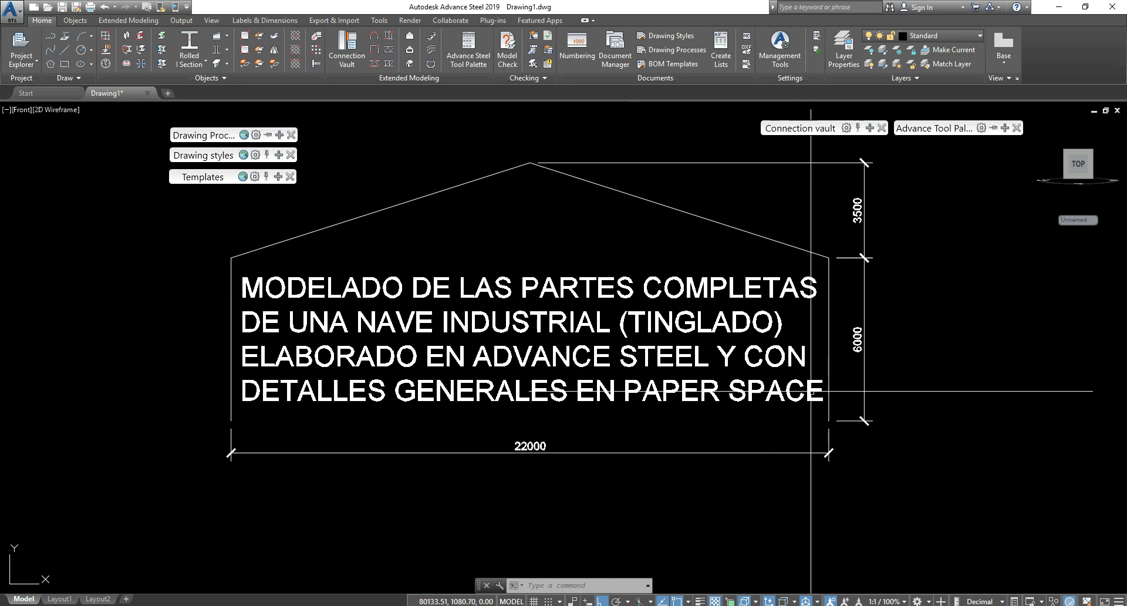
Step: Add a vertical linear dimension for the frame outline's total height, from column base to ridge
type("LI")
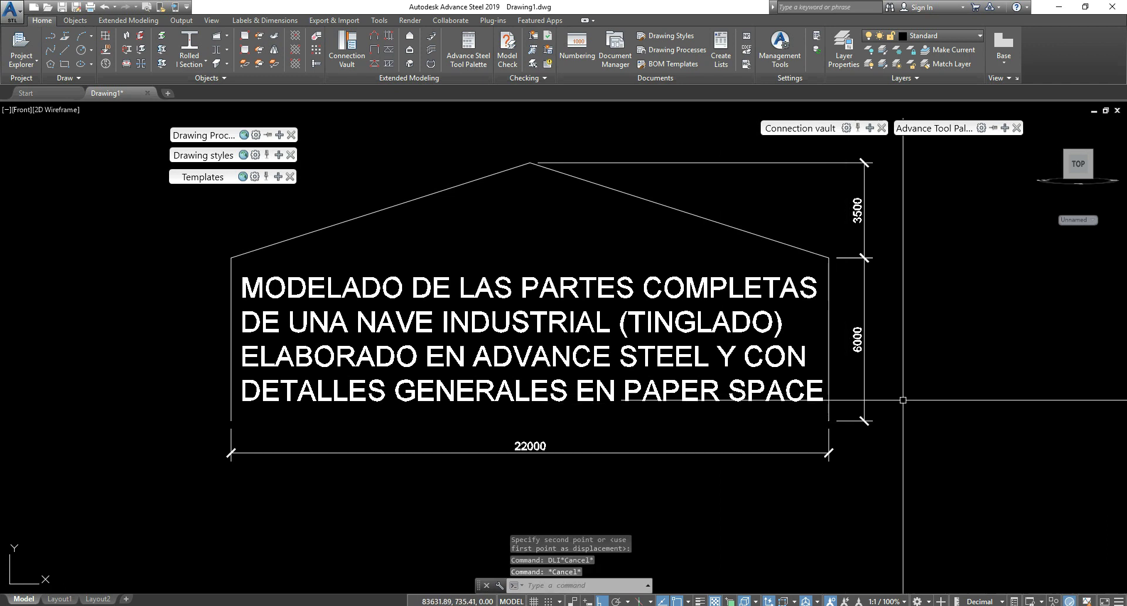
key("Return")
left_click(865, 421)
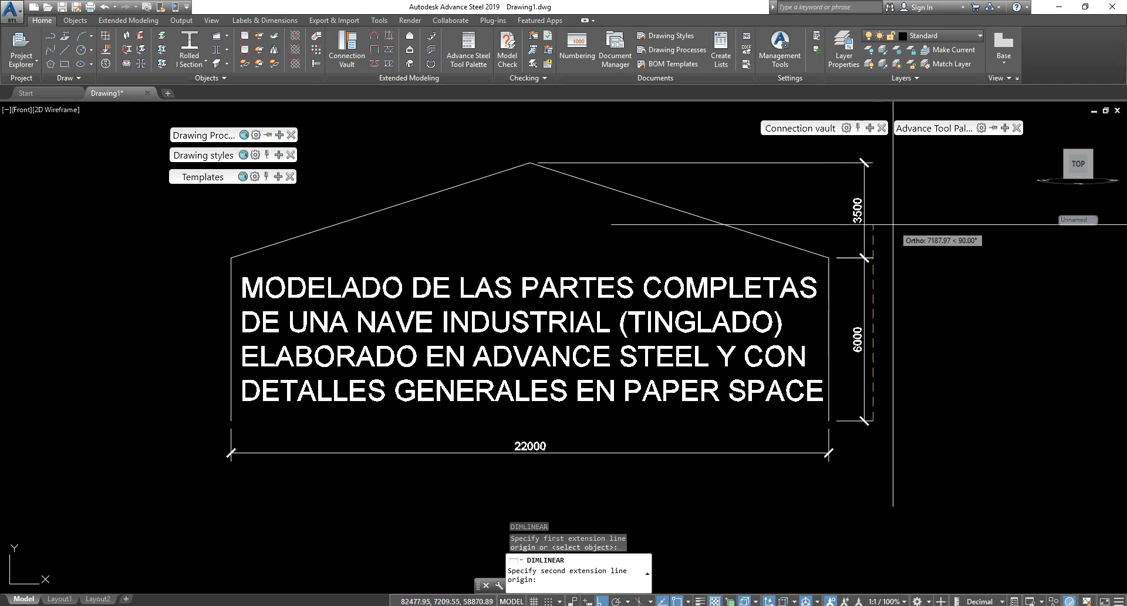
left_click(874, 163)
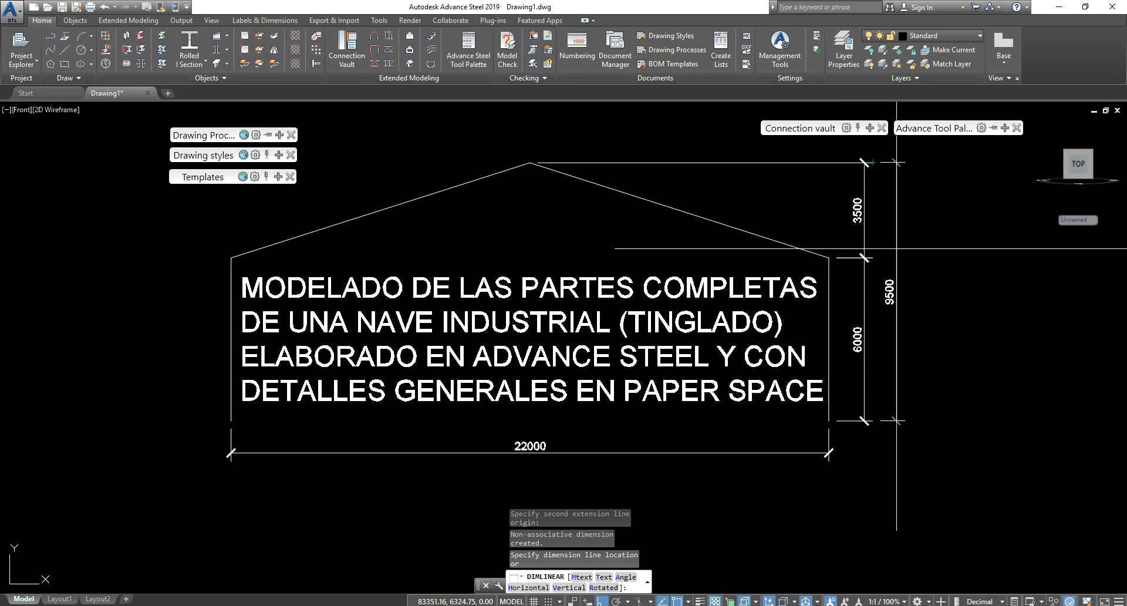
left_click(893, 307)
key("Escape")
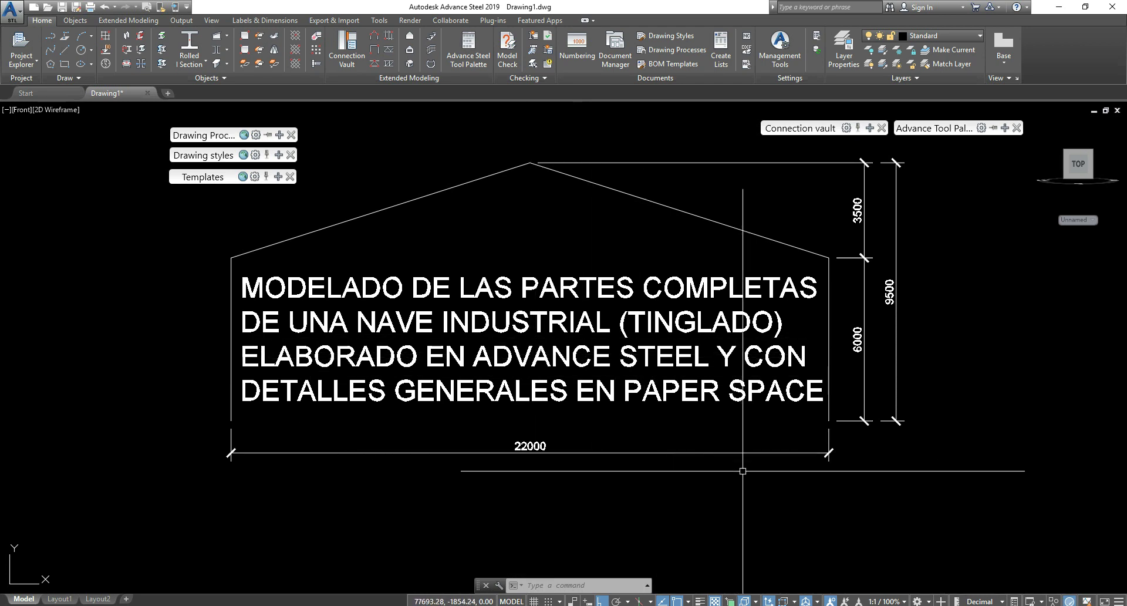
Step: Delete the width dimension below the frame outline and all height dimensions beside it
left_click(828, 474)
left_click(756, 446)
key("Delete")
left_click(961, 468)
left_click(854, 237)
key("Delete")
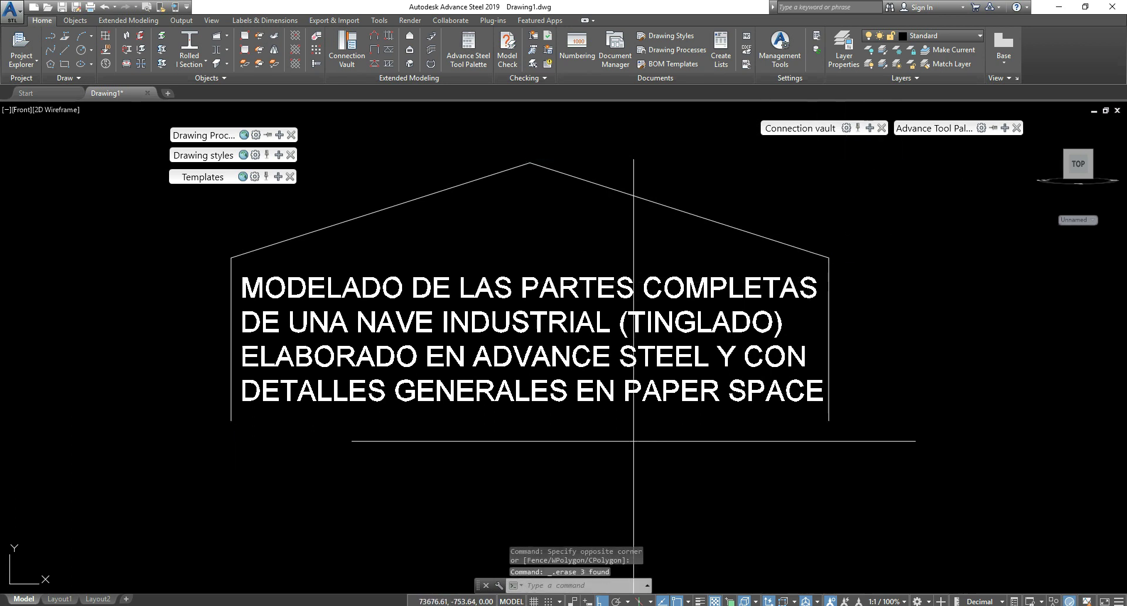
Step: Examine the building's bay grid in plan view, oriented with its width dimension along the lower edge
scroll(533, 328, "down", 5)
mouse_move(564, 328)
middle_mouse_down()
mouse_move(523, 390)
mouse_move(520, 322)
mouse_move(544, 320)
mouse_move(584, 372)
mouse_move(660, 359)
mouse_move(579, 377)
middle_mouse_up()
key("Escape")
key("Escape")
key("Escape")
scroll(634, 369, "up", 3)
key("Escape")
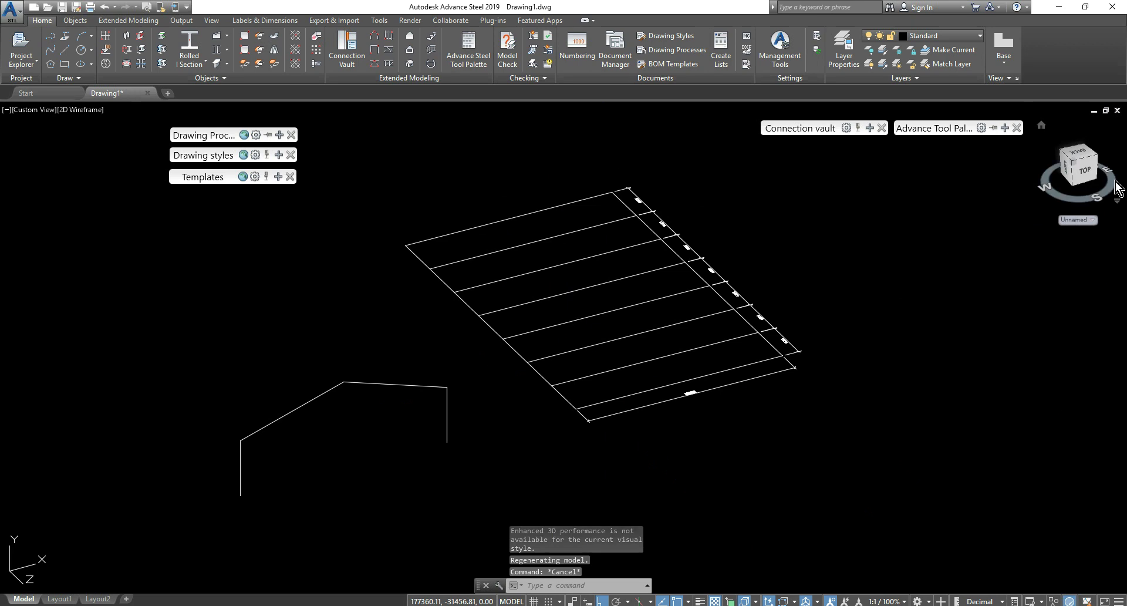
left_click(1083, 163)
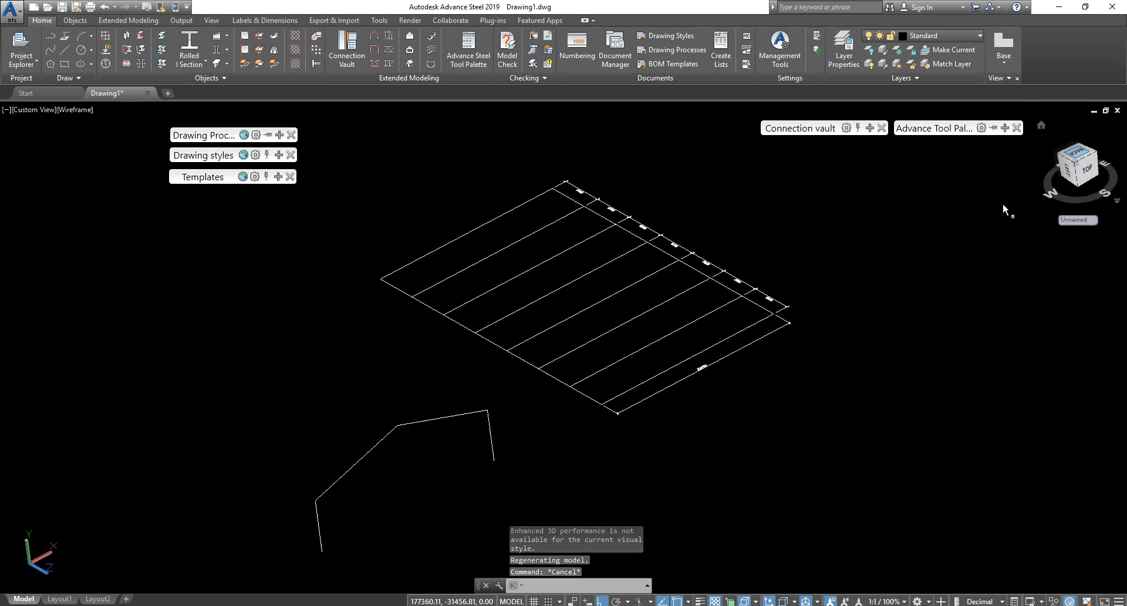
left_click(1042, 126)
left_click(1082, 160)
scroll(342, 264, "up", 8)
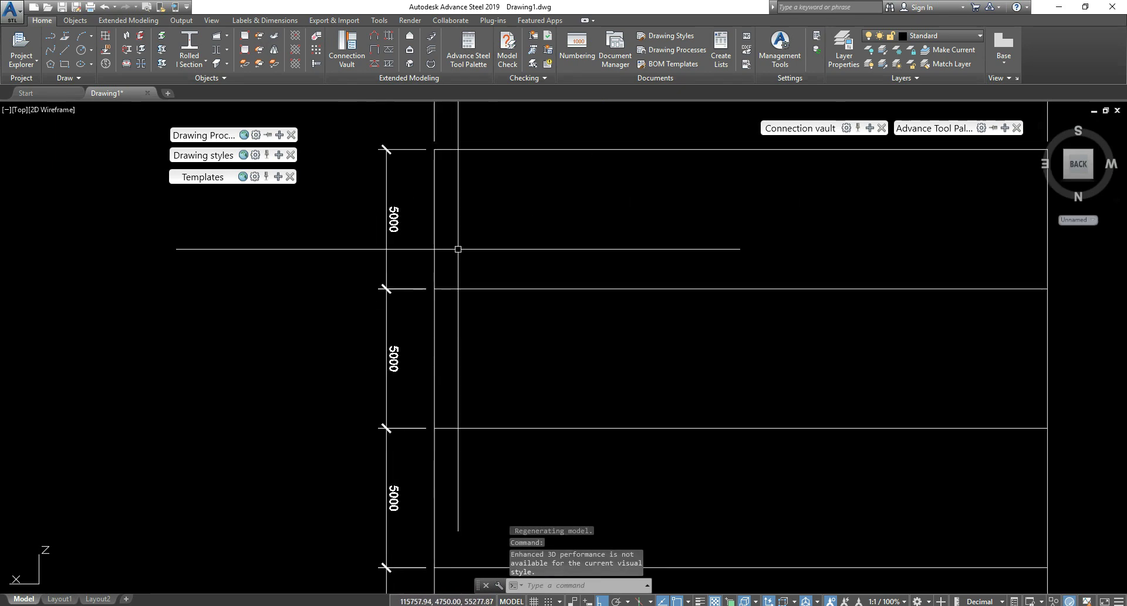
middle_click_drag(521, 207, 478, 323)
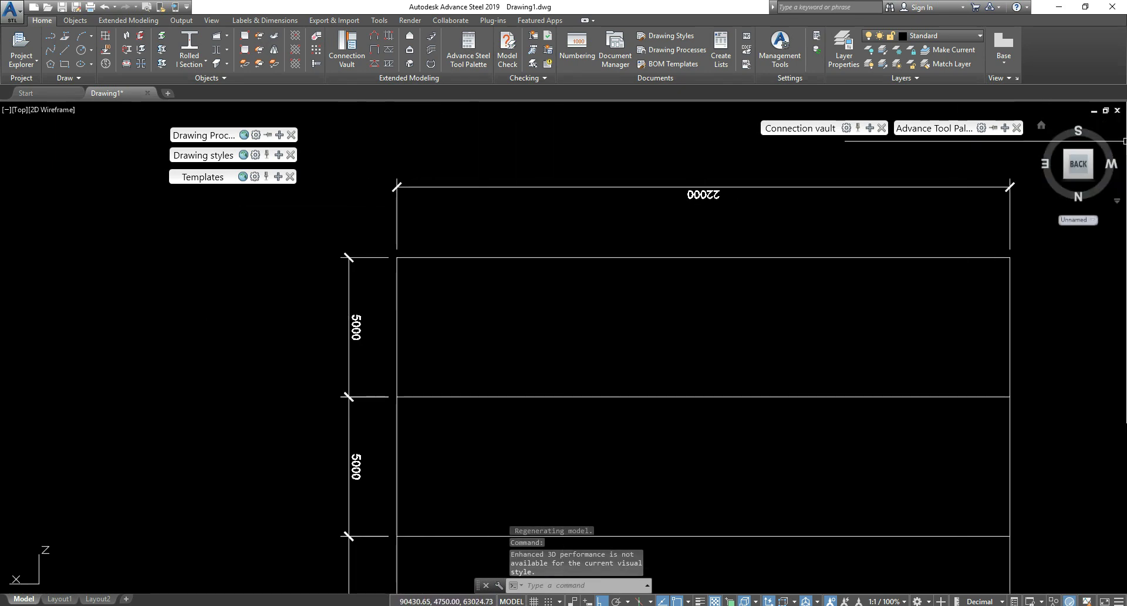
left_click(1119, 134)
left_click(1119, 135)
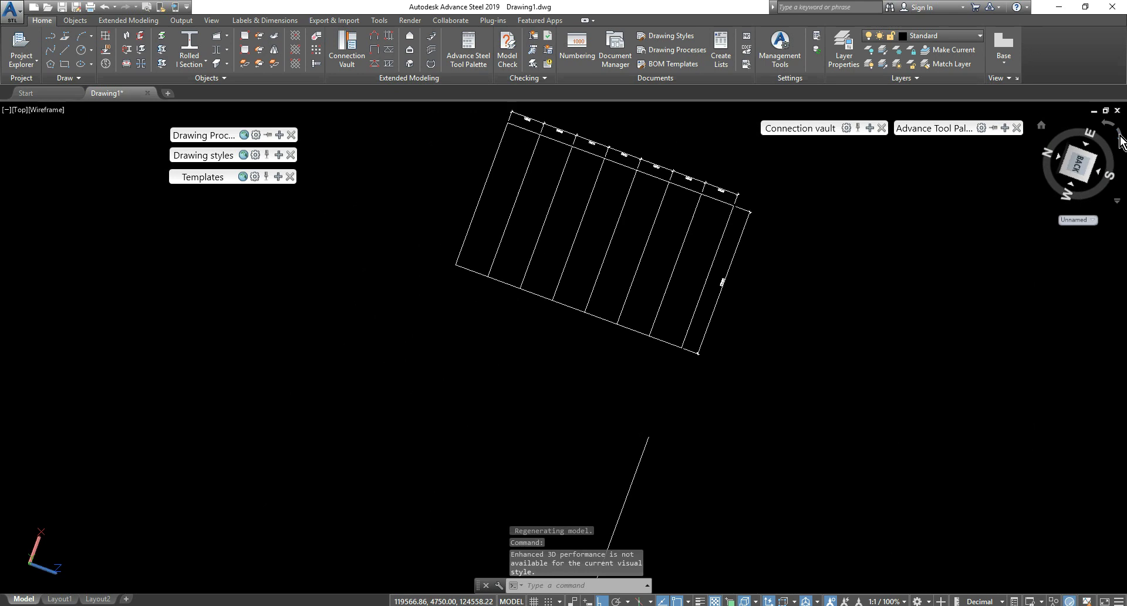
scroll(646, 423, "up", 6)
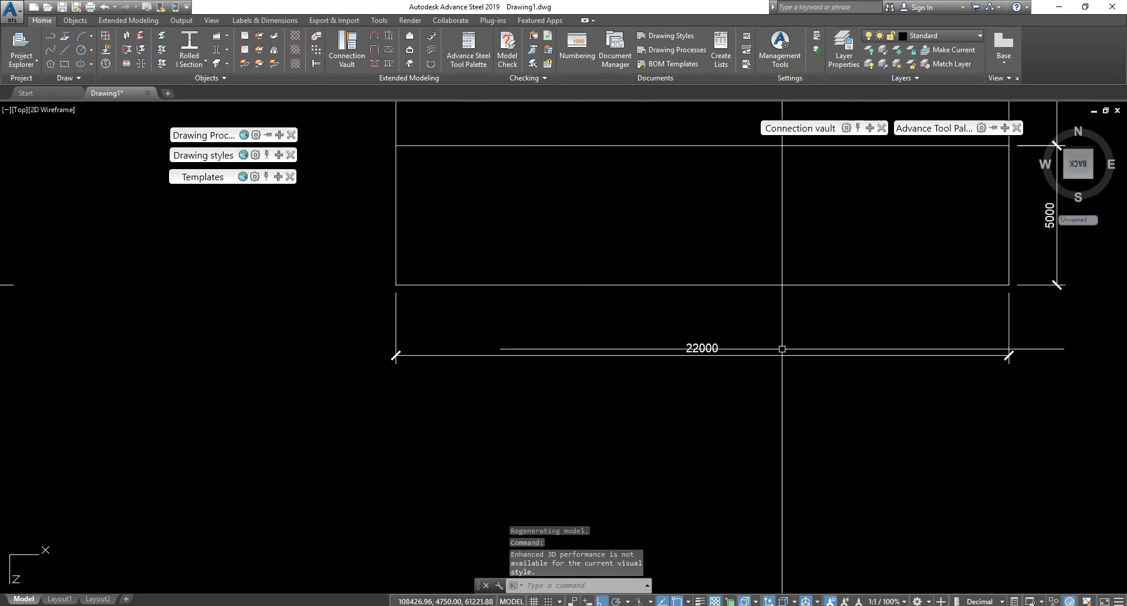
scroll(700, 430, "down", 6)
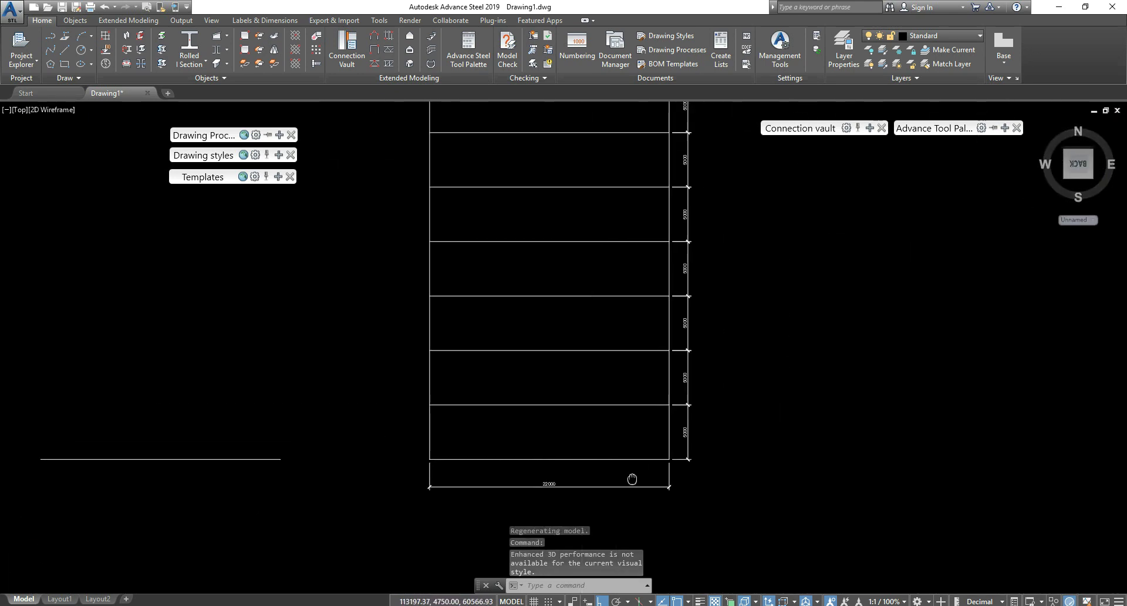
type("dli")
key("Return")
left_click(600, 454)
left_click(615, 217)
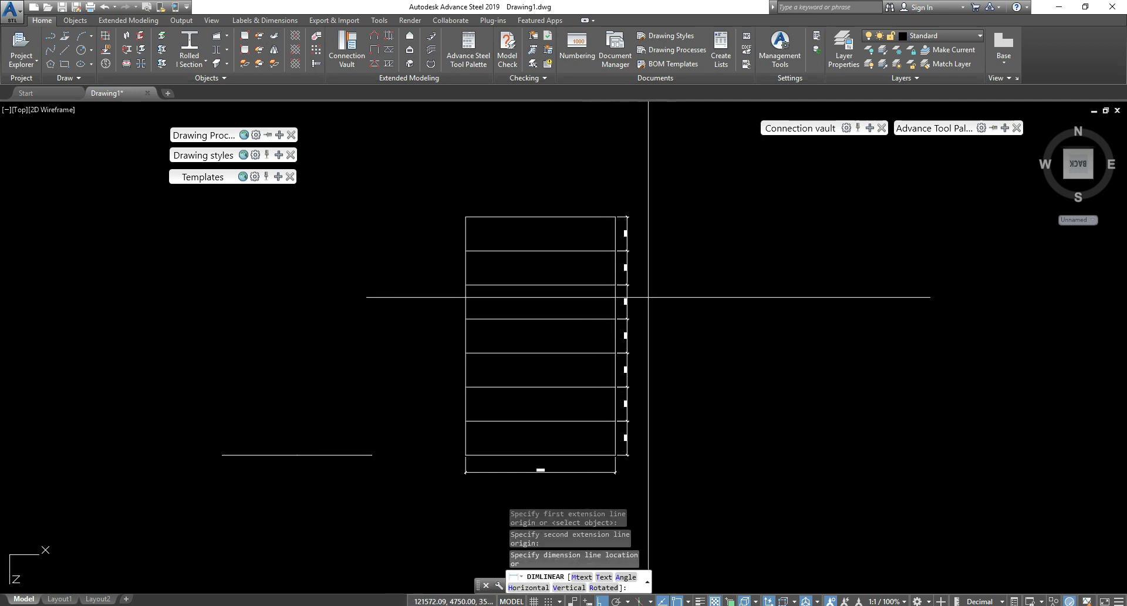
key("Escape")
key("Escape")
key("Escape")
Step: Reset the coordinate system to World
type("ucs")
key("Return")
type("w")
key("Return")
Step: Add a vertical linear dimension for the bay grid's total length, outside the row of bay dimensions
type("dli")
key("Return")
left_click(600, 455)
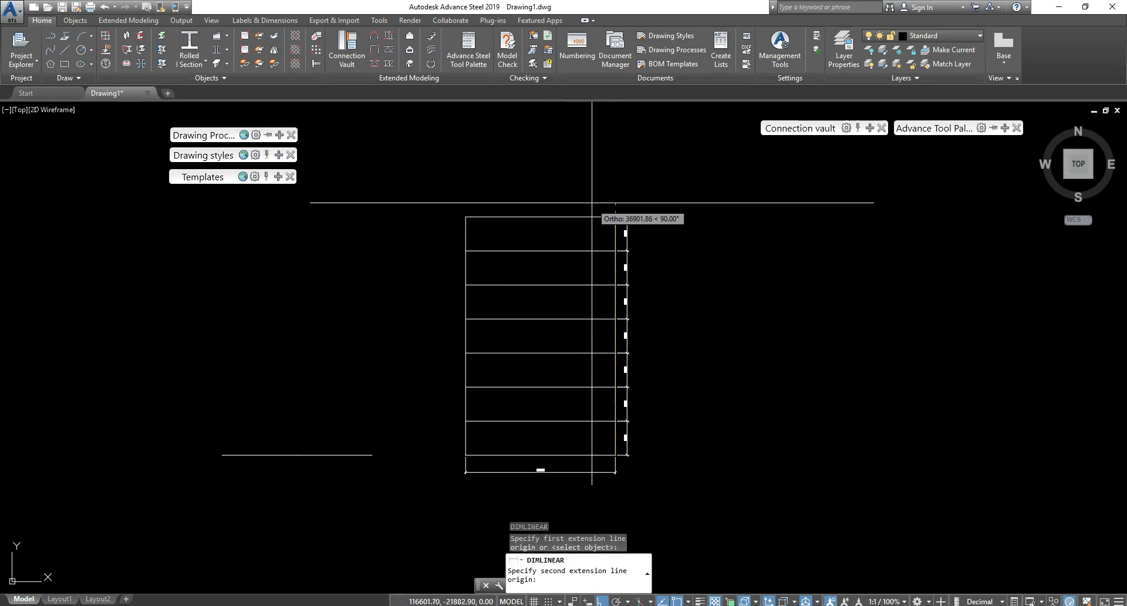
left_click(600, 217)
left_click(646, 368)
Step: Examine the bay spacing, total length and width dimensions of the plan grid
scroll(647, 368, "up", 6)
middle_click_drag(629, 173, 739, 215)
scroll(739, 215, "down", 3)
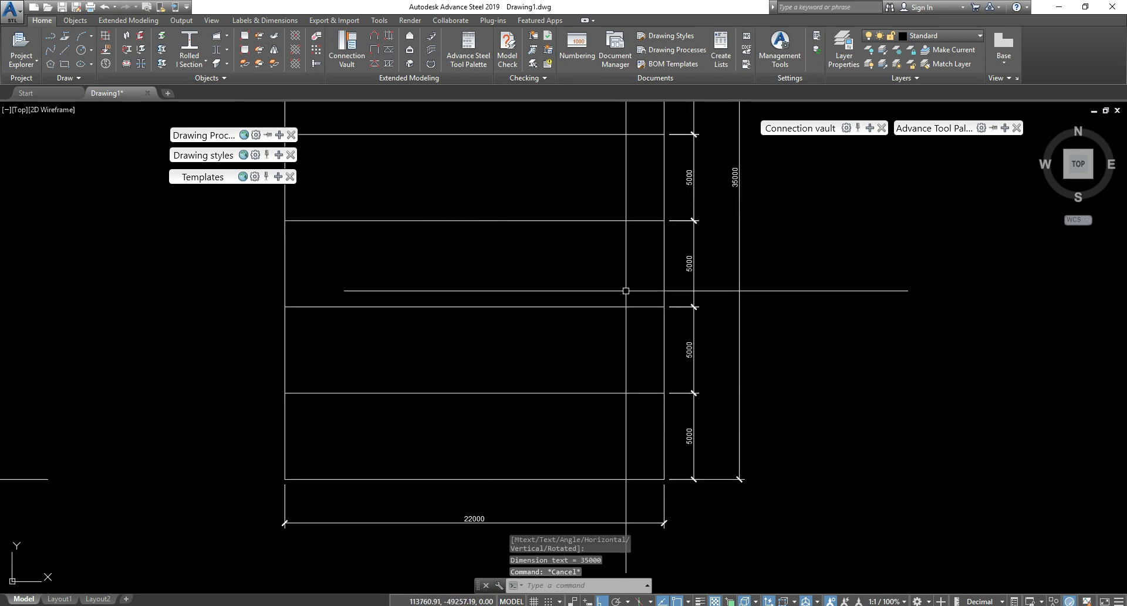
middle_click_drag(692, 242, 641, 220)
scroll(640, 405, "up", 2)
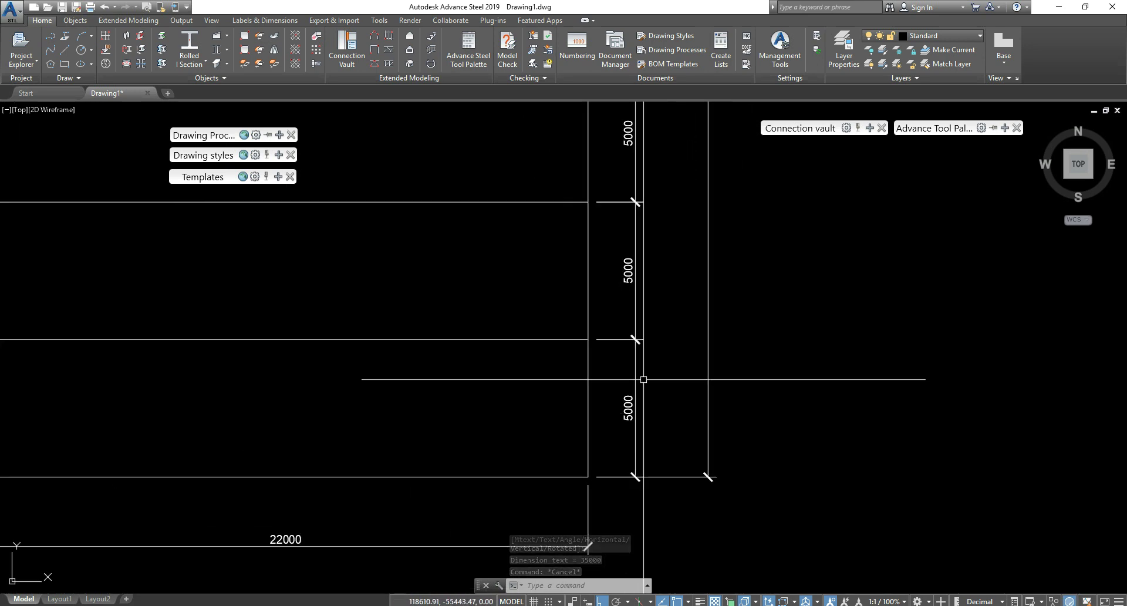
scroll(637, 240, "down", 4)
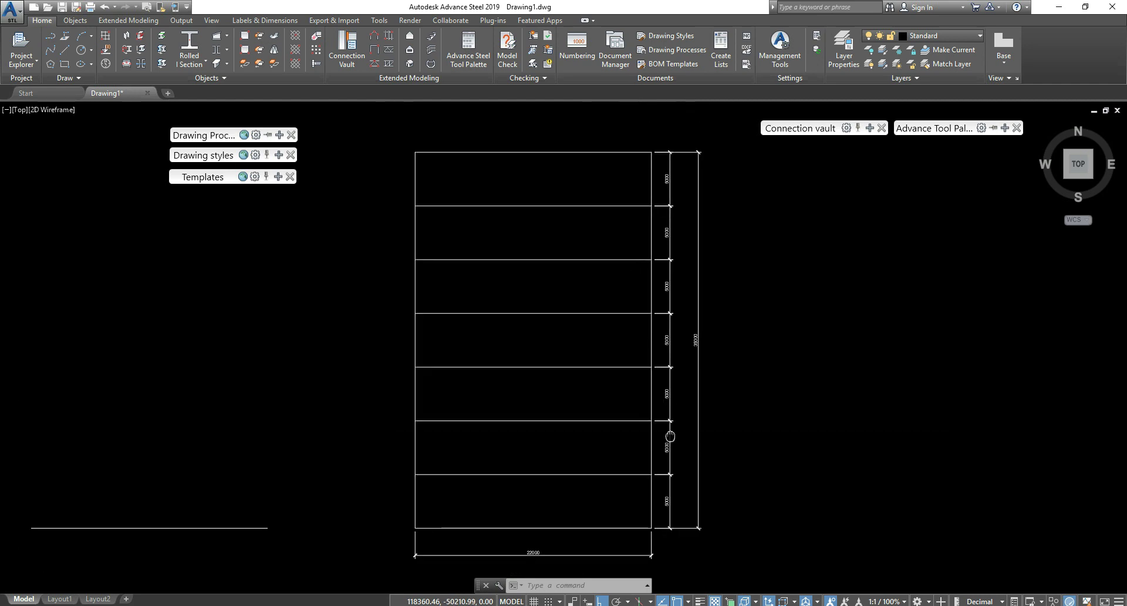
middle_click_drag(679, 422, 644, 374)
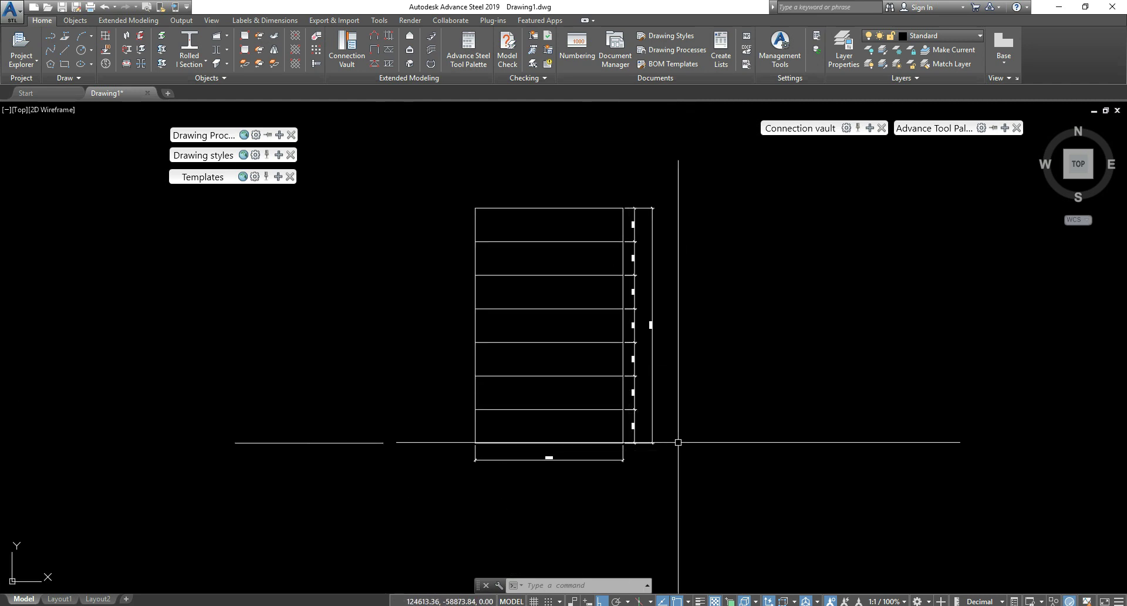
key("Escape")
key("Escape")
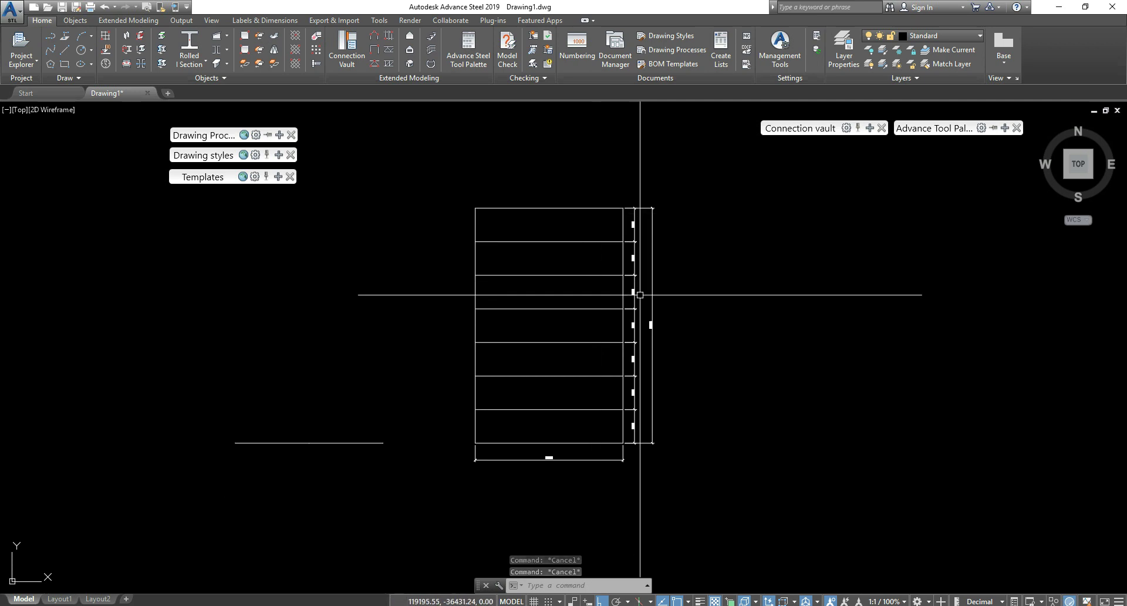
key("Escape")
middle_click_drag(635, 381, 684, 355)
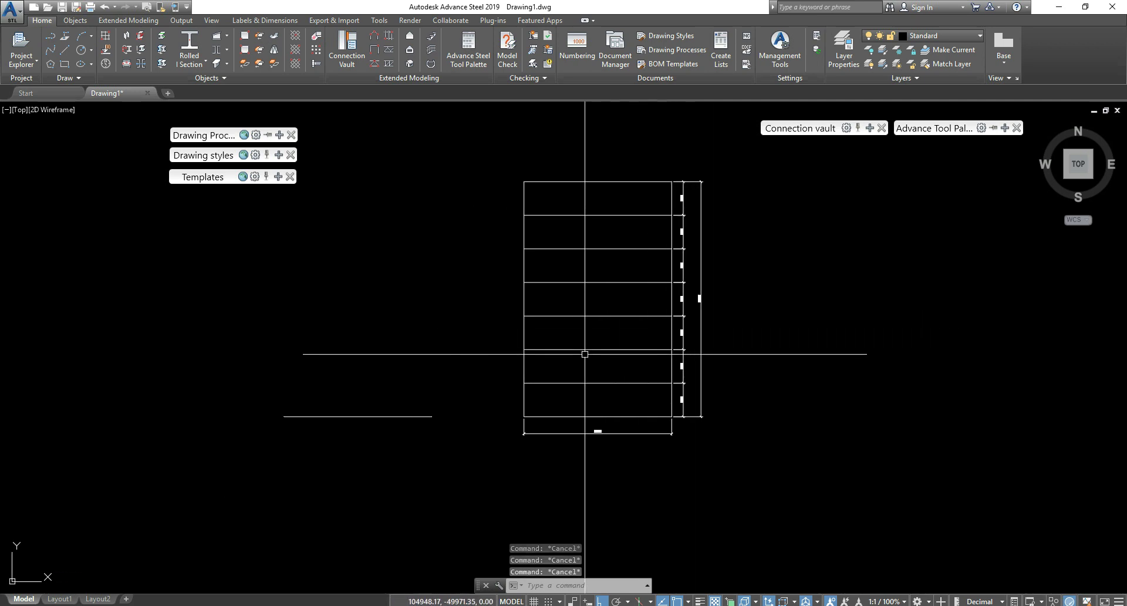
Step: Delete the length dimensions beside the plan grid and the width dimension below it
left_click(735, 435)
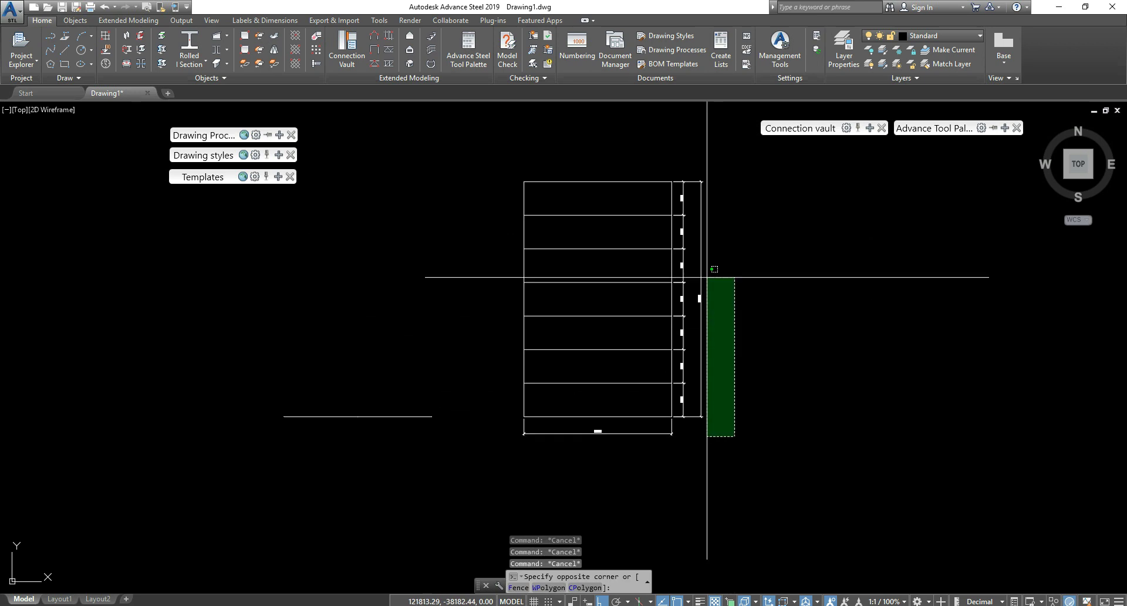
left_click(687, 151)
key("Delete")
left_click(717, 445)
left_click(650, 433)
key("Delete")
Step: Move the frame outline and bay grid together from the left column's base point to 0,0,0
mouse_move(521, 410)
middle_mouse_down()
mouse_move(620, 358)
mouse_move(607, 382)
mouse_move(529, 282)
mouse_move(517, 327)
mouse_move(825, 416)
middle_mouse_up()
left_click(906, 559)
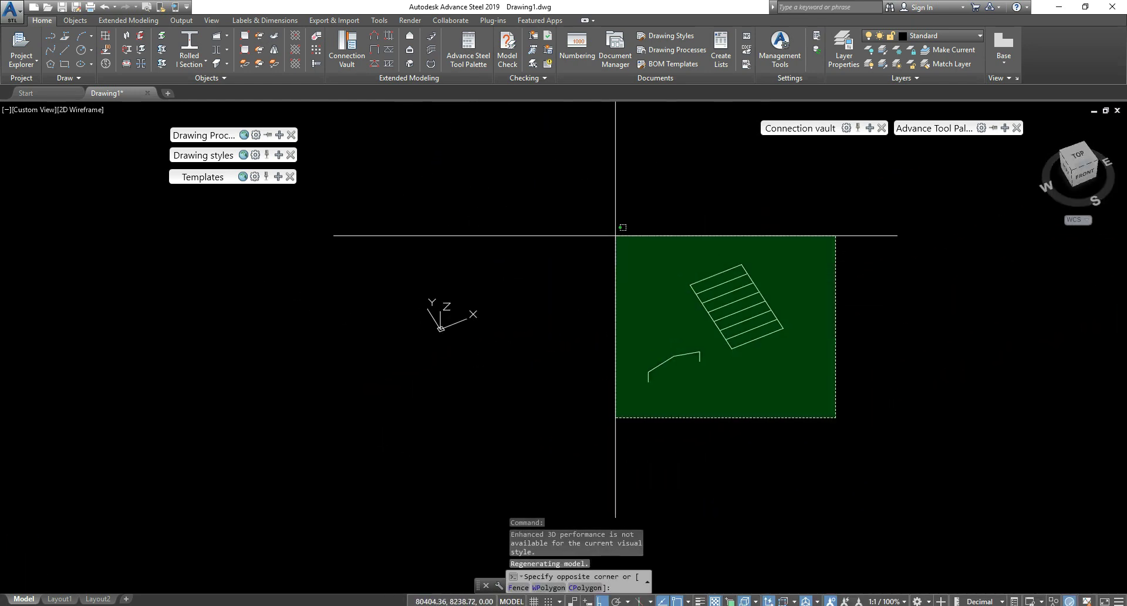
left_click(624, 241)
type("m")
key("Return")
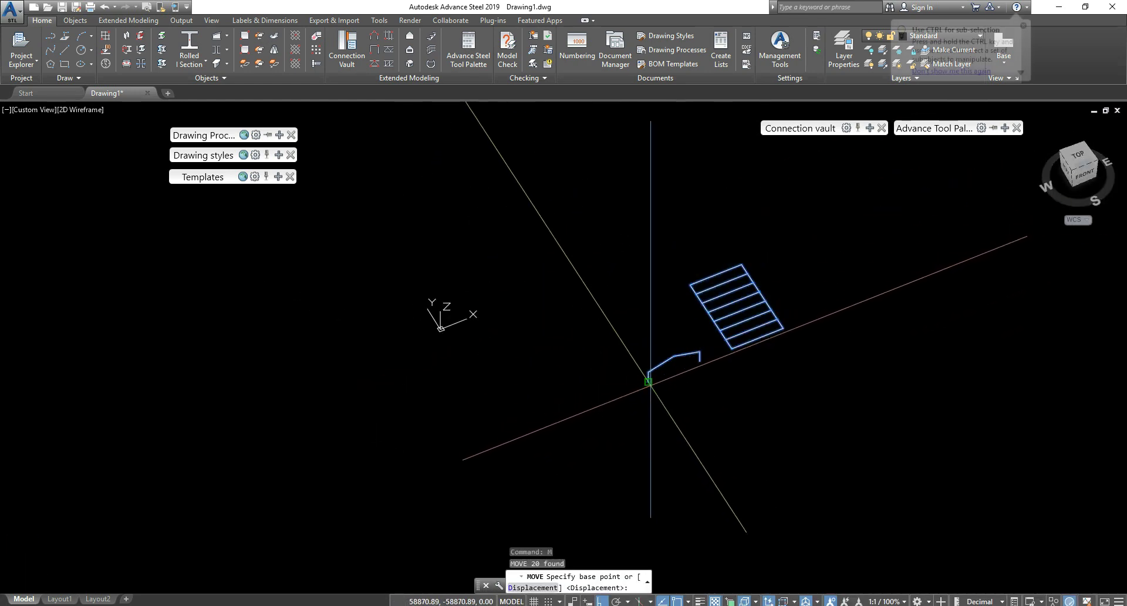
left_click(649, 381)
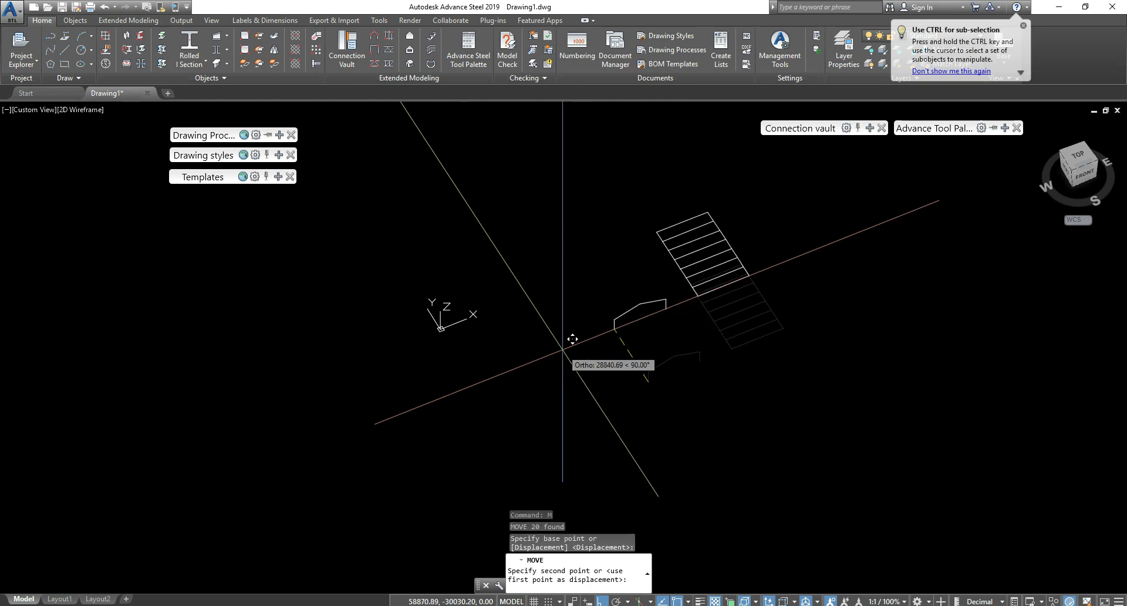
type("0,0")
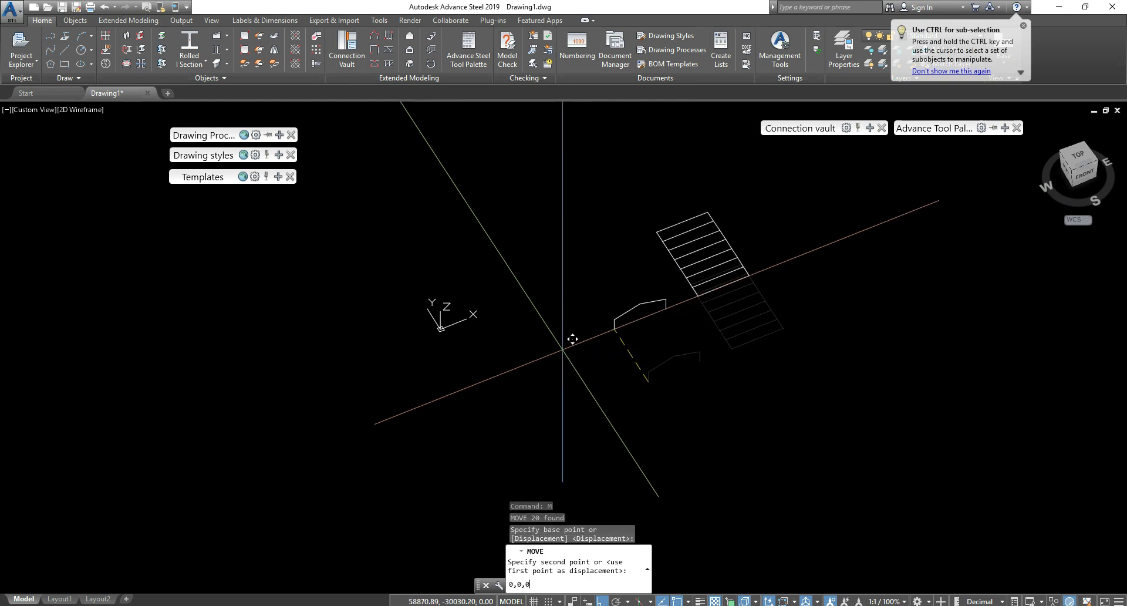
type(",0")
key("Return")
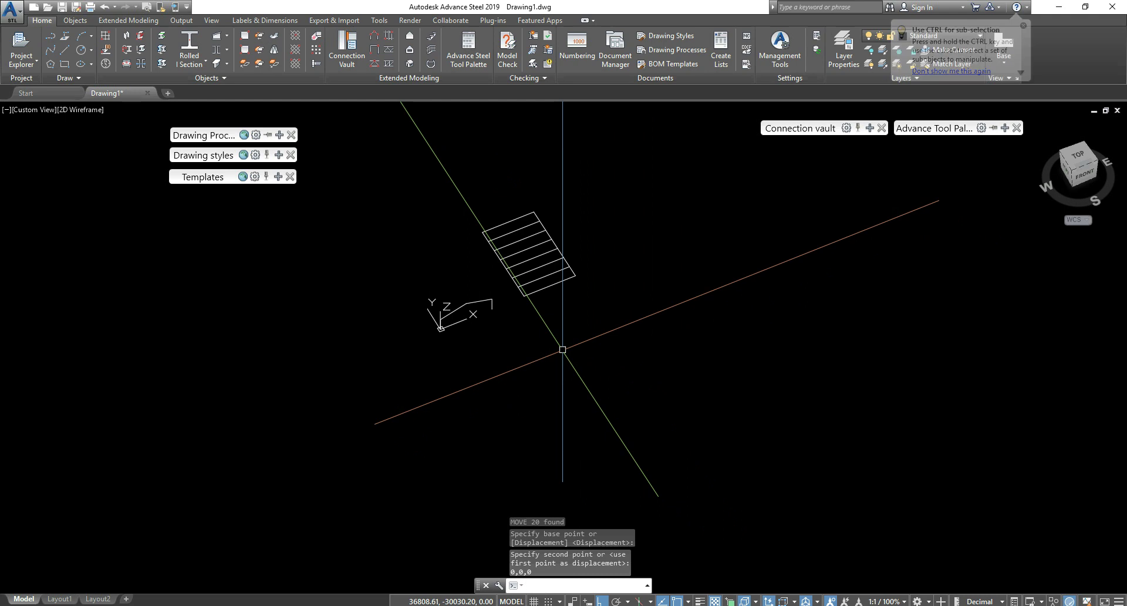
Step: Examine the frame outline at the origin in 3D and from the front
middle_click_drag(562, 350, 471, 322)
scroll(471, 322, "up", 6)
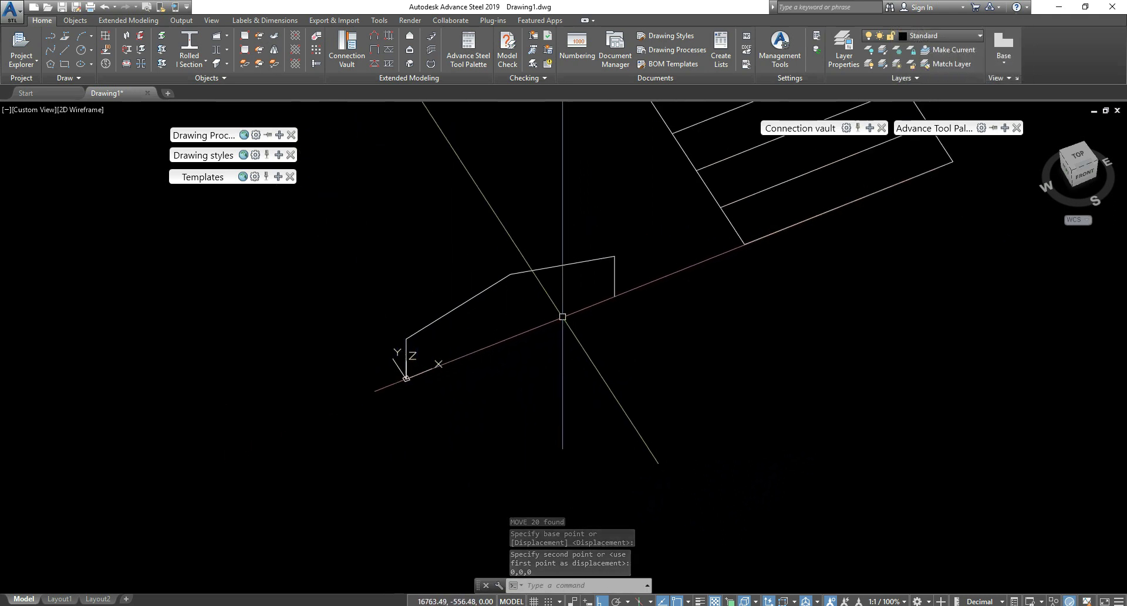
middle_click_drag(650, 349, 650, 378)
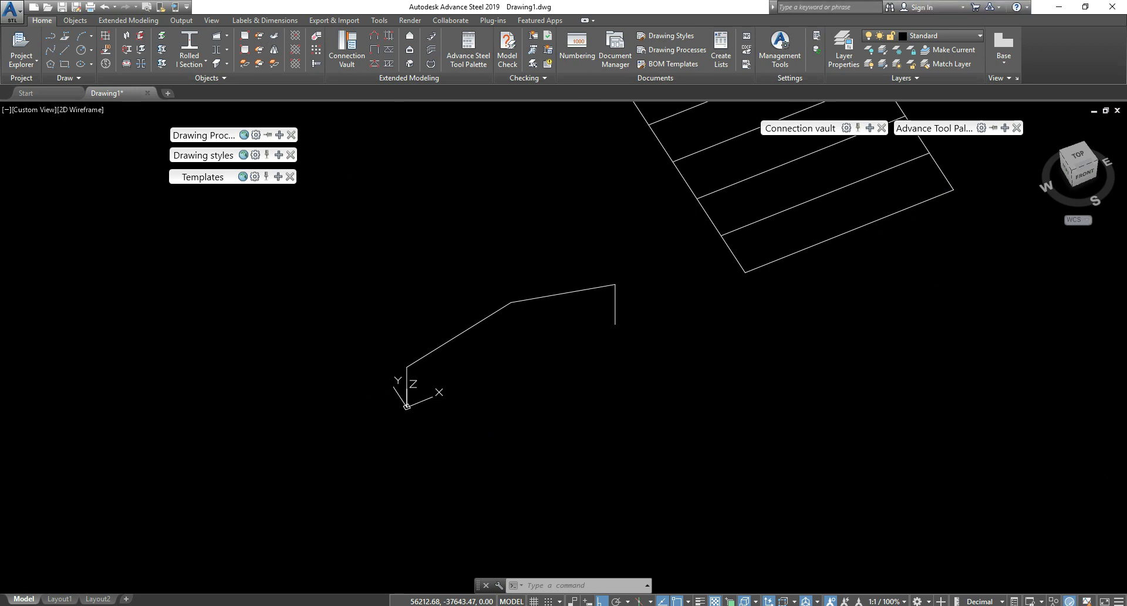
scroll(511, 357, "up", 2)
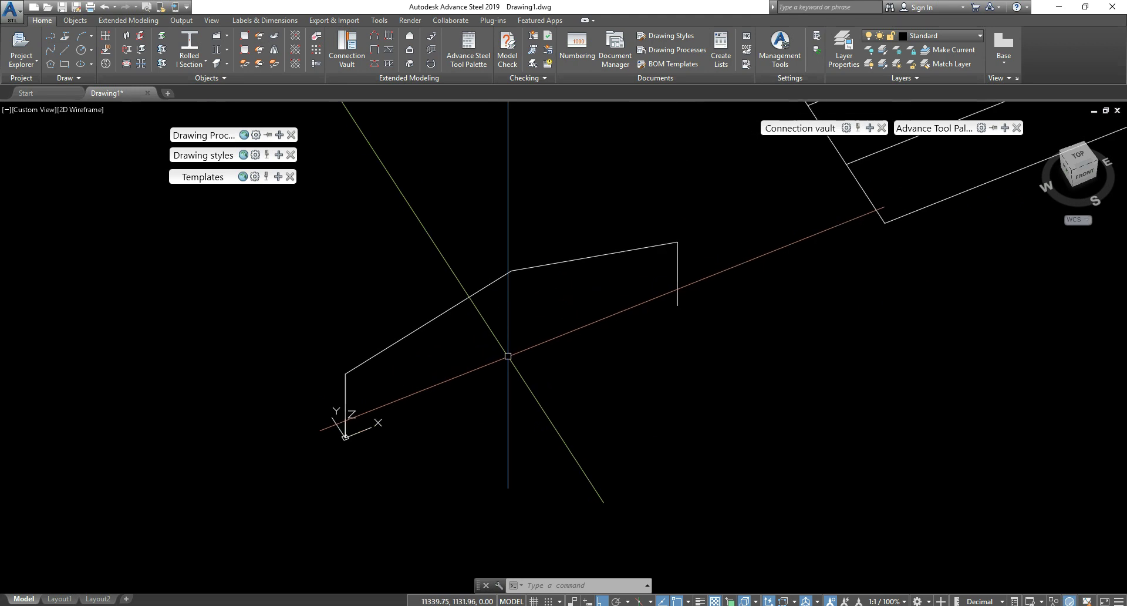
middle_click_drag(523, 302, 540, 330)
key("Escape")
key("Escape")
key("Escape")
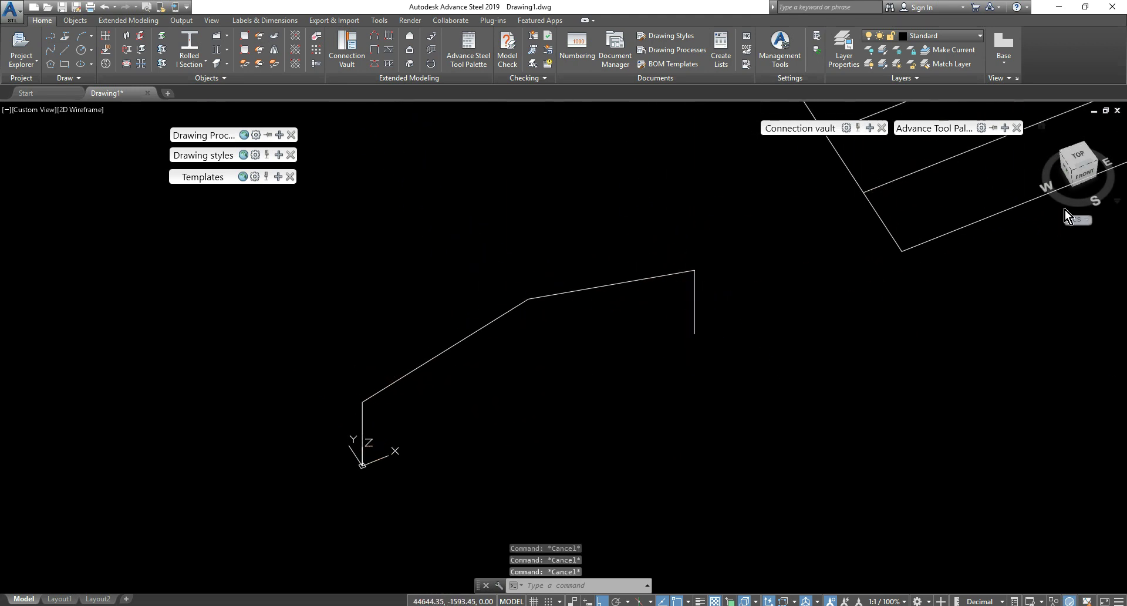
left_click(1086, 180)
scroll(410, 360, "up", 6)
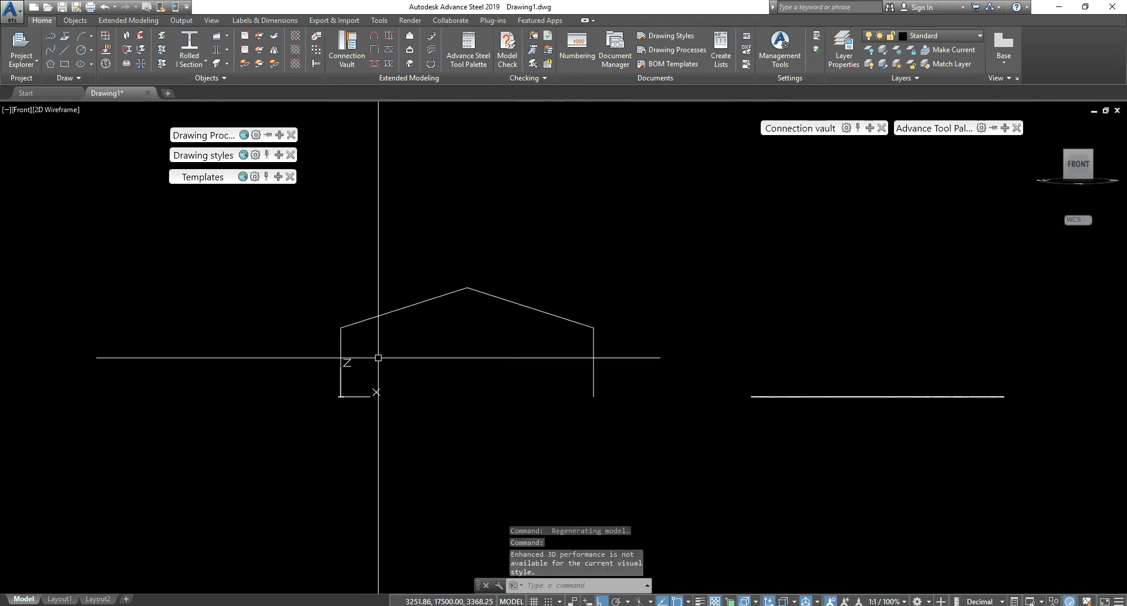
mouse_move(410, 360)
middle_mouse_down()
mouse_move(500, 355)
mouse_move(427, 355)
middle_mouse_up()
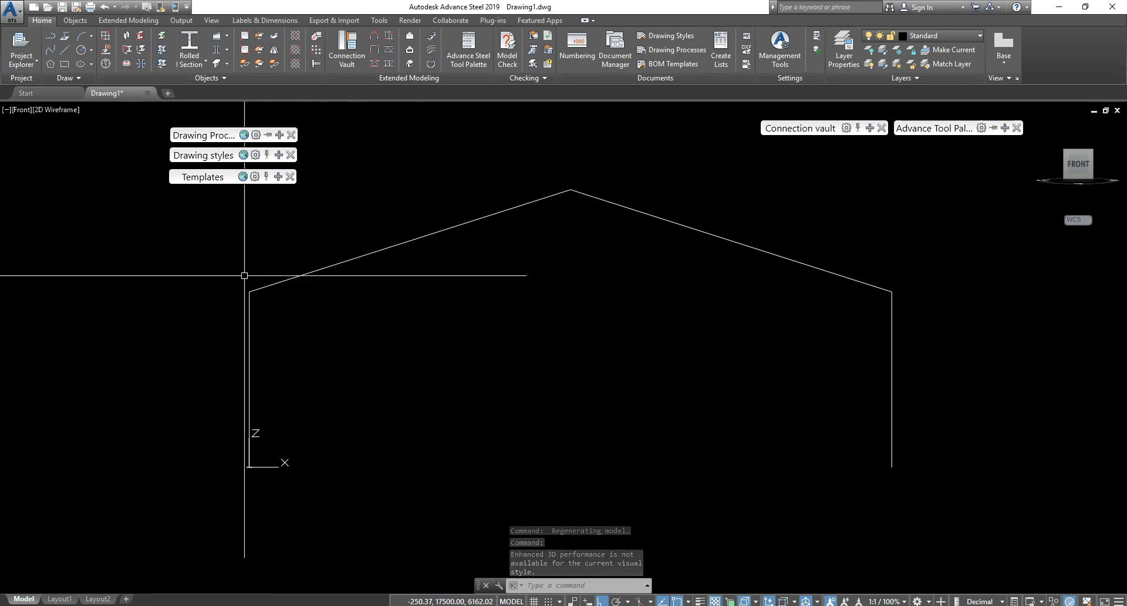
mouse_move(276, 135)
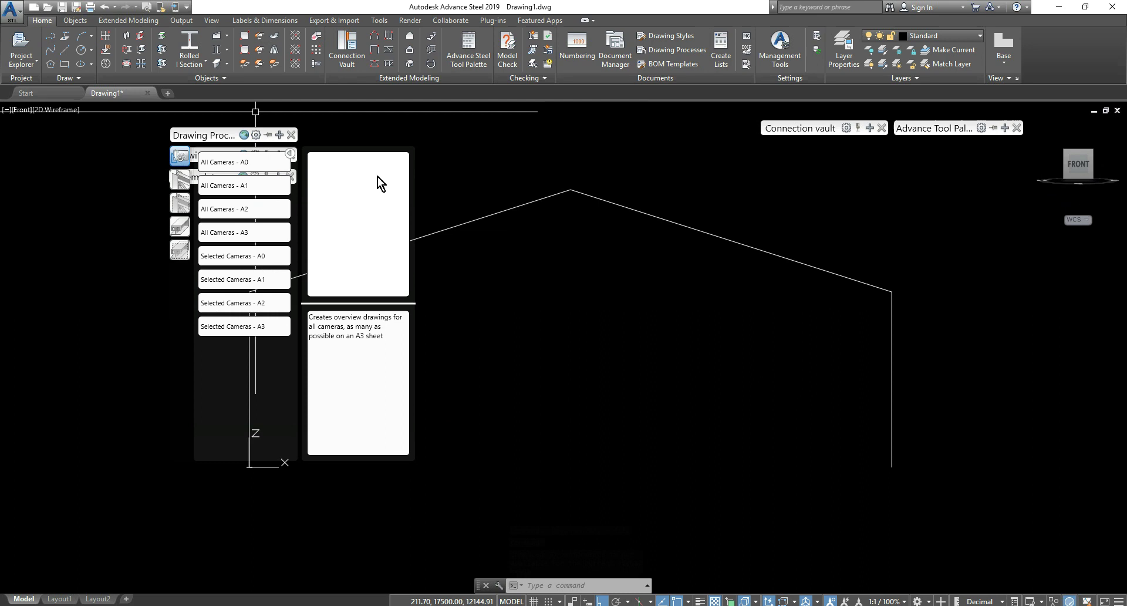
left_click(503, 150)
key("Escape")
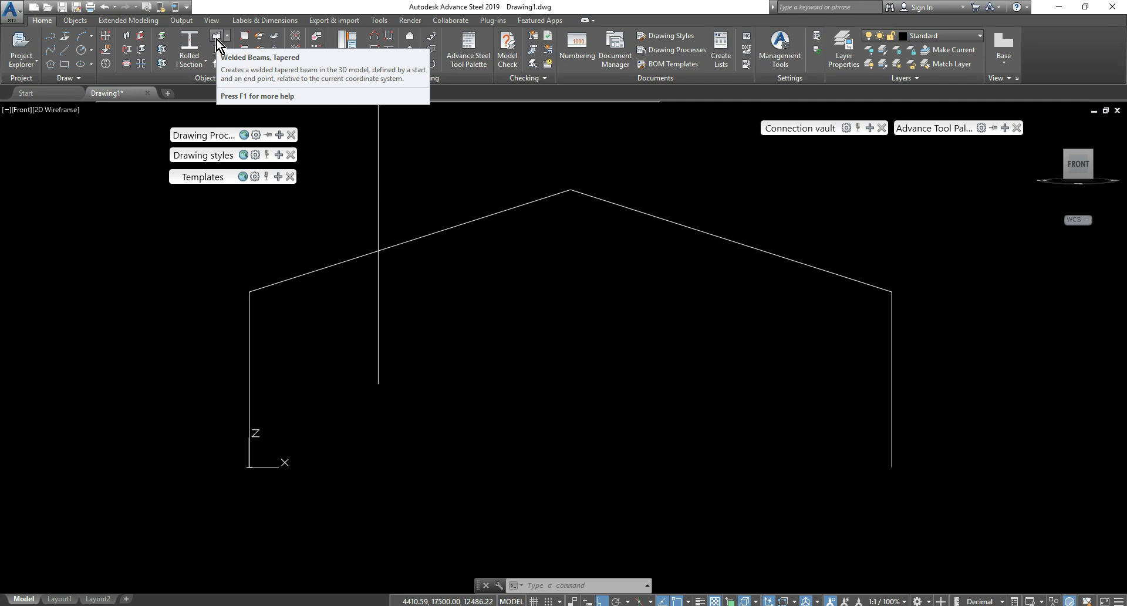
left_click(217, 39)
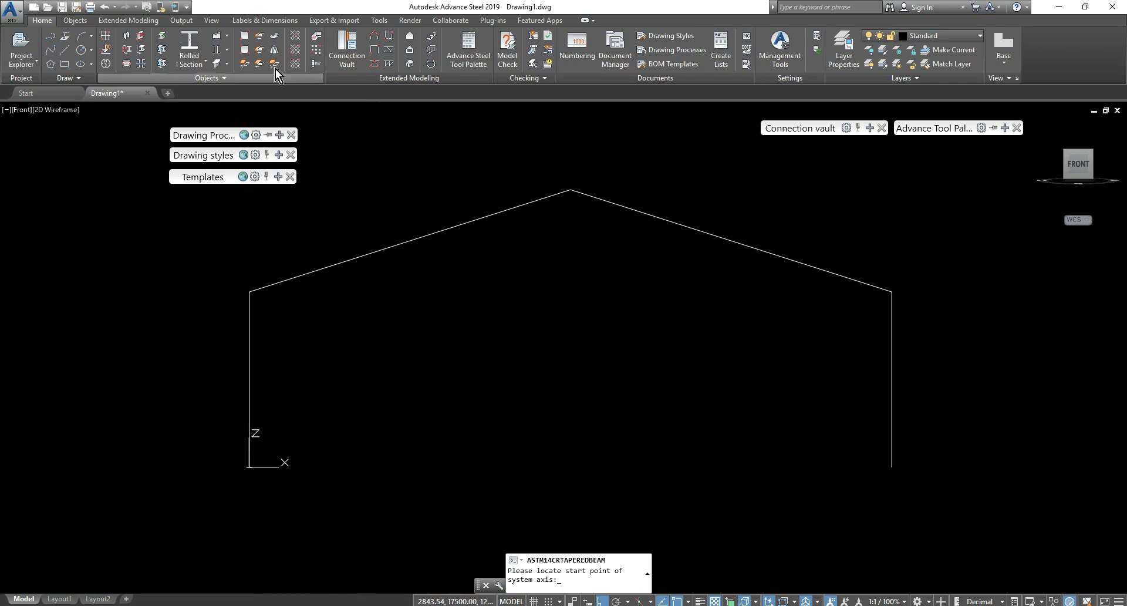
key("Escape")
key("Escape")
left_click(217, 40)
mouse_move(206, 135)
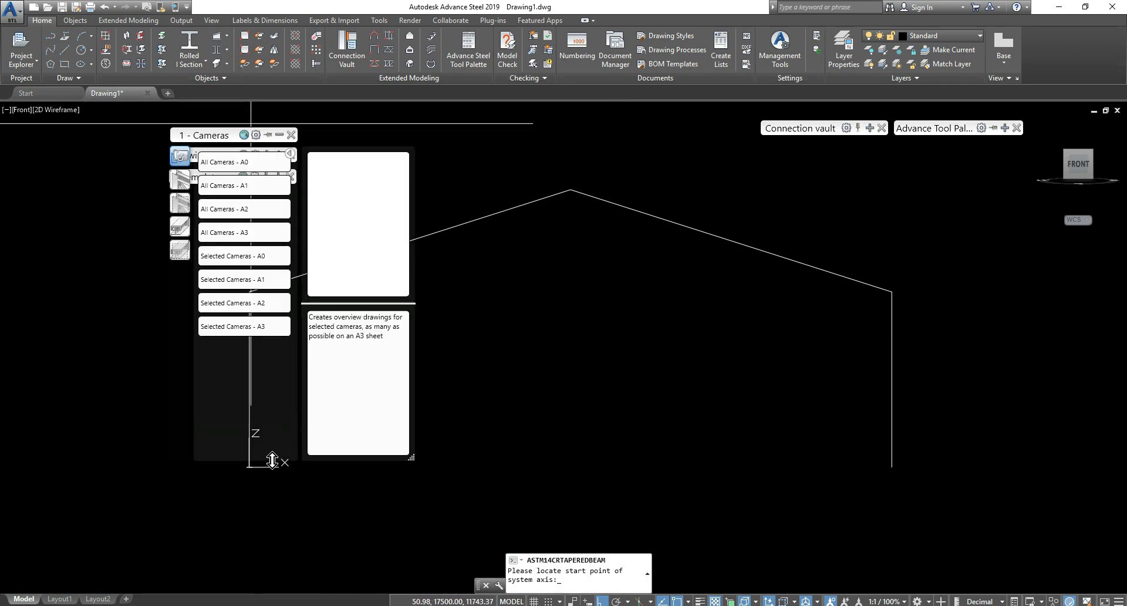
key("Escape")
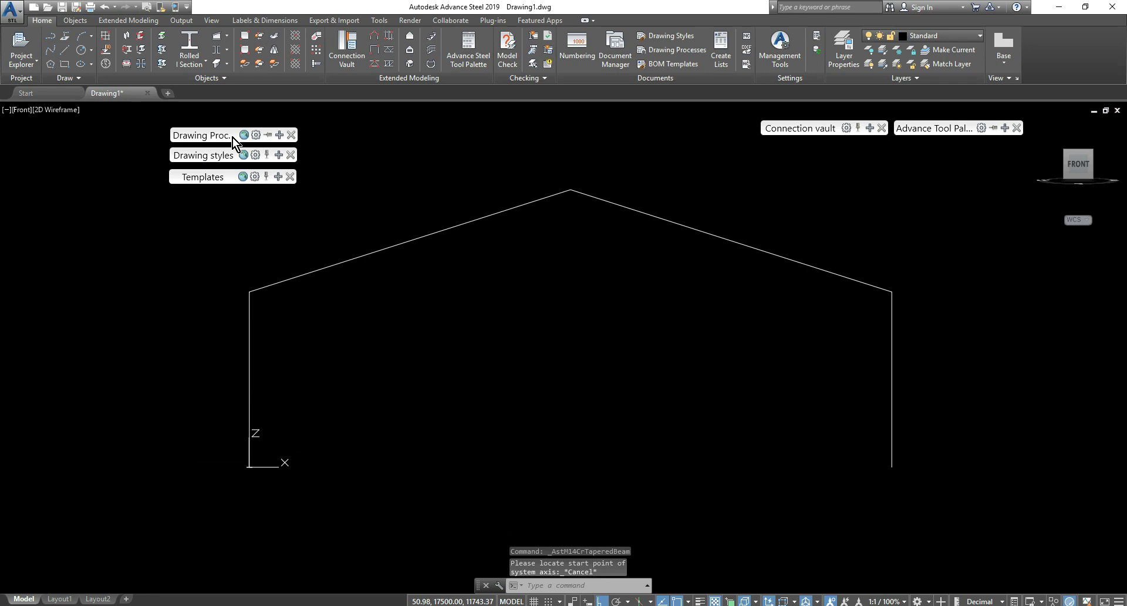
Step: Move the Drawing Processes, Drawing styles and Templates palettes away from the left column, towards the Connection vault palette
left_click_drag(206, 137, 696, 167)
left_click_drag(645, 134, 653, 132)
left_click_drag(210, 154, 597, 157)
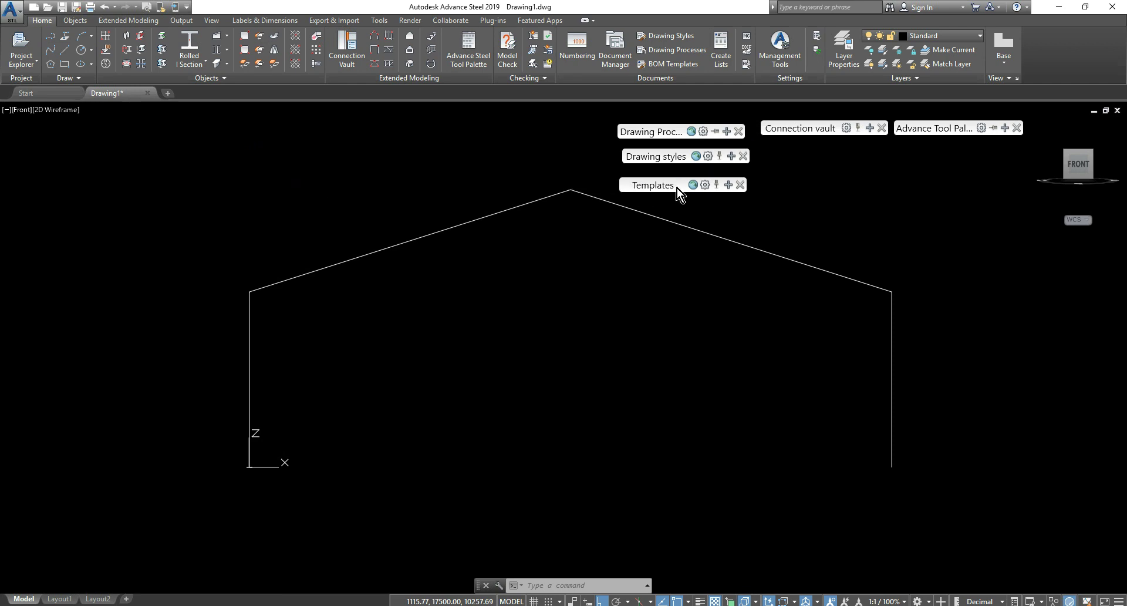
key("Escape")
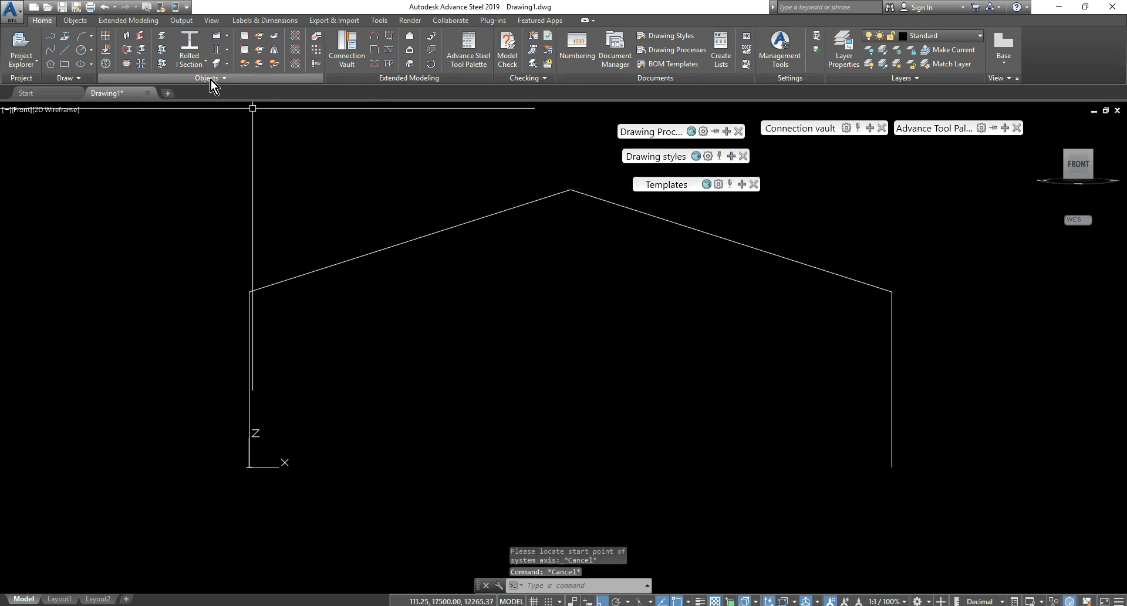
Step: Create a tapered welded beam along the left column, from its base point at the origin to the eave
left_click(220, 37)
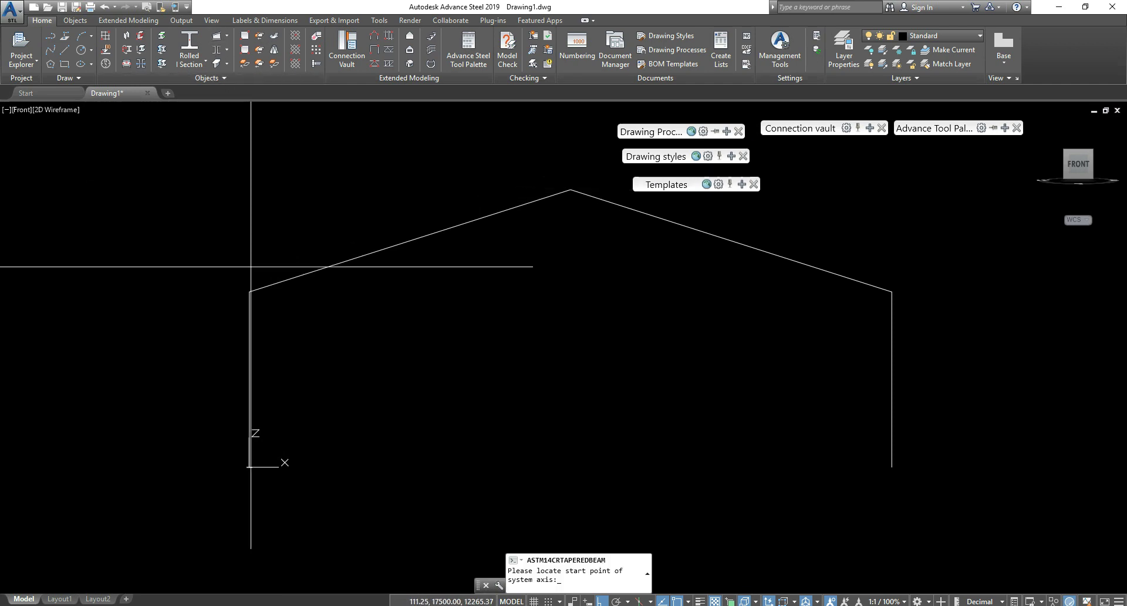
left_click(249, 467)
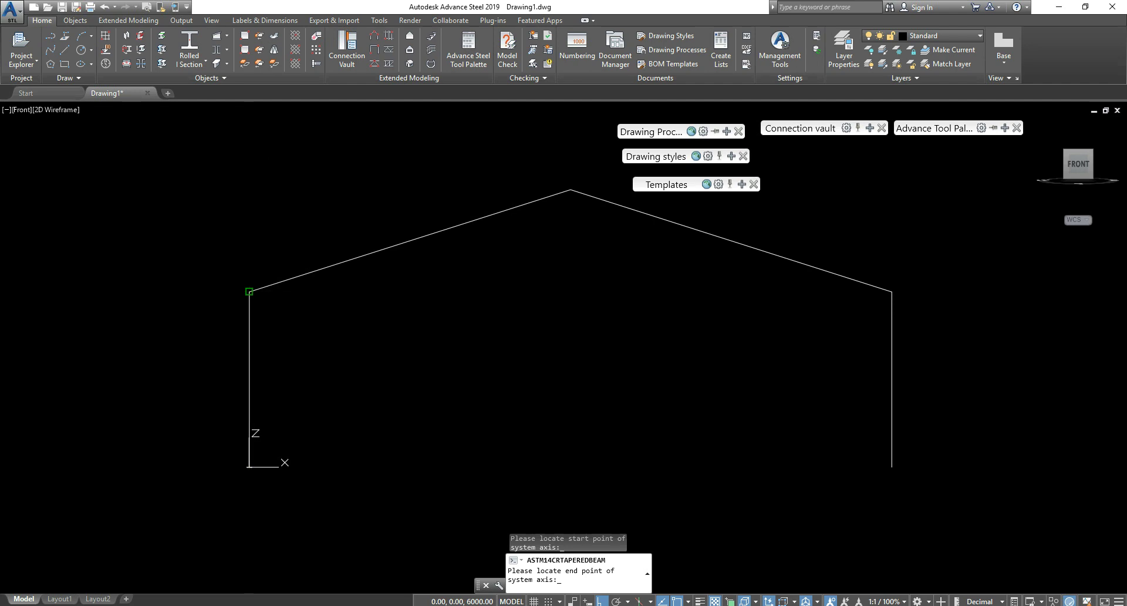
left_click(250, 291)
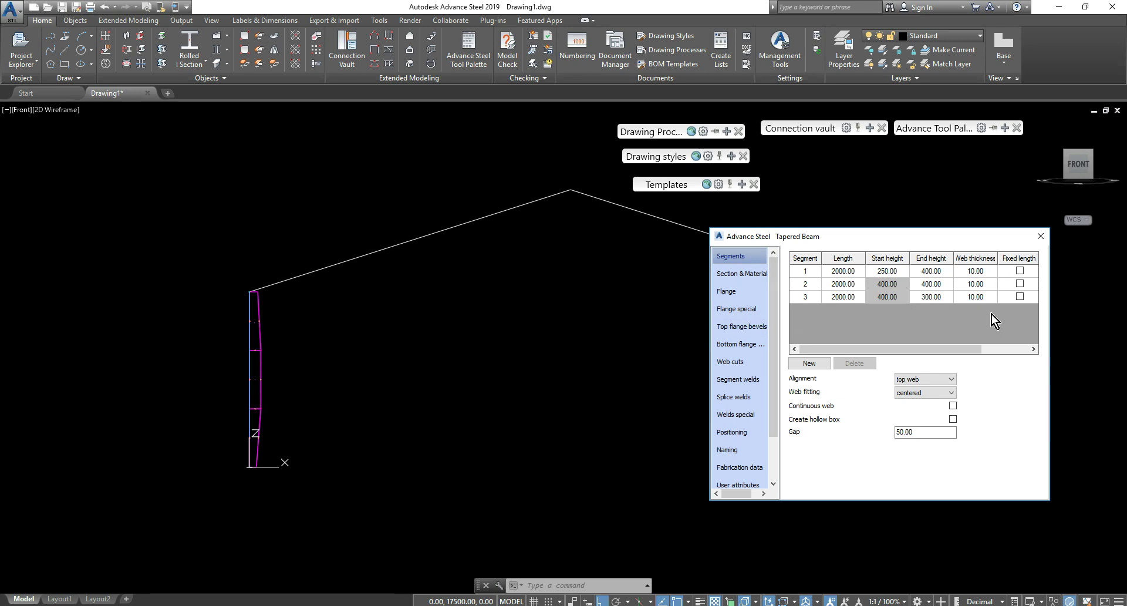
Step: Delete two of the tapered column's three segments so that it is made of a single segment
left_click(1020, 297)
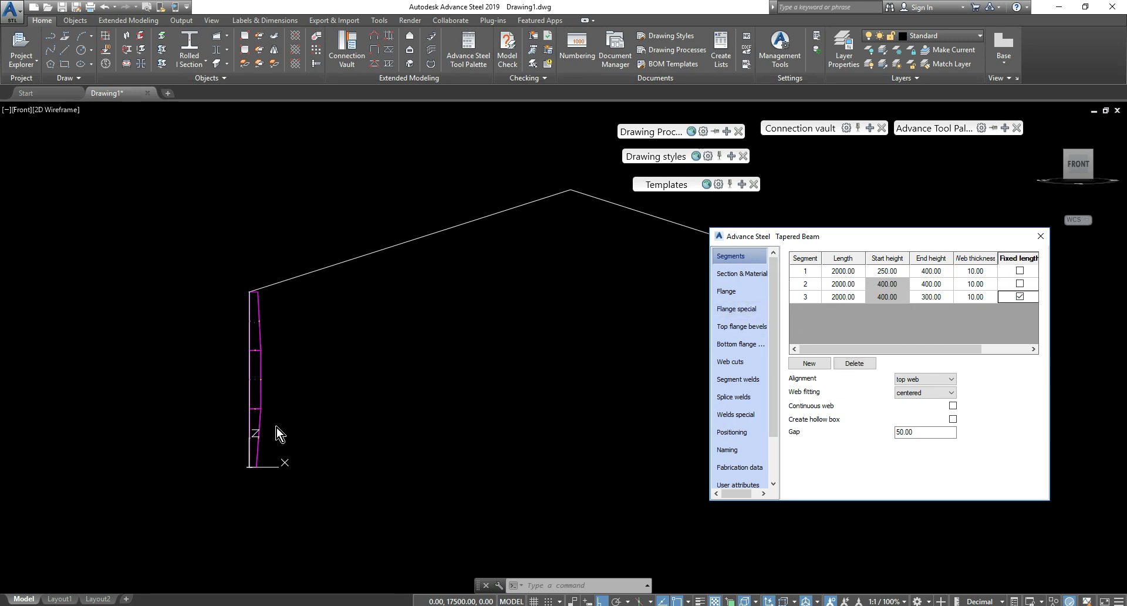
scroll(259, 410, "up", 4)
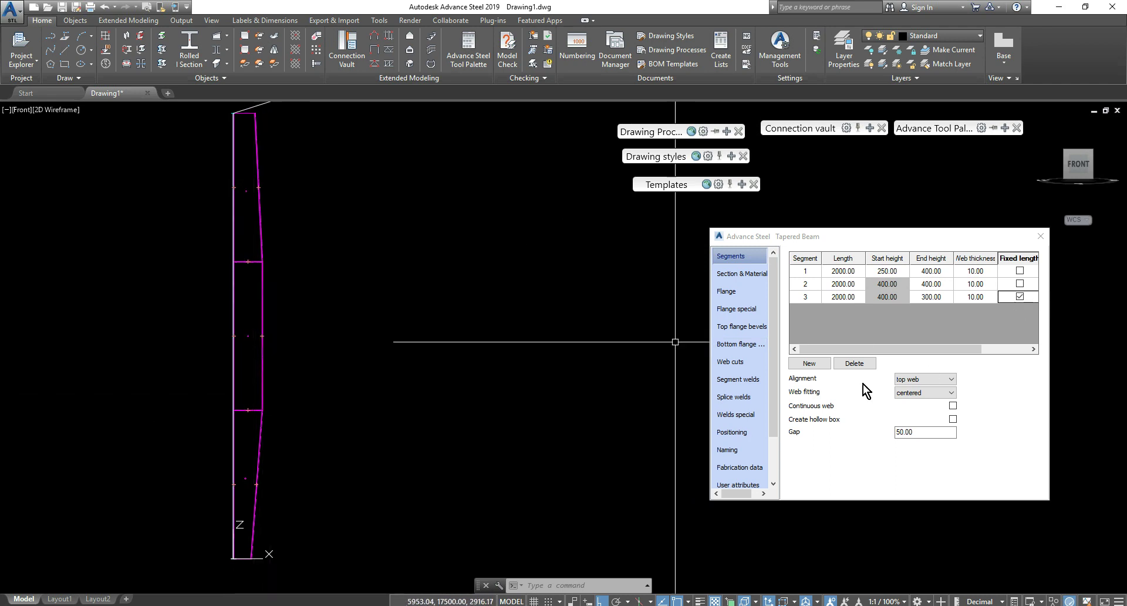
left_click(856, 363)
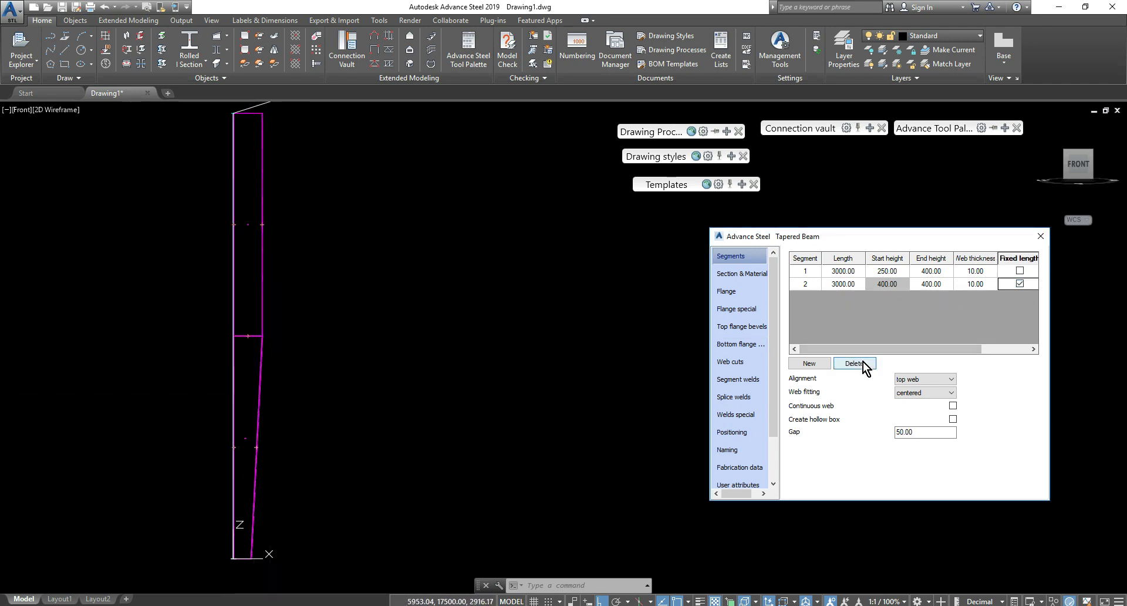
left_click(856, 363)
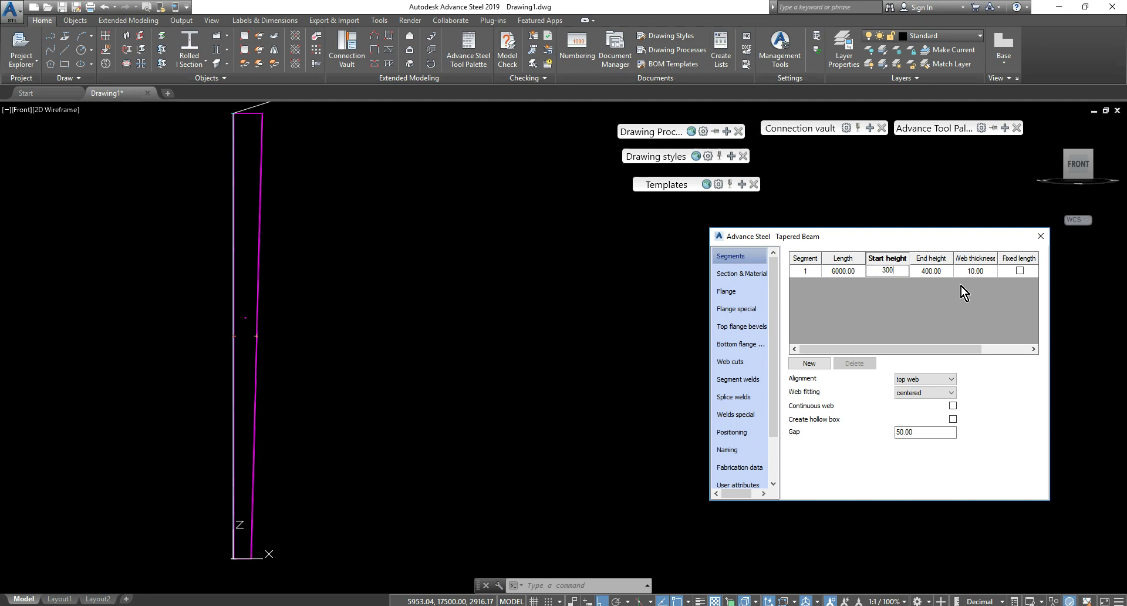
Step: Set the column segment's start height to 300 and its end height to 500, and finish editing the column
left_click(931, 273)
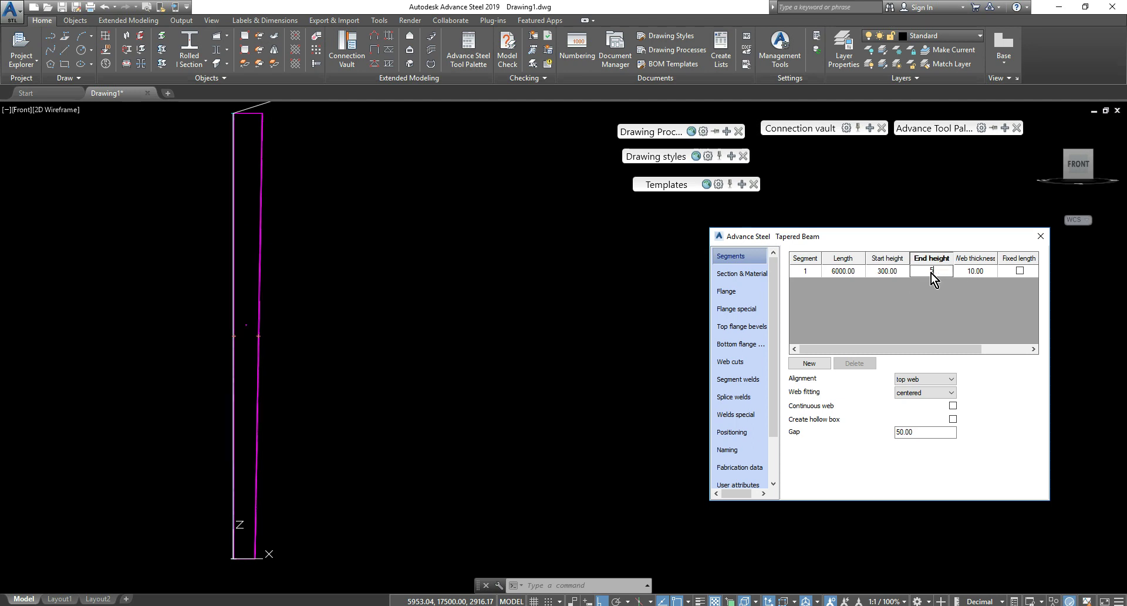
left_click(893, 273)
scroll(365, 292, "down", 3)
scroll(395, 317, "up", 3)
scroll(448, 284, "up", 2)
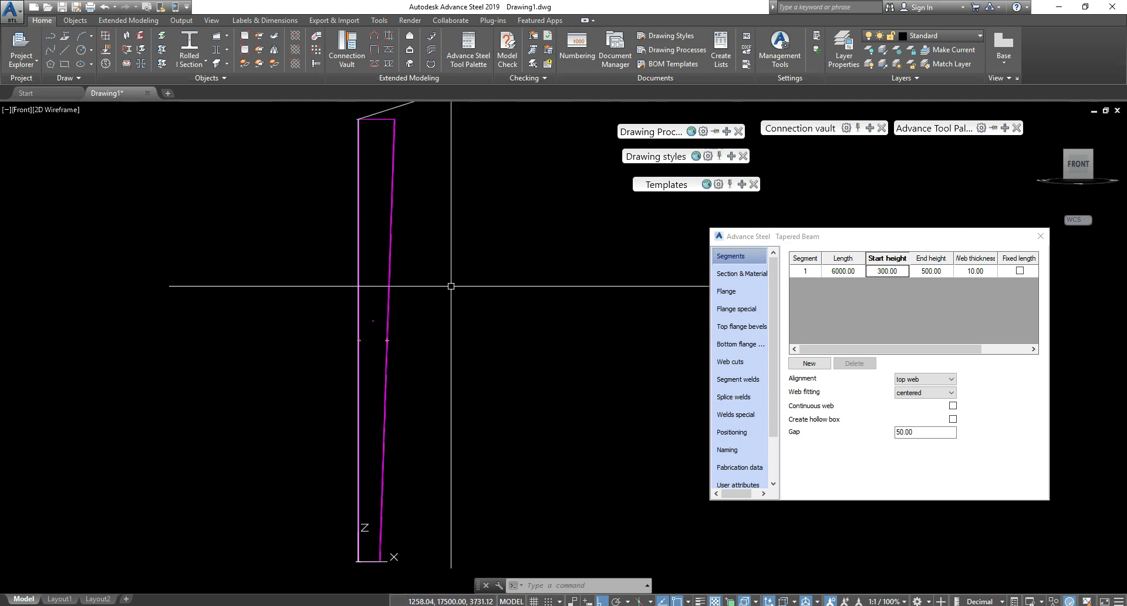
scroll(364, 564, "down", 2)
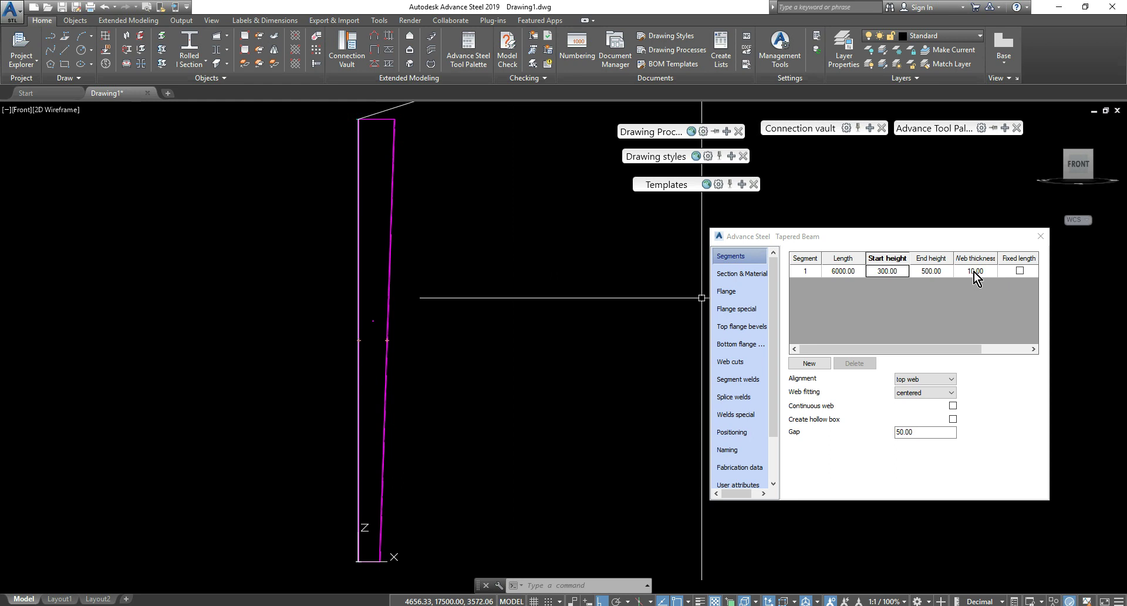
left_click(1041, 237)
Step: Create a tapered welded beam along the left rafter, from the eave to the ridge
scroll(632, 284, "down", 4)
middle_click_drag(632, 284, 505, 368)
middle_click_drag(516, 322, 476, 341)
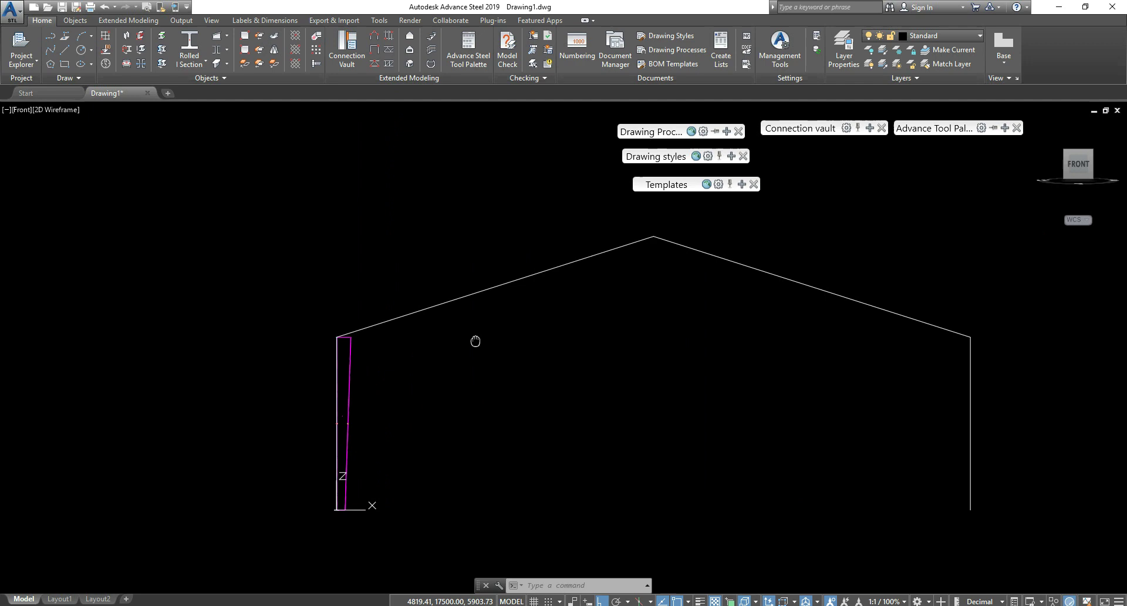
scroll(464, 335, "up", 2)
middle_click_drag(588, 295, 538, 350)
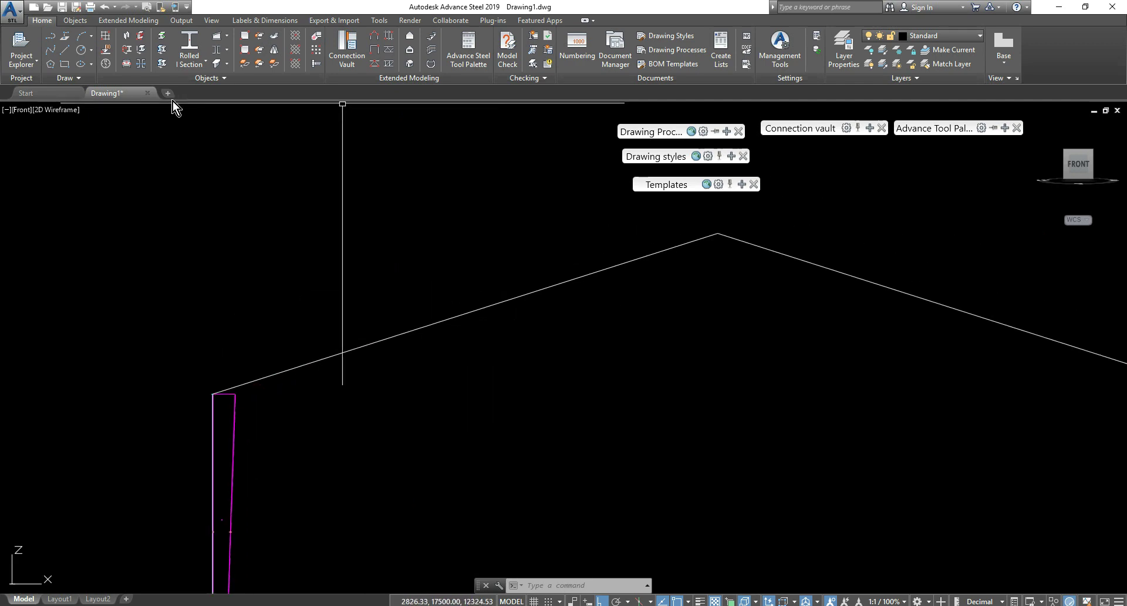
left_click(216, 37)
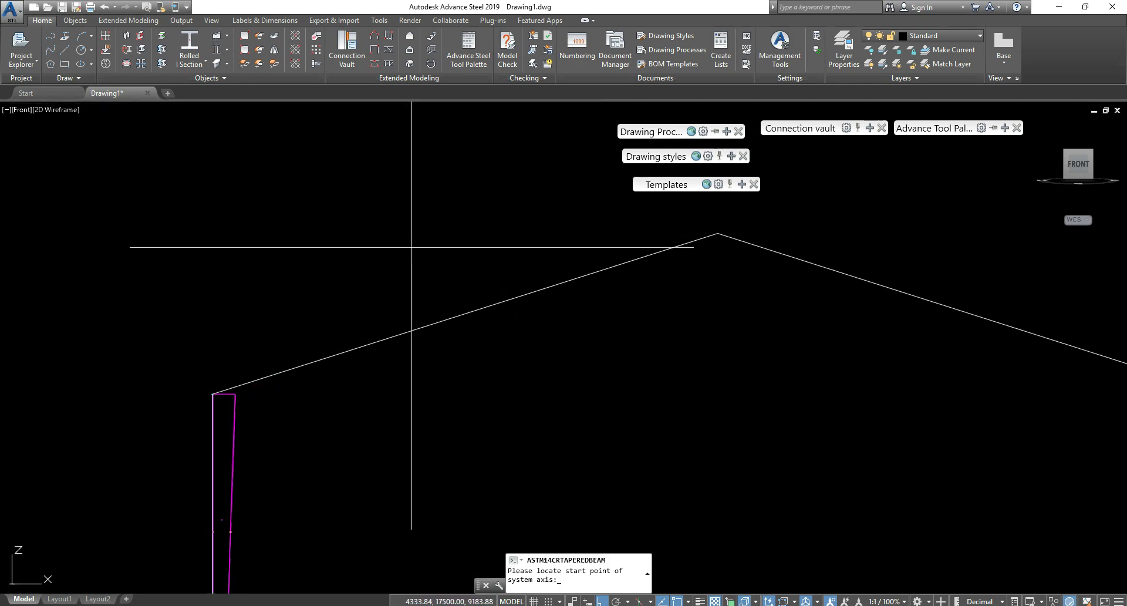
left_click(213, 393)
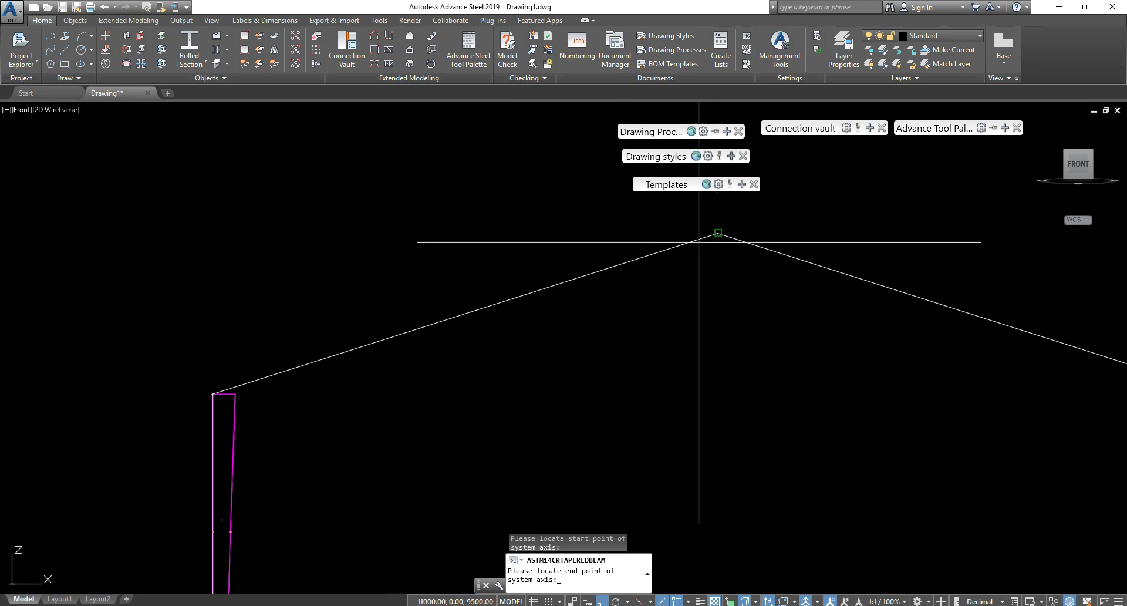
left_click(718, 234)
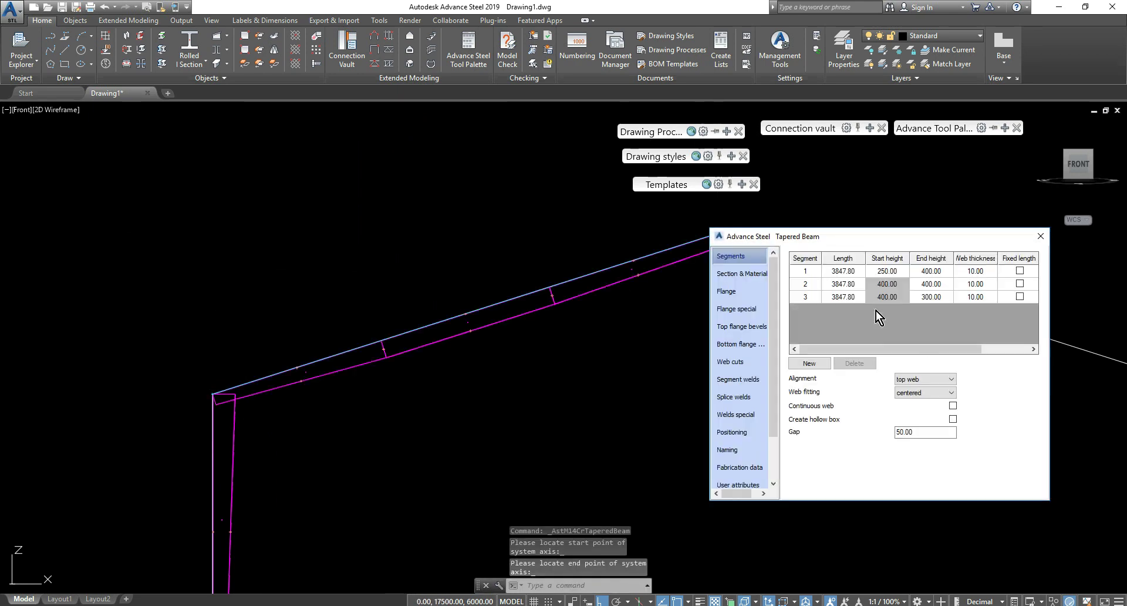
Step: Delete the rafter beam's third segment and set the first segment's start height to 500
left_click_drag(834, 235, 826, 267)
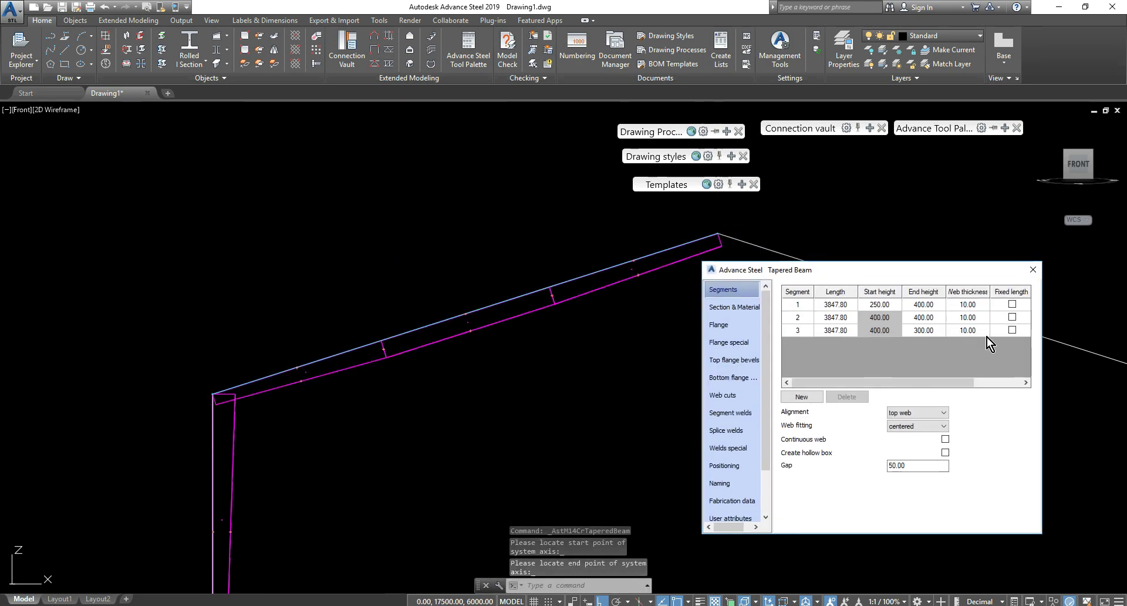
left_click(1012, 330)
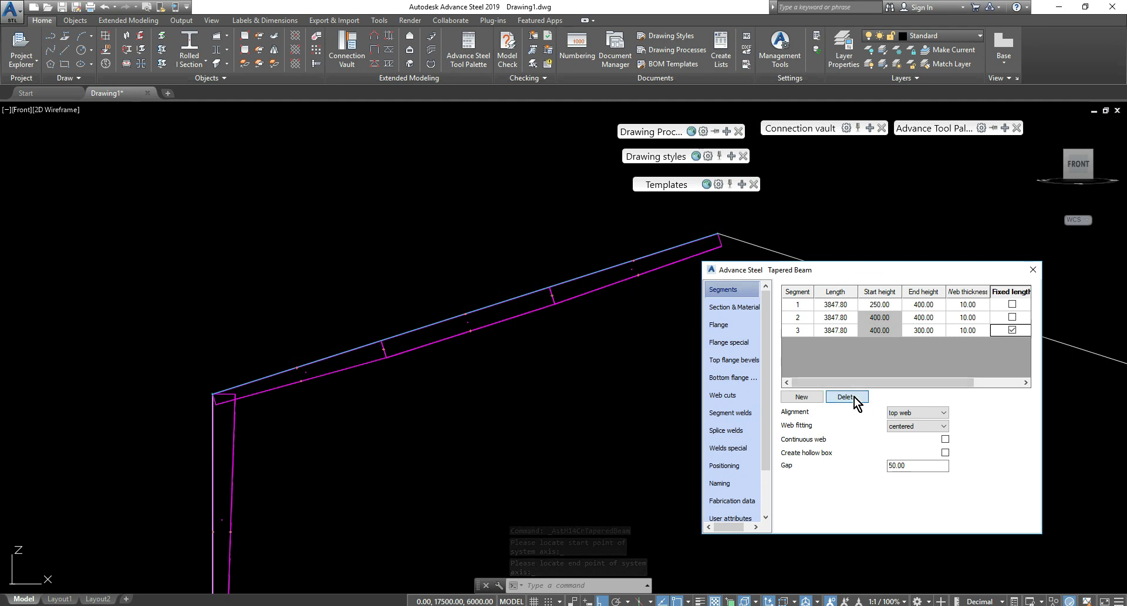
left_click(846, 397)
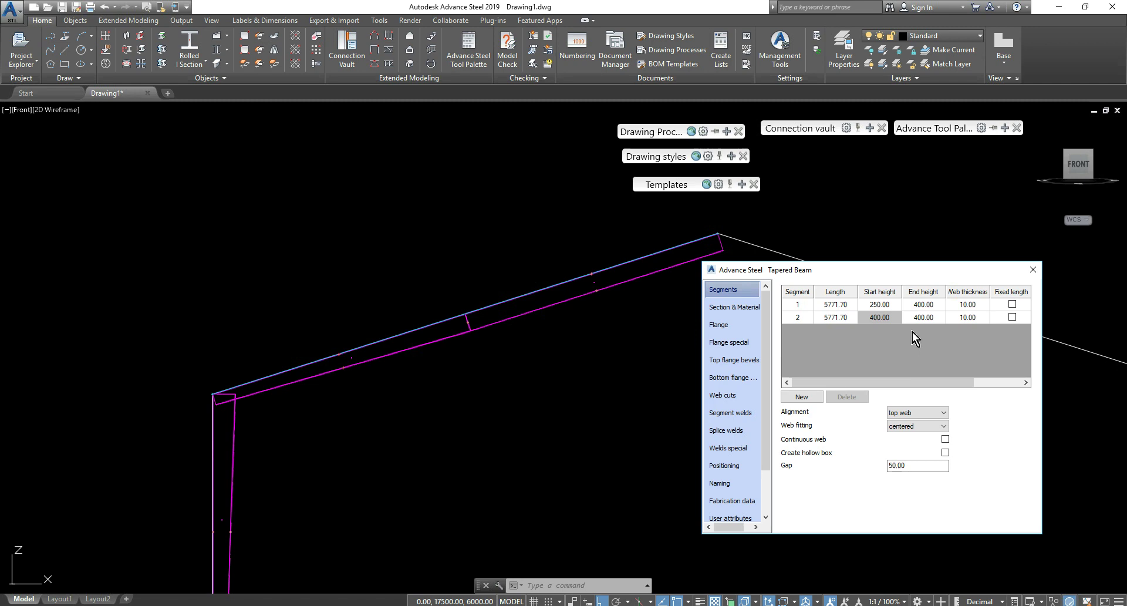
left_click(885, 305)
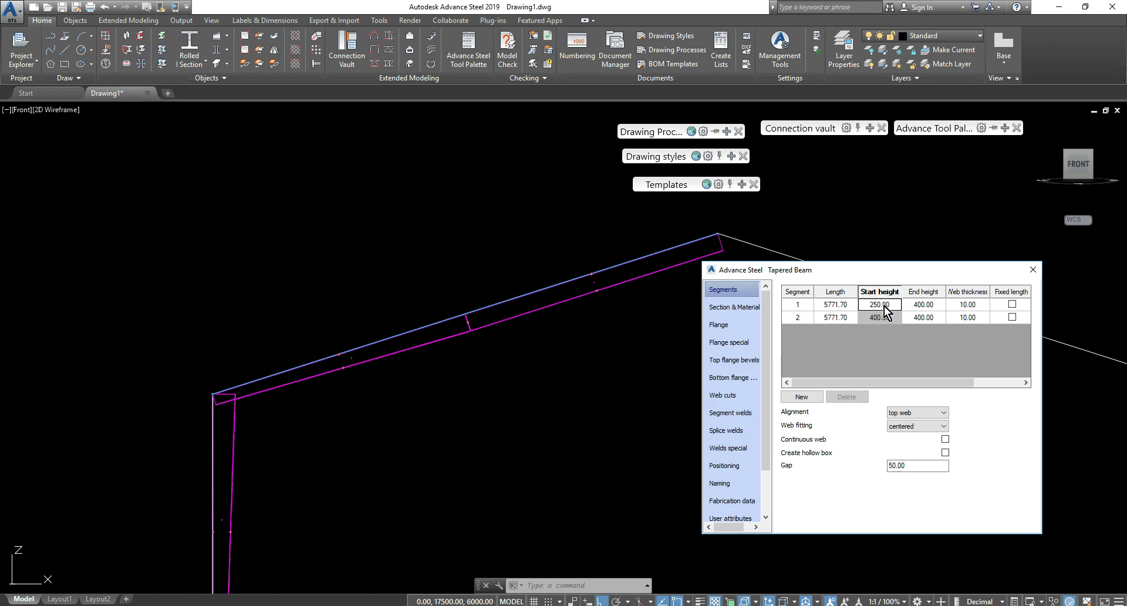
type("500")
Step: Set the end heights of both rafter segments to 200
left_click(922, 305)
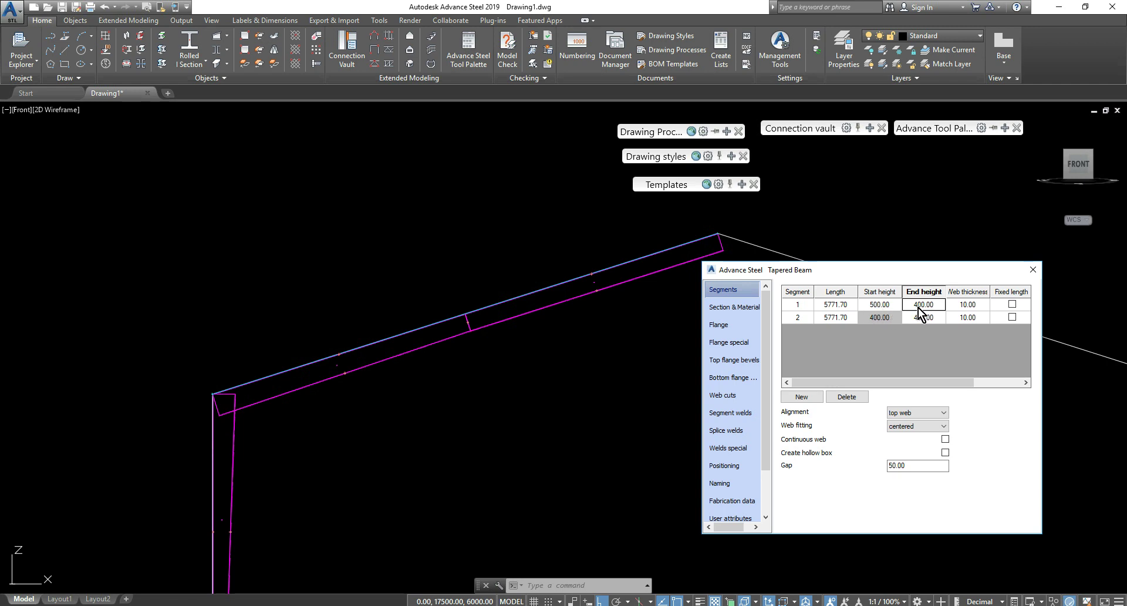
type("200")
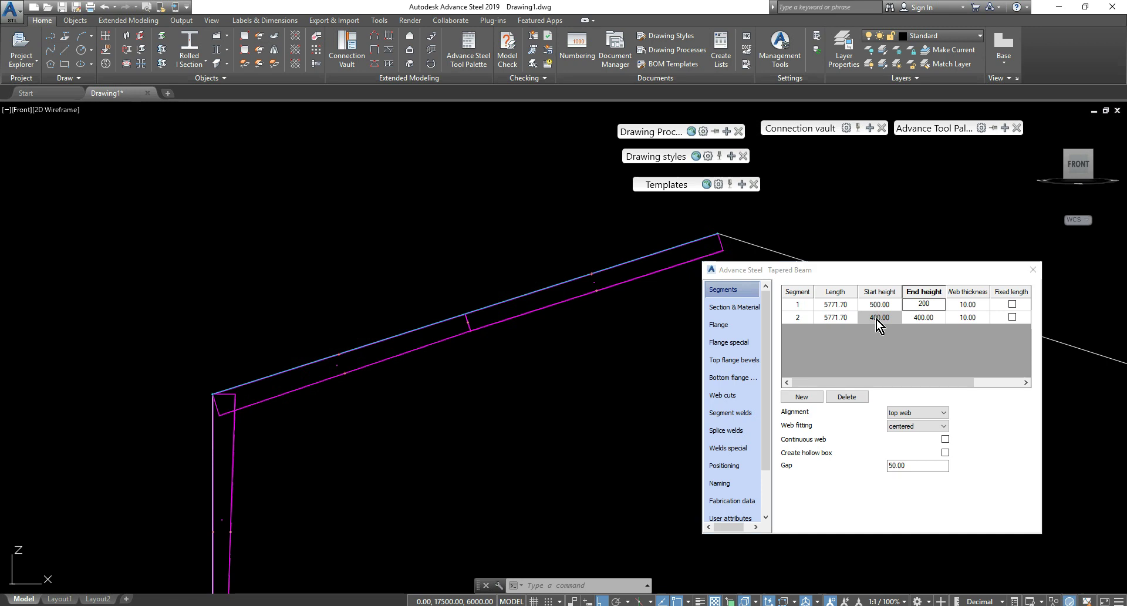
left_click(876, 319)
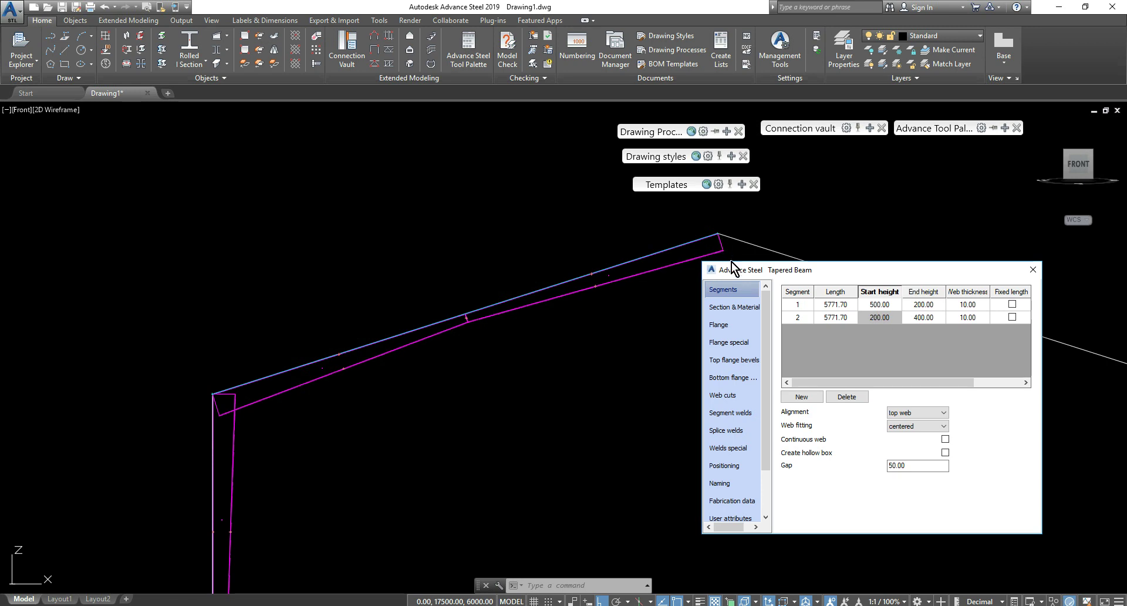
left_click(914, 320)
type("200")
Step: Set the end heights of both rafter segments to 250
left_click(930, 305)
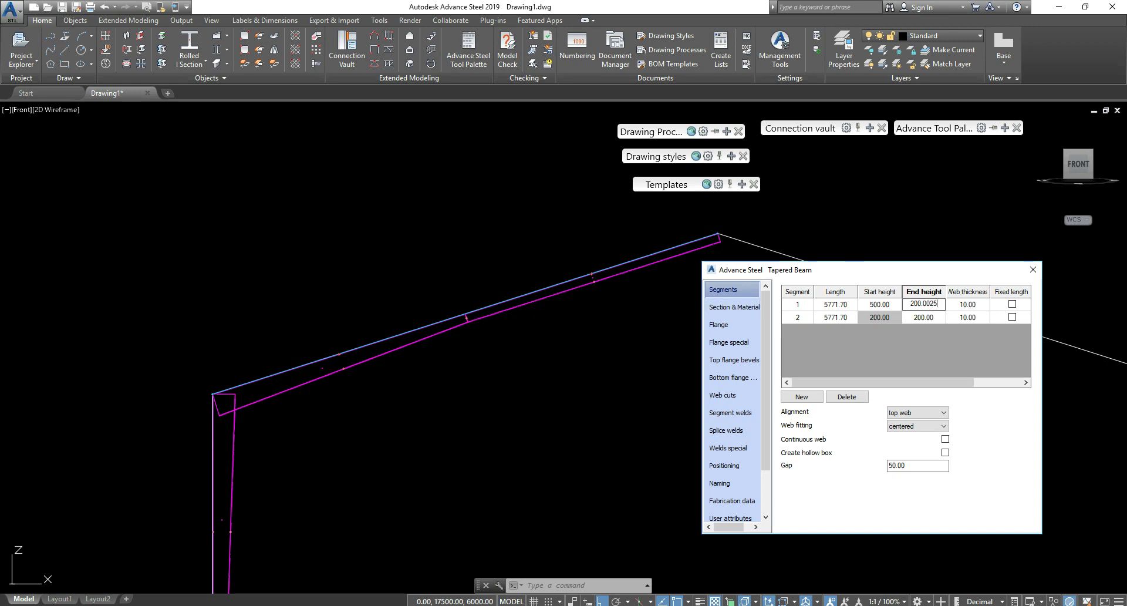
type("250")
left_click(928, 320)
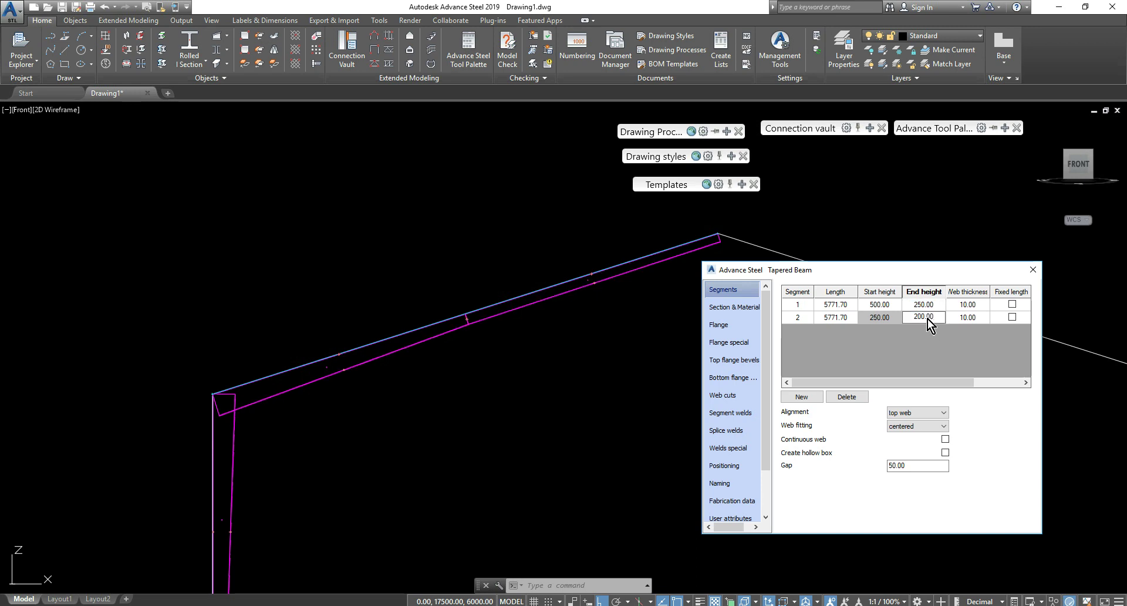
type("250")
left_click(928, 306)
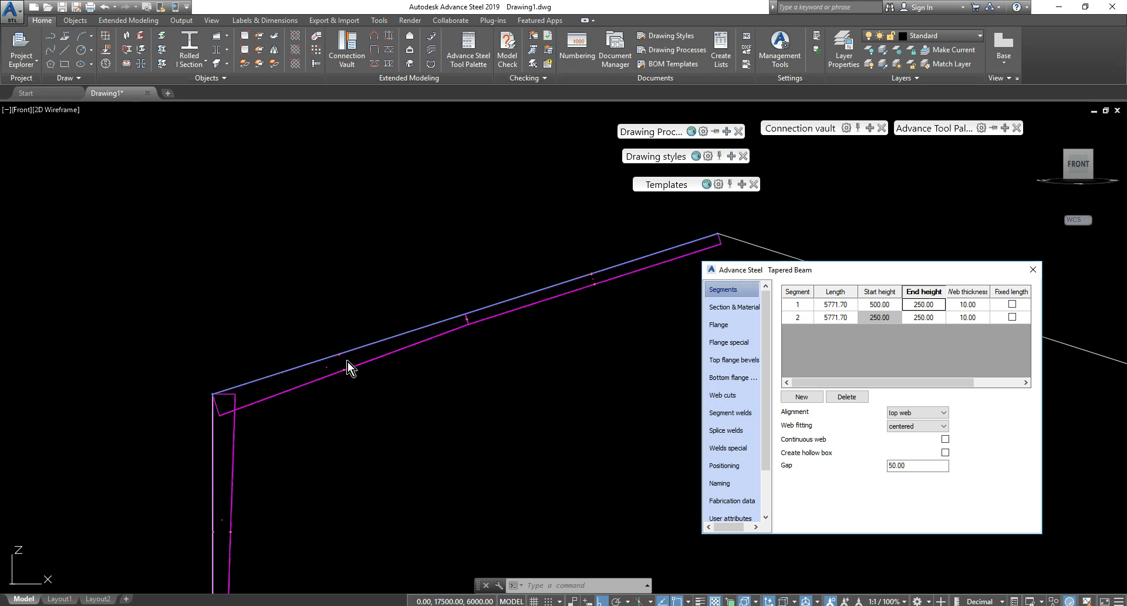
Step: Set the first rafter segment's length to 2500 and finish editing the rafter beam
left_click(837, 308)
type("2500")
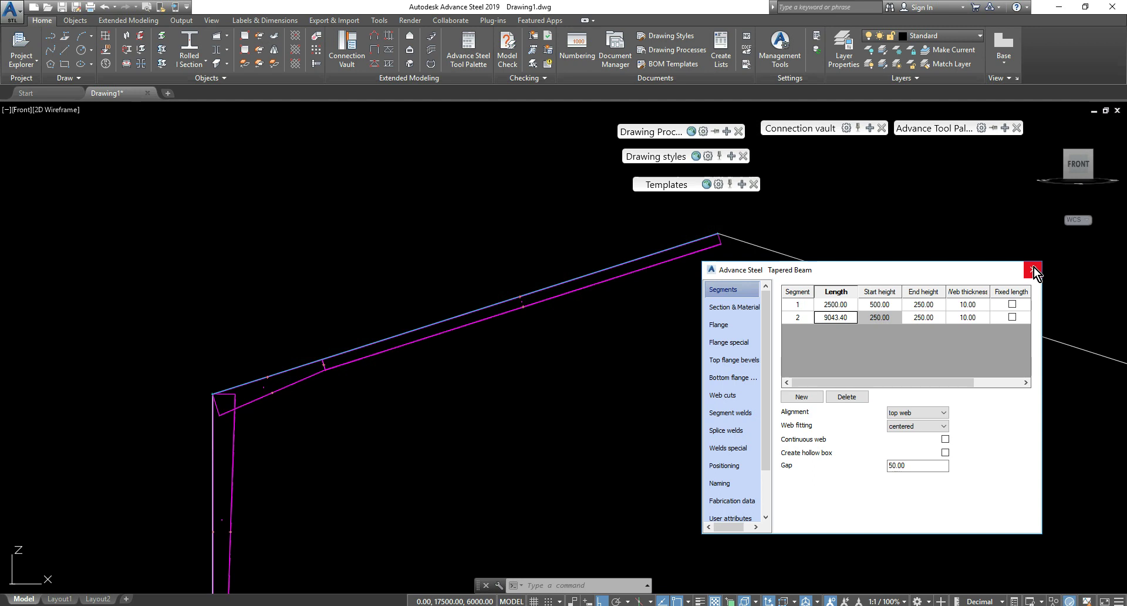
left_click(1033, 270)
Step: Examine the left eave, where the tapered column and the rafter's deeper end overlap
scroll(810, 347, "down", 2)
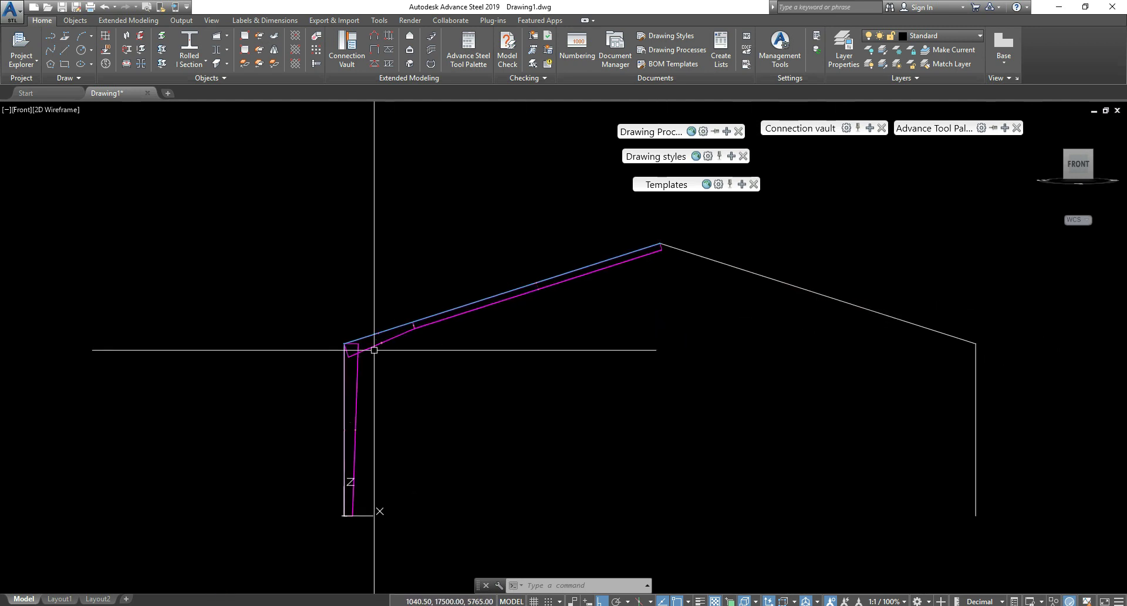
scroll(358, 352, "up", 4)
mouse_move(536, 312)
middle_mouse_down()
mouse_move(463, 350)
mouse_move(497, 336)
mouse_move(454, 376)
mouse_move(452, 340)
middle_mouse_up()
scroll(527, 335, "down", 2)
scroll(380, 378, "down", 2)
scroll(410, 340, "up", 4)
scroll(445, 314, "up", 2)
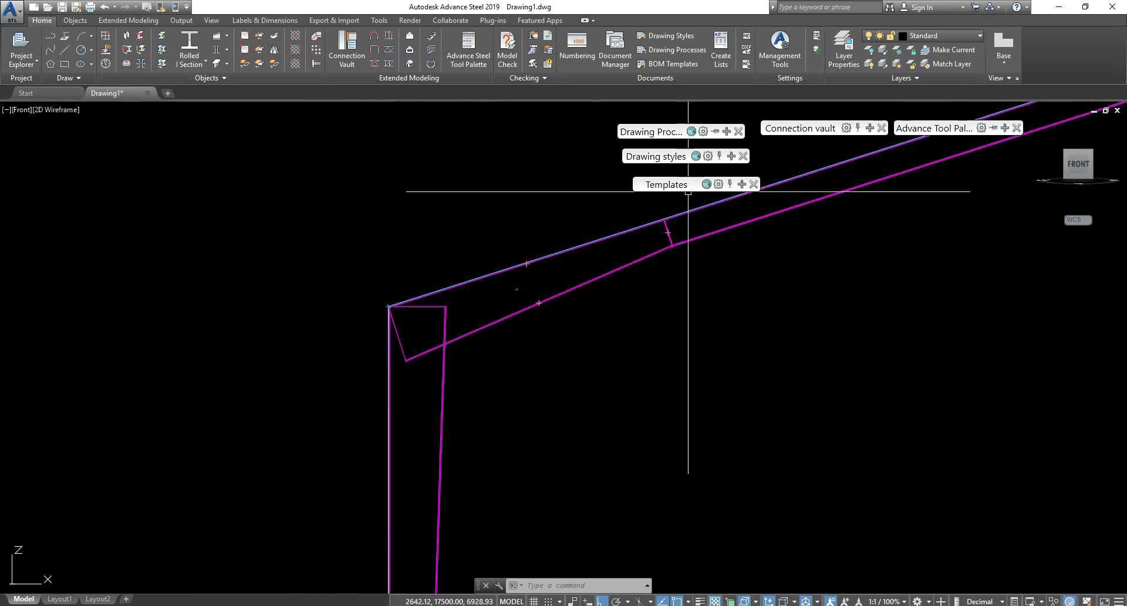
Step: Stack the Drawing styles and Templates palettes closely beneath Drawing Processes, clear of the rafter beam
mouse_move(663, 157)
left_mouse_down()
mouse_move(584, 152)
mouse_move(657, 150)
left_mouse_up()
left_click_drag(665, 187, 646, 172)
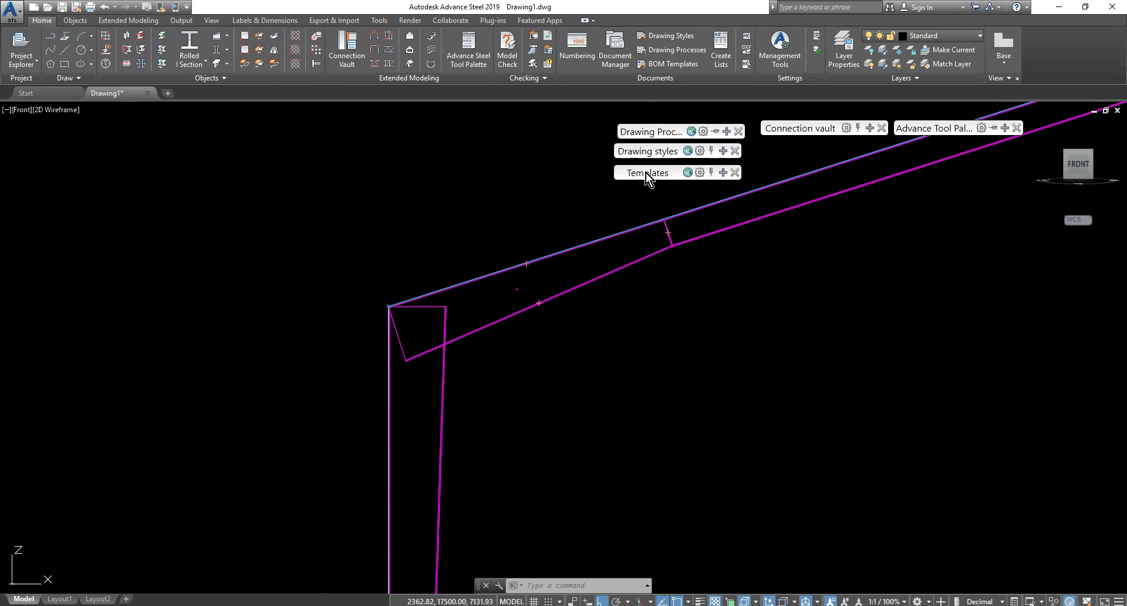
key("Escape")
key("Escape")
mouse_move(1006, 130)
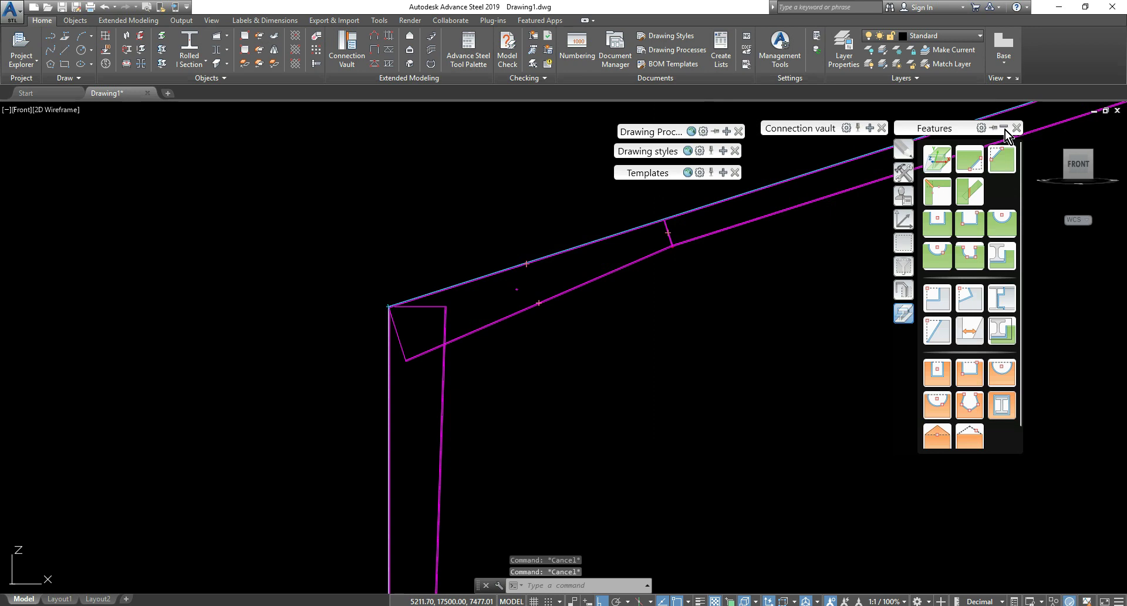
Step: Miter the left tapered column and the deeper end of the rafter at the eave, keeping the default joint settings
left_click(937, 193)
left_click(439, 422)
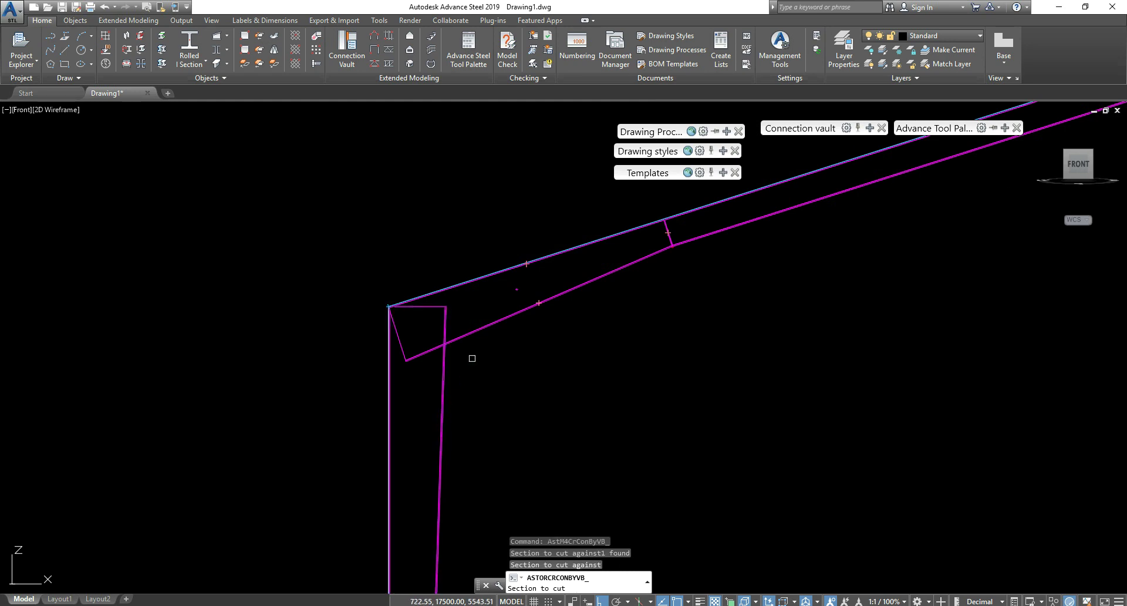
left_click(520, 288)
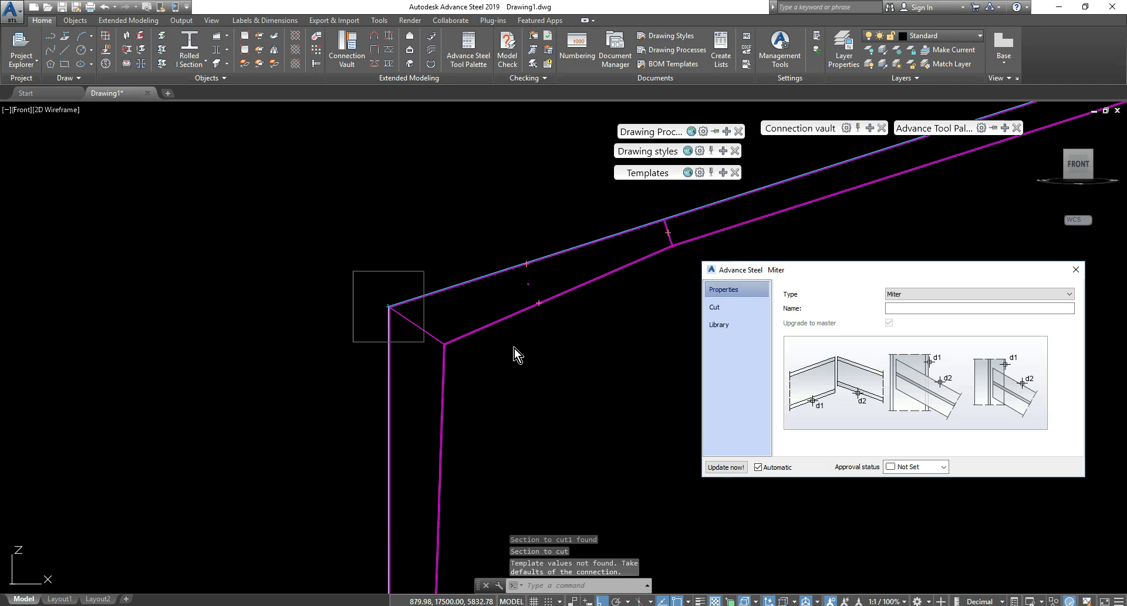
left_click(1077, 270)
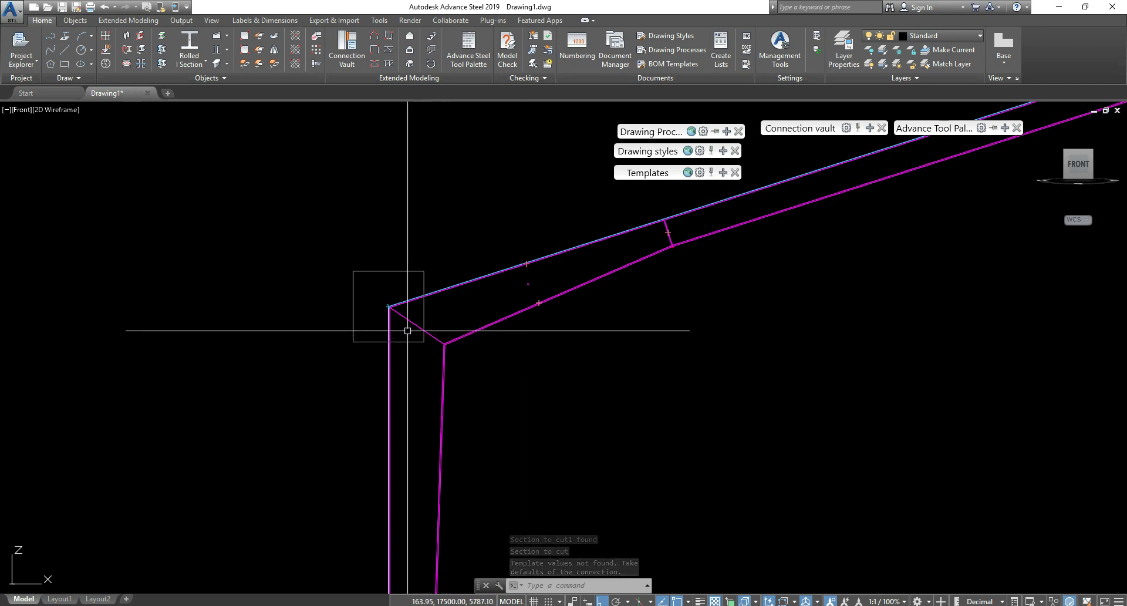
Step: Mirror the left column, rafter and eave miter about the frame's centreline through the ridge point, with ortho on and the originals kept
scroll(411, 330, "up", 3)
middle_click_drag(478, 334, 573, 356, "shift")
scroll(573, 356, "up", 10)
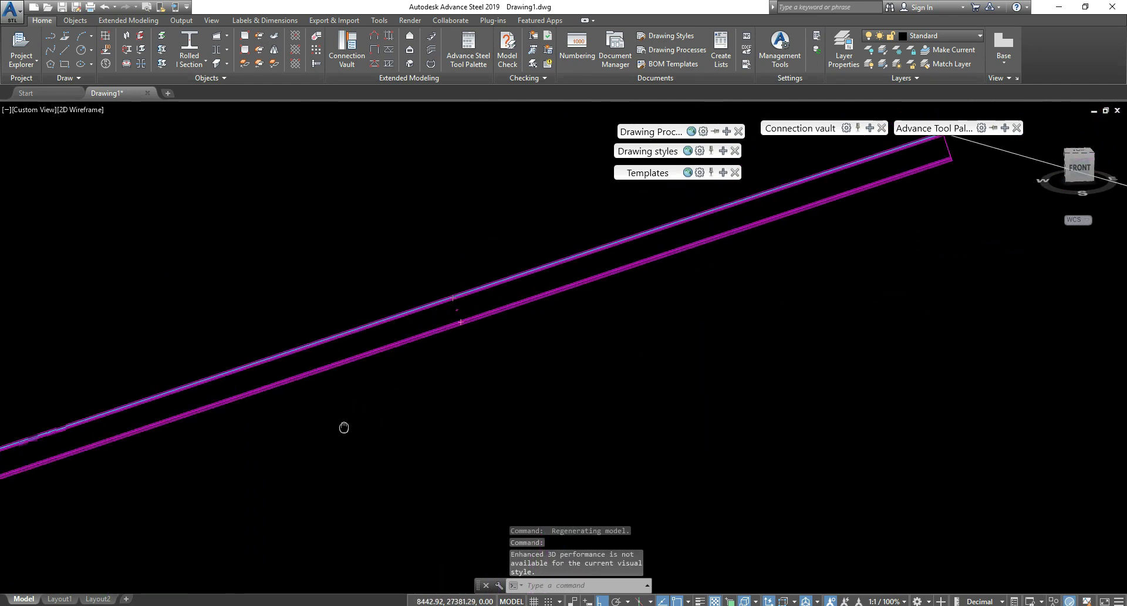
scroll(787, 254, "down", 8)
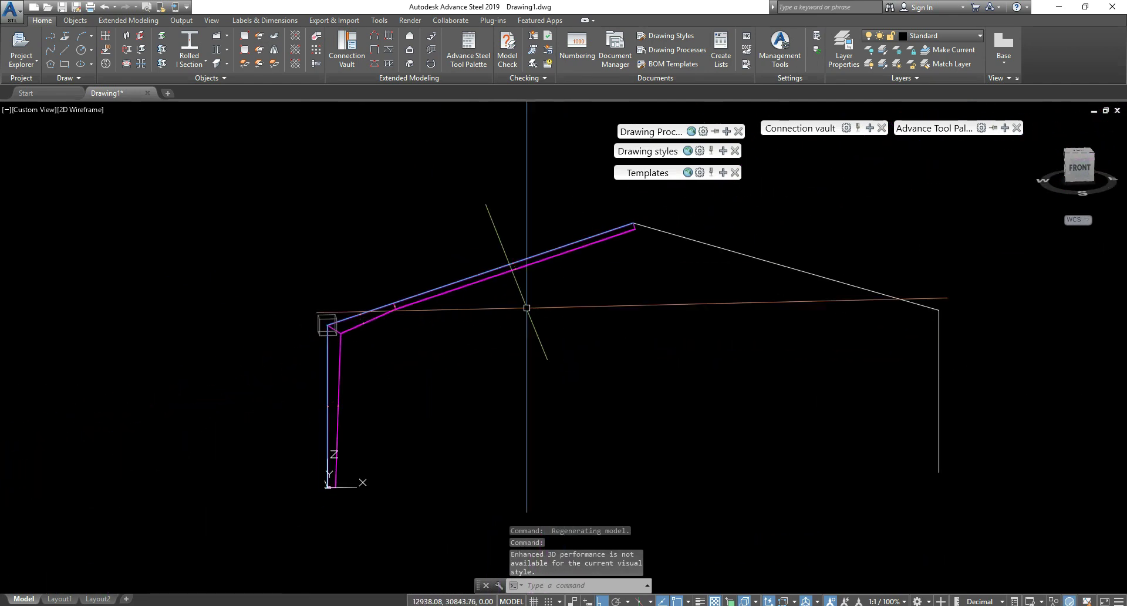
key("Escape")
scroll(466, 382, "down", 3)
left_click(282, 197)
left_click(537, 401)
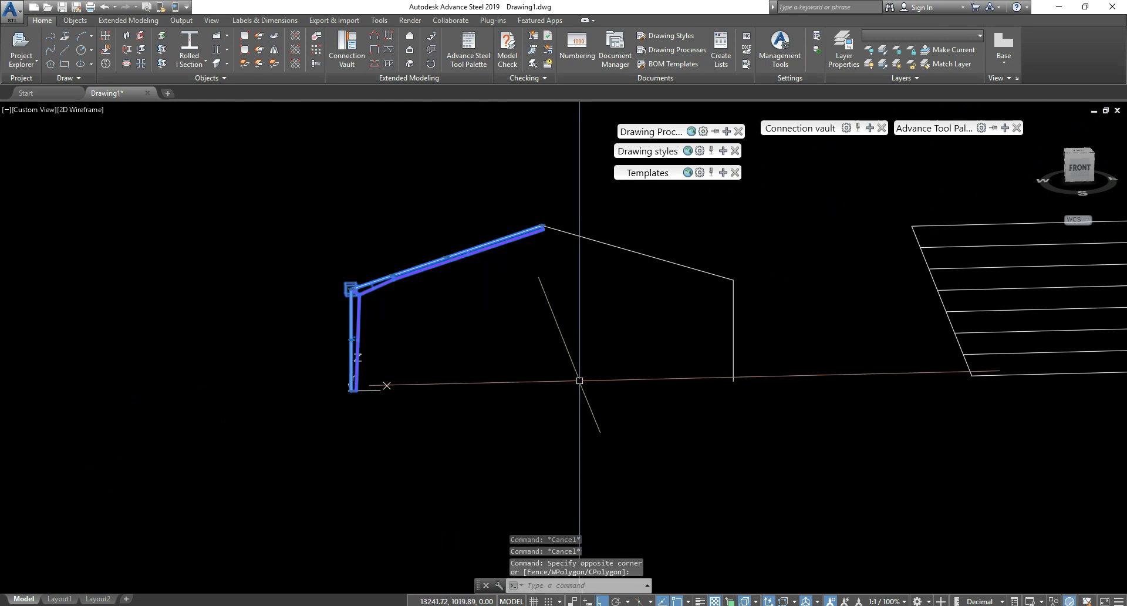
type("mi")
key("Return")
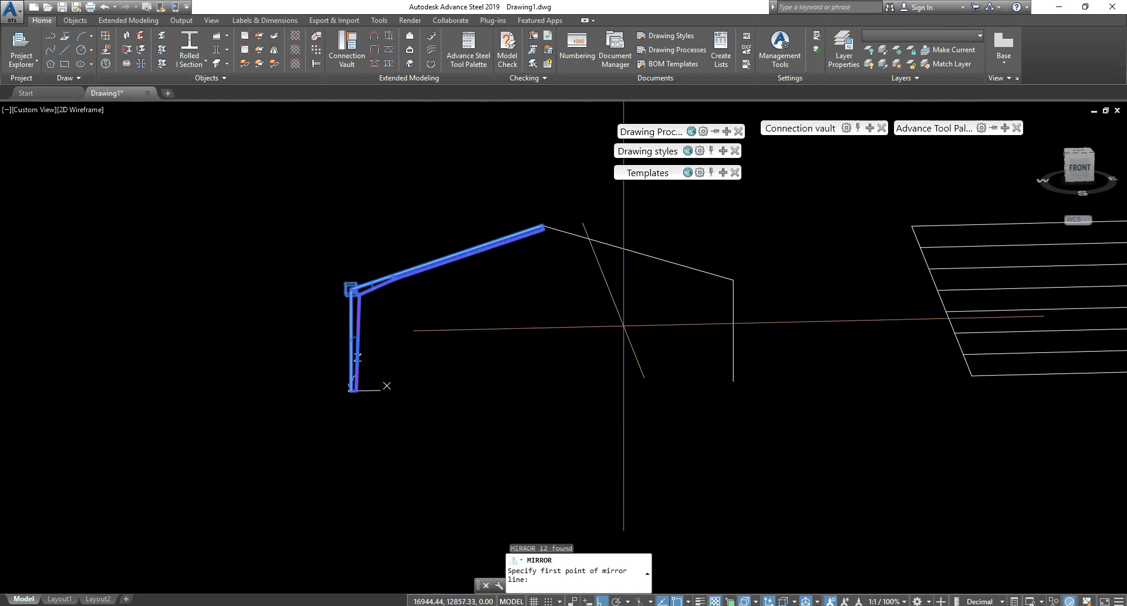
scroll(535, 214, "up", 5)
scroll(555, 265, "up", 3)
scroll(529, 310, "up", 3)
middle_click_drag(534, 305, 534, 302, "shift")
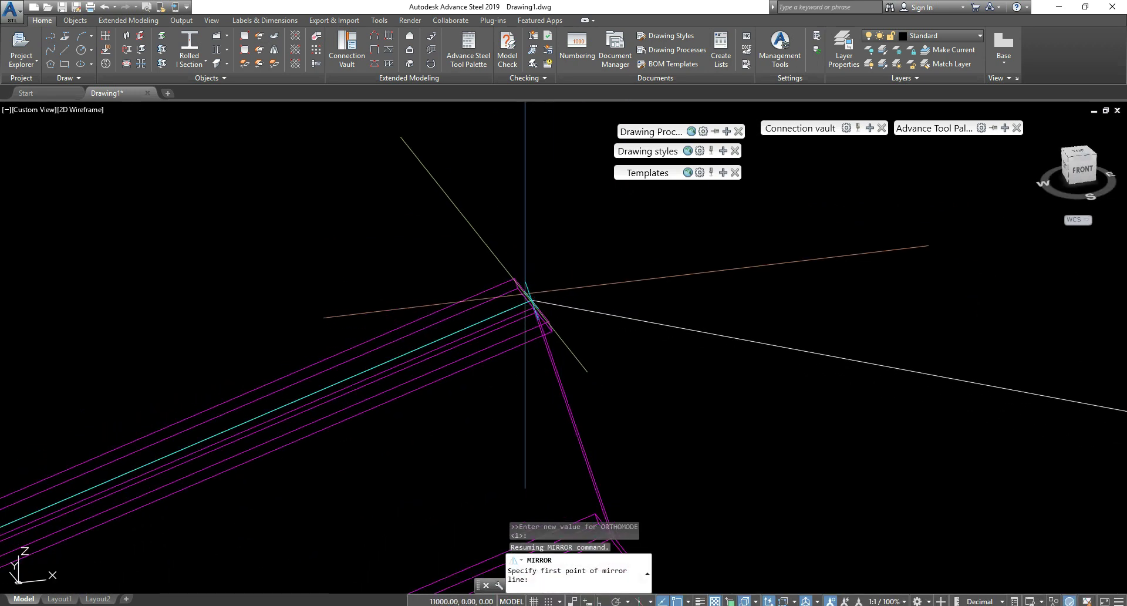
left_click(532, 302)
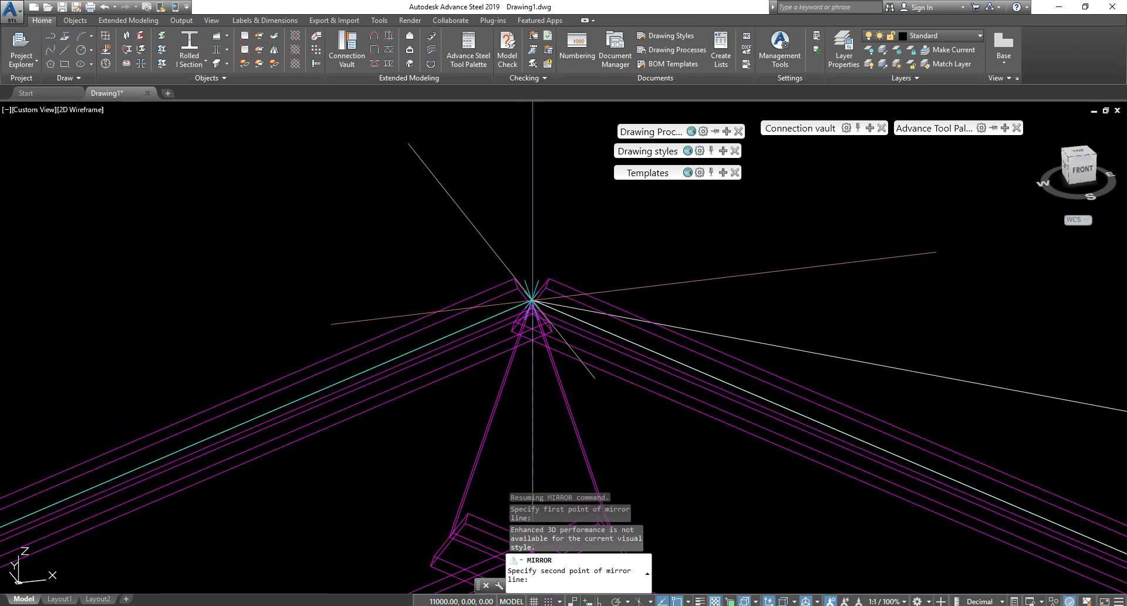
scroll(533, 304, "down", 5)
key("F8")
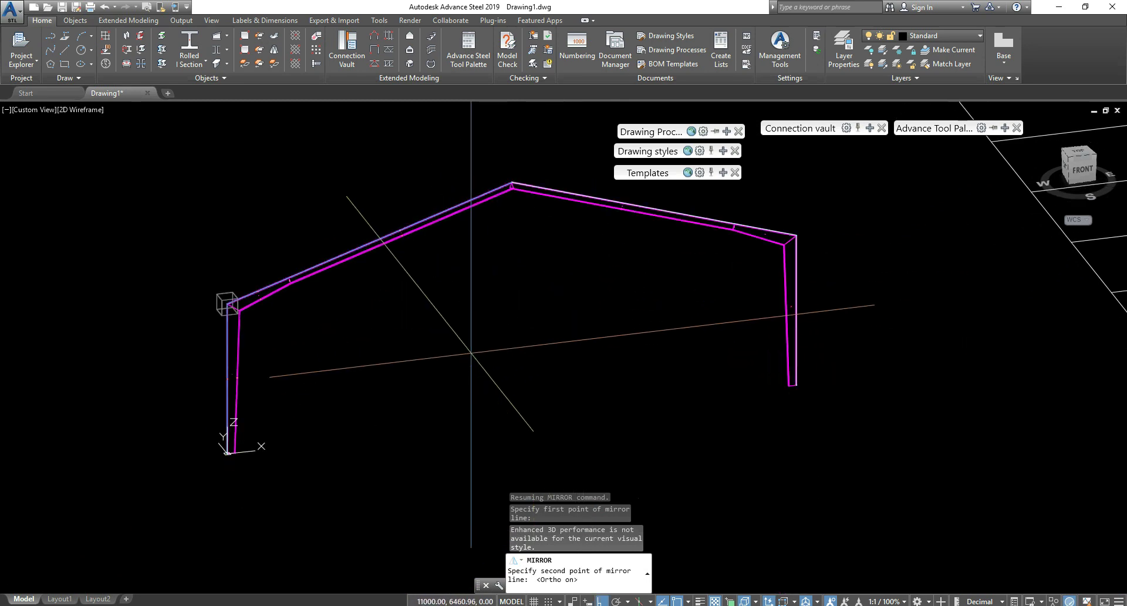
left_click(532, 319)
key("Return")
key("Escape")
key("Escape")
key("Escape")
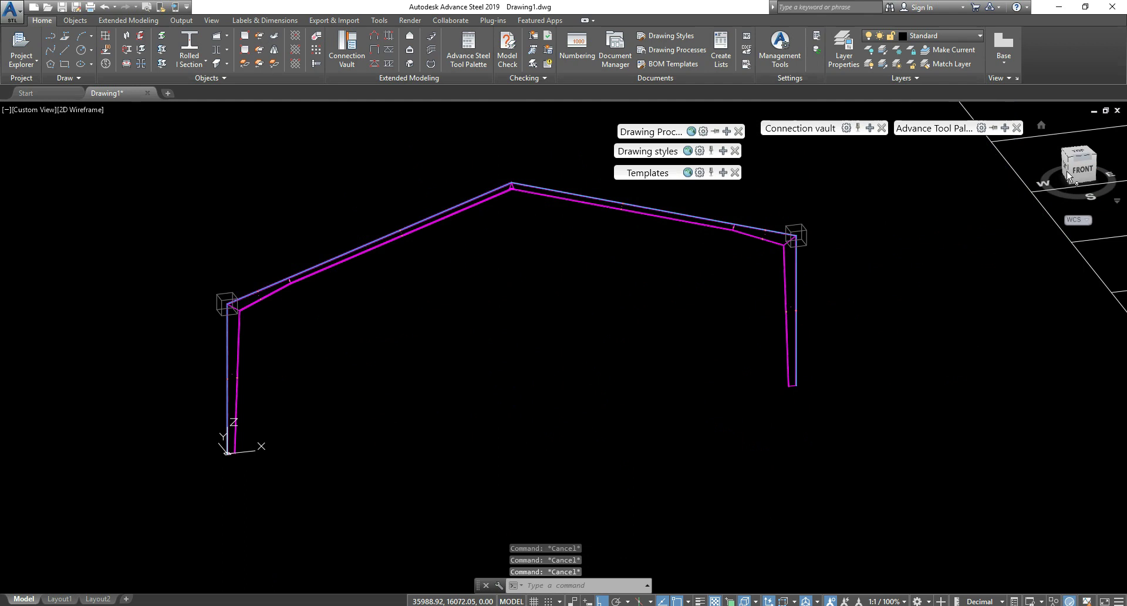
Step: Miter the left and right rafters where they overlap at the ridge, keeping the default joint settings
left_click(1073, 175)
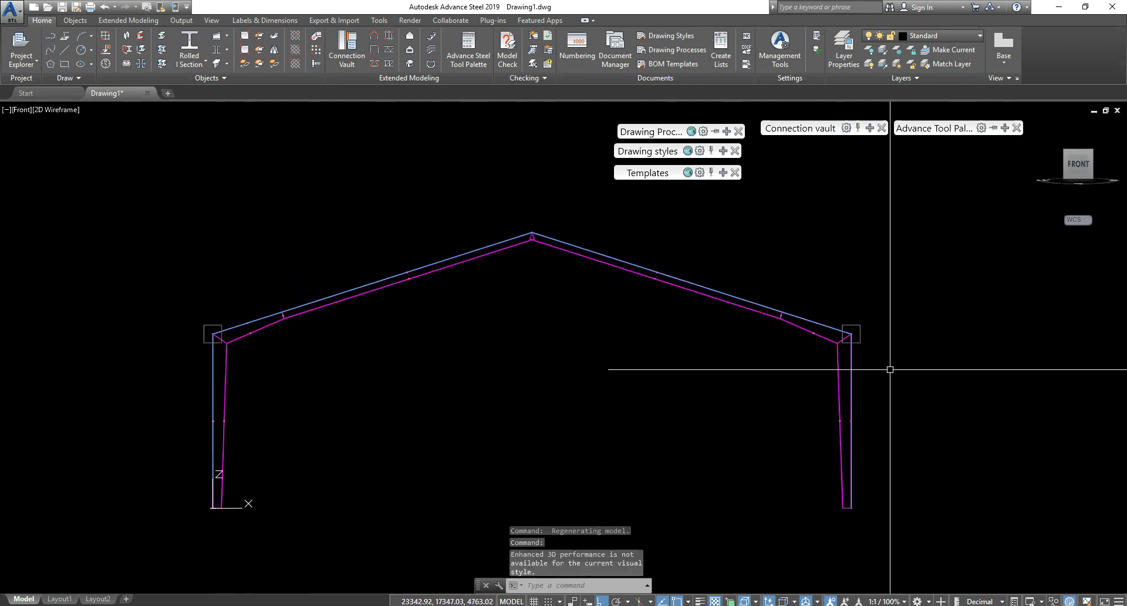
scroll(847, 336, "up", 5)
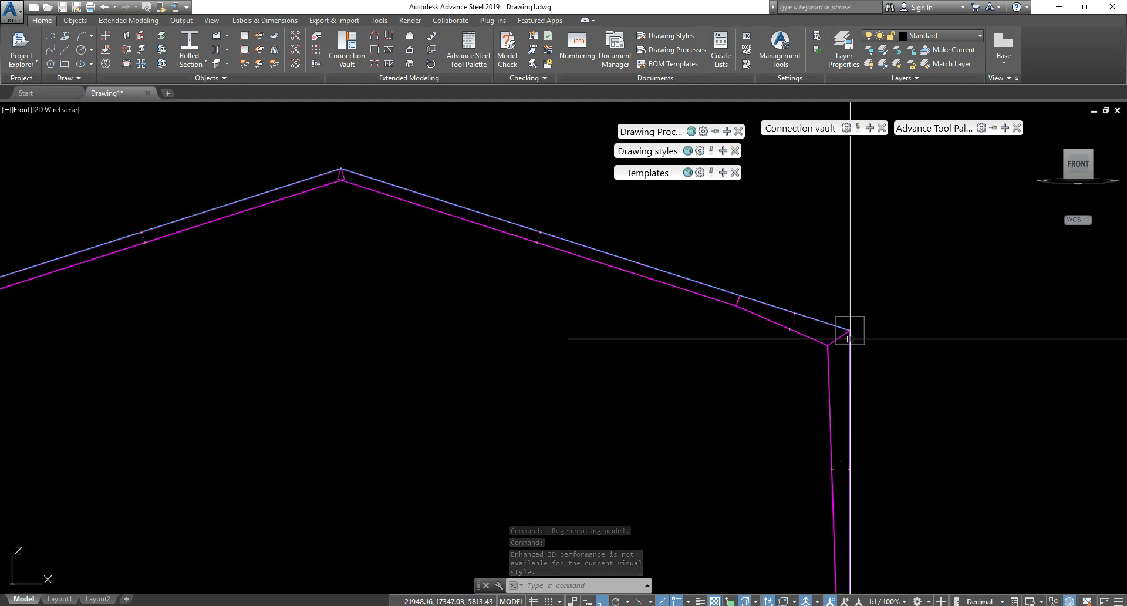
scroll(848, 336, "down", 7)
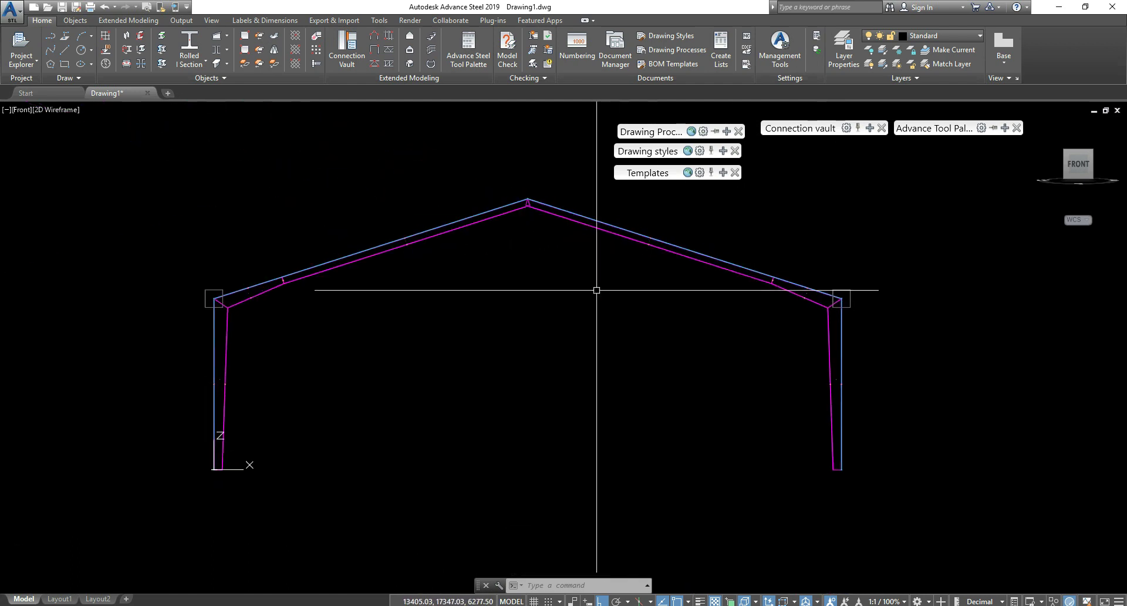
scroll(505, 204, "up", 5)
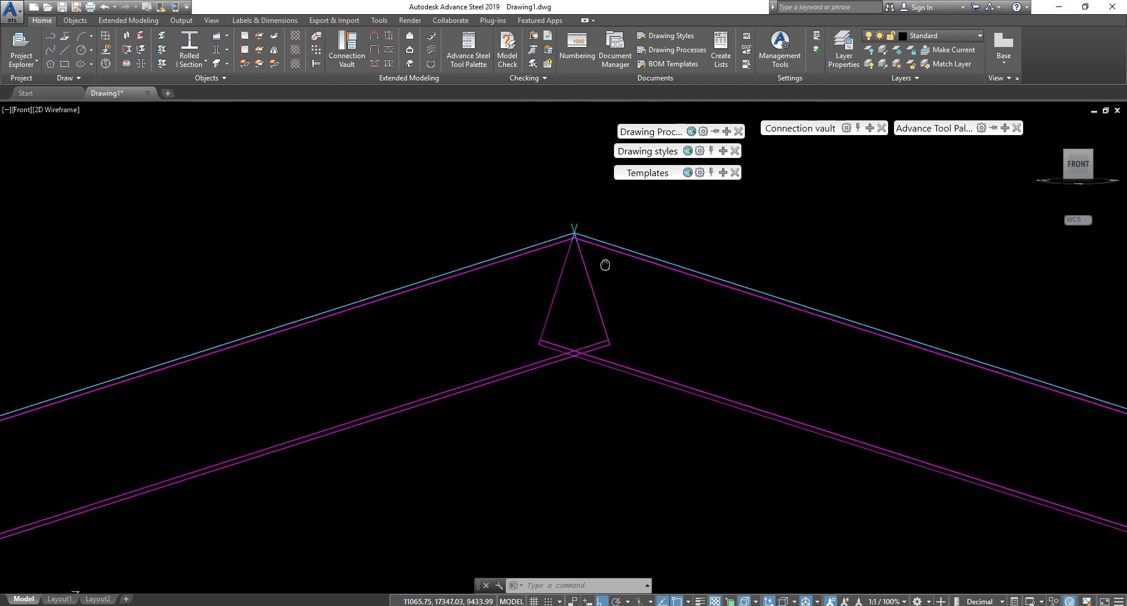
mouse_move(963, 128)
key("Escape")
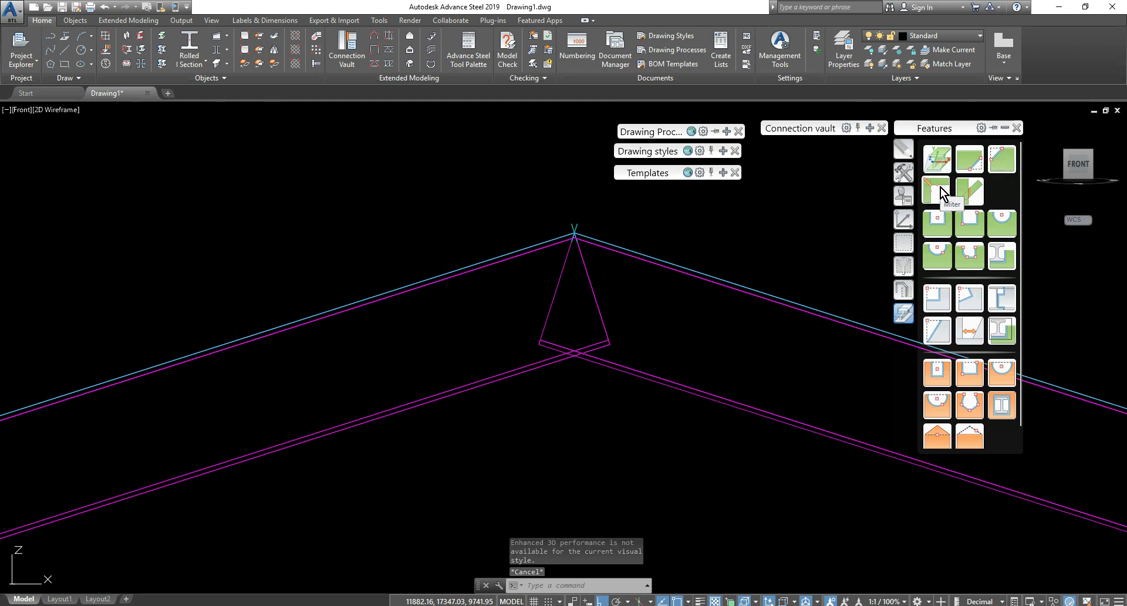
left_click(939, 189)
left_click(501, 378)
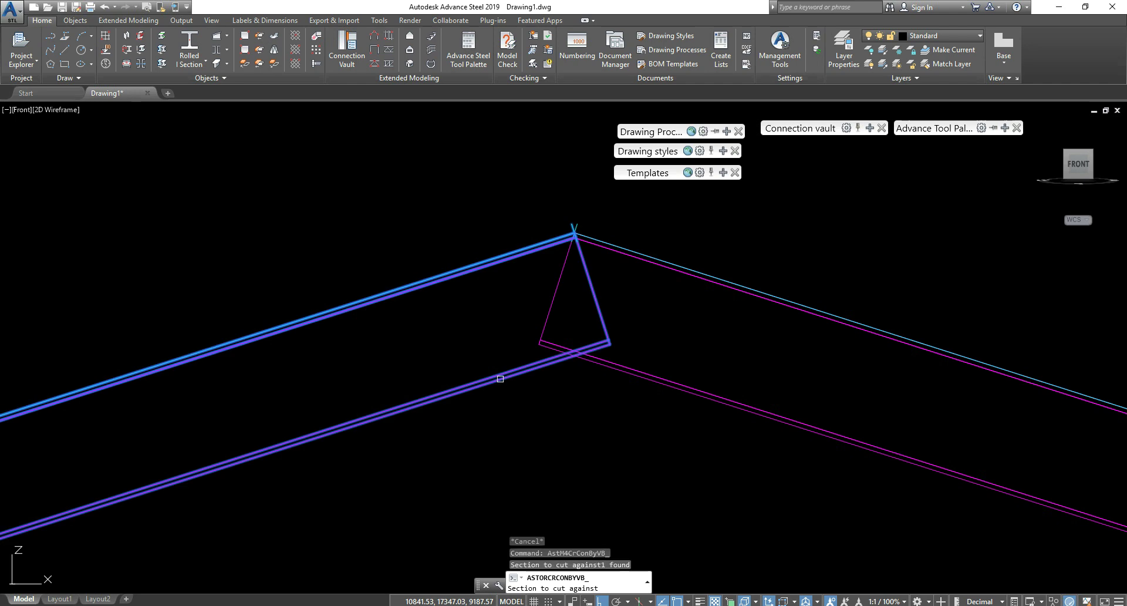
left_click(679, 386)
key("Return")
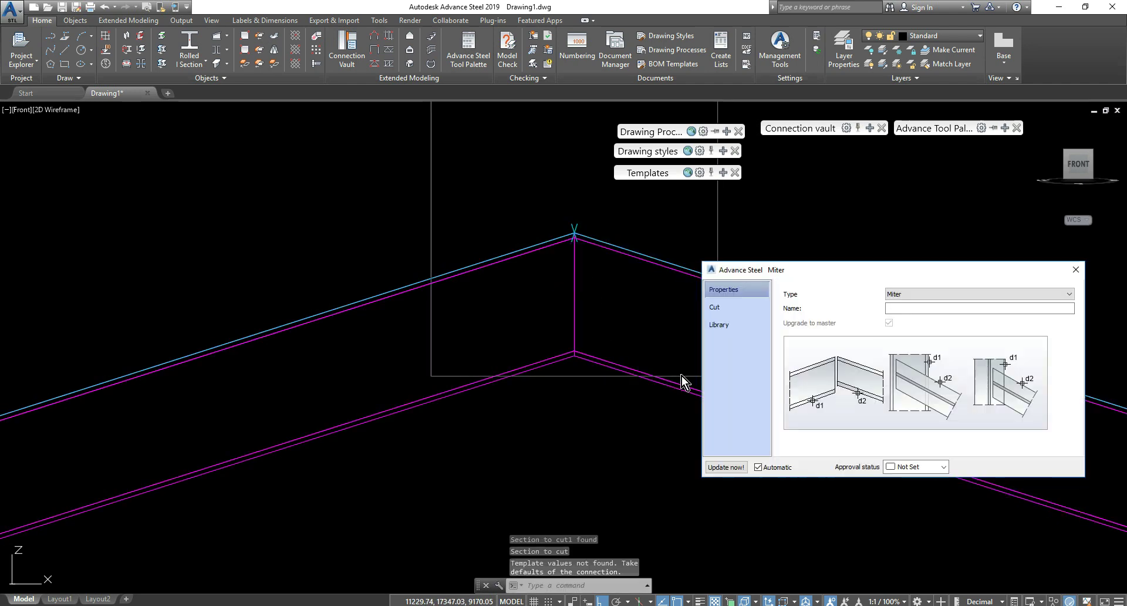
left_click(1076, 269)
Step: Examine the mitered joints at the ridge and left eave in a 3D view of the frame
scroll(580, 321, "down", 3)
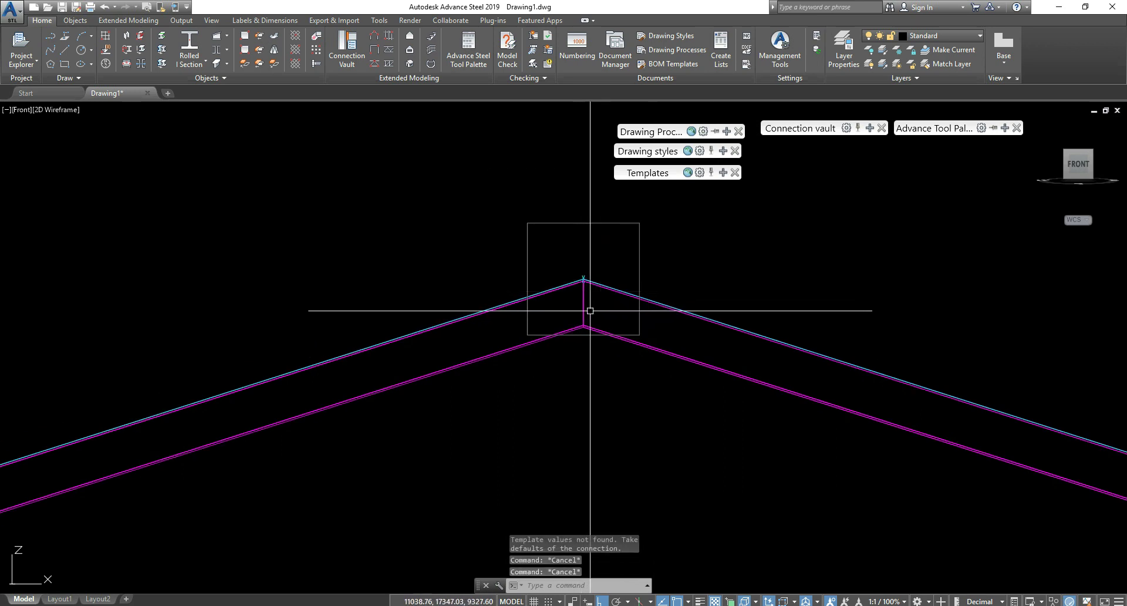
mouse_move(583, 309)
middle_mouse_down("shift")
mouse_move(626, 322)
mouse_move(581, 297)
middle_mouse_up("shift")
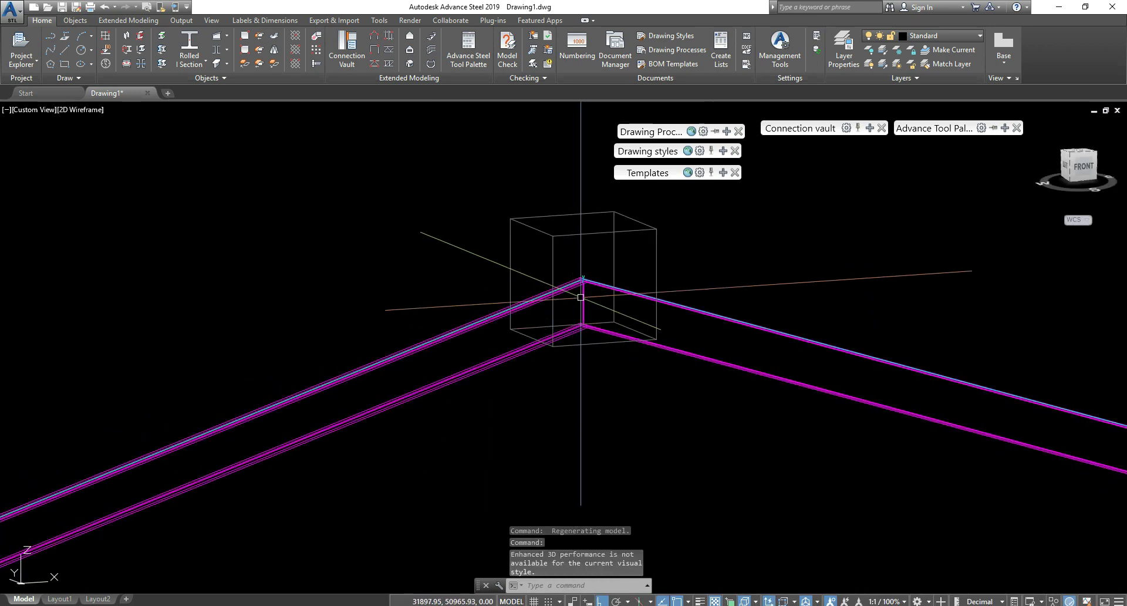
scroll(582, 308, "down", 3)
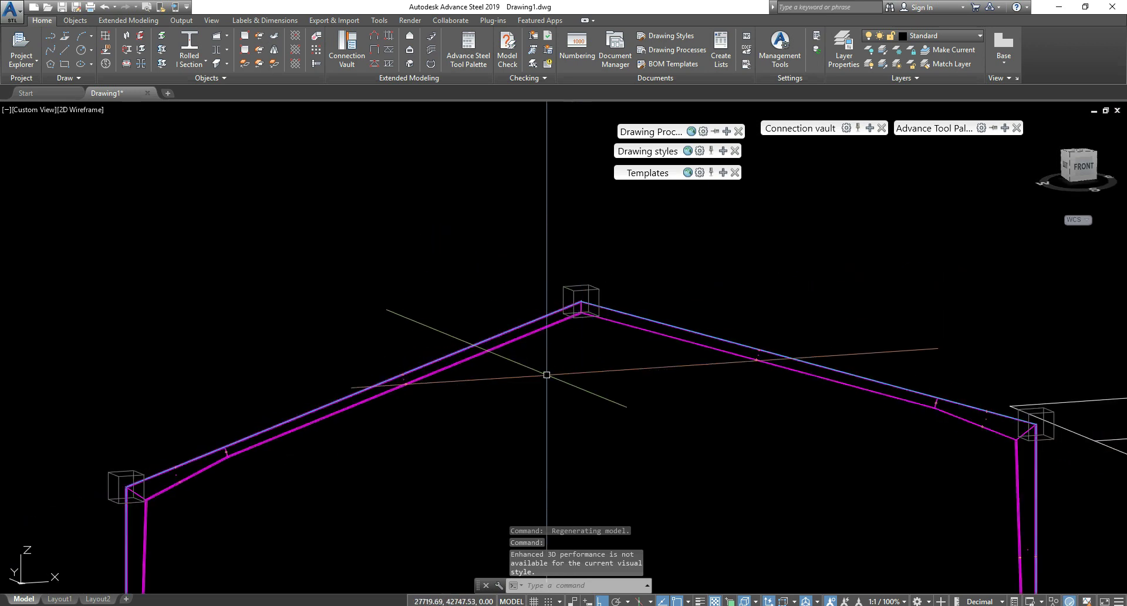
scroll(337, 385, "up", 6)
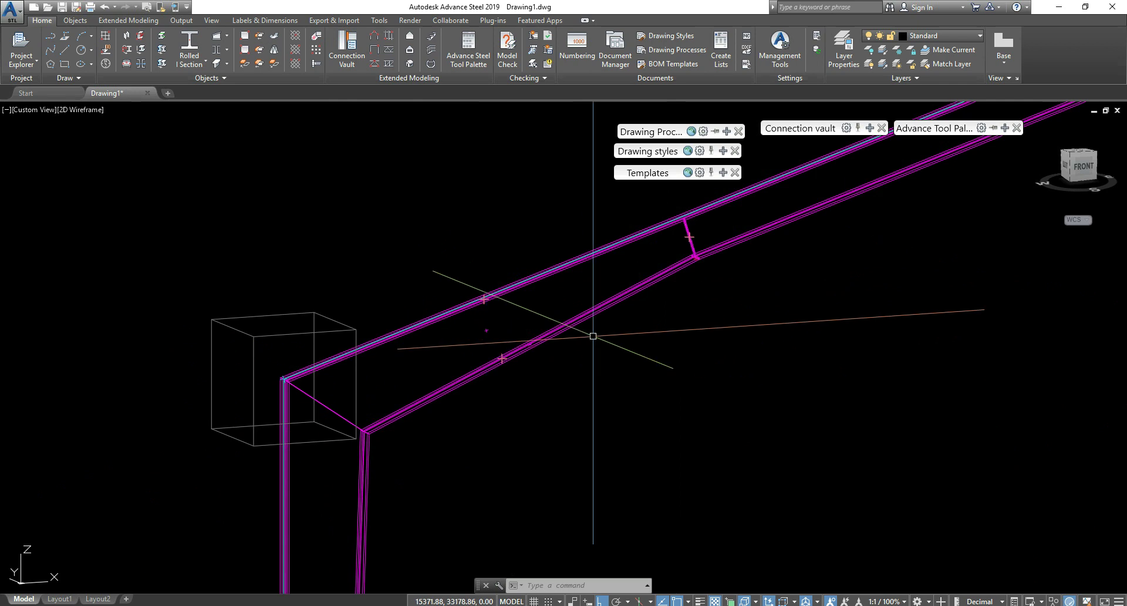
scroll(680, 322, "down", 3)
middle_click_drag(694, 302, 730, 299)
key("Escape")
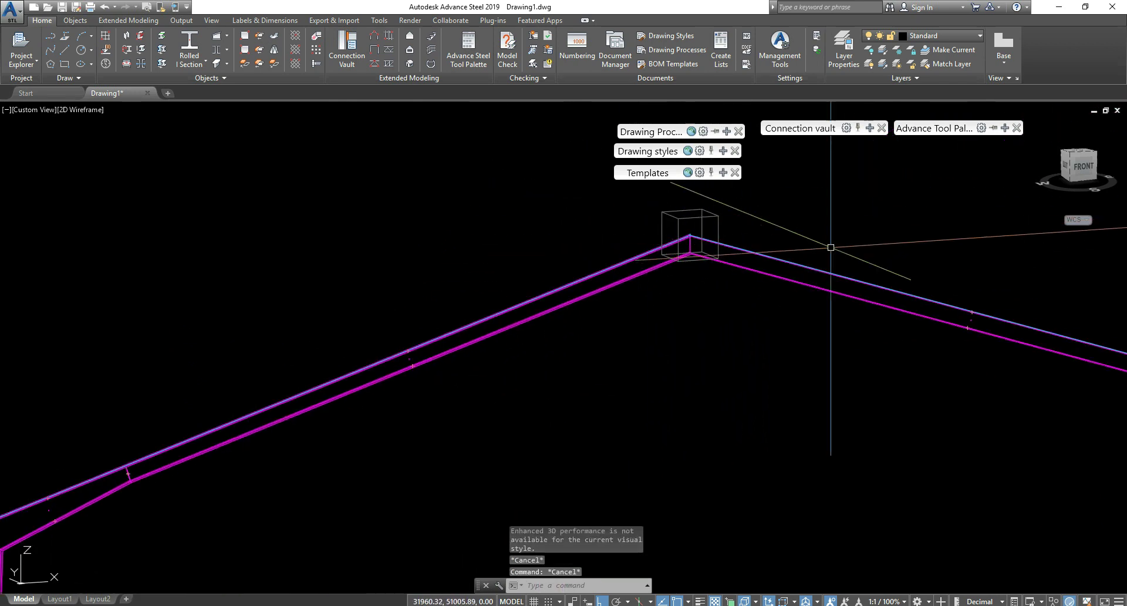
Step: Try to add an Apex haunch connection at the ridge, with the left rafter as main beam and the right one as secondary
left_click(1088, 174)
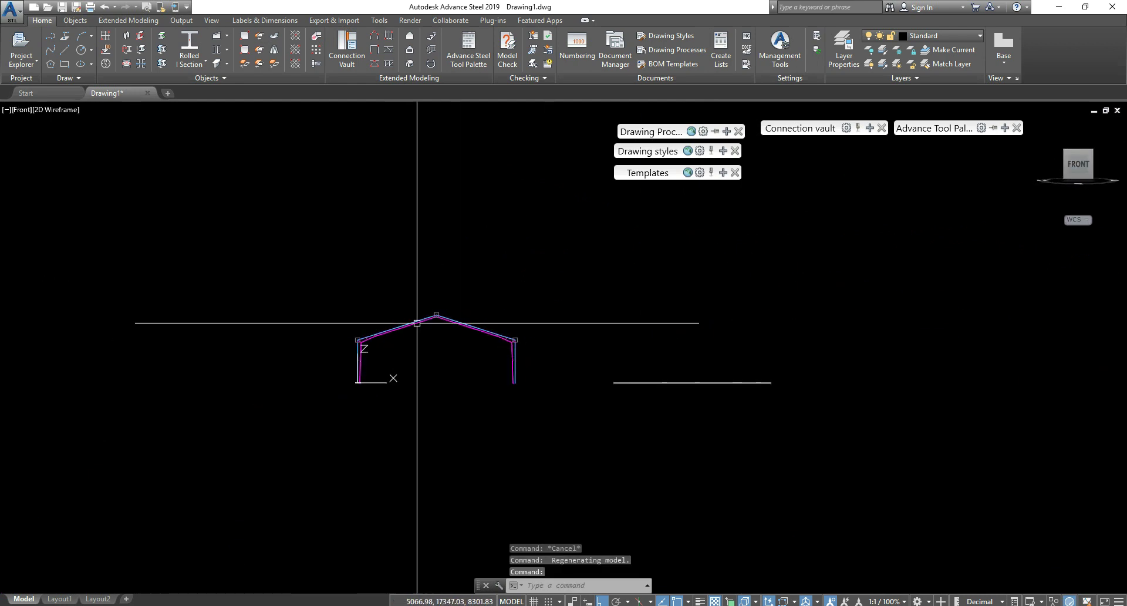
scroll(428, 321, "up", 10)
middle_click_drag(573, 266, 725, 296)
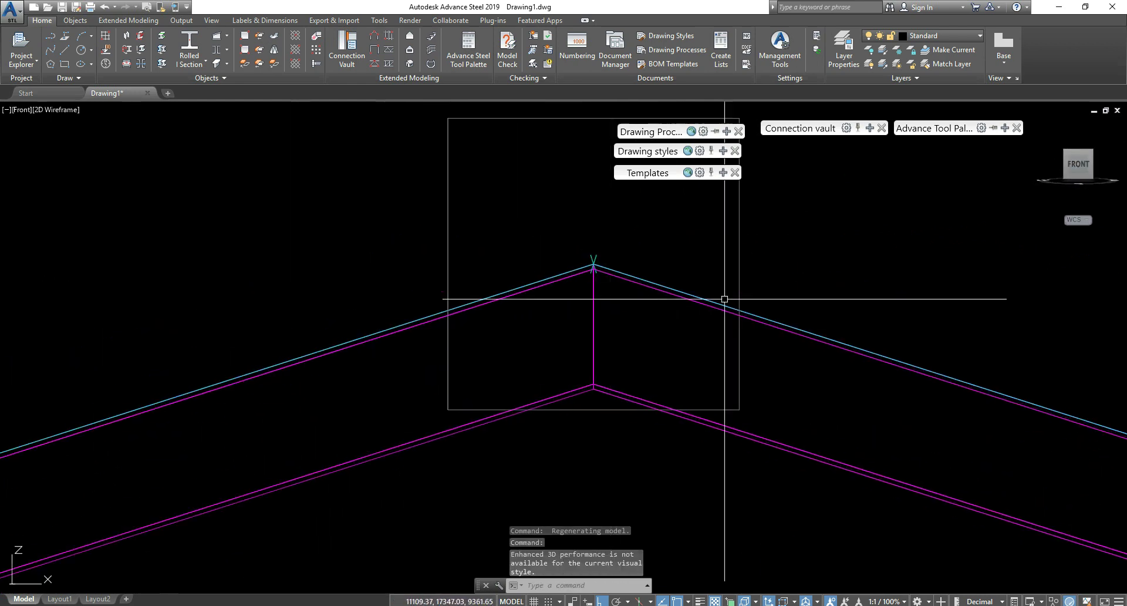
mouse_move(902, 133)
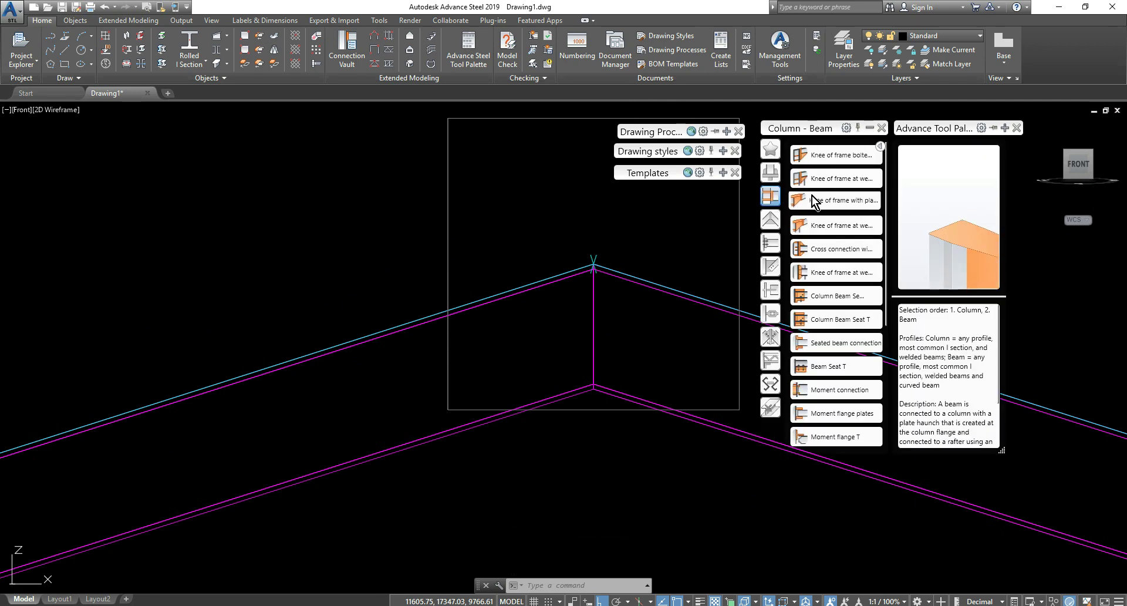
left_click(770, 218)
mouse_move(834, 159)
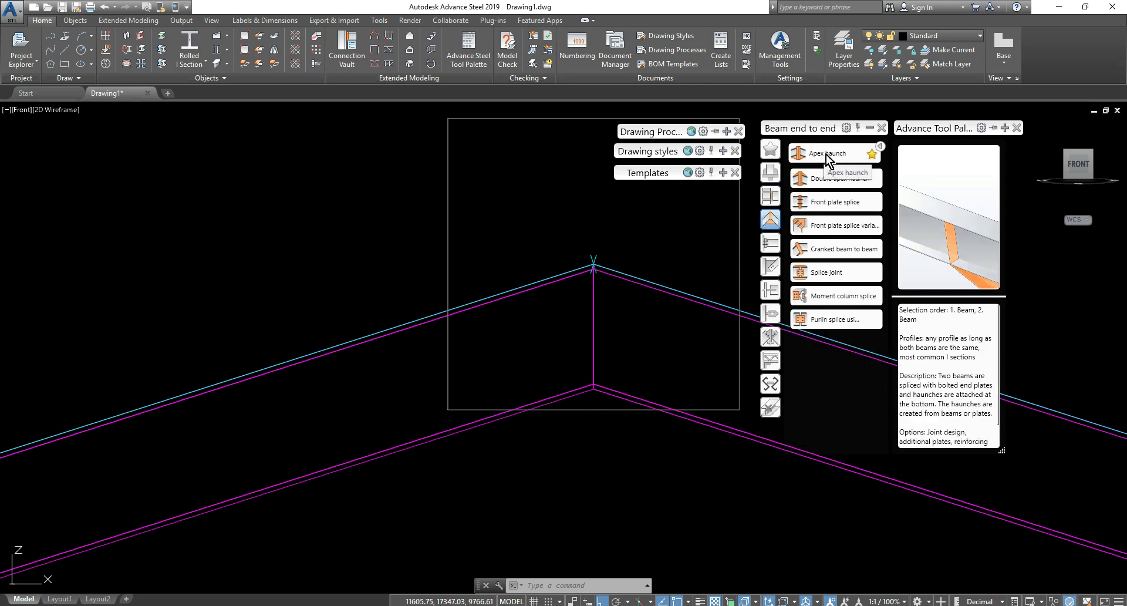
left_click(823, 154)
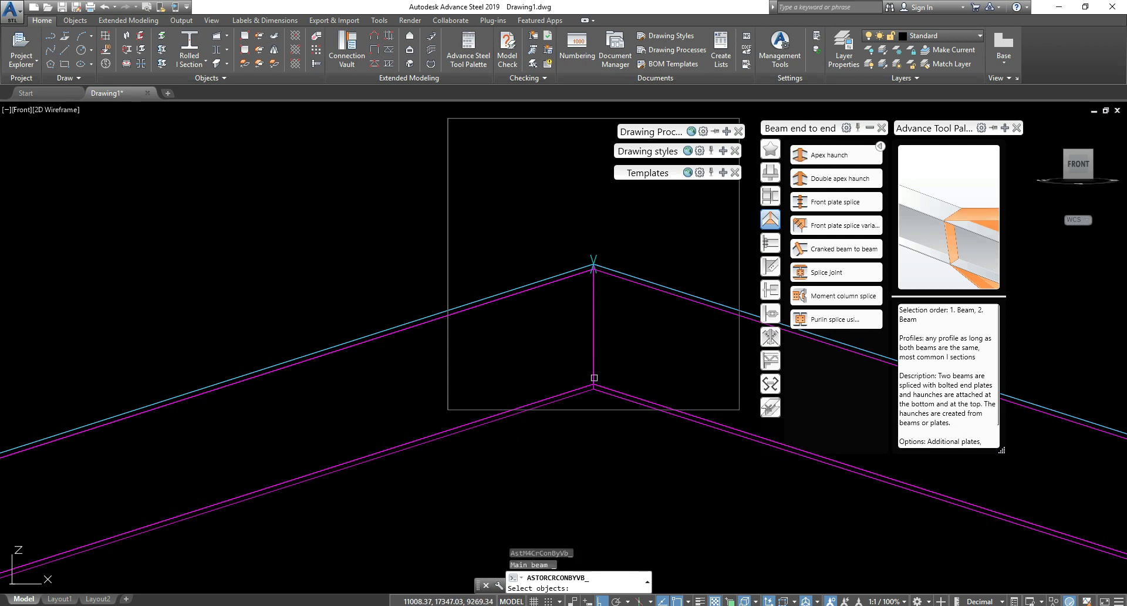
left_click(479, 424)
key("Return")
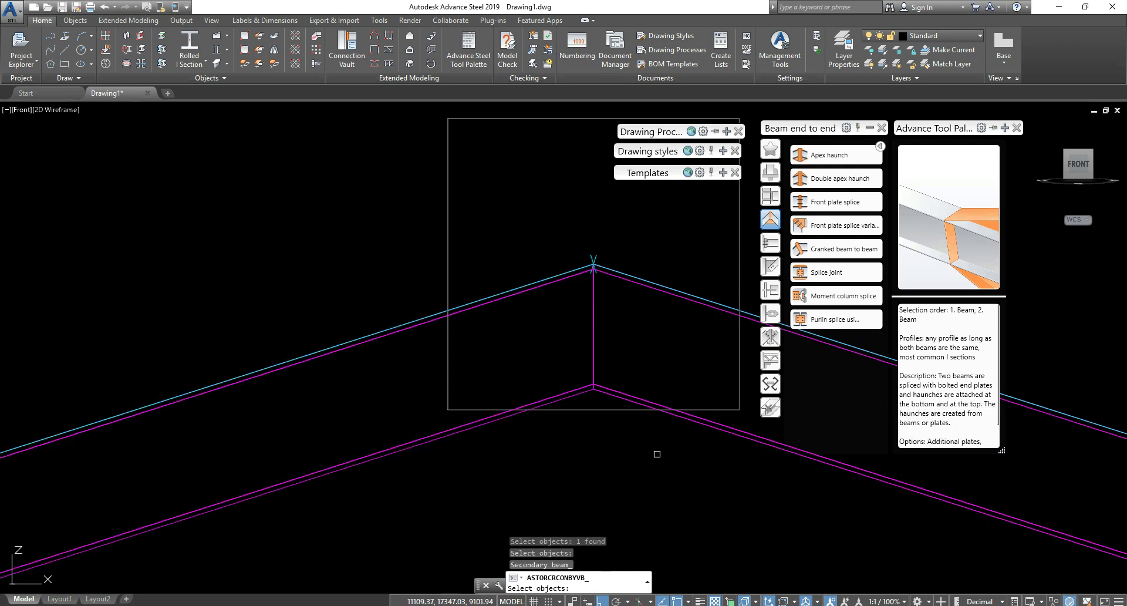
left_click(740, 436)
key("Return")
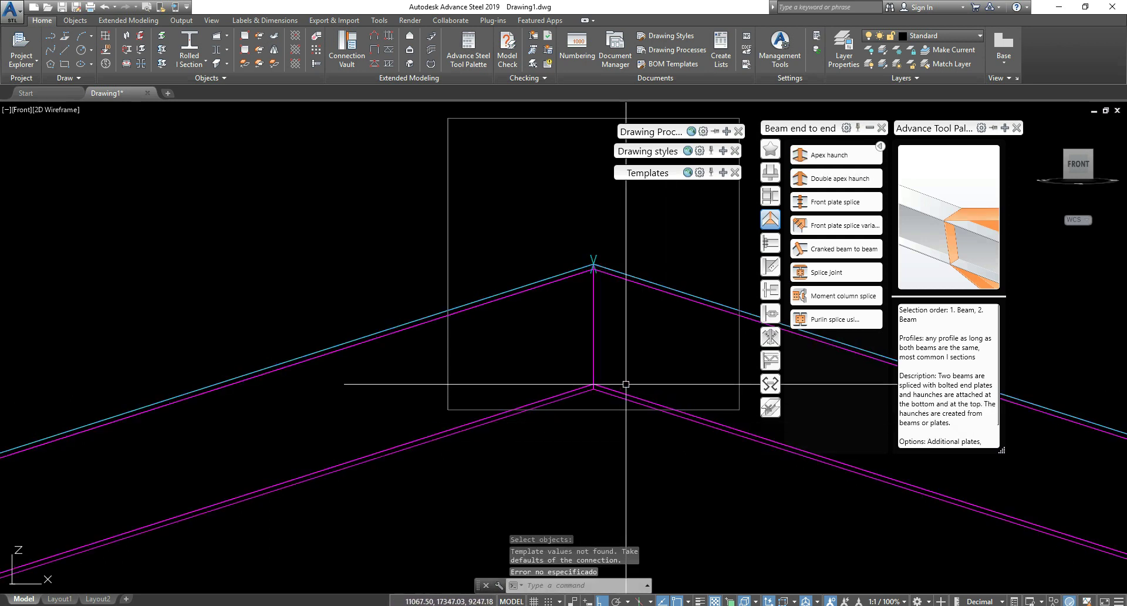
key("Escape")
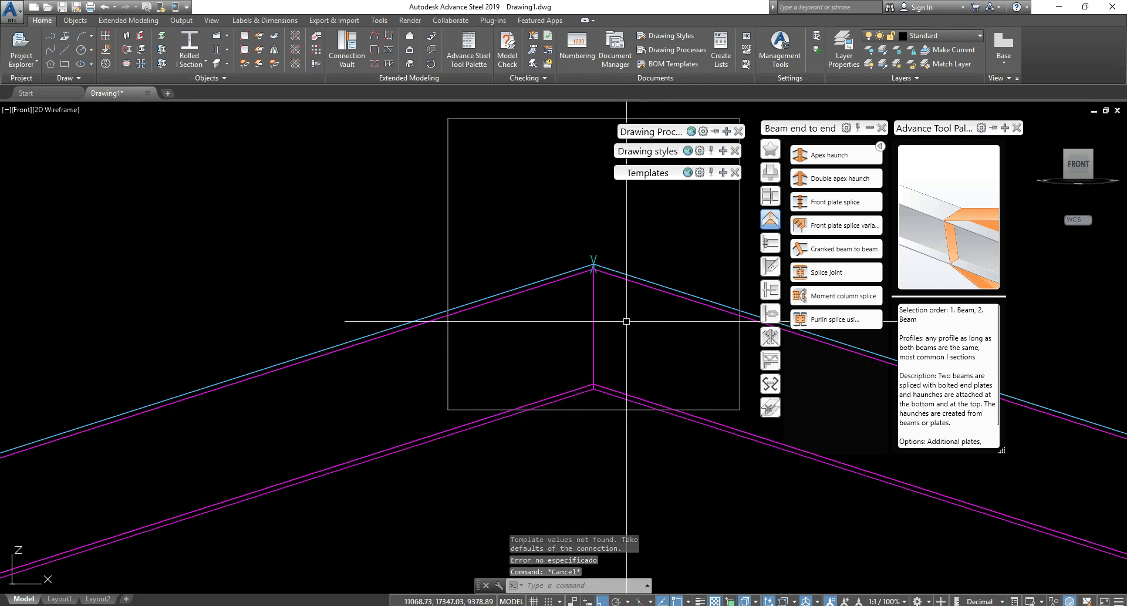
key("Escape")
key("Escape")
Step: Try to add an Apex haunch at the ridge, with the right rafter as main beam and the left rafter as secondary
scroll(600, 321, "down", 5)
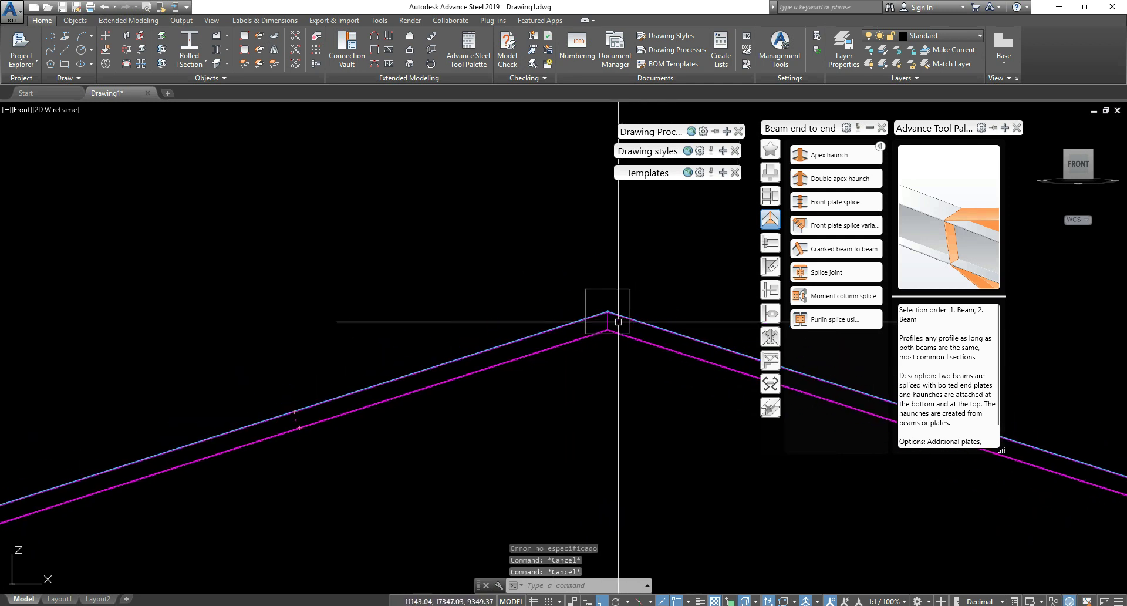
middle_click_drag(598, 307, 646, 311, "shift")
scroll(590, 318, "up", 4)
left_click(818, 154)
left_click(825, 156)
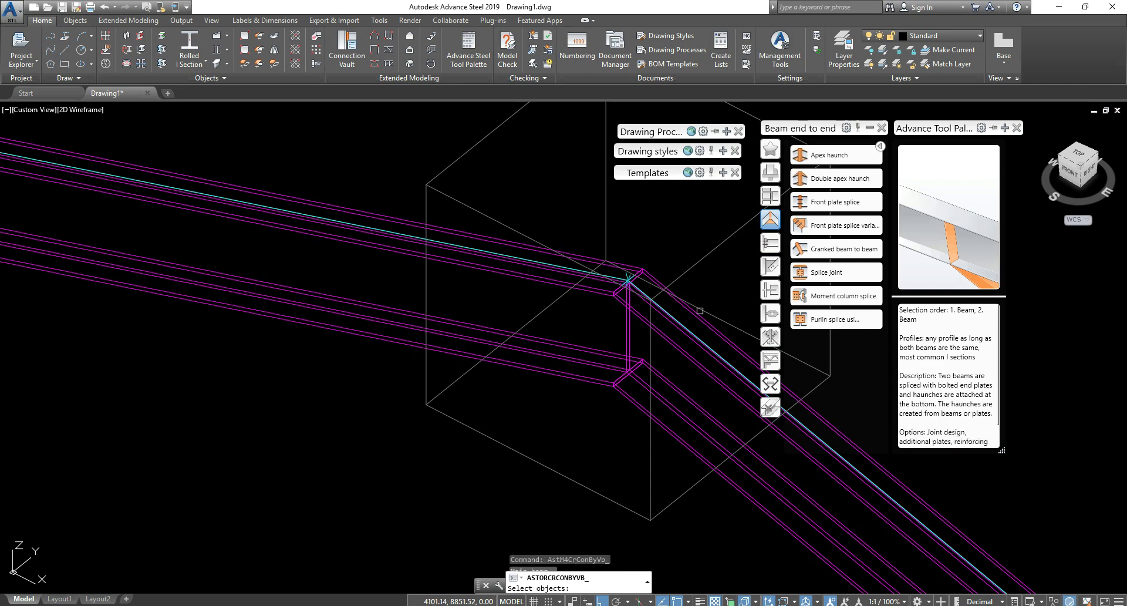
left_click(702, 369)
key("Escape")
key("Escape")
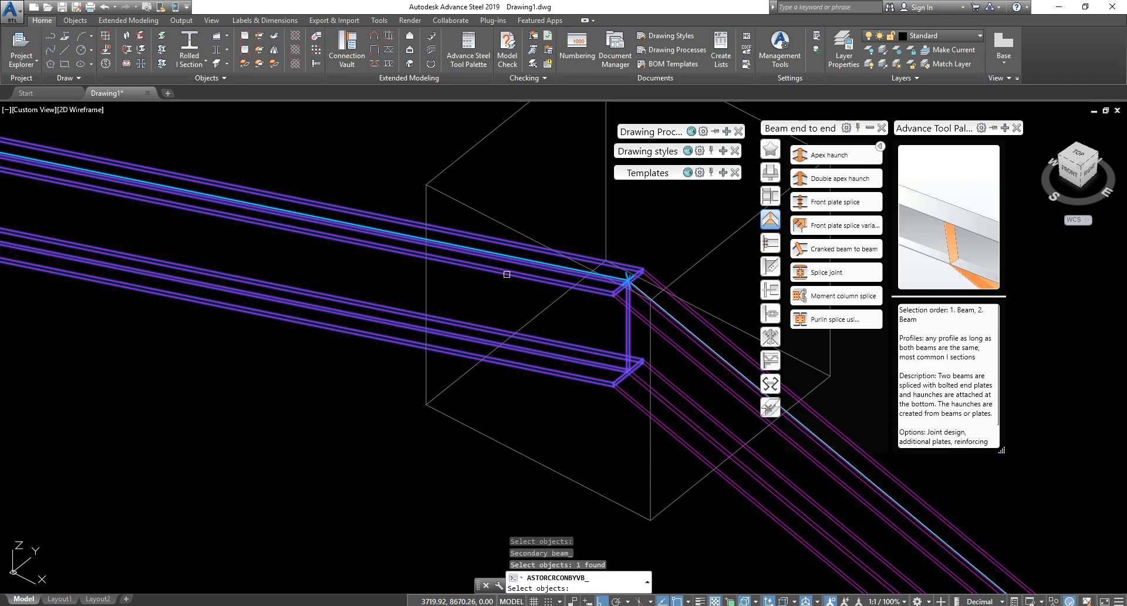
scroll(512, 279, "down", 2)
key("Return")
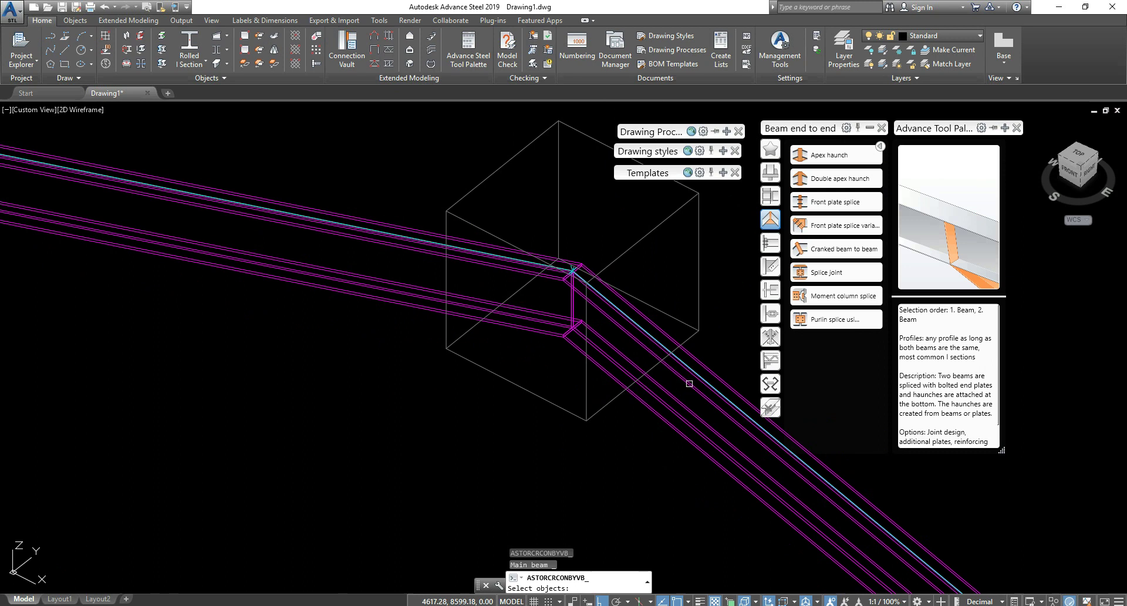
Step: Retry the Apex haunch, choosing both rafters as main beams and the right rafter as secondary beam
left_click(687, 387)
left_click(411, 286)
key("Return")
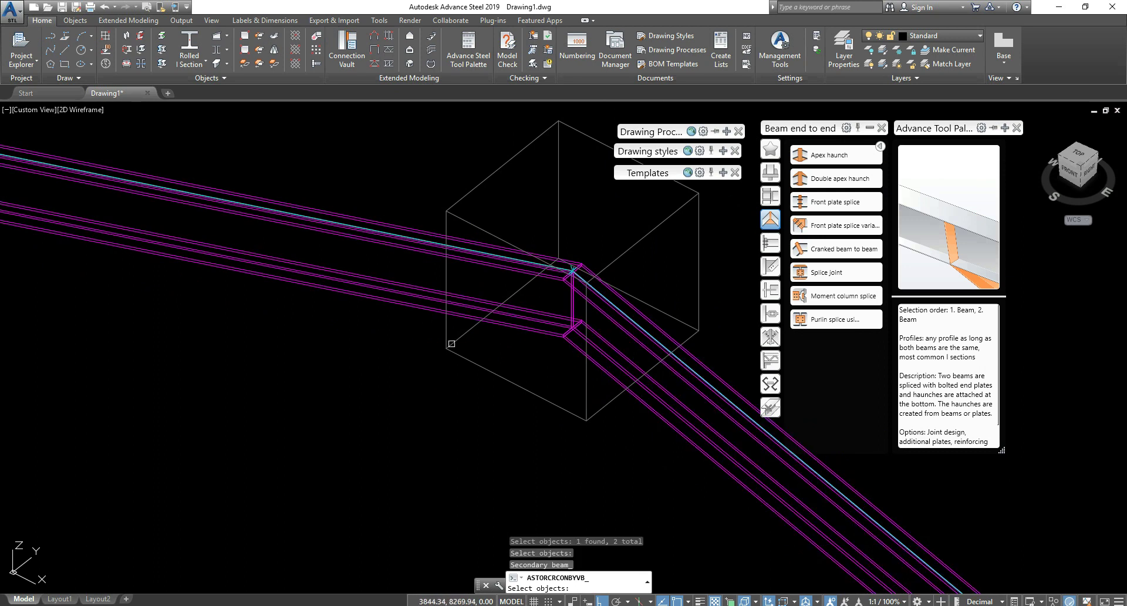
left_click(652, 409)
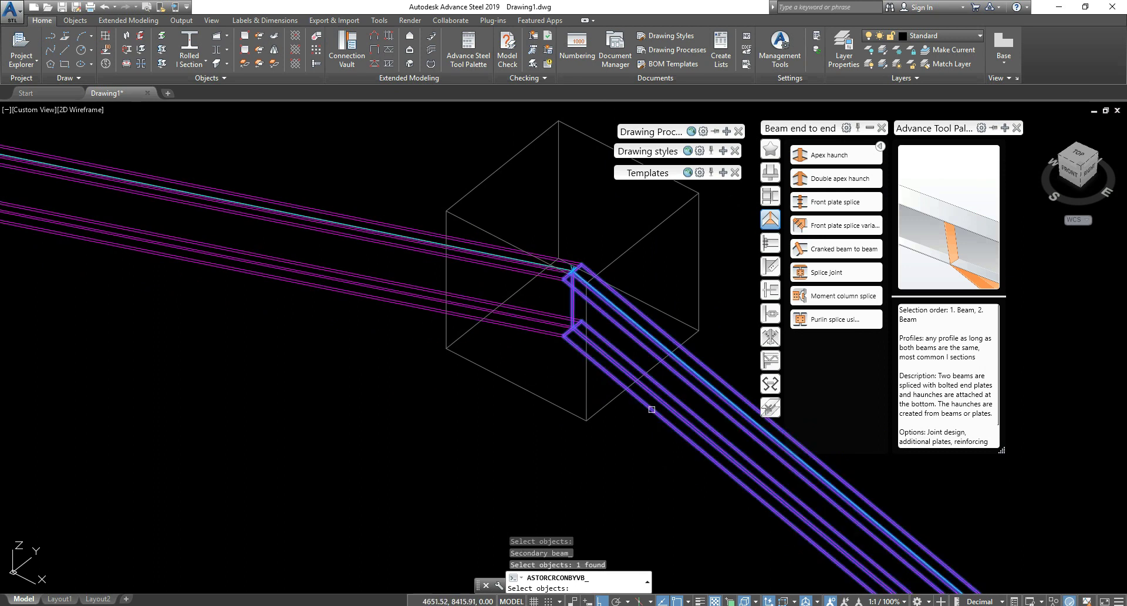
key("Return")
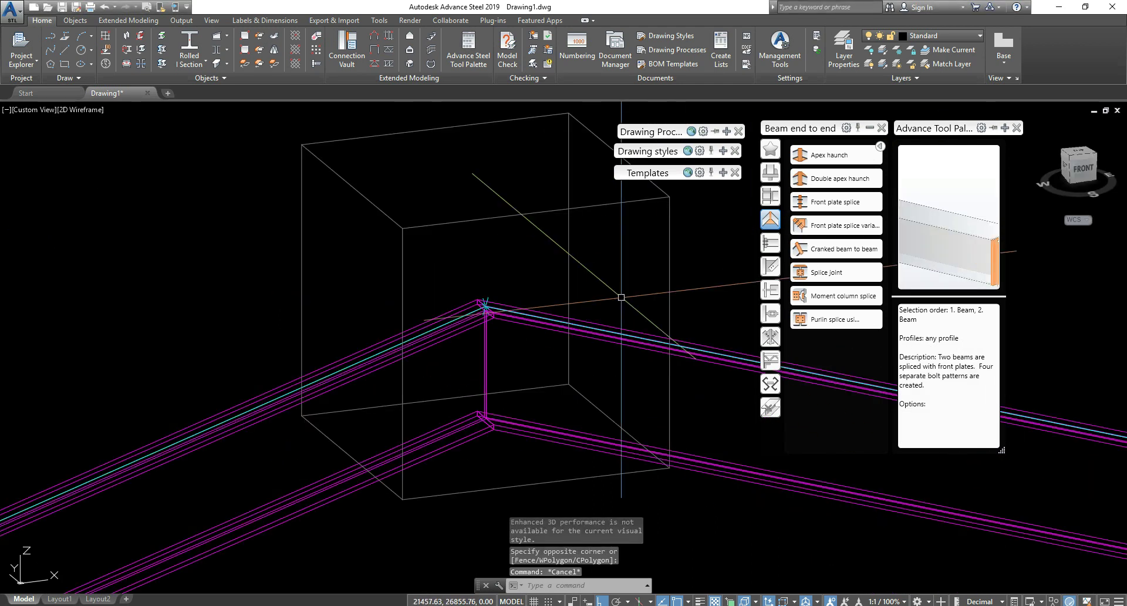
Step: Draw a vertical line along the front of the ridge joint, from the lower flange corner to the upper flange corner
mouse_move(604, 322)
middle_mouse_down("shift")
mouse_move(641, 315)
mouse_move(501, 383)
mouse_move(564, 344)
mouse_move(633, 333)
mouse_move(636, 320)
mouse_move(614, 333)
middle_mouse_up("shift")
scroll(511, 352, "up", 5)
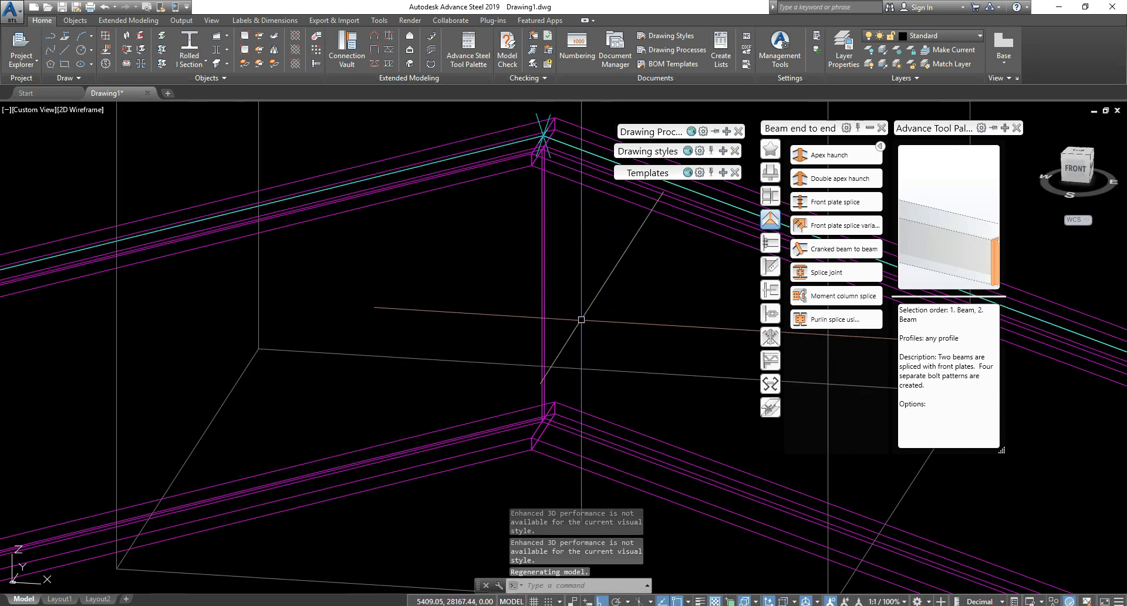
key("Escape")
key("Escape")
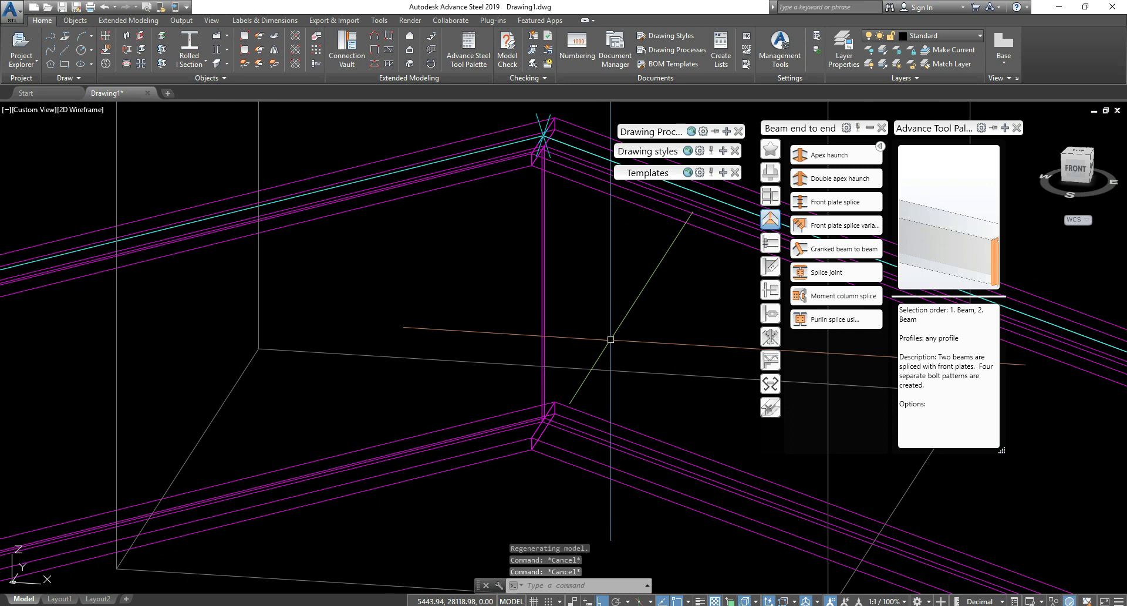
key("Escape")
middle_click_drag(568, 317, 577, 305)
type("l")
key("Return")
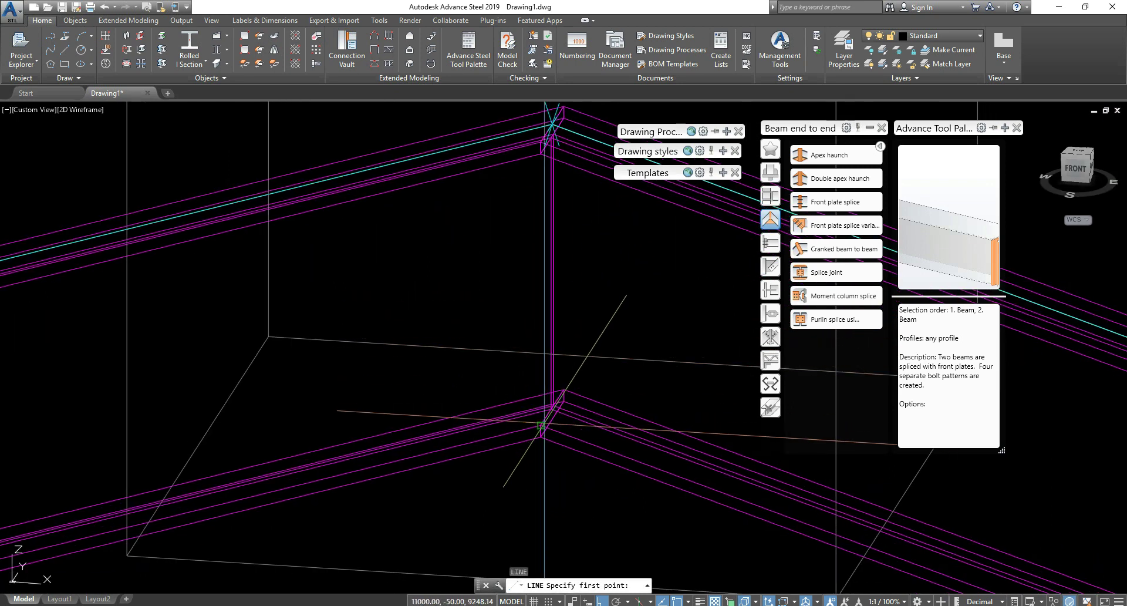
left_click(540, 426)
left_click(541, 153)
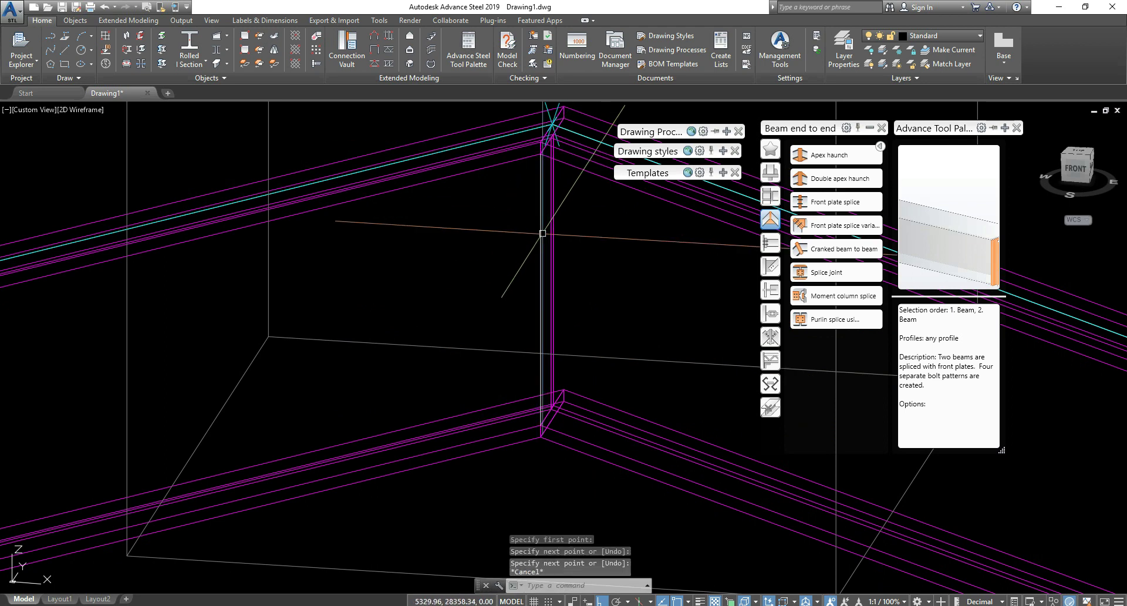
key("Escape")
Step: Move the vertical line away from the ridge joint into the empty area below the rafters
scroll(544, 238, "down", 3)
left_click(545, 241)
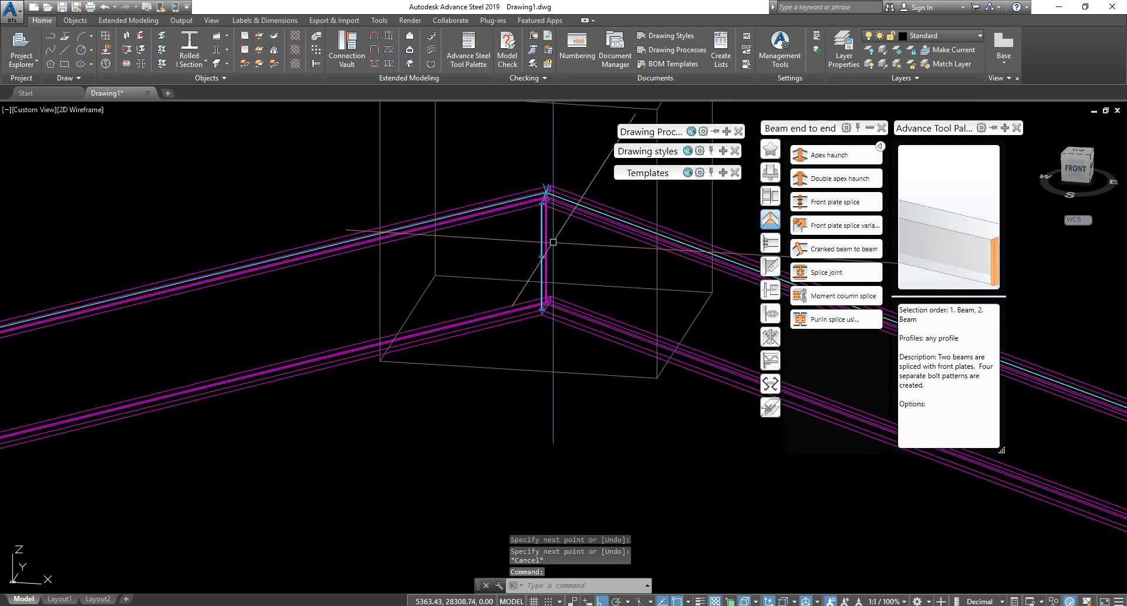
type("m")
key("Return")
left_click(578, 237)
key("Escape")
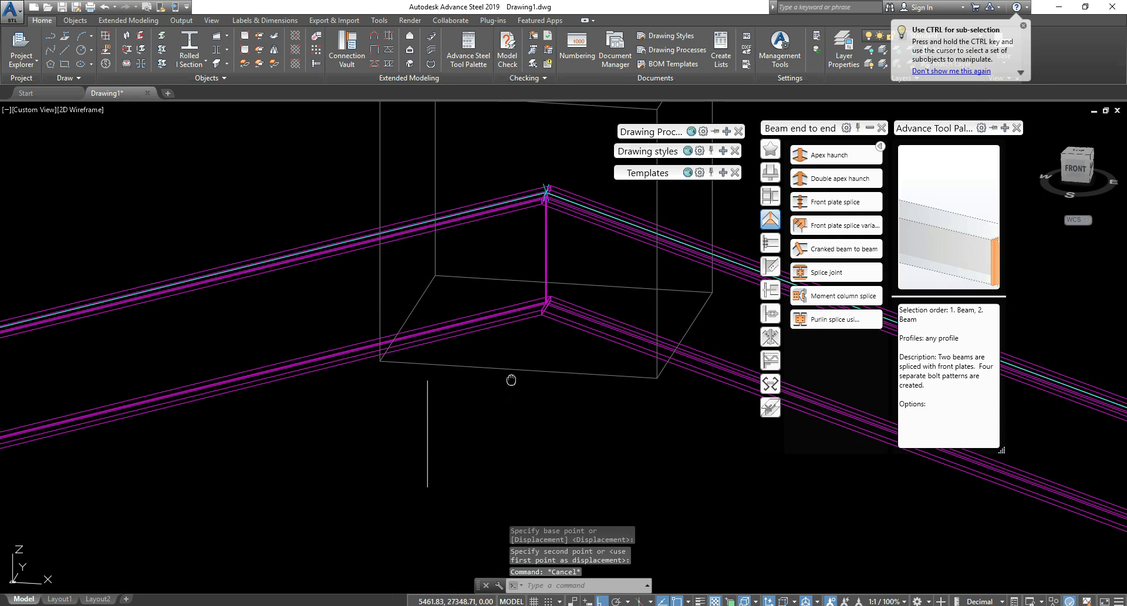
middle_click_drag(539, 348, 532, 333)
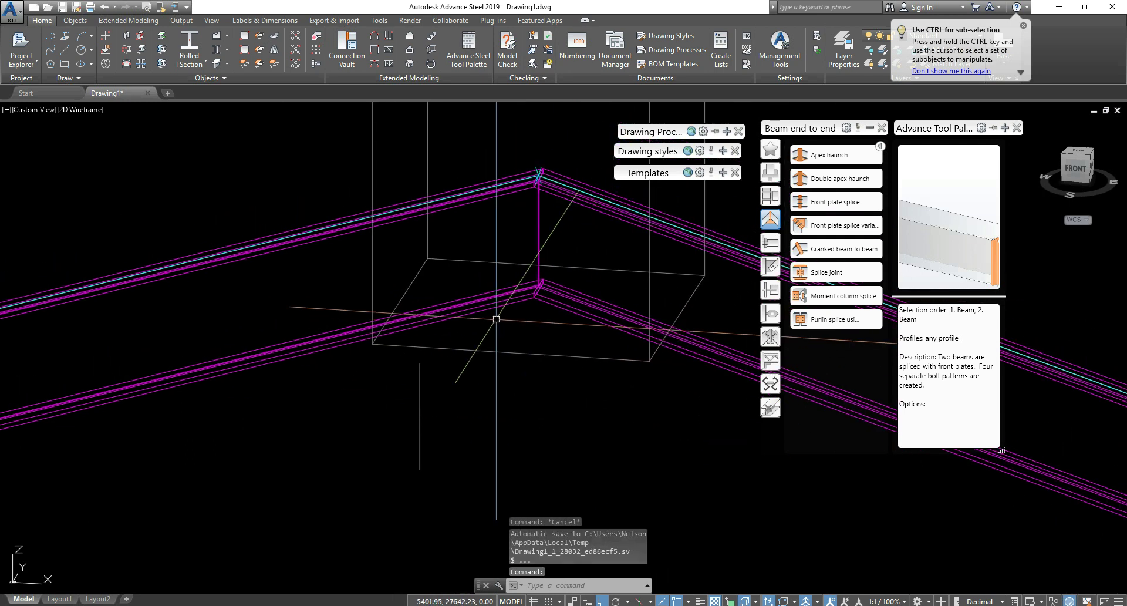
Step: Convert the moved vertical line into a beam, keeping the original line
left_click(465, 403)
left_click(371, 403)
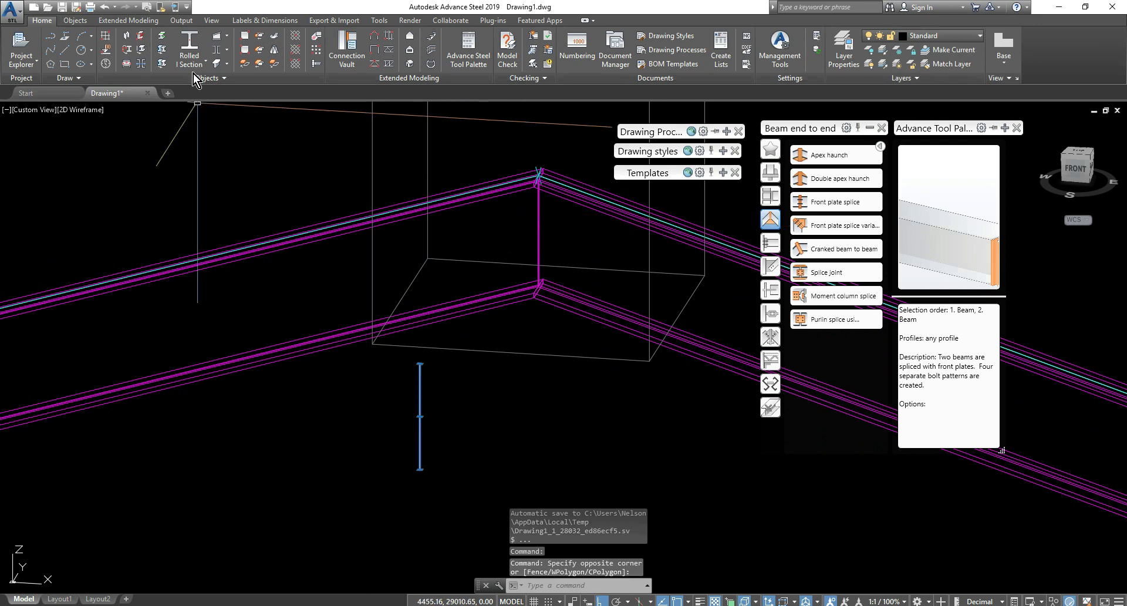
left_click(135, 51)
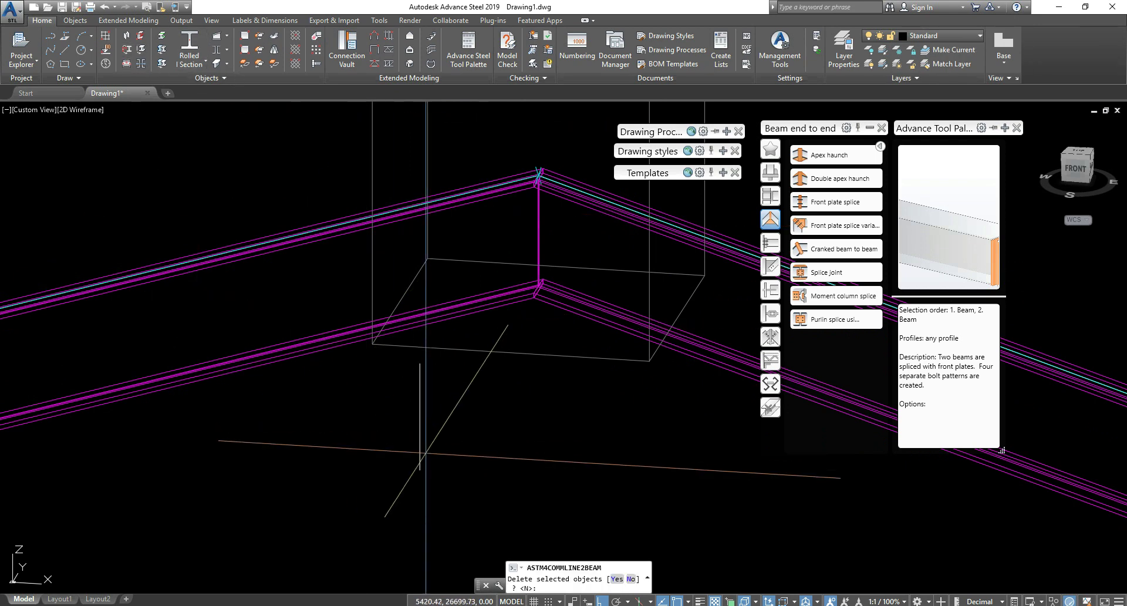
key("Return")
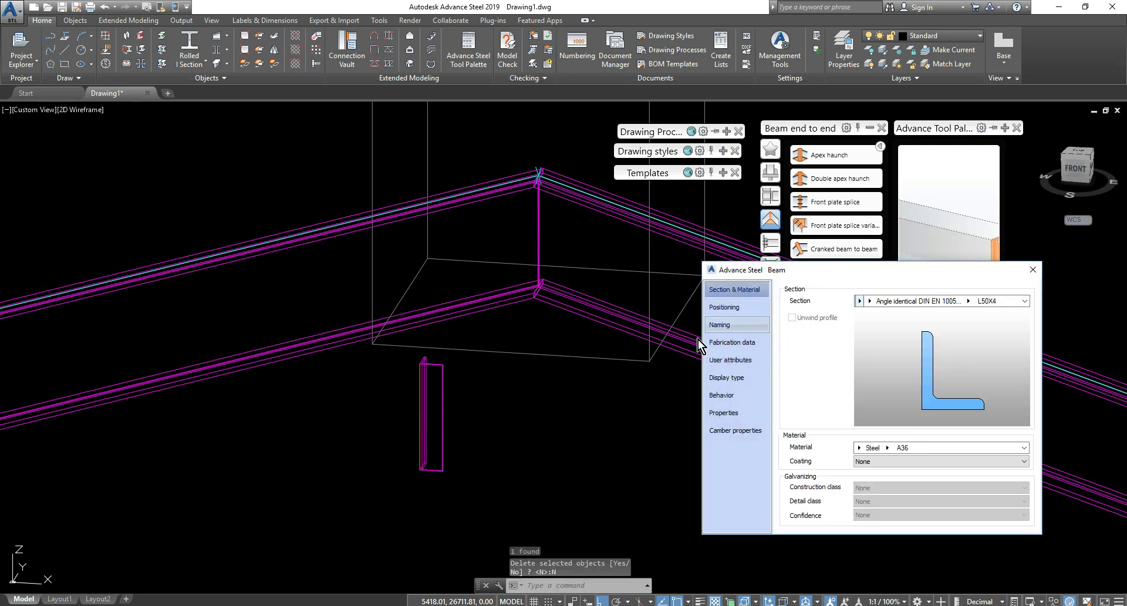
Step: Set the new beam's section to the equal-leg angle (Angle identical) L70X6
left_click(871, 302)
left_click(871, 301)
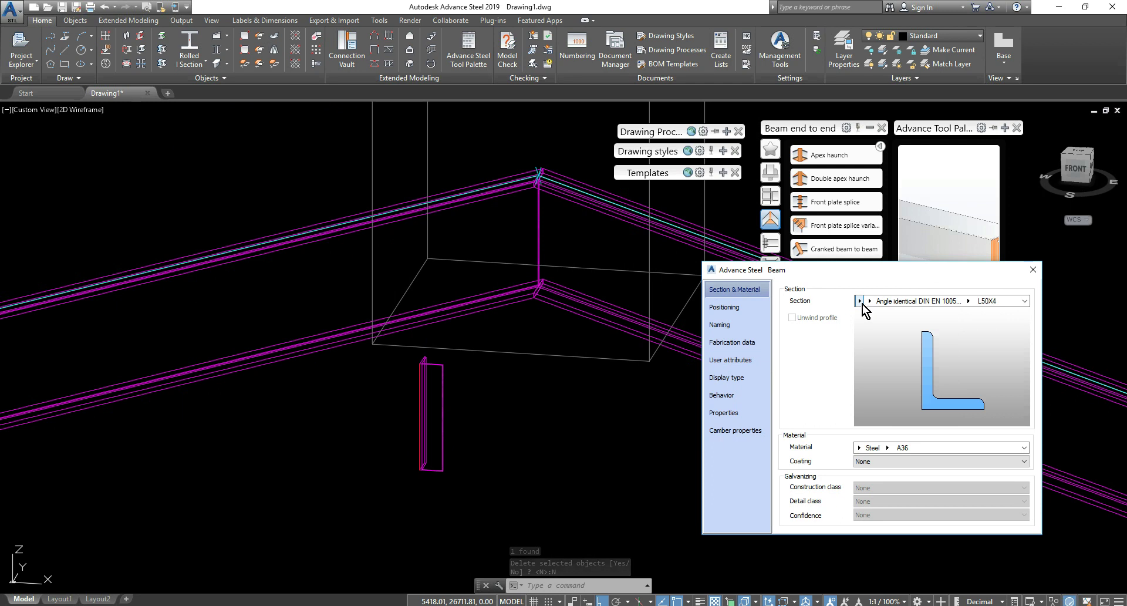
left_click(860, 301)
left_click(886, 315)
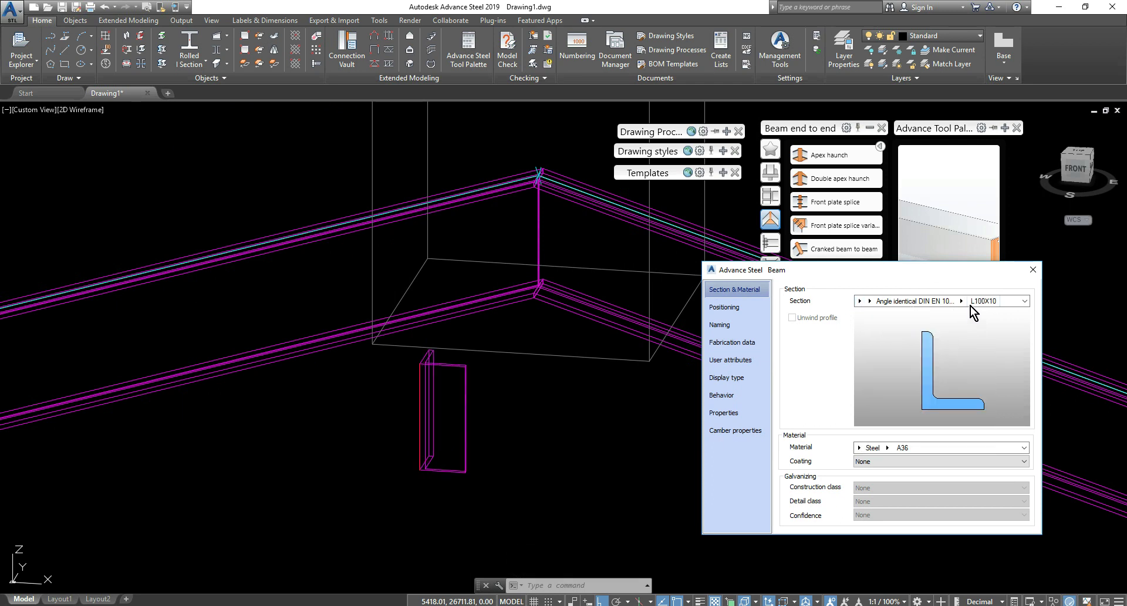
left_click(962, 301)
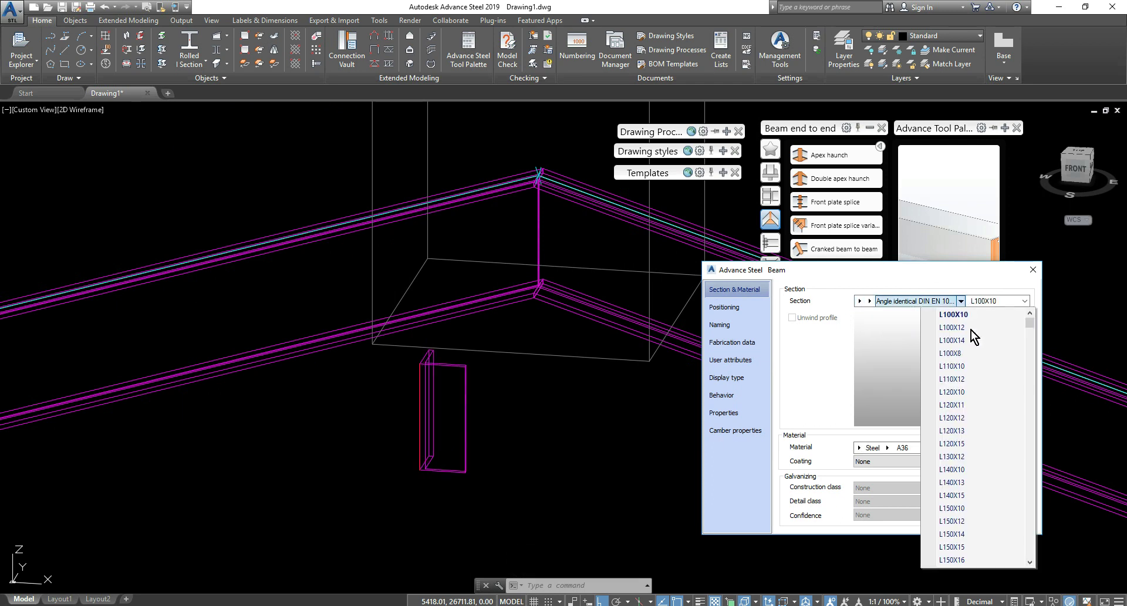
scroll(991, 390, "down", 2)
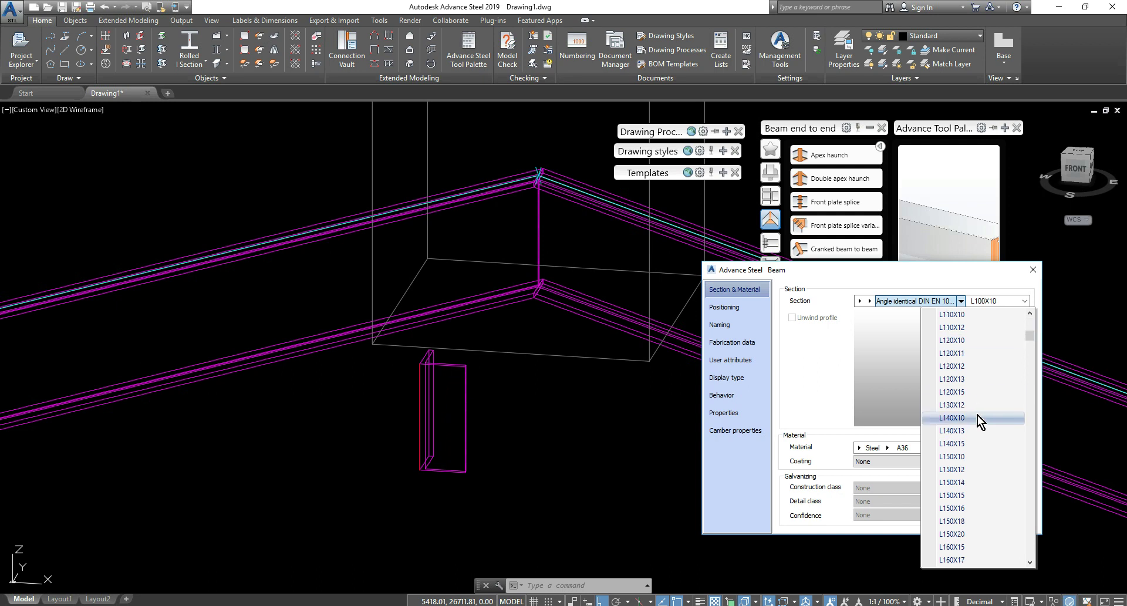
scroll(981, 424, "down", 10)
scroll(981, 424, "down", 9)
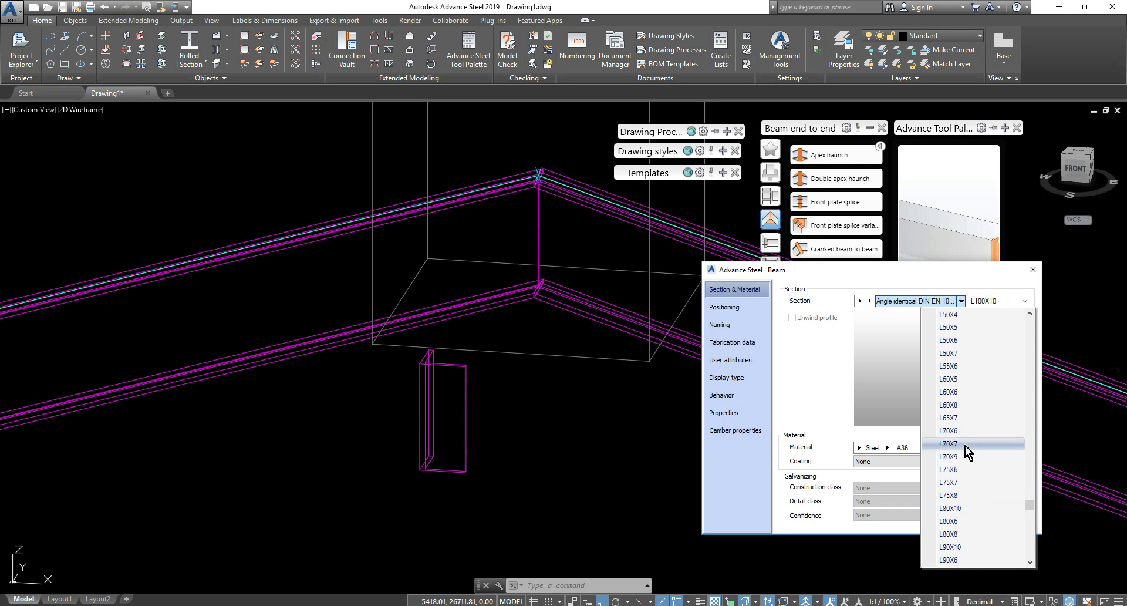
scroll(963, 474, "down", 1)
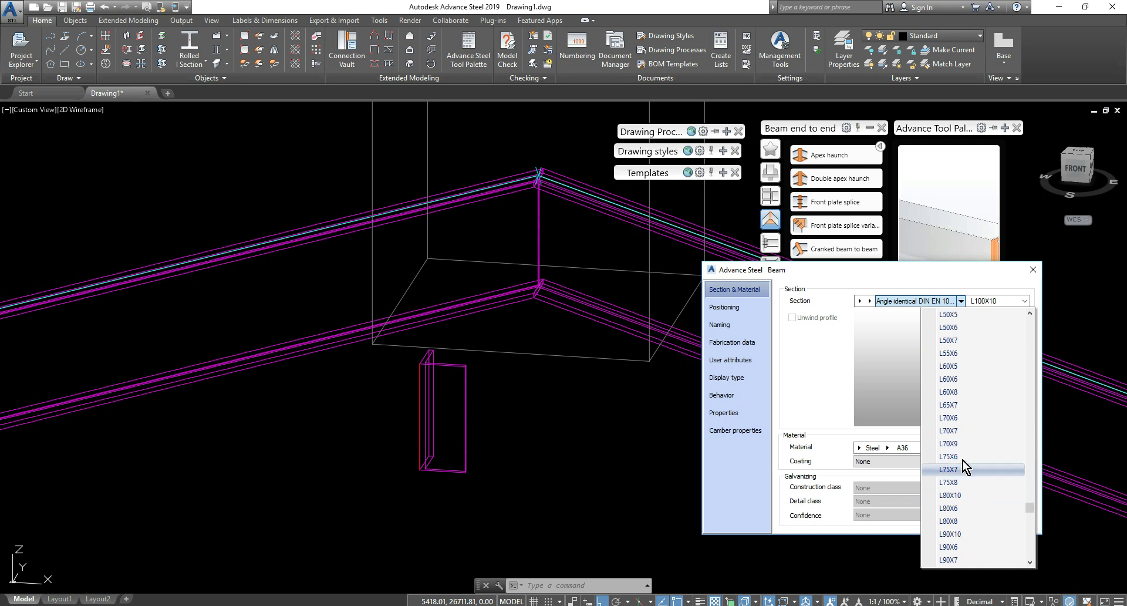
left_click(956, 419)
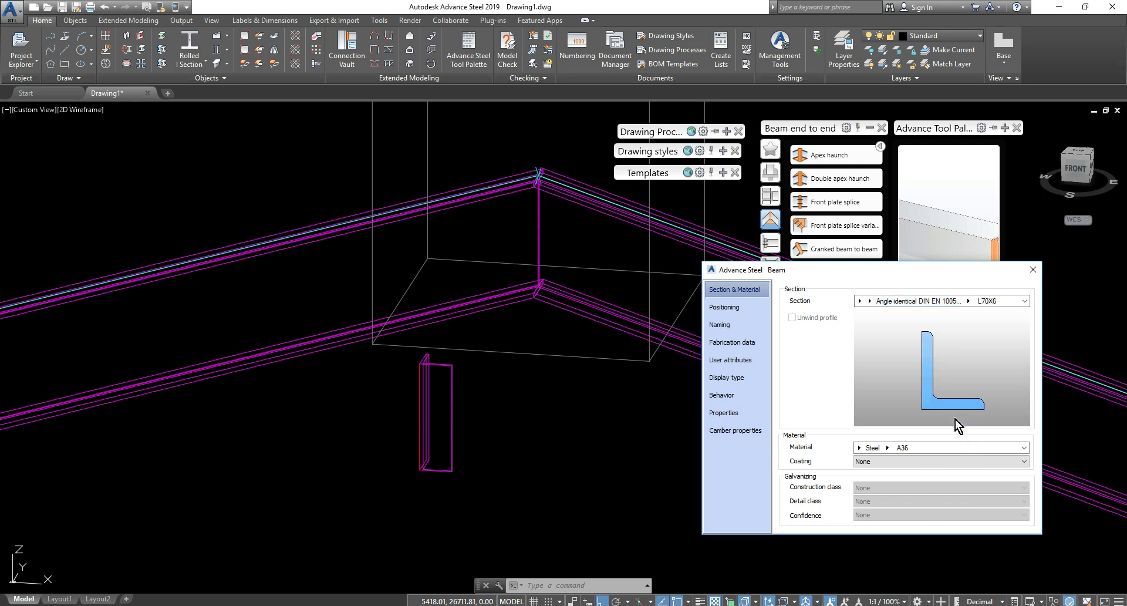
left_click(1034, 270)
scroll(467, 379, "up", 2)
middle_click_drag(466, 379, 546, 352, "shift")
left_click(445, 357)
scroll(462, 363, "down", 2)
scroll(506, 330, "up", 2)
type("mi")
key("Return")
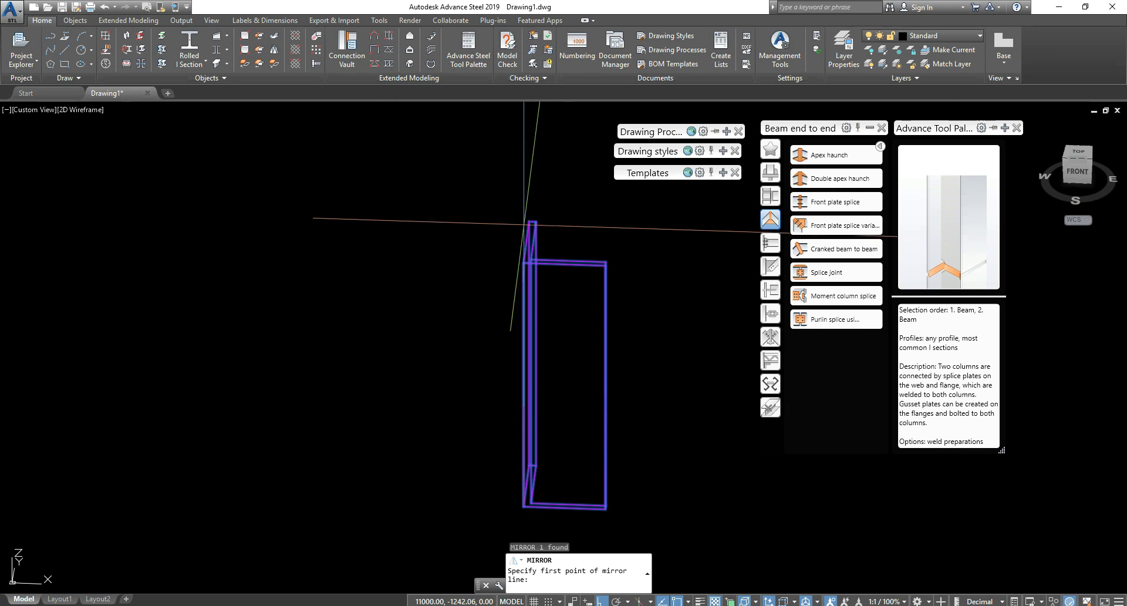
key("F3")
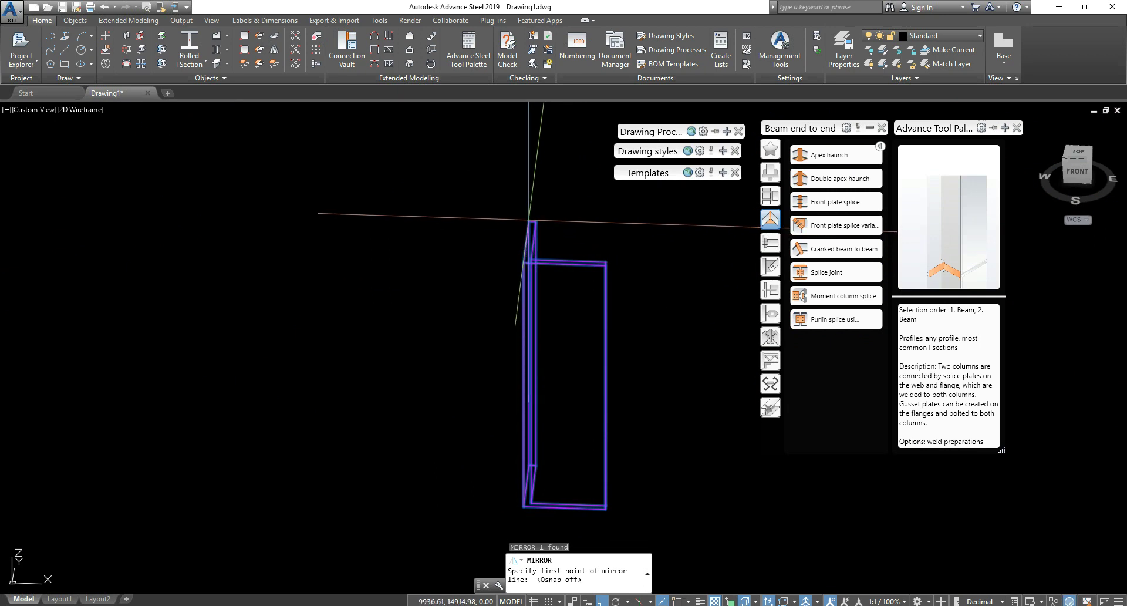
key("Escape")
Step: Review the positioning settings of the L70X6 angle, including its offset, angle and mirror options
scroll(559, 253, "down", 5)
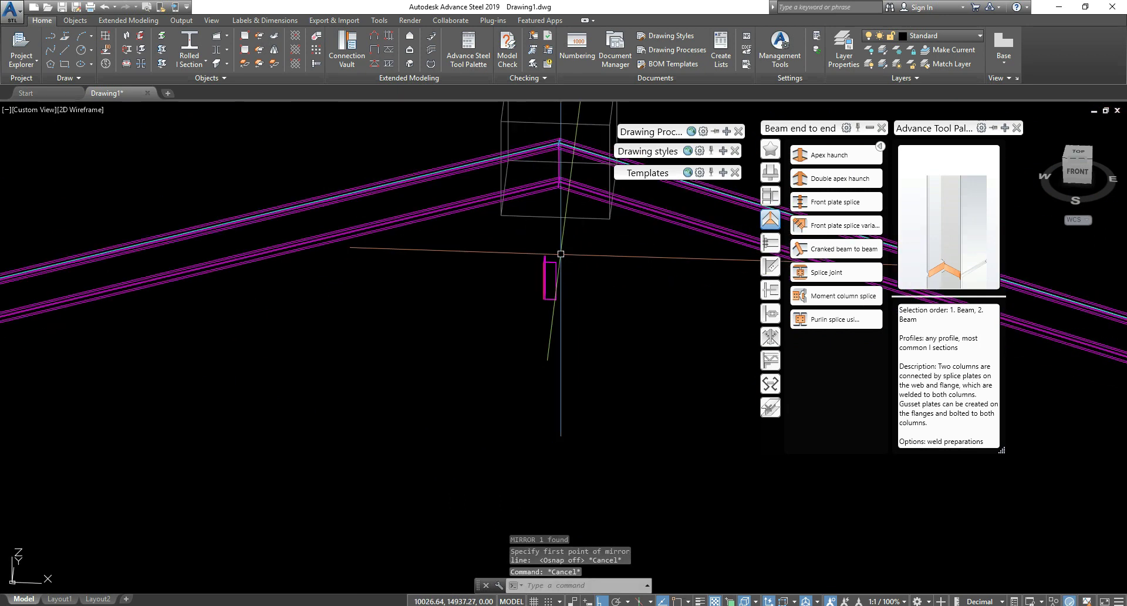
scroll(561, 254, "up", 5)
left_click(521, 284)
key("Escape")
left_click(524, 273)
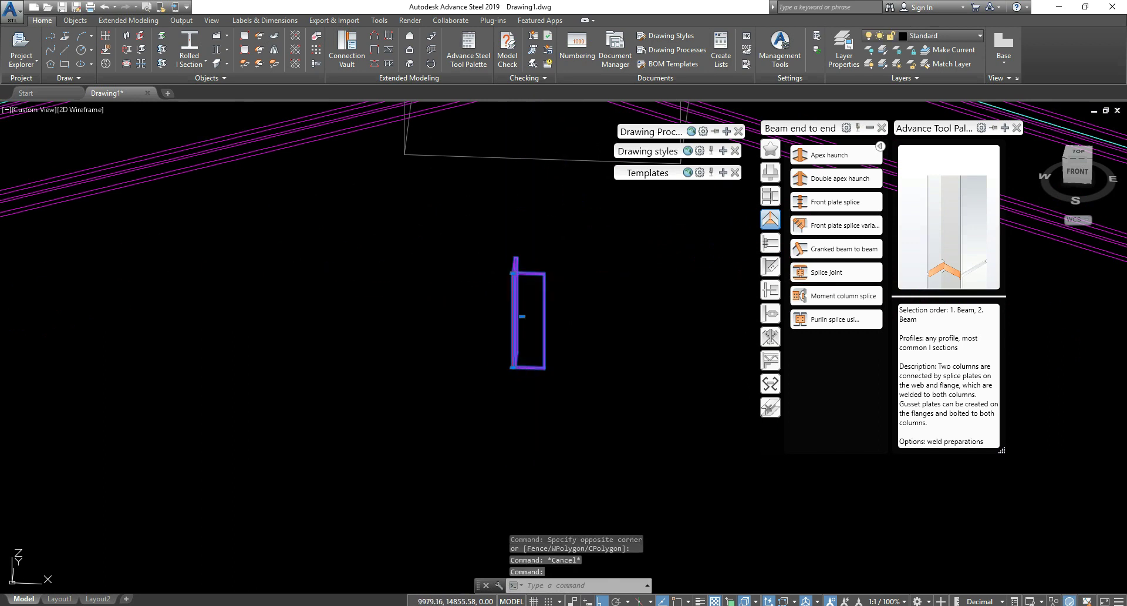
double_click(523, 273)
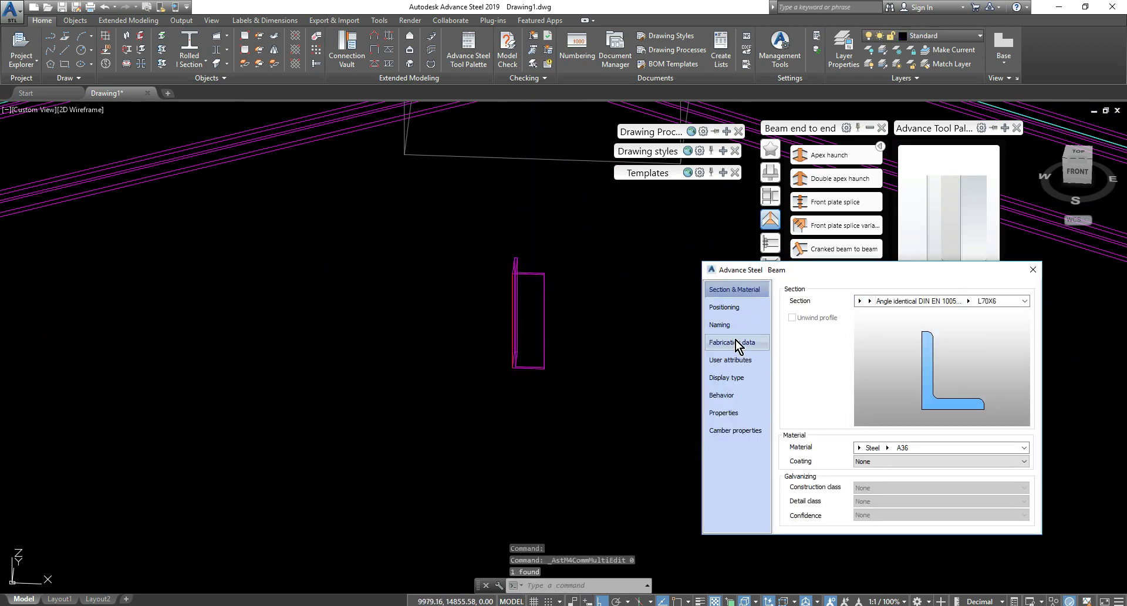
left_click(743, 307)
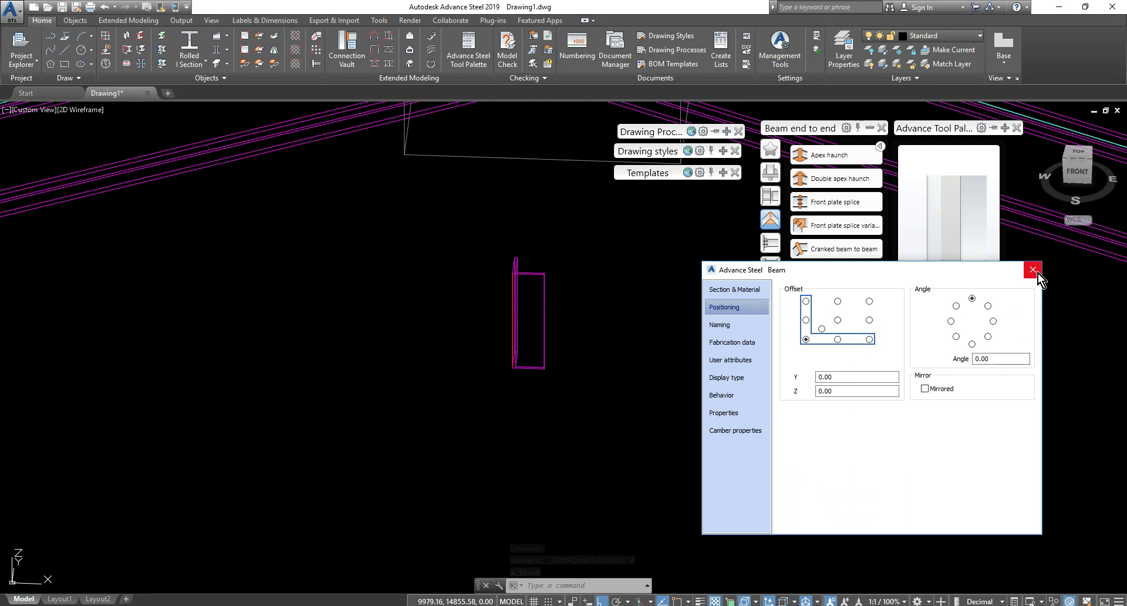
left_click(1034, 269)
left_click(607, 297)
middle_click_drag(605, 253, 535, 319)
key("Escape")
key("Escape")
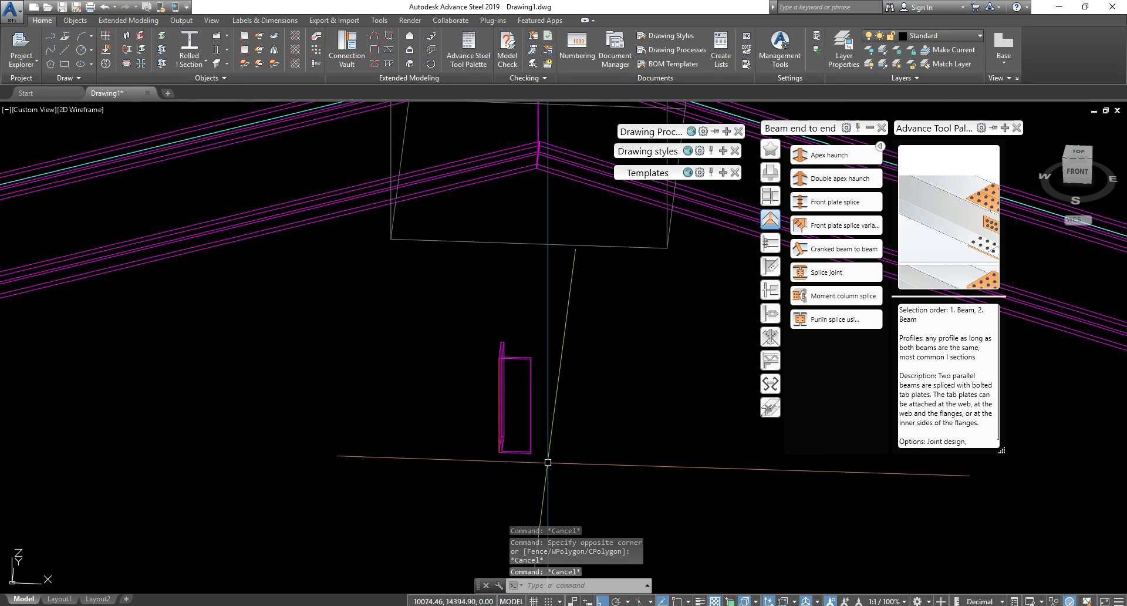
Step: Move the L70X6 angle by its lower heel corner onto the lower end of the rafter webs at the ridge joint
left_click(503, 400)
type("m")
key("Return")
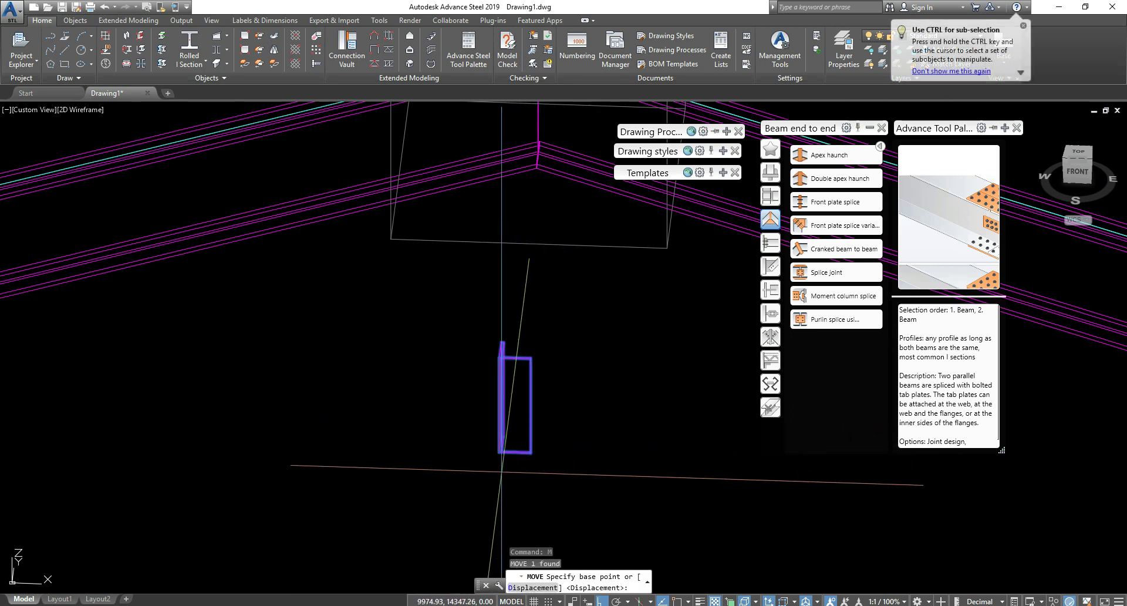
left_click(500, 451)
scroll(538, 399, "down", 2)
middle_click_drag(546, 302, 496, 408)
scroll(521, 395, "up", 5)
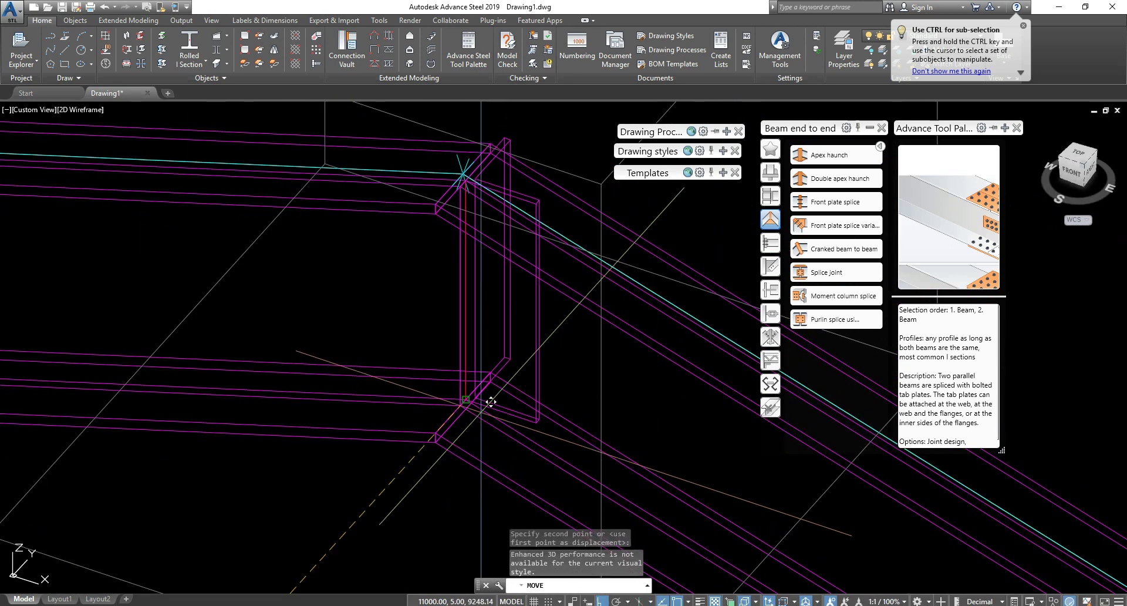
scroll(491, 407, "up", 5)
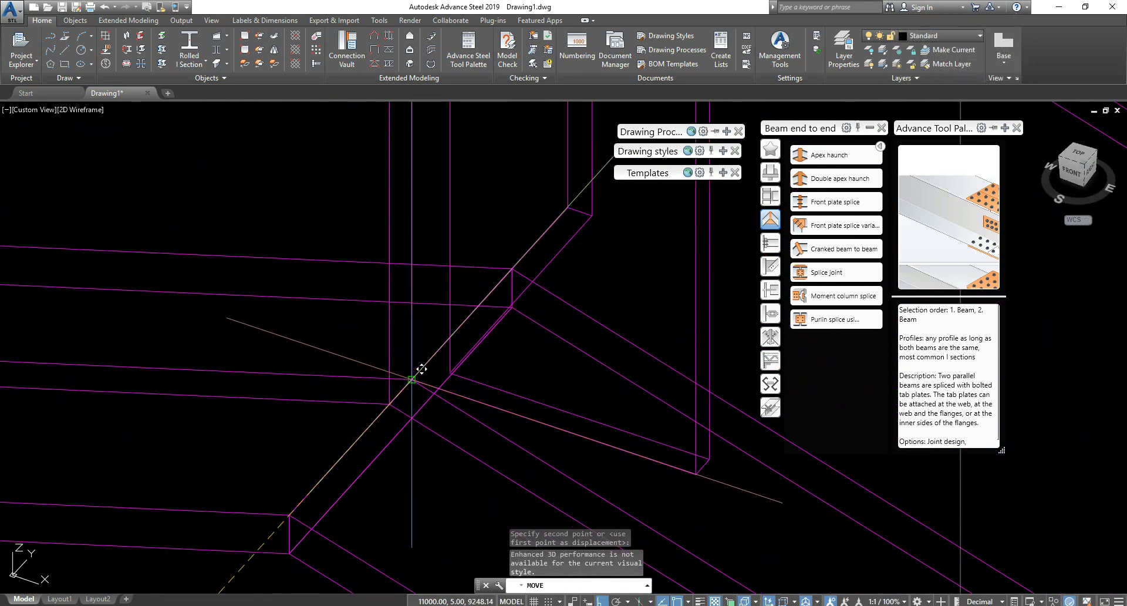
key("Escape")
key("Escape")
key("Escape")
middle_click_drag(529, 359, 617, 356, "shift")
key("Escape")
key("Escape")
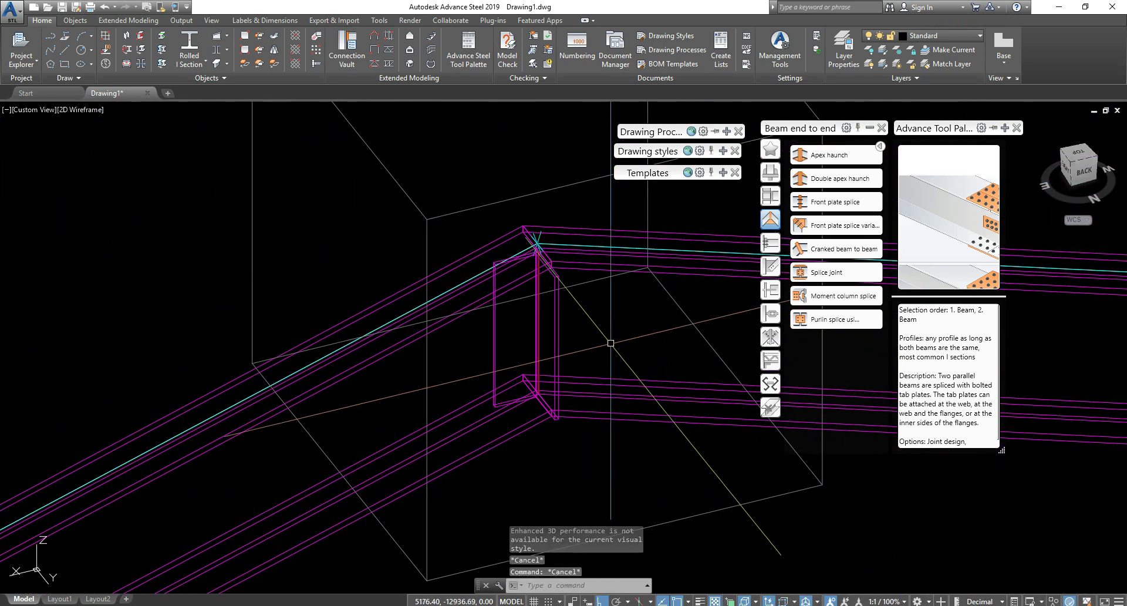
Step: Display the model shaded and shorten the L70X6 ridge angle by 50 mm at its upper end
key("Return")
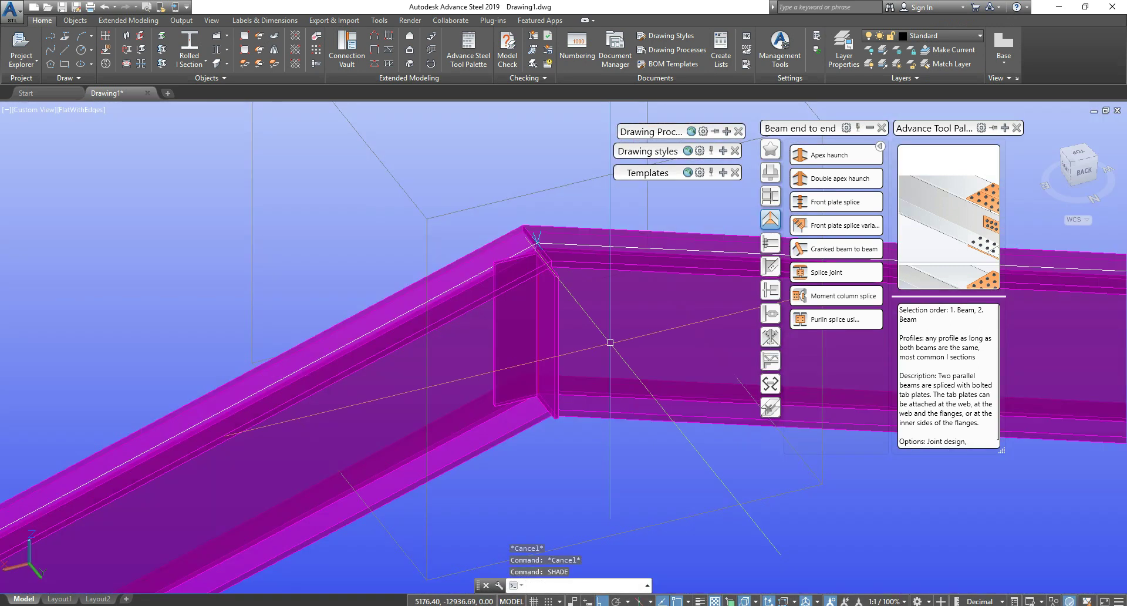
key("Escape")
middle_click_drag(553, 323, 513, 345, "shift")
scroll(513, 344, "up", 2)
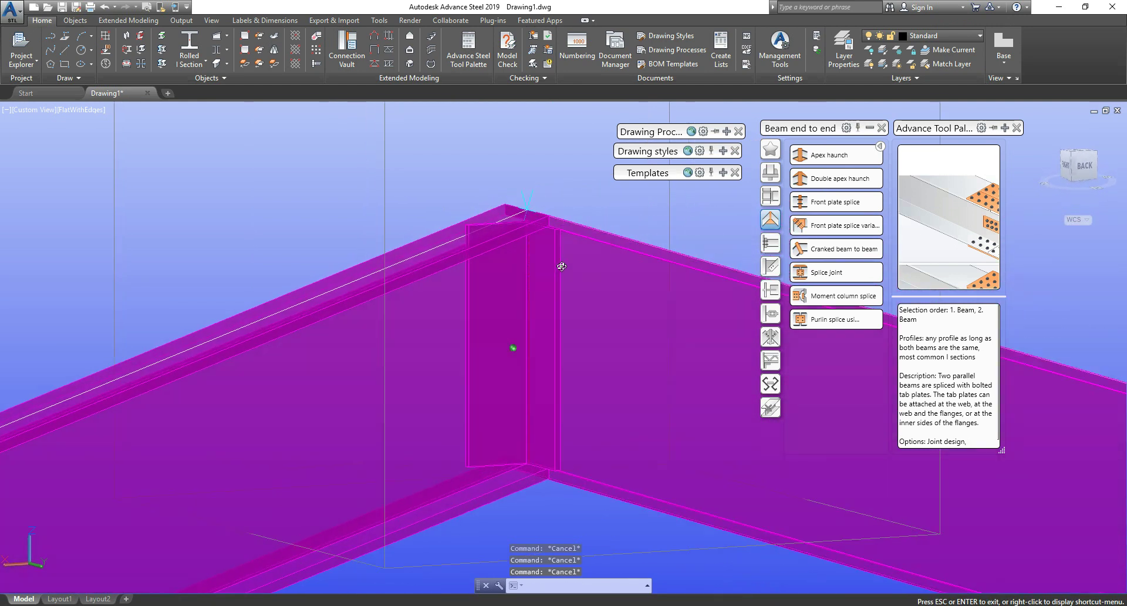
left_click(555, 271)
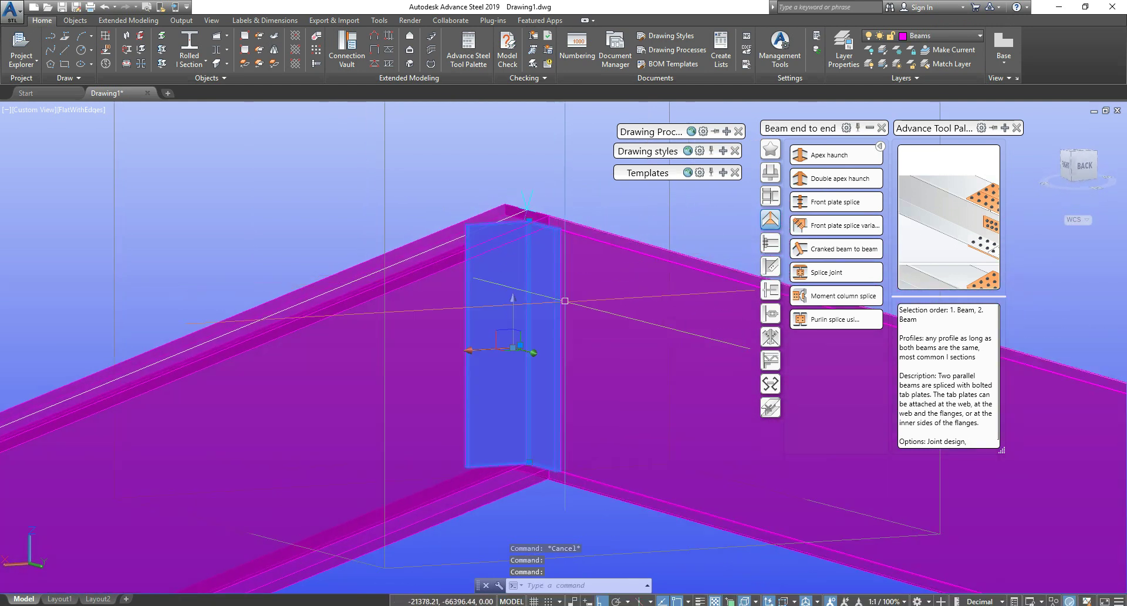
left_click(529, 221)
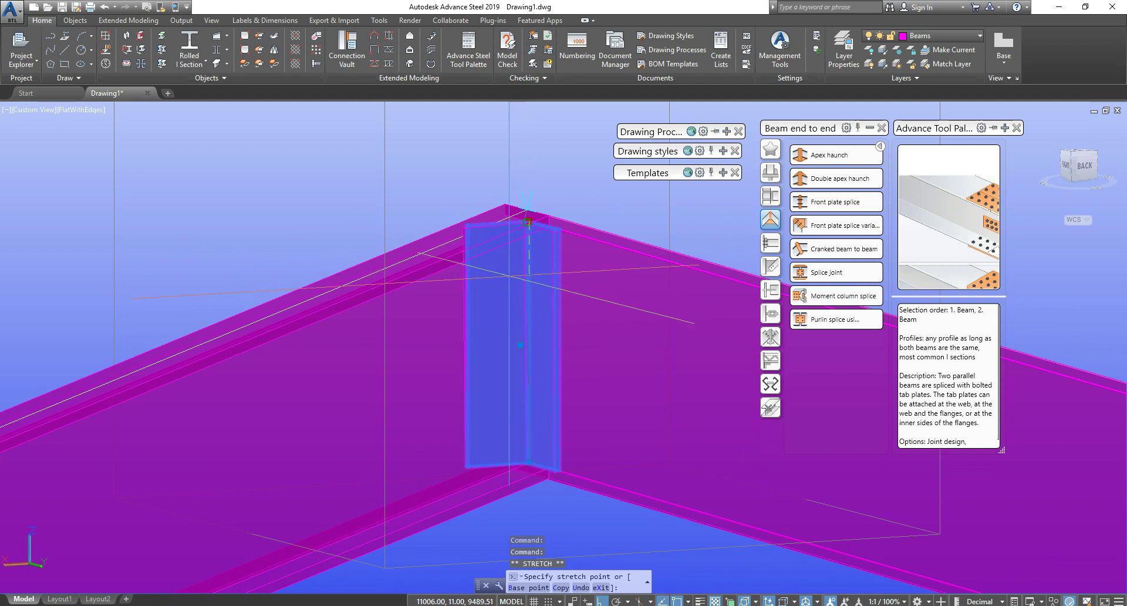
key("F3")
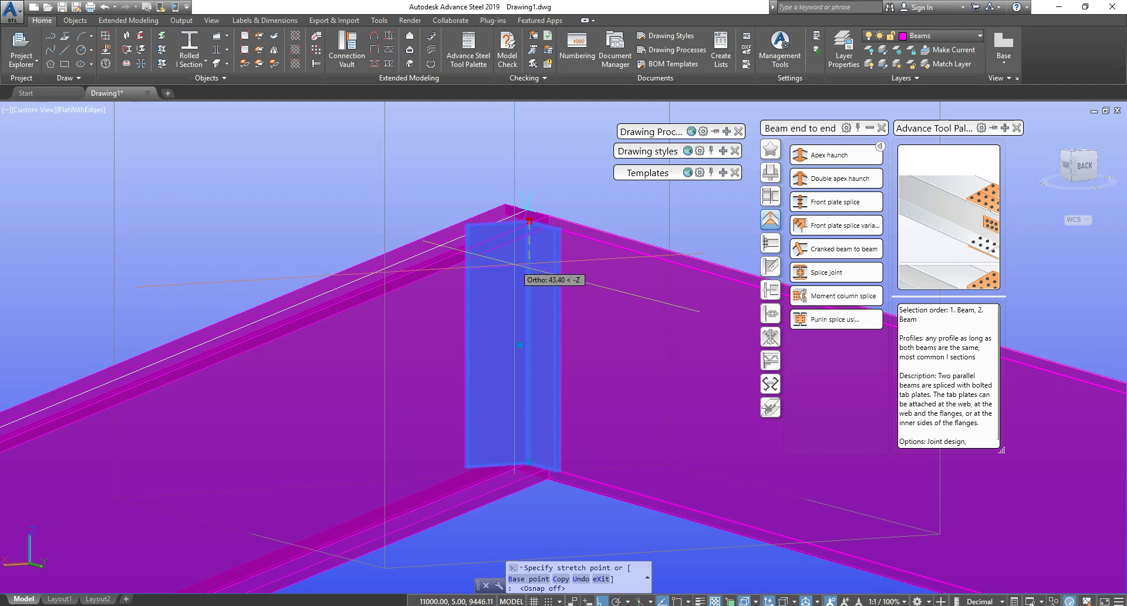
type("50")
key("Return")
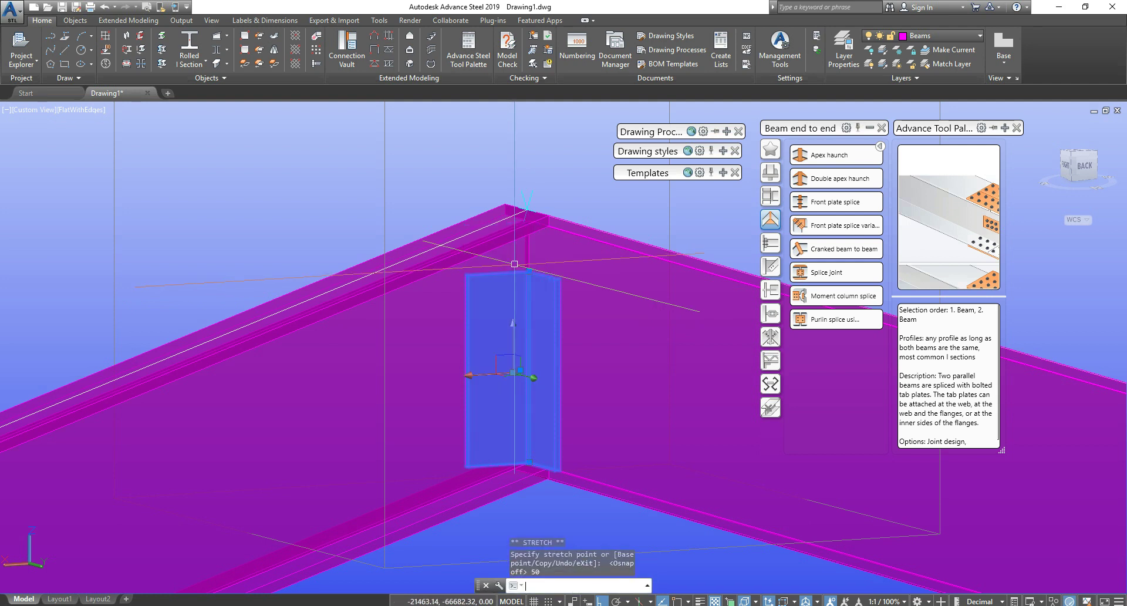
Step: Move the shortened L70X6 angle 20 mm vertically upward along the rafter webs
key("Escape")
left_click(551, 328)
type("m")
key("Return")
left_click(641, 364)
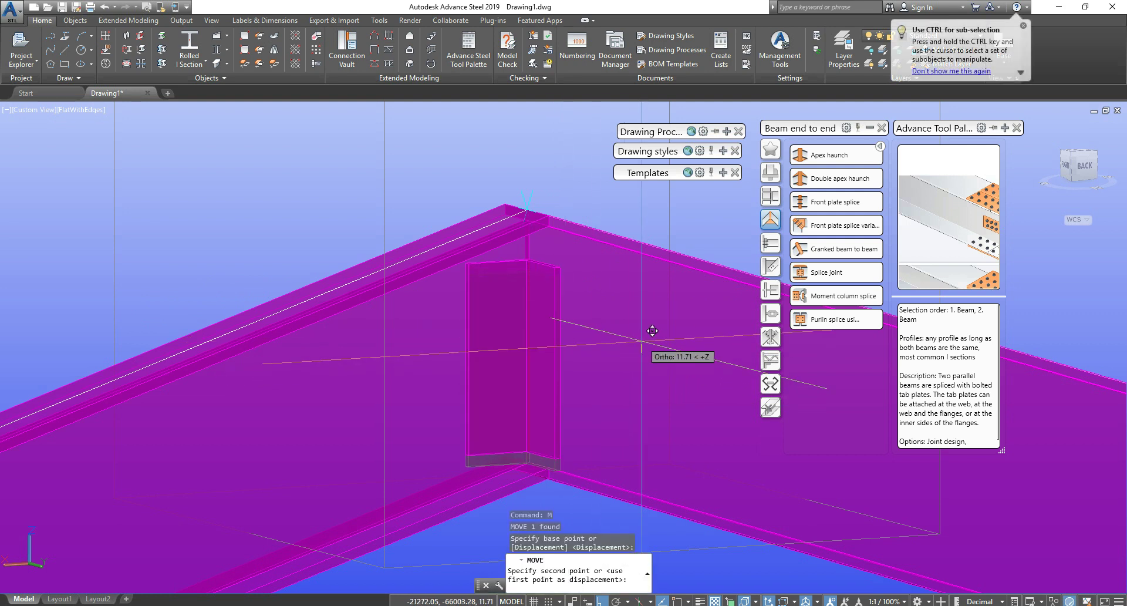
type("20")
key("Return")
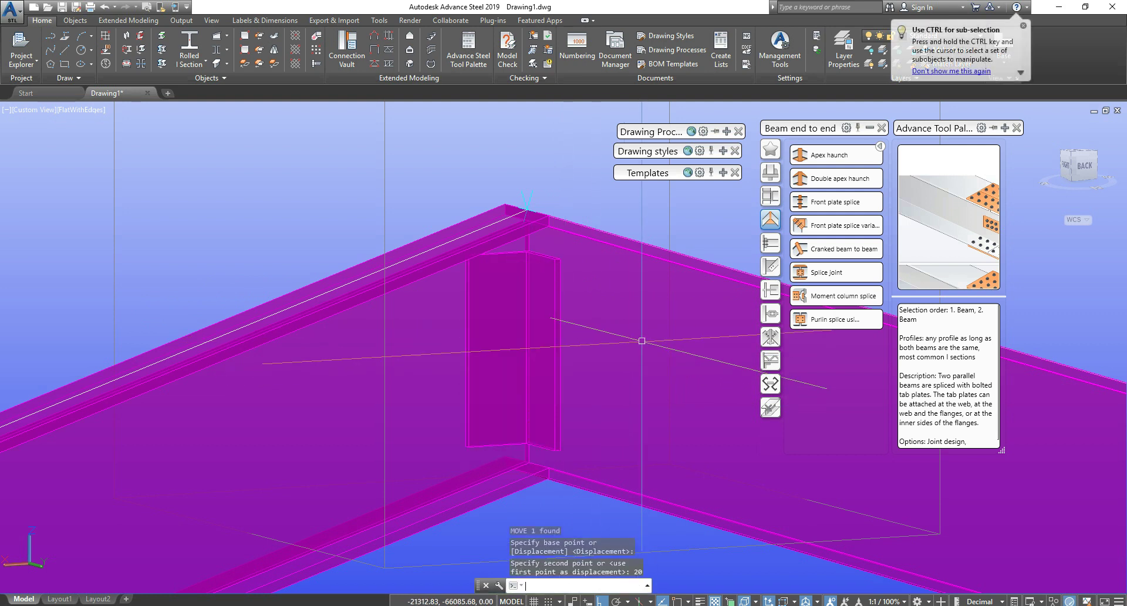
key("Escape")
key("Escape")
key("Escape")
Step: Mirror the L70X6 angle across the ridge's vertical plane onto the other rafter web, keeping the original
middle_click_drag(549, 335, 565, 355, "shift")
middle_click_drag(590, 290, 556, 299, "shift")
left_click(534, 283)
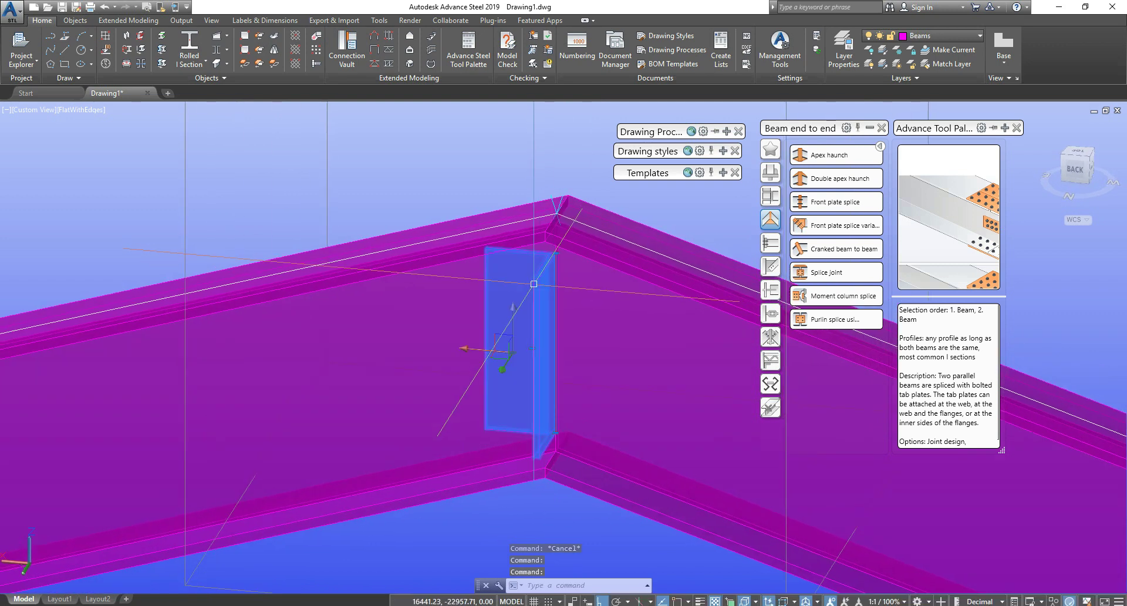
type("mi")
key("Return")
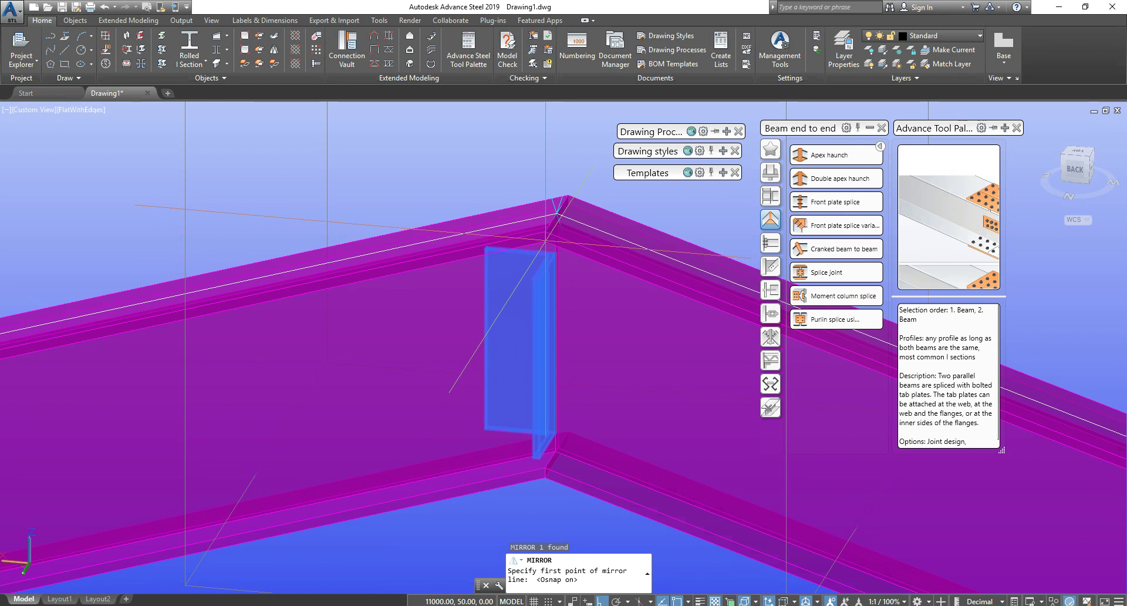
left_click(558, 215)
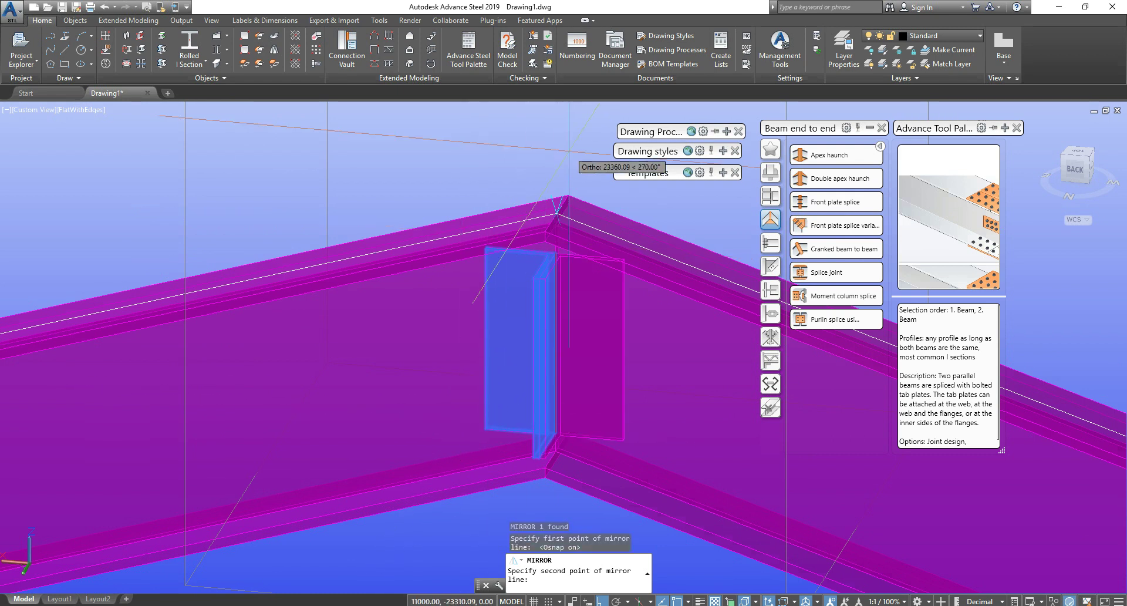
key("Escape")
key("Escape")
key("Escape")
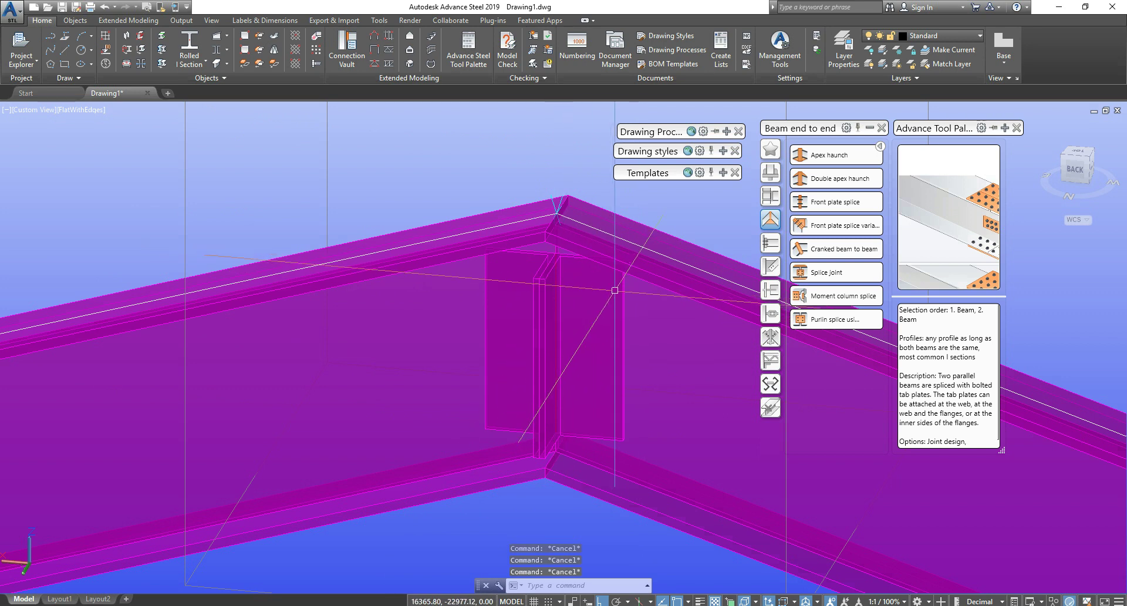
Step: Try to mirror both L70X6 angles across the rafter centreline to the opposite side of the webs
left_click(544, 291)
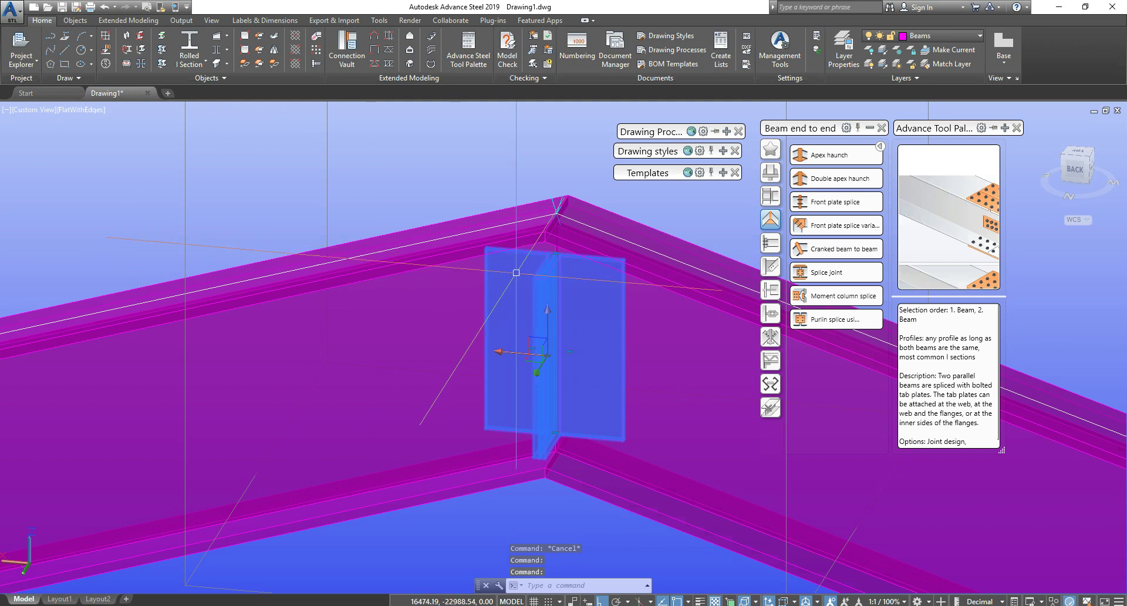
left_click(1083, 158)
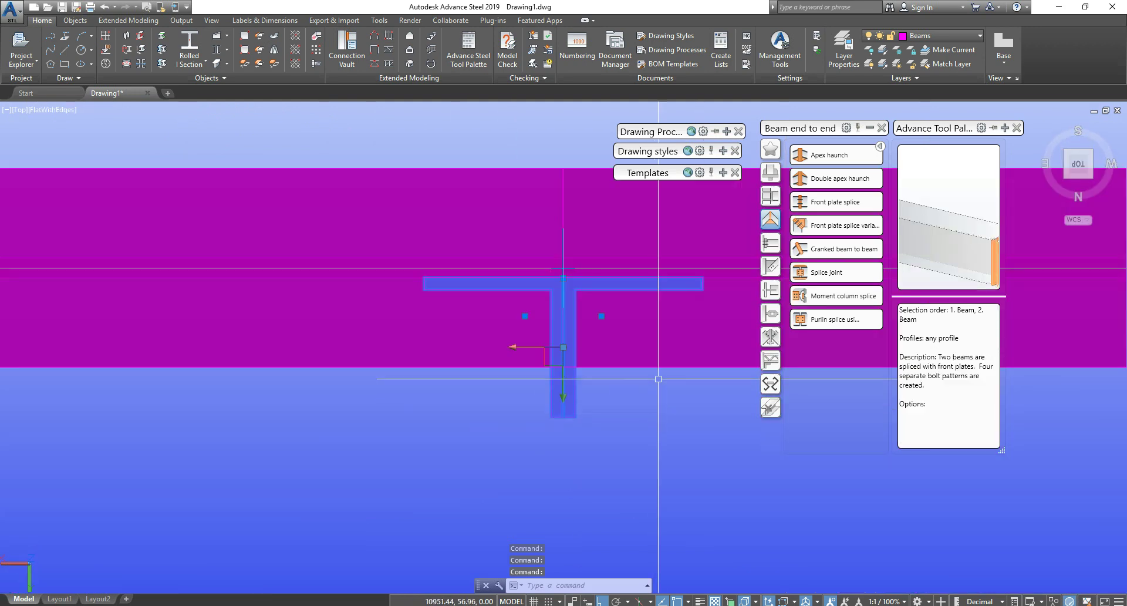
scroll(613, 305, "up", 2)
key("Escape")
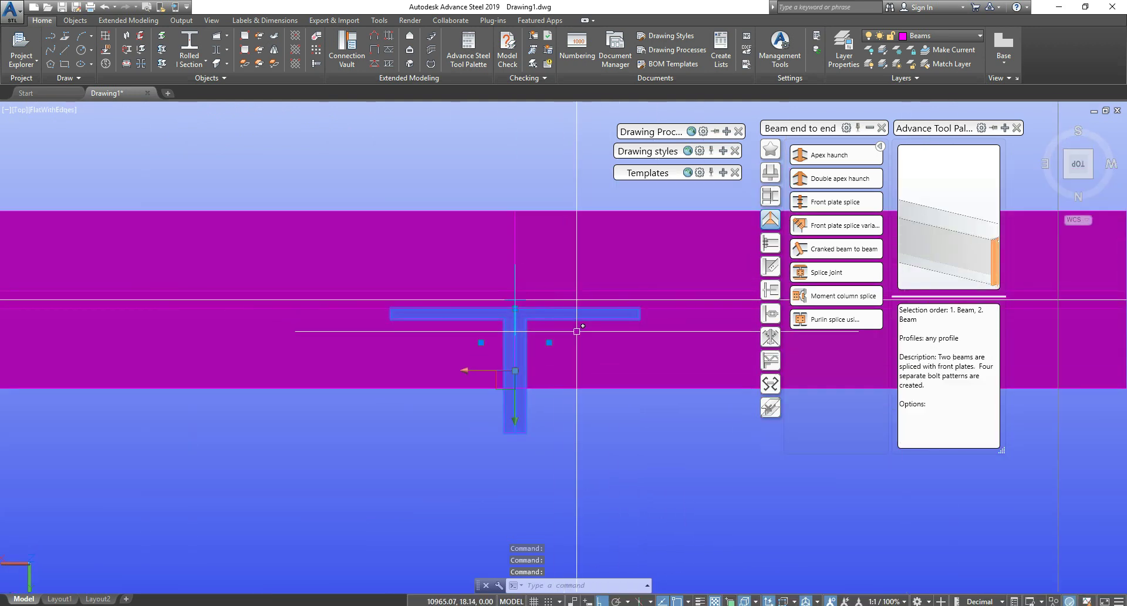
type("mi")
key("Return")
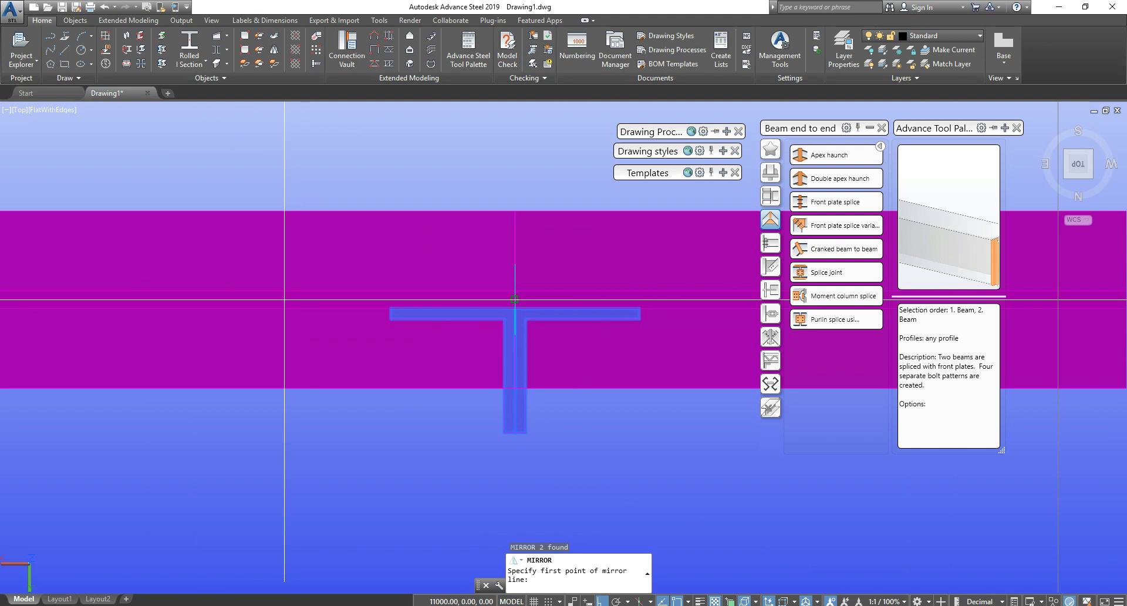
left_click(285, 300)
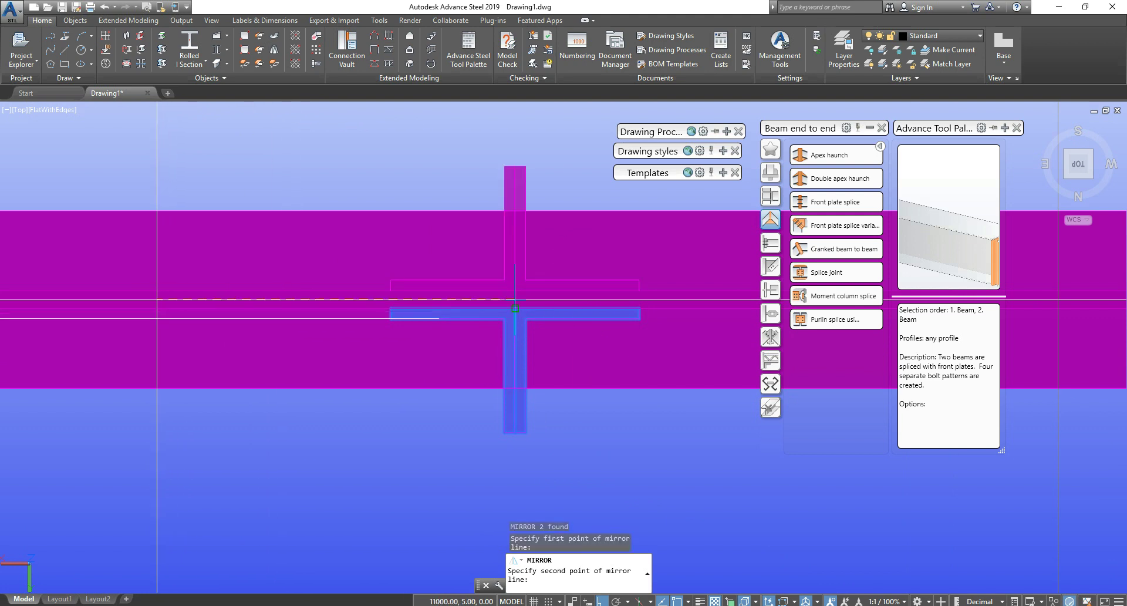
left_click(176, 299)
key("Return")
type("u")
key("Return")
key("Escape")
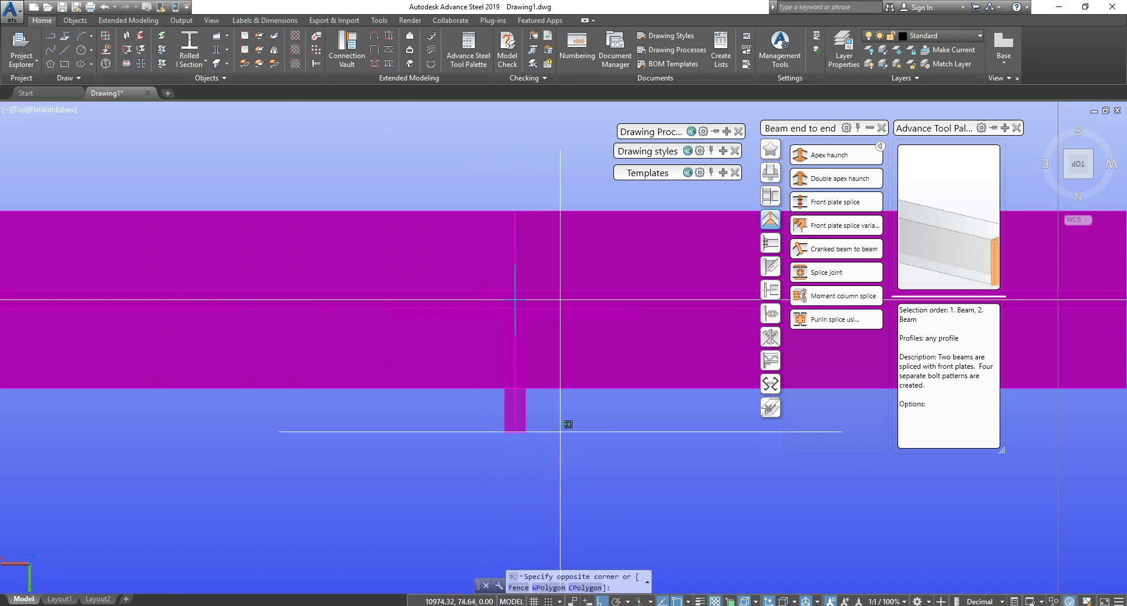
Step: Set the section of both ridge angles to the equal-leg angle (Angle identical) L50X4
left_click(516, 430)
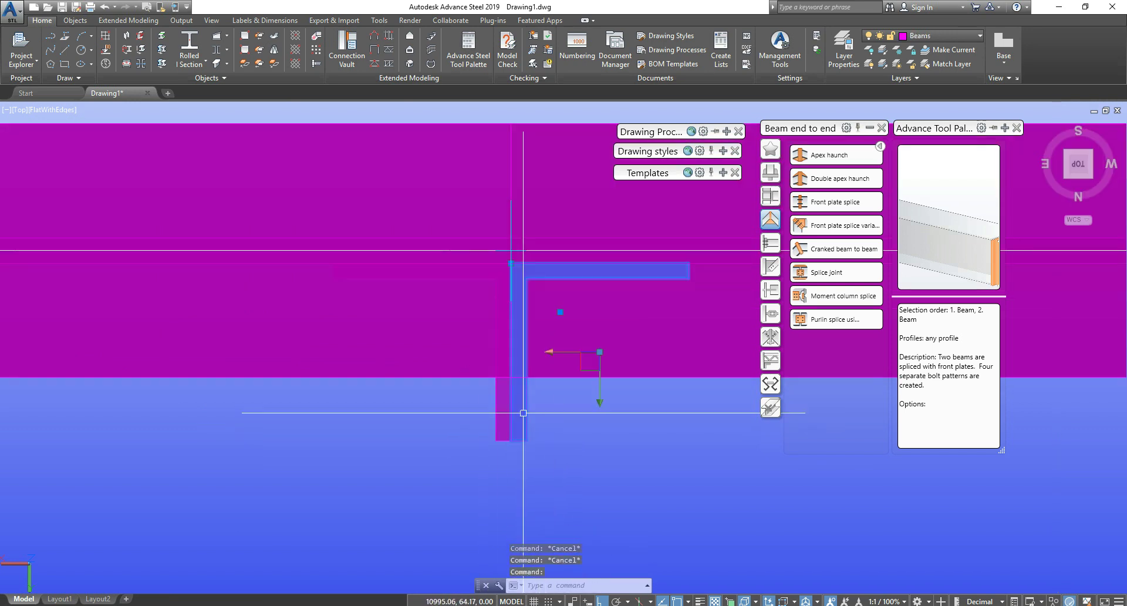
double_click(548, 409)
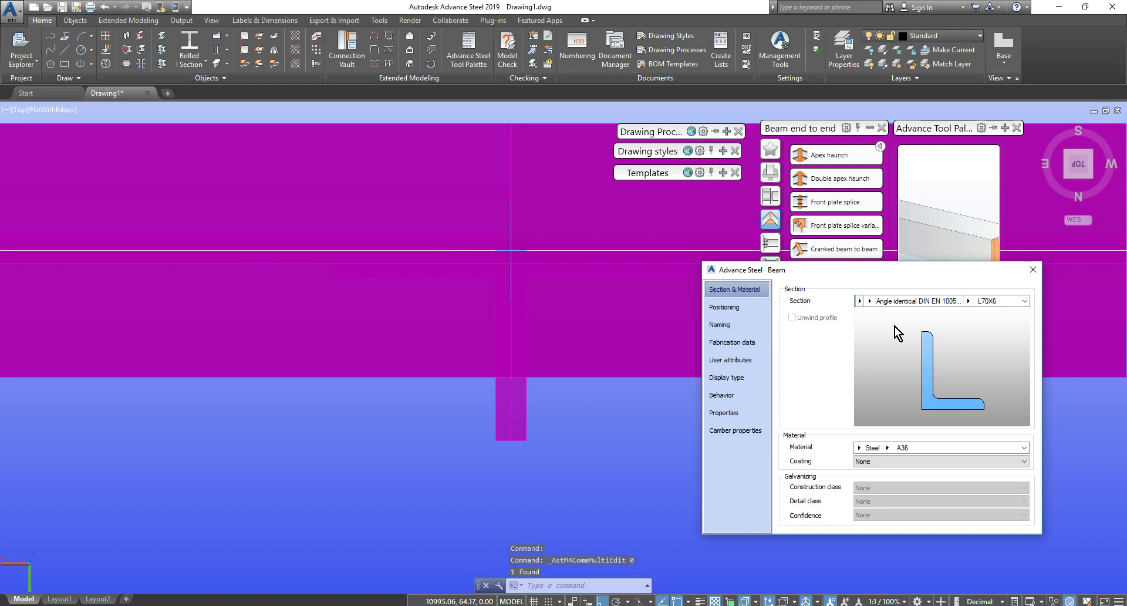
left_click(972, 302)
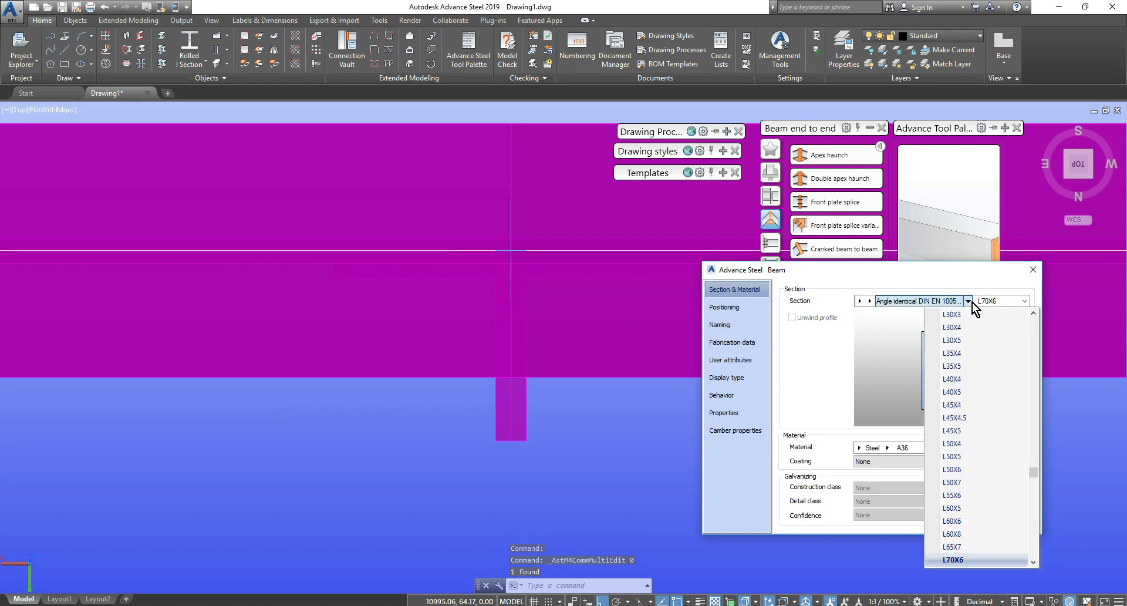
left_click(960, 443)
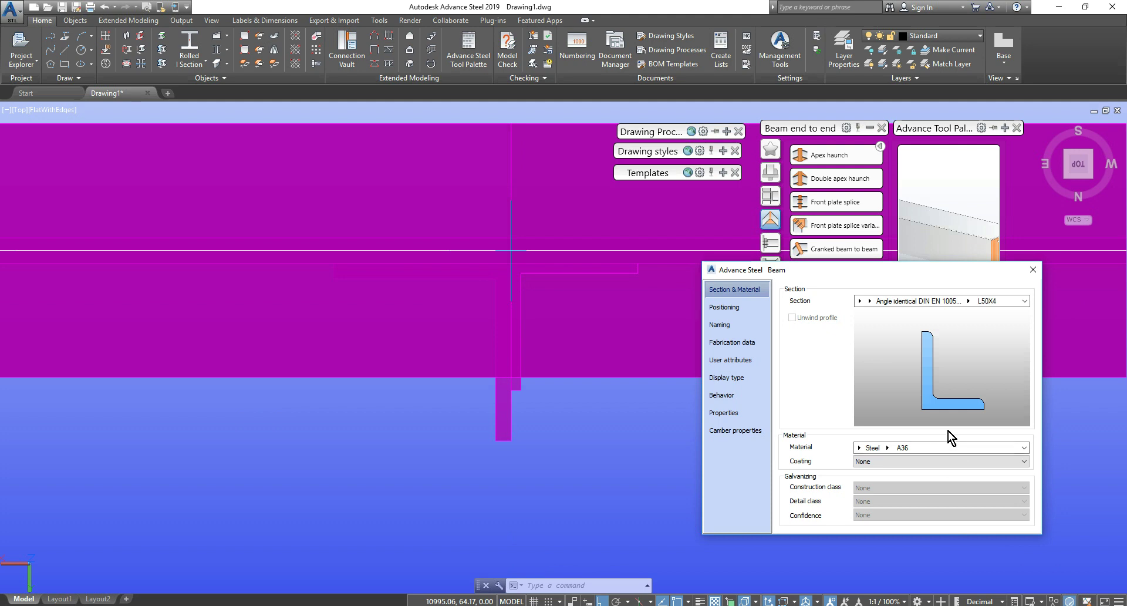
double_click(504, 433)
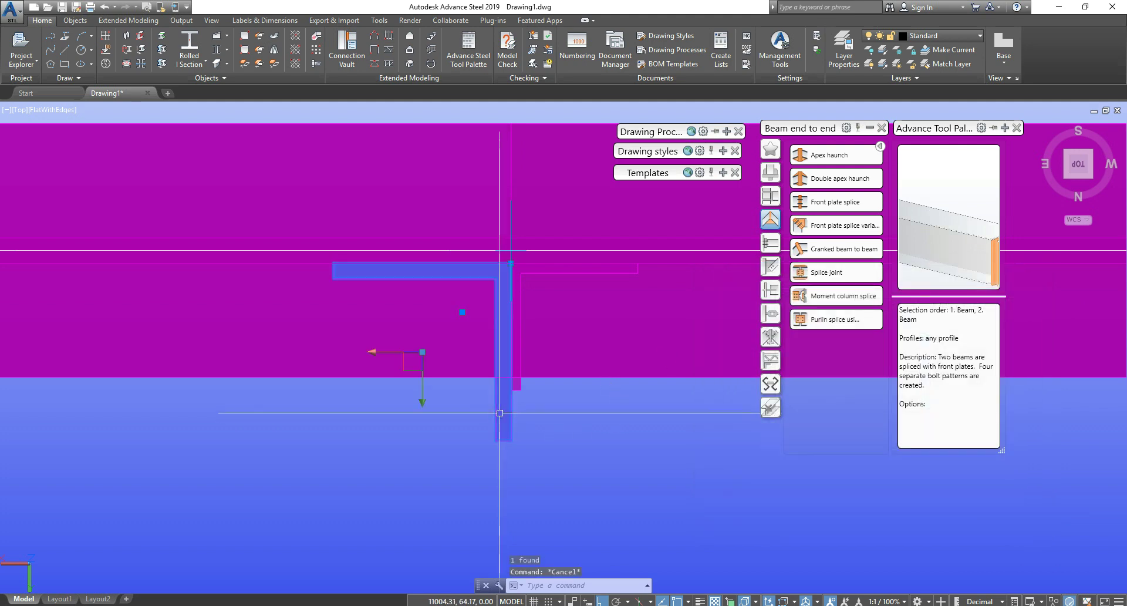
left_click(970, 303)
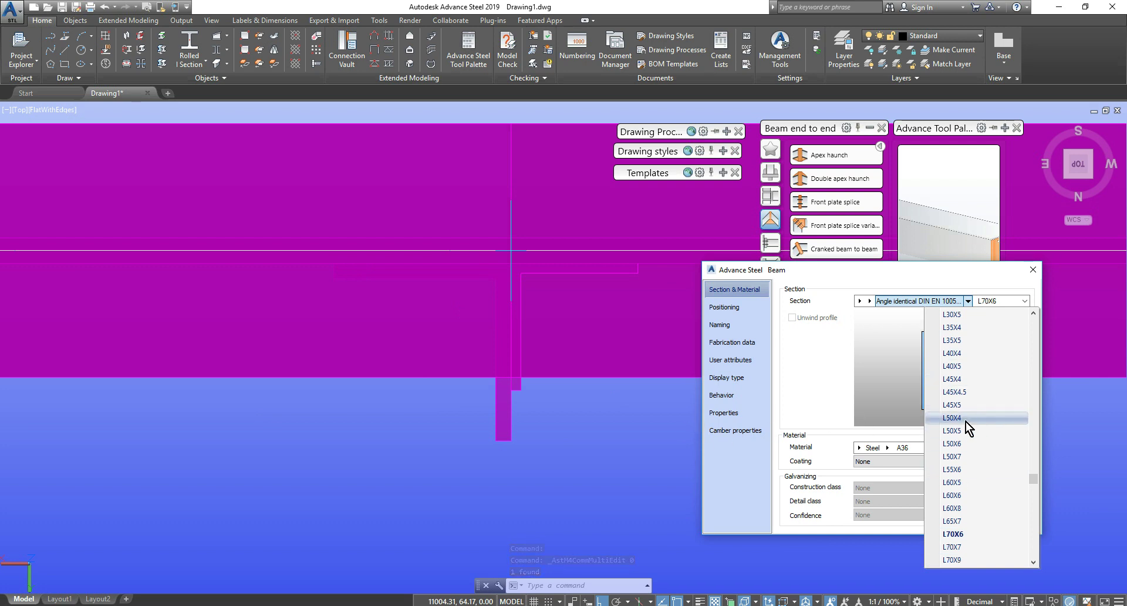
left_click(967, 421)
left_click(1034, 270)
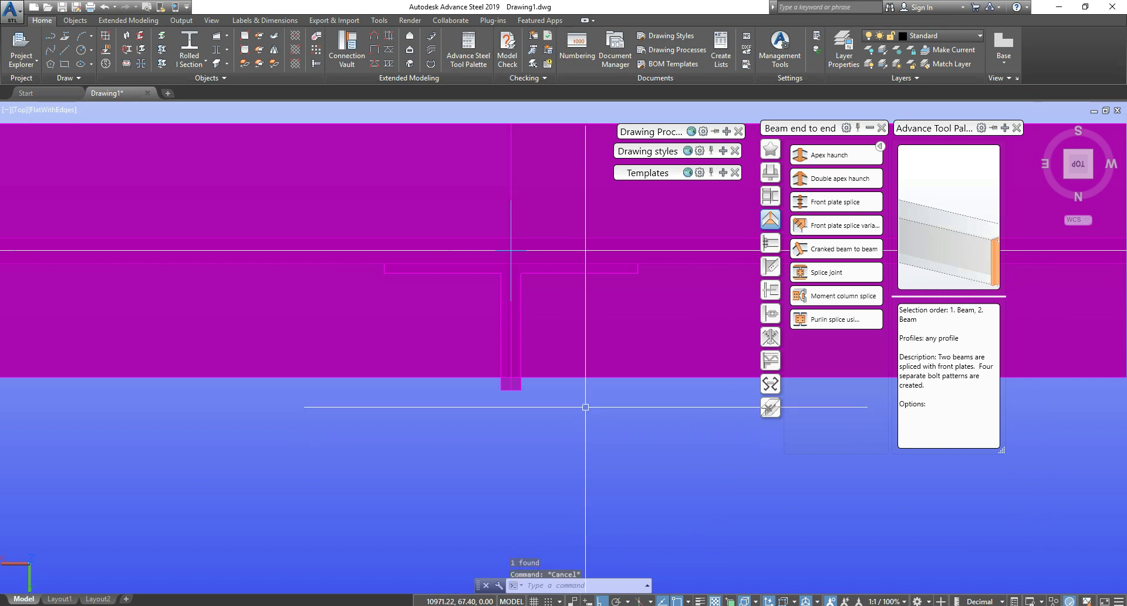
Step: Mirror both L50X4 angles across the rafter centreline to the opposite side of the webs, keeping the originals
left_click(511, 385)
scroll(564, 397, "down", 2)
key("Return")
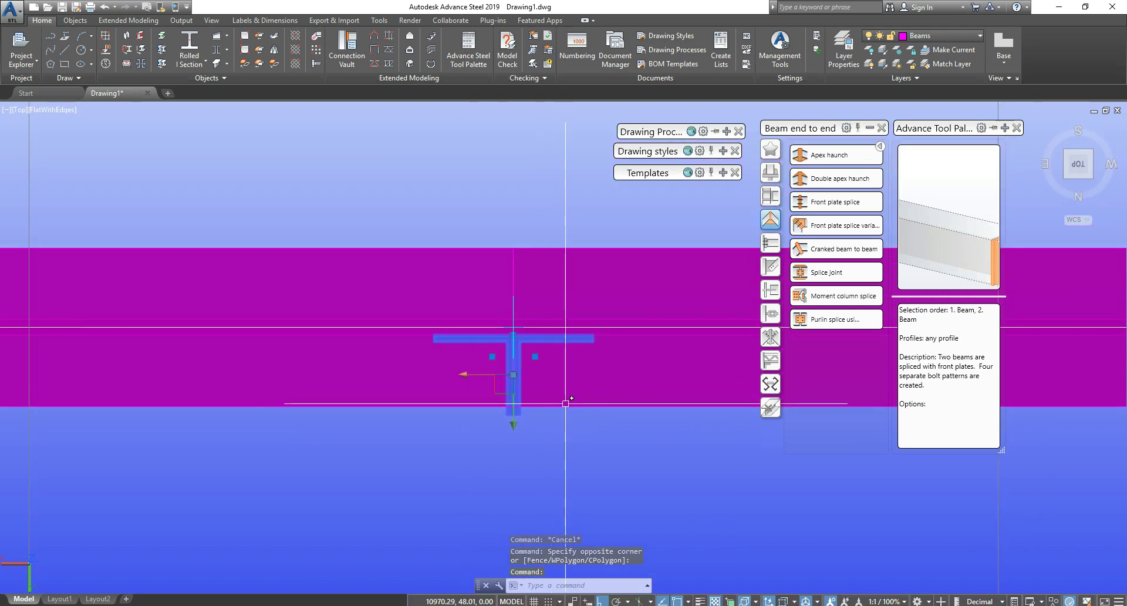
type("mi")
key("Return")
left_click(514, 327)
key("Escape")
key("Escape")
key("Escape")
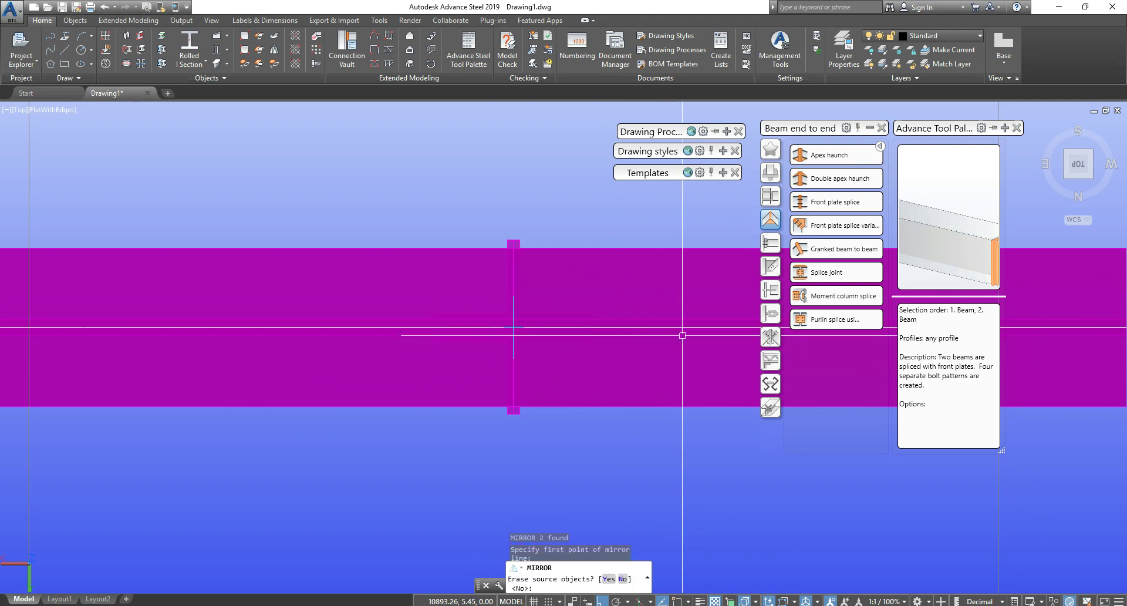
Step: Examine the arrangement of the angles on both sides of the rafter webs at the ridge
middle_click_drag(593, 360, 333, 352, "shift")
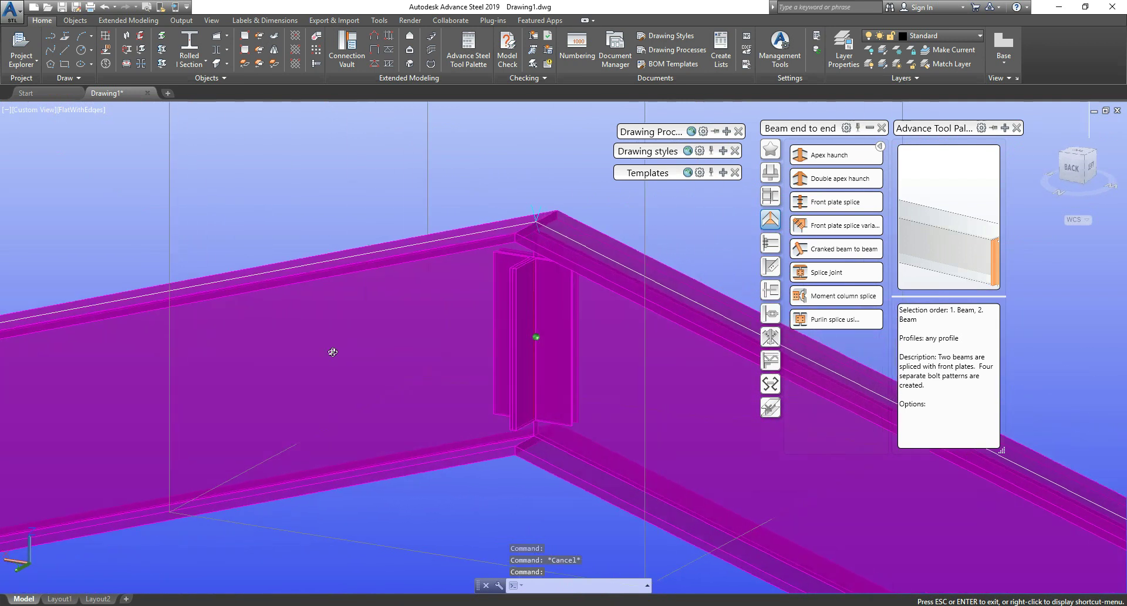
scroll(540, 352, "up", 2)
middle_click_drag(540, 352, 553, 362)
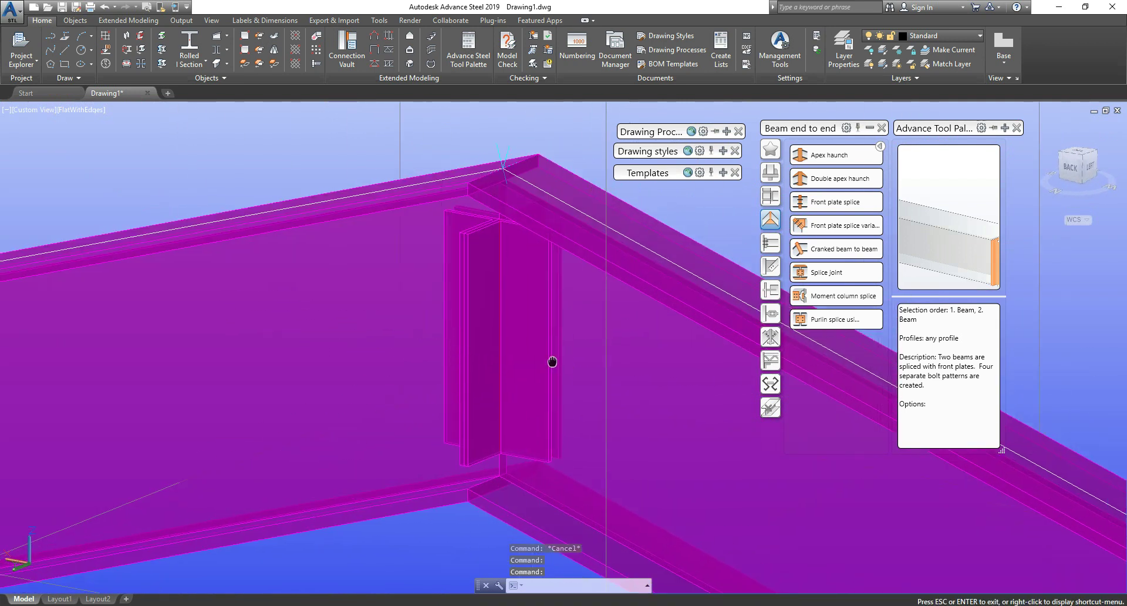
scroll(553, 362, "up", 3)
key("Escape")
key("Escape")
key("Escape")
Step: Align the UCS to the front ridge angle's outstanding leg, with its origin at the lower outer corner and X towards the heel
left_click(75, 22)
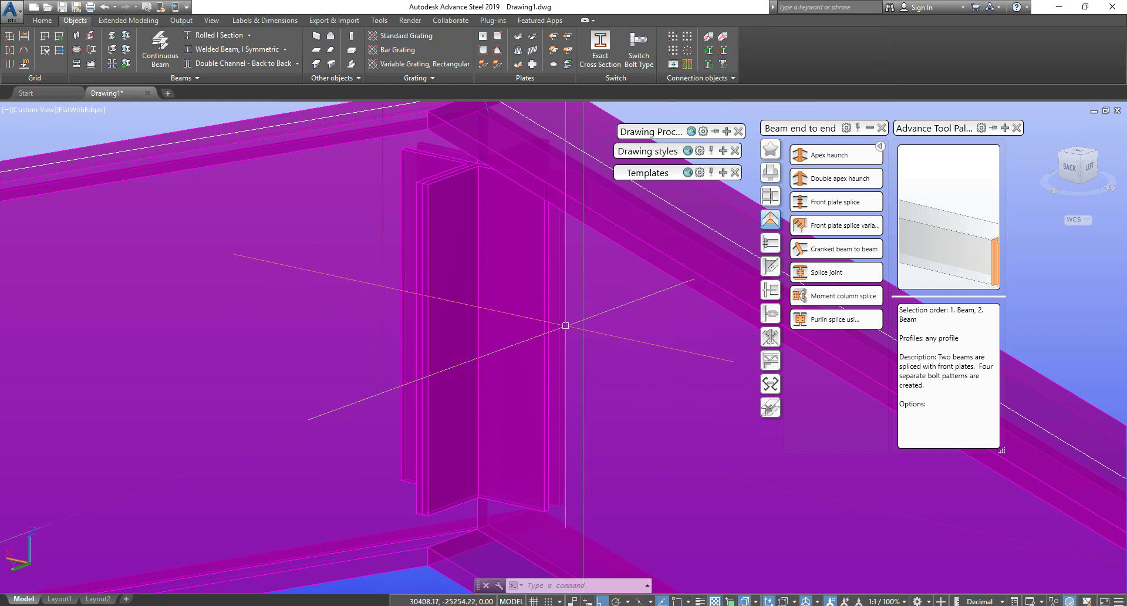
key("Escape")
key("Escape")
key("Escape")
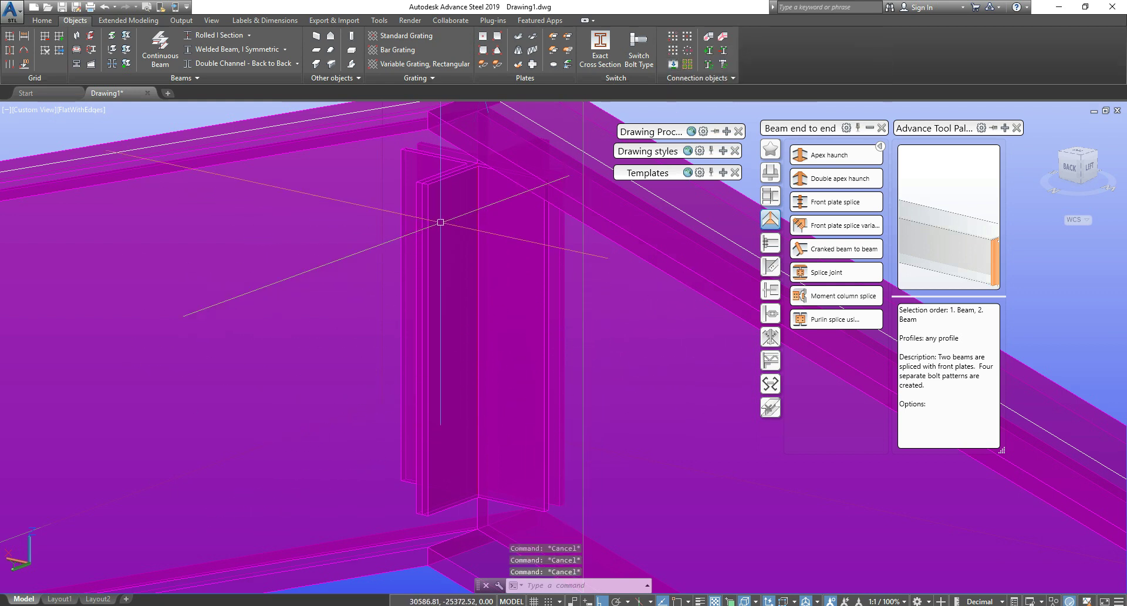
type("U")
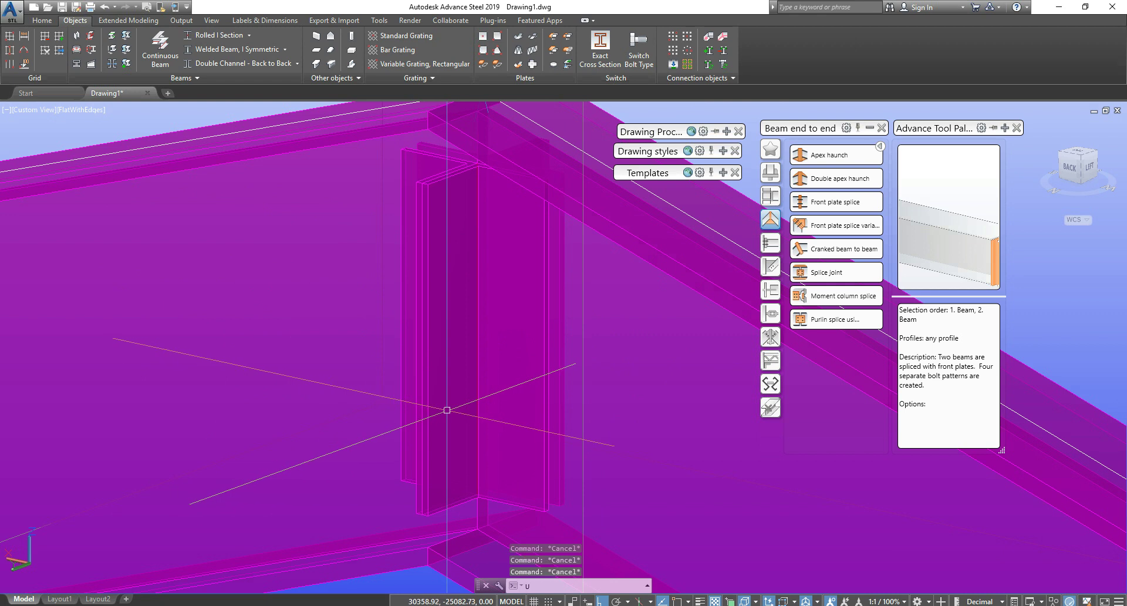
type("CS")
key("Return")
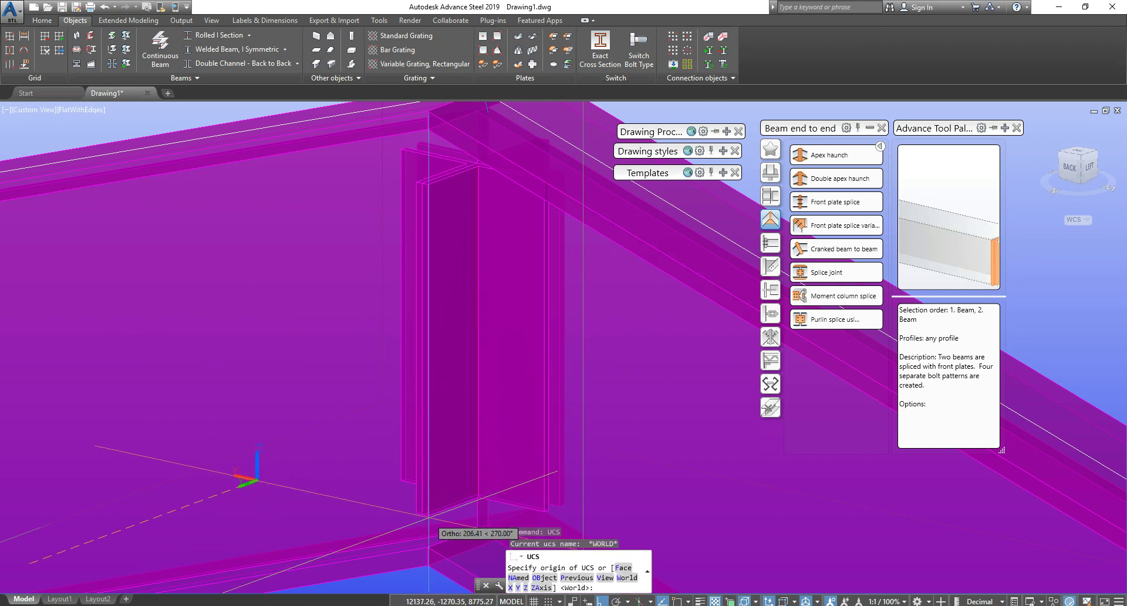
left_click(428, 514)
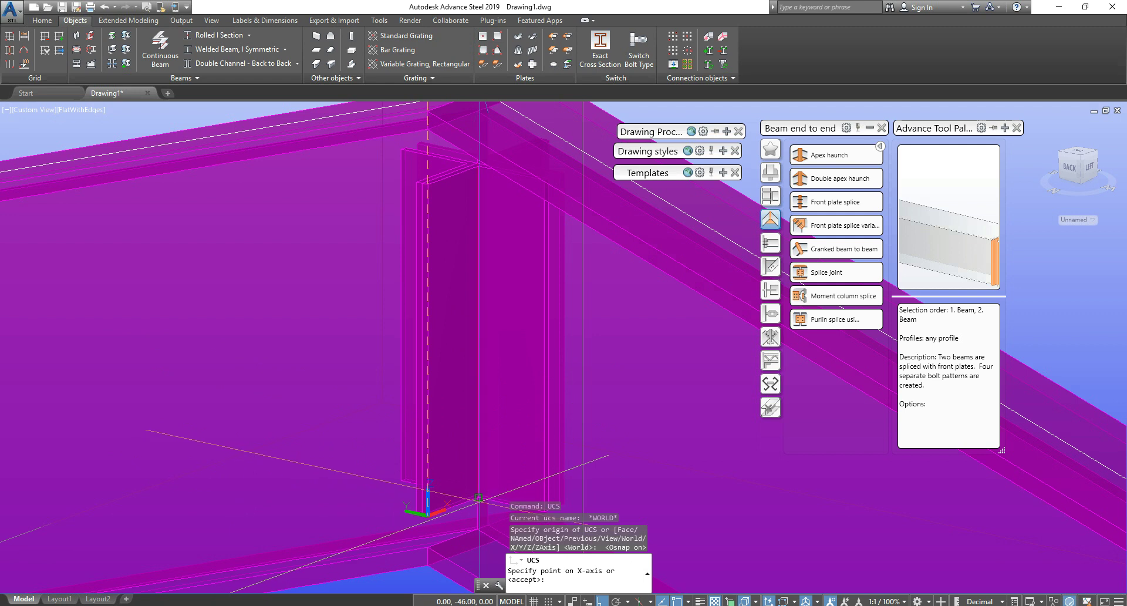
left_click(478, 499)
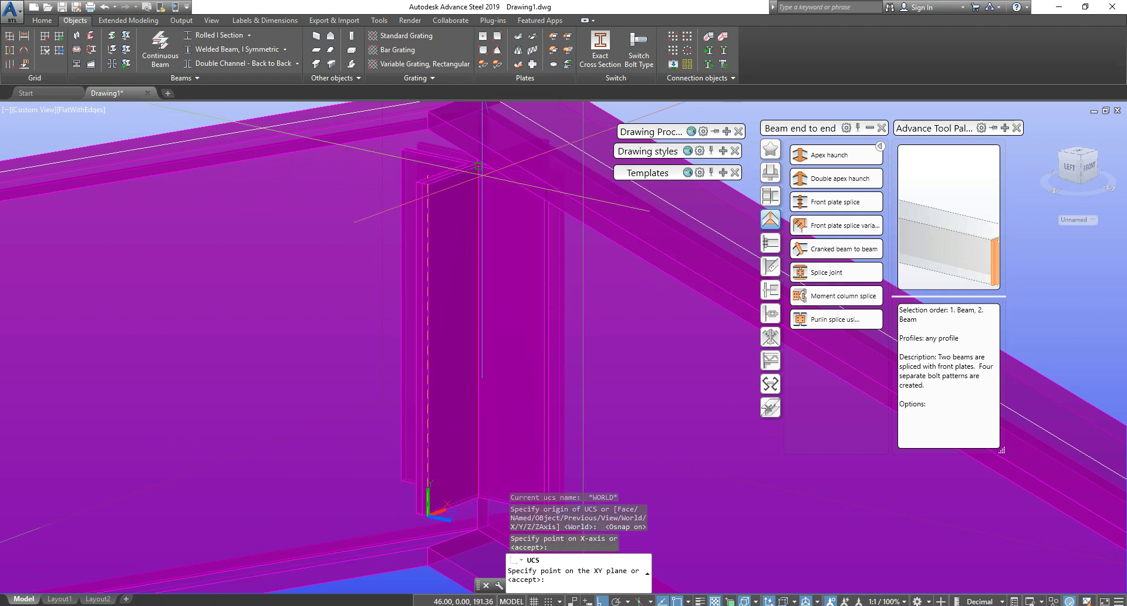
left_click(479, 166)
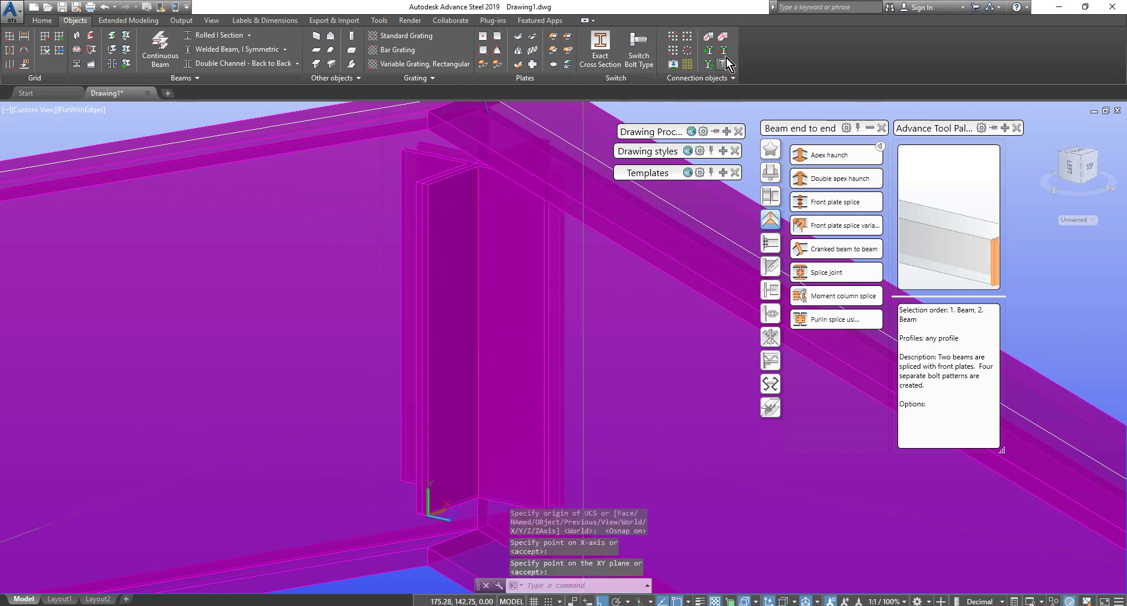
Step: Try to place a rectangular bolt pattern through the two adjoining ridge angles between opposite corners of the outstanding leg
left_click(676, 42)
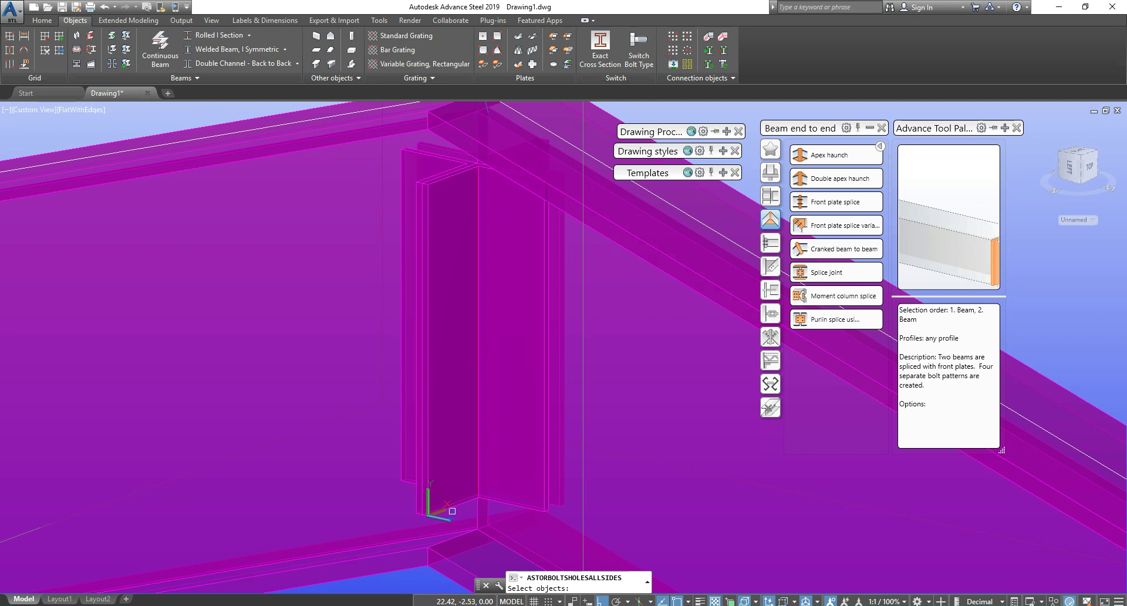
left_click(454, 509)
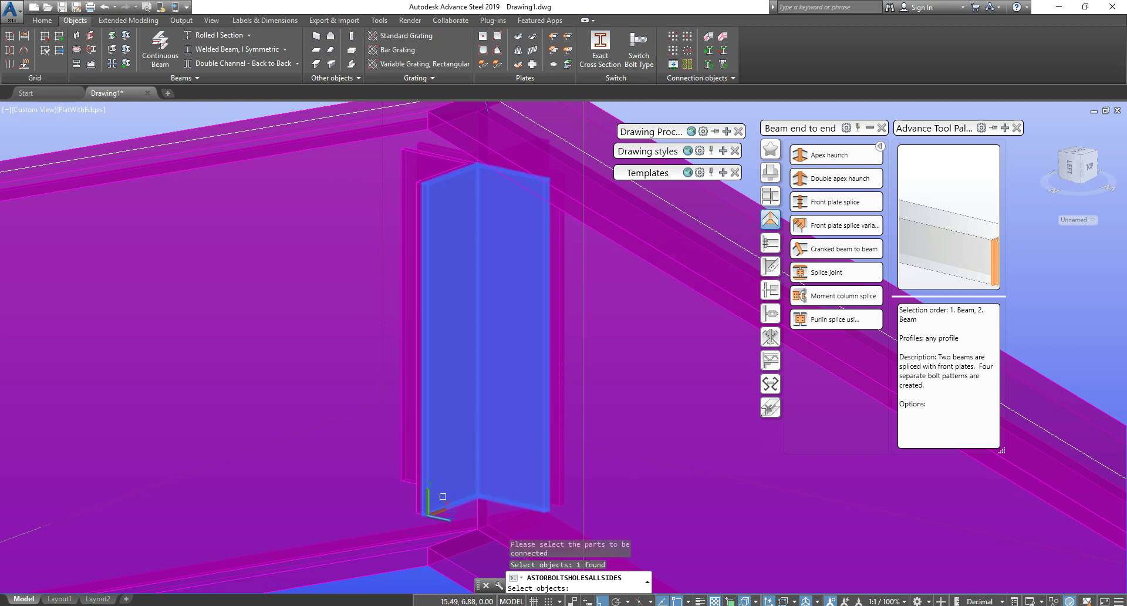
left_click(409, 466)
key("Return")
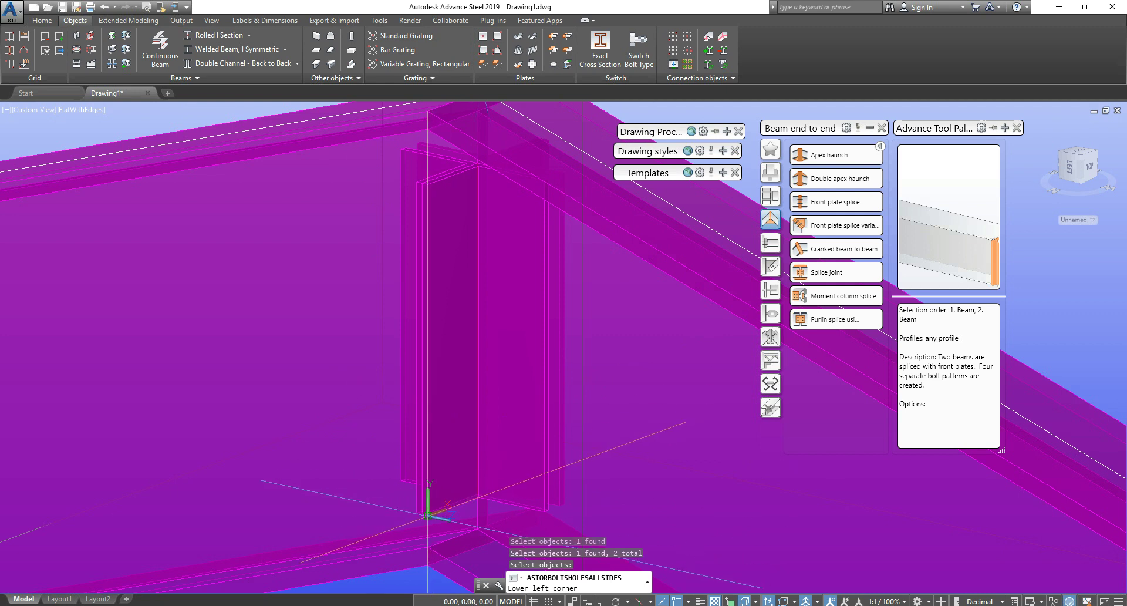
left_click(438, 510)
left_click(478, 165)
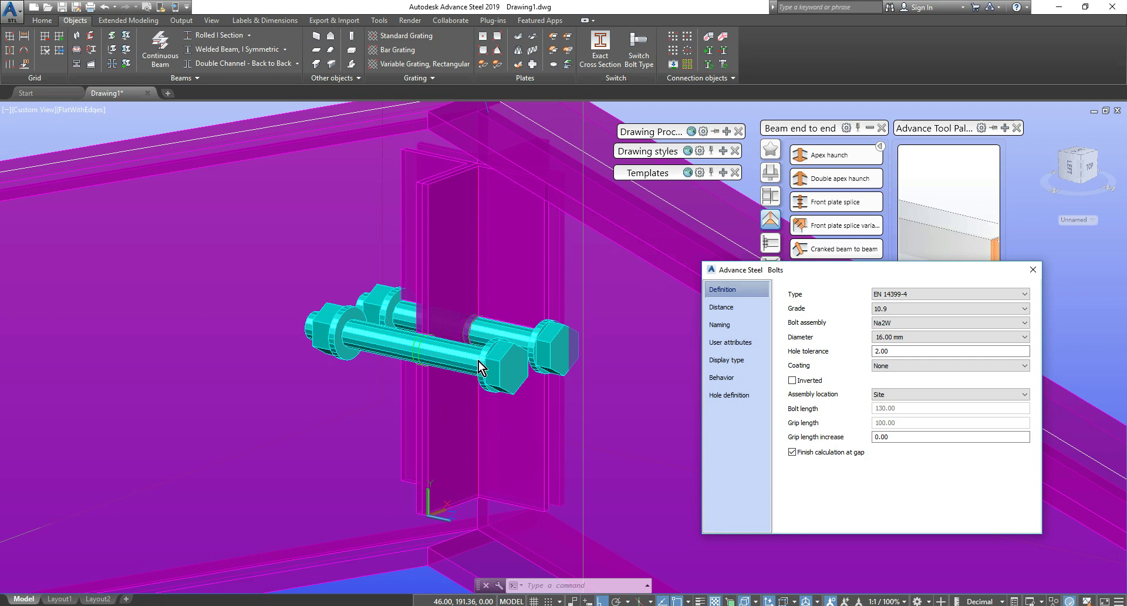
Step: Close the bolt properties and undo the bolt pattern on the ridge angles
key("Escape")
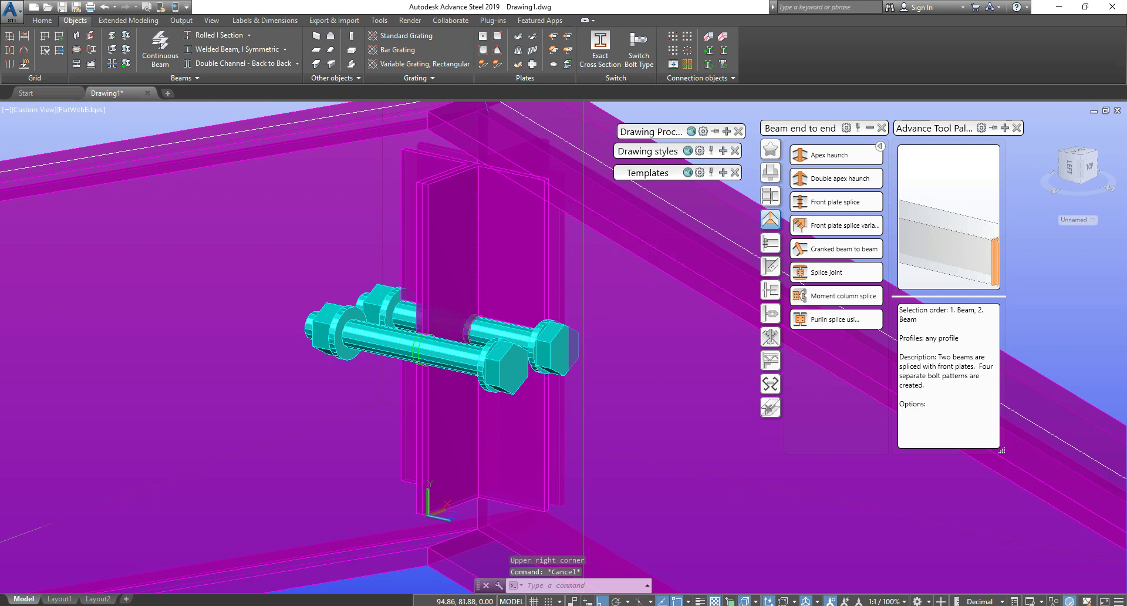
key("ctrl+z")
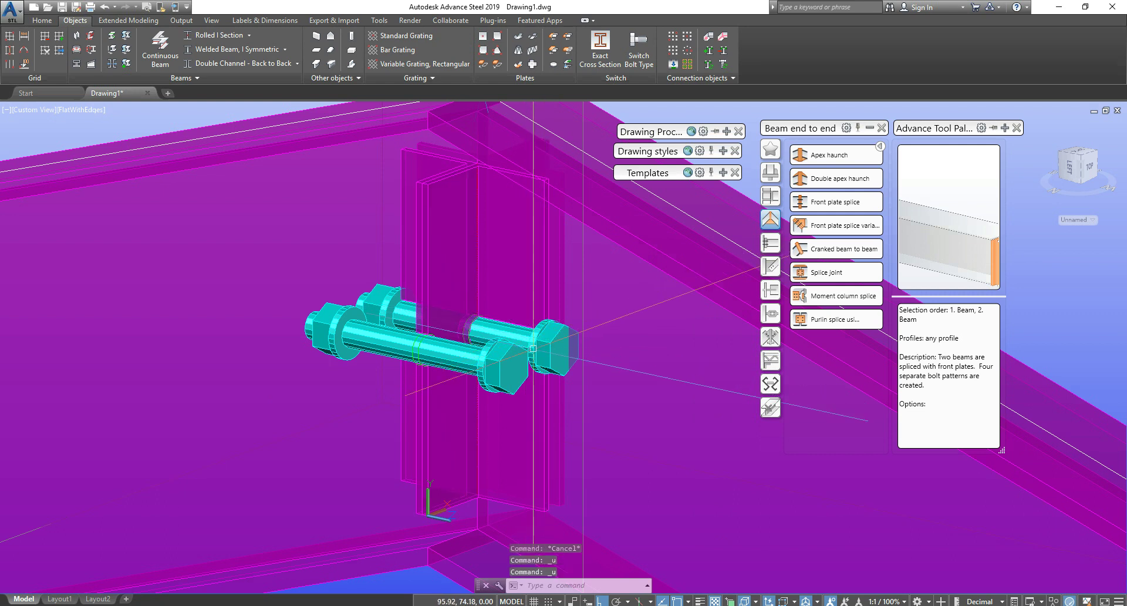
key("ctrl+z")
key("ctrl+z")
key("Escape")
key("Escape")
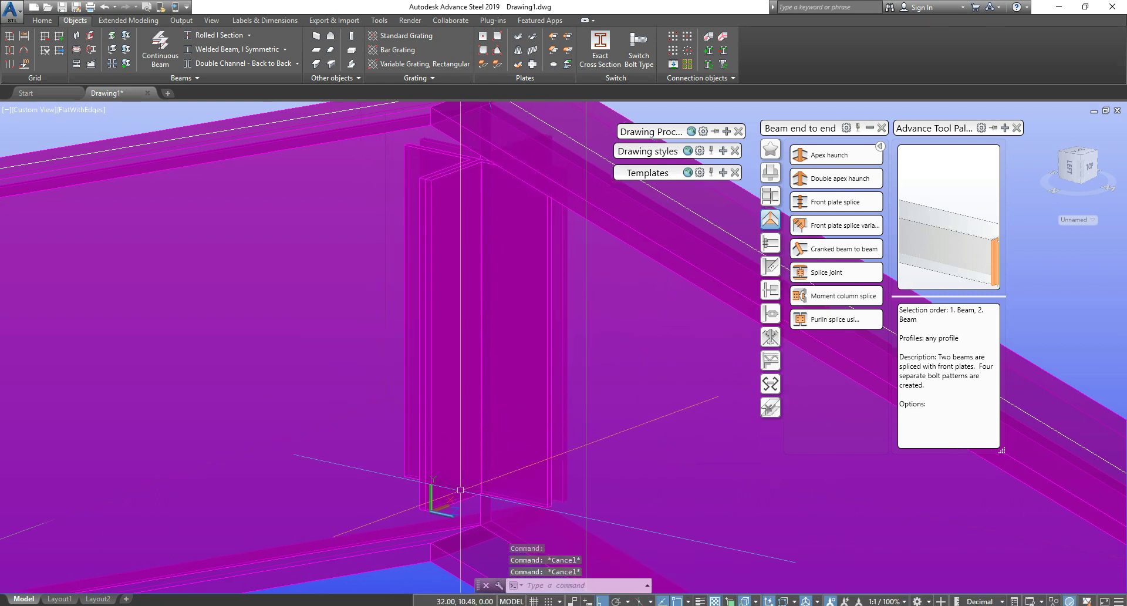
Step: Redefine the UCS with its origin at the angle's lower heel corner, X up the heel and Y towards the outstanding leg's outer edge
type("UCS")
right_click(521, 485)
key("Escape")
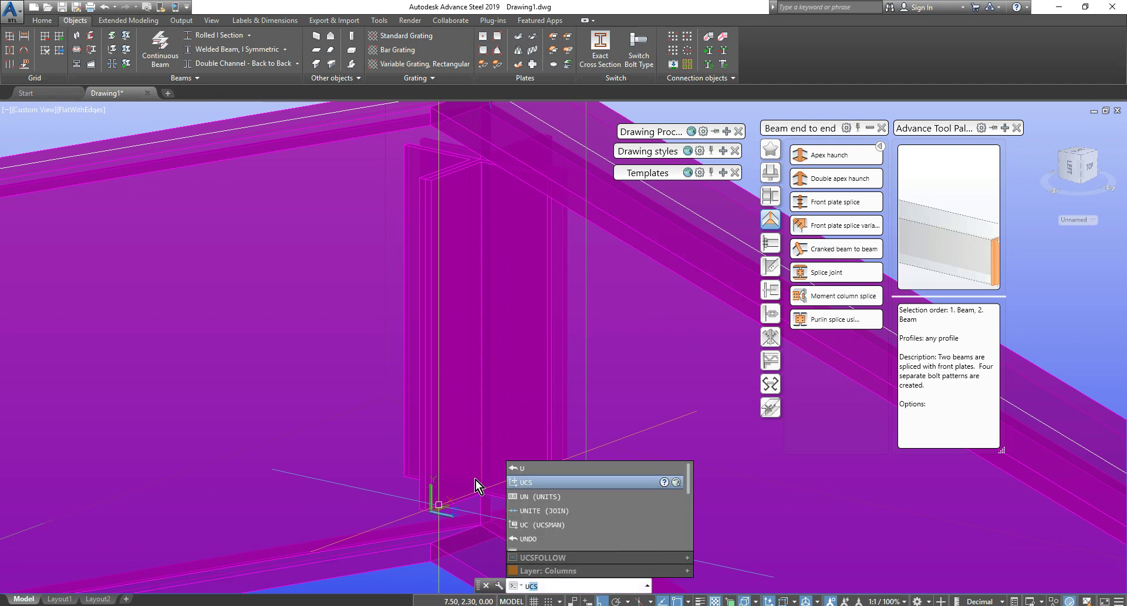
key("Return")
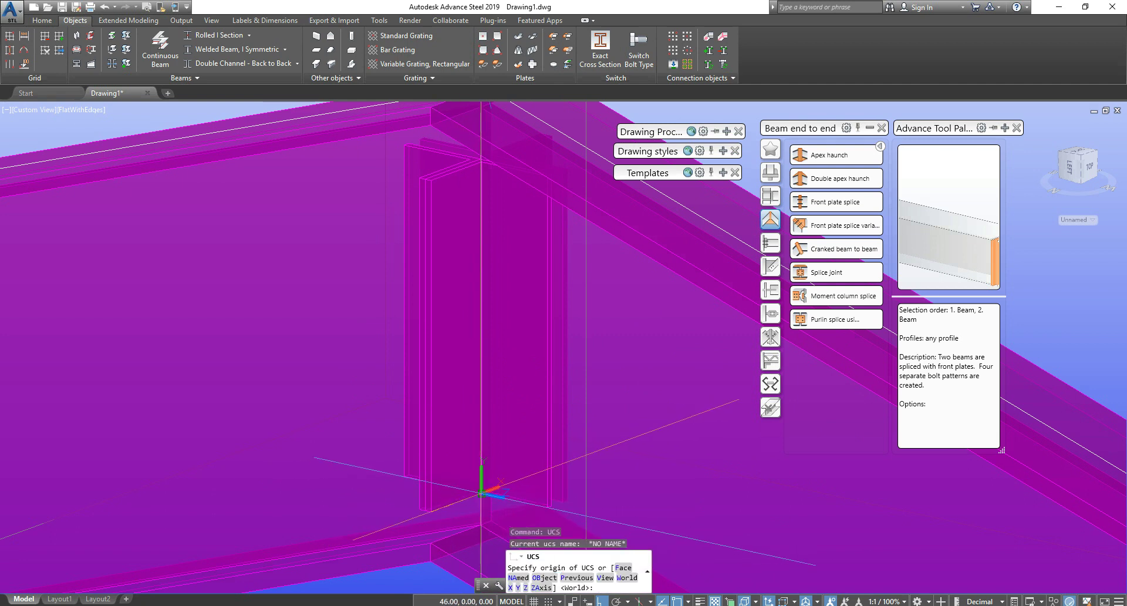
left_click(480, 494)
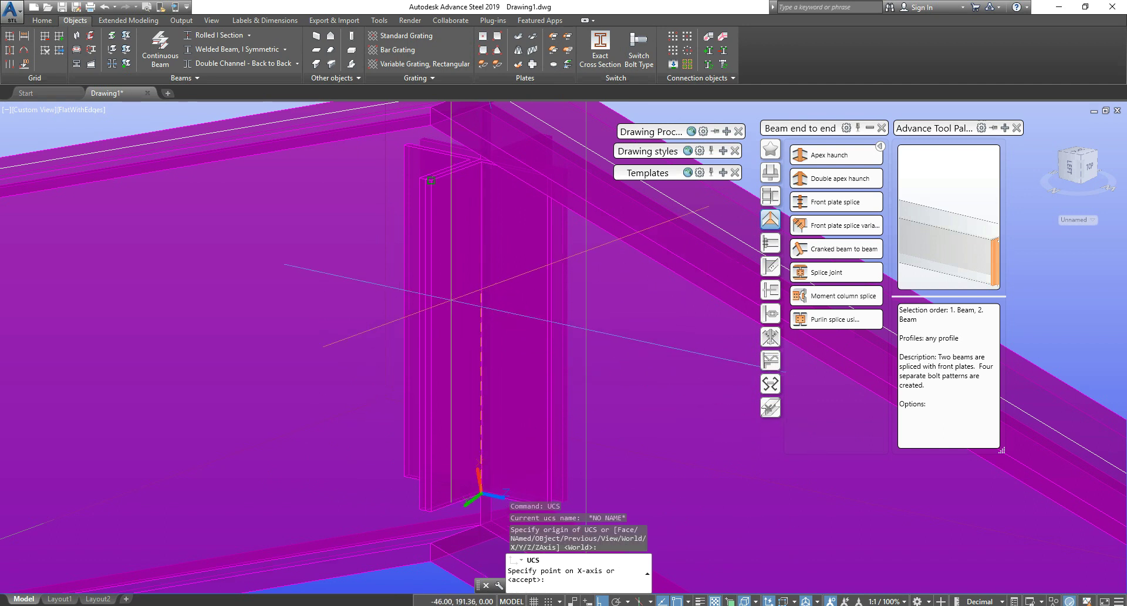
left_click(482, 162)
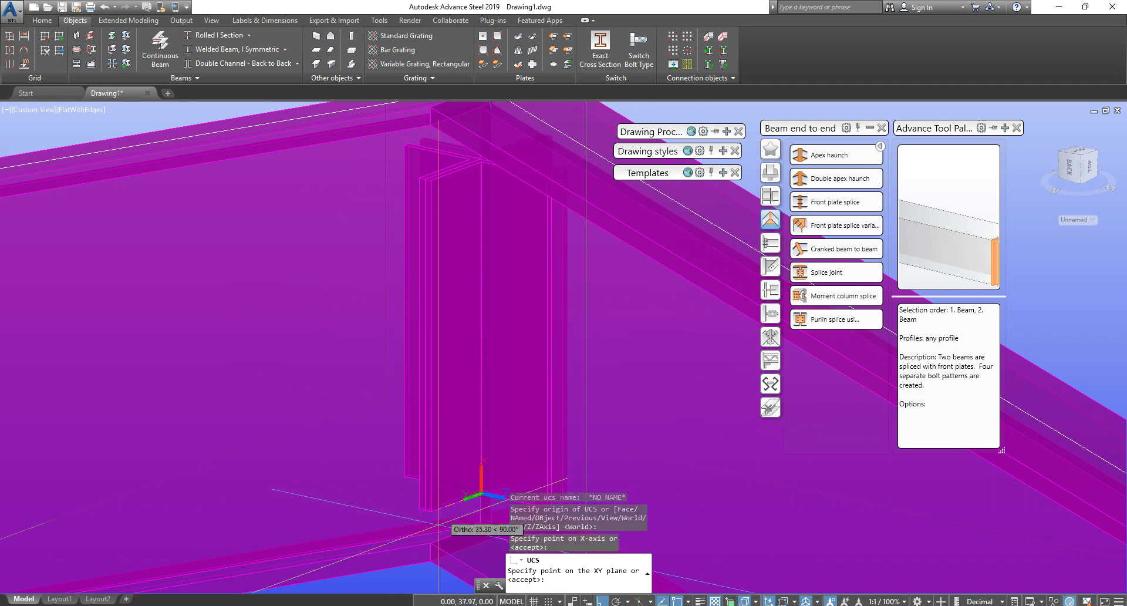
left_click(430, 512)
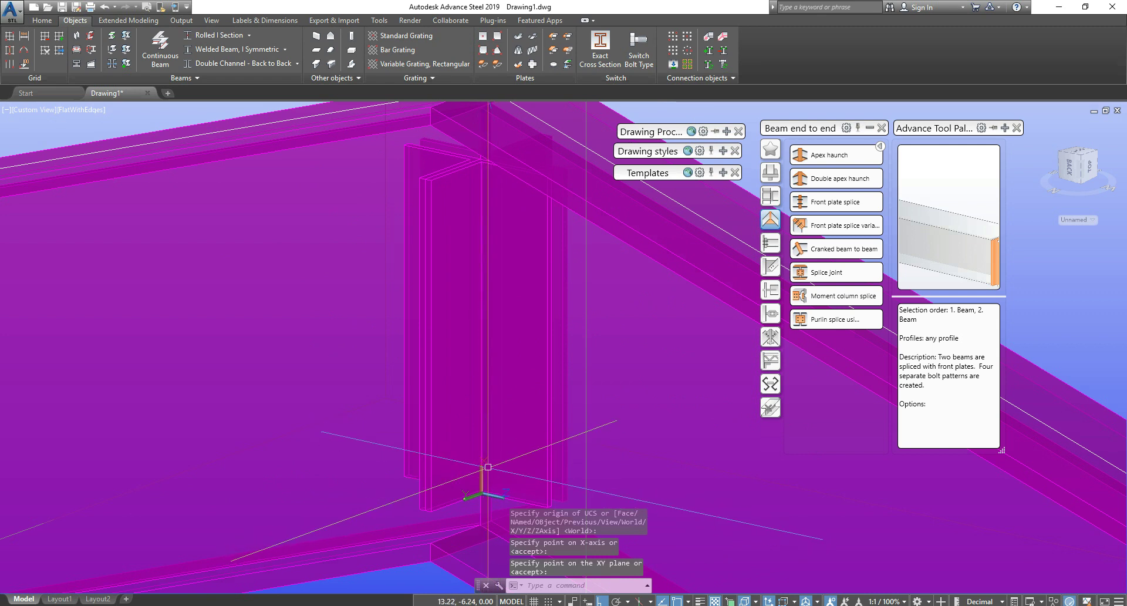
Step: Bolt the two adjoining angles together through their outstanding legs, picking opposite leg corners and setting the bolt diameter to 12.00 mm
left_click(674, 36)
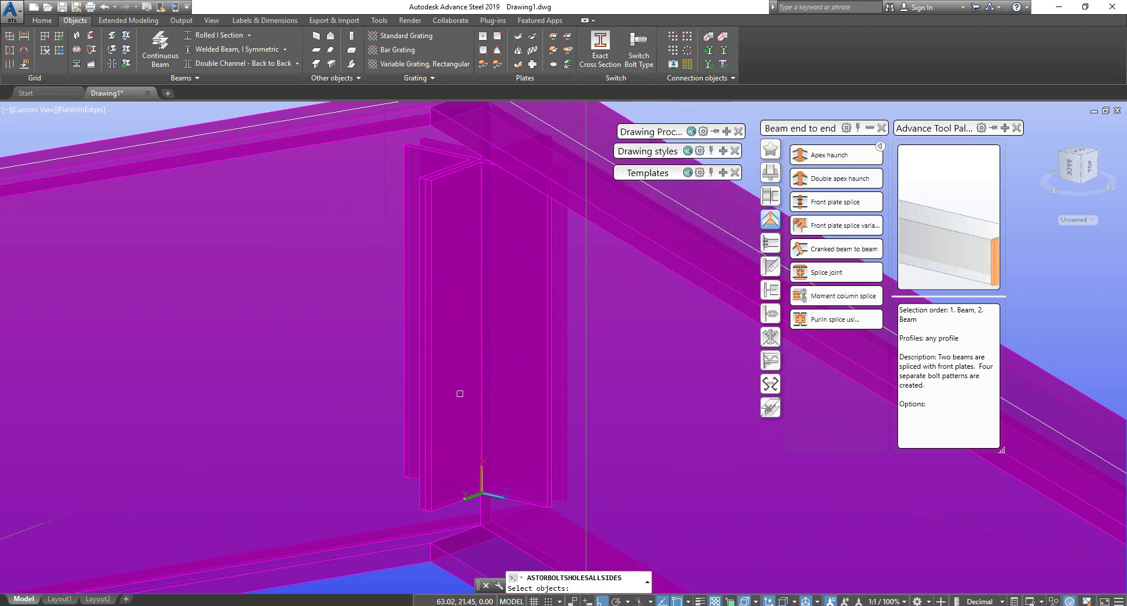
left_click(442, 507)
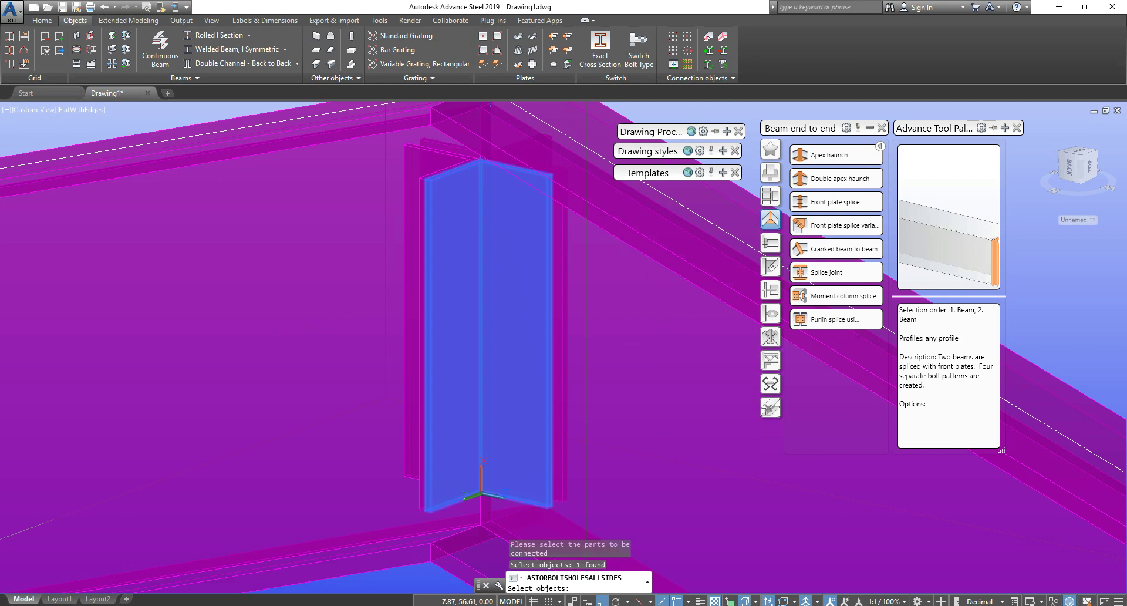
left_click(418, 502)
key("Return")
left_click(431, 511)
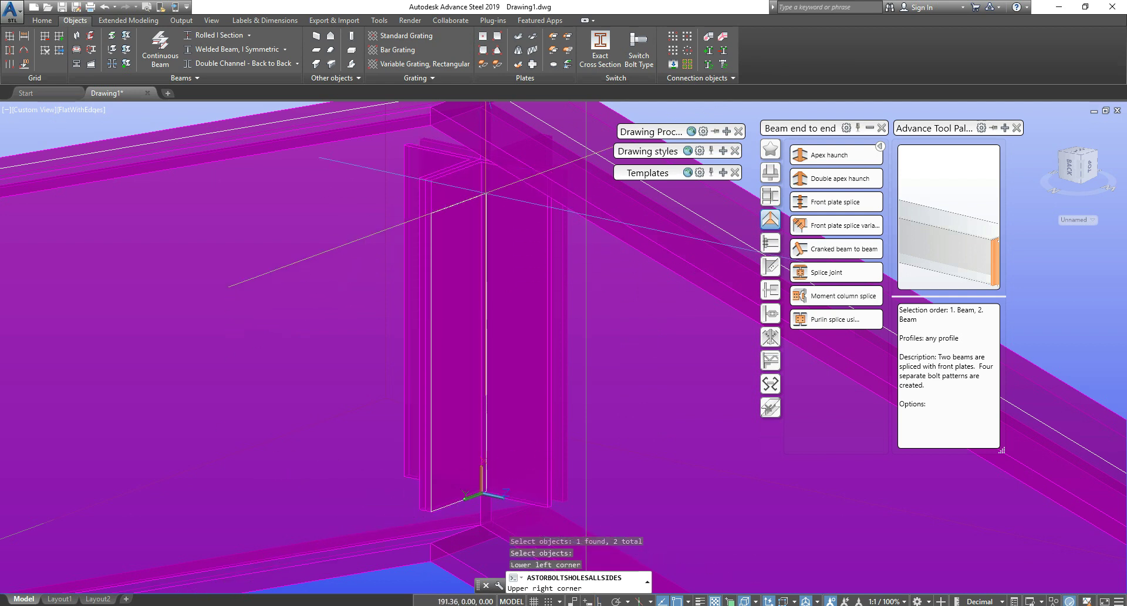
left_click(485, 163)
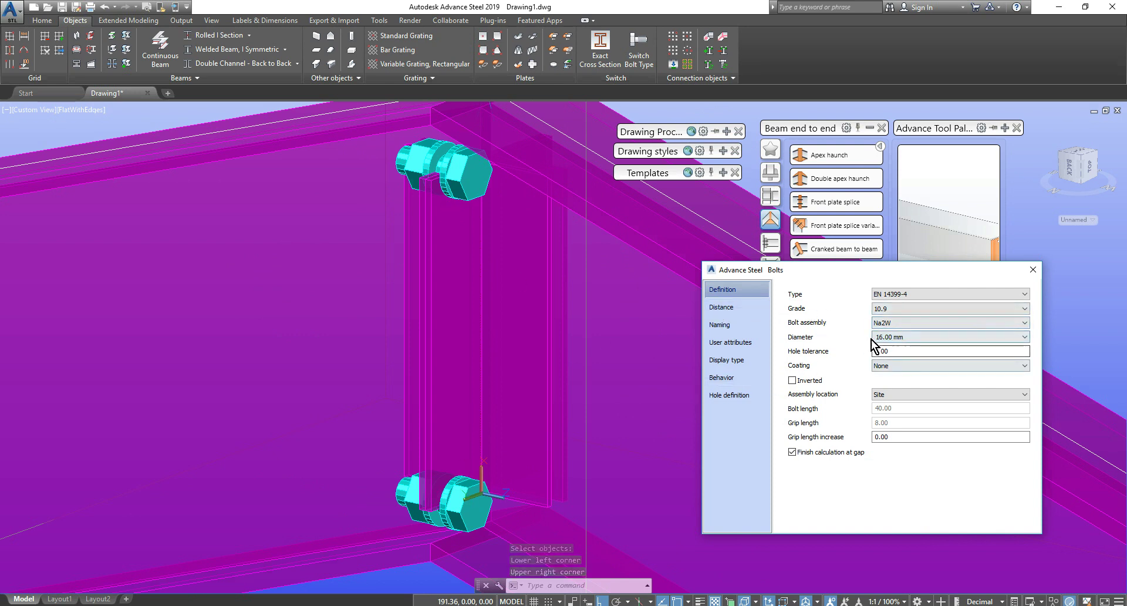
left_click(903, 336)
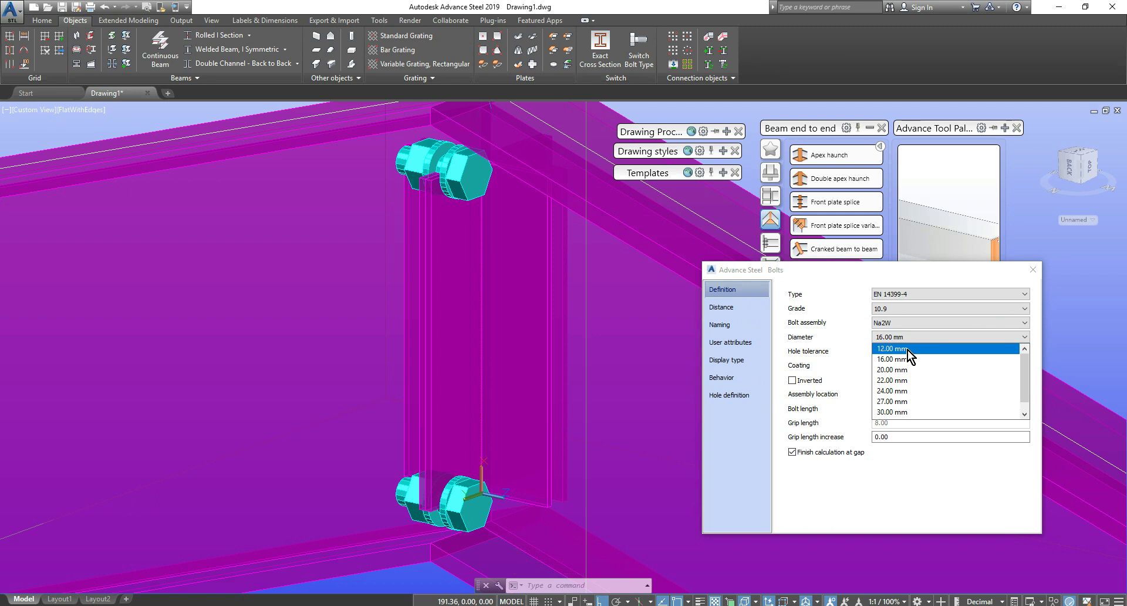
left_click(907, 350)
Step: Arrange the bolt pattern with three bolts in X and a total length of 140 mm
left_click(734, 308)
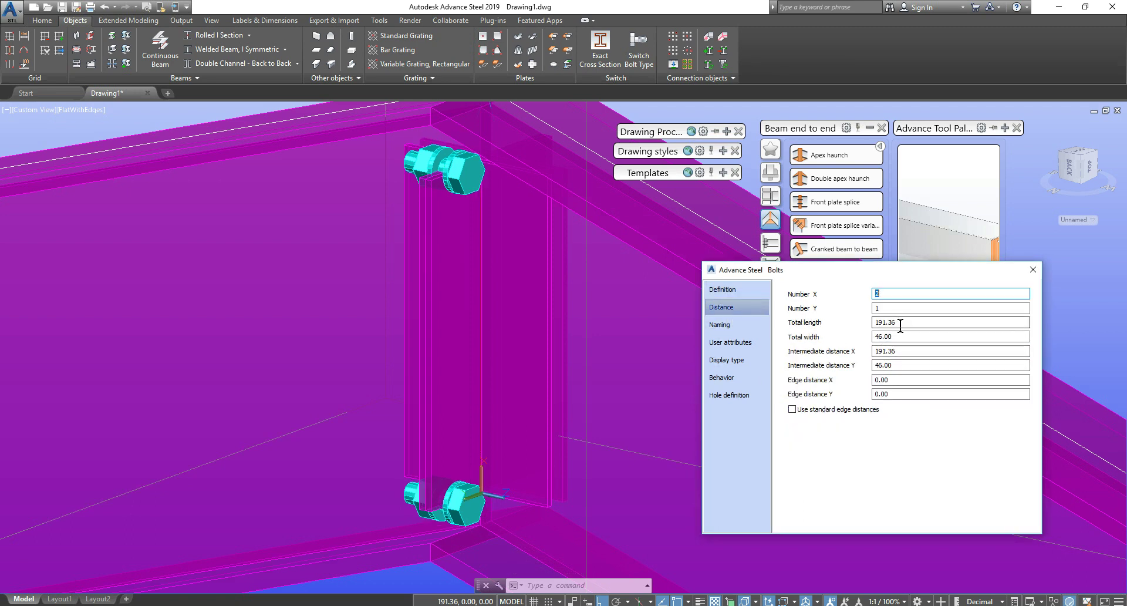
type("150")
key("Tab")
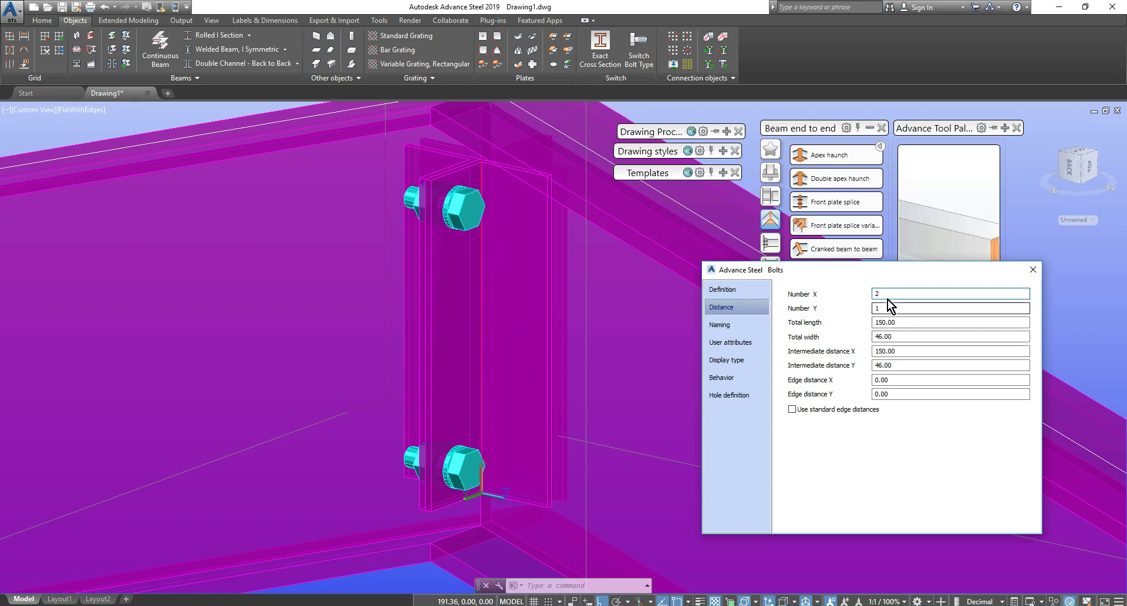
type("3")
left_click(890, 308)
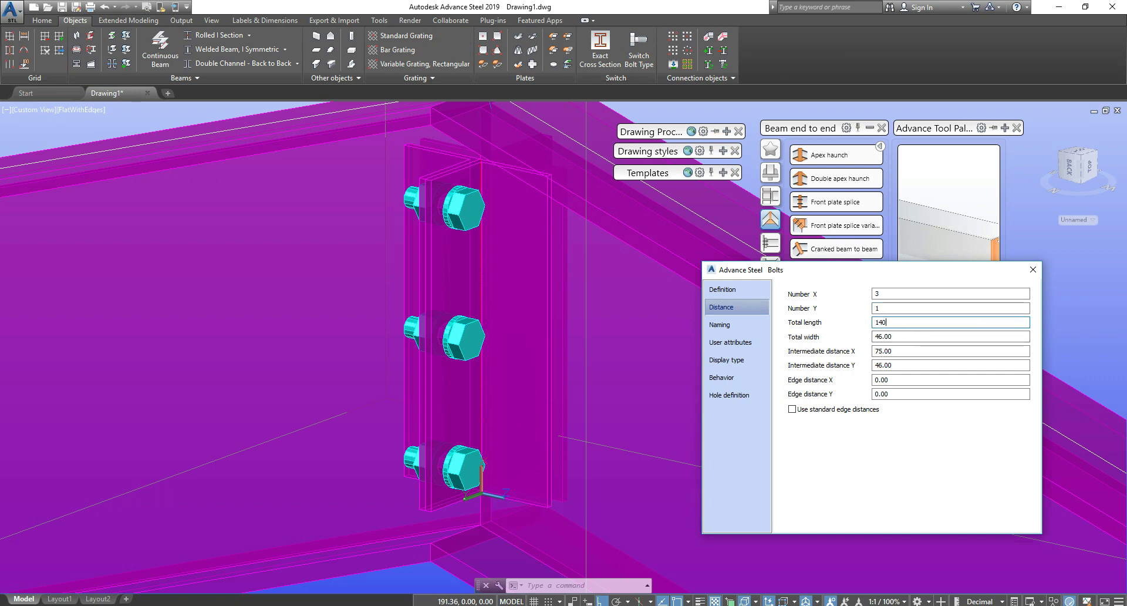
left_click(902, 335)
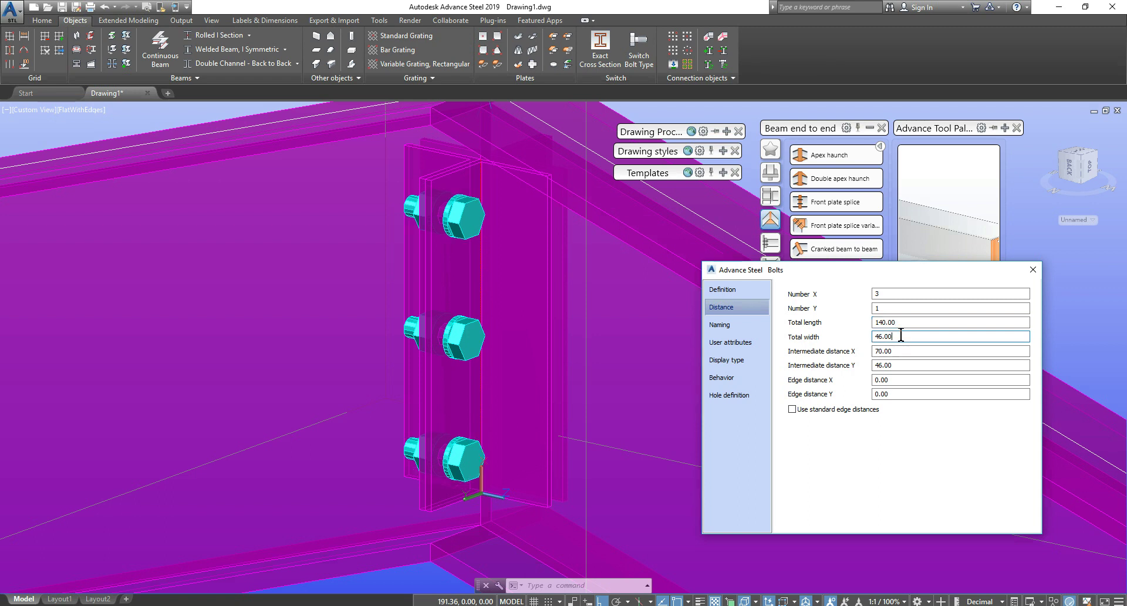
left_click(1033, 269)
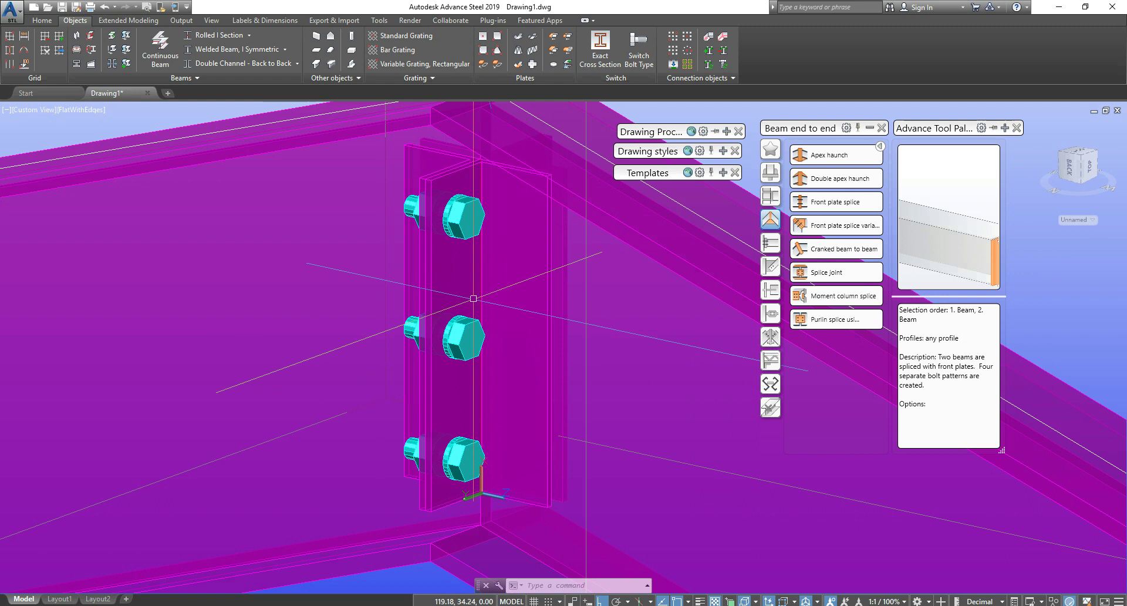
Step: Try to move the front bolted angle away from the rafter web to expose its bolt holes
scroll(458, 281, "down", 2)
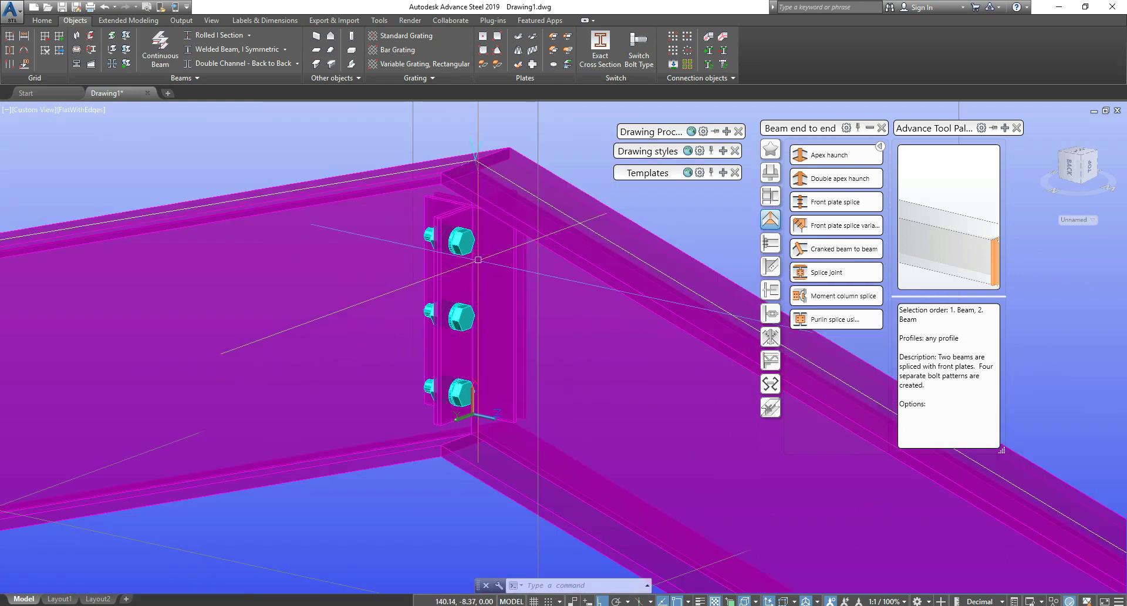
scroll(458, 282, "down", 3)
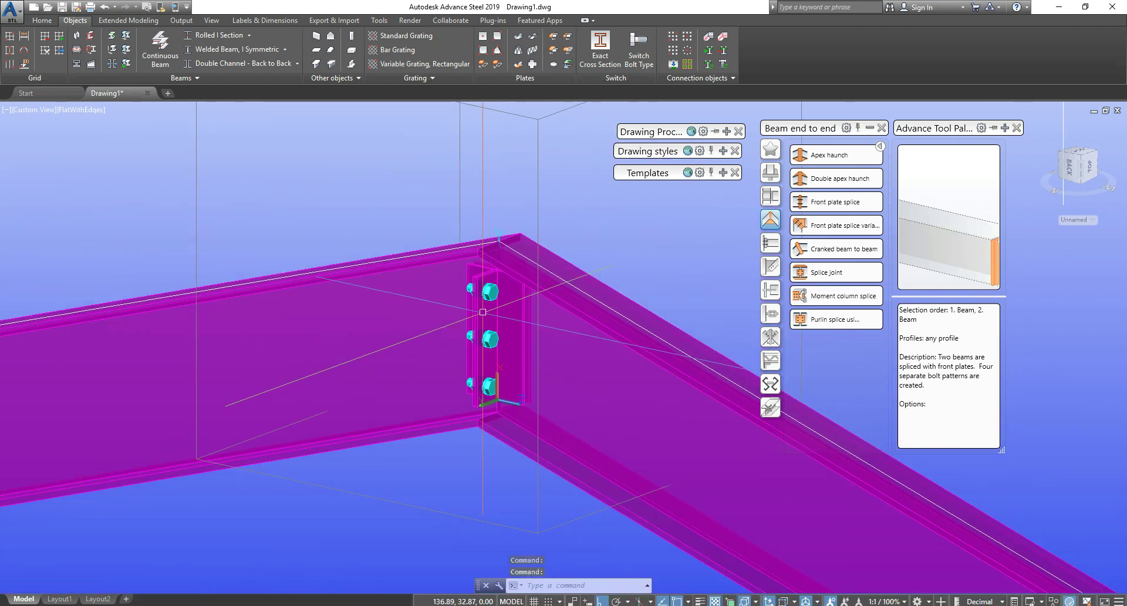
left_click(498, 320)
type("m")
key("Return")
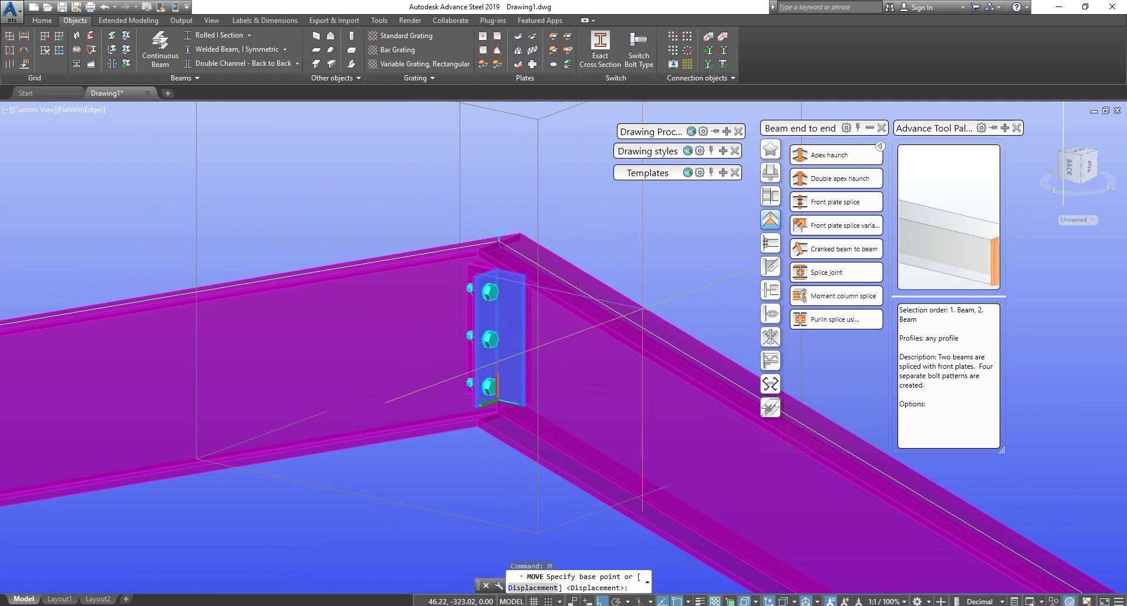
left_click(657, 262)
middle_click_drag(672, 221, 673, 334)
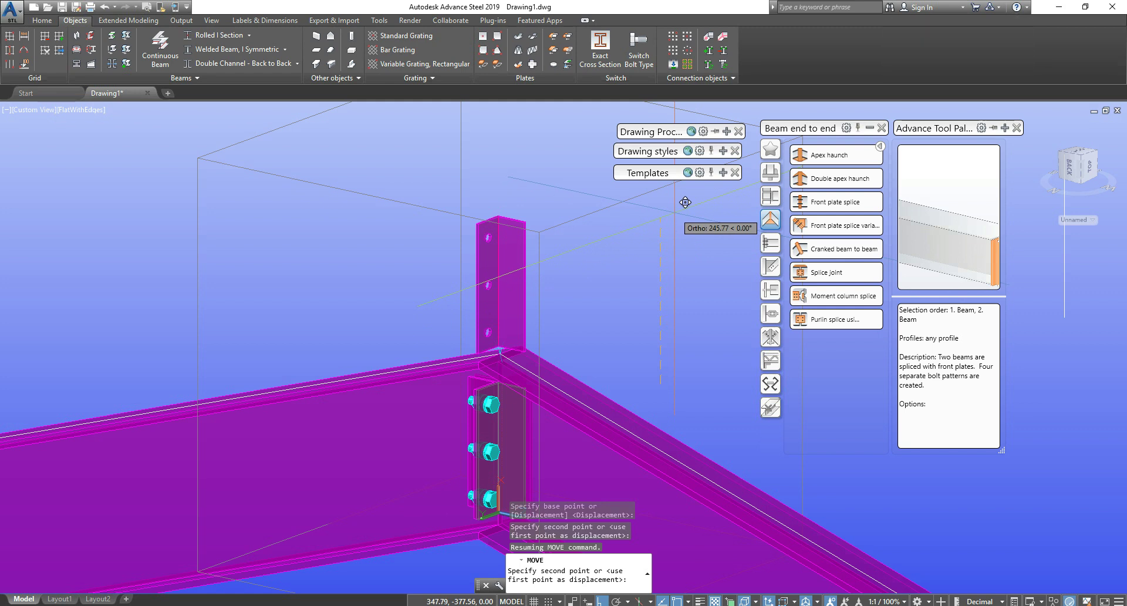
key("Escape")
scroll(452, 435, "up", 3)
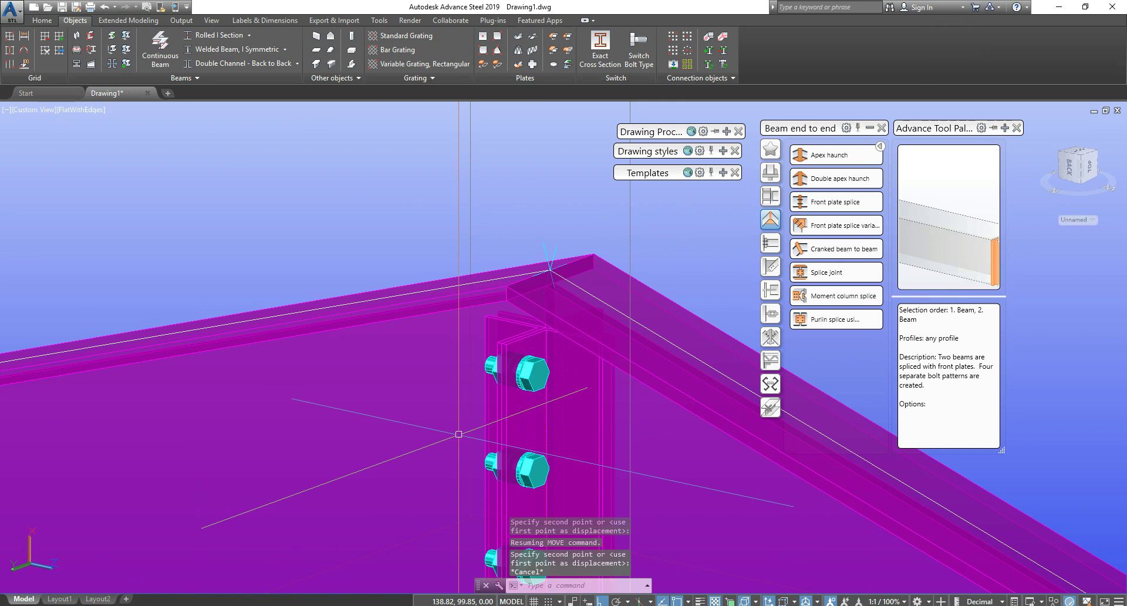
scroll(496, 400, "down", 3)
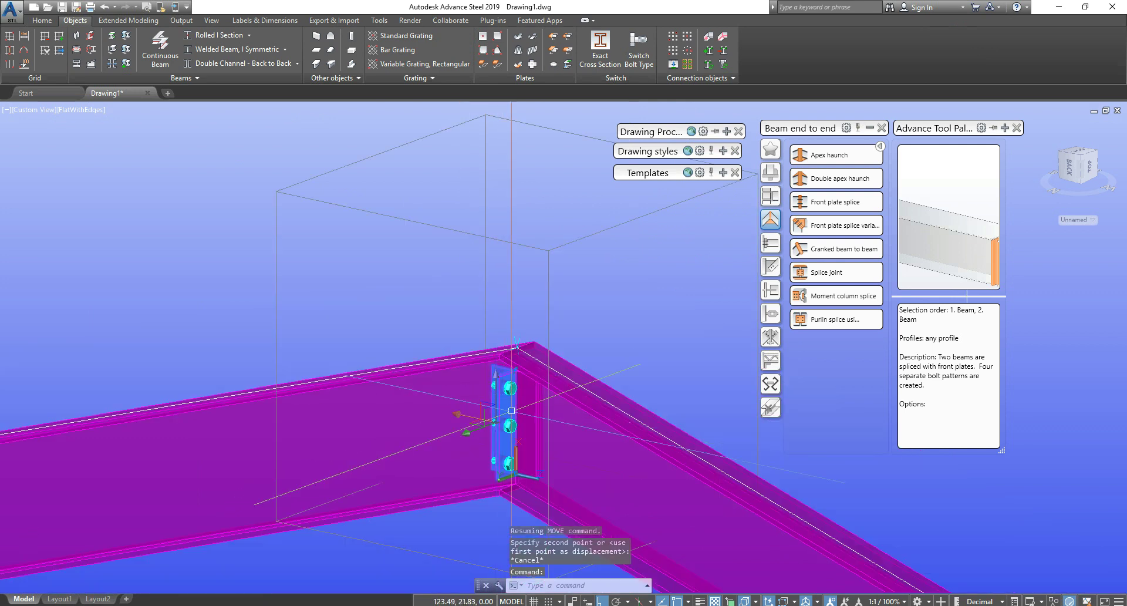
type("m")
key("Return")
left_click(655, 361)
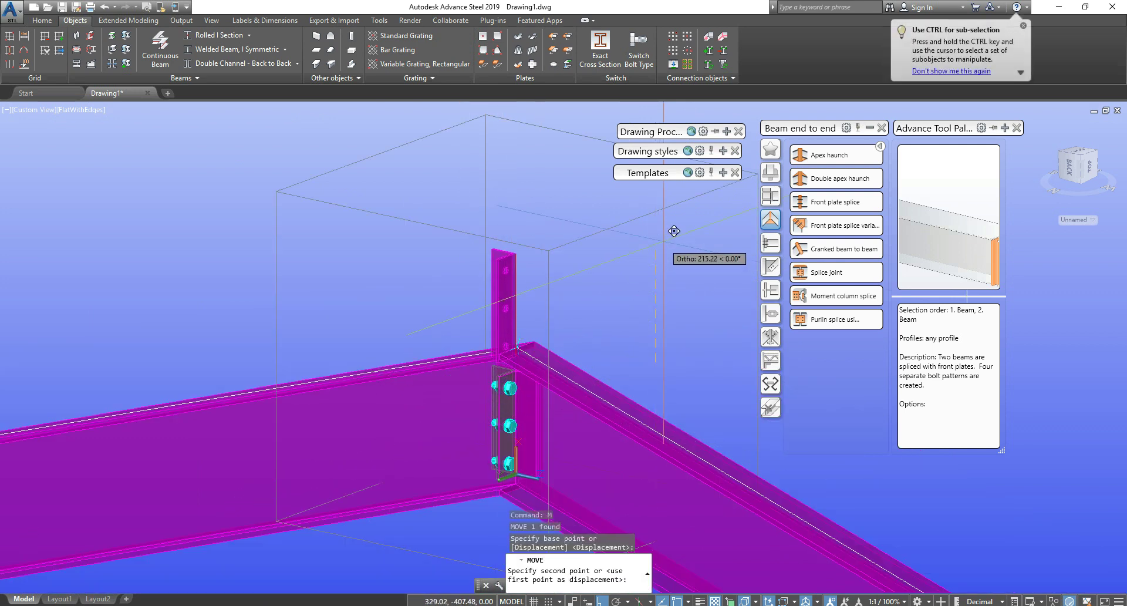
left_click(673, 227)
key("Escape")
Step: Delete the two unbolted angles on the far side of the rafter web, working from the RIGHT view
scroll(512, 438, "up", 2)
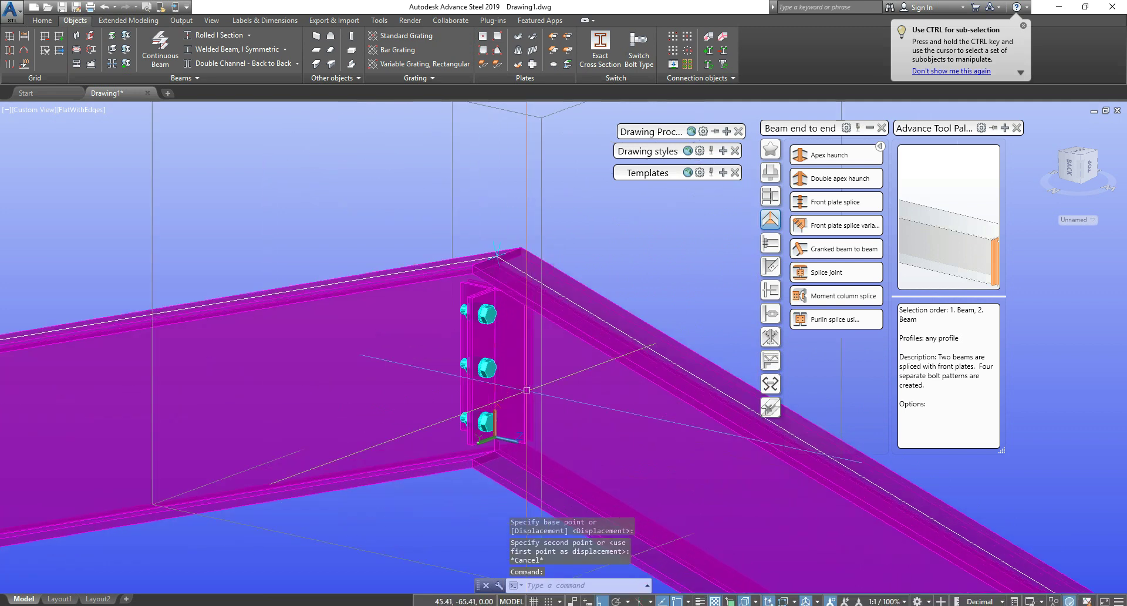
middle_click_drag(522, 448, 738, 274)
left_click(1078, 163)
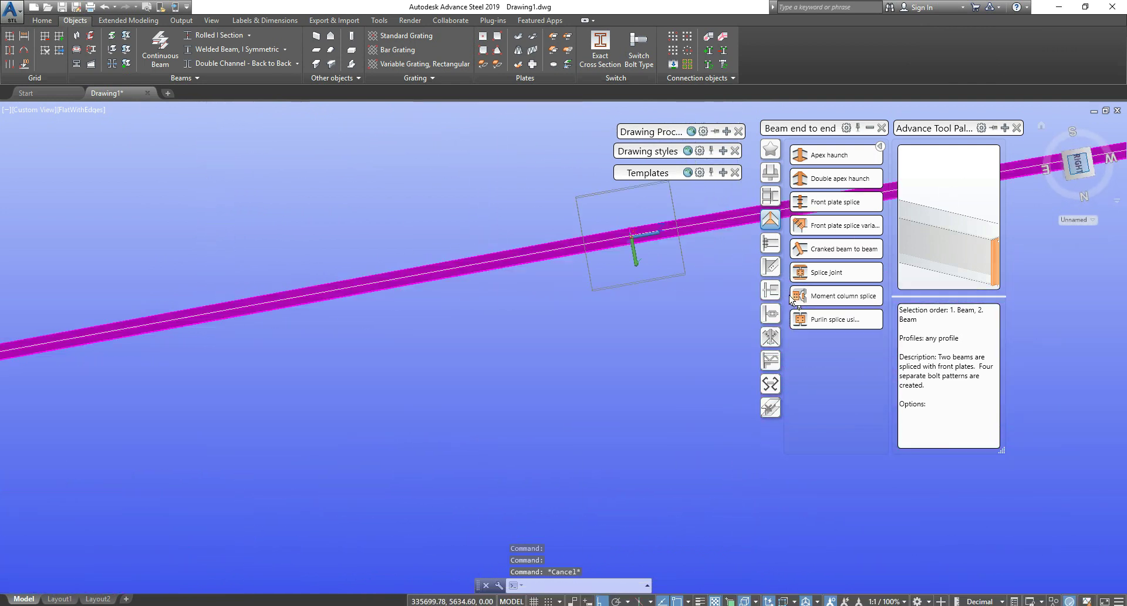
scroll(454, 257, "up", 5)
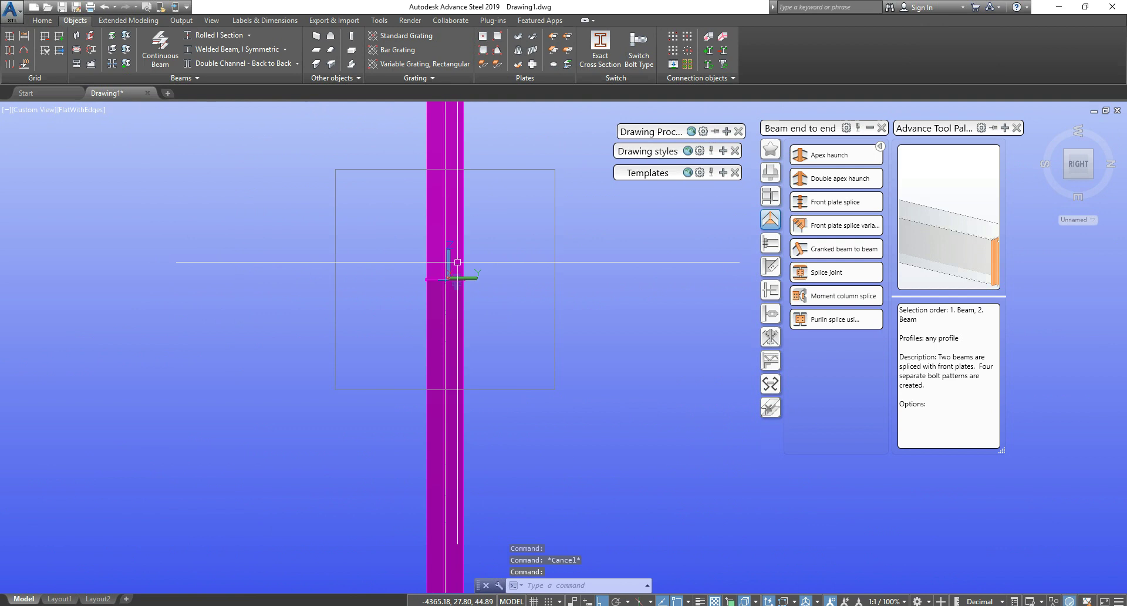
scroll(406, 342, "up", 3)
left_click(324, 333)
left_click(294, 317)
key("Delete")
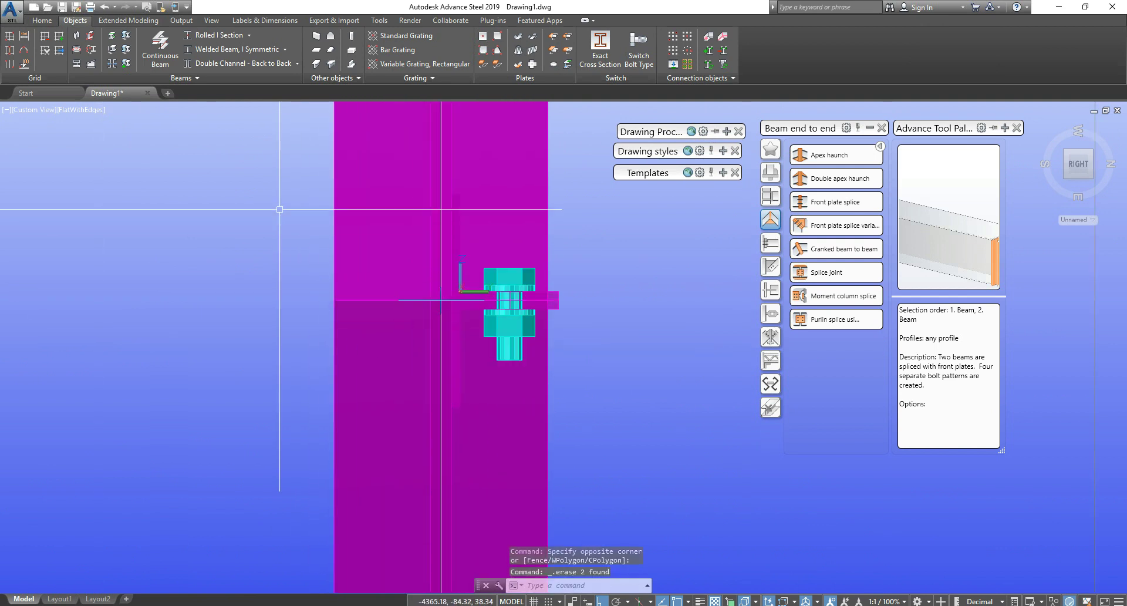
Step: Mirror the two bolted angles with their bolts across the rafter web's centreline, keeping the originals
left_click(248, 175)
left_click(585, 415)
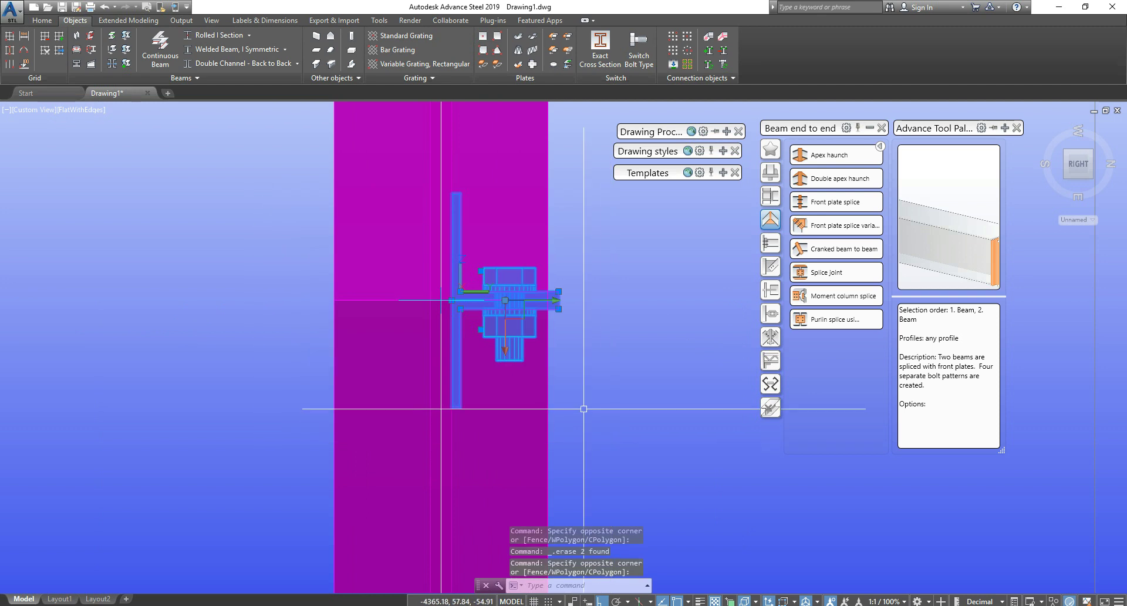
type("mi")
key("Return")
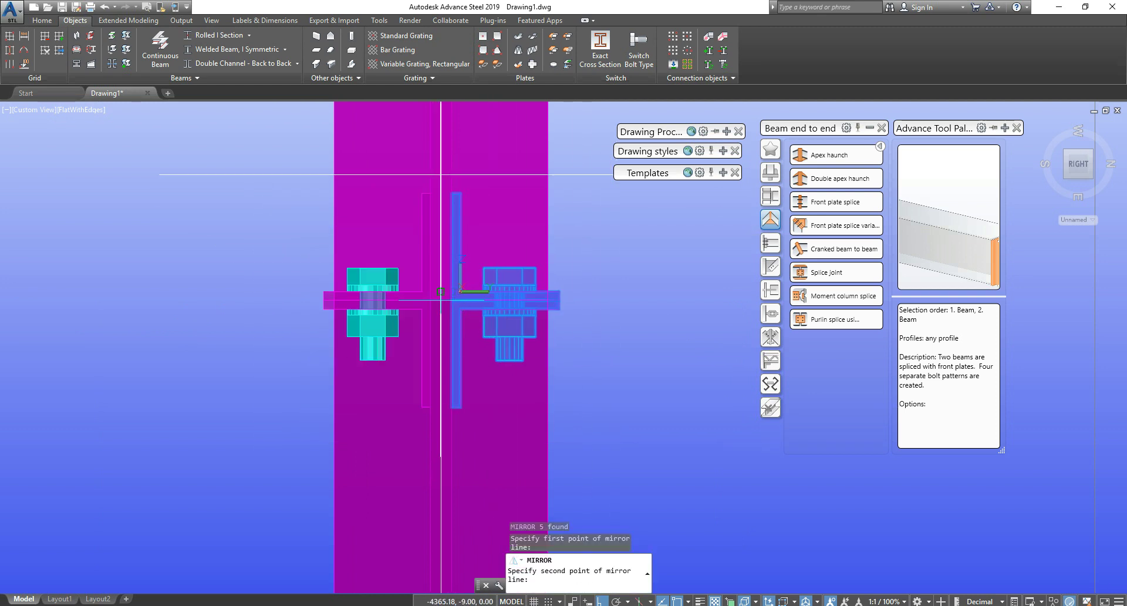
key("F3")
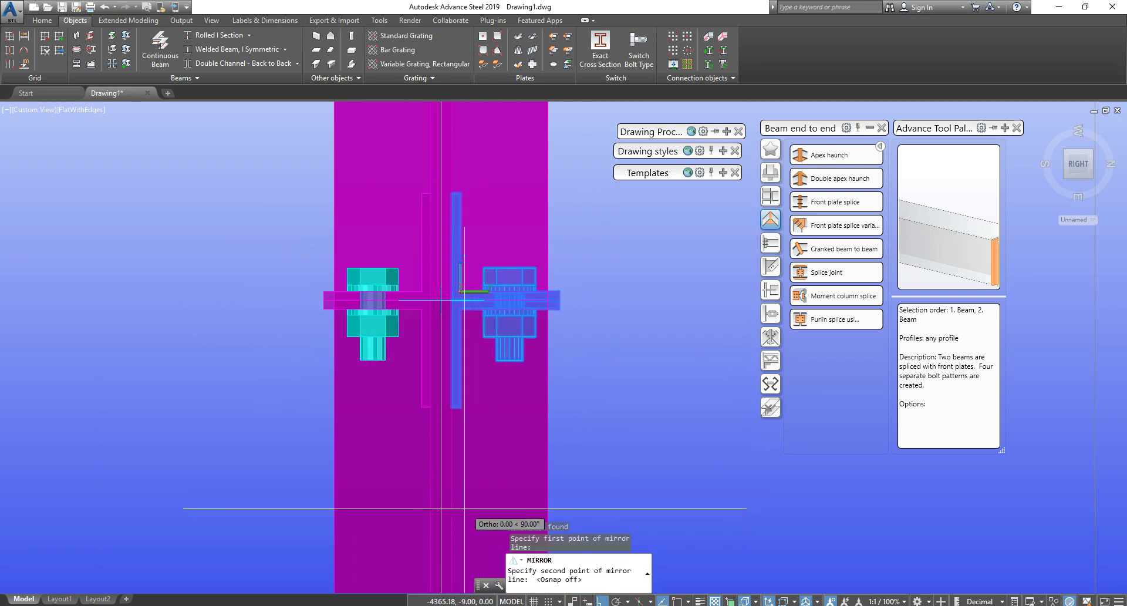
left_click(450, 507)
key("Escape")
key("Escape")
Step: Examine the mirrored angles and bolts from both sides of the ridge joint
middle_click_drag(449, 437, 351, 357, "shift")
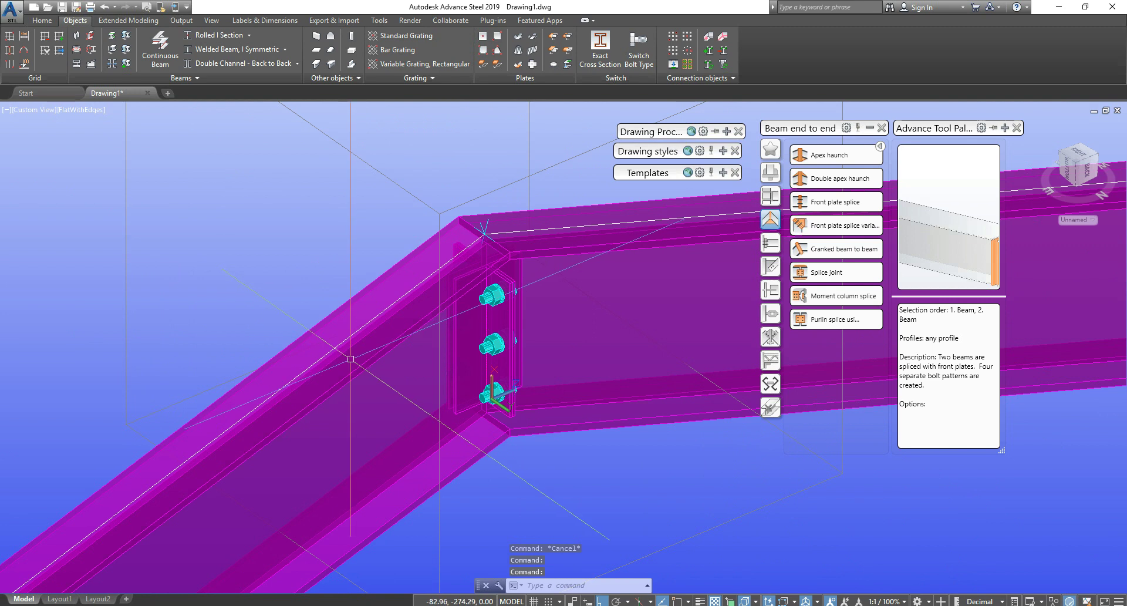
middle_click_drag(528, 349, 551, 334, "shift")
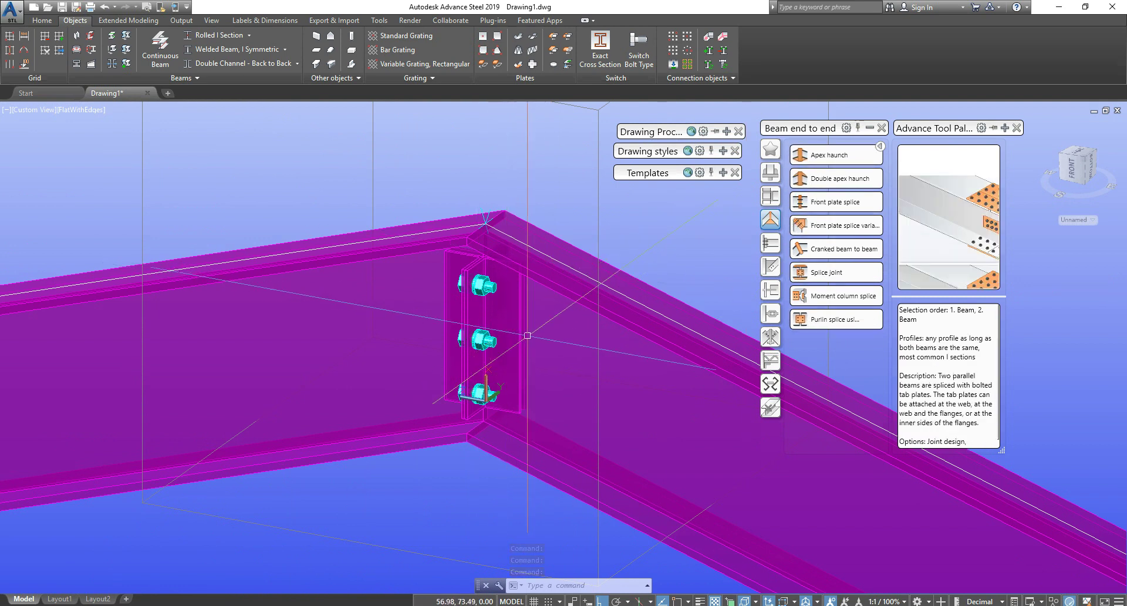
middle_click_drag(528, 310, 532, 343, "shift")
scroll(537, 352, "up", 3)
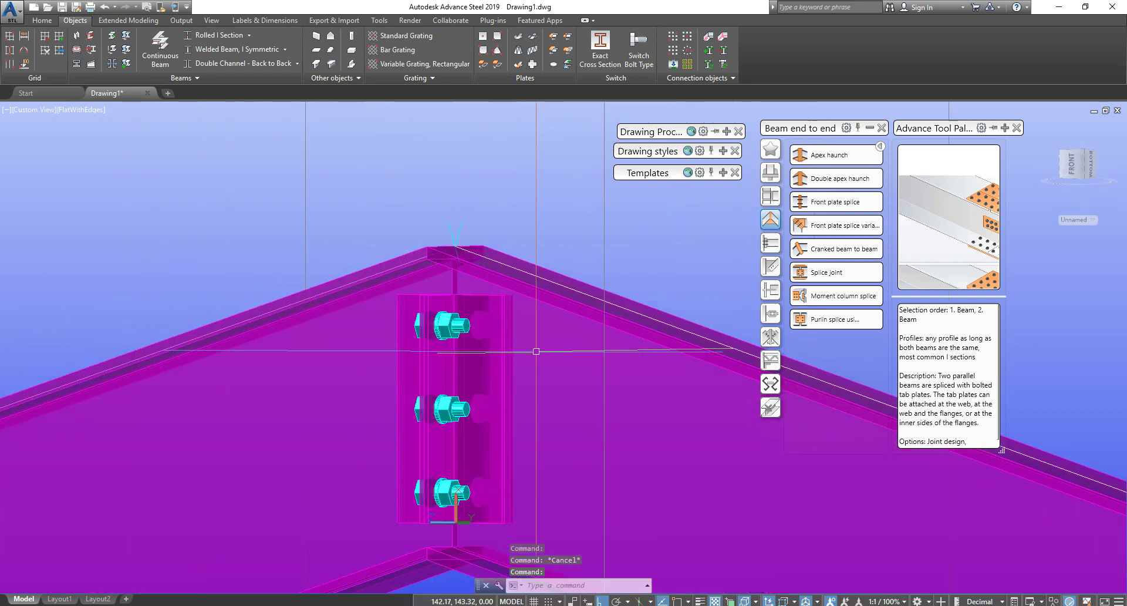
middle_click_drag(552, 305, 558, 329, "shift")
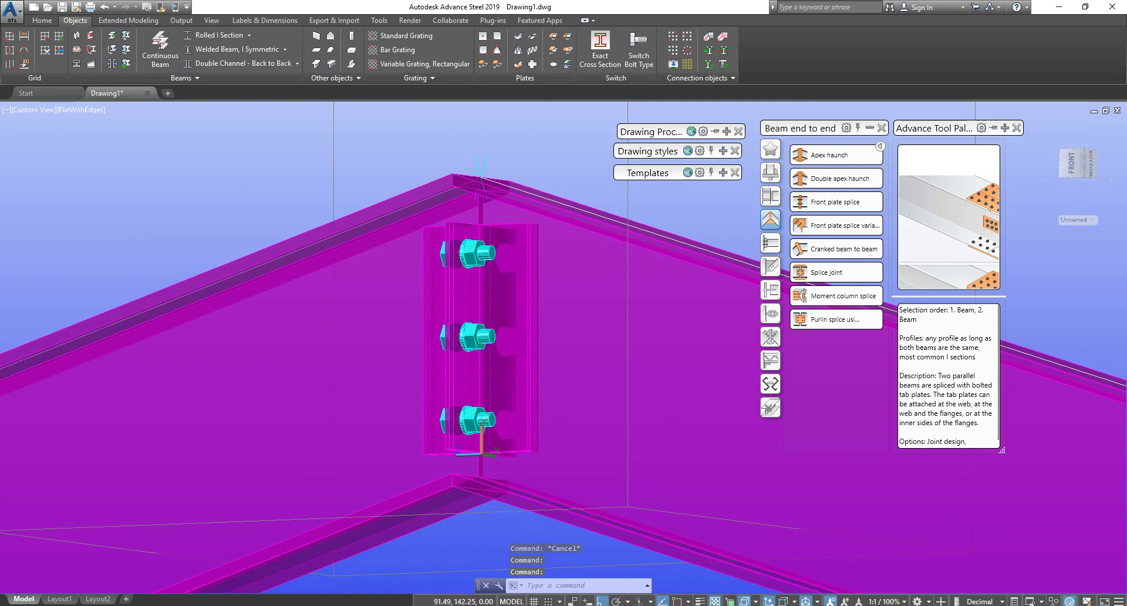
key("Escape")
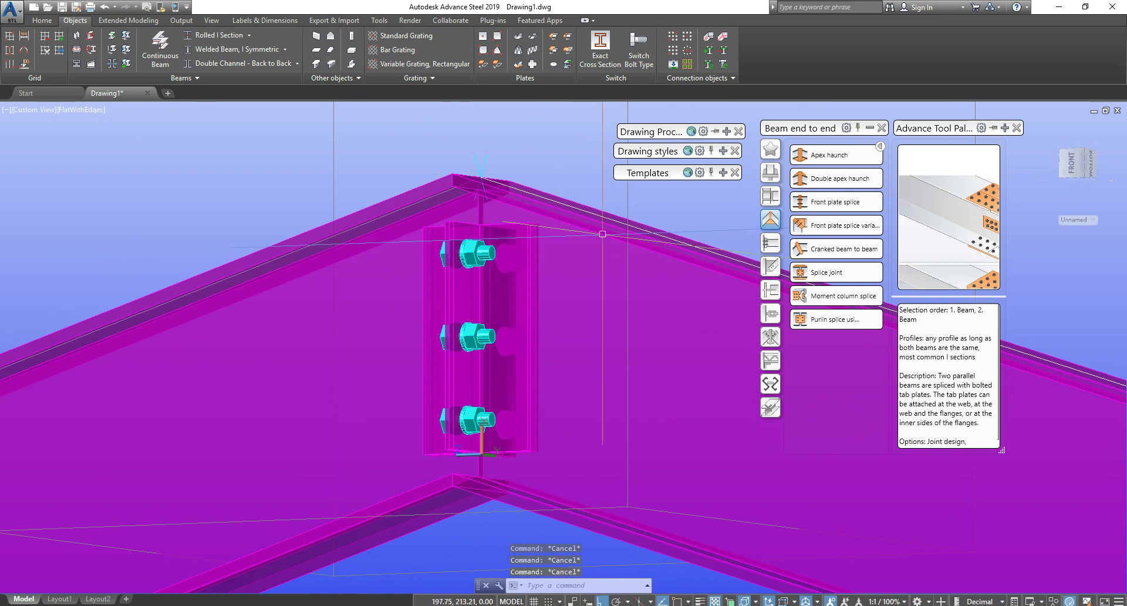
left_click(724, 38)
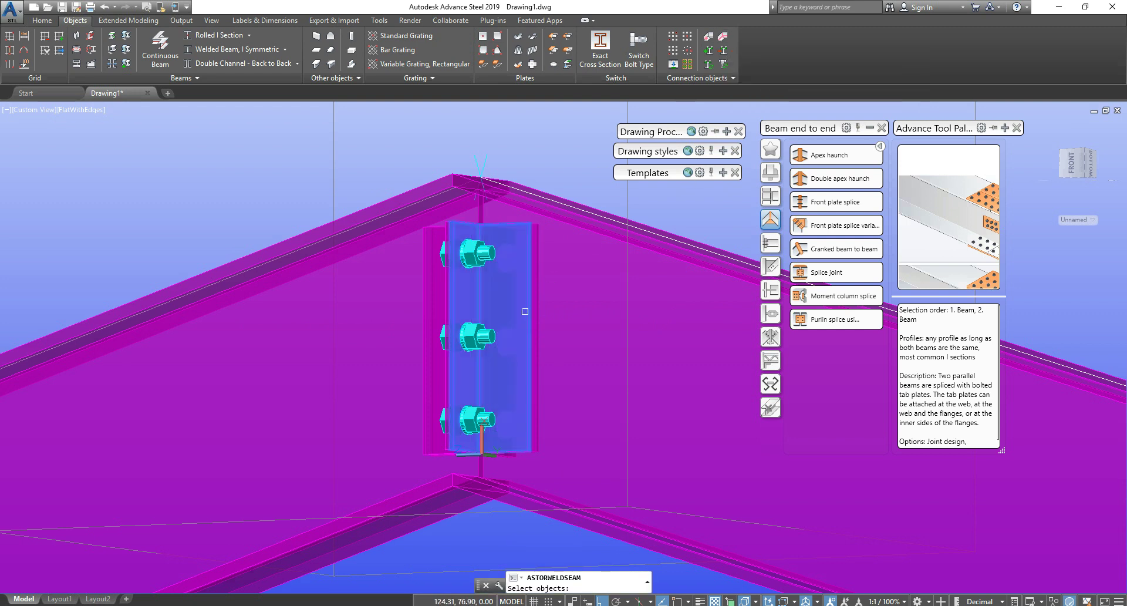
key("Return")
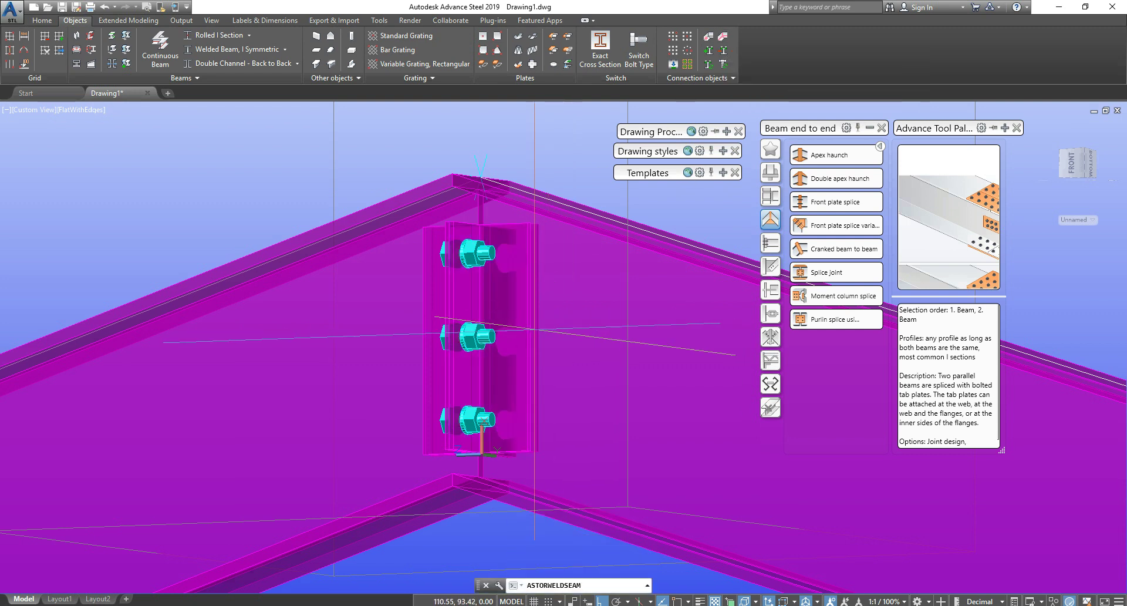
key("Escape")
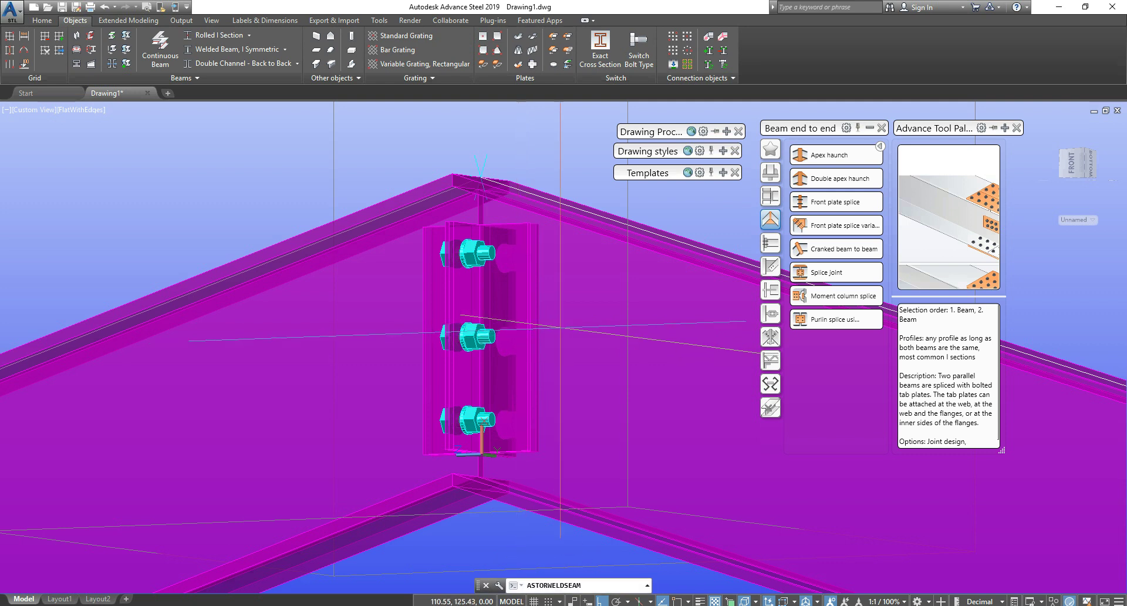
key("Escape")
Step: Weld the front angle to its adjoining rafter web along the angle leg's outer vertical edge, accepting a 4.00 fillet weld
left_click(723, 37)
left_click(511, 282)
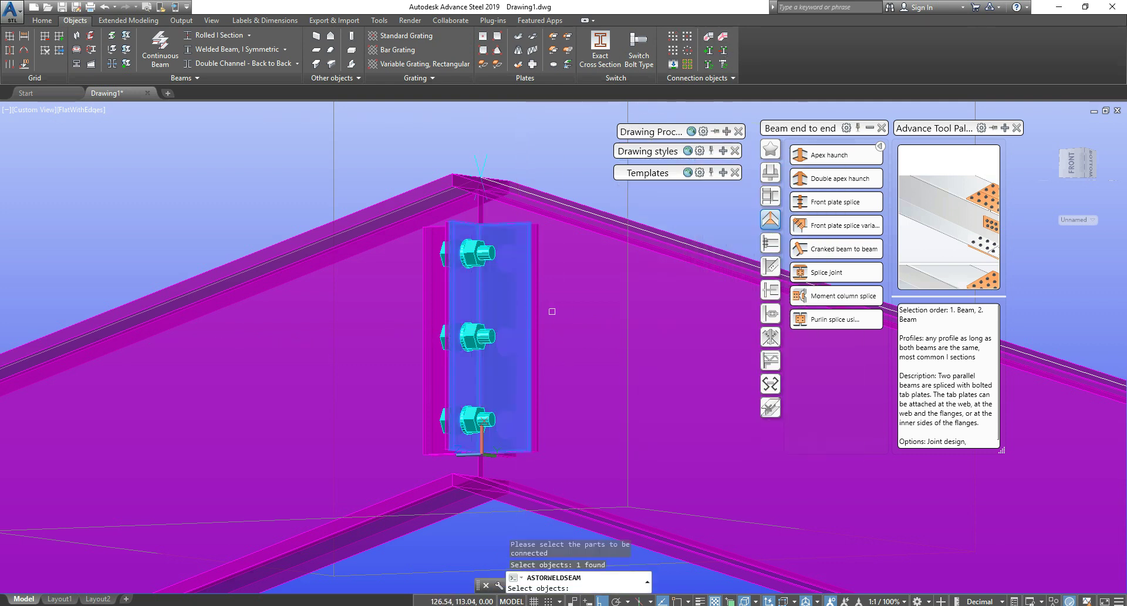
left_click(584, 314)
key("Return")
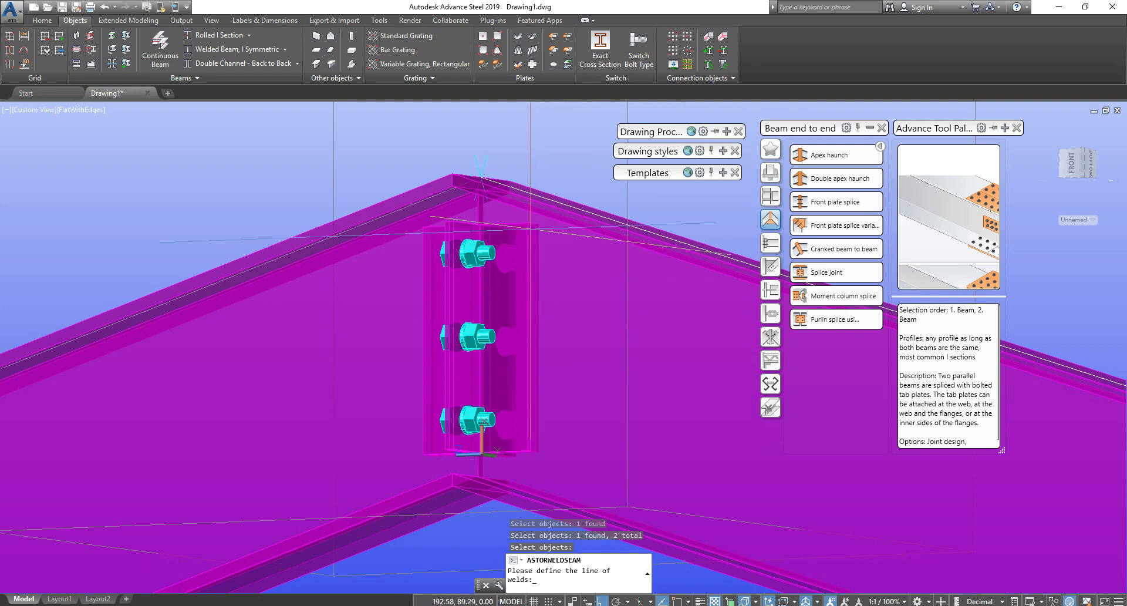
scroll(537, 224, "up", 5)
key("F3")
scroll(540, 251, "down", 3)
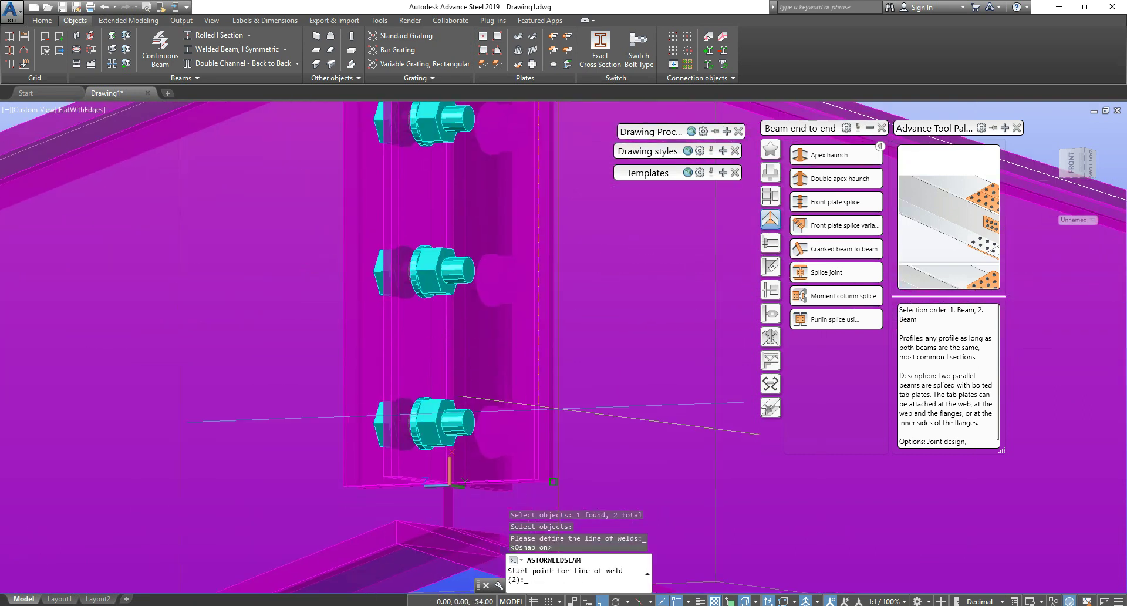
scroll(534, 434, "up", 1)
scroll(534, 434, "down", 1)
left_click(567, 427)
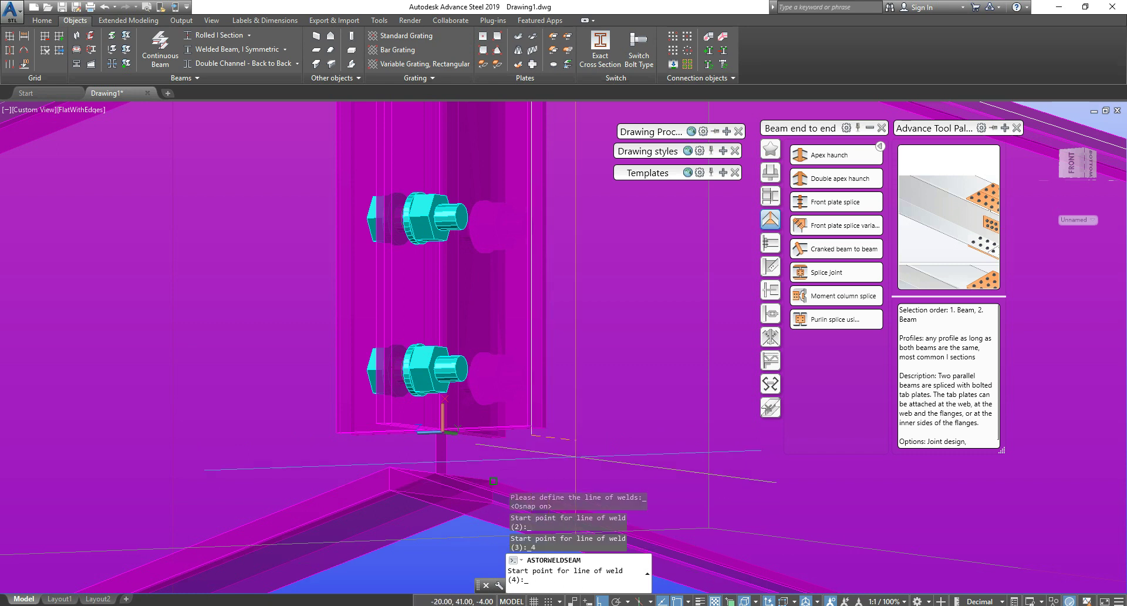
scroll(444, 431, "down", 2)
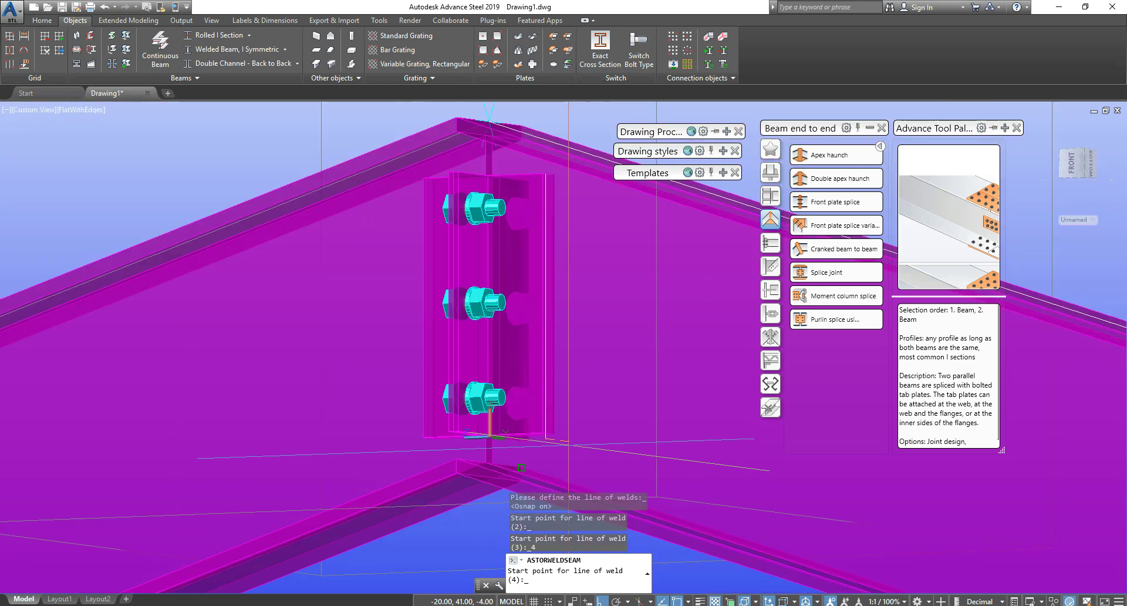
key("Return")
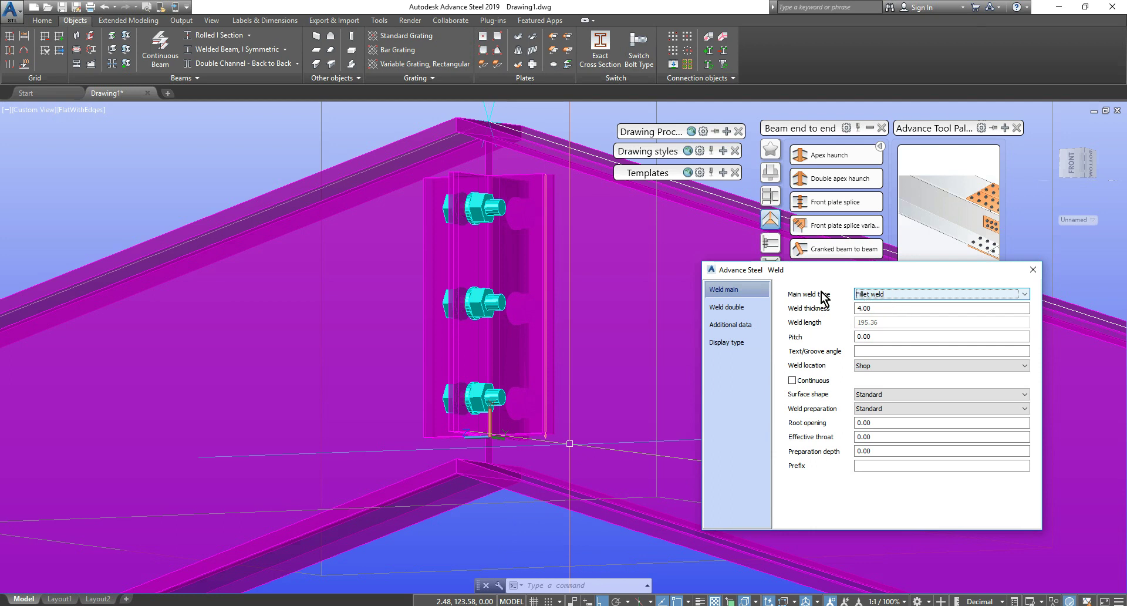
left_click(1033, 269)
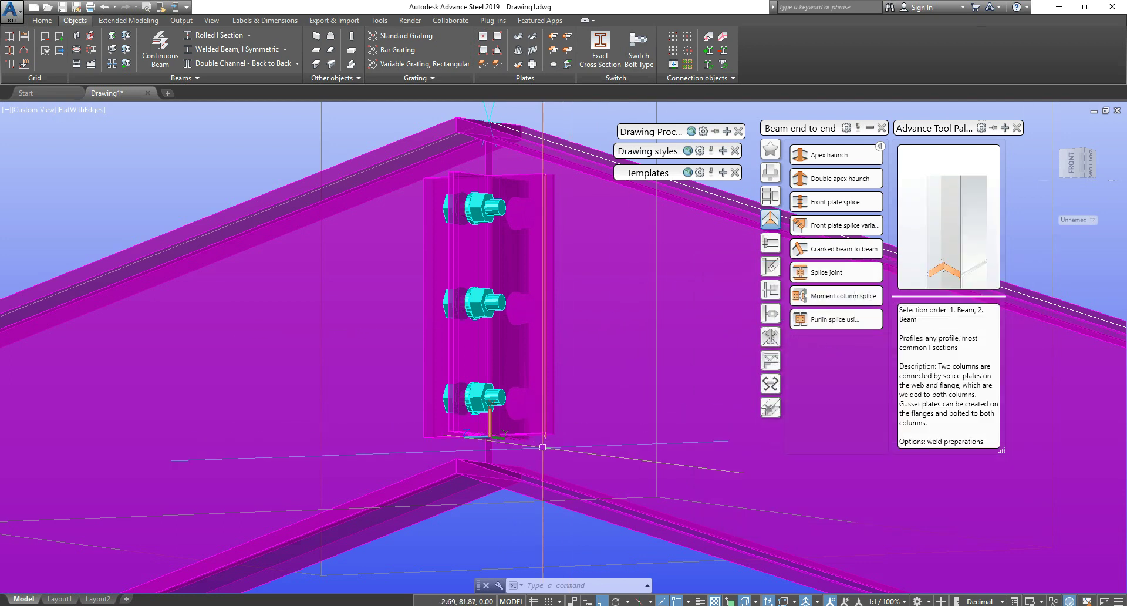
Step: Examine the new weld seam along the angle's edge at its lower and upper ends
scroll(545, 441, "up", 5)
key("Escape")
scroll(564, 404, "down", 5)
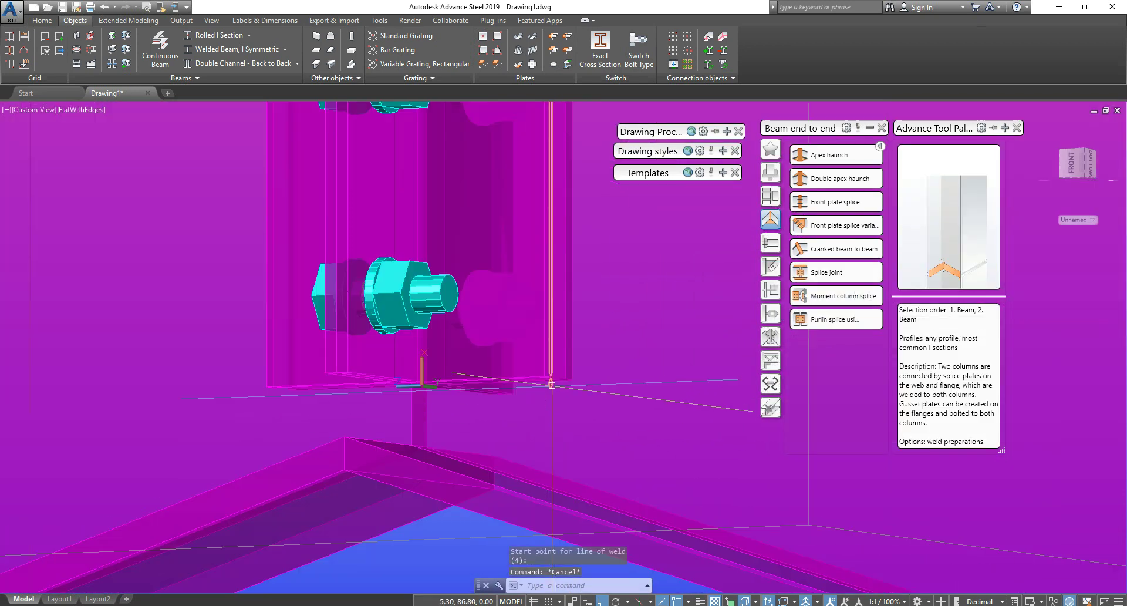
scroll(559, 390, "up", 2)
scroll(559, 257, "down", 3)
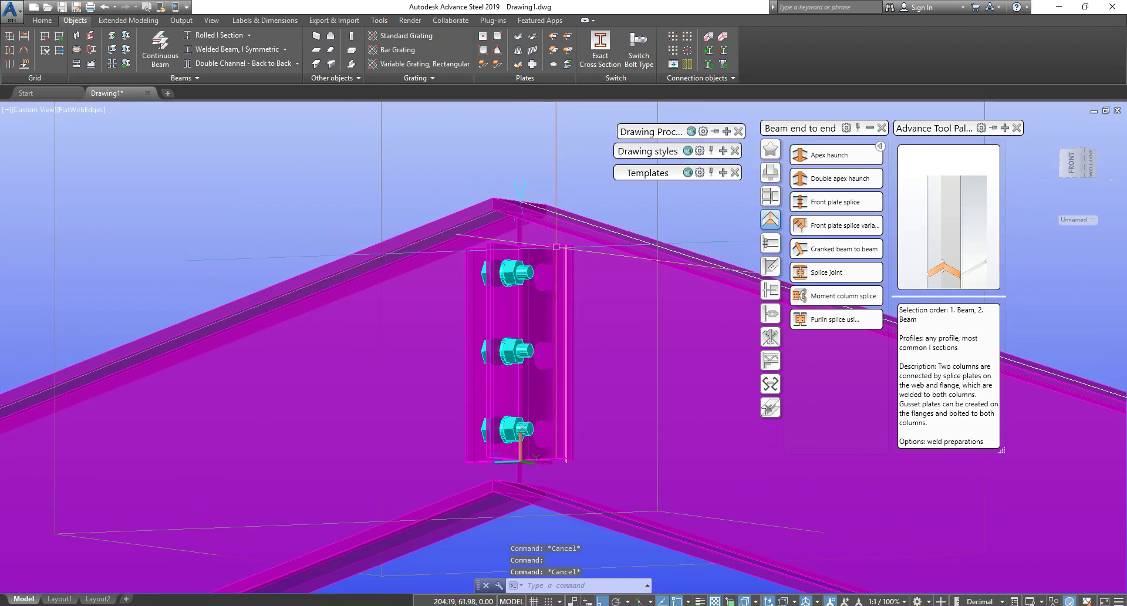
scroll(571, 259, "up", 3)
middle_click_drag(572, 259, 605, 254, "shift")
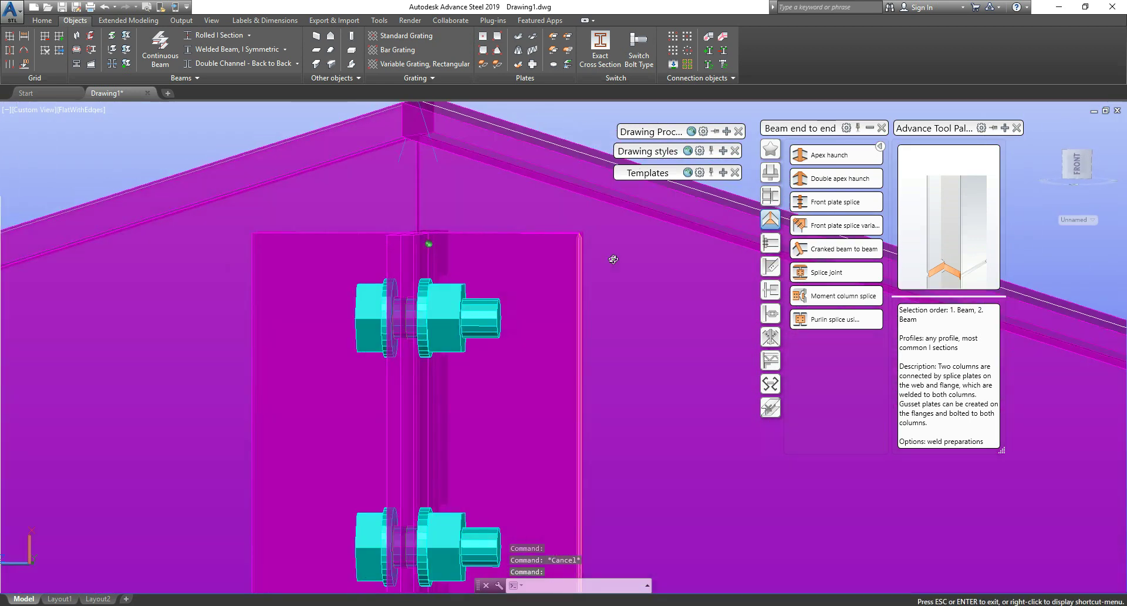
scroll(561, 265, "up", 3)
scroll(562, 266, "up", 5)
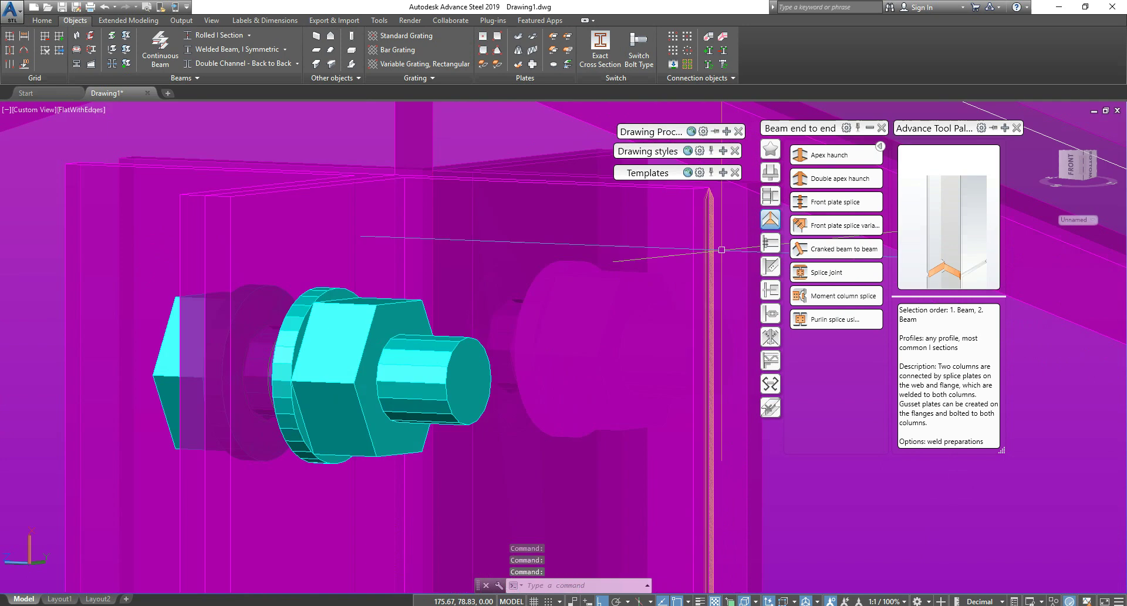
key("Escape")
scroll(562, 266, "down", 5)
Step: Weld the other angle on this side to the second rafter's web along its outer vertical edge, accepting a 4.00 fillet weld
middle_click_drag(561, 265, 538, 305, "shift")
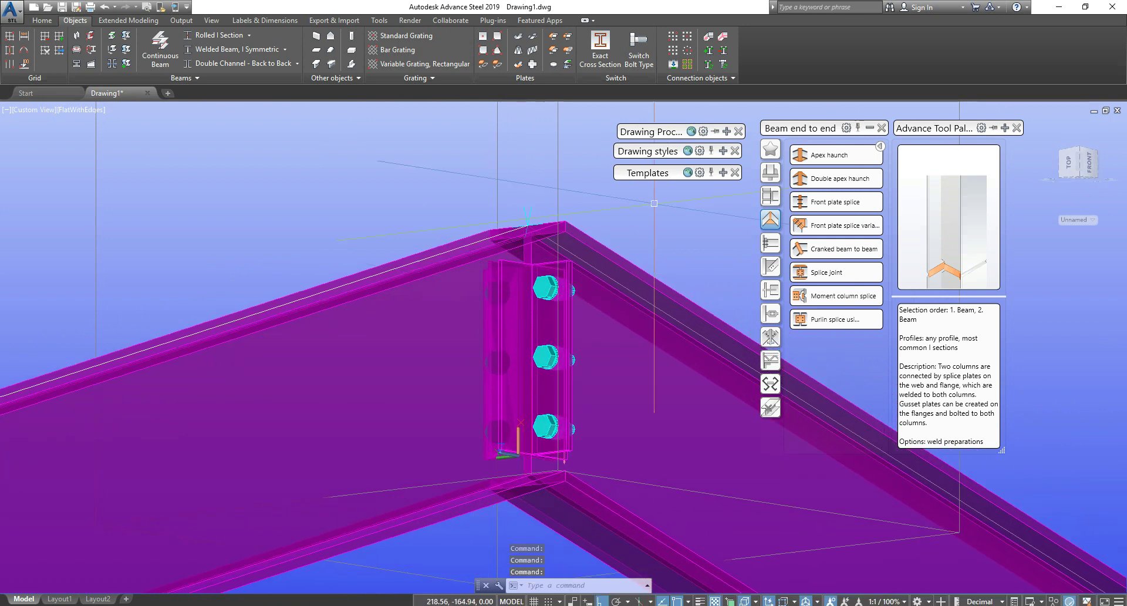
left_click(723, 46)
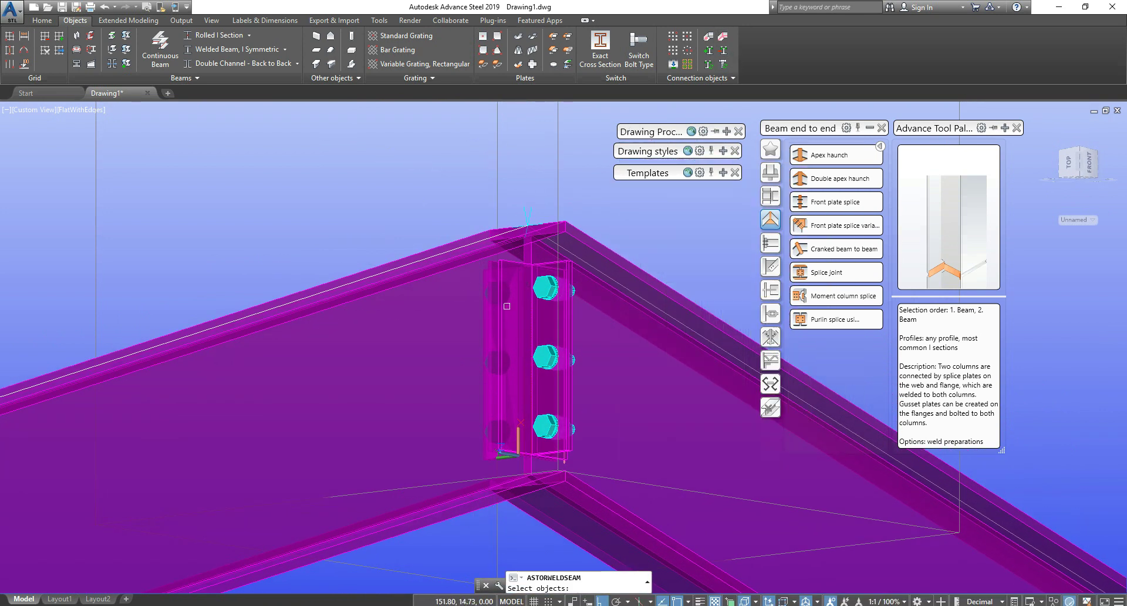
left_click(517, 299)
left_click(455, 324)
key("Return")
scroll(489, 269, "up", 3)
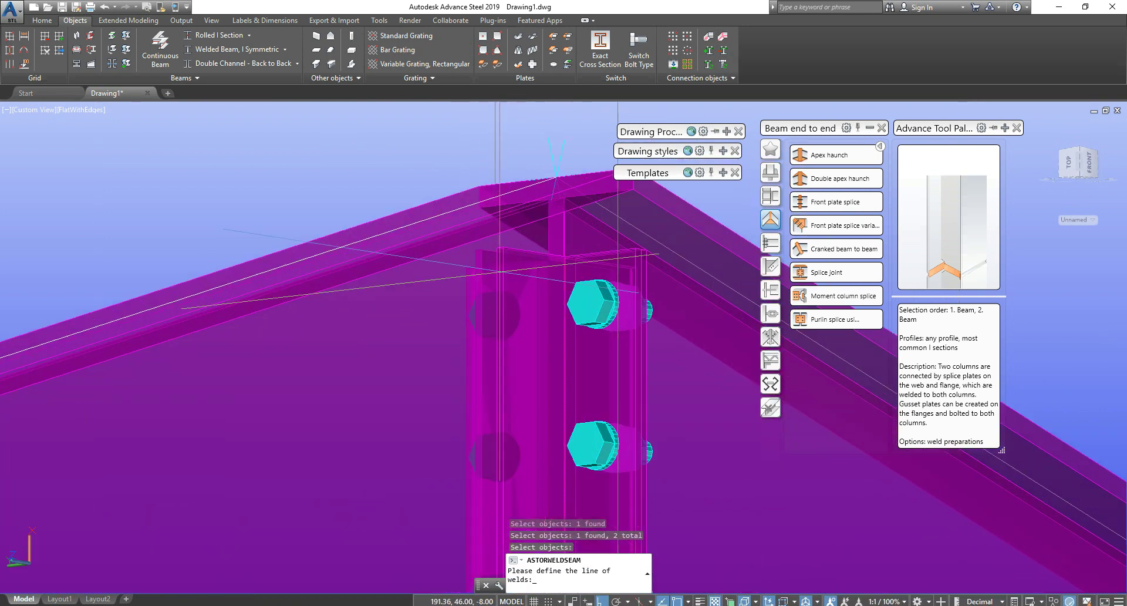
key("Return")
scroll(497, 247, "down", 2)
scroll(507, 408, "up", 4)
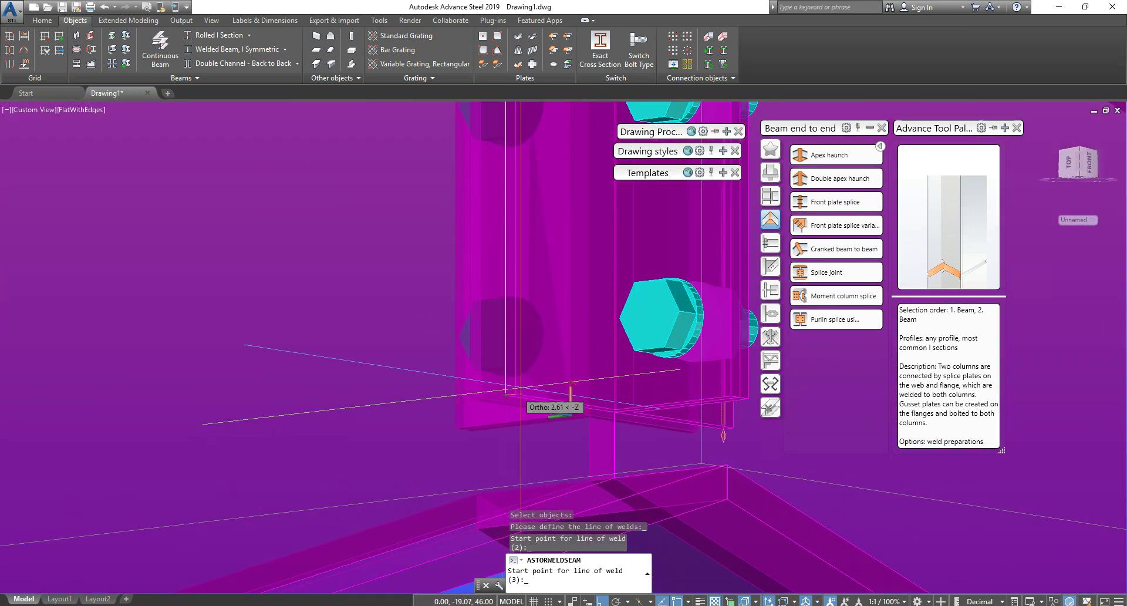
left_click(537, 403)
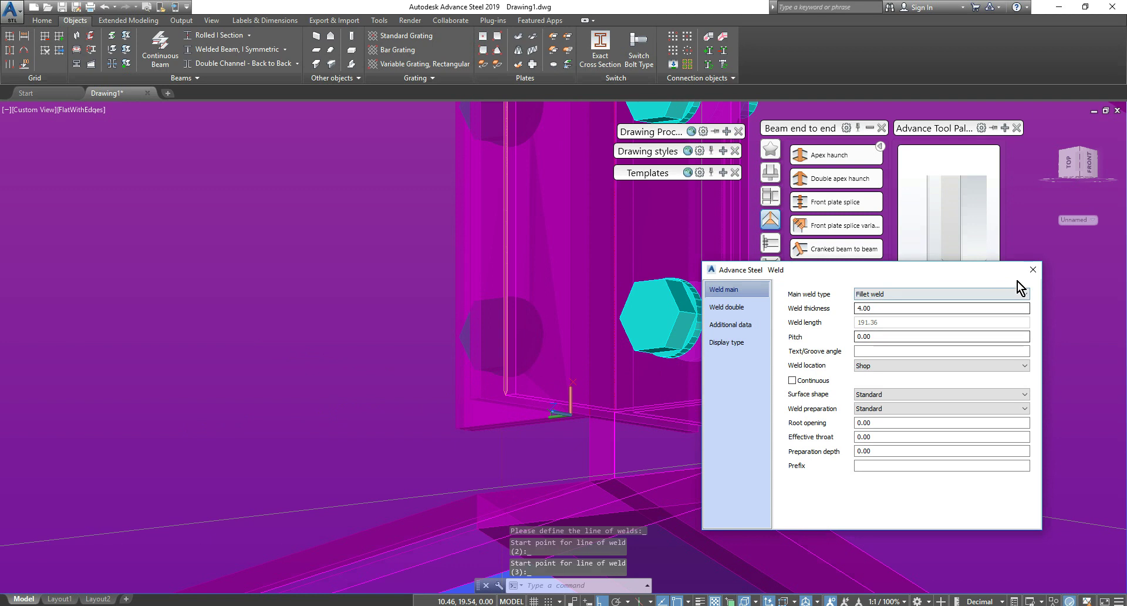
key("Escape")
key("Escape")
Step: On the opposite side of the ridge, weld the angle to its rafter web along the leg's outer vertical edge, accepting a 4.00 fillet weld
scroll(570, 311, "down", 3)
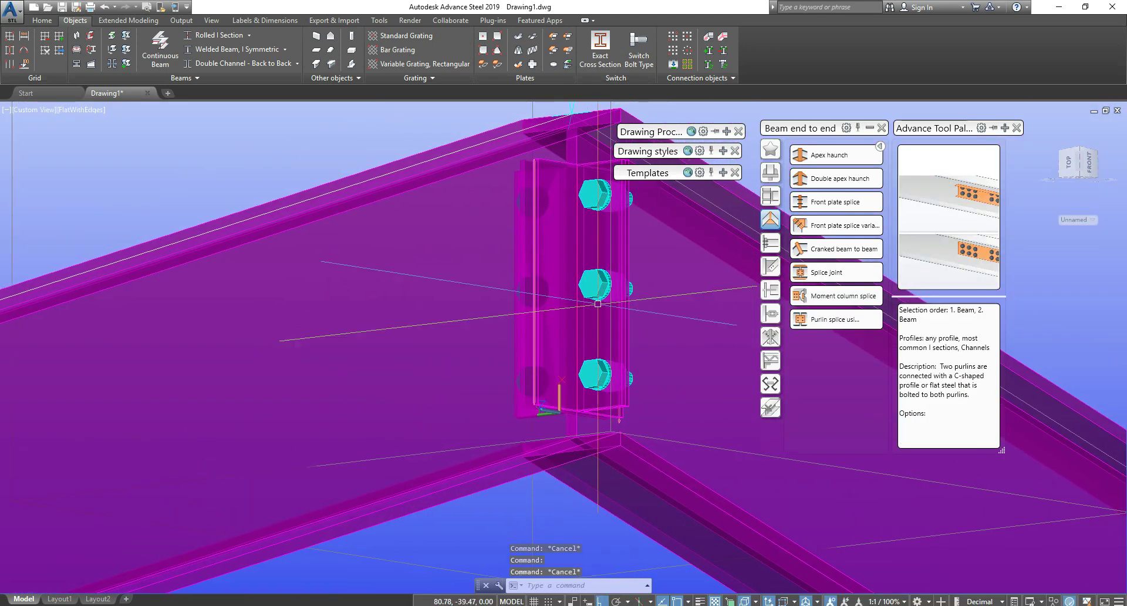
middle_click_drag(570, 312, 538, 330, "shift")
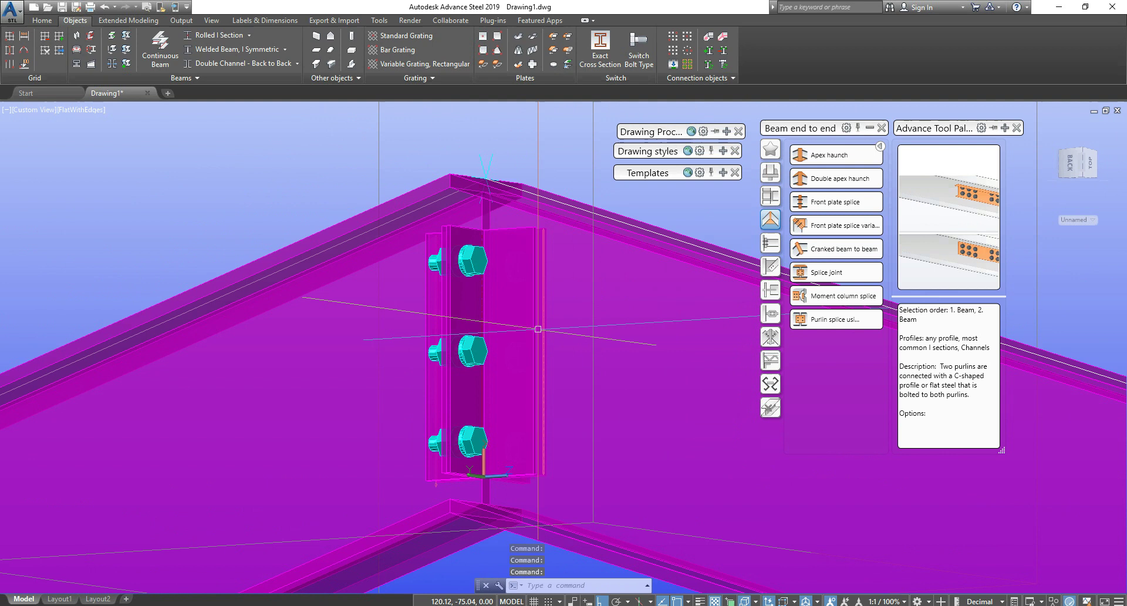
left_click(721, 39)
left_click(526, 289)
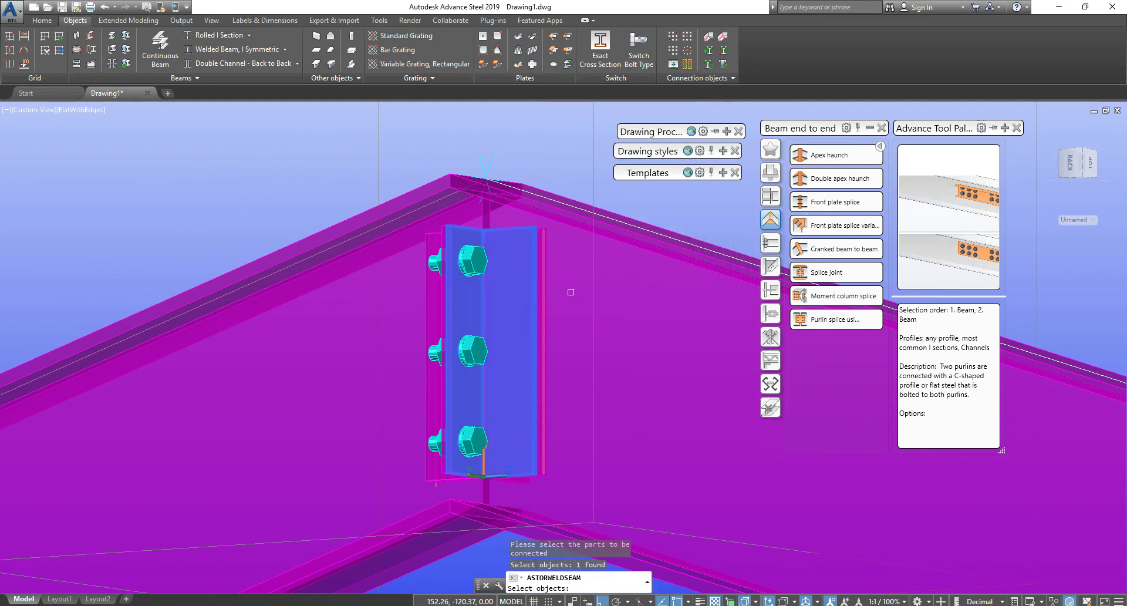
left_click(572, 290)
key("Return")
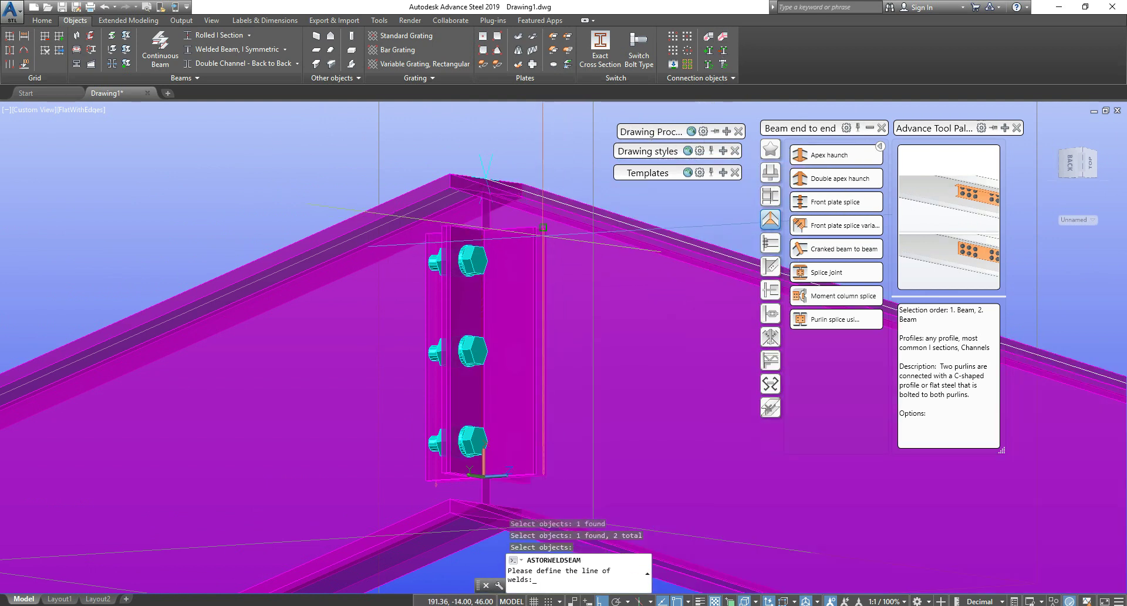
scroll(532, 464, "up", 5)
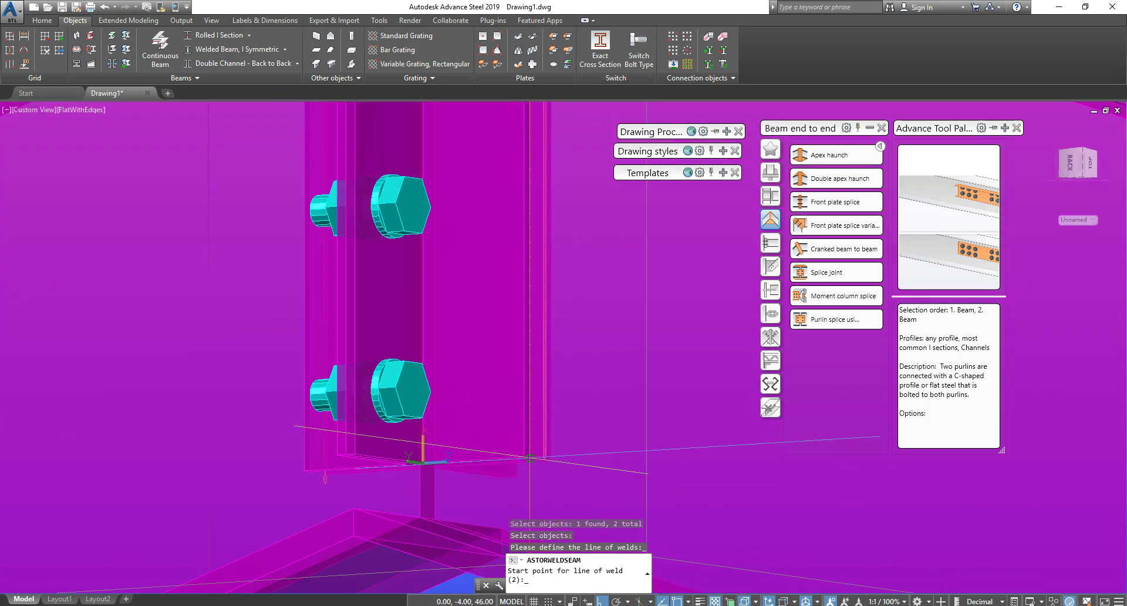
key("Return")
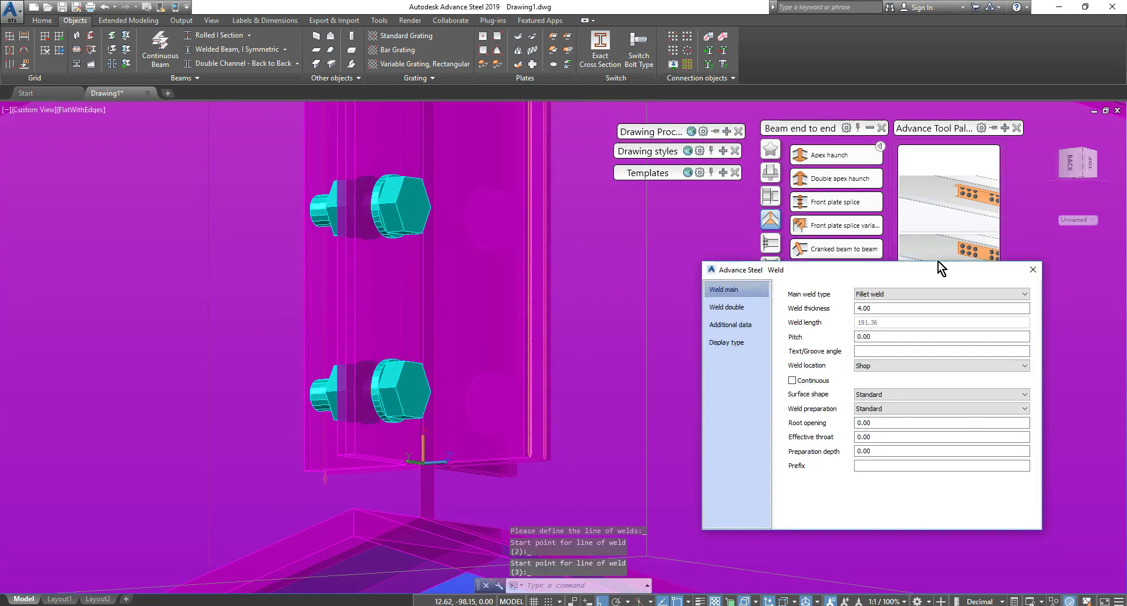
left_click(1032, 271)
Step: Weld the last ridge angle to the remaining rafter web along its outer vertical edge, accepting a 4.00 fillet weld
middle_click_drag(458, 352, 478, 323, "shift")
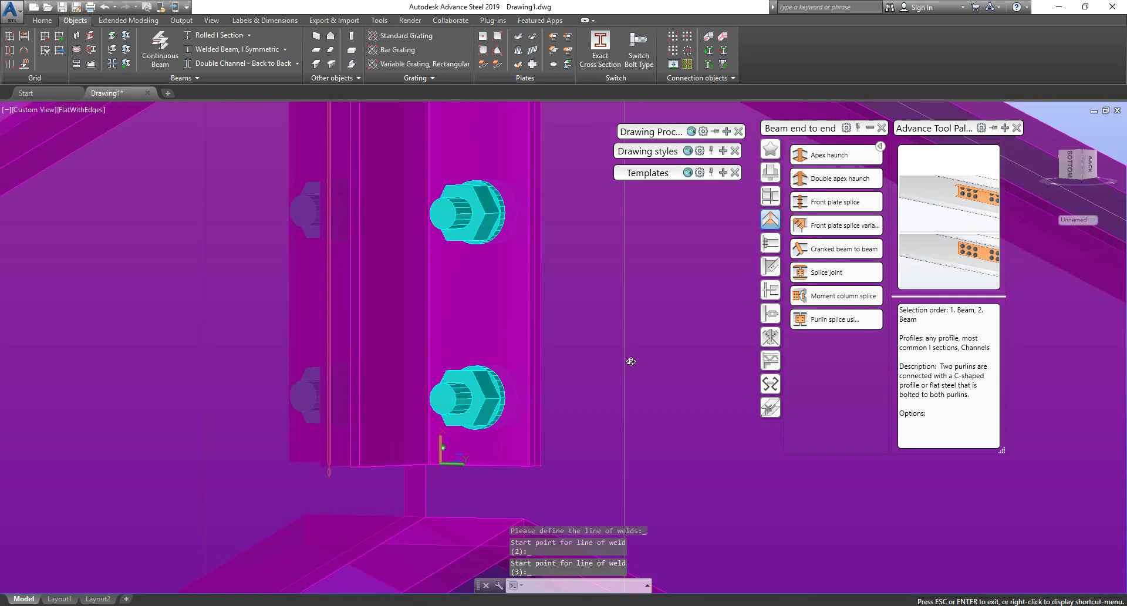
scroll(478, 323, "down", 5)
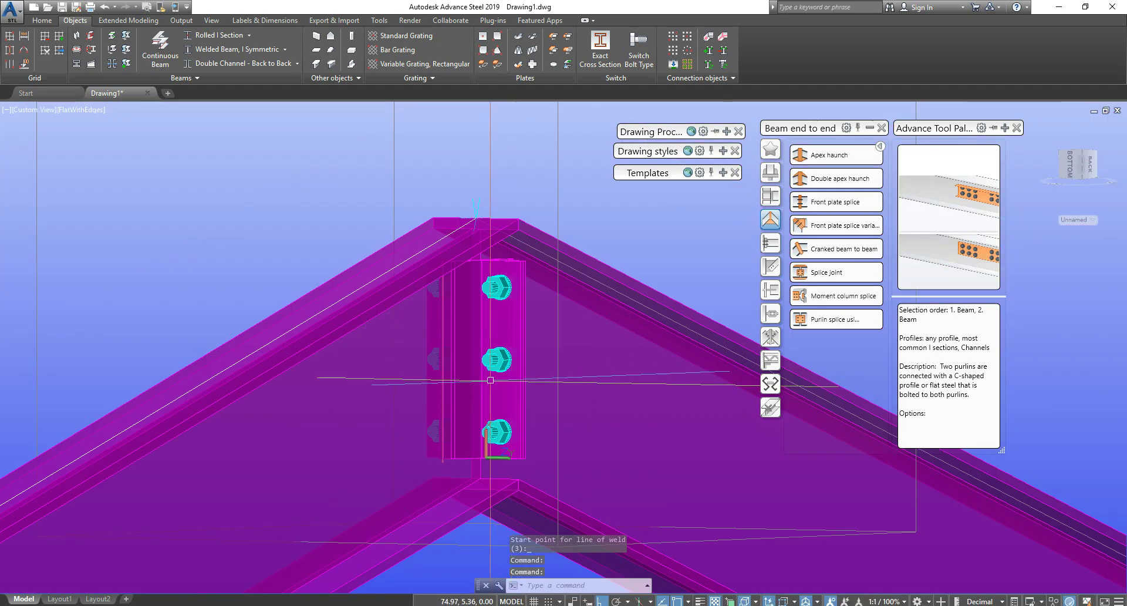
middle_click_drag(490, 388, 511, 376, "shift")
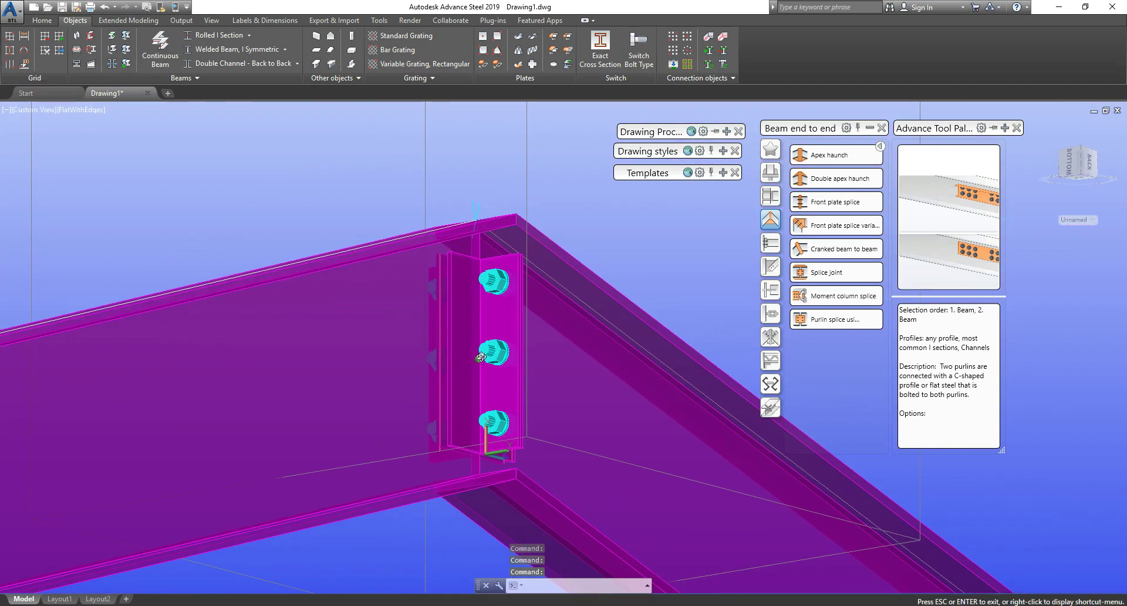
left_click(723, 36)
left_click(453, 297)
left_click(391, 325)
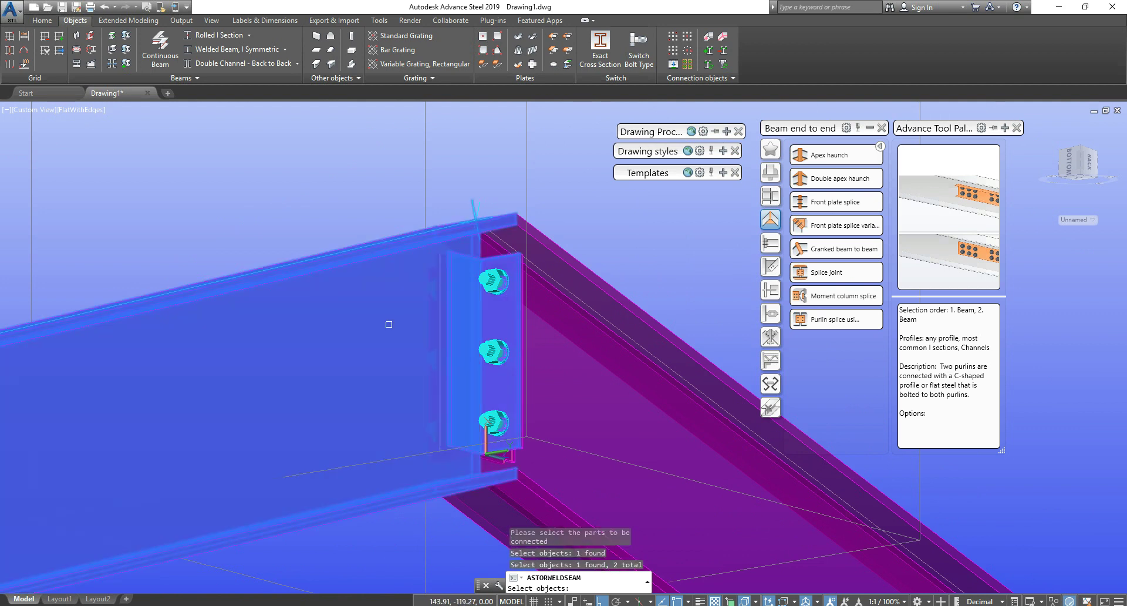
key("Return")
scroll(439, 254, "up", 5)
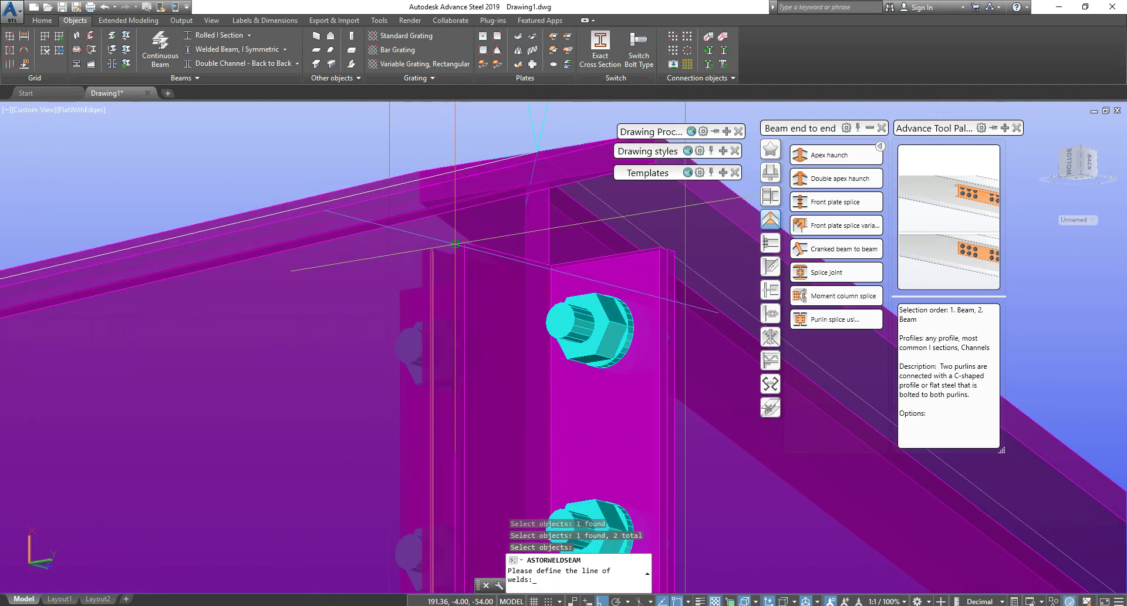
scroll(447, 282, "down", 4)
scroll(453, 450, "up", 4)
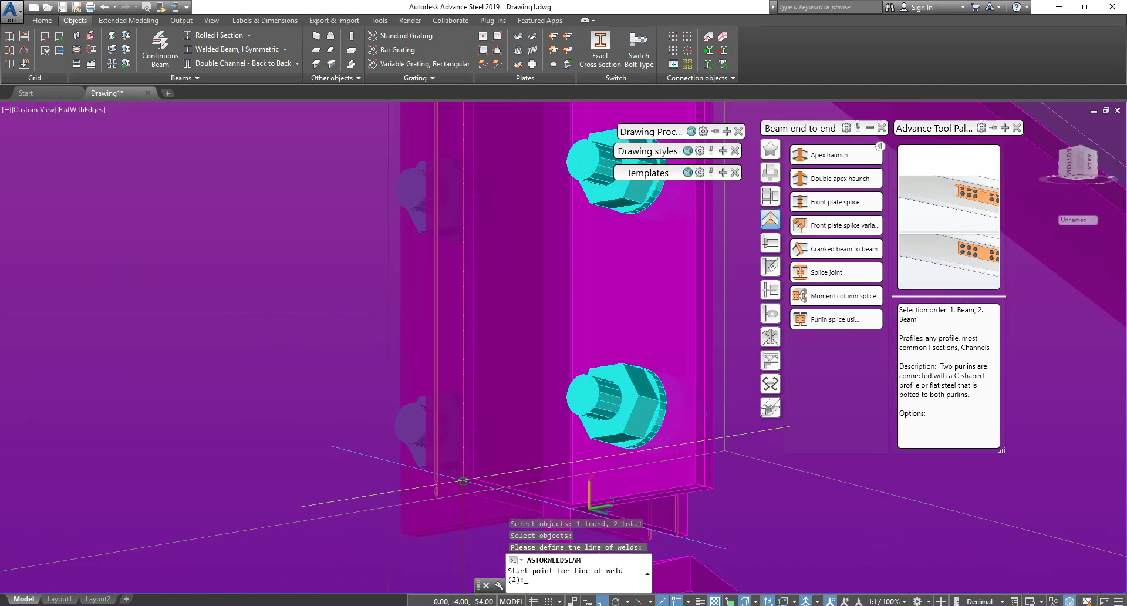
left_click(464, 481)
key("Return")
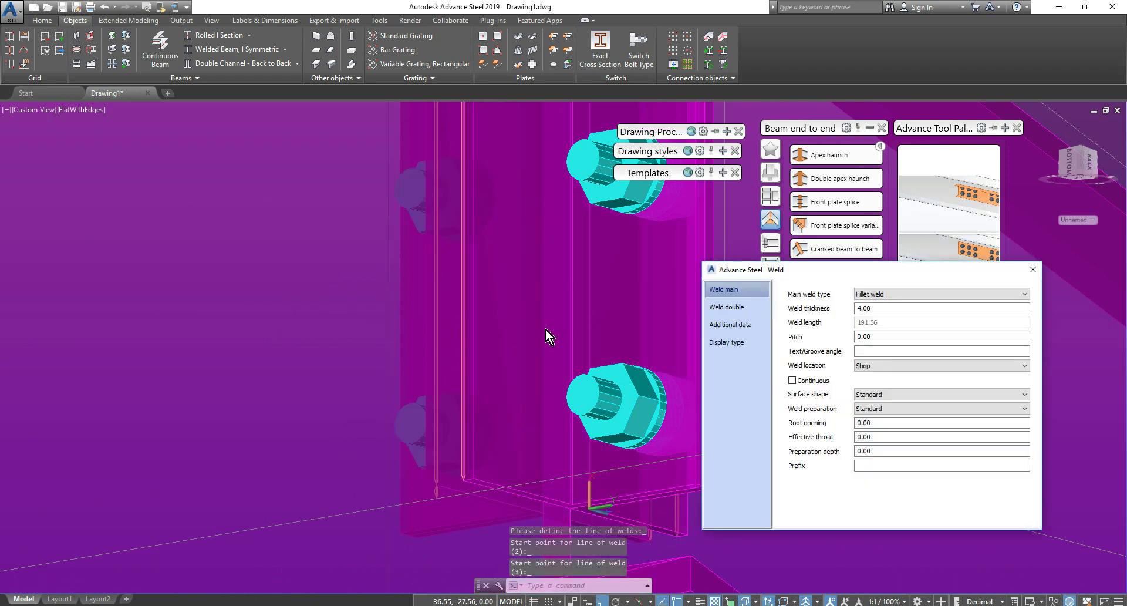
left_click(1034, 271)
Step: Examine the vertical weld seams and the lower ends of the ridge angles
scroll(637, 364, "down", 5)
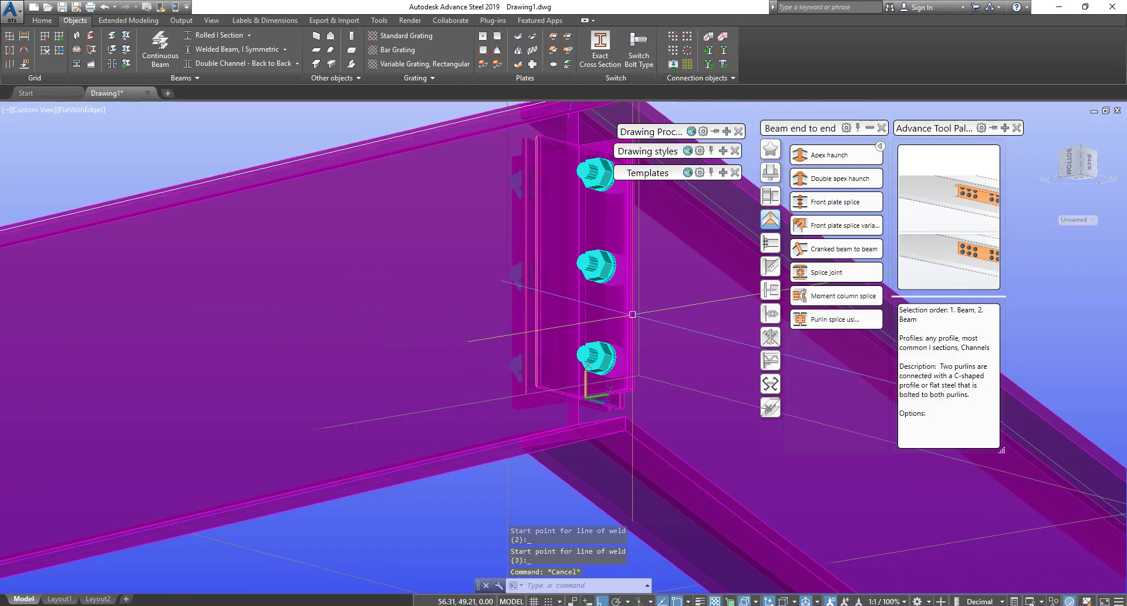
middle_click_drag(640, 375, 636, 356, "shift")
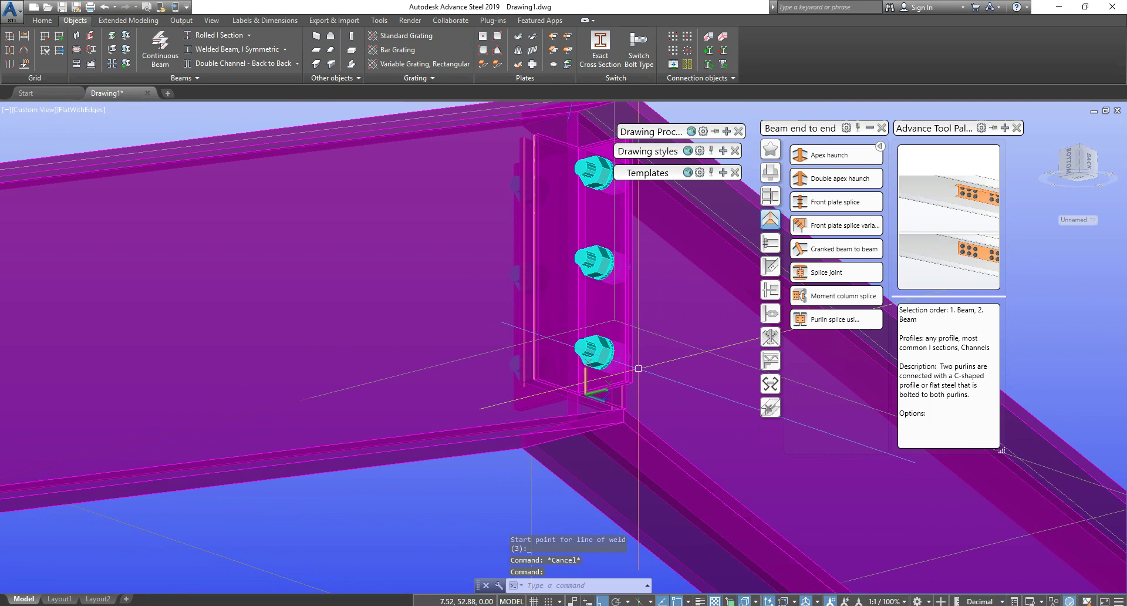
scroll(560, 397, "up", 3)
scroll(544, 344, "up", 2)
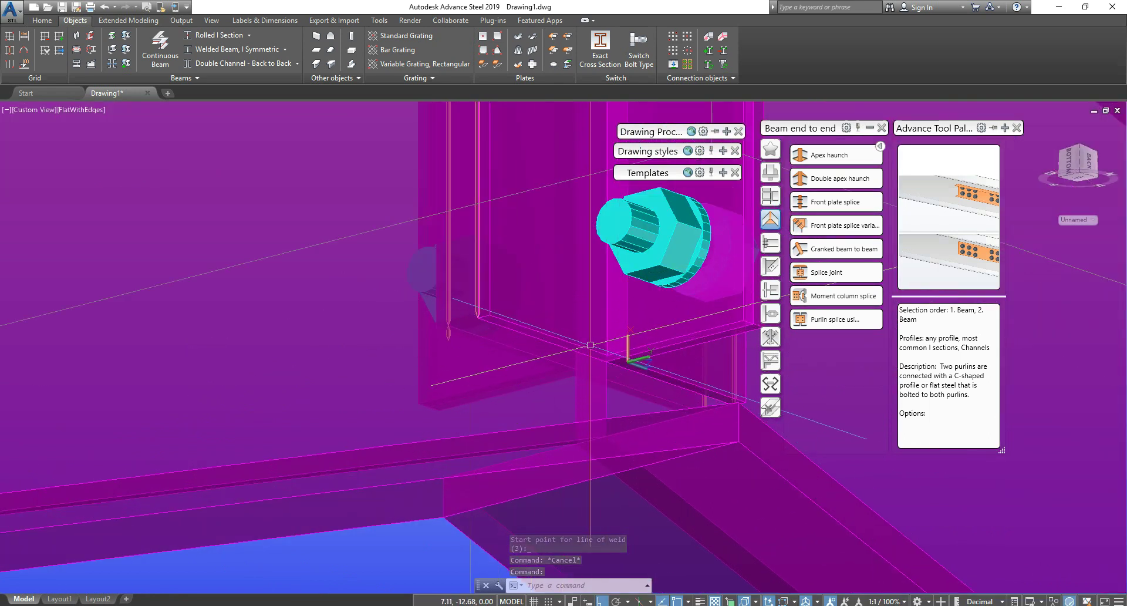
scroll(587, 332, "down", 4)
middle_click_drag(584, 319, 535, 360, "shift")
scroll(534, 360, "up", 8)
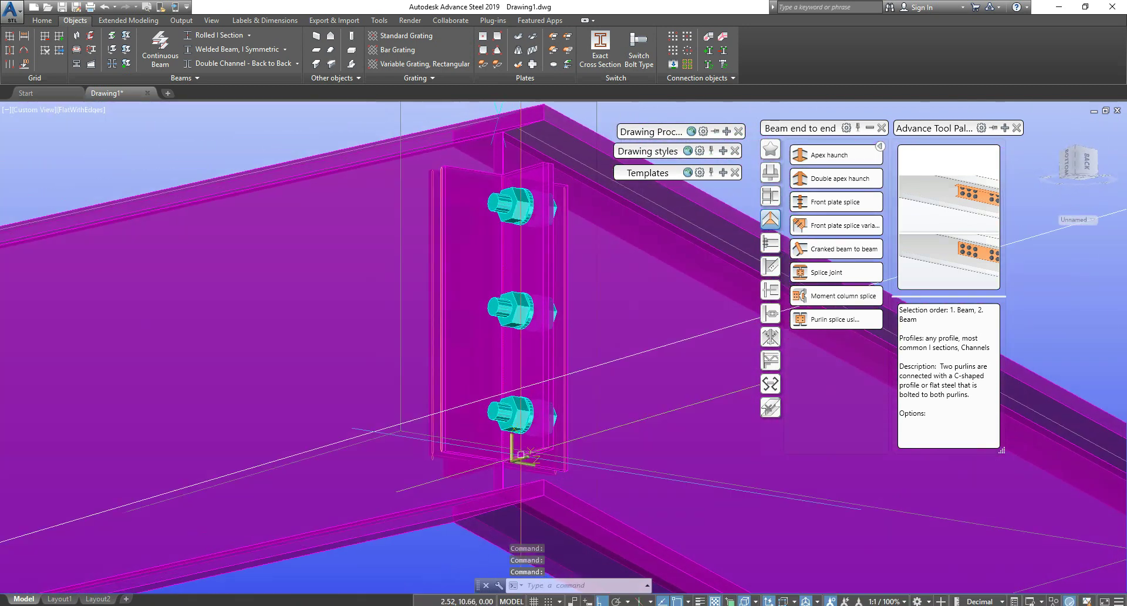
Step: Try to weld the angle's bottom edge to the rafter web, from its inner corner to its outer corner
left_click(724, 39)
left_click(434, 393)
left_click(256, 471)
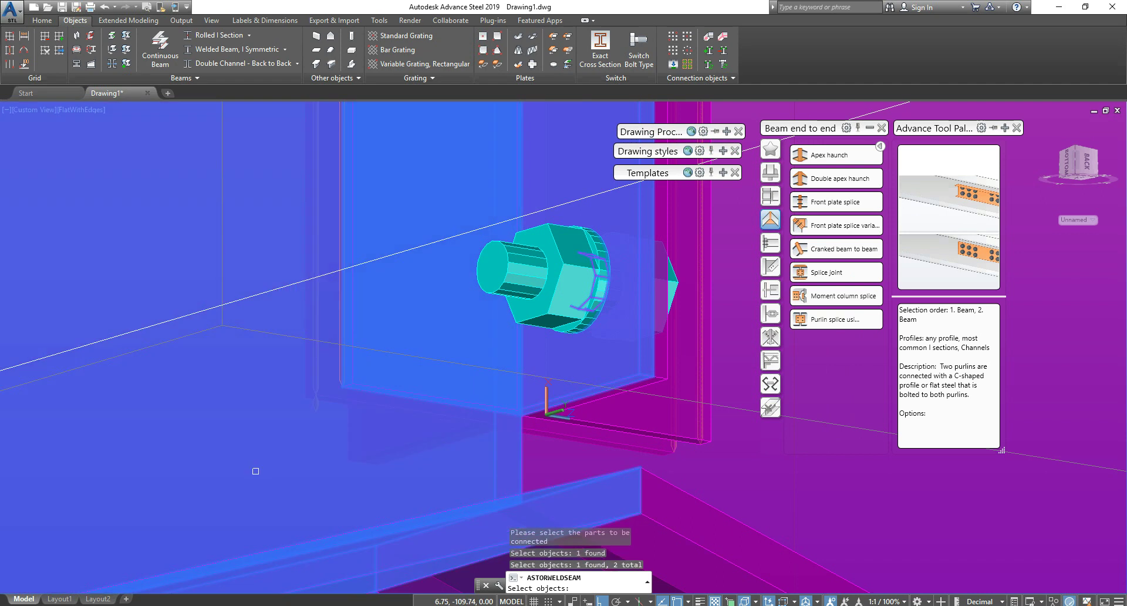
key("Return")
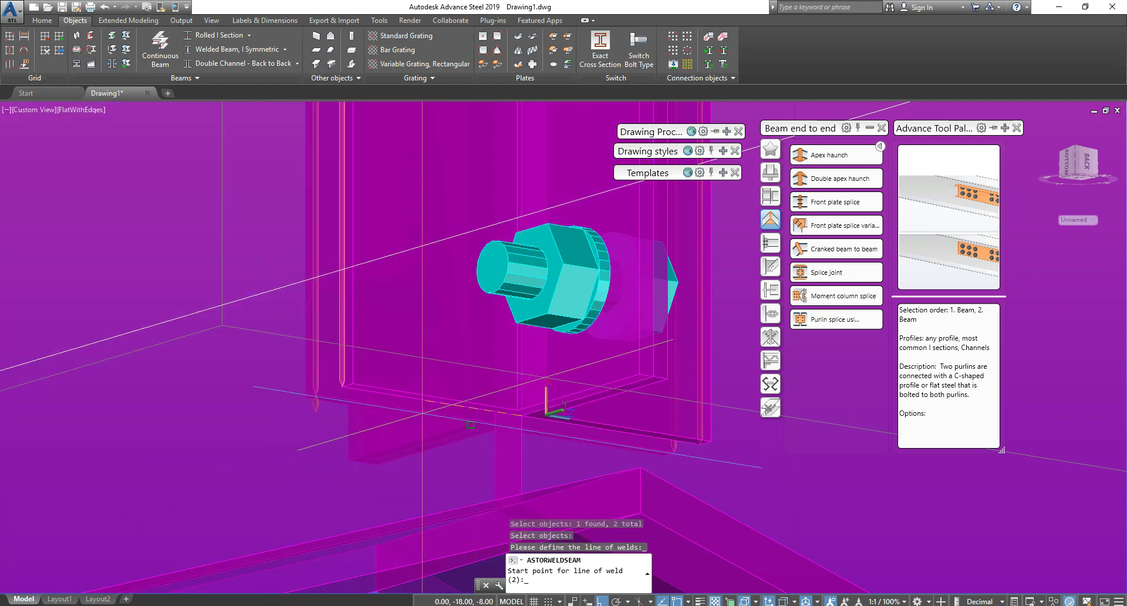
left_click(342, 386)
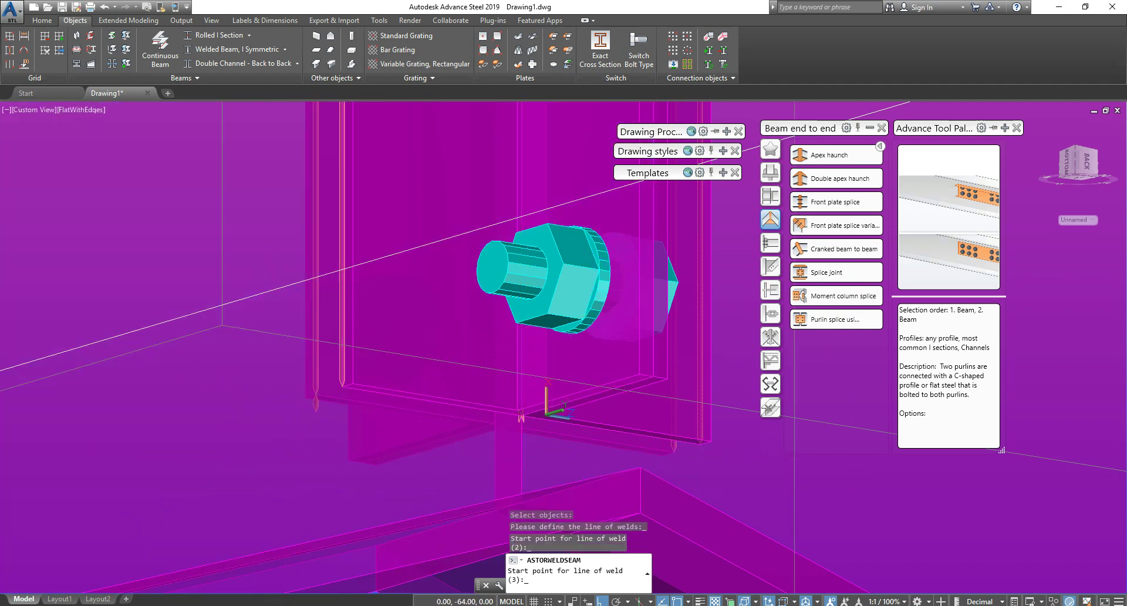
key("Return")
left_click(1033, 270)
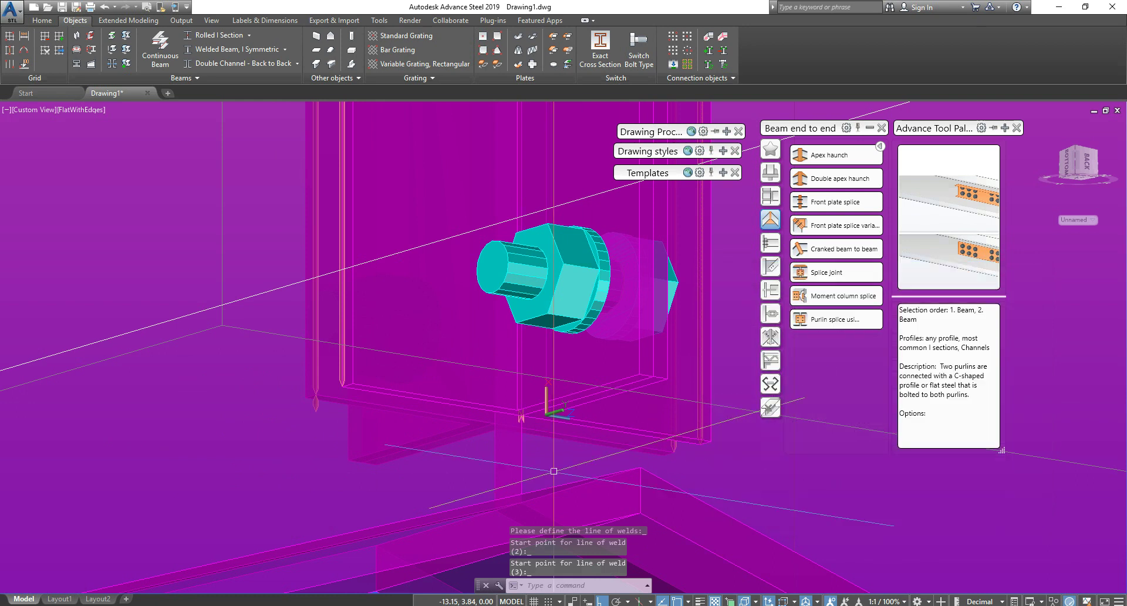
key("Escape")
Step: Erase the short misplaced weld seam at the inner bottom corner of the angle
scroll(507, 451, "up", 3)
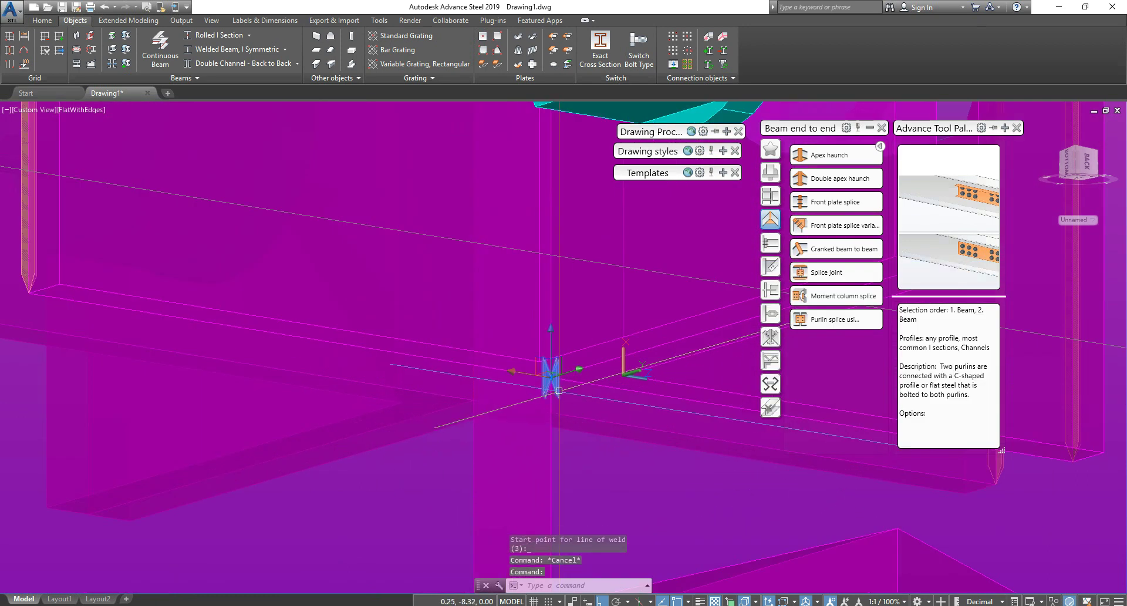
key("Delete")
scroll(559, 391, "down", 4)
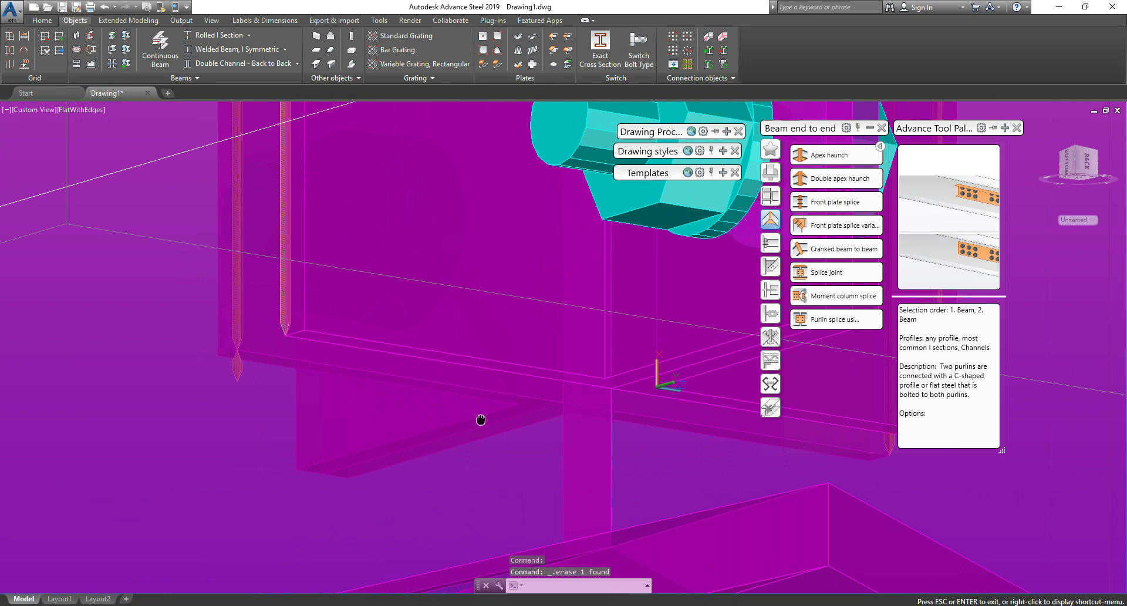
key("Escape")
scroll(502, 397, "down", 3)
scroll(515, 347, "up", 5)
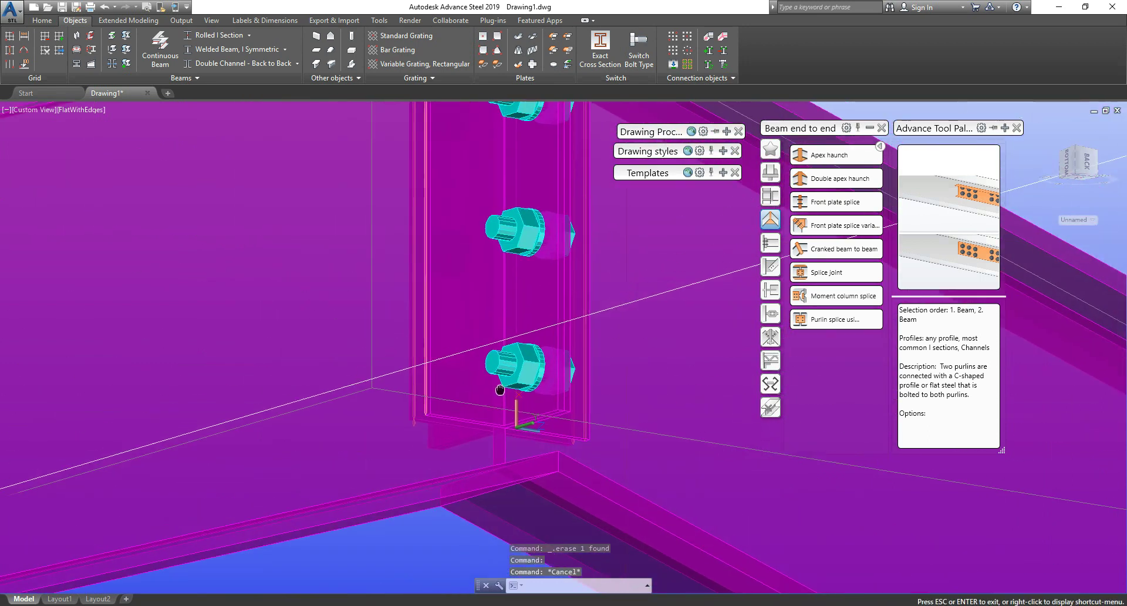
middle_click_drag(515, 347, 519, 418)
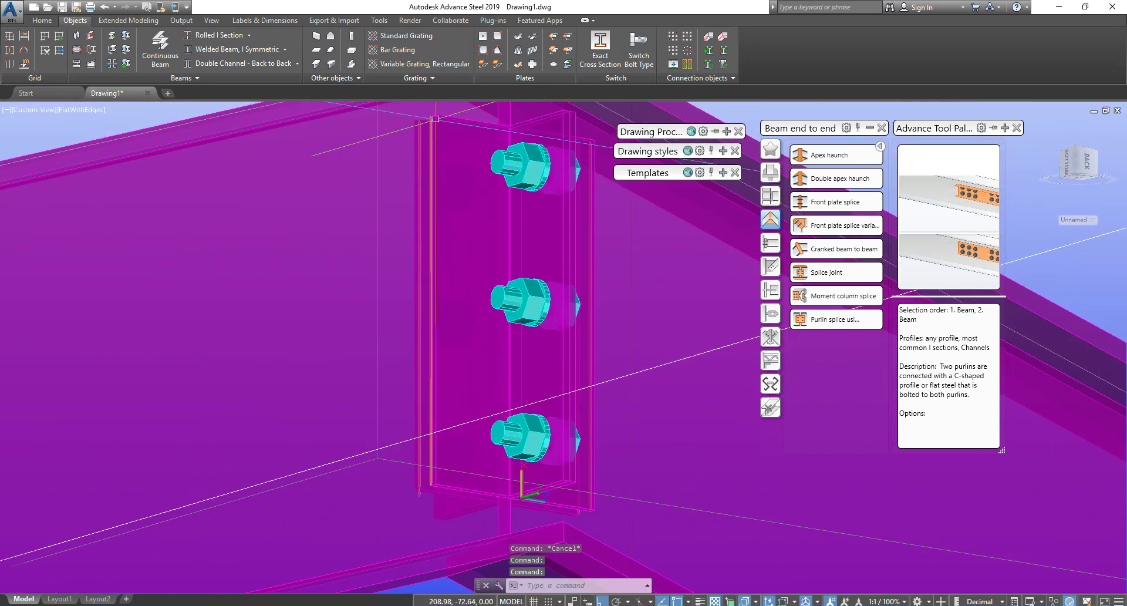
middle_click_drag(508, 517, 516, 421)
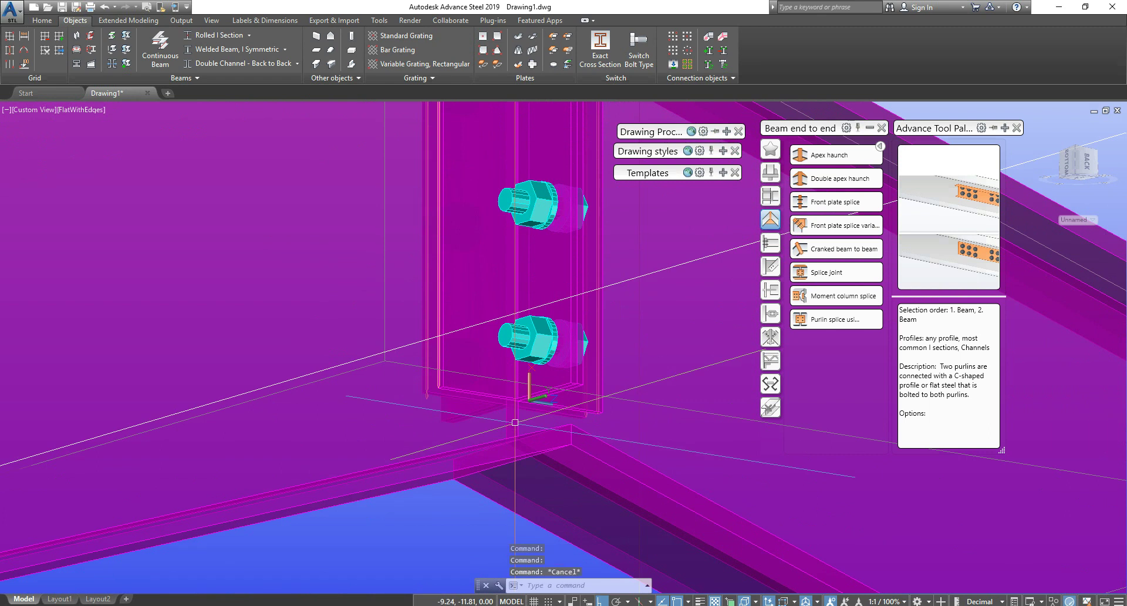
Step: Reset the UCS to World and weld the angle's bottom edge to the rafter web, accepting a 4.00 fillet weld
key("Return")
key("Return")
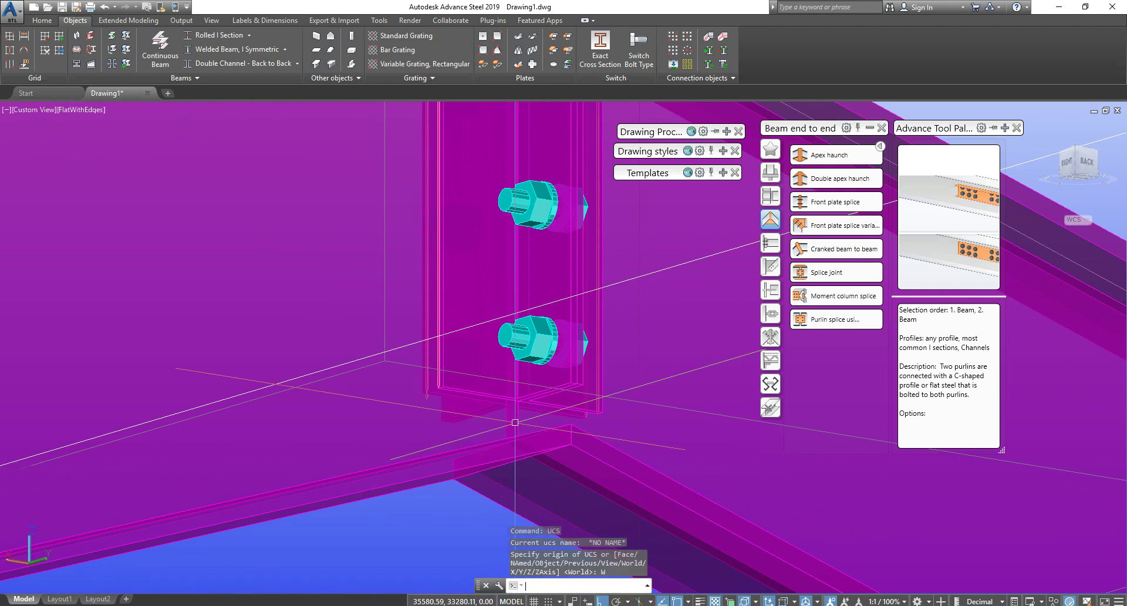
left_click(724, 50)
left_click(725, 38)
scroll(462, 404, "up", 3)
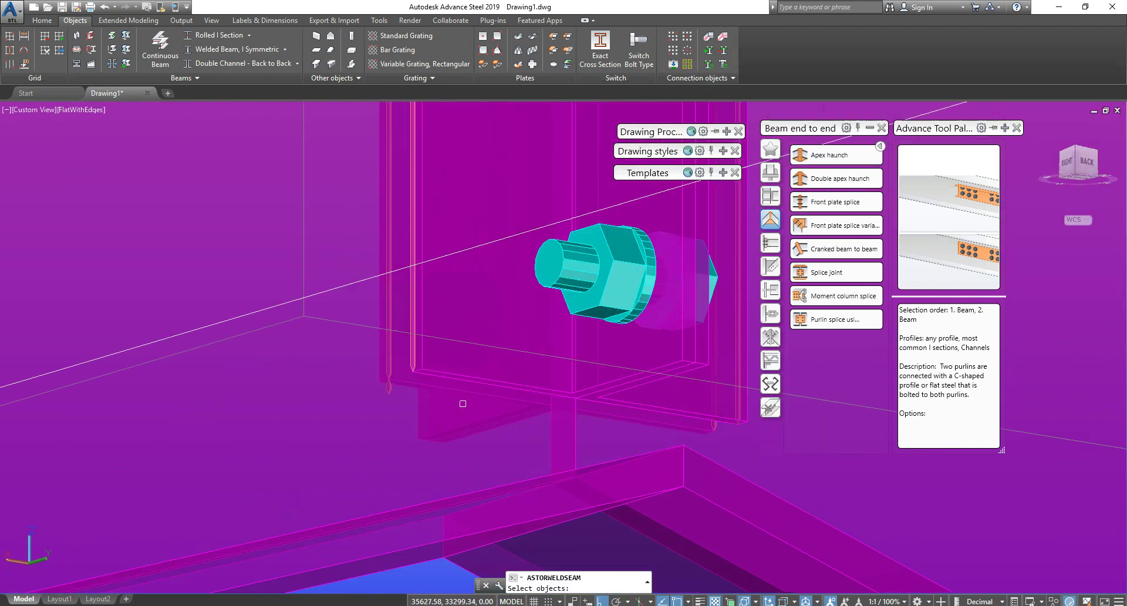
left_click(455, 384)
left_click(347, 419)
key("Return")
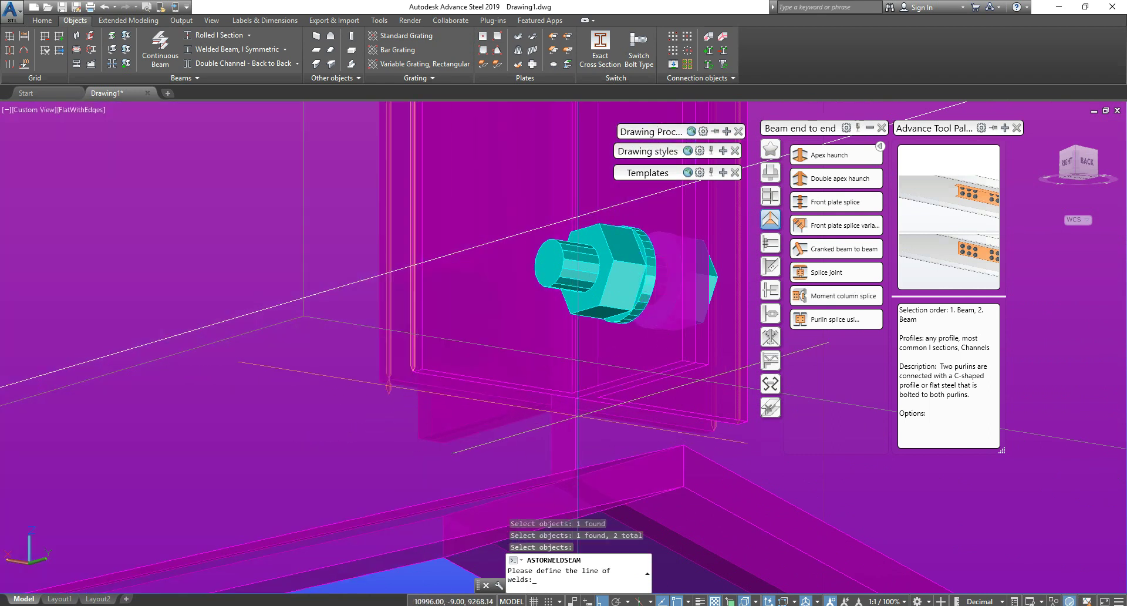
left_click(575, 398)
left_click(412, 372)
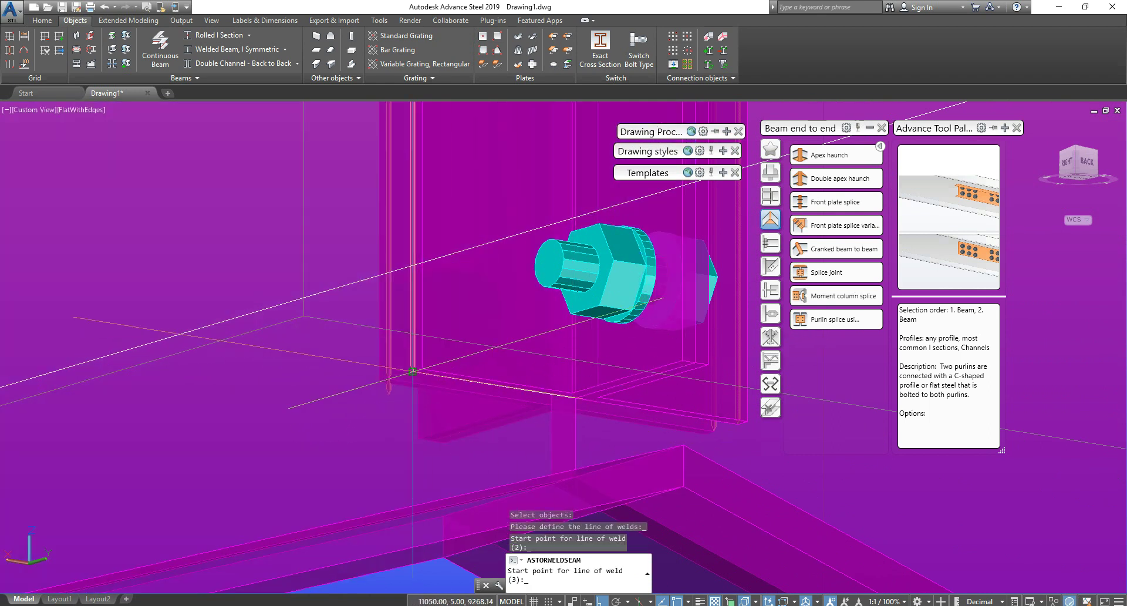
key("Return")
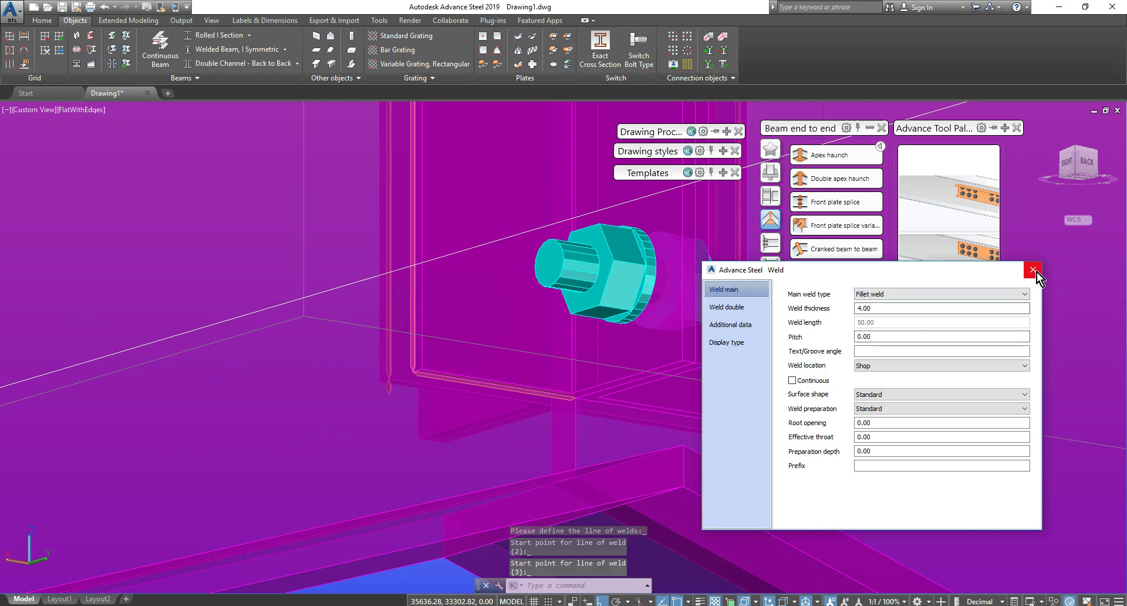
left_click(1036, 272)
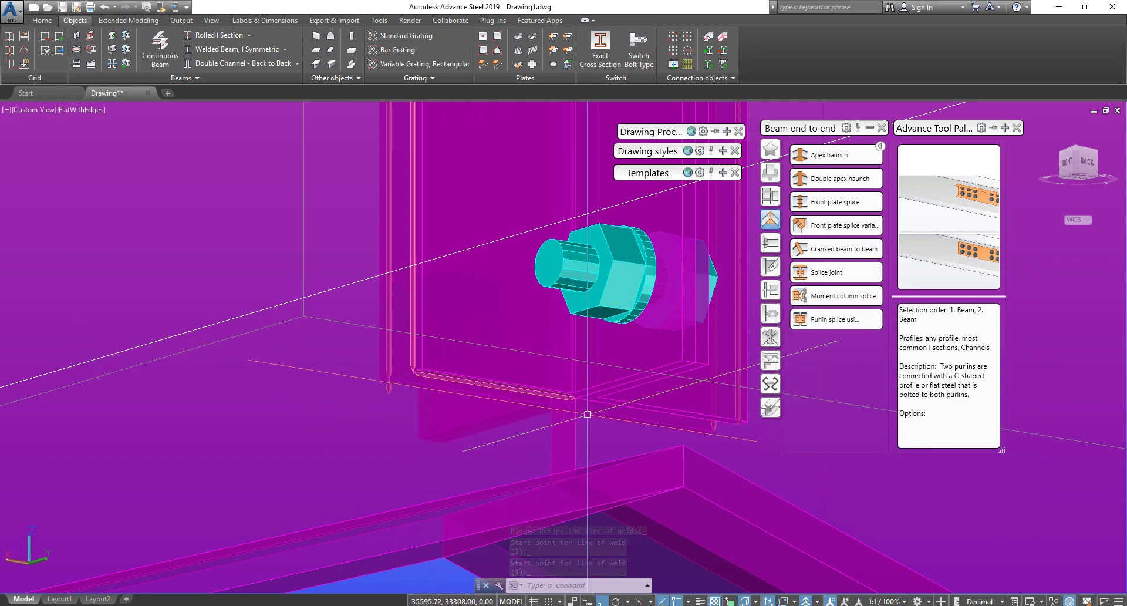
Step: Inspect the whole portal frame and the rafter-to-column joint at the nearer eave
scroll(548, 378, "down", 5)
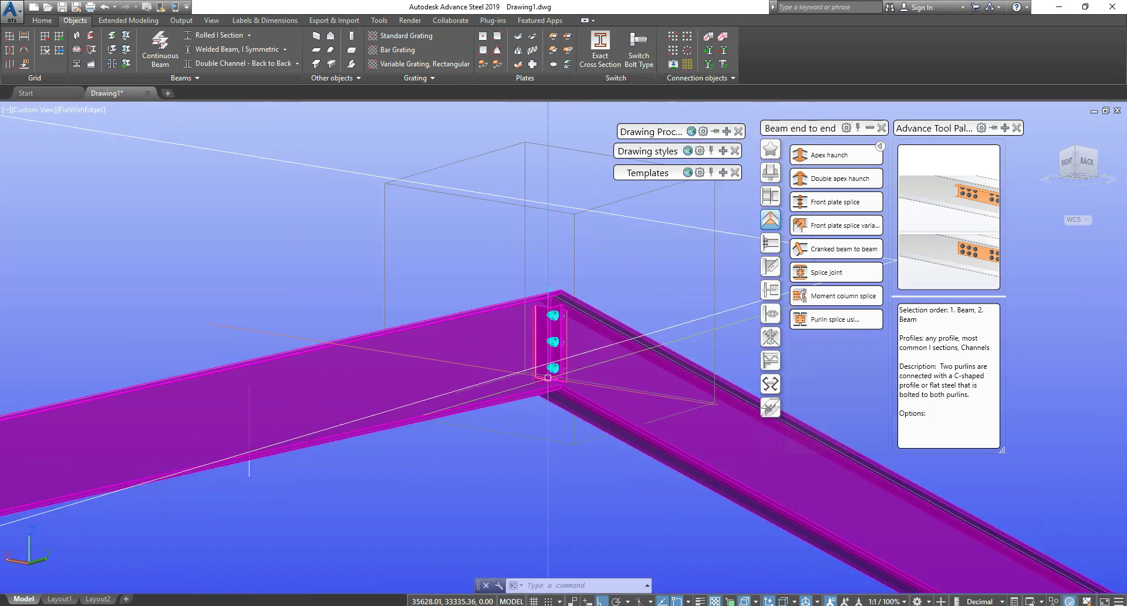
scroll(548, 377, "down", 3)
middle_click_drag(535, 361, 567, 281, "shift")
scroll(562, 397, "down", 4)
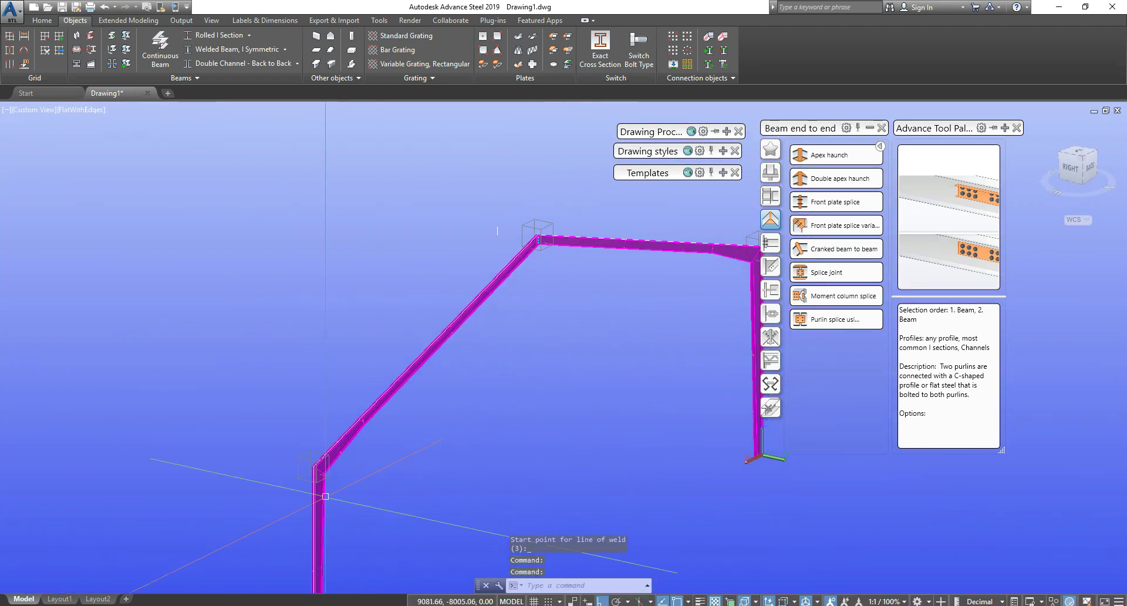
scroll(303, 482, "up", 4)
scroll(387, 436, "up", 2)
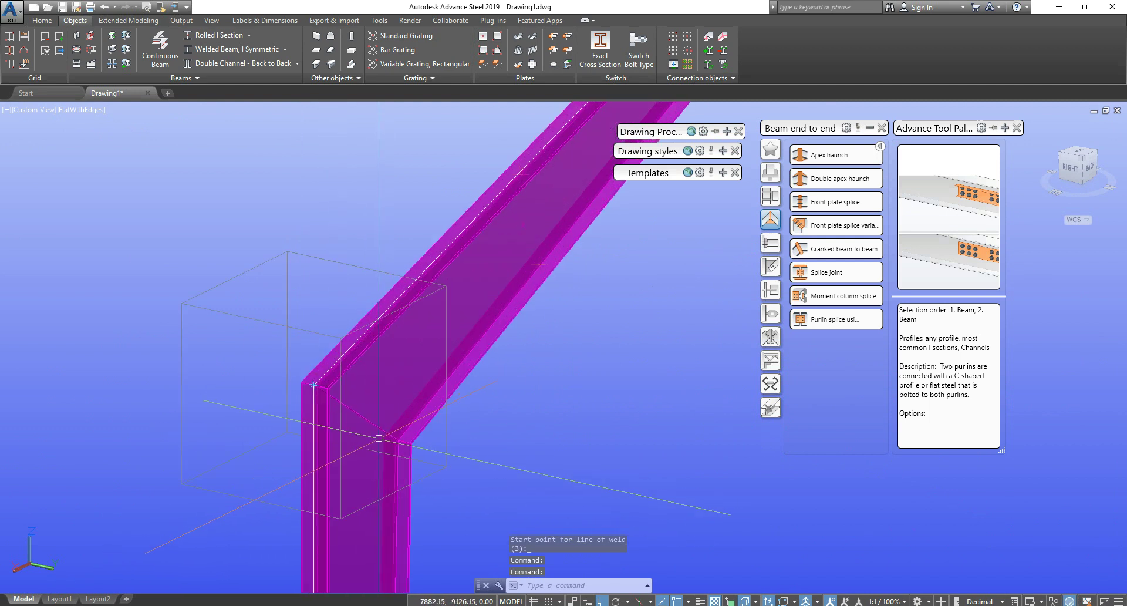
Step: Show the eave joint squarely from the back of the frame and align the UCS to the current view
middle_click_drag(358, 417, 317, 342, "shift")
scroll(336, 379, "up", 4)
middle_click_drag(397, 376, 557, 399)
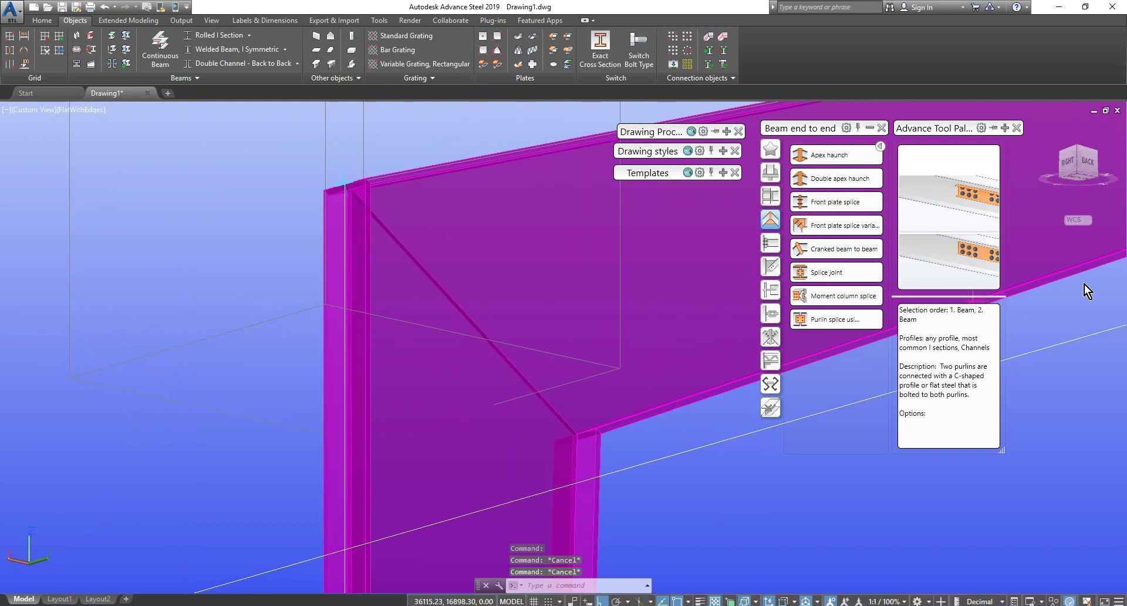
scroll(587, 352, "up", 8)
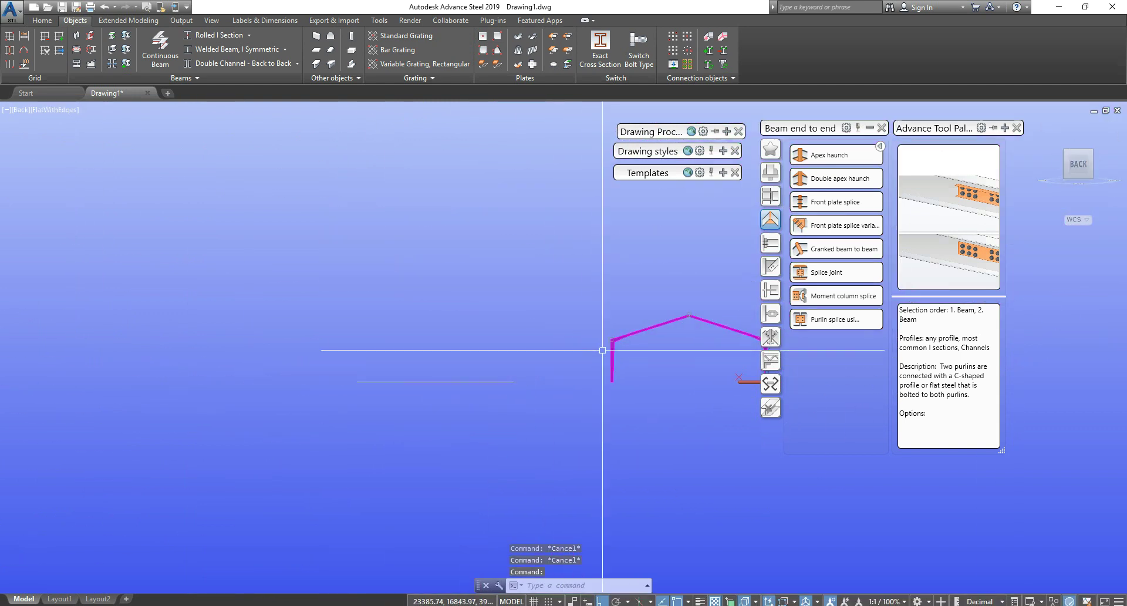
key("Escape")
type("UCS")
key("Return")
type("V")
key("Return")
scroll(558, 330, "up", 5)
key("Escape")
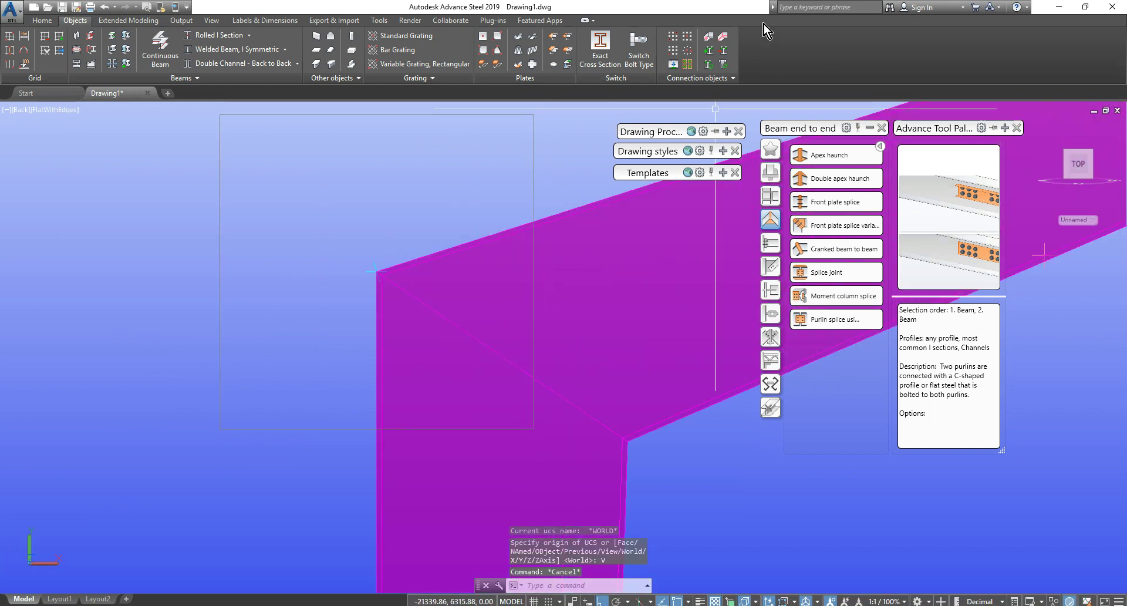
Step: Weld the rafter to the column along the eave mitre line, from its inner corner to its outer corner
left_click(725, 39)
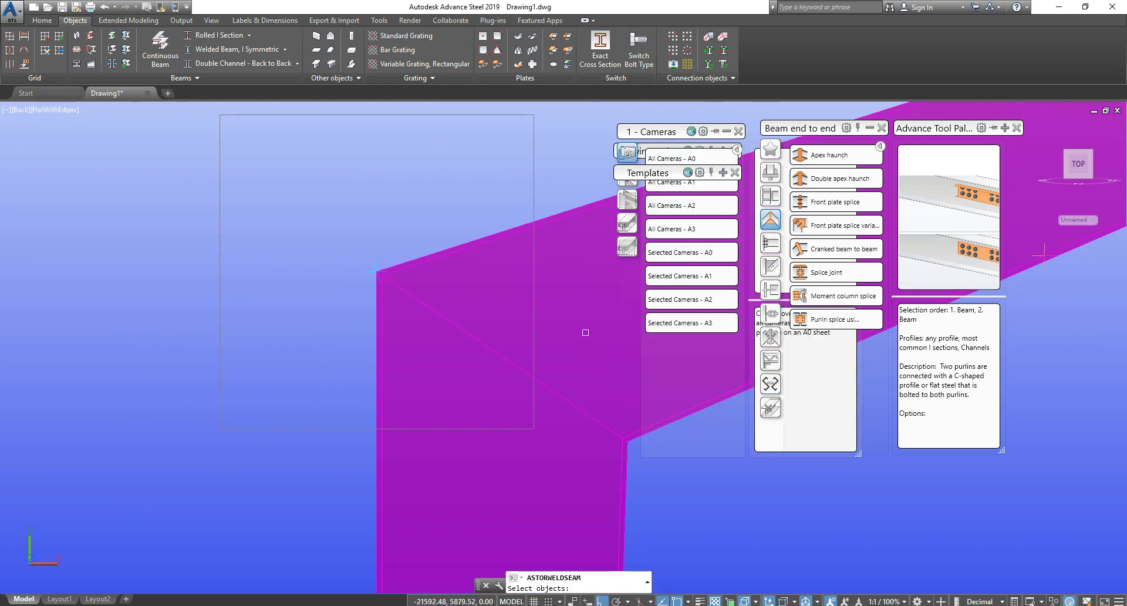
left_click(586, 333)
left_click(587, 473)
key("Return")
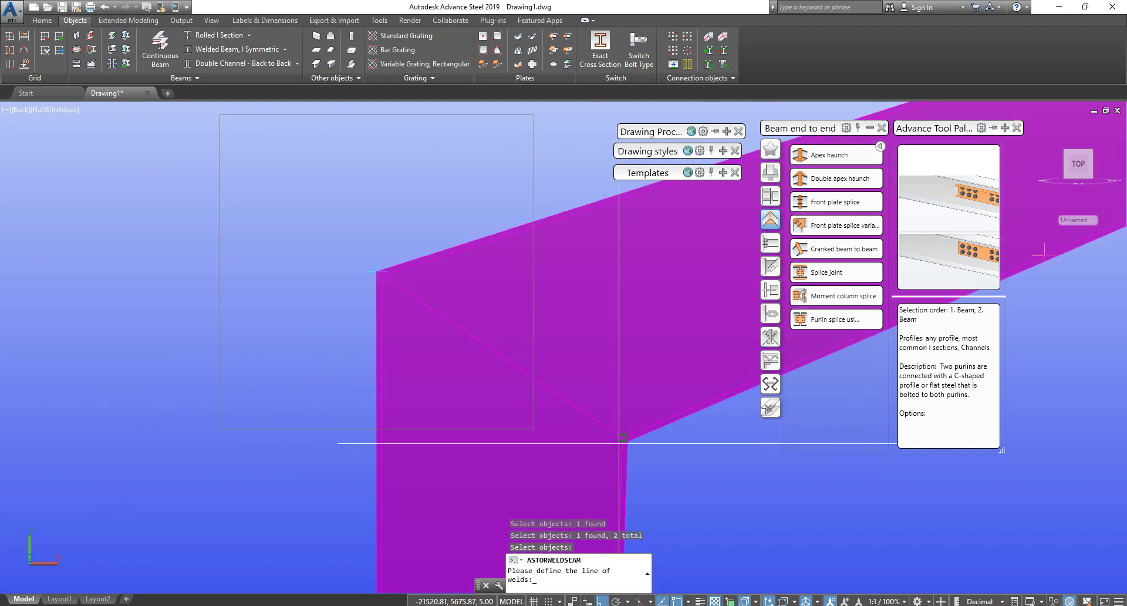
middle_click_drag(626, 433, 305, 224)
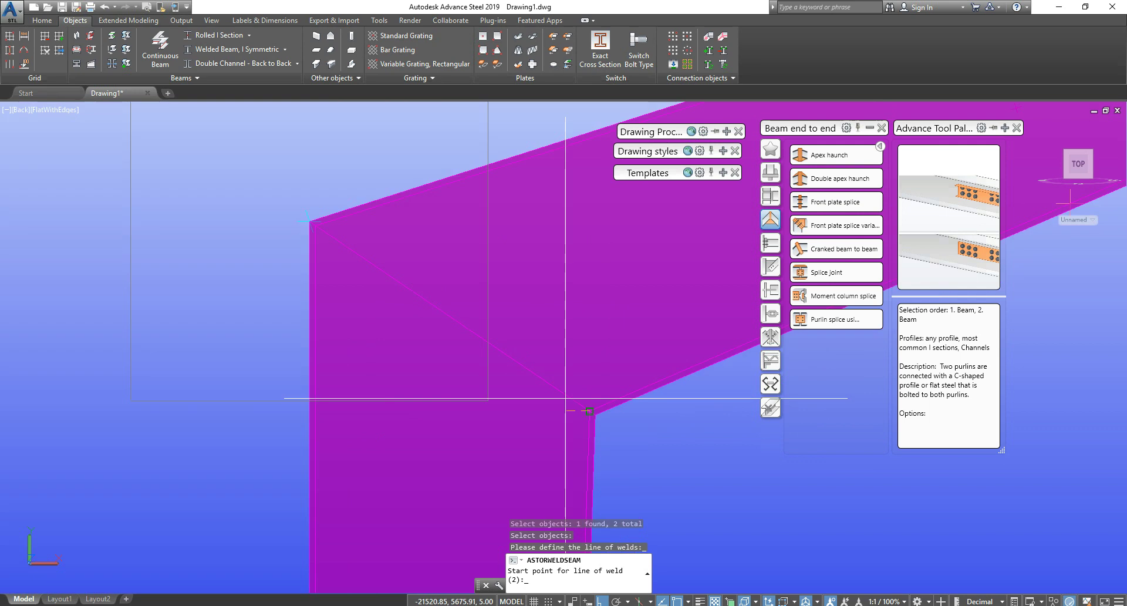
left_click(315, 225)
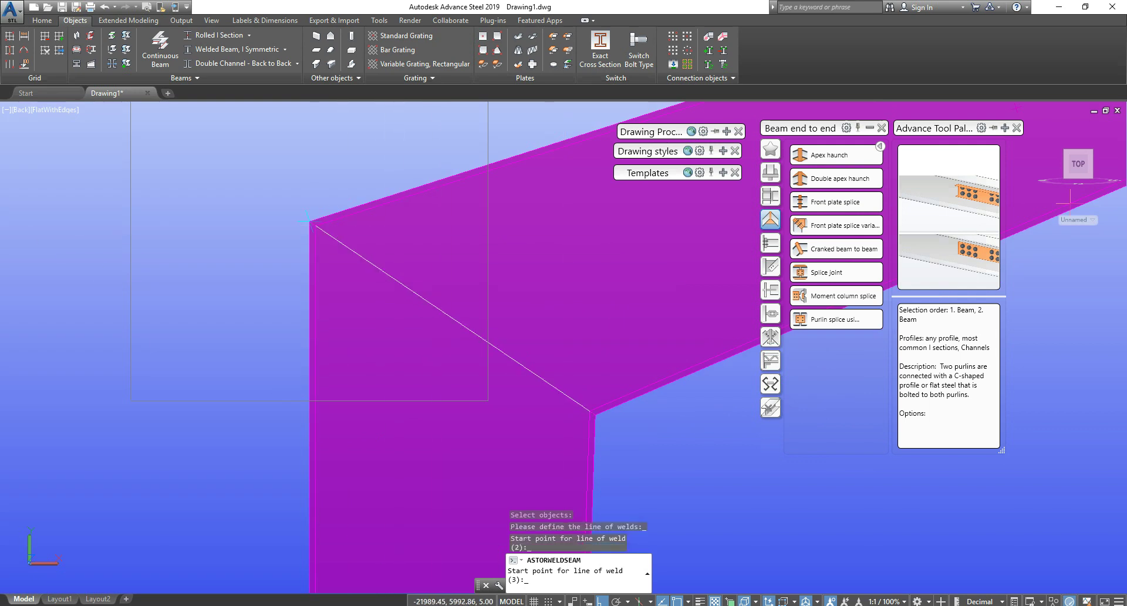
key("Return")
left_click(1034, 269)
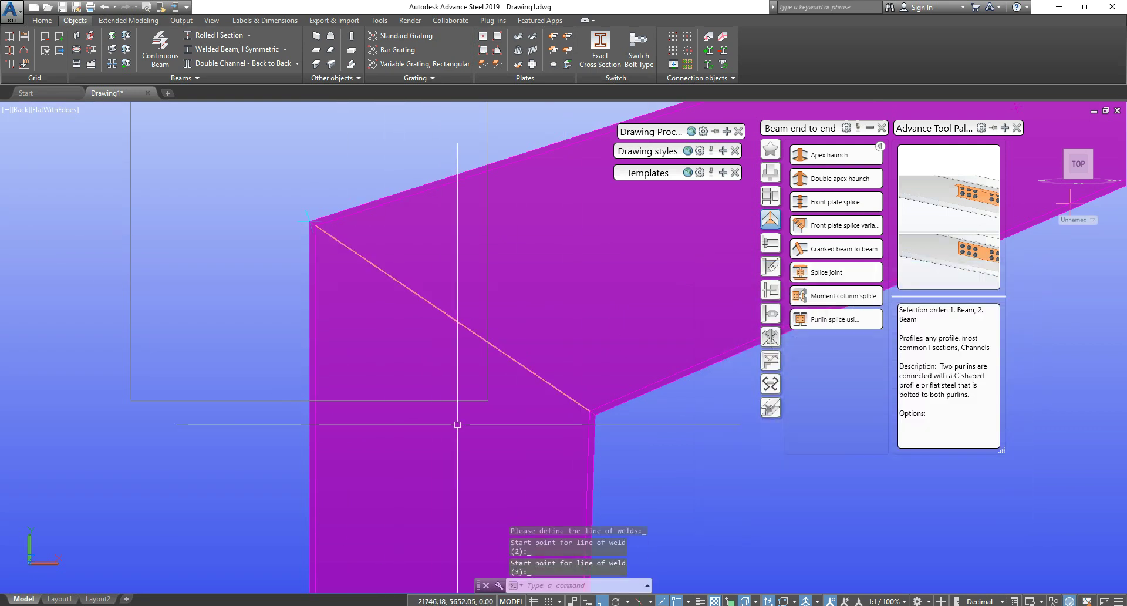
Step: Add another weld between rafter and column along the eave mitre, from outer to inner corner, accepting a 4.00 fillet weld
middle_click_drag(506, 370, 423, 347, "shift")
middle_click_drag(587, 508, 410, 396, "shift")
left_click(410, 390)
key("Escape")
key("Escape")
middle_click_drag(388, 352, 495, 373)
left_click(710, 59)
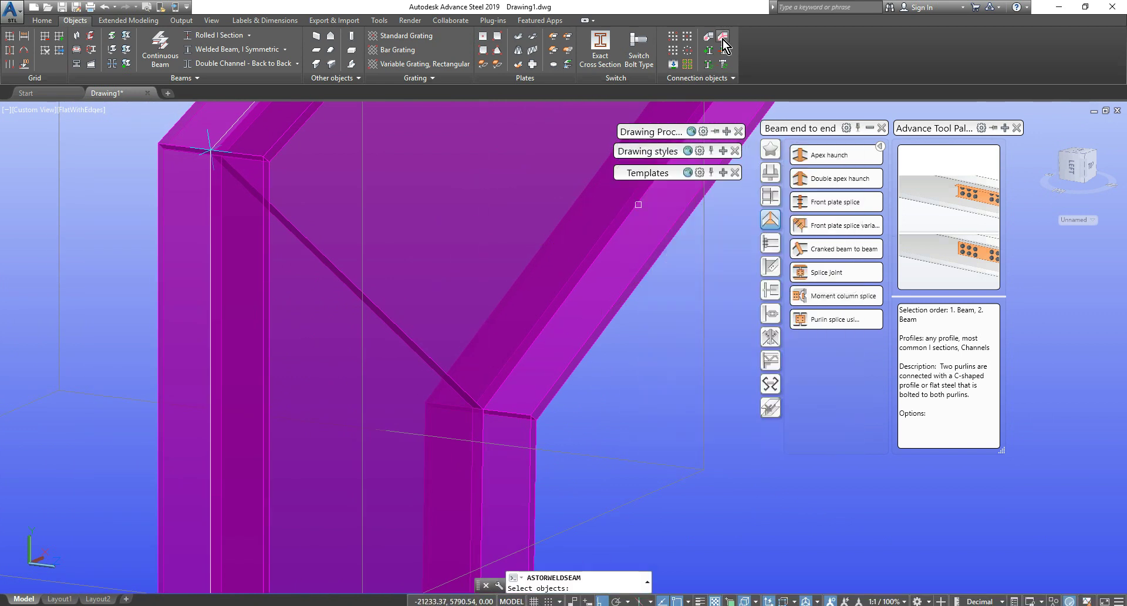
left_click(465, 257)
left_click(336, 420)
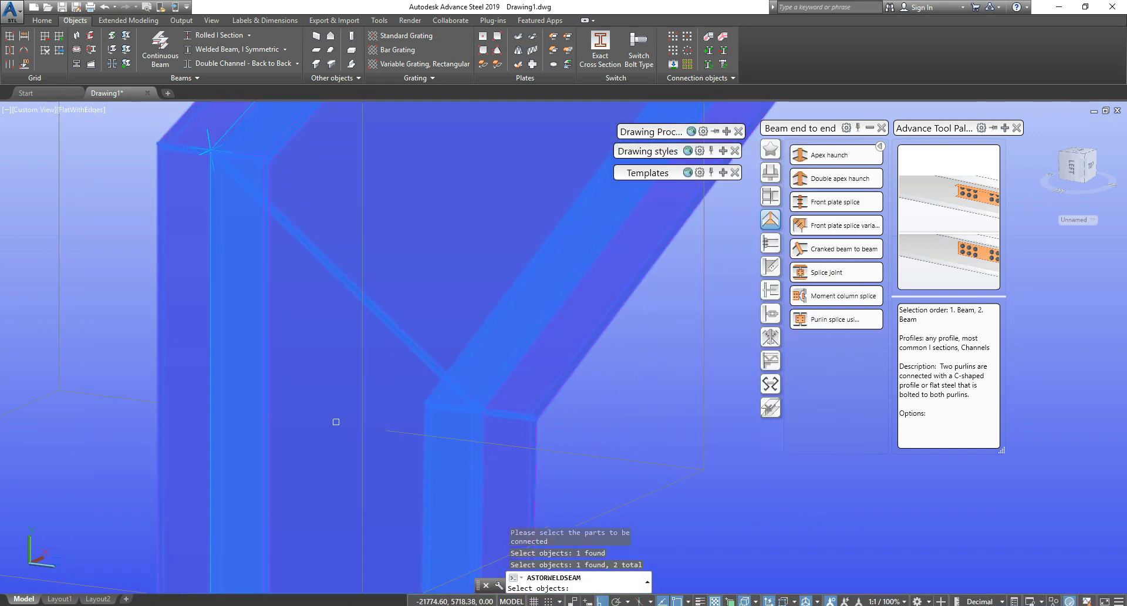
key("Return")
key("Return")
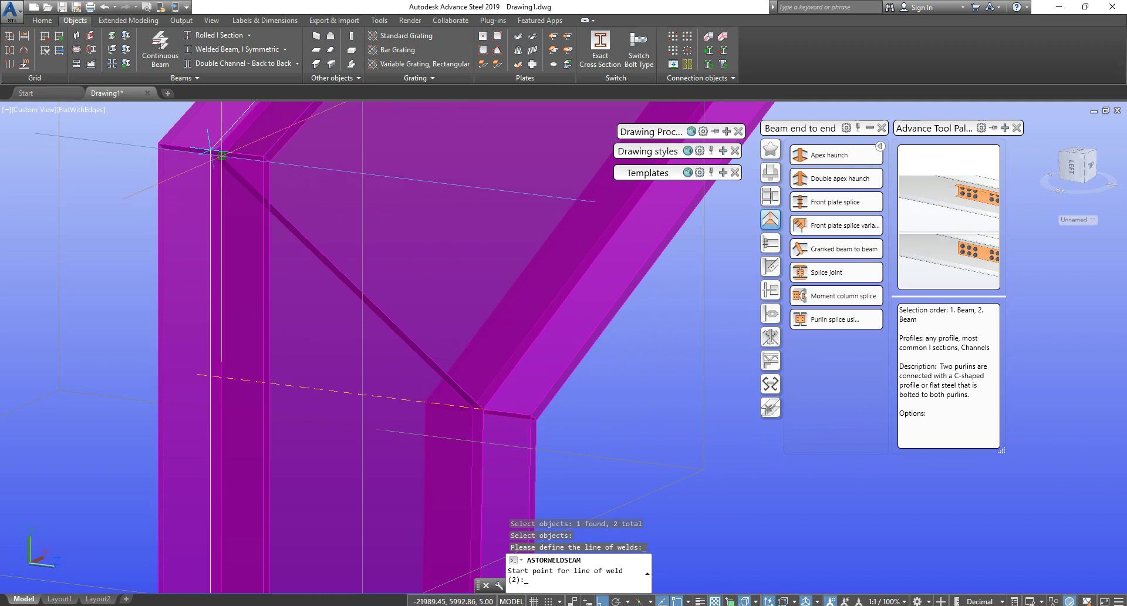
left_click(211, 153)
left_click(482, 407)
key("Return")
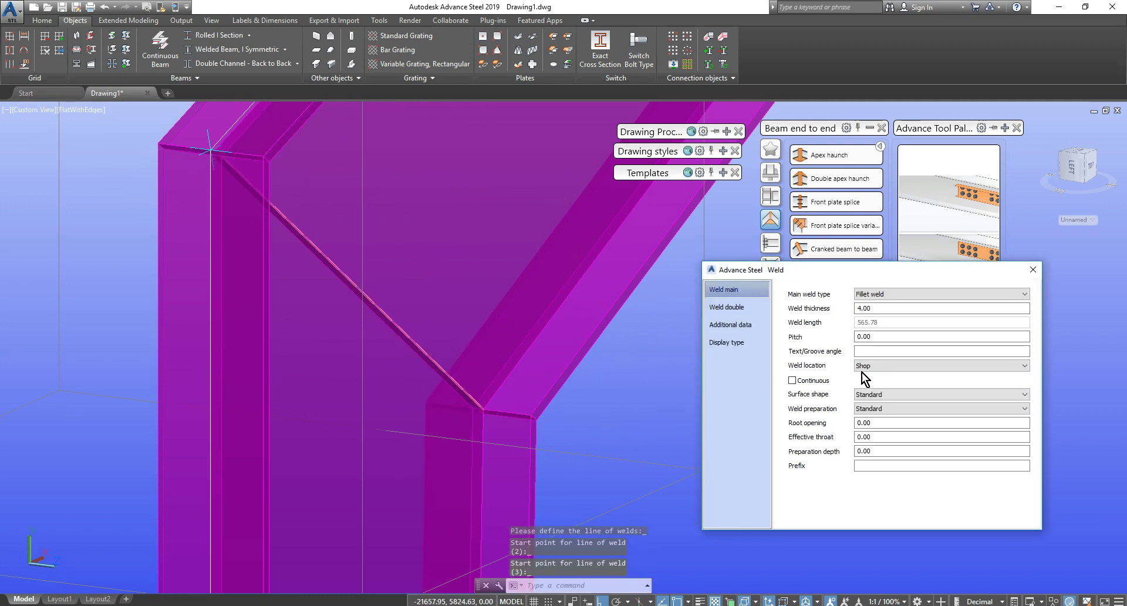
left_click(1034, 269)
Step: Show the whole portal frame from the front and switch the view to parallel projection
scroll(509, 416, "up", 3)
middle_click_drag(509, 416, 447, 417, "shift")
scroll(516, 390, "down", 8)
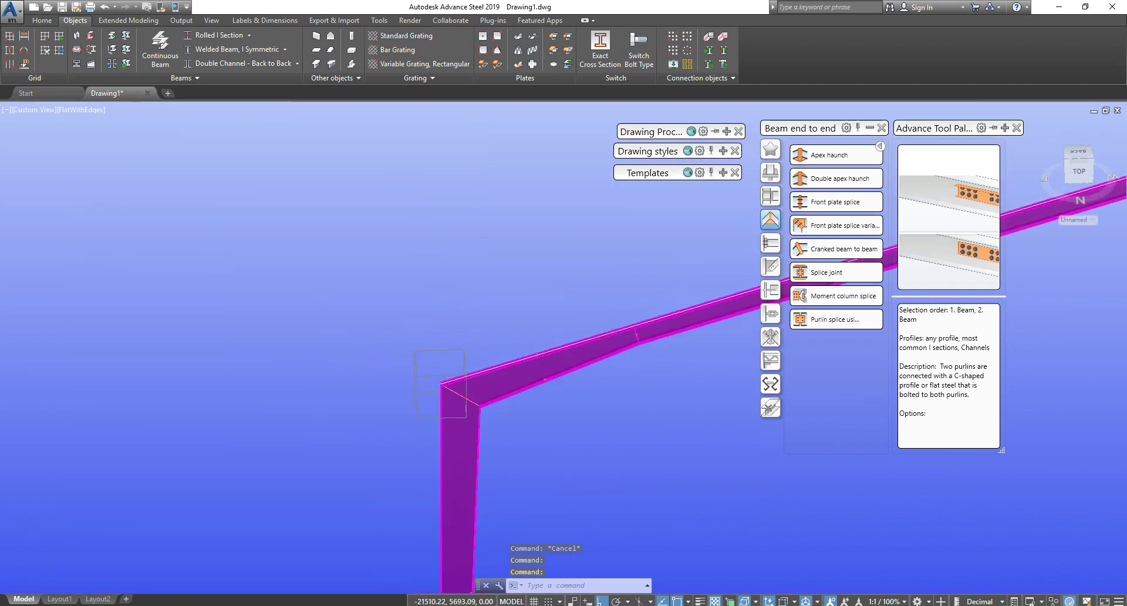
middle_click_drag(564, 360, 399, 371)
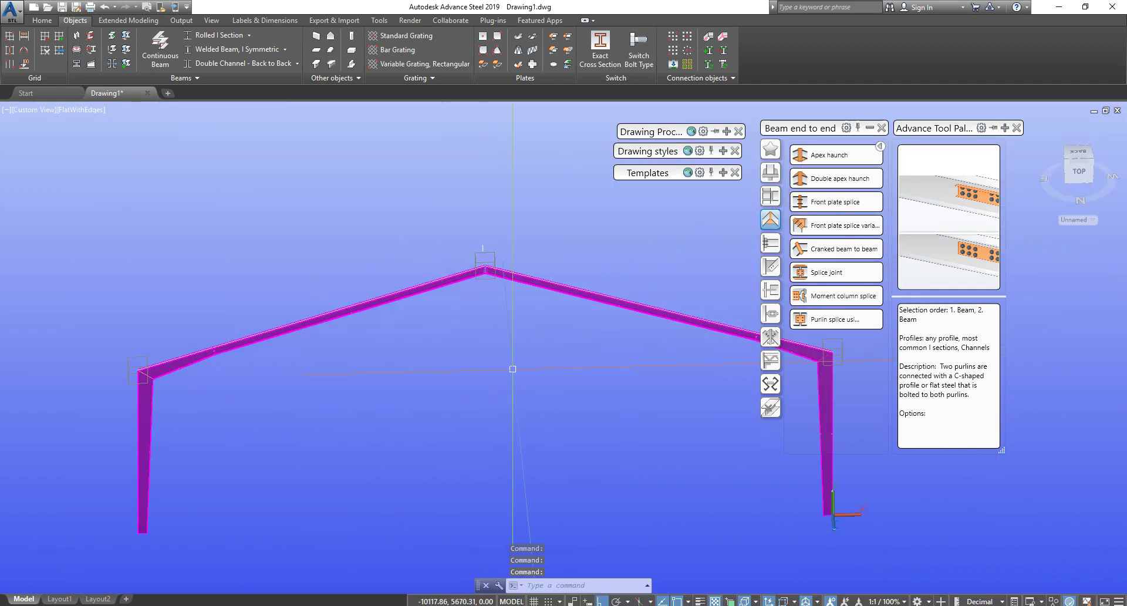
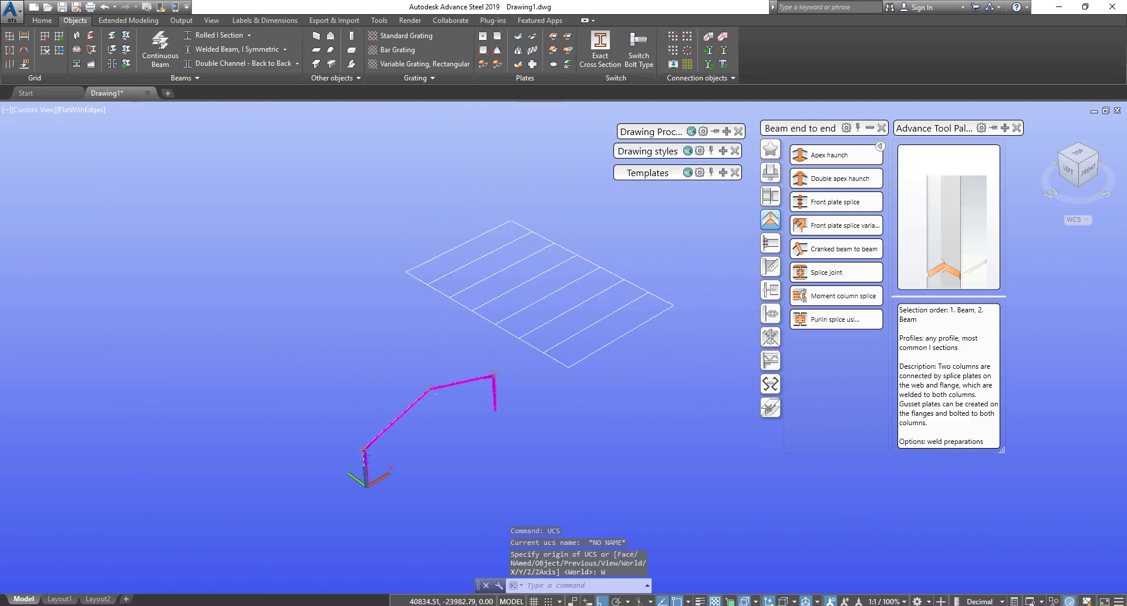
scroll(570, 337, "up", 2)
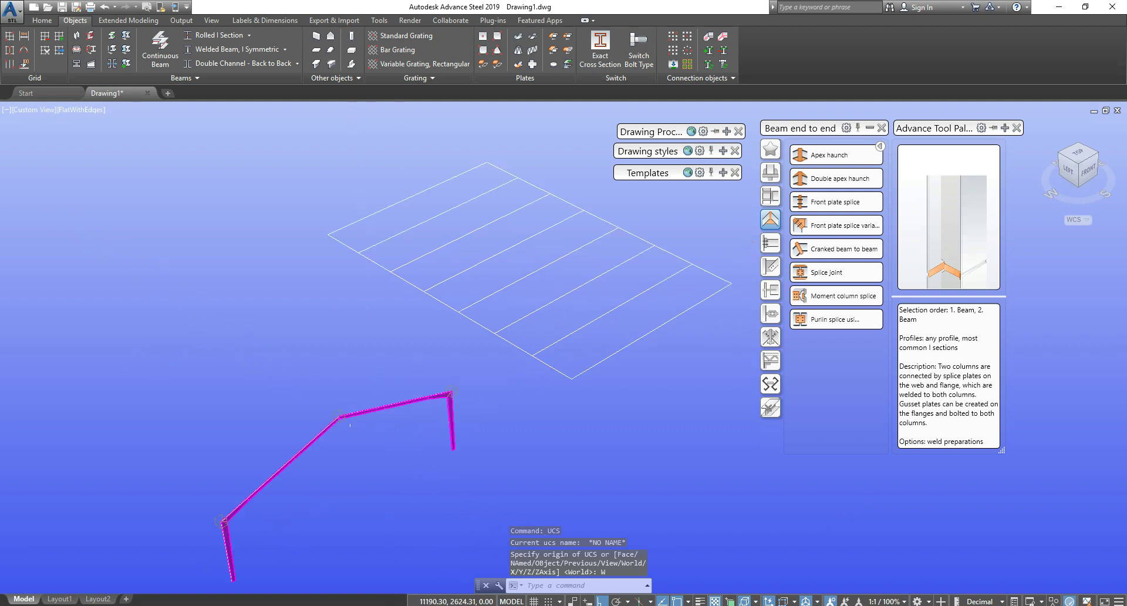
middle_click_drag(332, 456, 449, 385)
left_click(1096, 178)
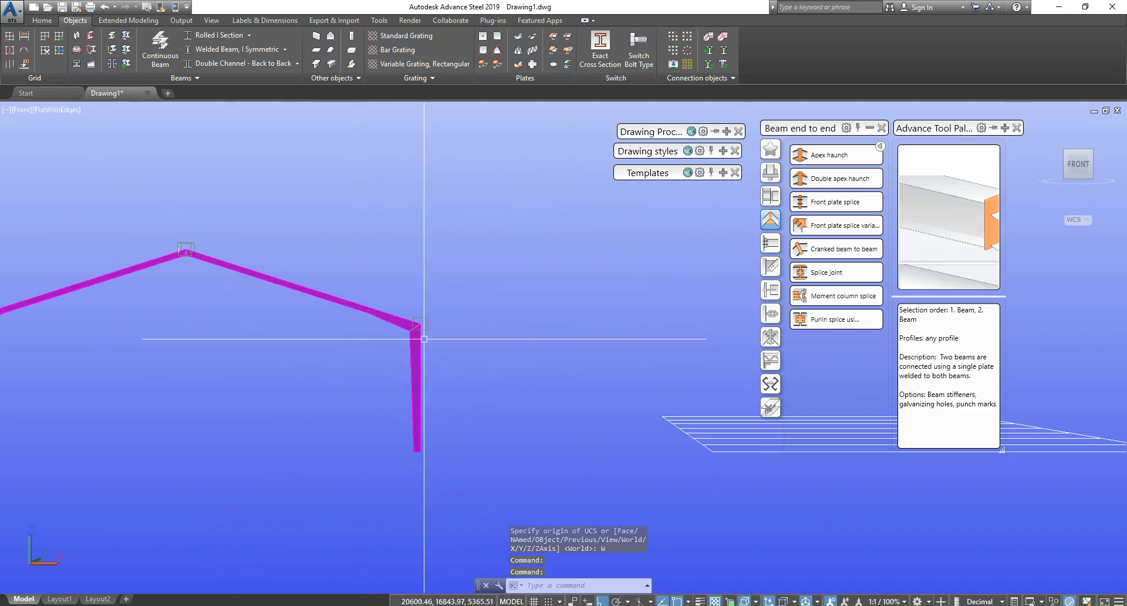
left_click(26, 110)
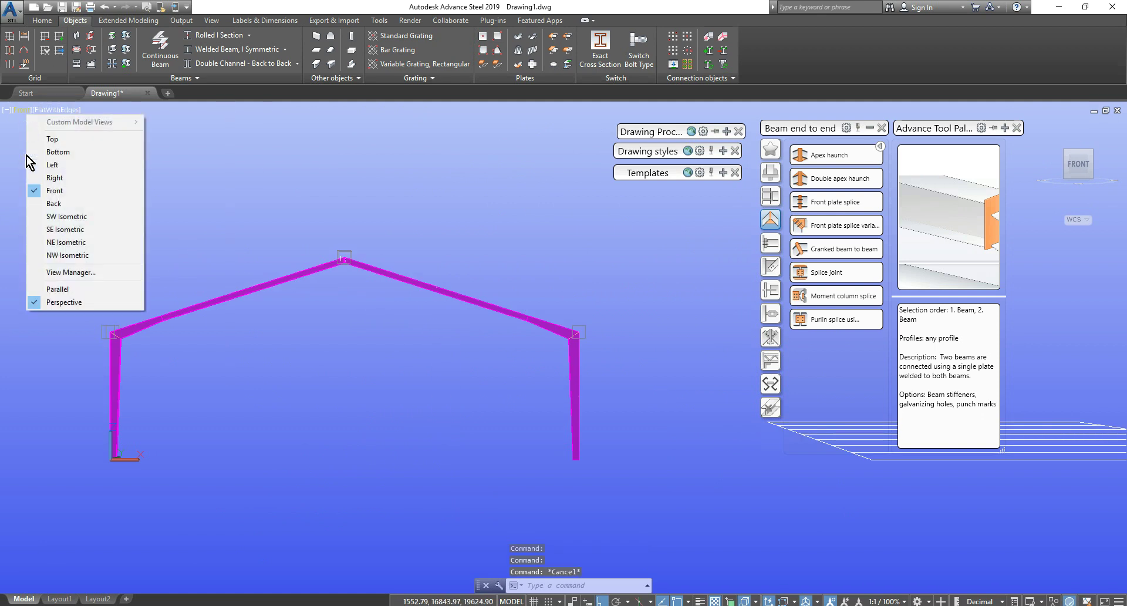
left_click(70, 303)
Step: Erase the stray object just below the ridge of the portal frame
scroll(205, 339, "up", 6)
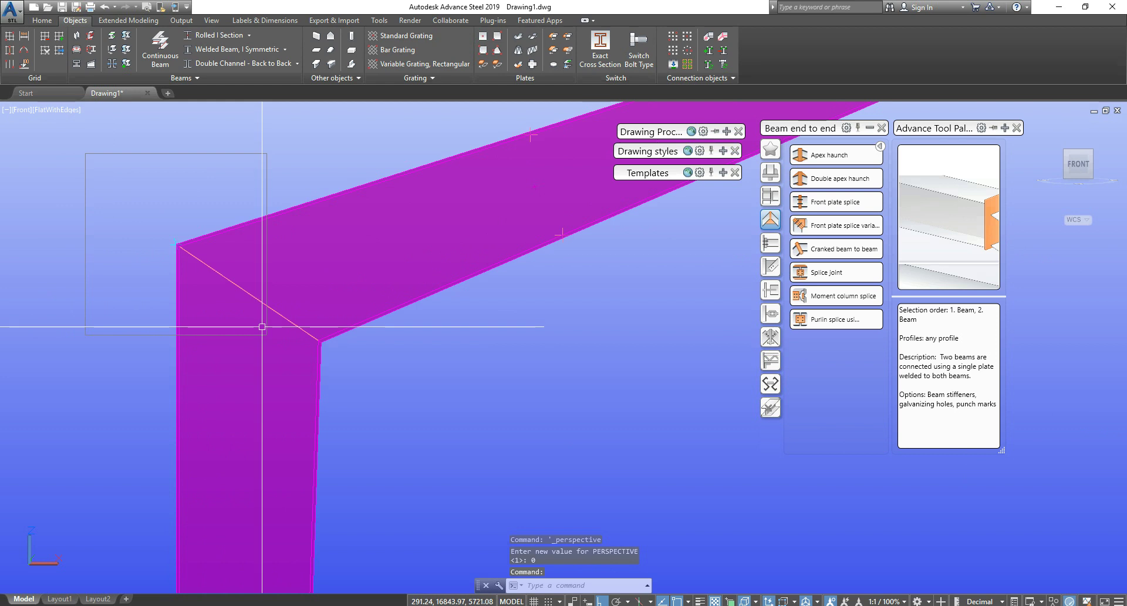
scroll(262, 327, "down", 4)
middle_click_drag(259, 307, 342, 318, "shift")
scroll(342, 318, "down", 3)
middle_click_drag(473, 320, 466, 349, "shift")
scroll(515, 334, "down", 4)
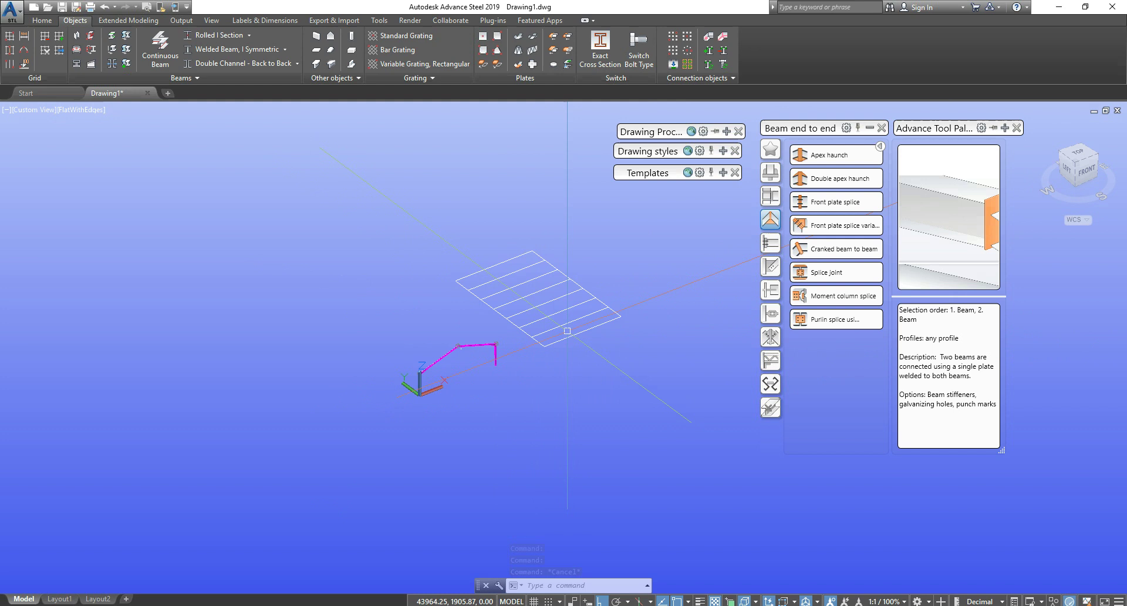
scroll(447, 358, "up", 5)
scroll(531, 331, "up", 5)
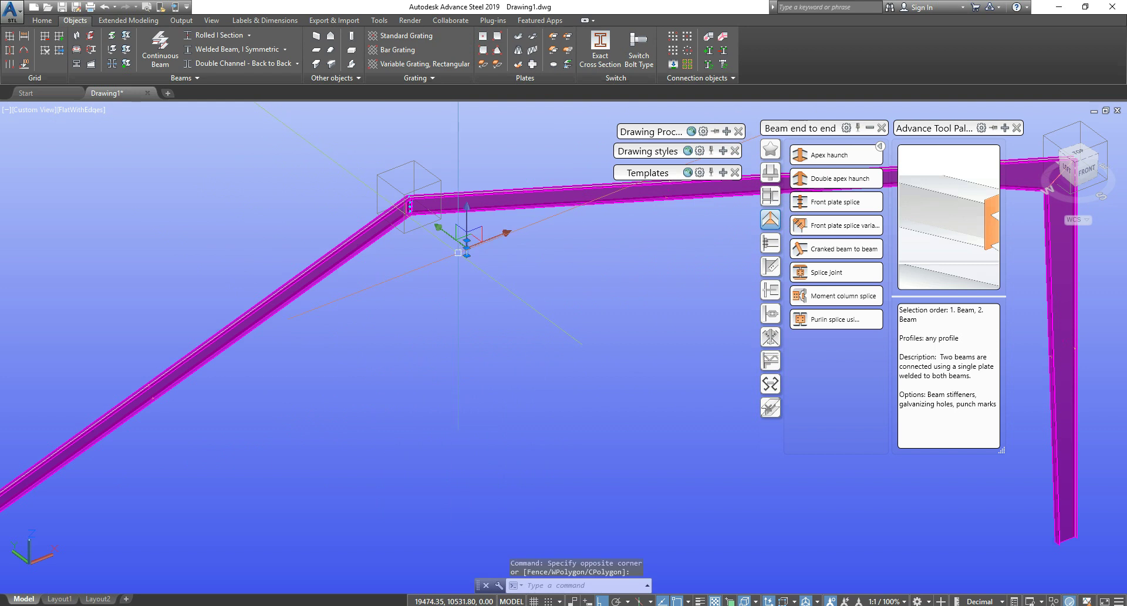
key("Delete")
scroll(458, 251, "down", 6)
key("Escape")
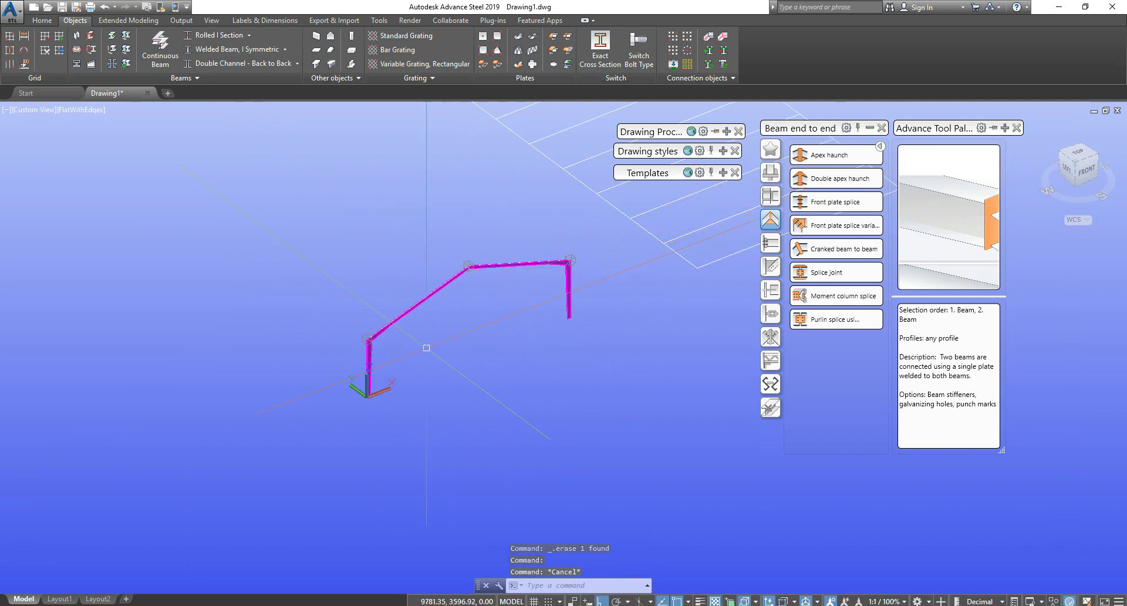
Step: Copy the complete portal frame from the front corner of the bay grid to each of the seven remaining grid lines
scroll(365, 345, "up", 3)
scroll(365, 345, "down", 4)
left_click(318, 245)
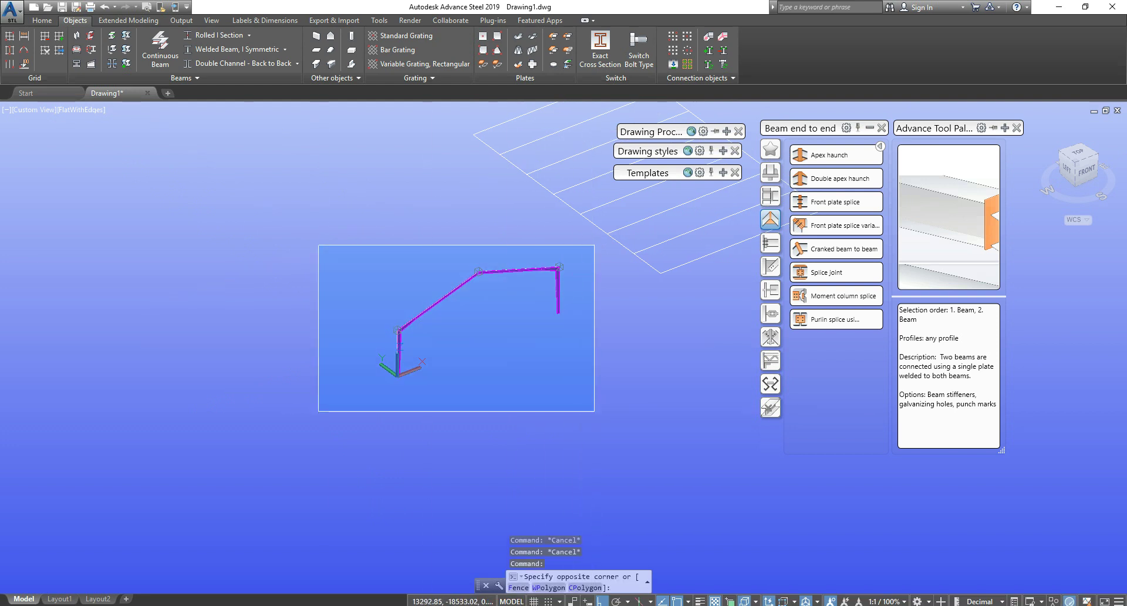
left_click(595, 414)
key("Return")
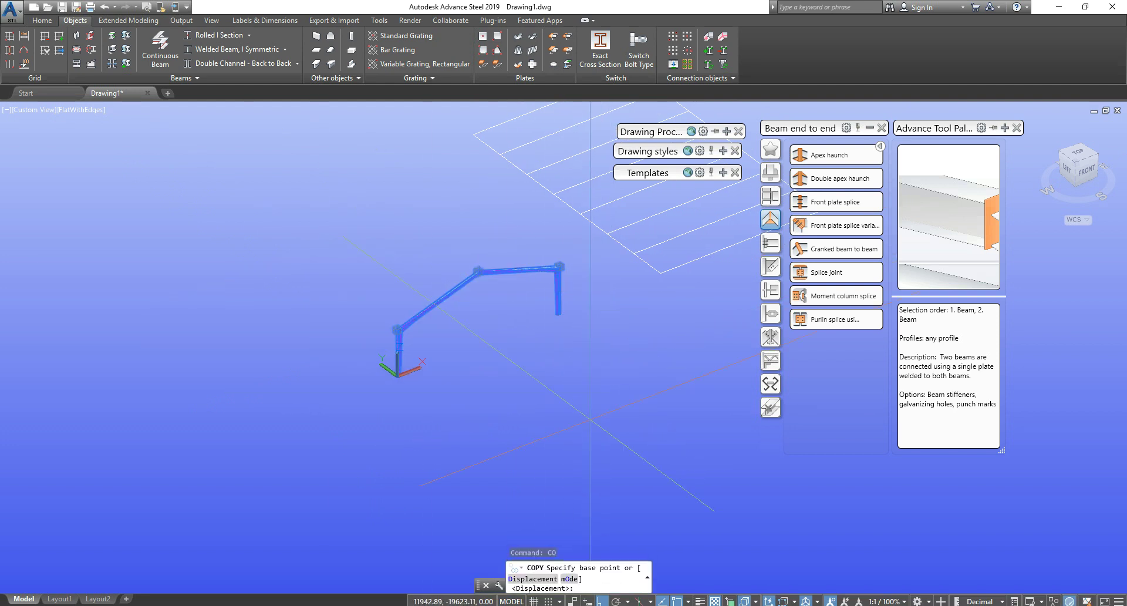
middle_click_drag(638, 295, 621, 340)
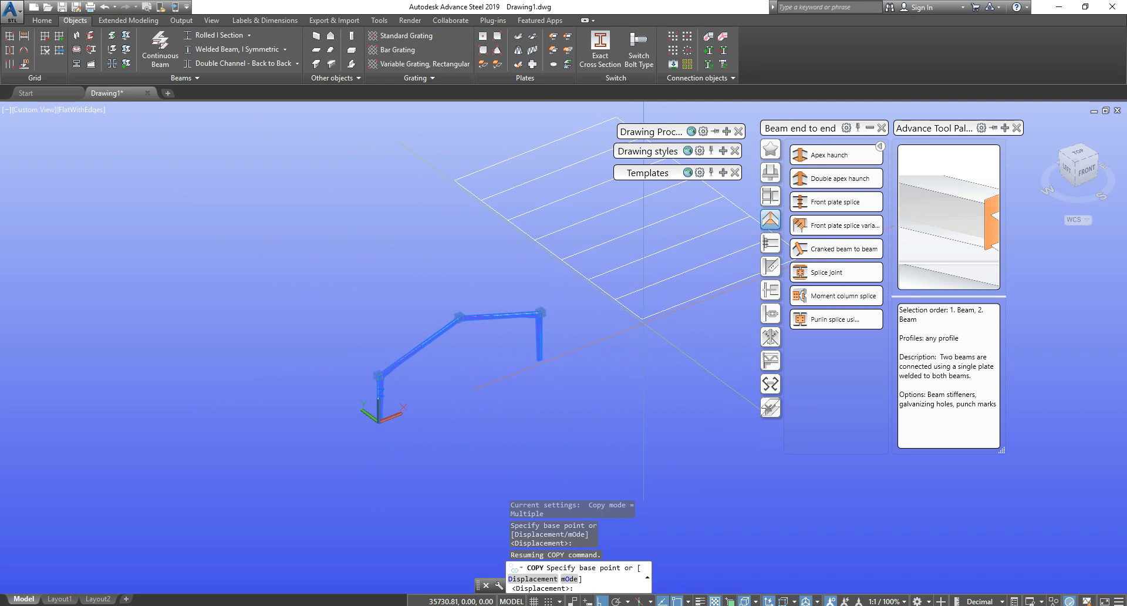
left_click(642, 318)
left_click(623, 292)
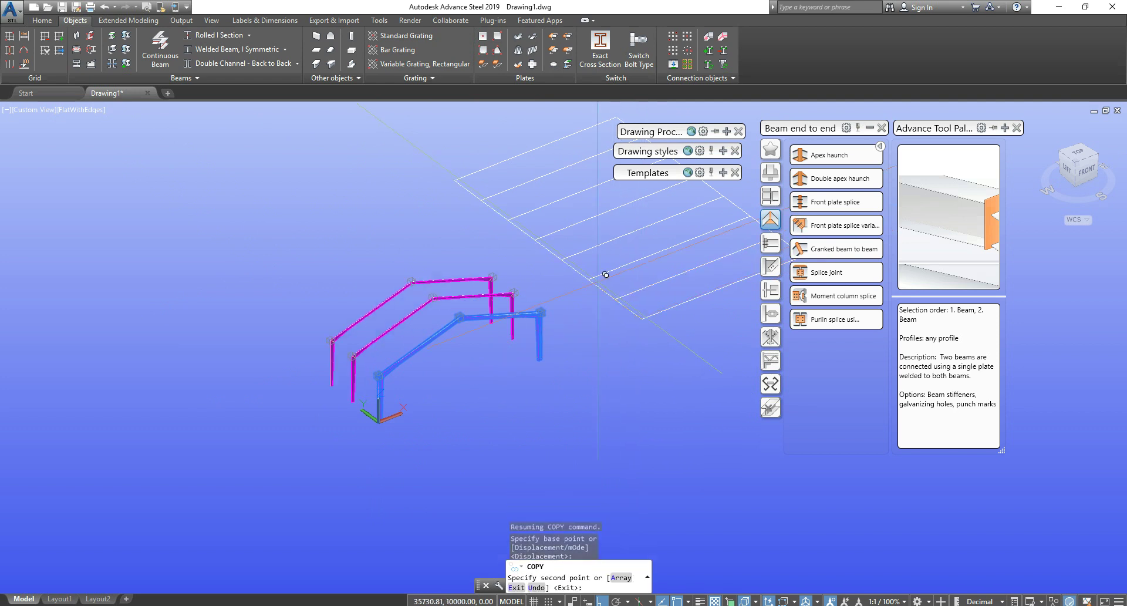
left_click(596, 272)
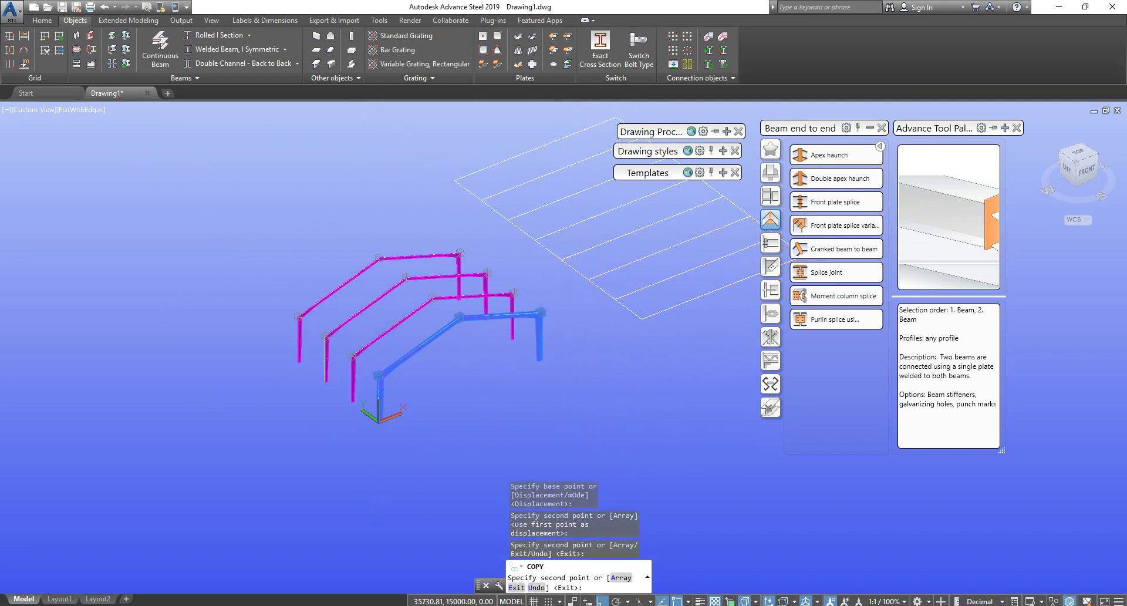
left_click(560, 259)
left_click(533, 238)
left_click(507, 218)
left_click(482, 200)
left_click(455, 180)
key("Escape")
key("Escape")
key("Escape")
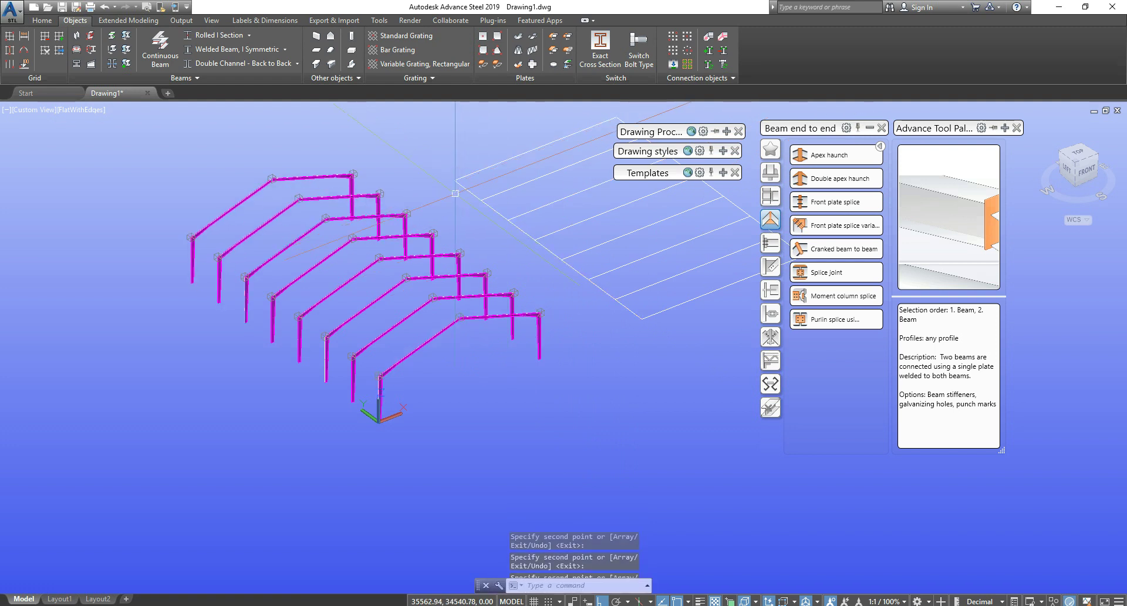
Step: Erase the whole bay grid beside the copied frames and inspect the row of frames
middle_click_drag(665, 301, 665, 470)
left_click(680, 456)
left_click(531, 279)
key("Delete")
key("Escape")
key("Escape")
middle_click_drag(453, 369, 408, 373, "shift")
scroll(408, 374, "up", 4)
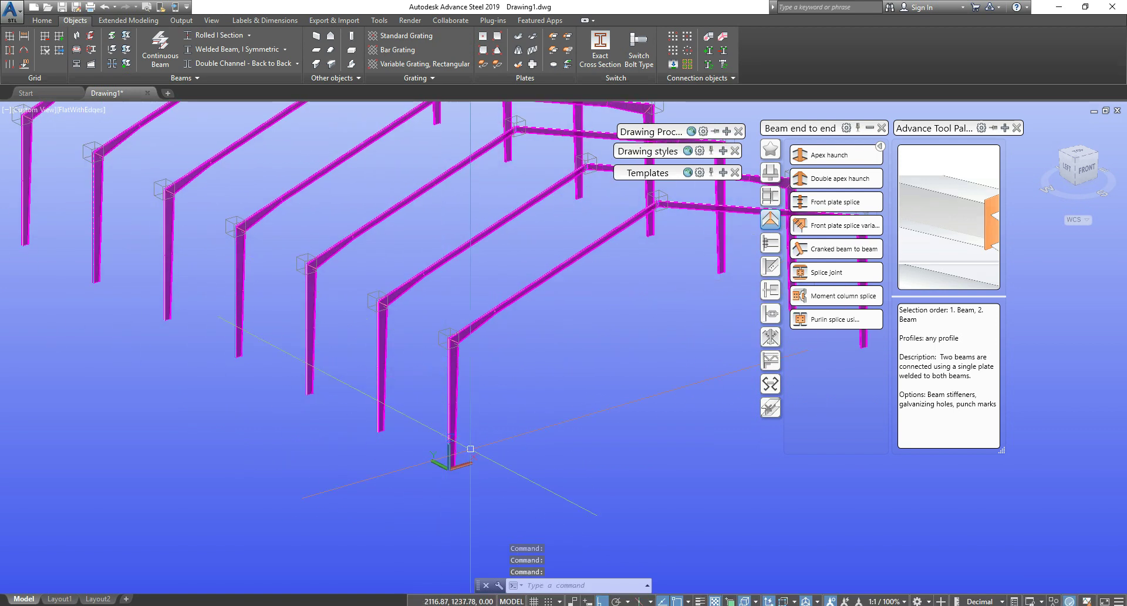
scroll(450, 462, "up", 5)
scroll(450, 462, "down", 8)
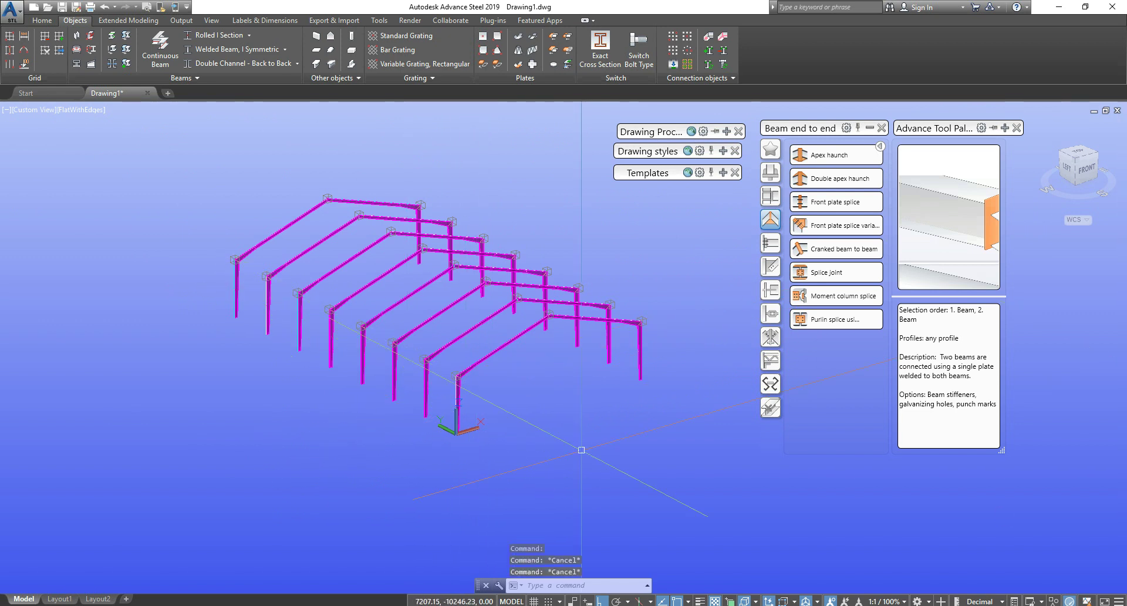
Step: Undo the recent view changes and the erasure of the bay grid
type("u")
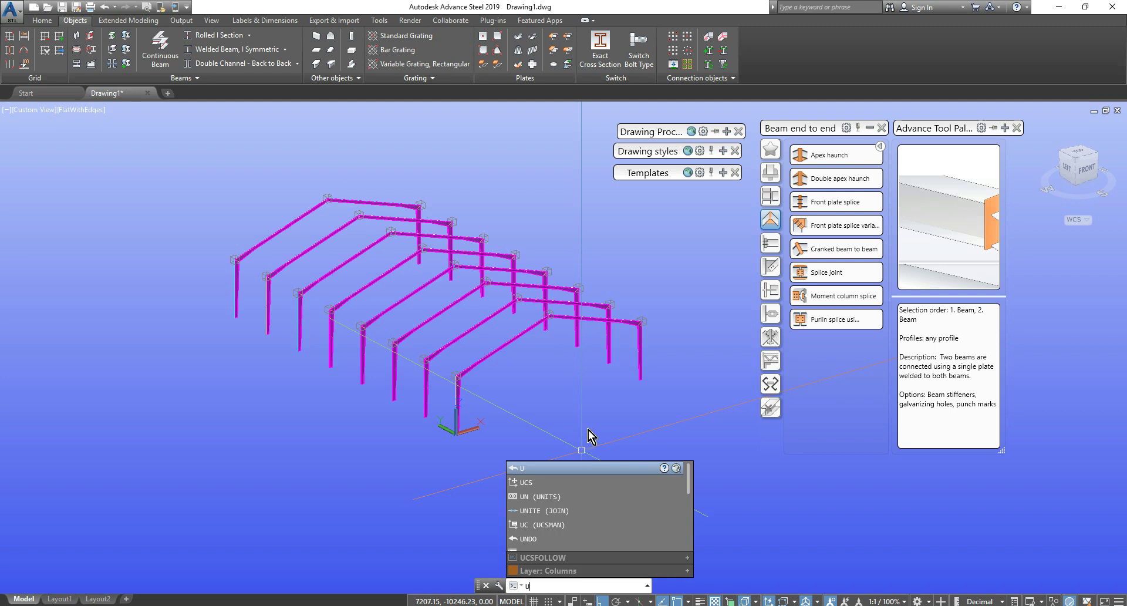
key("Return")
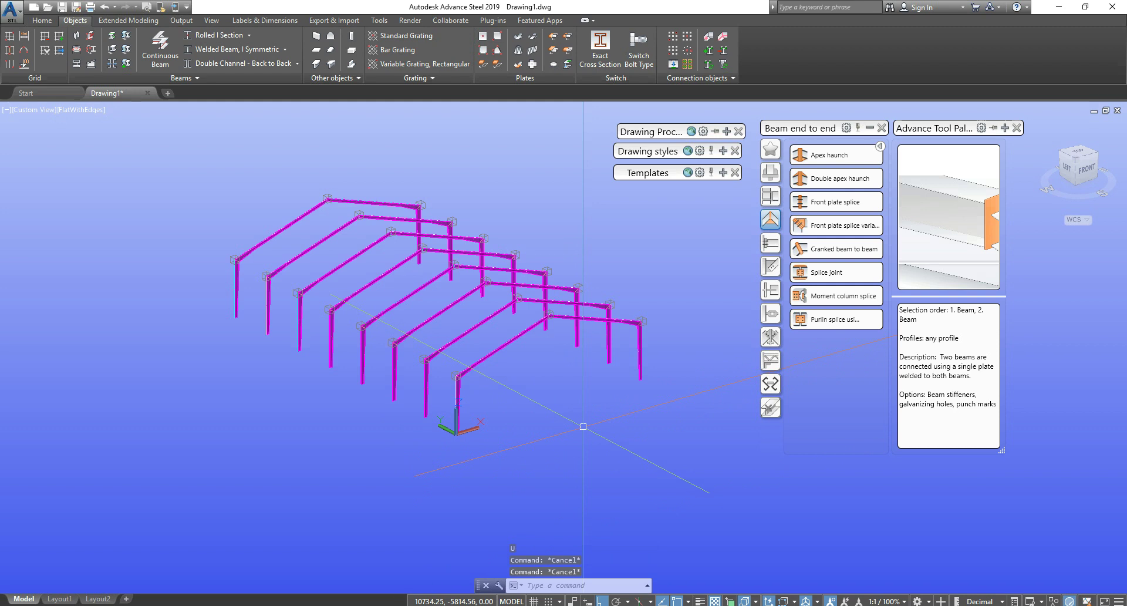
scroll(472, 344, "up", 4)
middle_click_drag(607, 423, 575, 418)
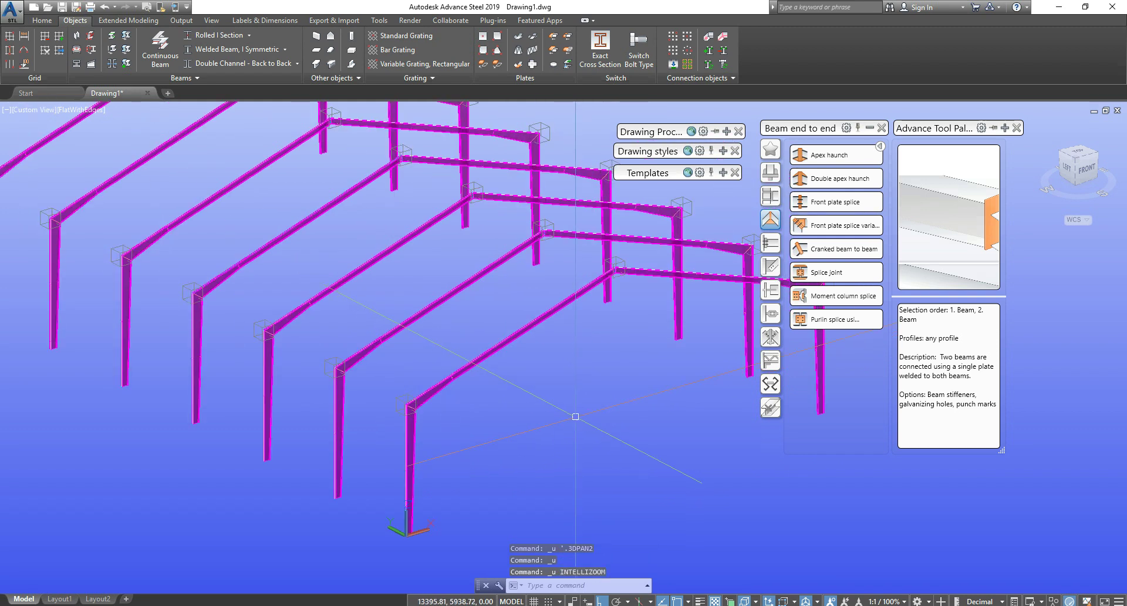
key("ctrl+z")
key("ctrl+z")
key("ctrl+z")
key("ctrl+z")
key("ctrl+z")
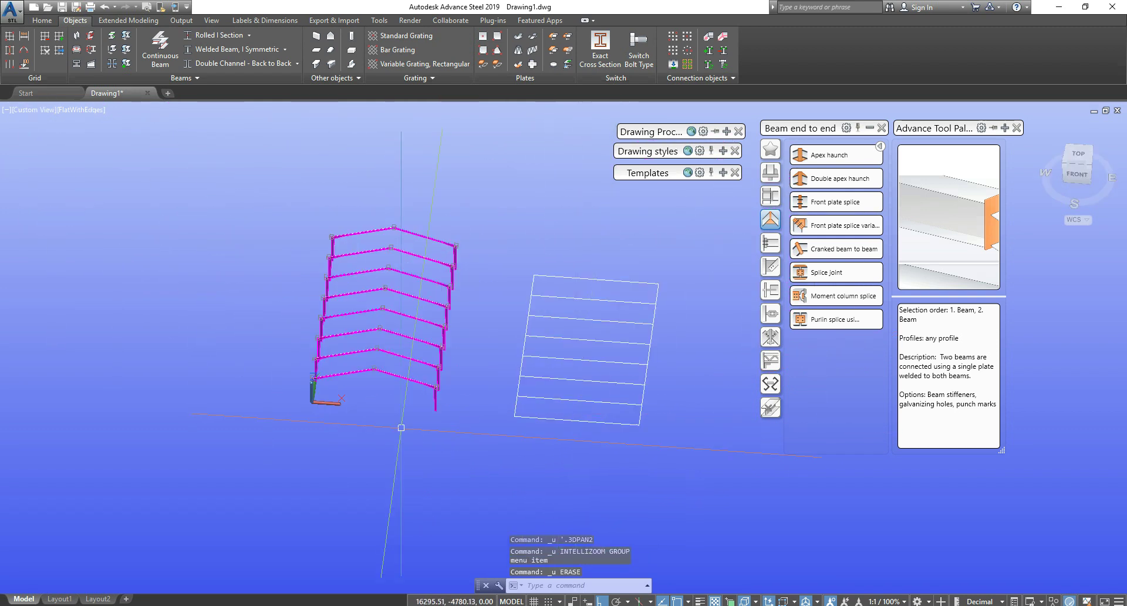
key("Escape")
key("Escape")
Step: Try to add a tube base plate at the foot of the front corner column, without an additional concrete object
scroll(323, 398, "up", 4)
middle_click_drag(391, 395, 521, 403)
scroll(523, 403, "up", 6)
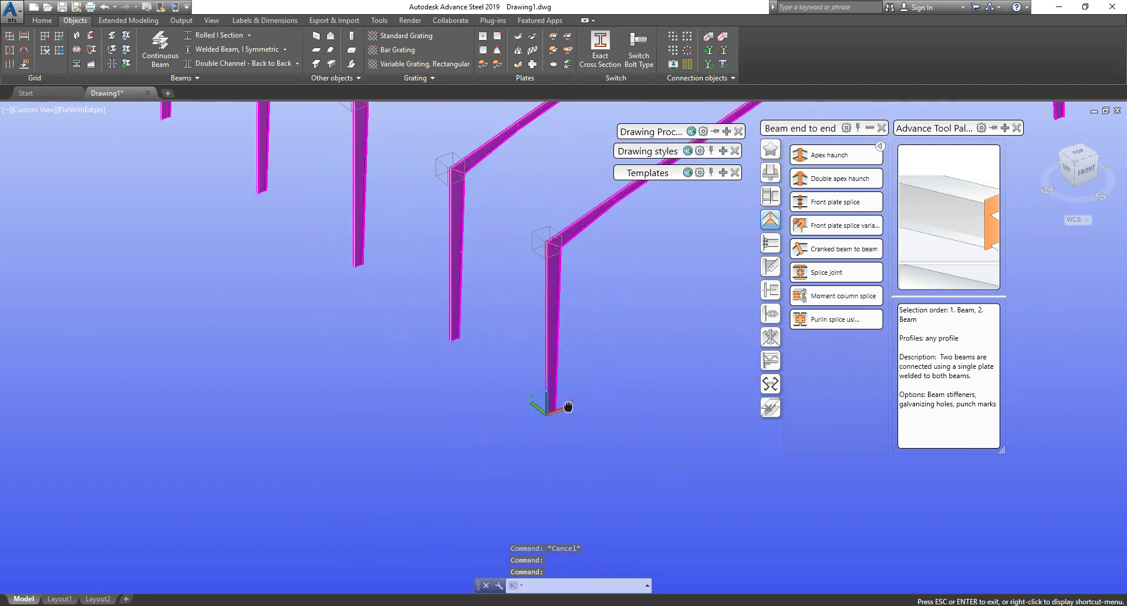
scroll(523, 404, "up", 4)
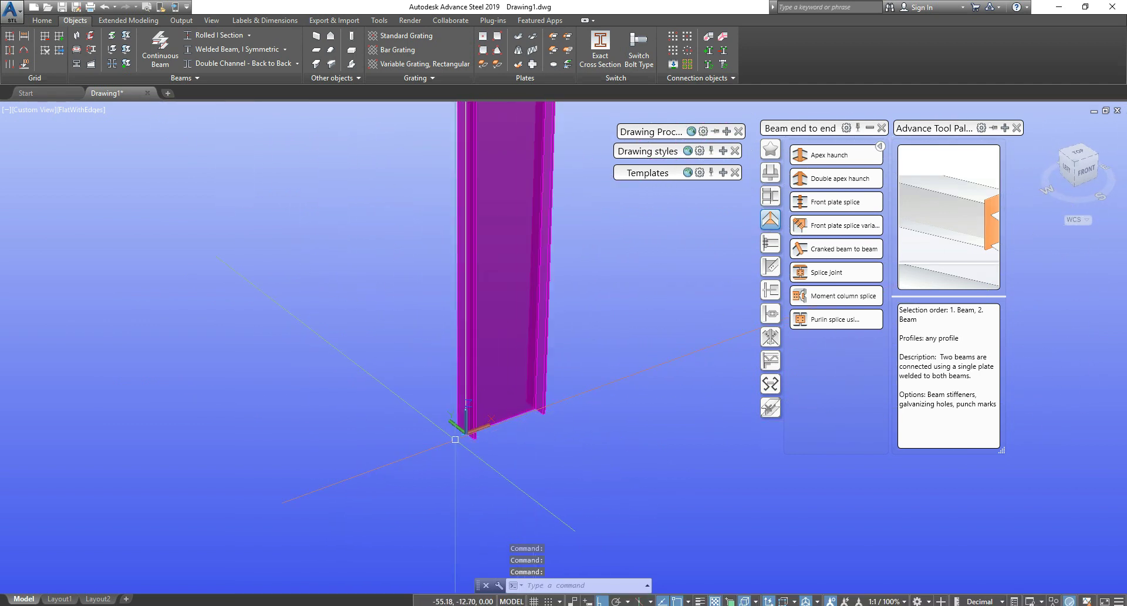
middle_click_drag(494, 423, 551, 405)
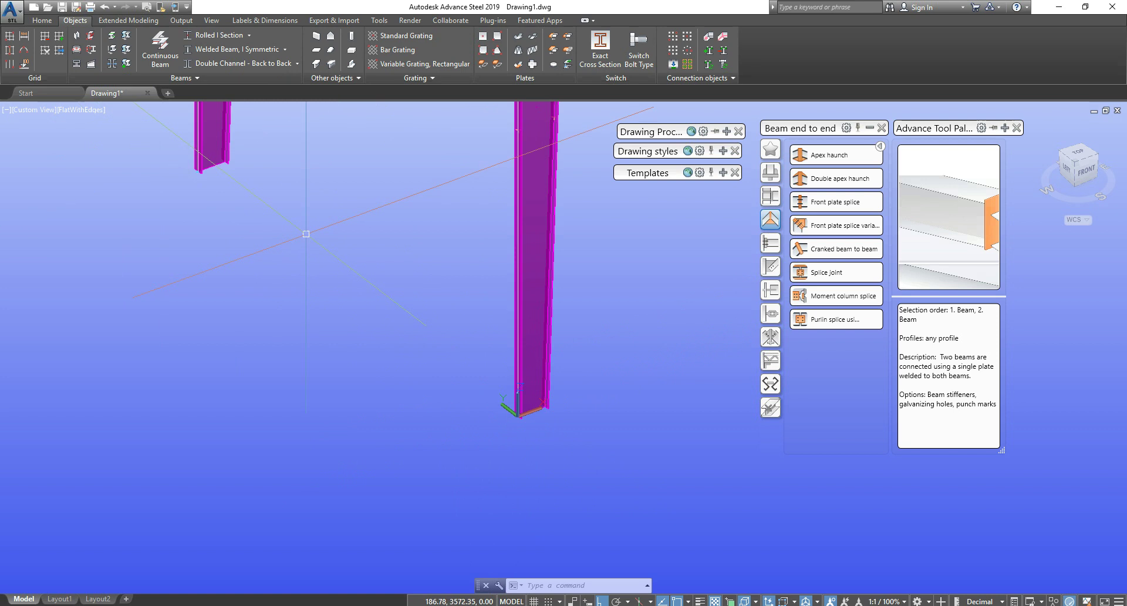
scroll(546, 394, "up", 3)
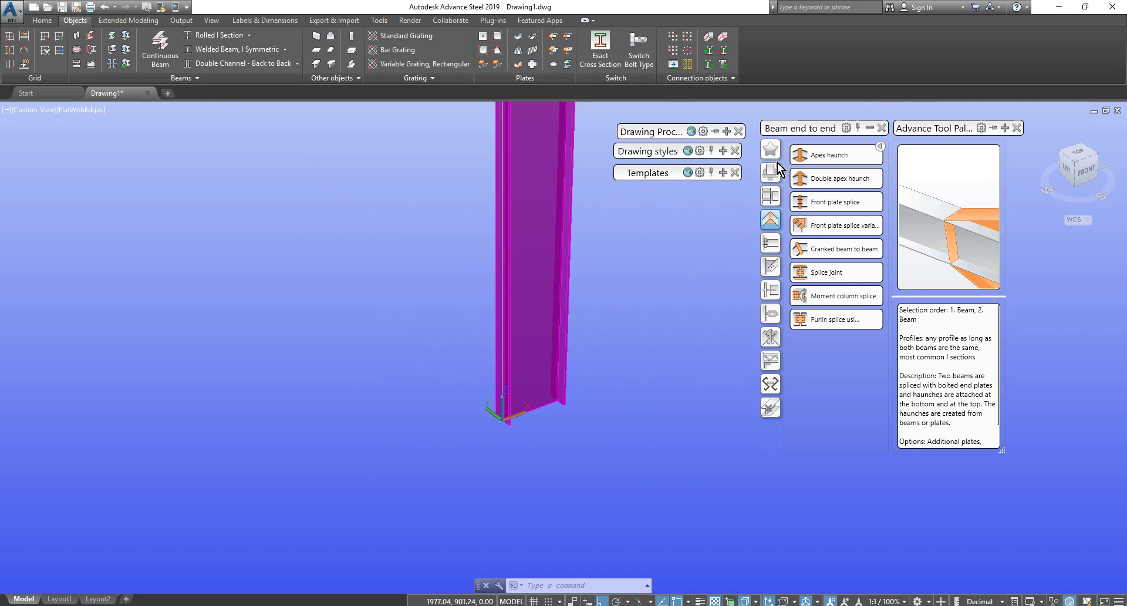
left_click(771, 172)
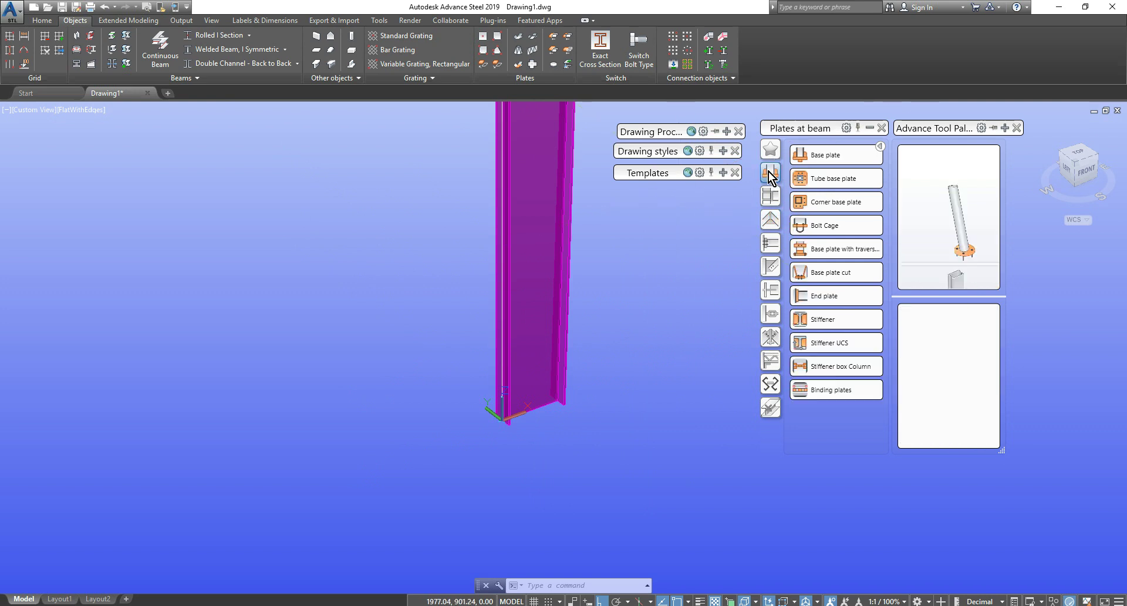
left_click(821, 177)
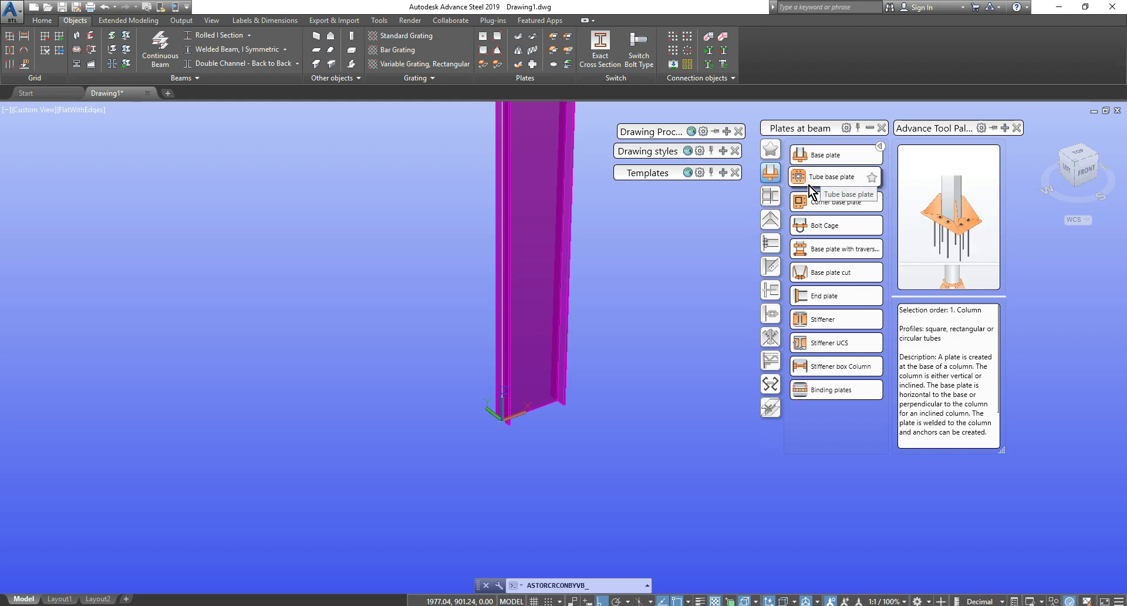
left_click(536, 410)
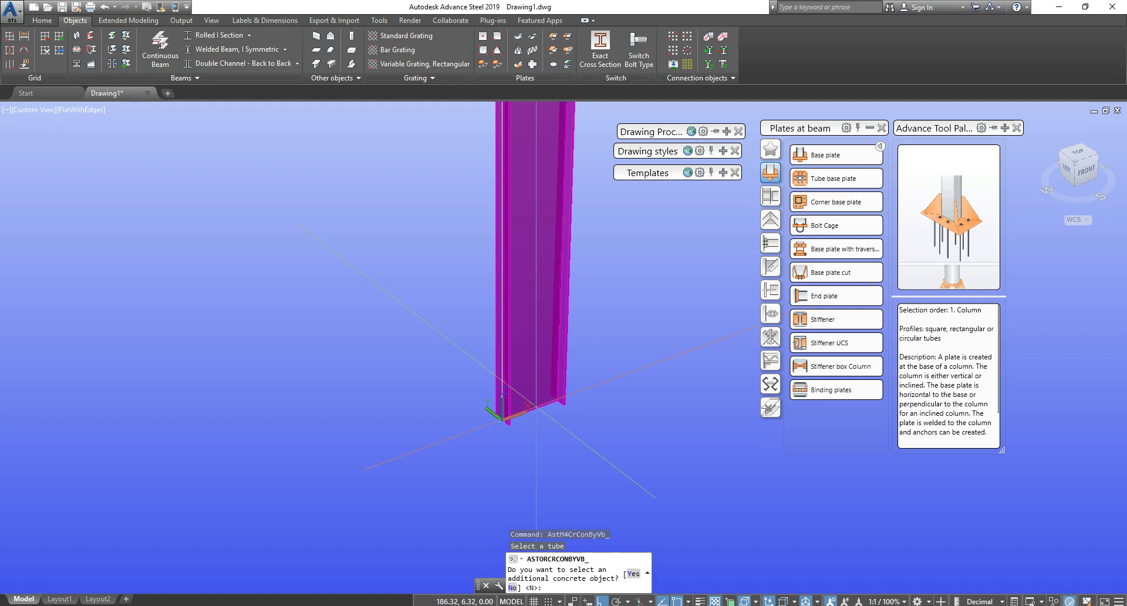
key("Return")
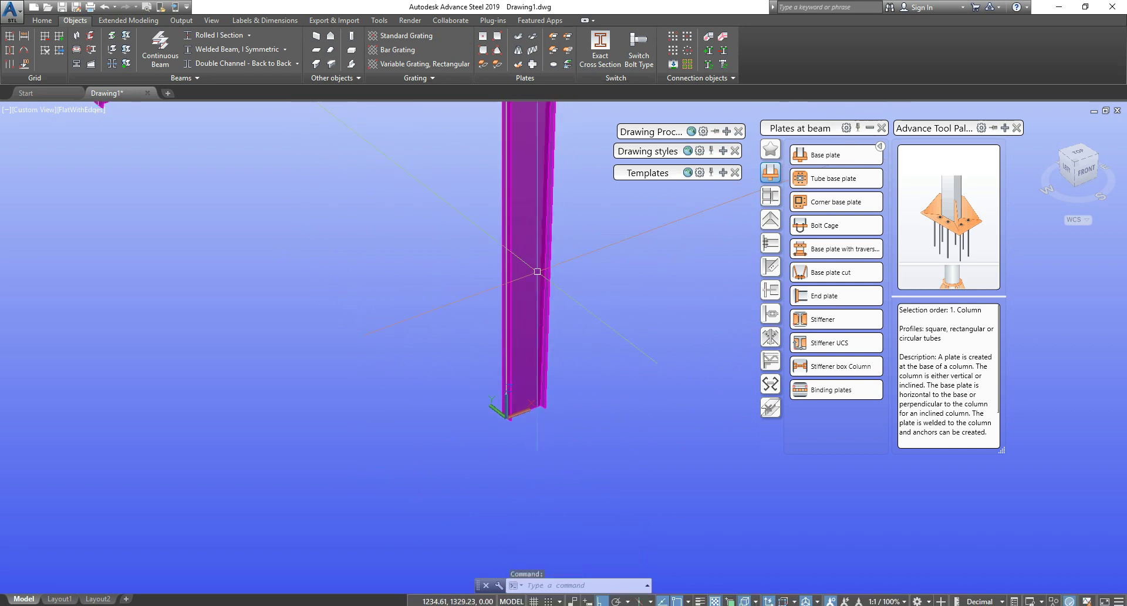
scroll(520, 424, "up", 1)
scroll(520, 424, "up", 3)
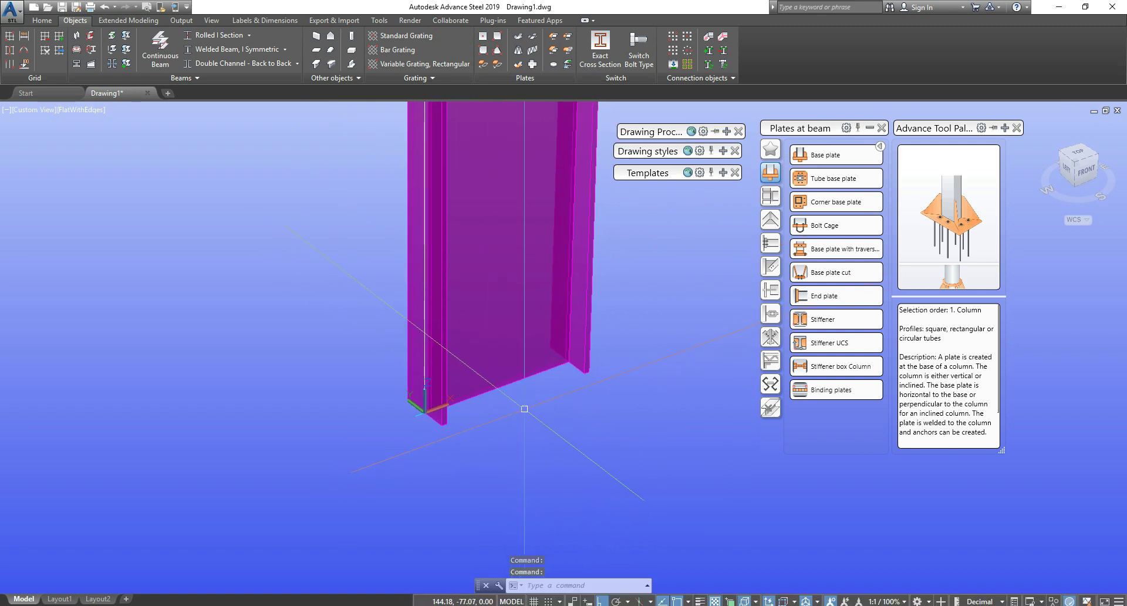
key("Escape")
key("Escape")
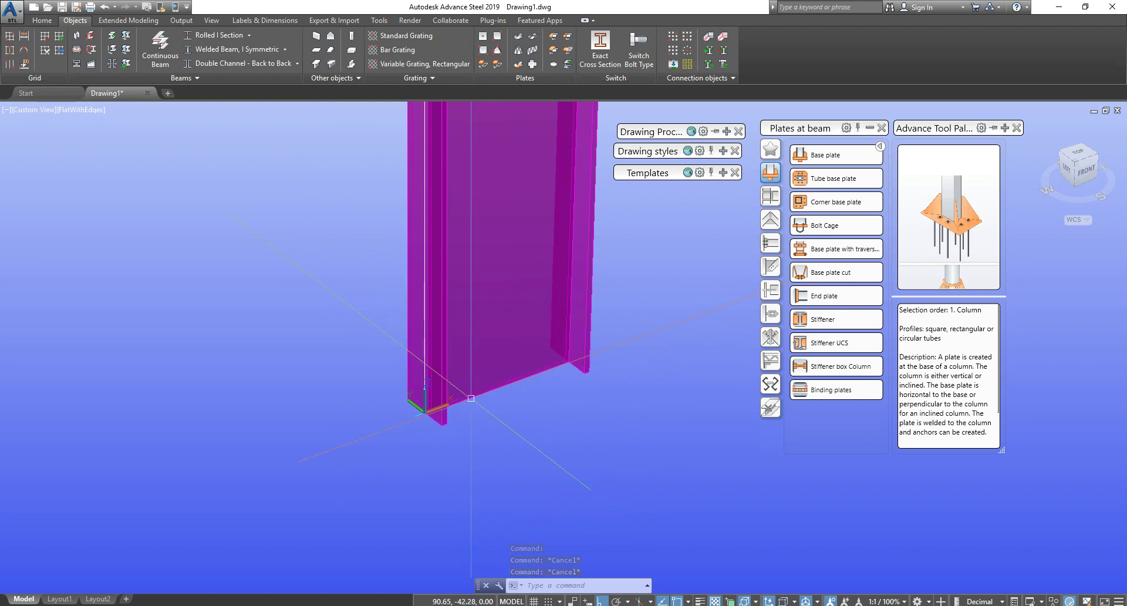
type("REC")
key("Return")
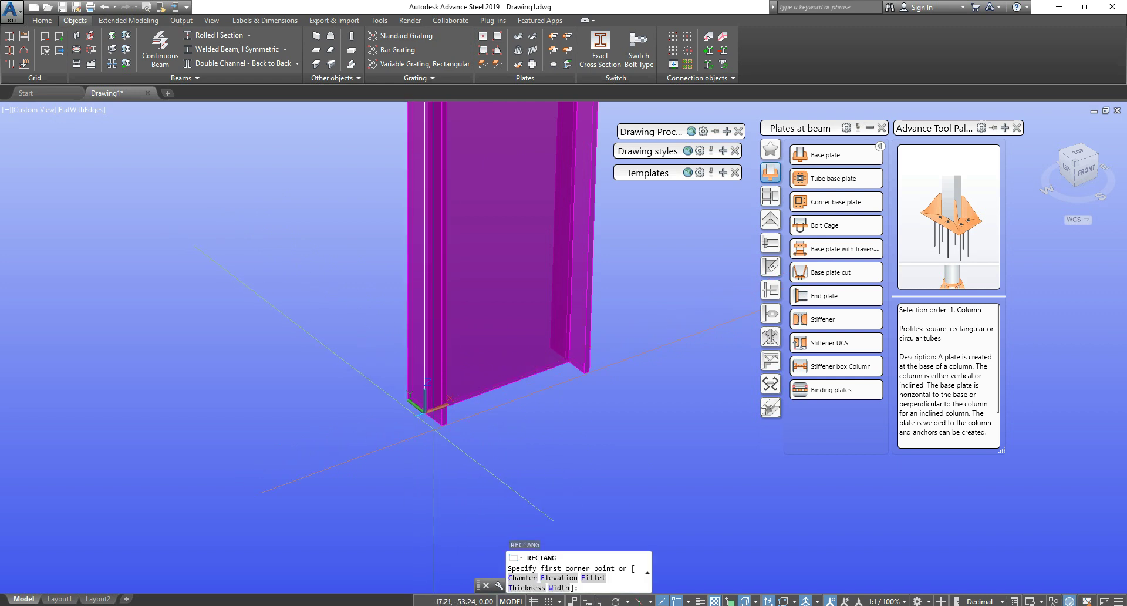
key("Escape")
Step: Reset the user coordinate system to World at the base of the front corner column
type("UCS")
key("Return")
type("W")
key("Return")
key("Escape")
middle_click_drag(441, 427, 450, 389, "shift")
key("Escape")
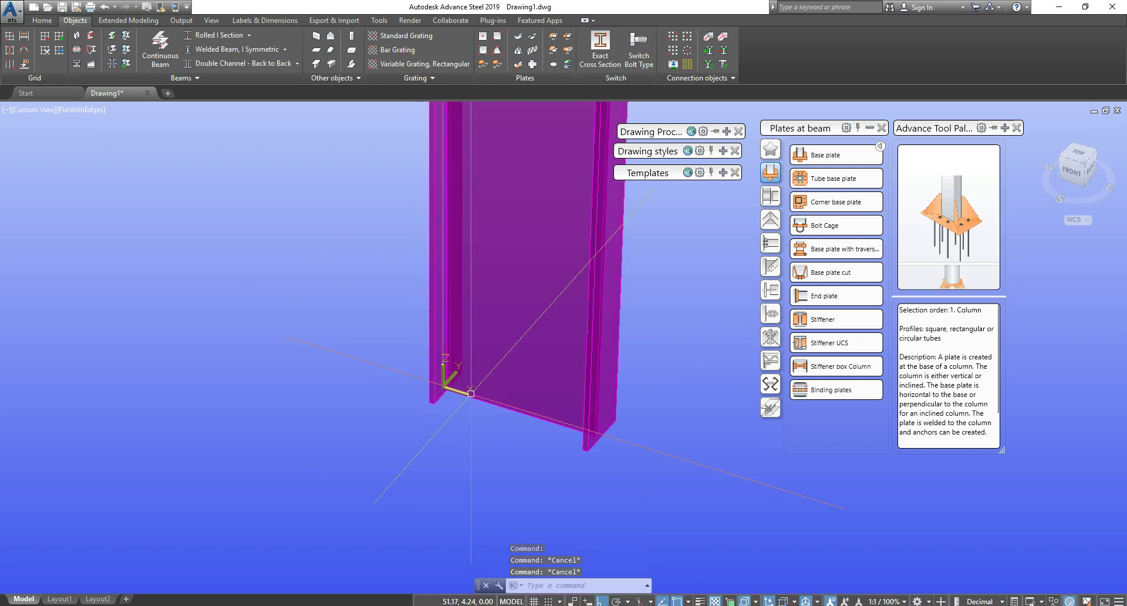
Step: Draw a rectangle around the column's base footprint between its diagonally opposite outer flange corners
type("REC")
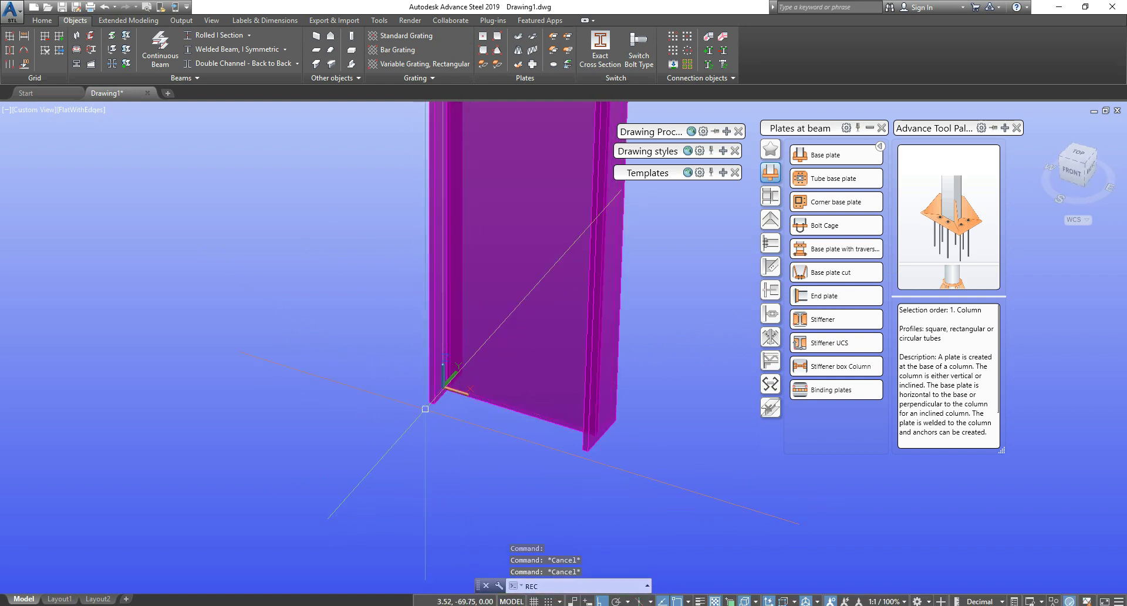
key("Return")
left_click(429, 403)
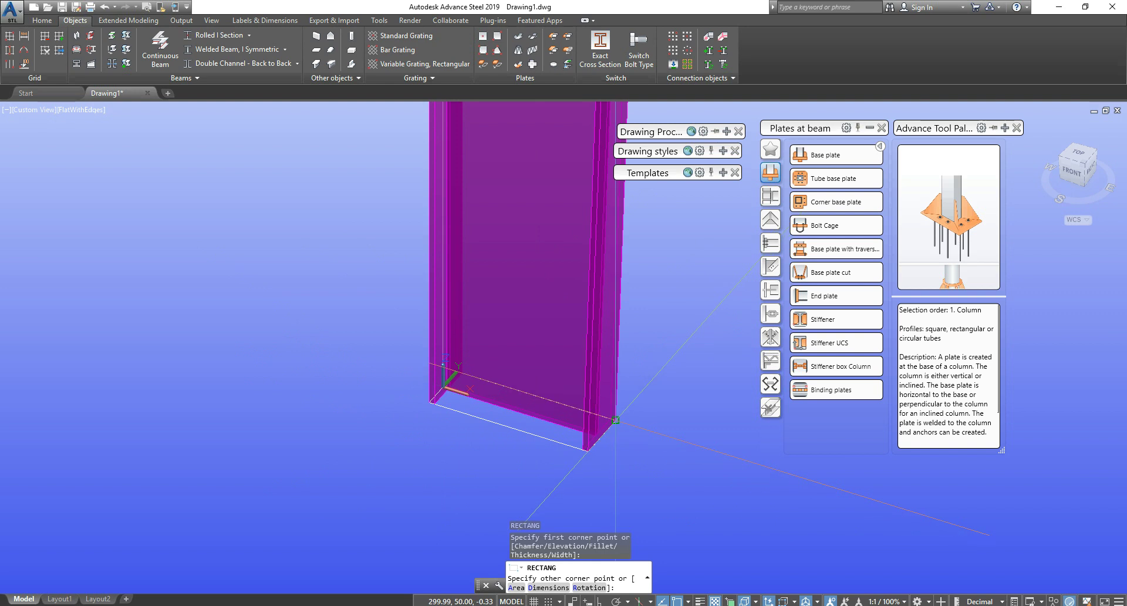
key("Escape")
Step: Try to move the footprint rectangle out in front of the column base, and undo the move
left_click(549, 439)
scroll(558, 436, "down", 2)
middle_click_drag(573, 438, 548, 428)
type("m")
key("Return")
left_click(649, 375)
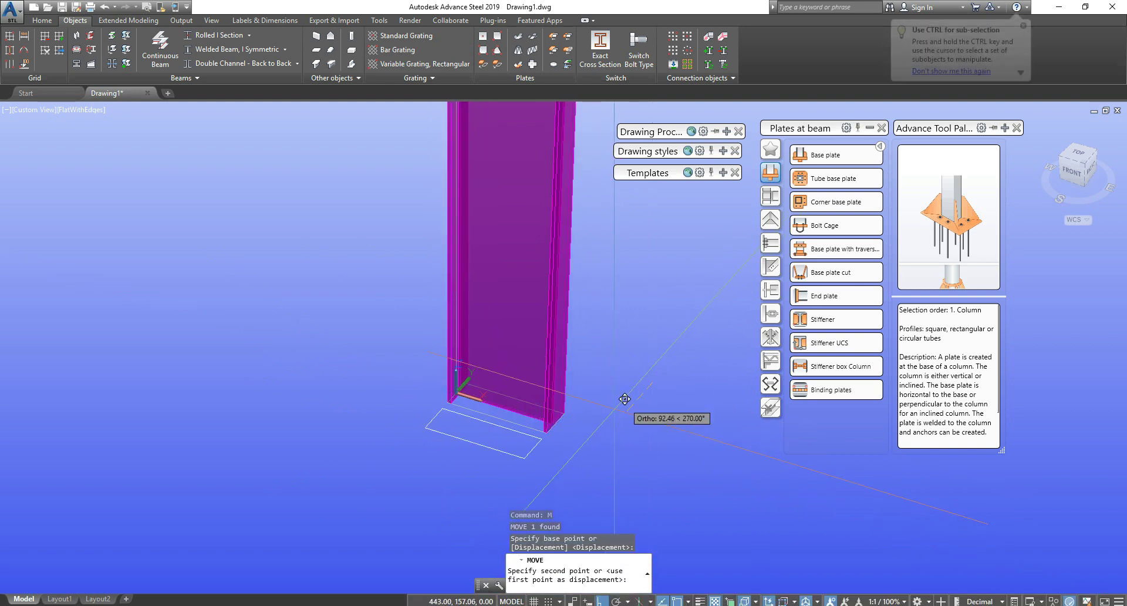
left_click(590, 431)
key("Escape")
type("u")
key("Return")
Step: Move the footprint rectangle straight along the negative Y direction, clear of the column base
left_click(552, 435)
type("m")
key("Return")
left_click(648, 375)
left_click(589, 430)
key("Escape")
middle_click_drag(483, 429, 500, 335)
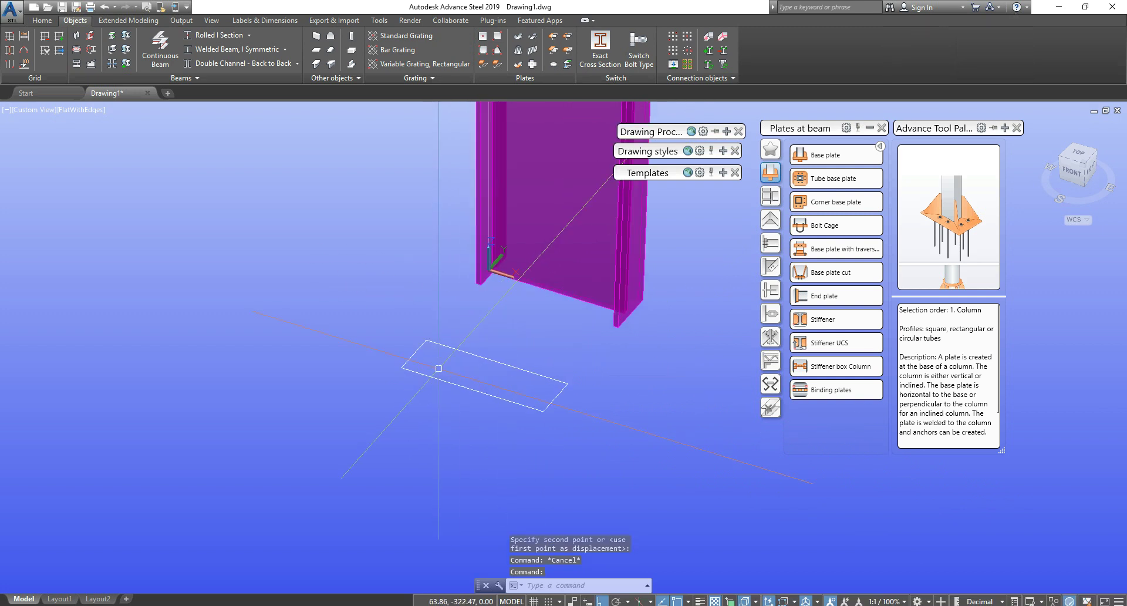
Step: Offset the footprint rectangle outward by 50 mm to outline the base plate
scroll(481, 358, "up", 2)
key("Escape")
key("Escape")
type("o")
key("Return")
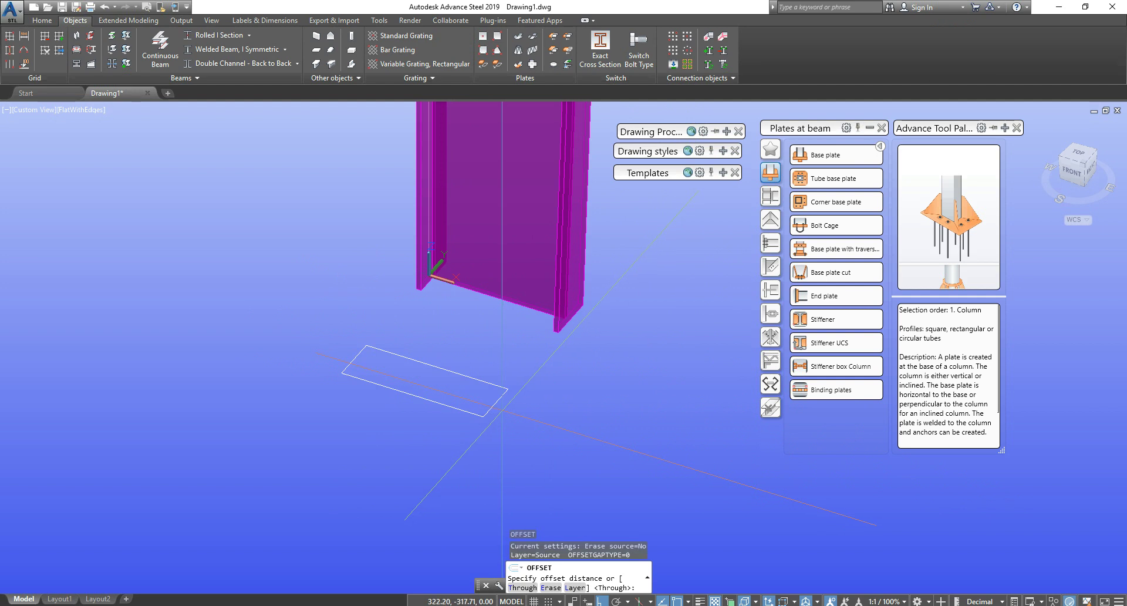
type("50")
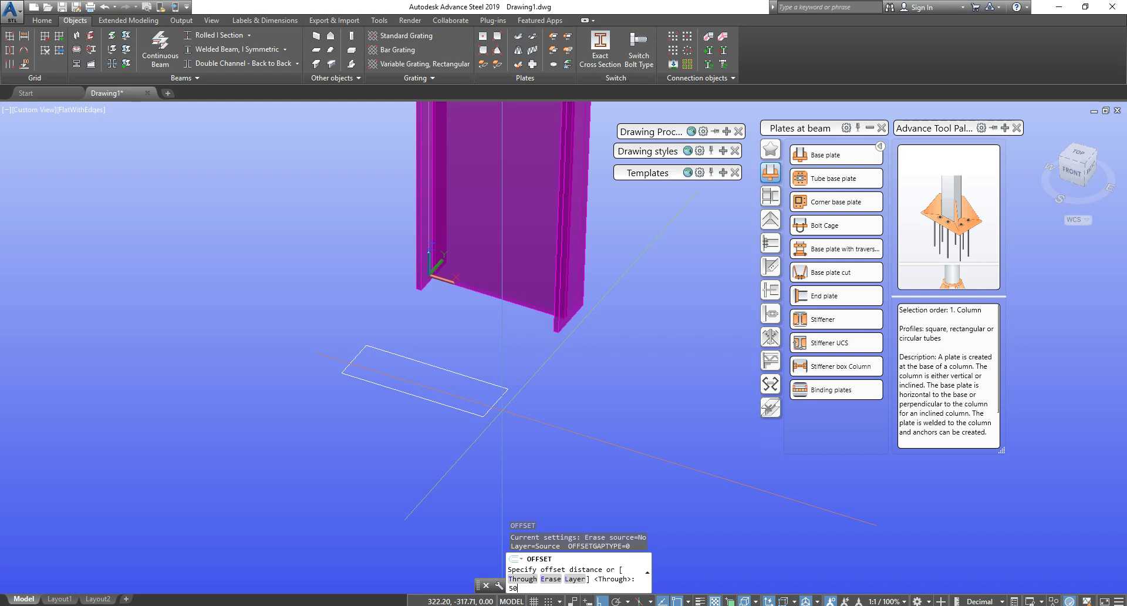
key("Return")
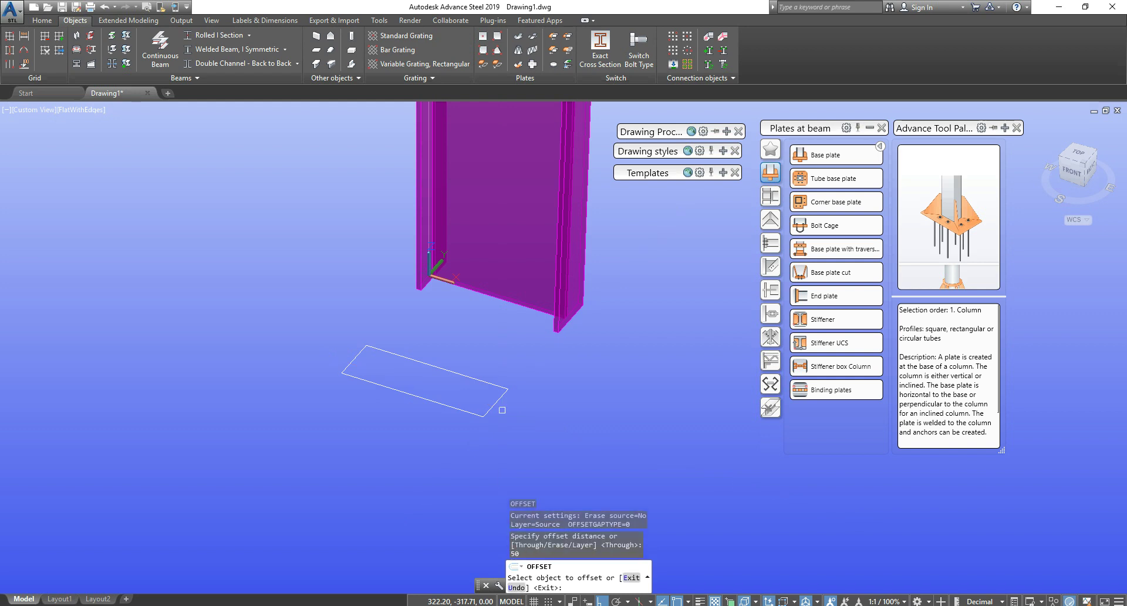
left_click(488, 407)
left_click(514, 408)
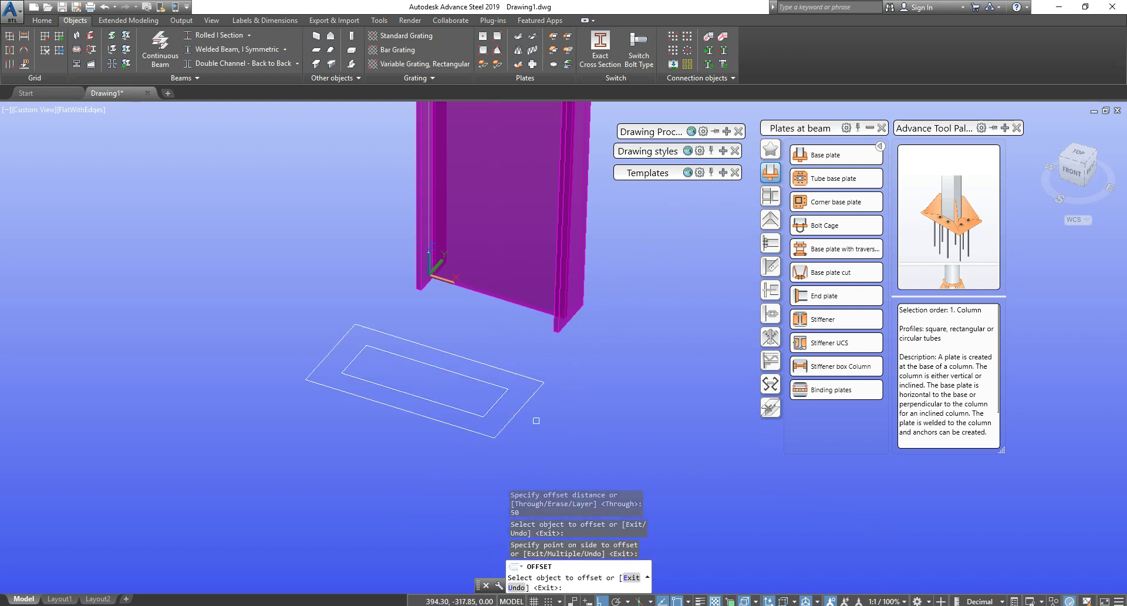
key("Escape")
middle_click_drag(534, 396, 551, 388)
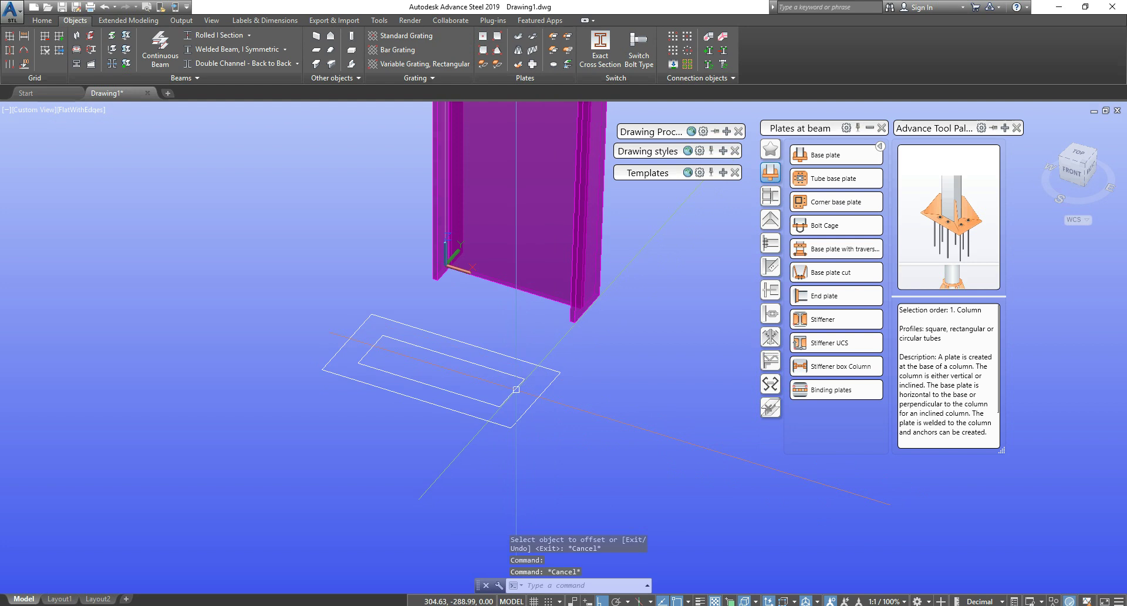
left_click(516, 389)
key("Escape")
key("Escape")
key("Escape")
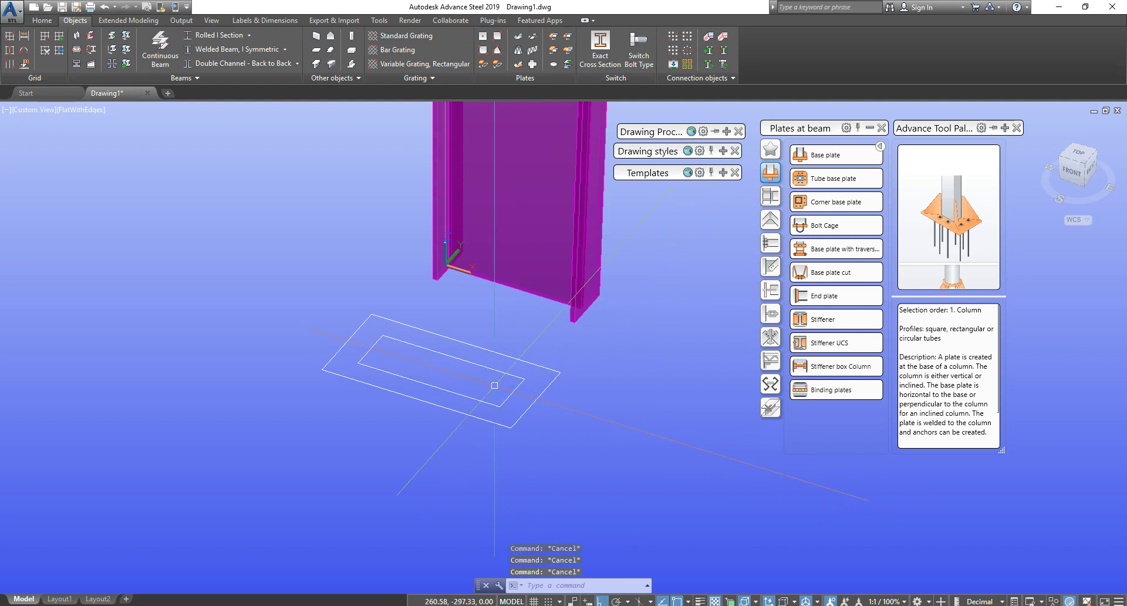
Step: Convert the outer rectangle into a steel plate with a thickness of 12 mm
left_click(41, 23)
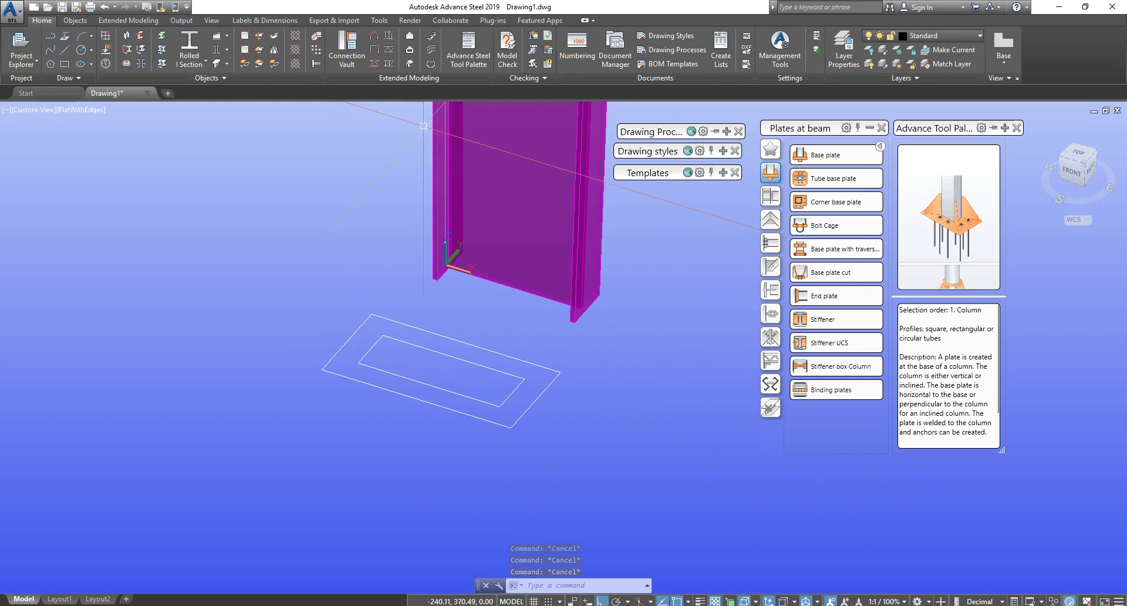
left_click(245, 65)
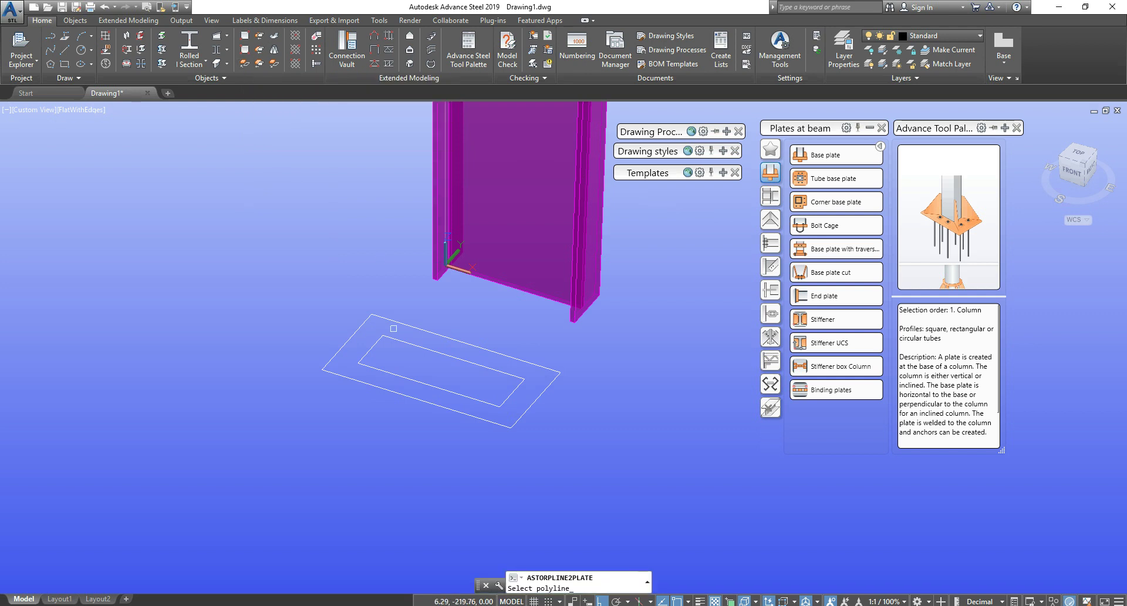
left_click(364, 330)
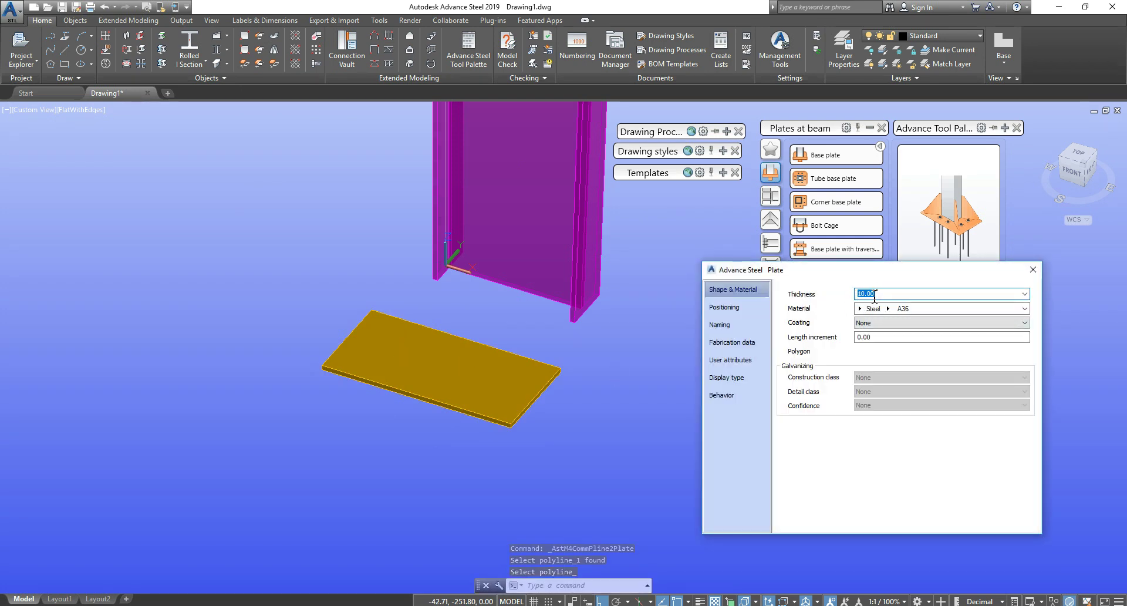
type("12")
left_click(878, 337)
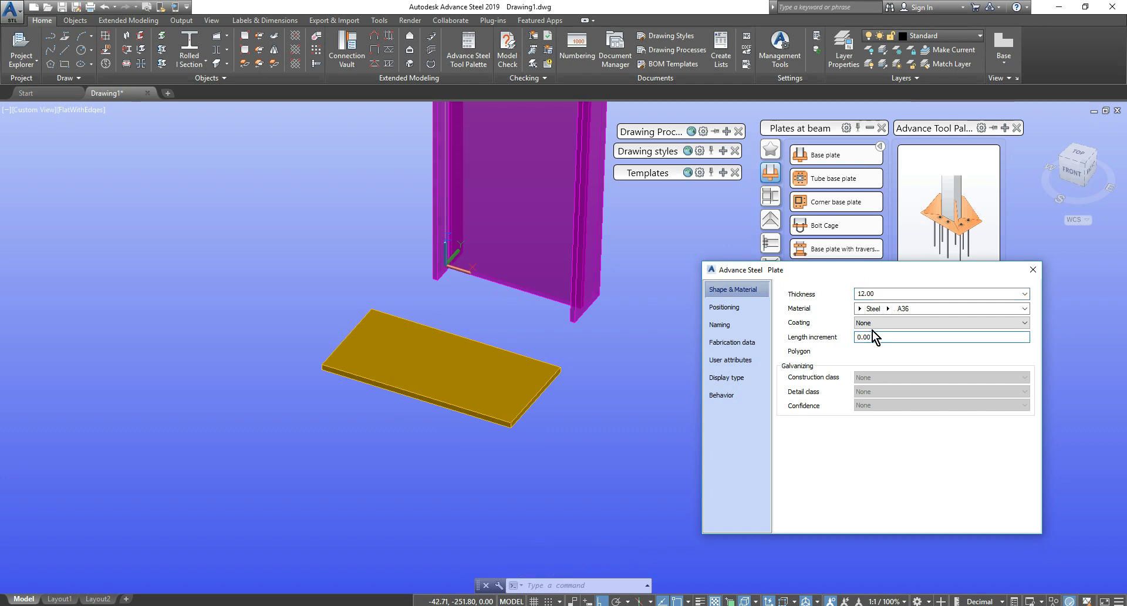
left_click(1033, 270)
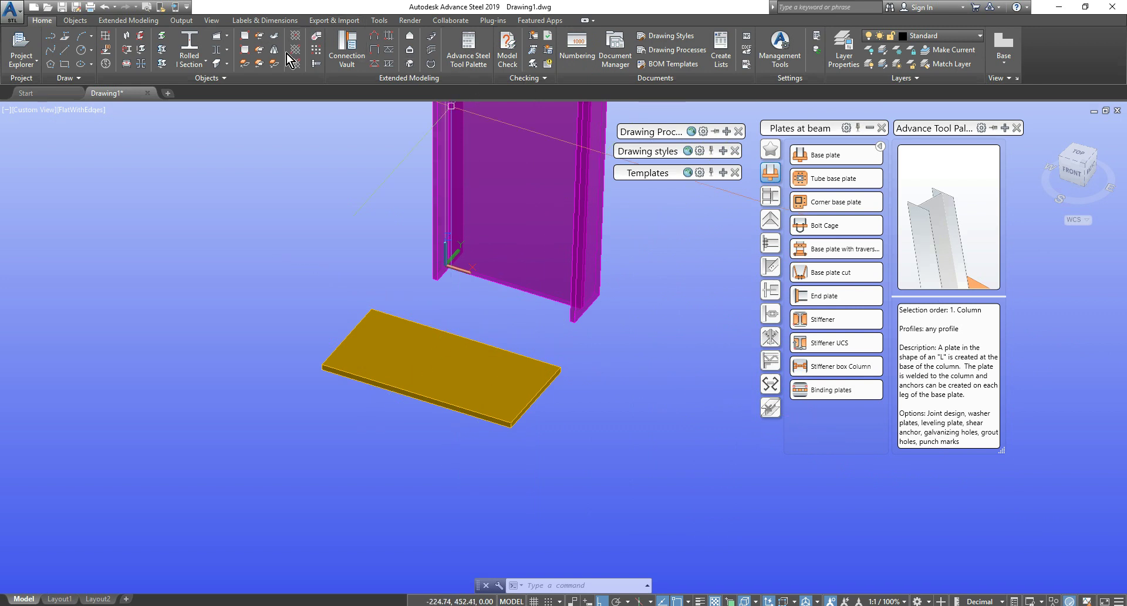
Step: Place a rectangular bolt pattern on the base plate between its two diagonally opposite corners
left_click(75, 21)
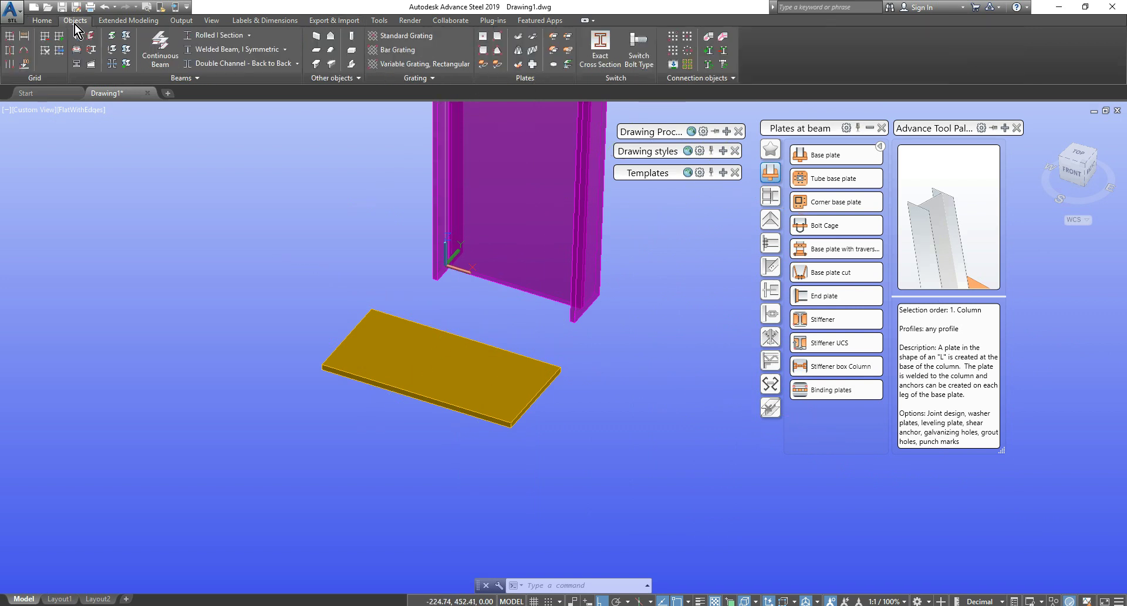
left_click(672, 39)
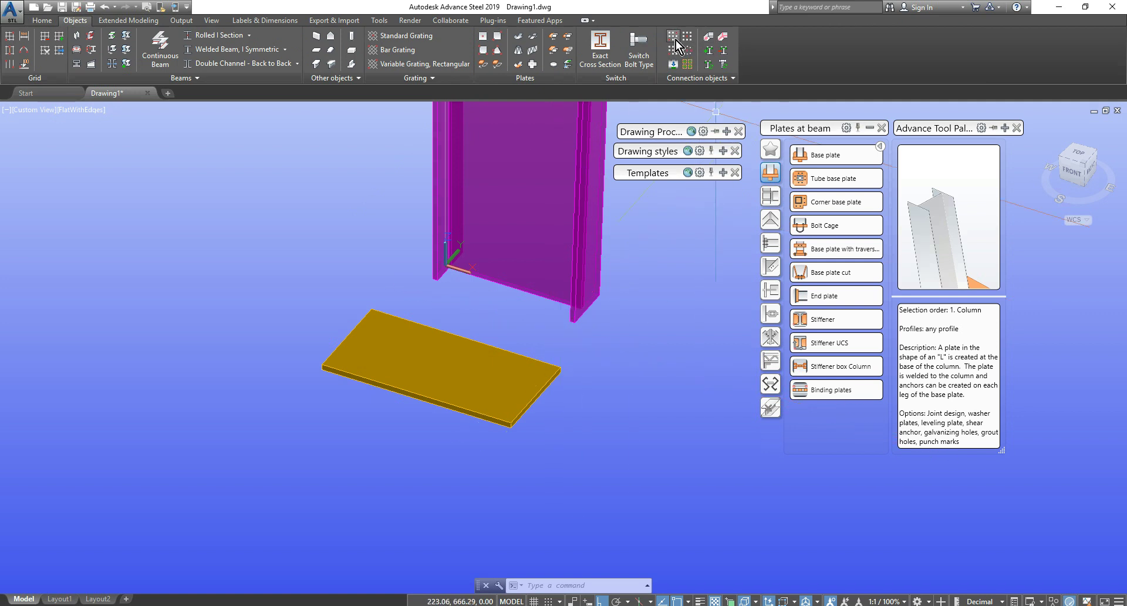
left_click(375, 379)
key("Return")
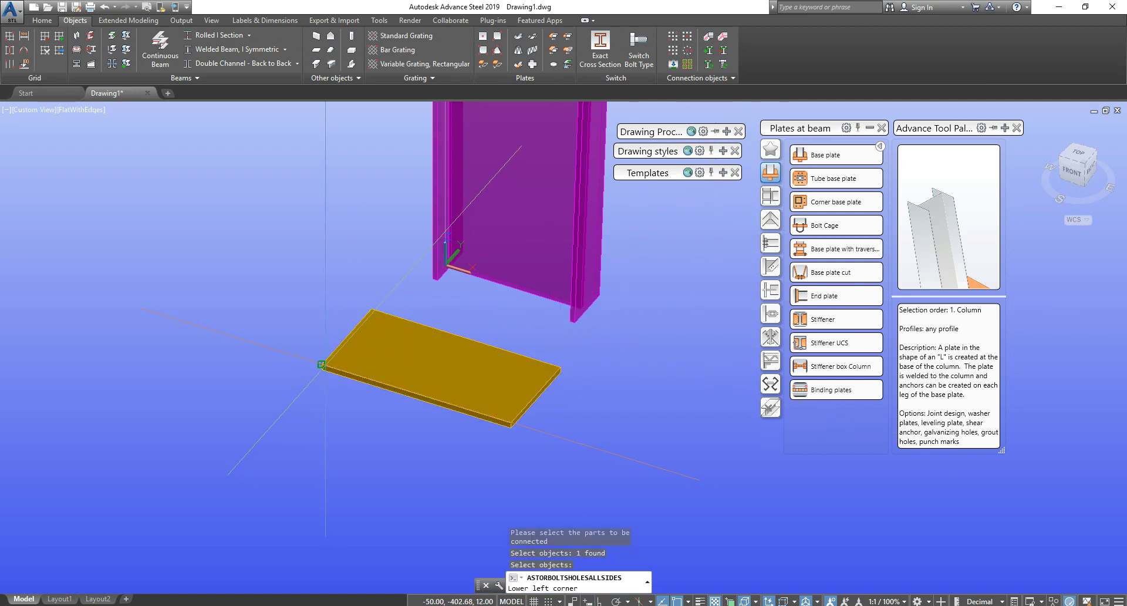
left_click(322, 365)
left_click(562, 368)
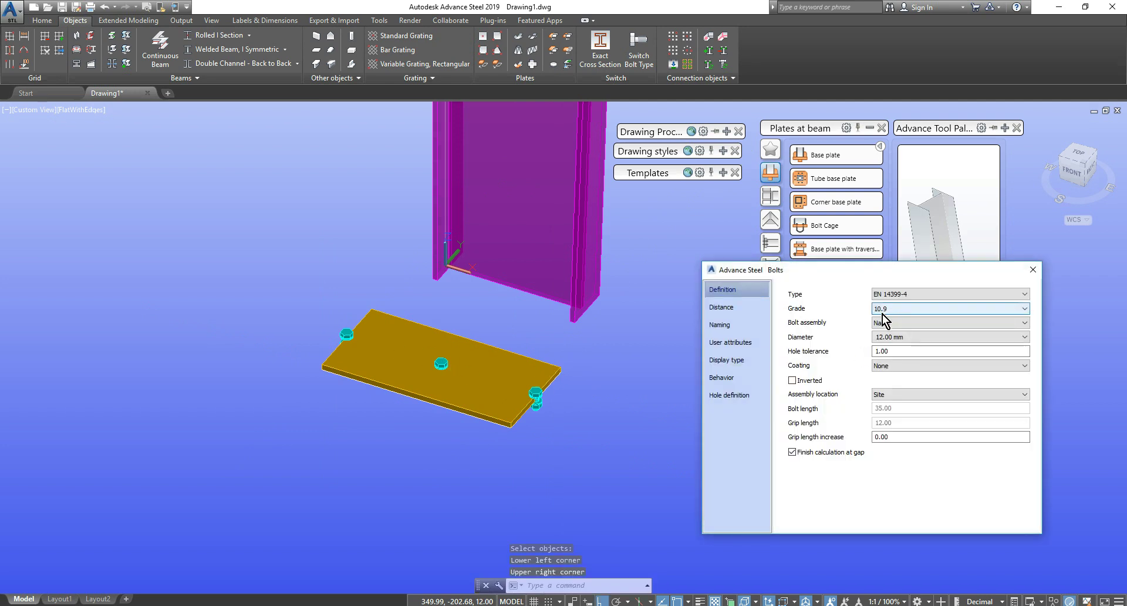
Step: Set the bolt diameter to 16 mm and open the bolt pattern's distance settings
left_click(888, 338)
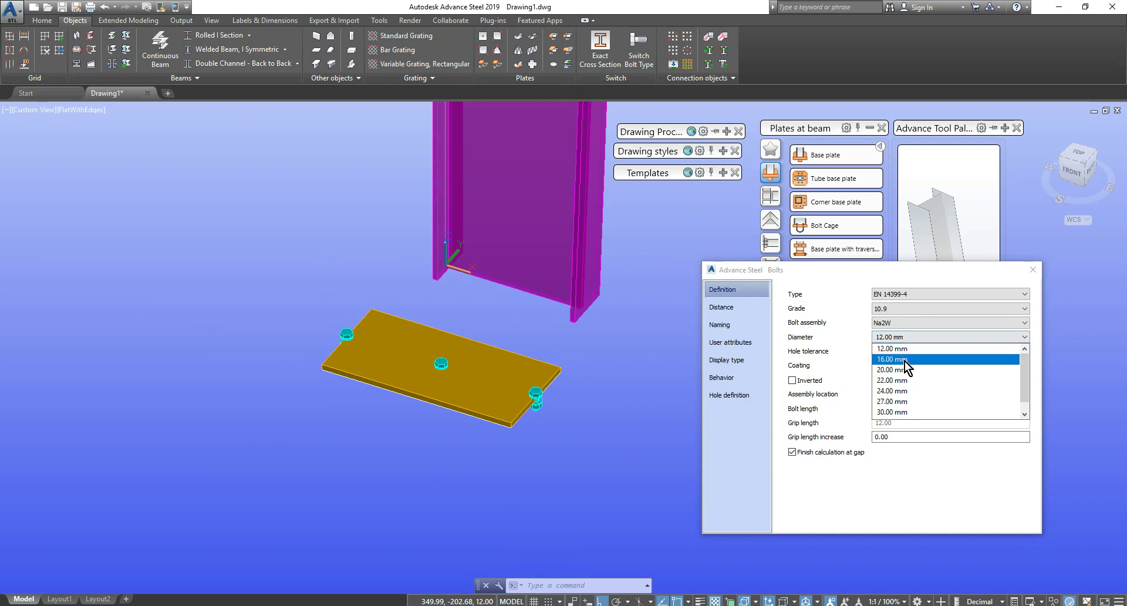
left_click(900, 391)
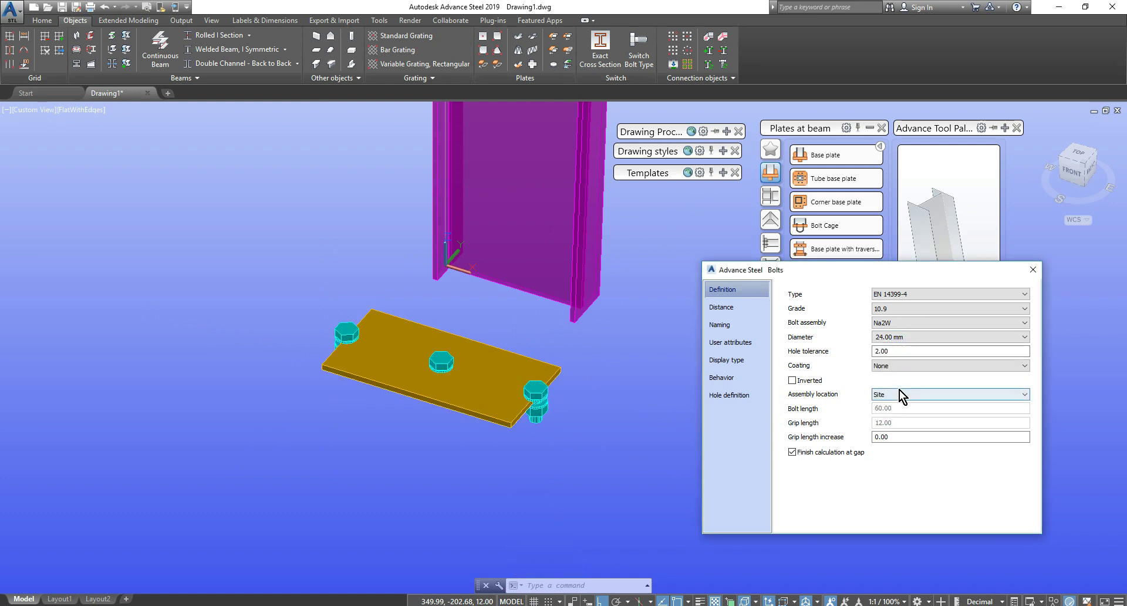
left_click(918, 337)
left_click(893, 359)
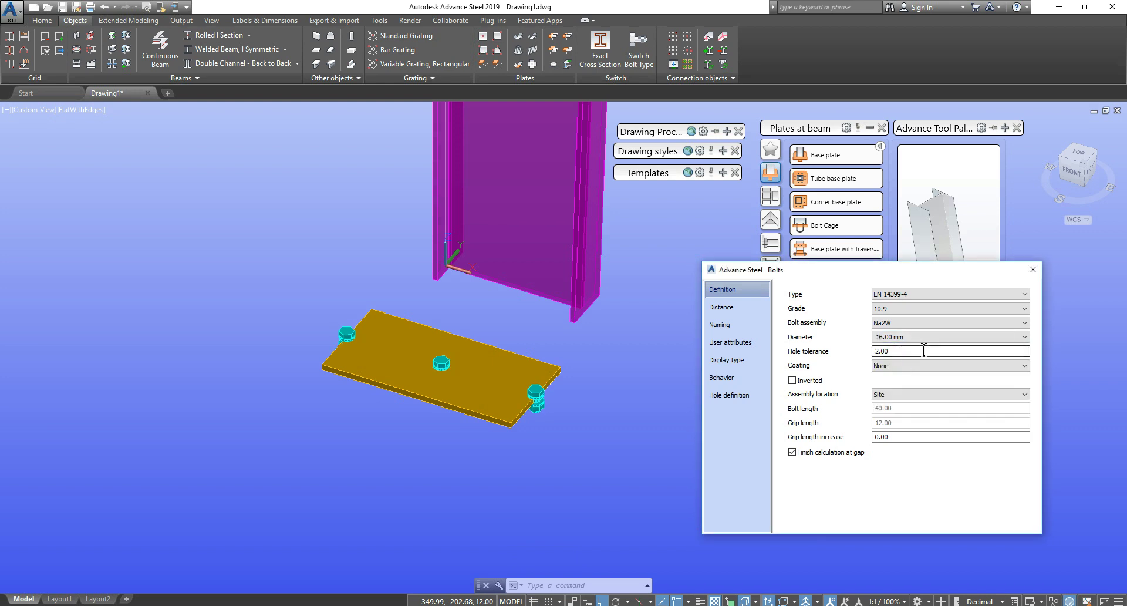
left_click(734, 309)
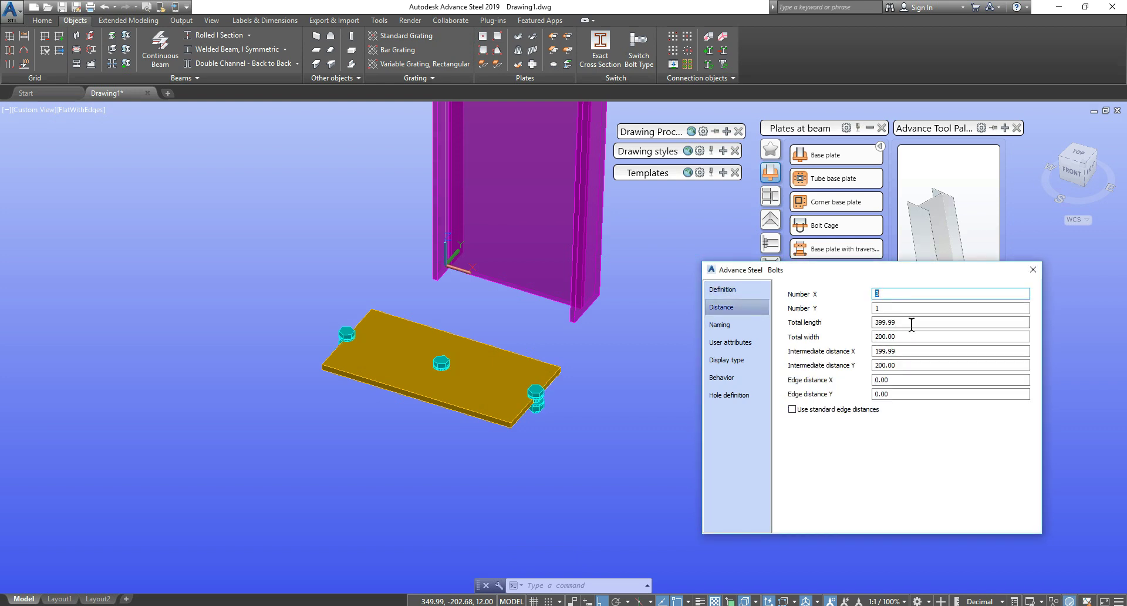
Step: Try a total length of 350 mm for the bolt pattern and reduce it to 300 mm
left_click(912, 323)
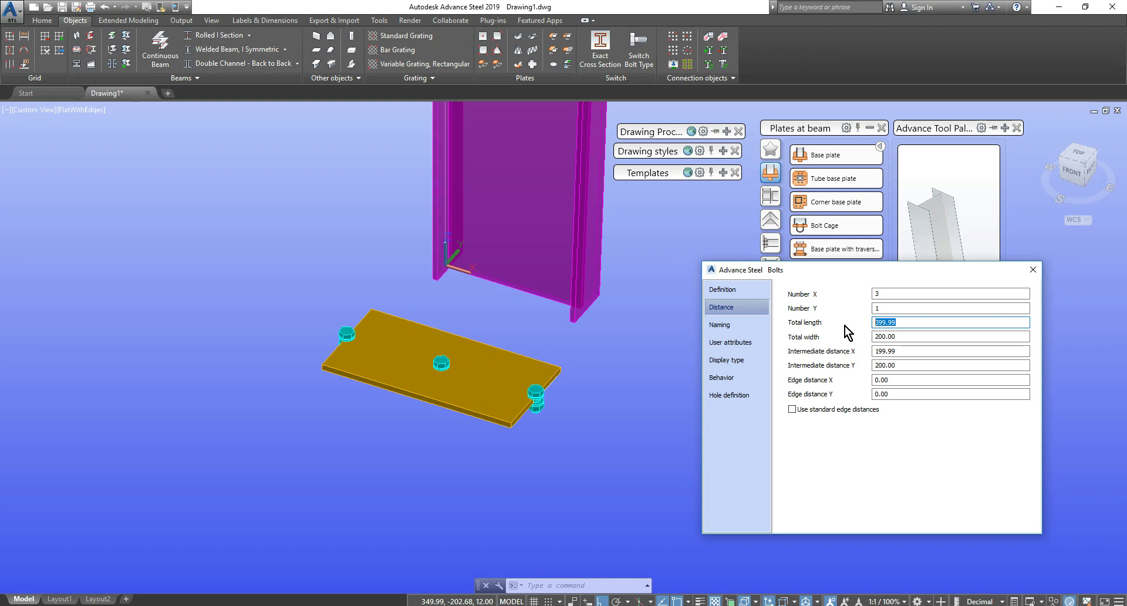
type("350")
key("Tab")
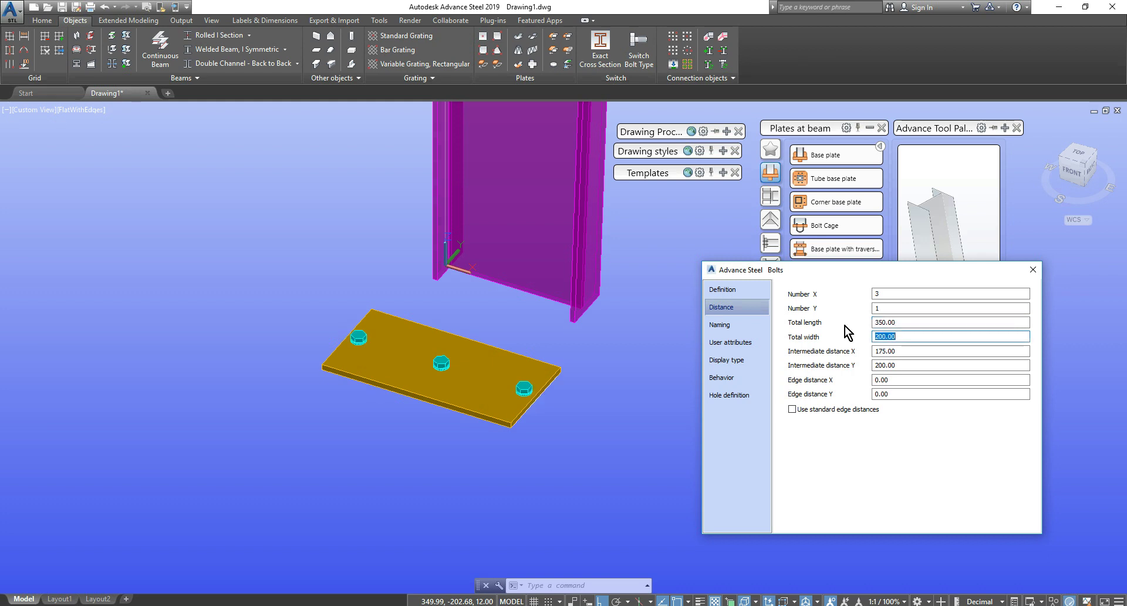
left_click(901, 323)
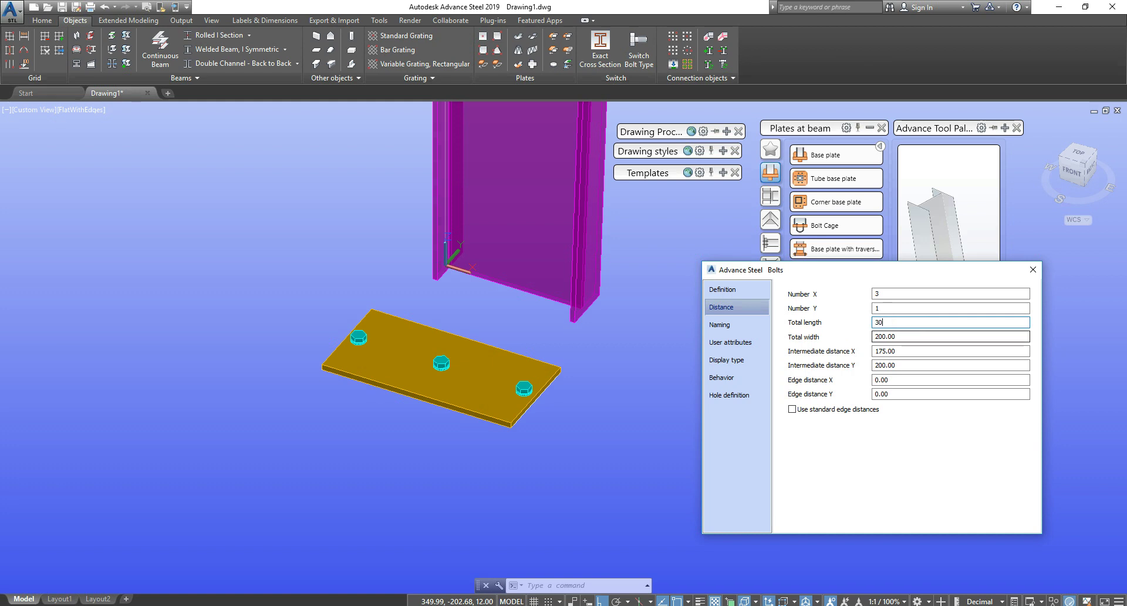
left_click(918, 336)
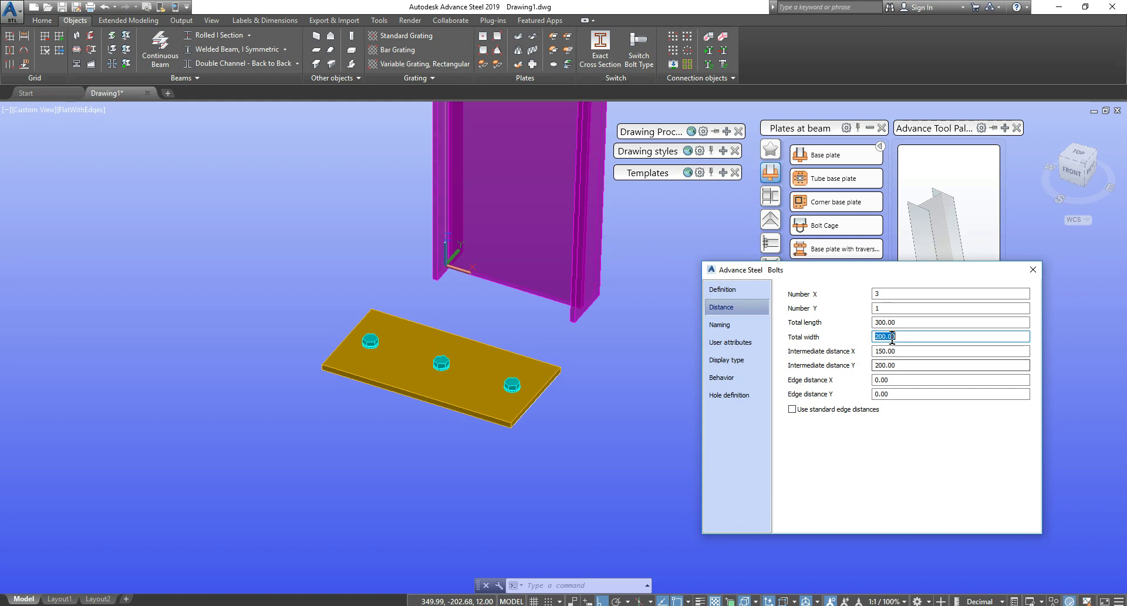
Step: Set the number of bolts along Y to 2 and the pattern's total width to 130 mm
left_click(876, 308)
type("2")
left_click(904, 294)
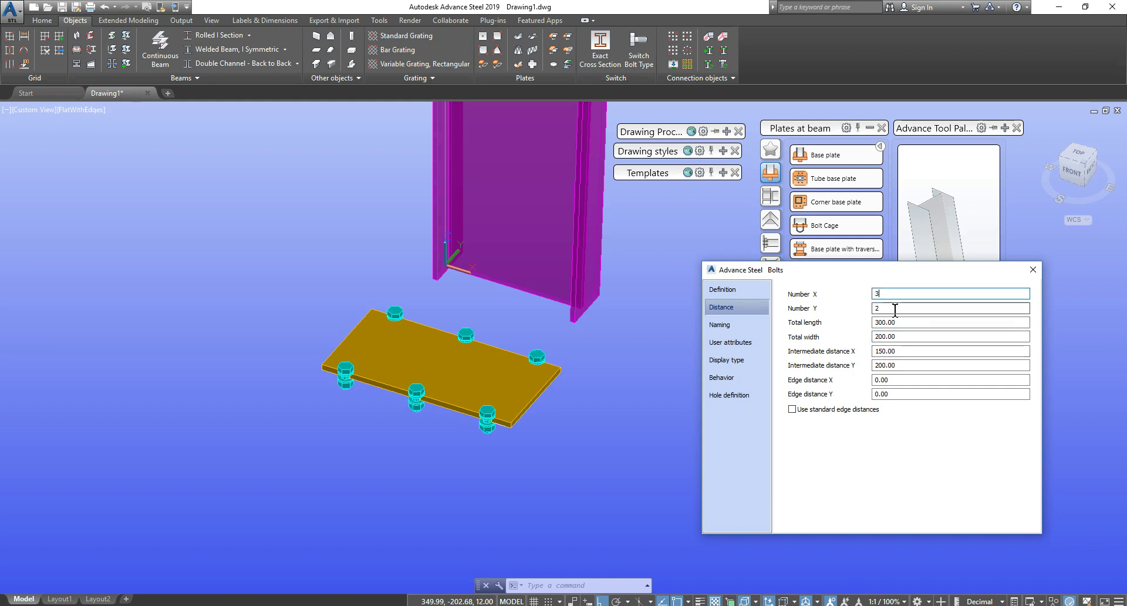
left_click(874, 337)
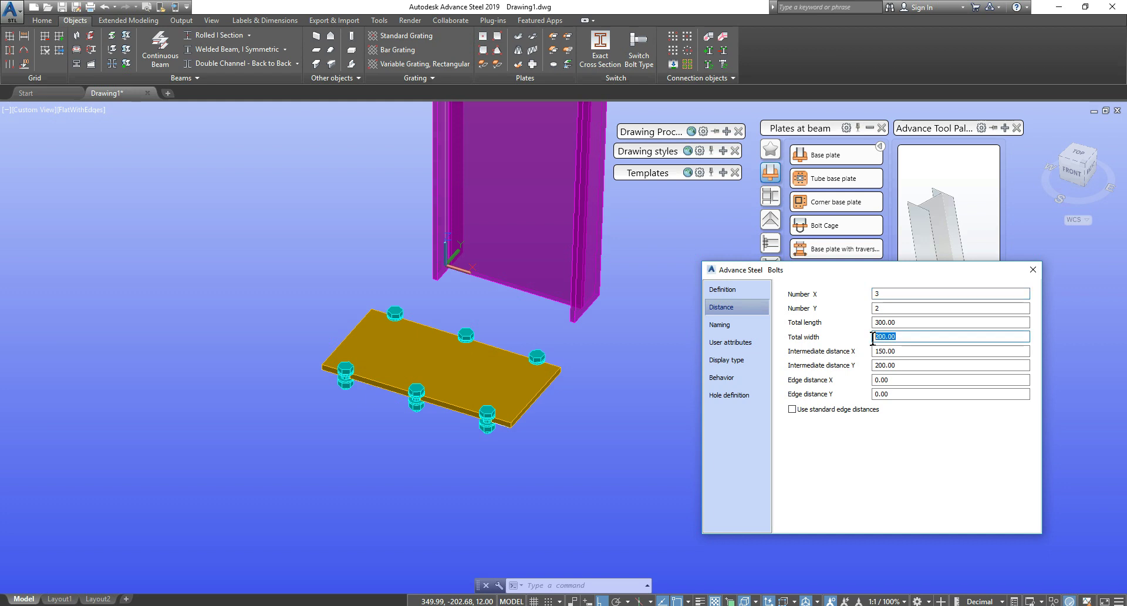
type("150")
left_click(908, 323)
left_click_drag(901, 336, 863, 339)
type("130")
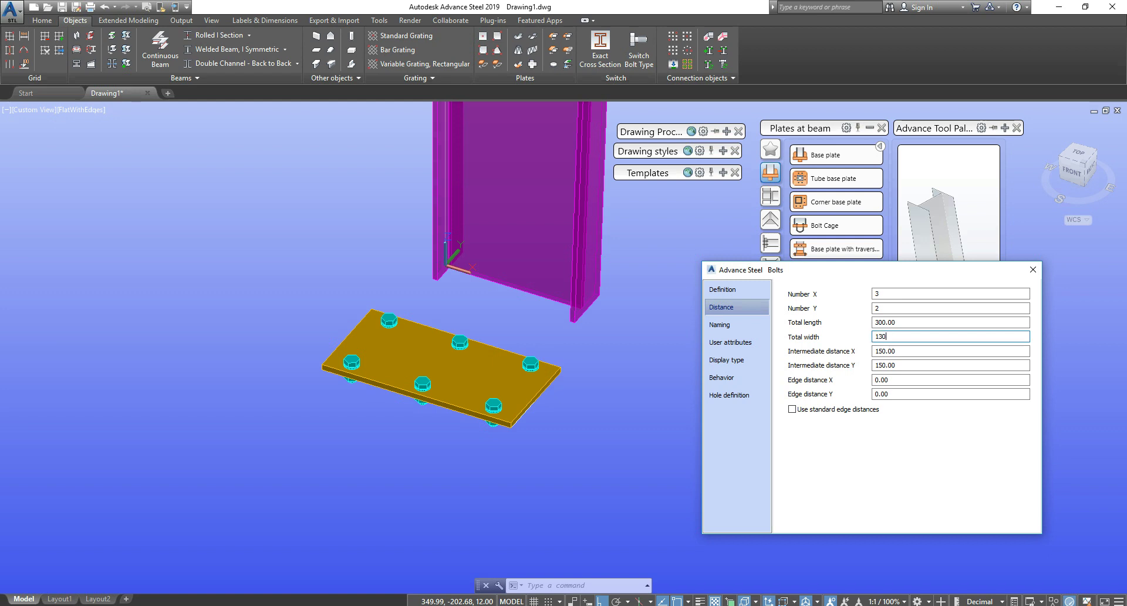
Step: Reduce the bolt pattern's total length to 250 mm and further to 230 mm, and close its settings
left_click(913, 322)
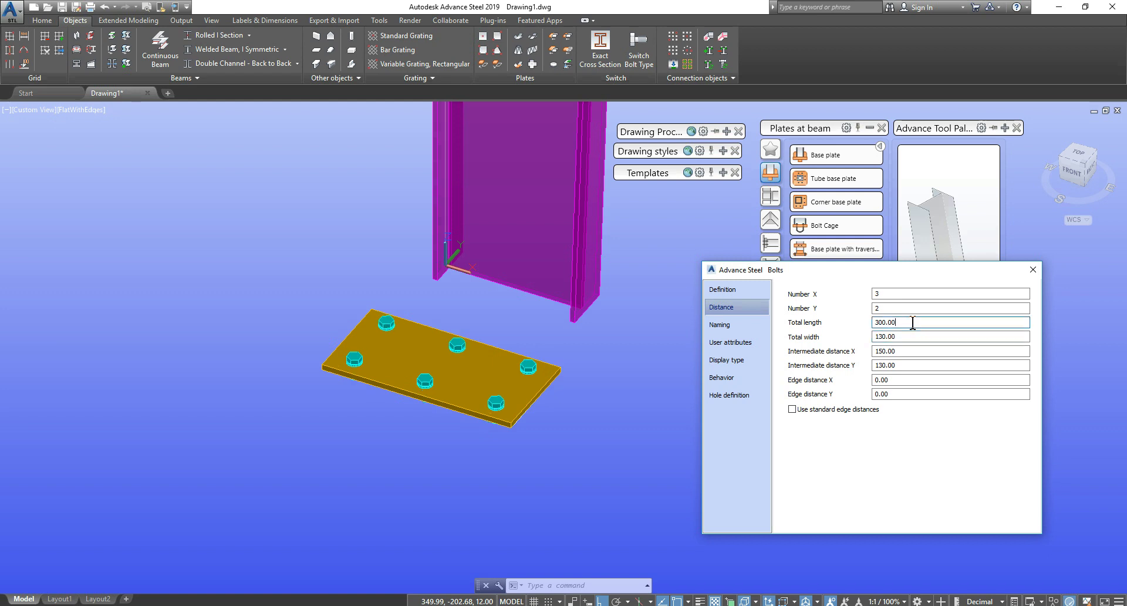
left_click_drag(899, 323, 865, 325)
type("250")
left_click(894, 337)
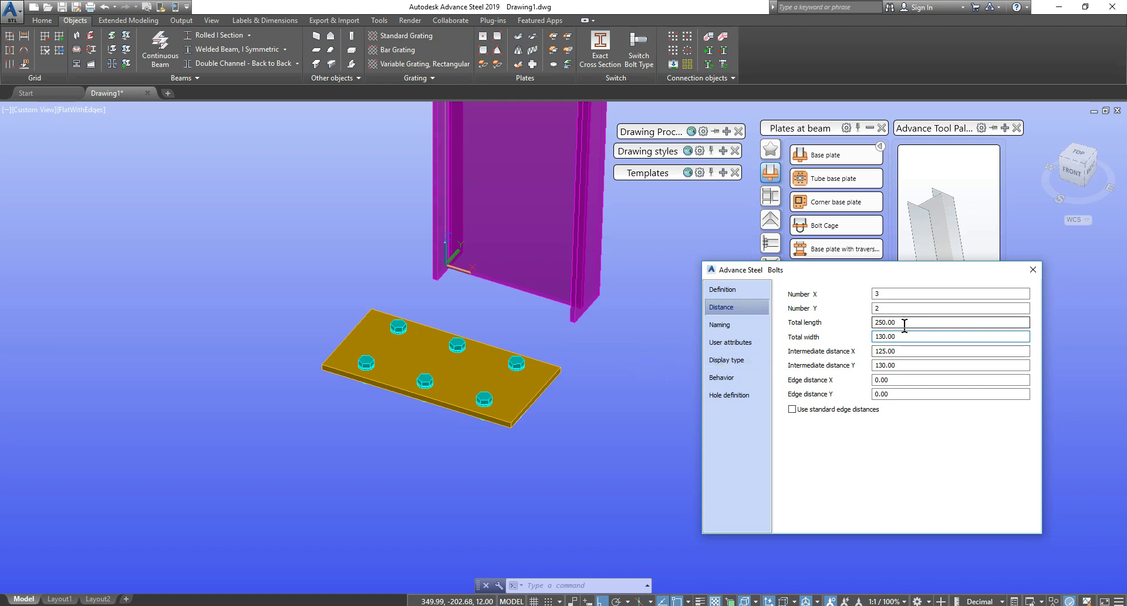
left_click_drag(907, 322, 846, 329)
type("230")
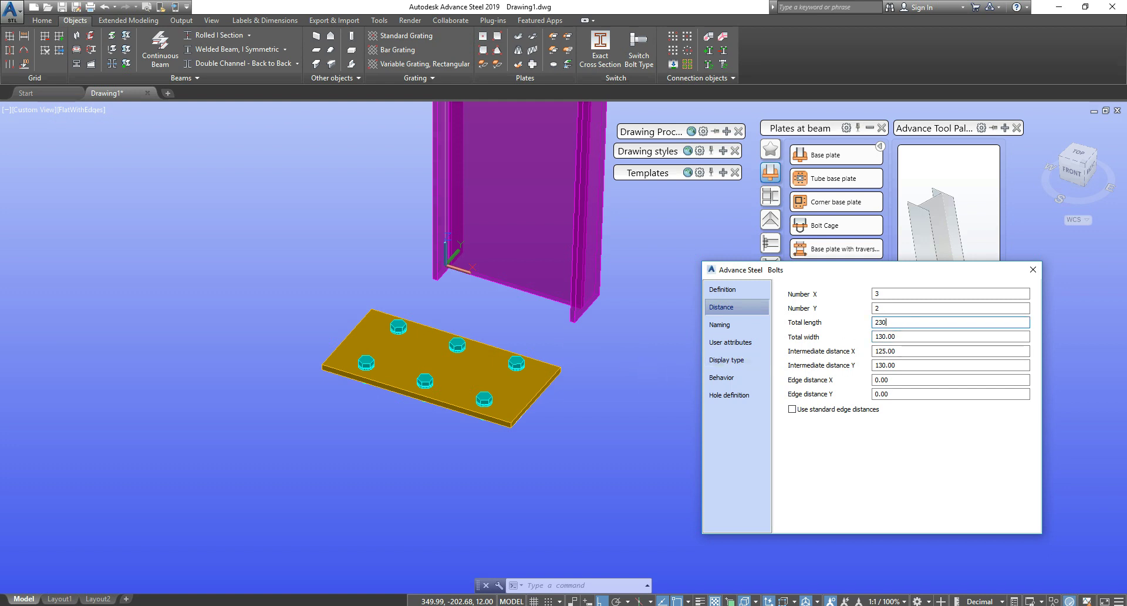
left_click(905, 336)
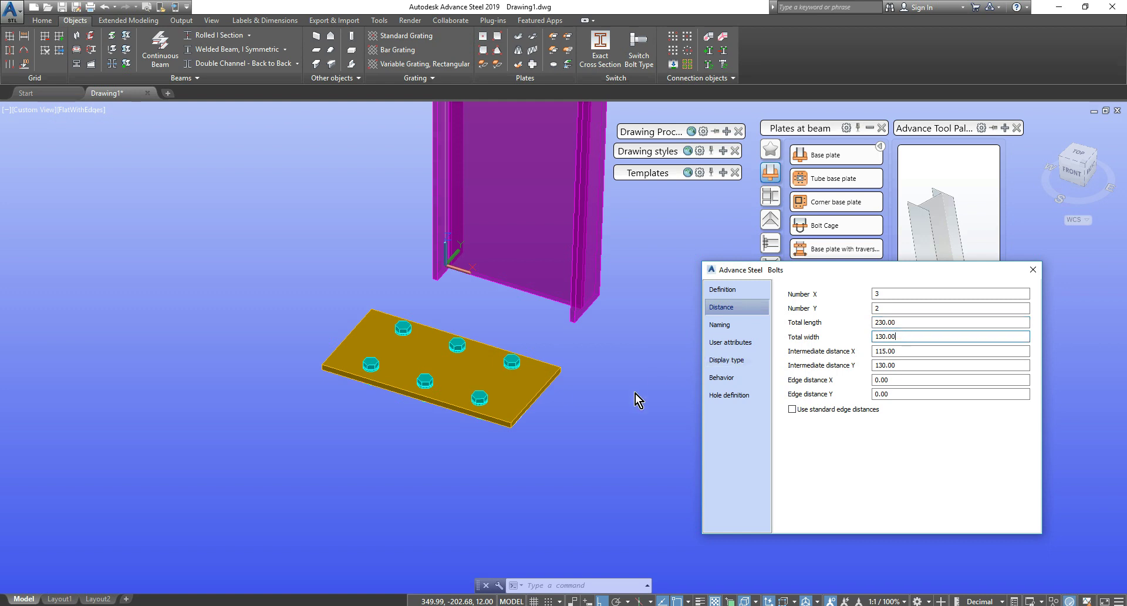
left_click(1034, 270)
left_click(621, 443)
key("Escape")
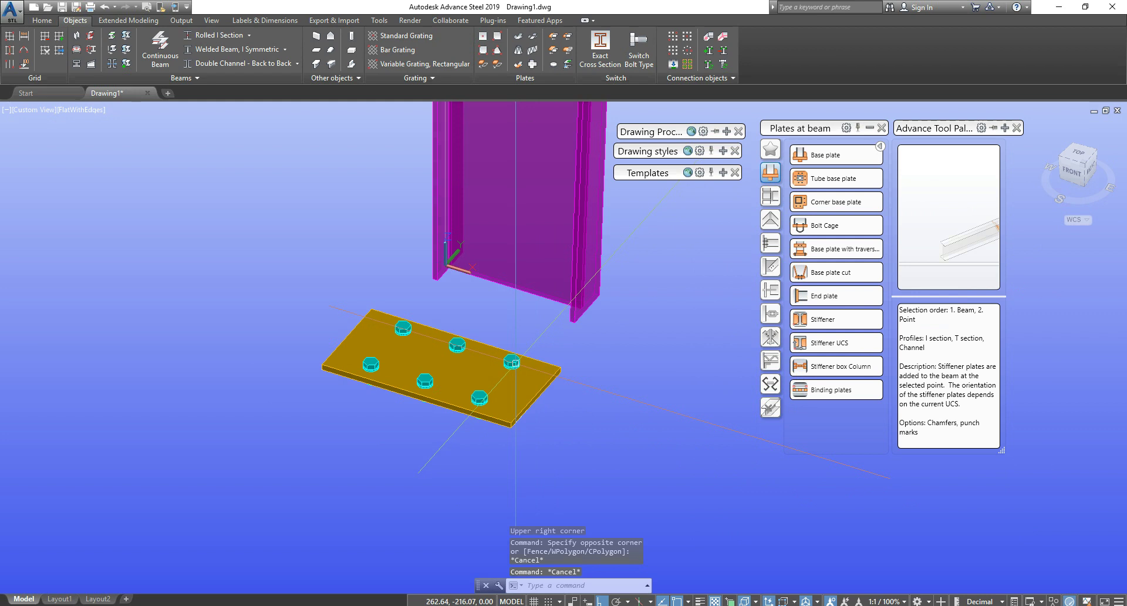
Step: Check the type options of the bolt pattern and delete the pattern from the base plate
double_click(516, 365)
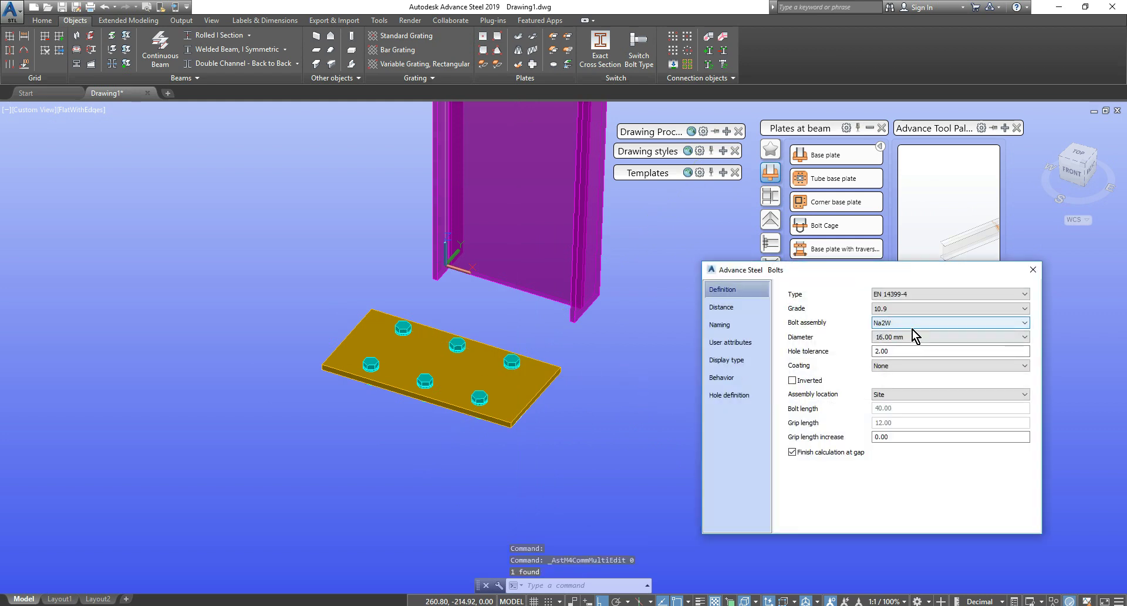
left_click(933, 294)
left_click(998, 294)
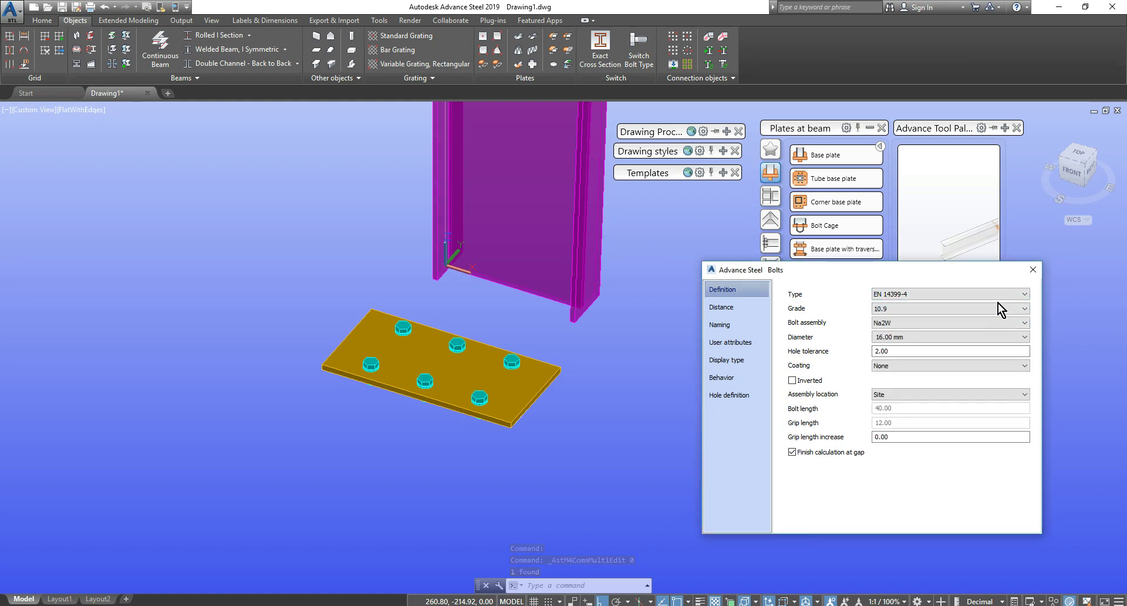
left_click(1033, 270)
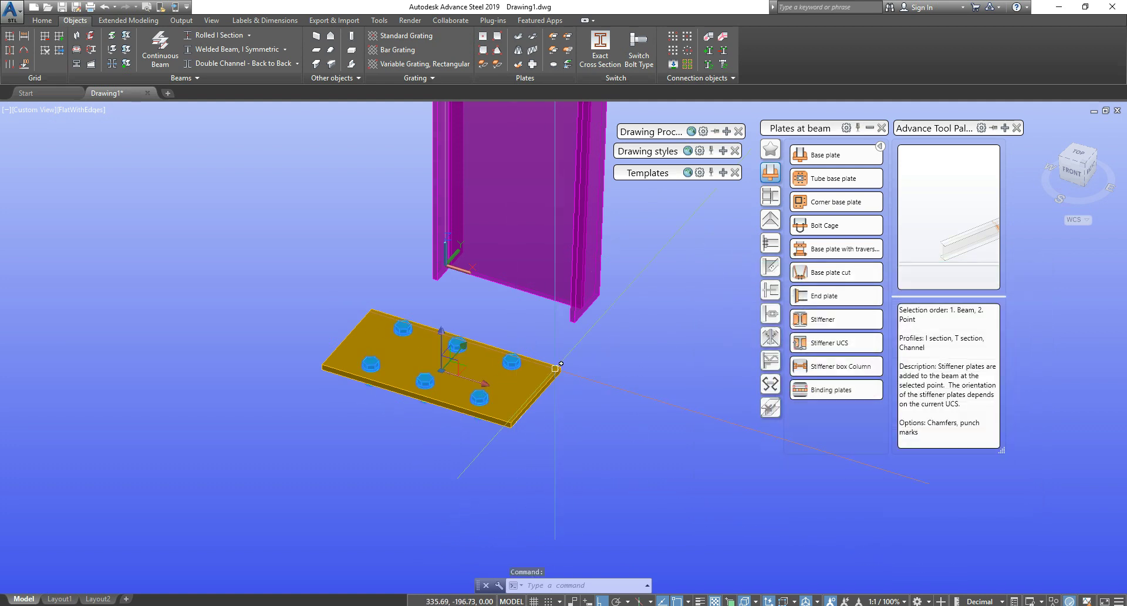
key("Delete")
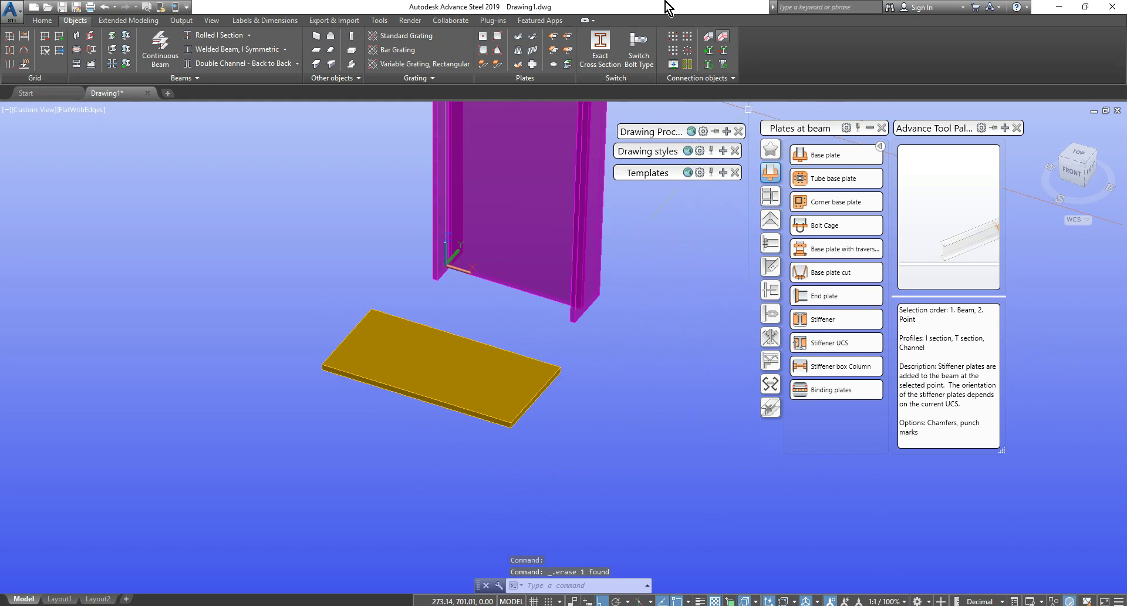
Step: Cycle the connector type for new patterns through the available categories and leave it on anchors
left_click(642, 53)
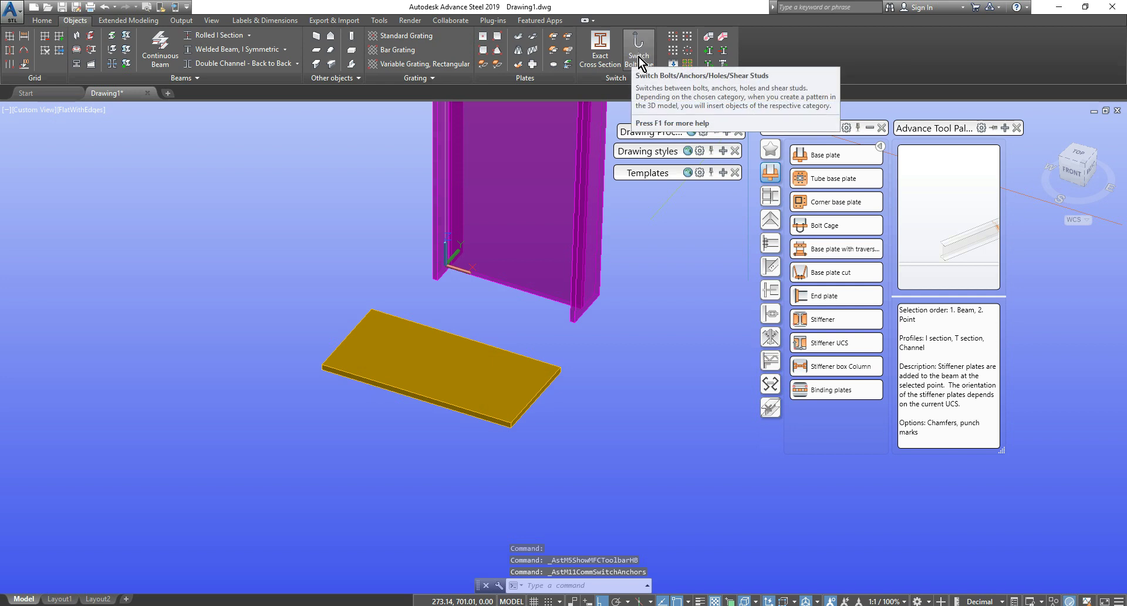
left_click(641, 59)
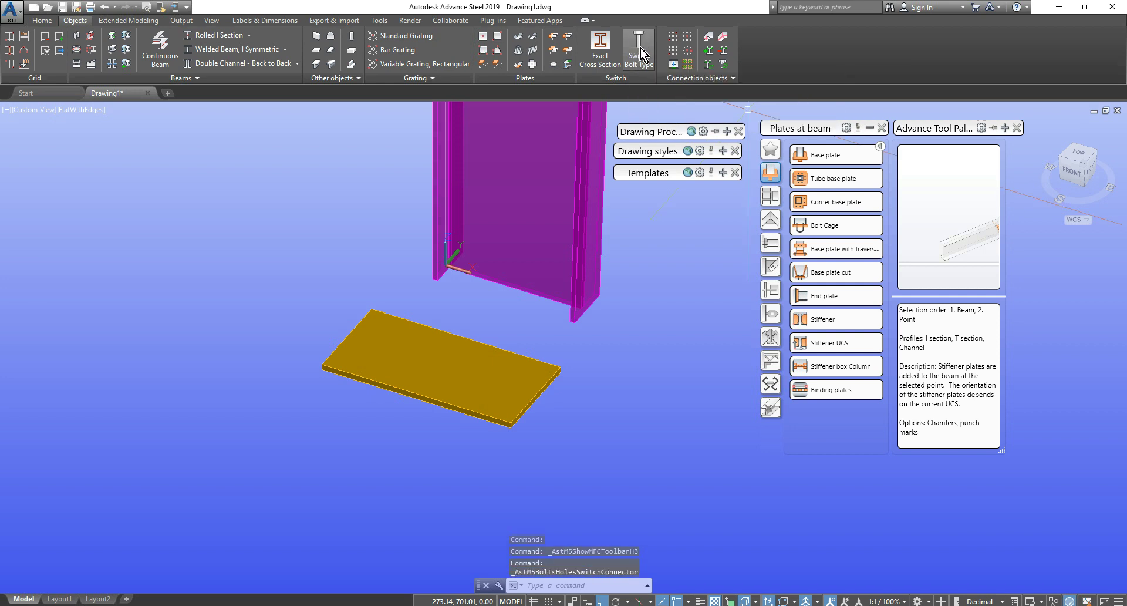
left_click(643, 57)
left_click(647, 66)
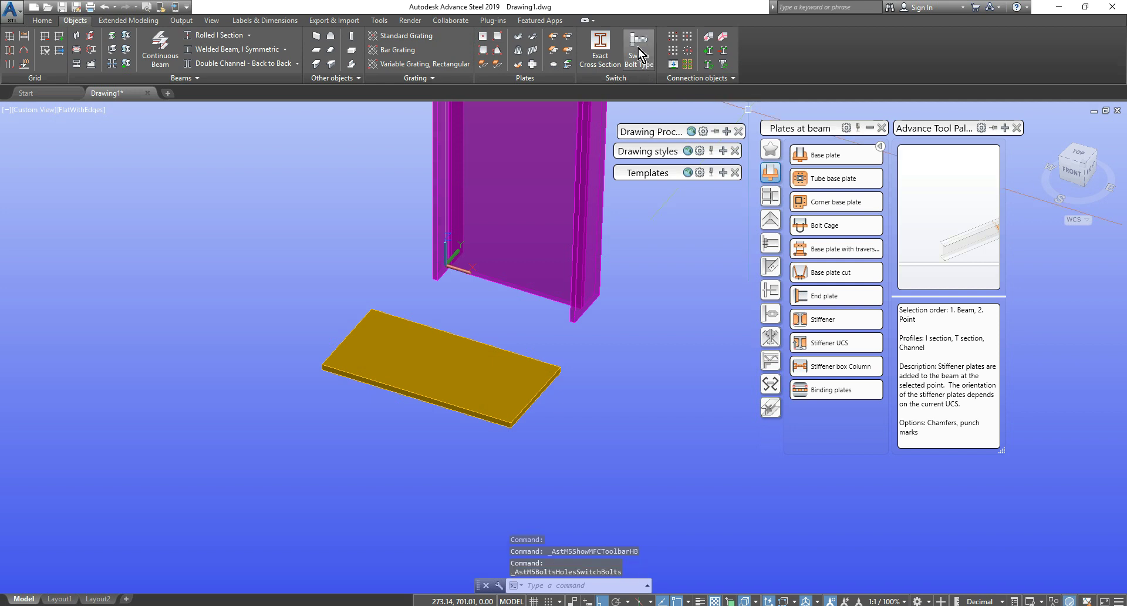
left_click(638, 50)
Step: Place a rectangular anchor pattern on the base plate between its two diagonally opposite corners
left_click(704, 38)
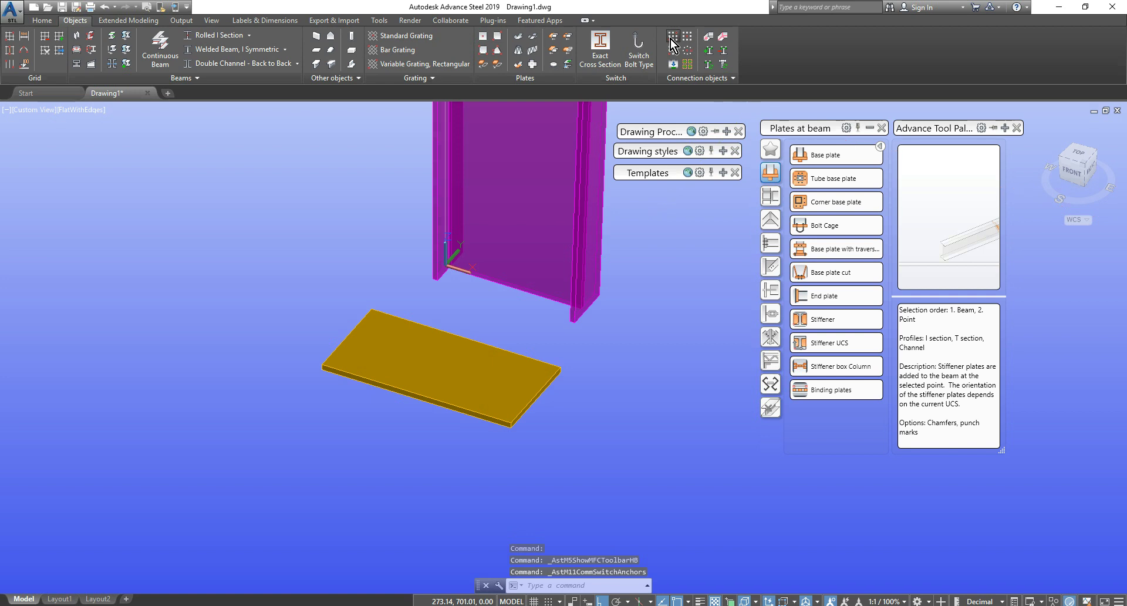
left_click(482, 415)
key("Return")
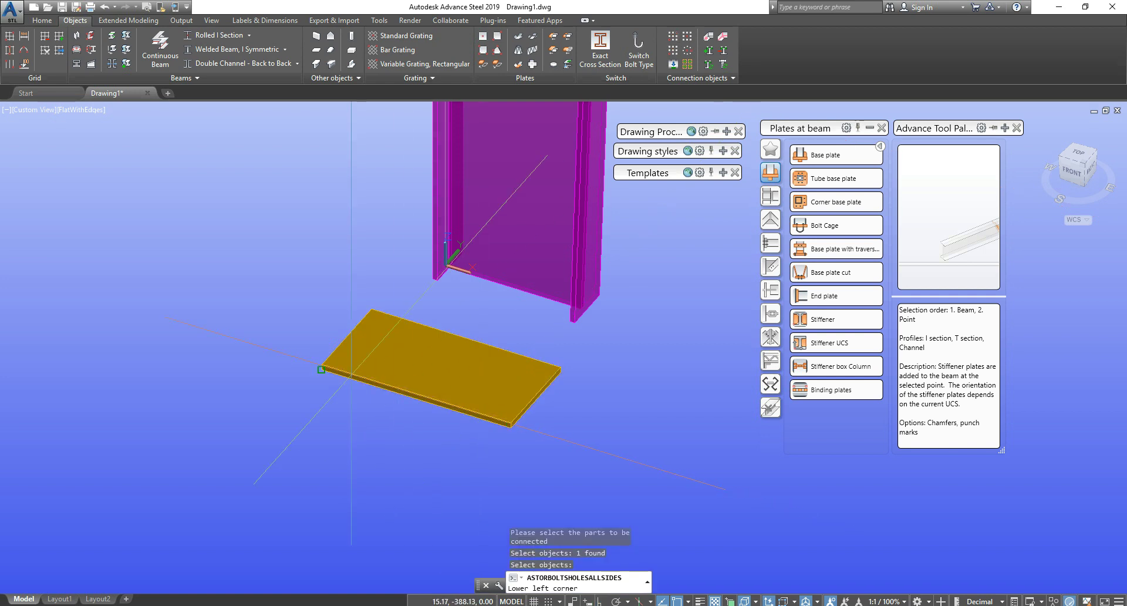
left_click(372, 308)
left_click(560, 367)
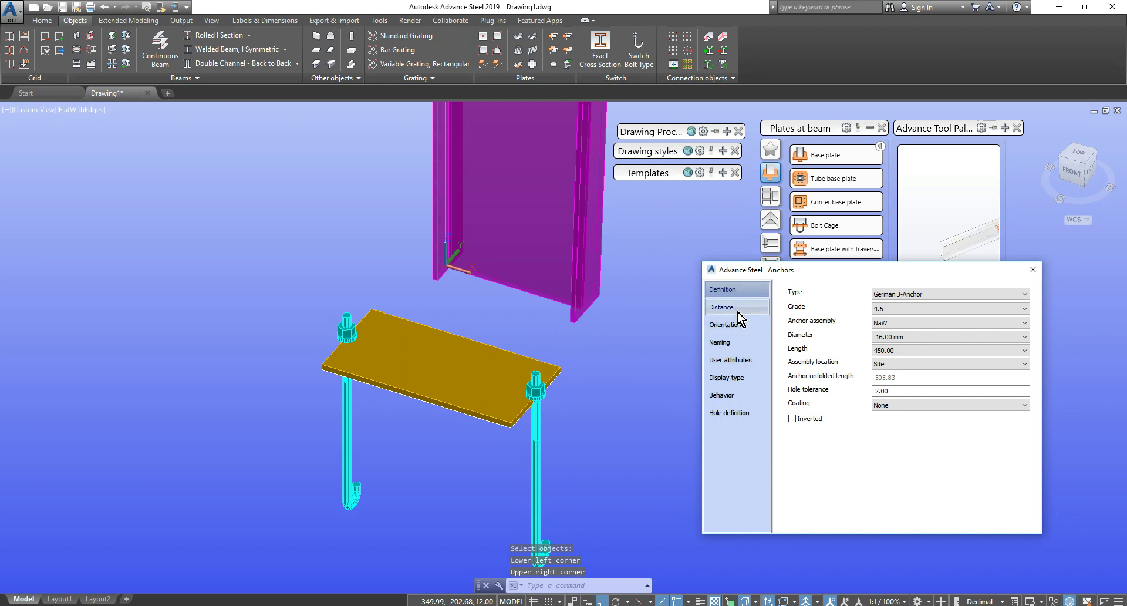
Step: Set the anchor pattern to 3 anchors along X and 2 along Y with a total length of 340 mm
left_click(738, 313)
type("340")
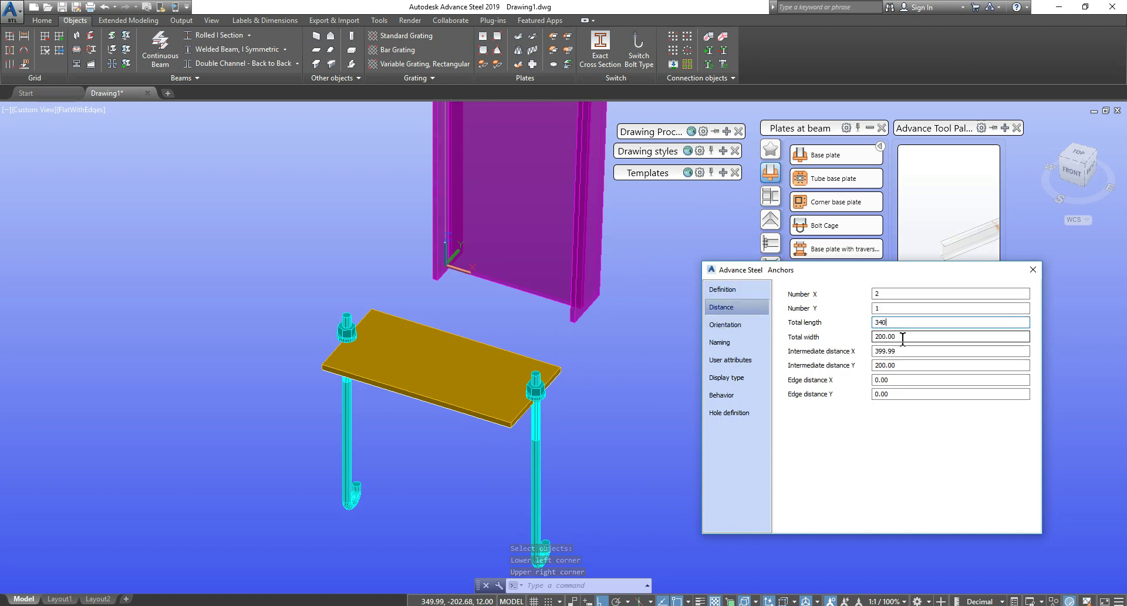
key("Tab")
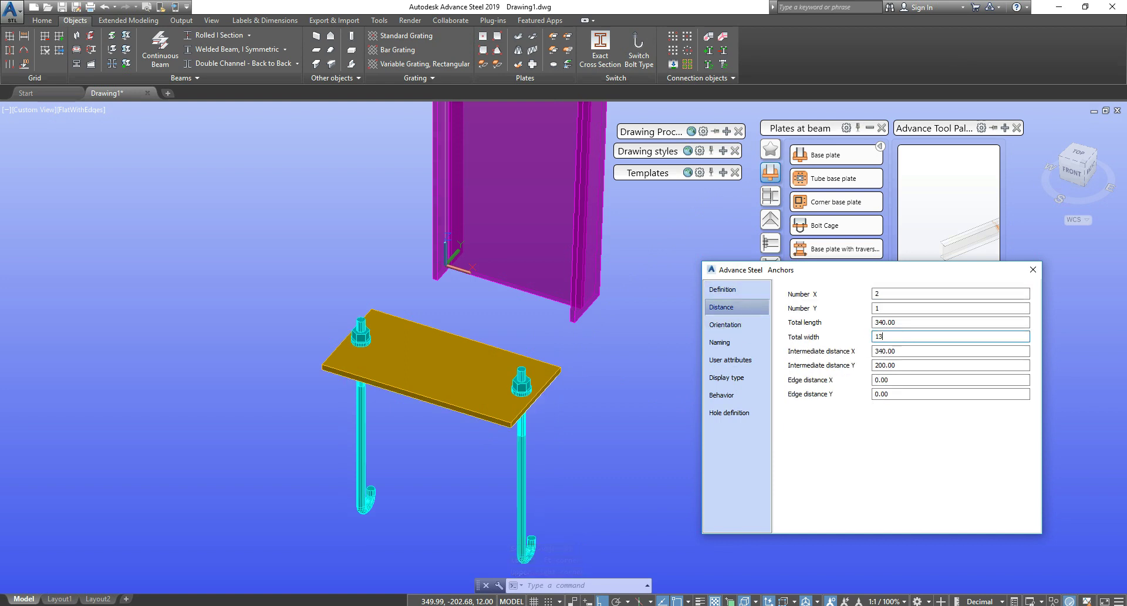
left_click(907, 323)
double_click(898, 308)
type("2")
double_click(874, 293)
type("3")
left_click(886, 307)
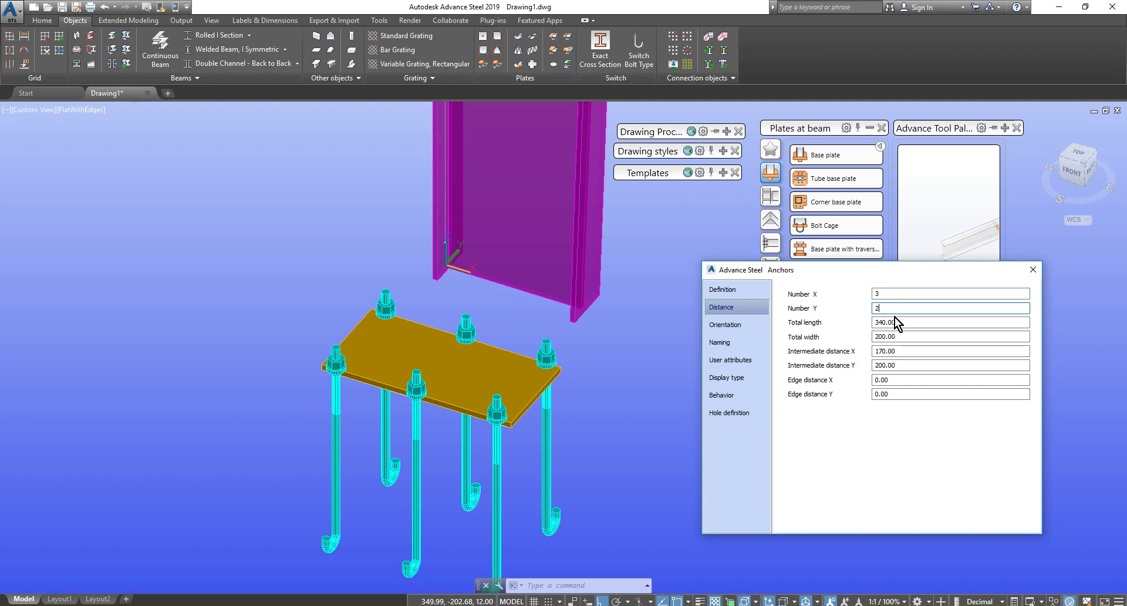
Step: Set the anchor pattern's total width to 130 mm and its total length to 300 mm
double_click(911, 336)
type("130")
left_click(909, 322)
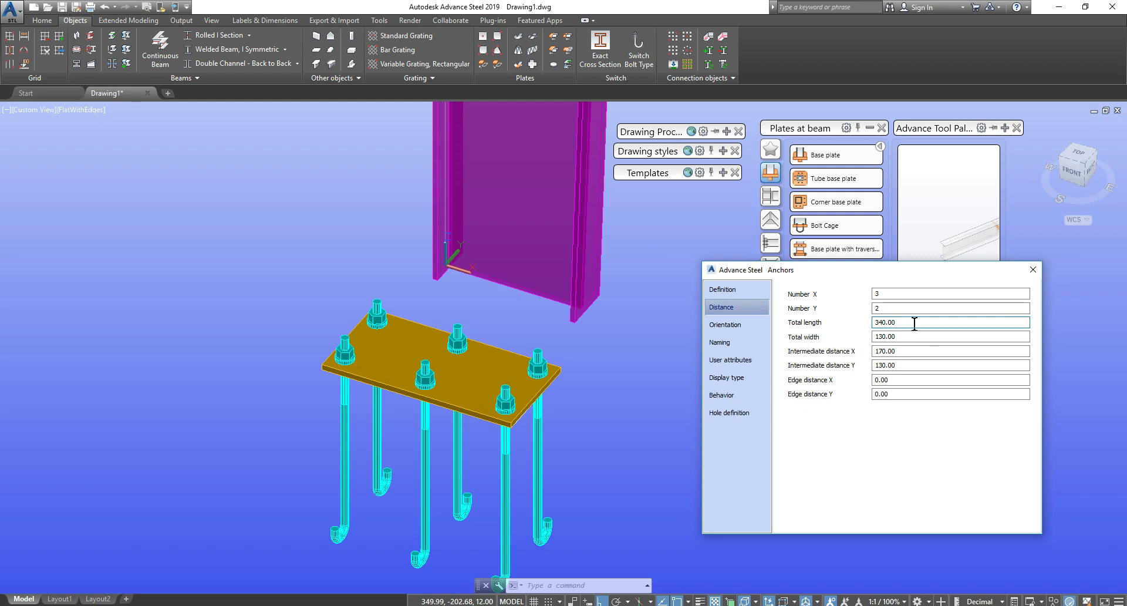
type("300")
left_click(899, 337)
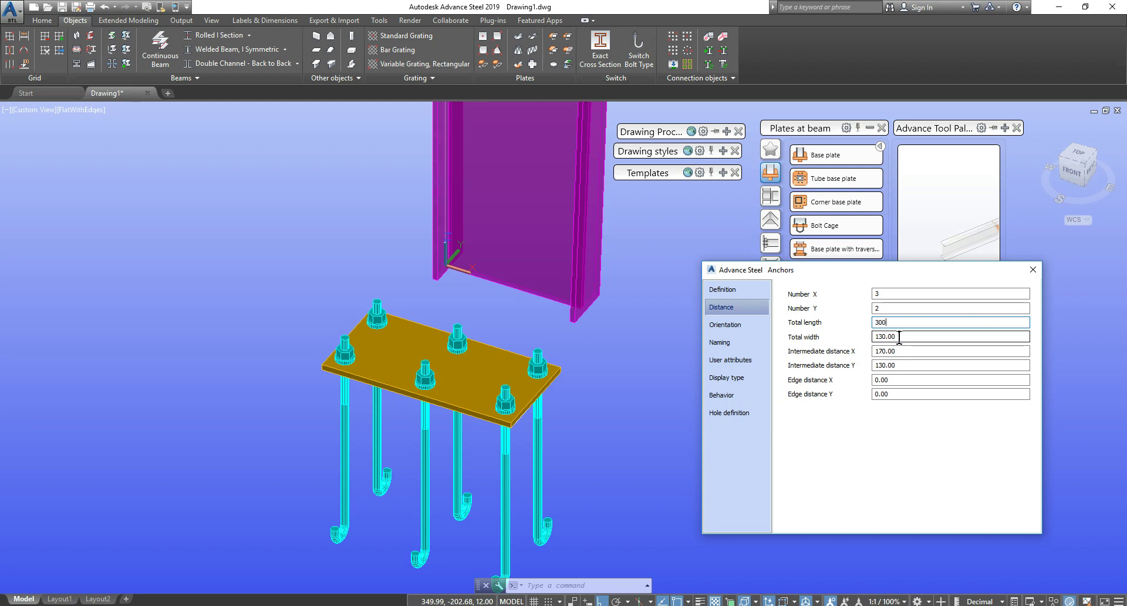
Step: Try a total length of 380 mm for the anchors, set it to 280 mm instead, and close the anchor settings
left_click_drag(911, 324, 854, 325)
type("380")
left_click(896, 335)
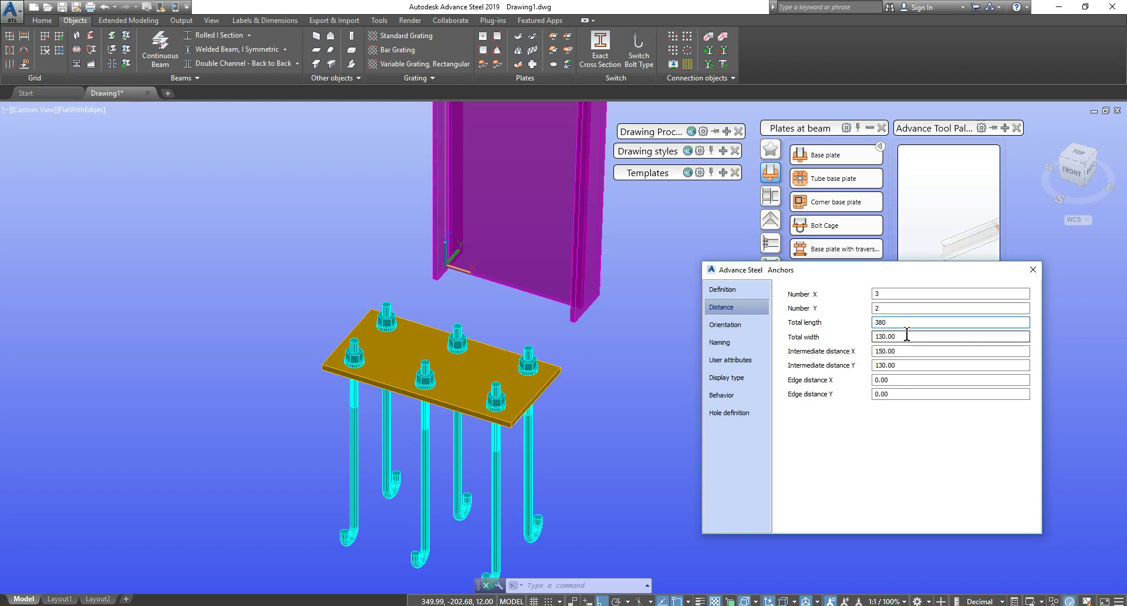
left_click_drag(907, 322, 851, 325)
type("280")
left_click(901, 337)
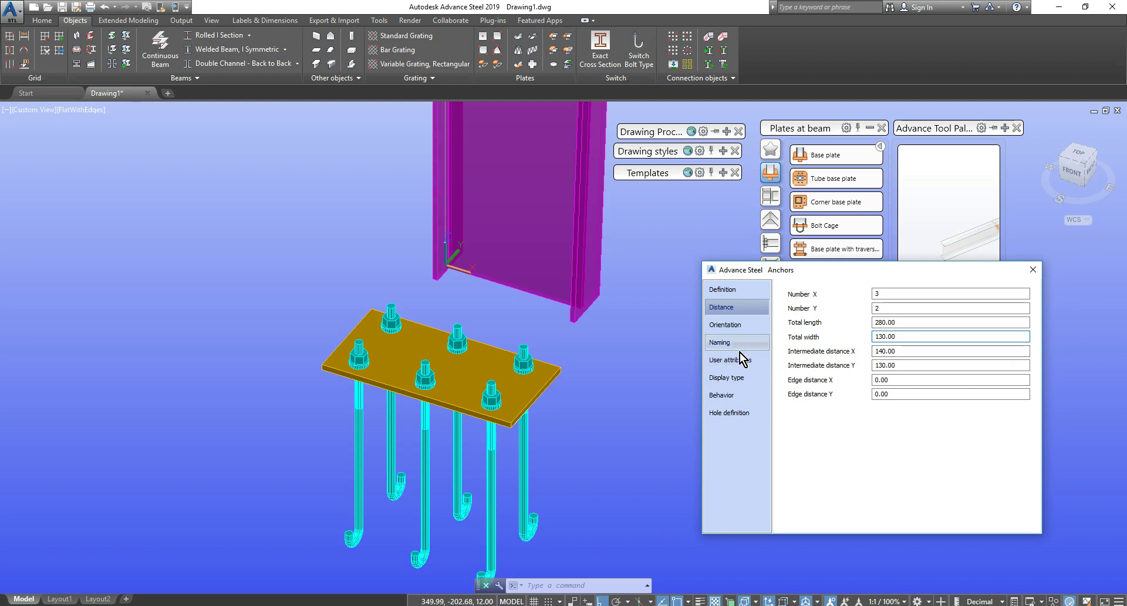
left_click(1033, 270)
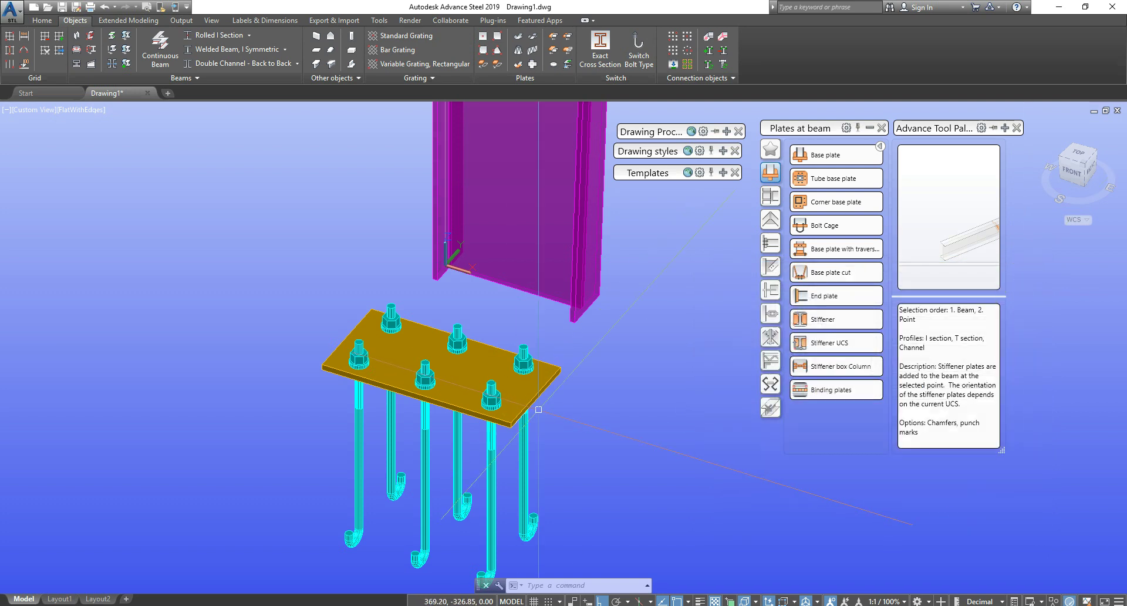
key("Escape")
key("Escape")
middle_click_drag(568, 386, 546, 411)
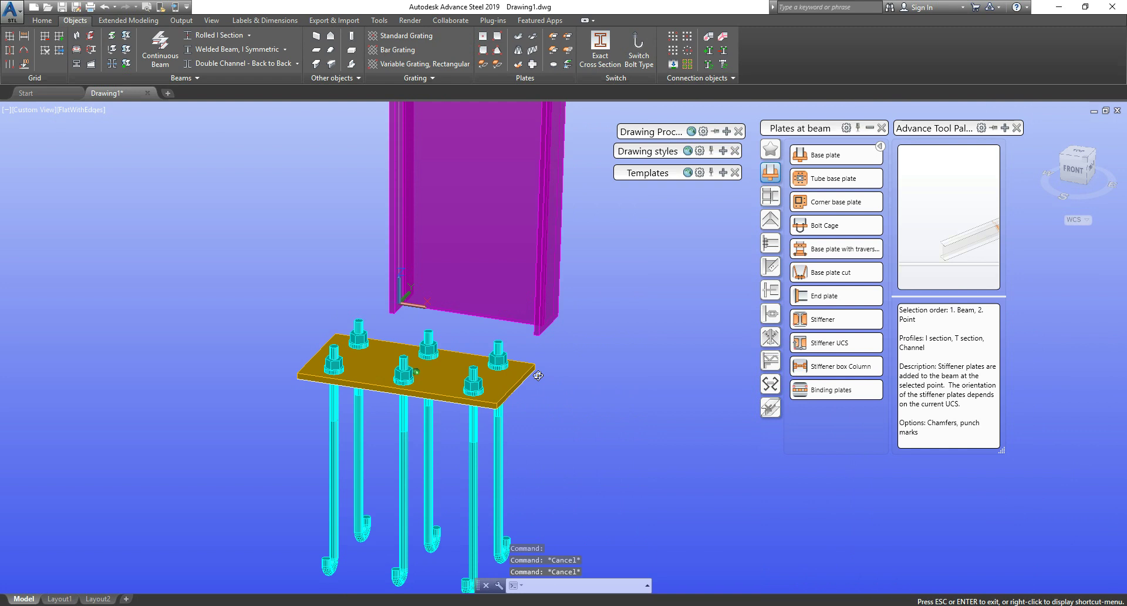
Step: Move the base plate with its anchors from the footprint corner on the plate's underside to the matching bottom corner of the column
left_click(576, 427)
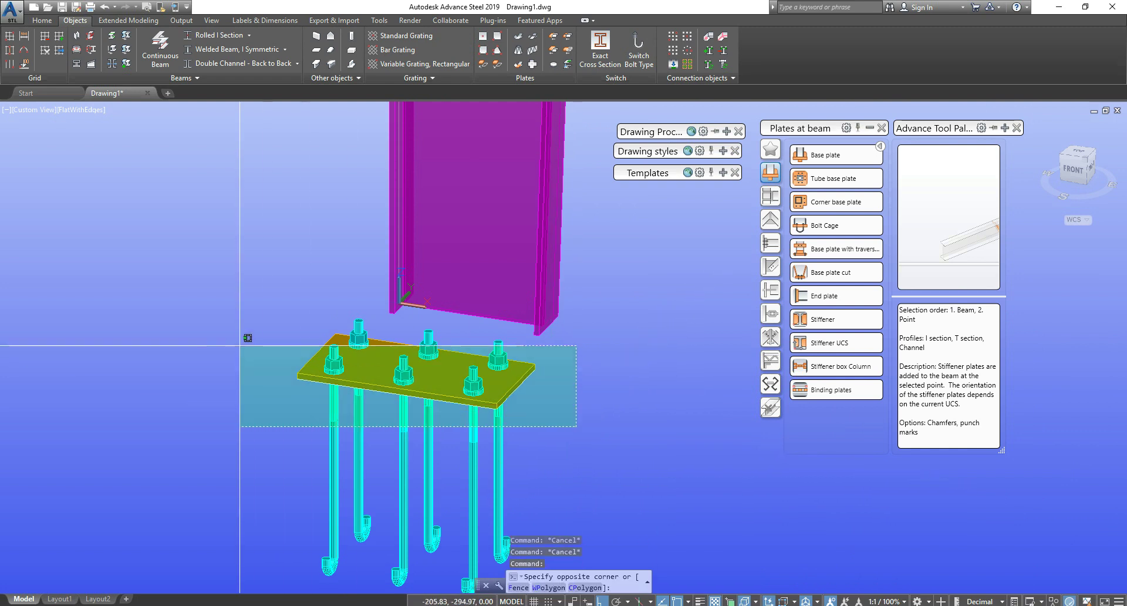
left_click(243, 346)
left_click(633, 448)
left_click(303, 368)
type("M")
key("Return")
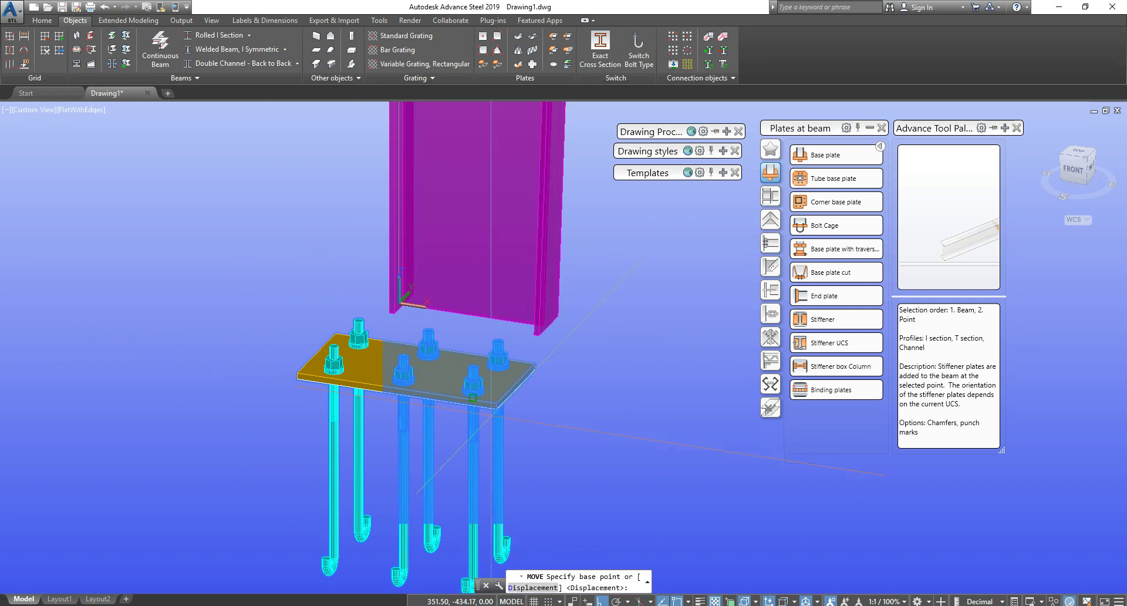
middle_click_drag(475, 400, 499, 358, "shift")
scroll(500, 358, "up", 3)
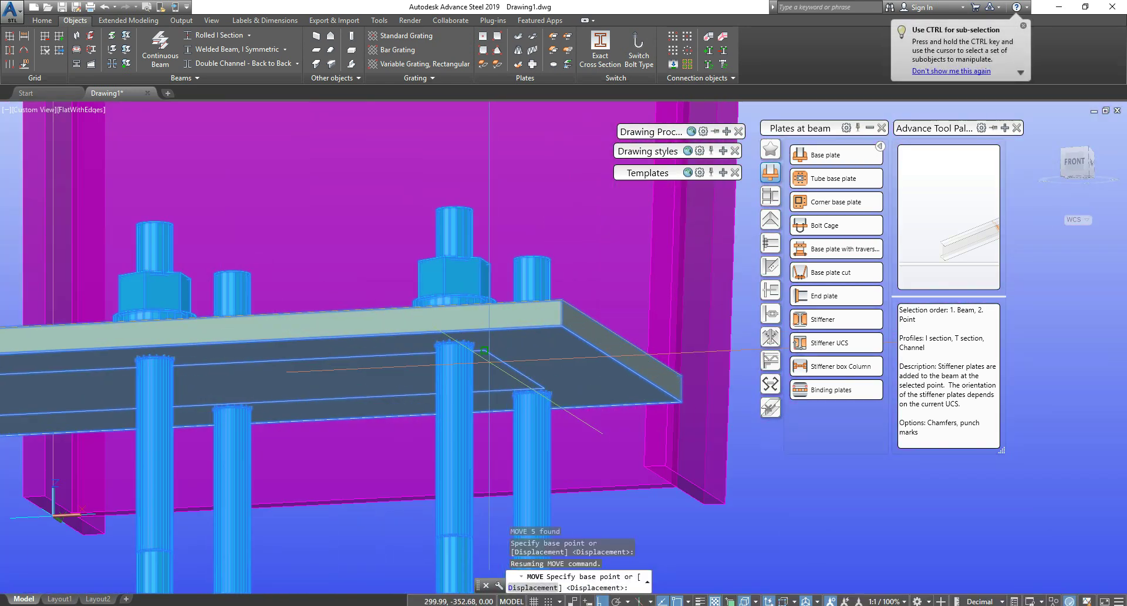
left_click(548, 401)
scroll(549, 402, "up", 2)
middle_click_drag(752, 483, 586, 342)
scroll(585, 341, "down", 6)
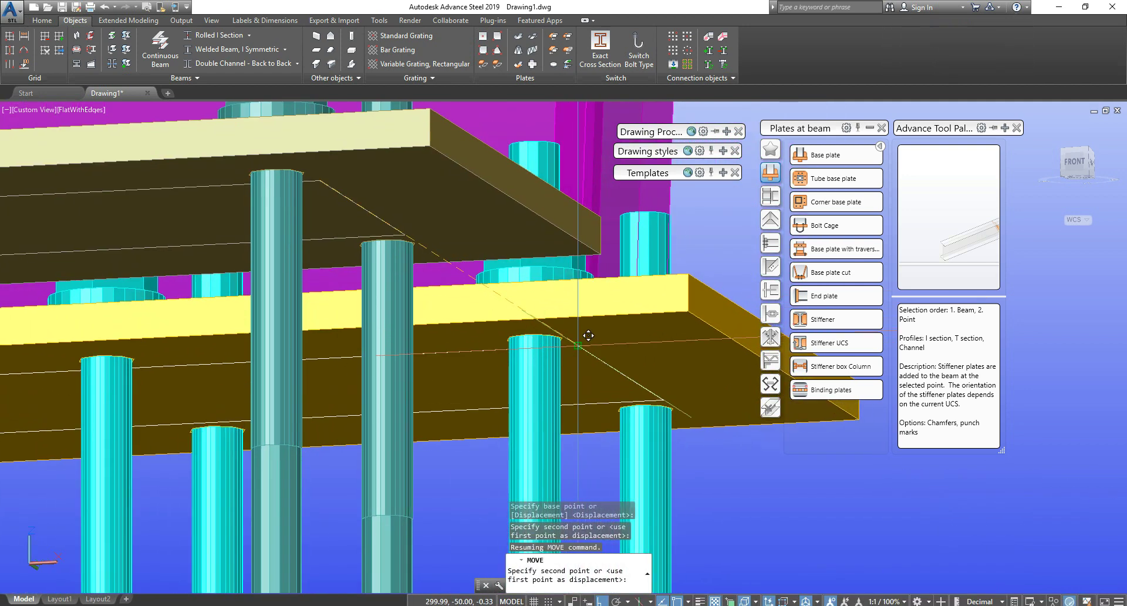
middle_click_drag(508, 318, 359, 287, "shift")
left_click(629, 483)
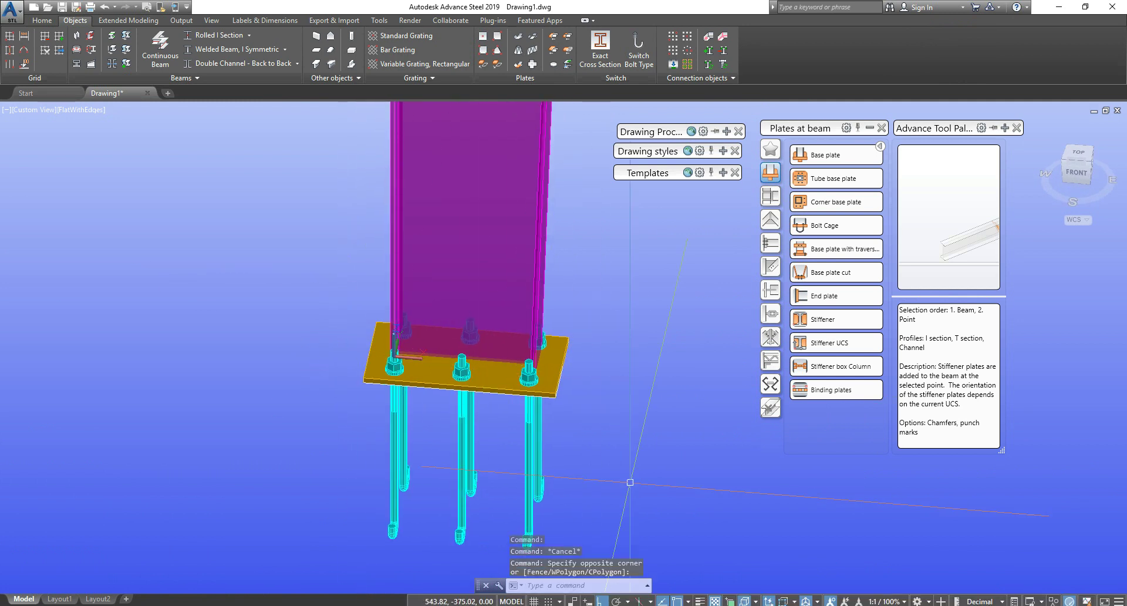
Step: Move the base plate and its anchors down by the plate thickness so the column stands on the plate's top face
left_click(542, 430)
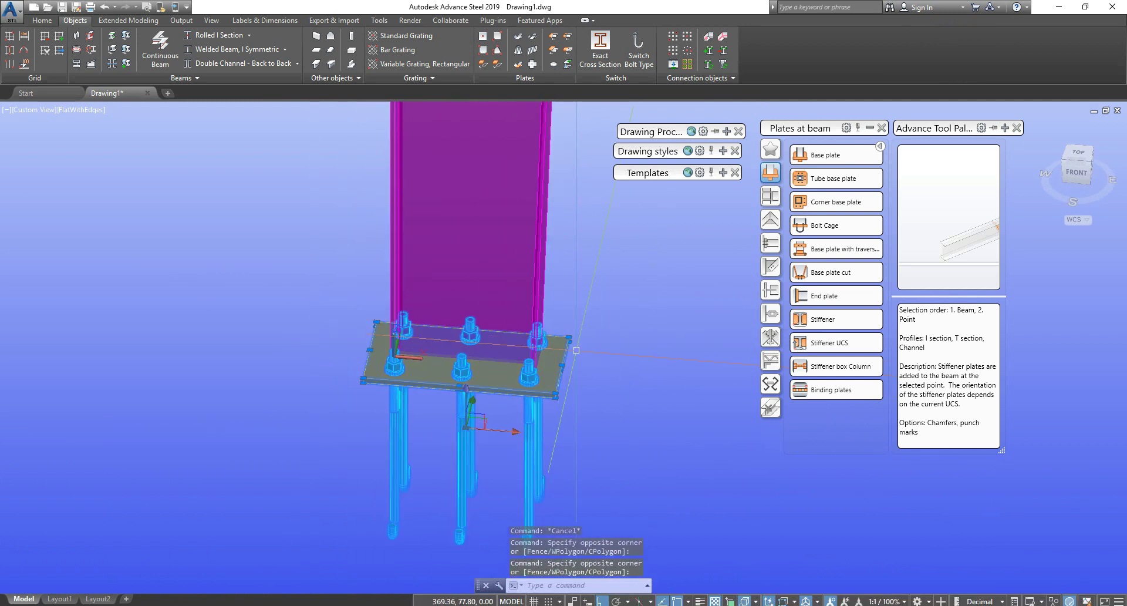
type("m")
key("Return")
scroll(563, 407, "up", 5)
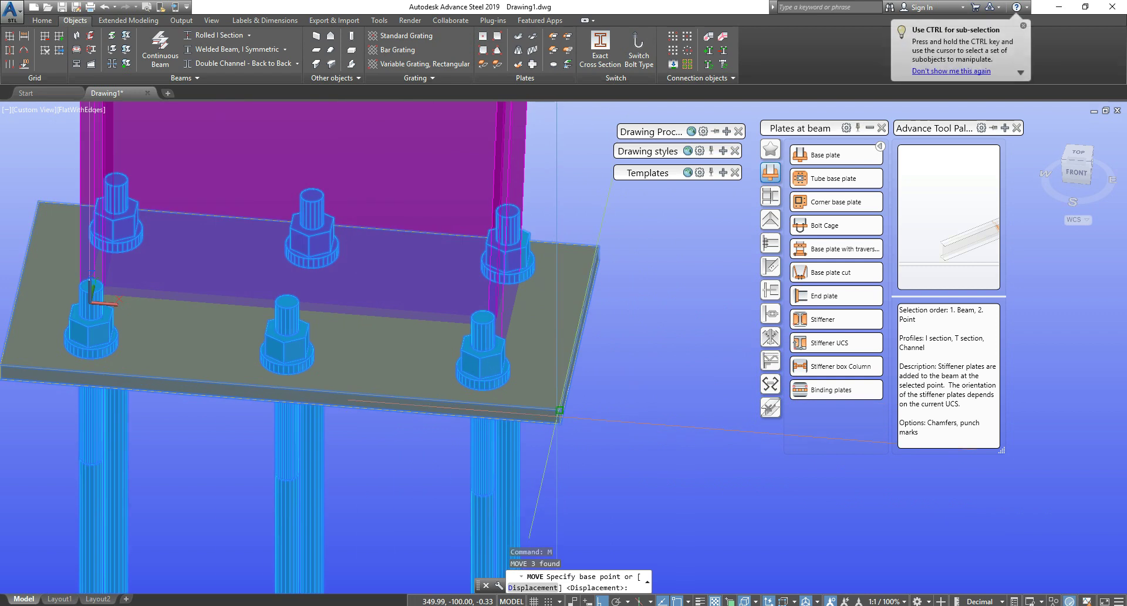
left_click(560, 410)
scroll(509, 370, "down", 4)
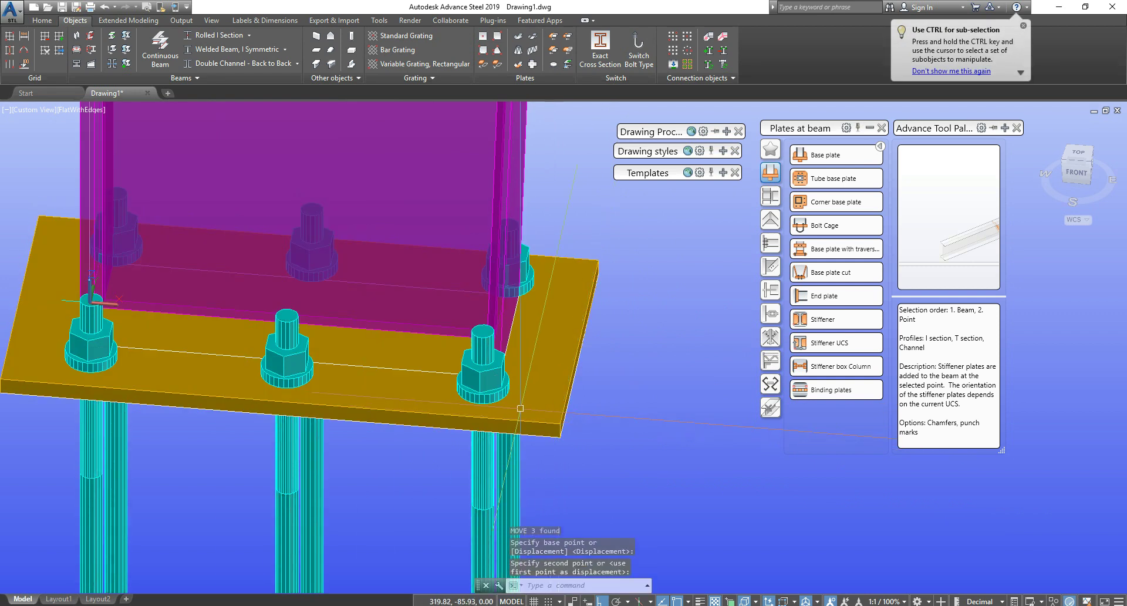
Step: Set the anchor group's total length to 230 and its total width to 110 in the distance settings
key("Escape")
key("Escape")
scroll(509, 370, "up", 2)
middle_click_drag(509, 370, 414, 405, "shift")
double_click(555, 400)
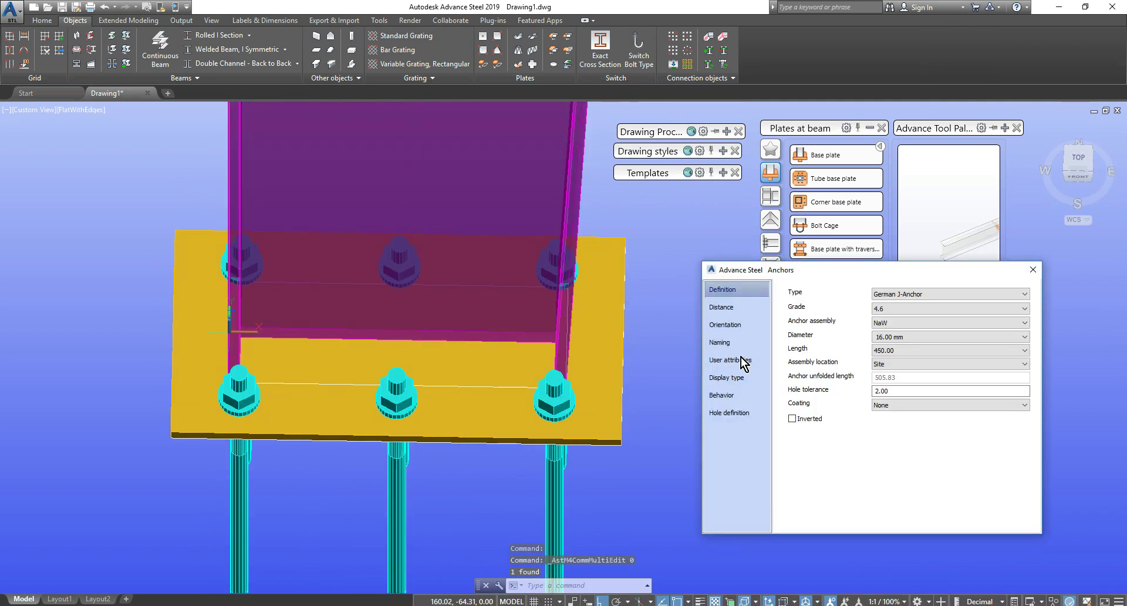
left_click(726, 308)
double_click(892, 322)
type("250")
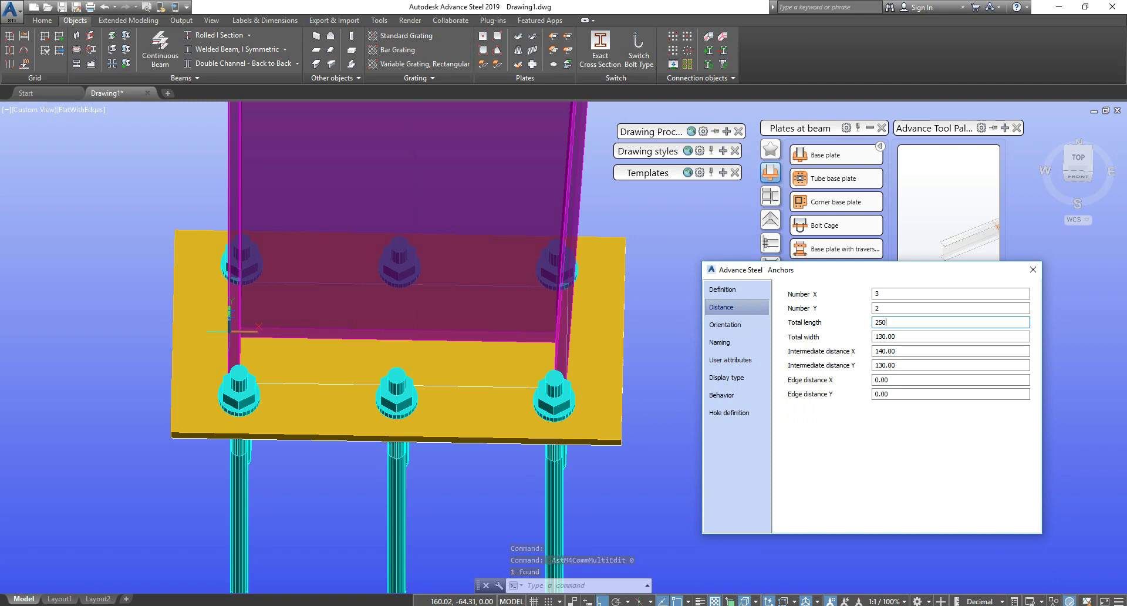
key("Tab")
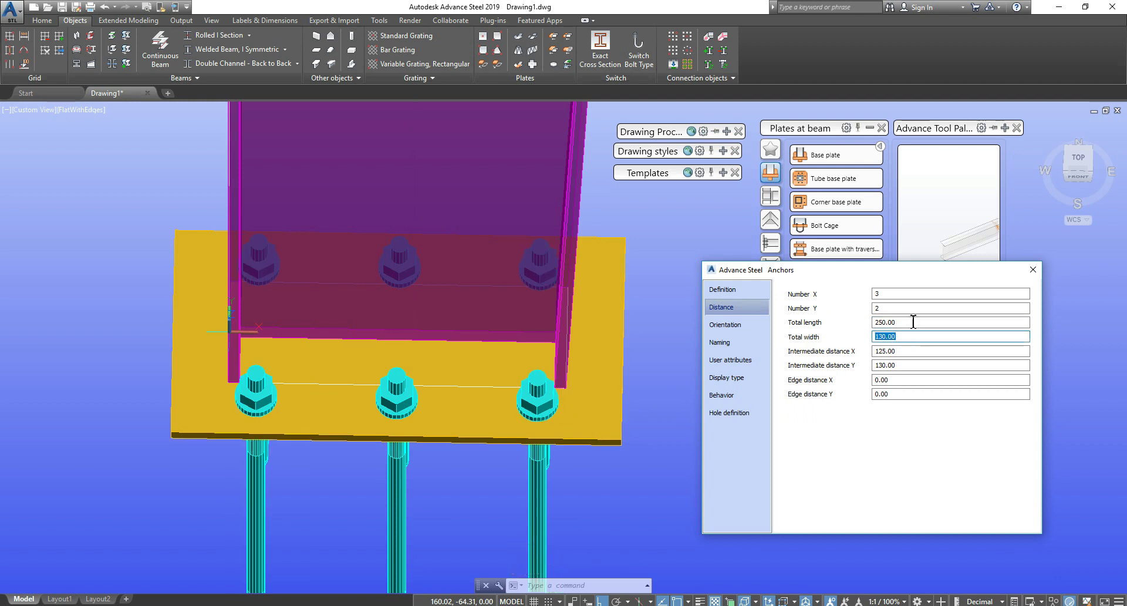
type("230")
key("Tab")
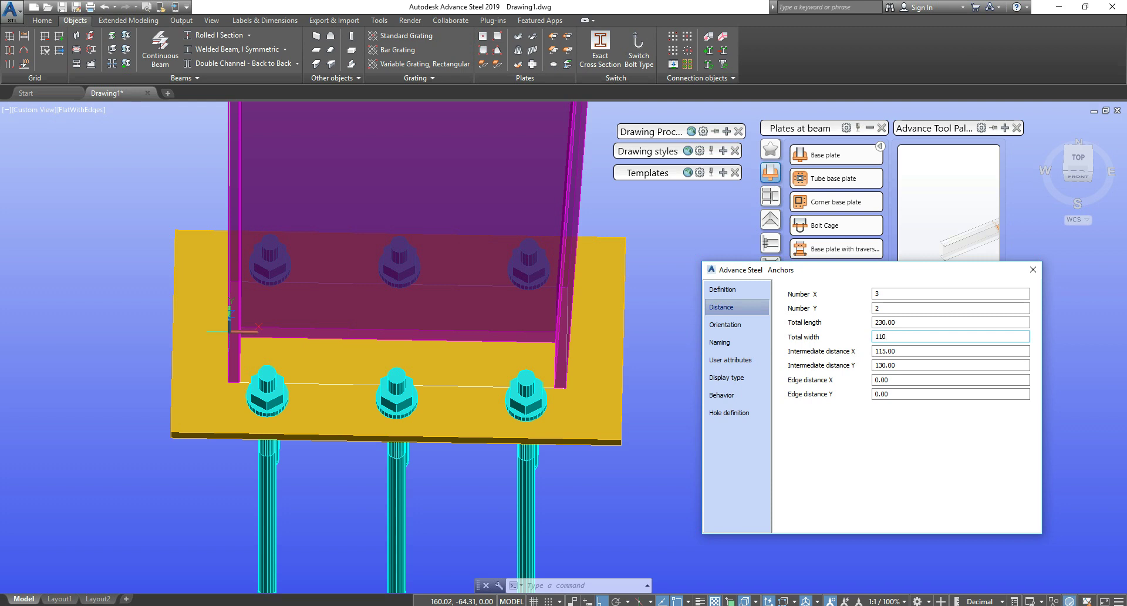
key("shift+Tab")
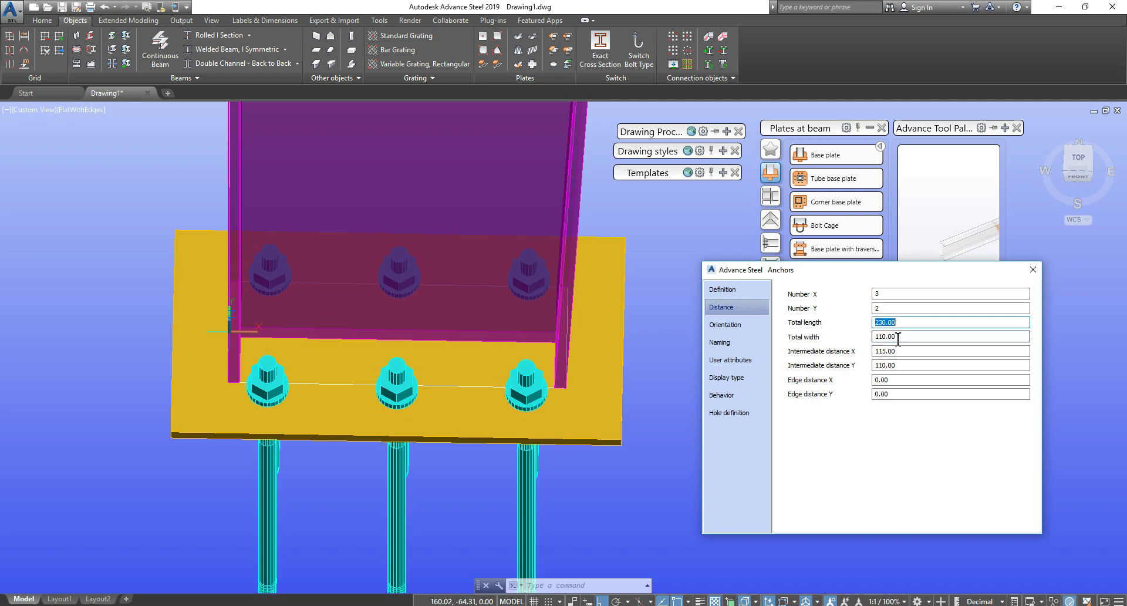
left_click(1033, 270)
left_click(667, 402)
key("Escape")
key("Escape")
Step: Reopen the properties of the anchors beneath the base plate
scroll(667, 402, "down", 5)
middle_click_drag(680, 430, 559, 411, "shift")
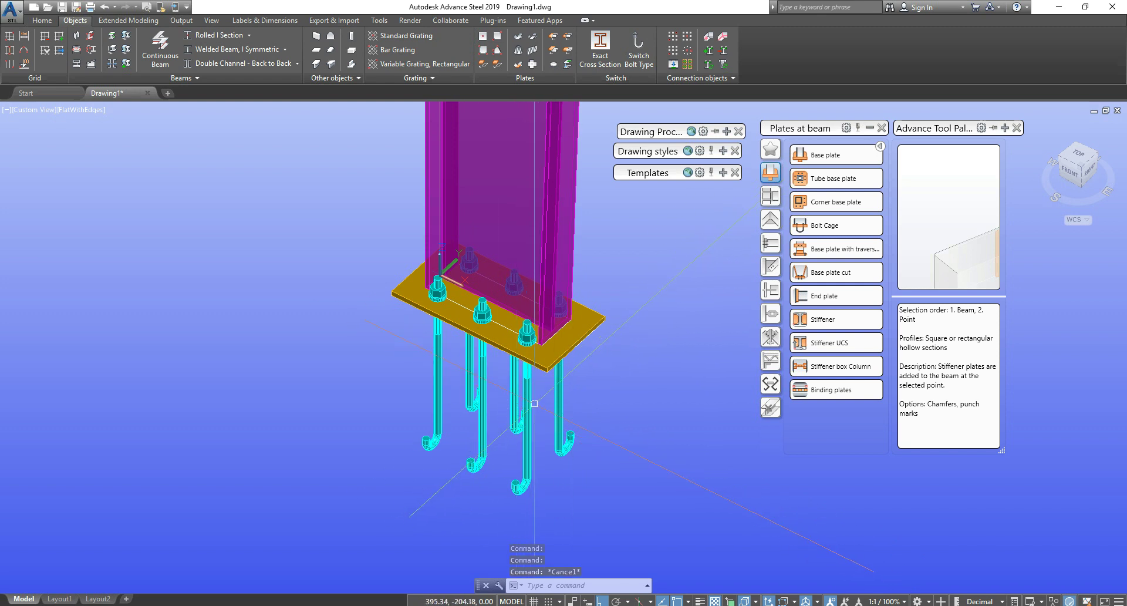
double_click(558, 390)
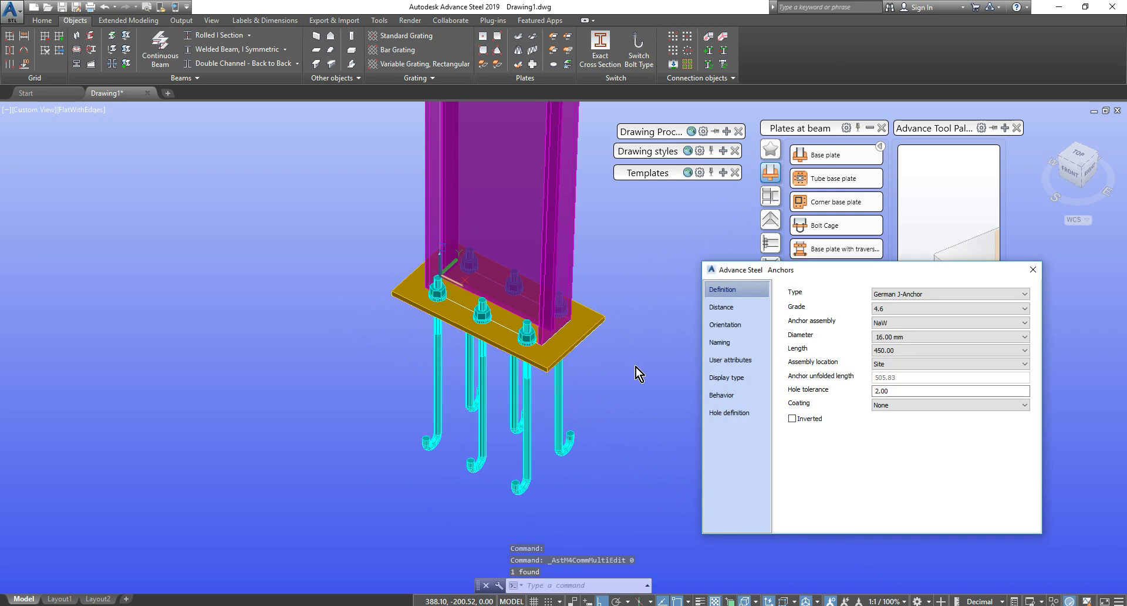
Step: Try the HILTI HAS, HILTI ICE HIS and Threaded rod DIN 976 anchor types, and switch back to German J-Anchor
left_click(940, 295)
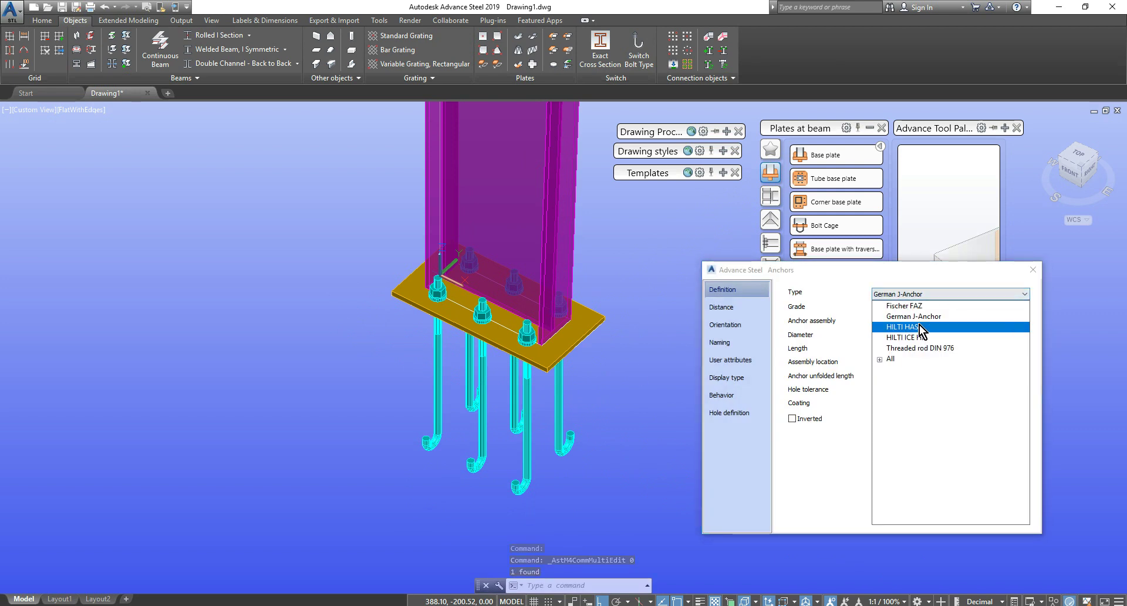
left_click(919, 326)
left_click(942, 295)
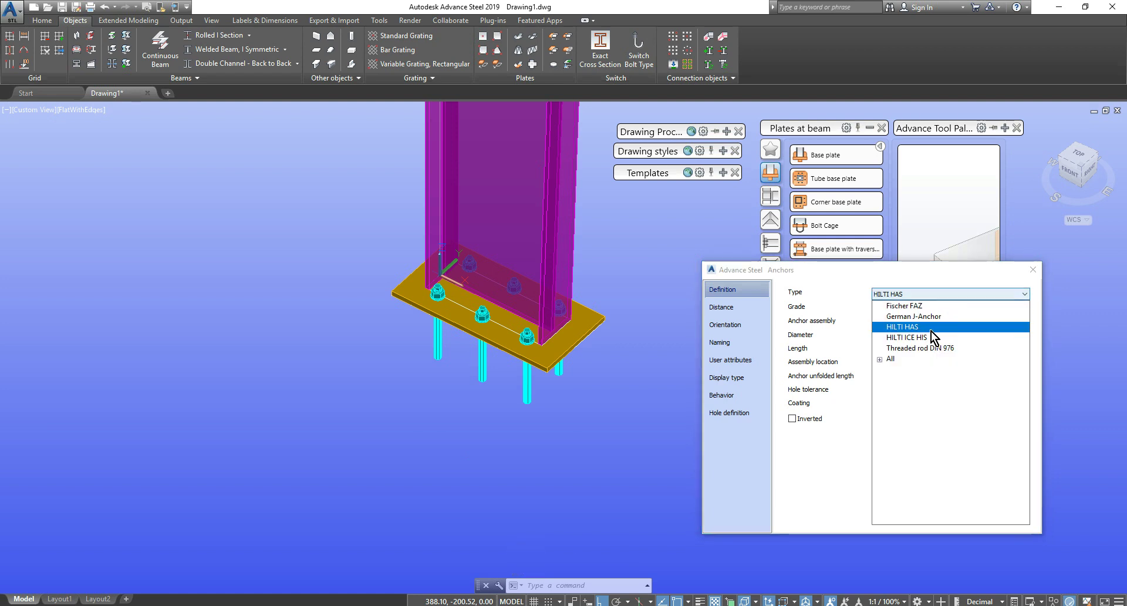
left_click(926, 337)
left_click(935, 293)
left_click(922, 338)
left_click(935, 293)
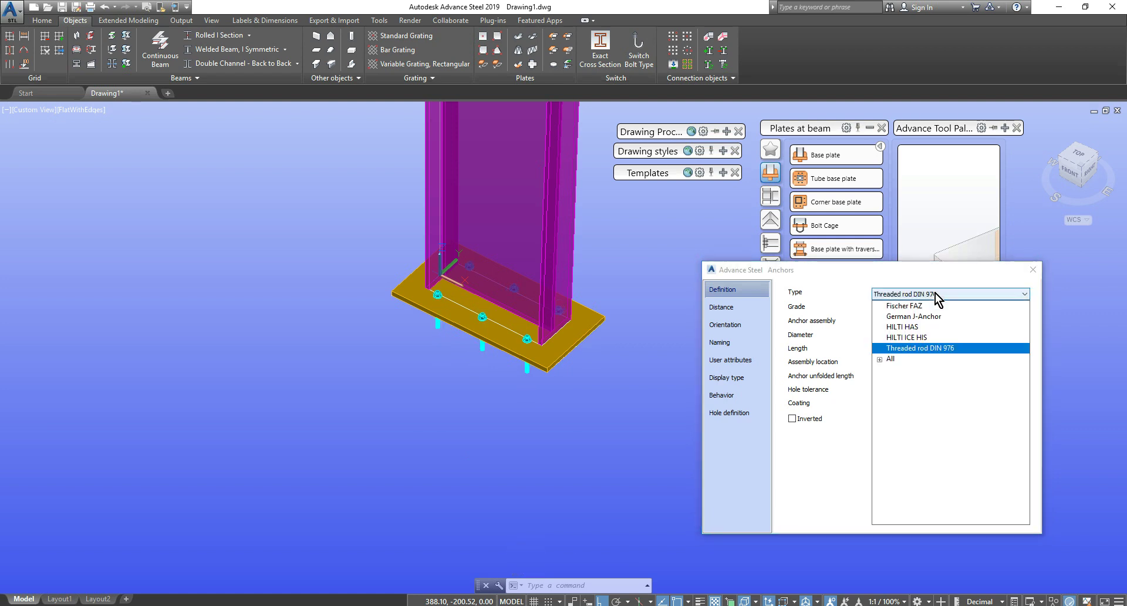
left_click(921, 320)
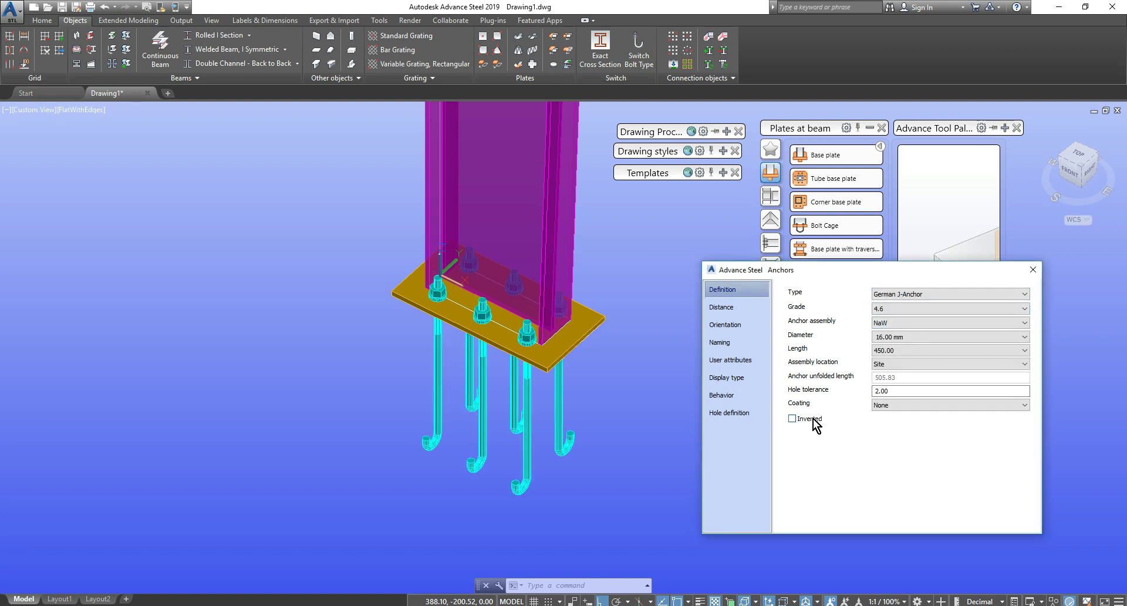
Step: Compare the Inside and Outside anchor orientations, set the anchors to Inside and close their properties
left_click(793, 418)
left_click(728, 307)
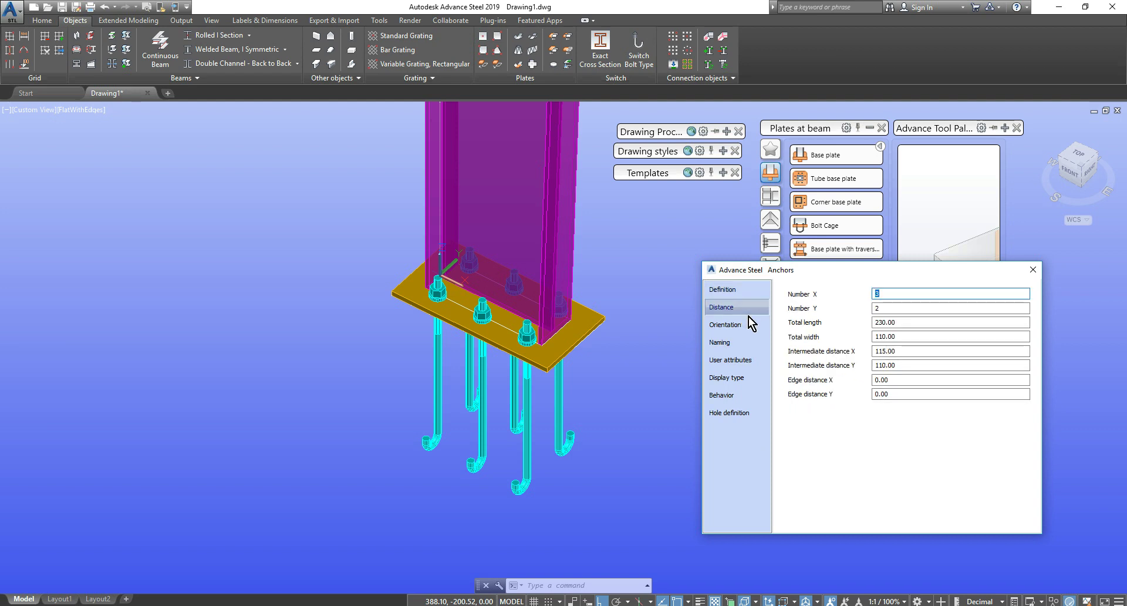
left_click(736, 324)
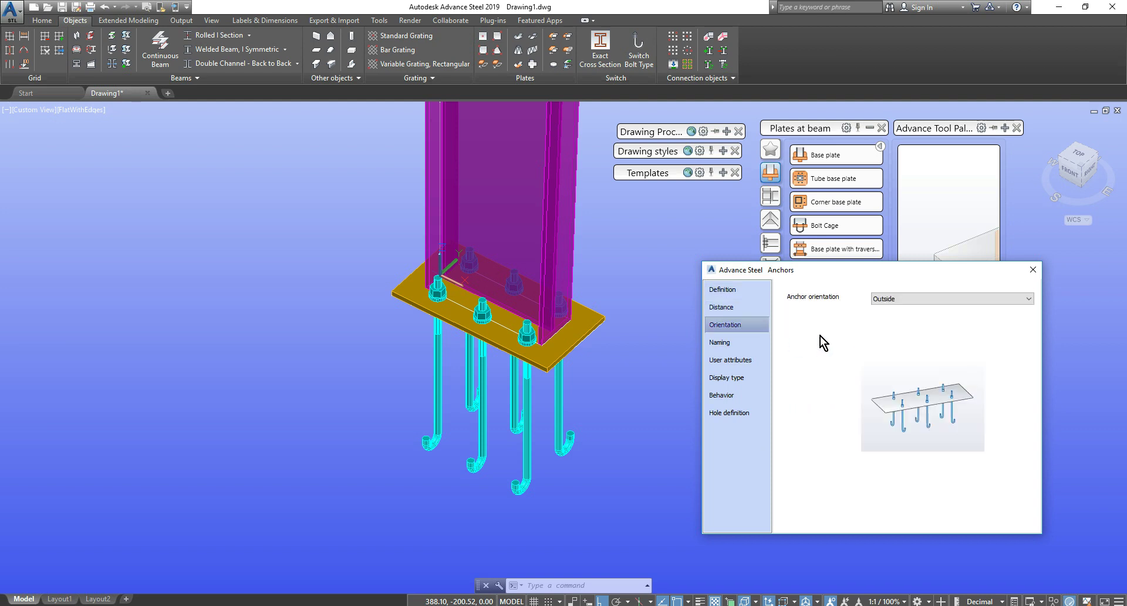
left_click(919, 300)
left_click(897, 353)
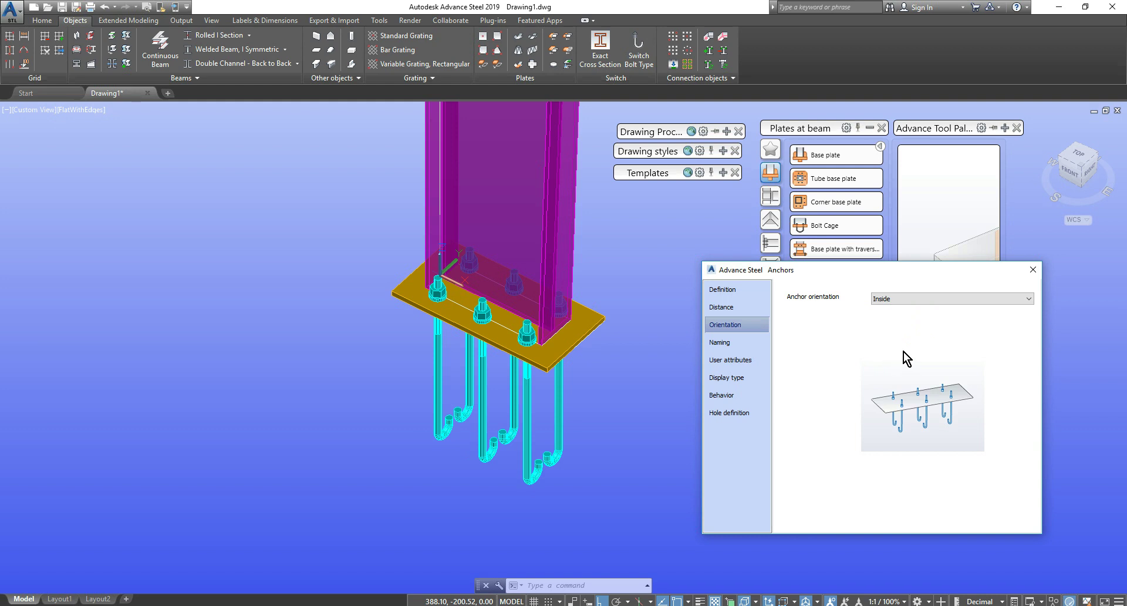
left_click(904, 299)
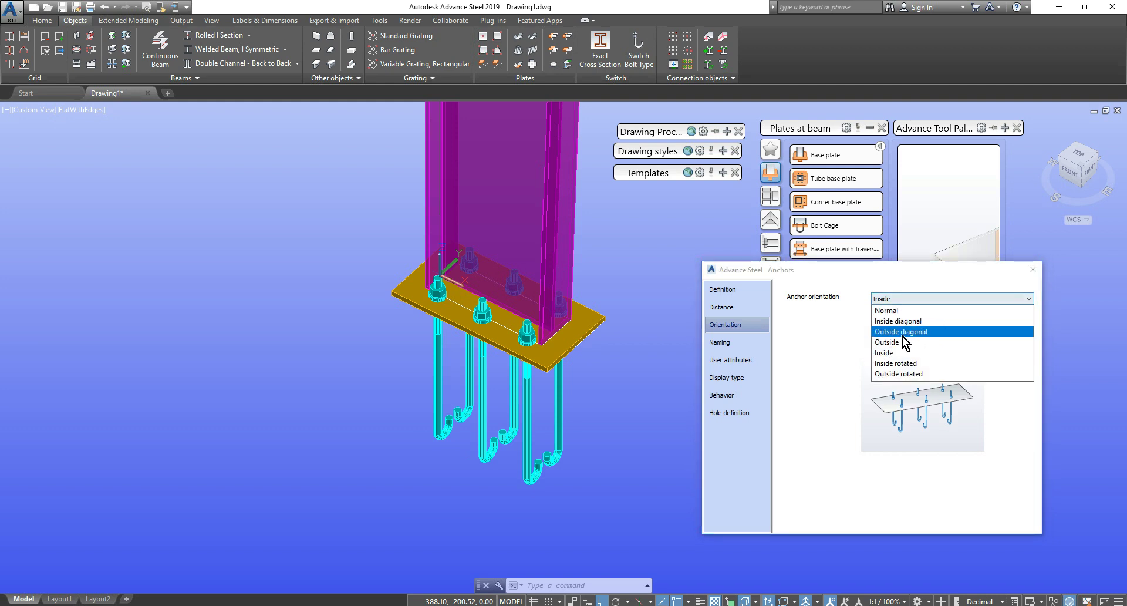
left_click(901, 342)
left_click(909, 301)
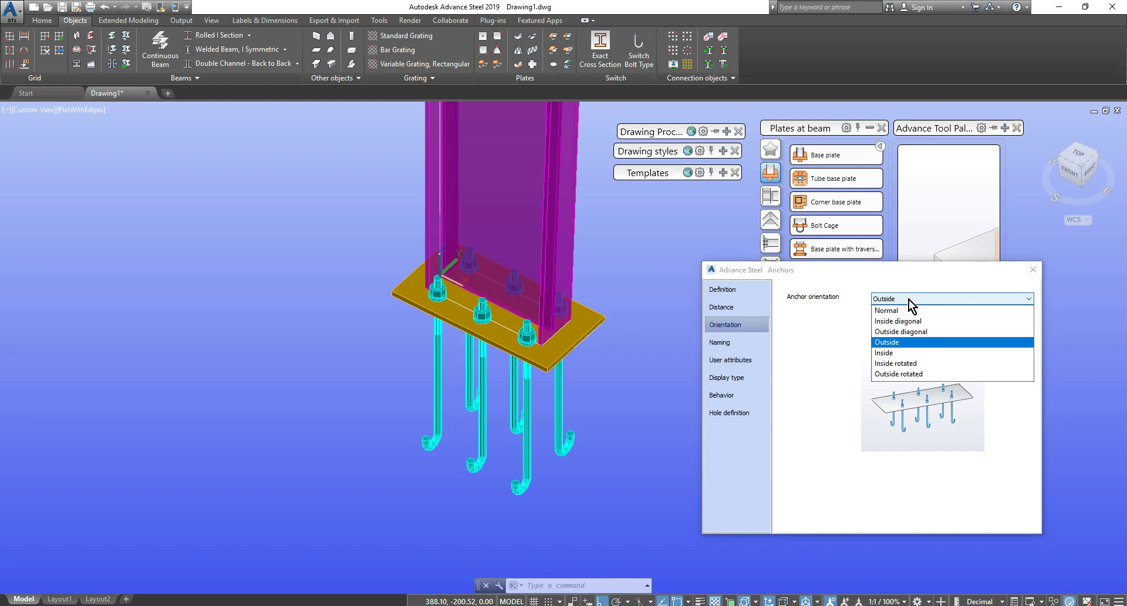
left_click(897, 353)
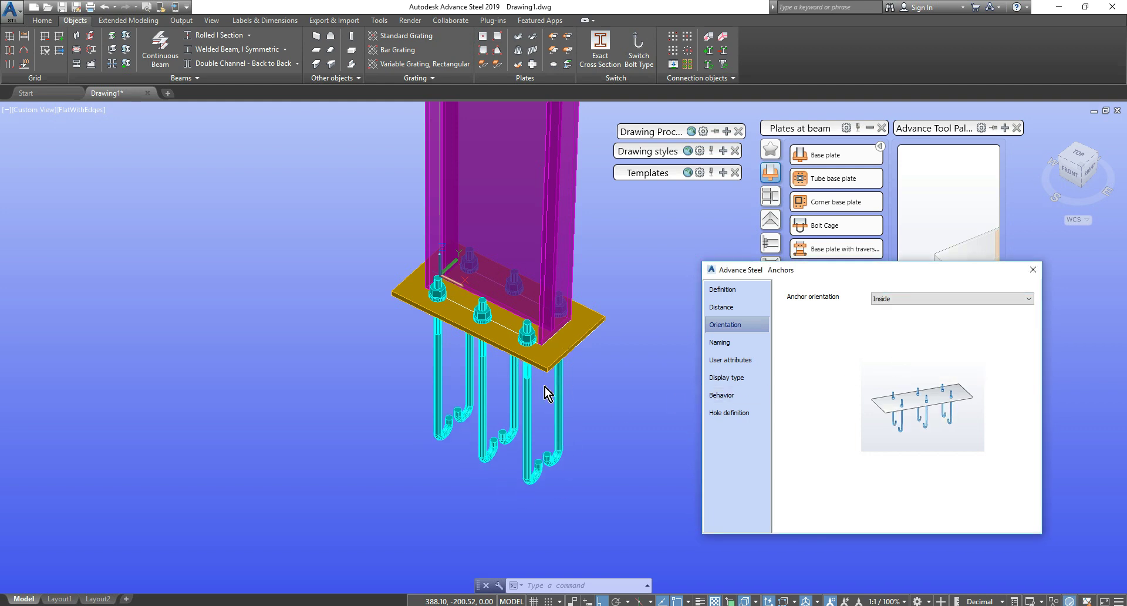
left_click(926, 301)
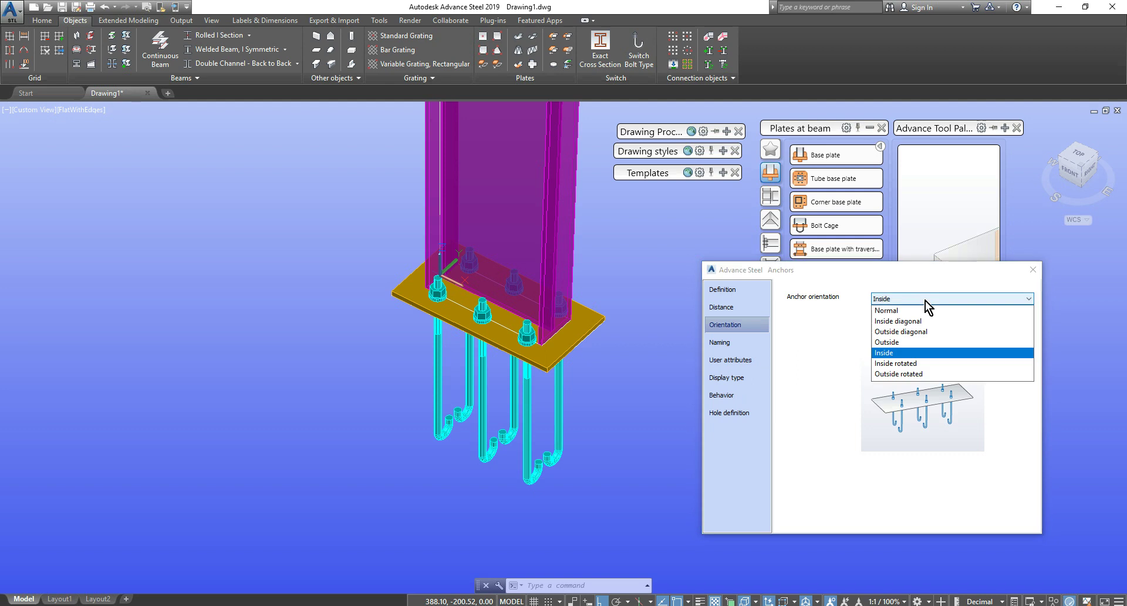
left_click(1021, 287)
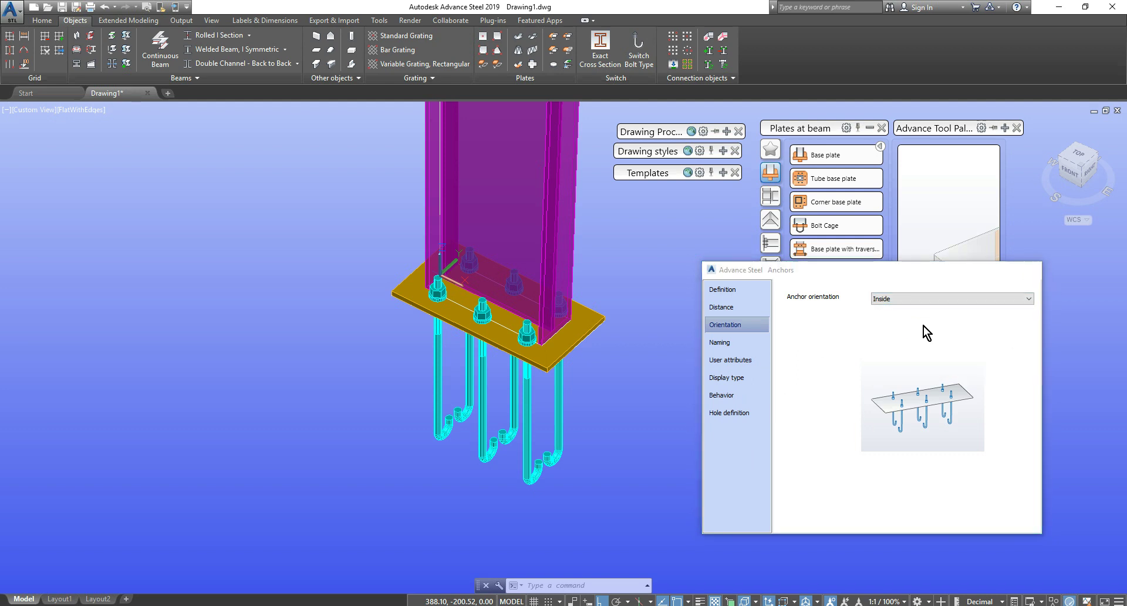
left_click(1034, 270)
scroll(488, 342, "down", 8)
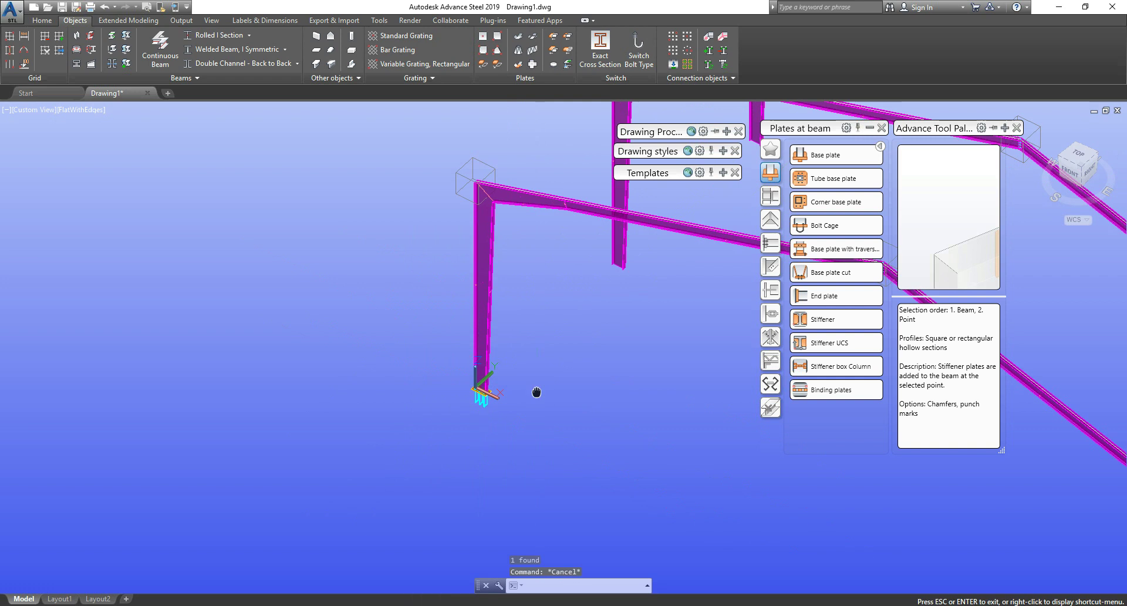
middle_click_drag(568, 404, 468, 366)
scroll(406, 368, "up", 2)
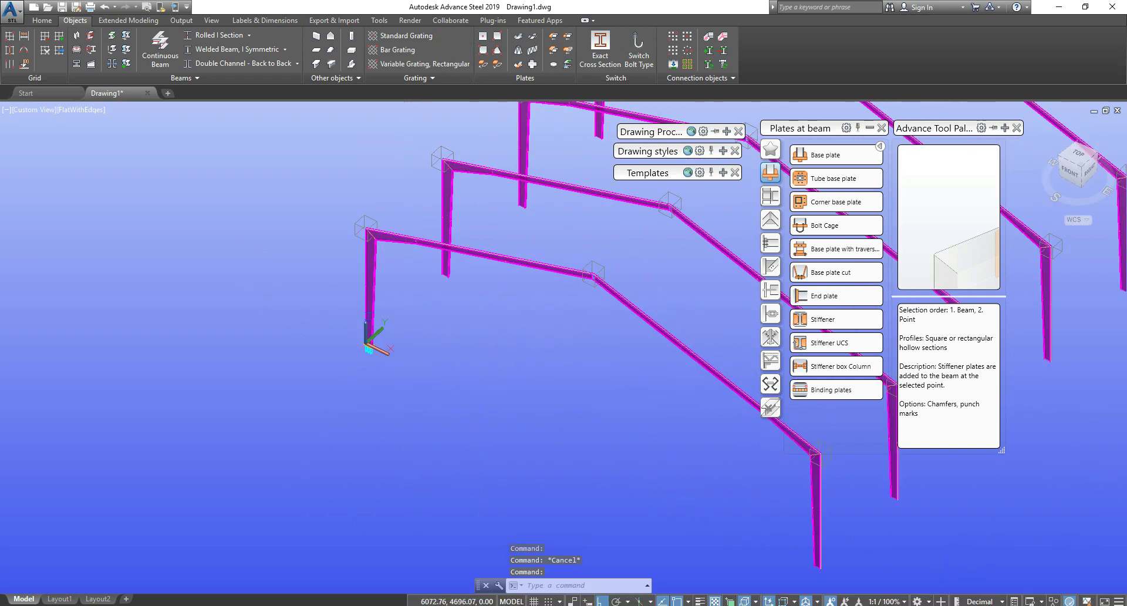
scroll(177, 223, "down", 3)
scroll(289, 302, "up", 4)
scroll(289, 302, "up", 3)
left_click(300, 306)
scroll(305, 308, "up", 2)
scroll(309, 310, "down", 4)
middle_click_drag(326, 336, 284, 303, "shift")
scroll(284, 303, "up", 5)
scroll(284, 303, "up", 3)
right_click(340, 273, "shift")
key("Escape")
scroll(322, 267, "up", 3)
mouse_move(322, 266)
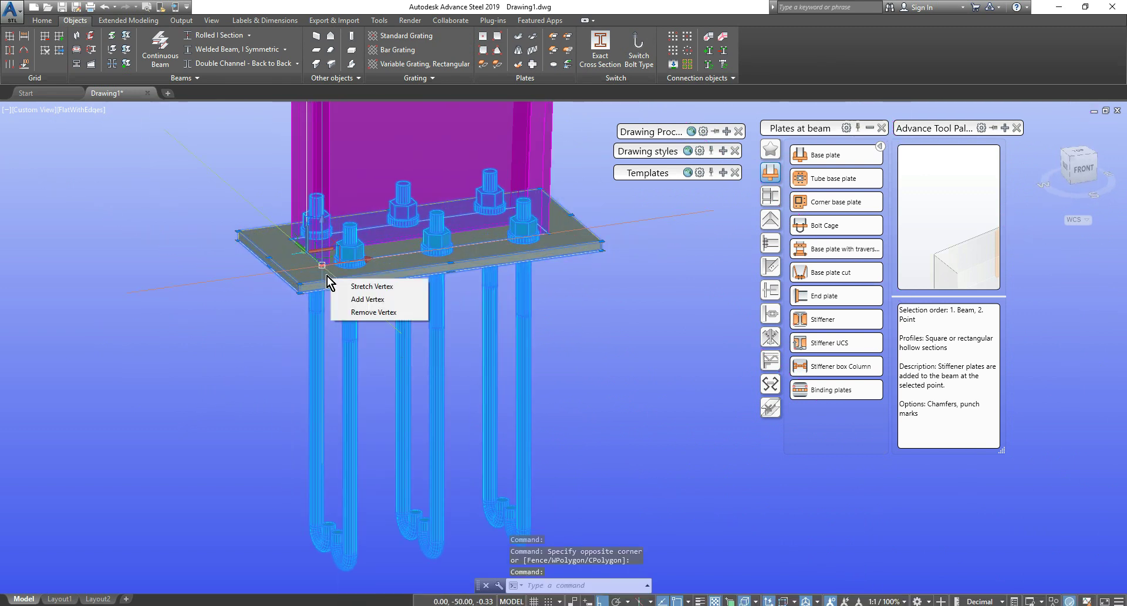
key("Escape")
key("Escape")
scroll(322, 266, "down", 6)
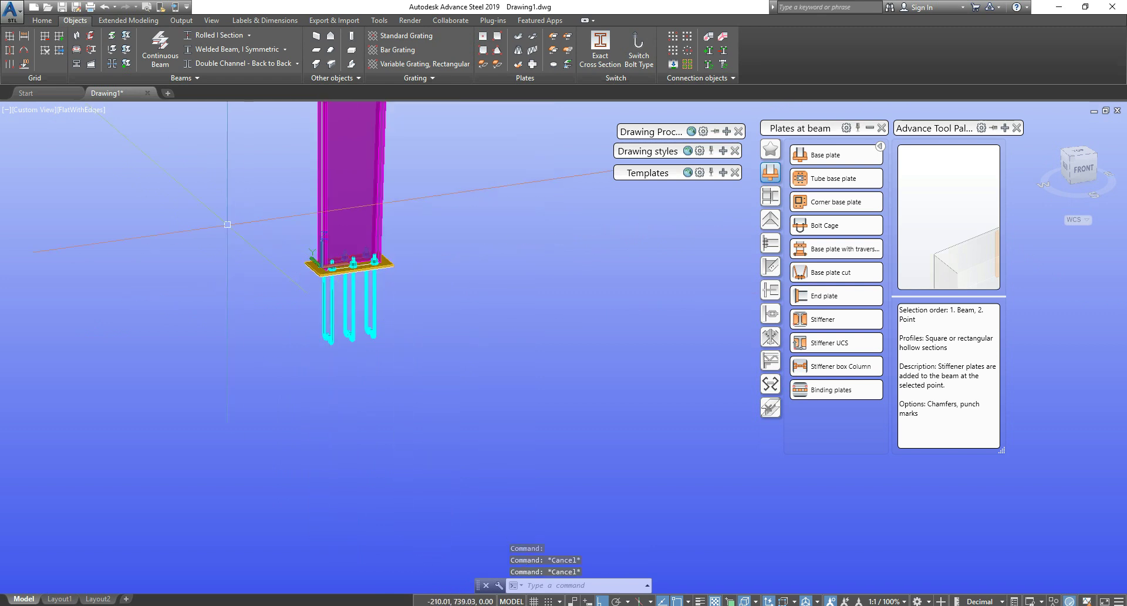
Step: Copy the selected base plate and its anchors from the column's base point to the opposite column of the front portal frame
type("CO")
key("Return")
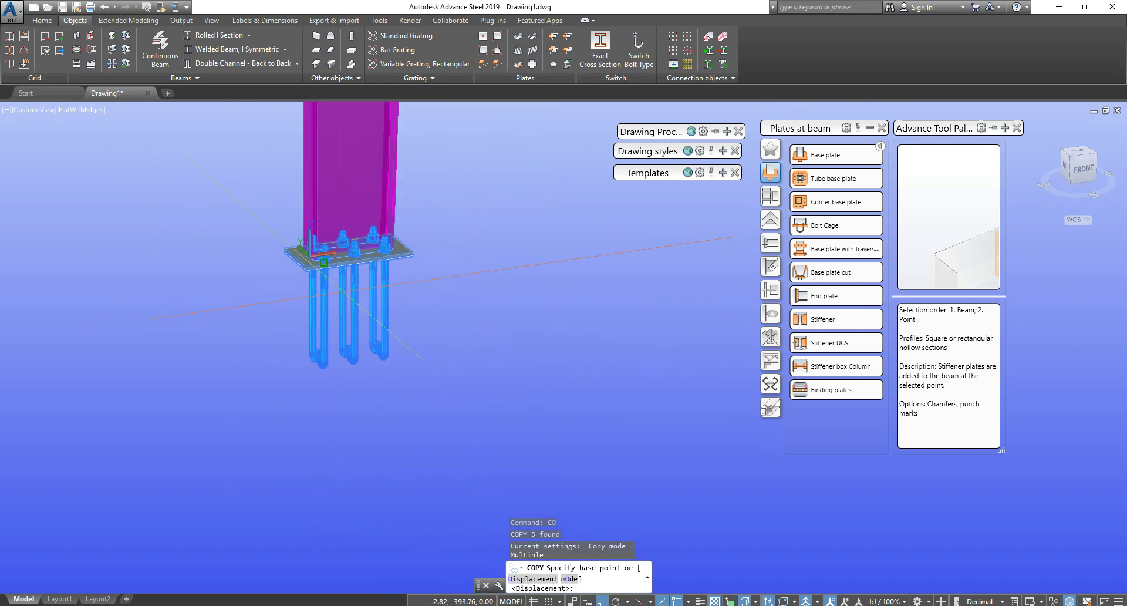
scroll(346, 281, "up", 4)
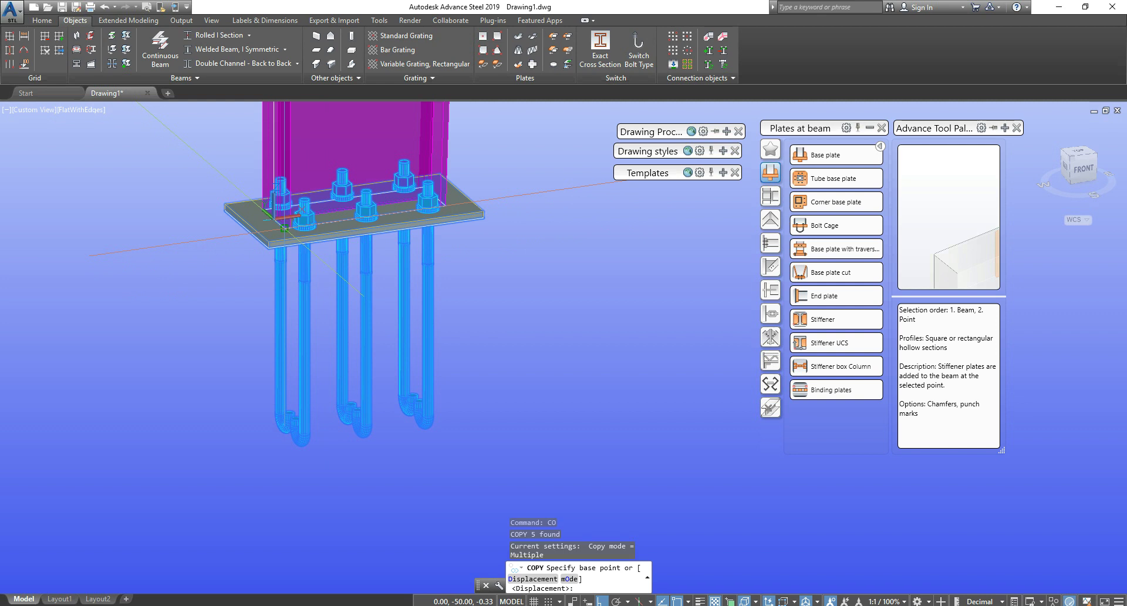
left_click(284, 229)
scroll(285, 232, "down", 8)
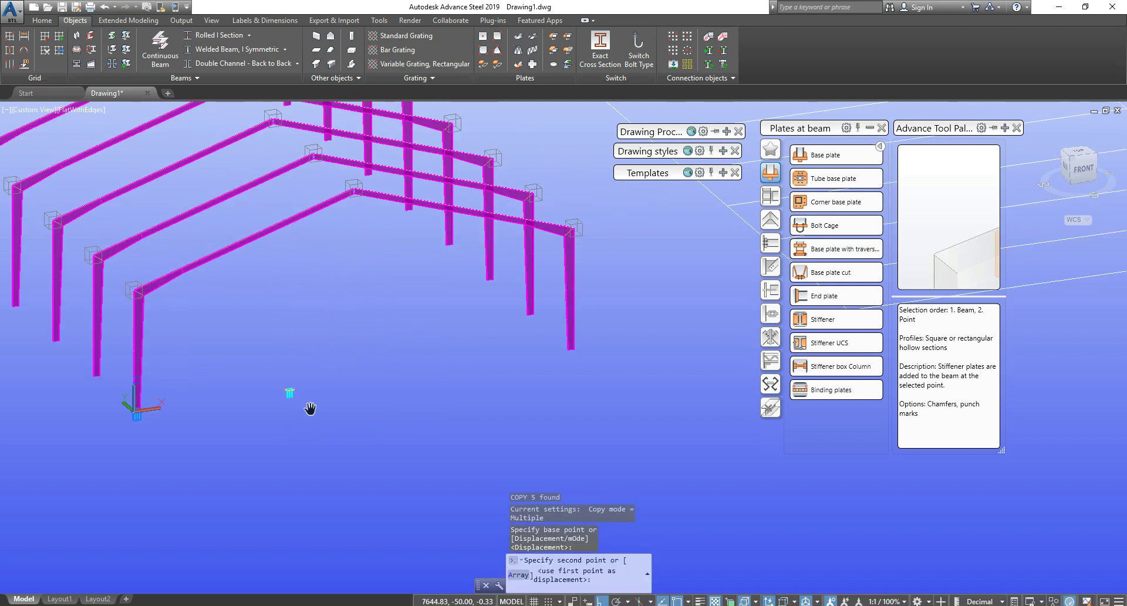
scroll(597, 345, "up", 10)
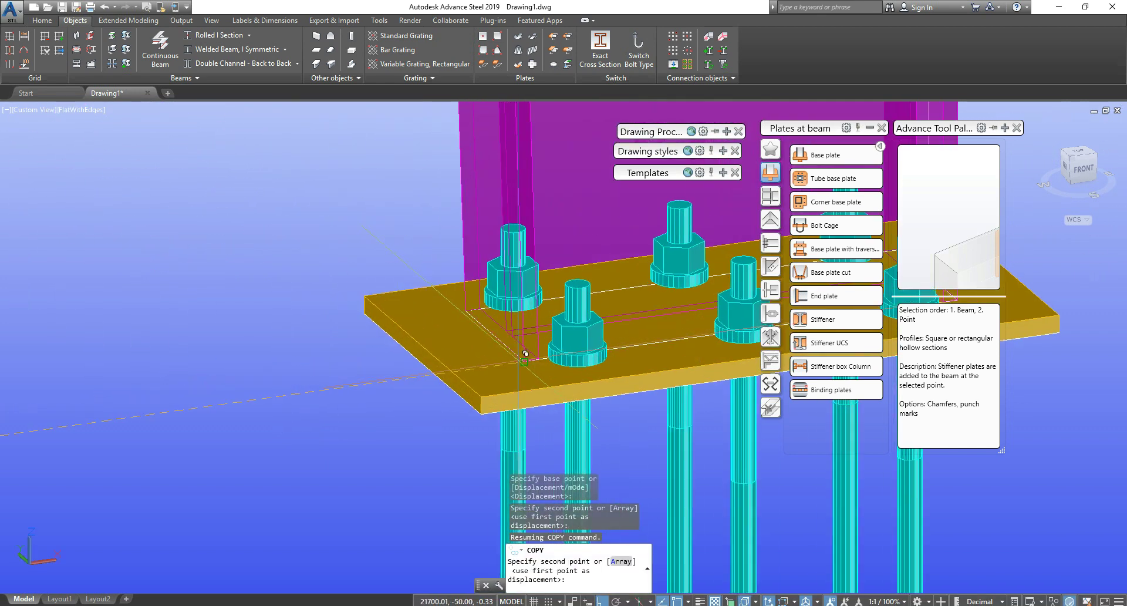
left_click(597, 346)
scroll(597, 345, "down", 5)
key("Escape")
key("Escape")
Step: Add a weld line joining the opposite column to its base plate along the front side of the web and inner flange edges
scroll(544, 322, "up", 5)
middle_click_drag(544, 322, 392, 295, "shift")
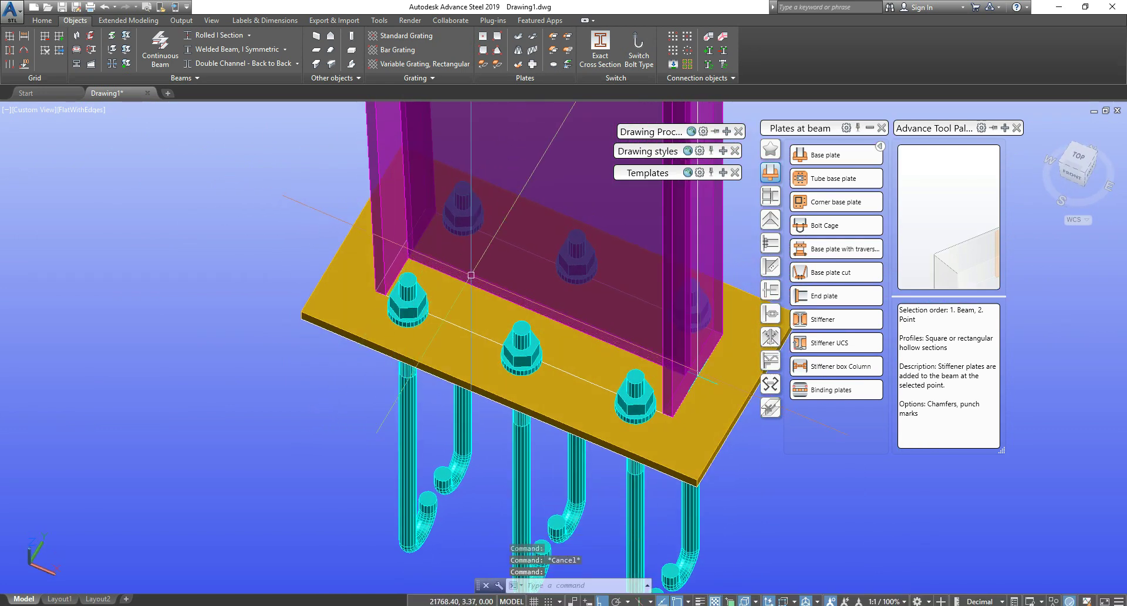
middle_click_drag(694, 378, 471, 299, "shift")
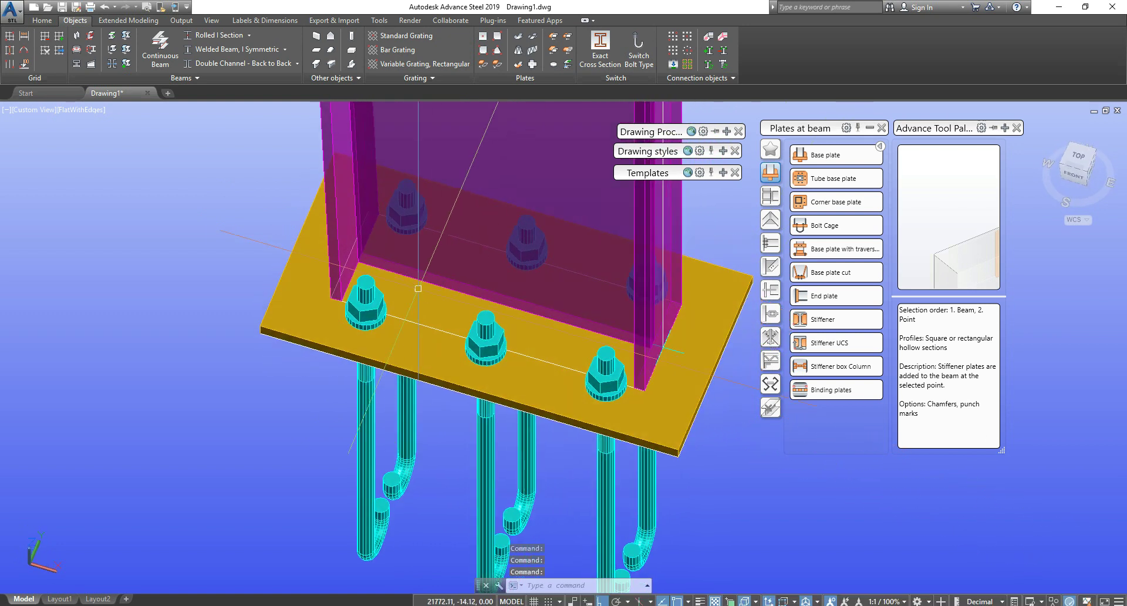
left_click(701, 54)
left_click(424, 273)
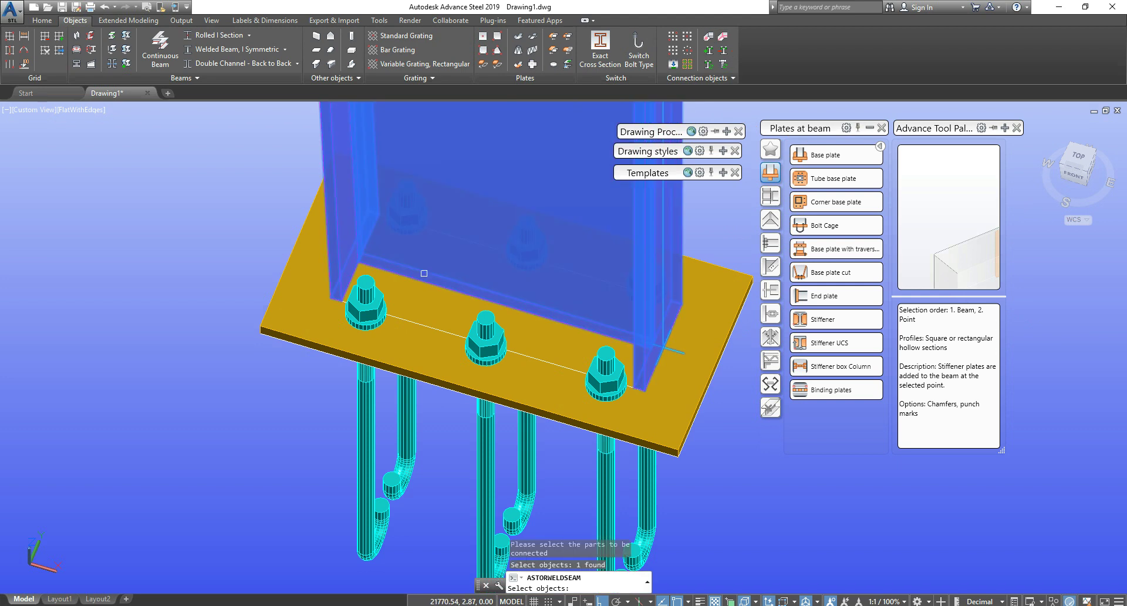
left_click(307, 316)
key("Return")
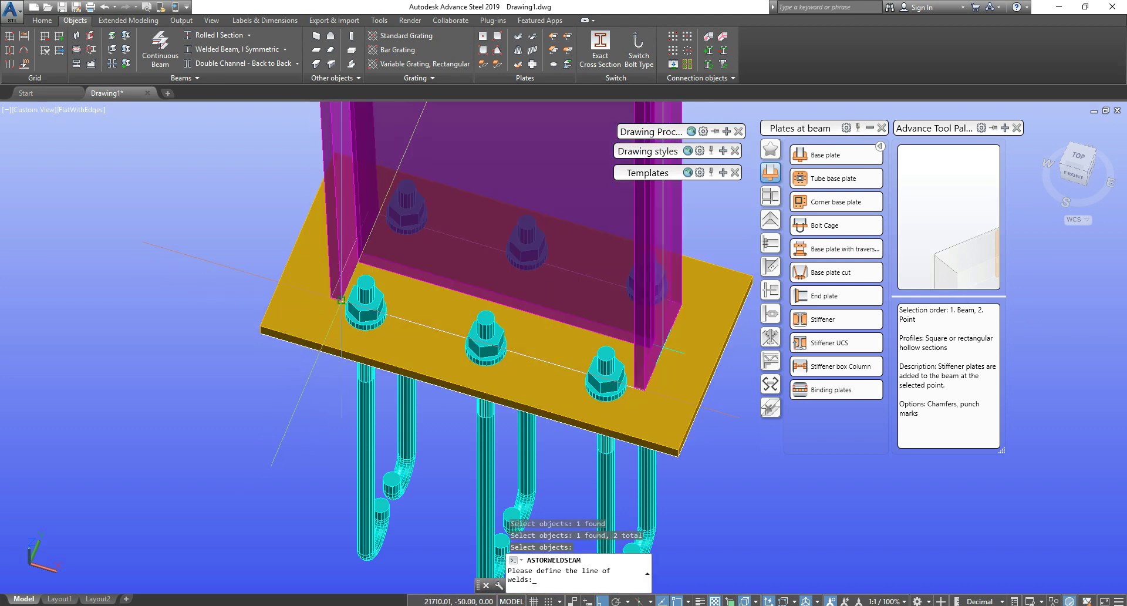
middle_click_drag(555, 327, 667, 264, "shift")
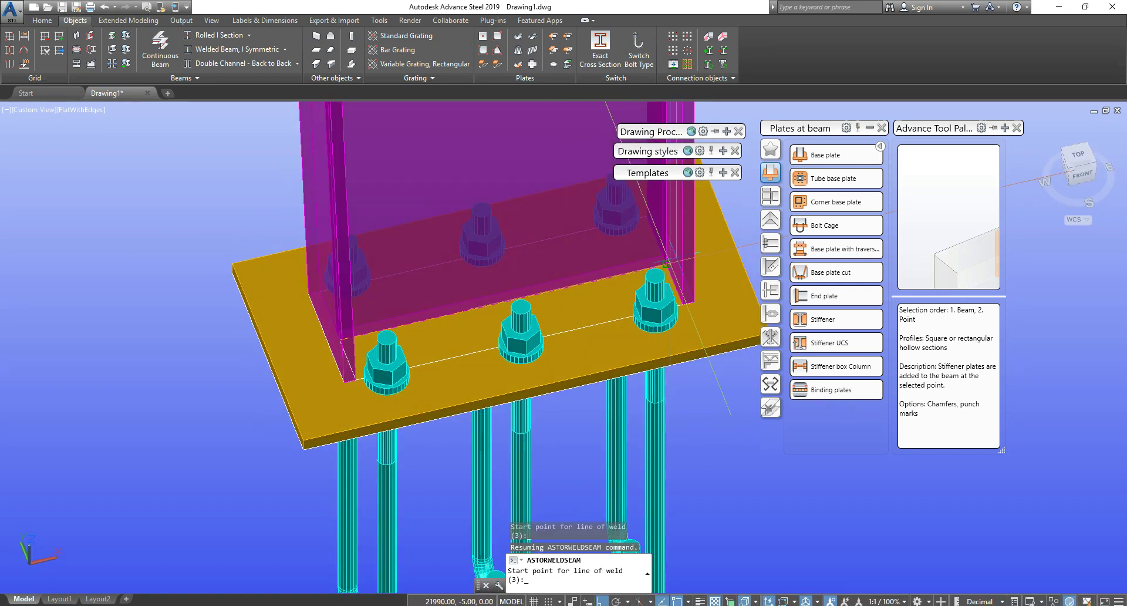
left_click(683, 304)
left_click(683, 303)
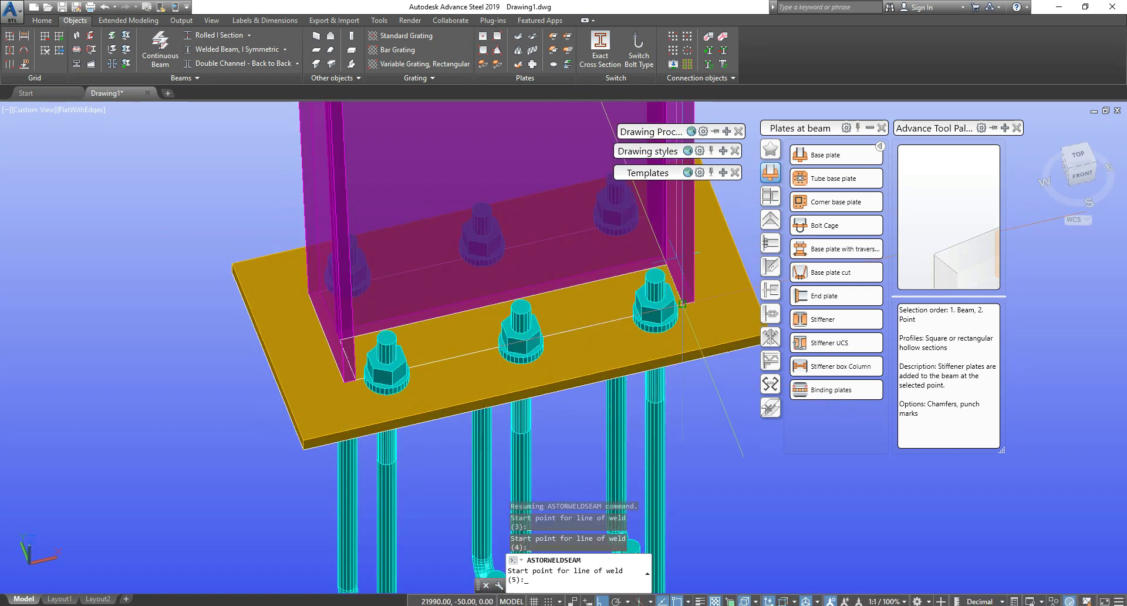
key("Return")
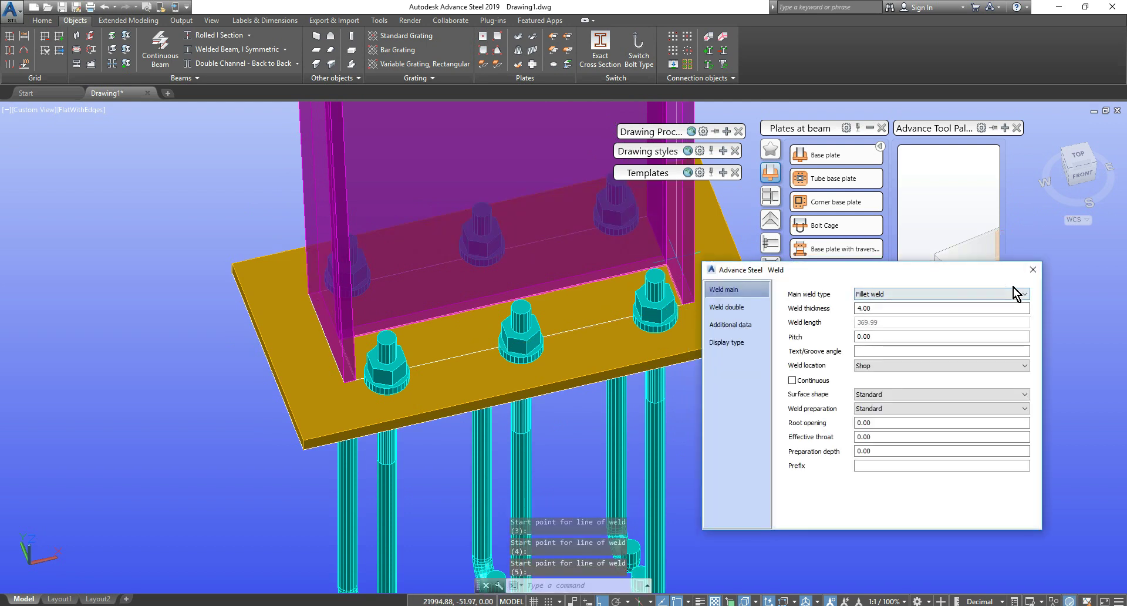
left_click(1033, 270)
Step: Examine the new weld line at the column base and the unwelded side behind the web
scroll(376, 341, "up", 5)
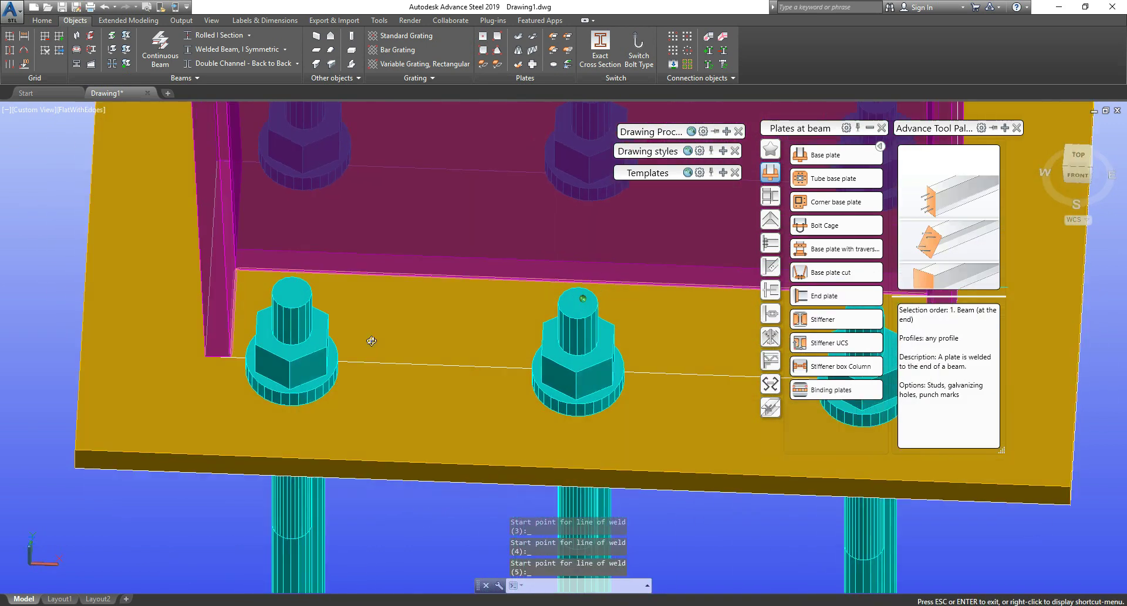
scroll(253, 249, "up", 4)
scroll(286, 264, "down", 8)
middle_click_drag(514, 300, 469, 314)
scroll(503, 322, "up", 3)
scroll(470, 314, "down", 5)
scroll(555, 293, "up", 6)
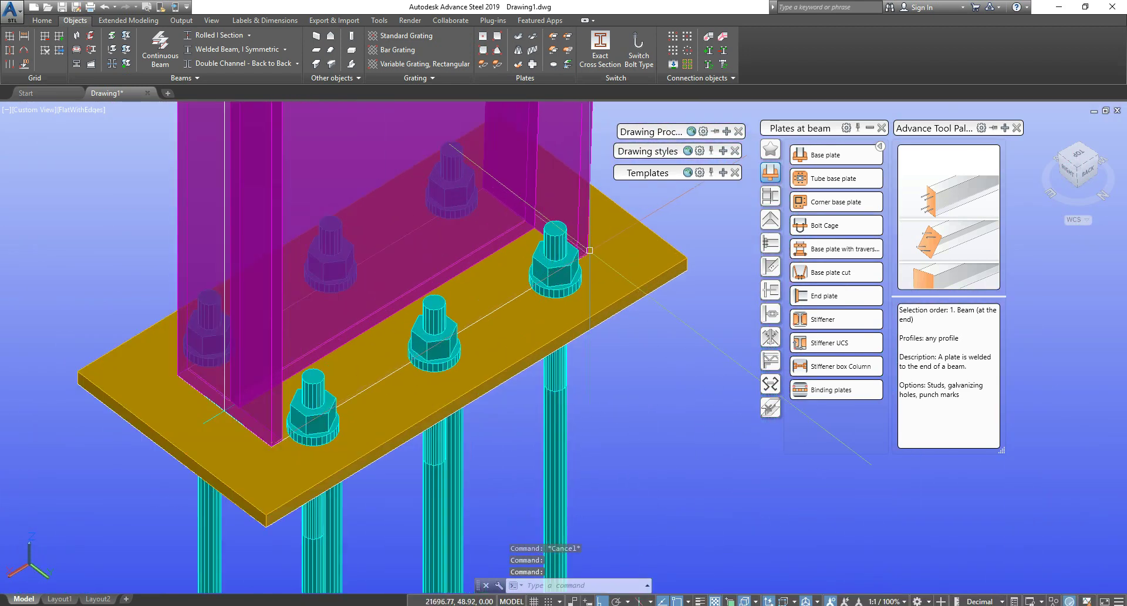
Step: Add a second weld line between the same base plate and column along the back side of the web and flange edges
middle_click_drag(555, 294, 564, 289, "shift")
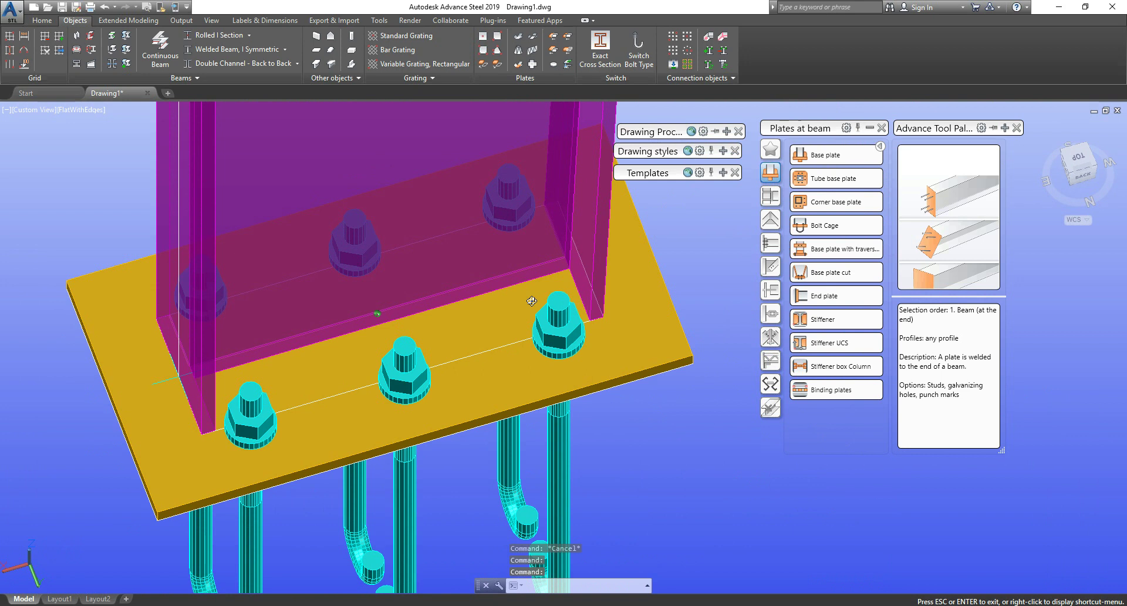
left_click(723, 38)
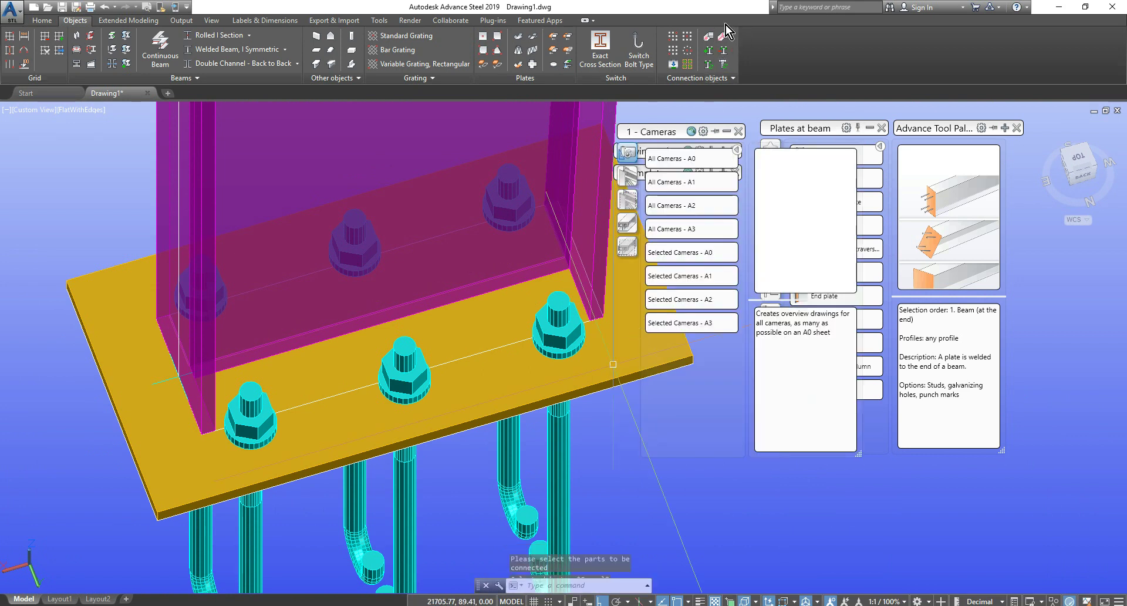
left_click(543, 275)
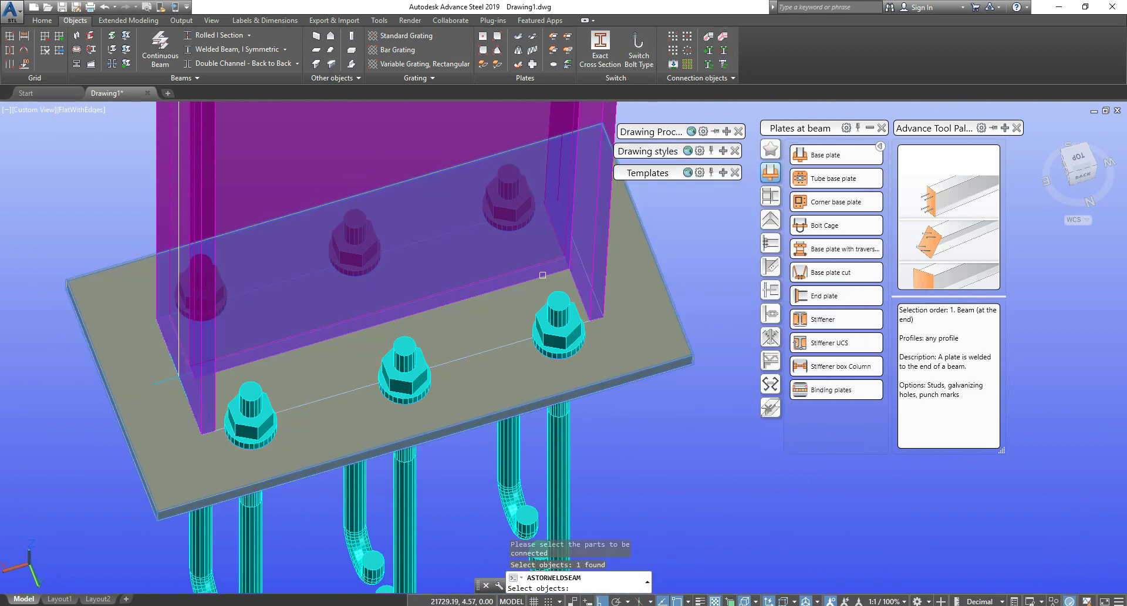
left_click(449, 148)
key("Return")
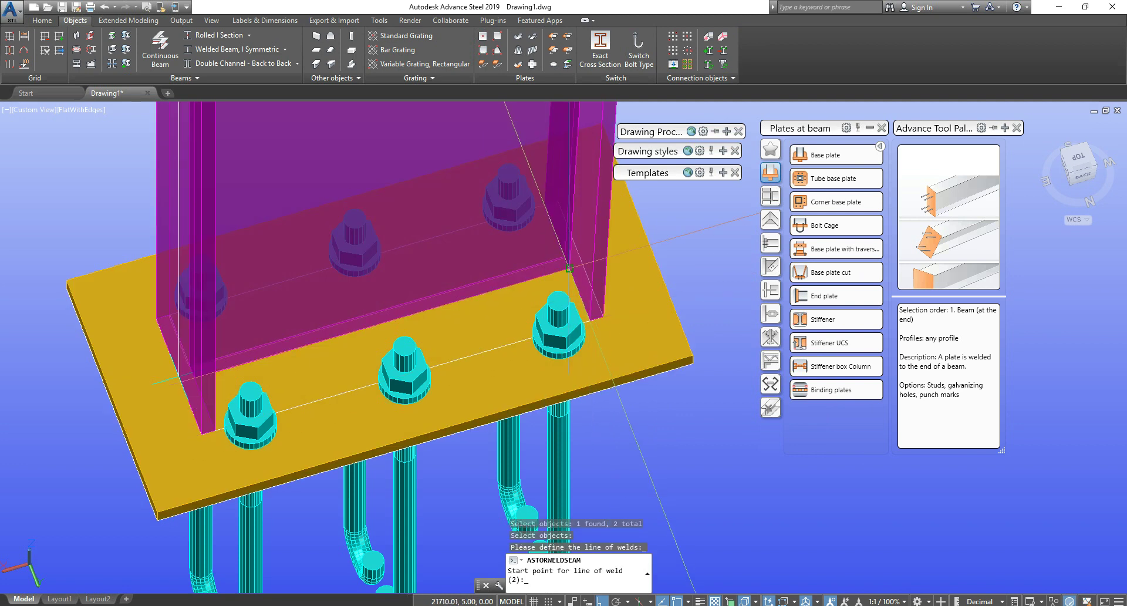
middle_click_drag(569, 268, 191, 275, "shift")
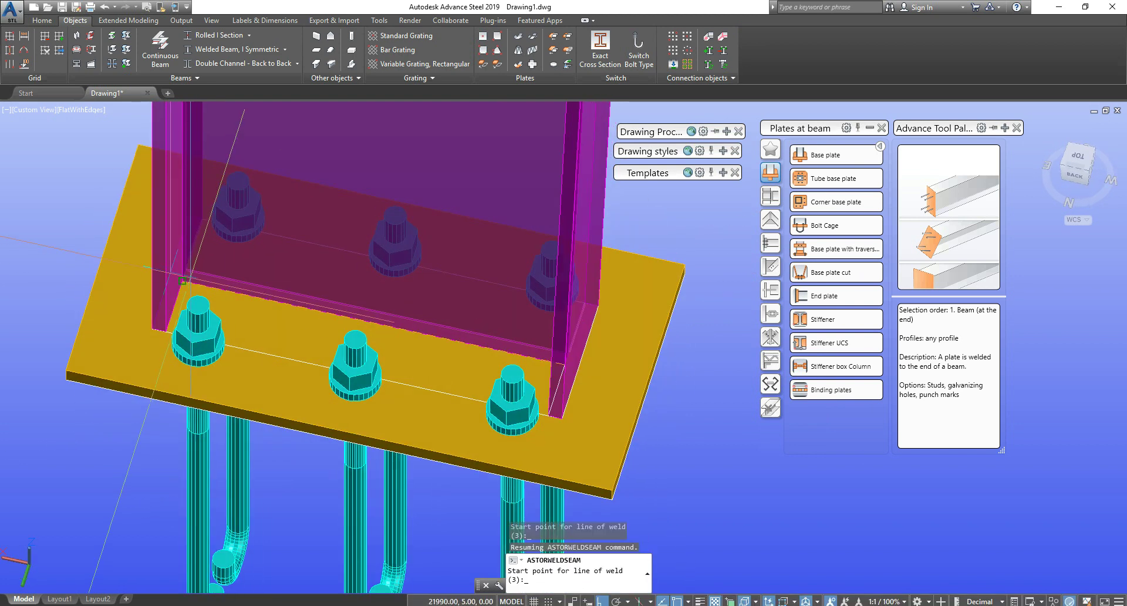
left_click(189, 275)
left_click(170, 272)
key("Return")
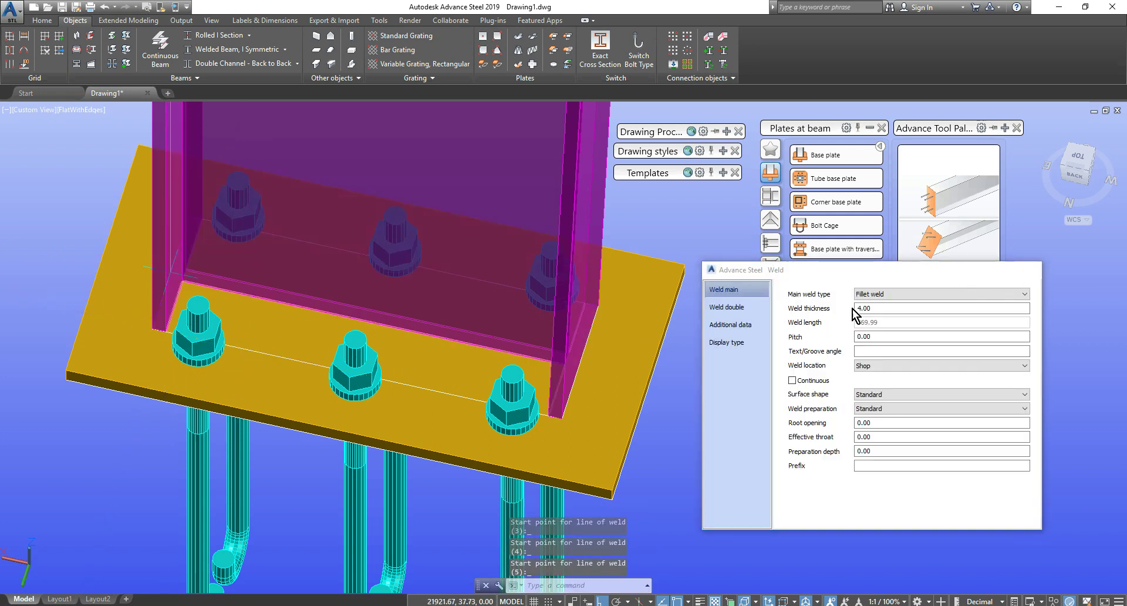
Step: Try to copy the base plate assemblies of both front frame columns to the corner of the grid
scroll(548, 324, "down", 8)
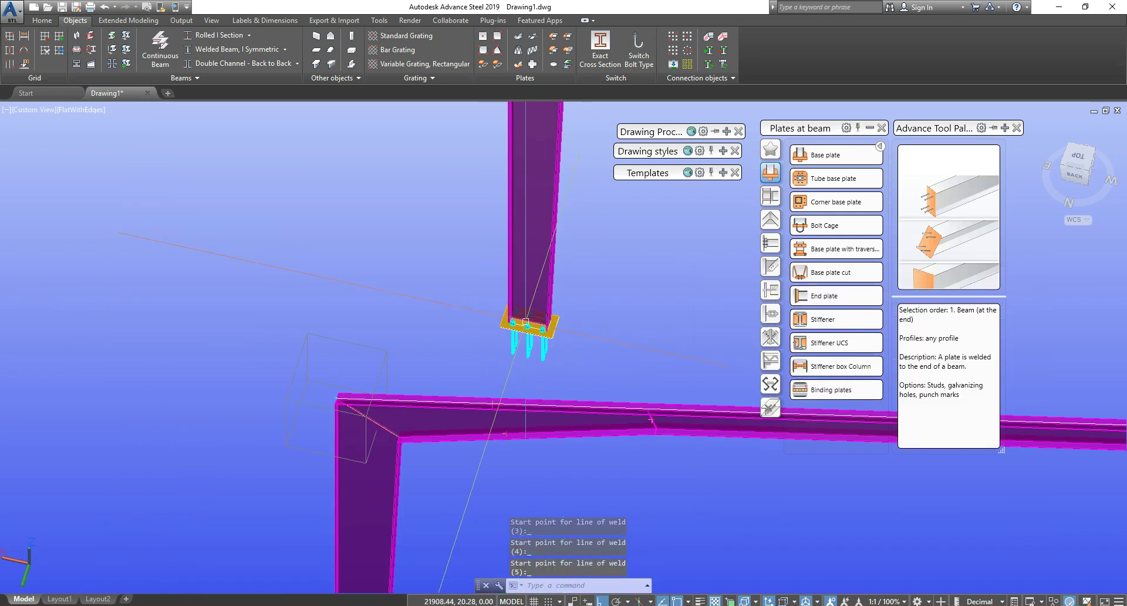
scroll(566, 322, "down", 5)
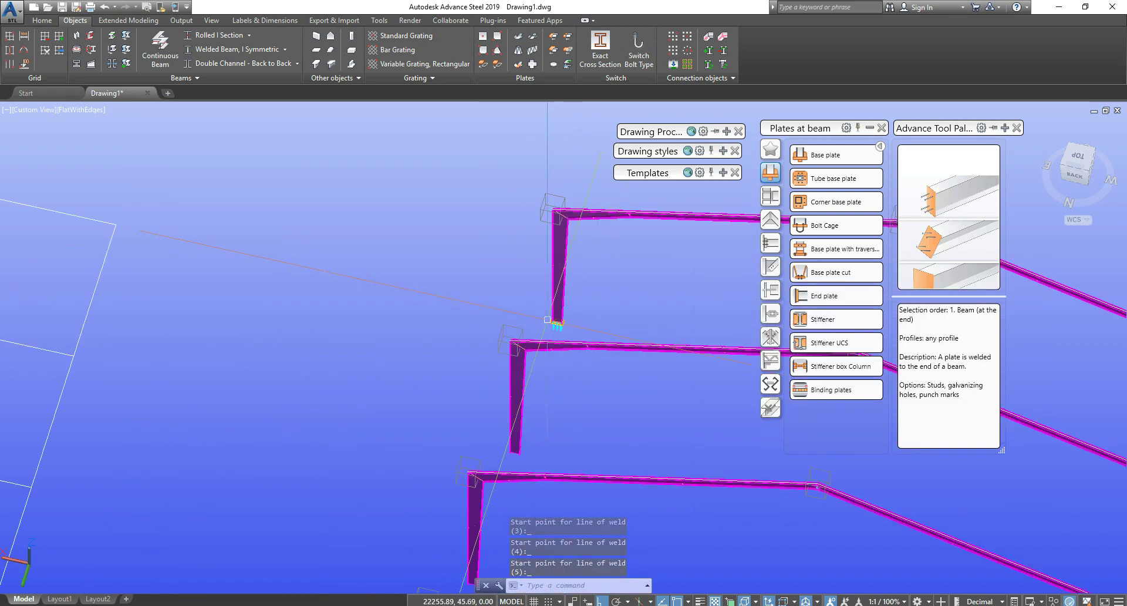
scroll(367, 294, "down", 6)
middle_click_drag(367, 295, 559, 370, "shift")
middle_click_drag(572, 415, 548, 395)
left_click(361, 421)
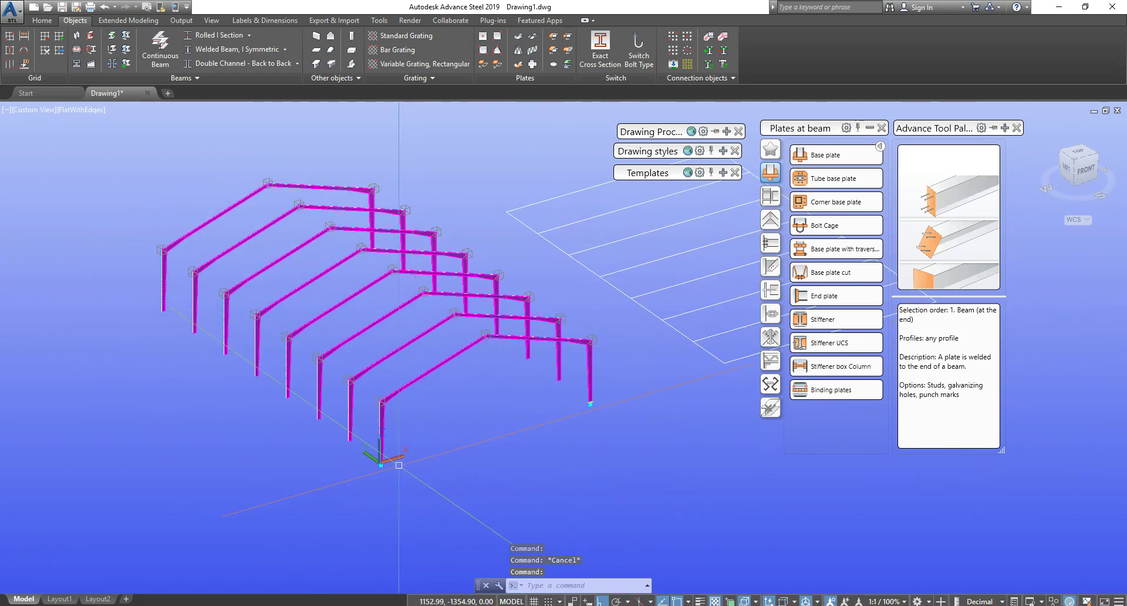
left_click(425, 492)
left_click(576, 381)
left_click(629, 428)
scroll(612, 394, "down", 4)
type("c")
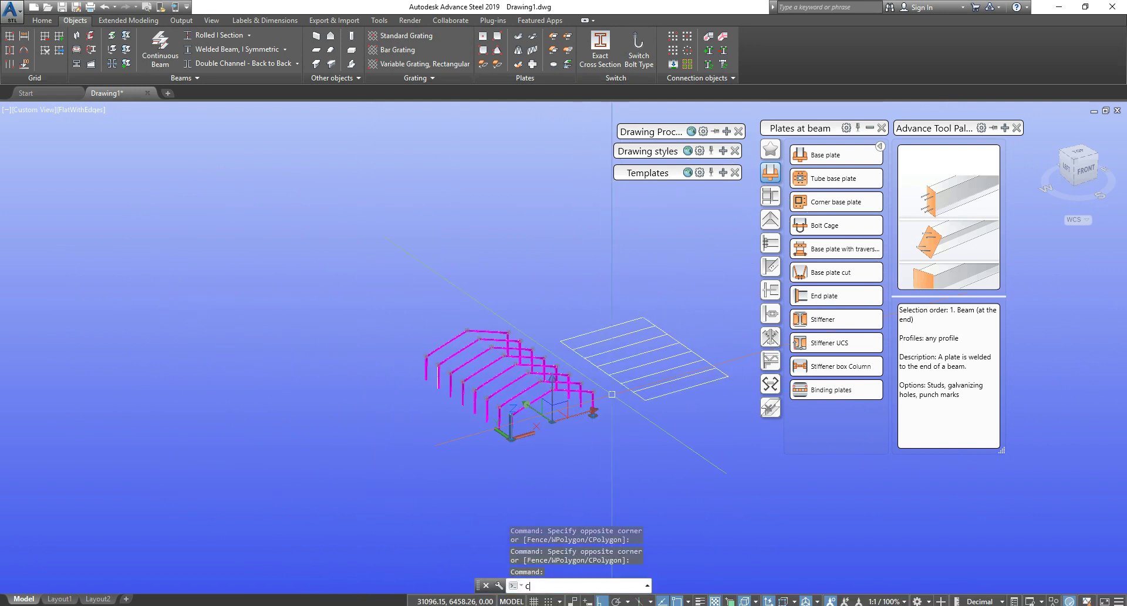
type("o")
key("Return")
left_click(593, 416)
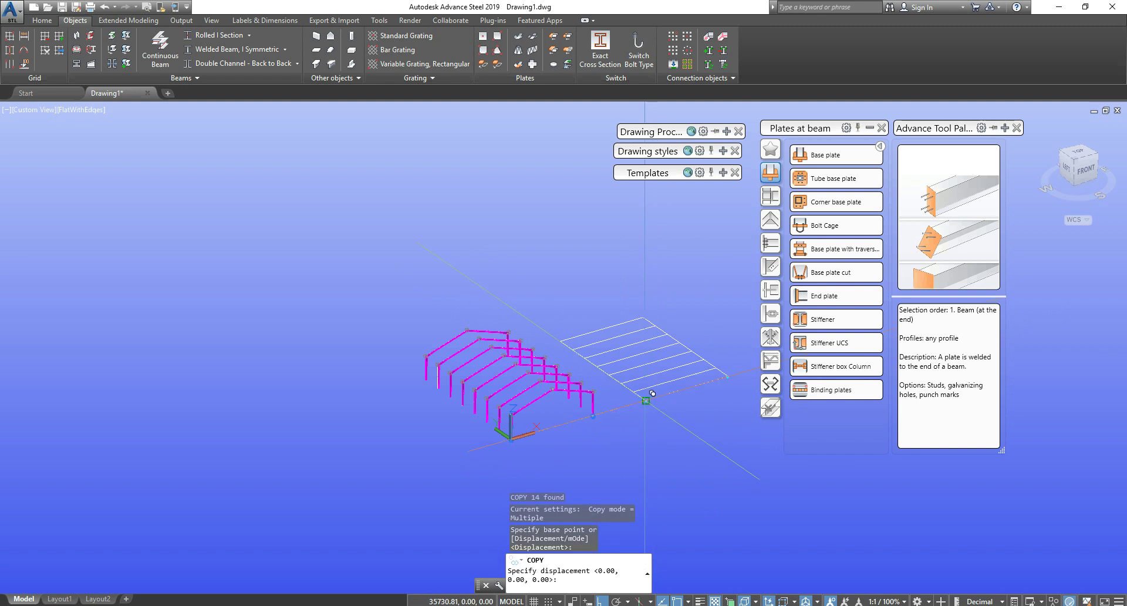
left_click(646, 398)
key("Escape")
key("Escape")
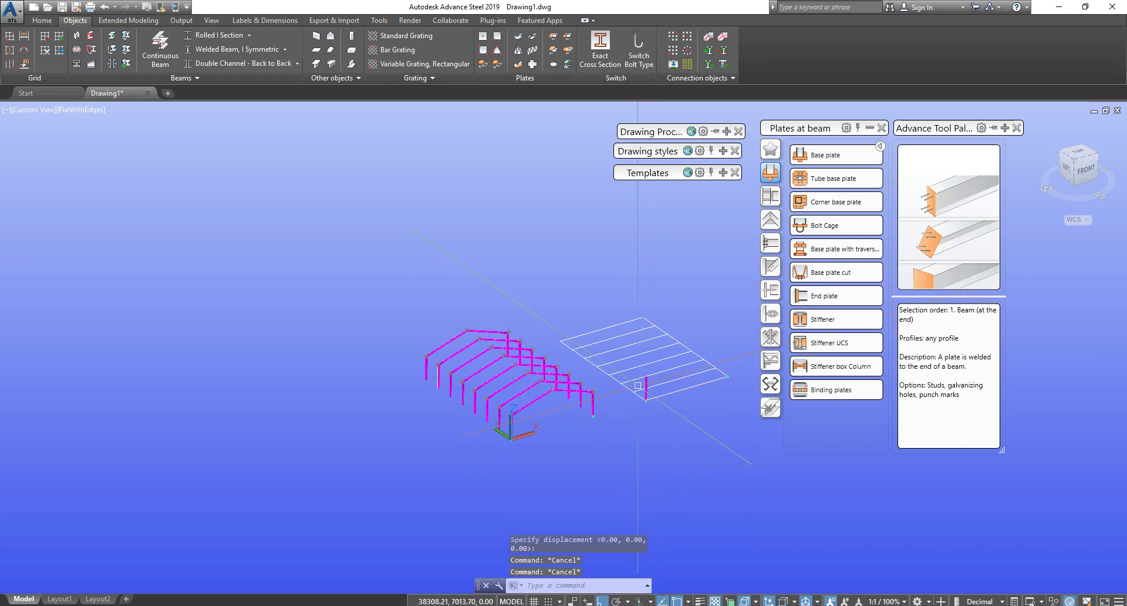
Step: Delete the misplaced copies at the corner of the grid
left_click(625, 297)
left_click(667, 404)
key("Delete")
Step: Copy both front base plate assemblies to the columns of the remaining frames, using the grid corner and grid line ends as reference points
scroll(566, 431, "up", 2)
scroll(523, 471, "up", 2)
left_click(380, 380)
left_click(422, 461)
left_click(527, 360)
left_click(595, 403)
type("CO")
key("Return")
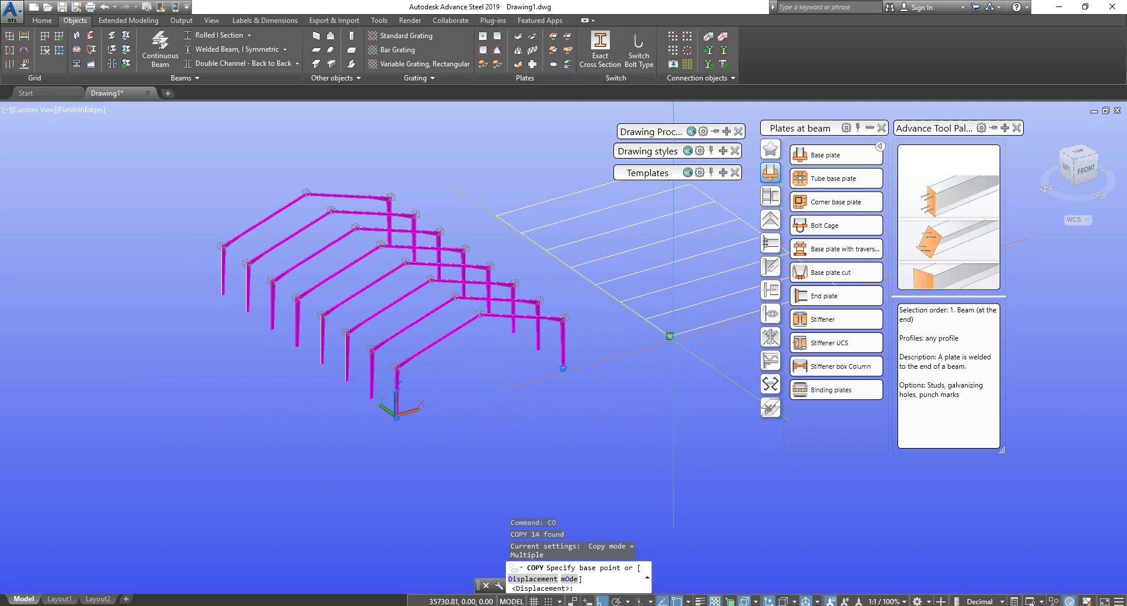
left_click(670, 336)
left_click(646, 315)
left_click(603, 278)
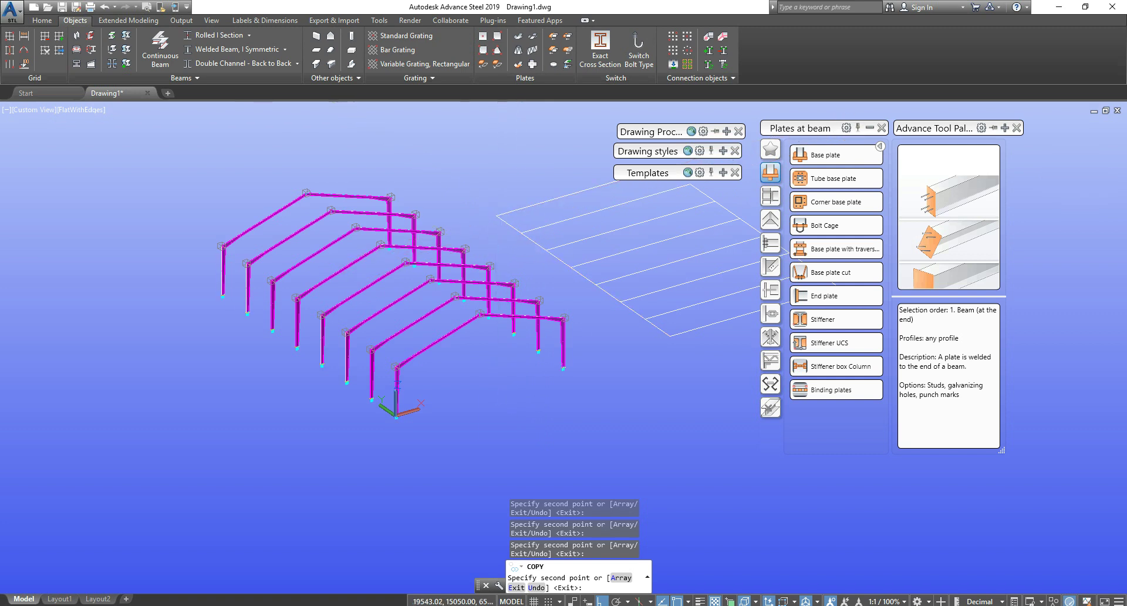
key("Escape")
Step: Examine the copied base plates and anchors up close and across all portal frames
scroll(371, 373, "up", 10)
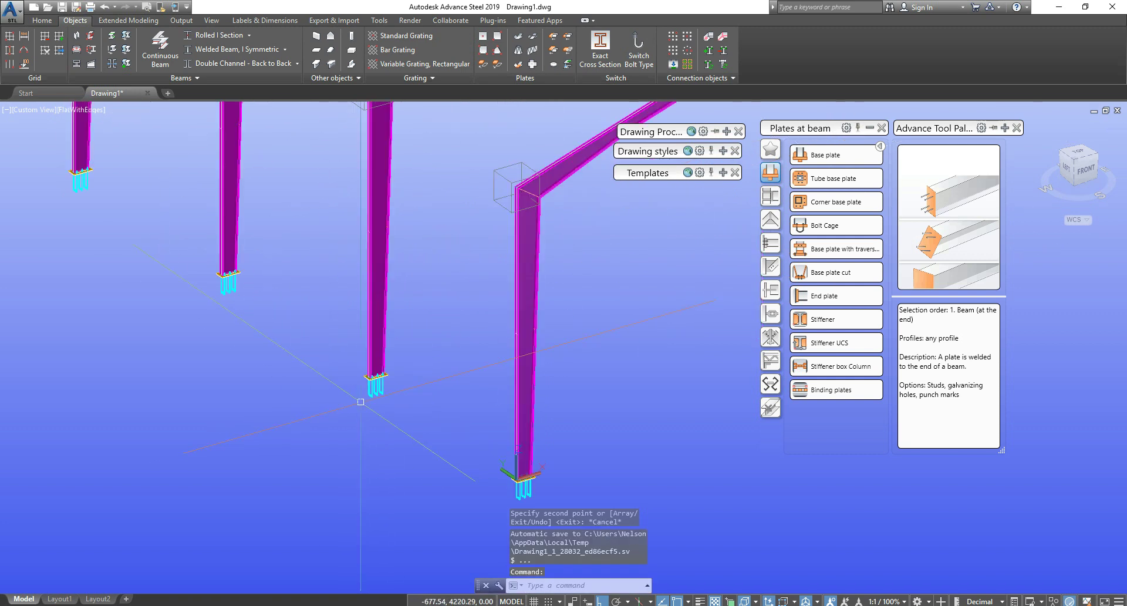
scroll(371, 373, "up", 3)
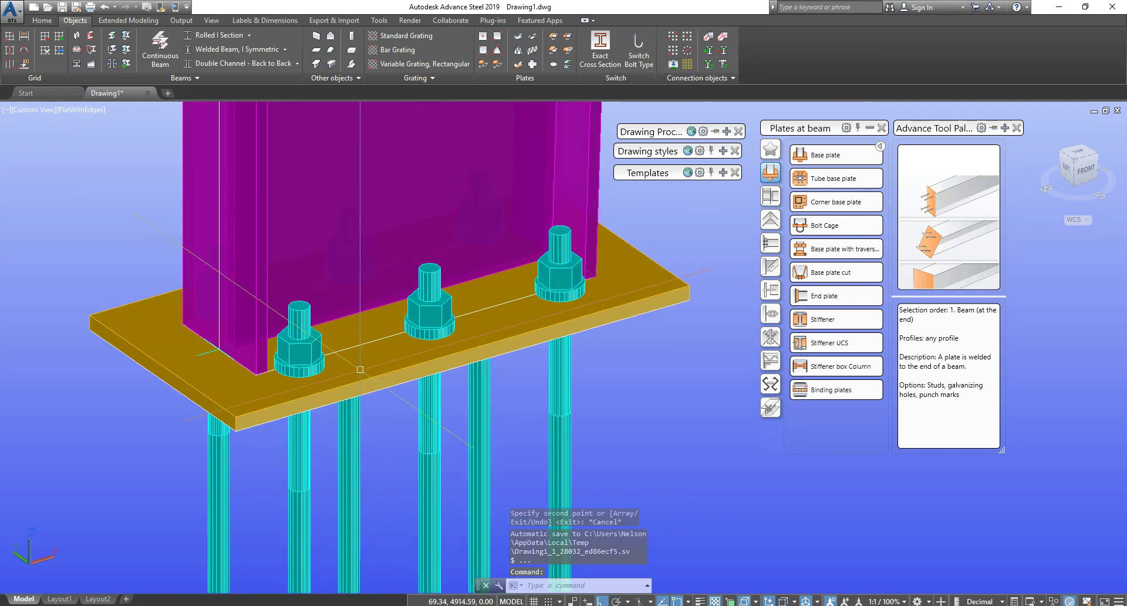
scroll(360, 363, "down", 12)
middle_click_drag(363, 358, 404, 439)
middle_click_drag(494, 315, 467, 348)
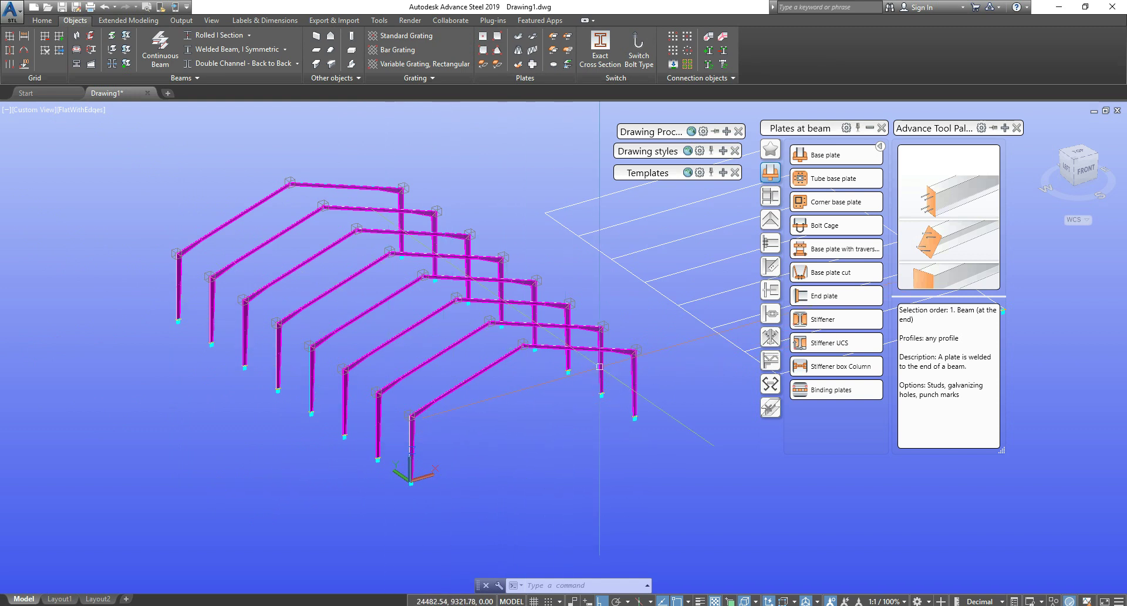
scroll(481, 404, "up", 2)
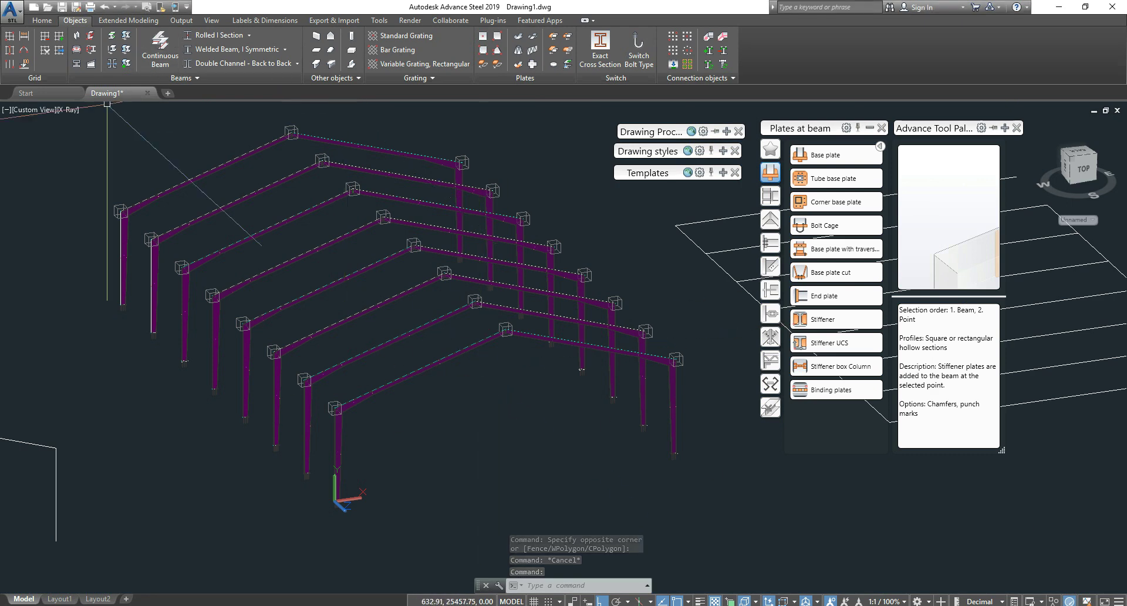
Step: Set the model's visual style to 2D Wireframe
left_click(69, 110)
left_click(114, 139)
scroll(329, 400, "up", 2)
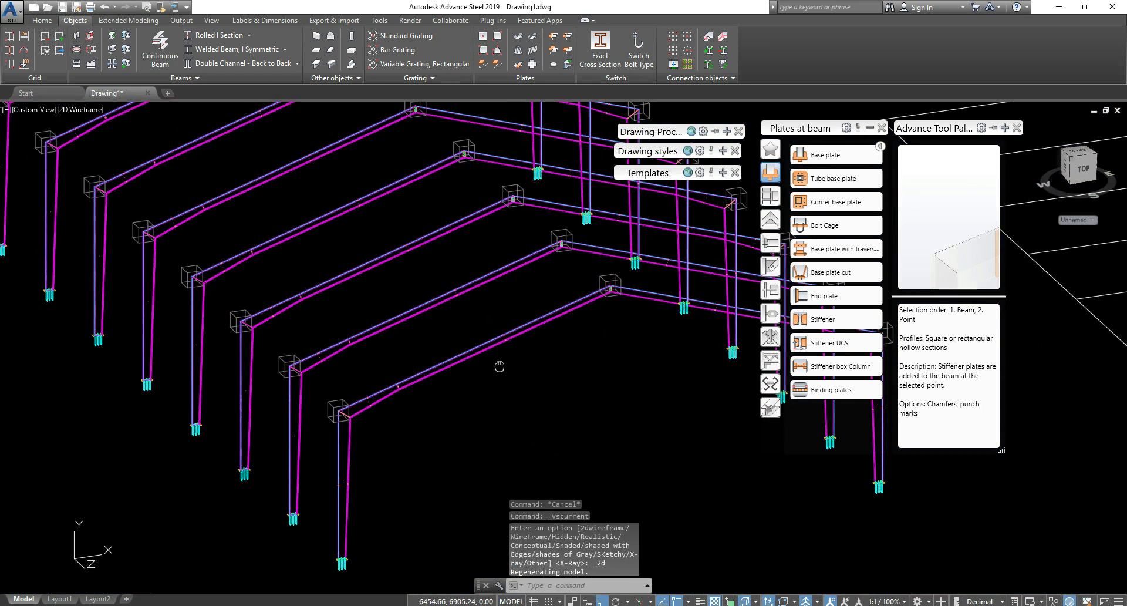
scroll(507, 359, "down", 5)
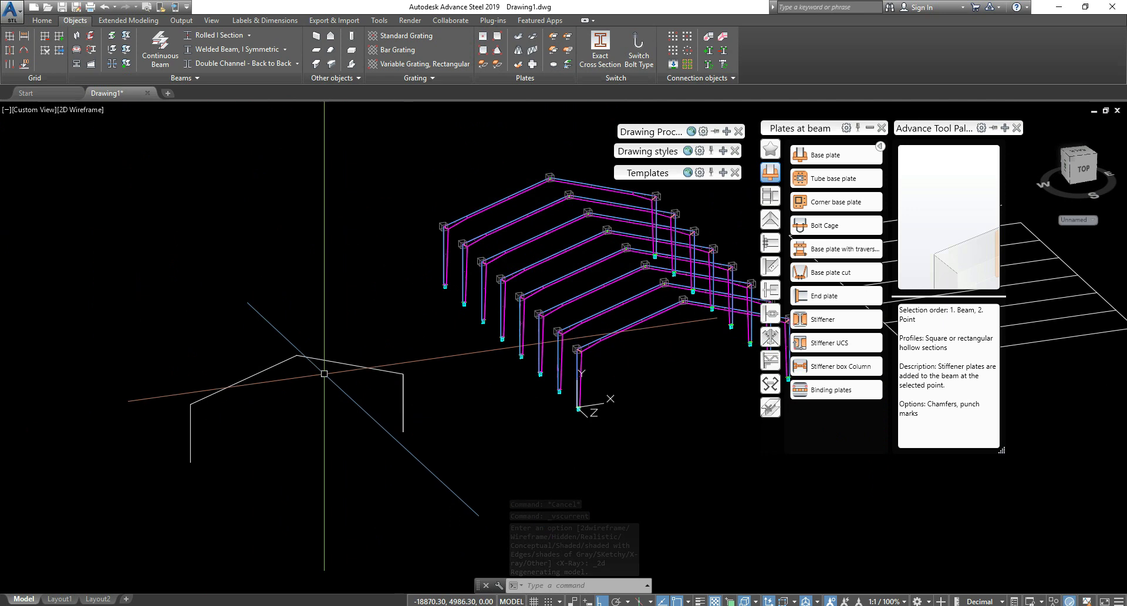
Step: Locate the portal outline of plain lines beside the frames and switch the view orientation to Top
scroll(262, 351, "up", 4)
middle_click_drag(352, 376, 413, 347)
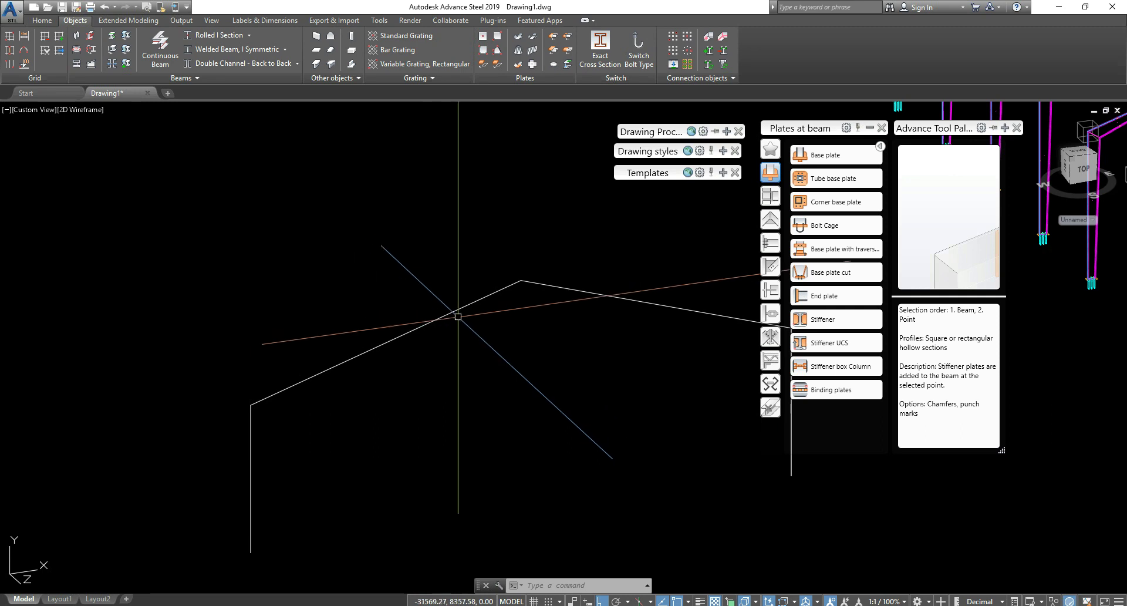
key("Escape")
key("Escape")
left_click(1084, 175)
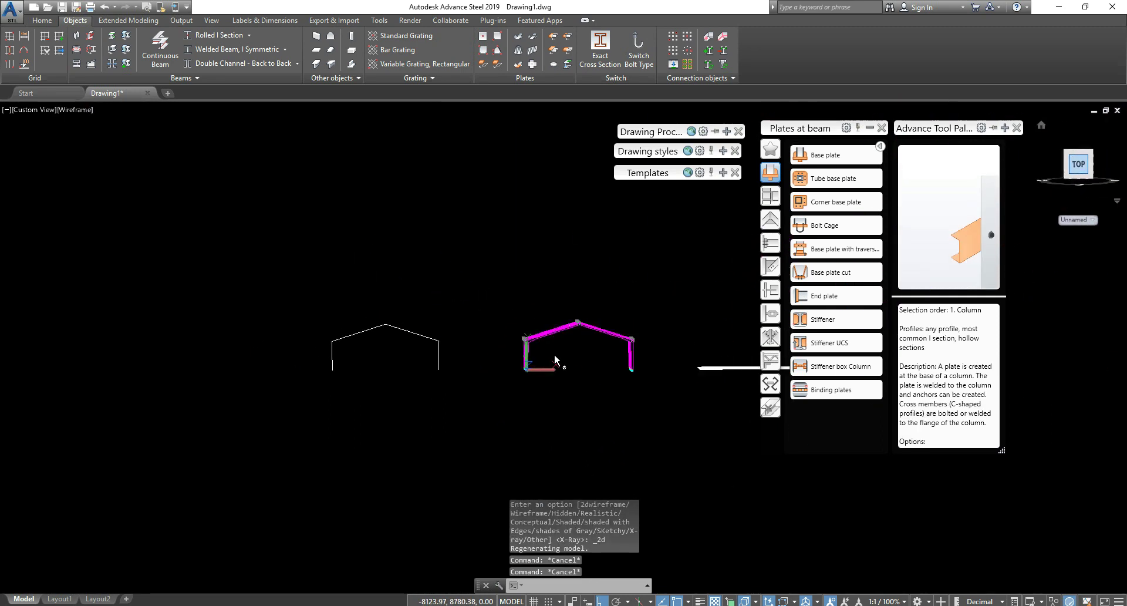
type("I")
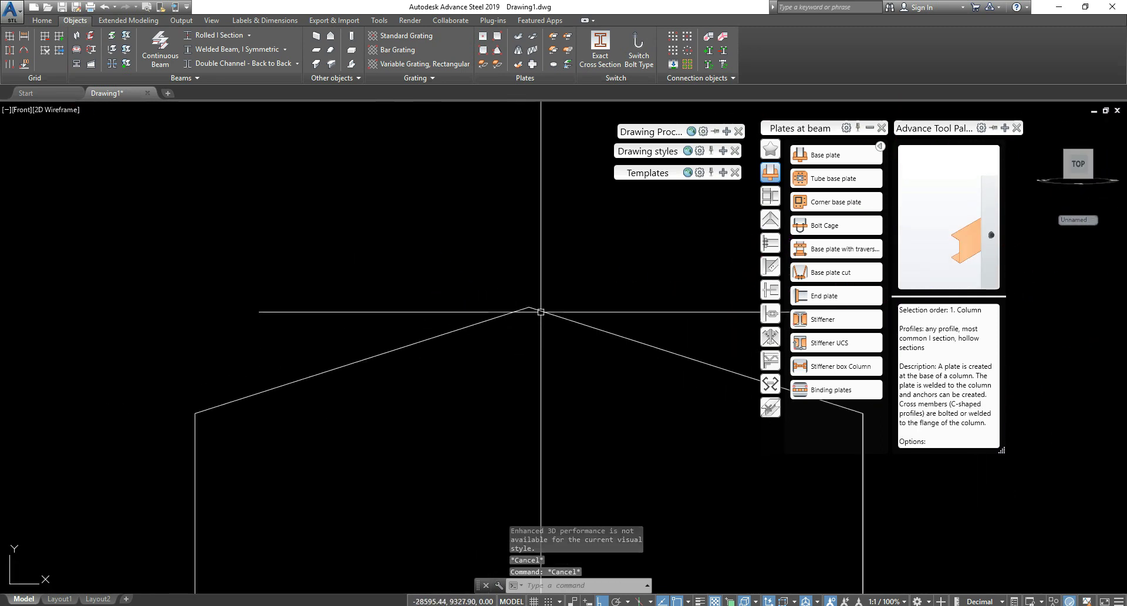
key("Return")
key("Escape")
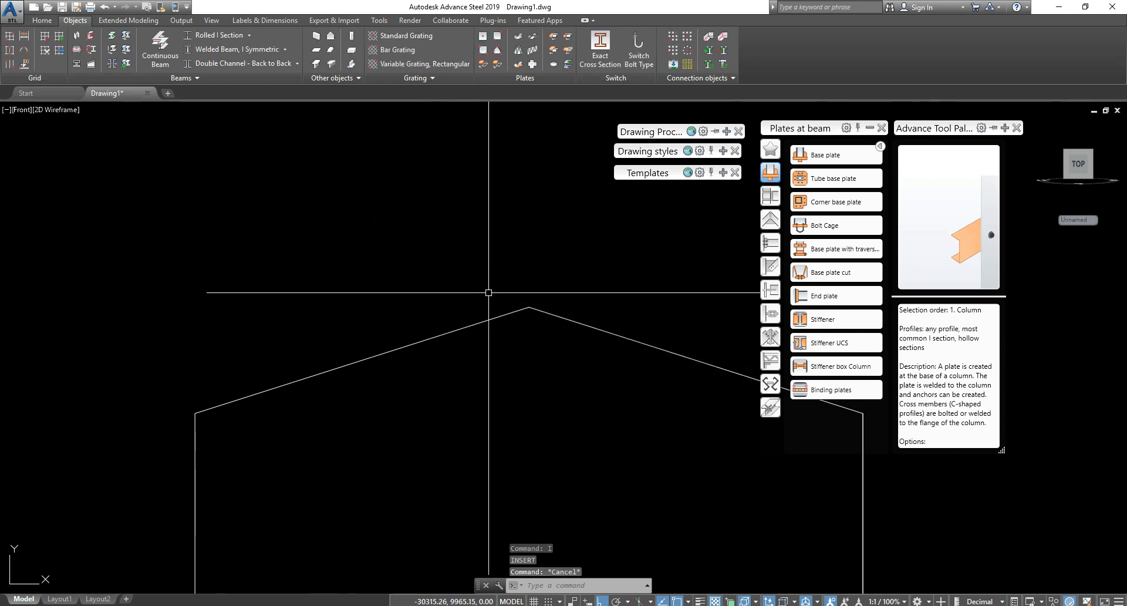
type("l")
key("Return")
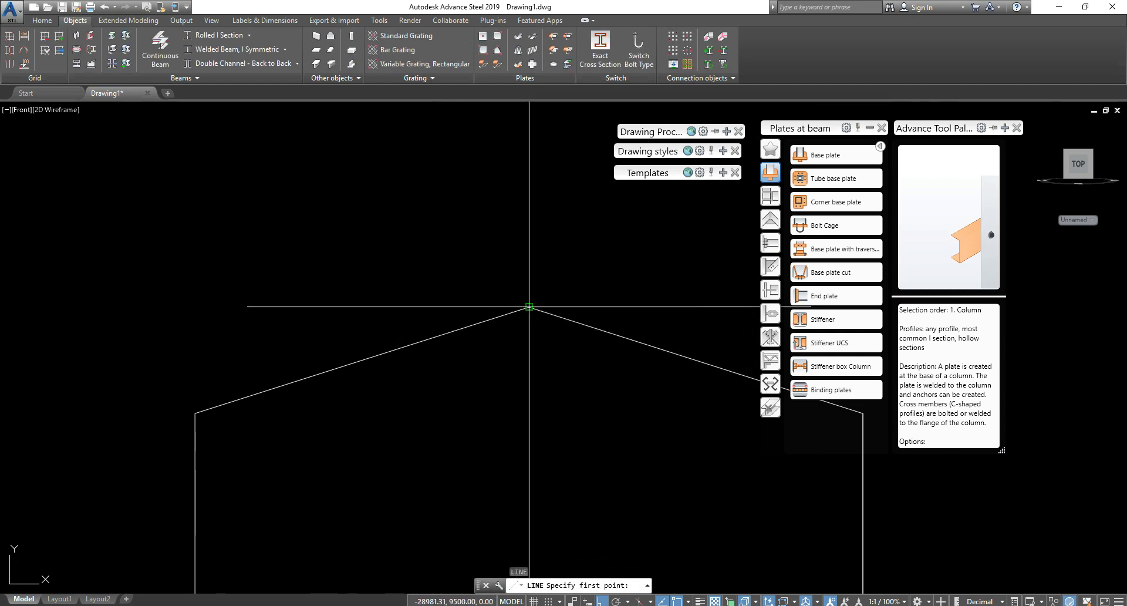
left_click(409, 254)
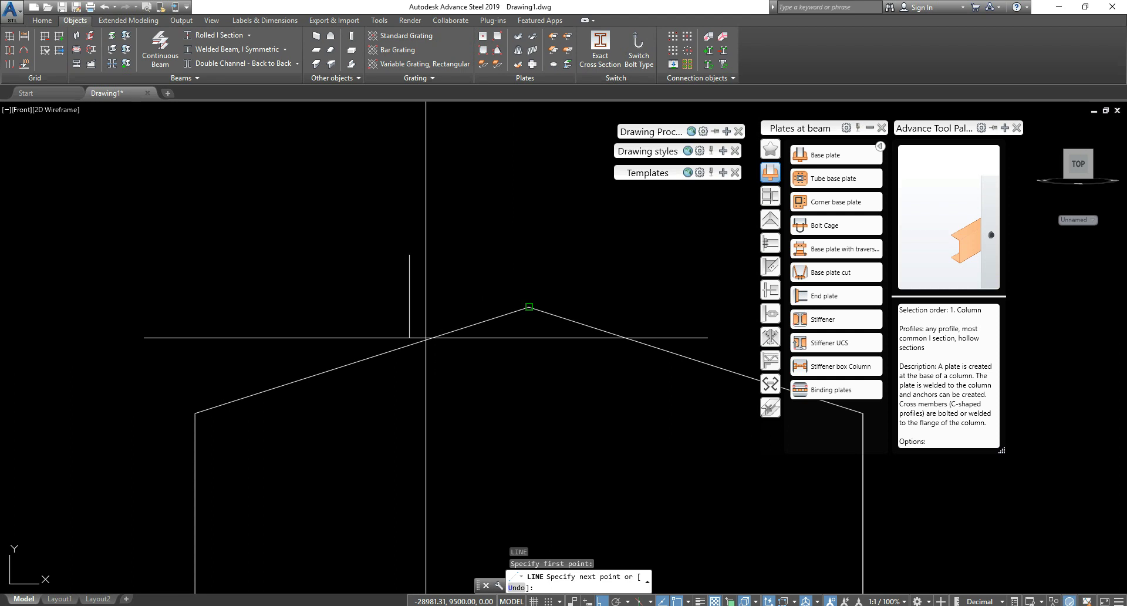
key("Escape")
key("Escape")
key("Escape")
scroll(427, 352, "down", 2)
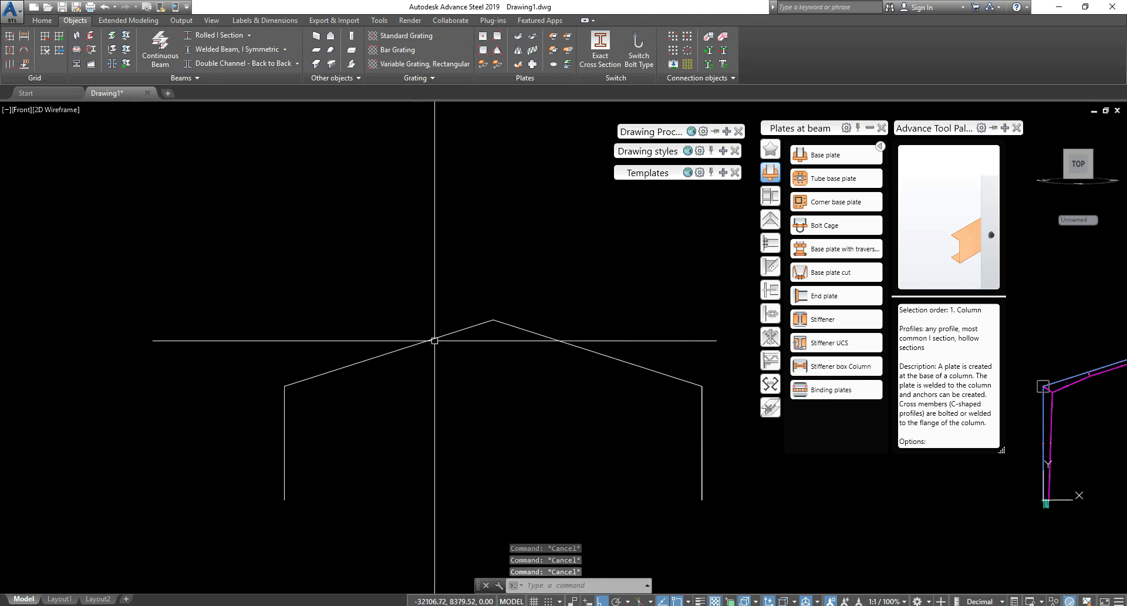
Step: Draw a short line from above the portal outline's left rafter down perpendicular to that rafter
key("Return")
left_click(374, 262)
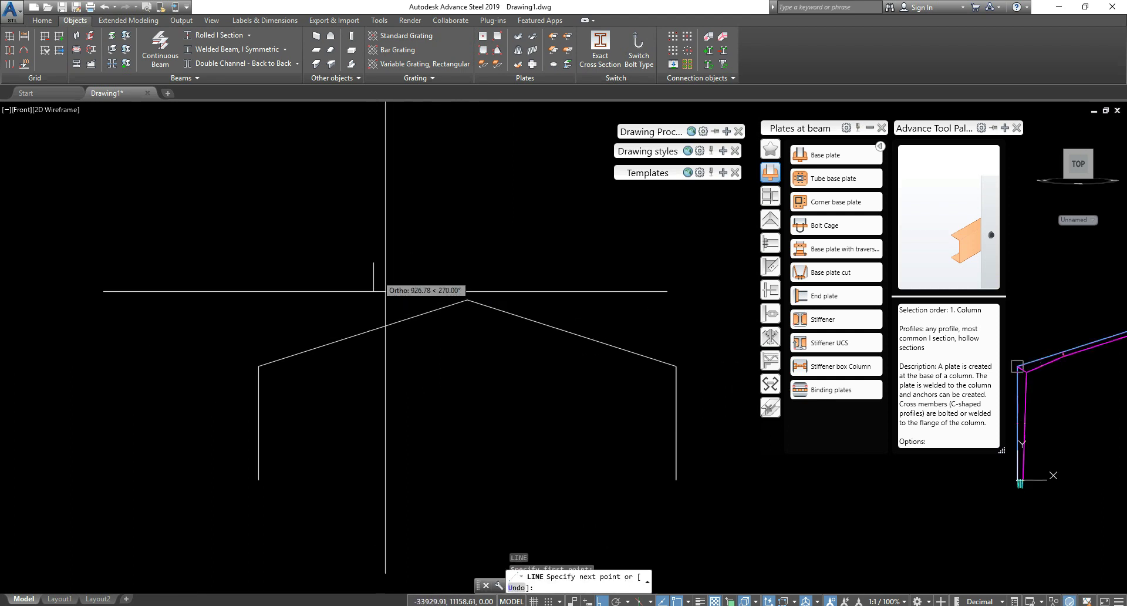
right_click(390, 302, "shift")
key("p")
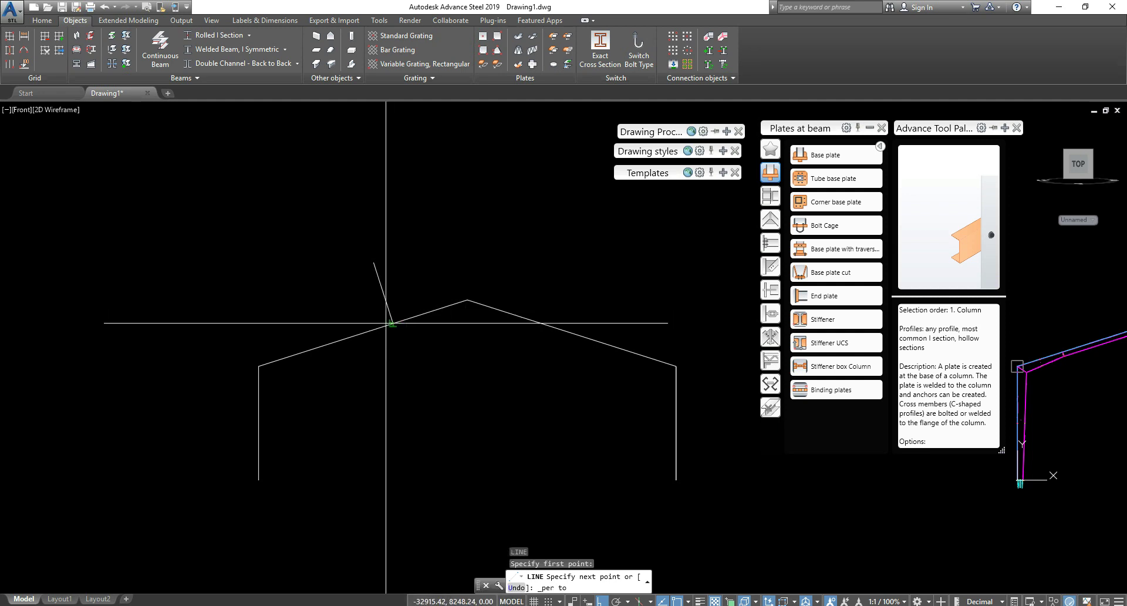
key("Escape")
Step: Examine the outline and the portal frames in Top and isometric views, then return to the Front view
middle_click_drag(395, 322, 467, 282, "shift")
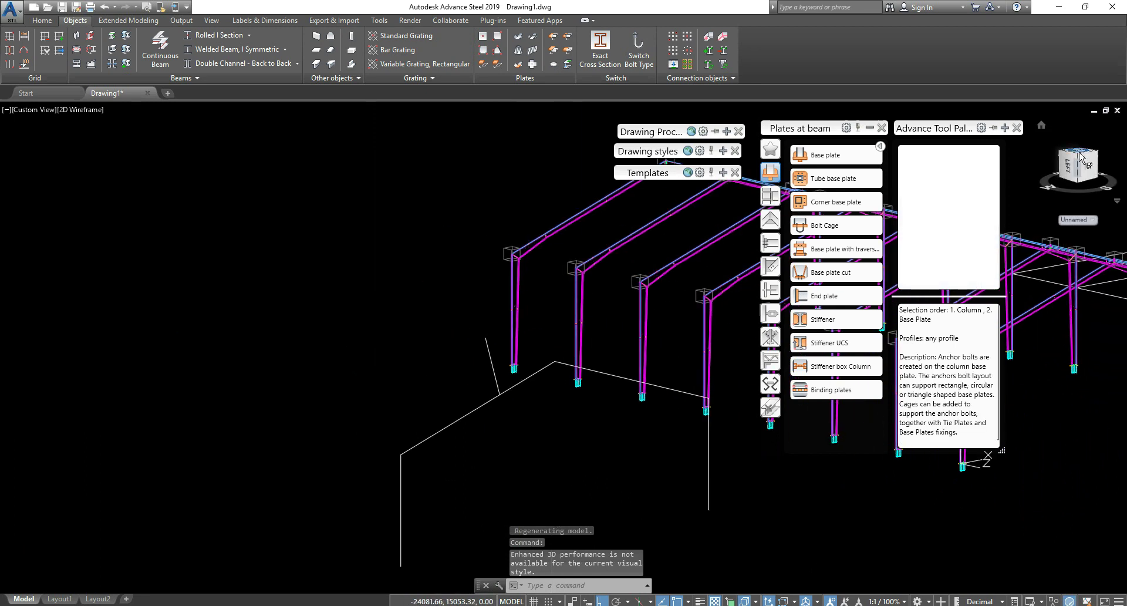
left_click(1079, 159)
left_click(566, 245)
key("Escape")
key("Escape")
key("Escape")
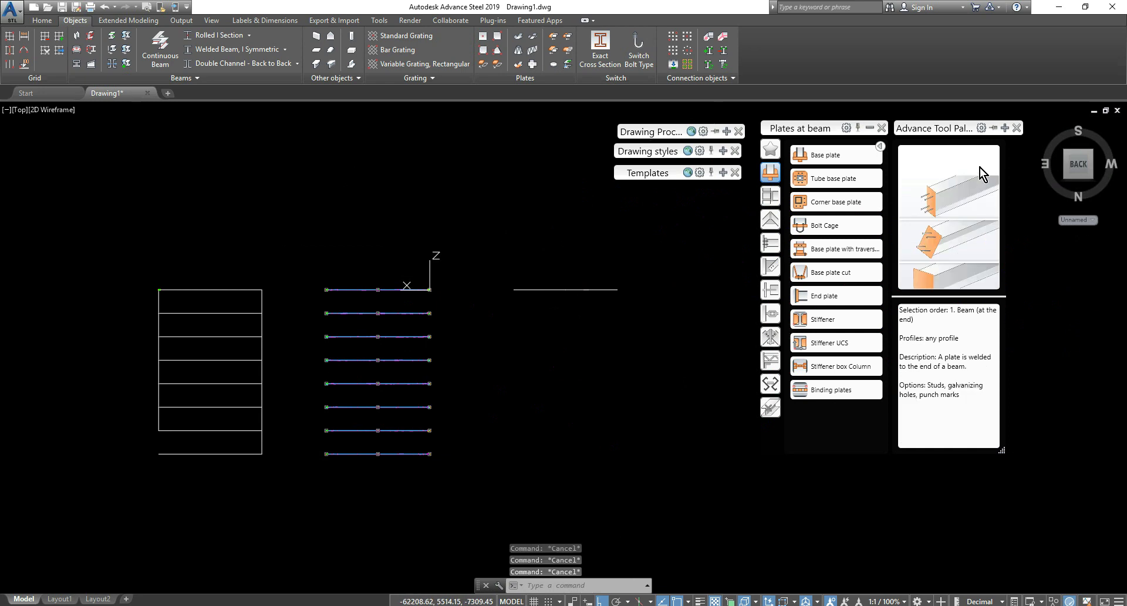
left_click(1042, 129)
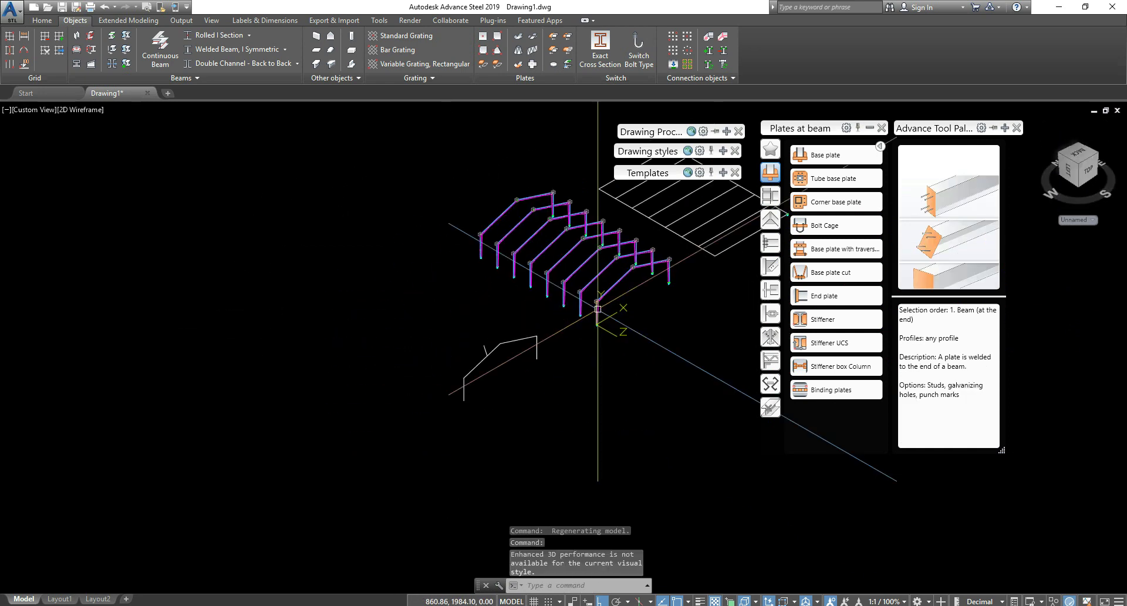
scroll(532, 354, "up", 5)
key("Escape")
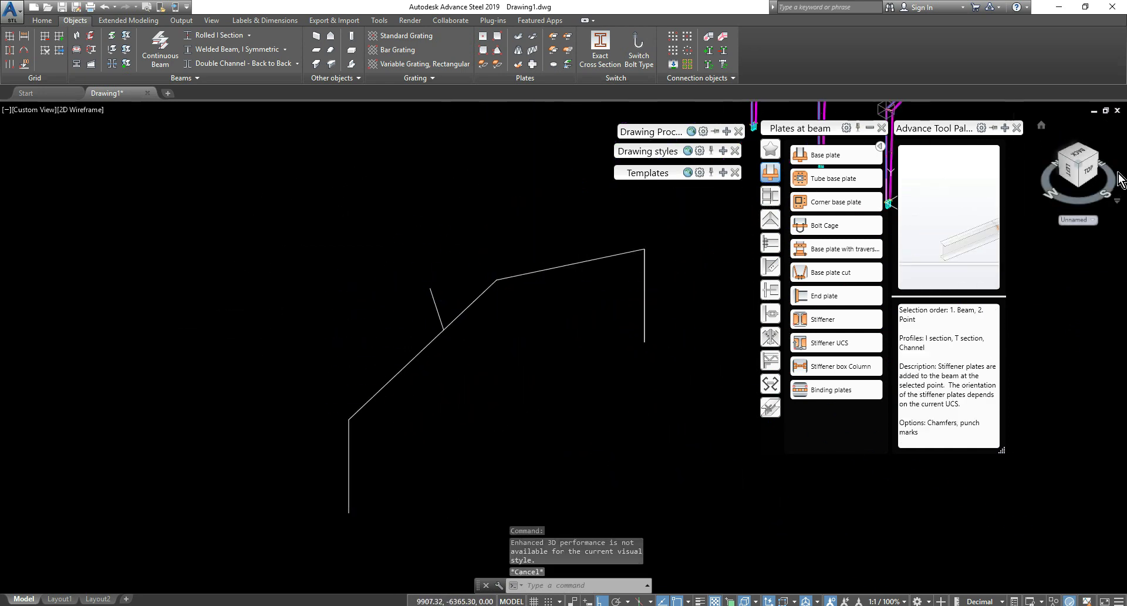
left_click(1087, 173)
left_click(1118, 141)
scroll(302, 337, "up", 5)
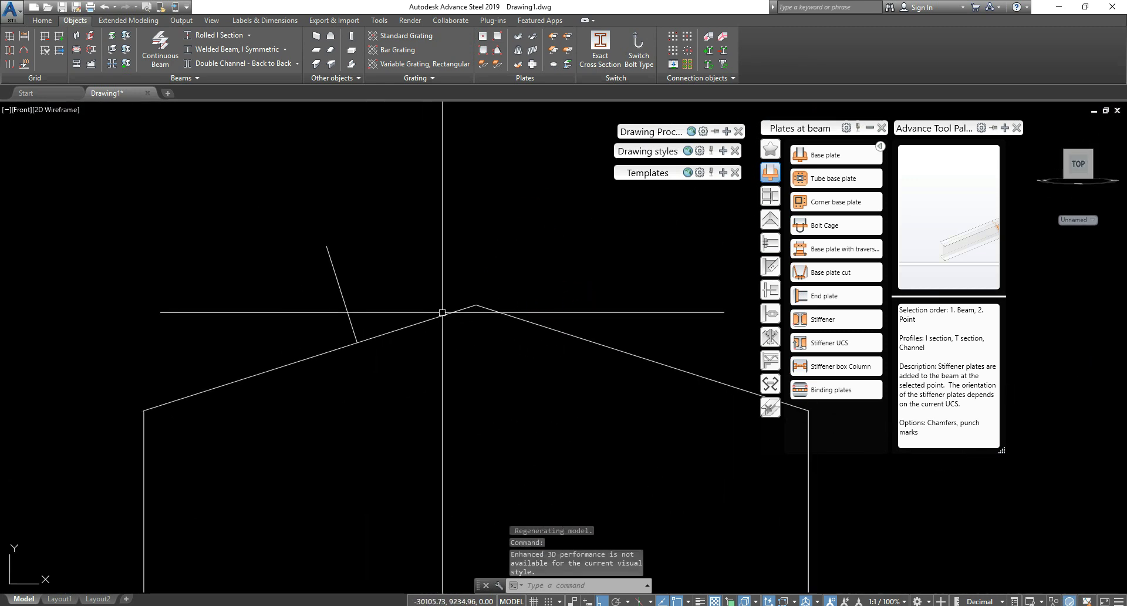
Step: Copy the perpendicular line from its foot on the left rafter to the ridge apex and delete the original
left_click(344, 305)
type("CO")
key("Return")
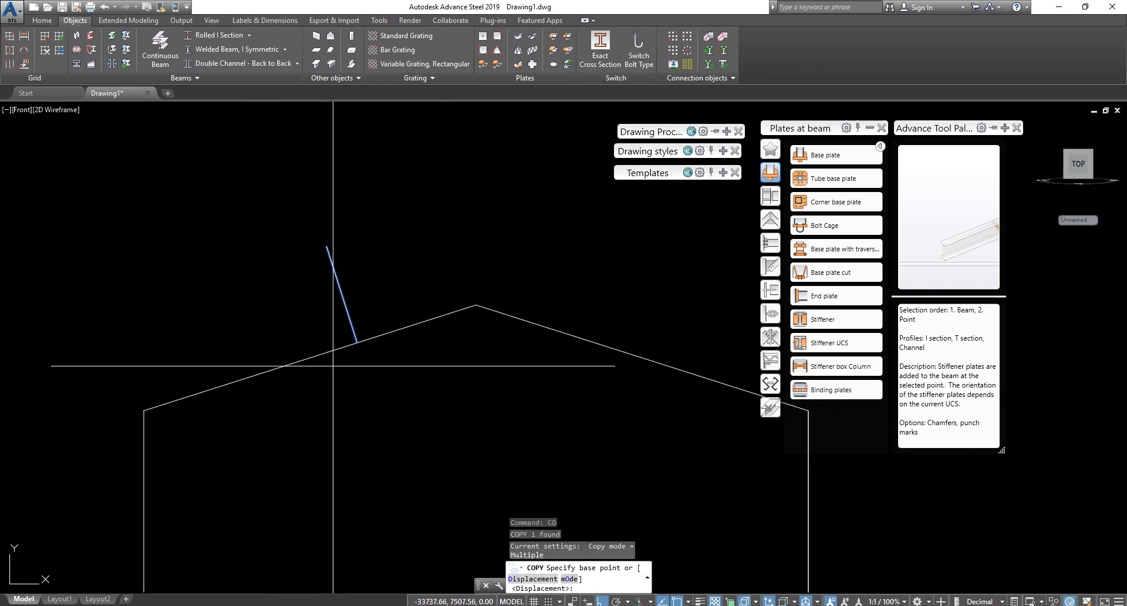
left_click(357, 342)
left_click(476, 305)
key("Escape")
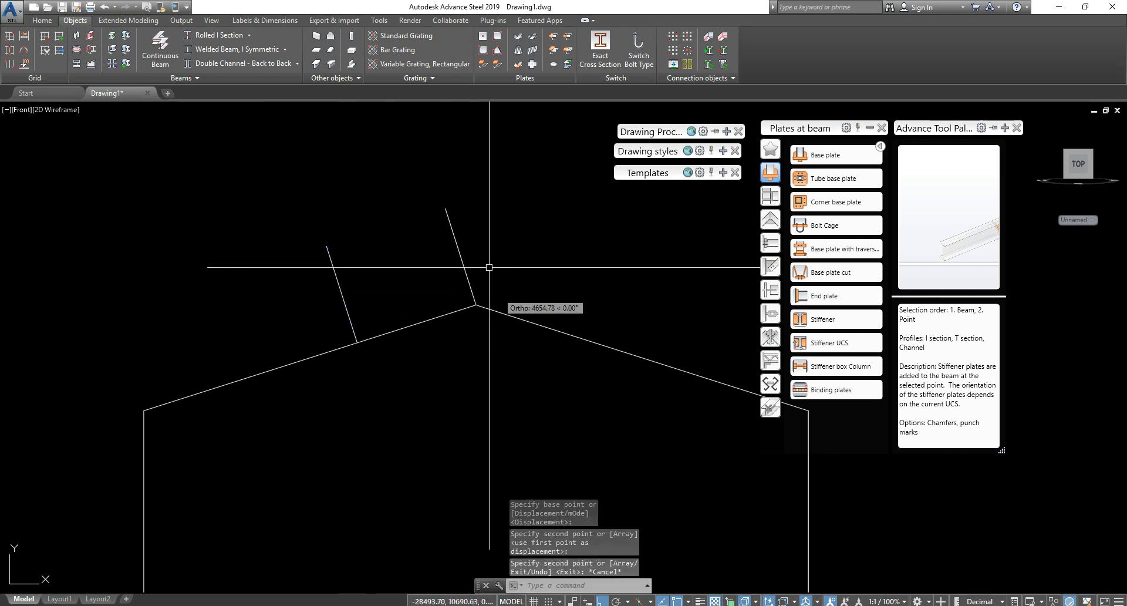
left_click(378, 285)
left_click(257, 275)
key("Delete")
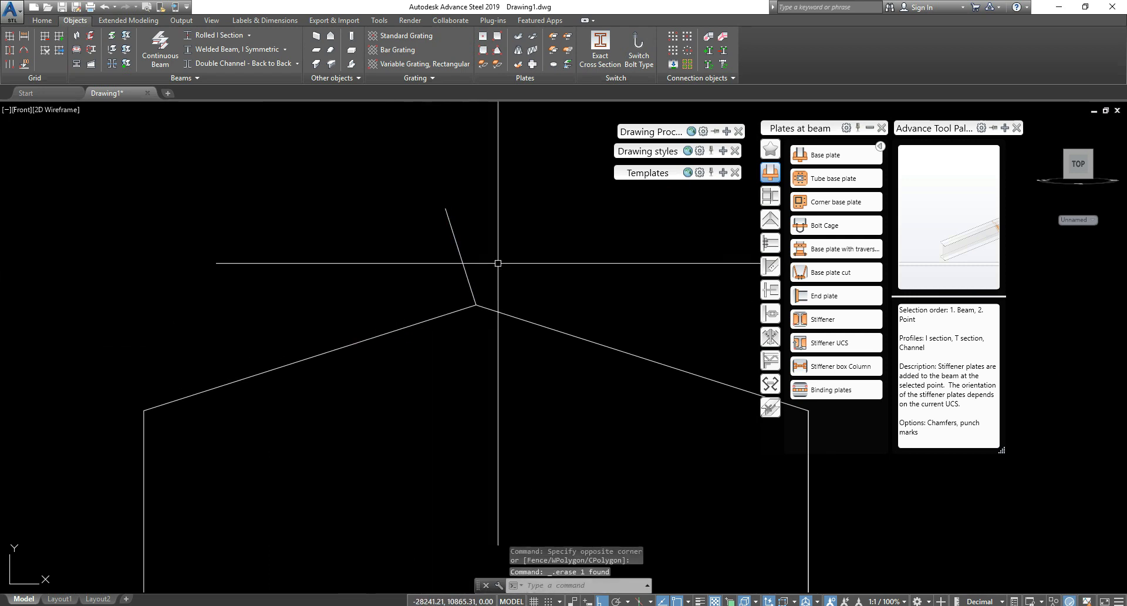
left_click(504, 270)
left_click(381, 253)
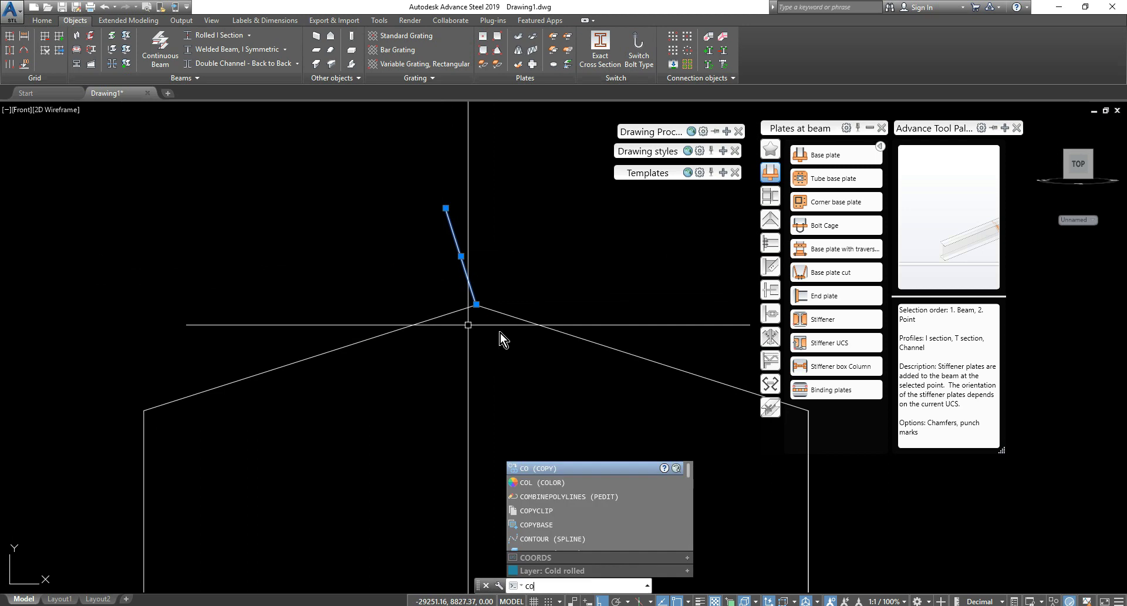
key("Escape")
key("Escape")
left_click(470, 329)
left_click(284, 251)
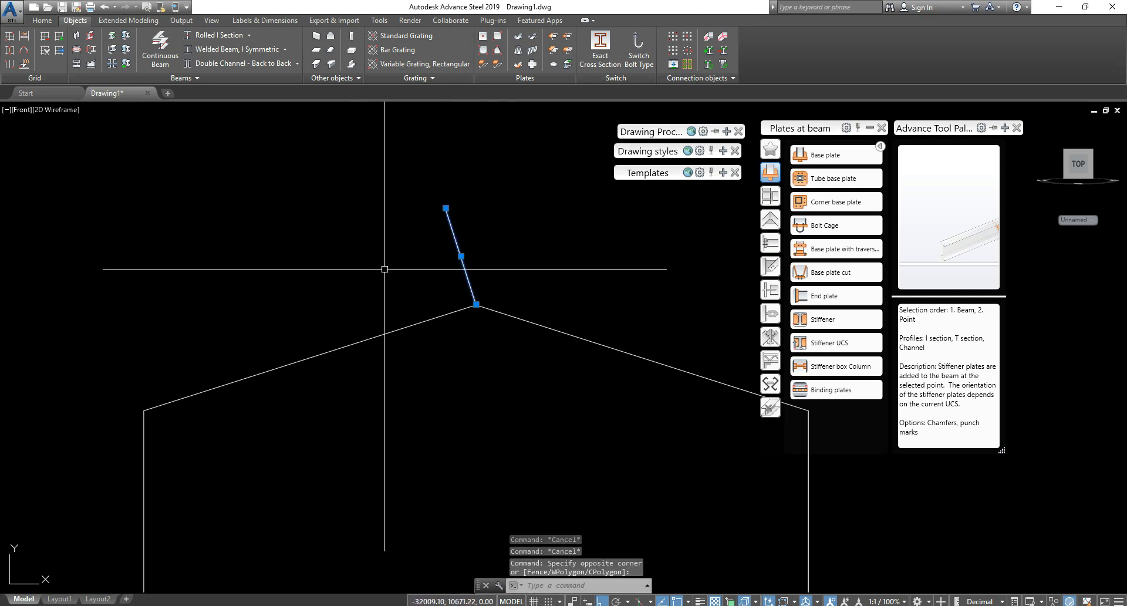
Step: Offset the perpendicular line at the ridge apex by 900 toward the left eave
type("o")
key("Return")
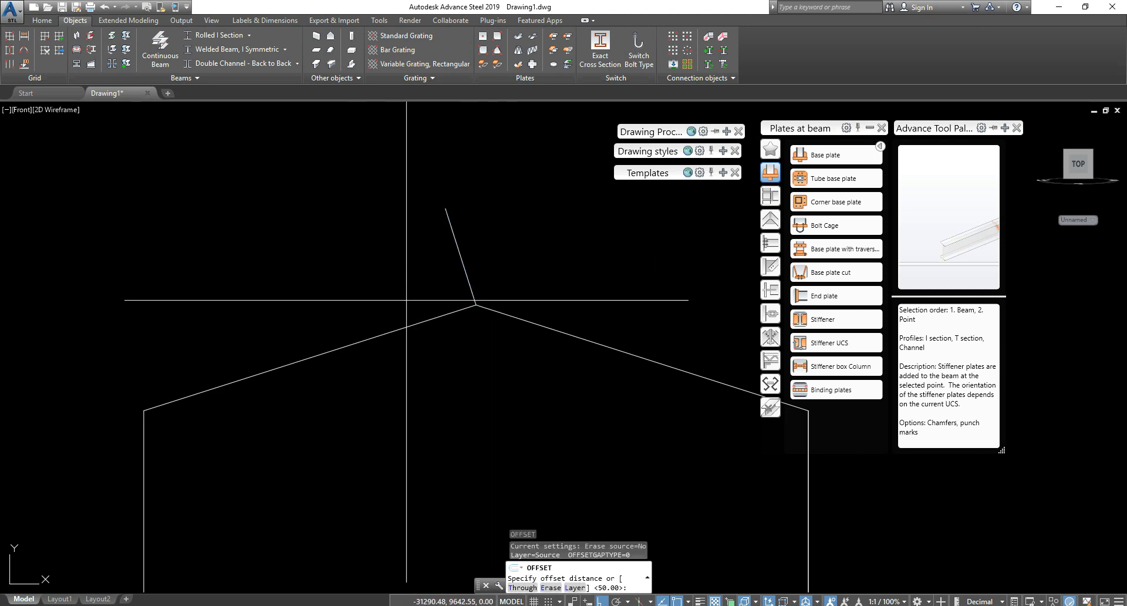
type("900")
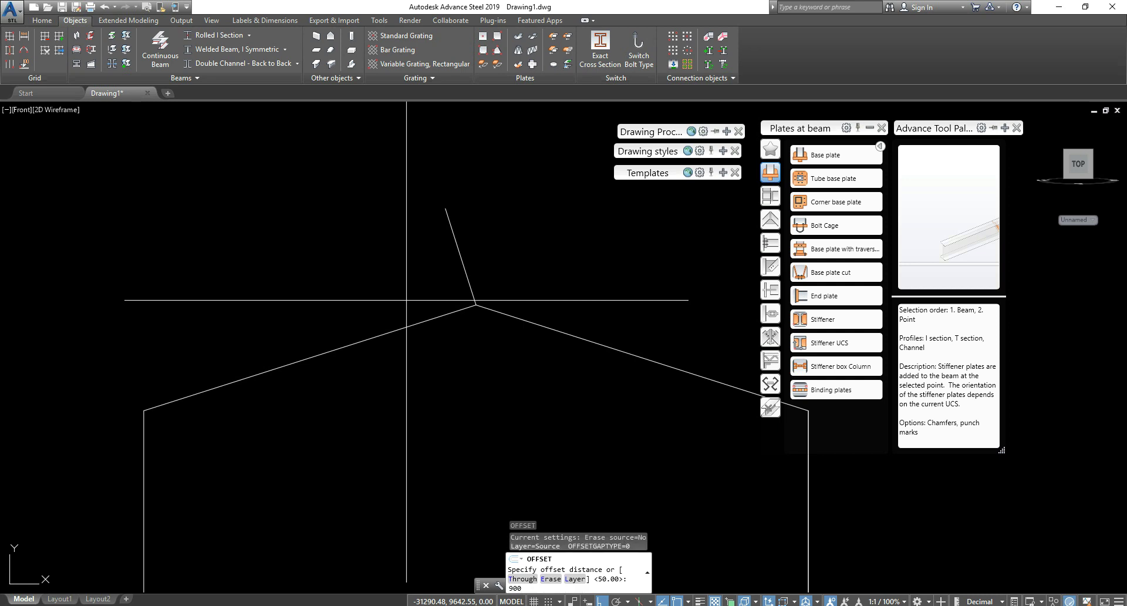
key("Return")
left_click(472, 292)
key("Escape")
left_click(473, 304)
left_click(410, 252)
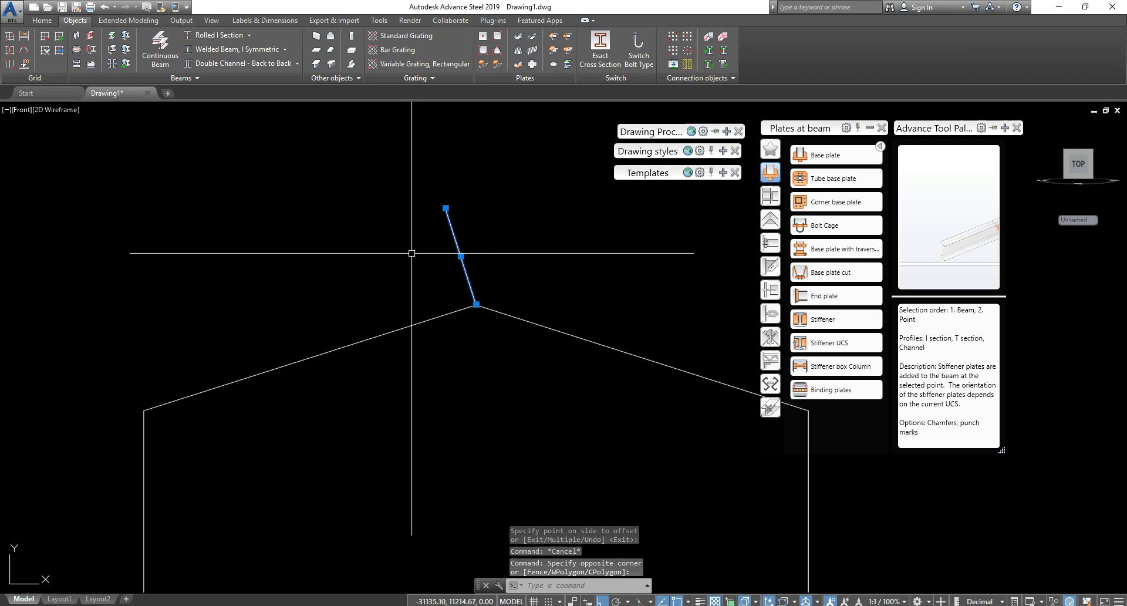
key("Escape")
key("Return")
key("Return")
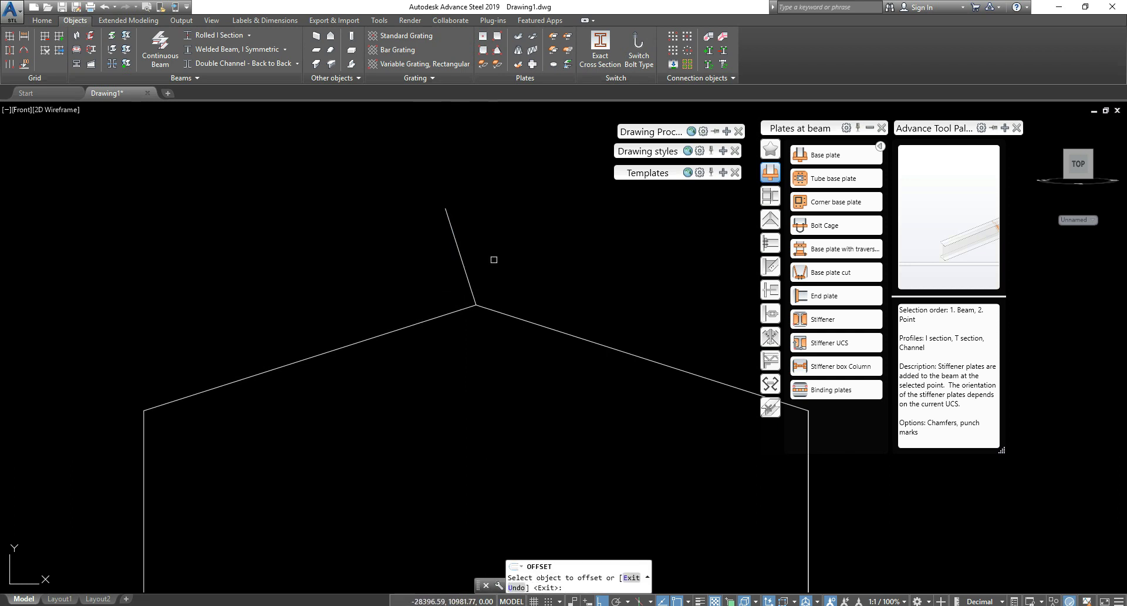
left_click(463, 261)
left_click(370, 269)
key("Return")
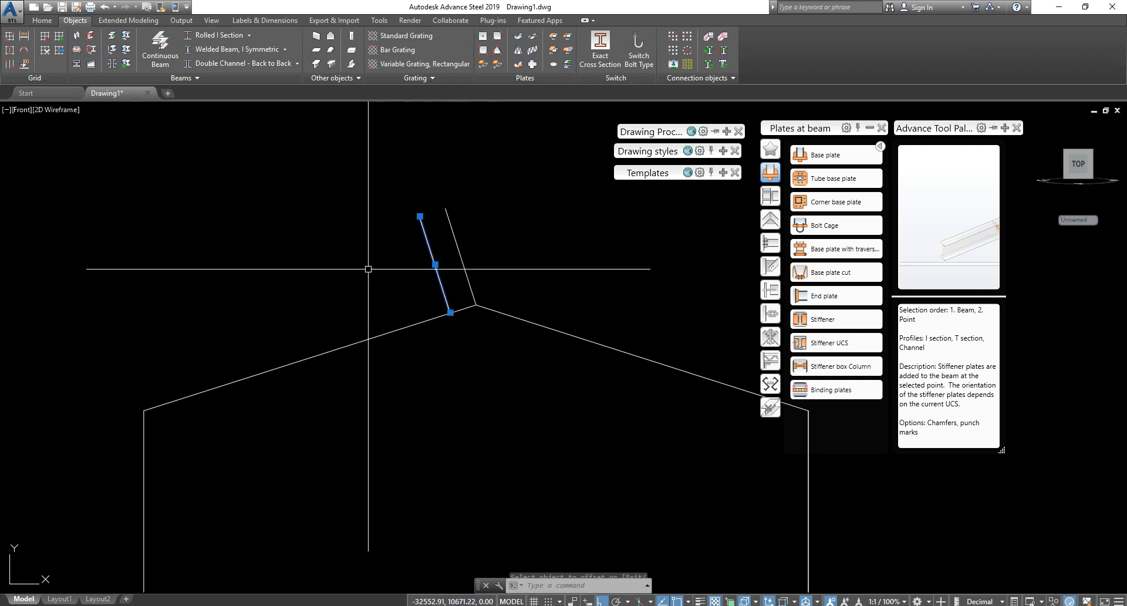
Step: Copy the offset line twice further down the left rafter at equal spacing, using the apex as base point
type("co")
key("Return")
left_click(476, 304)
left_click(450, 312)
left_click(424, 320)
key("Escape")
Step: Copy the three spacing lines repeatedly down the left rafter past the eave, using the apex as base point
left_click(453, 293)
left_click(324, 293)
type("cp")
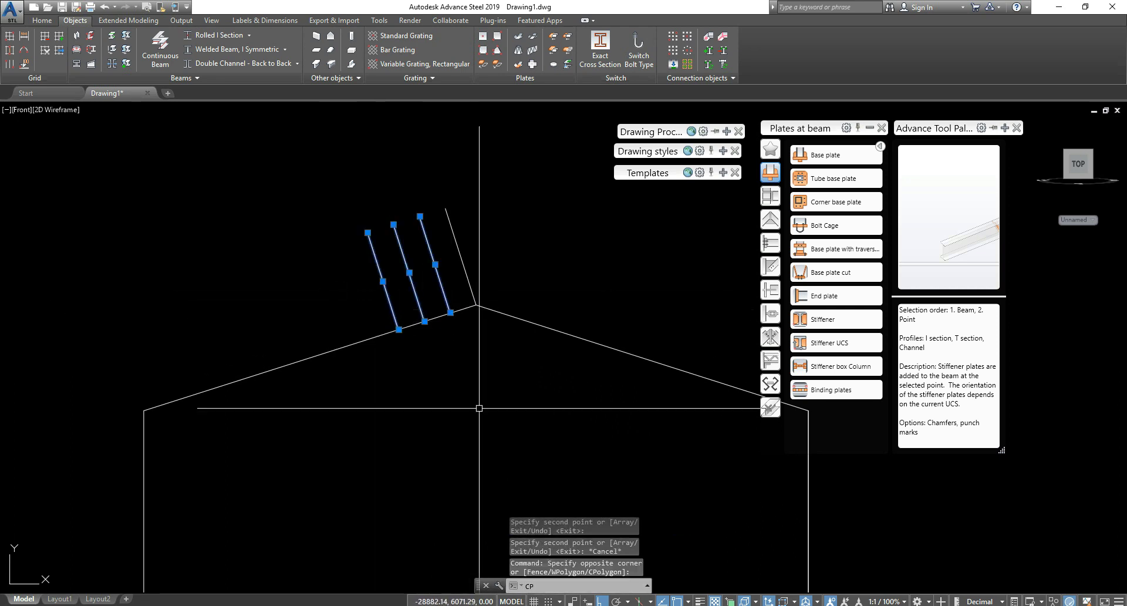
key("Return")
left_click(476, 304)
left_click(399, 328)
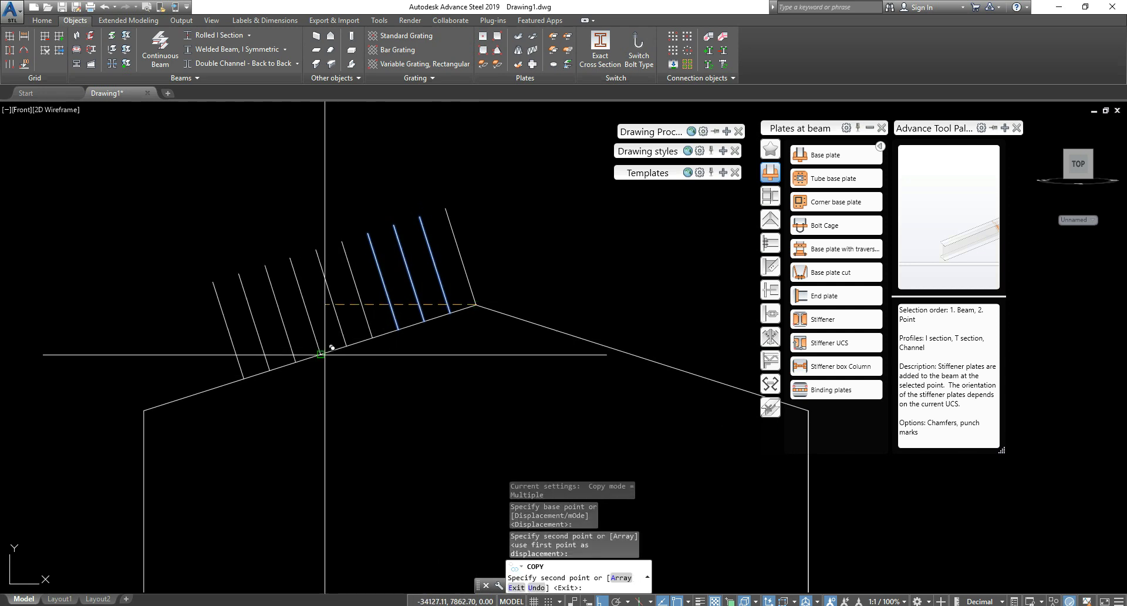
left_click(321, 353)
left_click(244, 378)
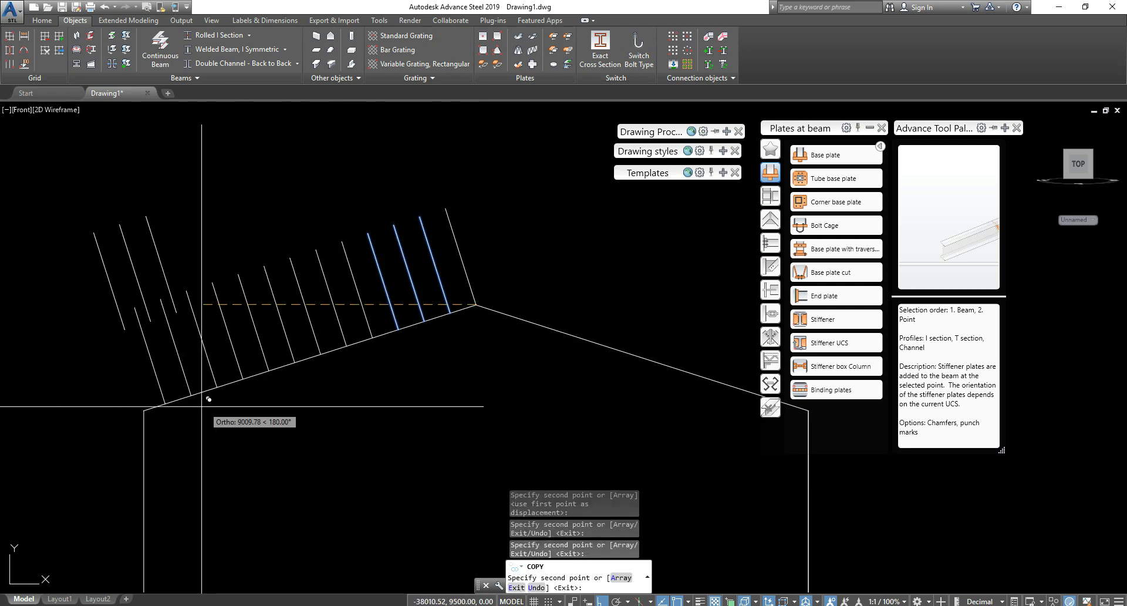
left_click(165, 404)
key("Escape")
key("Escape")
Step: Delete the two surplus spacing lines that lie beyond the left eave
middle_click_drag(165, 404, 283, 381)
left_click(252, 415)
left_click(167, 387)
key("Delete")
Step: Move the last spacing line so its foot sits on the left eave corner
scroll(264, 396, "up", 8)
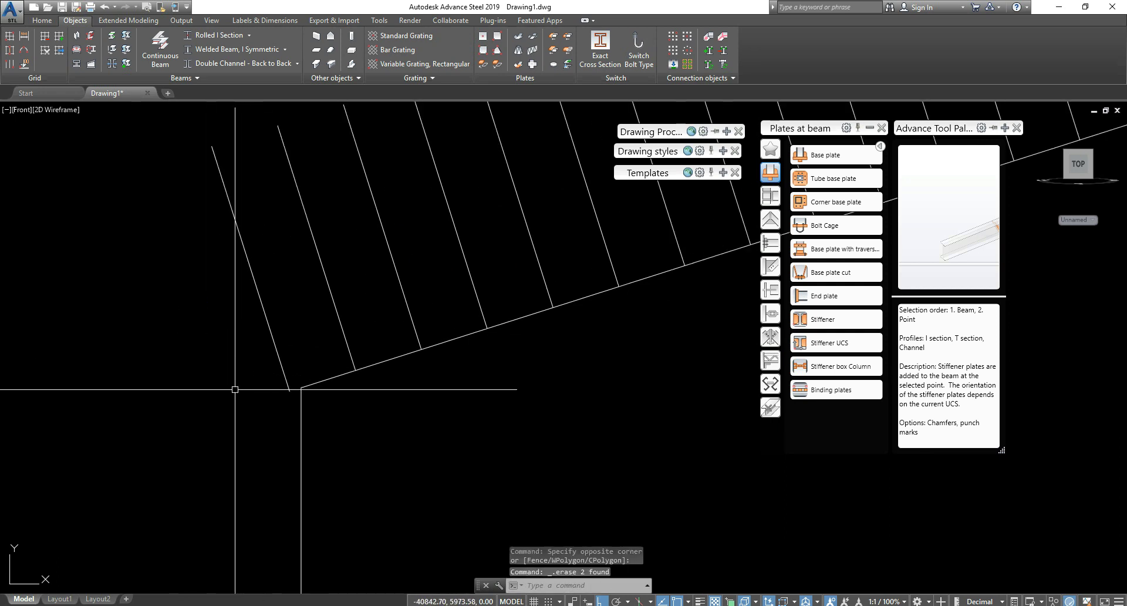
left_click(358, 353)
type("M")
key("Return")
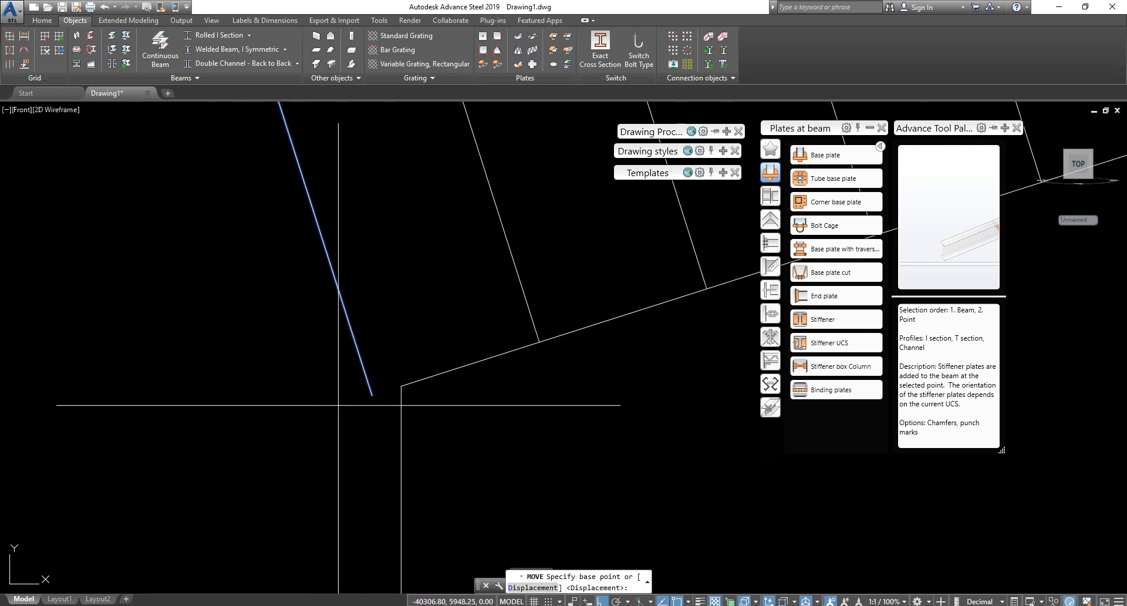
left_click(372, 395)
left_click(403, 382)
scroll(435, 364, "down", 3)
scroll(435, 364, "down", 2)
key("Escape")
Step: Draw a horizontal line from the left eave corner to a point just past the ridge's vertical axis
mouse_move(625, 392)
middle_mouse_down()
mouse_move(577, 329)
mouse_move(555, 342)
middle_mouse_up()
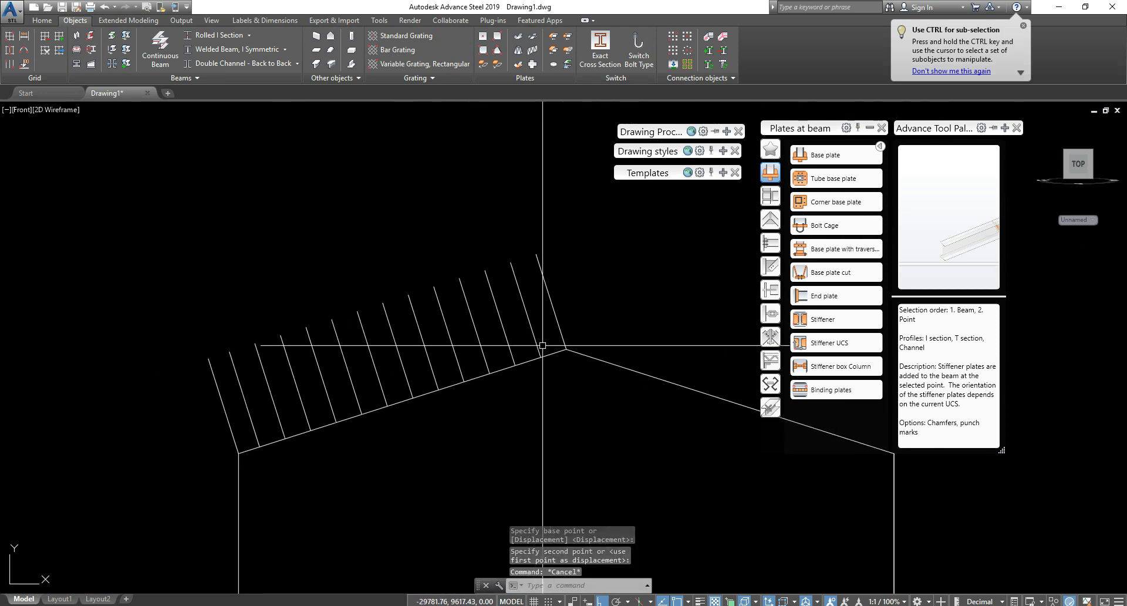
type("l")
key("Return")
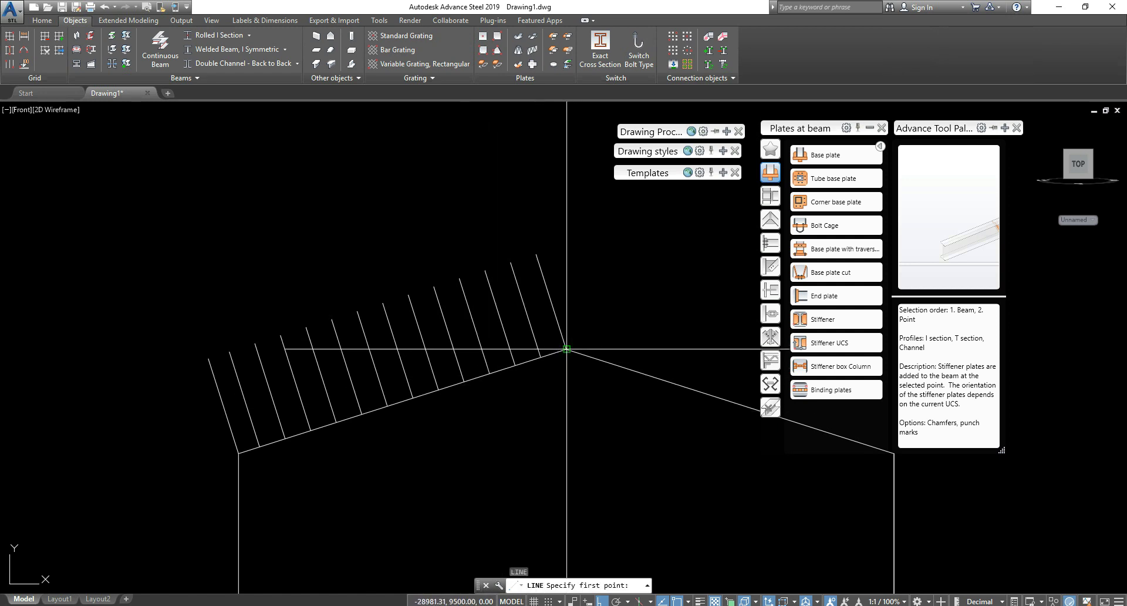
left_click(238, 454)
left_click(613, 461)
key("Return")
Step: Draw a vertical line from the ridge apex down to the horizontal line at eave level
key("Return")
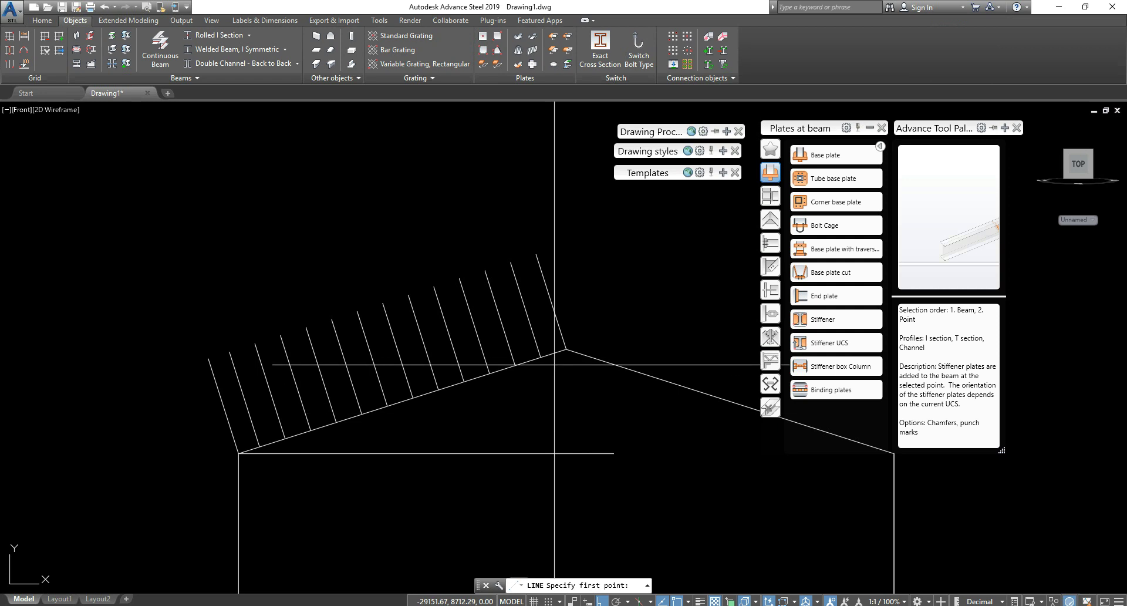
left_click(567, 351)
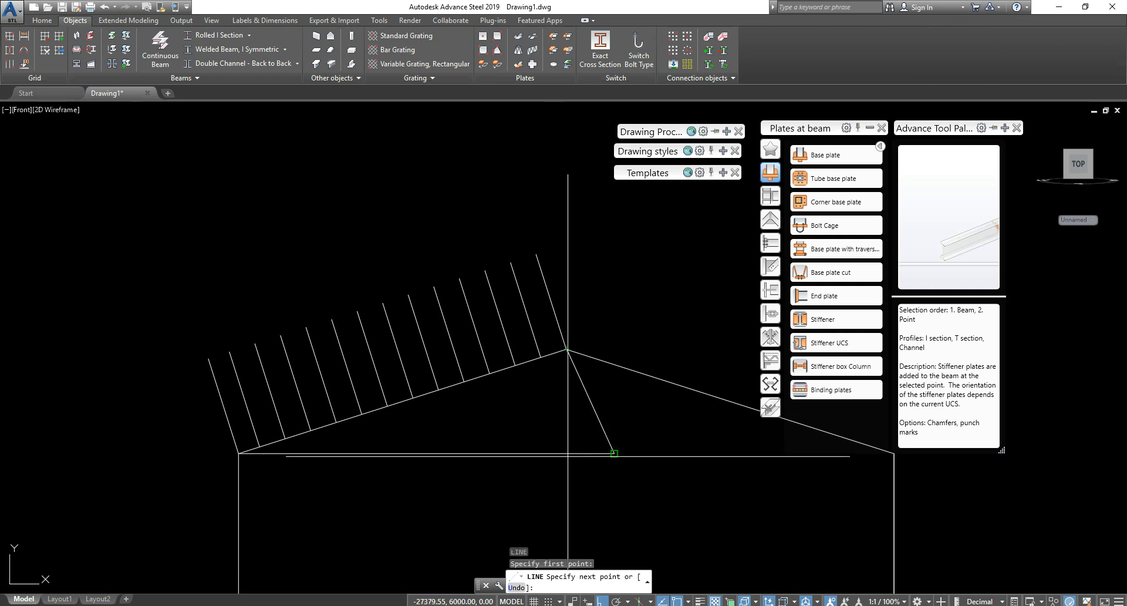
right_click(562, 452, "shift")
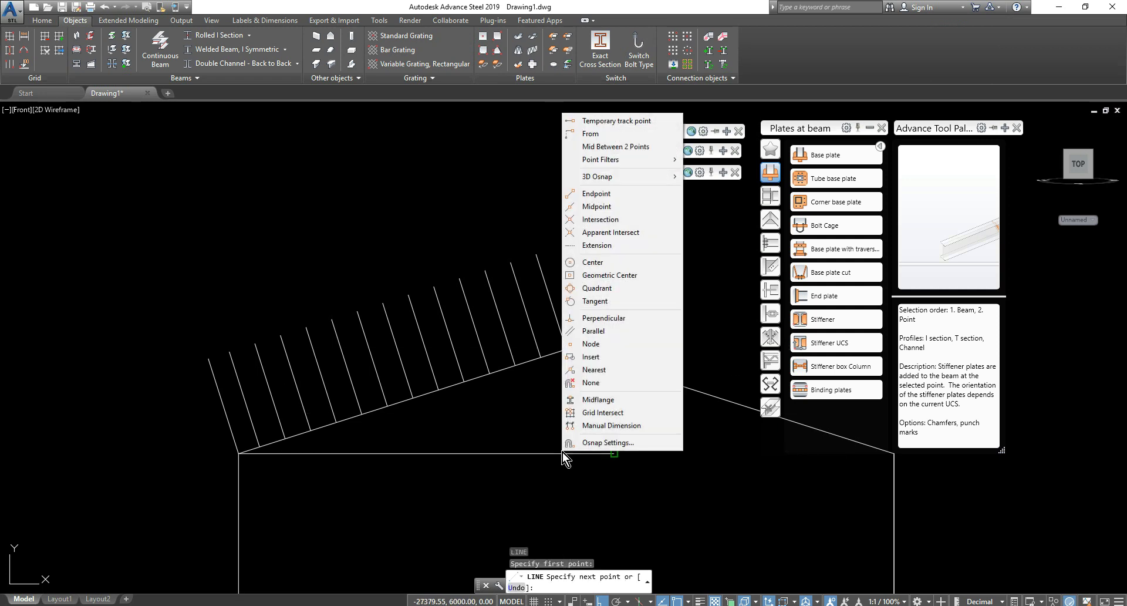
left_click(593, 351)
left_click(567, 453)
key("Return")
Step: Trim the horizontal line's overhang beyond the vertical line under the ridge
type("tr")
key("Return")
key("Return")
left_click(605, 453)
key("Return")
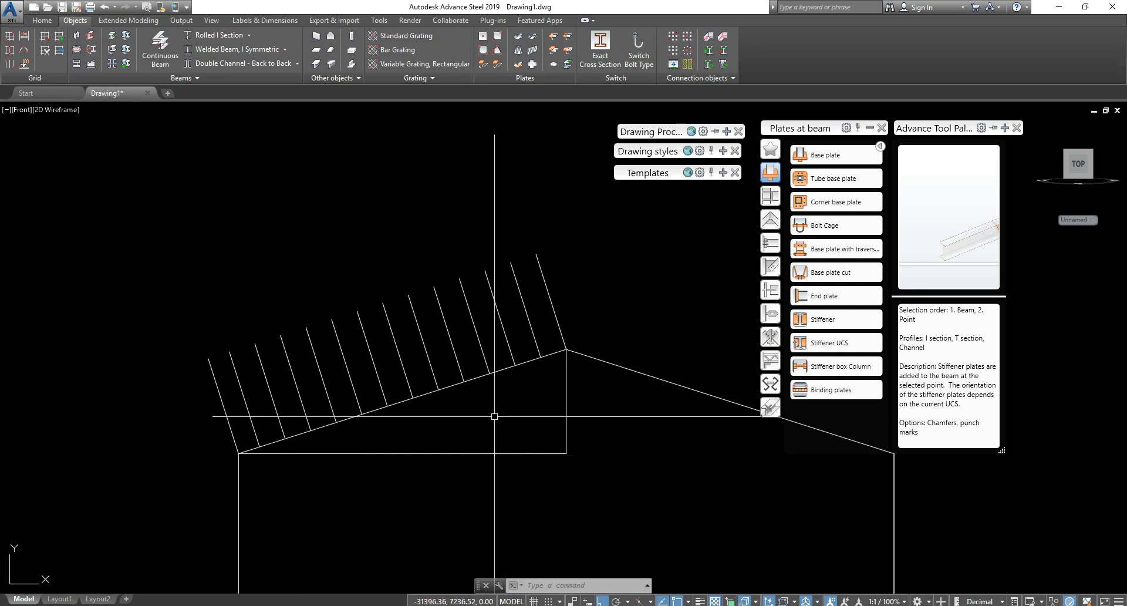
key("Escape")
key("Escape")
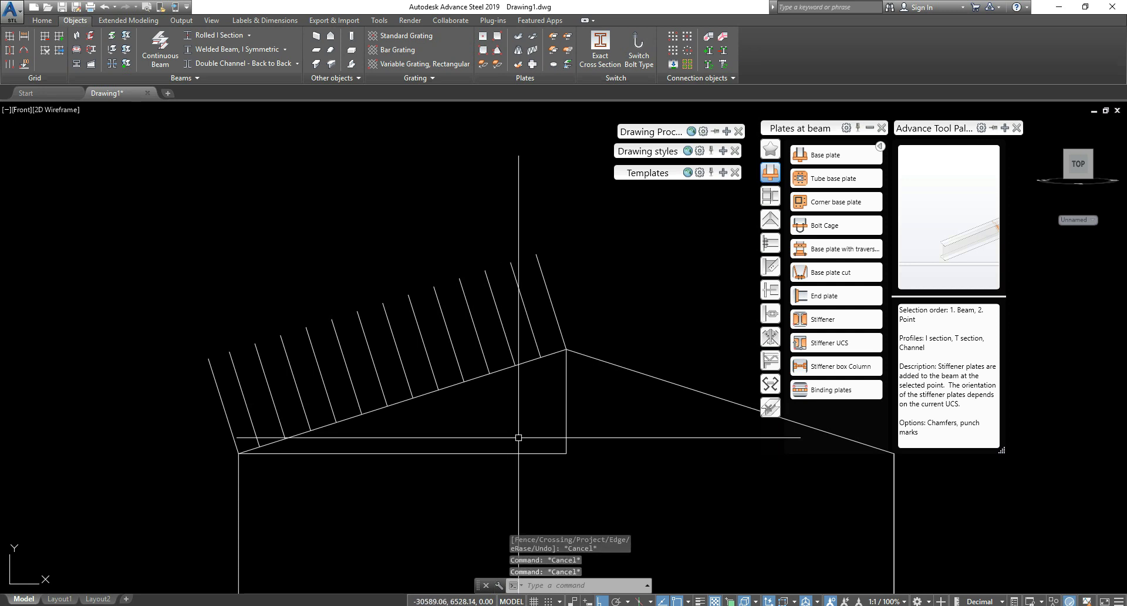
Step: Measure the distance and angle from the left eave corner to the ridge apex and review the full read-out
type("DIST")
key("Return")
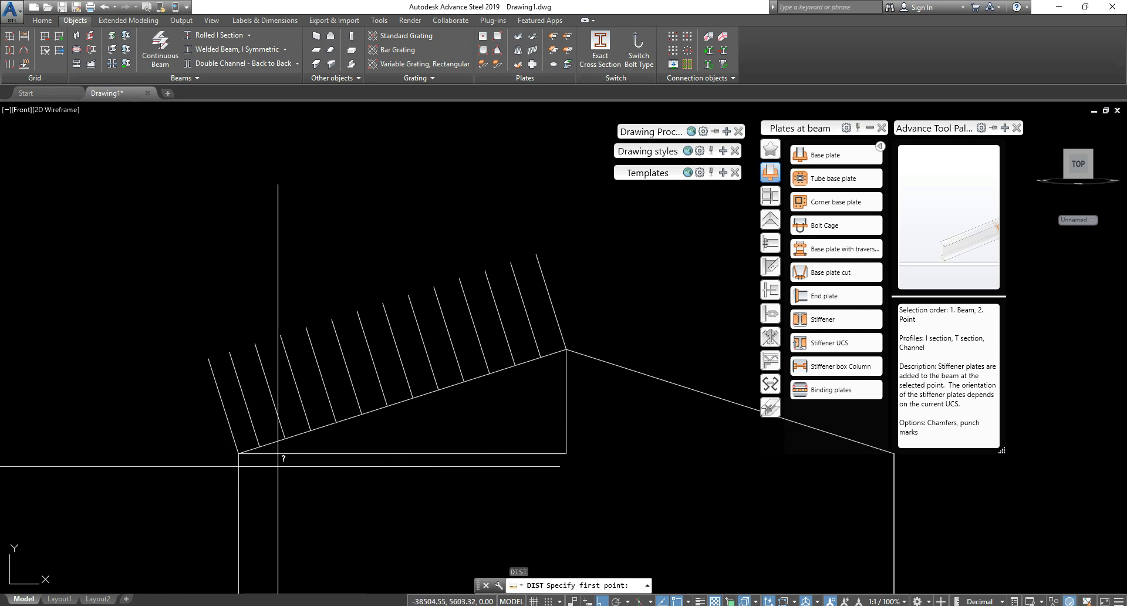
left_click(239, 453)
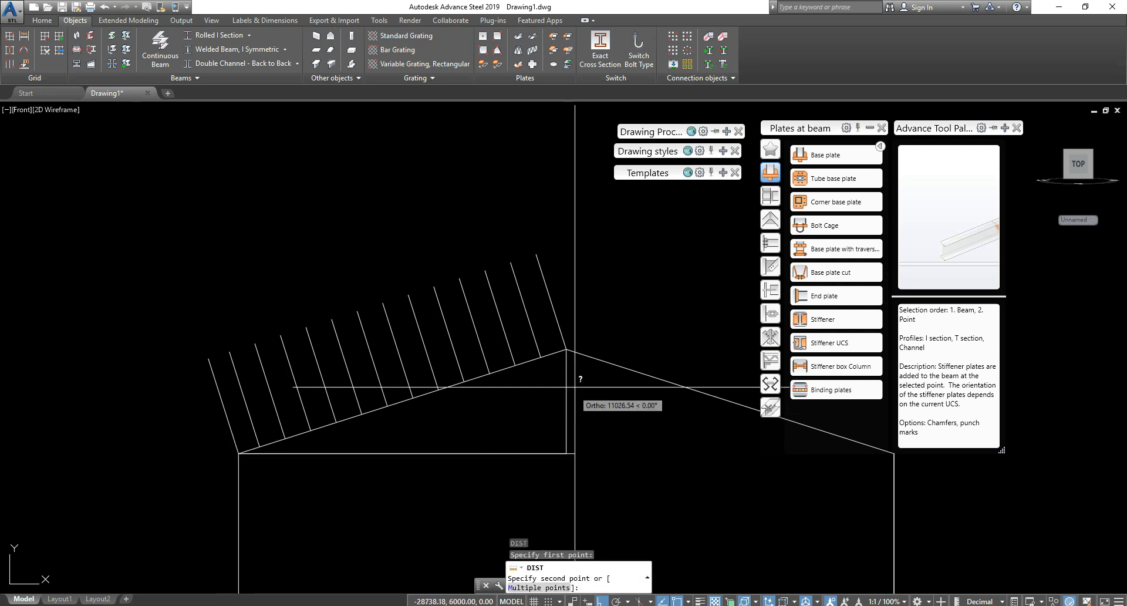
left_click(566, 350)
key("F2")
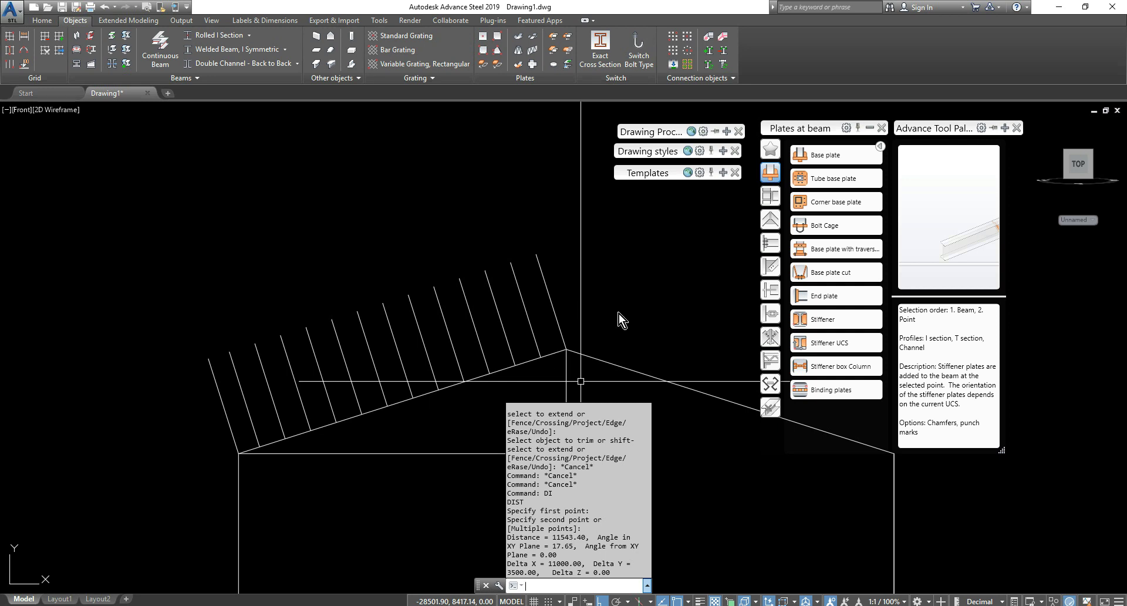
key("Escape")
Step: Add a horizontal linear dimension below the line from the left eave corner to the vertical under the ridge
mouse_move(636, 327)
middle_mouse_down()
mouse_move(478, 329)
mouse_move(432, 371)
middle_mouse_up()
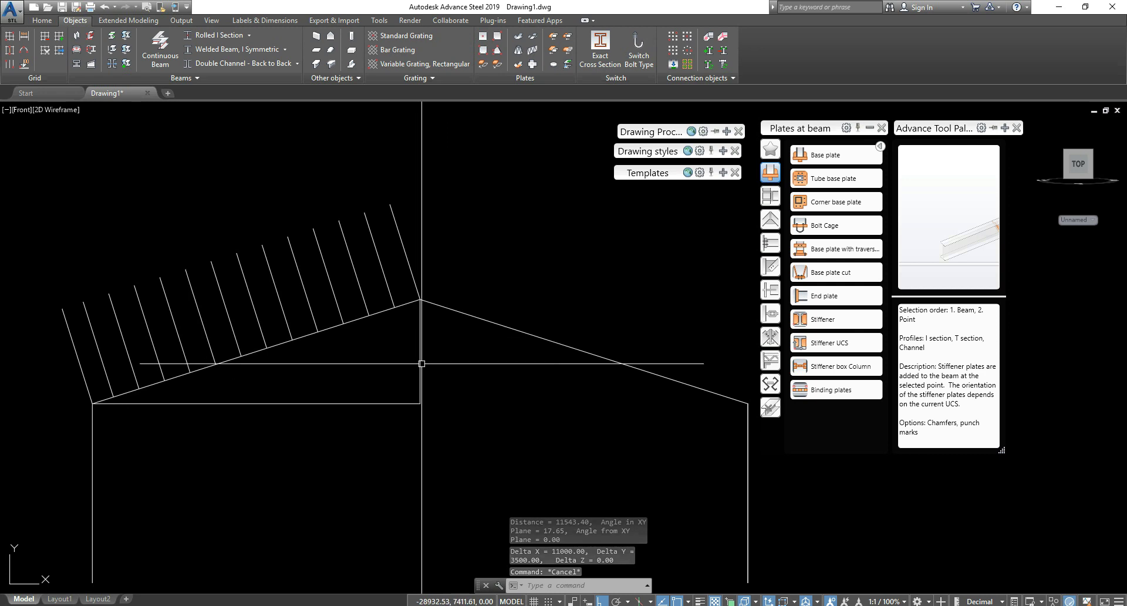
type("dli")
key("Return")
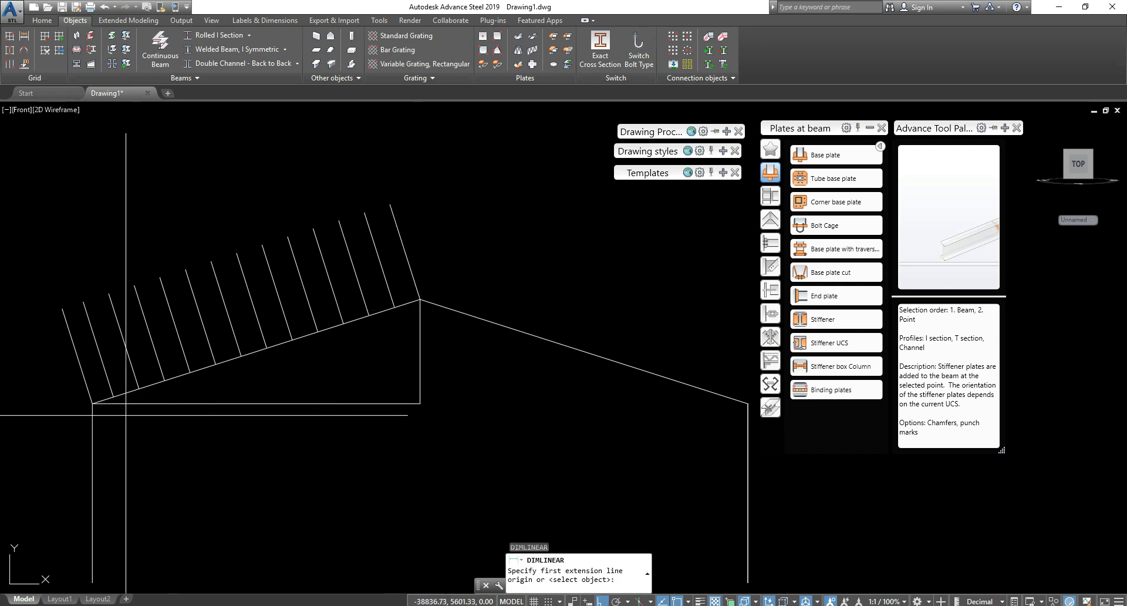
left_click(92, 403)
left_click(420, 403)
left_click(420, 435)
Step: Add a vertical linear dimension from the ridge apex to eave level, placed beside the vertical line
key("Return")
left_click(420, 300)
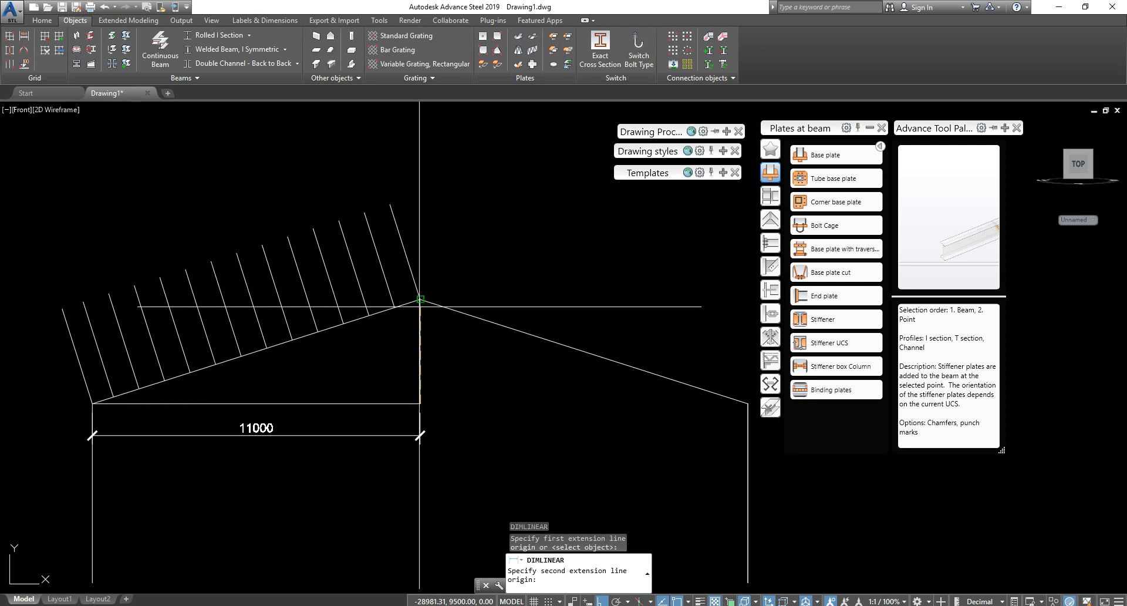
left_click(420, 403)
left_click(456, 352)
key("Escape")
Step: Add a linear dimension for the portal outline's full span between the two column bases, placed above the base level
scroll(472, 343, "down", 2)
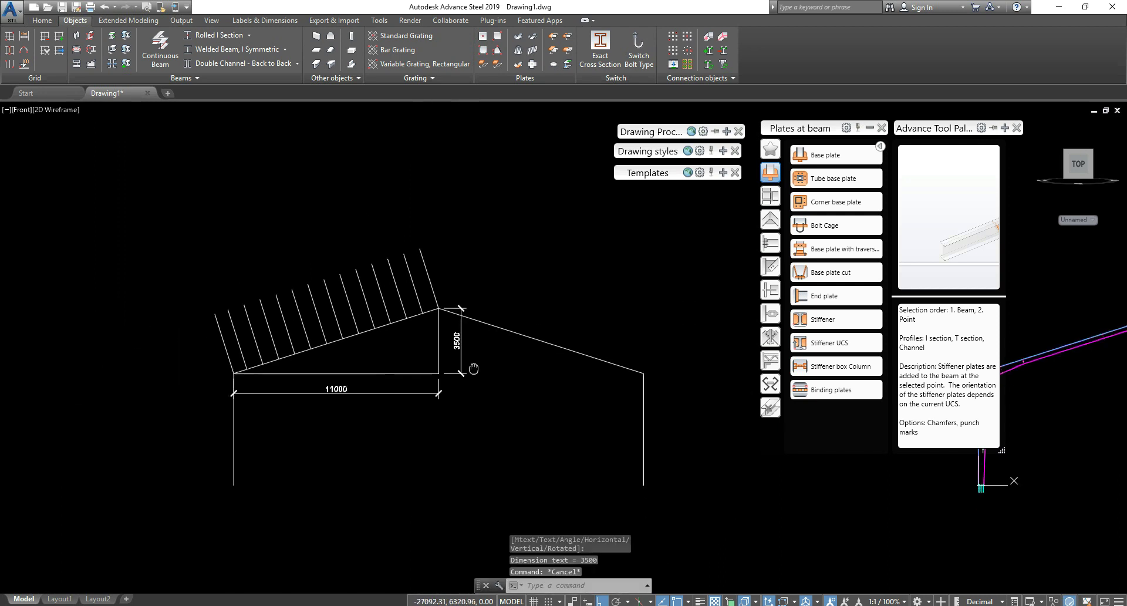
middle_click_drag(475, 375, 473, 366)
key("Return")
left_click(234, 484)
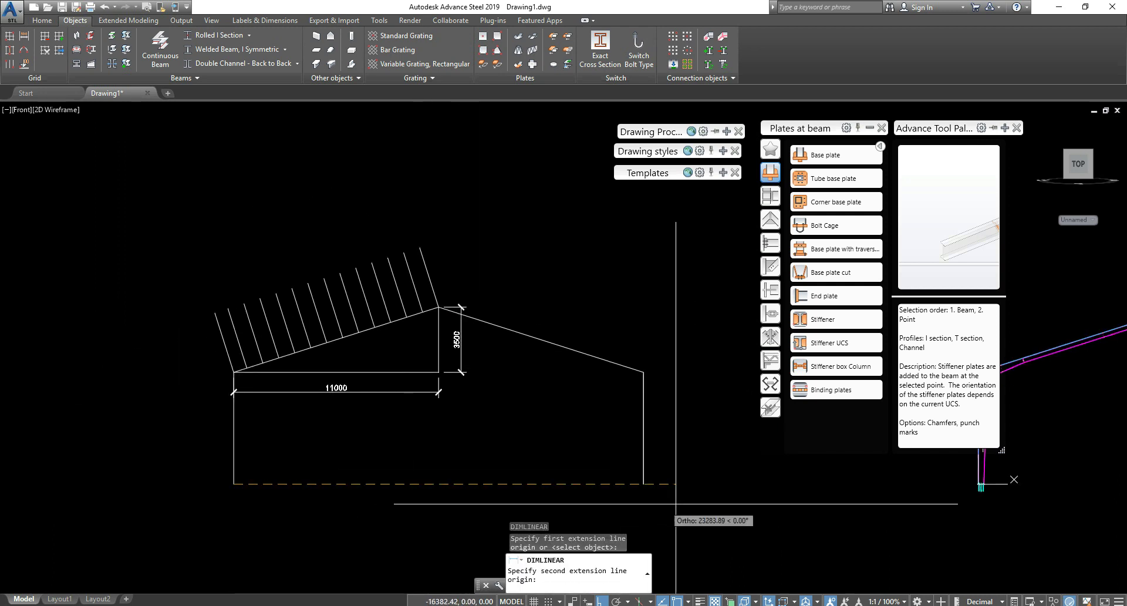
left_click(648, 484)
left_click(518, 467)
key("Escape")
scroll(415, 391, "up", 2)
middle_click_drag(473, 365, 521, 347)
key("Escape")
key("Escape")
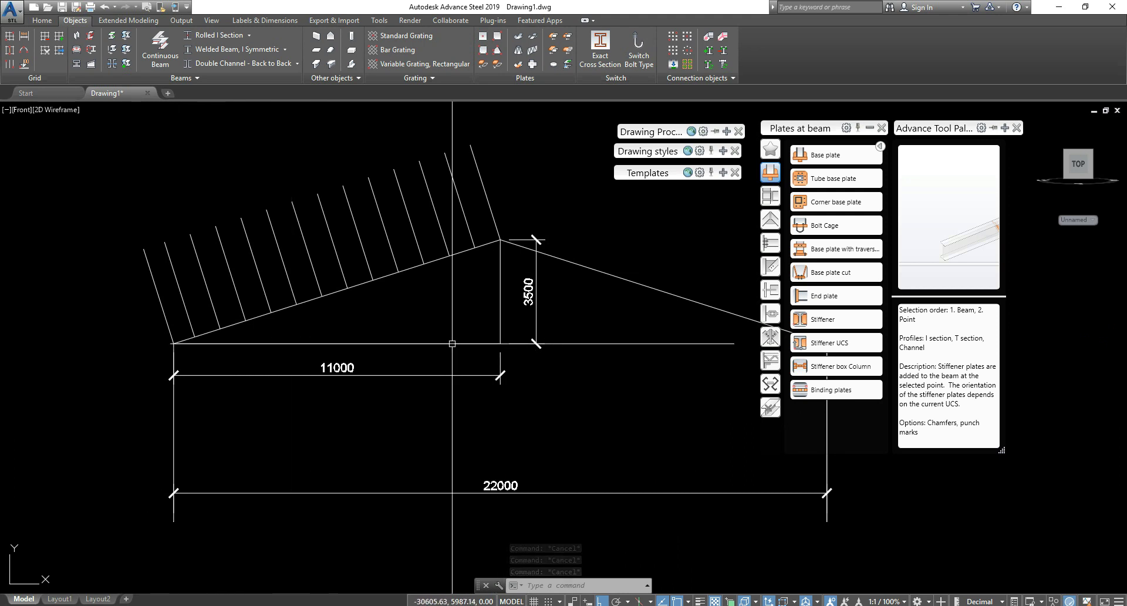
Step: Open the Windows calculator and divide the rise of 3500 by the half span of 11000
key("super")
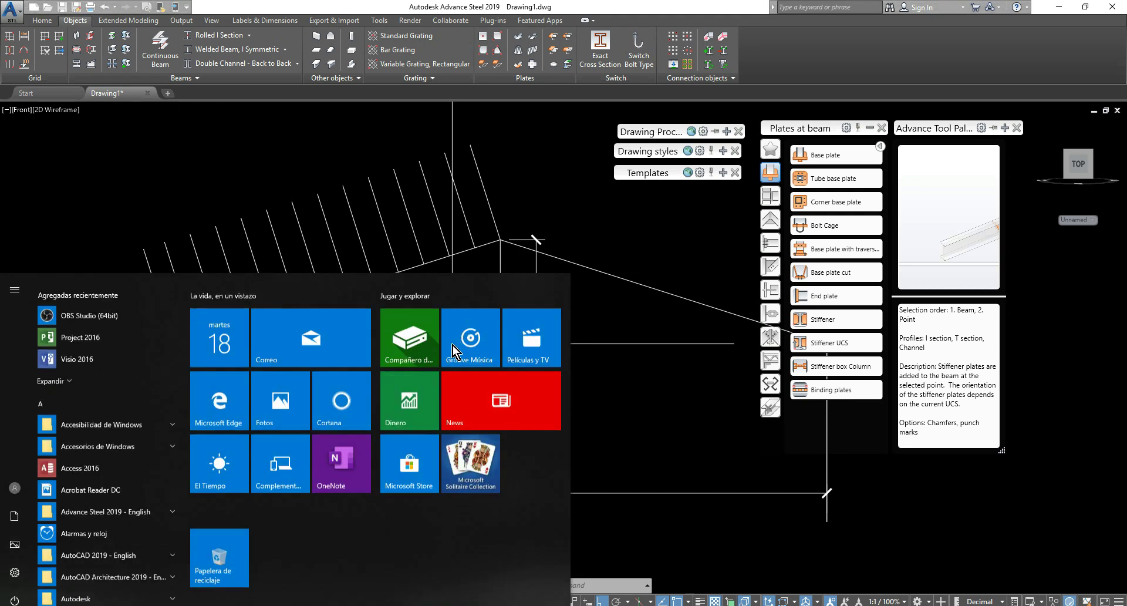
type("CALC")
key("Return")
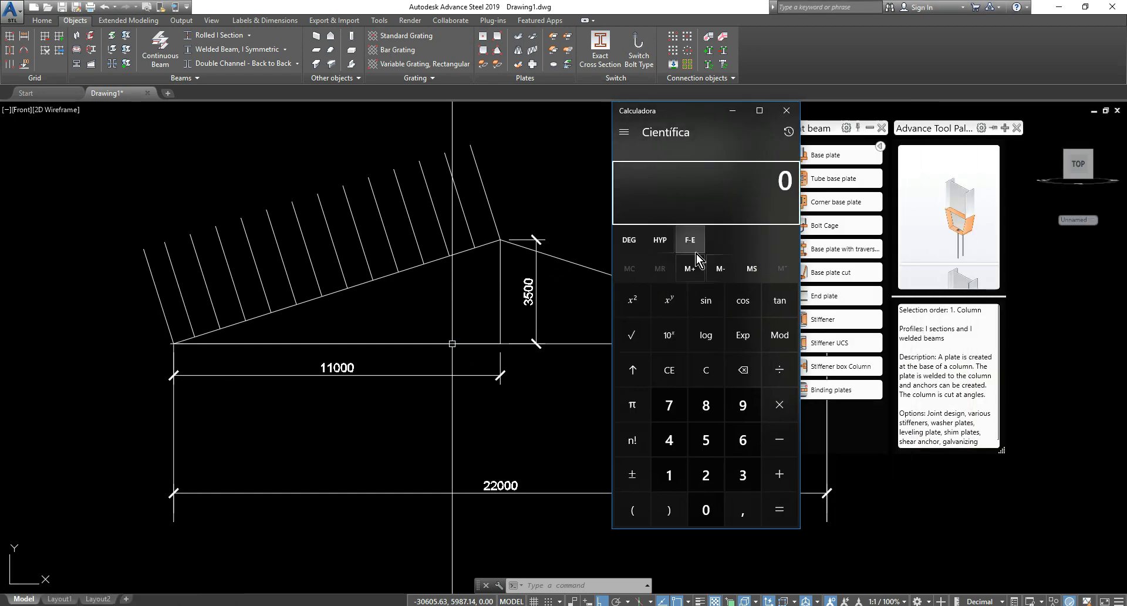
type("3500")
key("slash")
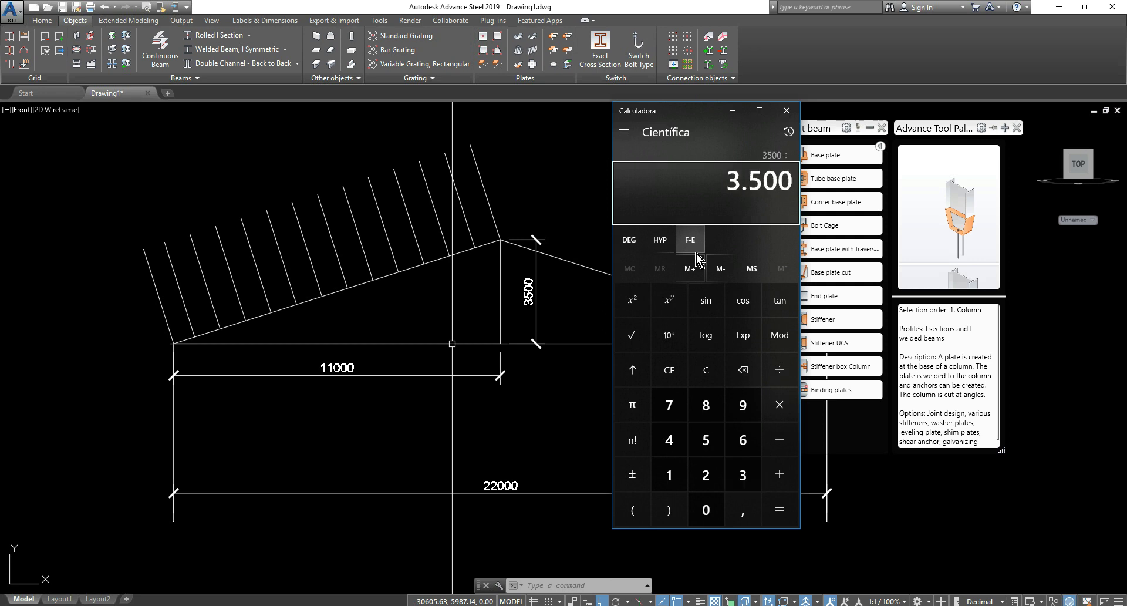
type("111")
key("BackSpace")
type("000")
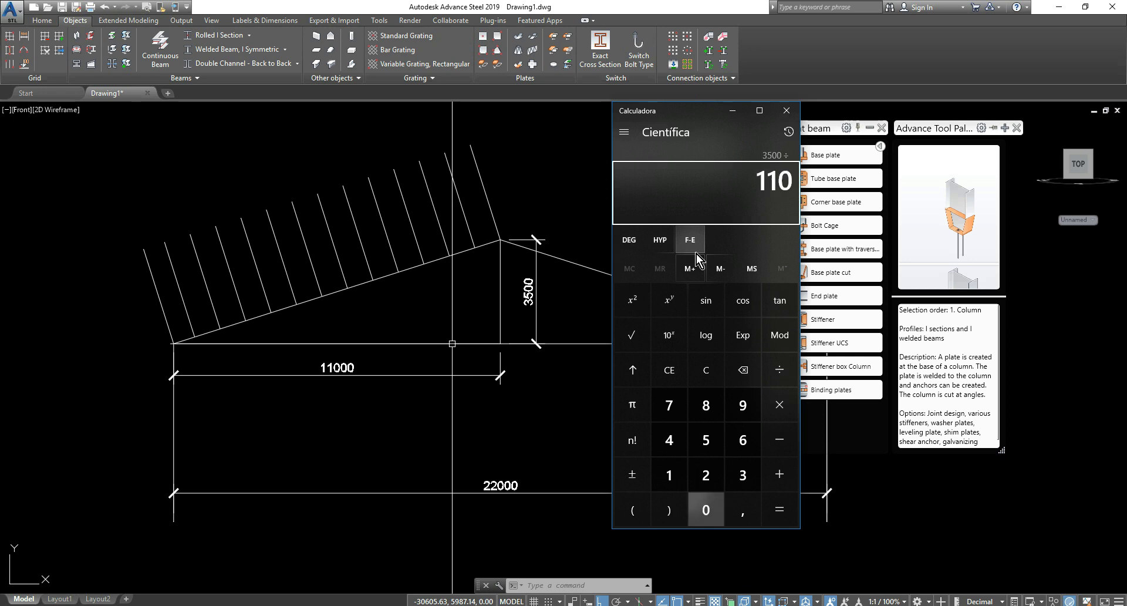
key("Return")
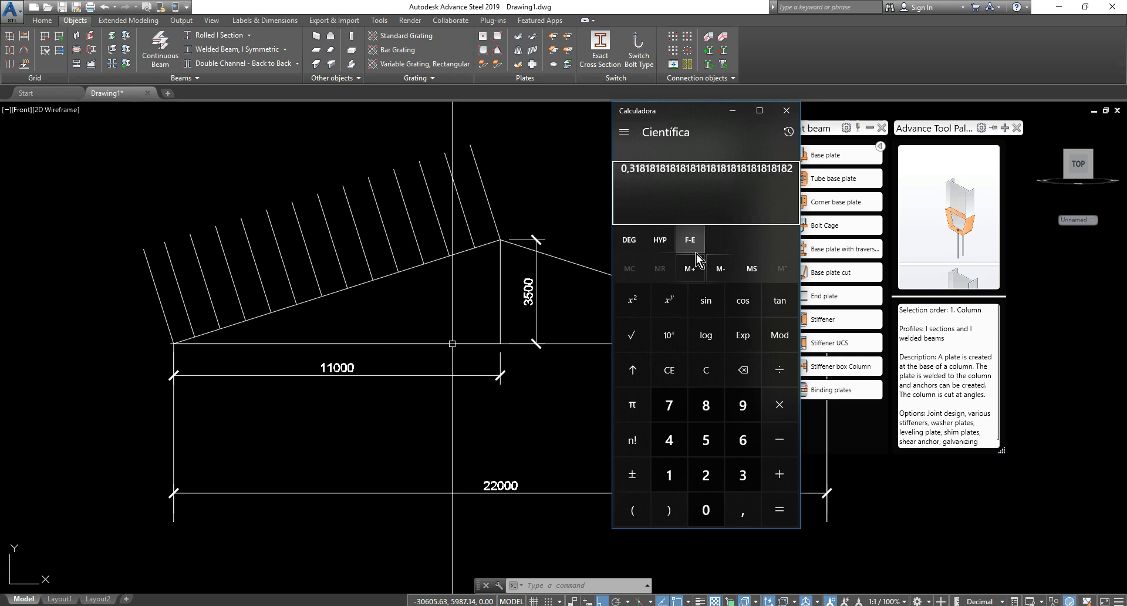
Step: Multiply the slope ratio by 100 to get the percentage, and close the calculator
key("asterisk")
type("100")
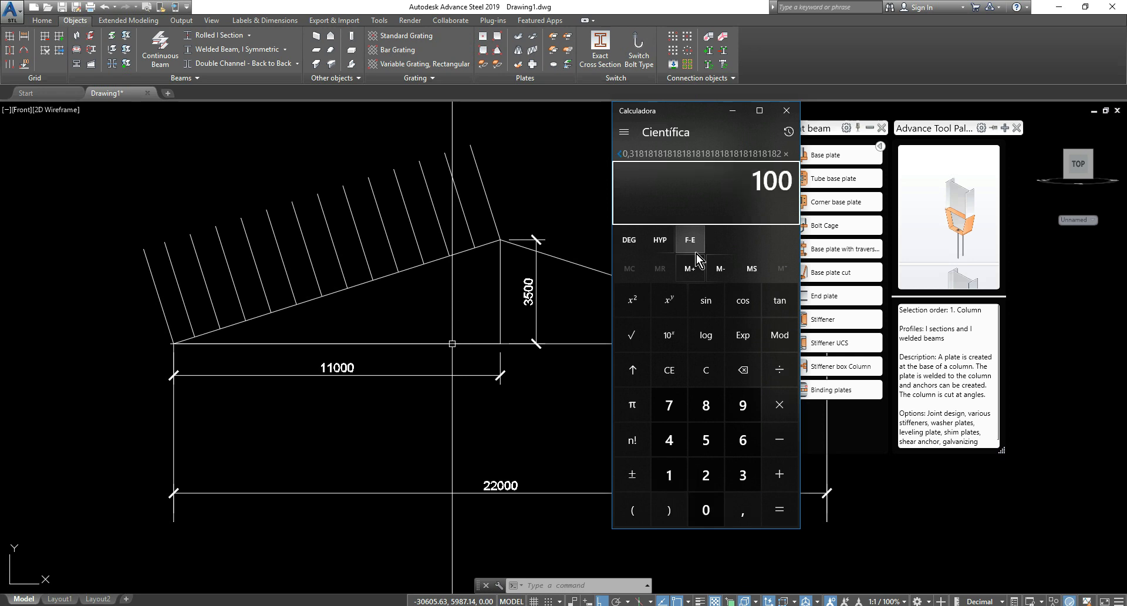
key("Return")
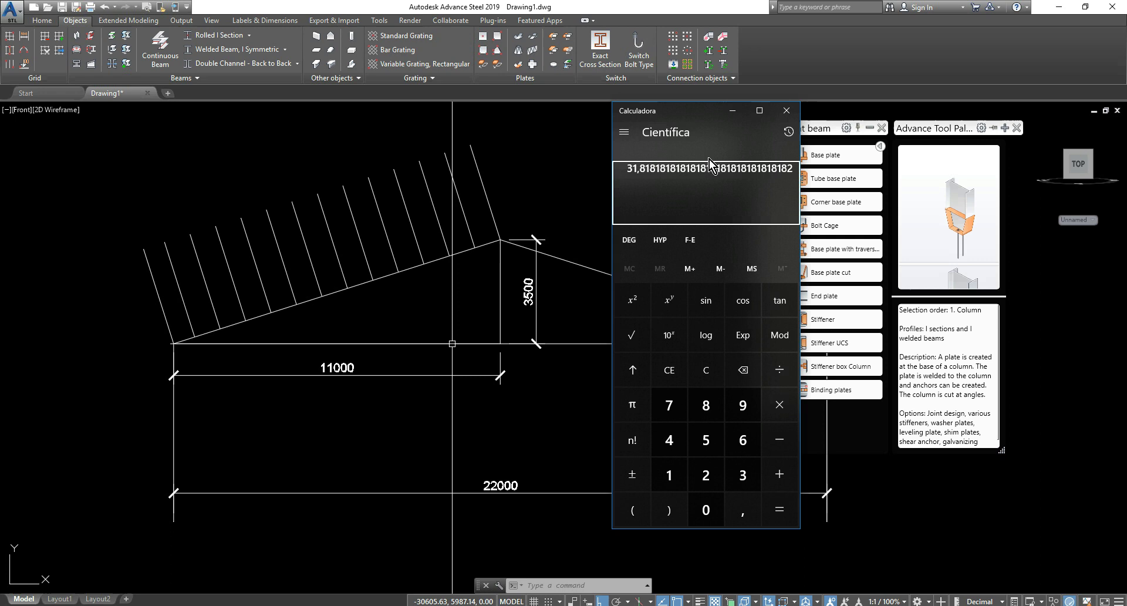
left_click(787, 112)
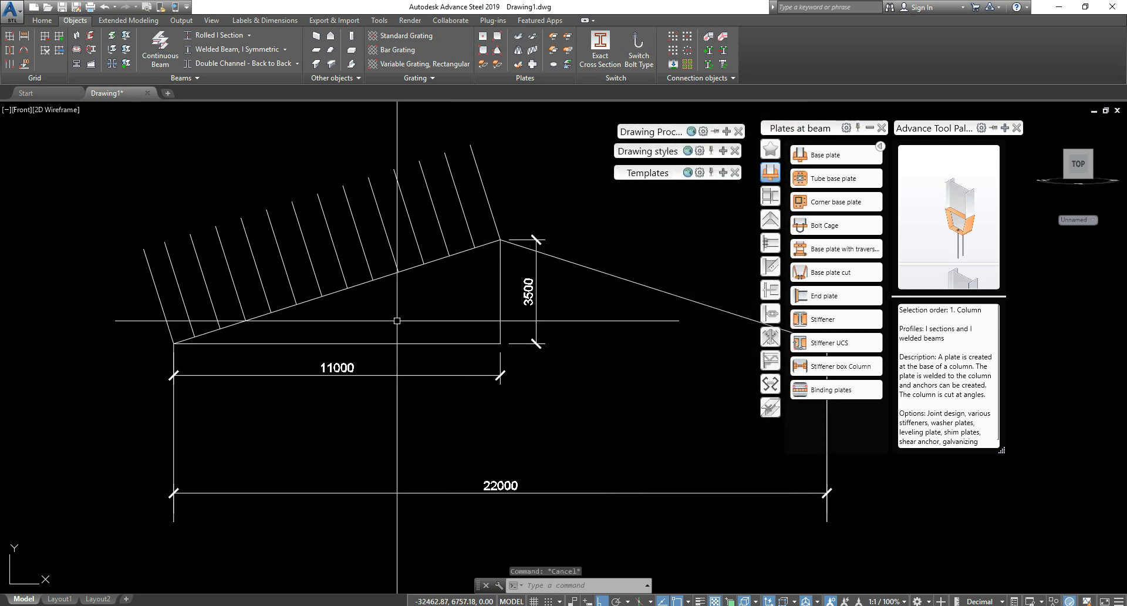
Step: Add an angular dimension between the horizontal eave-level line and the left rafter, placed inside the slope triangle
key("Return")
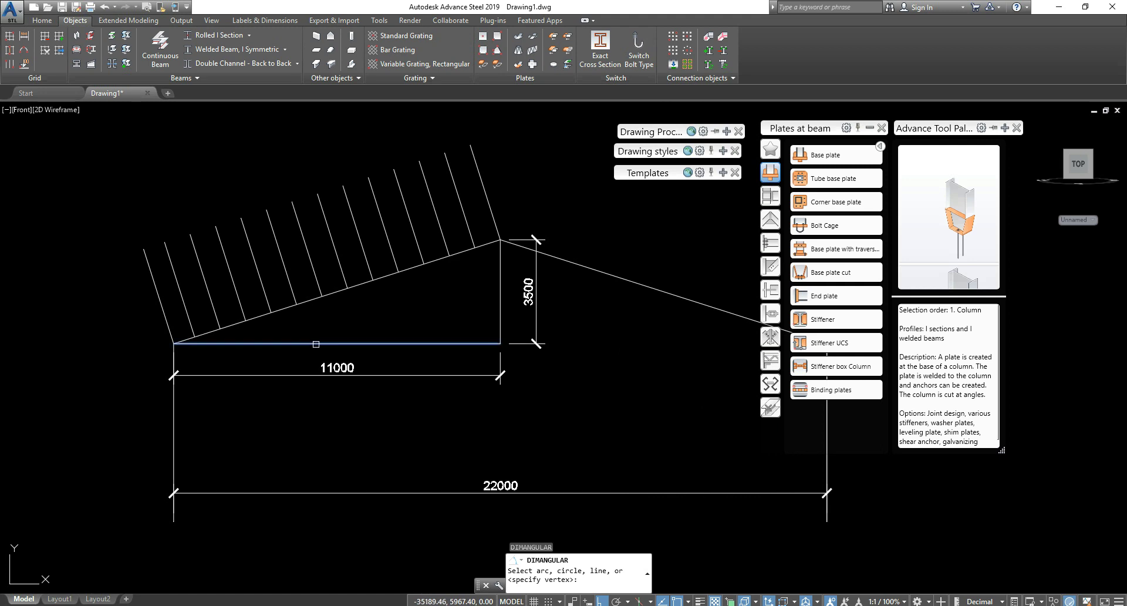
left_click(316, 344)
left_click(310, 301)
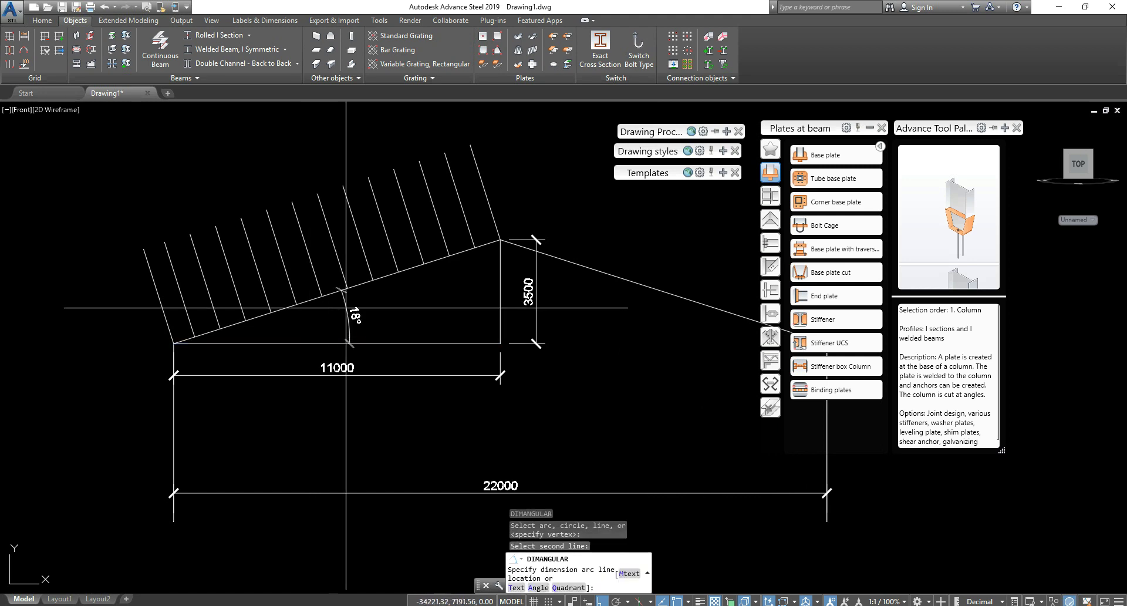
left_click(418, 309)
key("Escape")
key("Escape")
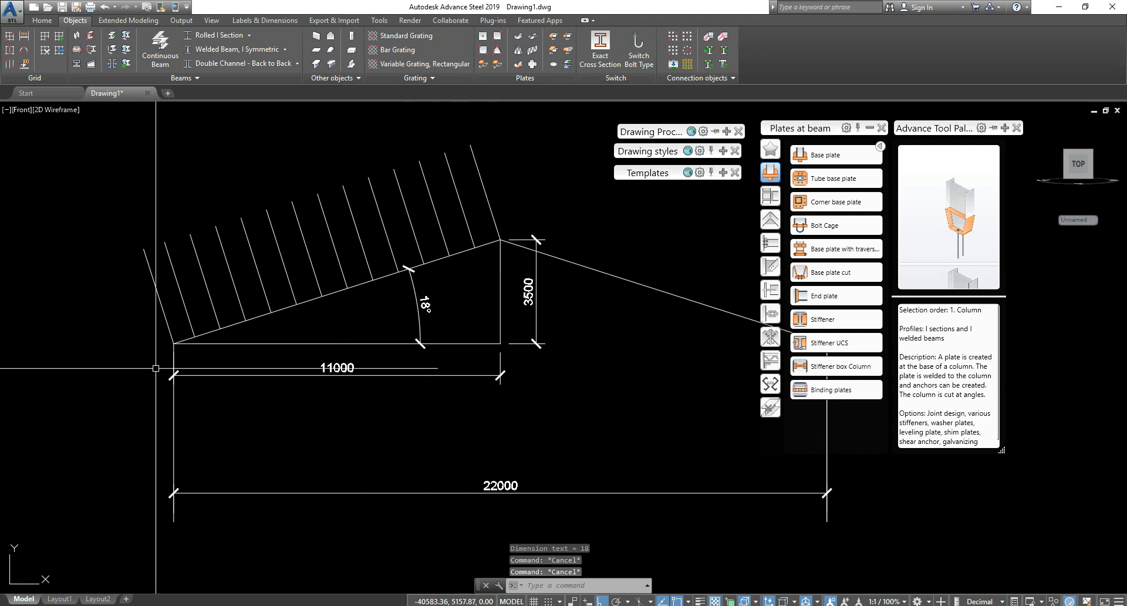
Step: Modify the NAVE1 dimension style so angular dimensions use a precision of 0.00
type("DST")
key("Return")
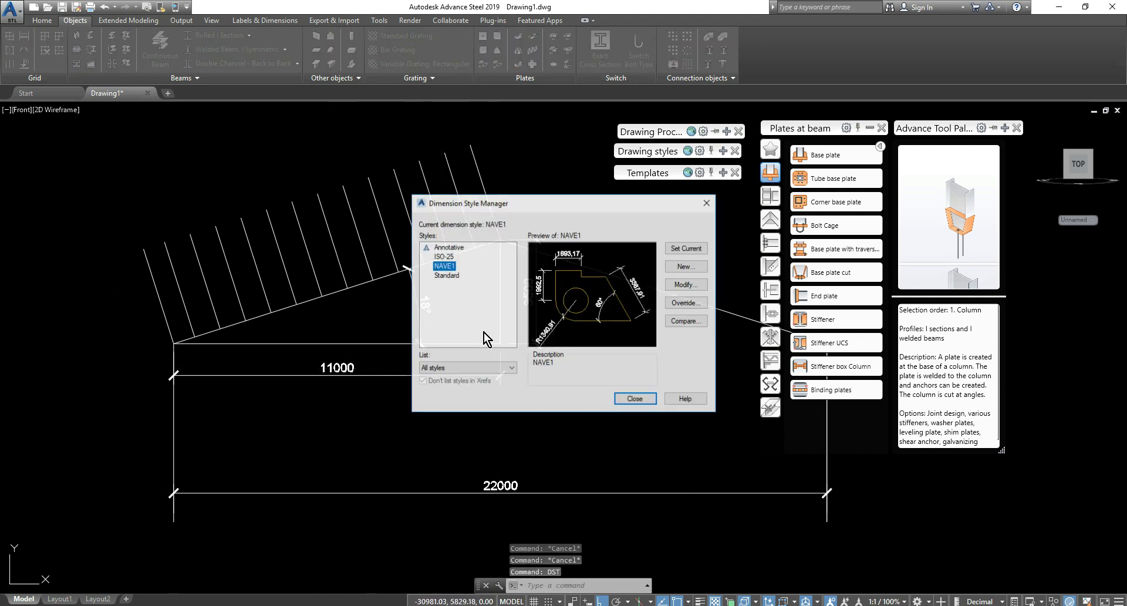
left_click_drag(573, 200, 582, 195)
left_click(735, 282)
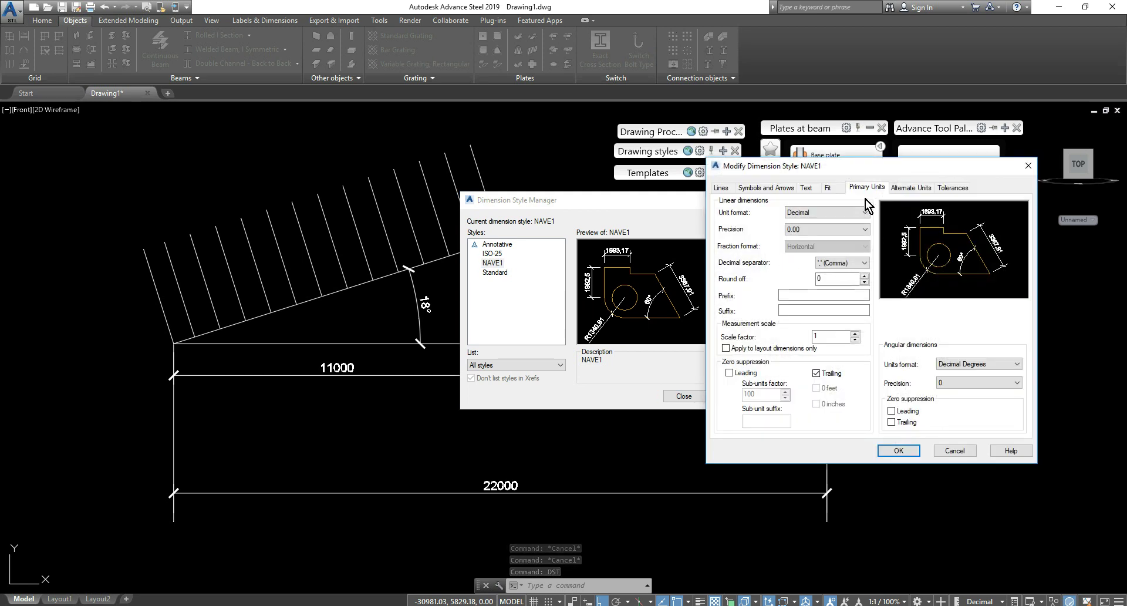
left_click(946, 387)
left_click(951, 407)
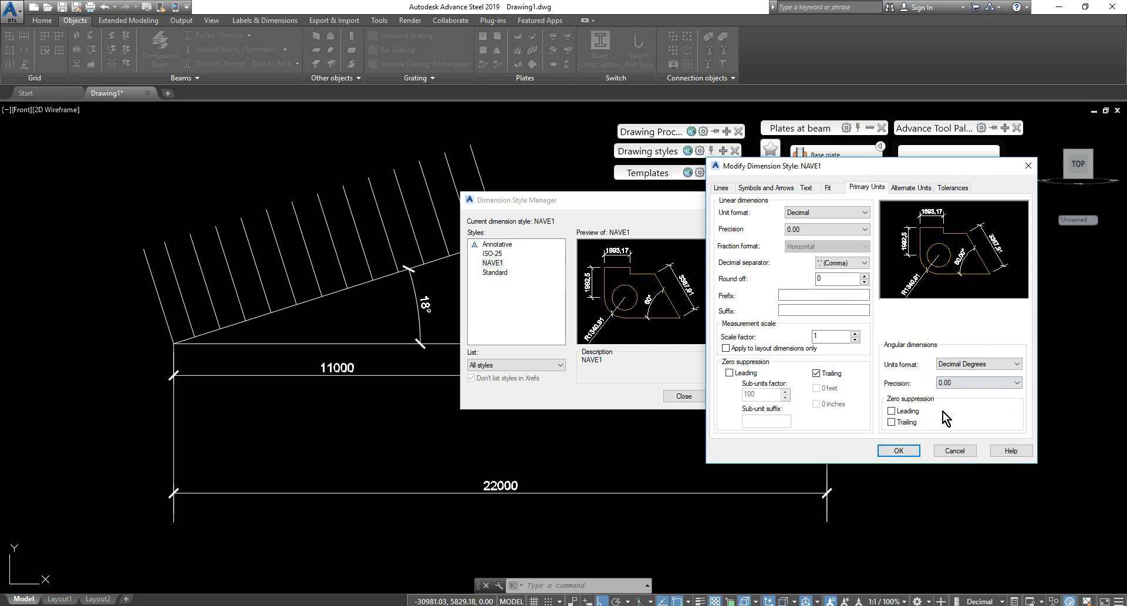
left_click(899, 451)
left_click(693, 399)
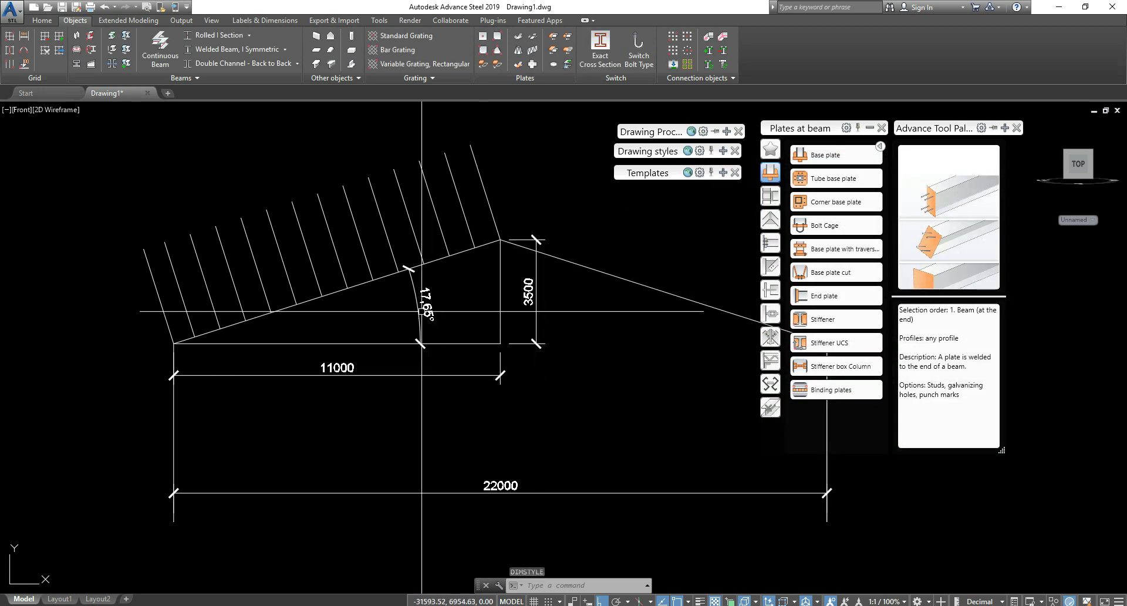
Step: Examine the left rafter's angular dimension up close, and review the whole dimensioned portal outline
scroll(440, 293, "up", 5)
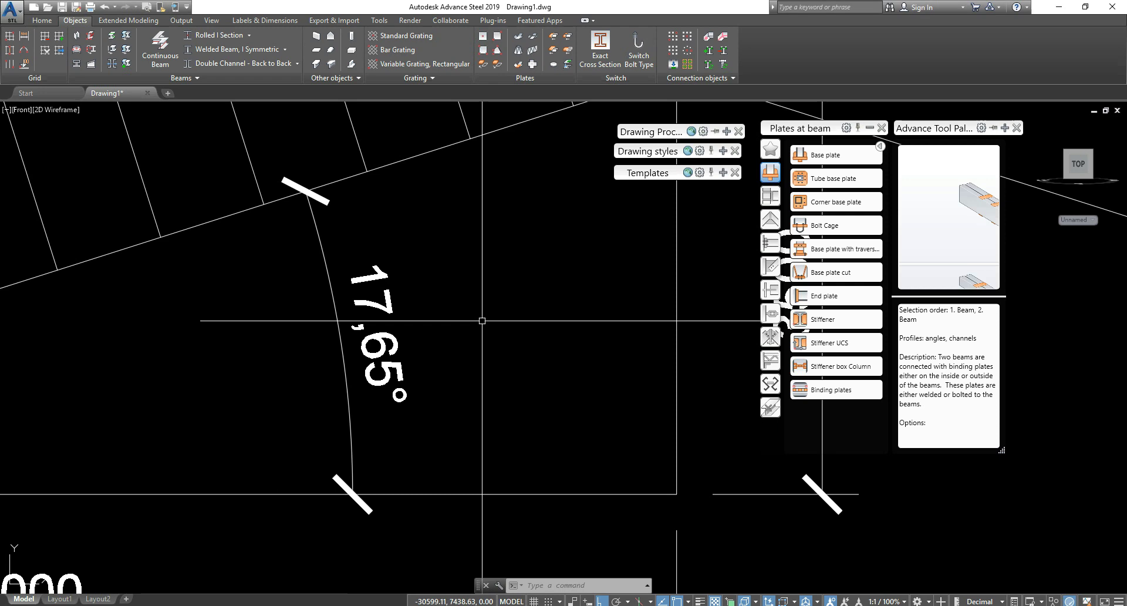
scroll(482, 320, "down", 10)
scroll(488, 297, "up", 2)
scroll(488, 297, "up", 2)
middle_click_drag(558, 265, 540, 270)
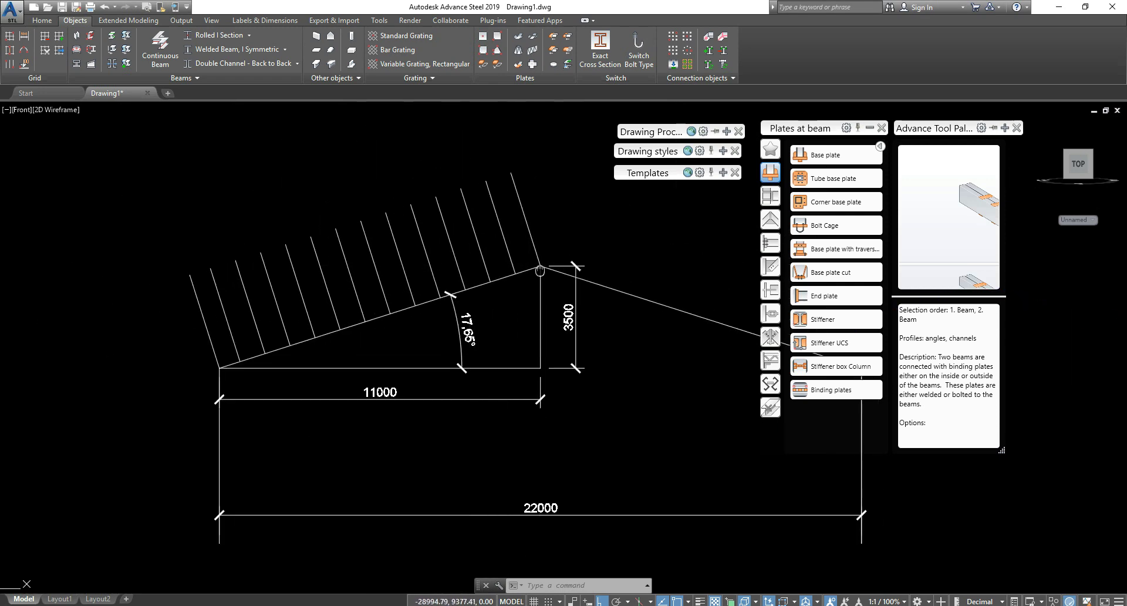
key("Escape")
key("Escape")
scroll(470, 294, "down", 4)
scroll(463, 340, "up", 4)
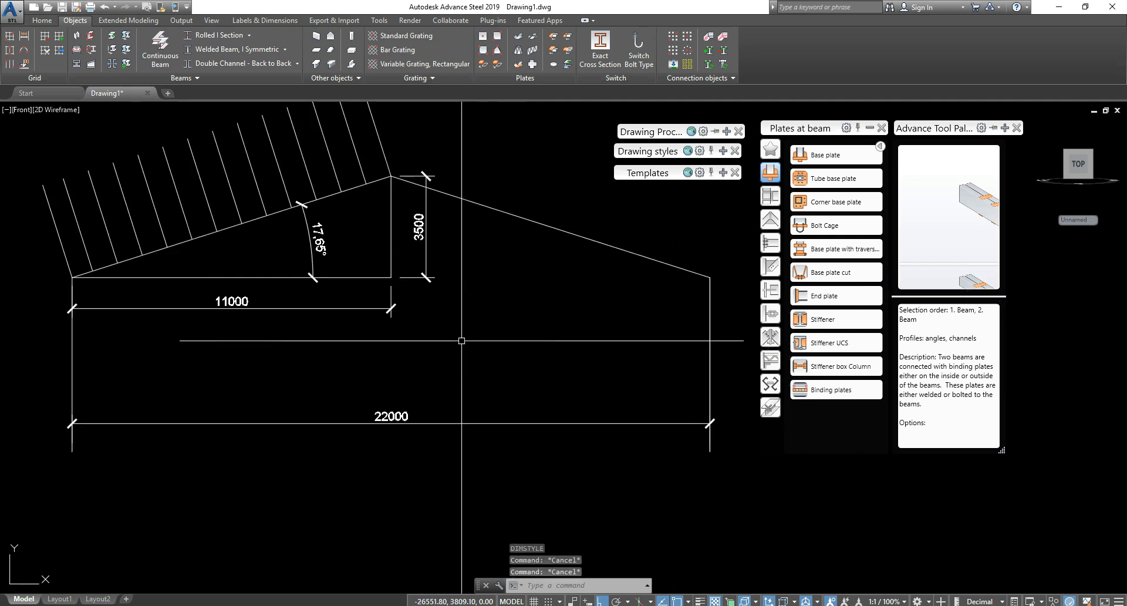
Step: Erase the horizontal and vertical helper lines under the left rafter together with the slope and full-span dimensions
left_click(466, 332)
left_click(309, 247)
key("Delete")
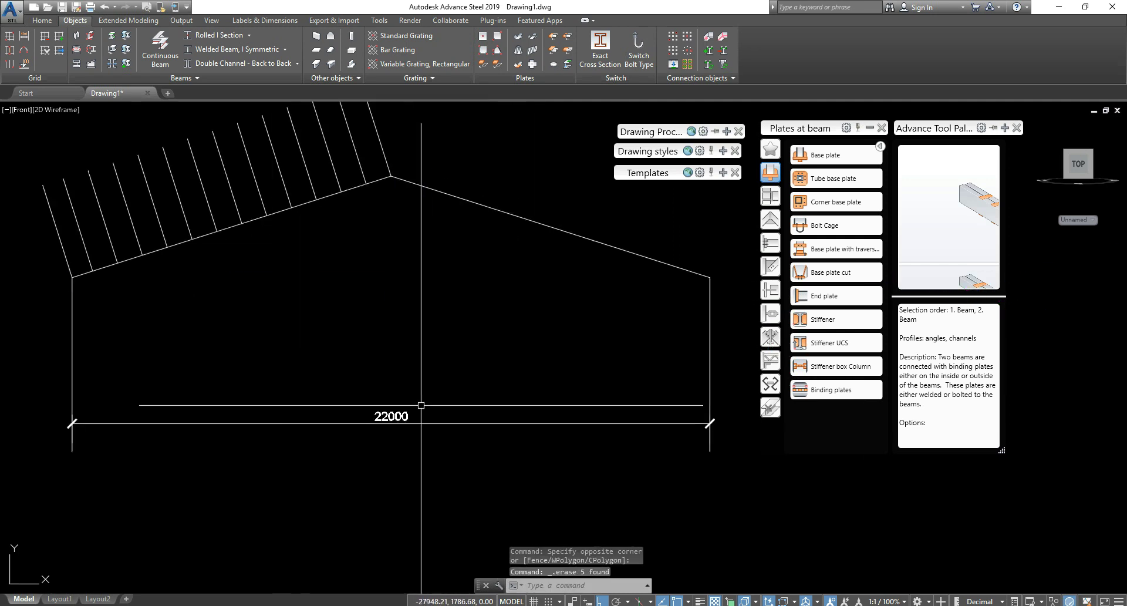
left_click(391, 423)
key("Delete")
Step: Copy all the spacing lines on the outline's left rafter, using the ridge apex as base point, to the ridge of the front steel frame
scroll(394, 360, "down", 4)
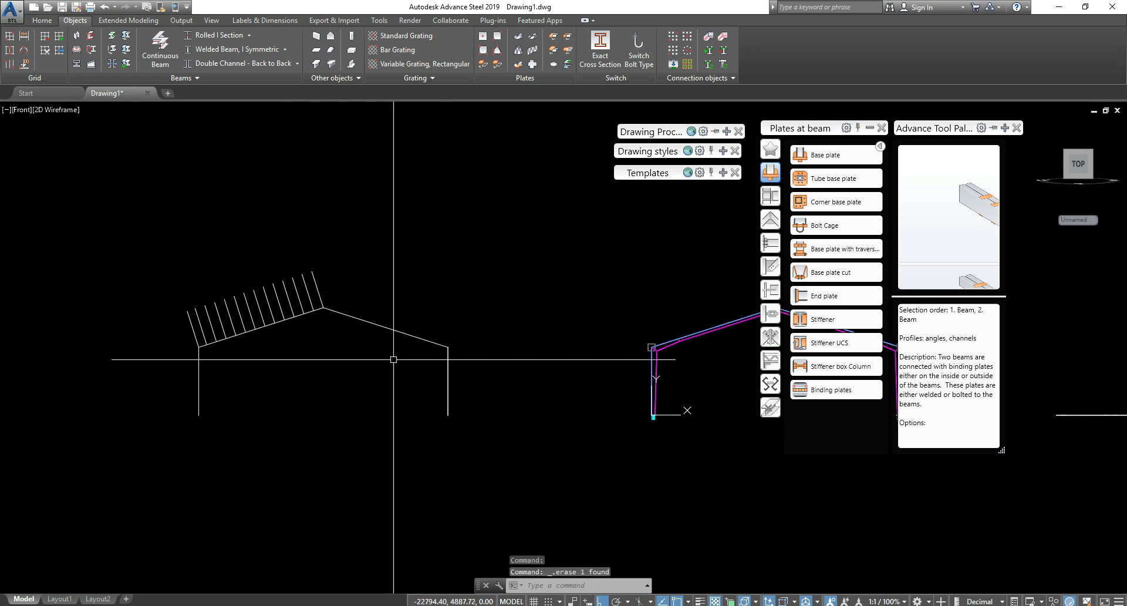
left_click(347, 291)
left_click(289, 270)
scroll(264, 308, "up", 4)
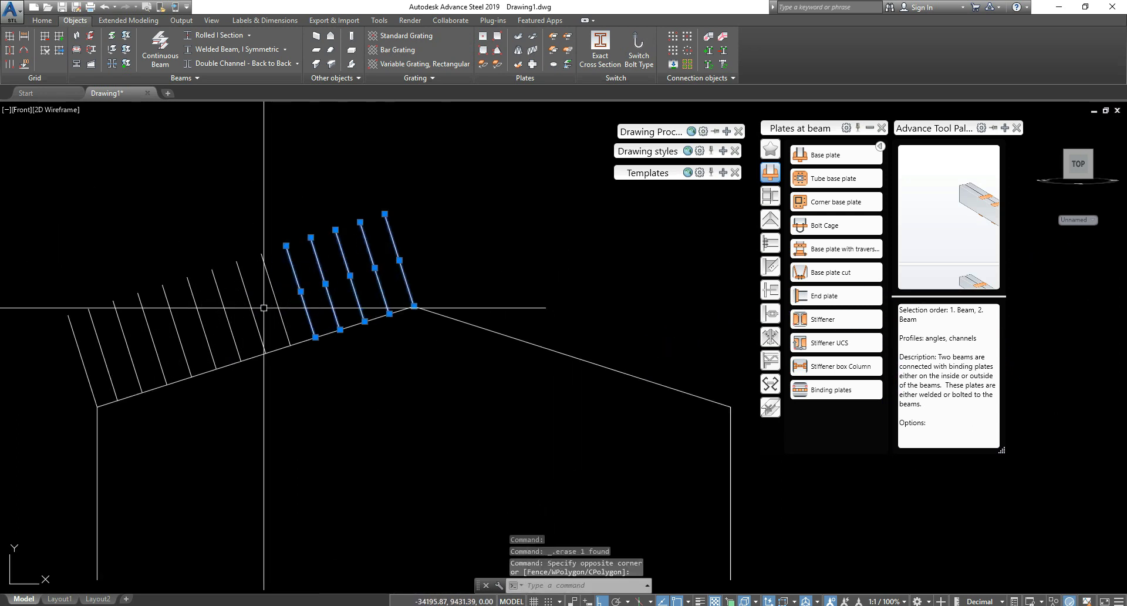
left_click(290, 319)
left_click(174, 270)
left_click(219, 340)
left_click(60, 318)
scroll(294, 347, "down", 3)
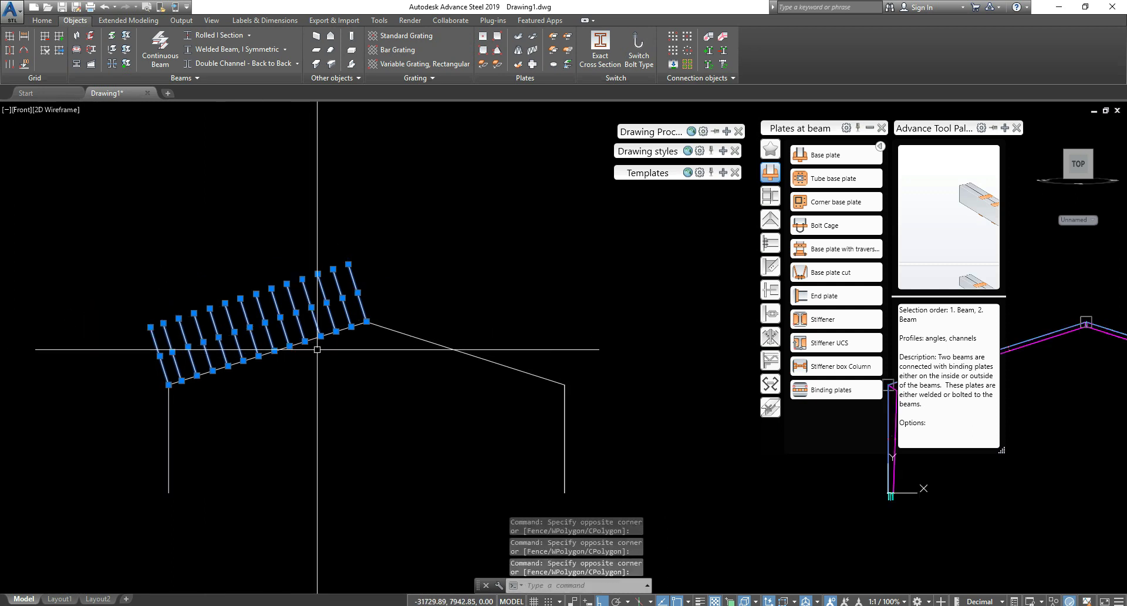
type("CO")
key("Return")
scroll(367, 321, "up", 3)
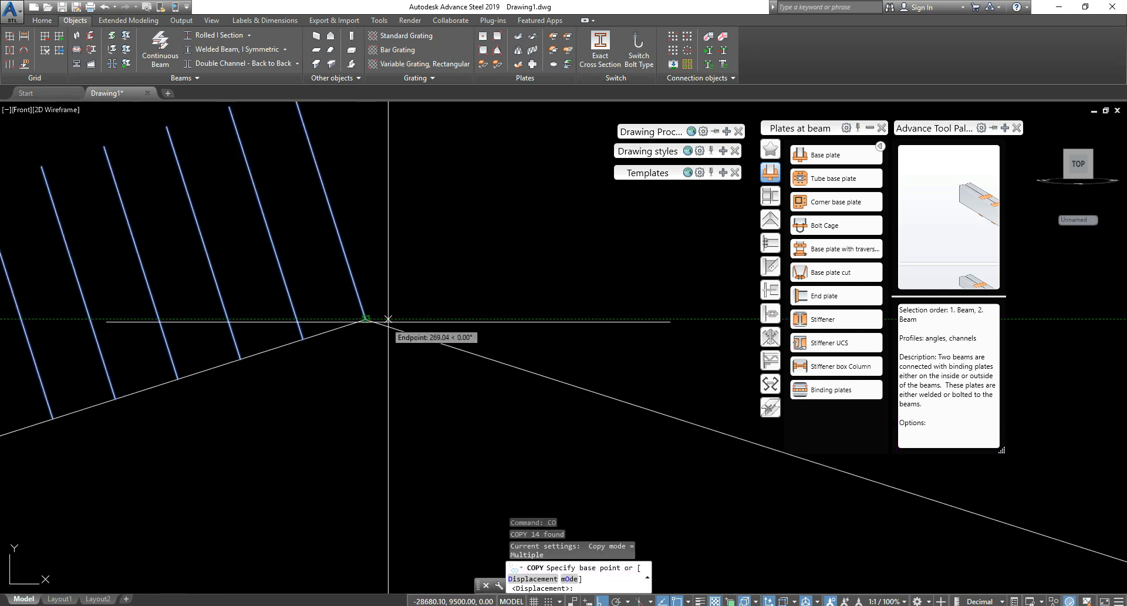
left_click(365, 319)
scroll(375, 322, "down", 6)
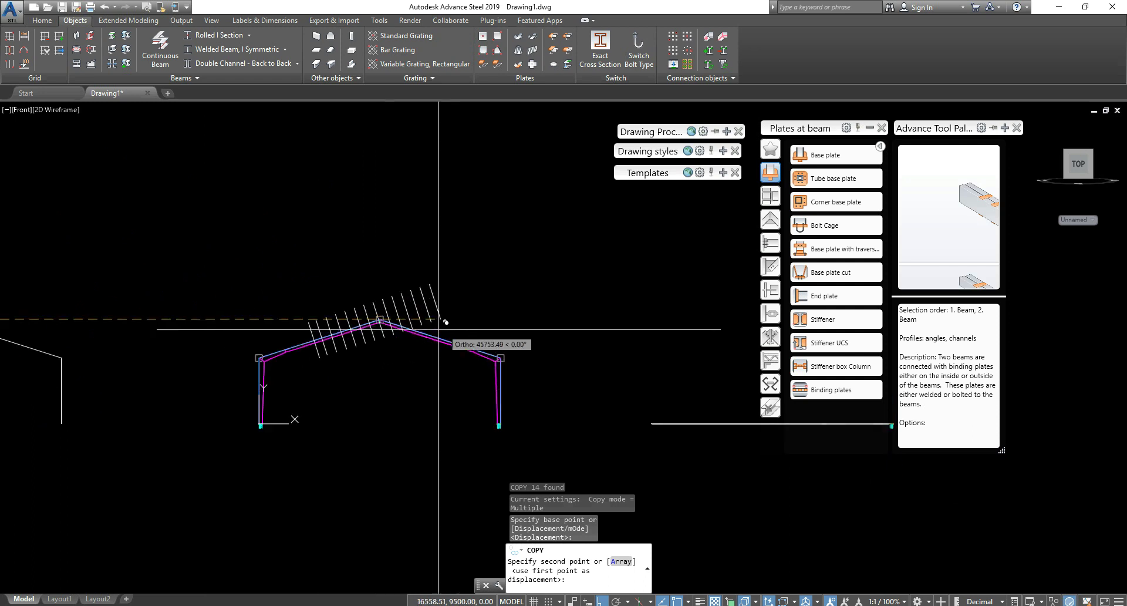
scroll(364, 320, "up", 5)
middle_click_drag(536, 281, 641, 339, "shift")
scroll(641, 339, "down", 8)
scroll(587, 367, "up", 5)
scroll(504, 364, "up", 6)
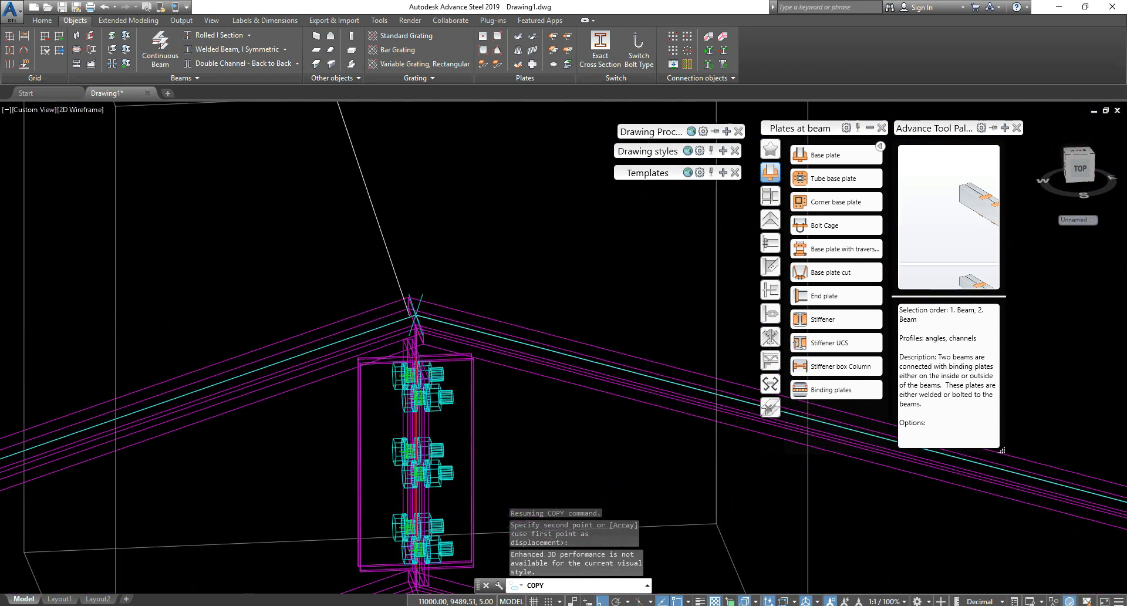
key("Escape")
scroll(482, 276, "down", 10)
key("Escape")
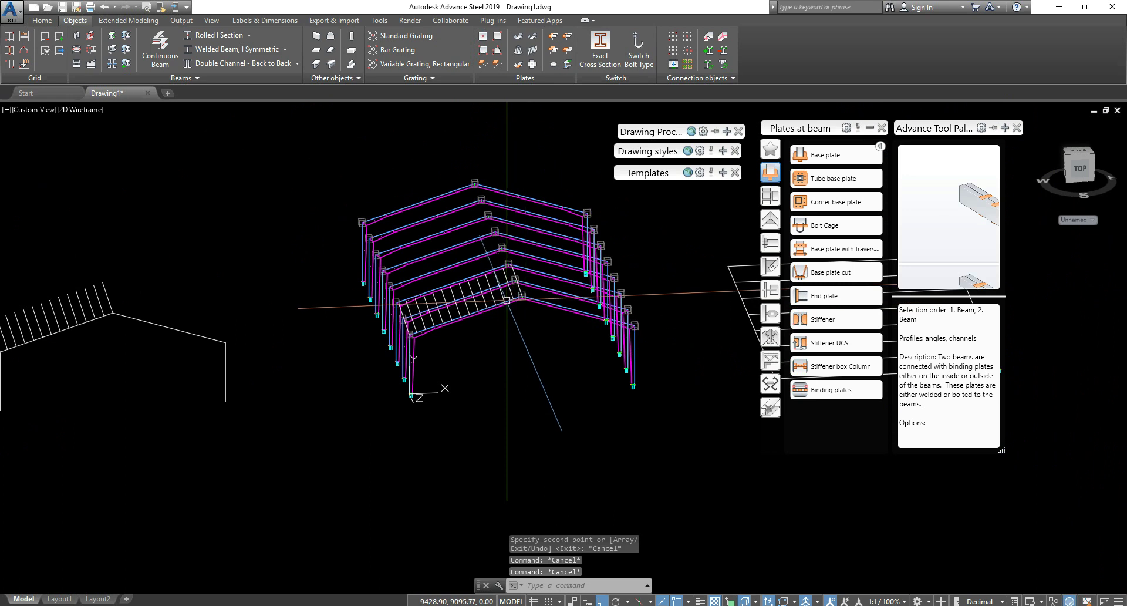
scroll(516, 300, "up", 7)
middle_click_drag(509, 309, 603, 316)
middle_click_drag(604, 316, 670, 317, "shift")
key("Escape")
scroll(587, 329, "up", 3)
type("line")
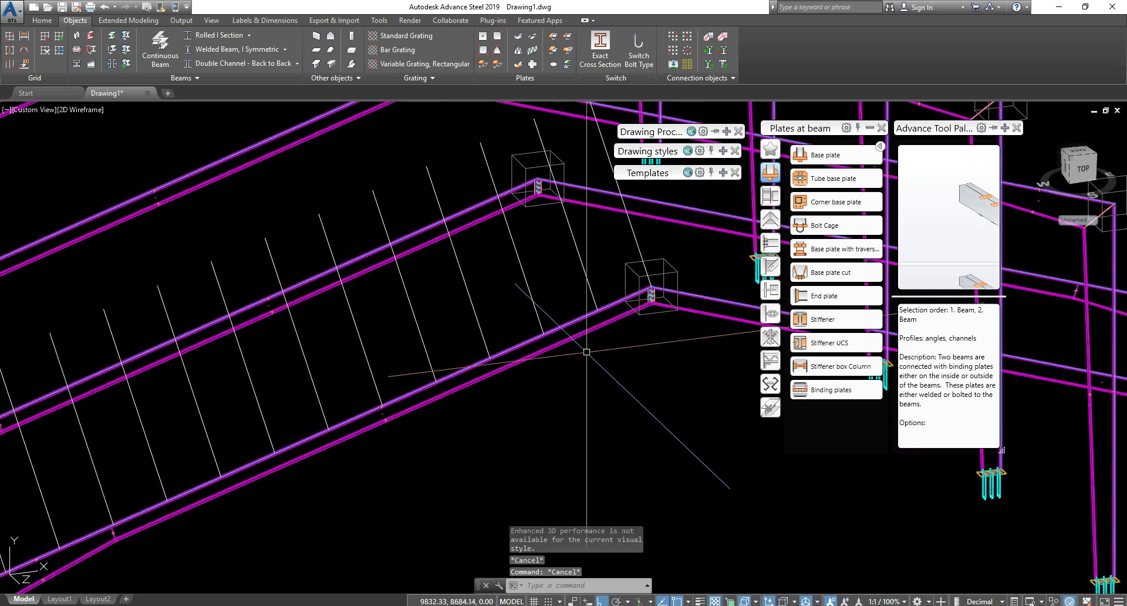
key("Return")
left_click(598, 310)
scroll(587, 306, "down", 5)
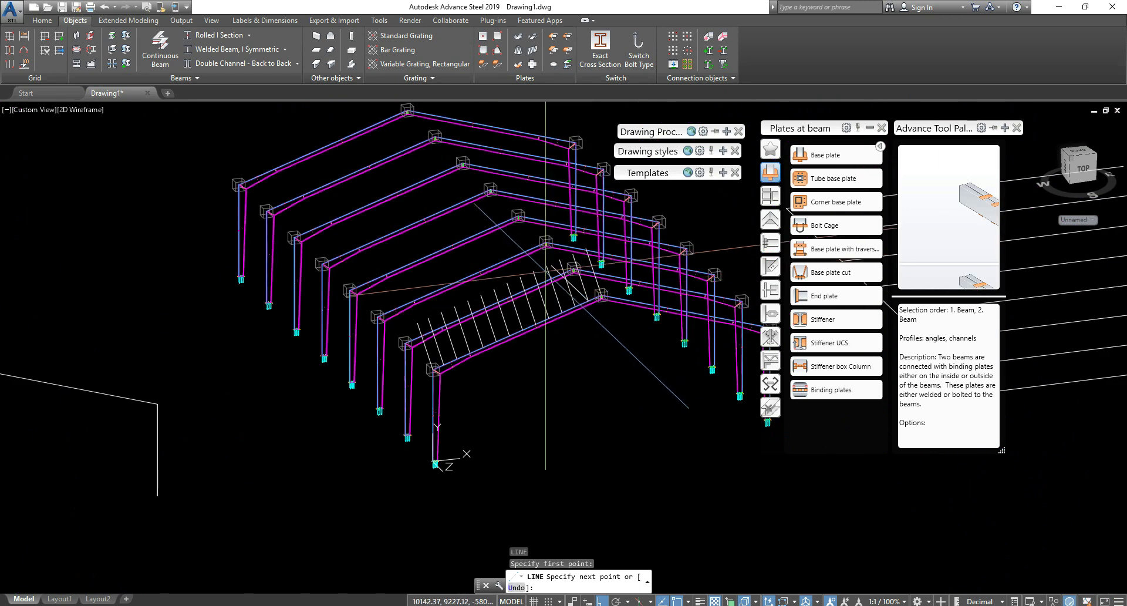
scroll(387, 114, "down", 4)
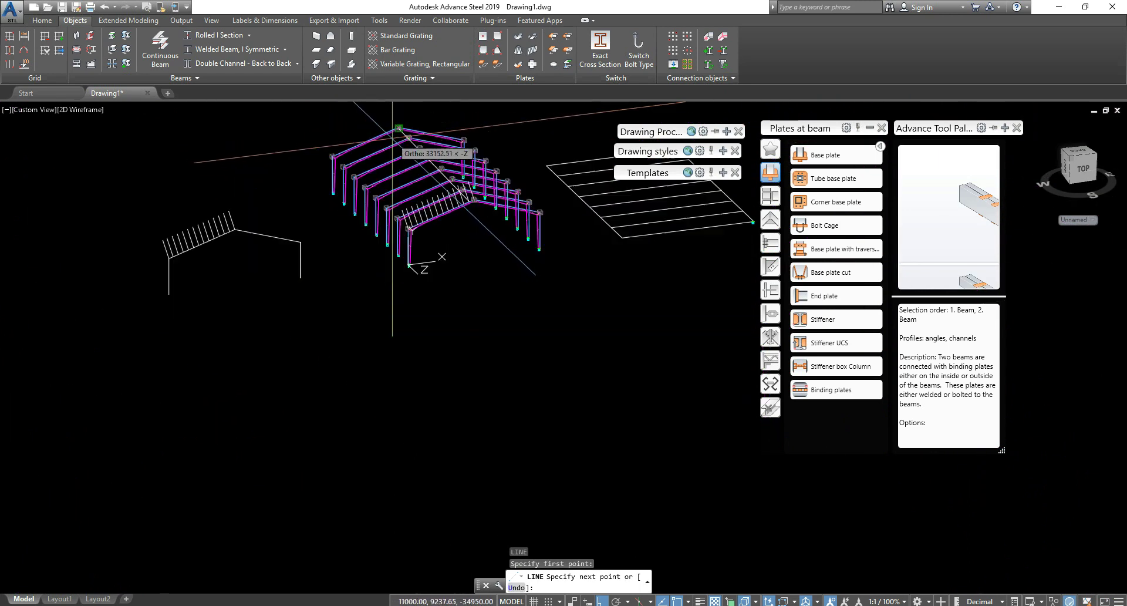
key("Escape")
key("Escape")
key("Escape")
middle_click_drag(392, 127, 294, 232)
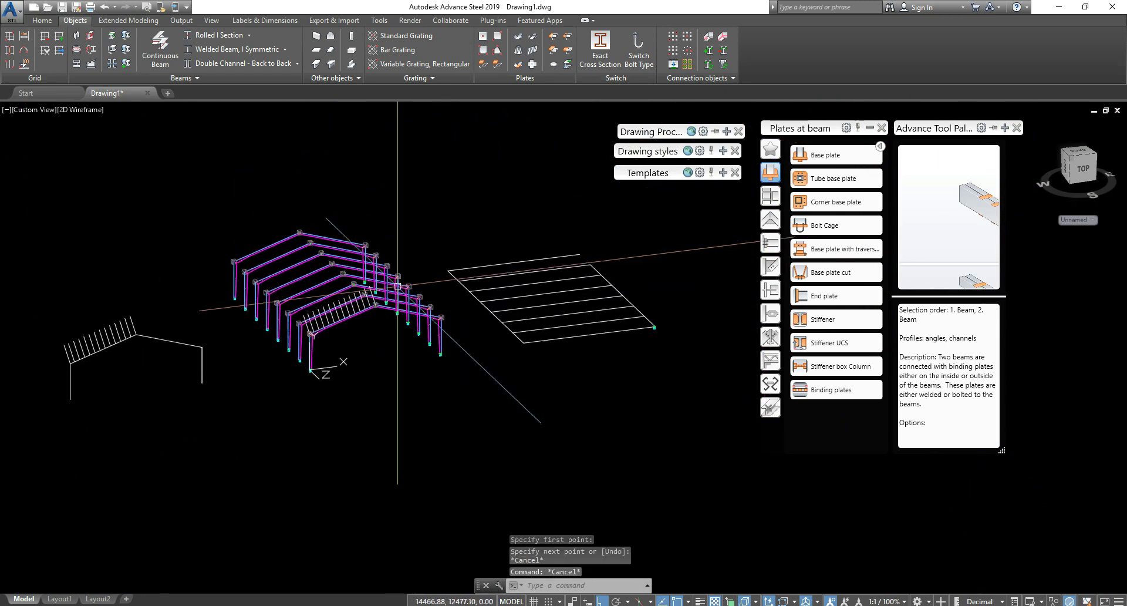
Step: Measure the full length of the grid plan's long side, from its front corner to its rear corner
type("DIST")
key("Return")
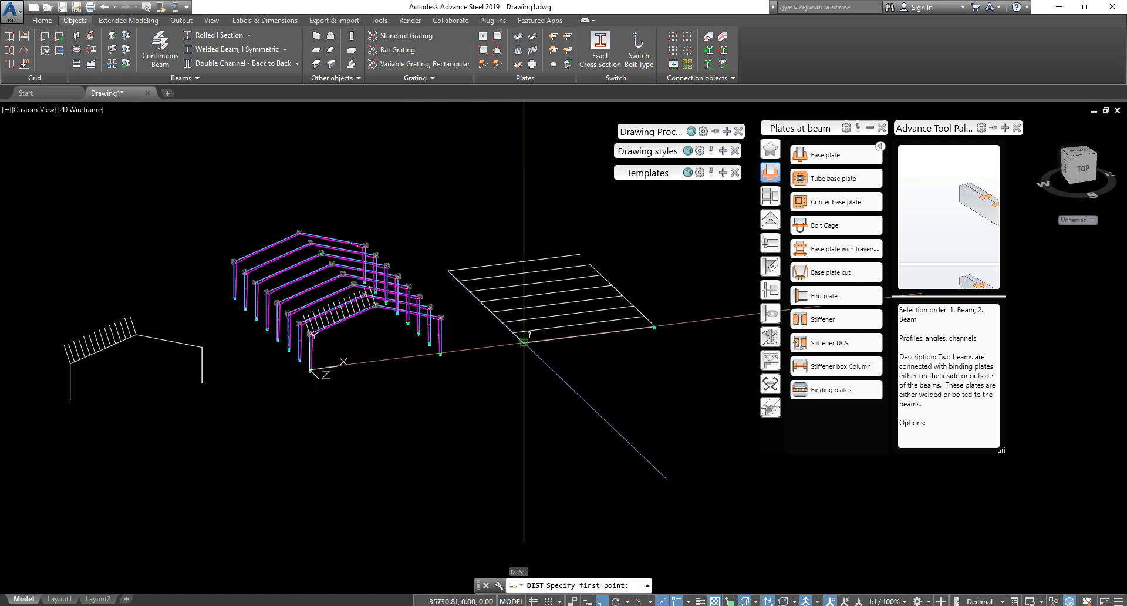
left_click(524, 342)
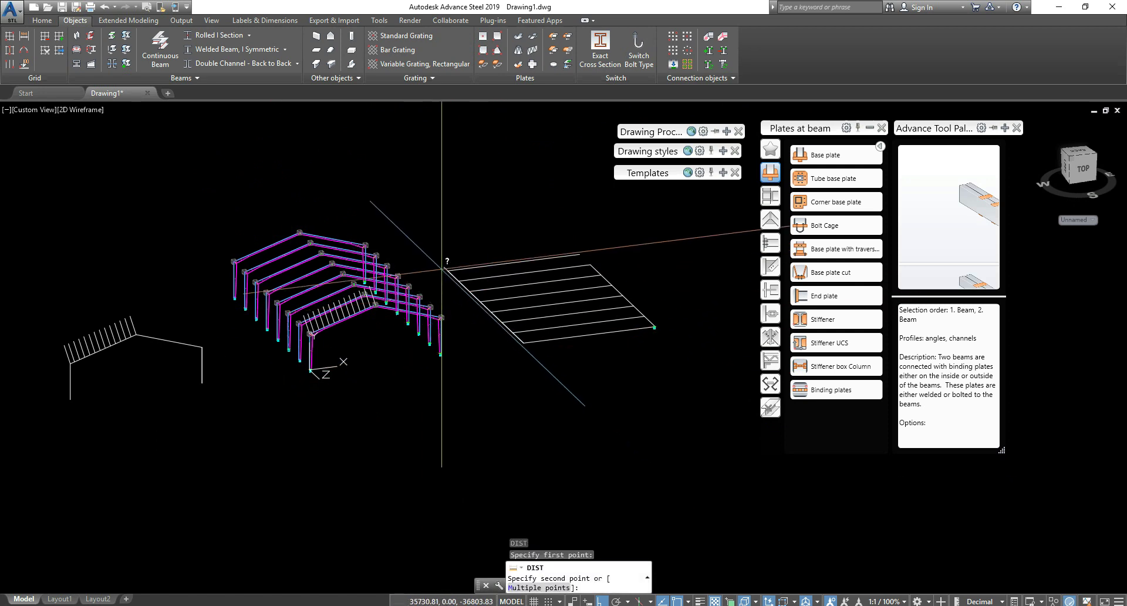
left_click(446, 270)
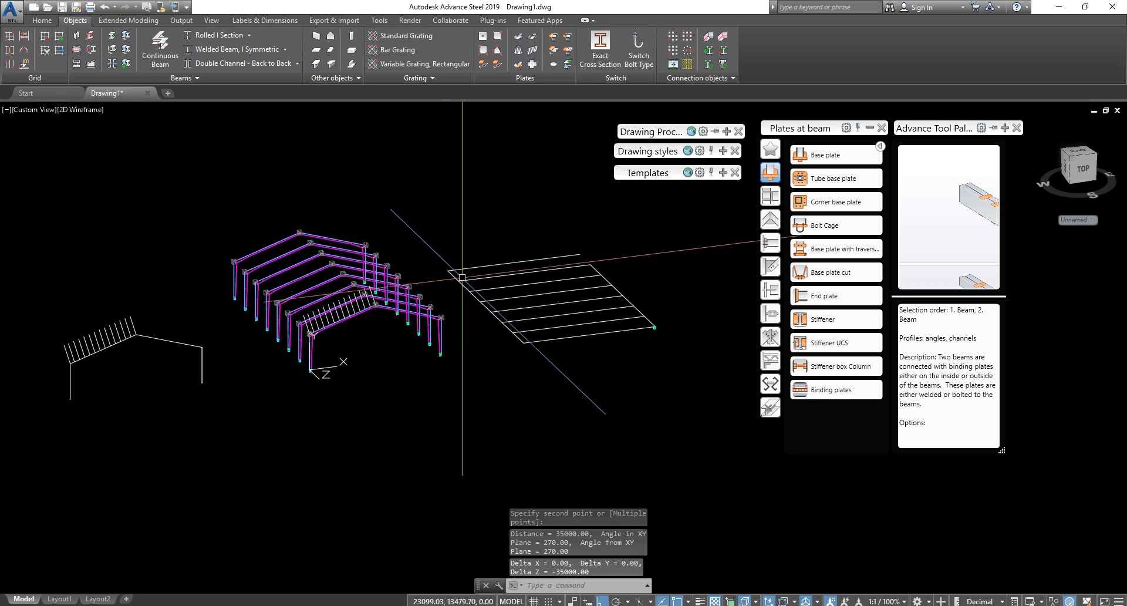
key("Escape")
key("Escape")
Step: Measure the distance between the grid plan's two outermost cross lines in plan view
left_click(1055, 142)
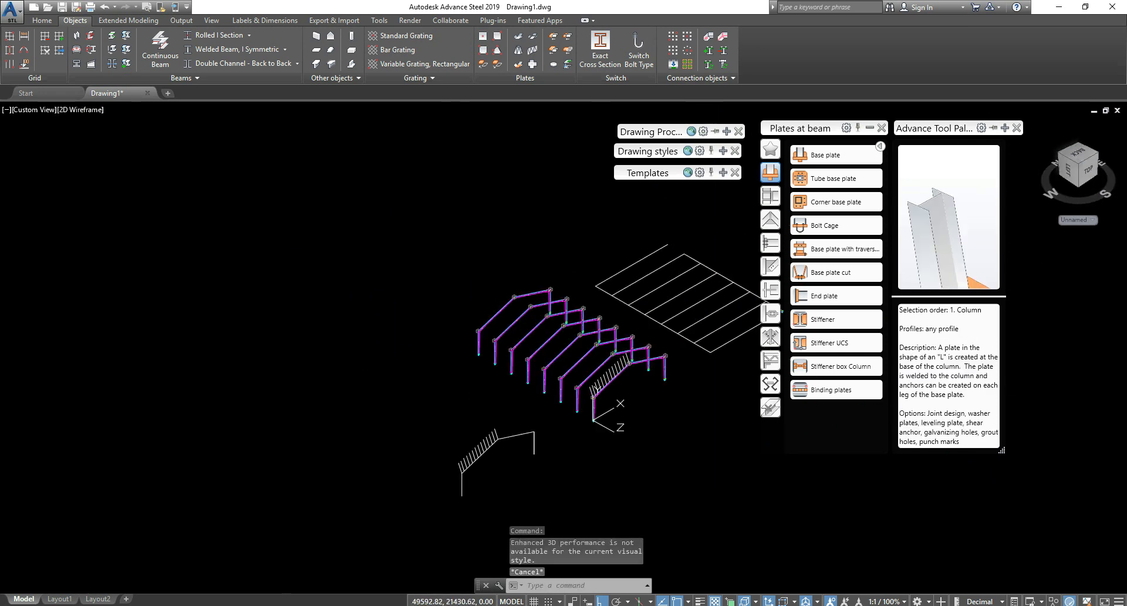
left_click(1082, 156)
key("Escape")
key("Escape")
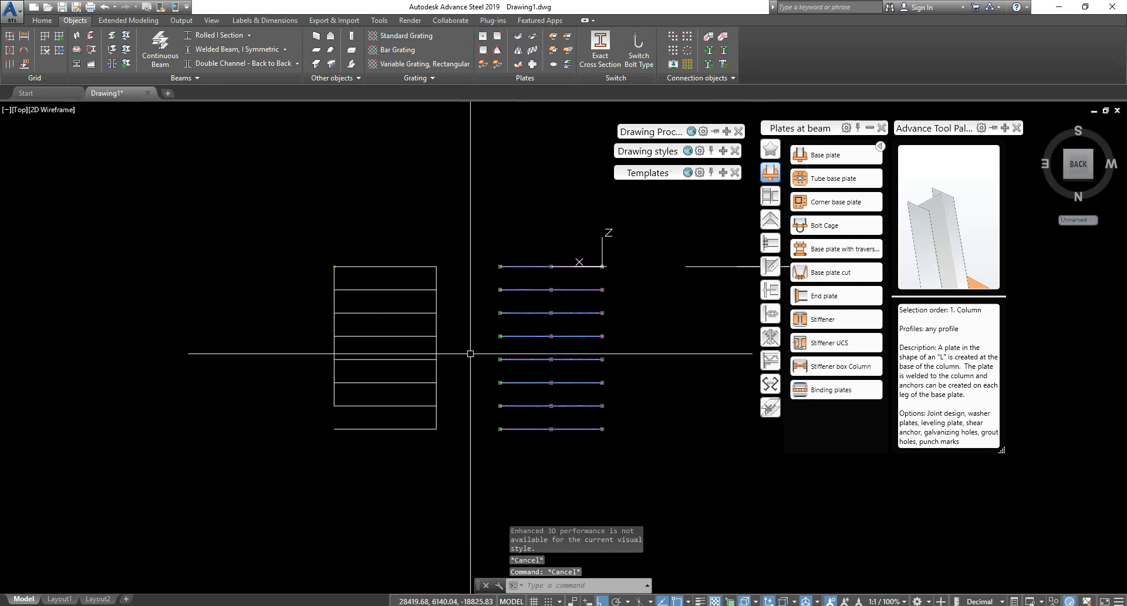
type("bi")
key("Return")
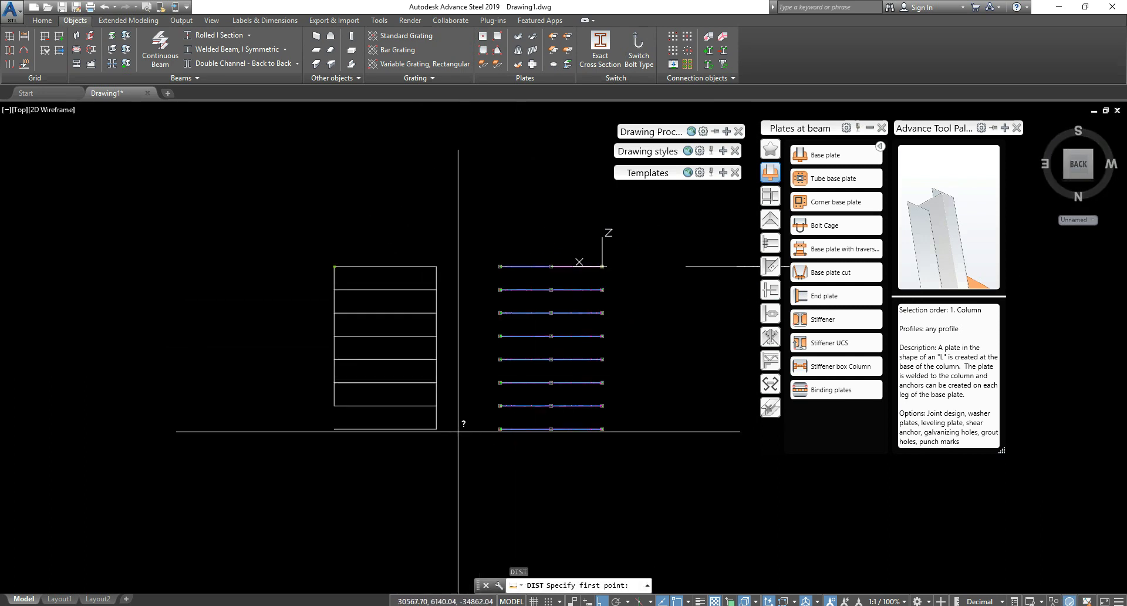
left_click(409, 430)
left_click(421, 260)
key("Escape")
key("Escape")
Step: Draw a 35000-long line from the foot of the spacing line nearest the ridge, running along the building's length across the frames
middle_click_drag(588, 390, 588, 364, "shift")
scroll(599, 367, "up", 8)
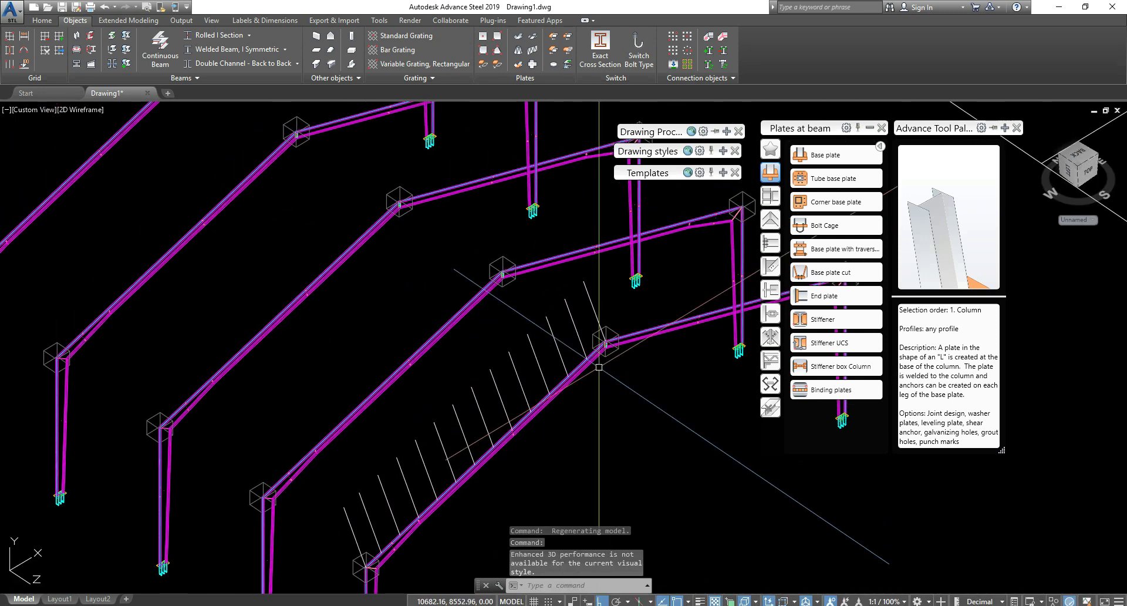
scroll(598, 367, "up", 2)
type("line")
key("Return")
left_click(565, 343)
scroll(565, 342, "down", 5)
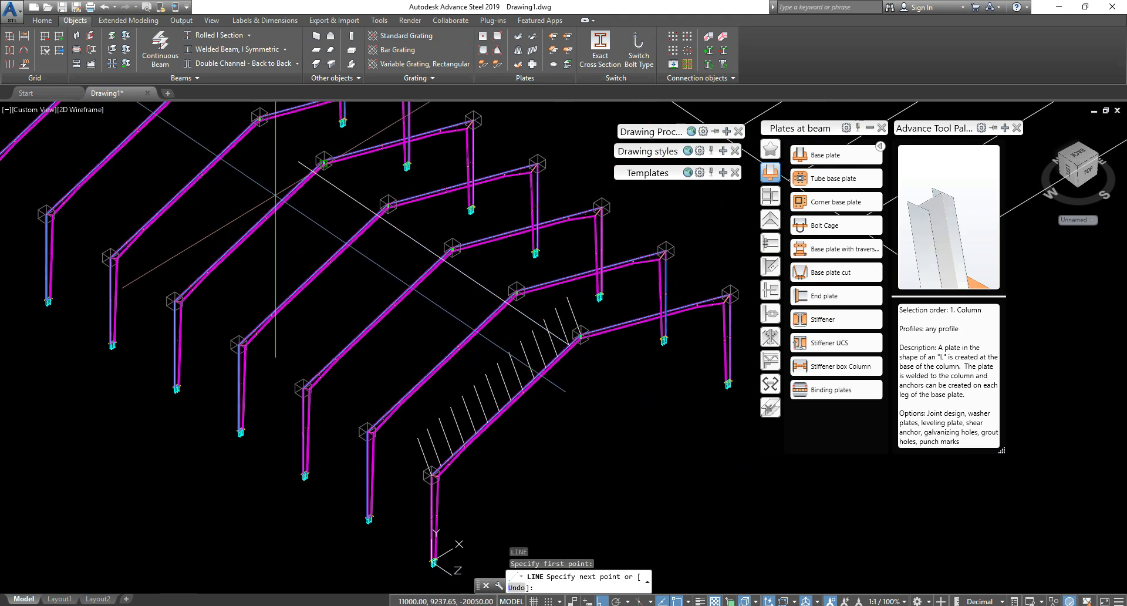
scroll(275, 194, "down", 4)
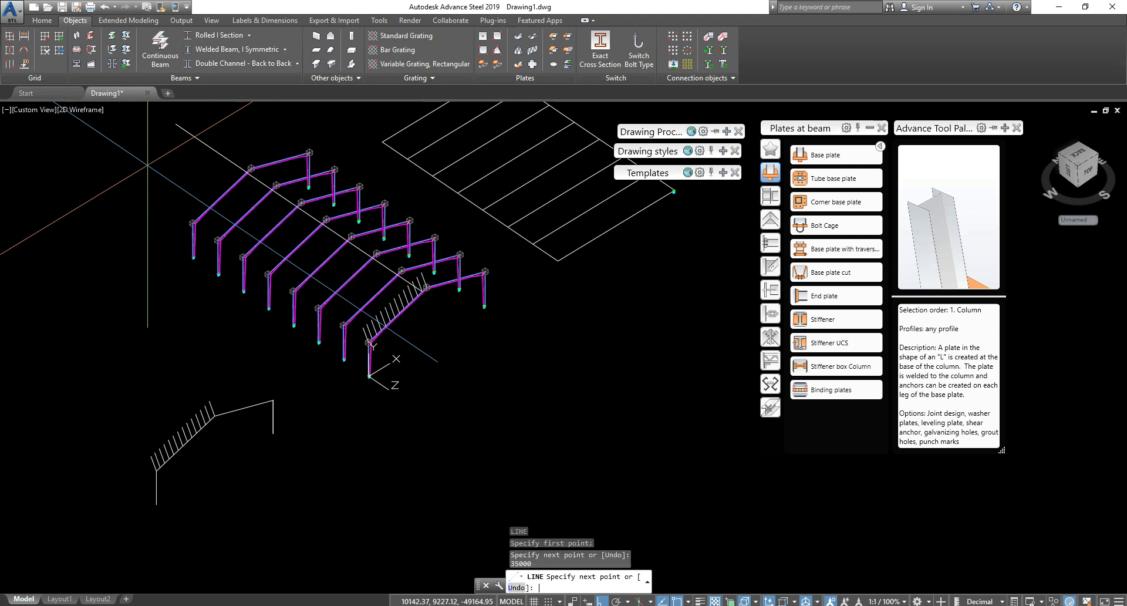
key("Escape")
Step: Copy the 35000-long line to all the other spacing lines from ridge to eave, using its spacing line's outer end as base point
scroll(415, 231, "up", 5)
left_click(415, 231)
type("co")
key("Return")
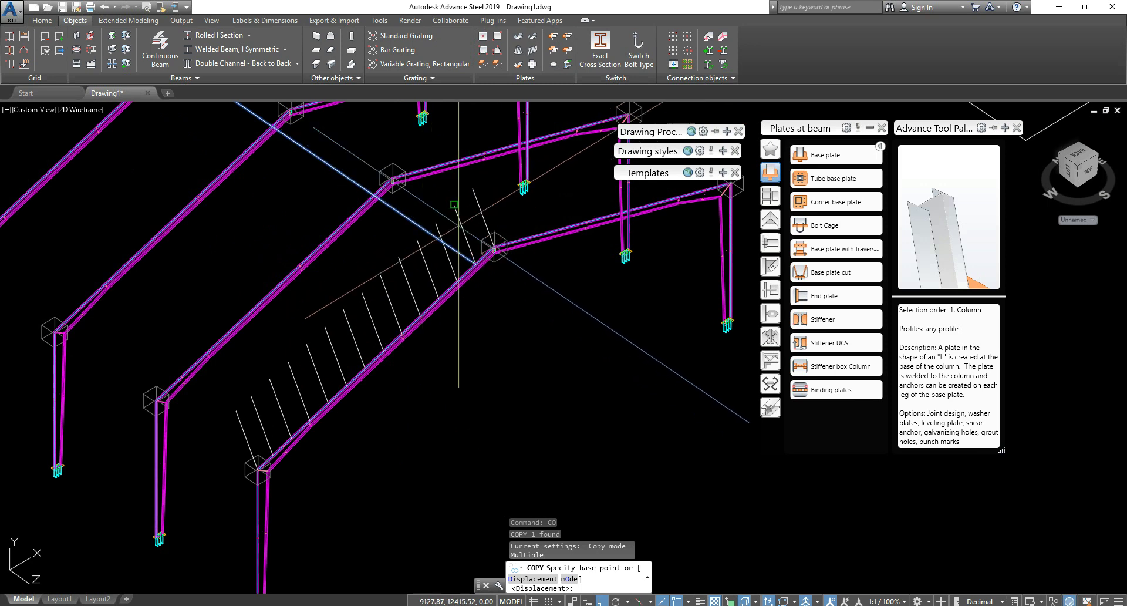
left_click(456, 205)
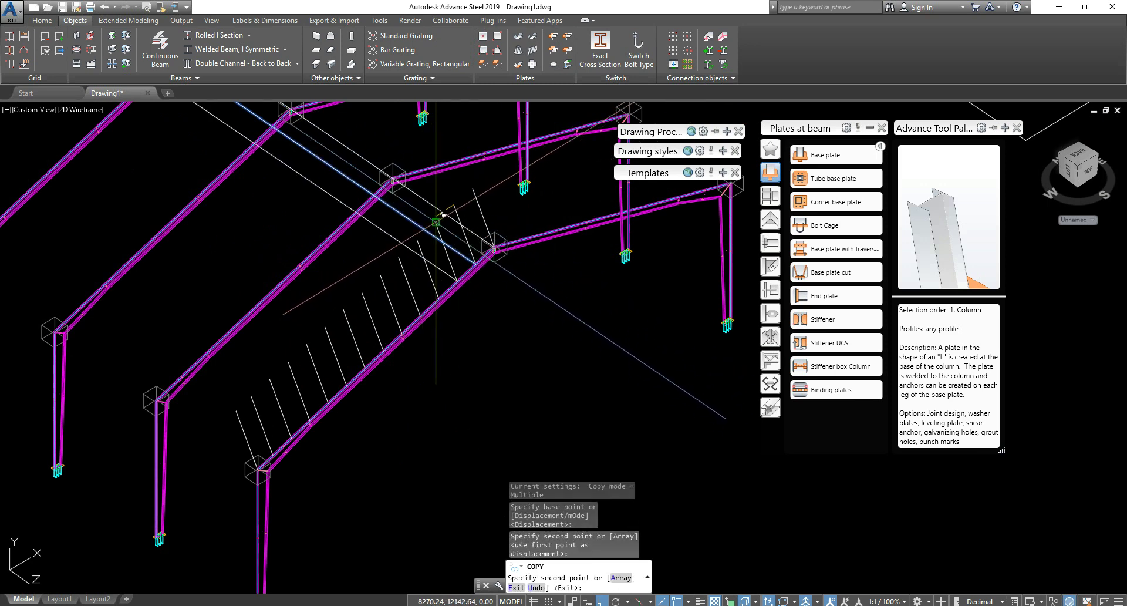
left_click(433, 225)
left_click(413, 241)
left_click(391, 264)
left_click(370, 282)
left_click(349, 301)
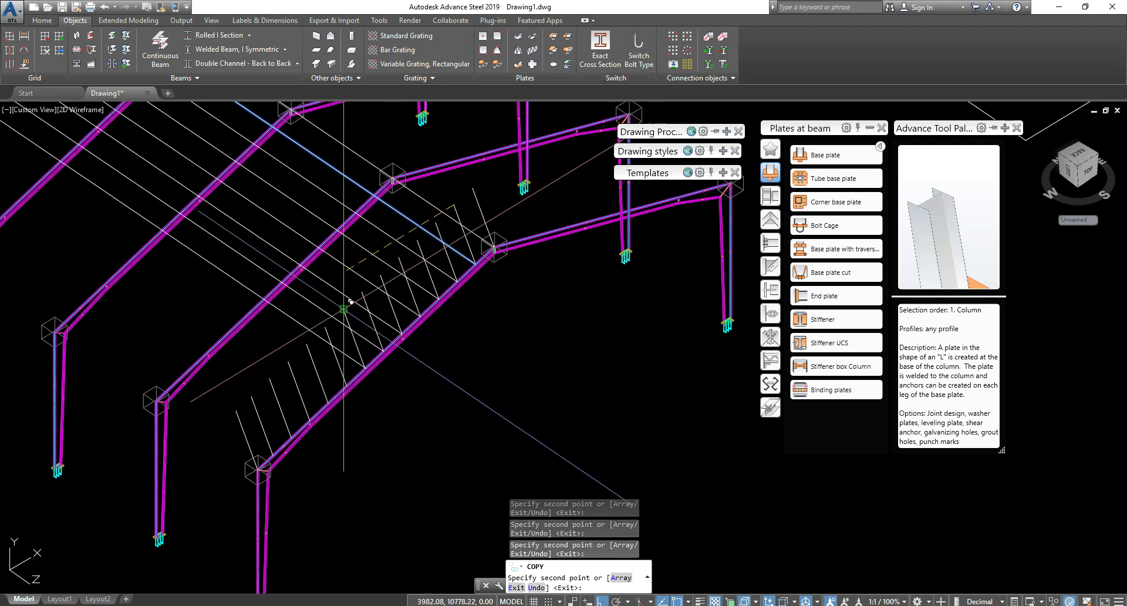
left_click(328, 322)
left_click(308, 343)
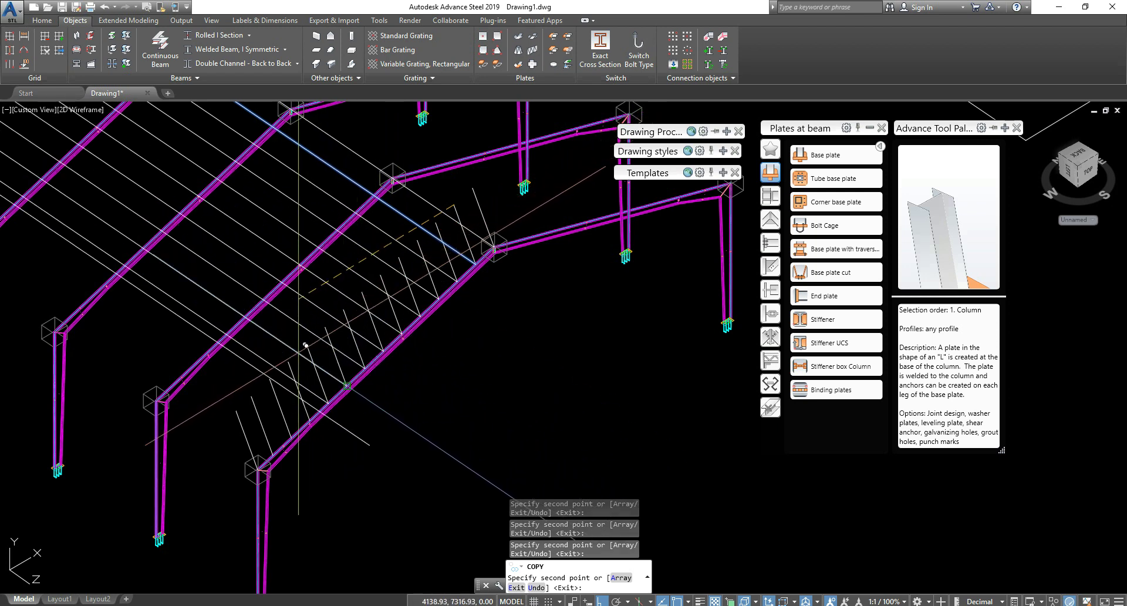
left_click(287, 365)
left_click(265, 385)
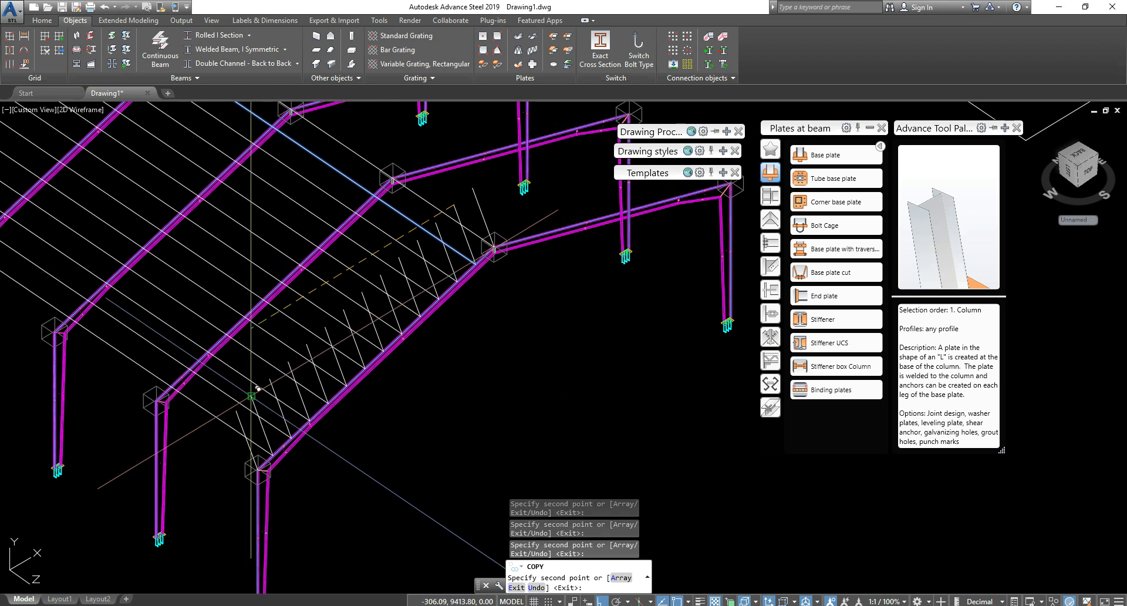
key("Escape")
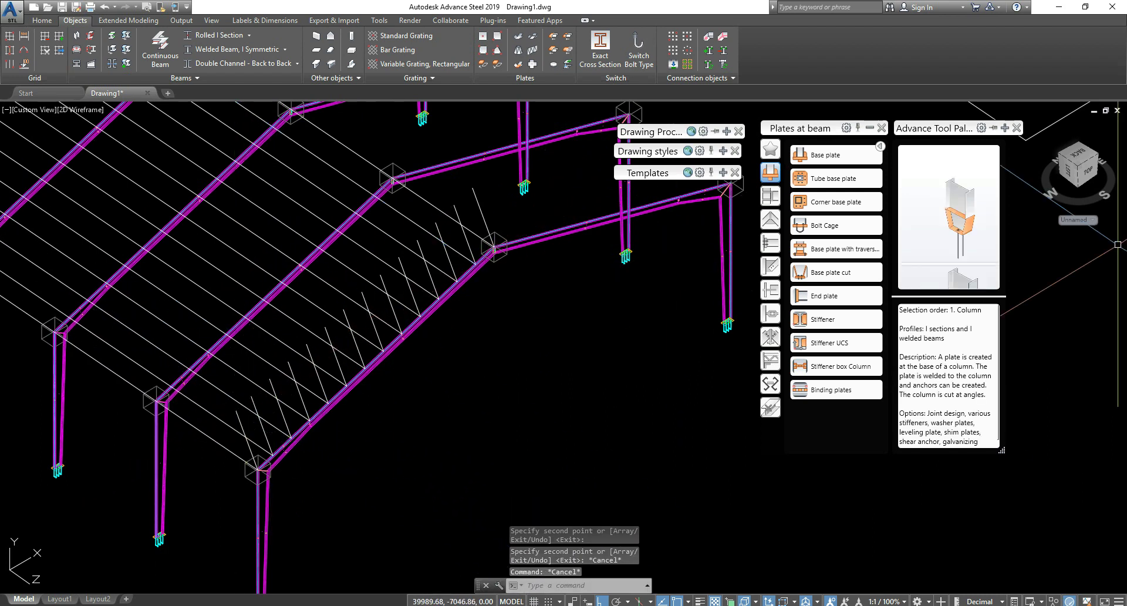
Step: Erase all the perpendicular spacing lines on the steel frame's left rafter in an end view
left_click(1094, 175)
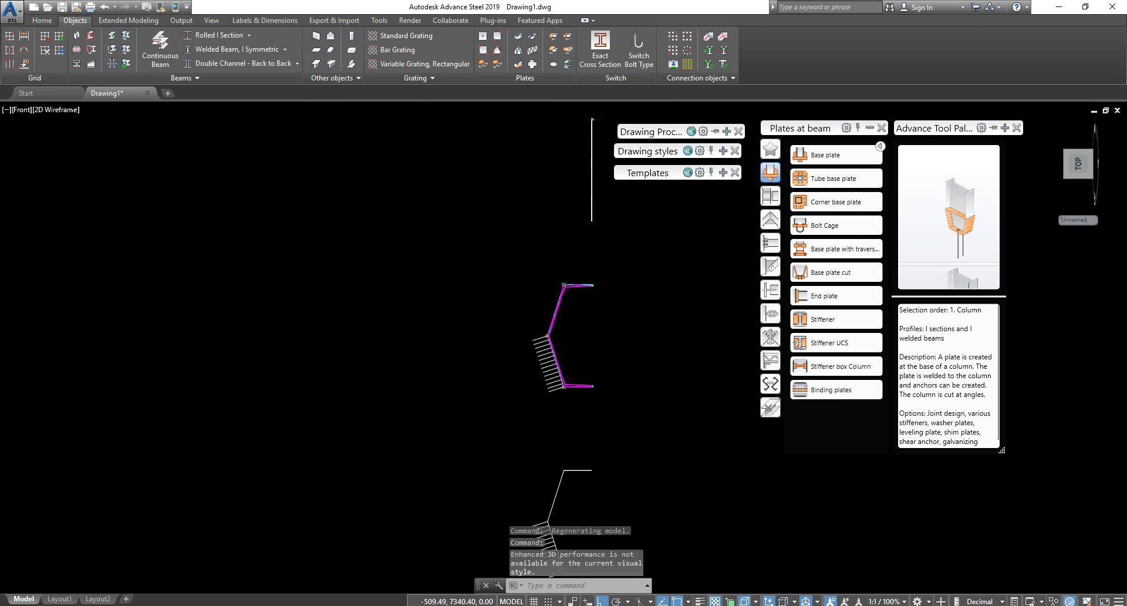
scroll(558, 387, "up", 6)
left_click(676, 379)
left_click(507, 369)
key("Delete")
left_click(507, 370)
left_click(478, 259)
key("Delete")
left_click(483, 259)
left_click(403, 156)
key("Delete")
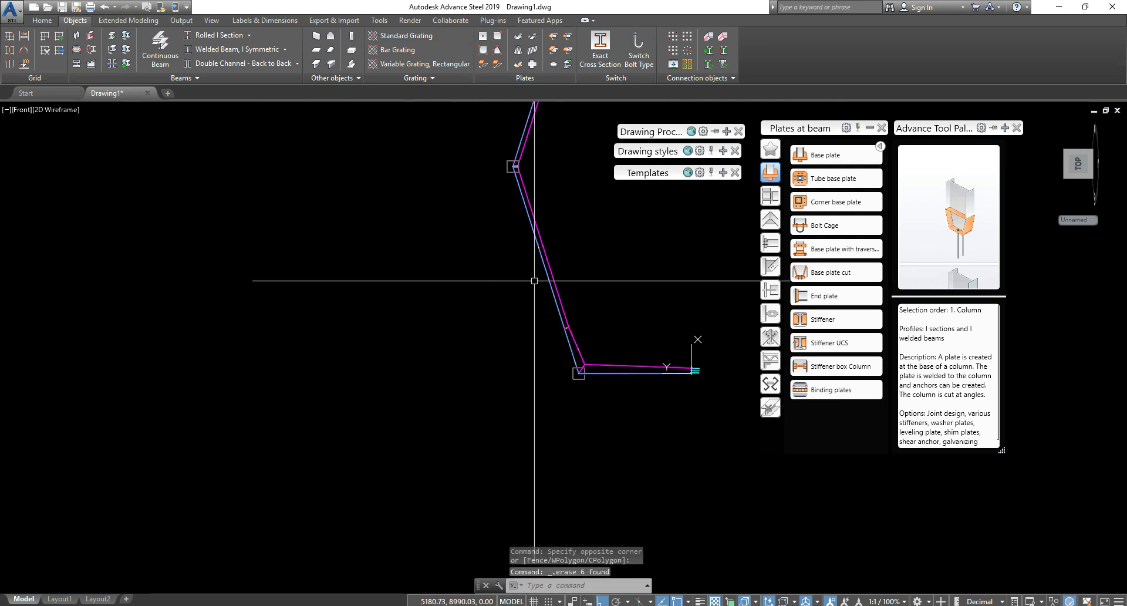
key("Escape")
Step: Move the separate portal outline with its spacing lines away from the steel frames to beyond the grid plan
left_click(1042, 127)
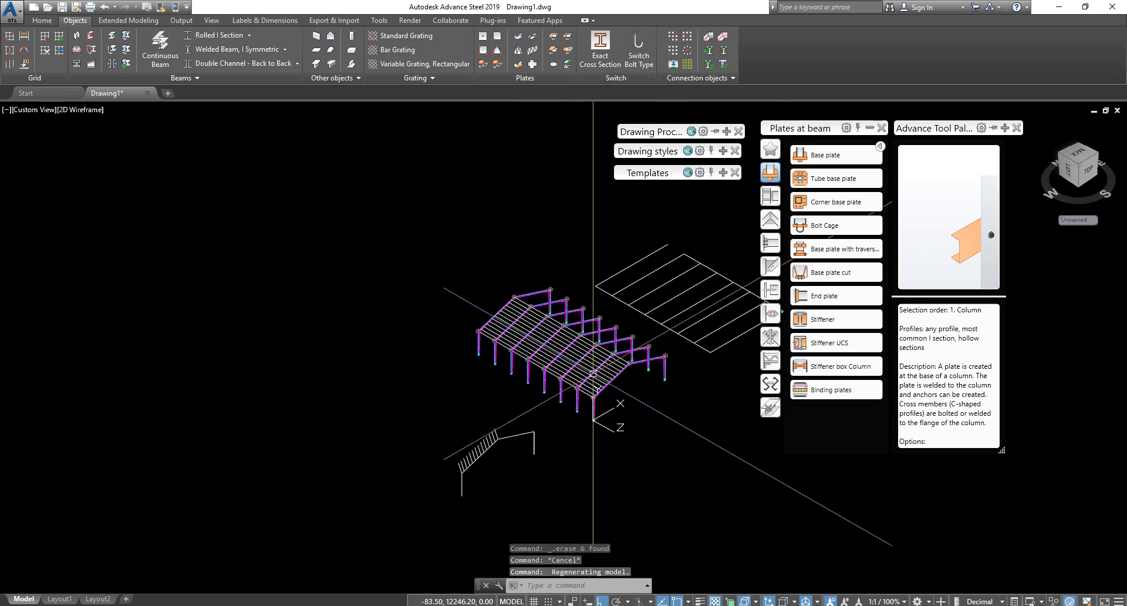
key("Escape")
left_click(432, 516)
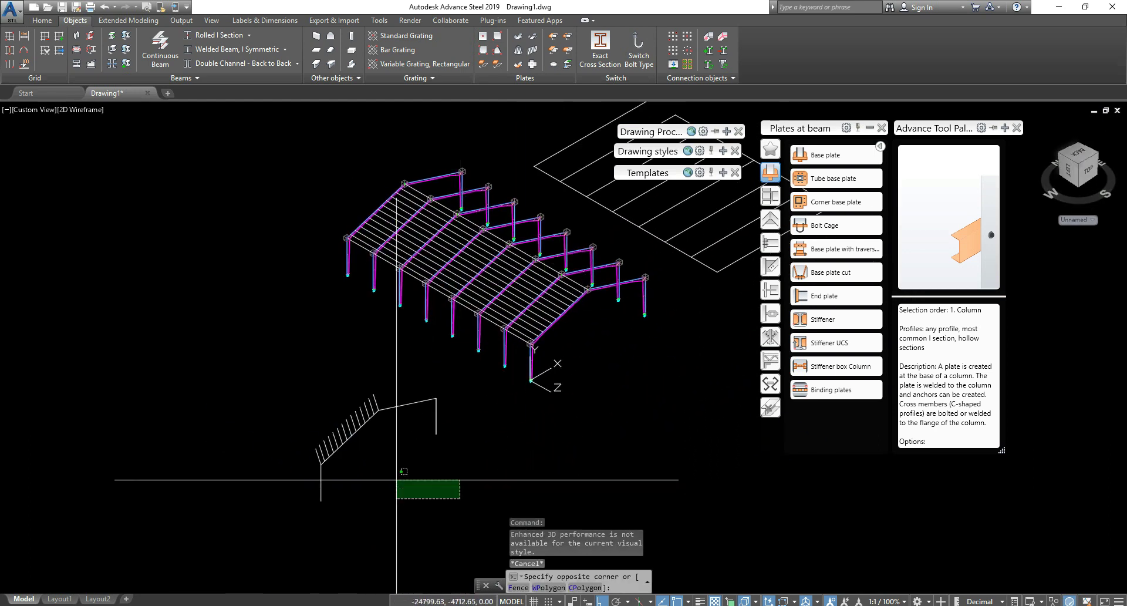
key("Escape")
left_click(302, 386)
left_click(503, 540)
scroll(440, 456, "down", 4)
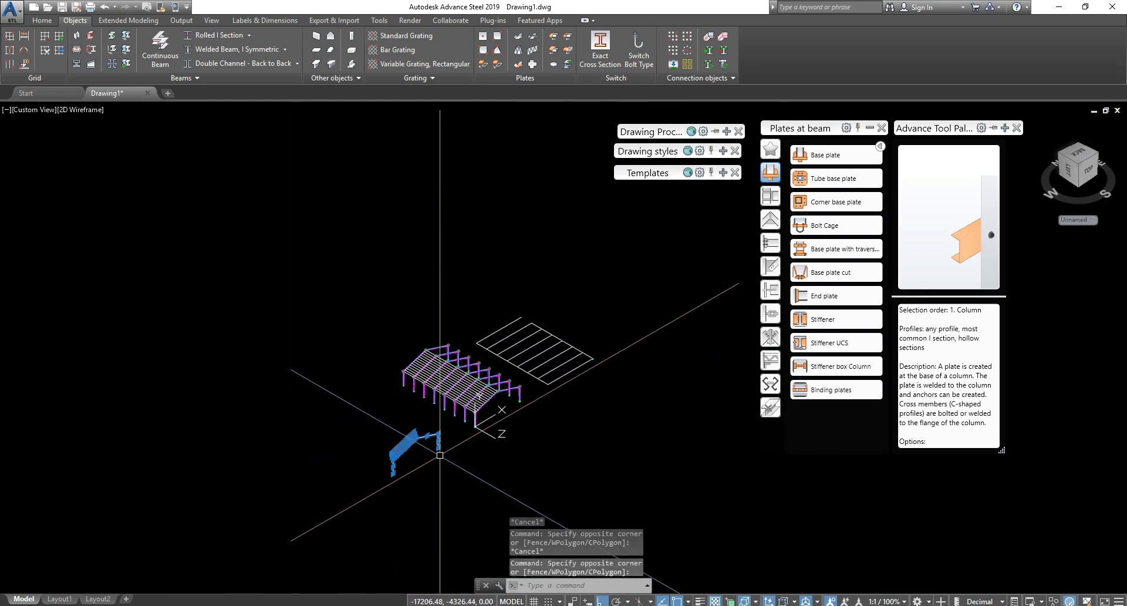
type("m")
key("Return")
left_click(385, 509)
key("Escape")
key("Escape")
scroll(471, 387, "up", 2)
scroll(471, 387, "up", 4)
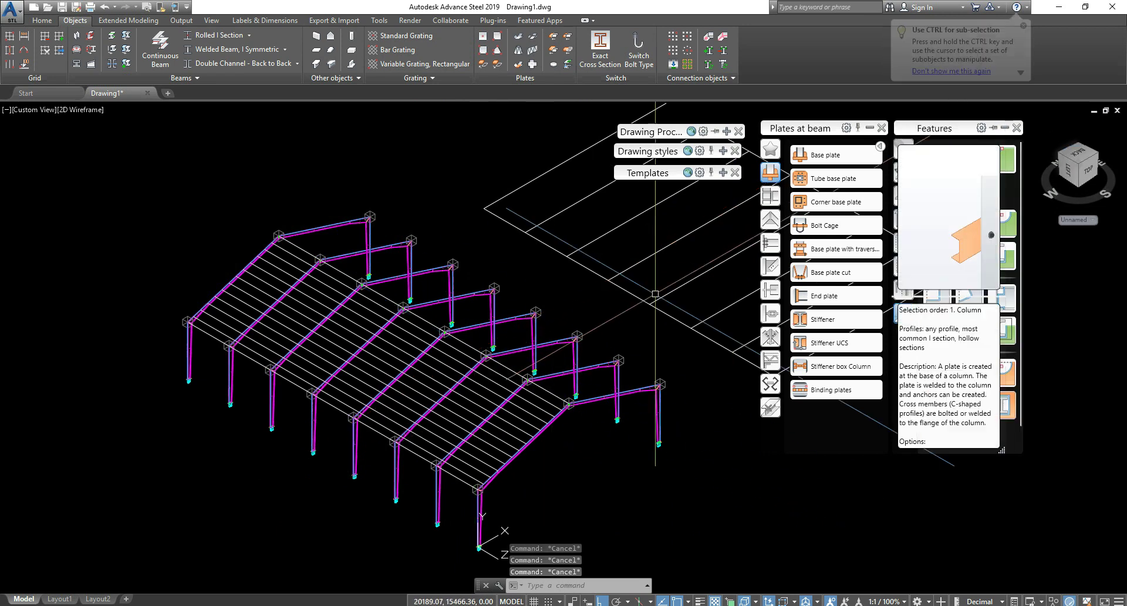
left_click(1082, 155)
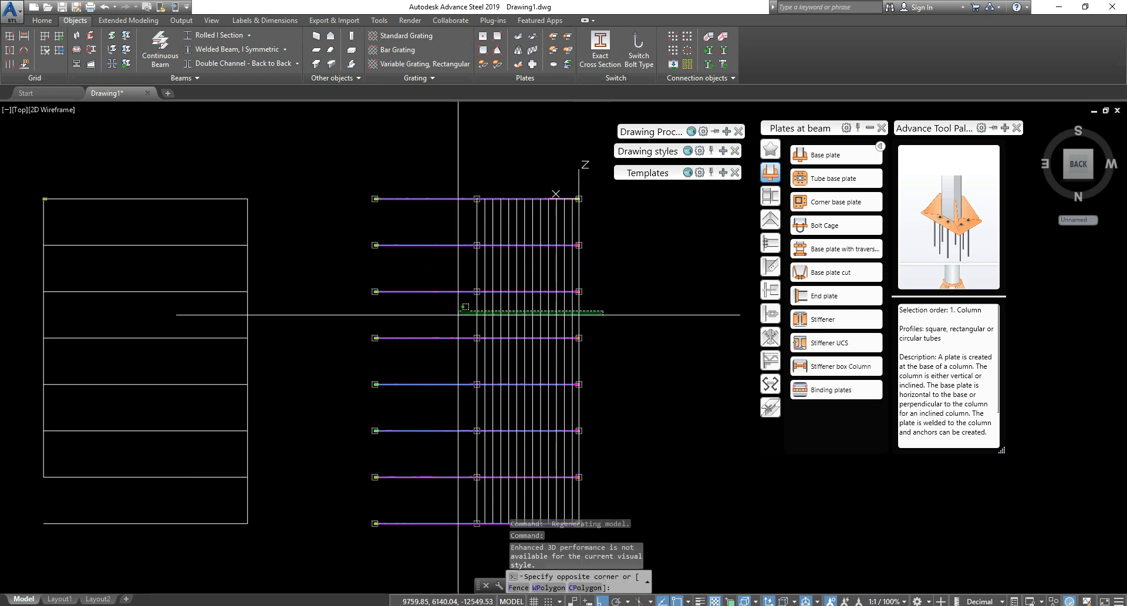
left_click(476, 312)
left_click(455, 310)
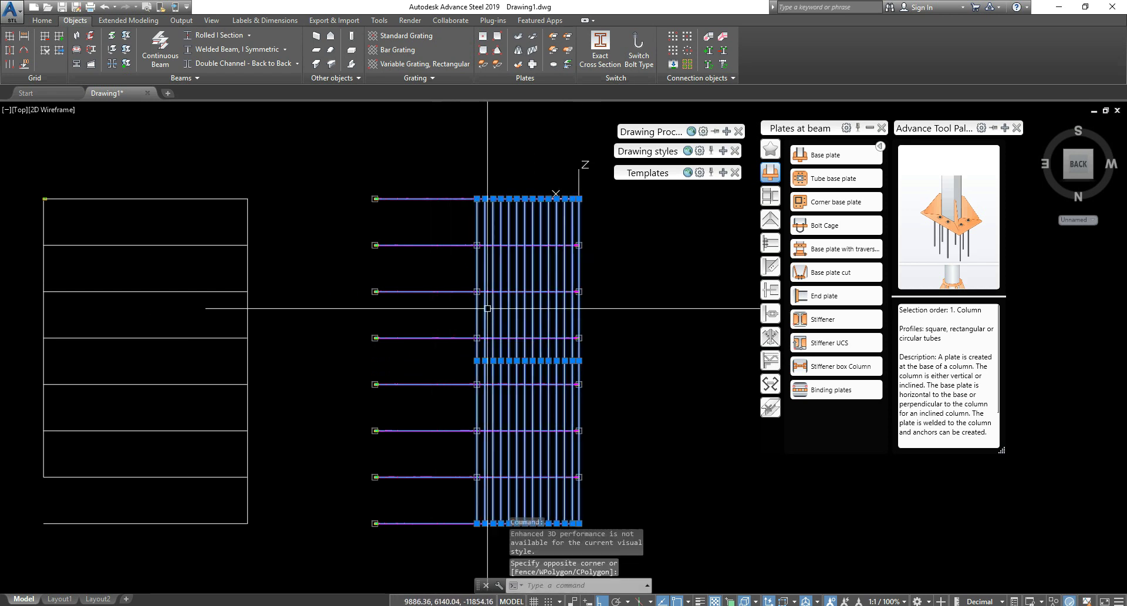
key("Escape")
key("Escape")
middle_click_drag(487, 405, 411, 411, "shift")
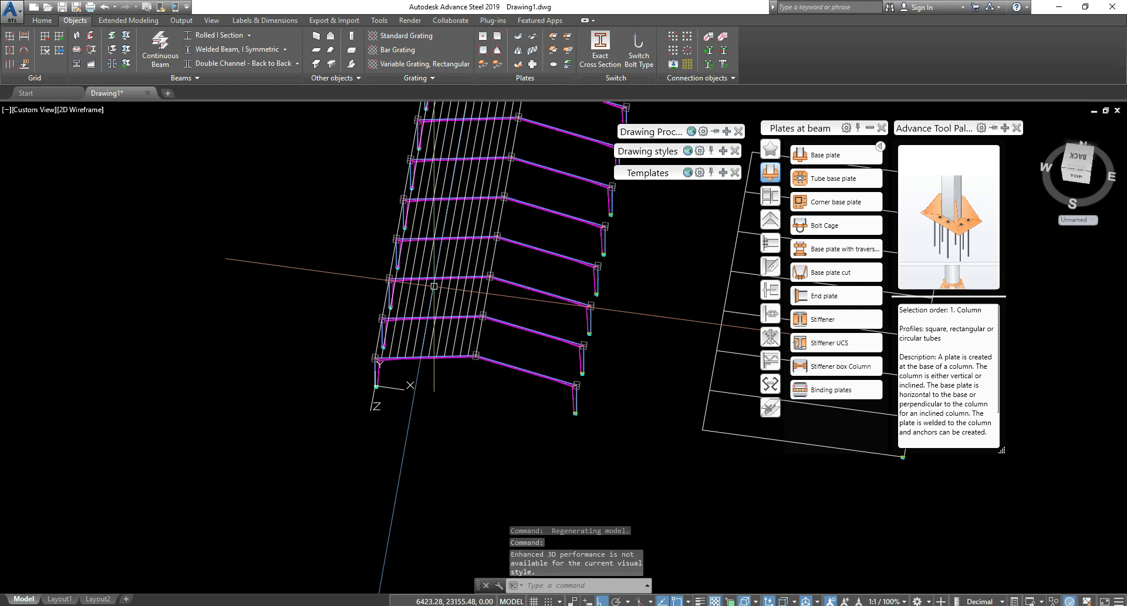
Step: Reset the UCS to World
left_click(1082, 159)
key("Escape")
key("Escape")
type("ucs")
key("Return")
type("w")
key("Return")
key("Escape")
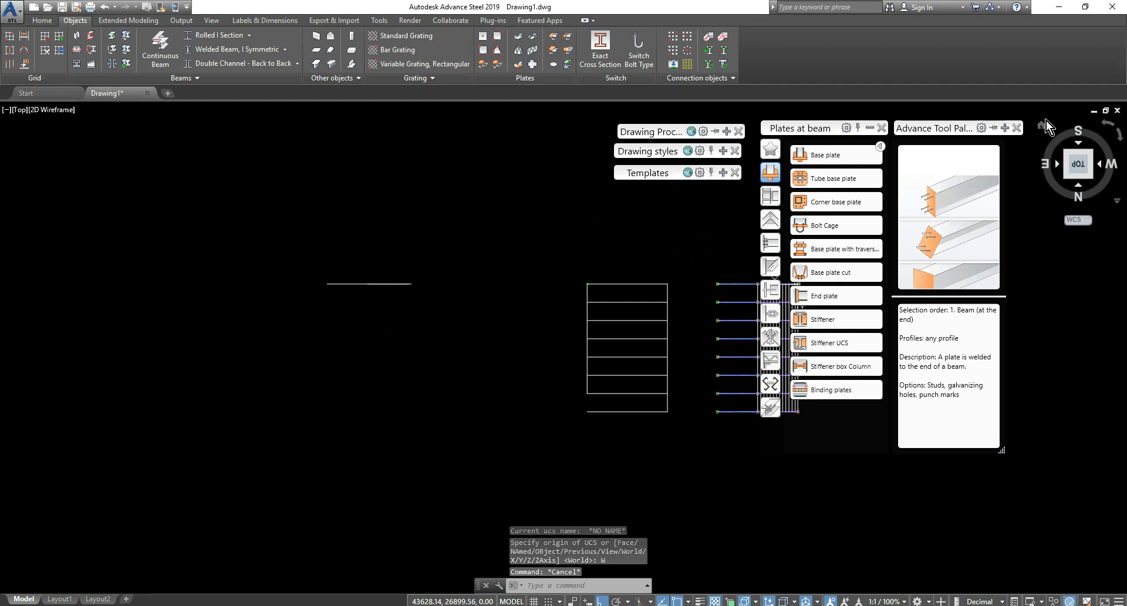
Step: Try to apply the merge beams command to all the longitudinal roof lines in plan view
left_click(1046, 129)
left_click(1078, 156)
scroll(364, 387, "up", 5)
left_click(481, 369)
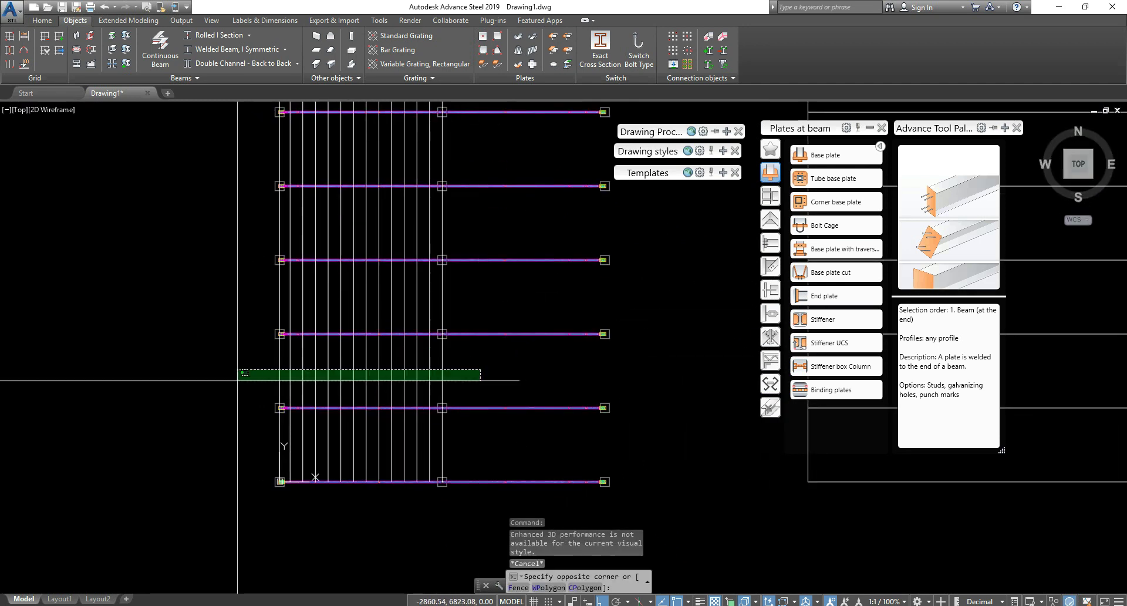
left_click(195, 366)
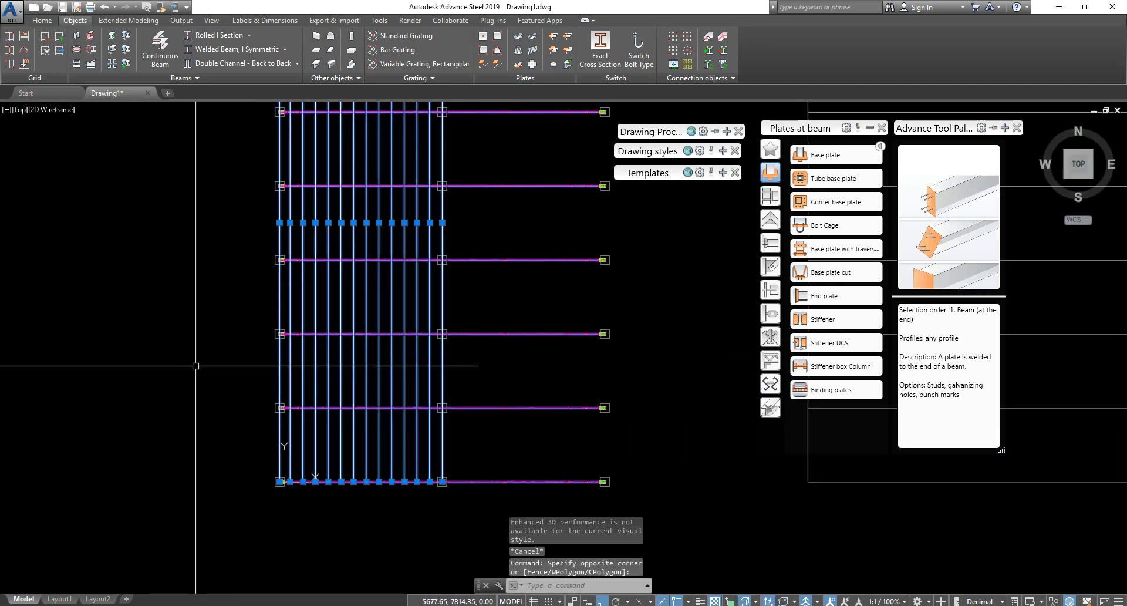
left_click(126, 50)
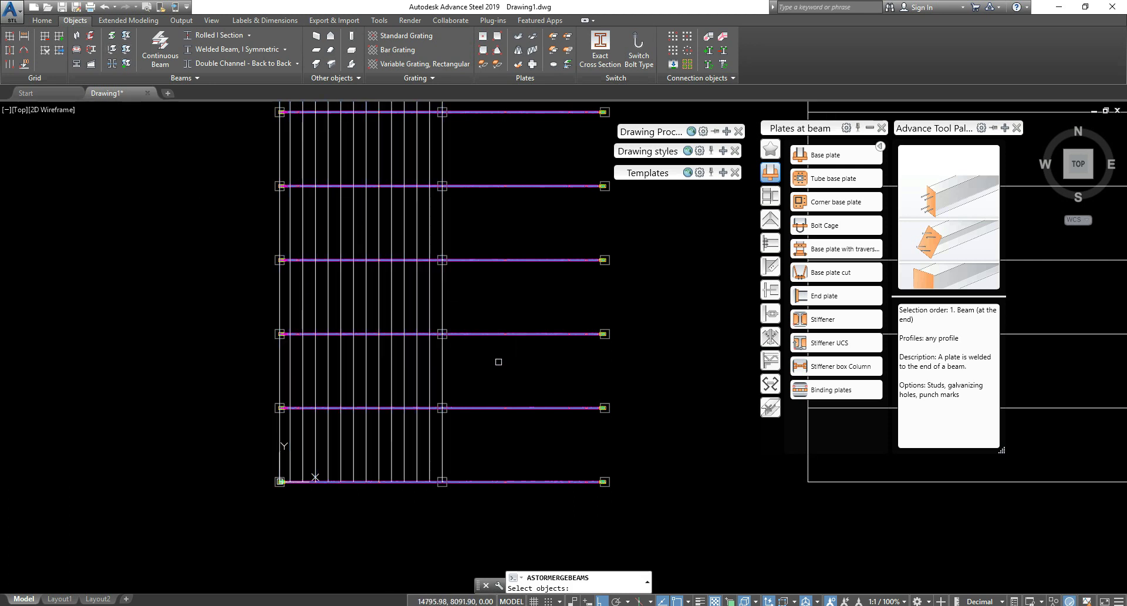
left_click(484, 364)
left_click(252, 347)
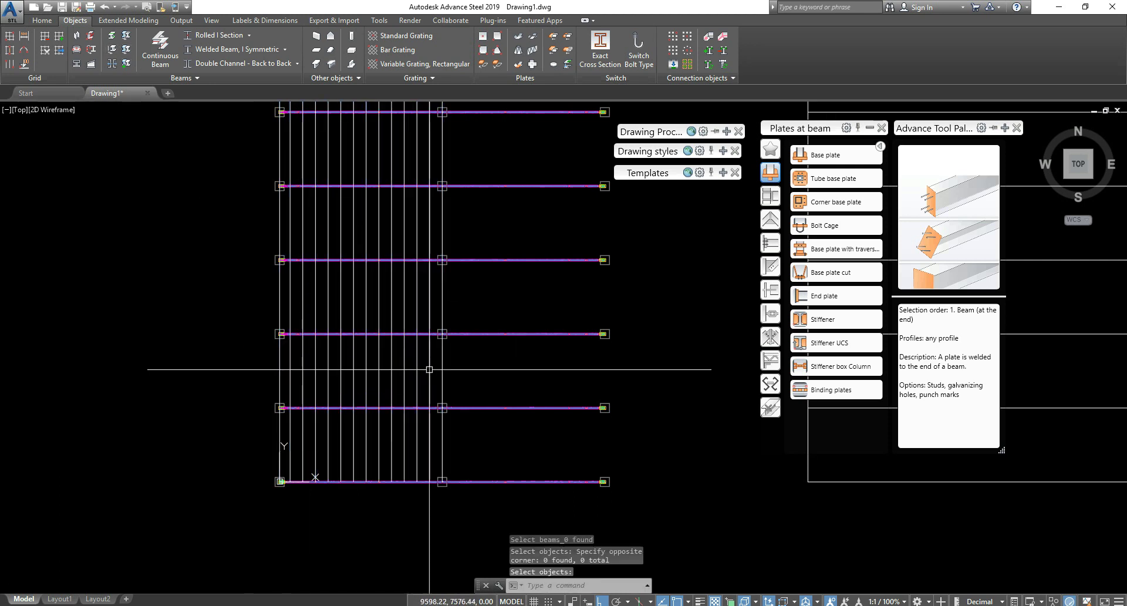
key("Escape")
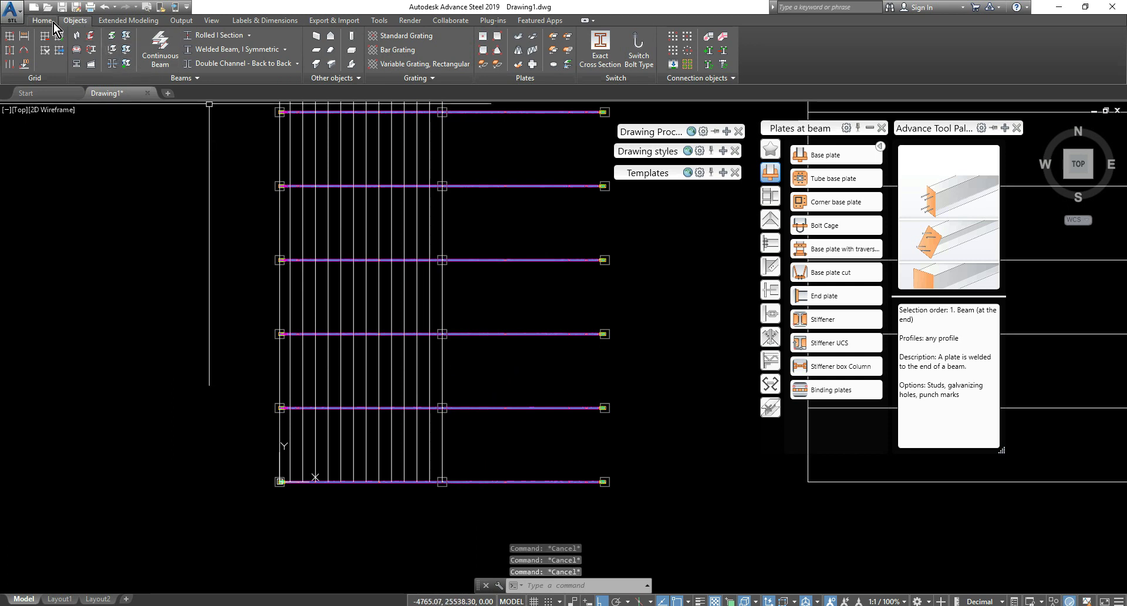
Step: Convert all the longitudinal roof lines on the left slope into beams, keeping the original lines
left_click(51, 22)
left_click(127, 52)
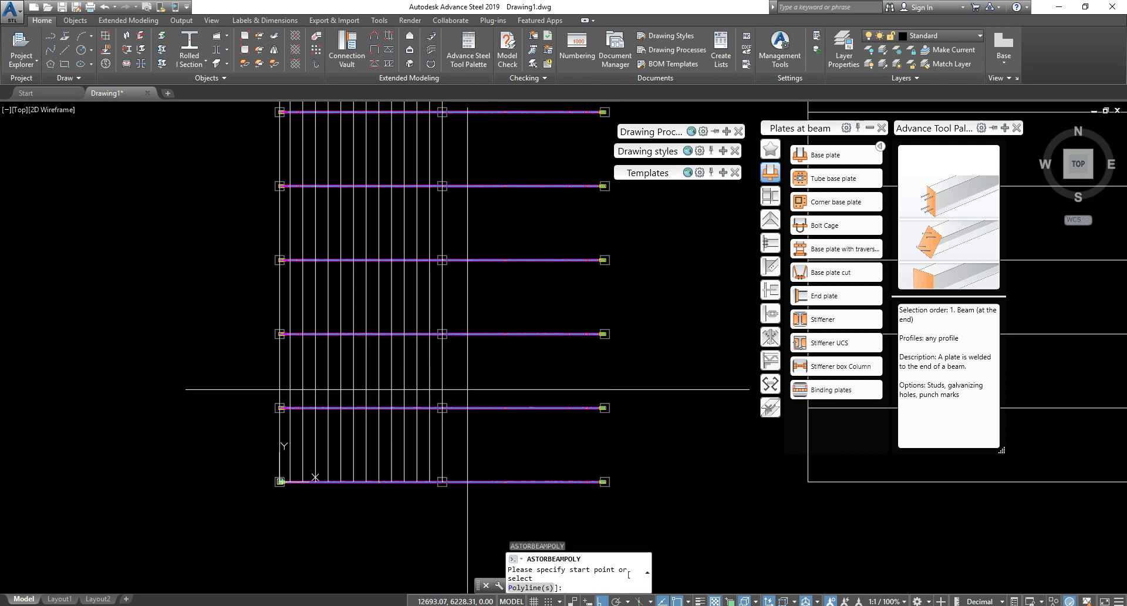
type("P")
key("Return")
left_click(478, 384)
left_click(204, 367)
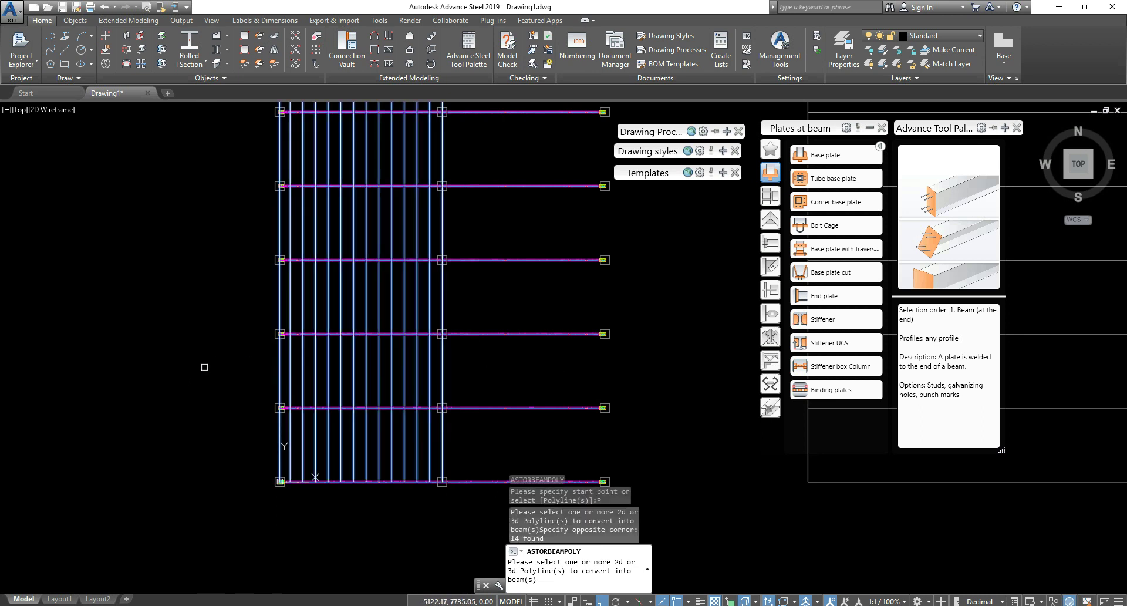
key("Return")
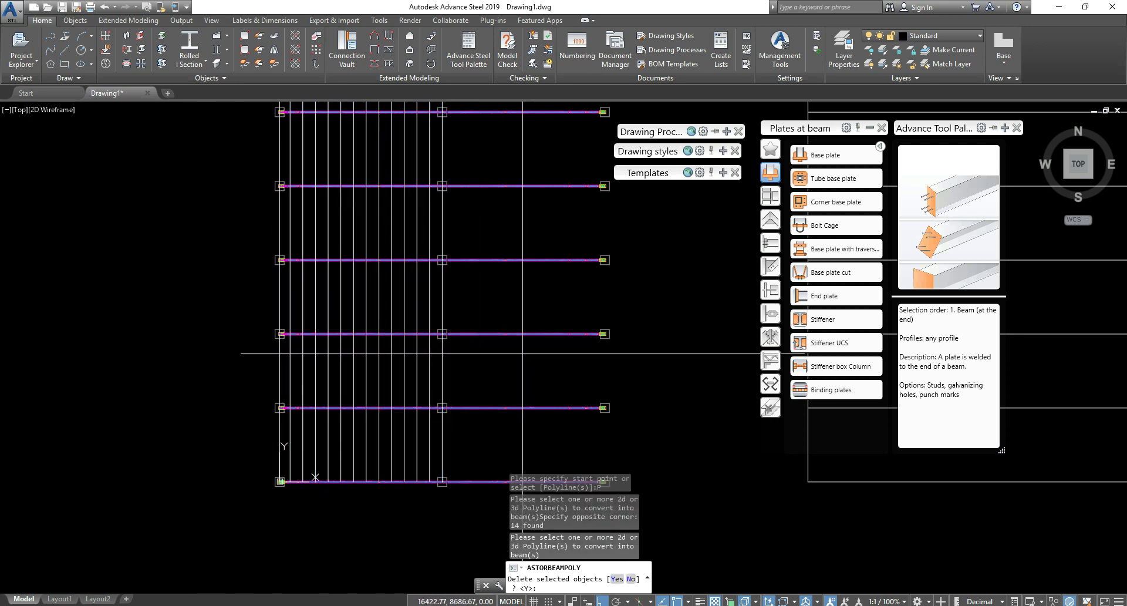
key("Return")
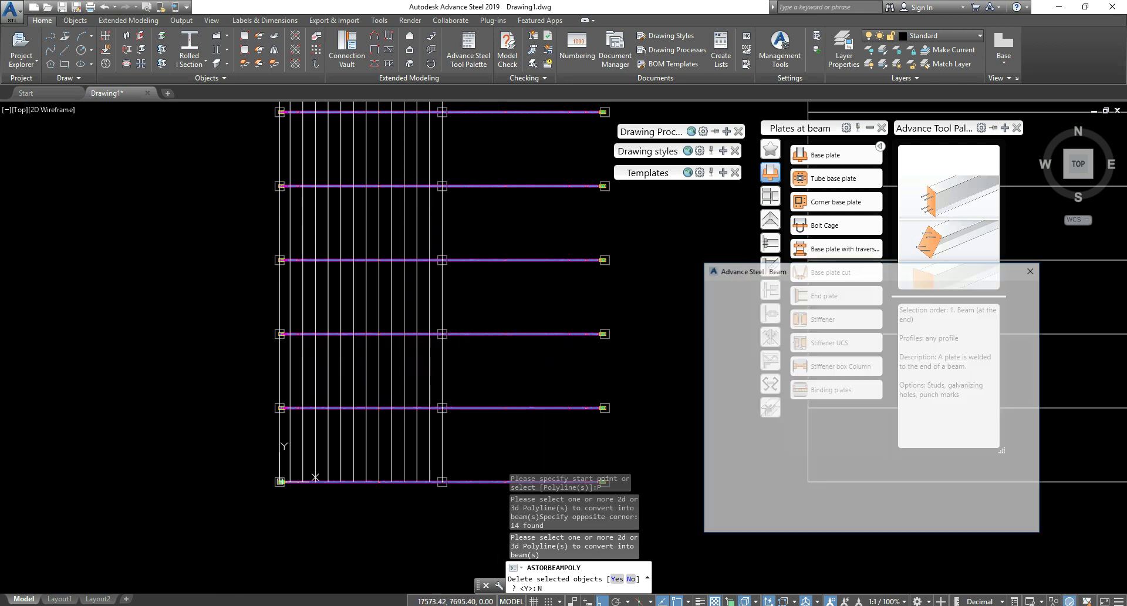
Step: Set the new purlin beams' section to the C section C120X3
left_click_drag(888, 273, 862, 216)
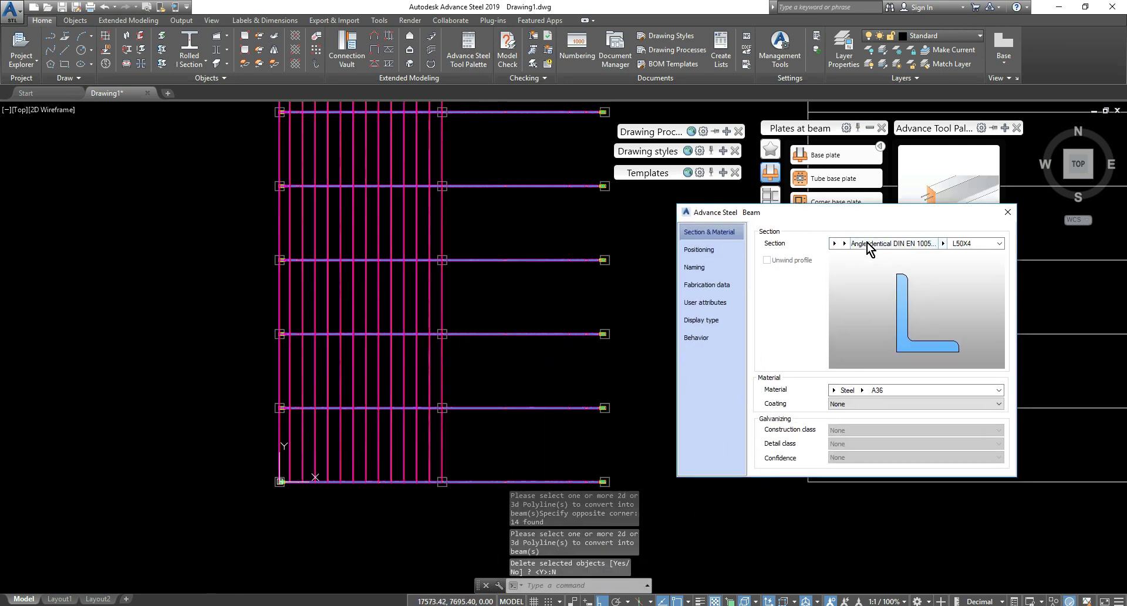
left_click(834, 243)
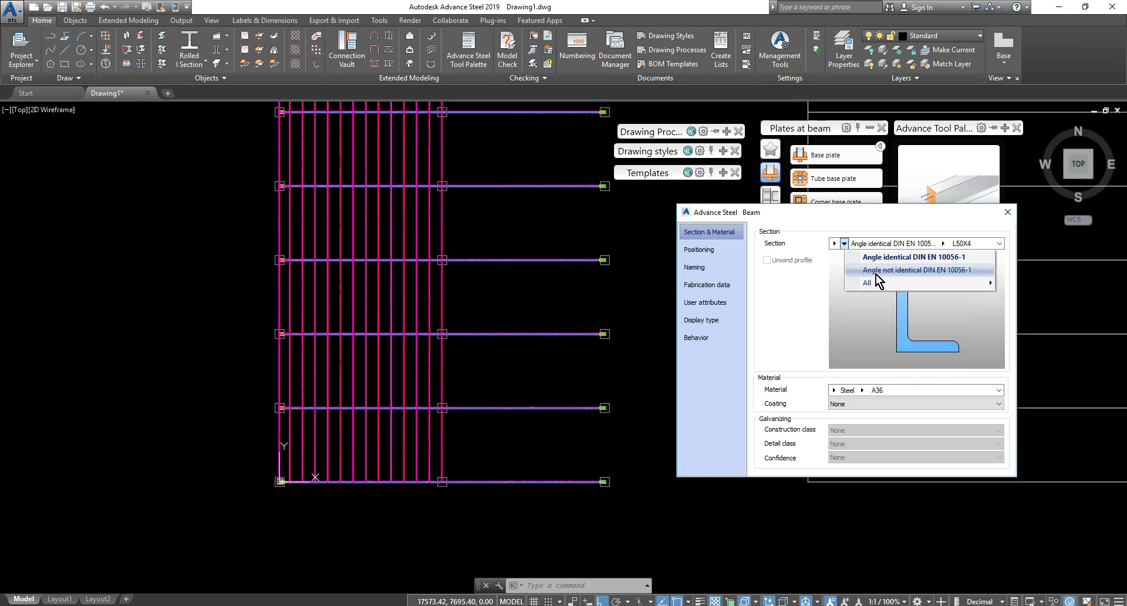
left_click(861, 271)
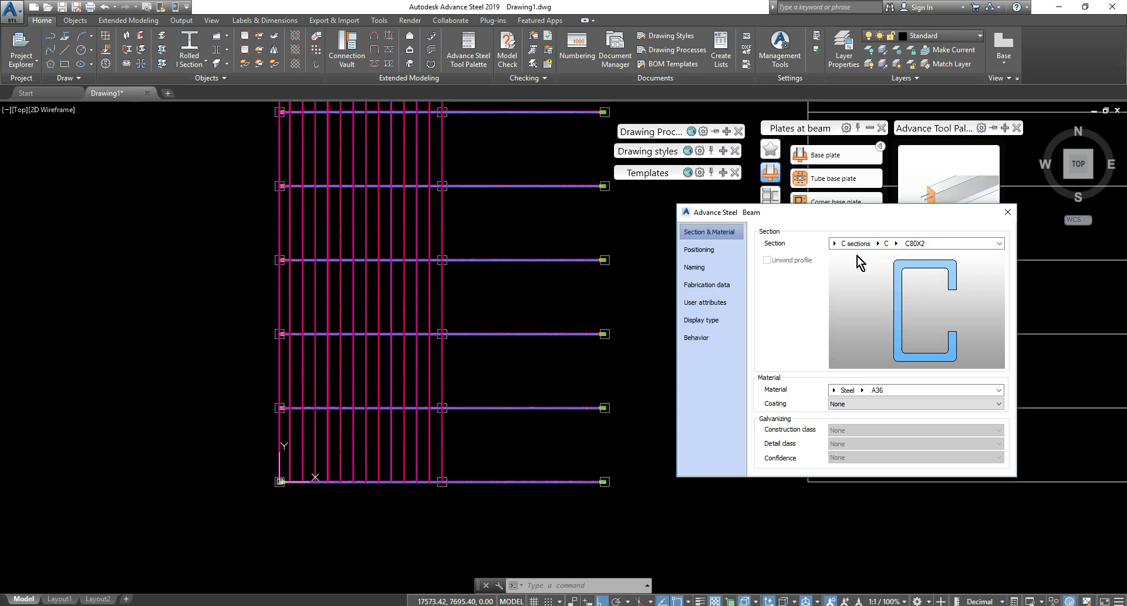
left_click(896, 243)
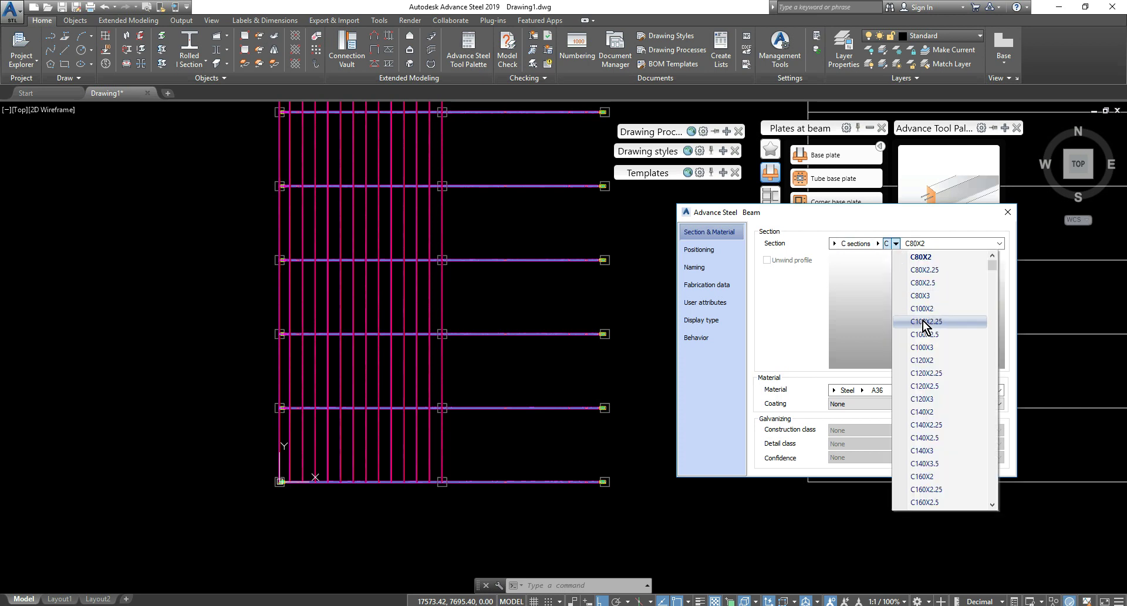
left_click(927, 400)
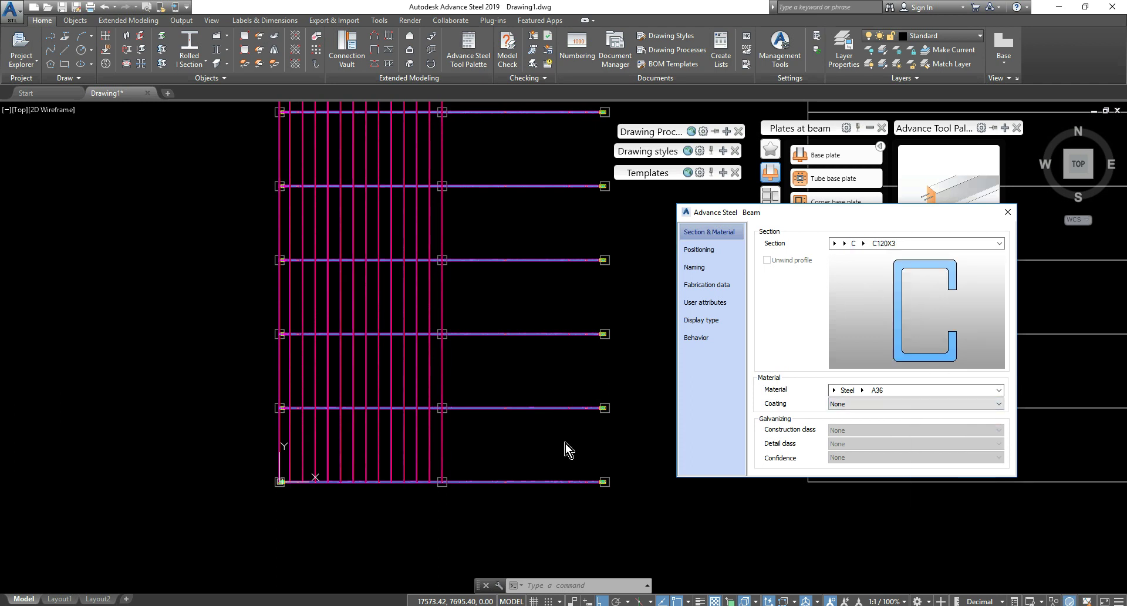
Step: Set the purlins' positioning rotation angle to -17.65 to align them with the left roof slope and close the beam properties
middle_click_drag(549, 462, 481, 384, "shift")
scroll(477, 374, "up", 5)
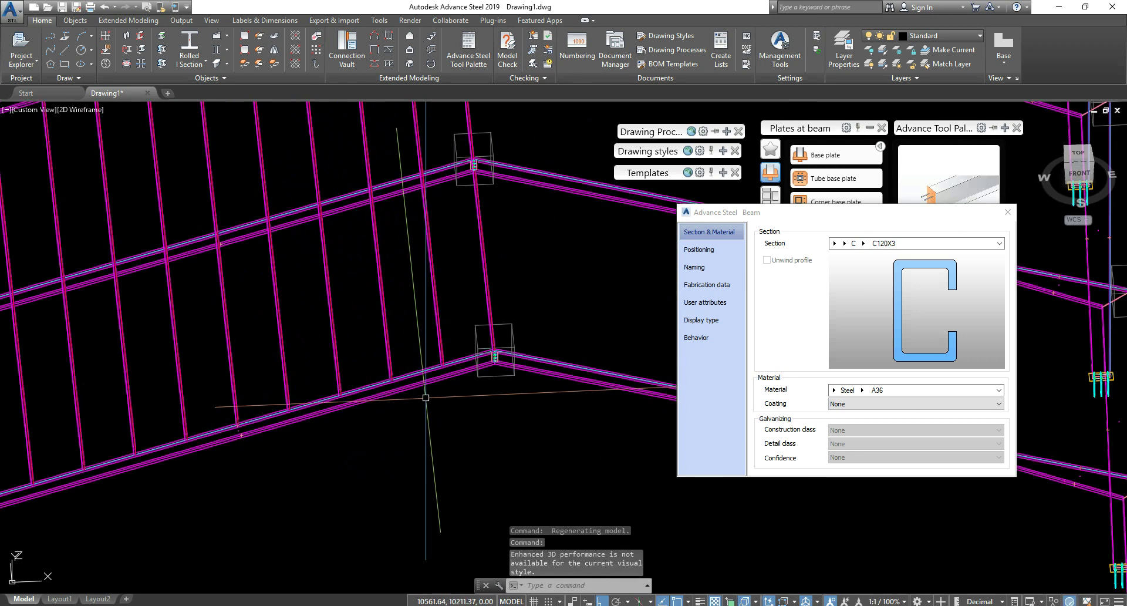
scroll(477, 375, "up", 4)
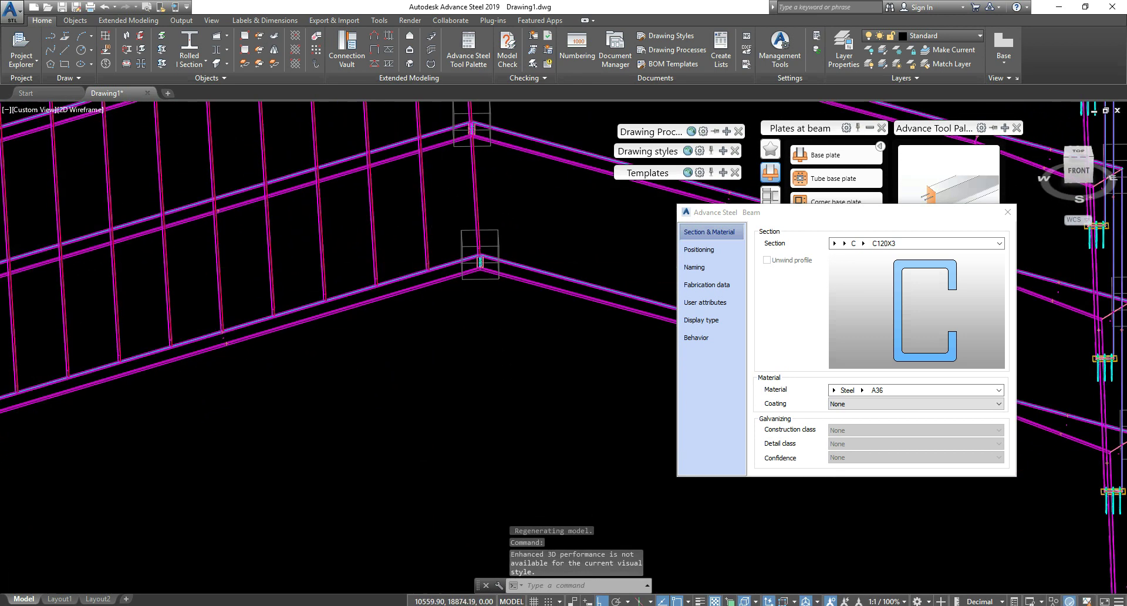
scroll(439, 274, "up", 2)
scroll(439, 274, "up", 2)
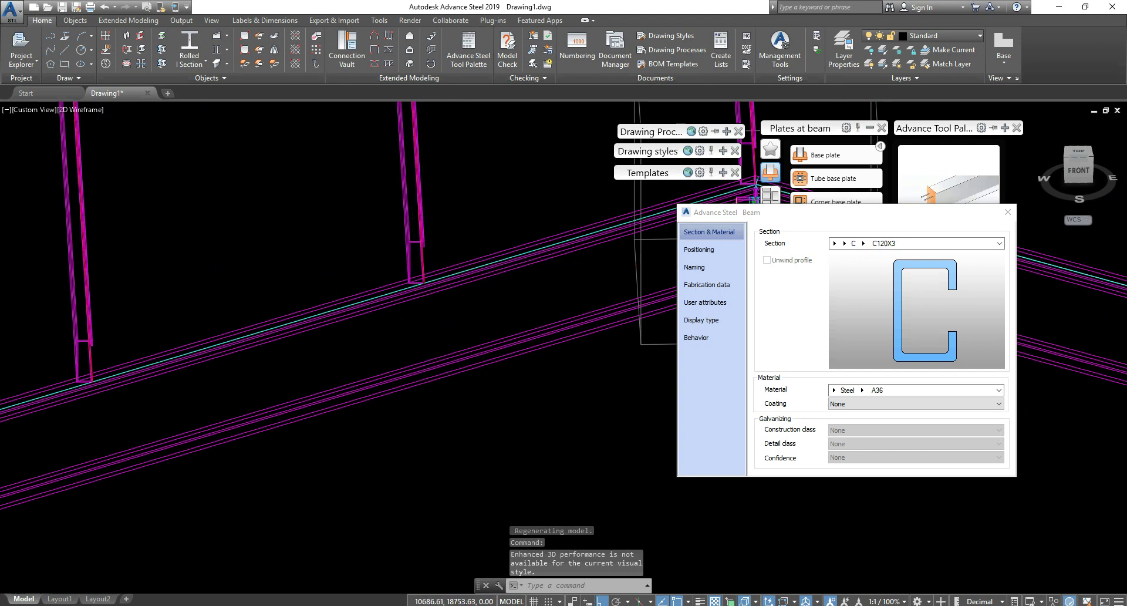
scroll(417, 265, "up", 2)
mouse_move(505, 297)
middle_mouse_down("shift")
mouse_move(471, 272)
mouse_move(506, 276)
middle_mouse_up("shift")
left_click(702, 251)
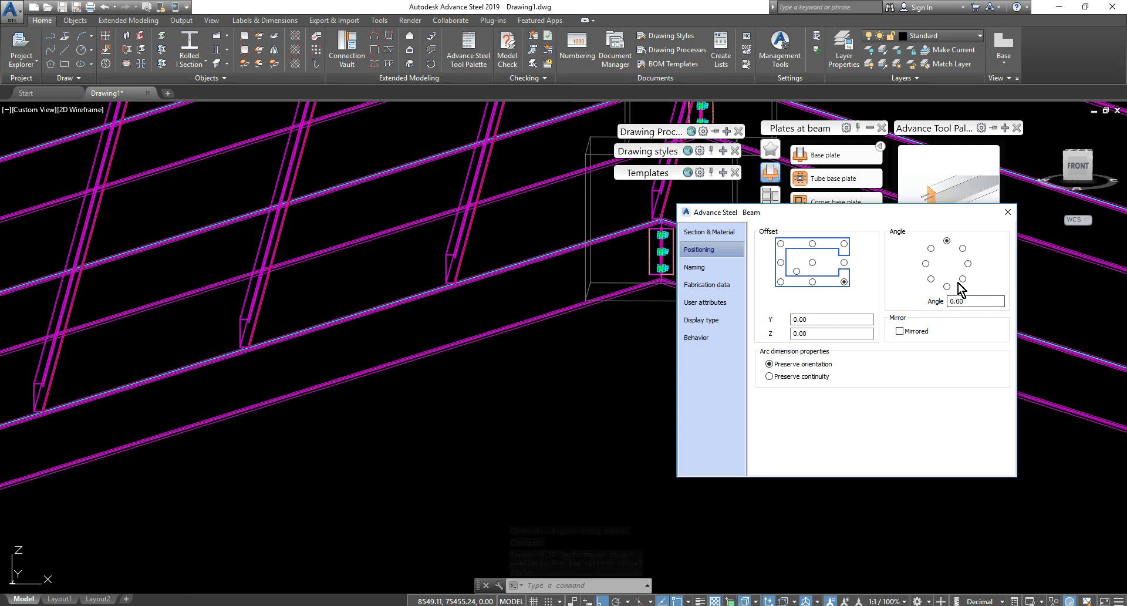
left_click(927, 264)
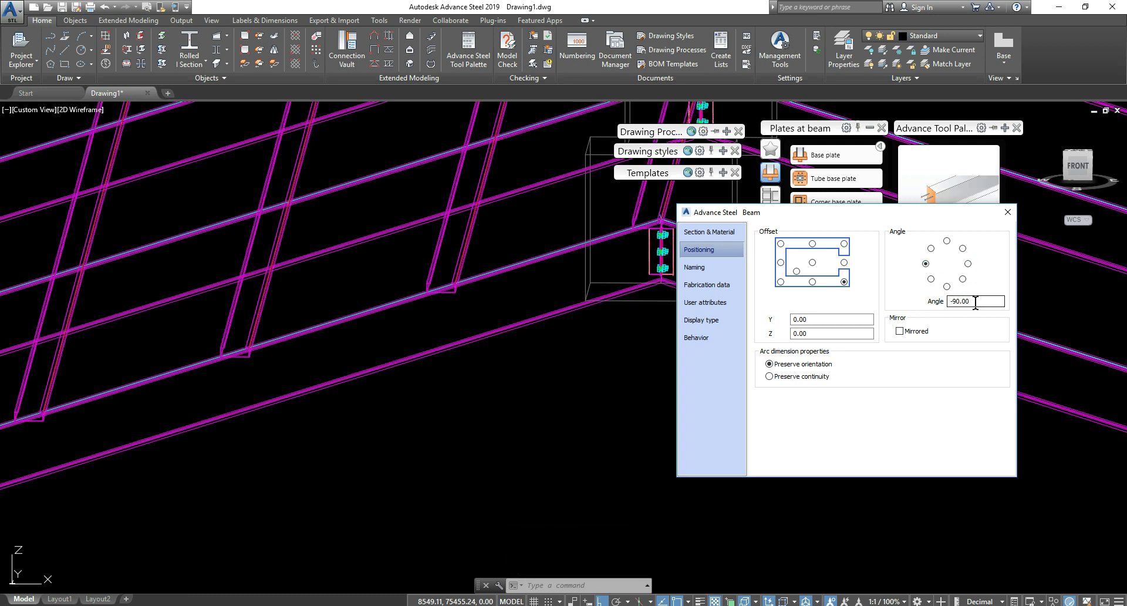
left_click(968, 265)
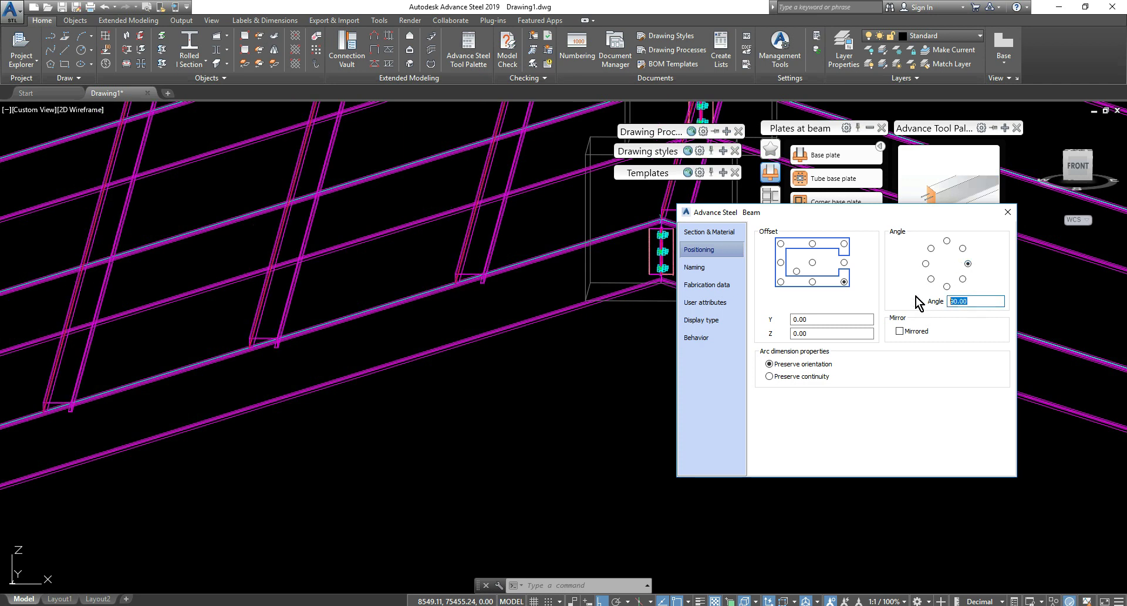
type("17")
left_click(822, 319)
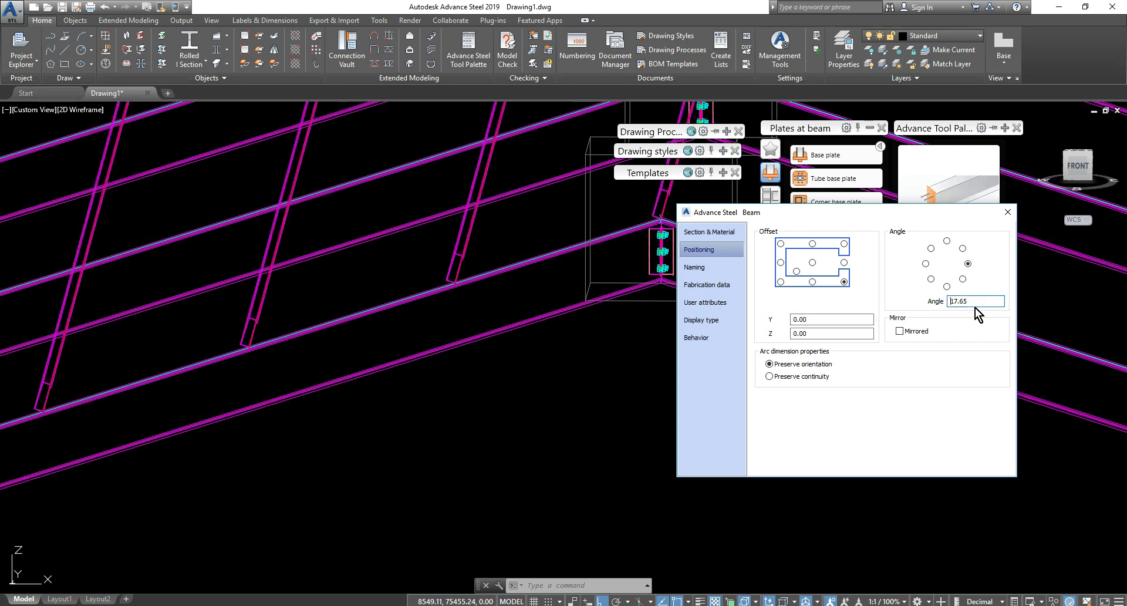
left_click(820, 319)
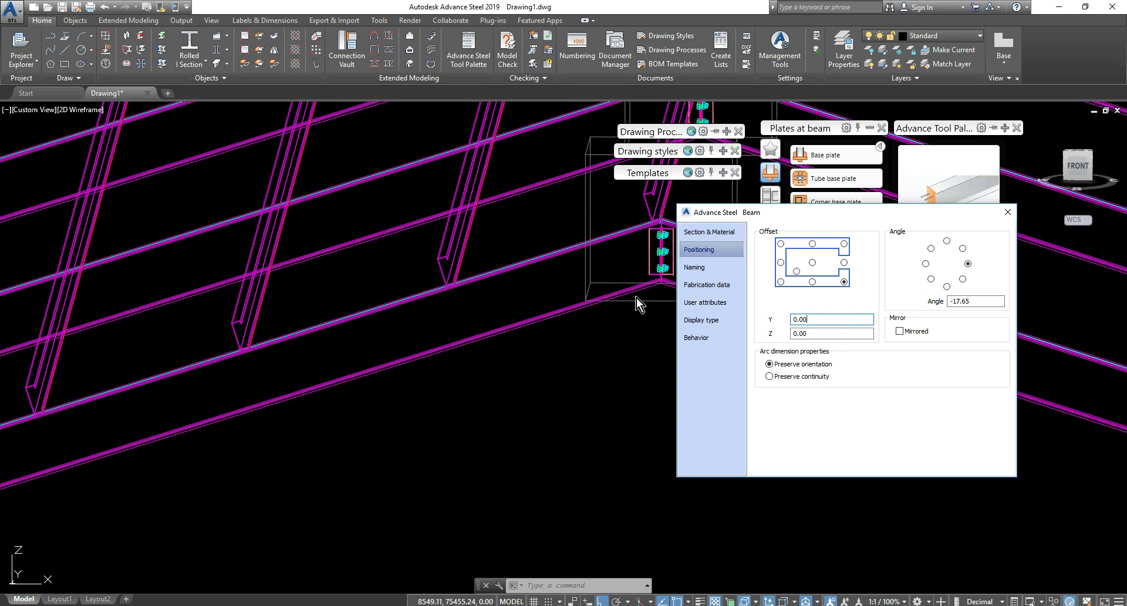
scroll(519, 290, "down", 5)
scroll(272, 390, "up", 3)
middle_click_drag(272, 391, 512, 330)
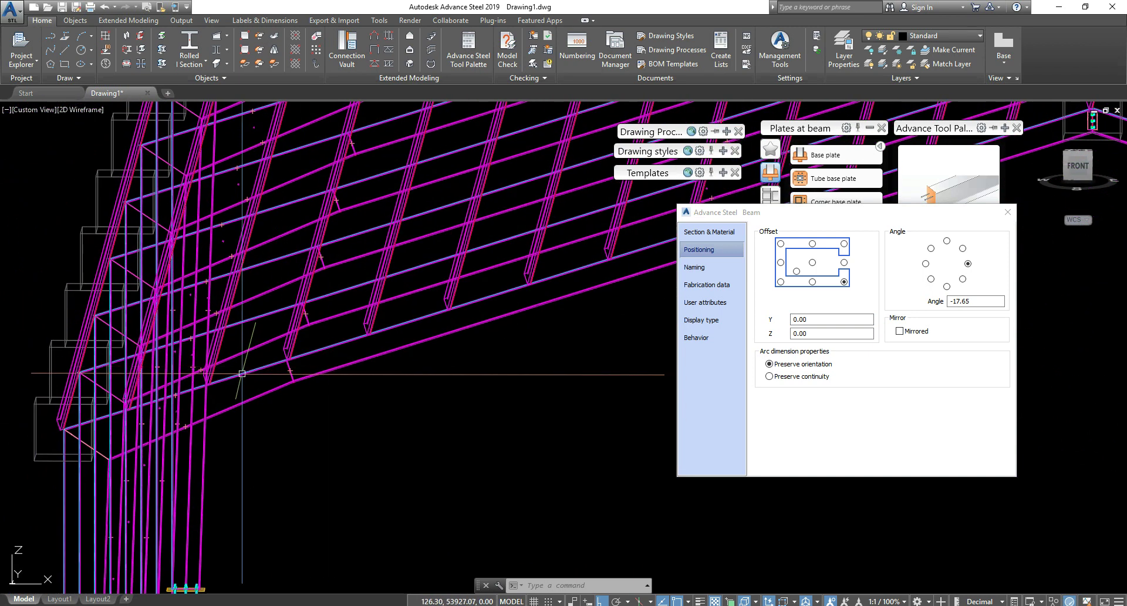
middle_click_drag(243, 374, 366, 341)
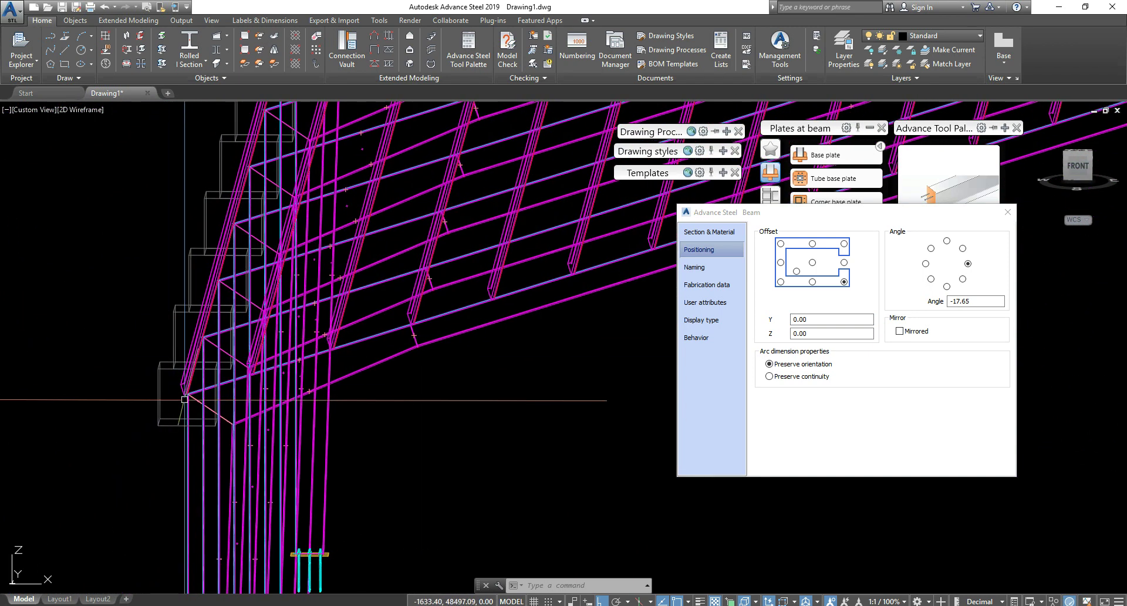
scroll(184, 400, "up", 2)
scroll(267, 380, "down", 5)
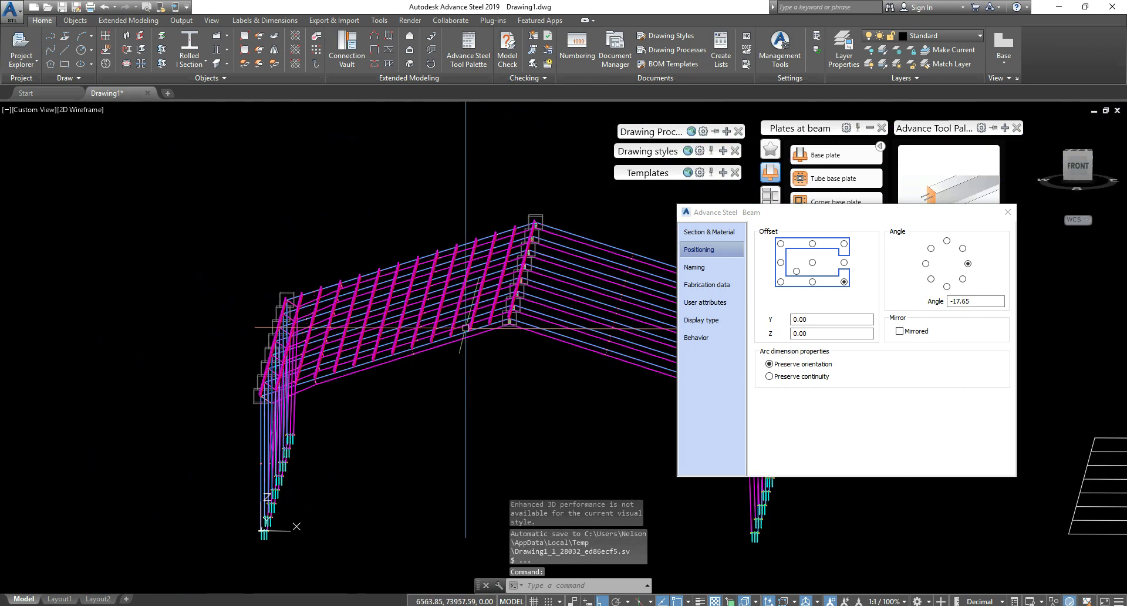
left_click(1008, 212)
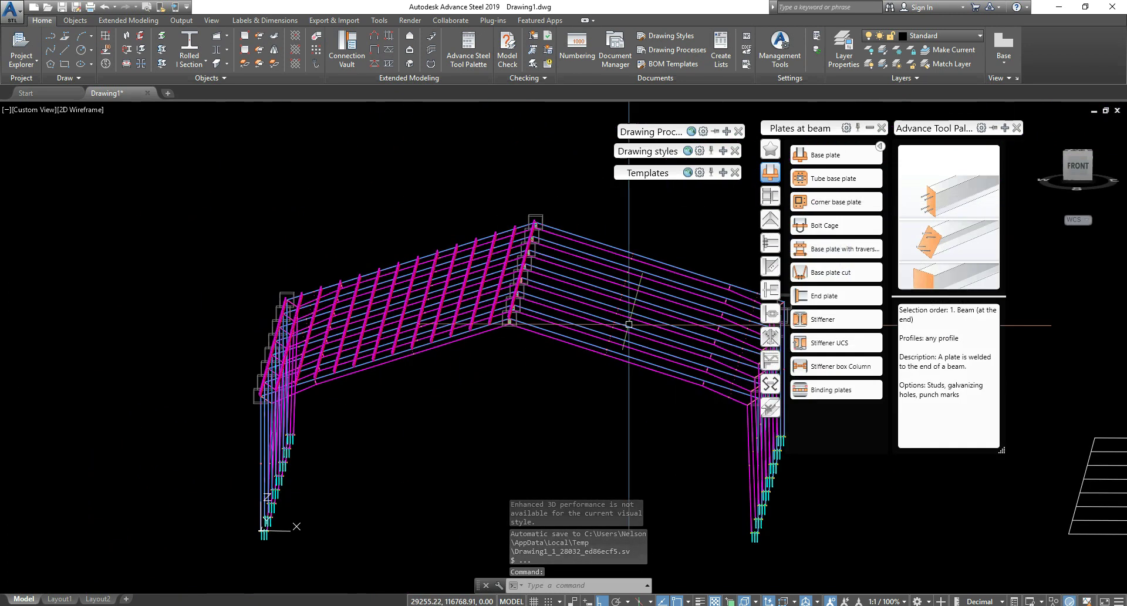
Step: Examine how the C purlins sit on the left rafter from the eave upward in front view
left_click(1077, 170)
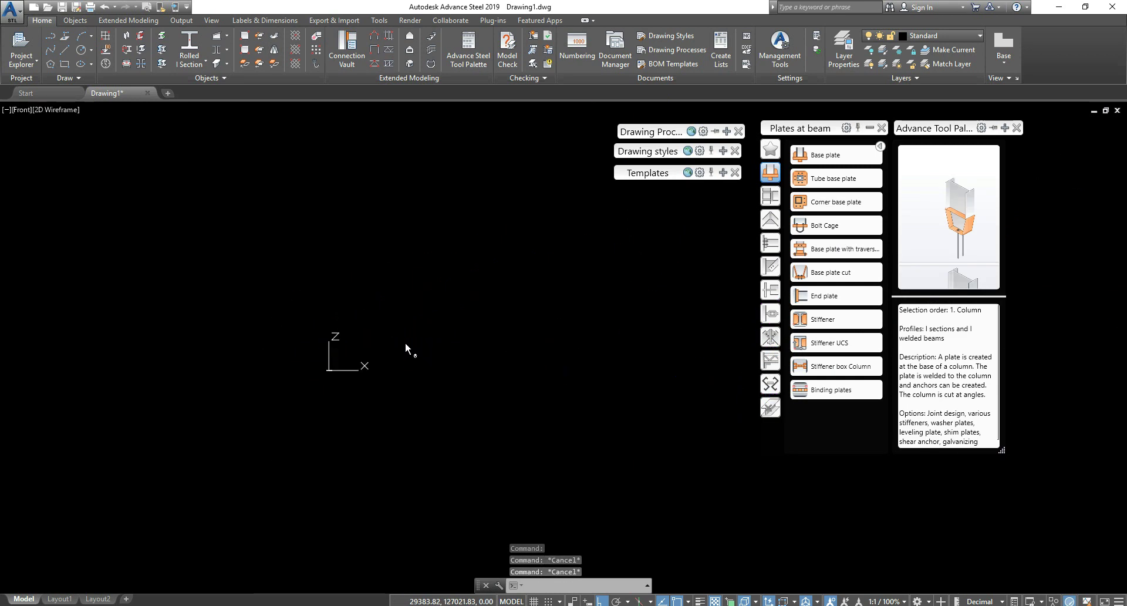
scroll(375, 247, "up", 7)
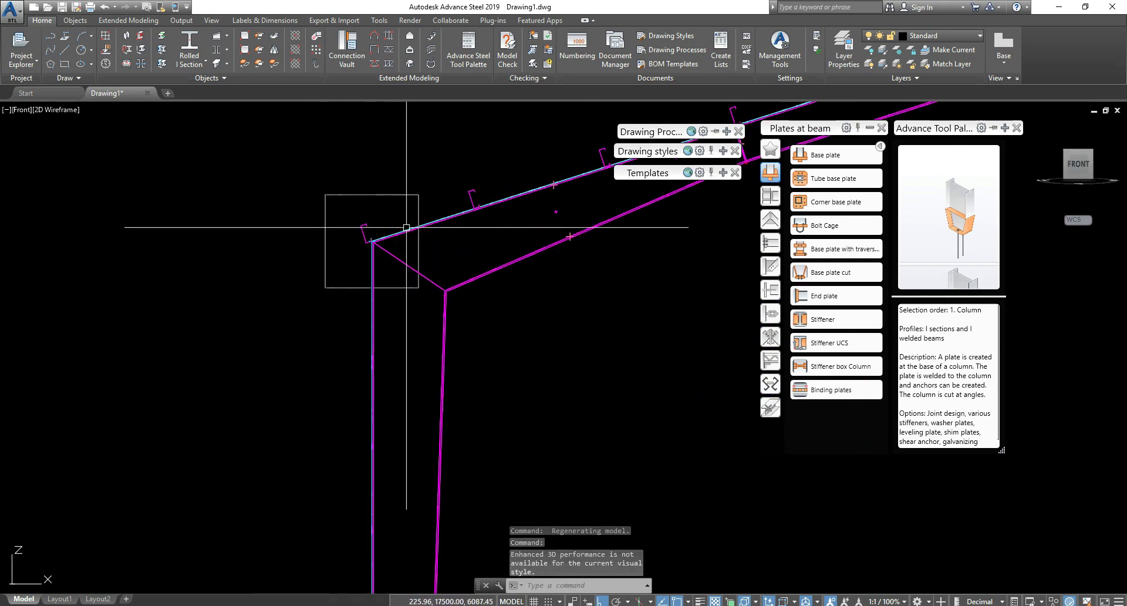
scroll(484, 277, "up", 5)
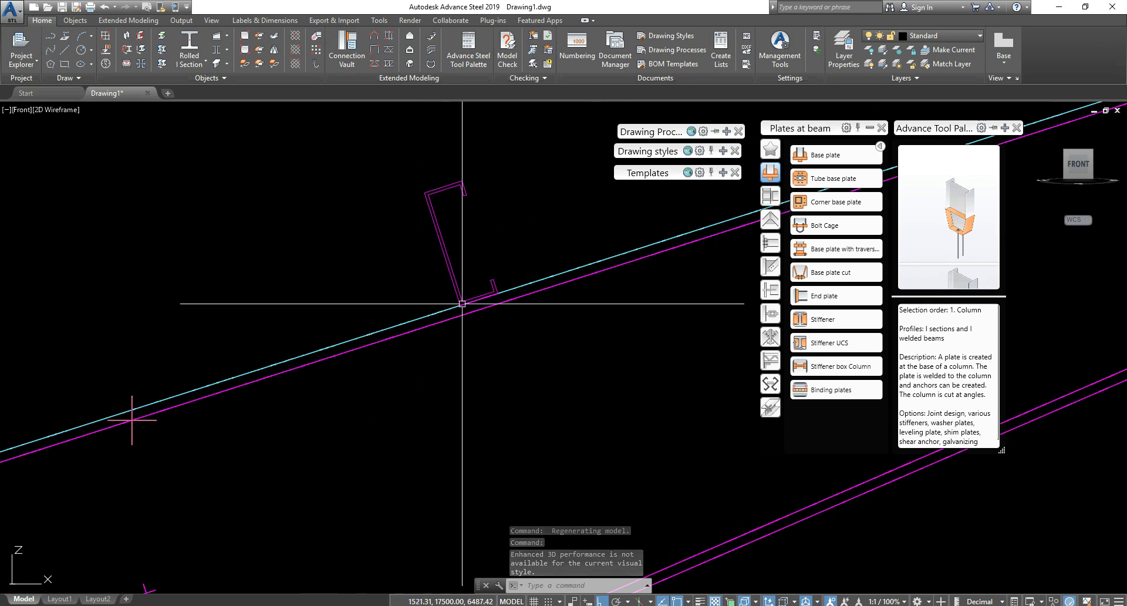
scroll(554, 269, "down", 4)
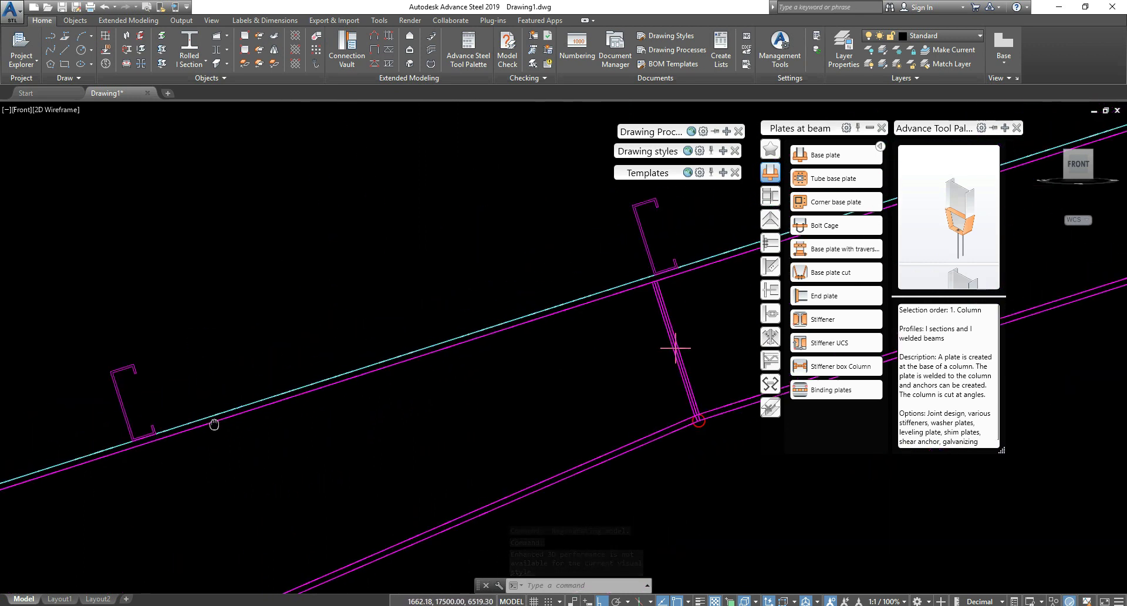
middle_click_drag(622, 269, 202, 384)
scroll(422, 312, "down", 6)
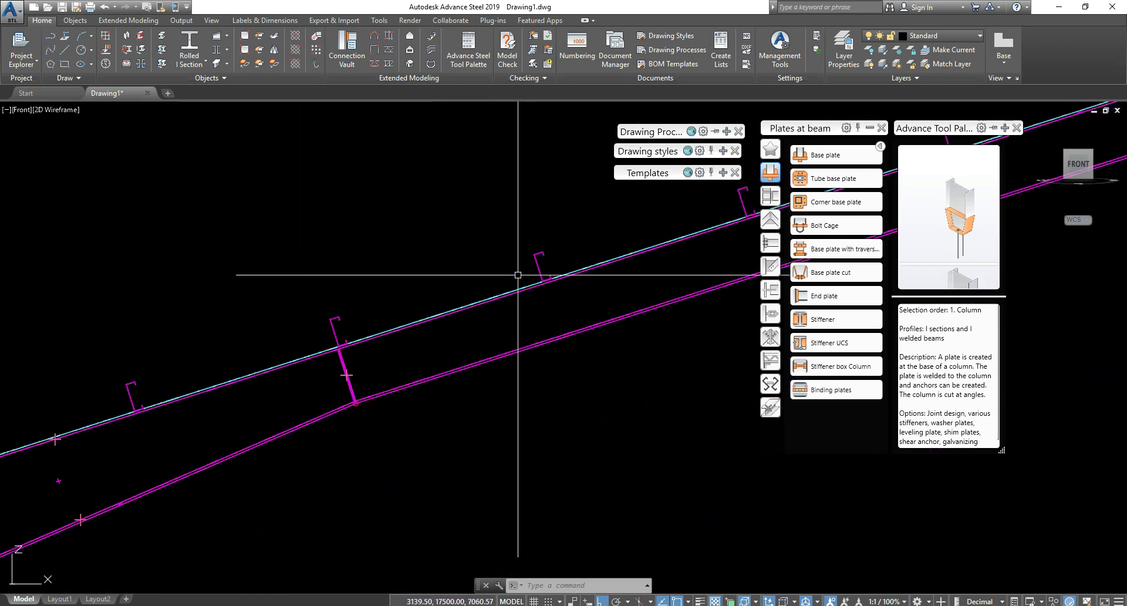
middle_click_drag(462, 320, 321, 383)
middle_click_drag(728, 247, 958, 214)
scroll(549, 315, "up", 3)
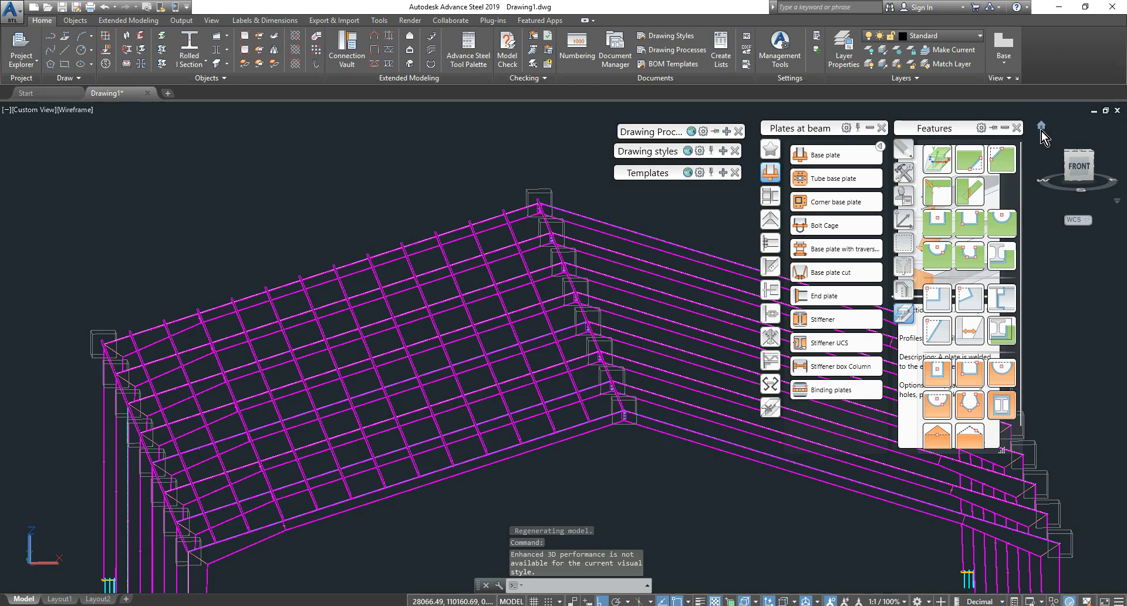
Step: Mirror all the left-slope purlins and their lines about the ridge line onto the right roof slope in plan view
left_click(1042, 127)
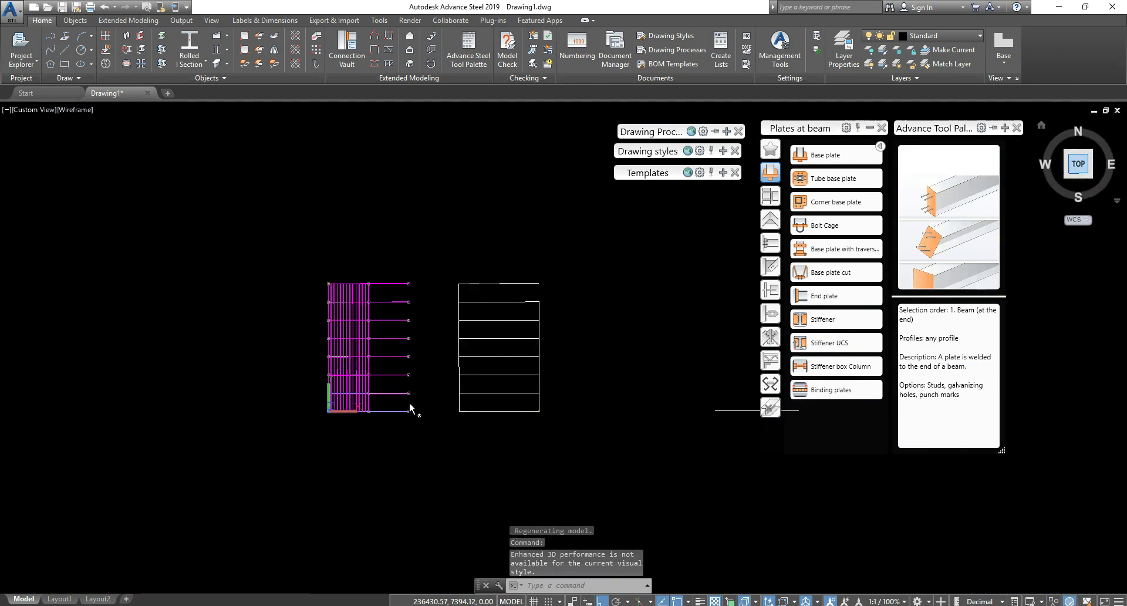
scroll(284, 396, "up", 4)
left_click(434, 351)
left_click(231, 350)
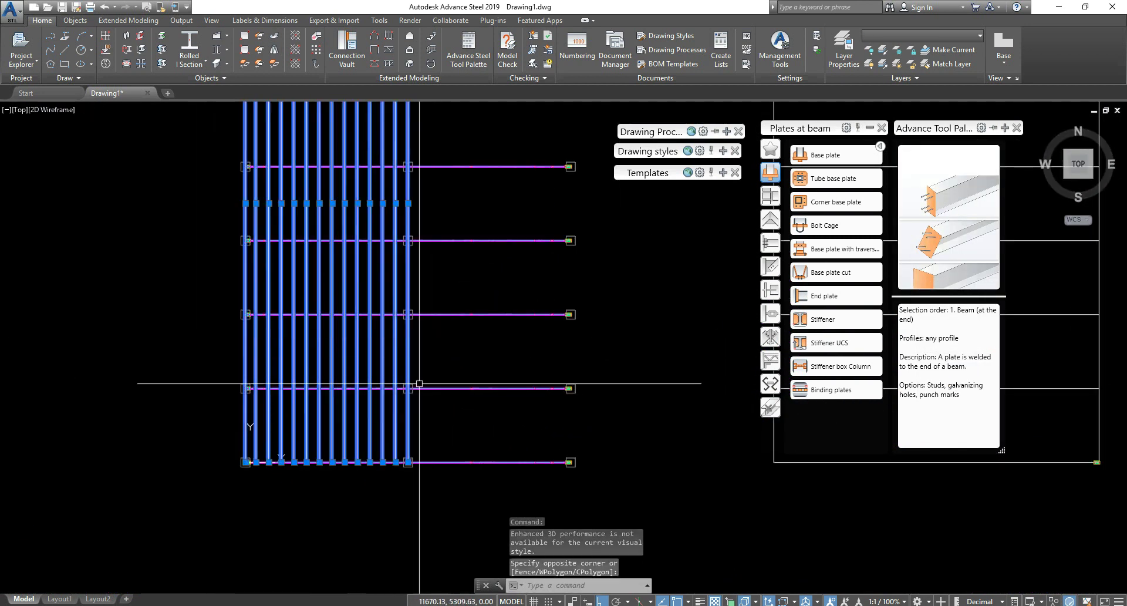
scroll(411, 436, "up", 3)
type("mi")
key("Return")
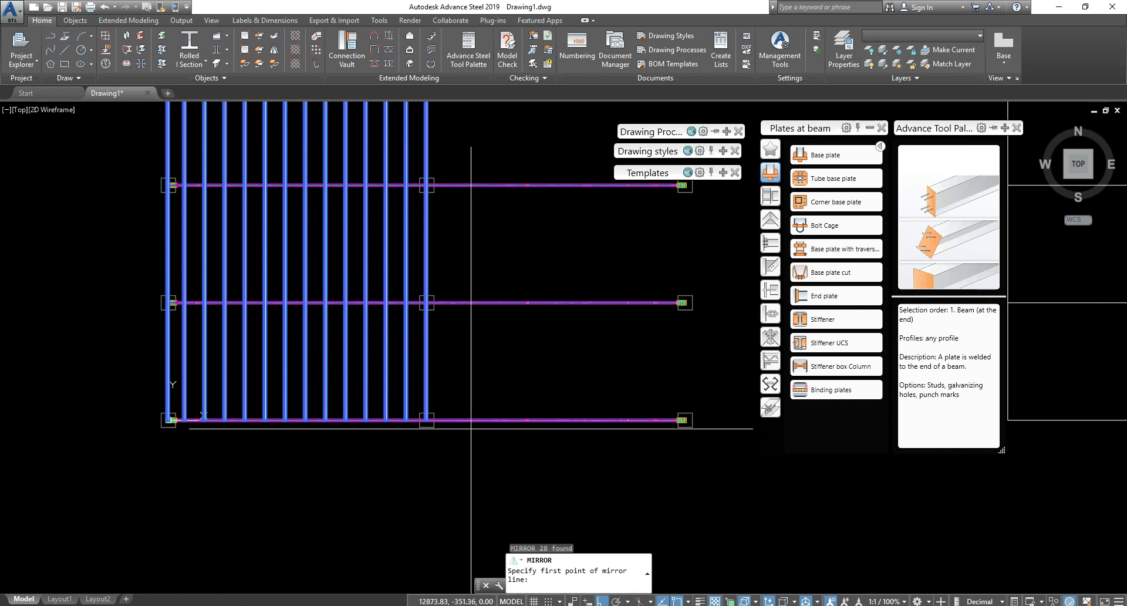
scroll(418, 426, "up", 5)
scroll(414, 424, "up", 3)
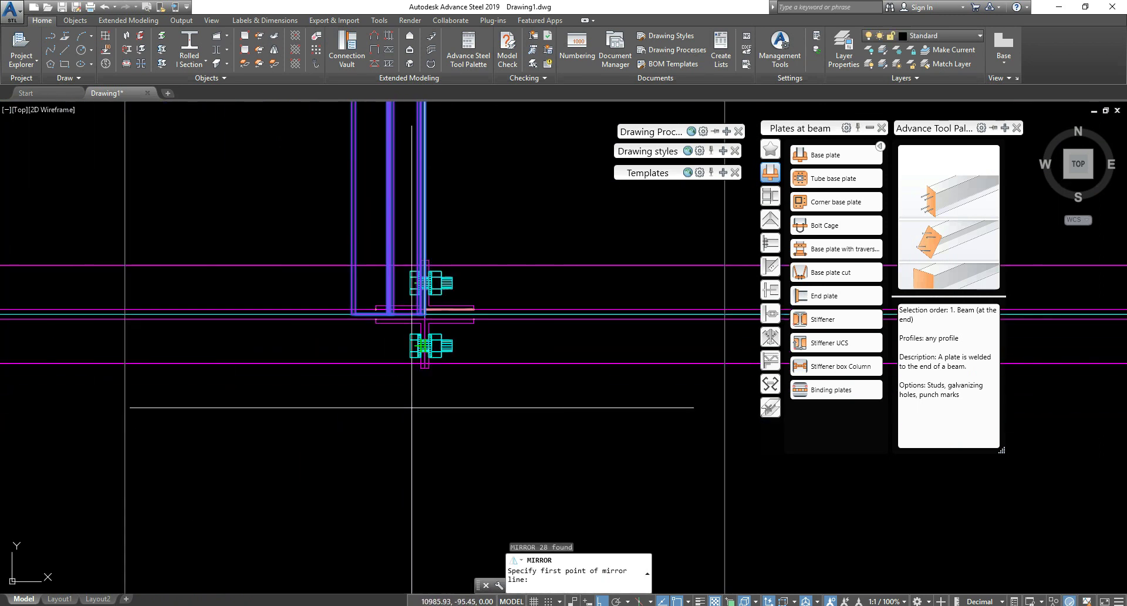
scroll(425, 368, "up", 5)
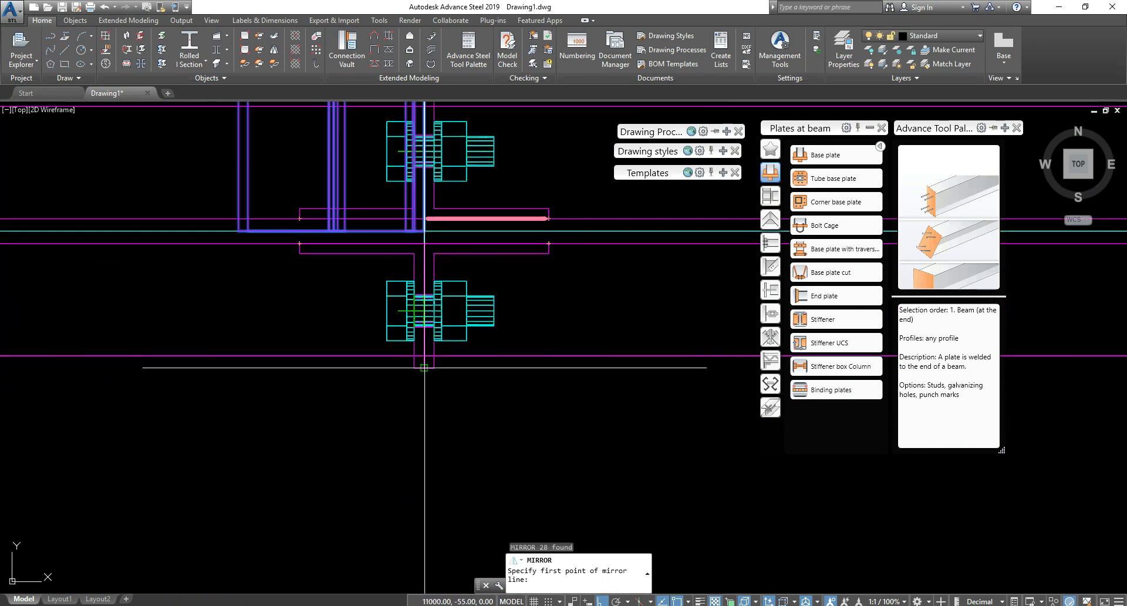
left_click(424, 367)
scroll(423, 368, "down", 8)
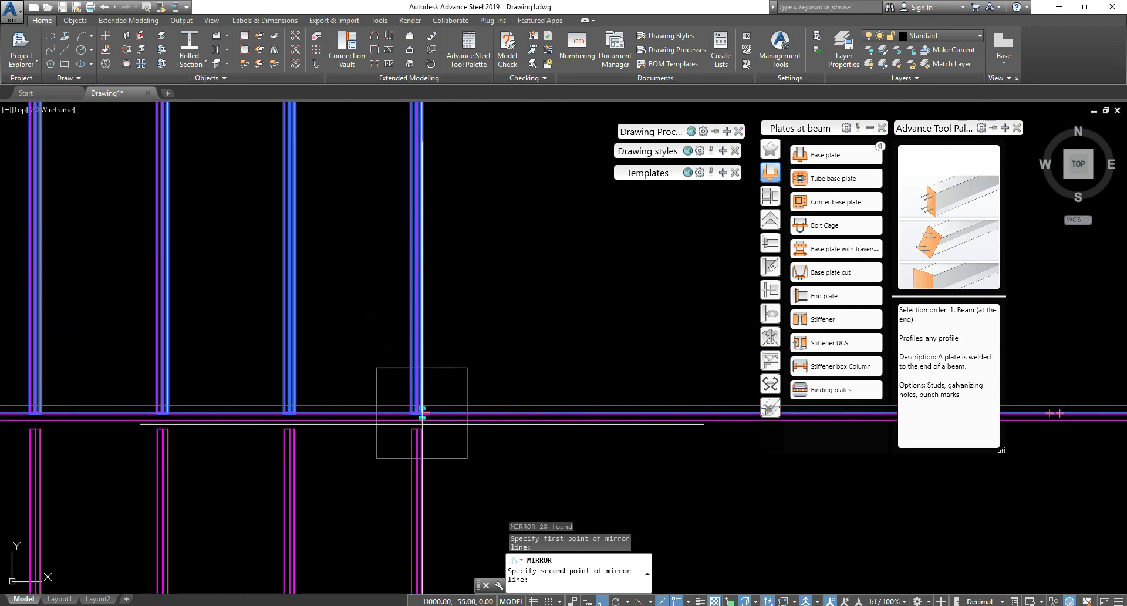
middle_click_drag(428, 534, 432, 438)
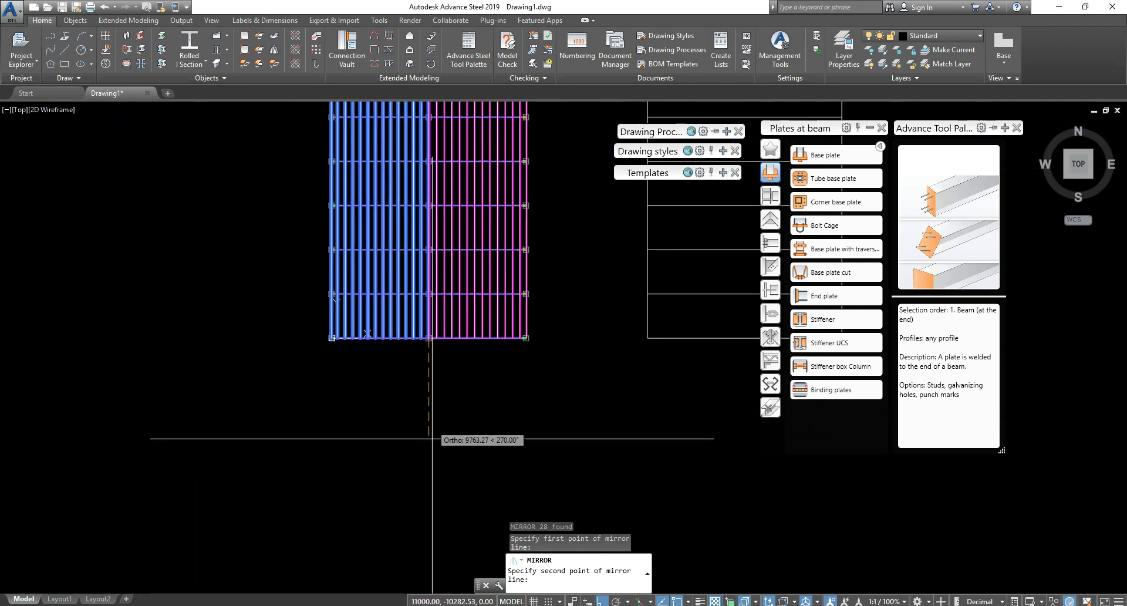
left_click(428, 481)
key("Escape")
key("Escape")
Step: Inspect the purlins on both roof slopes in a 3D view of the whole structure
left_click(1080, 187)
scroll(464, 408, "up", 5)
scroll(473, 376, "down", 5)
key("Escape")
middle_click_drag(487, 360, 477, 310, "shift")
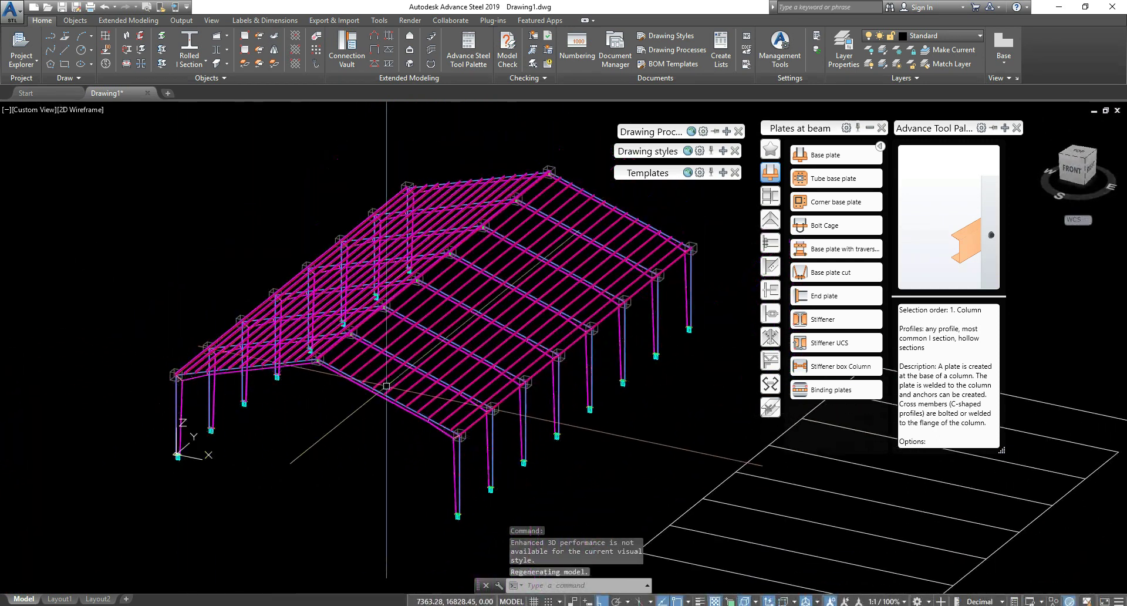
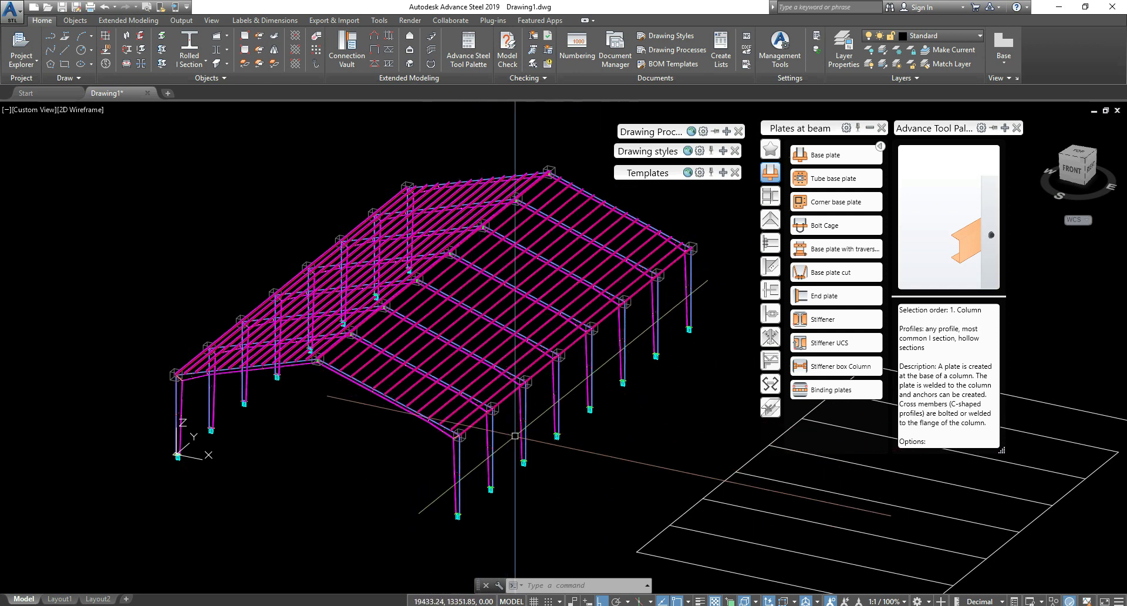
Step: Draw a line through the right-side column bases from the first frame's column to the last frame's column
scroll(490, 418, "up", 2)
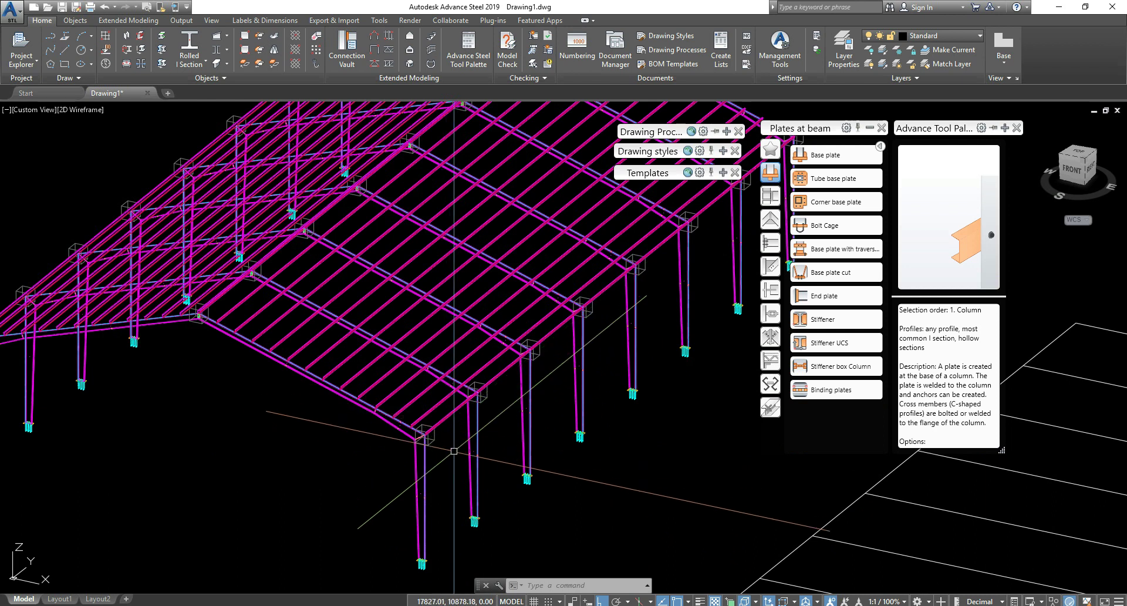
scroll(454, 451, "up", 4)
middle_click_drag(470, 411, 493, 305)
scroll(399, 407, "up", 2)
middle_click_drag(413, 393, 435, 381)
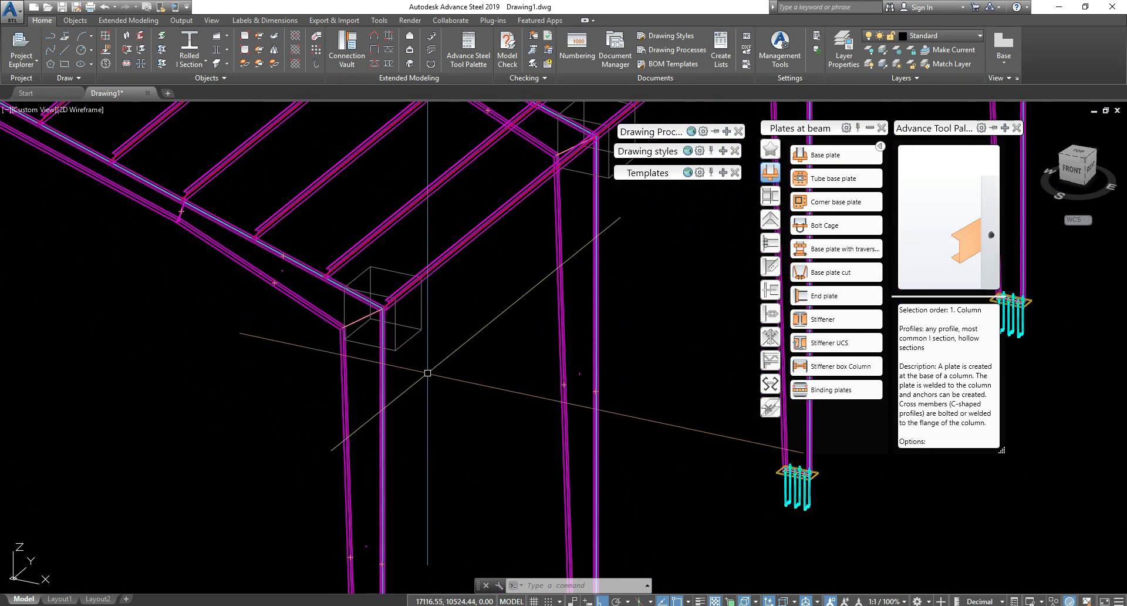
scroll(427, 372, "down", 3)
scroll(435, 413, "up", 5)
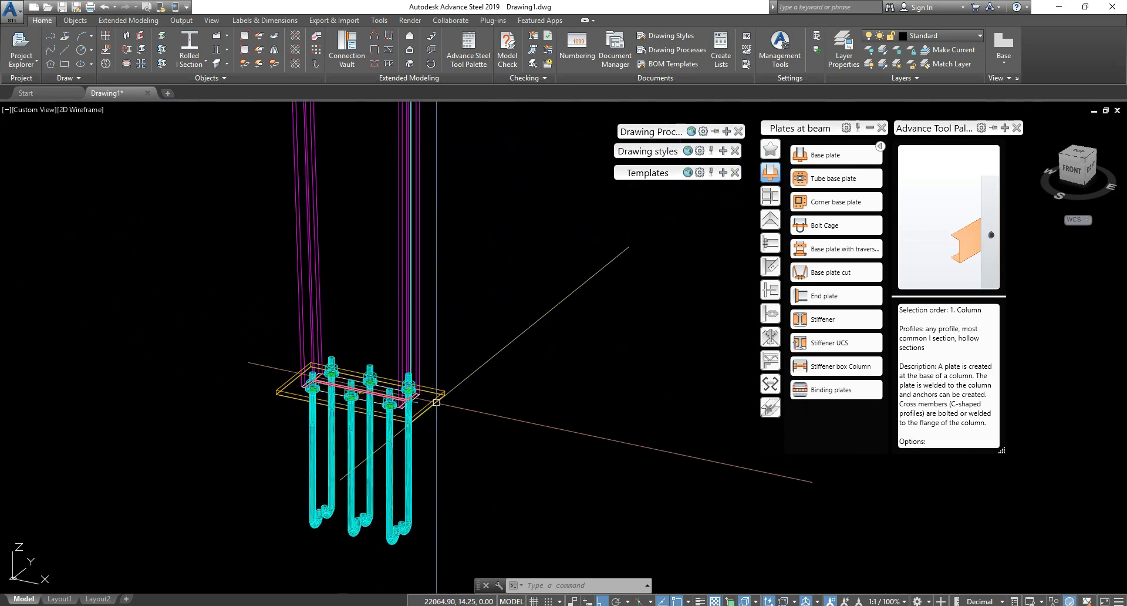
scroll(437, 404, "up", 3)
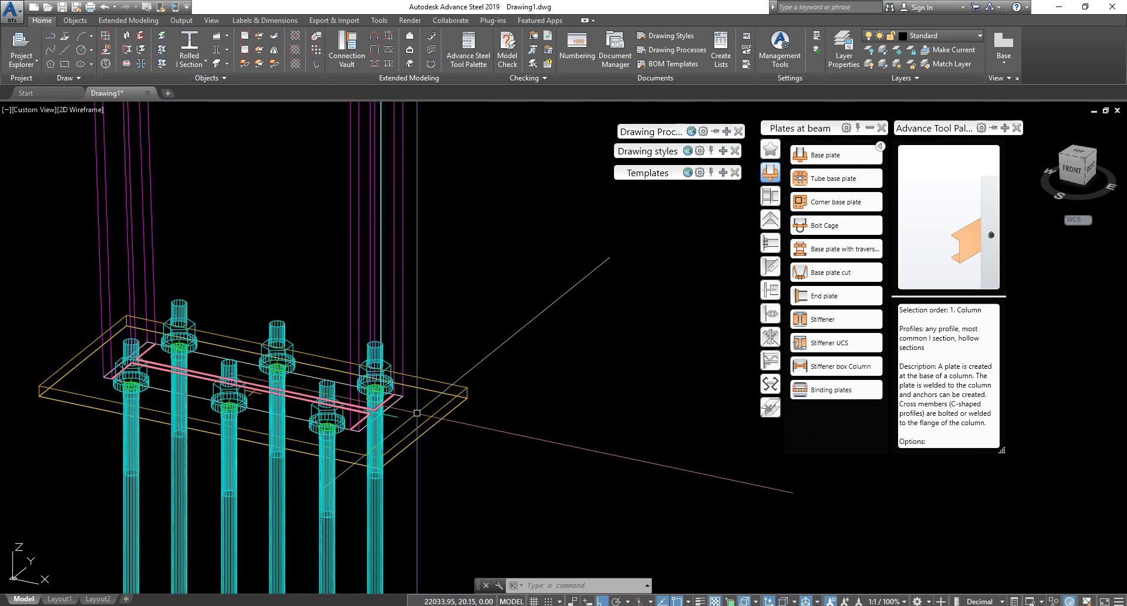
middle_click_drag(414, 410, 381, 438, "shift")
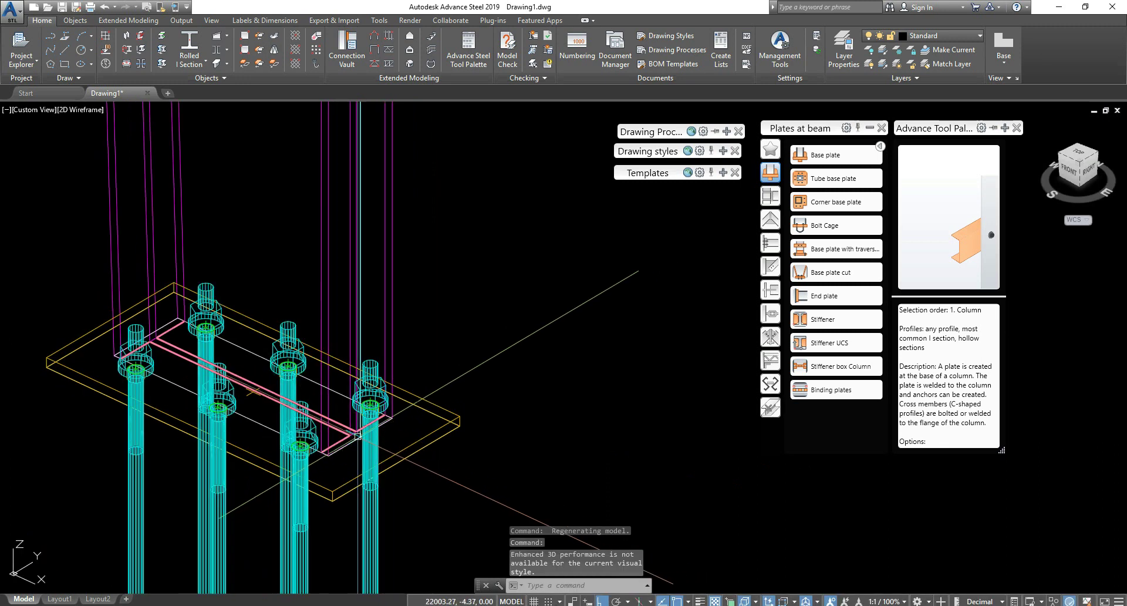
type("l")
key("Return")
scroll(359, 417, "up", 5)
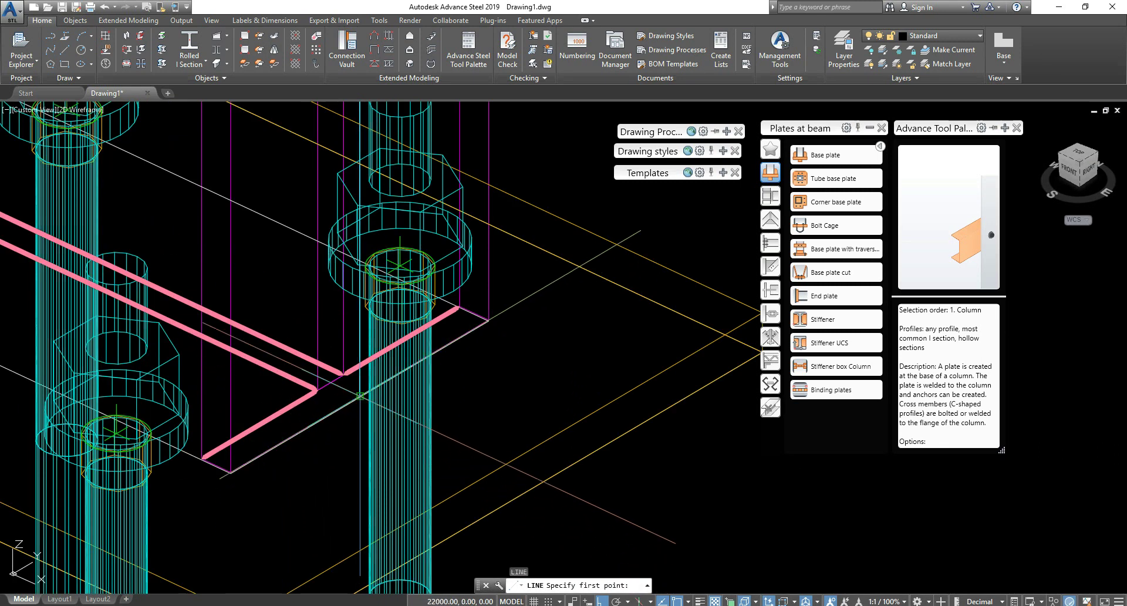
left_click(360, 396)
scroll(360, 395, "down", 10)
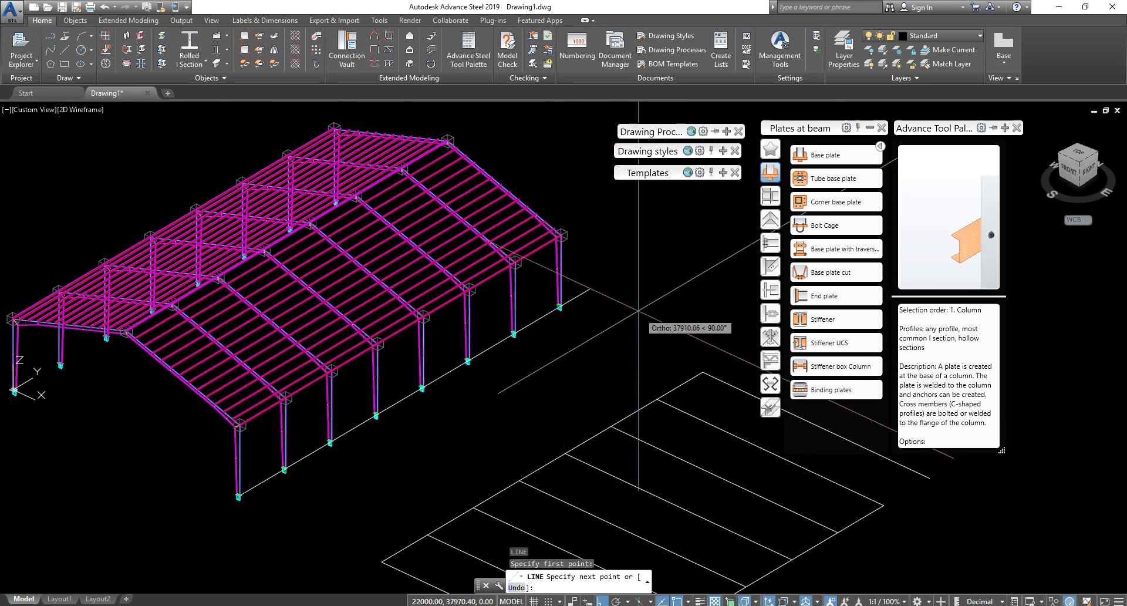
scroll(494, 371, "up", 10)
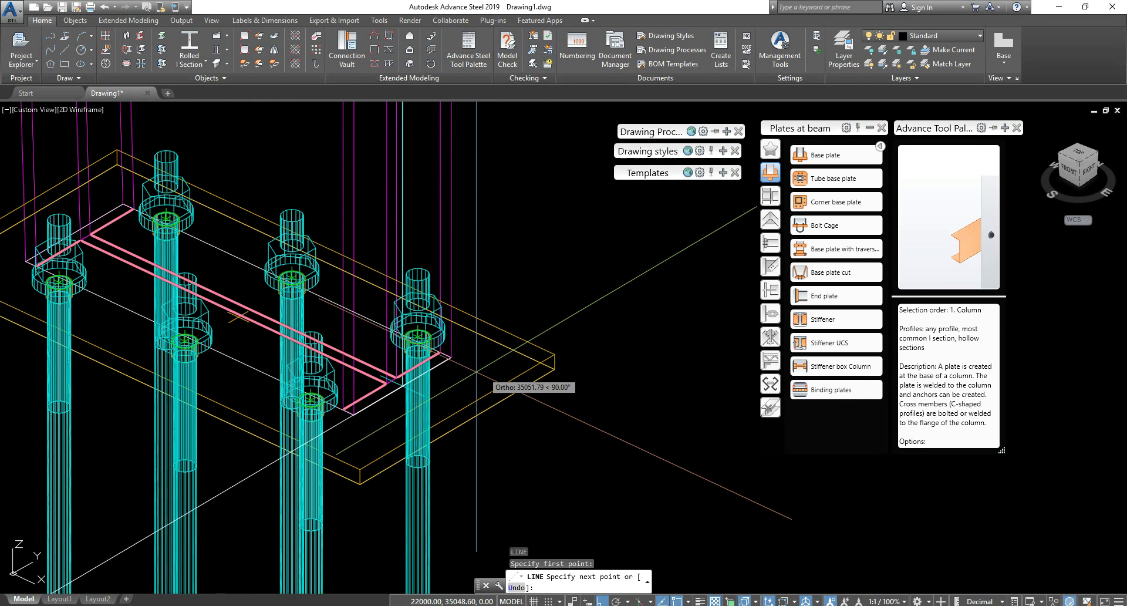
key("Escape")
scroll(396, 380, "down", 8)
key("Escape")
key("Escape")
Step: Create a beam from the line along the right-side column bases, keeping the original line
scroll(399, 381, "down", 5)
scroll(604, 352, "down", 3)
scroll(616, 313, "up", 3)
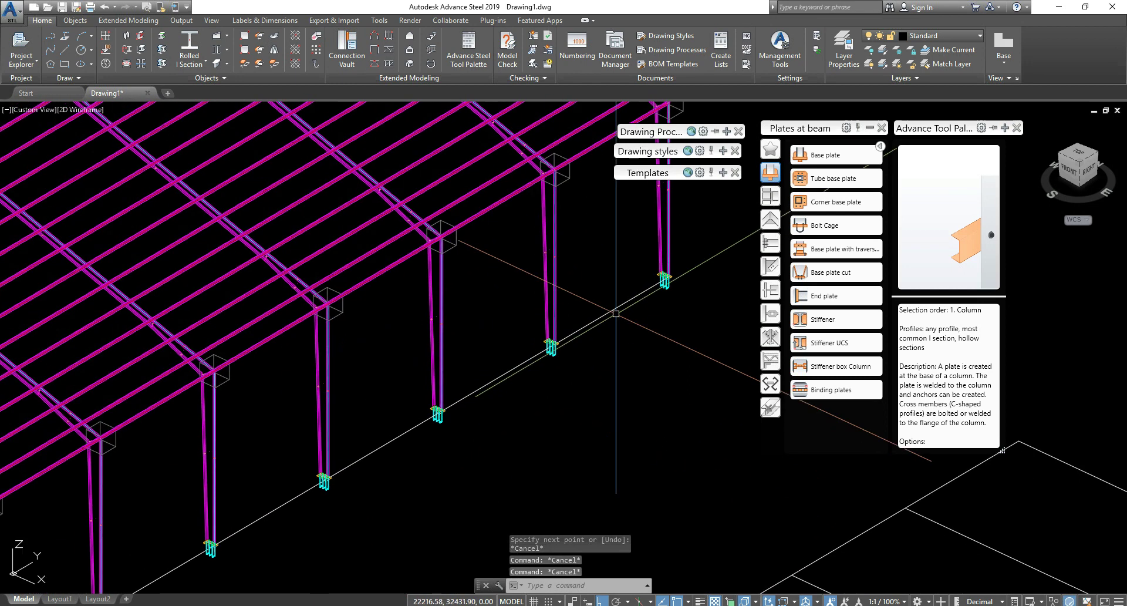
left_click(126, 56)
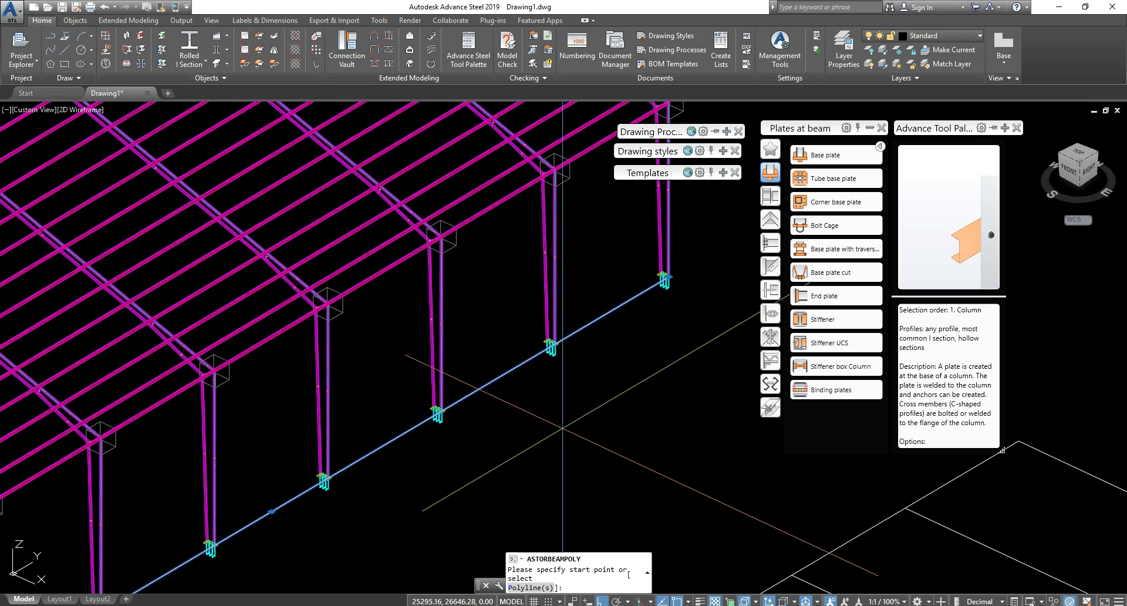
left_click(505, 373)
key("Return")
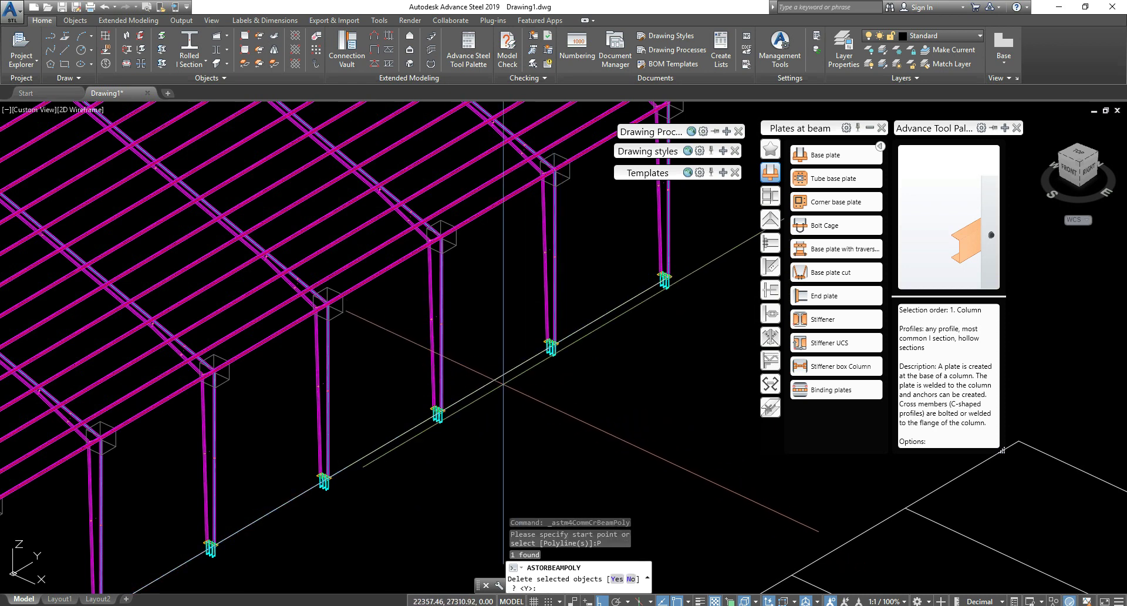
type("n")
key("Return")
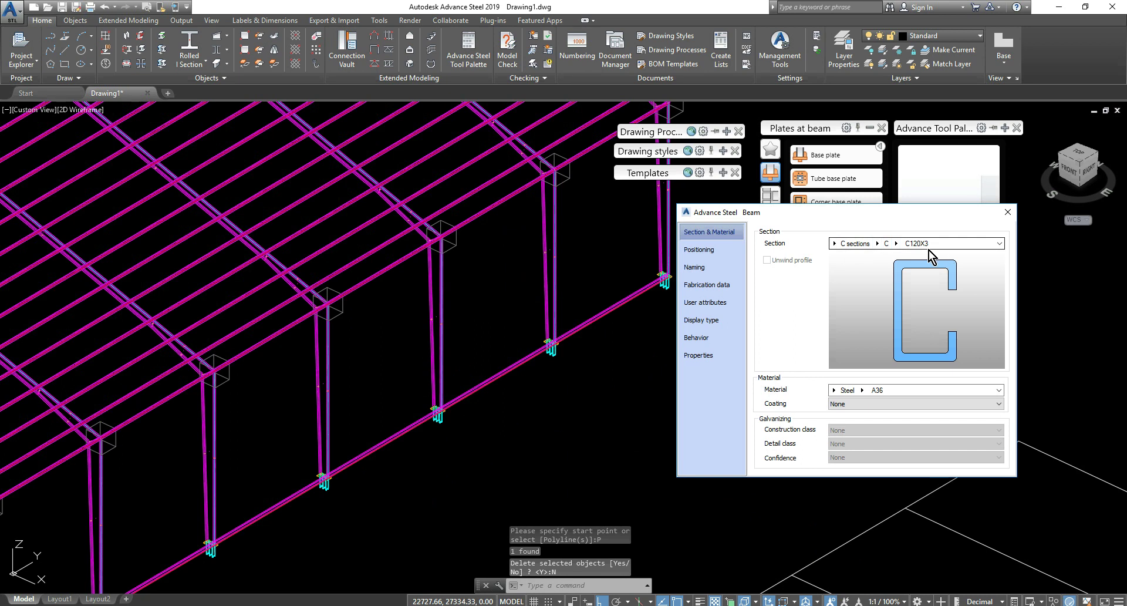
Step: Mirror the new C120X3 base beam's section and set its offset reference to the middle of the open side
scroll(431, 444, "down", 5)
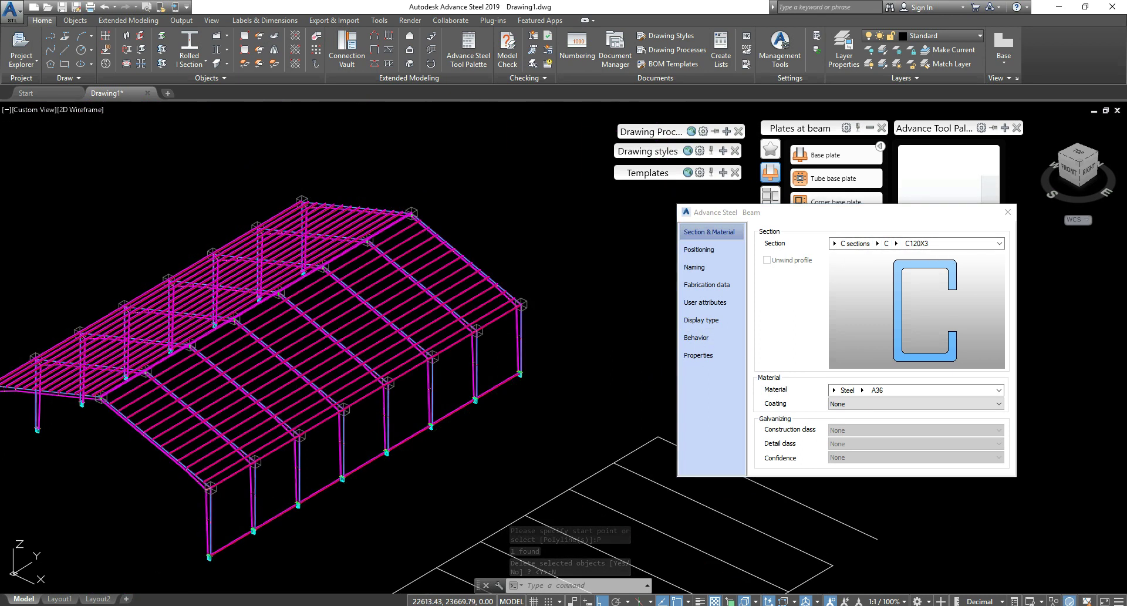
scroll(365, 470, "up", 7)
scroll(411, 429, "up", 8)
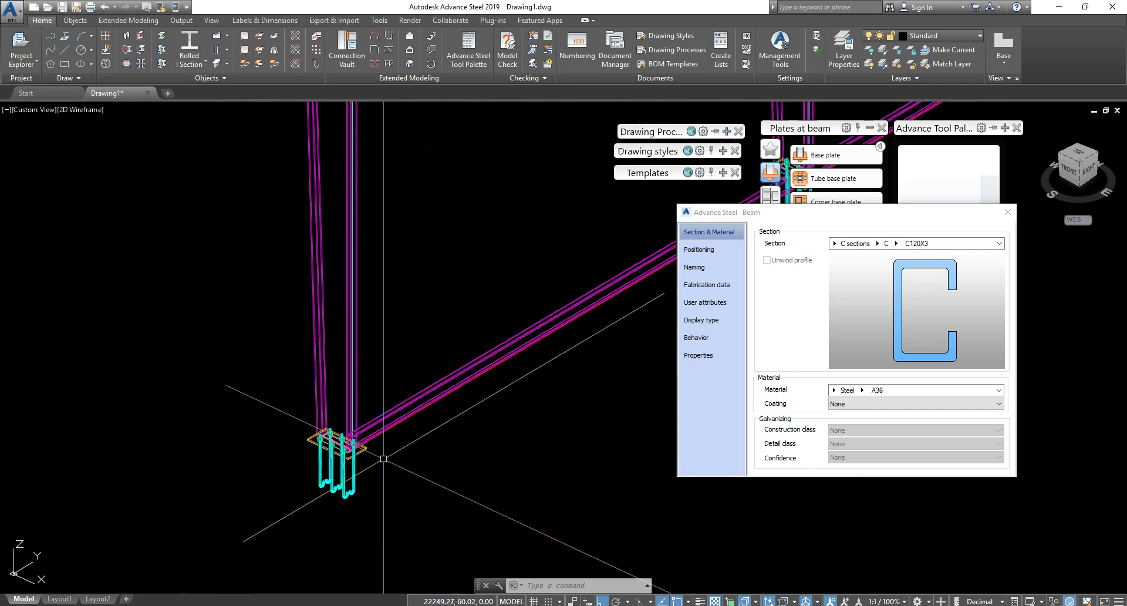
middle_click_drag(372, 418, 377, 371, "shift")
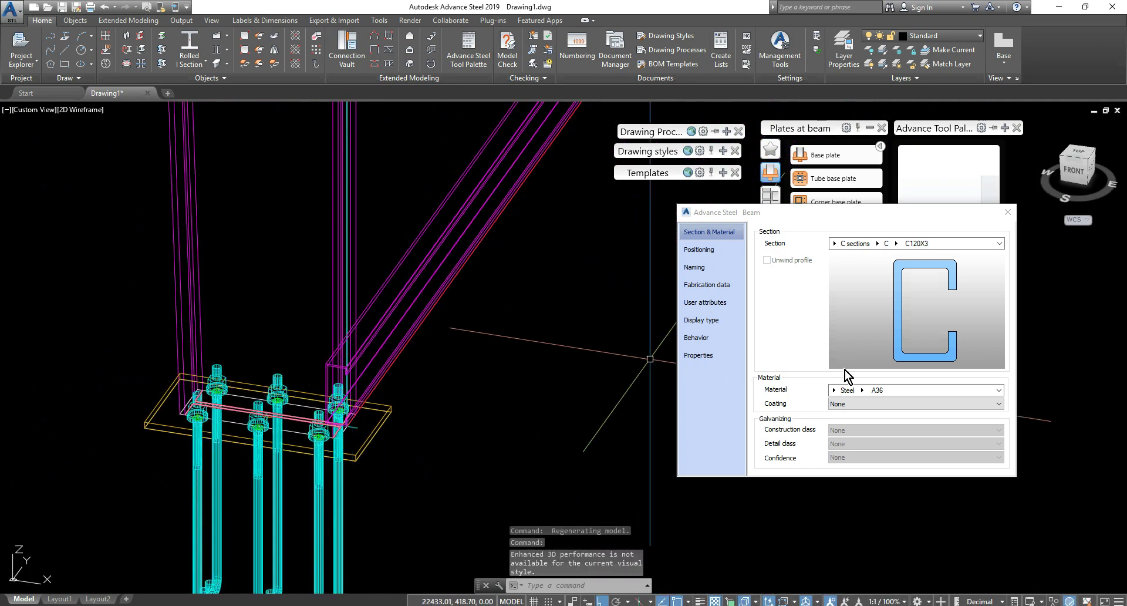
left_click(713, 250)
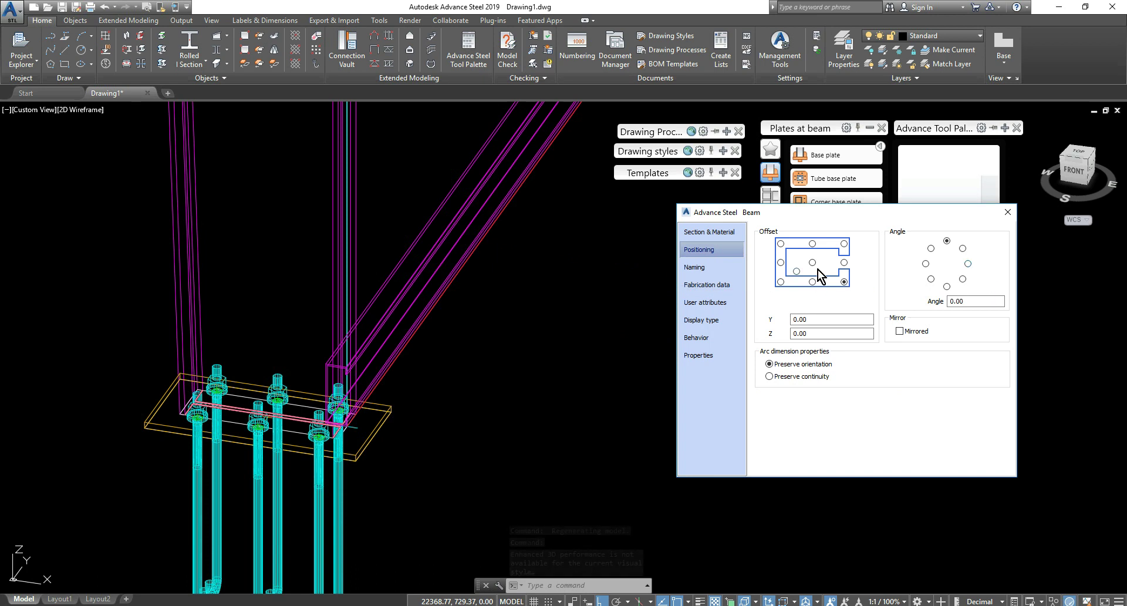
left_click(781, 263)
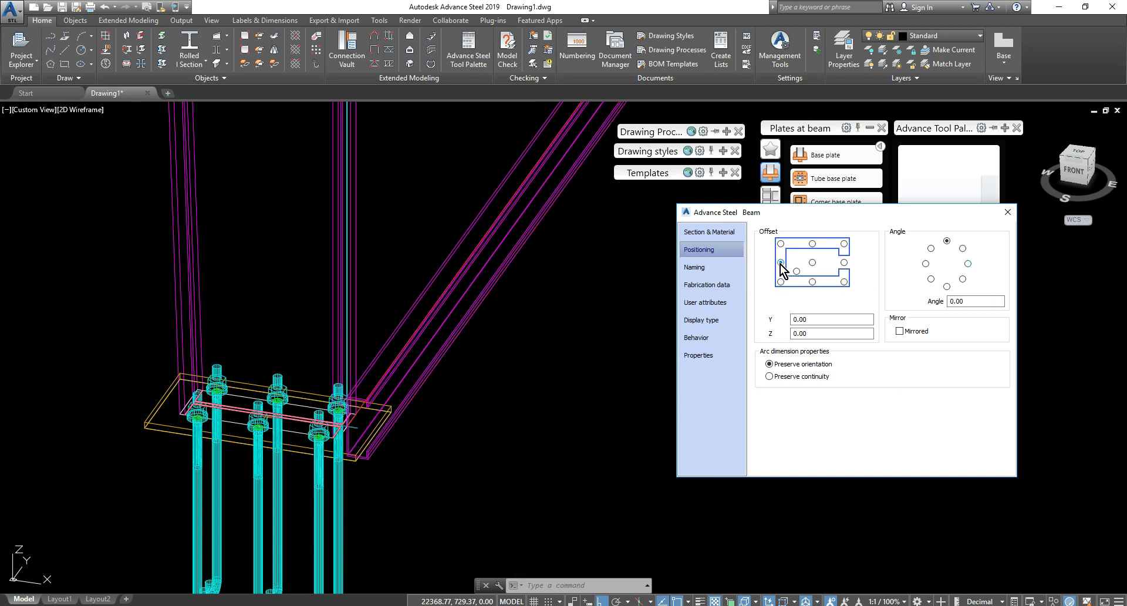
left_click(900, 332)
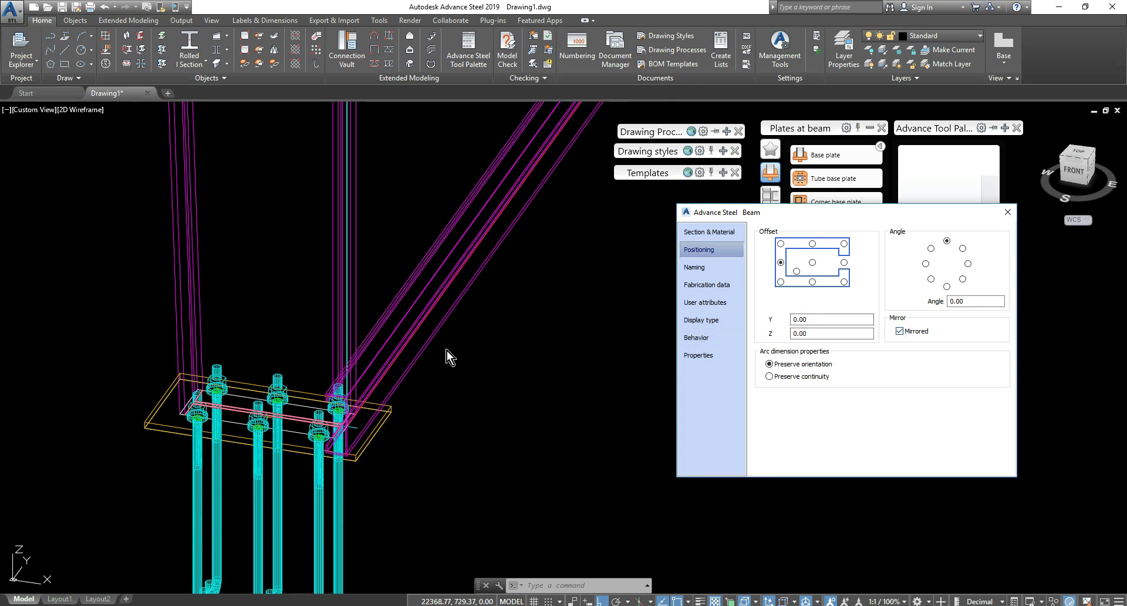
mouse_move(421, 355)
middle_mouse_down("shift")
mouse_move(448, 335)
mouse_move(433, 345)
middle_mouse_up("shift")
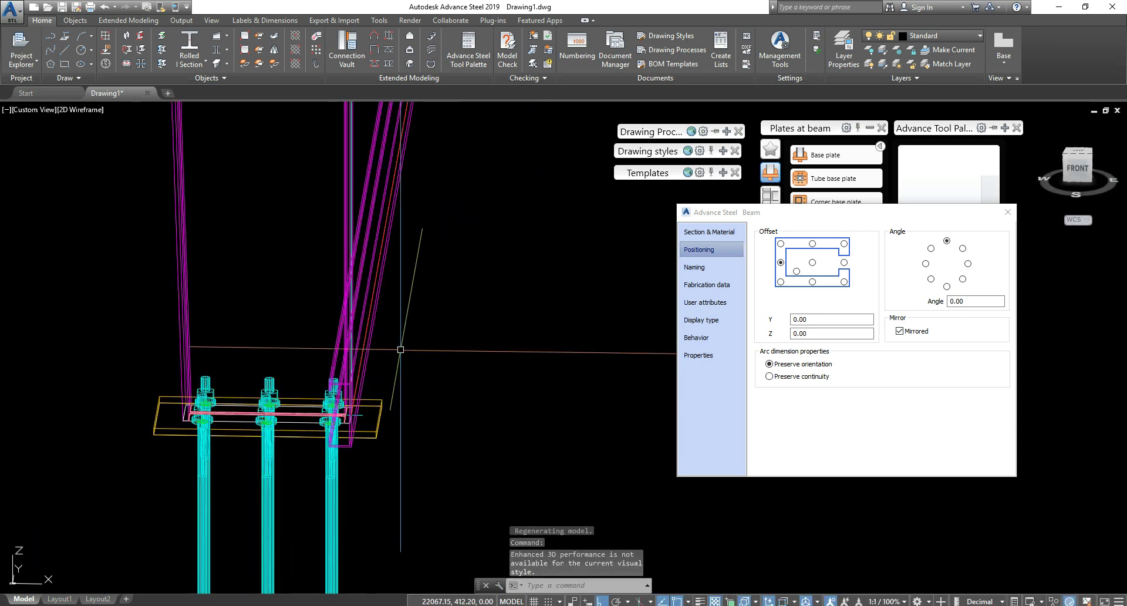
left_click(844, 262)
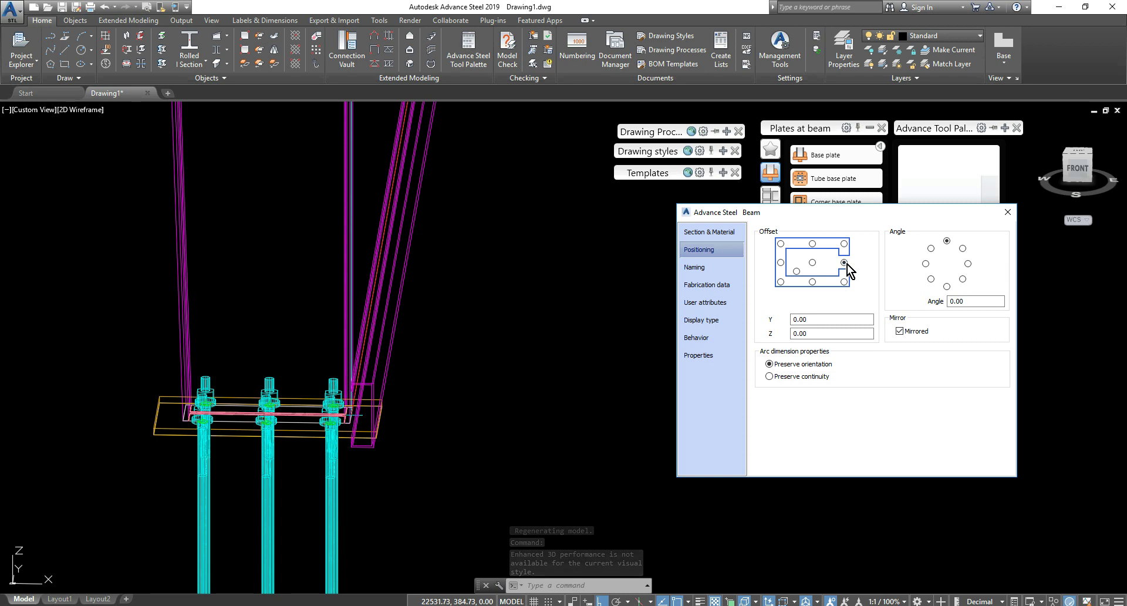
left_click(1007, 214)
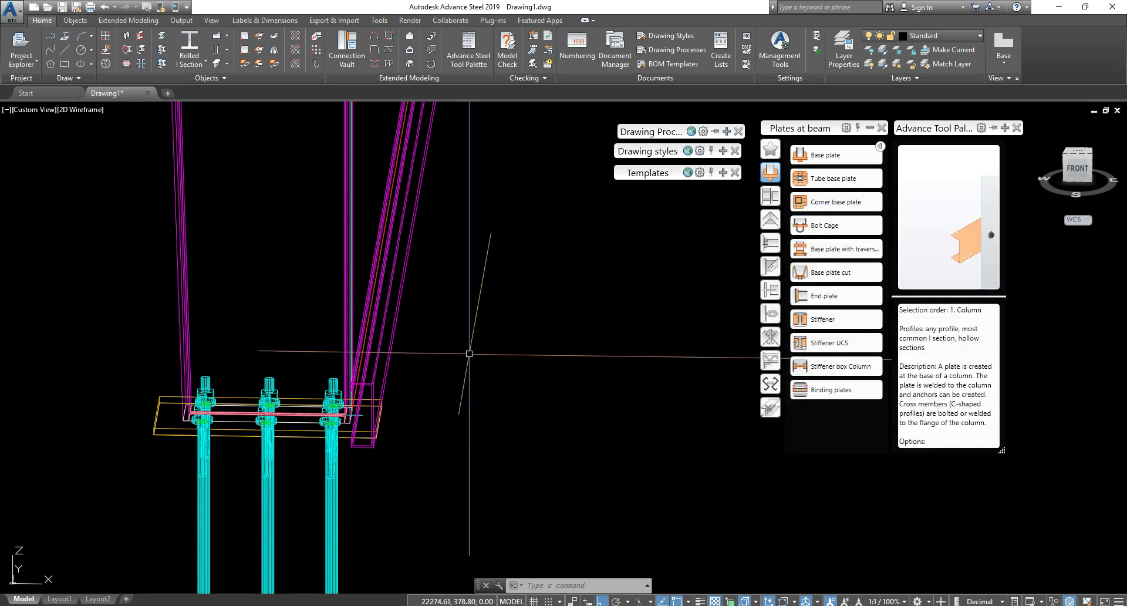
Step: In front view, change the base beam's offset reference to the lower corner of its open side and close the properties
left_click(1077, 171)
scroll(402, 355, "up", 10)
double_click(424, 321)
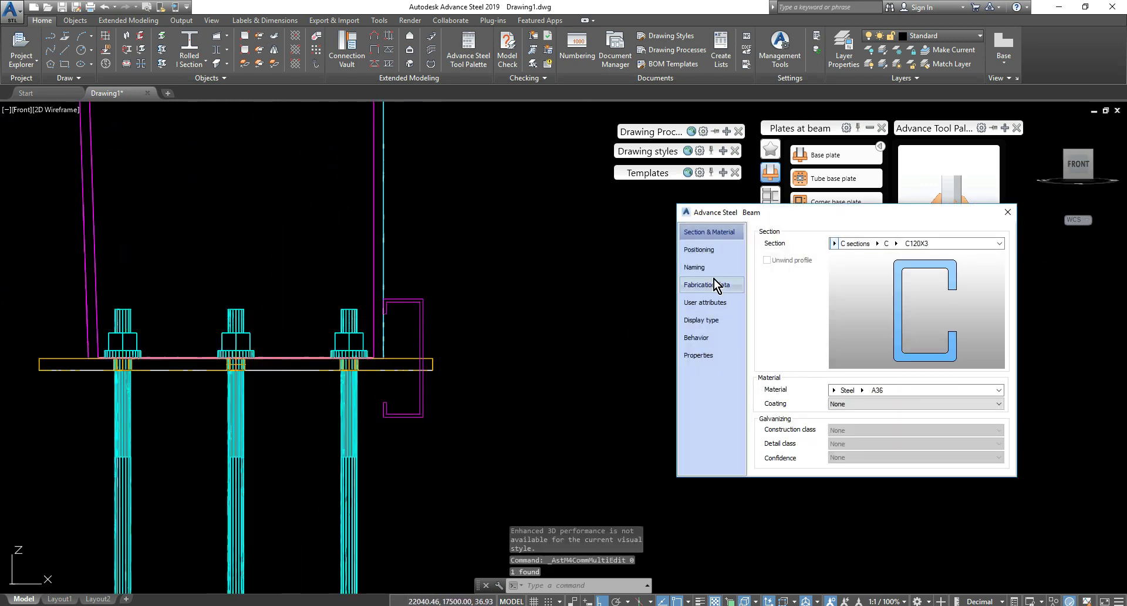
left_click(715, 248)
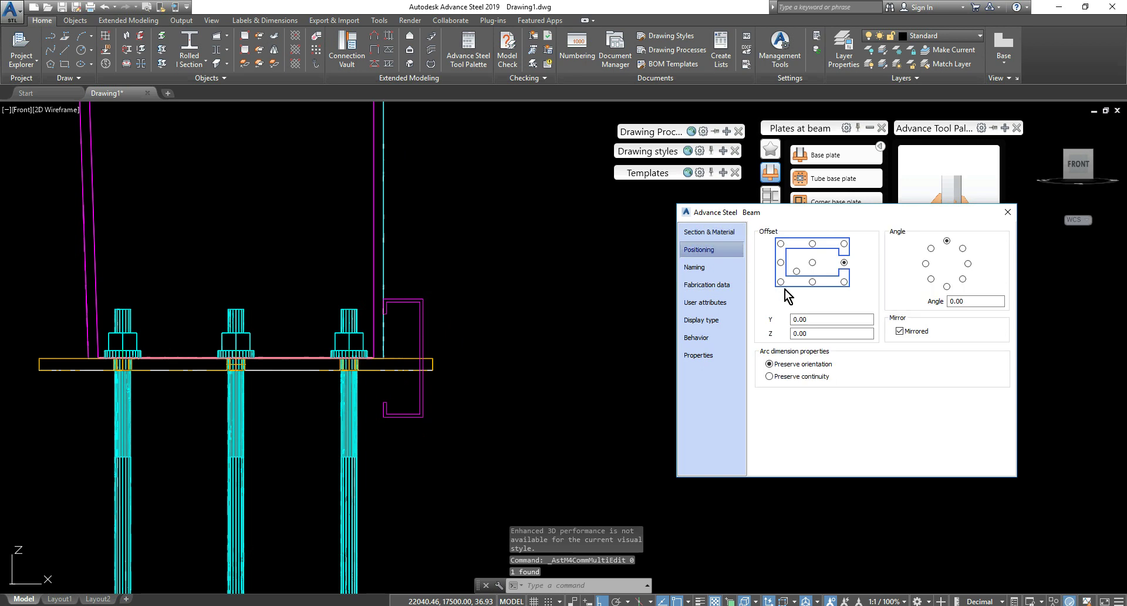
left_click(845, 282)
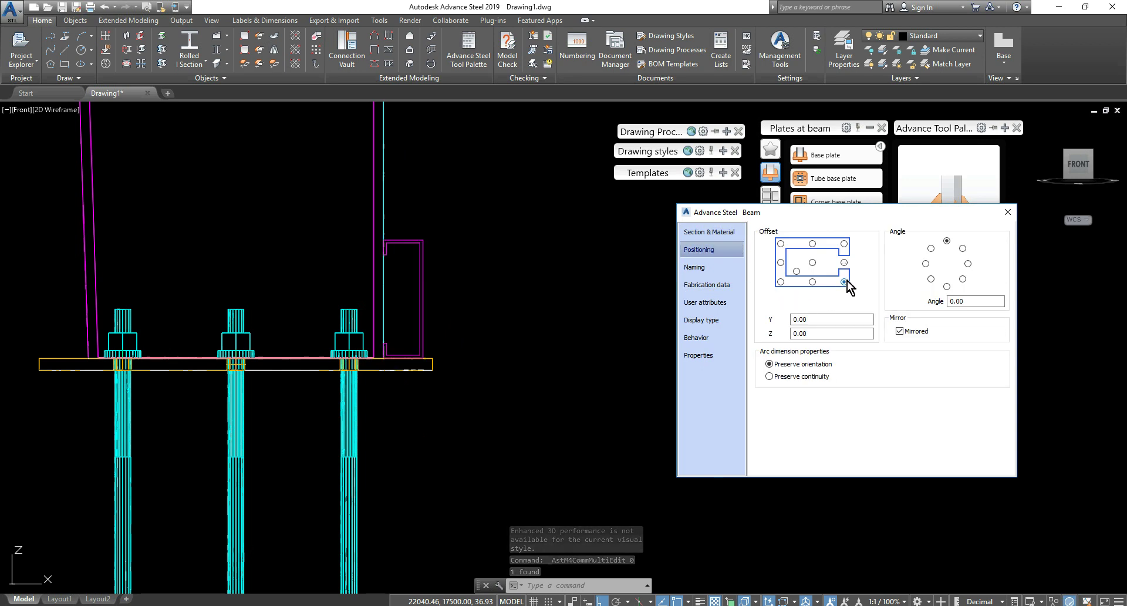
left_click(1008, 212)
scroll(486, 279, "down", 6)
middle_click_drag(403, 269, 505, 395)
scroll(505, 395, "down", 3)
middle_click_drag(485, 319, 468, 386)
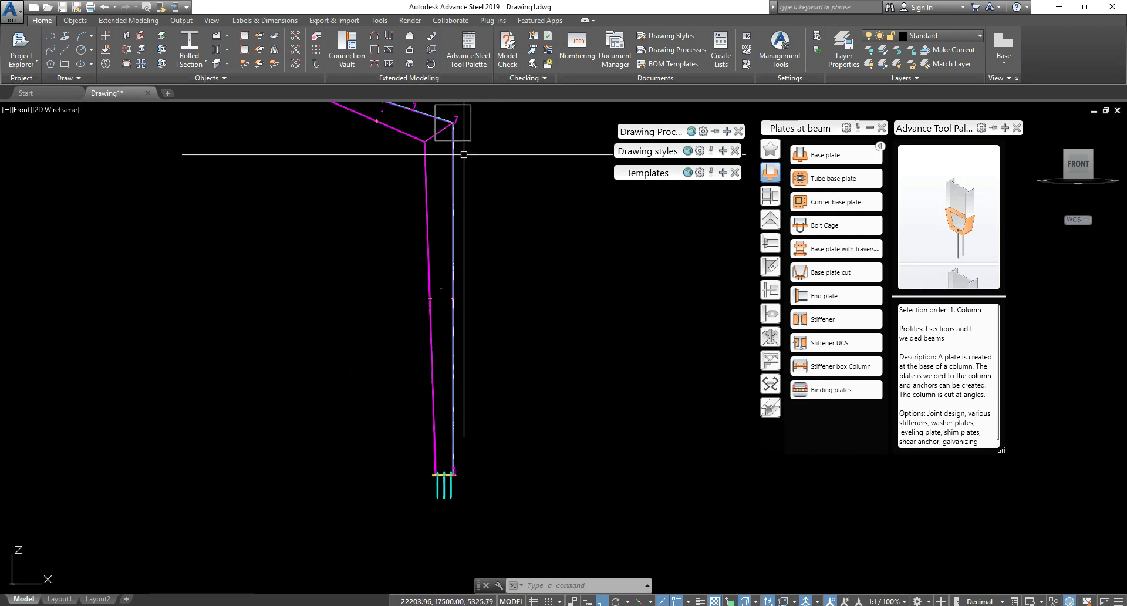
scroll(454, 482, "up", 10)
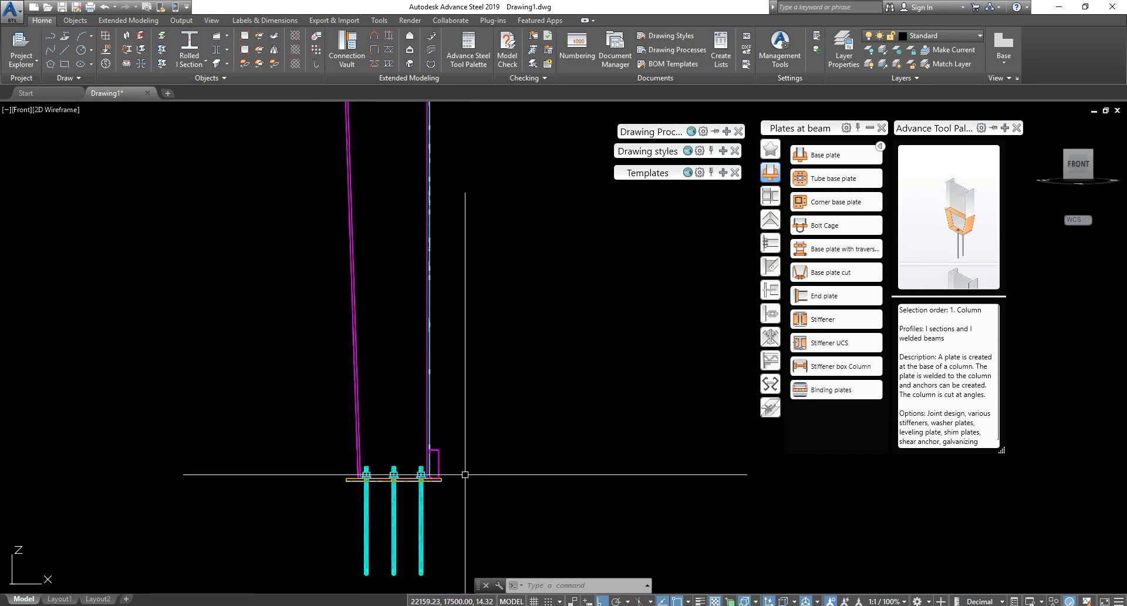
left_click(420, 451)
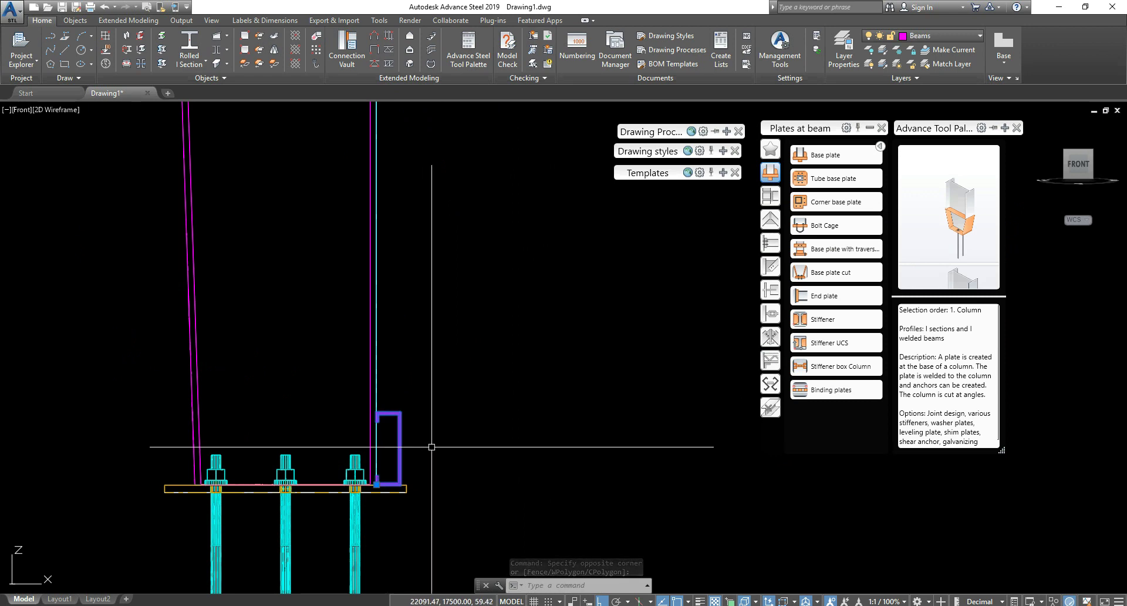
type("c")
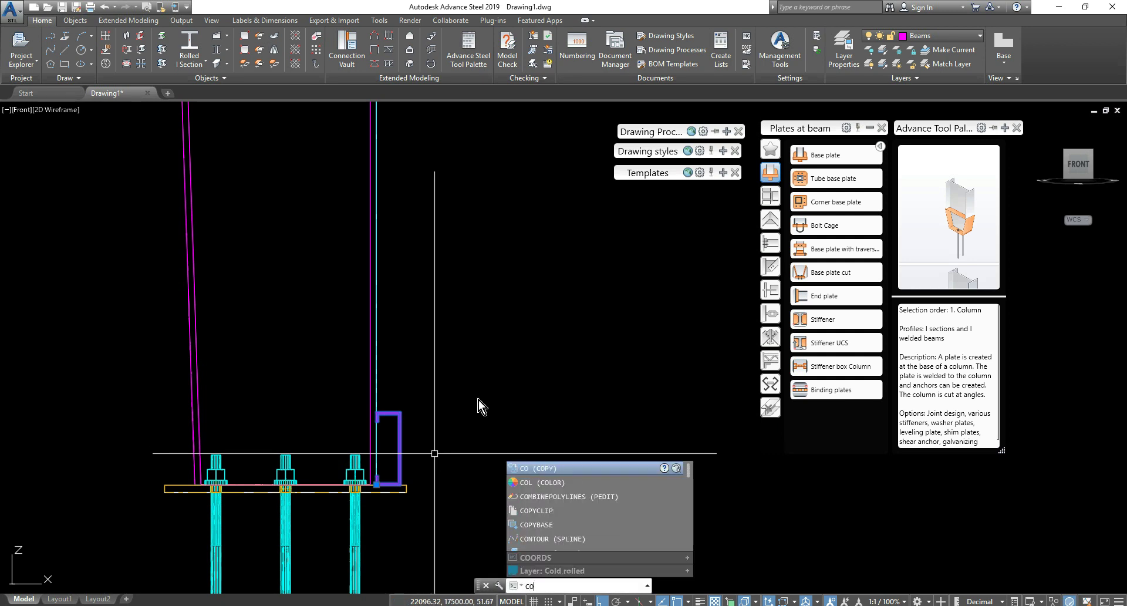
type("o")
key("Return")
left_click(474, 434)
scroll(483, 378, "down", 4)
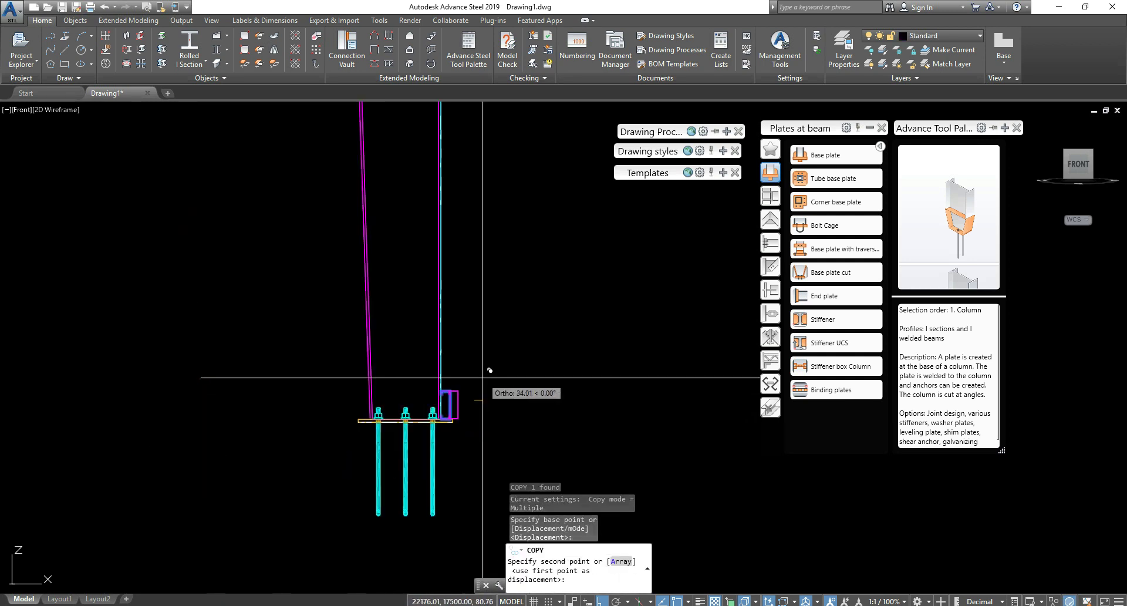
key("Escape")
key("Escape")
key("Escape")
Step: Align the UCS with the current front view
type("ucs")
key("Return")
type("v")
key("Return")
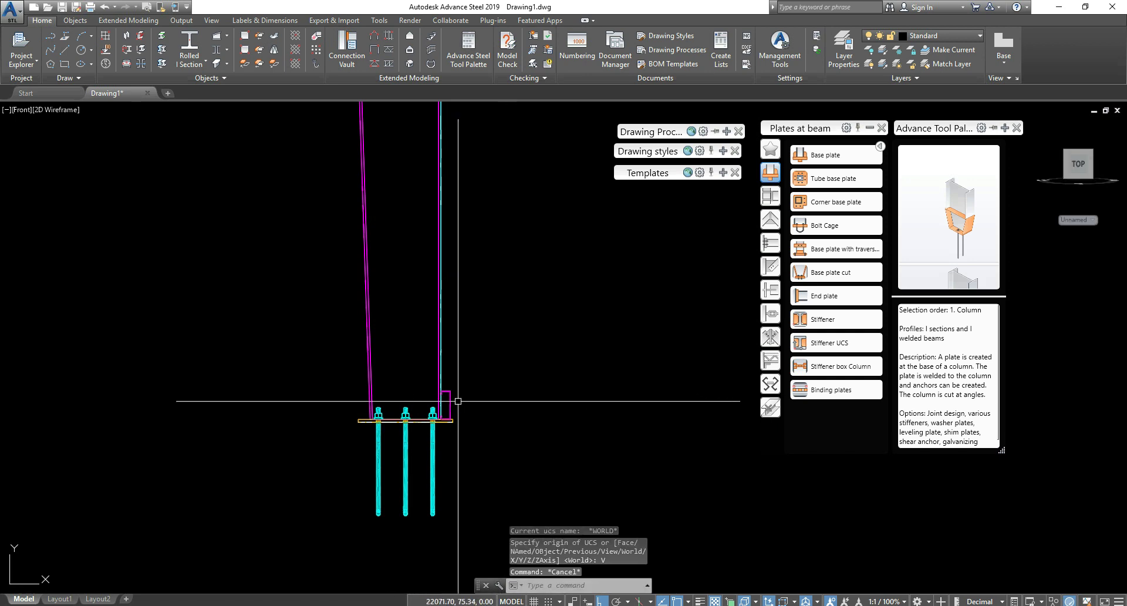
Step: Copy the C120X3 base girt vertically up the right-side column at 900 and 1800 from the original
left_click(444, 403)
type("co")
key("Return")
left_click(501, 406)
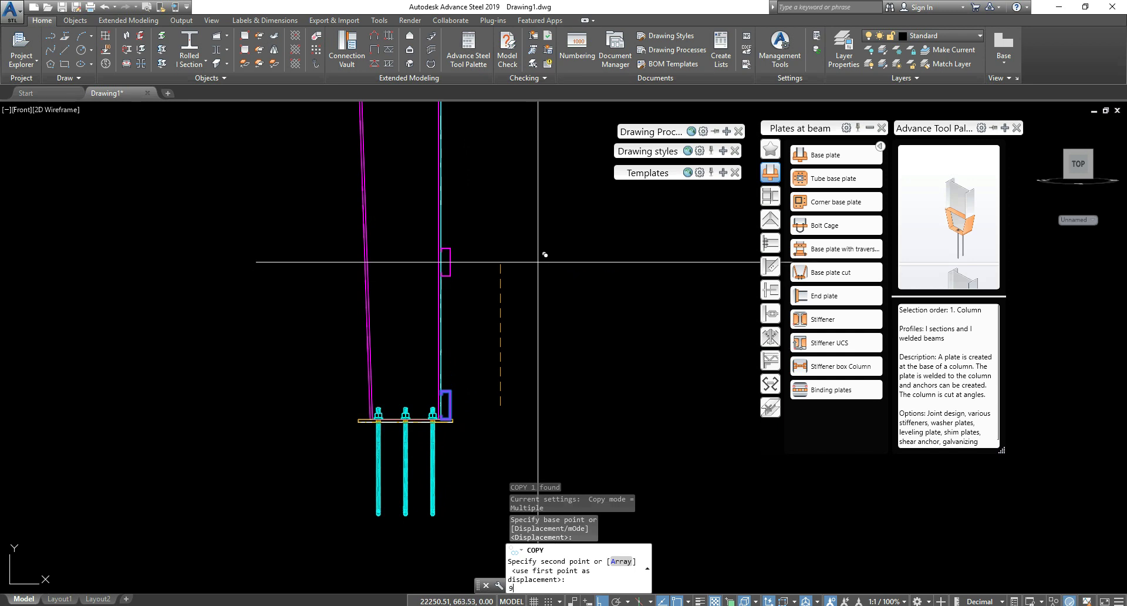
key("Return")
scroll(344, 271, "down", 5)
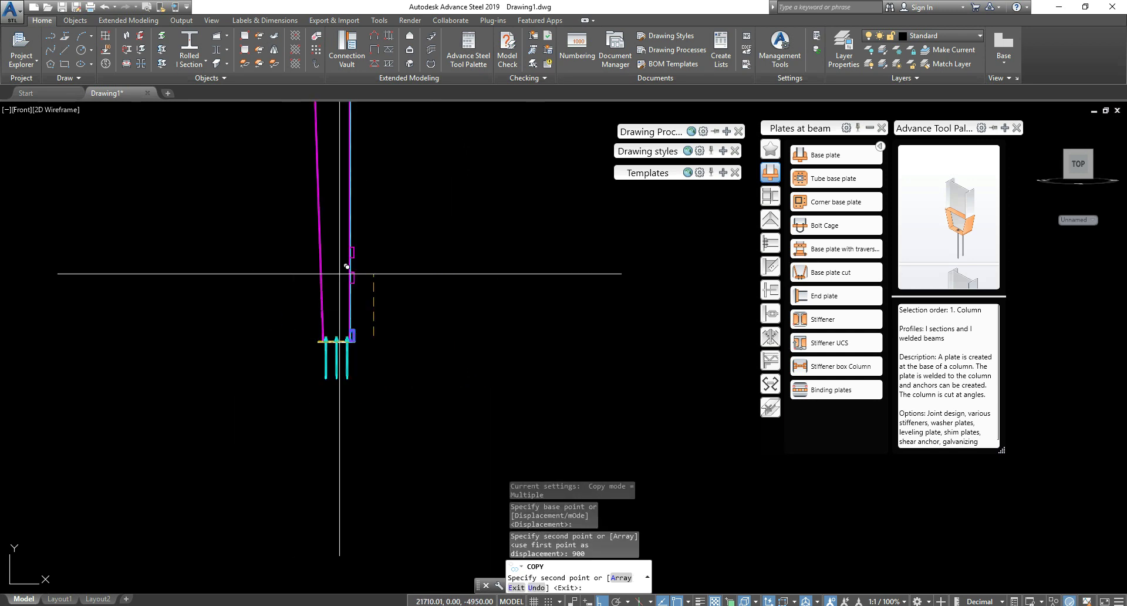
middle_click_drag(389, 251, 416, 356)
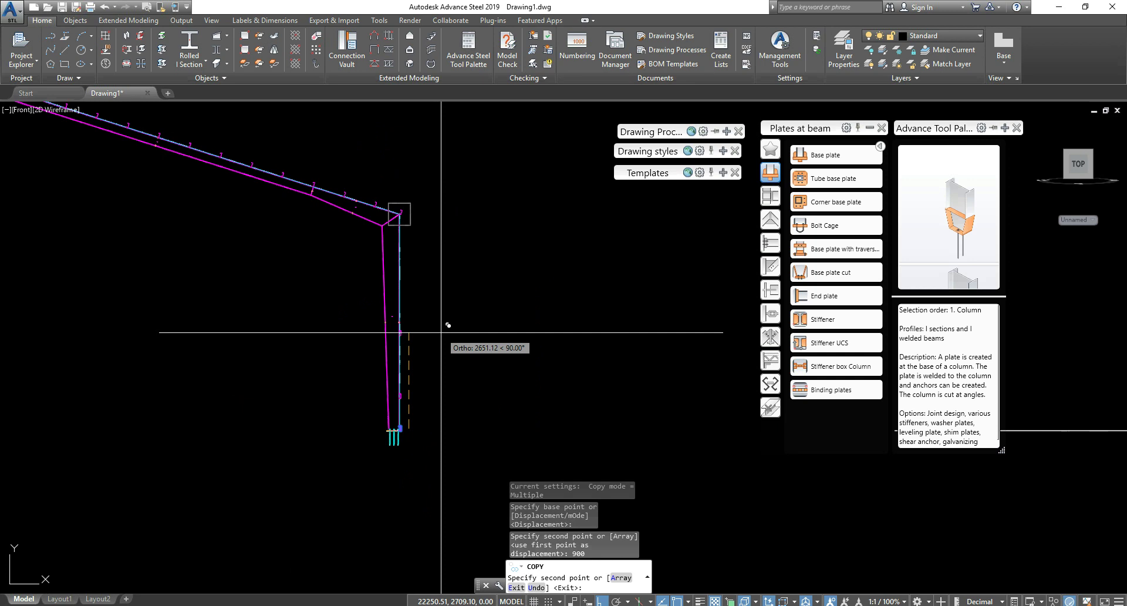
type("1800")
key("Return")
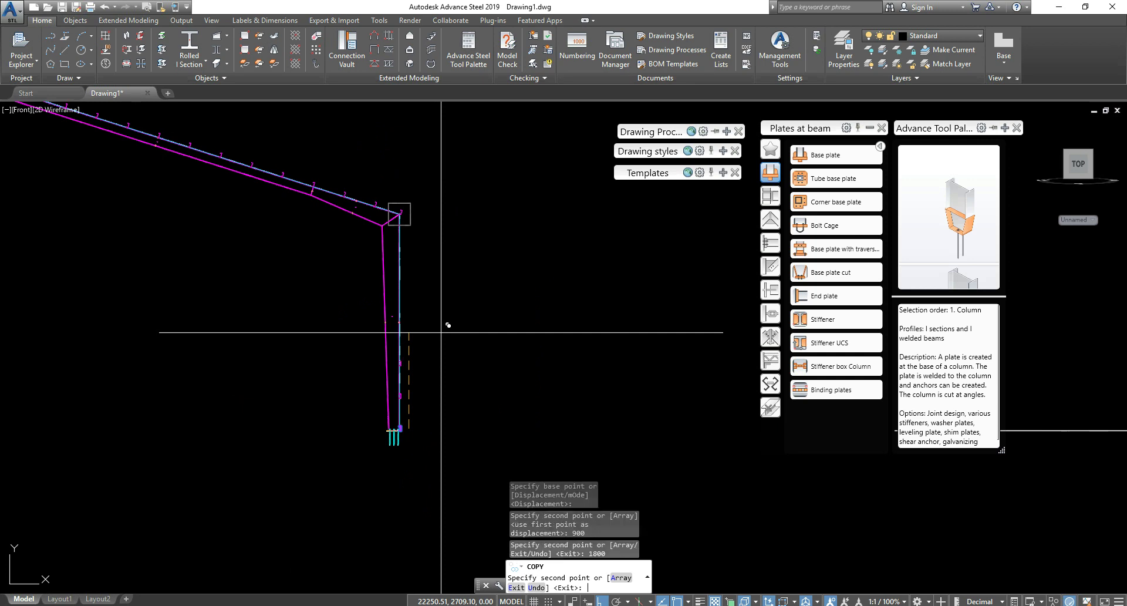
key("Escape")
Step: Try to copy the two raised girts up the column in two more pairs, using the base girt's upper corner as base point
scroll(411, 387, "up", 5)
left_click(379, 408)
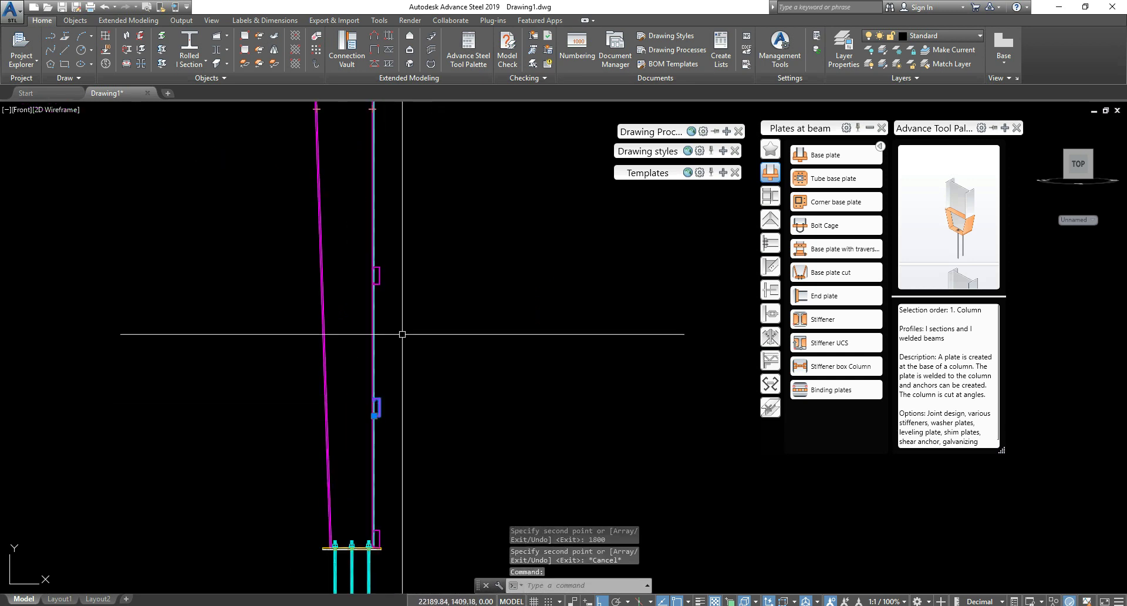
left_click(390, 269)
left_click(378, 273)
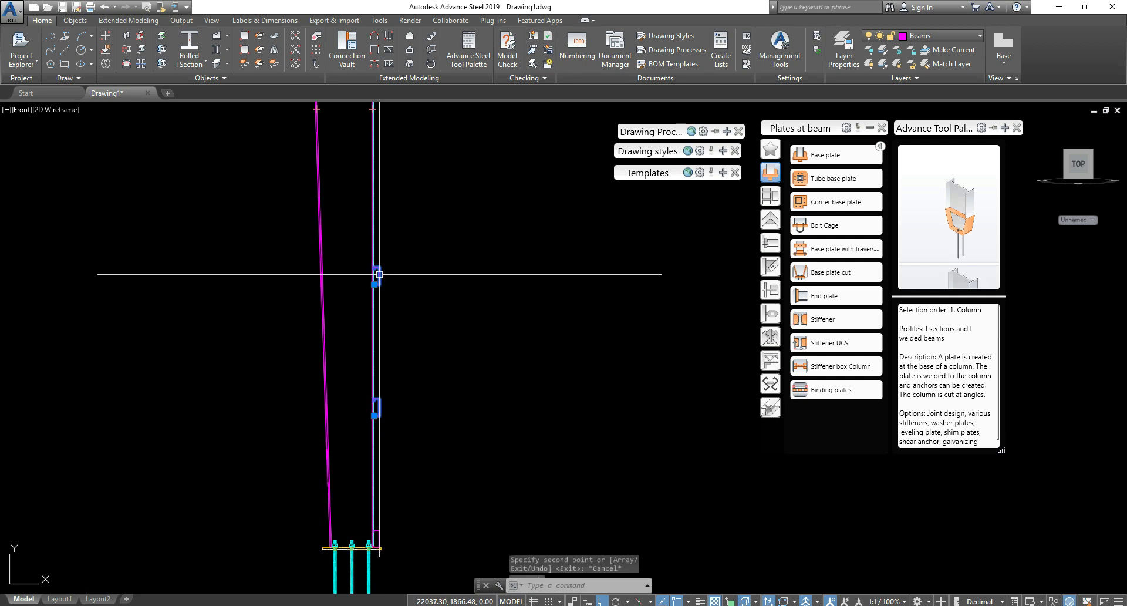
type("cp")
key("Return")
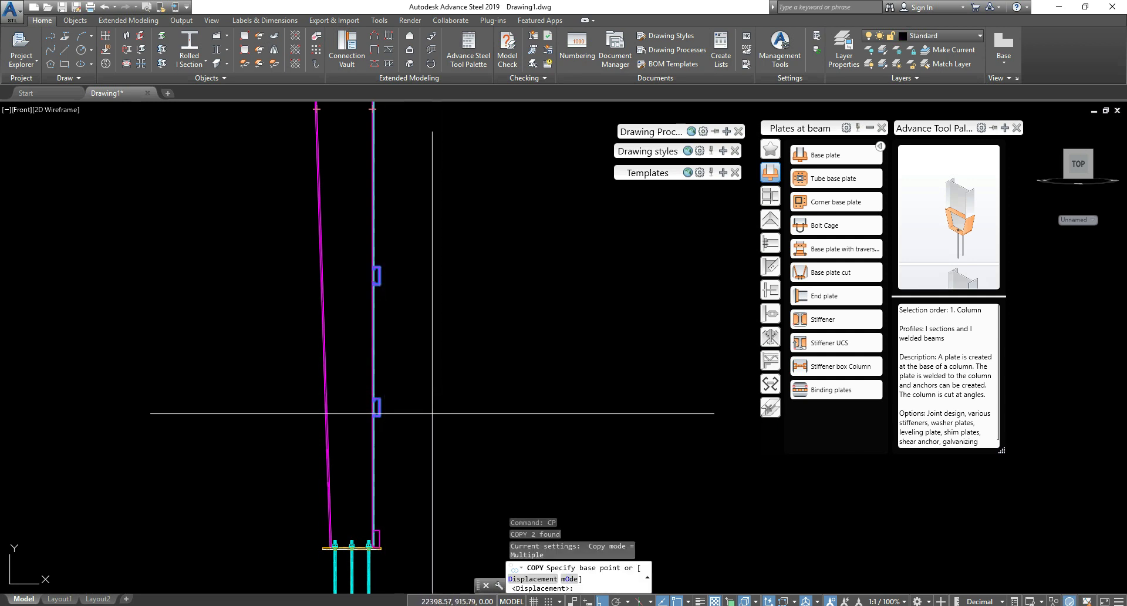
scroll(384, 555, "up", 8)
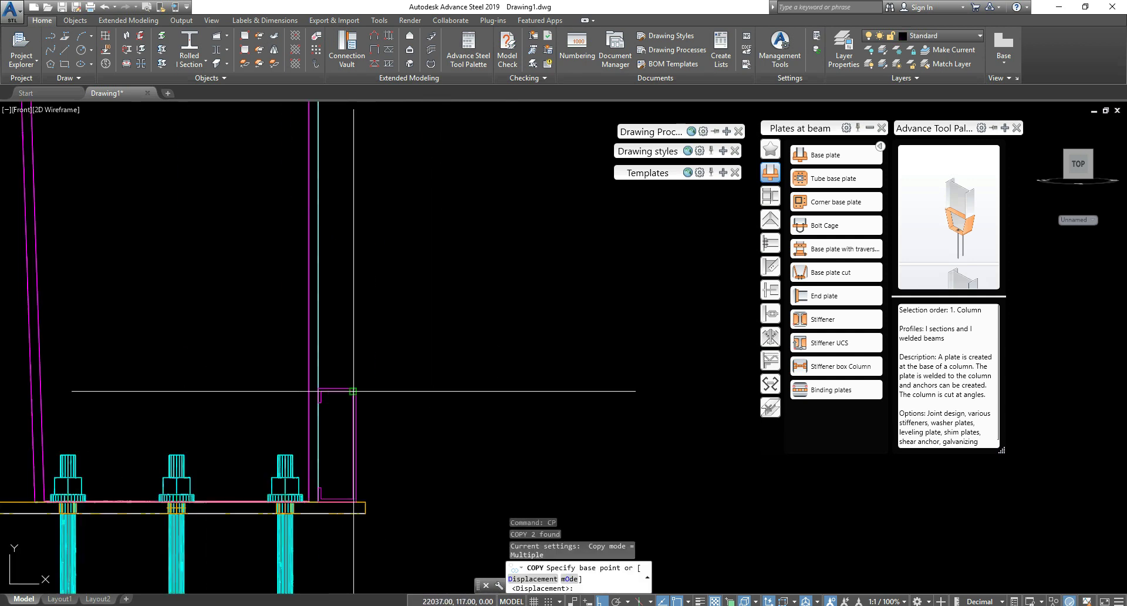
left_click(353, 392)
scroll(382, 329, "down", 6)
scroll(431, 305, "up", 5)
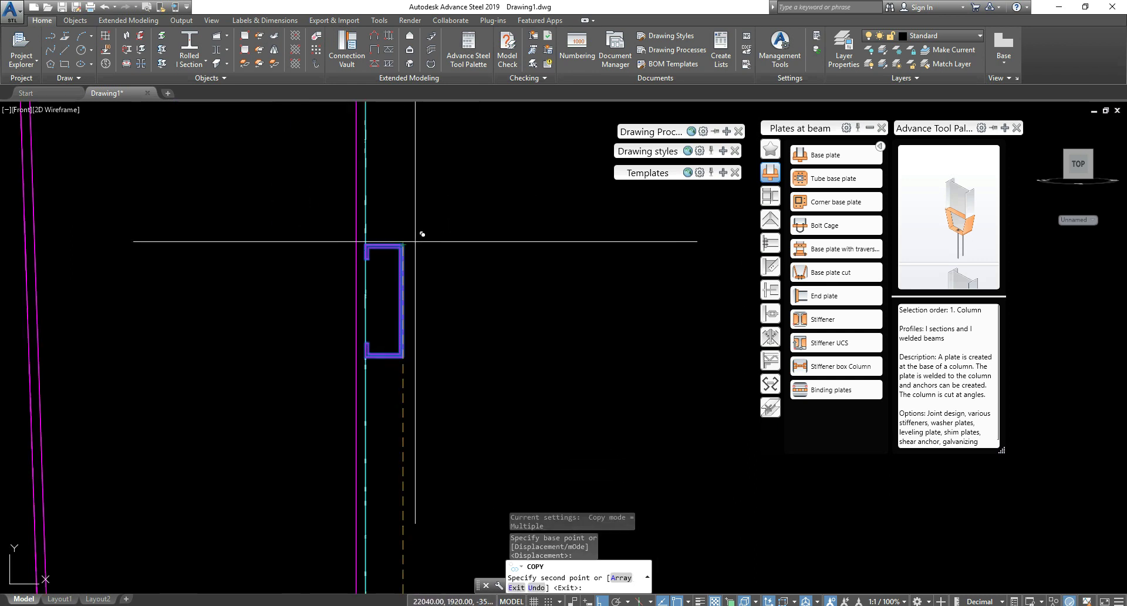
scroll(414, 241, "down", 6)
scroll(499, 394, "up", 3)
left_click(500, 394)
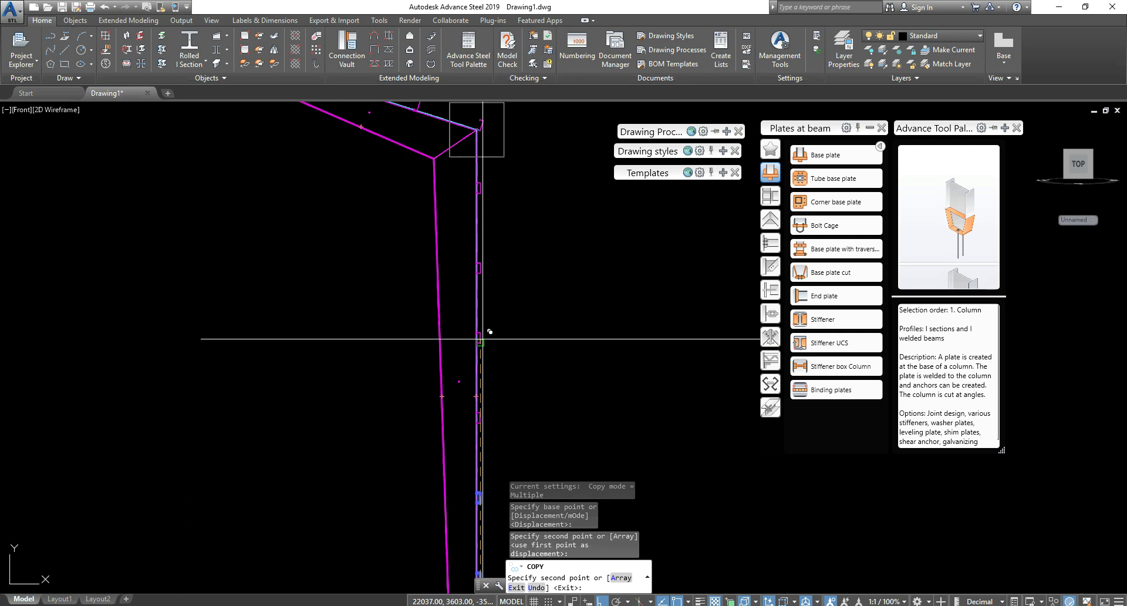
scroll(469, 333, "up", 5)
left_click(455, 333)
scroll(458, 333, "down", 4)
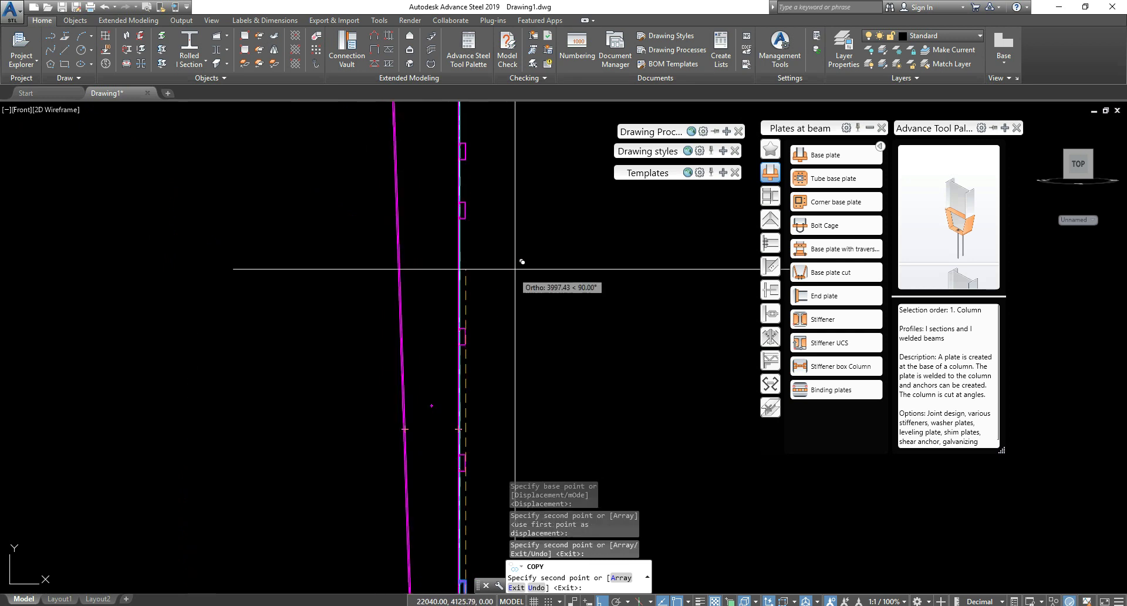
middle_click_drag(521, 262, 553, 361)
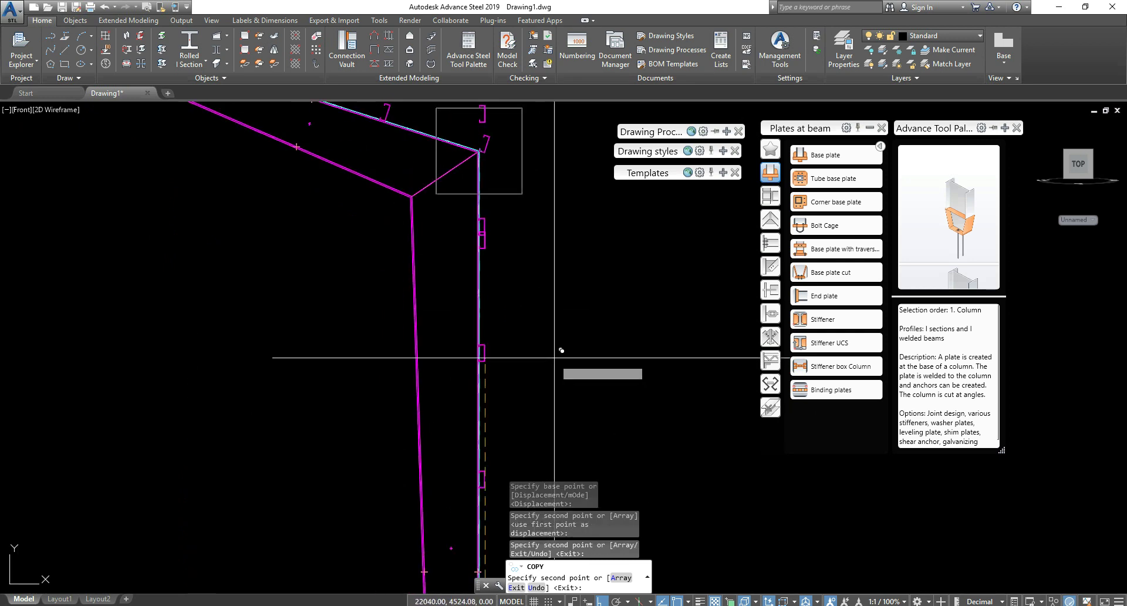
scroll(553, 342, "down", 5)
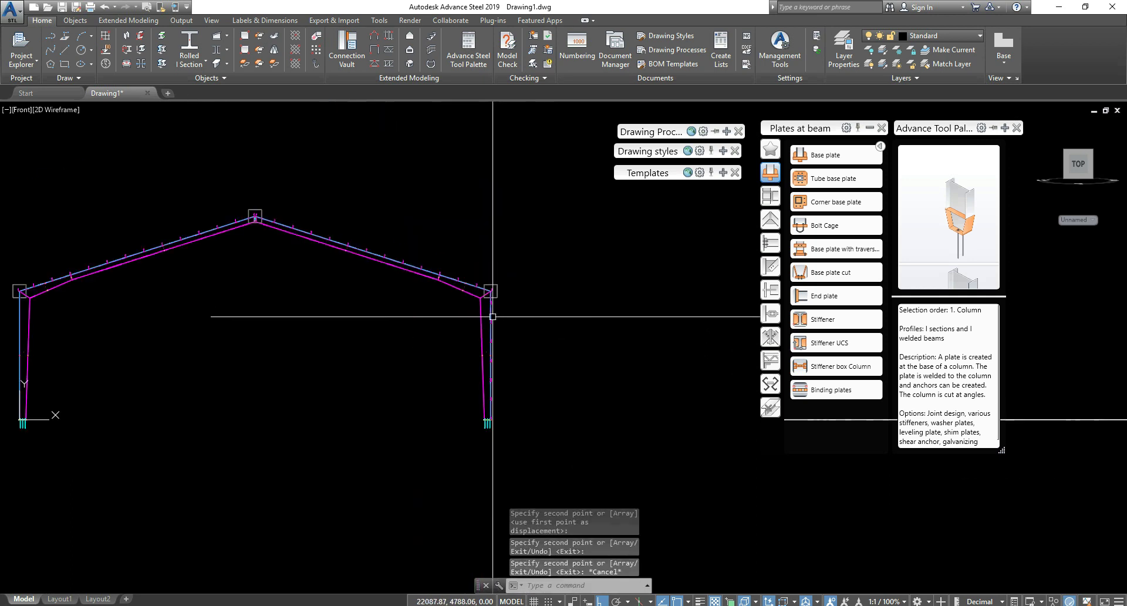
key("Escape")
key("Escape")
Step: Delete the four girt copies just placed on the upper part of the right-side wall
middle_click_drag(524, 335, 610, 343, "shift")
left_click(628, 322)
left_click(496, 249)
key("Delete")
Step: Copy the two girts above the base girt from the base girt's outer top corner to the upper girt's matching corner
scroll(219, 458, "up", 5)
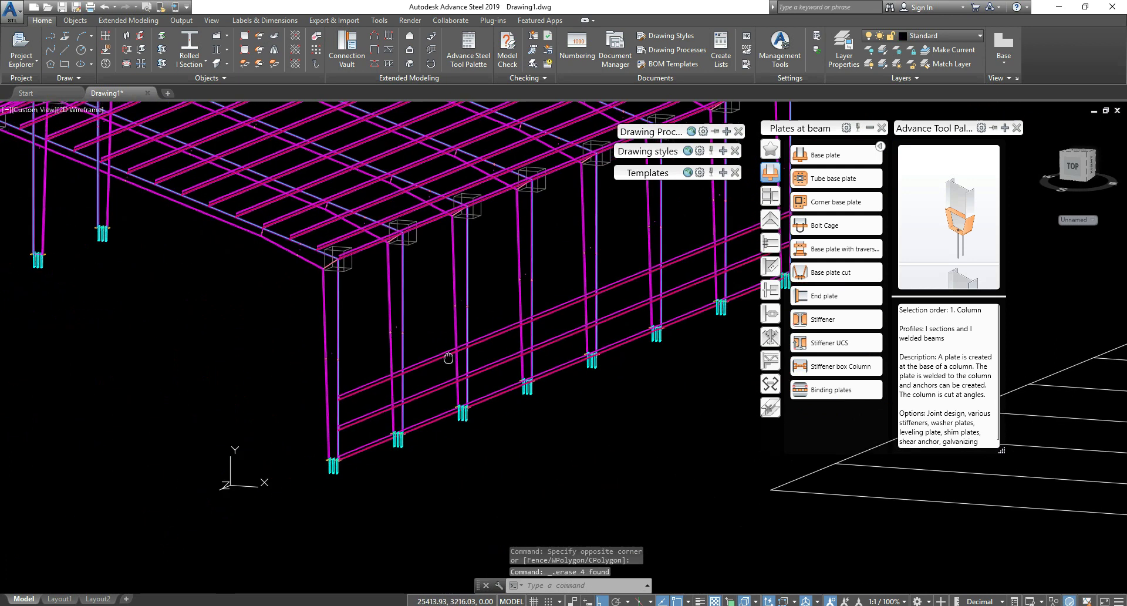
scroll(356, 345, "up", 4)
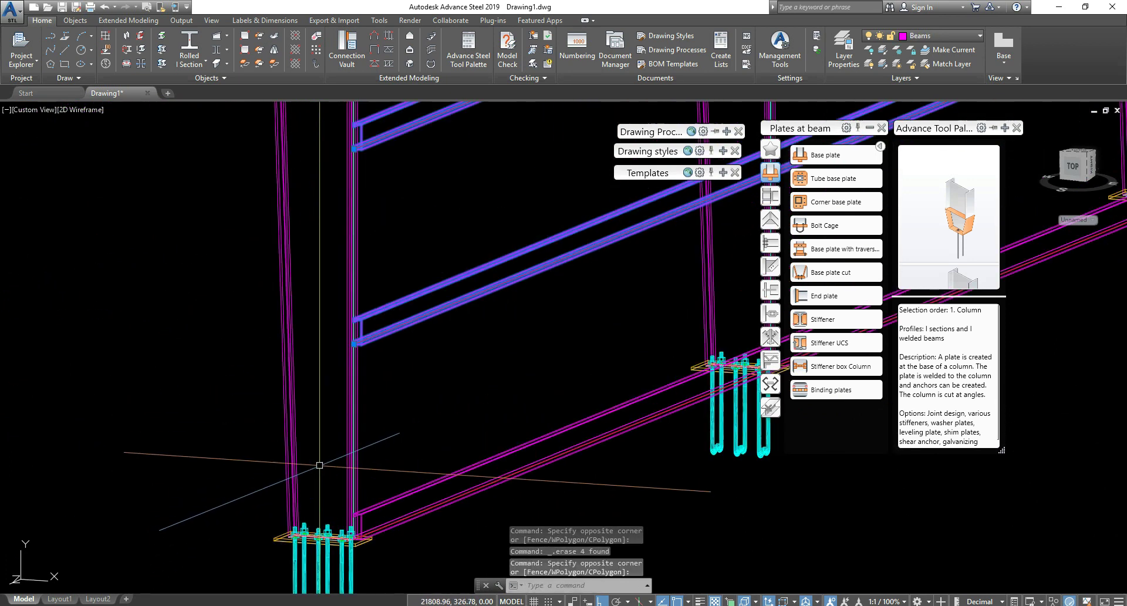
type("co")
key("Return")
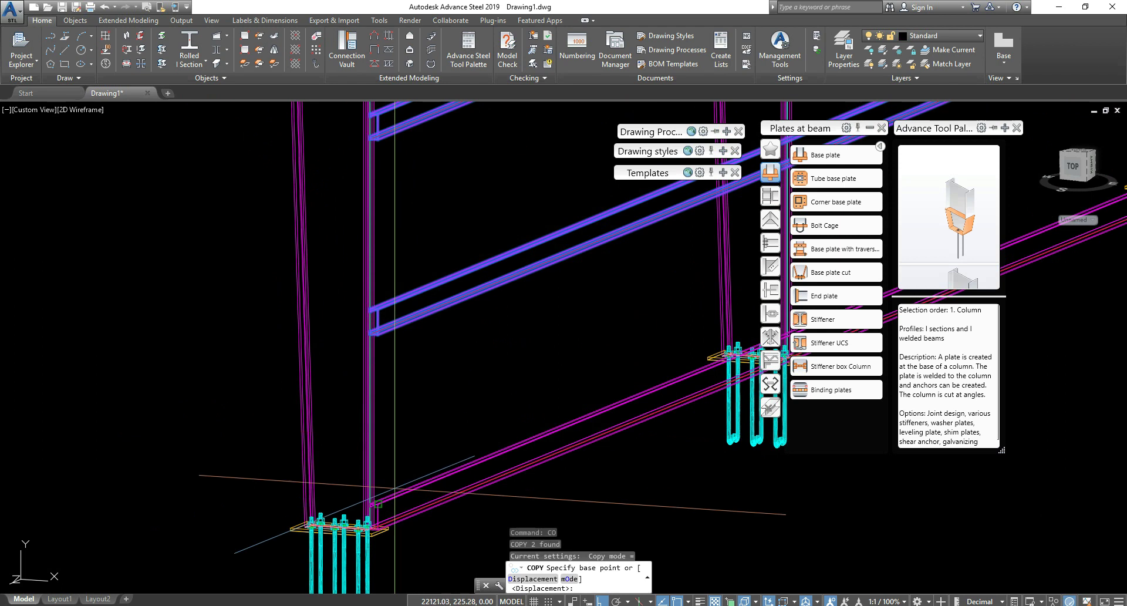
scroll(376, 452, "up", 4)
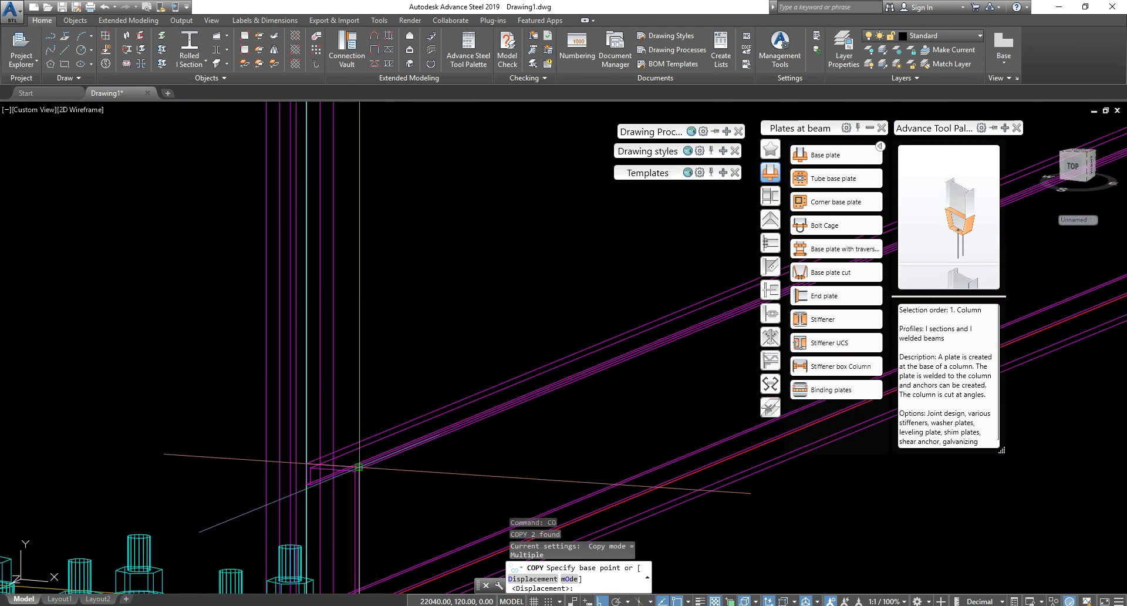
left_click(359, 467)
scroll(377, 433, "down", 3)
scroll(407, 251, "up", 4)
scroll(490, 368, "down", 3)
scroll(464, 329, "up", 5)
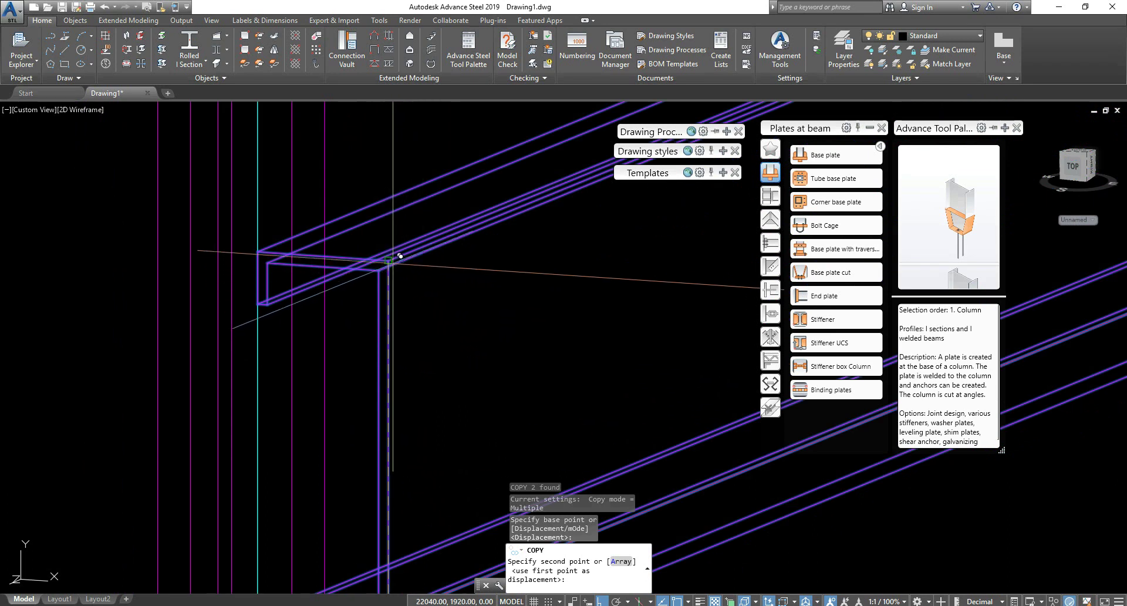
scroll(390, 251, "down", 3)
left_click(517, 416)
scroll(516, 415, "up", 2)
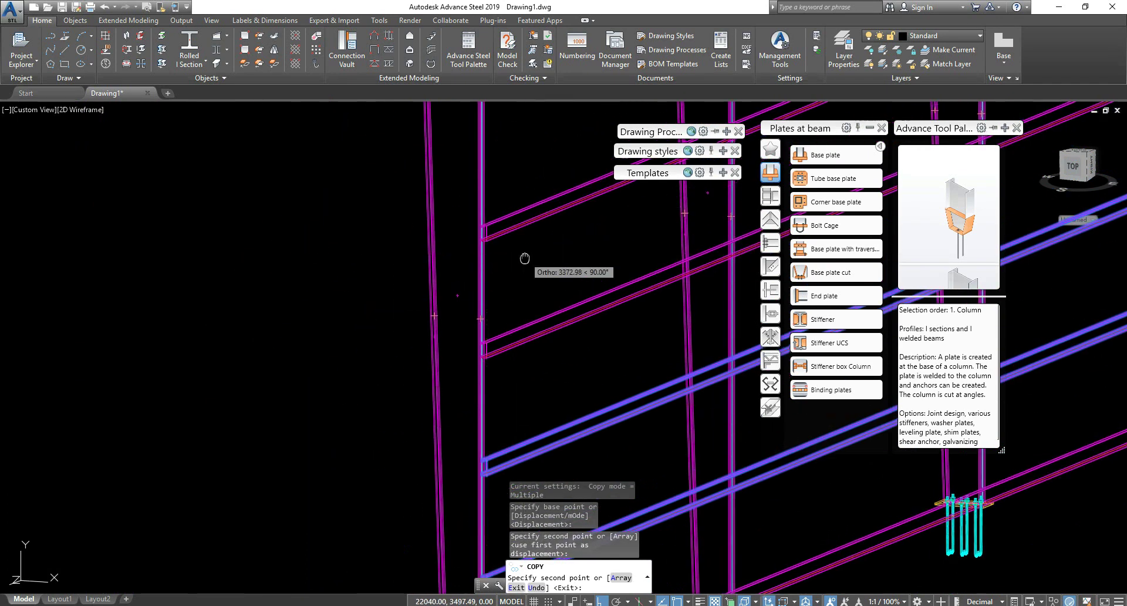
Step: Place another copy of the girt pair at the highest girt's outer top corner and end the copy
scroll(525, 256, "up", 3)
scroll(515, 311, "up", 2)
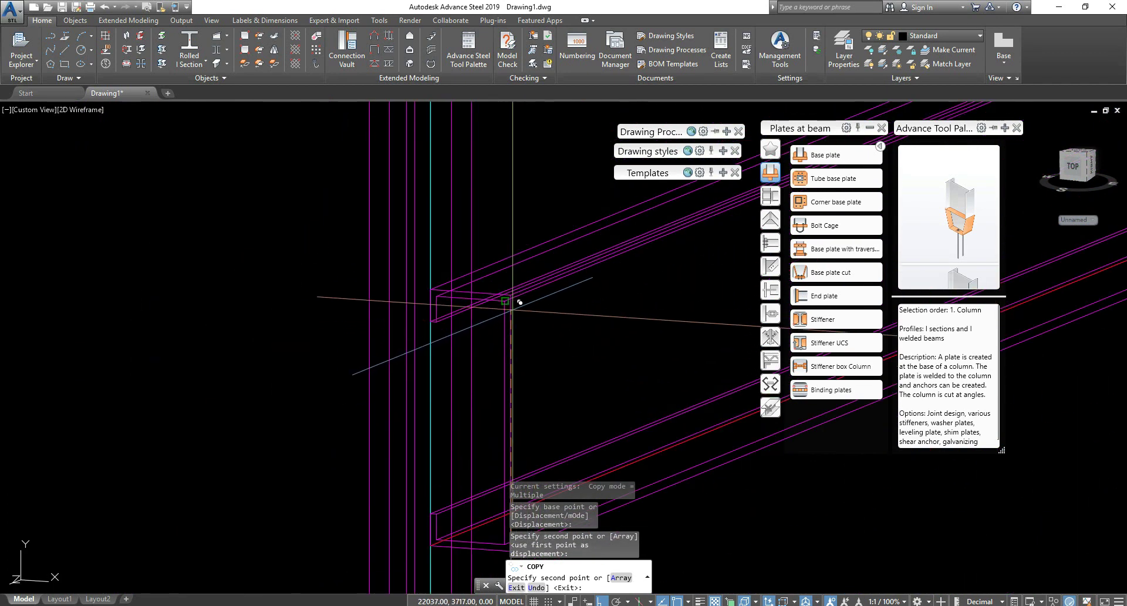
key("Escape")
scroll(510, 294, "down", 5)
scroll(661, 331, "up", 2)
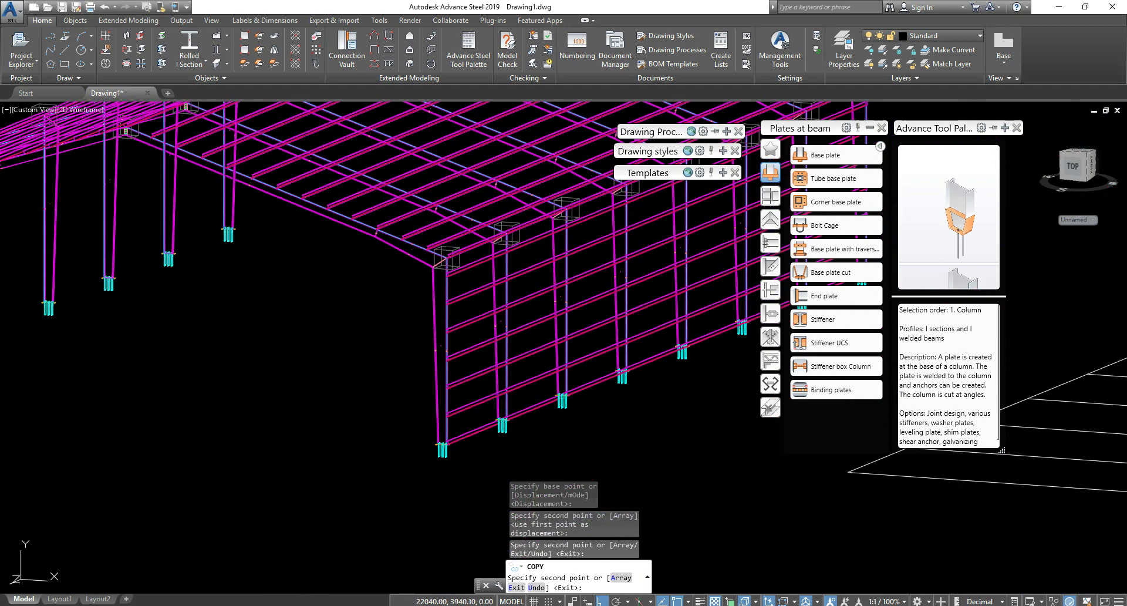
scroll(438, 362, "down", 3)
key("Escape")
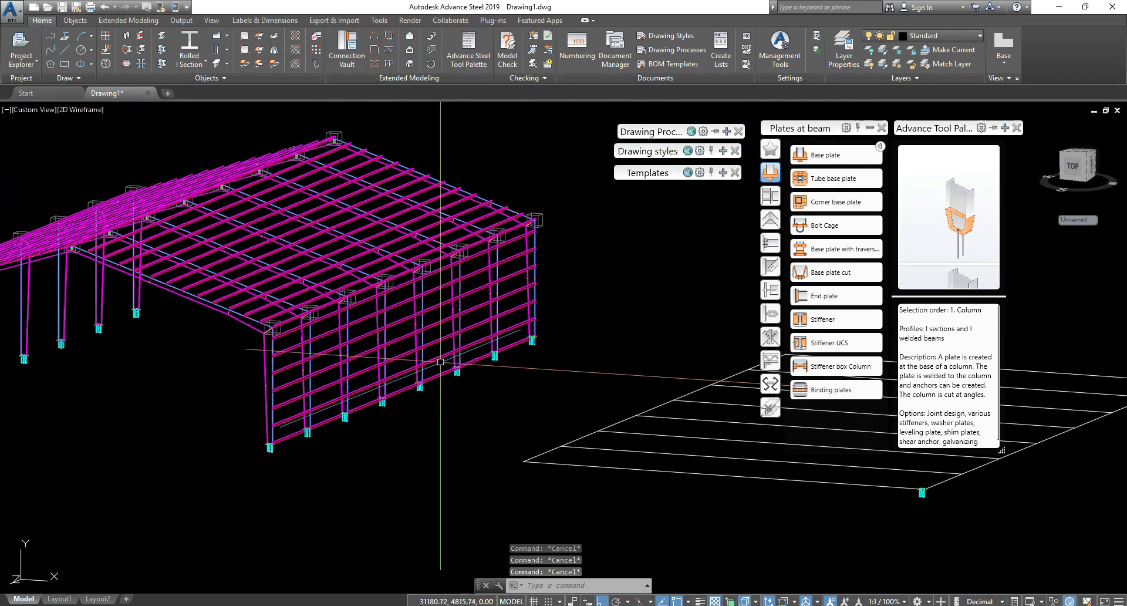
Step: Shade the model and inspect the girts on the right-side wall from its inner side
middle_click_drag(441, 361, 366, 348, "shift")
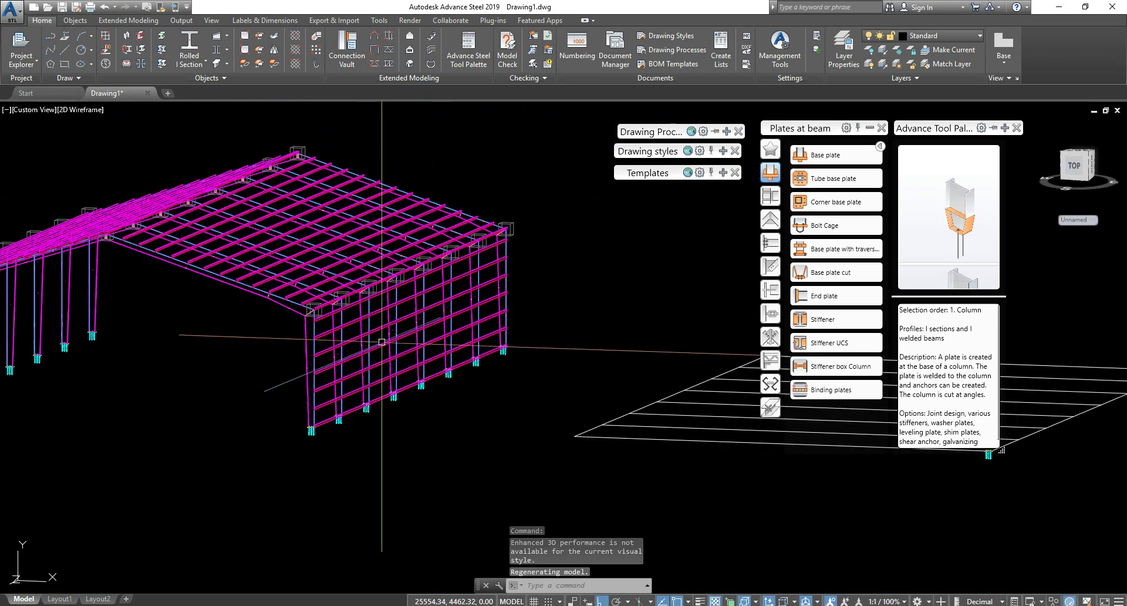
middle_click_drag(418, 305, 555, 396, "shift")
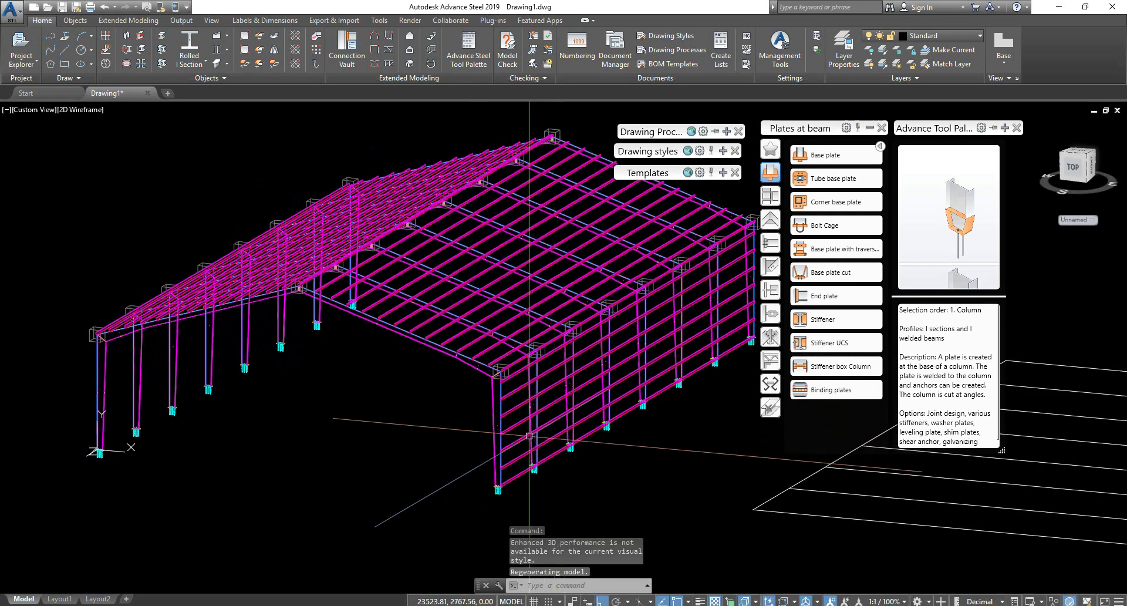
scroll(549, 402, "up", 6)
middle_click_drag(549, 402, 339, 350)
key("Escape")
scroll(487, 428, "up", 6)
type("shade")
key("Return")
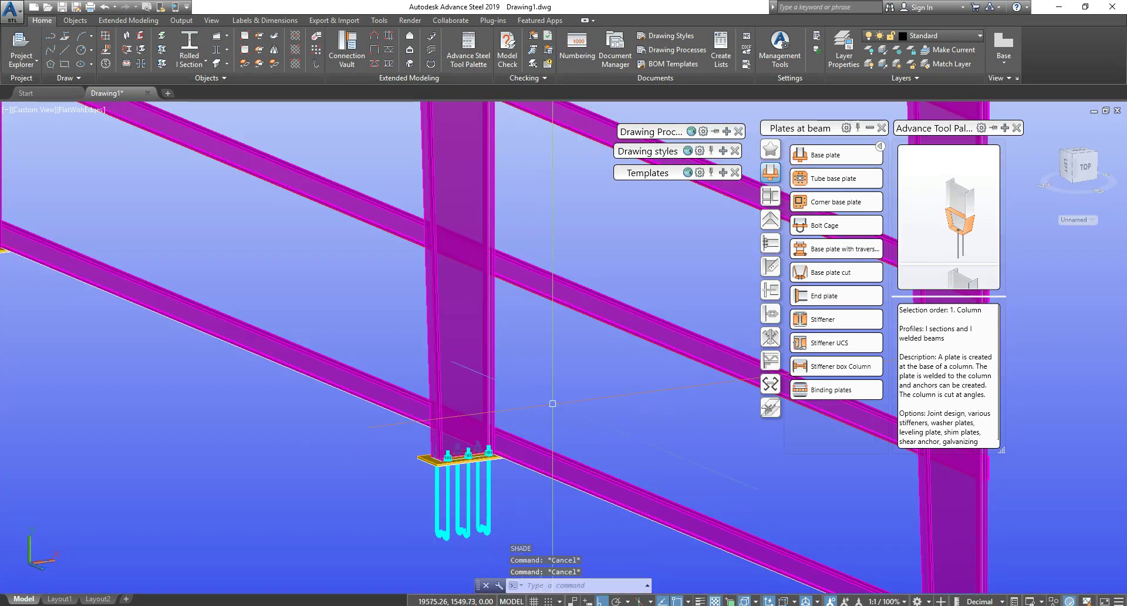
Step: Draw a vertical line 400 long upward from the web and outer flange corner at the second right-side column's base
middle_click_drag(508, 435, 420, 403)
scroll(445, 414, "down", 5)
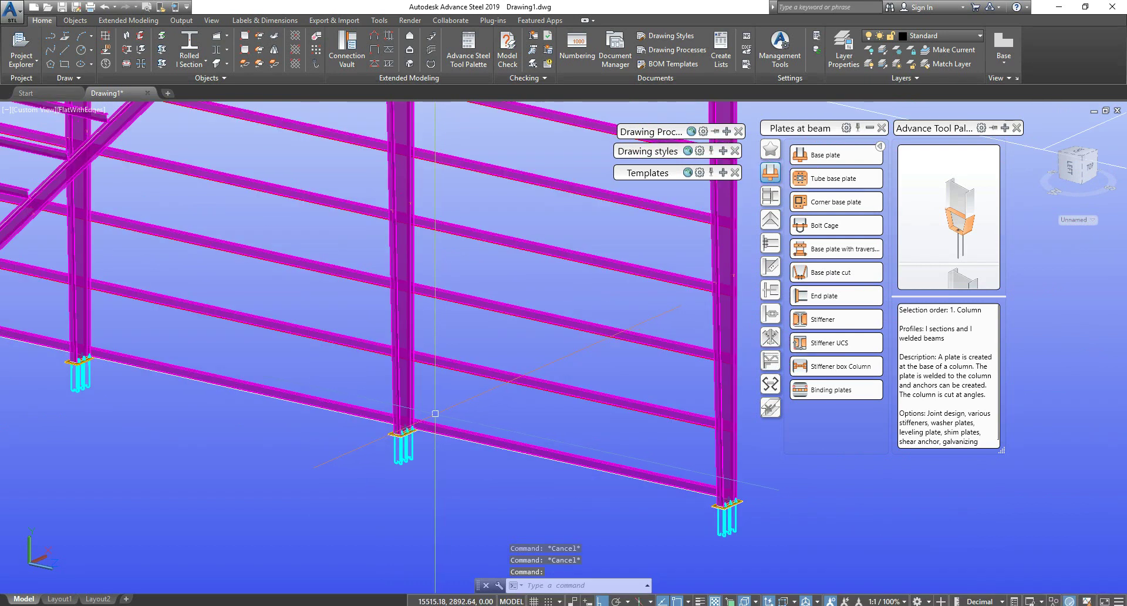
scroll(438, 413, "up", 2)
scroll(432, 414, "up", 5)
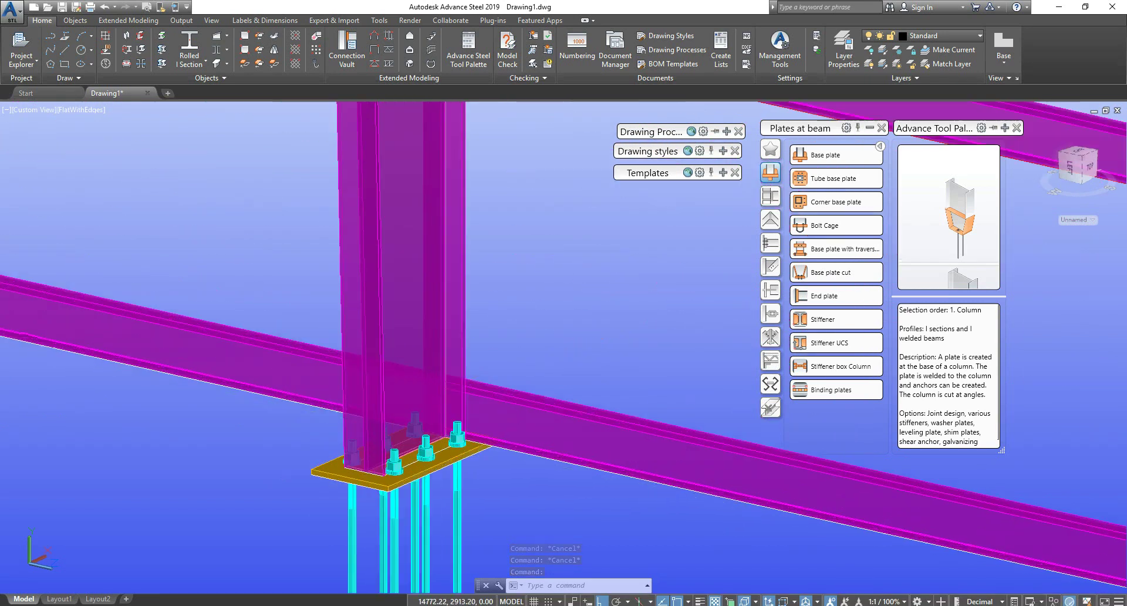
scroll(485, 427, "up", 6)
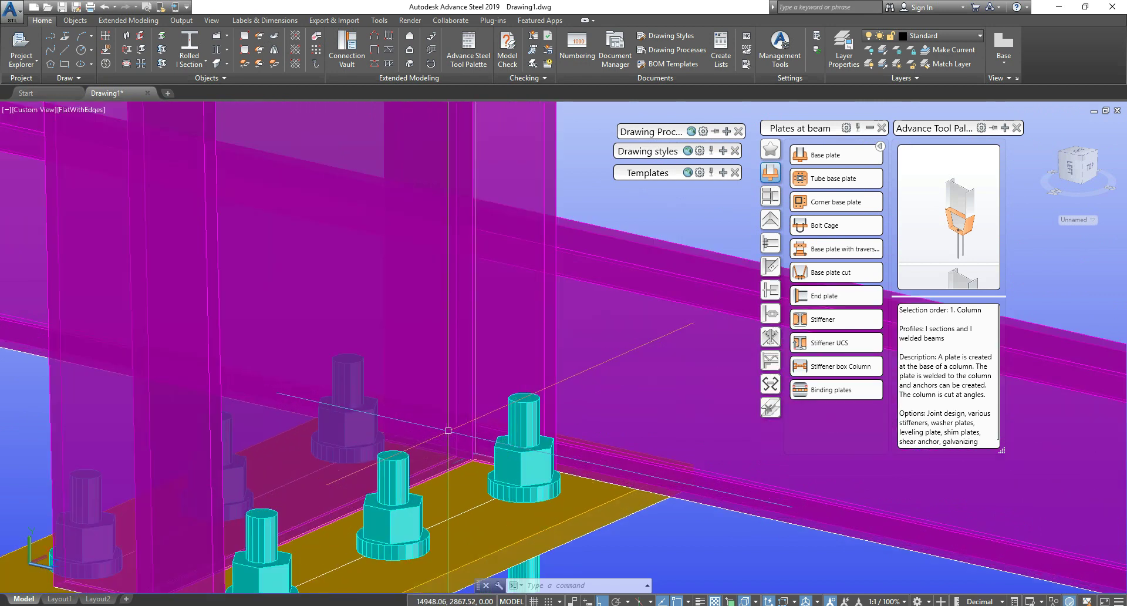
type("l")
key("Return")
left_click(486, 427)
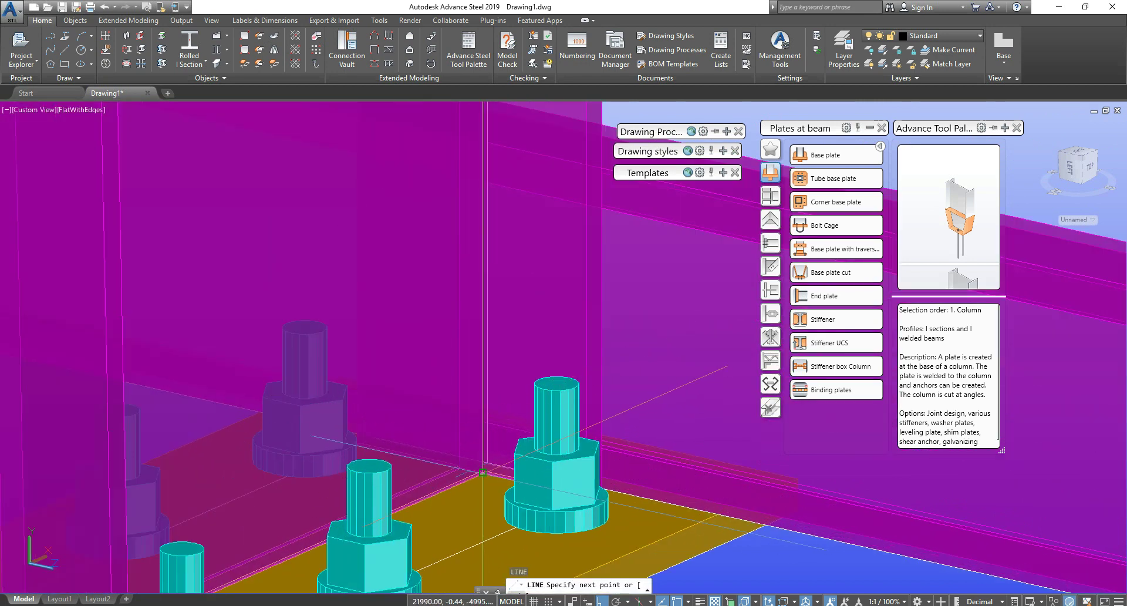
scroll(494, 320, "down", 5)
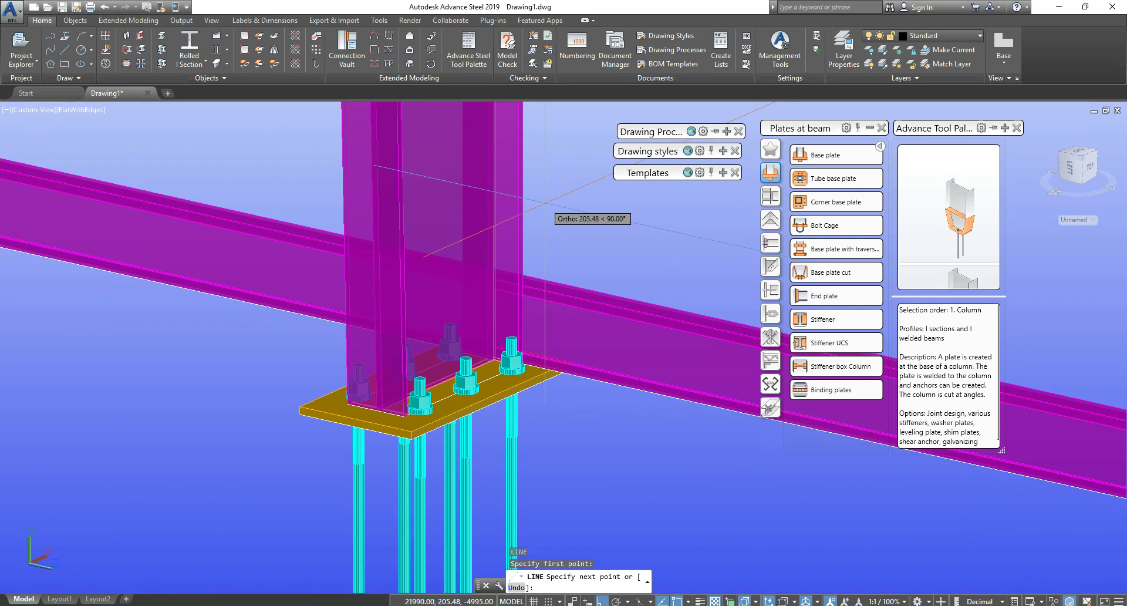
type("400")
key("Return")
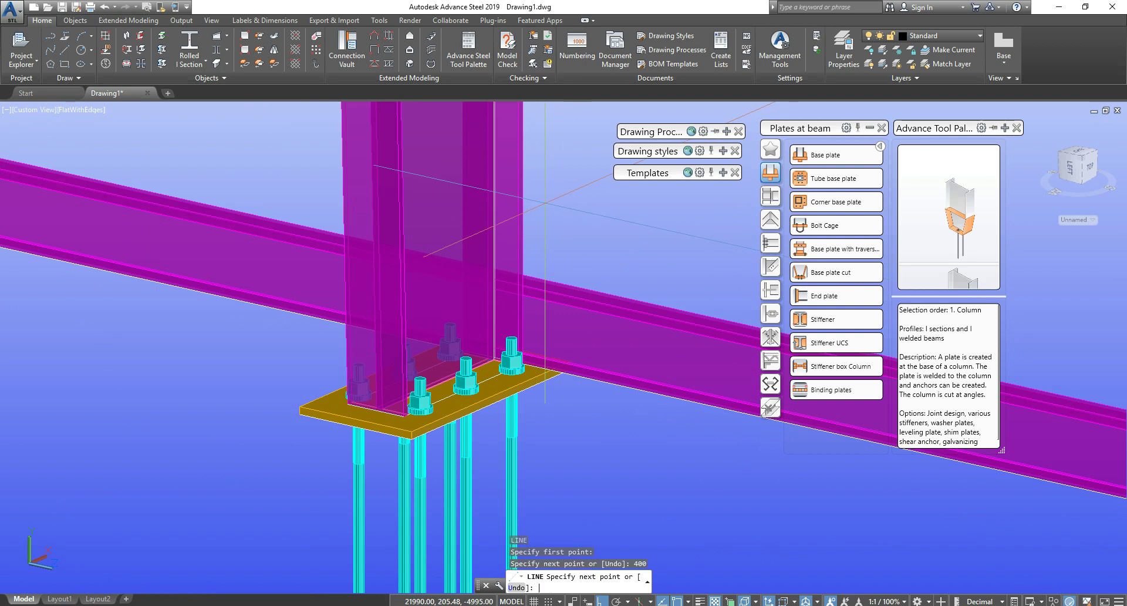
Step: Continue the line diagonally across the end bay to the web and outer flange corner at the top of the end column
scroll(545, 202, "down", 8)
middle_click_drag(572, 214, 328, 364)
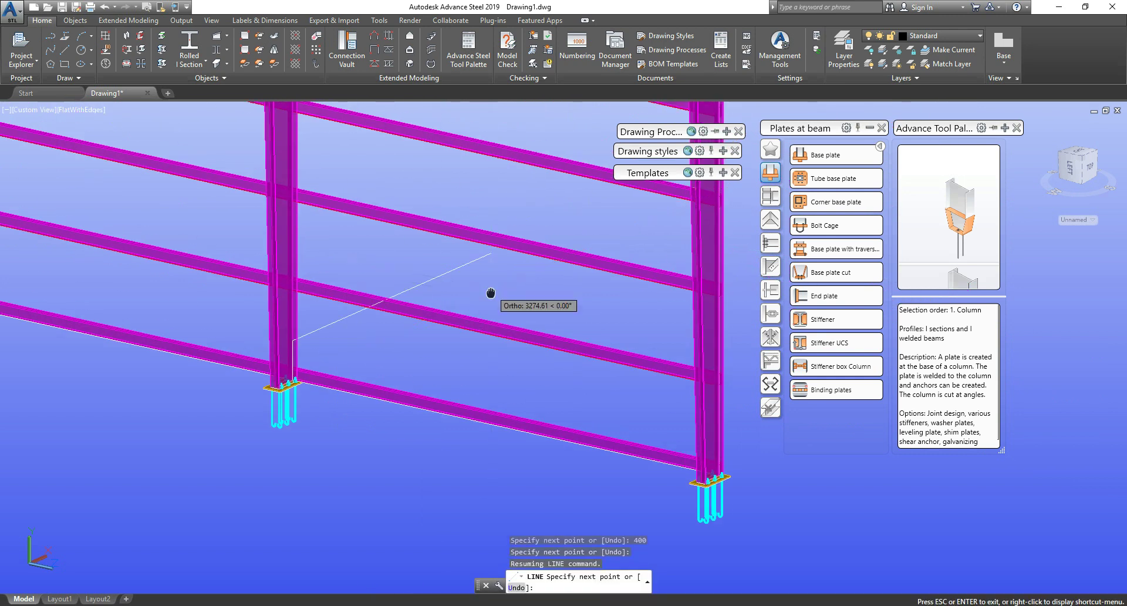
middle_click_drag(490, 291, 284, 398)
middle_click_drag(316, 344, 434, 280, "shift")
scroll(398, 371, "down", 7)
scroll(360, 587, "up", 5)
scroll(454, 352, "up", 9)
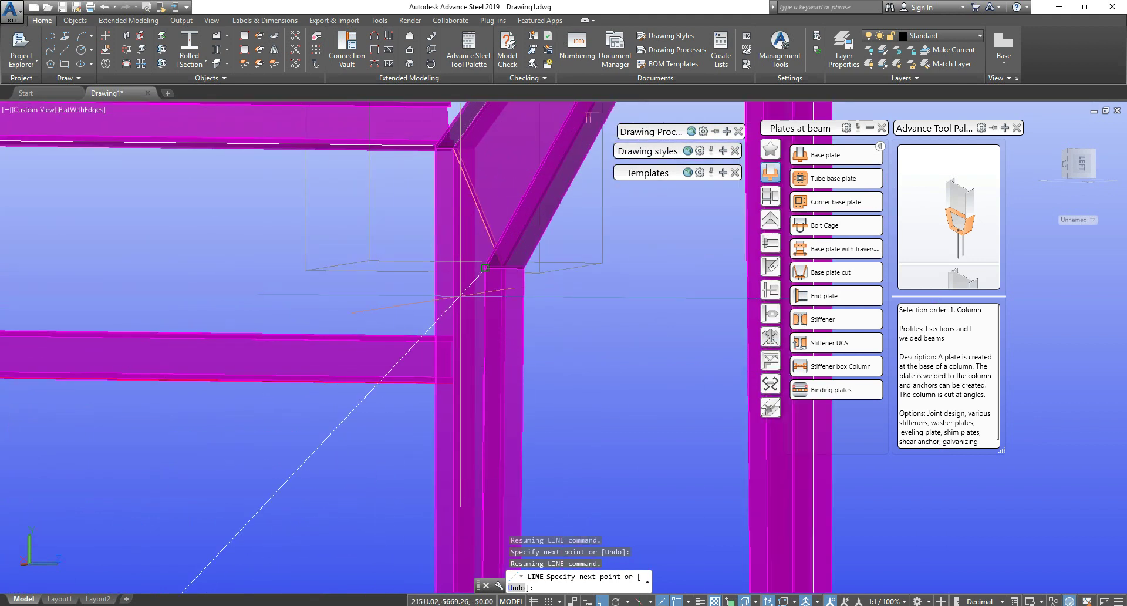
scroll(469, 204, "up", 3)
middle_click_drag(464, 161, 498, 254)
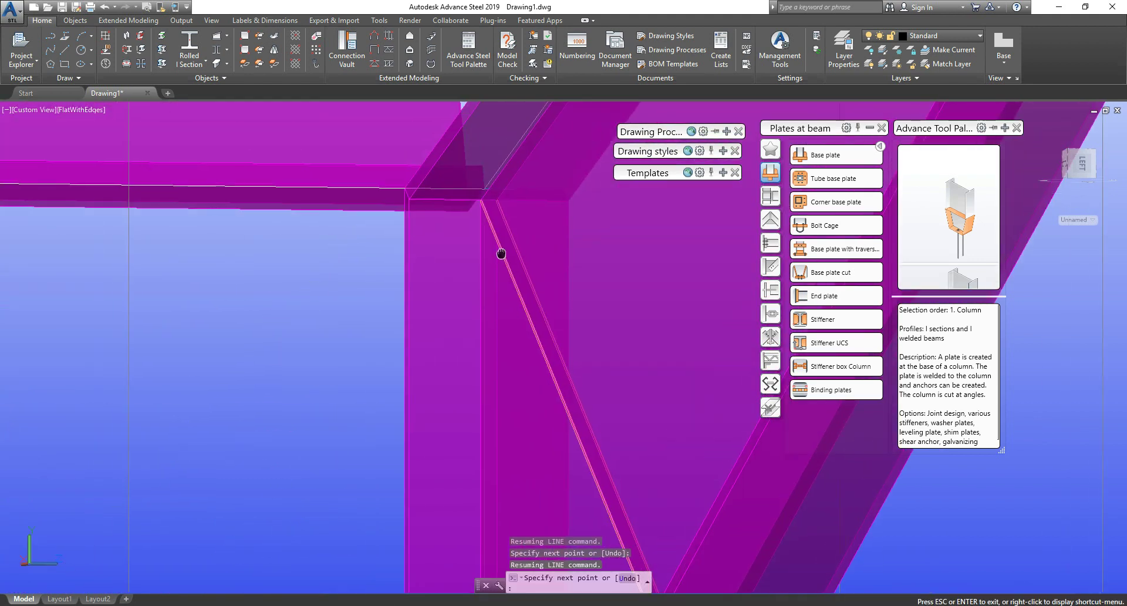
key("Escape")
key("Escape")
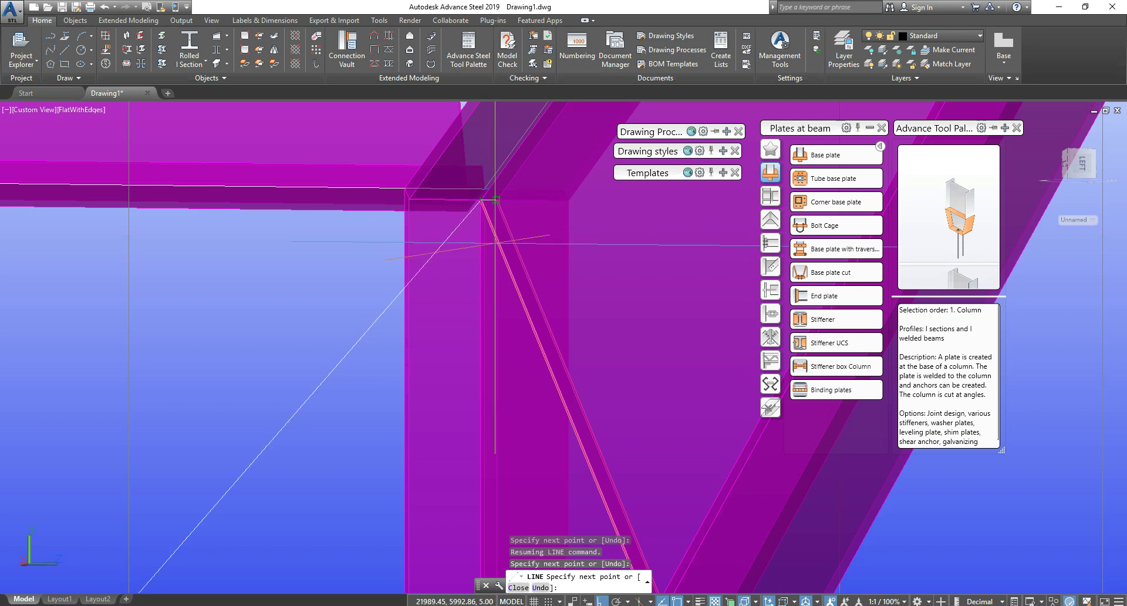
Step: End the line command once the diagonal spans the wall's end bay
scroll(493, 259, "down", 10)
middle_click_drag(554, 336, 550, 411, "shift")
middle_click_drag(664, 499, 554, 368)
scroll(561, 382, "up", 4)
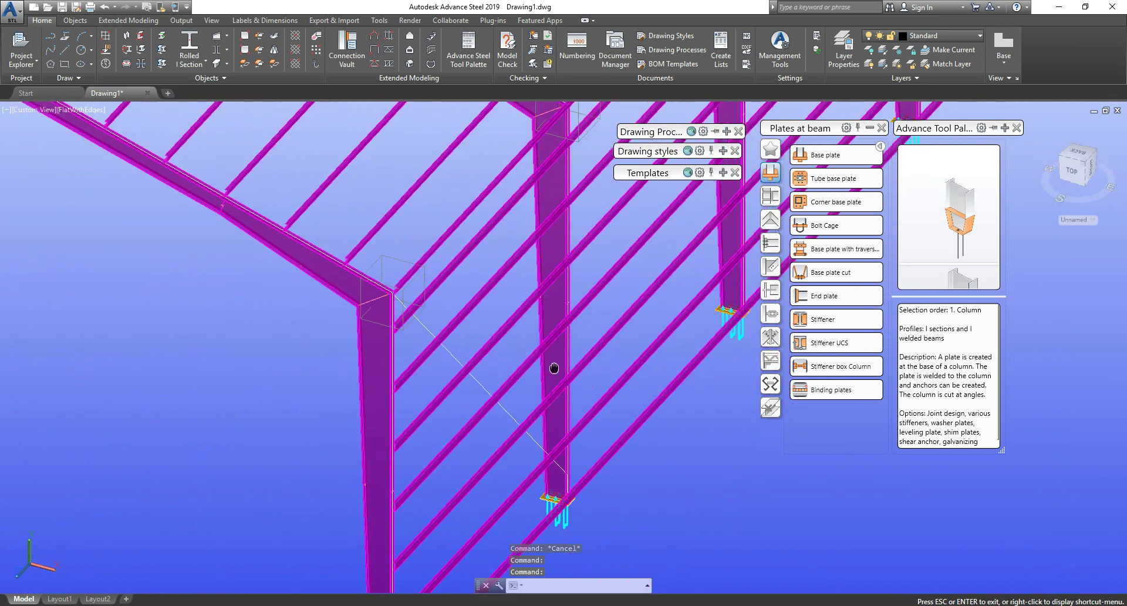
scroll(554, 368, "down", 3)
key("Escape")
key("Escape")
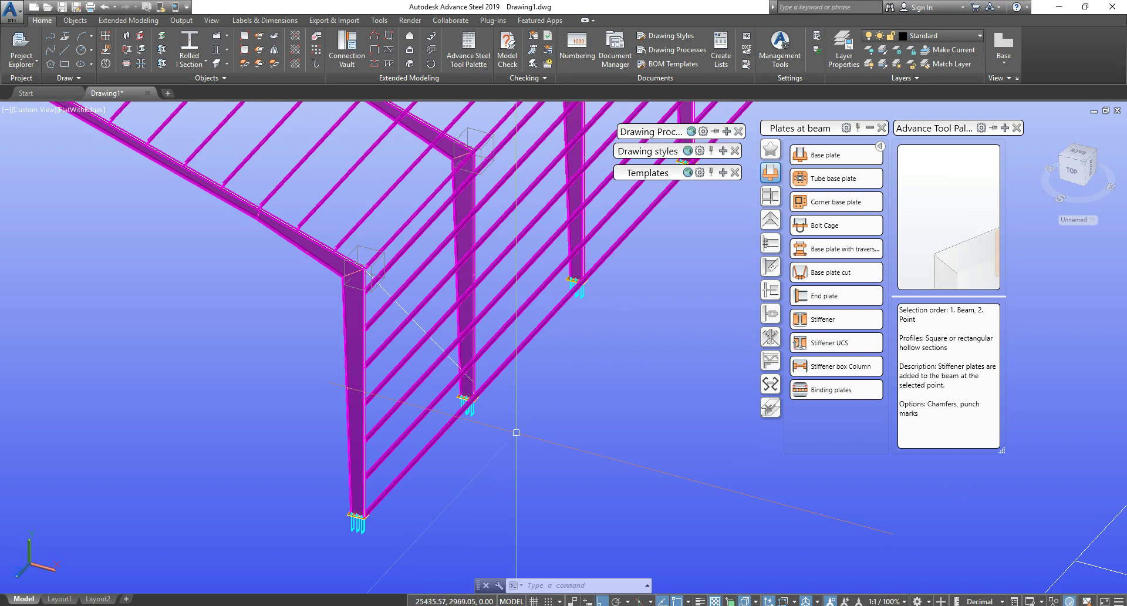
Step: Mirror the end bay's diagonal line about a vertical axis through its midpoint, keeping the source line
middle_click_drag(537, 404, 559, 336, "shift")
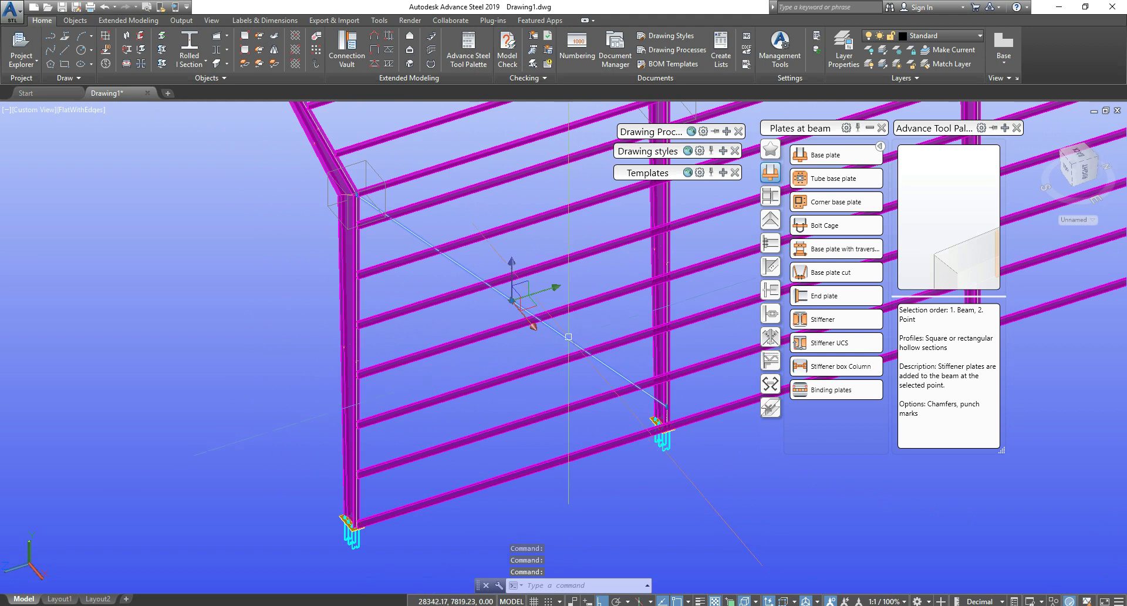
type("mi")
key("Return")
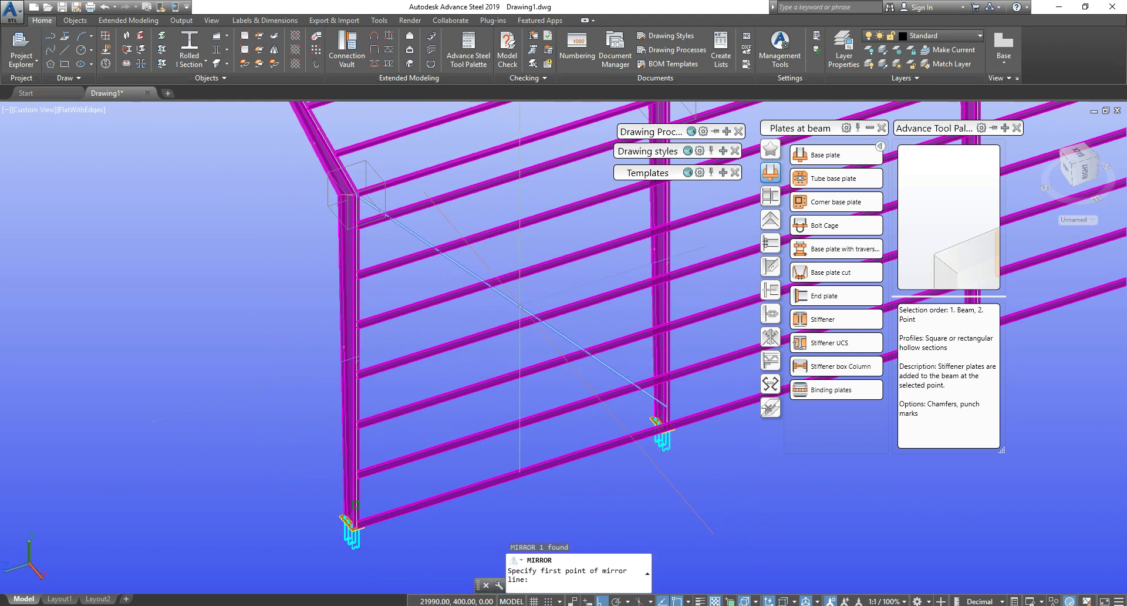
right_click(519, 311, "shift")
left_click(542, 386)
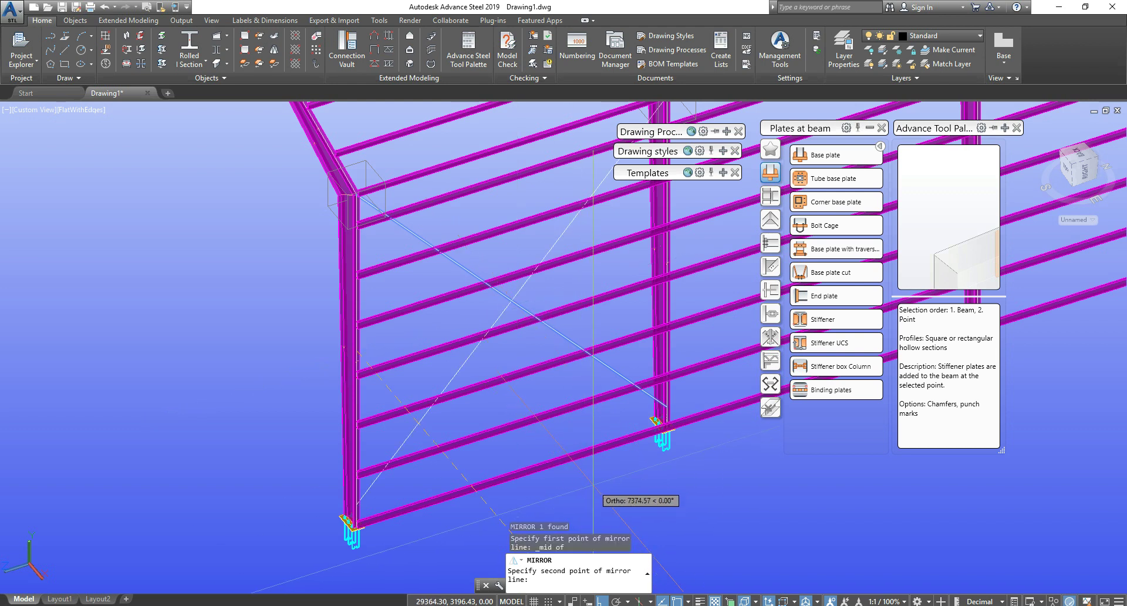
middle_click_drag(587, 487, 469, 286)
left_click(515, 413)
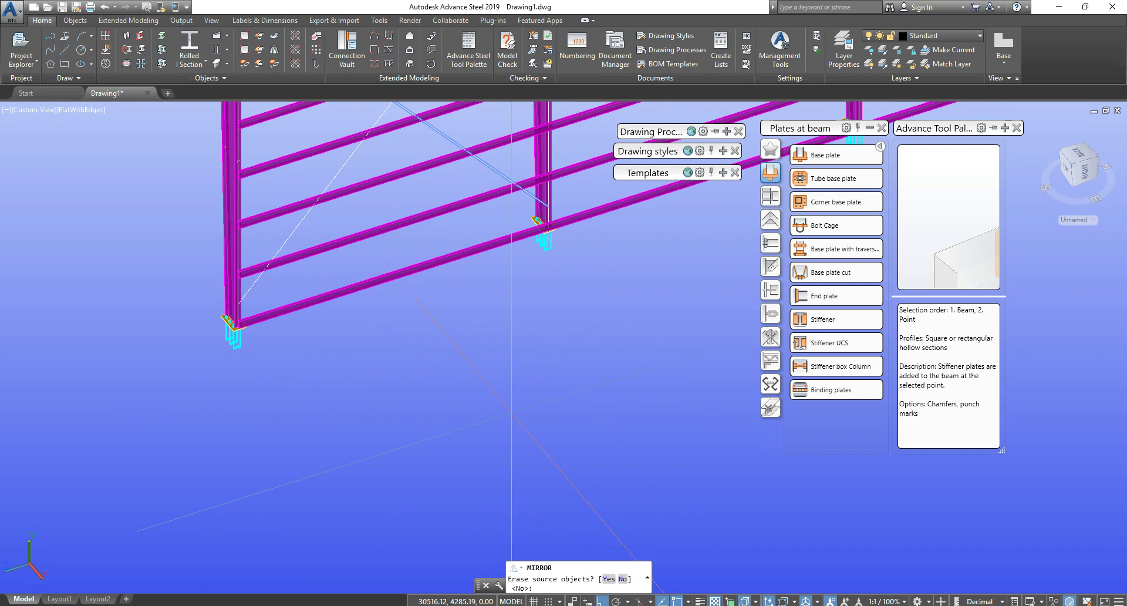
key("Return")
key("Escape")
key("Escape")
Step: Inspect the crossed lines in the end bay, including the mirrored line's end at the second column's top
middle_click_drag(295, 305, 352, 420, "shift")
scroll(353, 420, "up", 3)
middle_click_drag(516, 329, 468, 305, "shift")
scroll(530, 292, "up", 3)
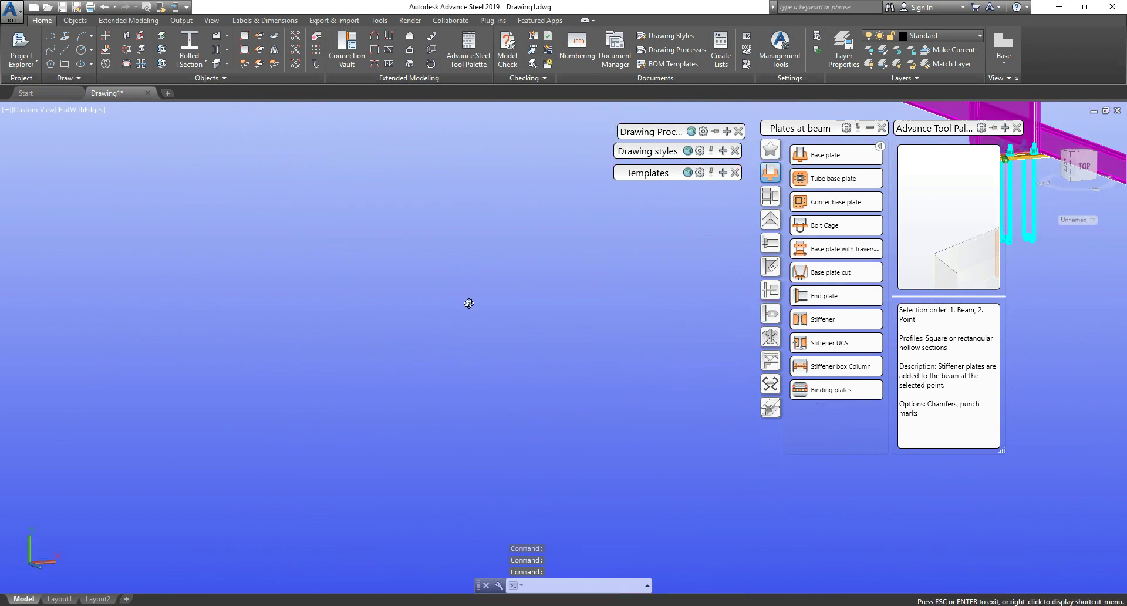
scroll(468, 305, "down", 3)
middle_click_drag(586, 297, 349, 521)
scroll(469, 352, "down", 6)
middle_click_drag(535, 310, 470, 387)
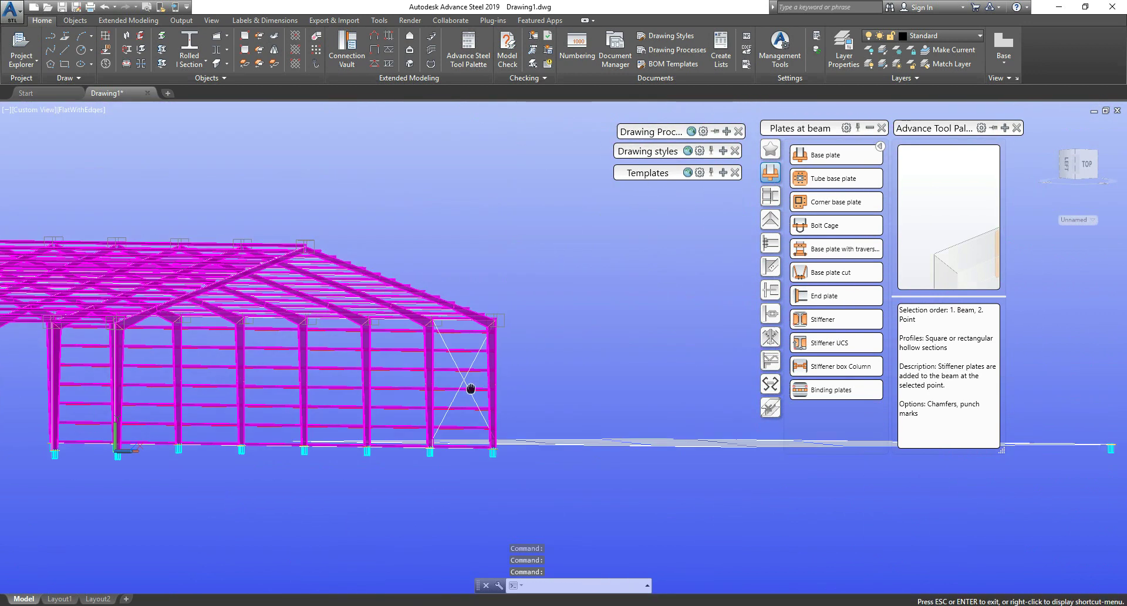
scroll(434, 325, "up", 6)
scroll(452, 296, "up", 6)
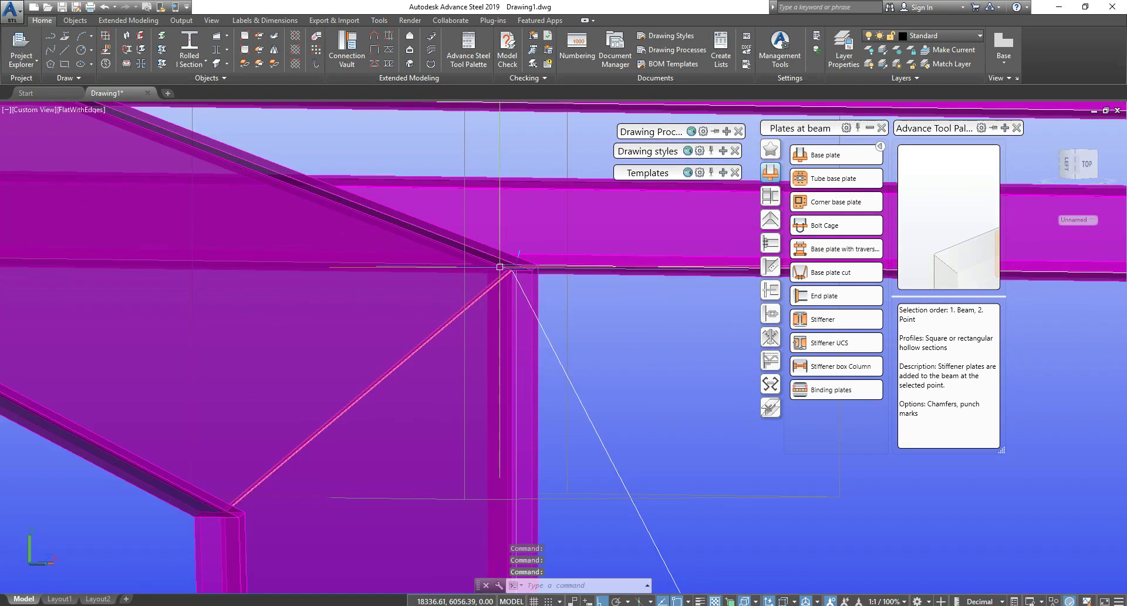
scroll(533, 286, "down", 3)
key("Escape")
key("Escape")
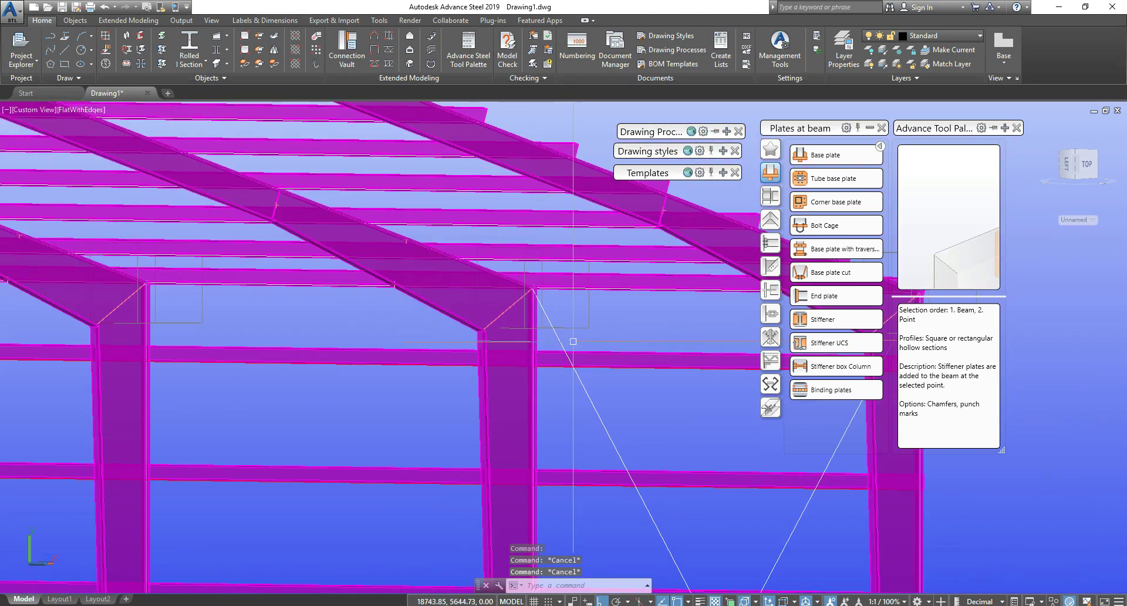
scroll(604, 367, "down", 3)
middle_click_drag(531, 323, 526, 293, "shift")
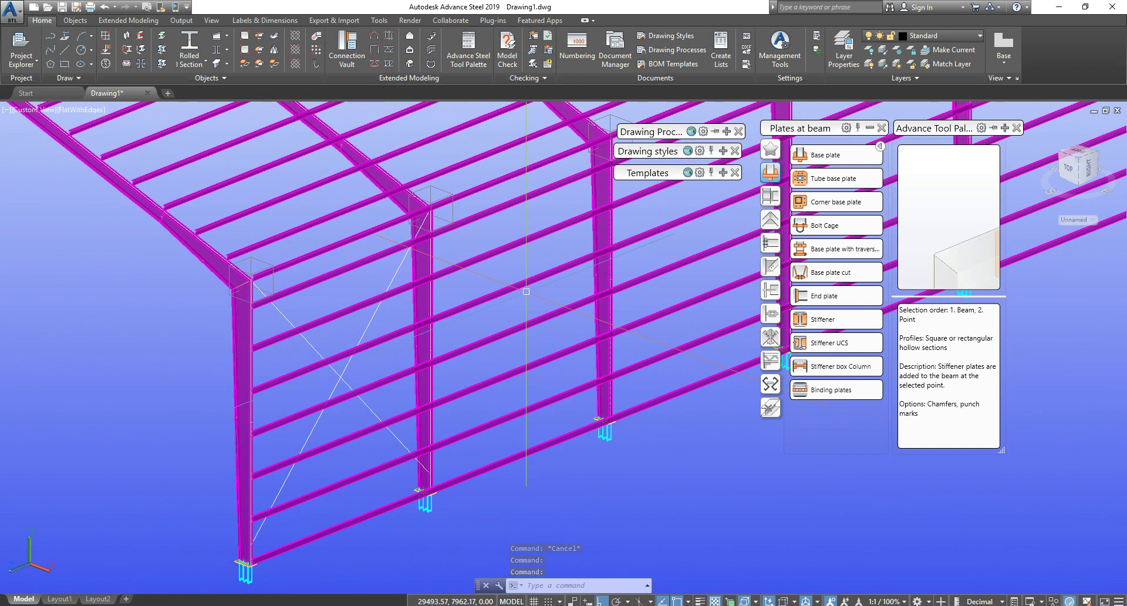
middle_click_drag(418, 348, 452, 318)
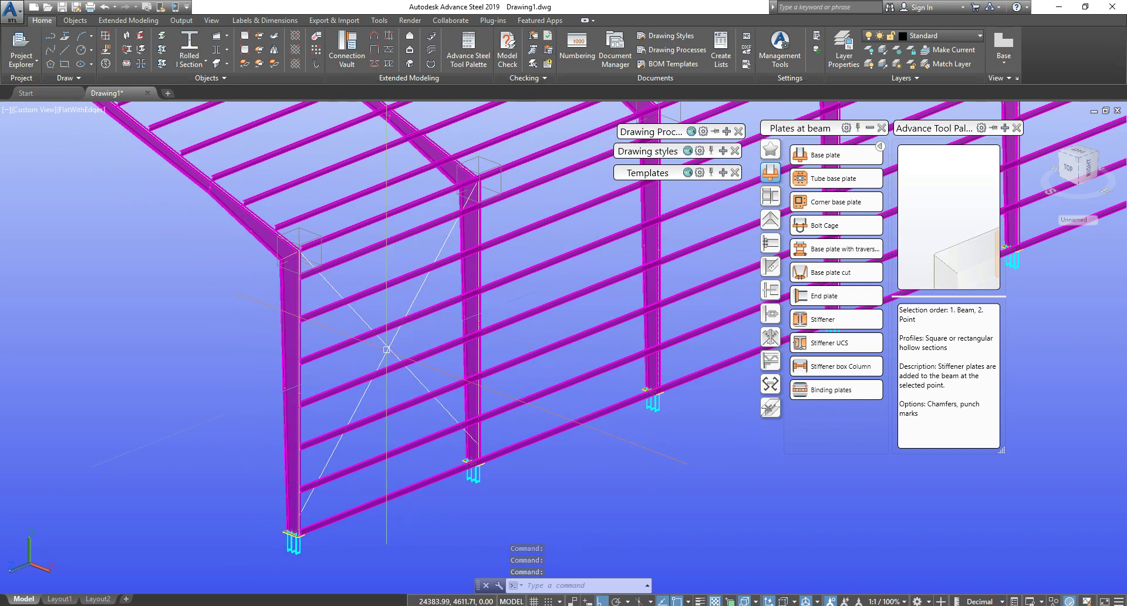
Step: Convert the two crossed diagonal lines in the end bay into beams, keeping the source lines
left_click(126, 49)
type("P")
key("Return")
left_click(392, 349)
left_click(393, 339)
key("Return")
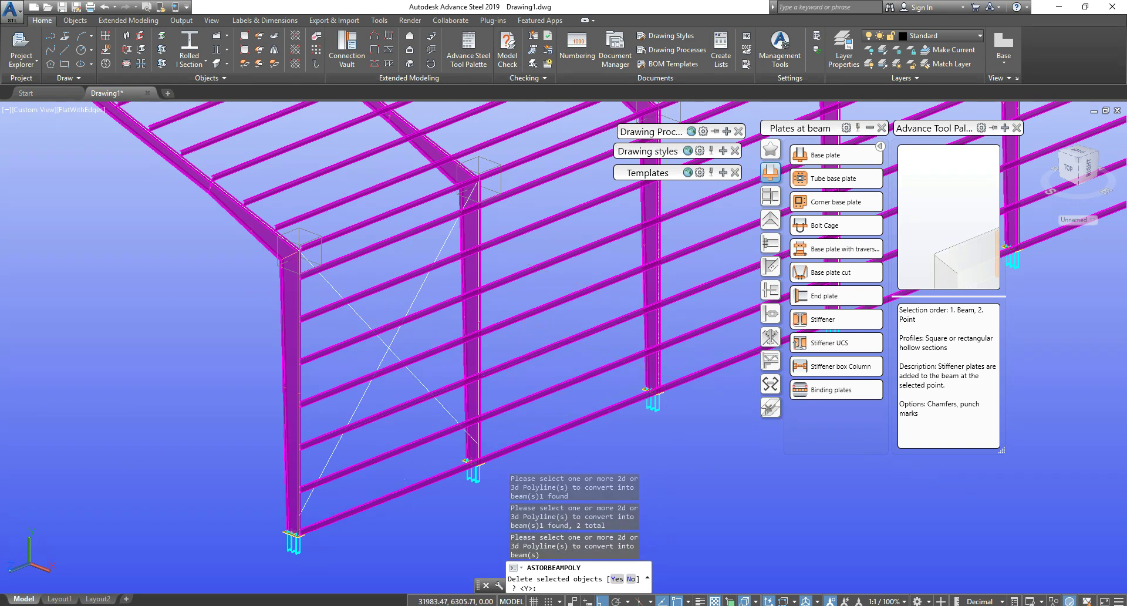
type("N")
key("Return")
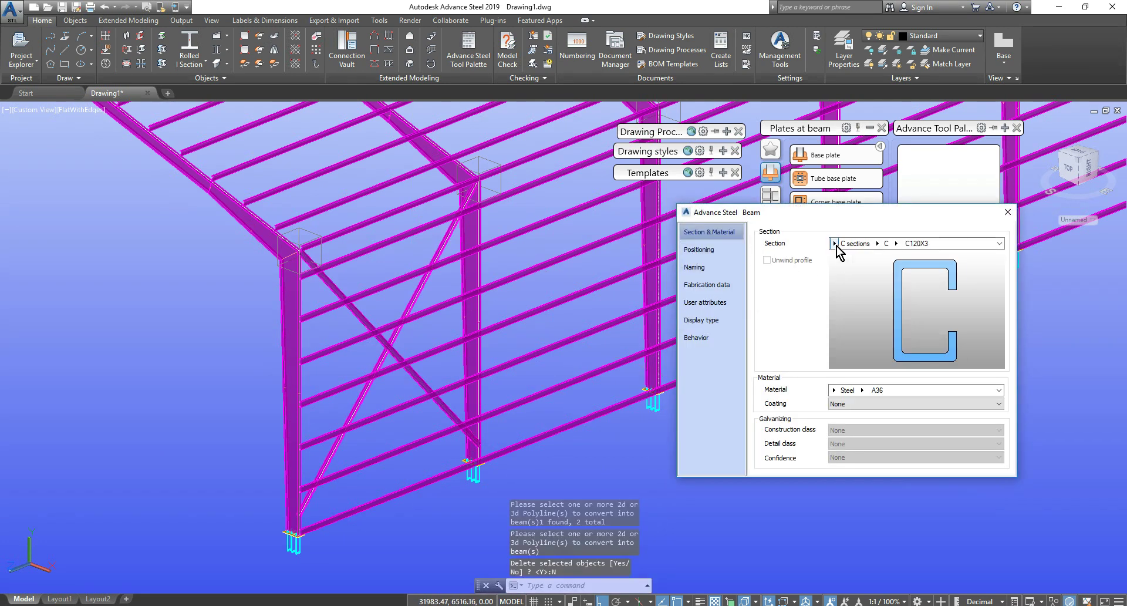
Step: Change the two diagonal beams' section to the Round EN 10060 round bar RD12 and close their properties
left_click(835, 243)
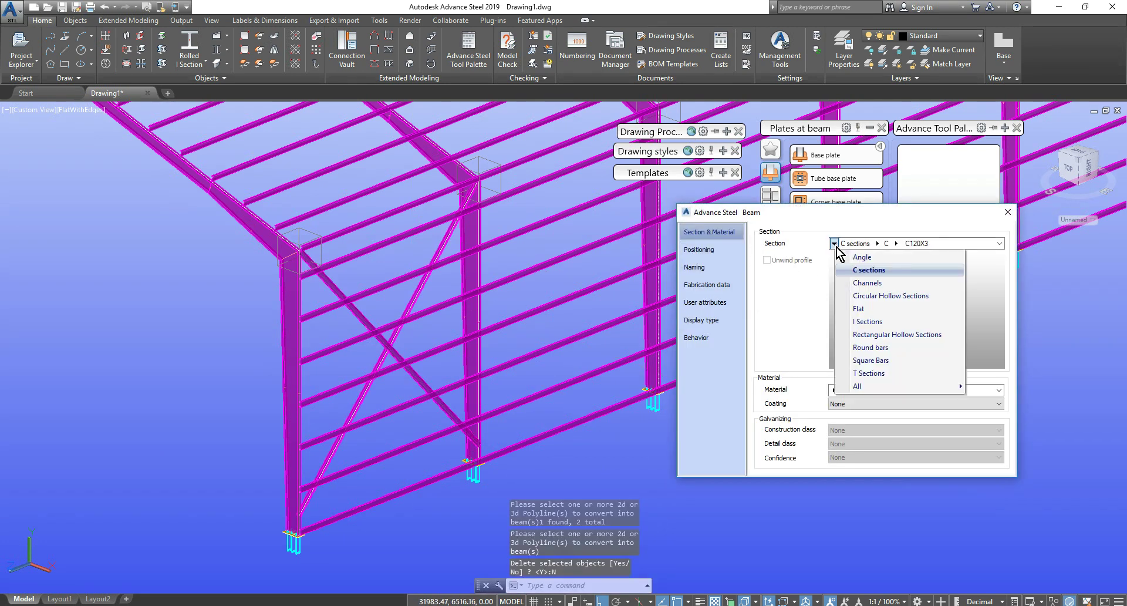
left_click(873, 348)
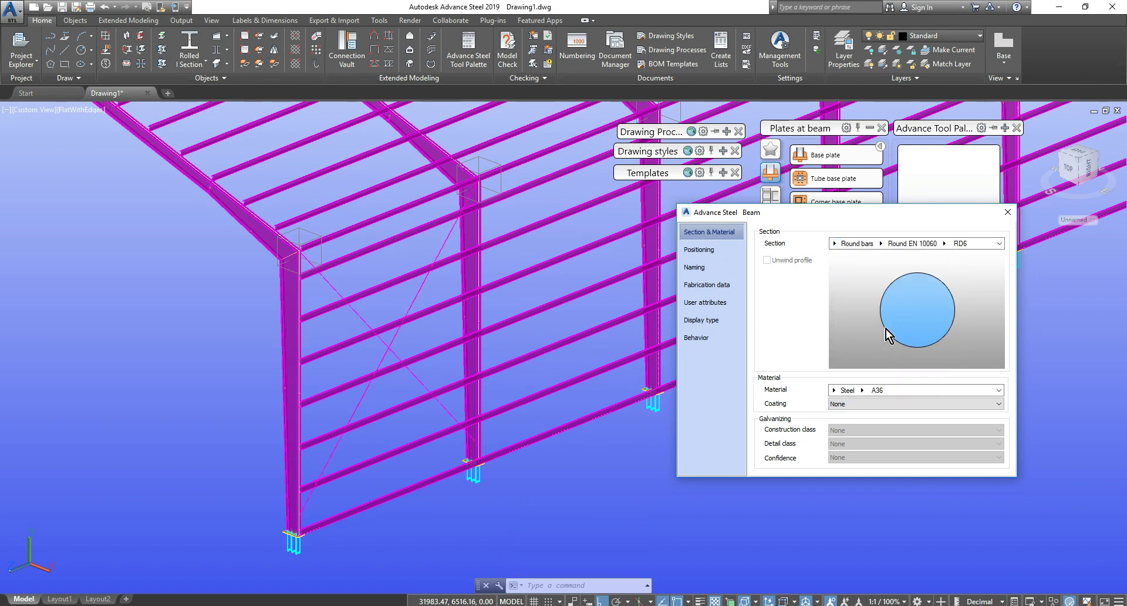
left_click(884, 245)
left_click(945, 243)
left_click(945, 243)
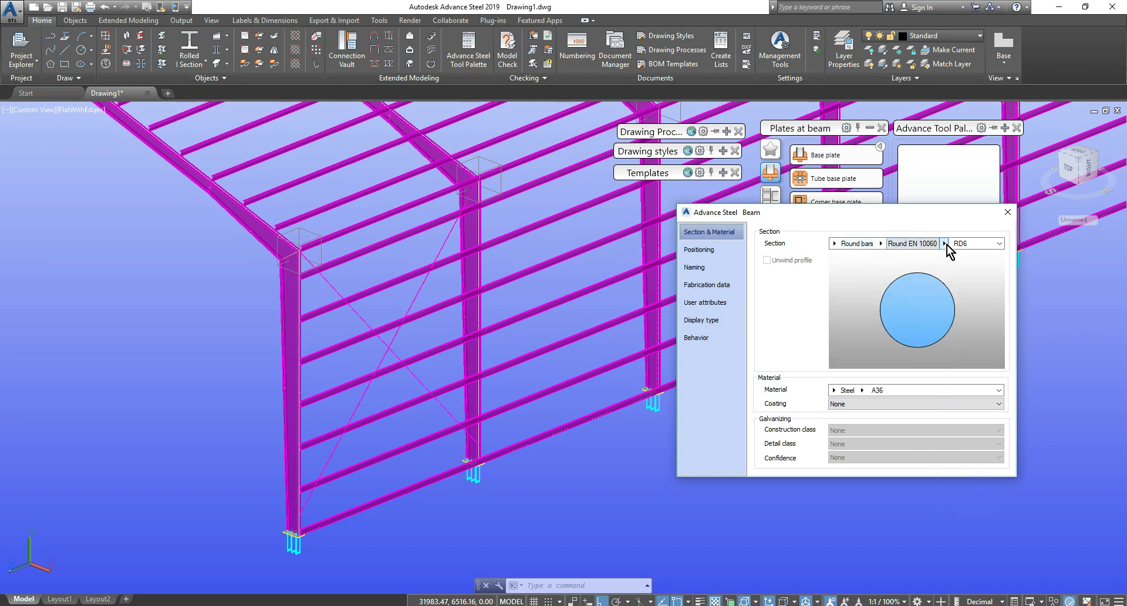
left_click(945, 243)
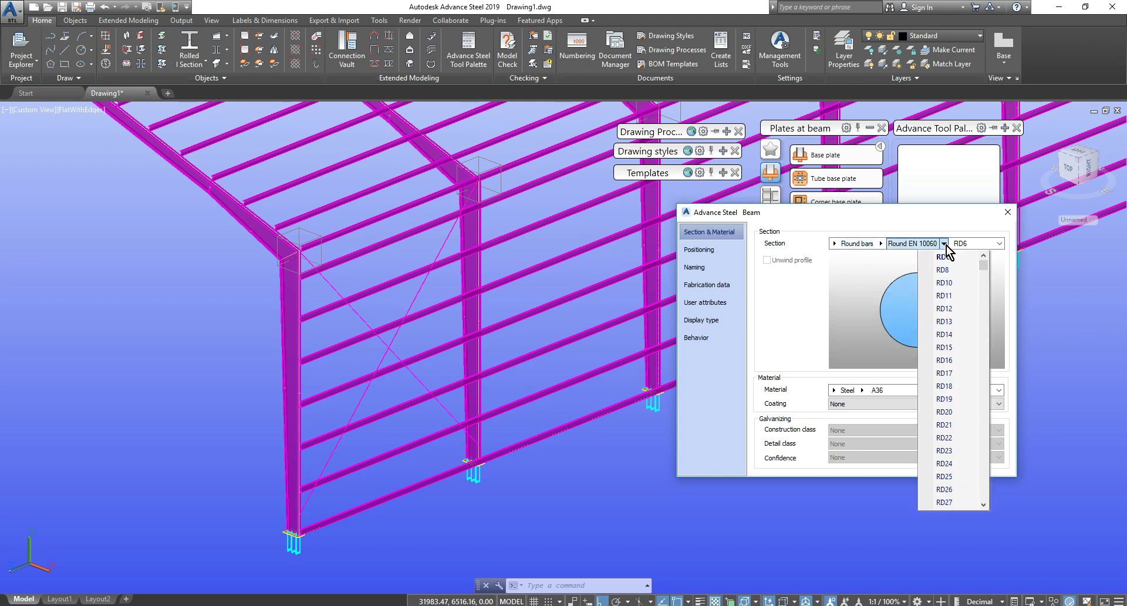
left_click(945, 309)
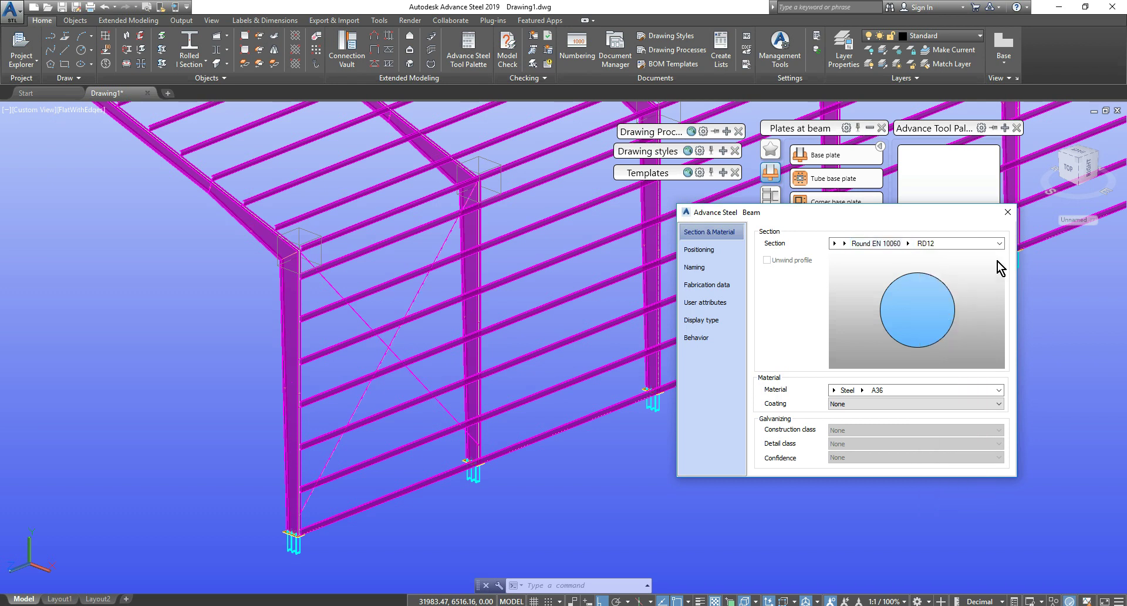
left_click(1008, 215)
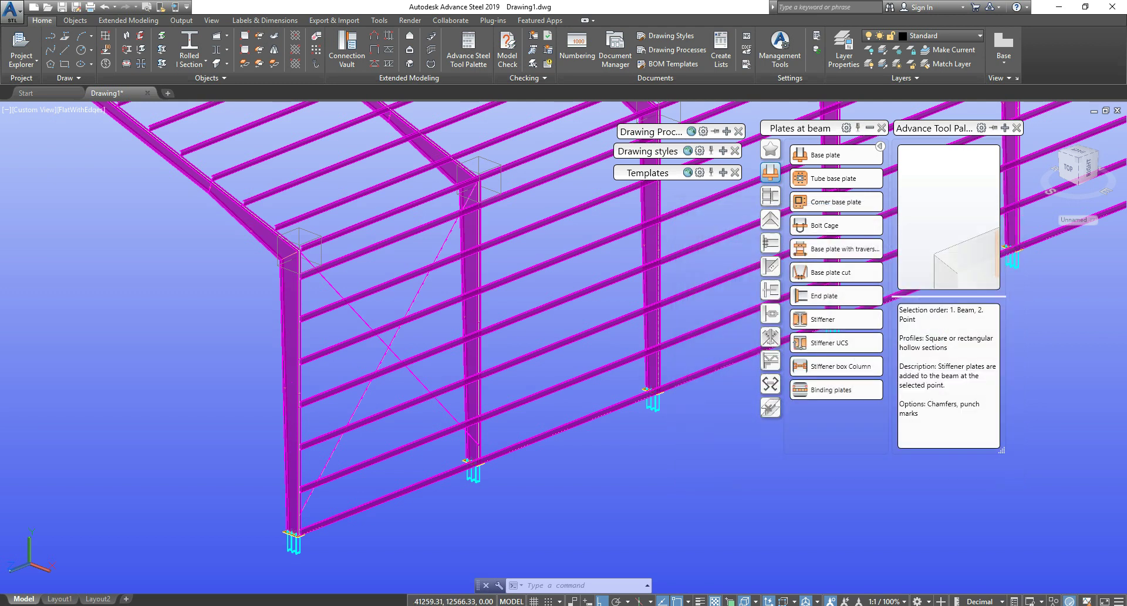
key("Escape")
key("Escape")
Step: Copy the end bay's crossed rod braces and their source lines 15000 along the right-side wall toward the far end
scroll(433, 371, "down", 5)
middle_click_drag(433, 371, 383, 438)
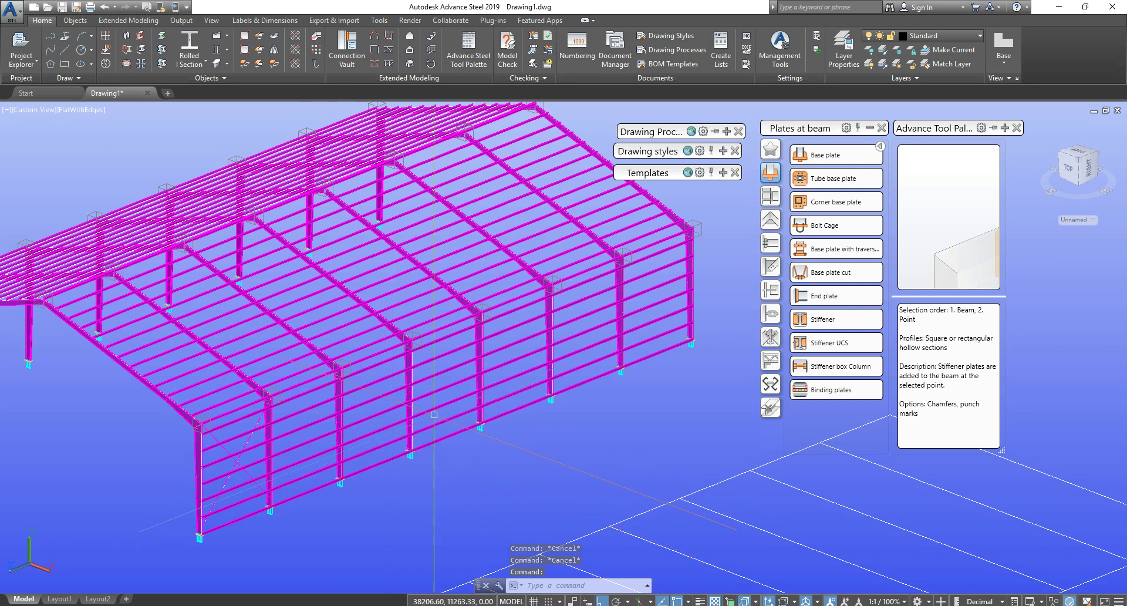
scroll(248, 476, "up", 5)
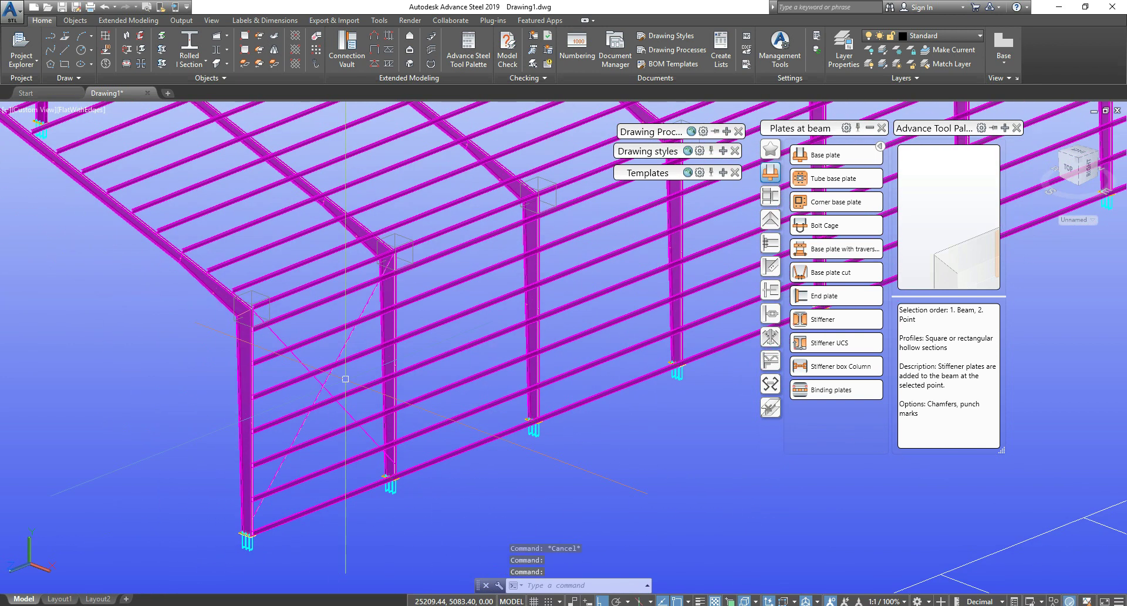
left_click(308, 387)
scroll(308, 387, "down", 3)
middle_click_drag(478, 376, 458, 411)
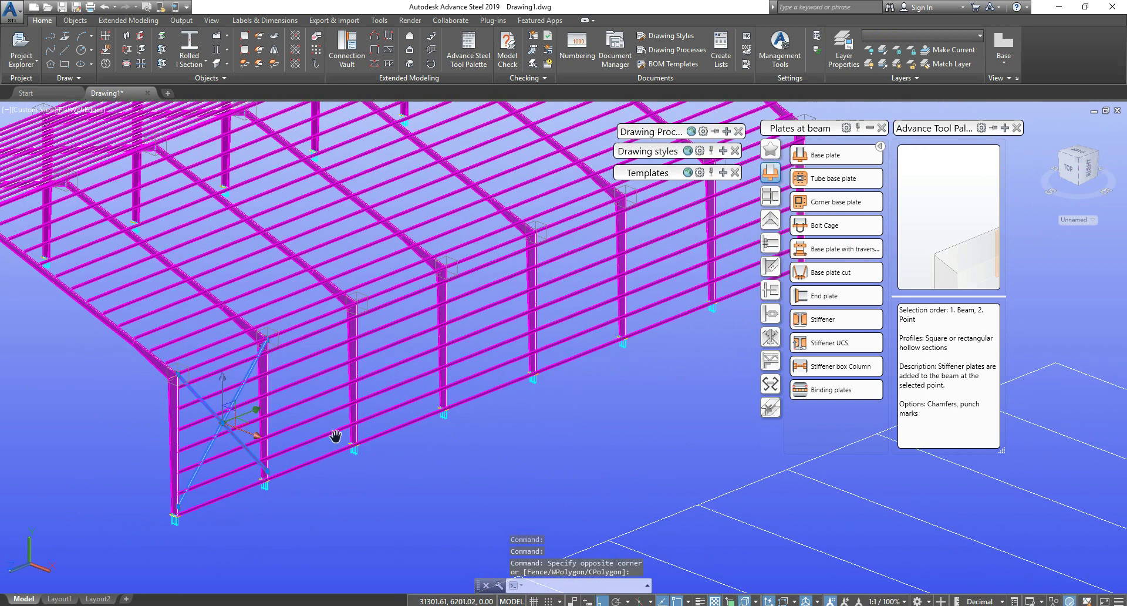
type("co")
key("Return")
left_click(375, 488)
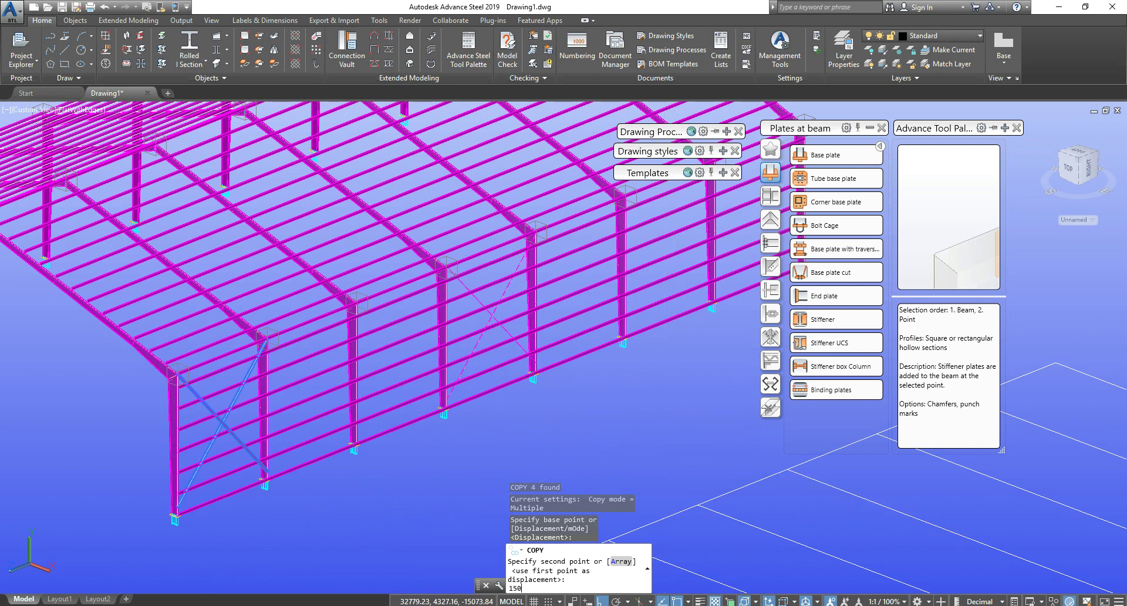
key("Return")
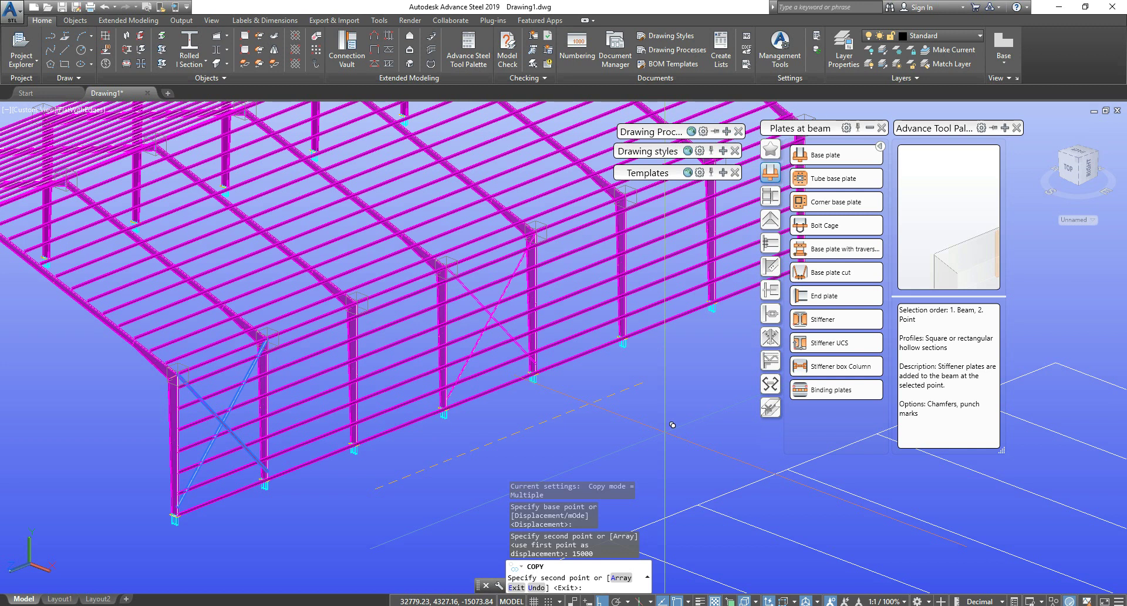
Step: Place a second copy of the crossed braces 30000 along the wall from the same base point and end the copy
scroll(617, 416, "down", 5)
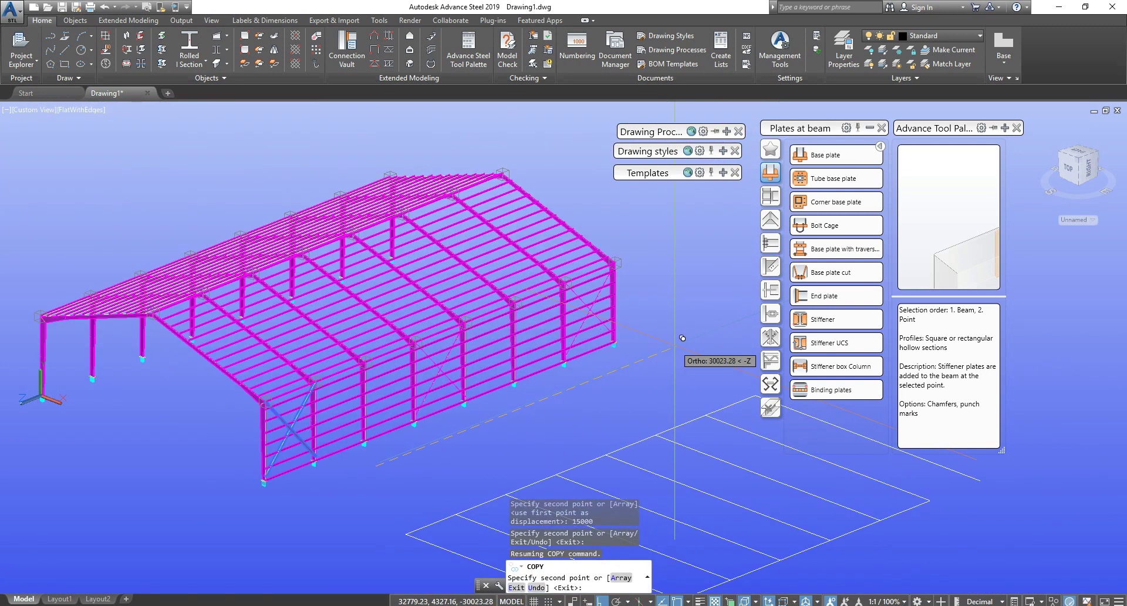
type("30000")
key("Return")
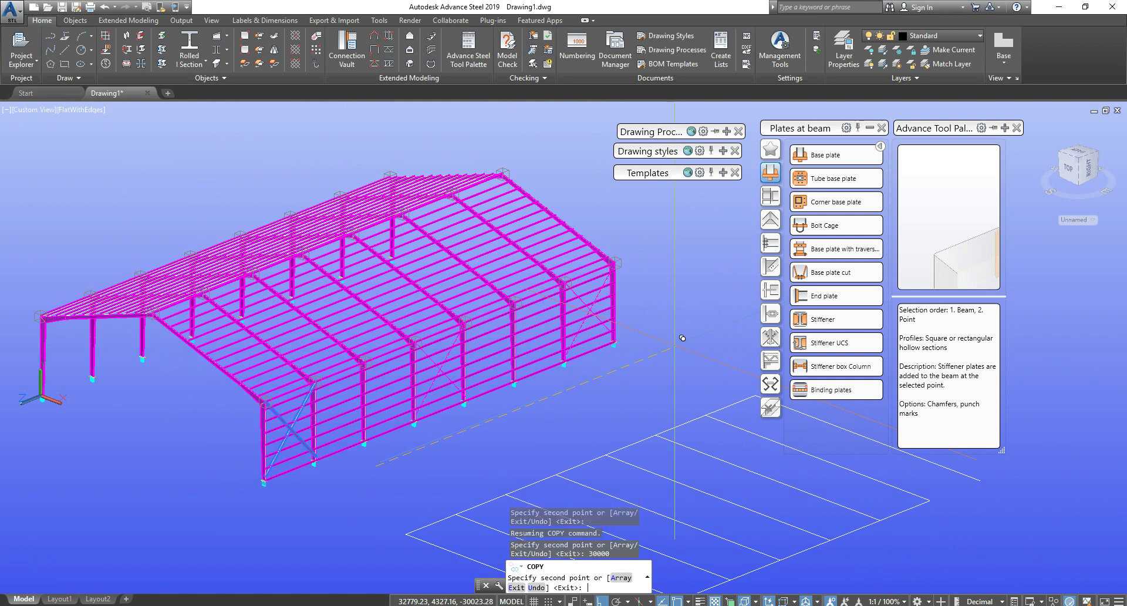
key("Escape")
scroll(530, 360, "up", 3)
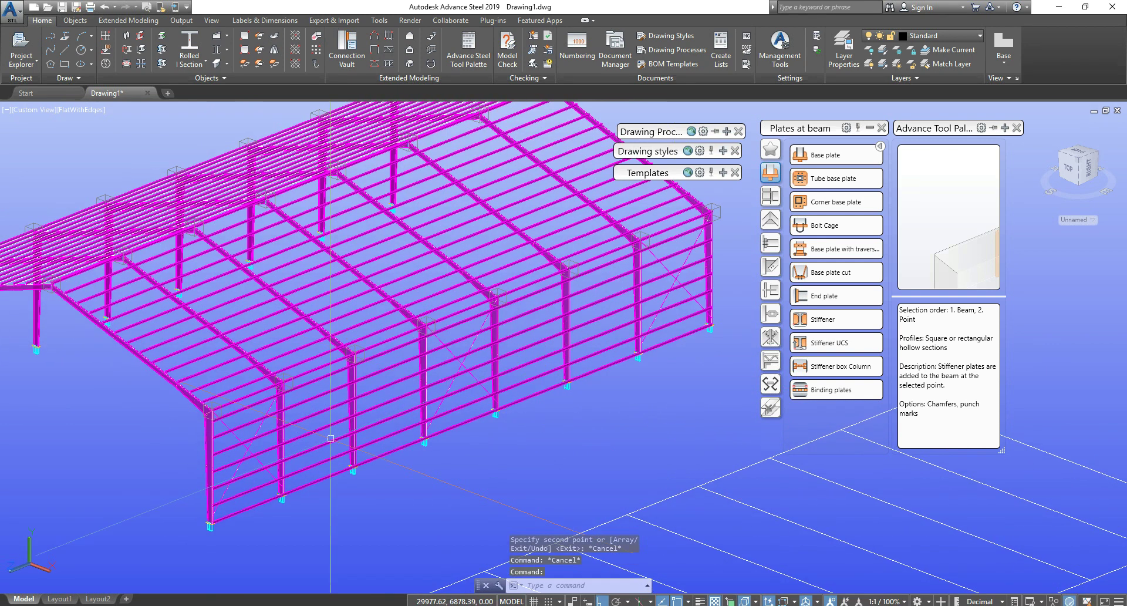
scroll(502, 401, "down", 1)
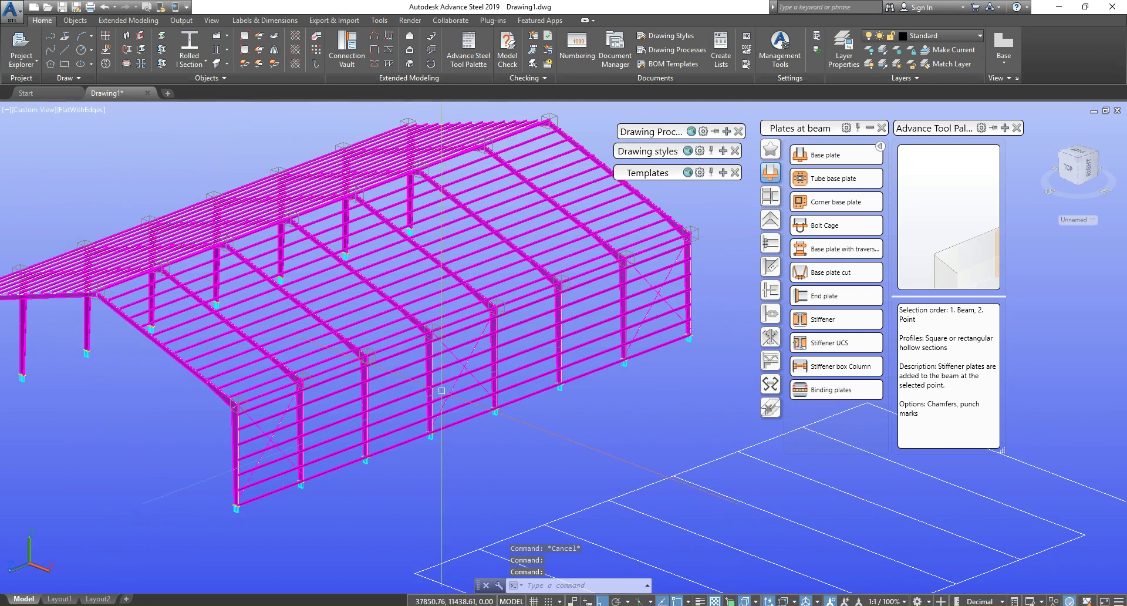
middle_click_drag(482, 395, 509, 366)
left_click(484, 327)
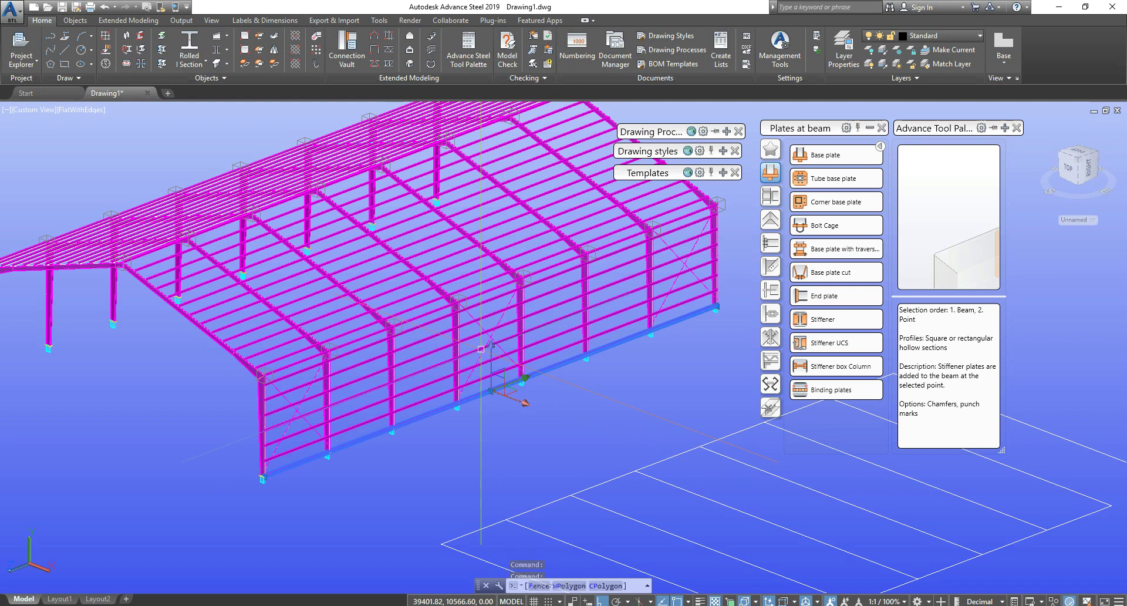
key("Escape")
key("Escape")
Step: Mirror the right-side wall's girts and three crossed braces across the frame's ridge line to the opposite wall, keeping the originals
left_click(509, 416)
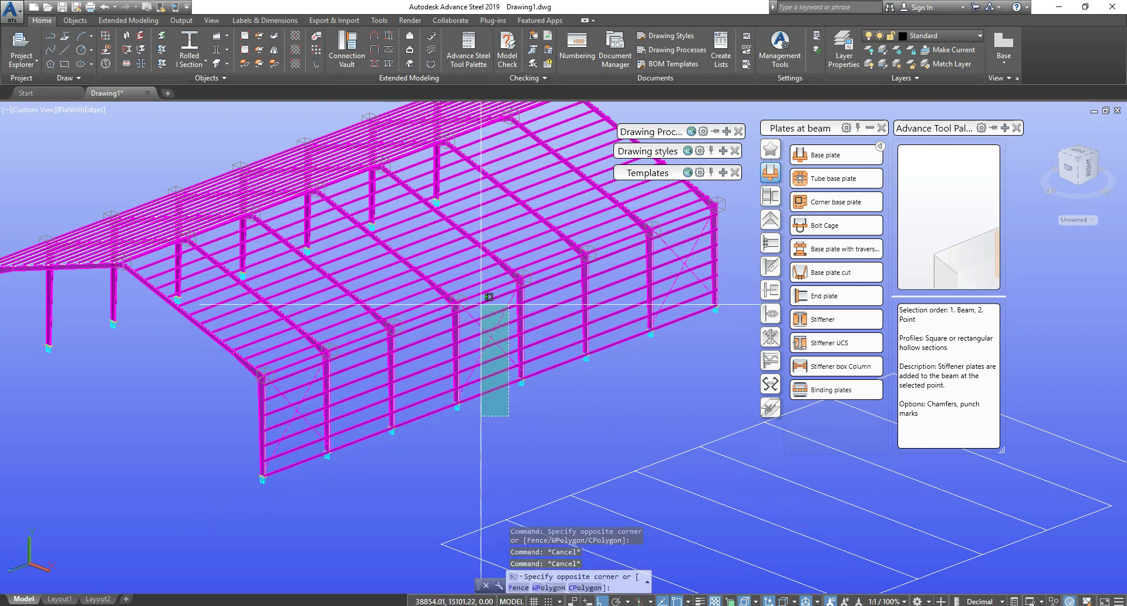
left_click(481, 304)
left_click(755, 181)
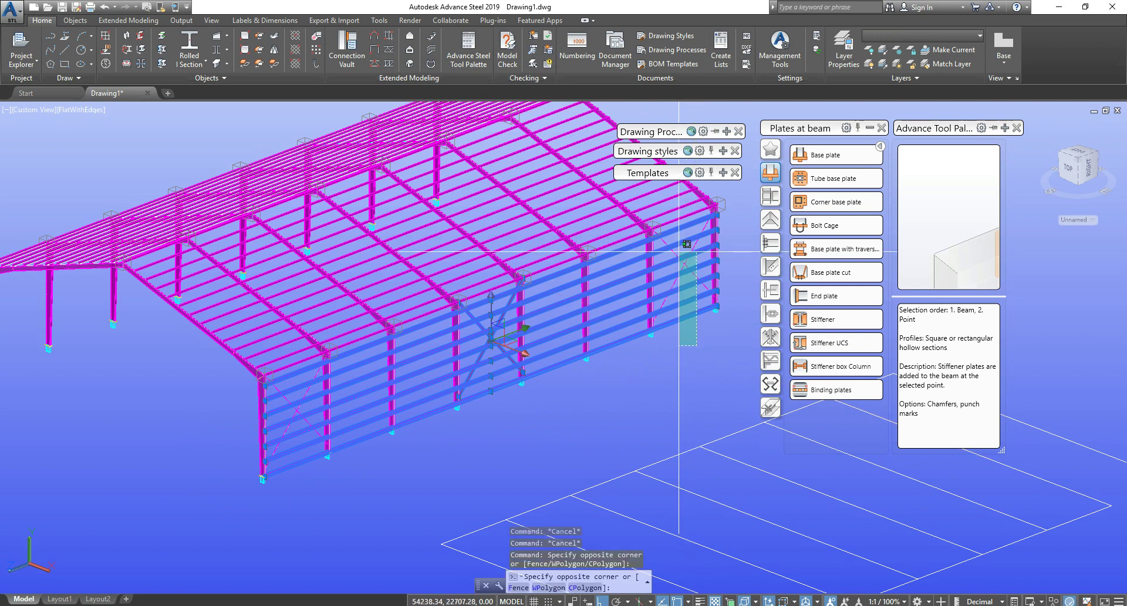
left_click(399, 535)
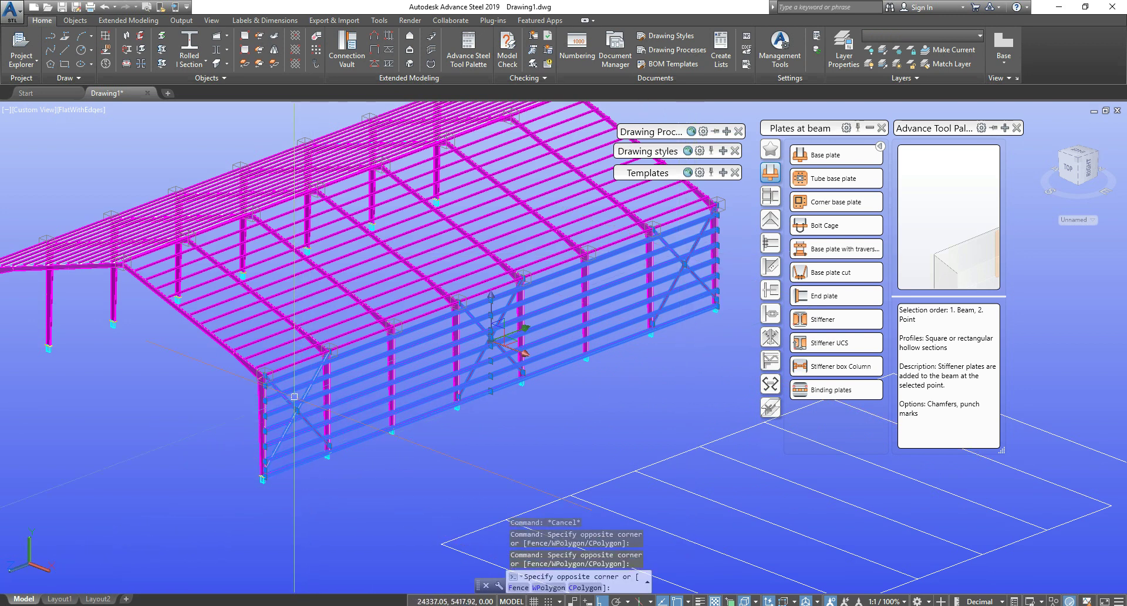
scroll(305, 409, "down", 2)
mouse_move(306, 409)
middle_mouse_down("shift")
mouse_move(435, 332)
mouse_move(304, 417)
middle_mouse_up("shift")
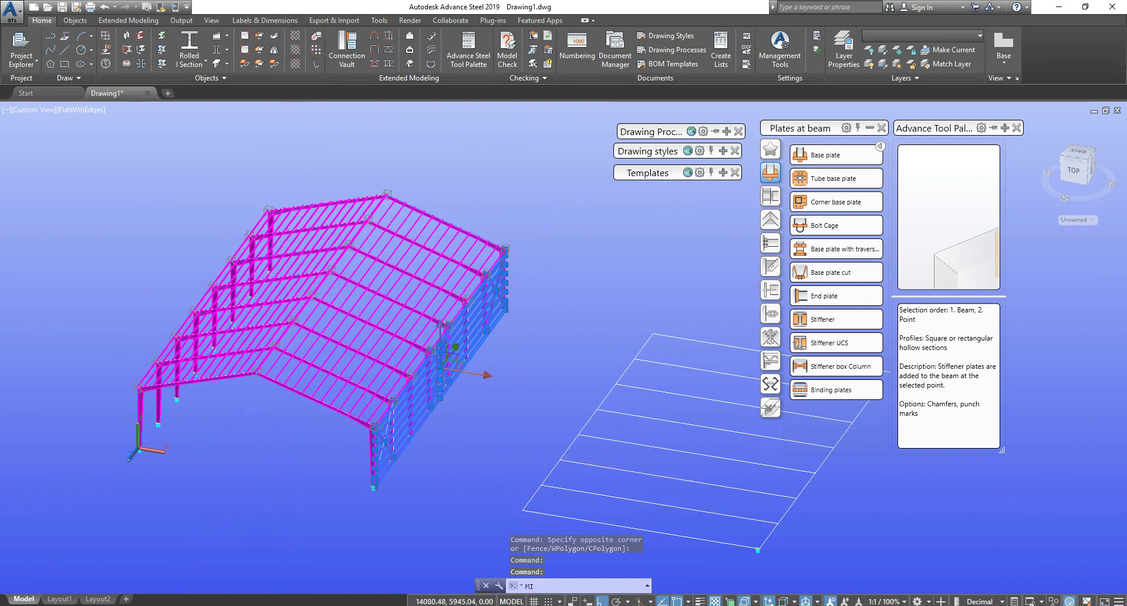
key("Return")
scroll(197, 352, "up", 8)
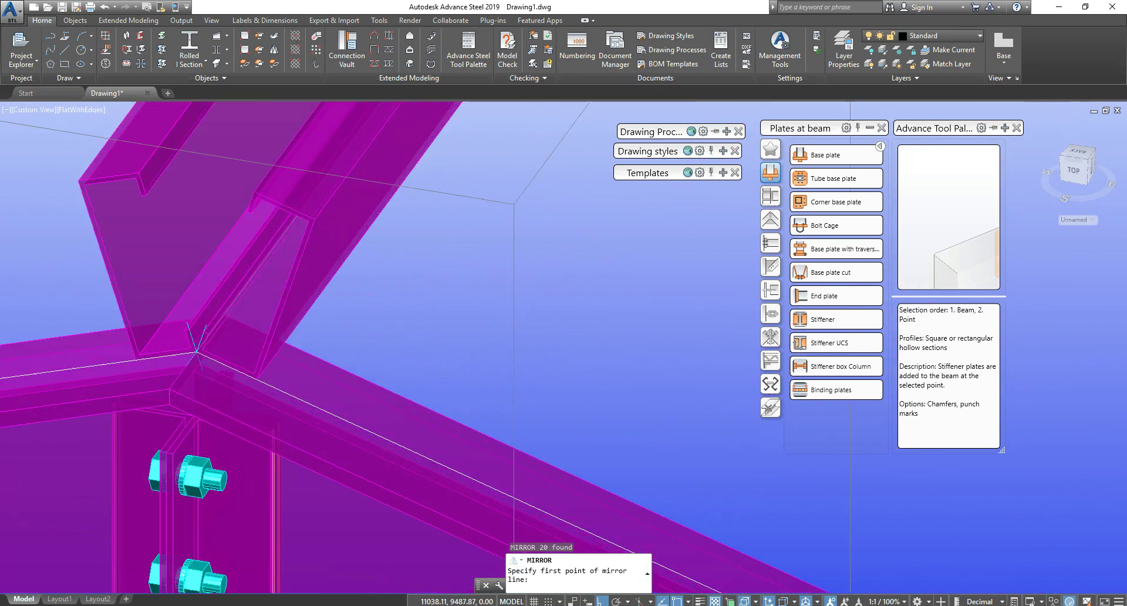
scroll(197, 352, "down", 2)
left_click(142, 322)
scroll(267, 305, "down", 10)
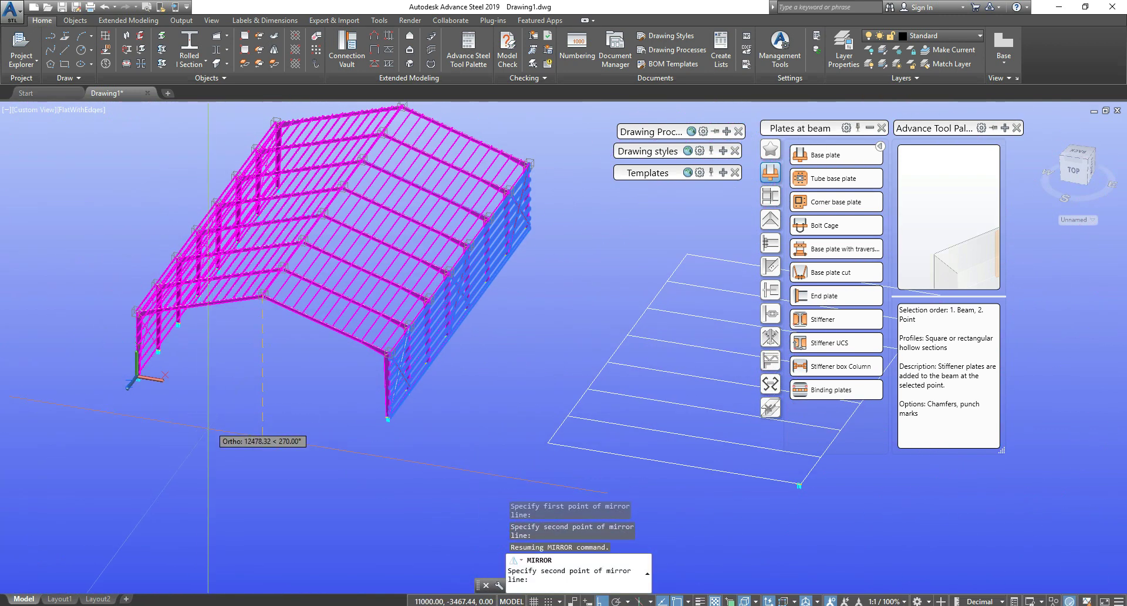
left_click(256, 476)
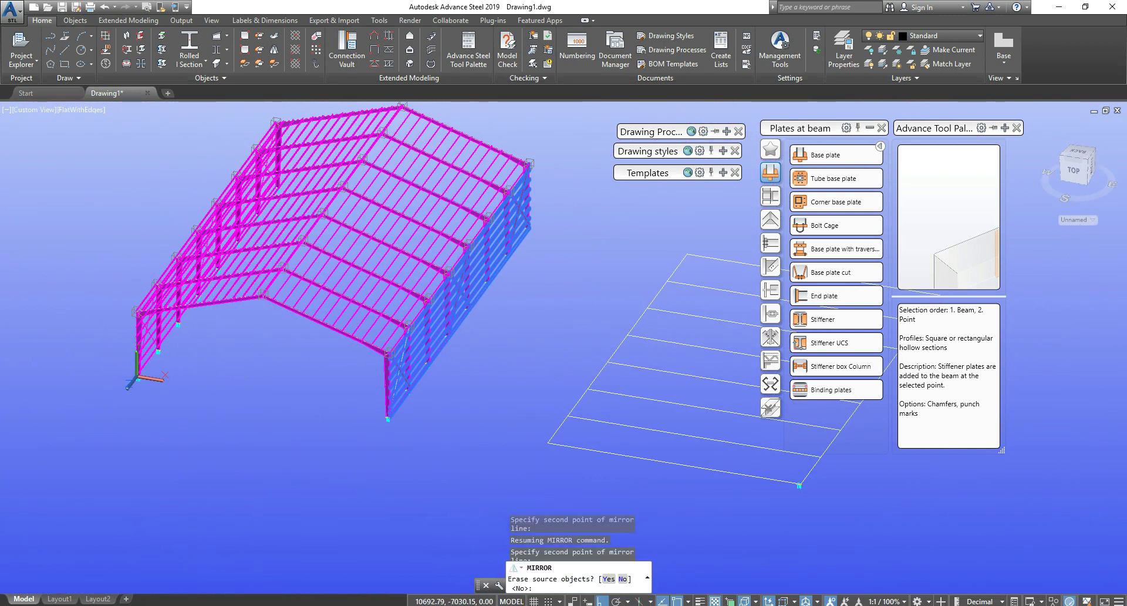
key("Escape")
key("Escape")
Step: Set the view to perspective projection and inspect both side walls of the frame
middle_click_drag(292, 353, 400, 340, "shift")
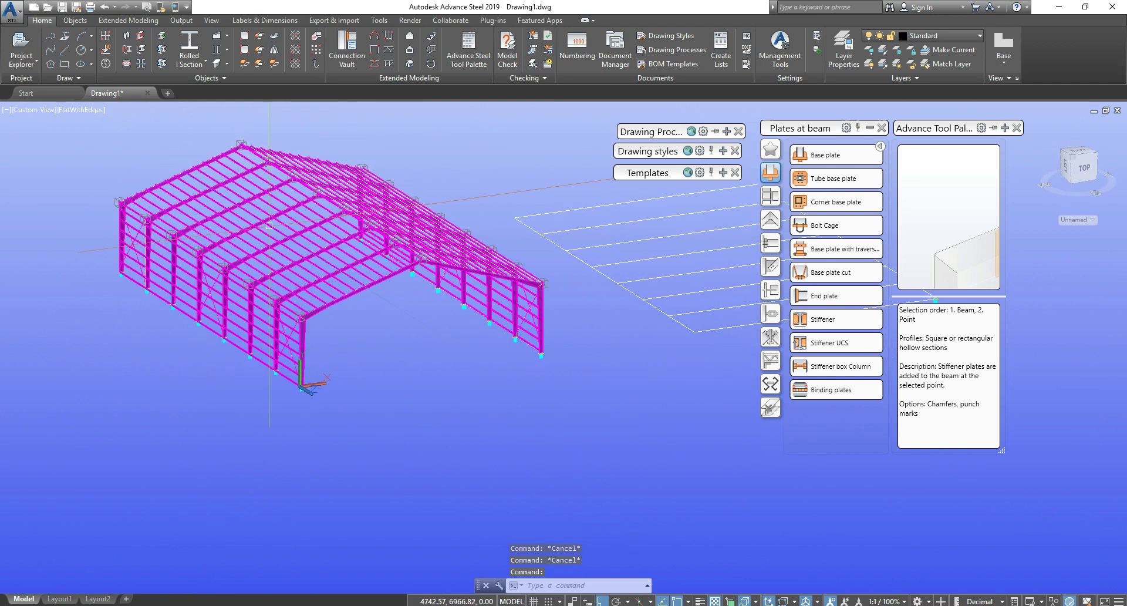
left_click(35, 110)
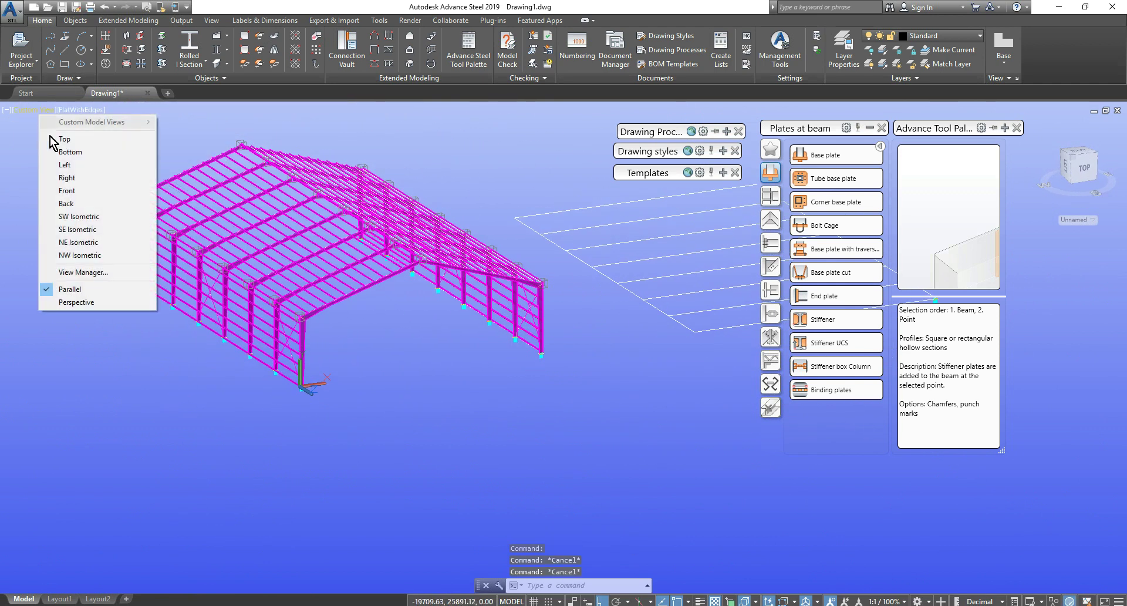
left_click(88, 302)
middle_click_drag(357, 335, 339, 297, "shift")
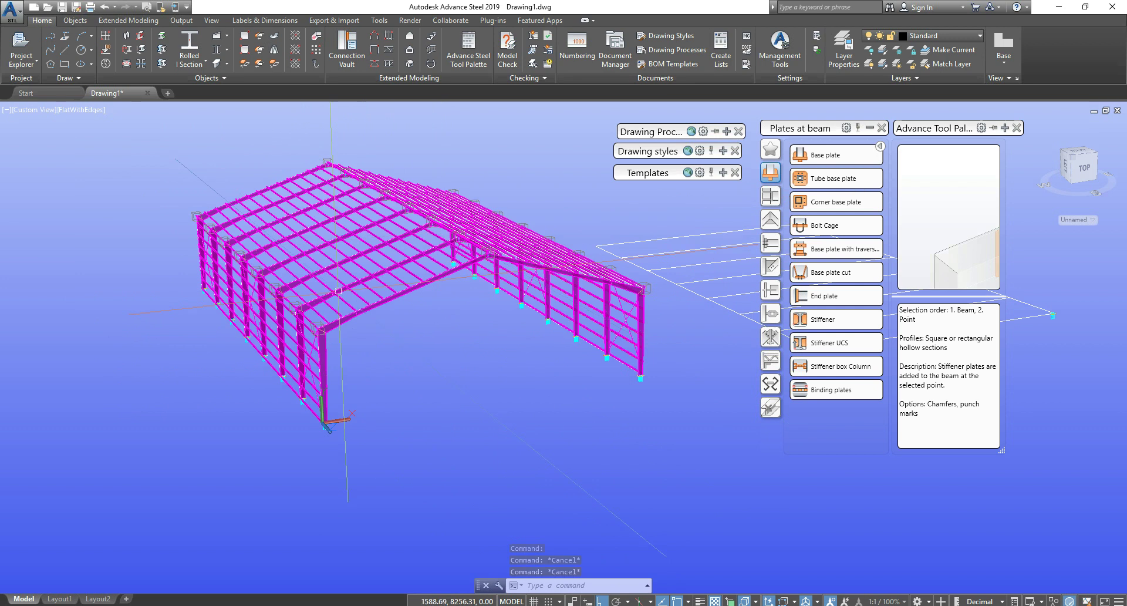
scroll(626, 340, "up", 3)
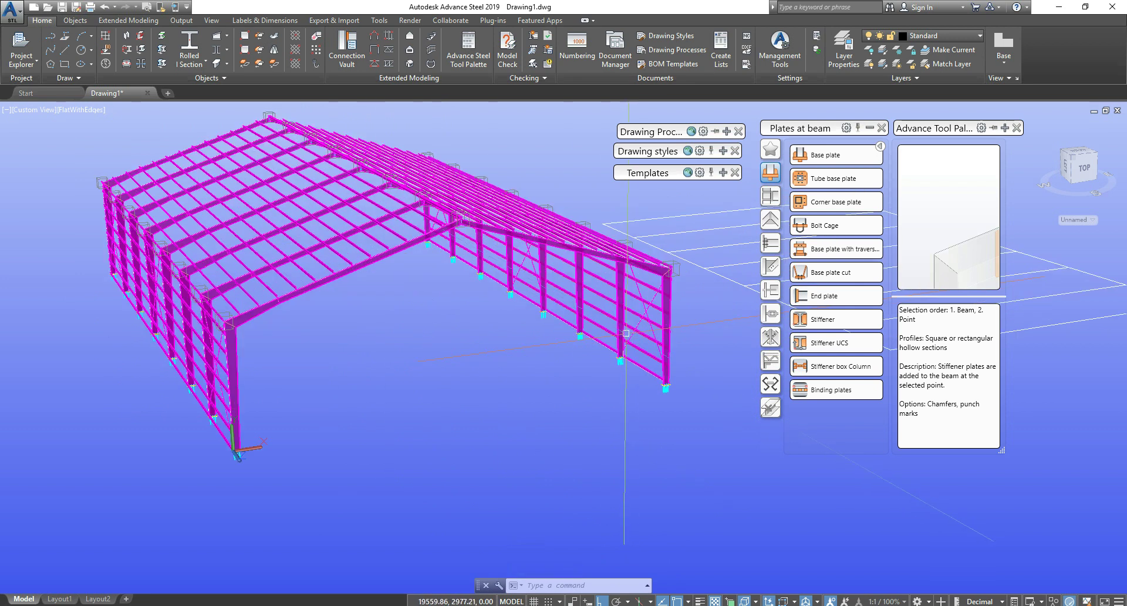
scroll(650, 320, "down", 4)
scroll(659, 319, "up", 2)
scroll(471, 371, "down", 2)
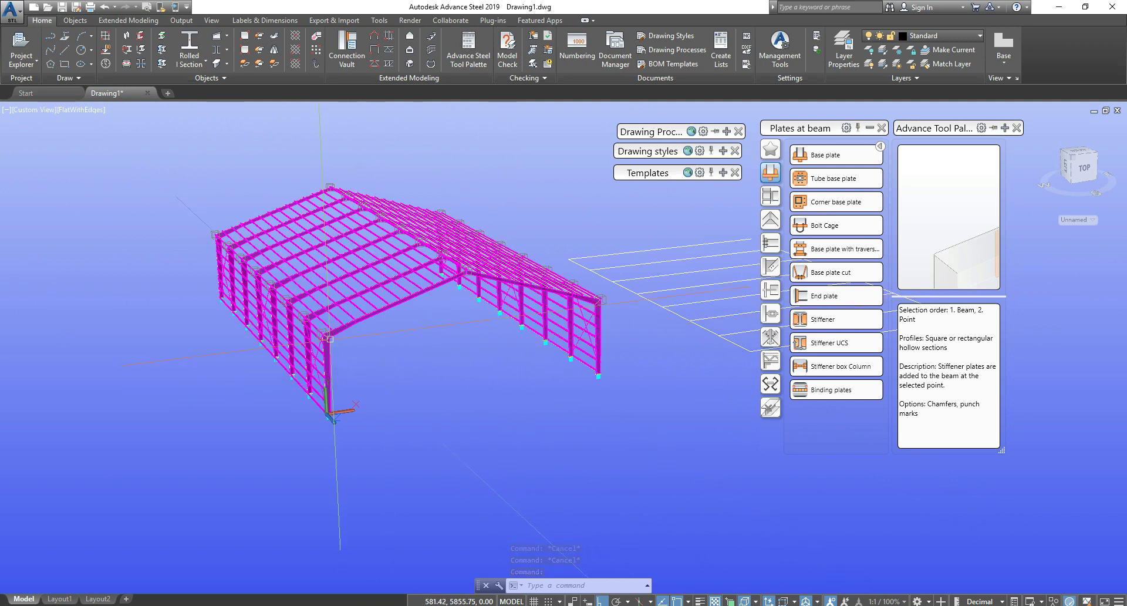
middle_click_drag(345, 353, 528, 360, "shift")
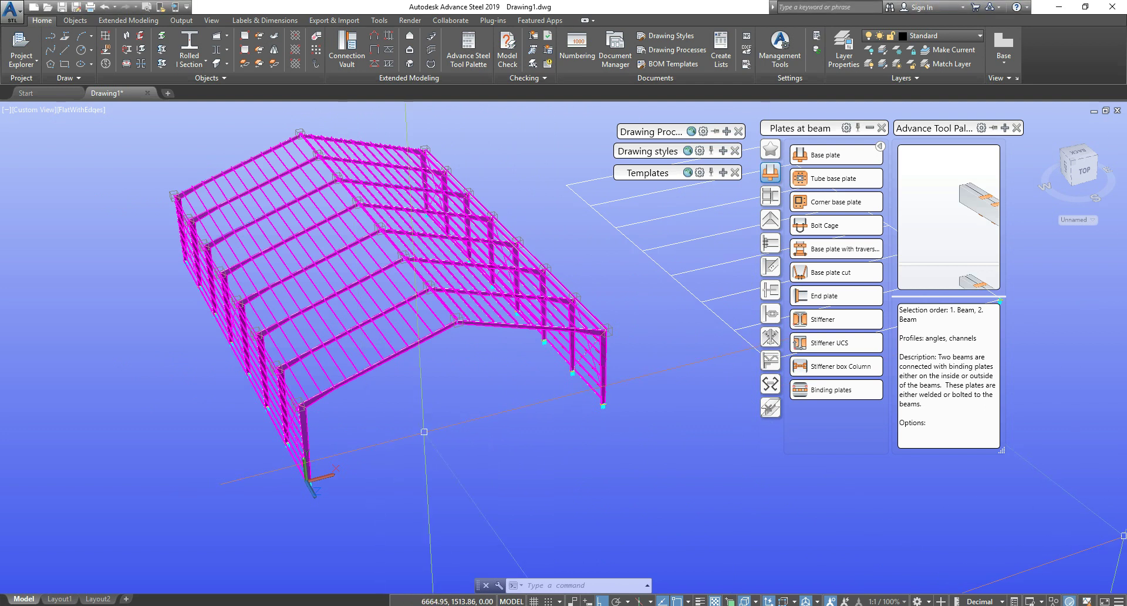
left_click_drag(536, 408, 533, 349)
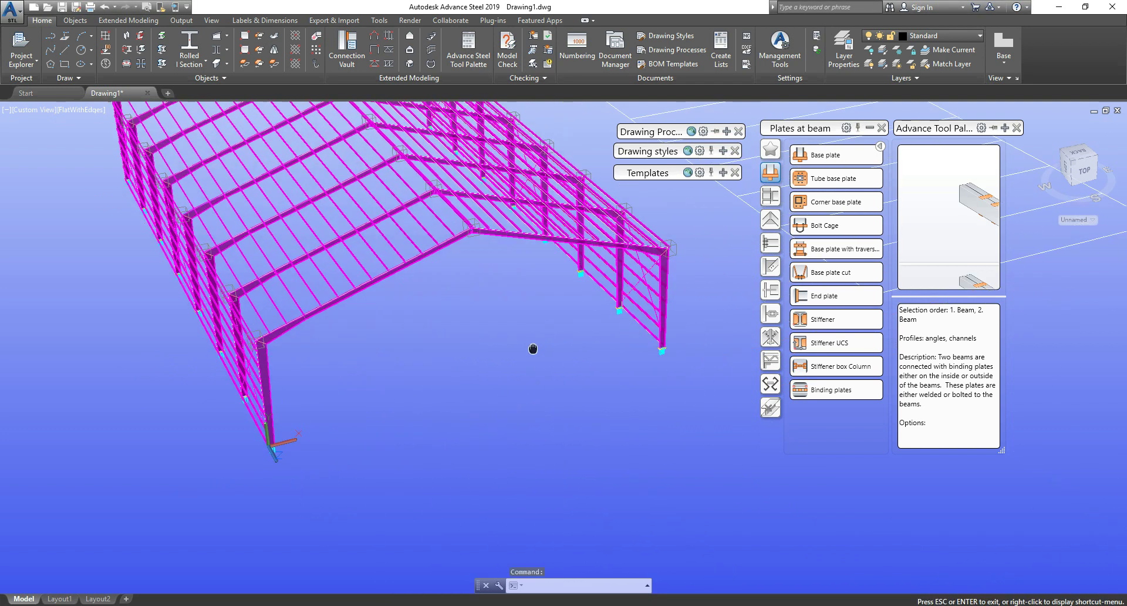
key("Escape")
scroll(551, 340, "down", 3)
middle_click_drag(556, 351, 319, 383)
type("DLI")
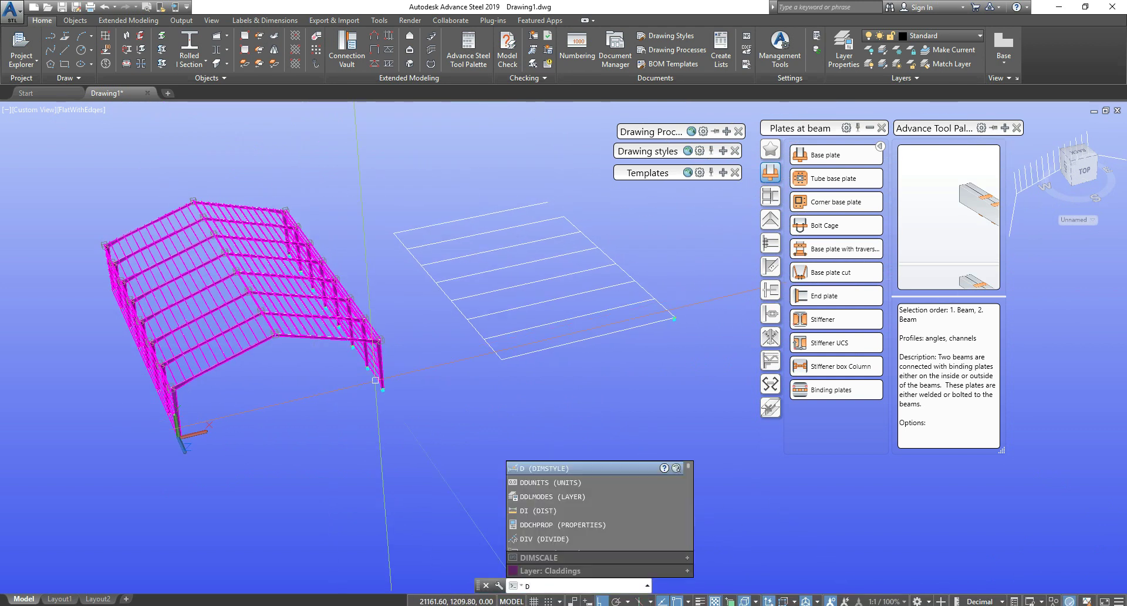
key("Escape")
type("DIM")
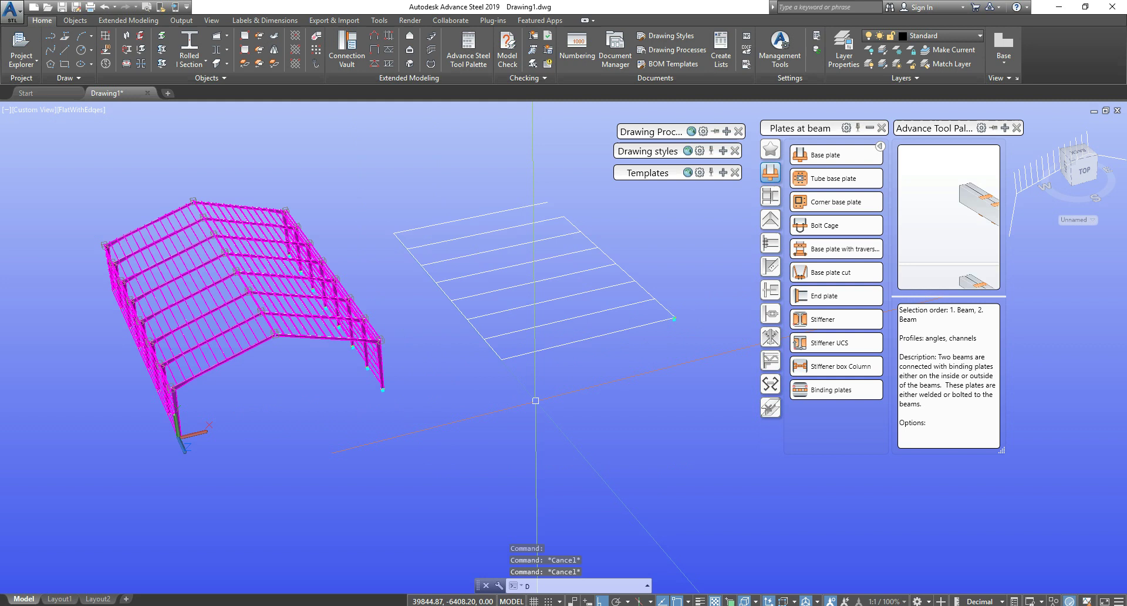
type("LI")
key("Return")
left_click(501, 359)
key("Escape")
key("Escape")
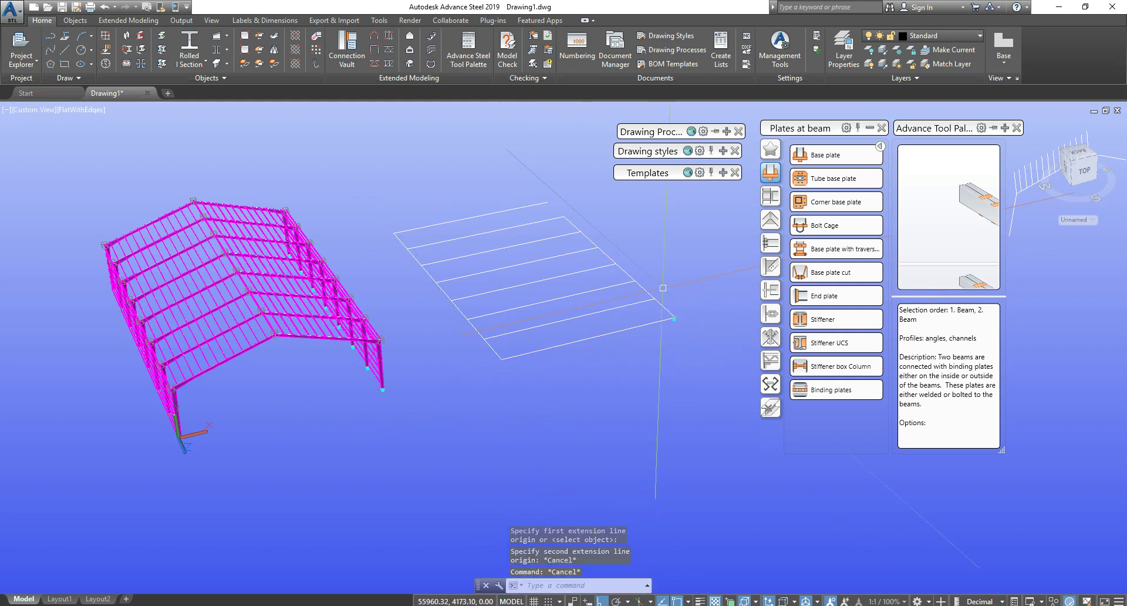
Step: Erase the stray objects at the near corner of the plan outline beside the frame
left_click(697, 364)
key("Escape")
Step: Add a linear dimension along the plan outline's near edge between its two corners
key("Return")
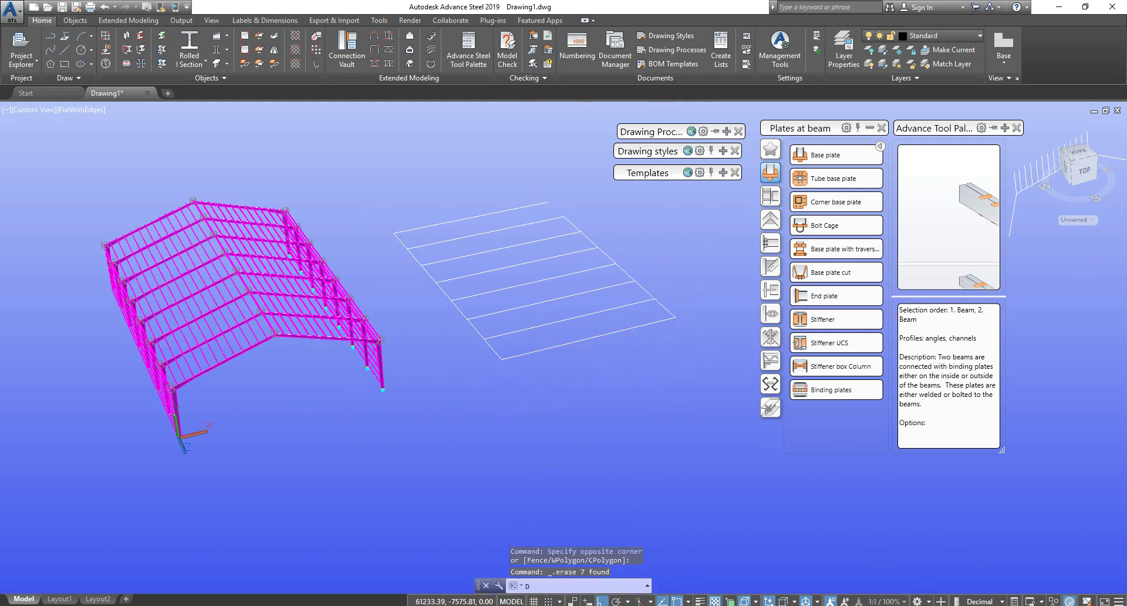
left_click(501, 359)
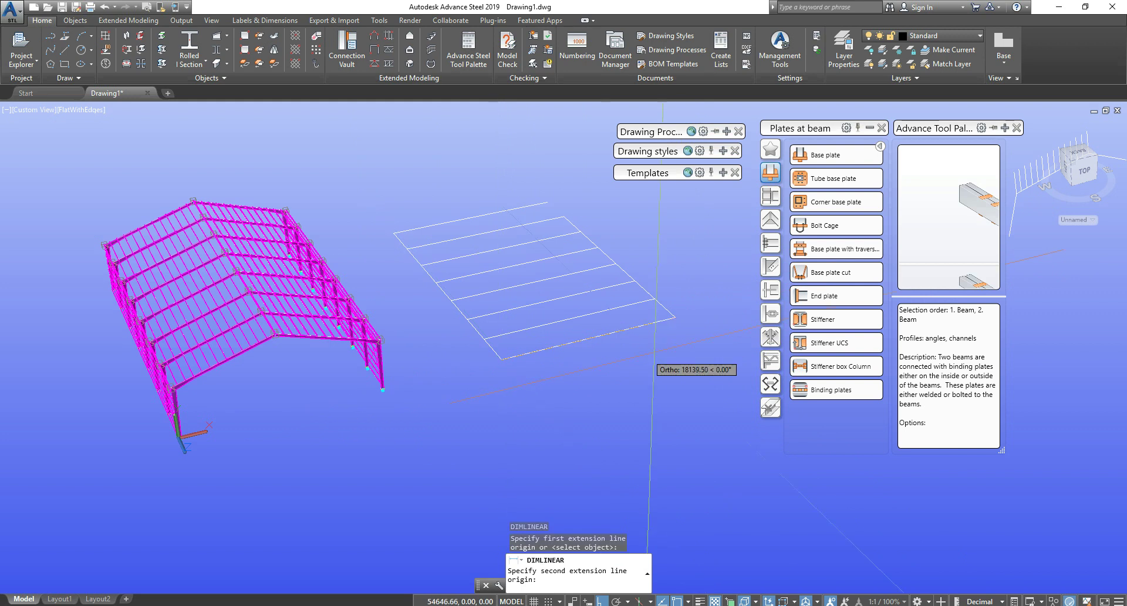
left_click(675, 318)
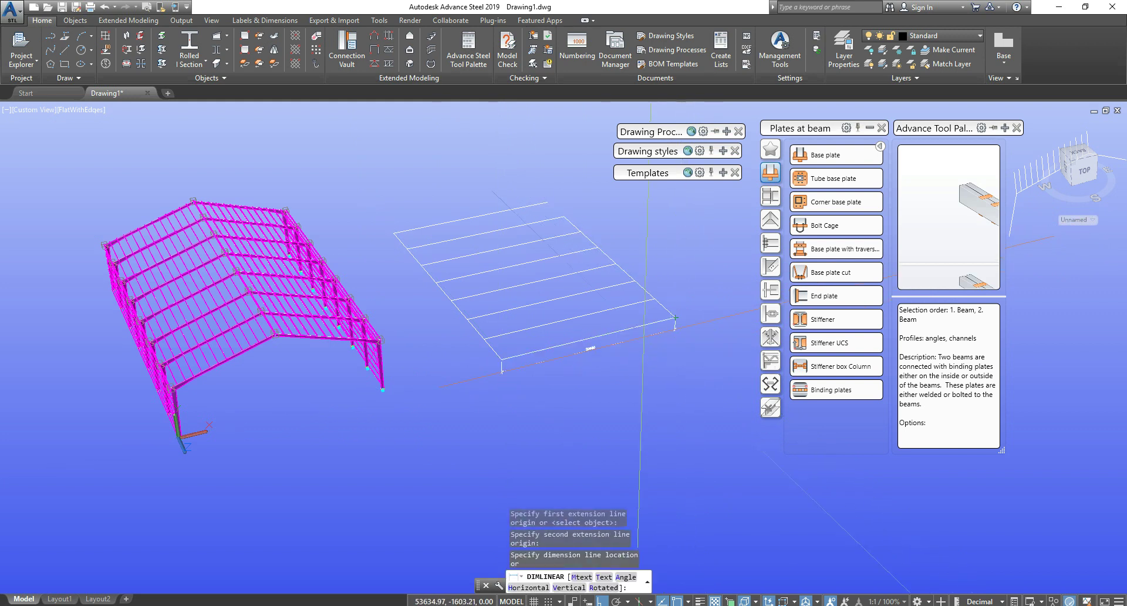
left_click(591, 356)
key("Escape")
scroll(590, 356, "up", 3)
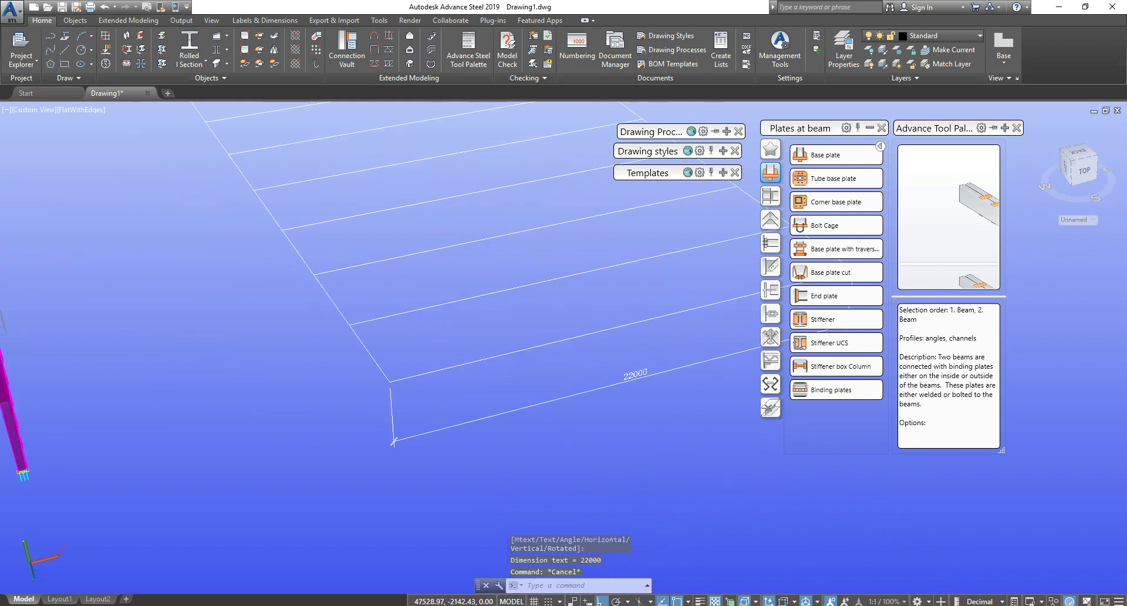
scroll(599, 363, "down", 2)
scroll(600, 364, "down", 1)
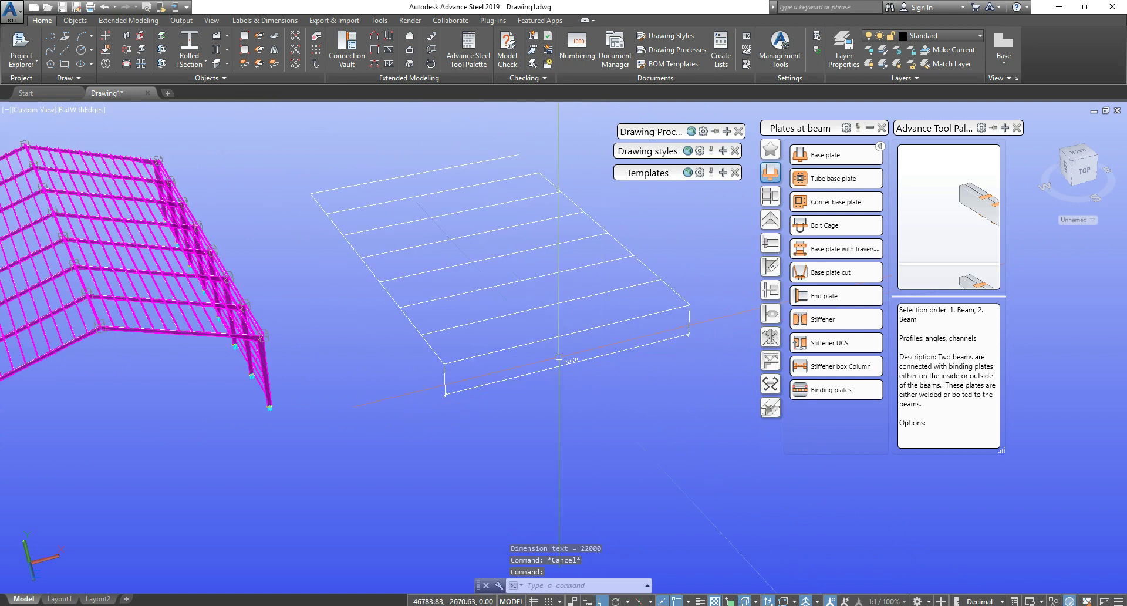
scroll(634, 350, "down", 1)
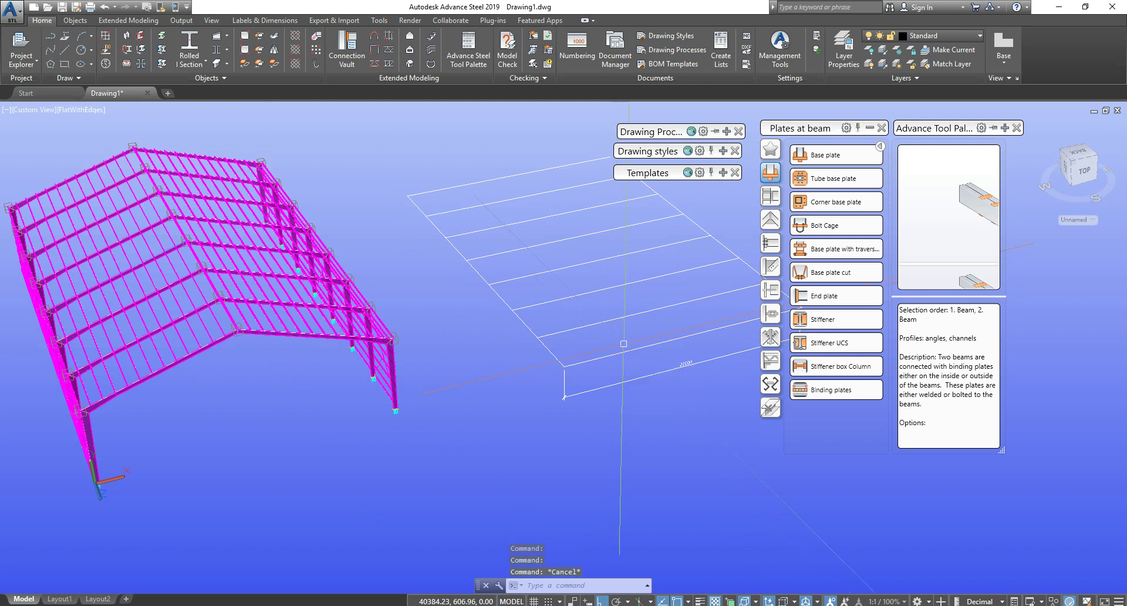
Step: Reset the UCS to World and show the model in the Top view with north up
left_click(1078, 159)
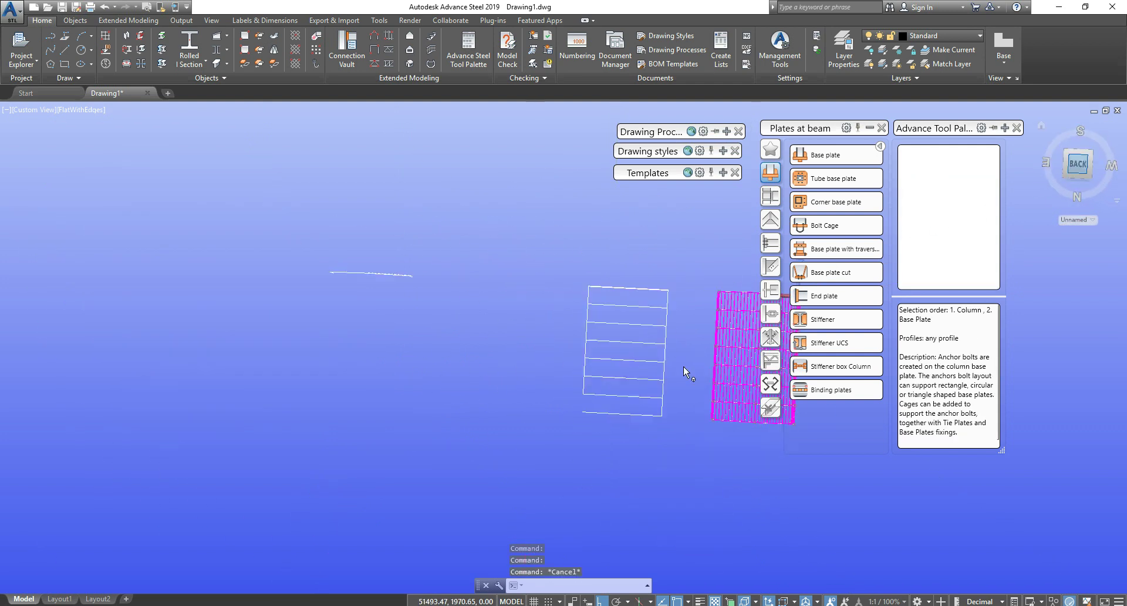
key("Return")
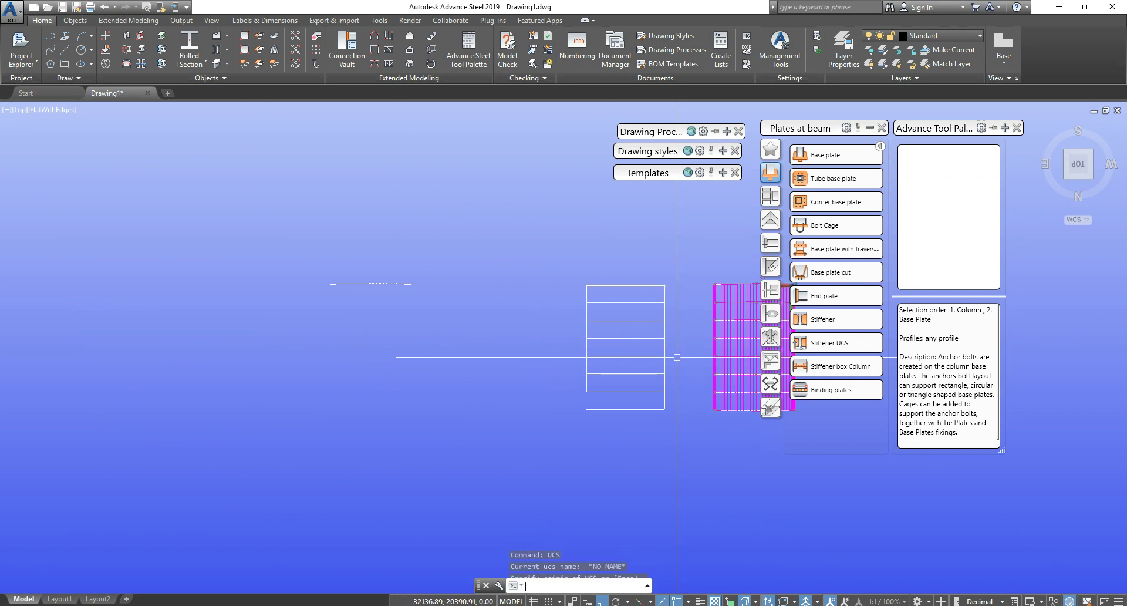
type("W")
key("Return")
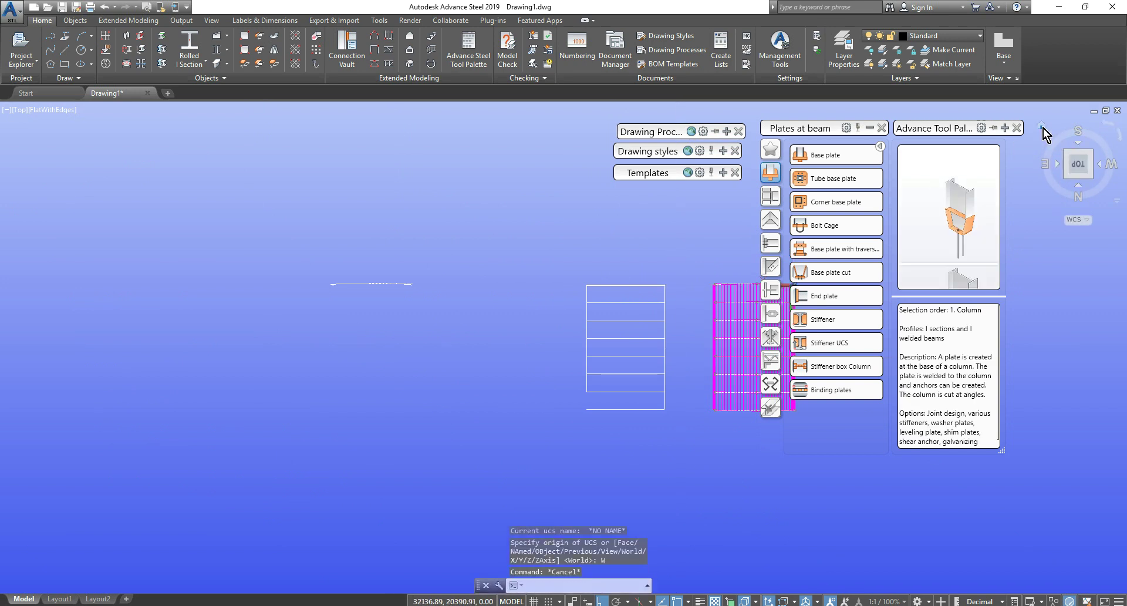
left_click(1042, 126)
left_click(1074, 154)
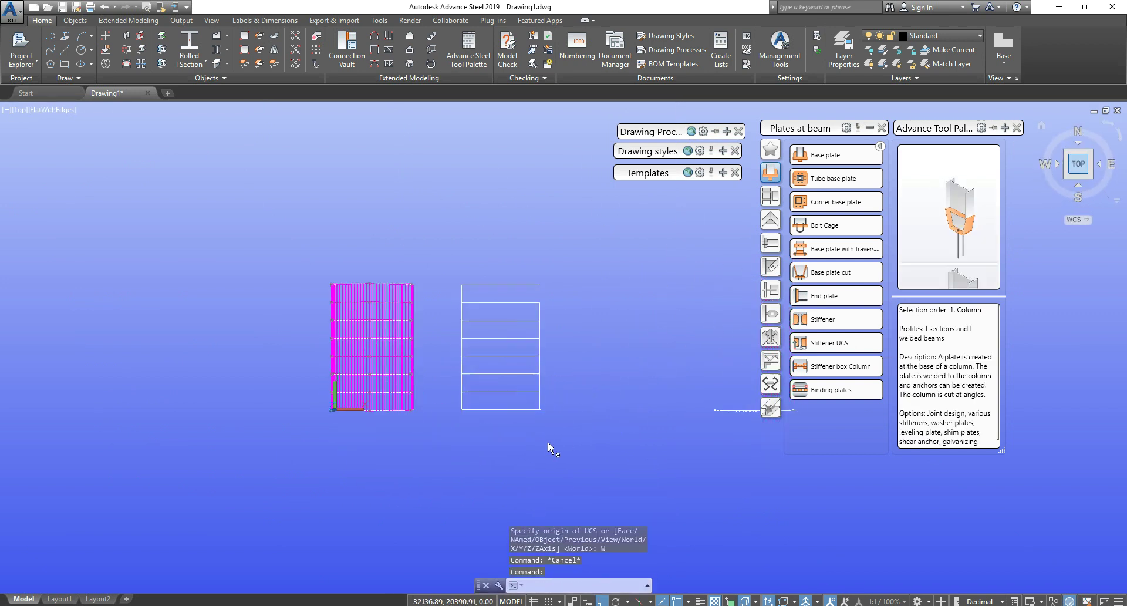
Step: Delete the old dimension at the plan outline's front edge and place a new full-width linear dimension below that edge
scroll(496, 419, "up", 3)
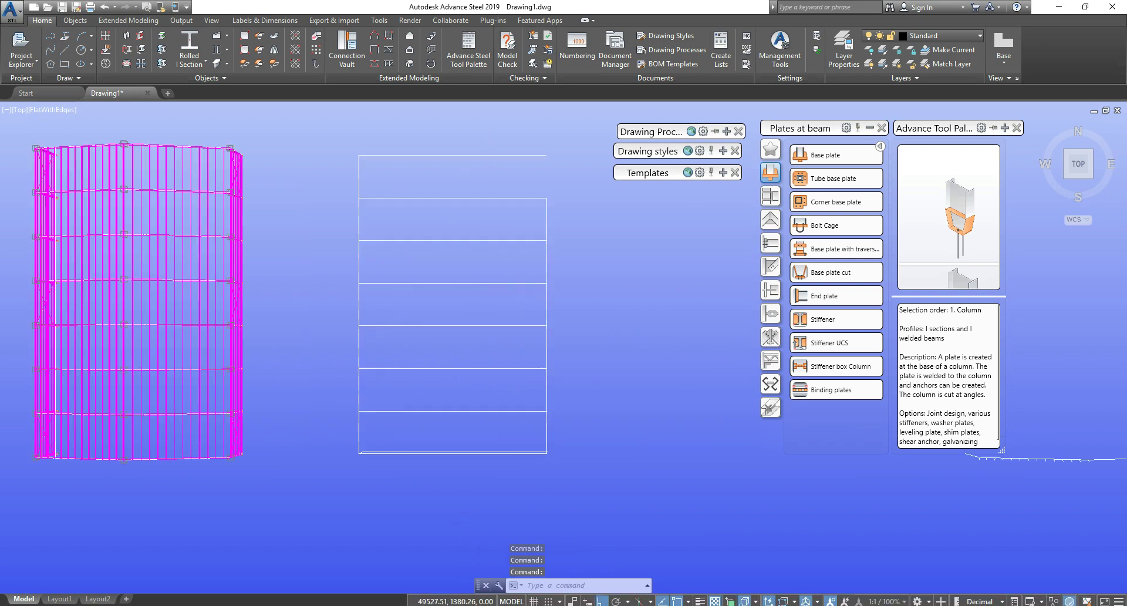
left_click(337, 509)
mouse_move(422, 455)
middle_mouse_down()
mouse_move(440, 382)
mouse_move(474, 372)
mouse_move(501, 326)
middle_mouse_up()
key("Delete")
type("DIMLINEAR")
key("Return")
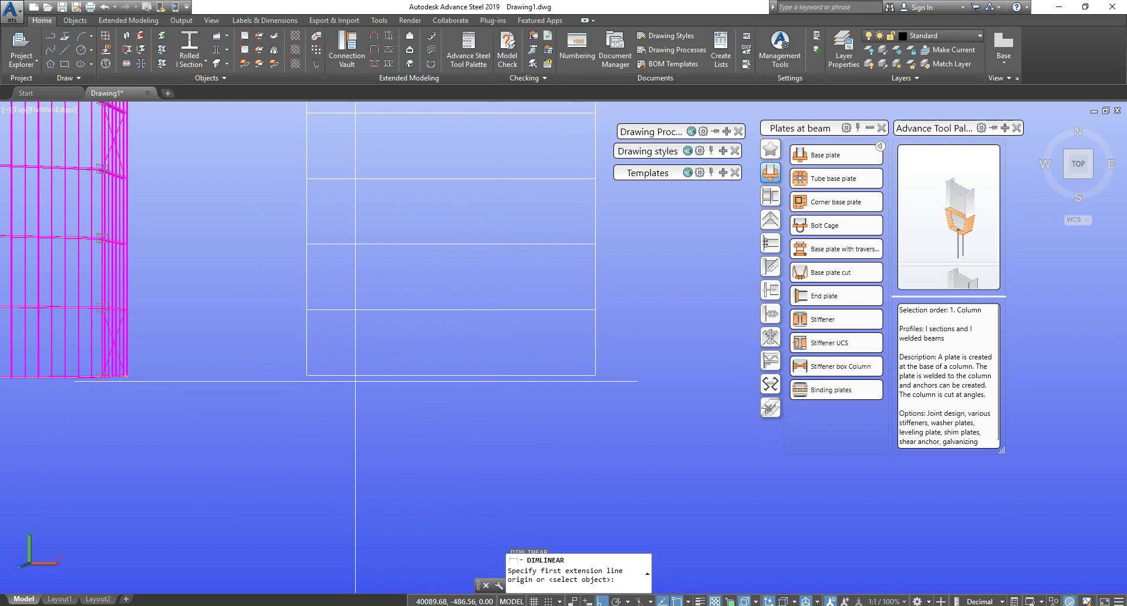
left_click(306, 375)
left_click(595, 374)
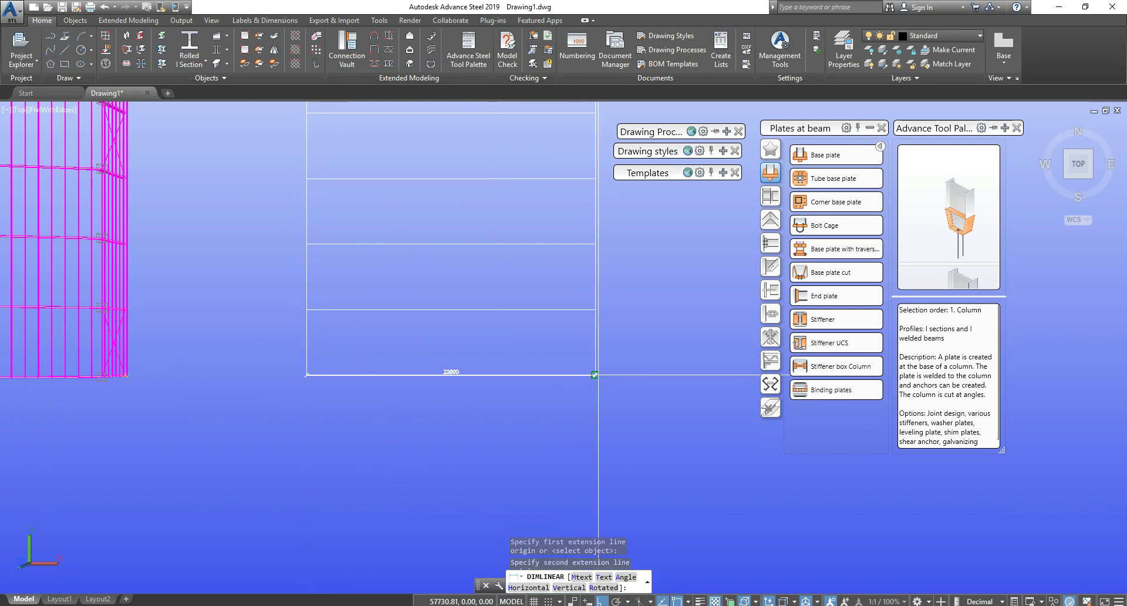
left_click(449, 442)
key("Escape")
Step: Draw a short vertical line into the plan outline from the midpoint of its front edge
scroll(561, 358, "up", 1)
middle_click_drag(427, 379, 464, 369)
type("L")
key("Return")
right_click(455, 369, "shift")
left_click(487, 130)
left_click(462, 370)
left_click(466, 339)
key("Escape")
Step: Add a linear dimension from the front edge's midpoint to its east corner, above the full-width dimension
type("dli")
key("Return")
left_click(461, 370)
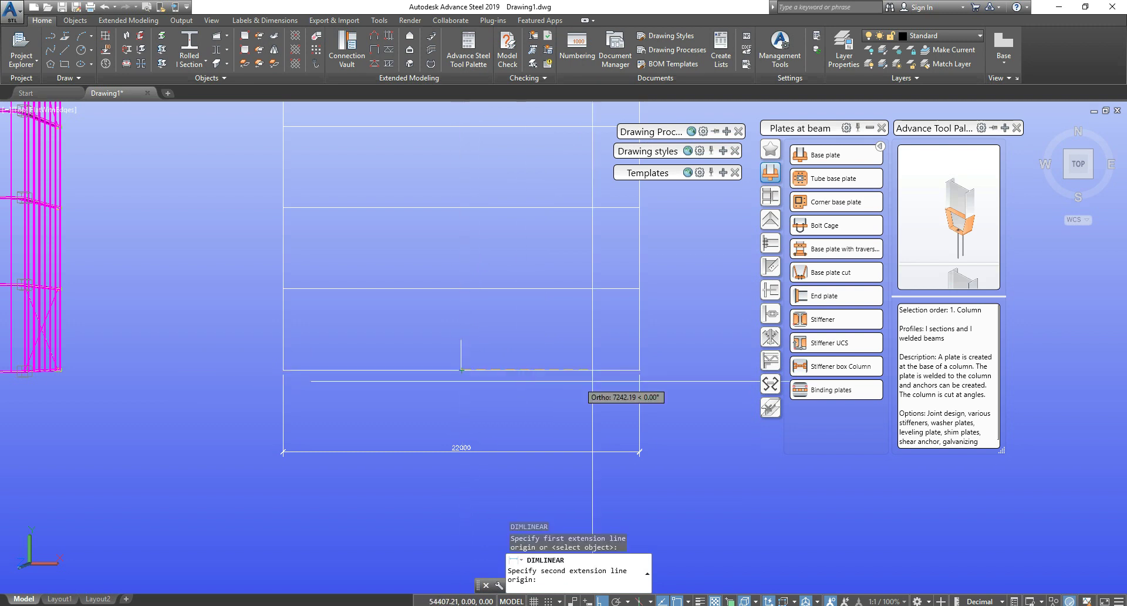
left_click(640, 370)
left_click(551, 414)
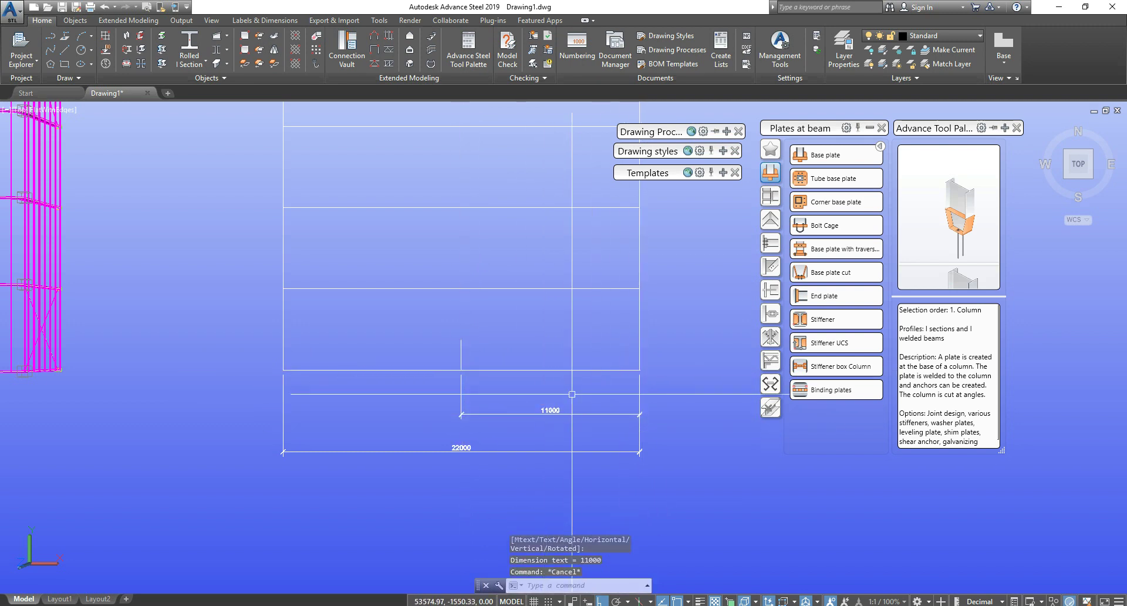
scroll(563, 410, "up", 2)
key("Escape")
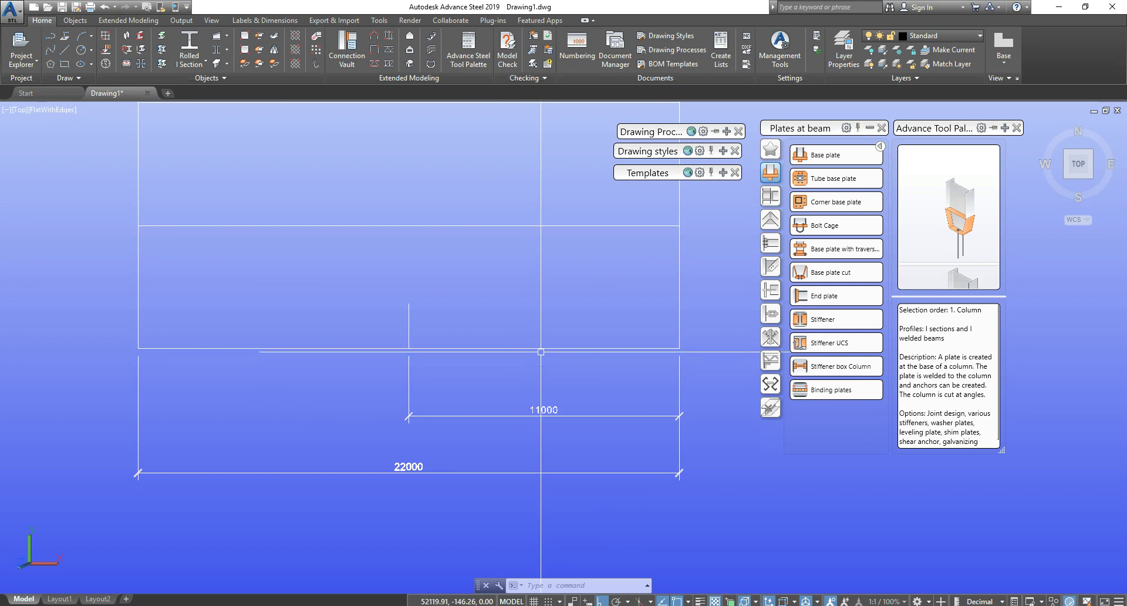
Step: Switch to the Windows Calculator
key("super")
type("calc")
key("Return")
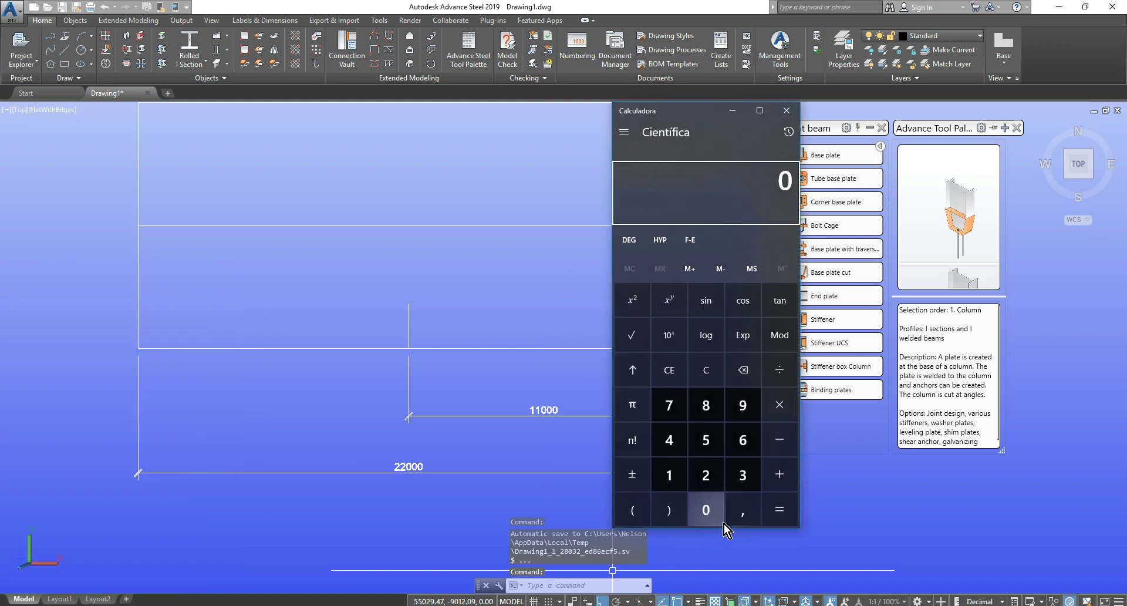
Step: Divide 11000 by 4 to get the spacing of the front edge's subdivisions
type("110000")
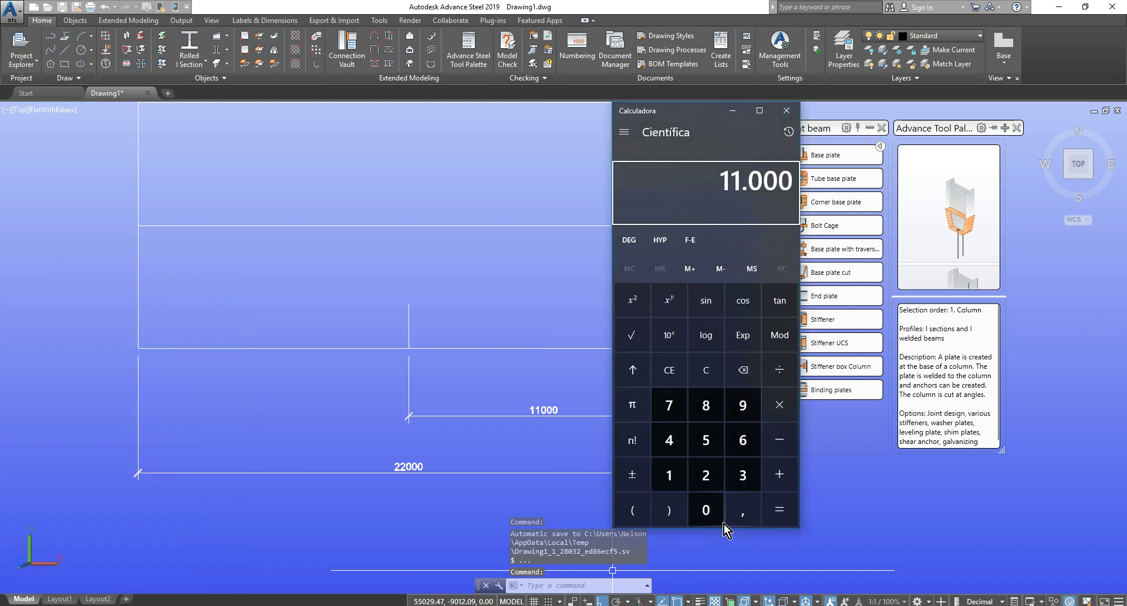
type("4")
key("Return")
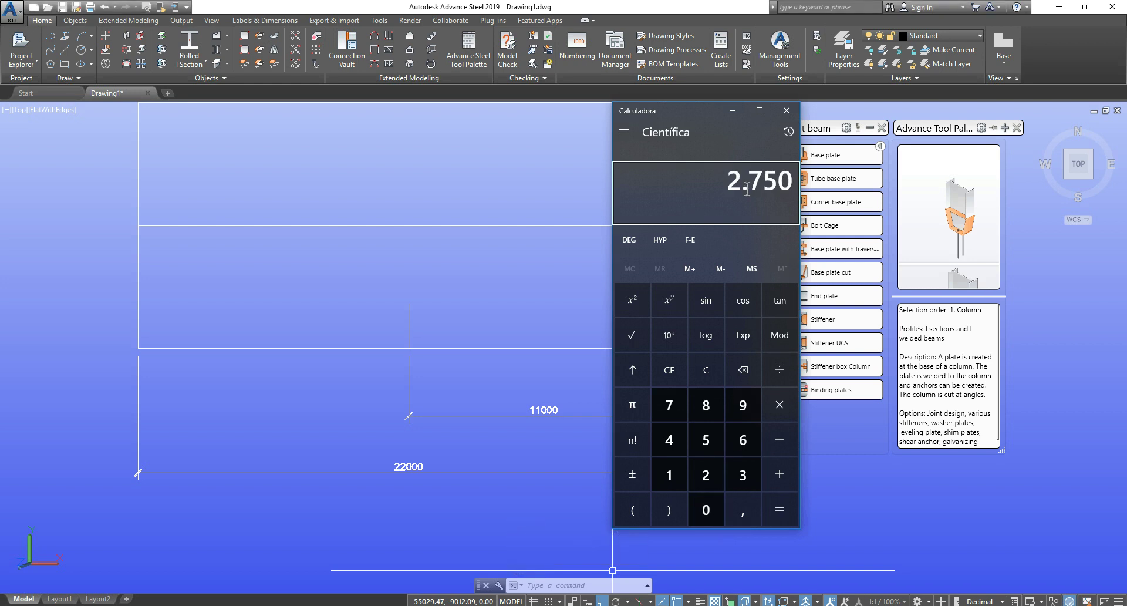
Step: Copy the short vertical line at the front edge's midpoint 2750 to the east
left_click(482, 302)
key("Escape")
key("Escape")
key("Escape")
left_click(455, 330)
left_click(391, 320)
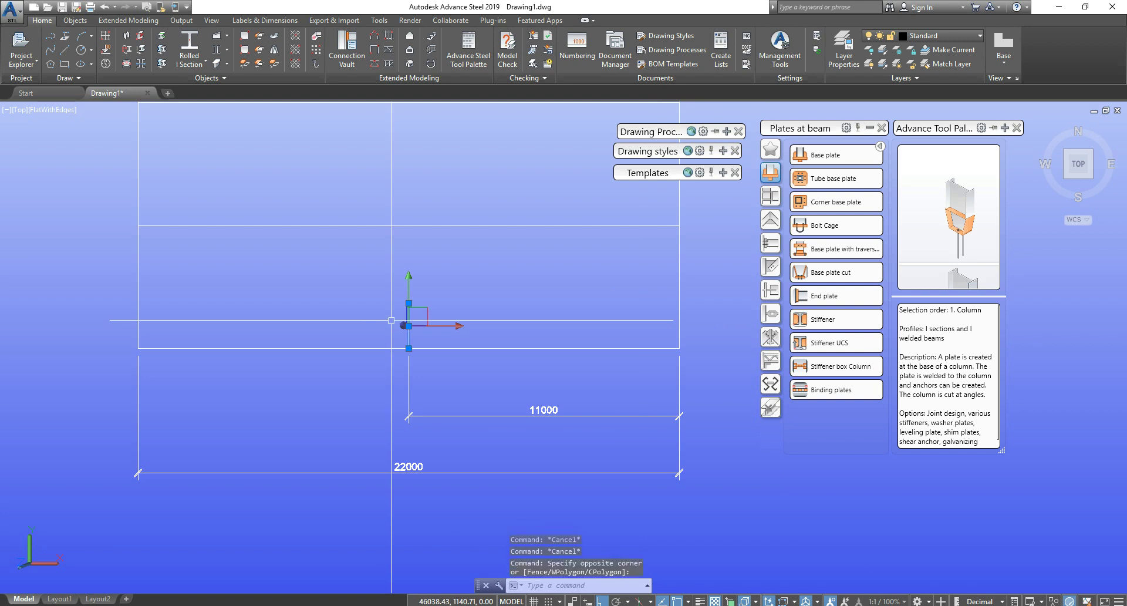
type("co")
key("Return")
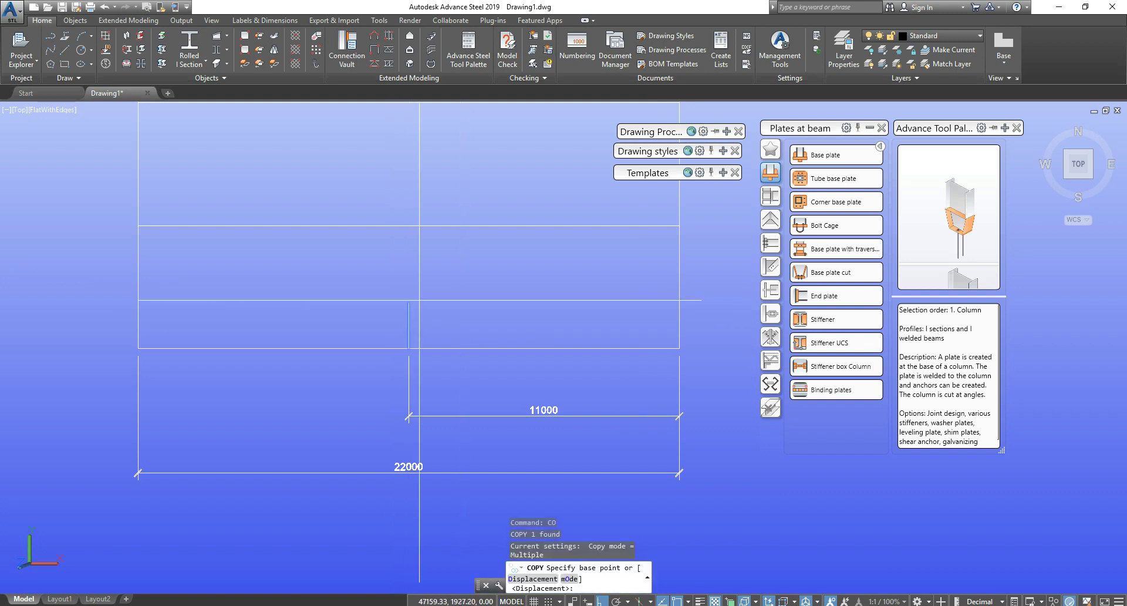
left_click(410, 302)
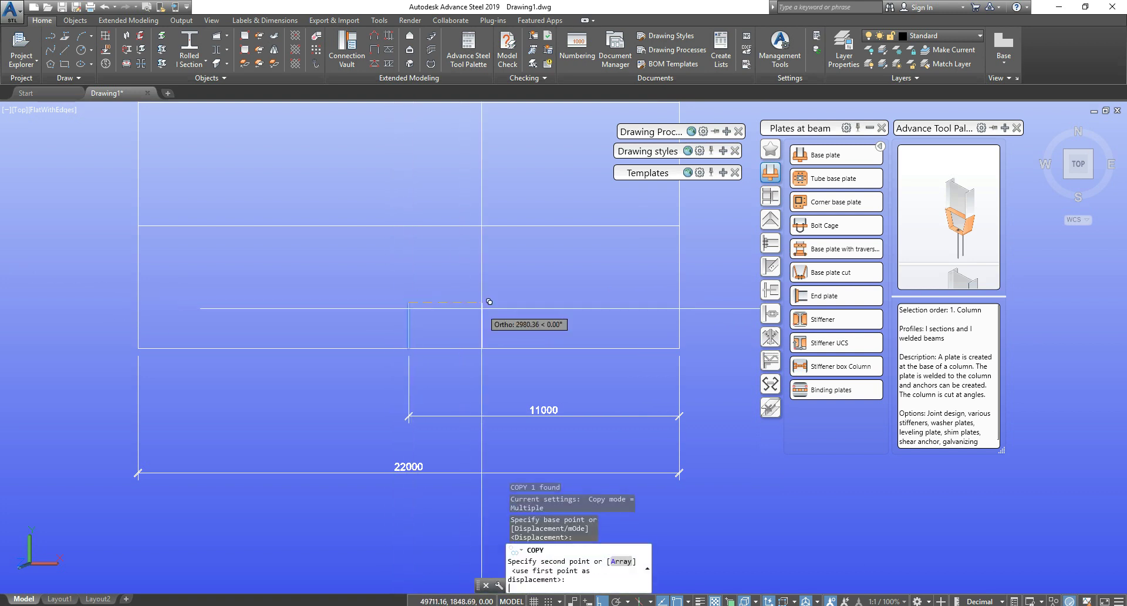
key("Return")
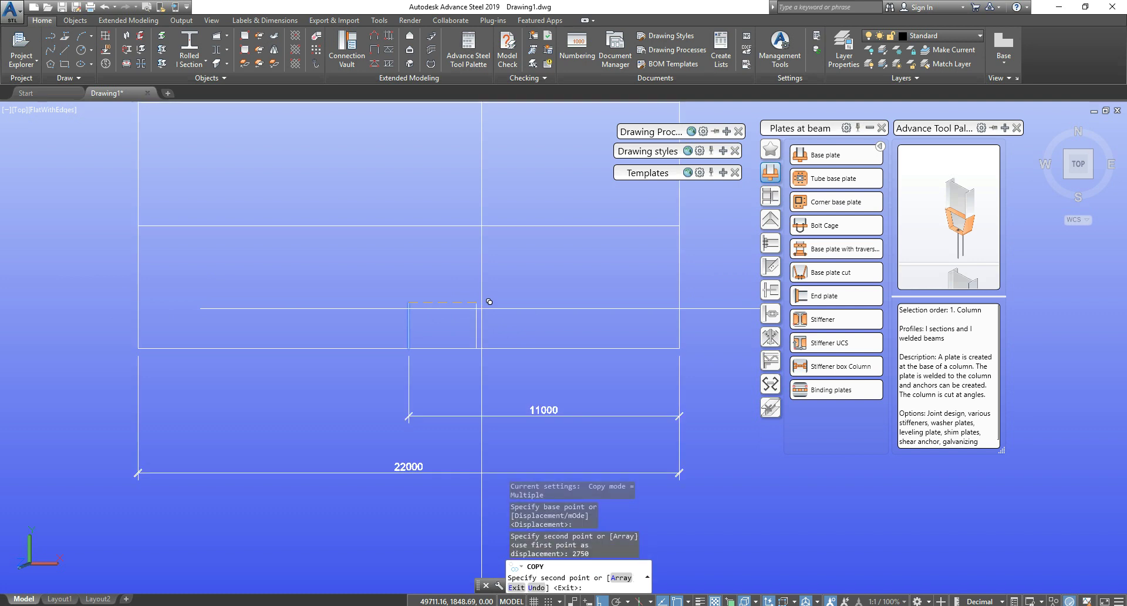
key("Escape")
Step: Copy the new division line twice more toward the east corner, keeping the 2750 spacing
left_click_drag(487, 314, 459, 322)
type("o")
key("Return")
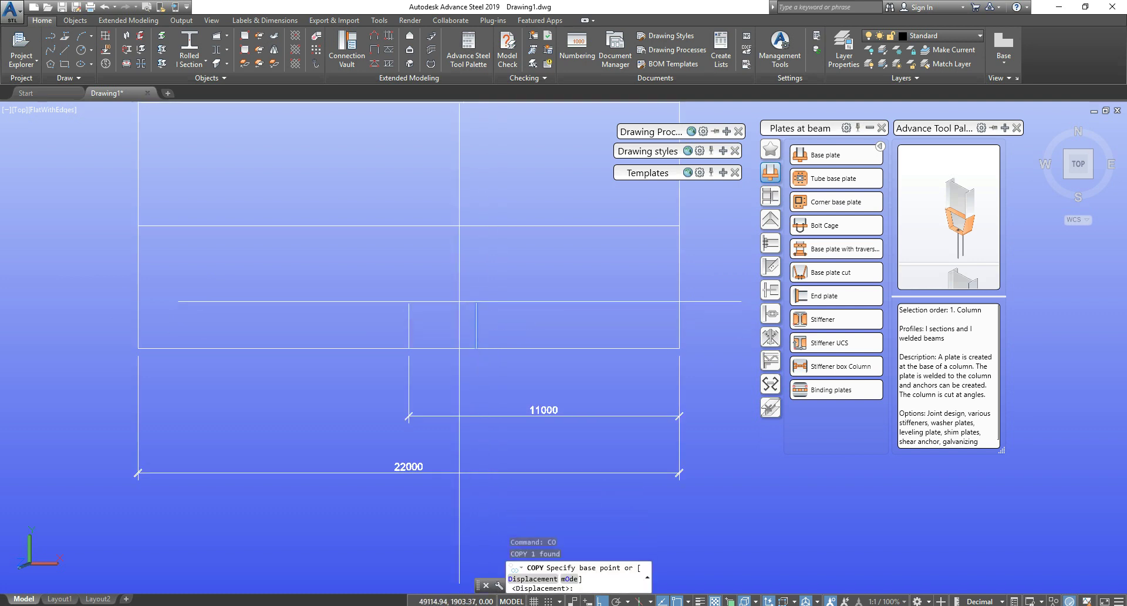
left_click(476, 303)
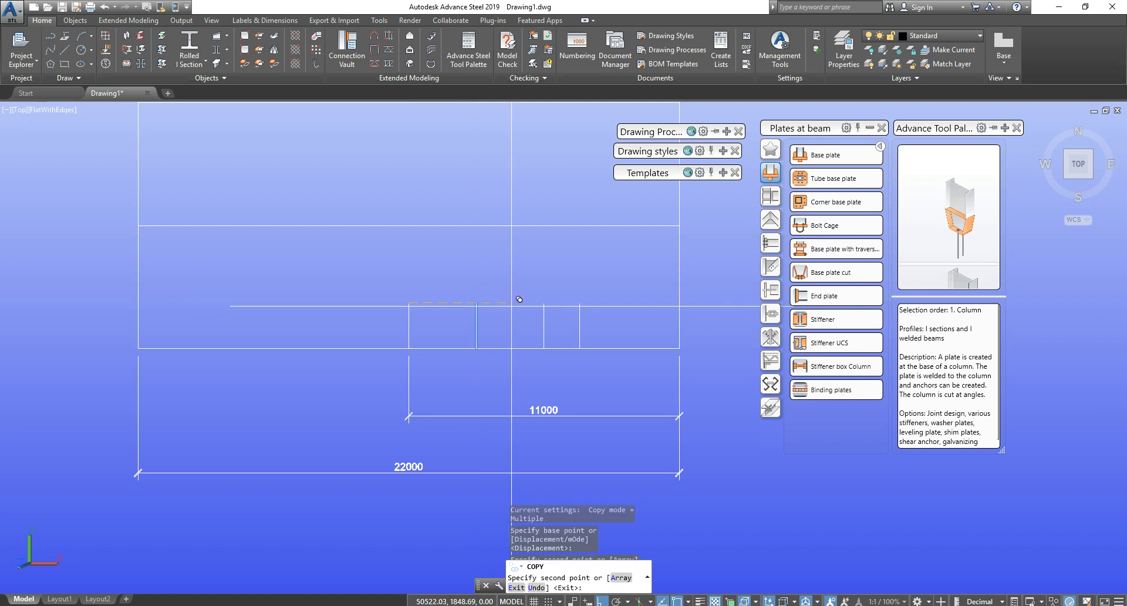
left_click(612, 303)
key("Escape")
left_click_drag(630, 320, 461, 332)
type("co")
key("Return")
left_click(408, 303)
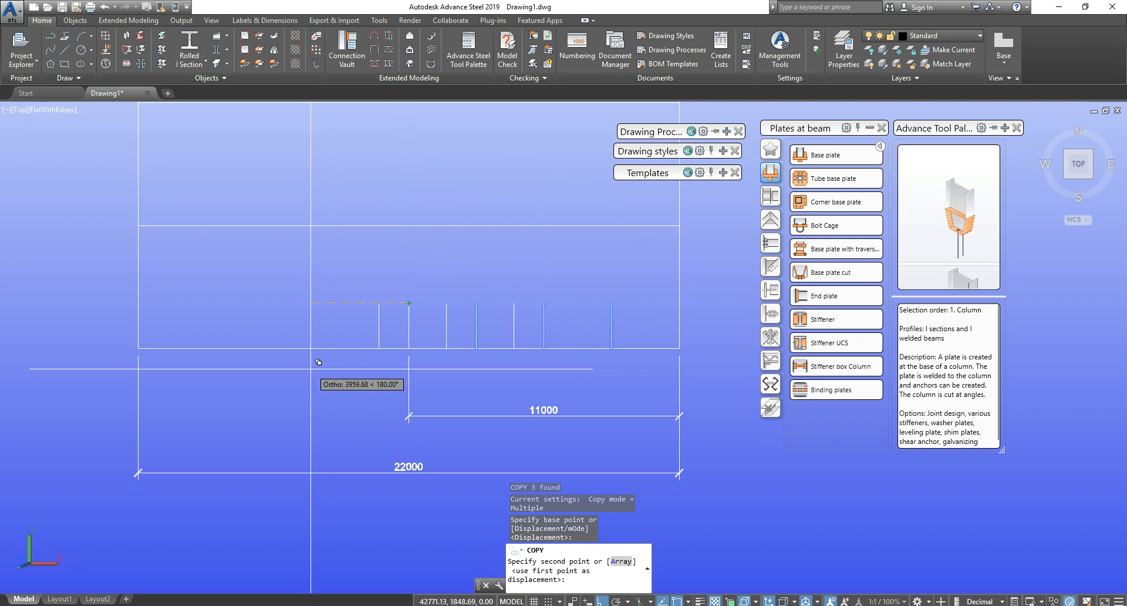
key("Escape")
Step: Mirror the three eastern division lines about the vertical midpoint line to the west half, keeping the originals
left_click(655, 319)
left_click(434, 288)
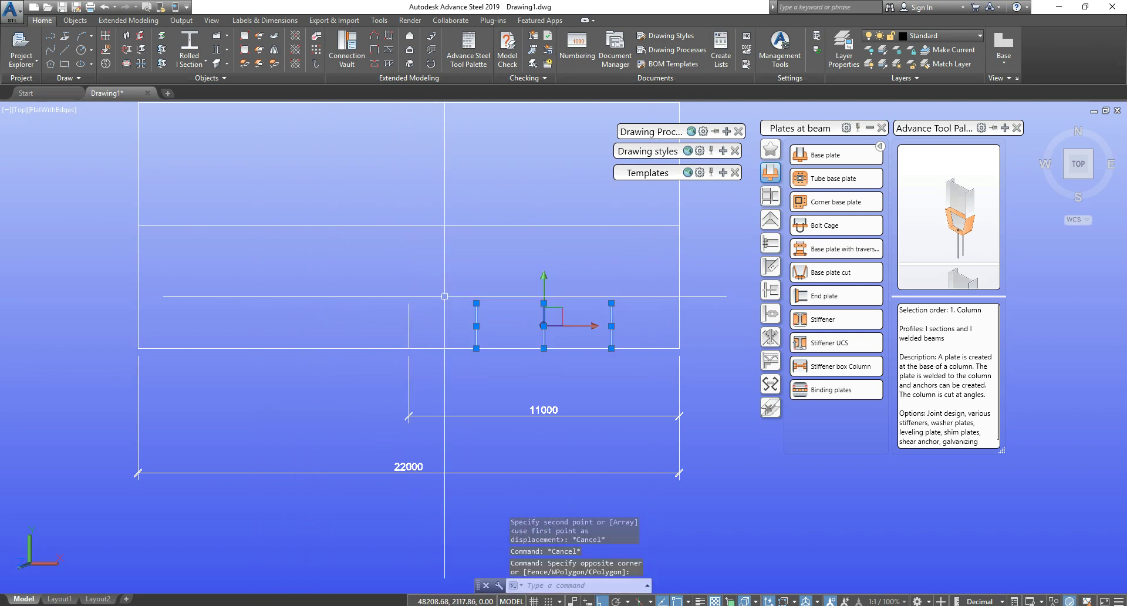
type("mi")
key("Return")
left_click(408, 303)
left_click(398, 203)
scroll(563, 348, "down", 5)
key("Escape")
key("Escape")
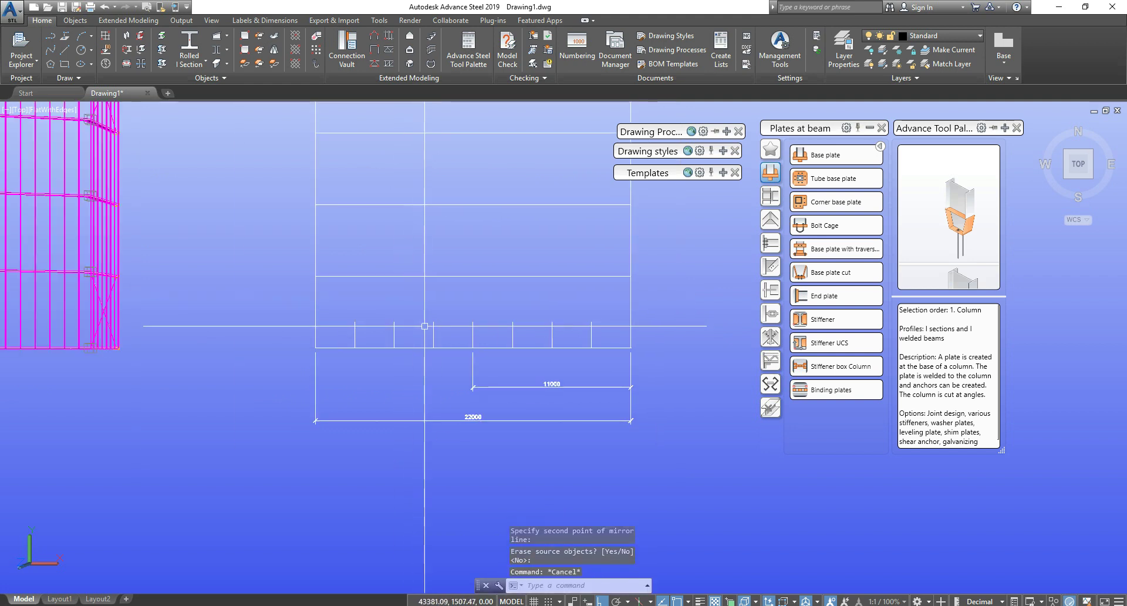
Step: Delete the 11000 and 22000 dimensions below the plan outline's front edge
middle_click_drag(563, 352, 510, 241, "shift")
middle_click_drag(352, 411, 376, 303)
left_click(616, 396)
left_click(523, 352)
key("Delete")
key("Escape")
key("Escape")
middle_click_drag(590, 379, 579, 378, "shift")
middle_click_drag(589, 431, 684, 411, "shift")
left_click(652, 417)
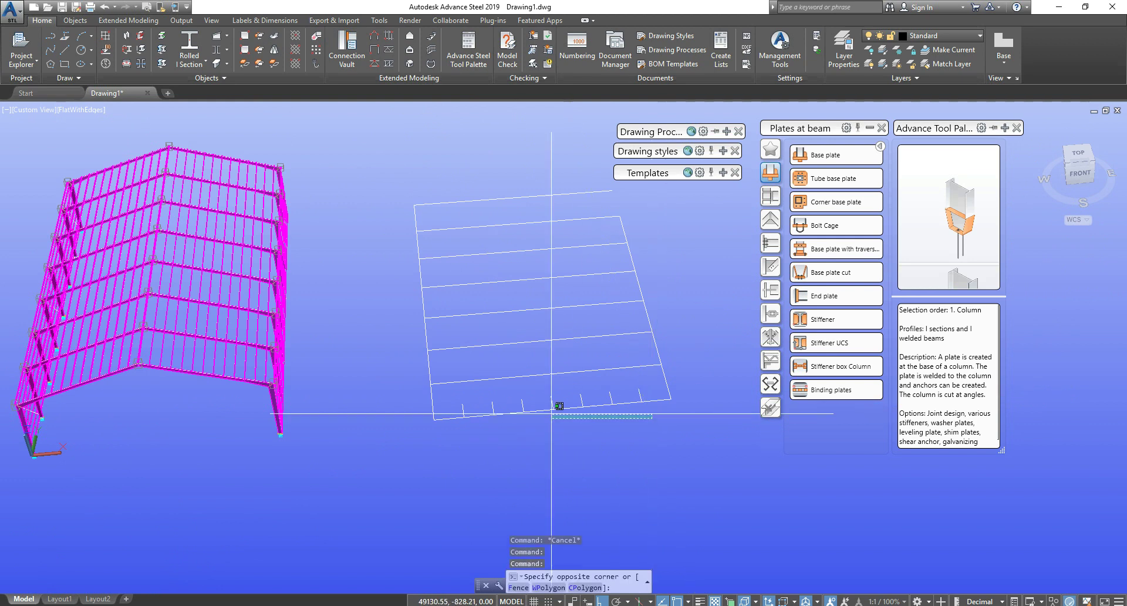
left_click(484, 402)
left_click(473, 511)
left_click(454, 404)
type("x")
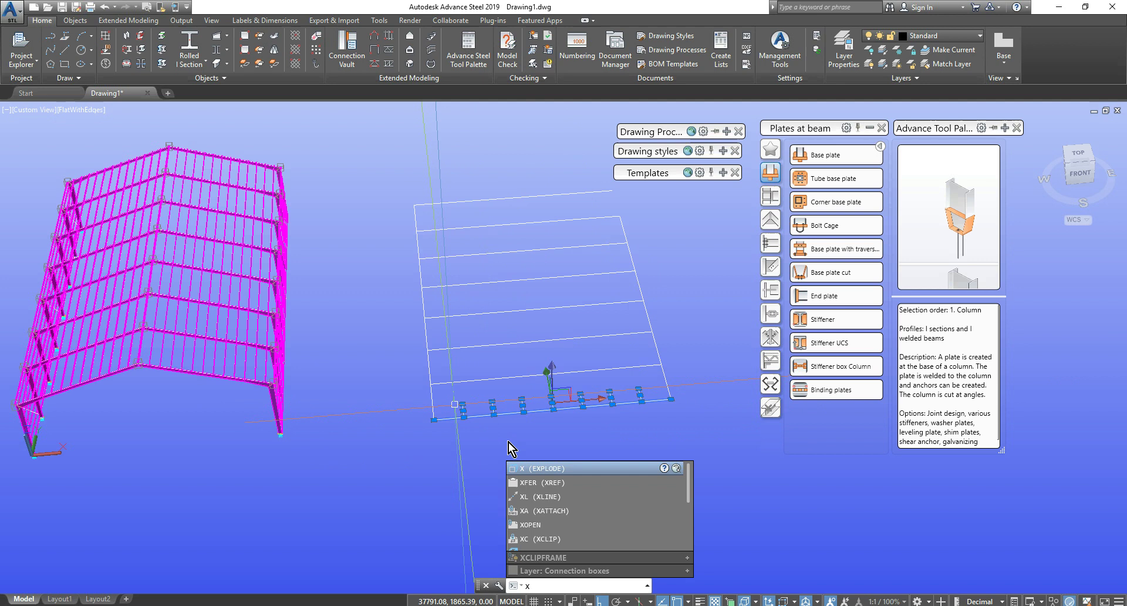
key("BackSpace")
type("co")
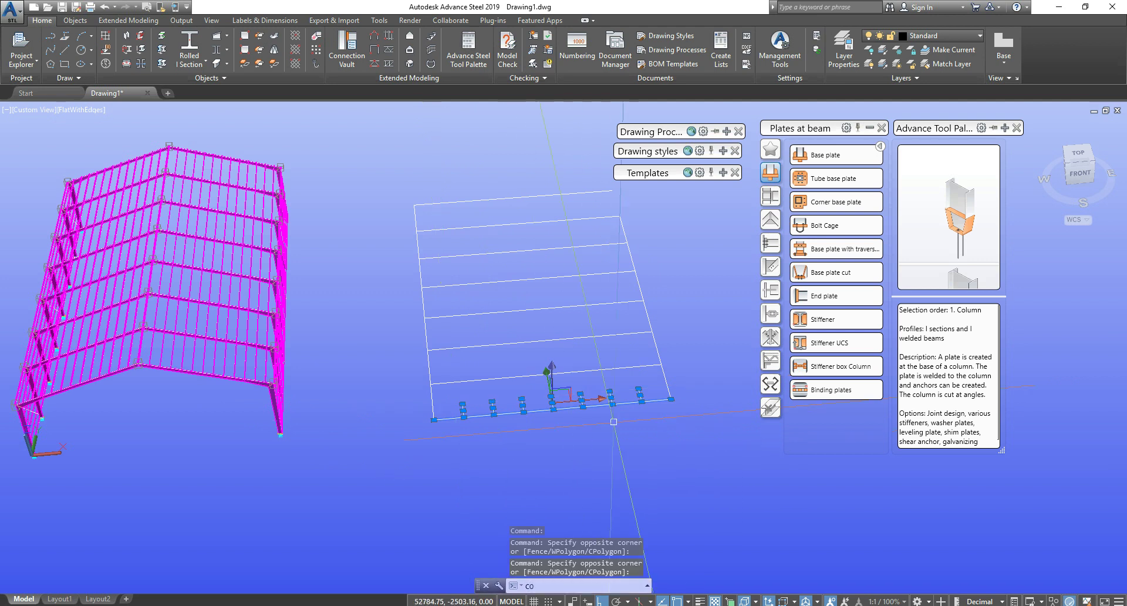
key("Return")
left_click(433, 419)
key("Escape")
key("Escape")
key("Escape")
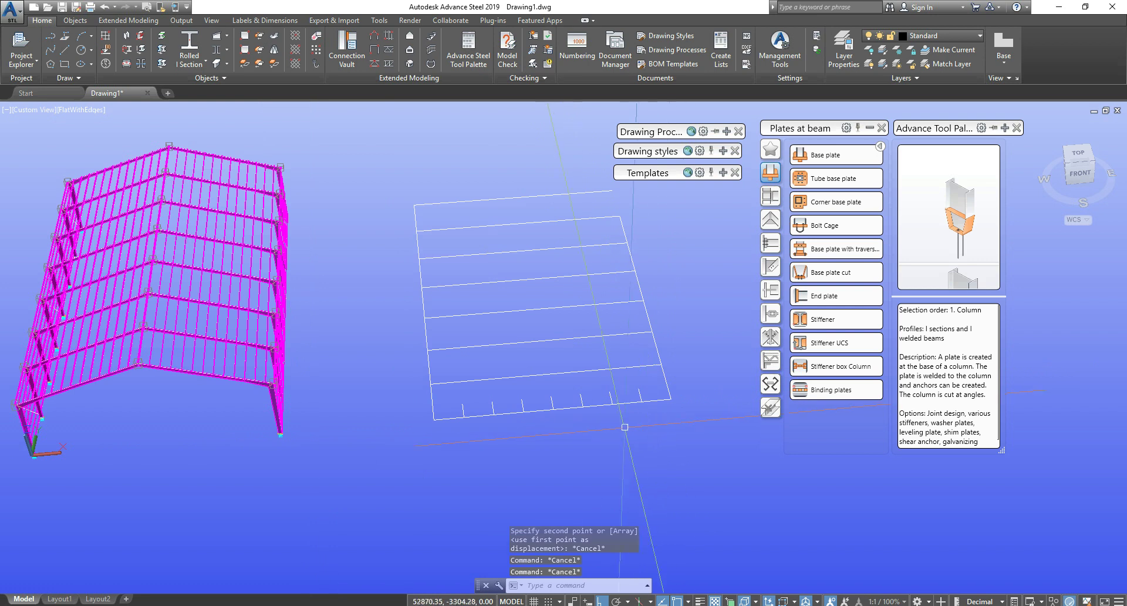
middle_click_drag(544, 433, 611, 433, "shift")
left_click(400, 434)
left_click(696, 473)
type("c")
key("Return")
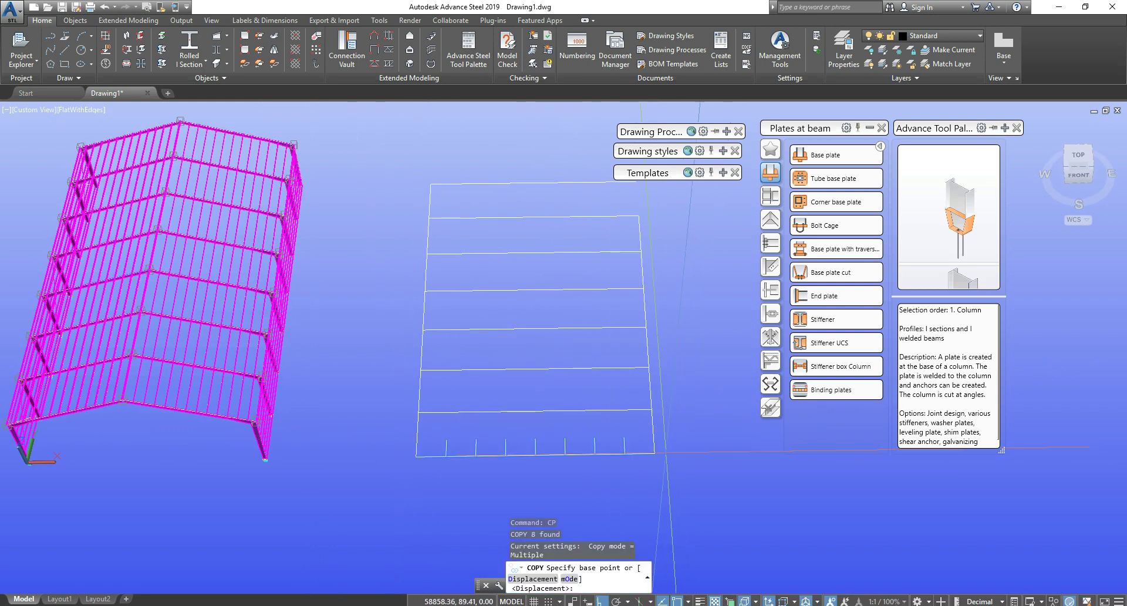
left_click(654, 453)
scroll(197, 499, "up", 3)
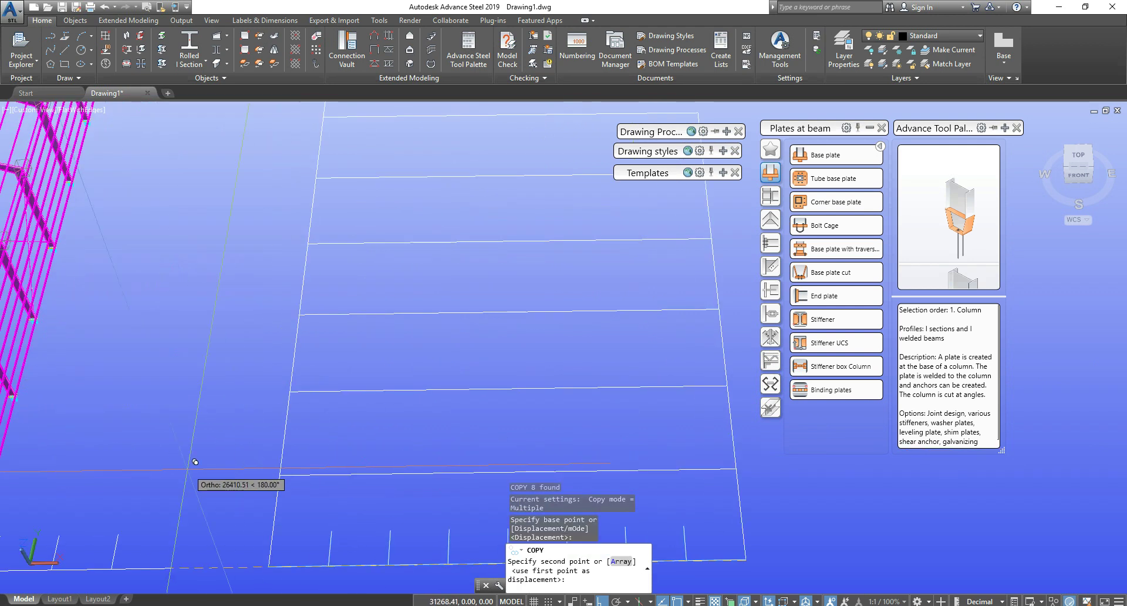
scroll(293, 438, "up", 3)
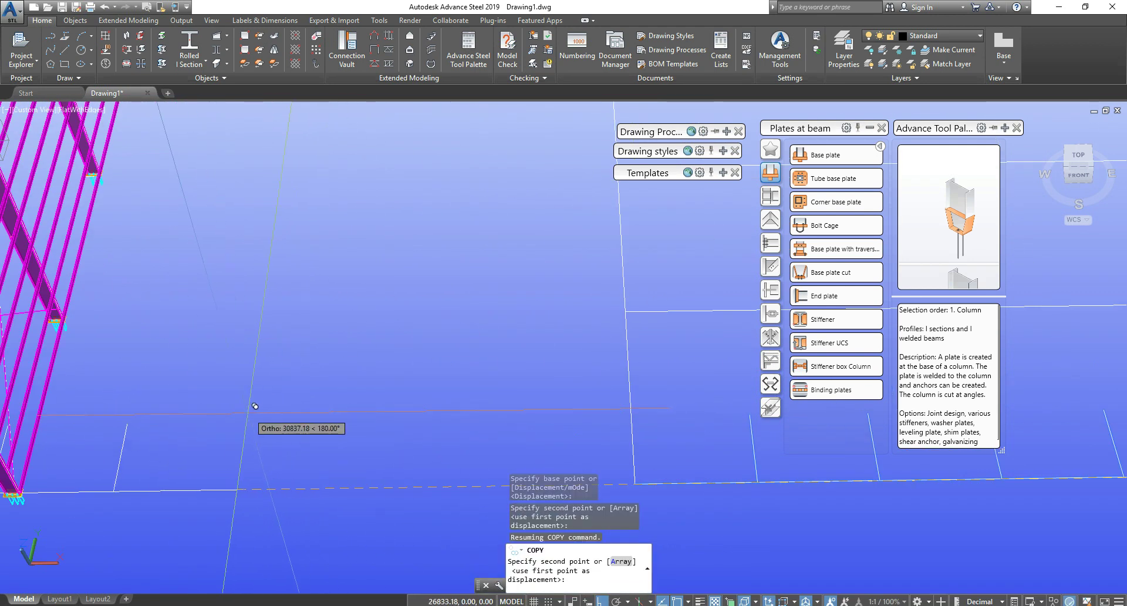
scroll(410, 359, "up", 3)
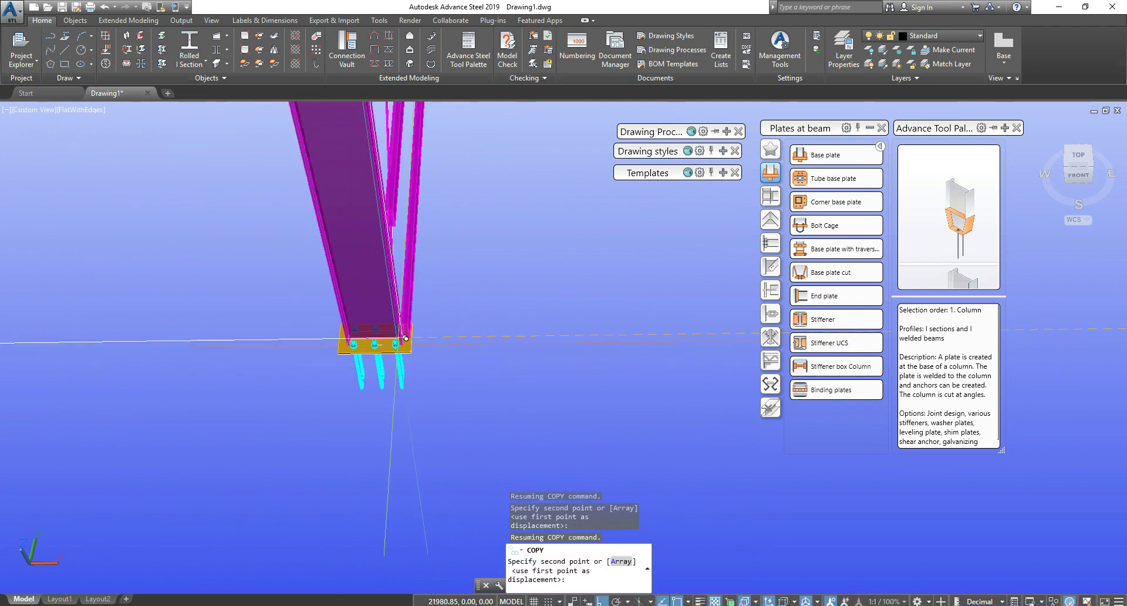
scroll(411, 324, "down", 3)
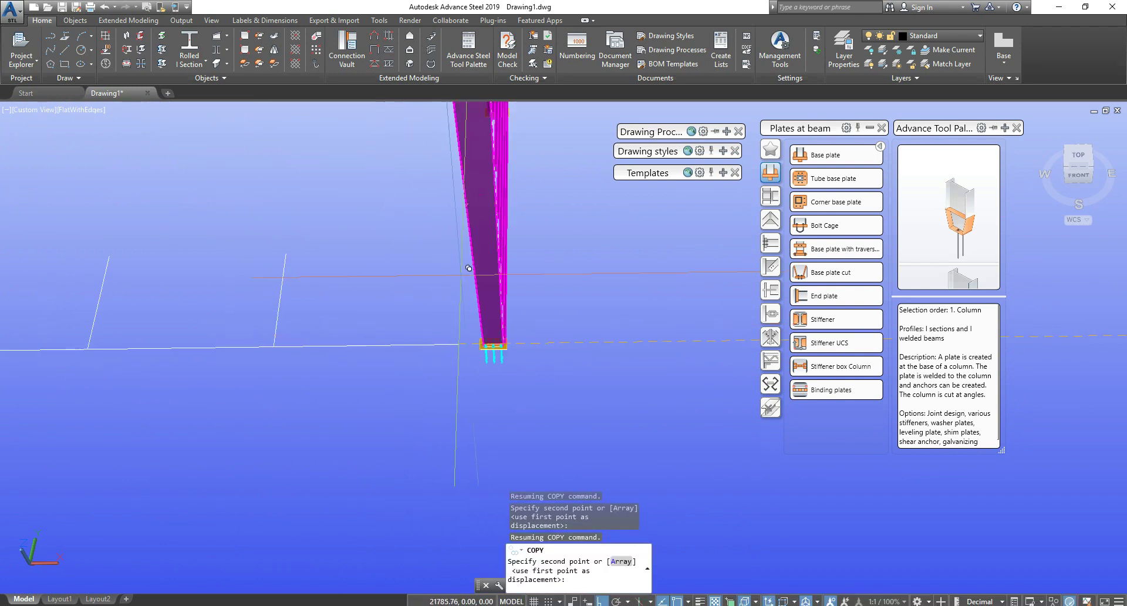
key("Escape")
key("Escape")
key("Escape")
Step: Switch the model view from perspective to parallel projection
left_click(29, 110)
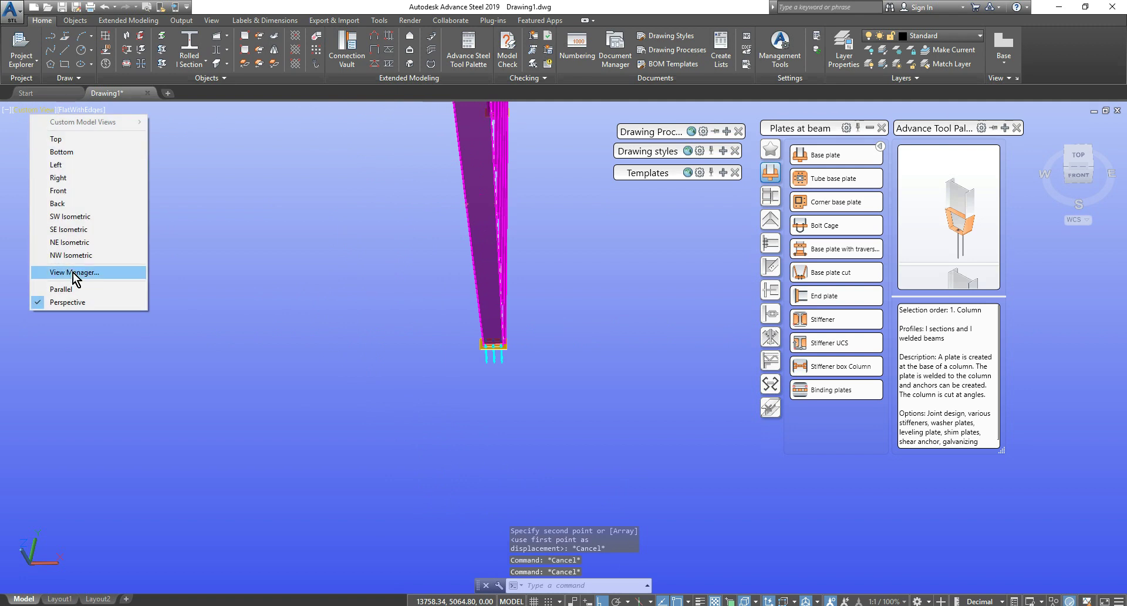
left_click(51, 292)
right_click(567, 336, "shift")
key("Escape")
key("Escape")
middle_click_drag(567, 336, 478, 382)
Step: Copy the plan outline's front edge with its division lines onto the steel building's front, ending at the east column's base
left_click(493, 312)
left_click(695, 361)
type("co")
key("Return")
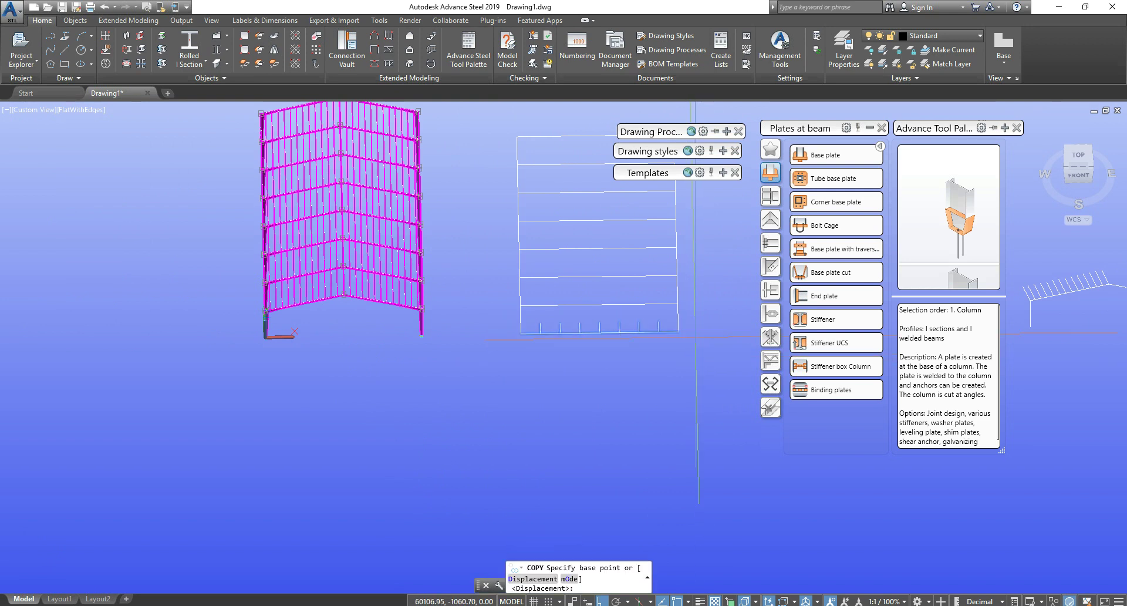
left_click(600, 327)
middle_click_drag(599, 327, 354, 330, "shift")
scroll(354, 330, "up", 8)
scroll(354, 330, "up", 10)
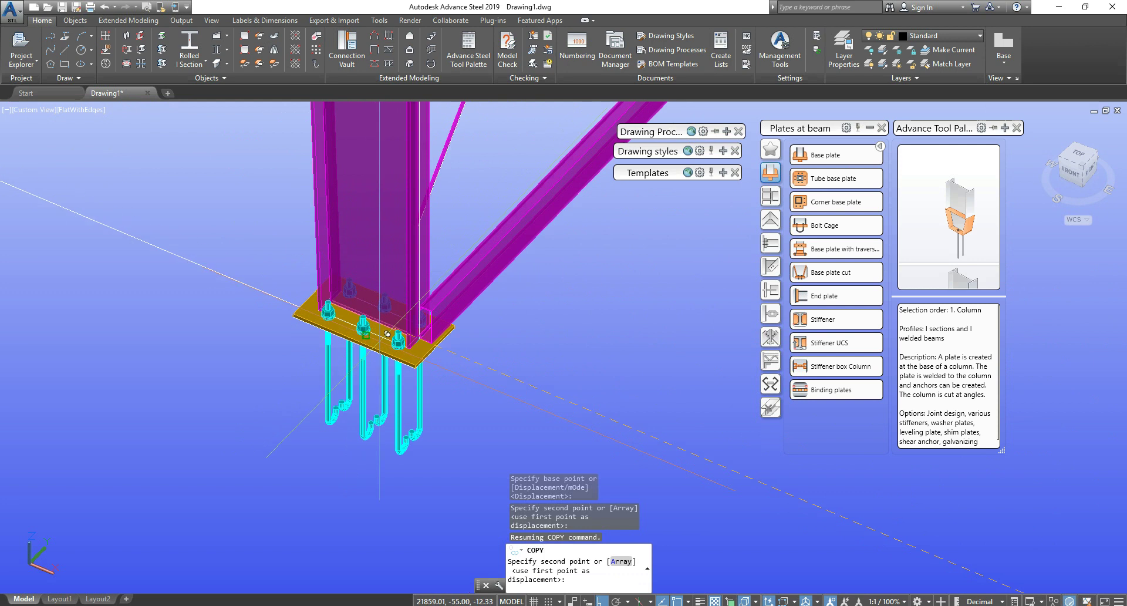
scroll(483, 338, "up", 3)
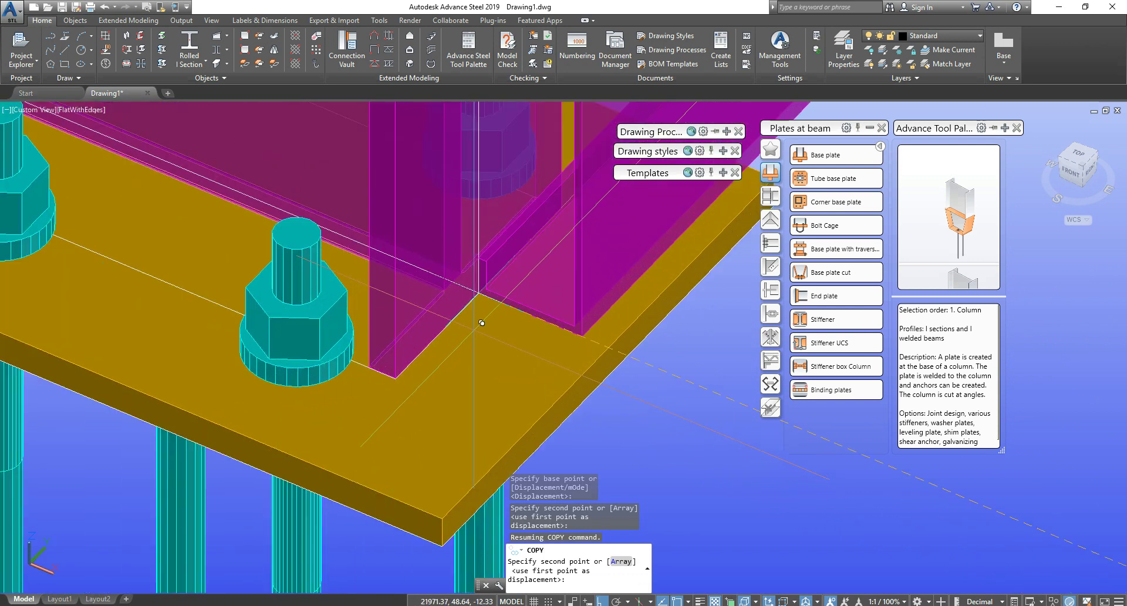
left_click(488, 287)
scroll(488, 287, "down", 15)
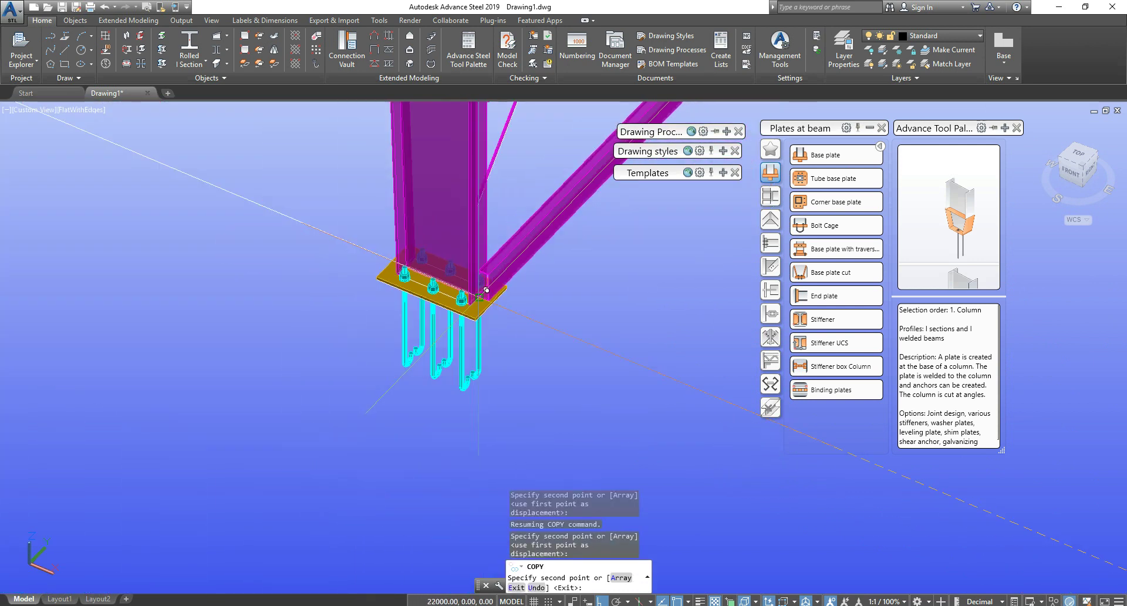
key("Escape")
key("Escape")
middle_click_drag(385, 328, 473, 355, "shift")
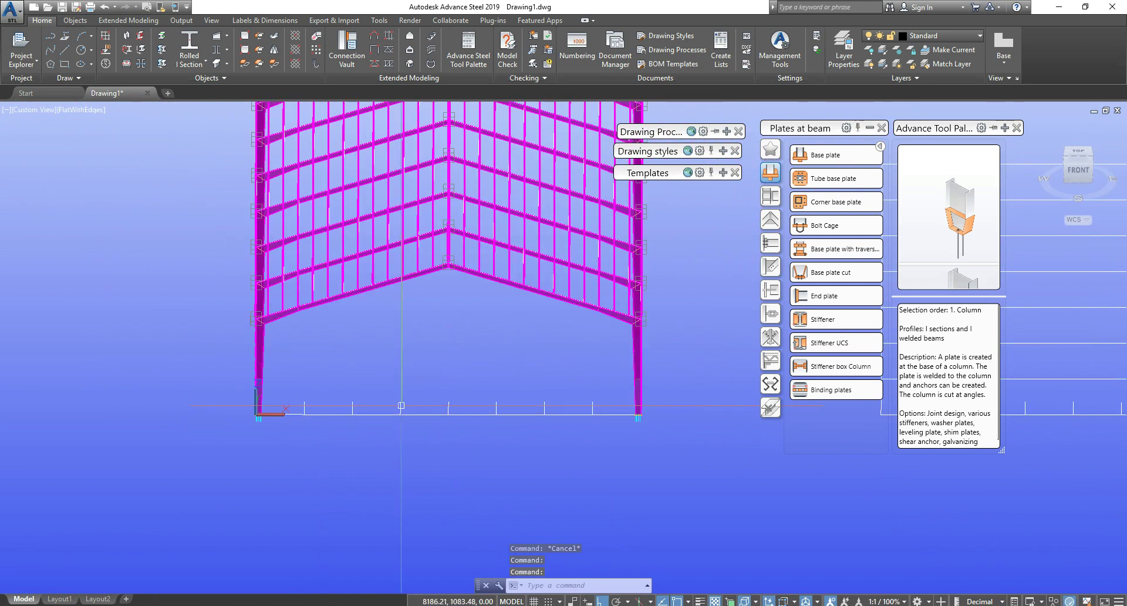
key("Escape")
key("Escape")
scroll(405, 387, "down", 5)
scroll(431, 372, "up", 4)
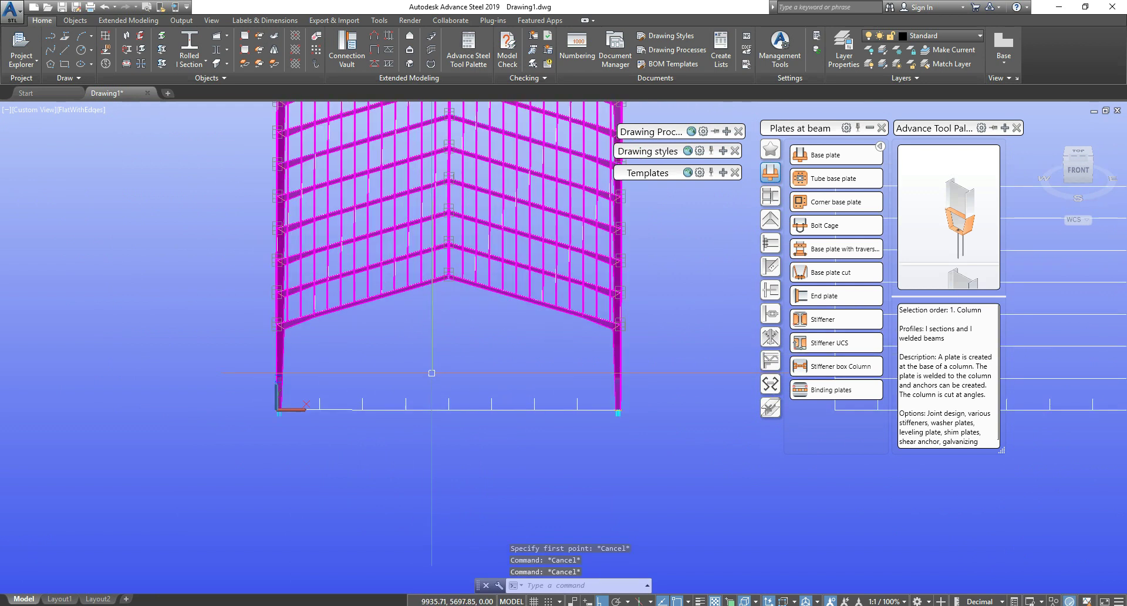
middle_click_drag(474, 349, 450, 353)
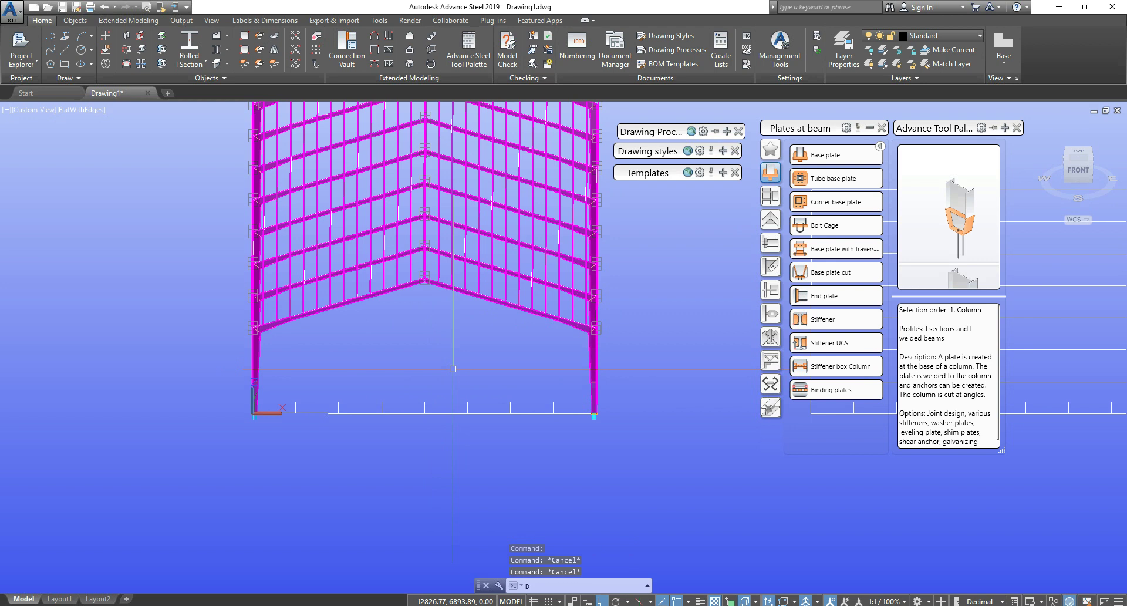
key("Escape")
key("Escape")
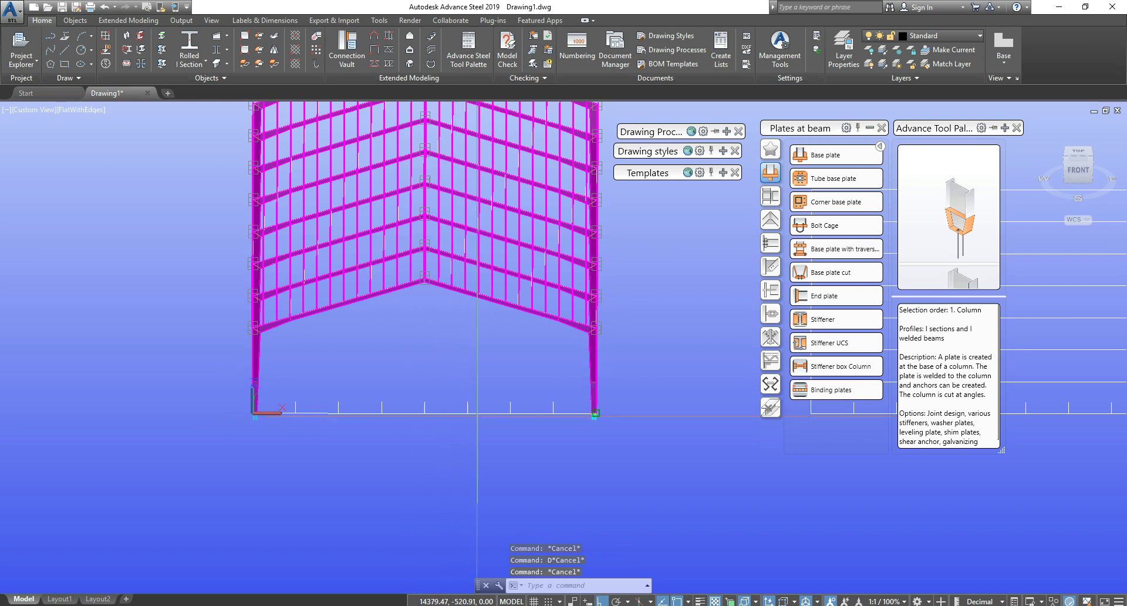
type("l")
key("Return")
left_click(553, 413)
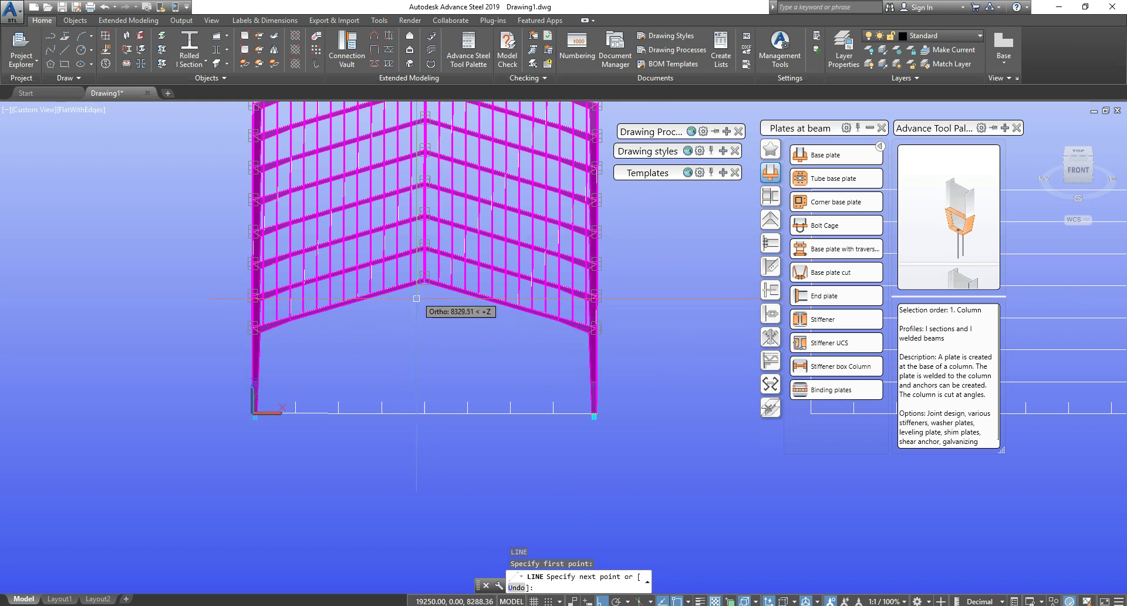
key("Escape")
Step: Draw a vertical line from the midpoint of the building's front base line up to the front frame's ridge
key("Return")
left_click(424, 413)
scroll(433, 258, "up", 6)
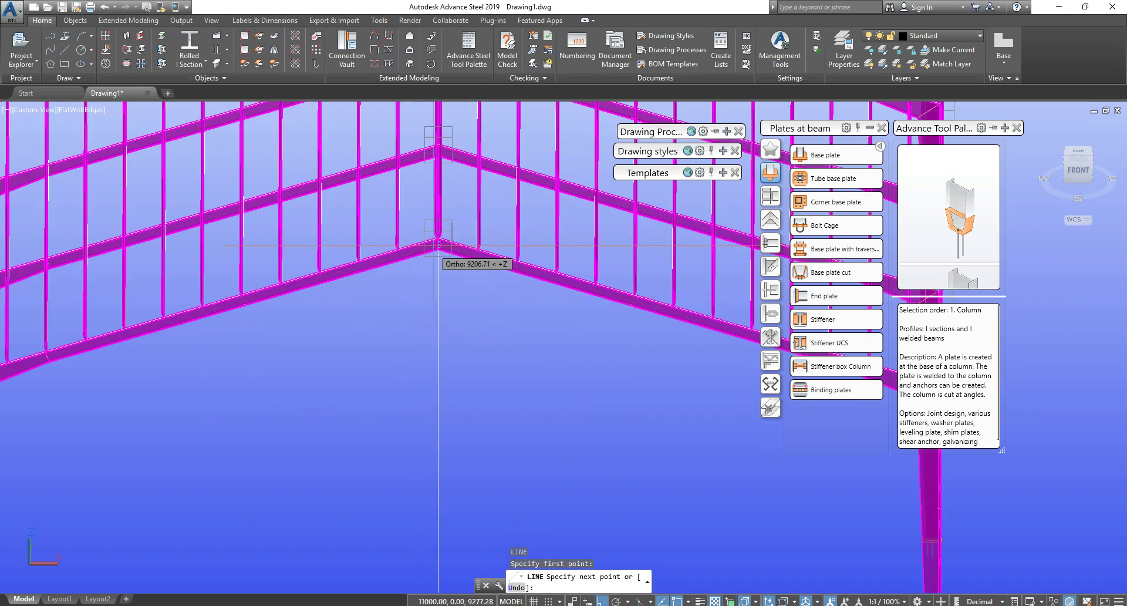
scroll(437, 232, "up", 5)
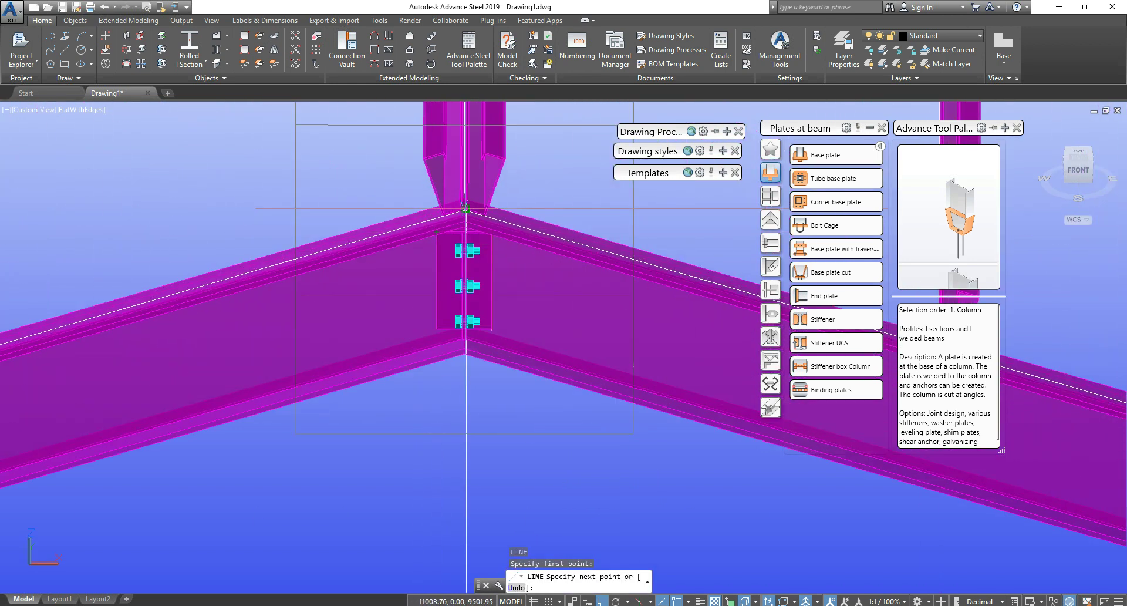
Step: Finish the vertical line from the base line's midpoint up to the front frame's ridge point, about 9500 units long
scroll(465, 208, "up", 5)
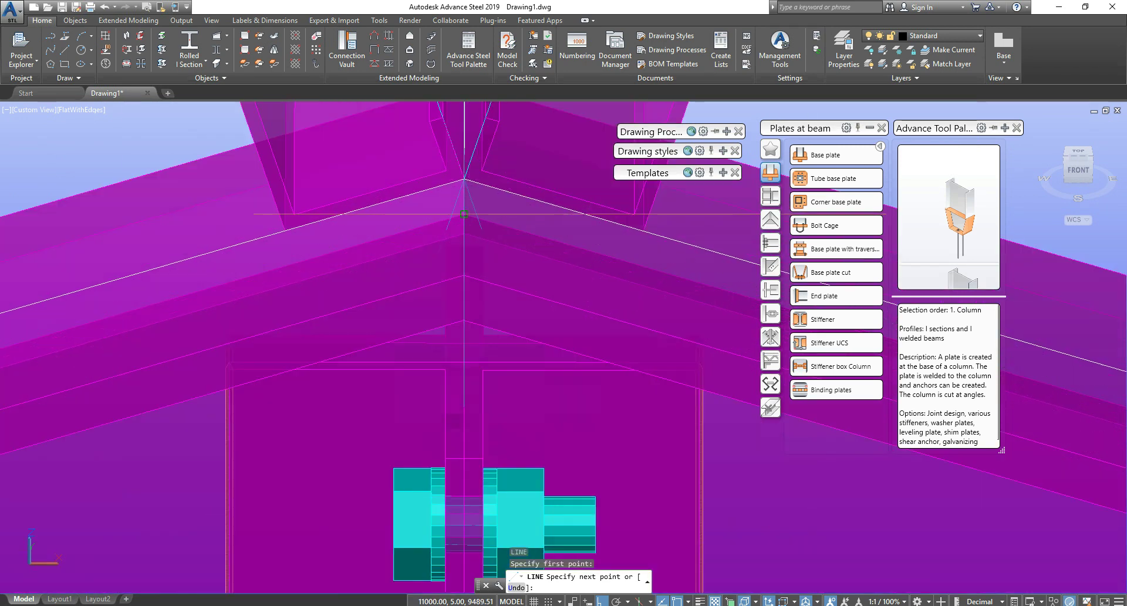
scroll(453, 258, "down", 10)
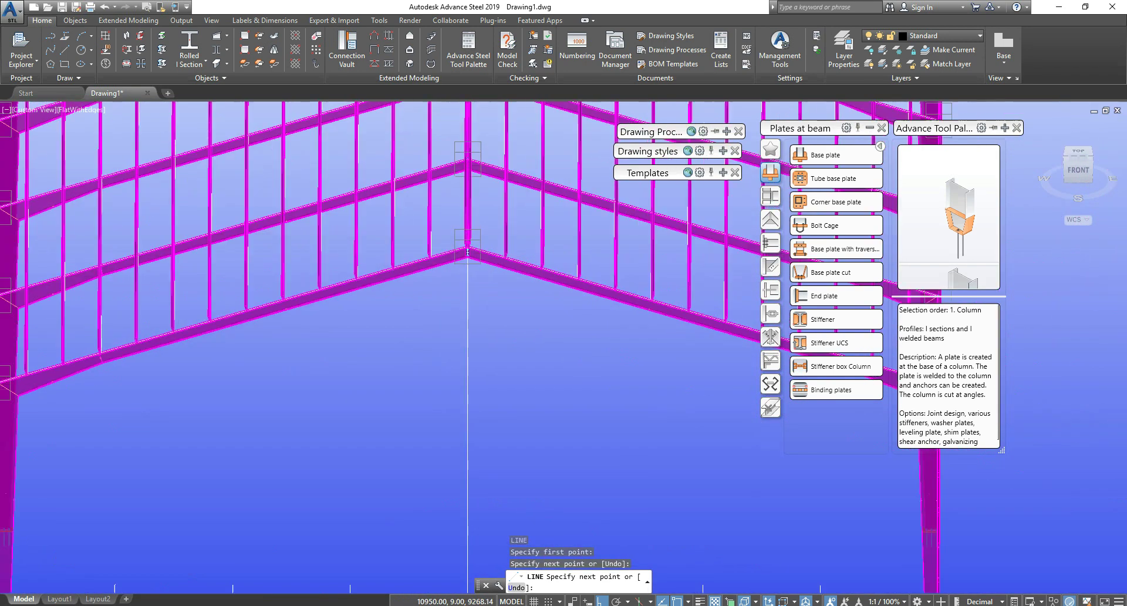
key("Escape")
Step: List the geometry data of the vertical line at the middle of the front frame
type("list")
key("Return")
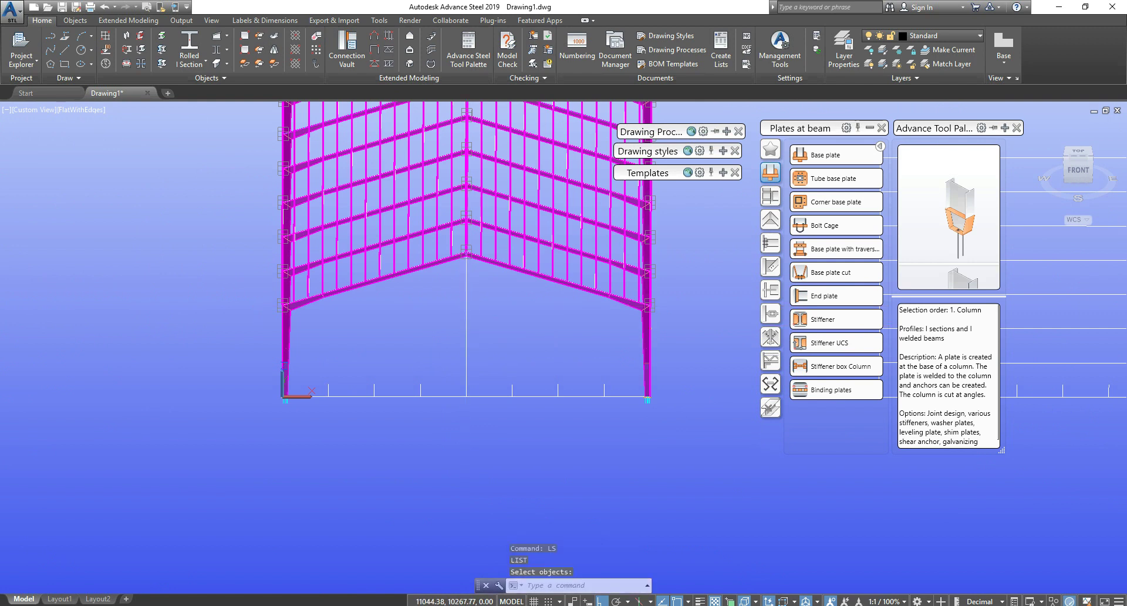
key("Return")
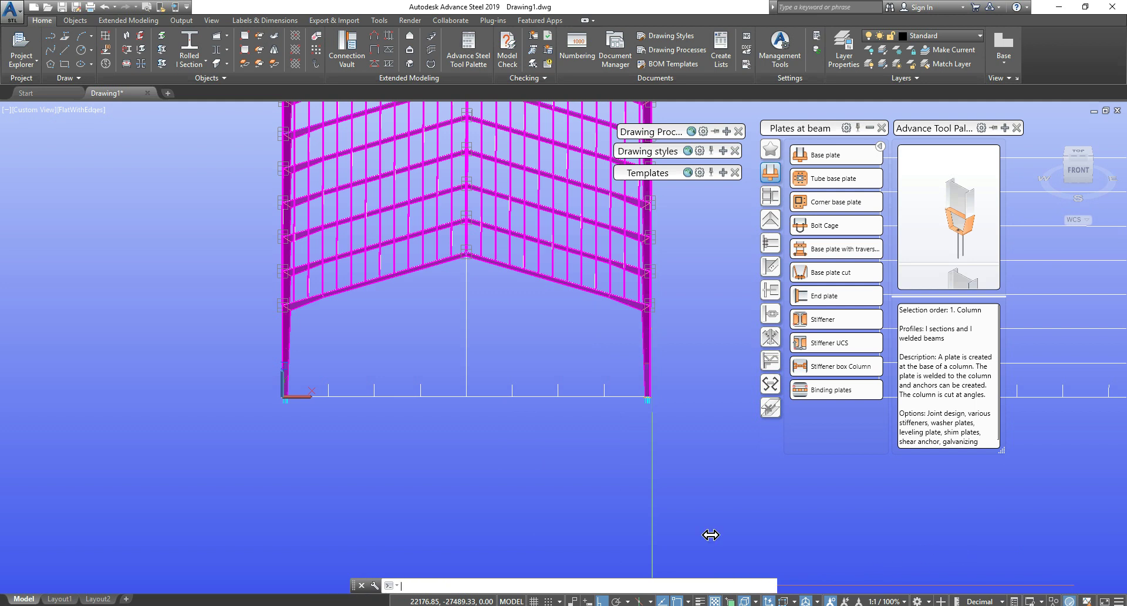
key("F2")
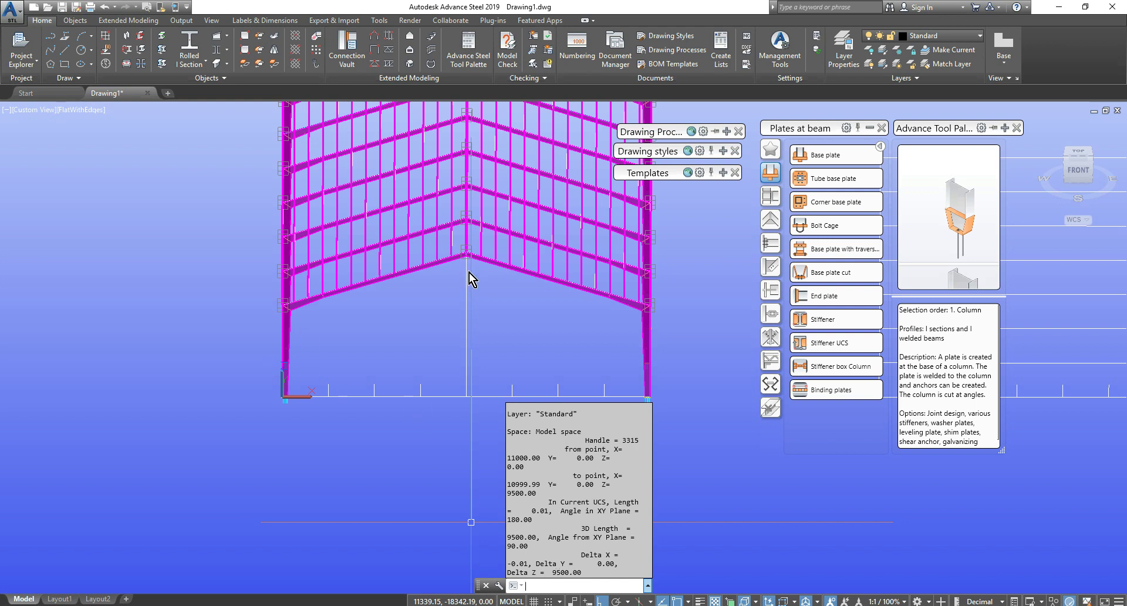
key("Escape")
key("Escape")
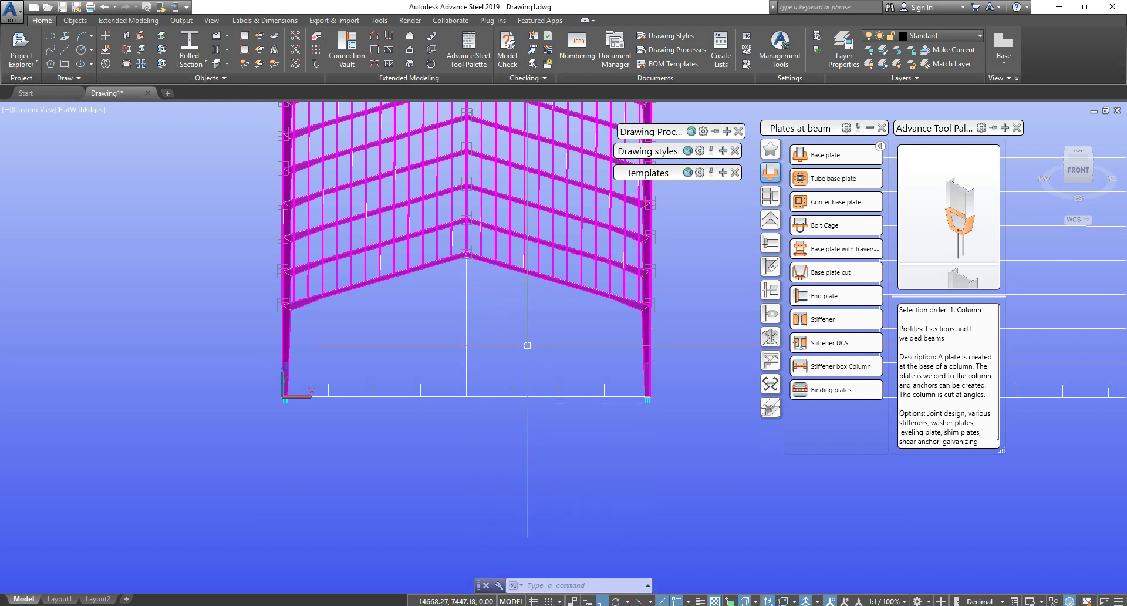
left_click(486, 360)
left_click(426, 344)
type("v")
key("Escape")
key("Escape")
Step: Copy the central vertical line from its lower end to the three division marks between the centre and the right-hand column
left_click(466, 329)
type("co")
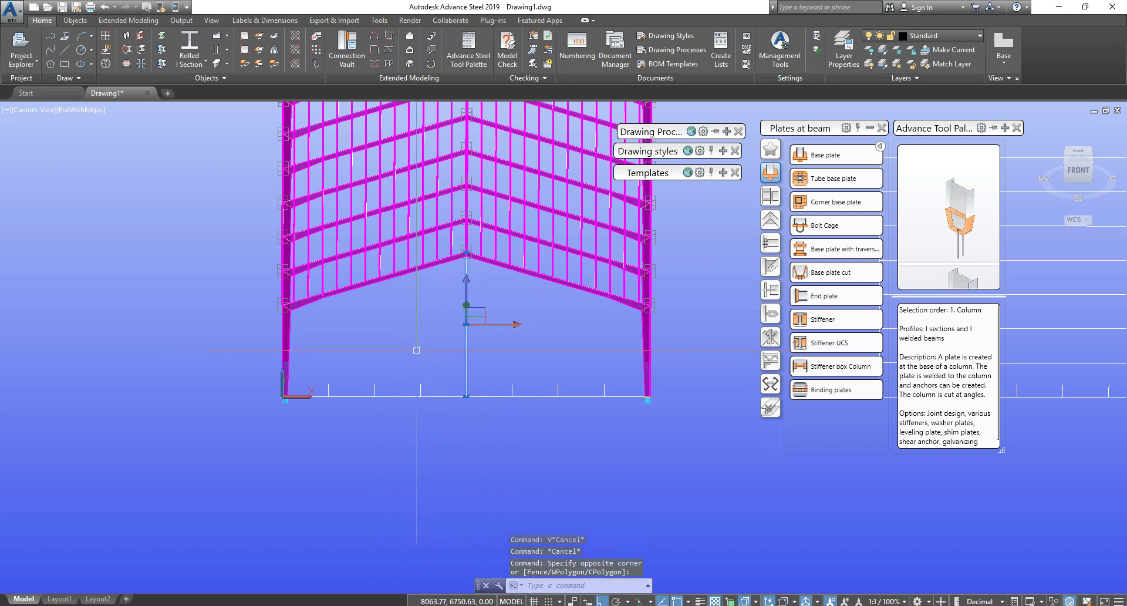
key("Return")
left_click(467, 397)
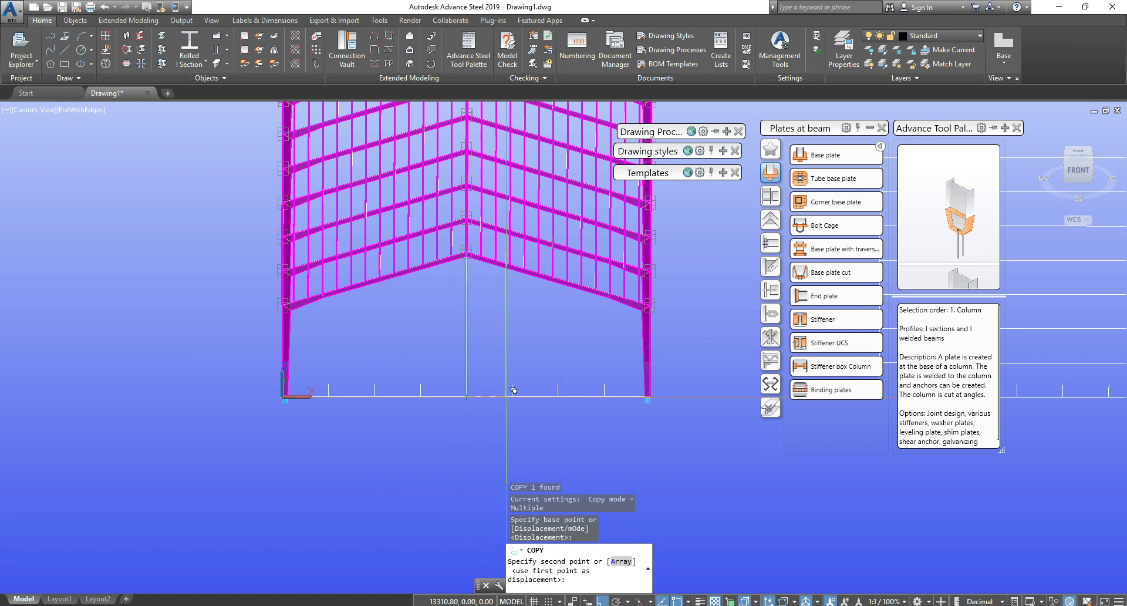
left_click(512, 397)
left_click(560, 396)
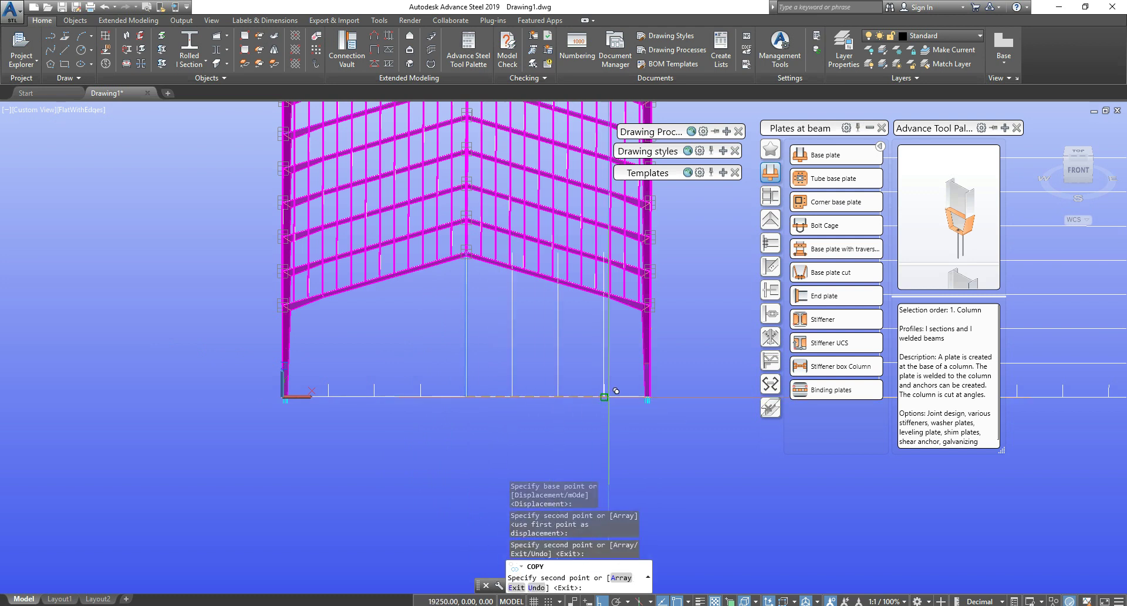
left_click(604, 397)
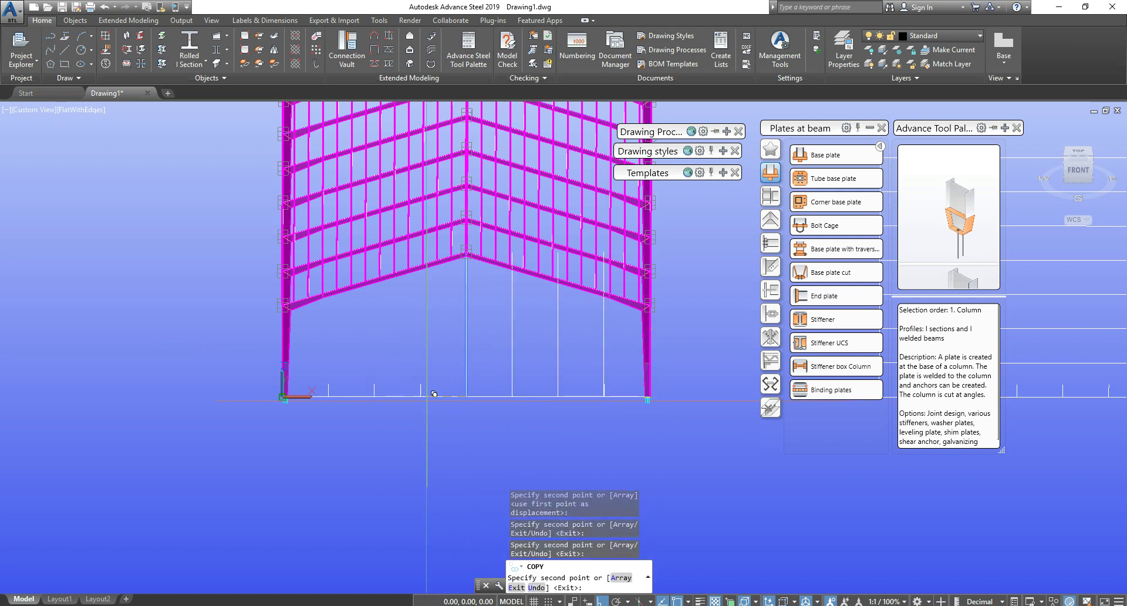
key("Escape")
scroll(482, 312, "up", 2)
middle_click_drag(559, 346, 332, 243, "shift")
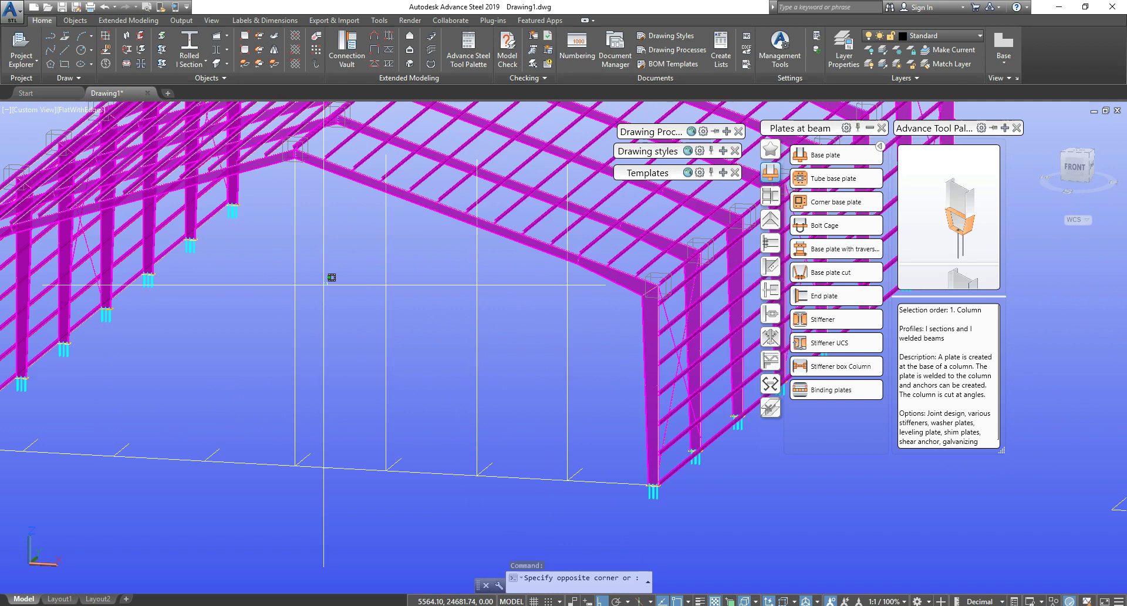
left_click(296, 294)
left_click(300, 112)
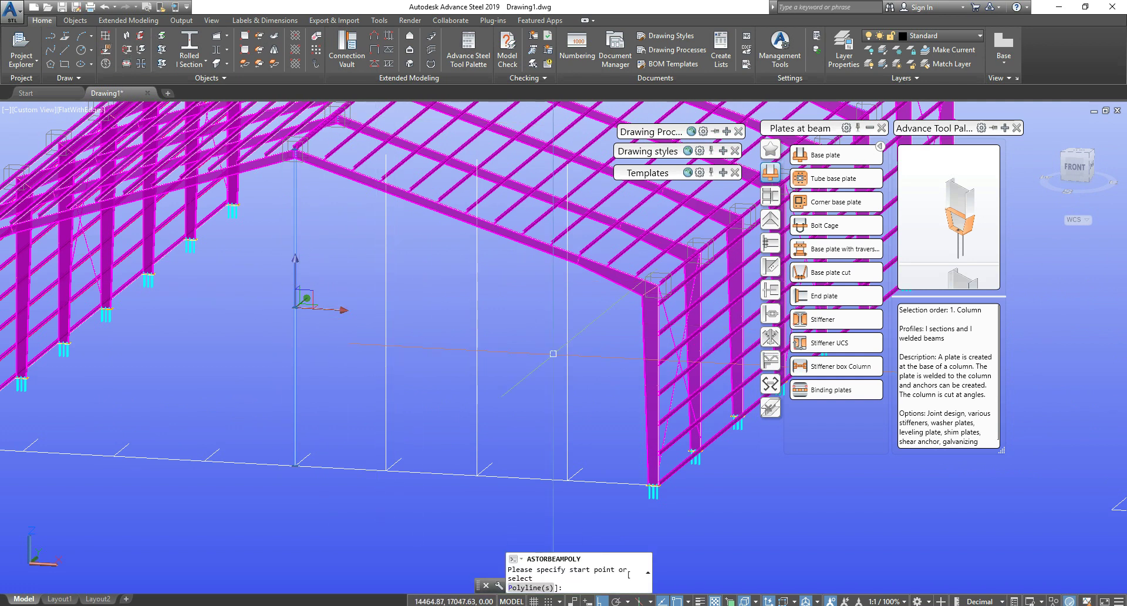
key("Return")
key("Escape")
key("Escape")
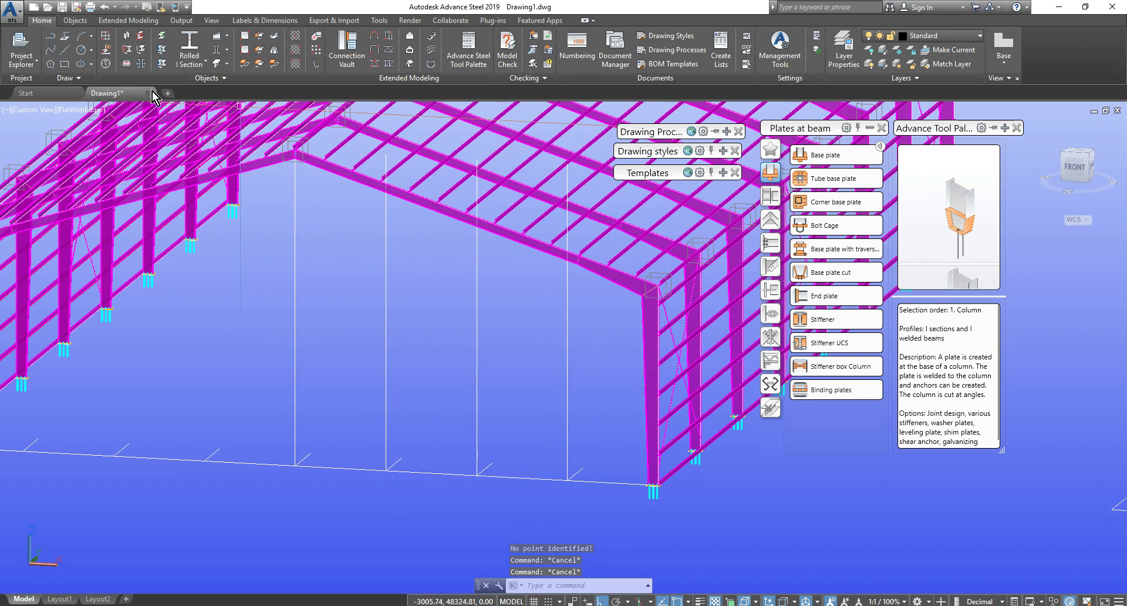
Step: Convert the central vertical line under the ridge into a beam using the Polyline option, keeping the original line
left_click(127, 50)
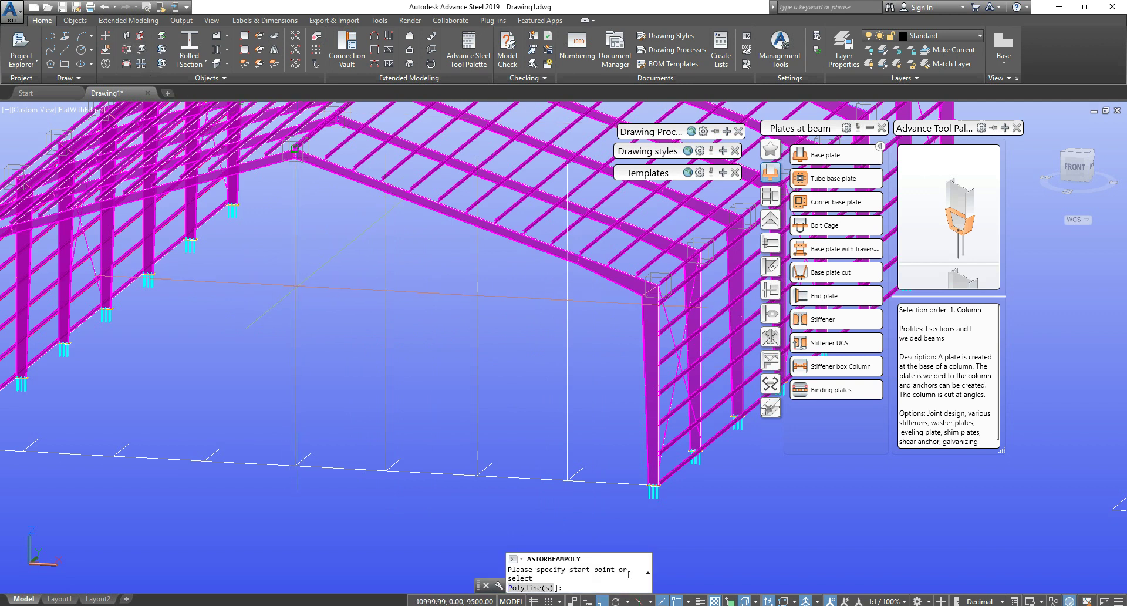
type("P")
key("Return")
left_click(315, 297)
left_click(374, 321)
key("Return")
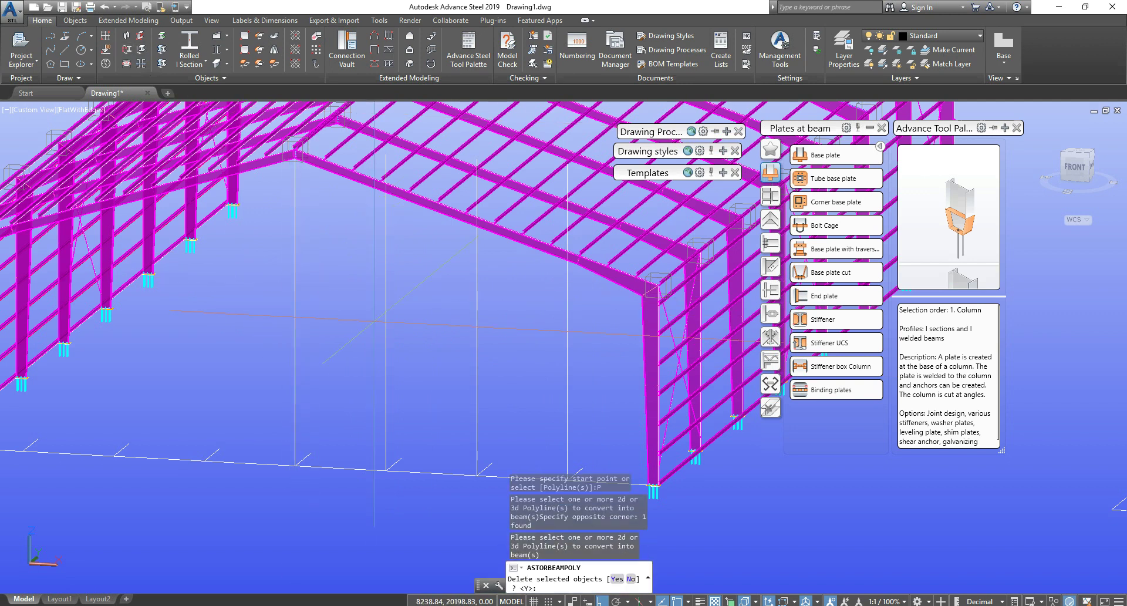
type("N")
key("Return")
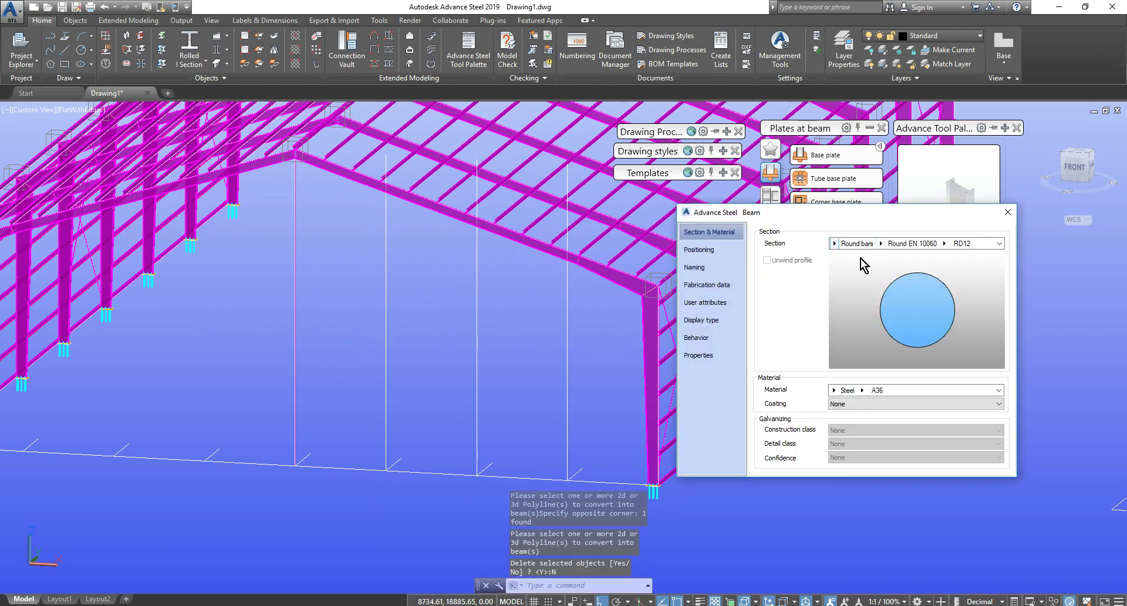
Step: Set the section of the new central column to the I section IPN140
left_click(834, 244)
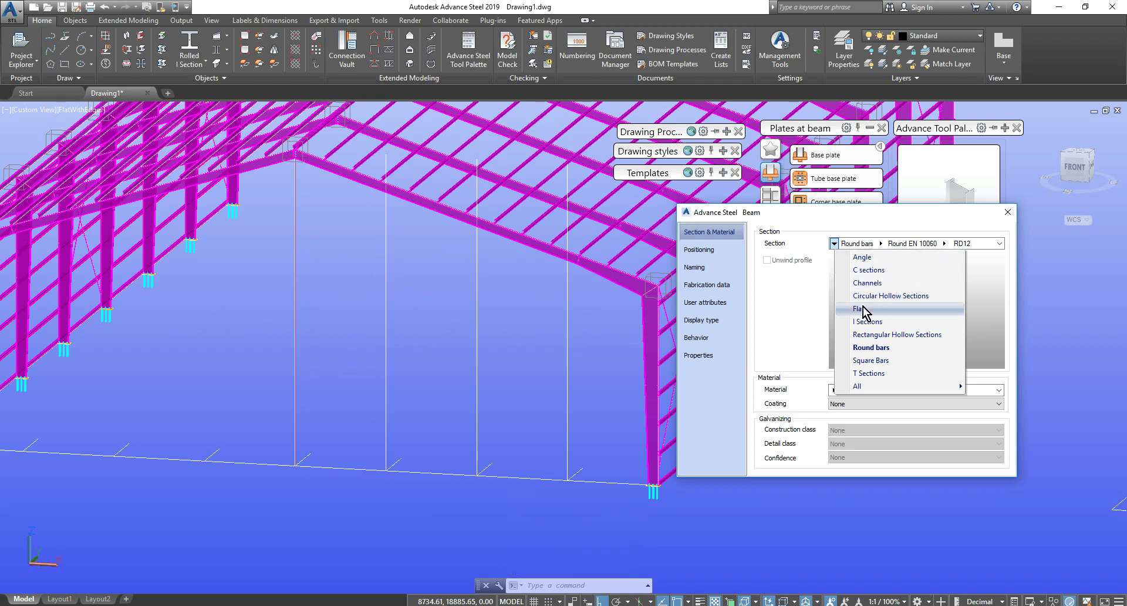
left_click(876, 323)
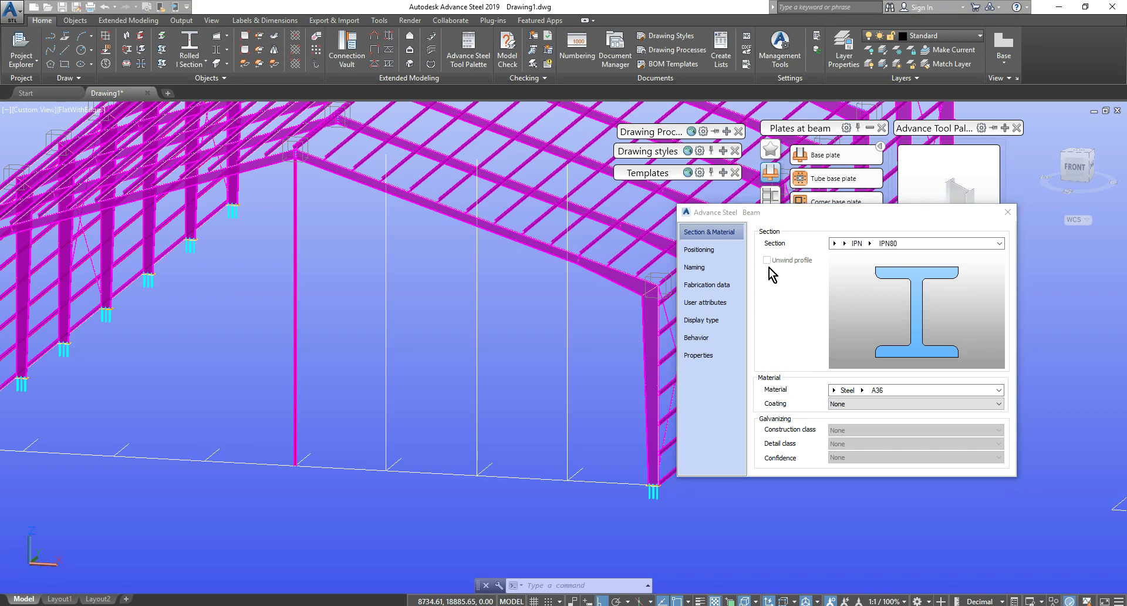
left_click(871, 243)
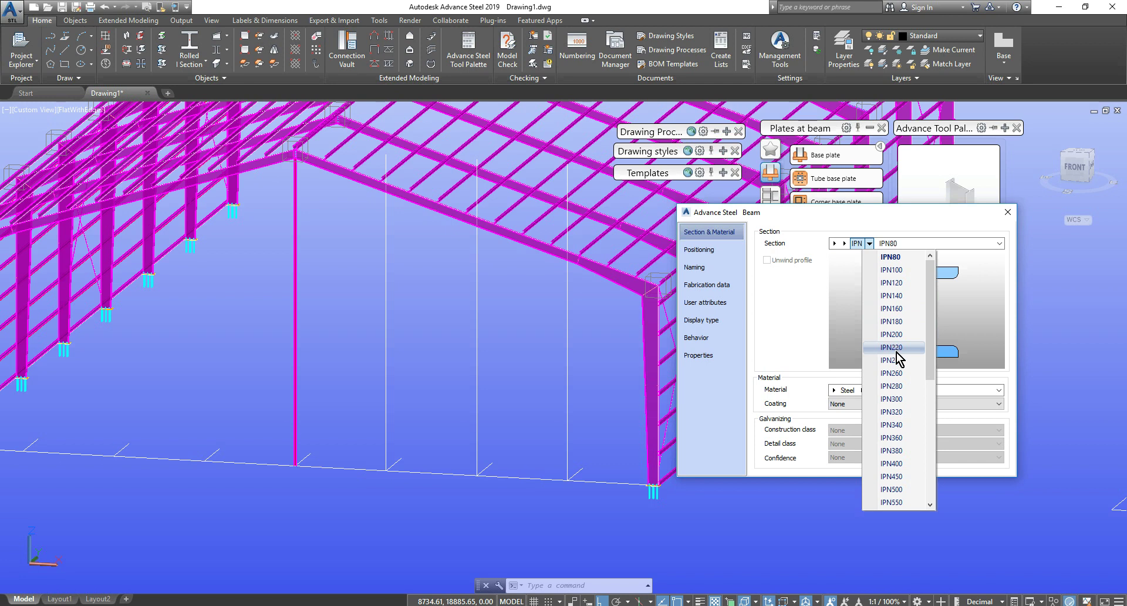
left_click(900, 297)
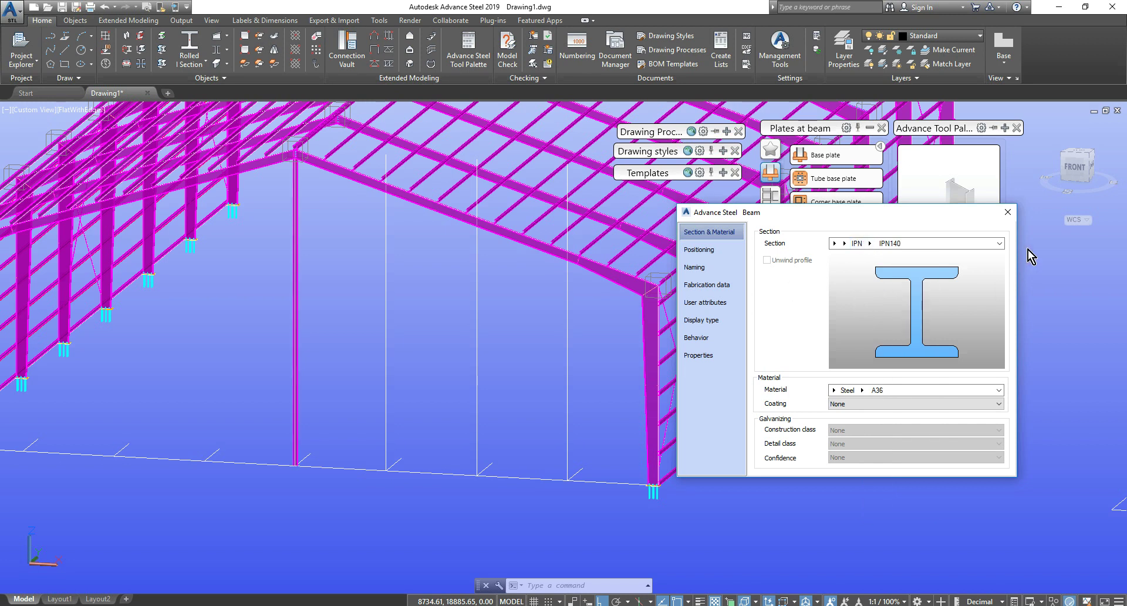
left_click(1009, 212)
Step: Rotate the central IPN140 column to an angle of 90 and set its offset to the centre of the section
scroll(282, 487, "up", 5)
scroll(300, 445, "up", 3)
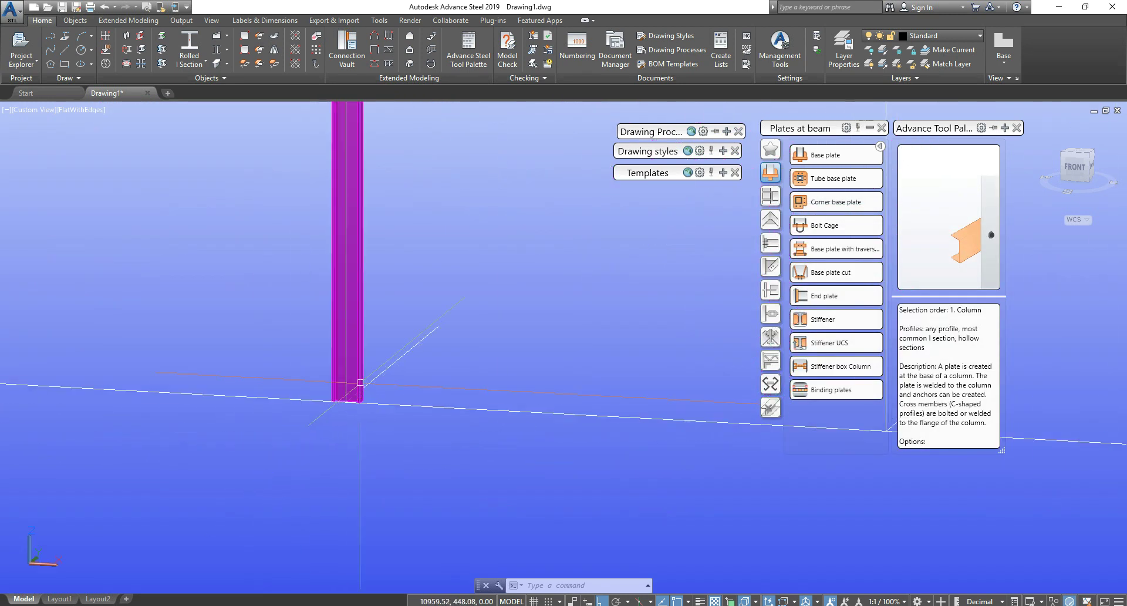
middle_click_drag(359, 383, 415, 396)
double_click(414, 393)
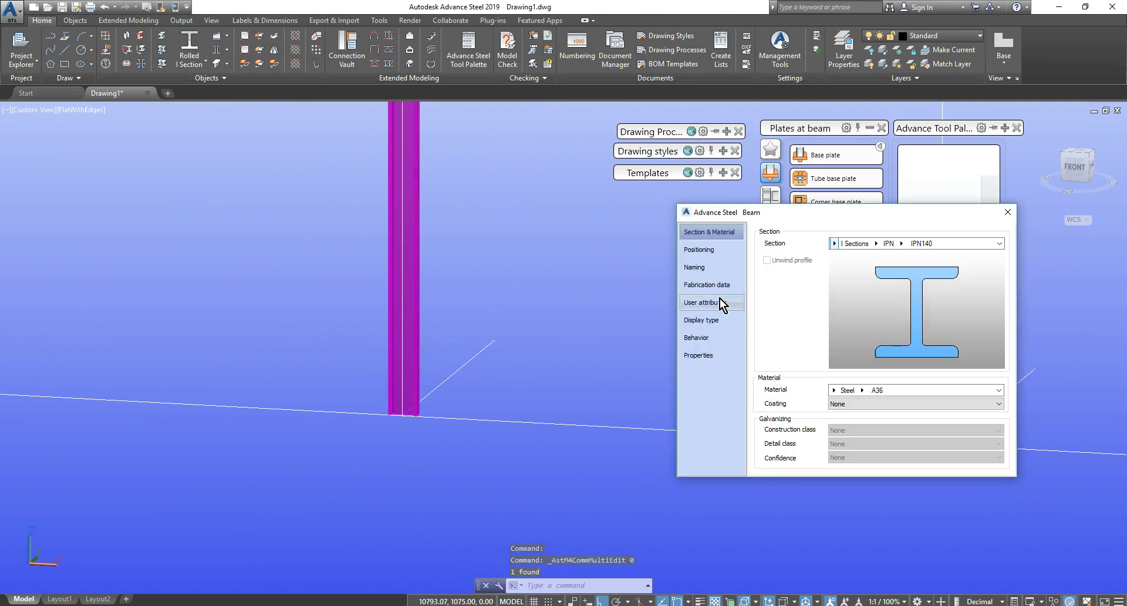
left_click(715, 249)
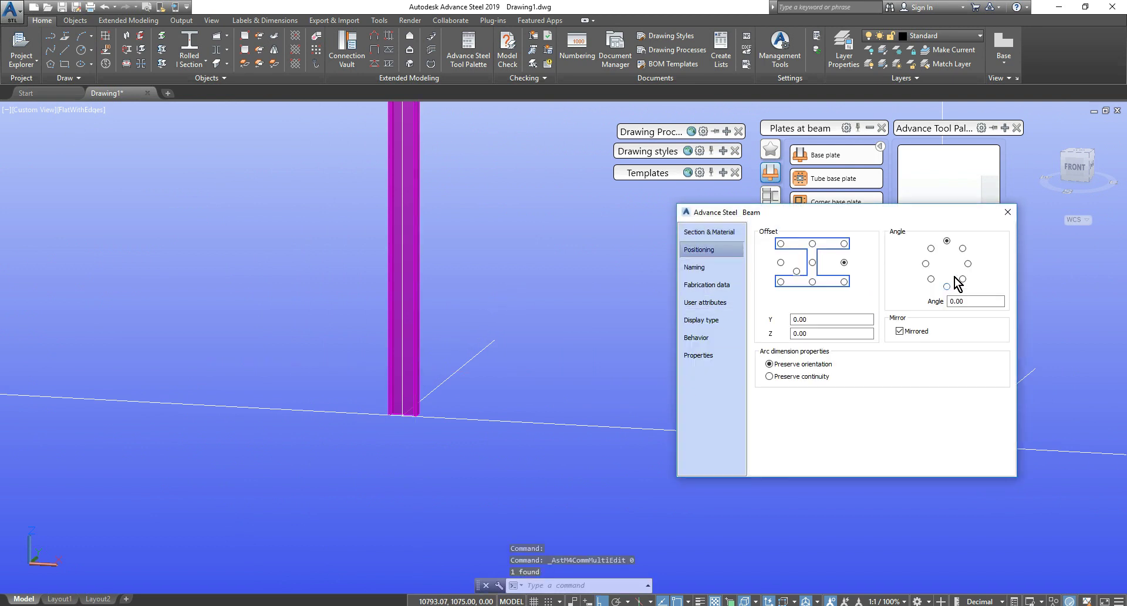
left_click(968, 263)
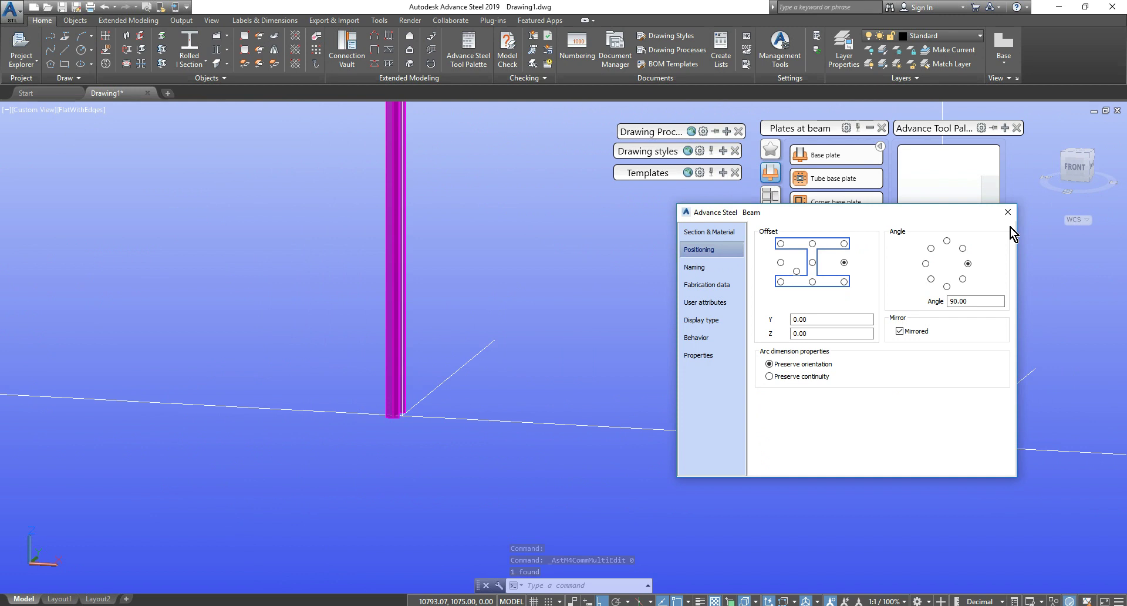
left_click(813, 263)
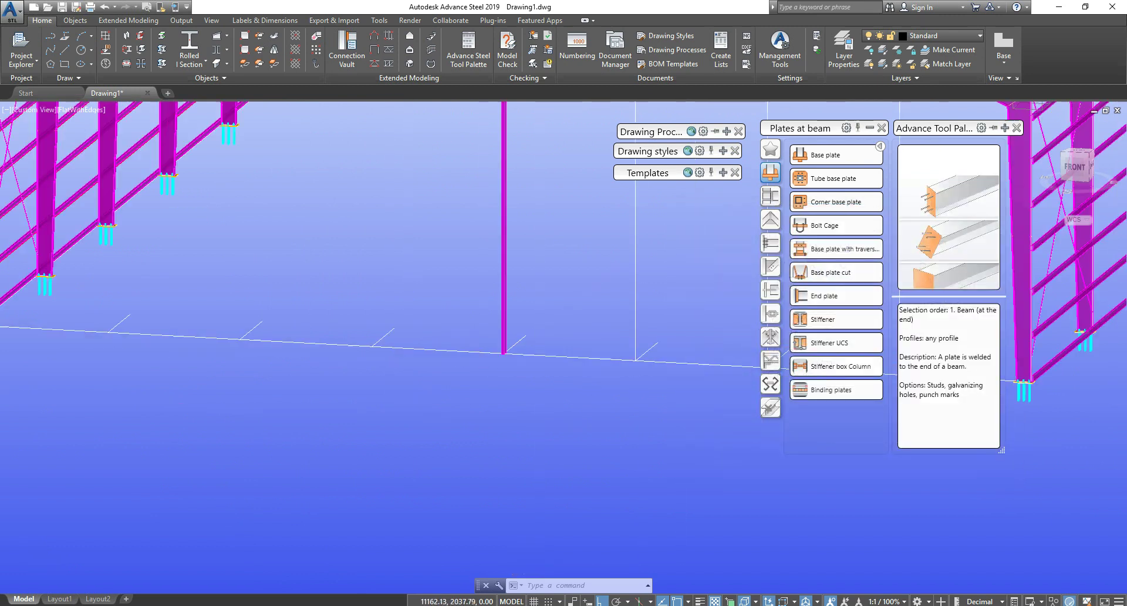
Step: Convert the three copied vertical lines into beams, keeping the original lines
scroll(558, 347, "down", 3)
middle_click_drag(558, 347, 505, 311)
scroll(481, 313, "up", 1)
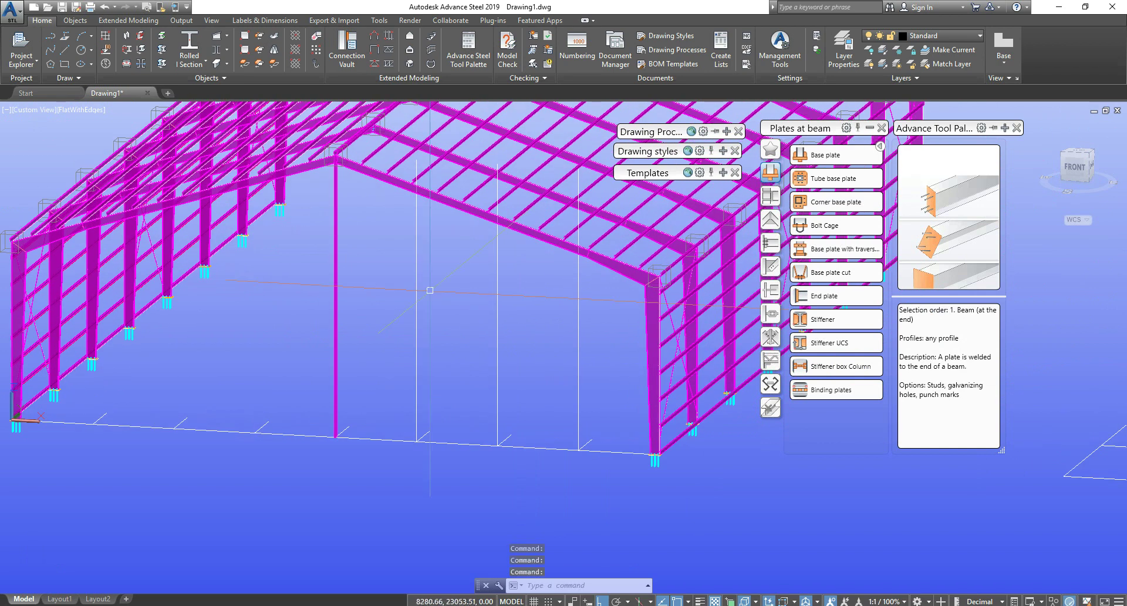
left_click(141, 57)
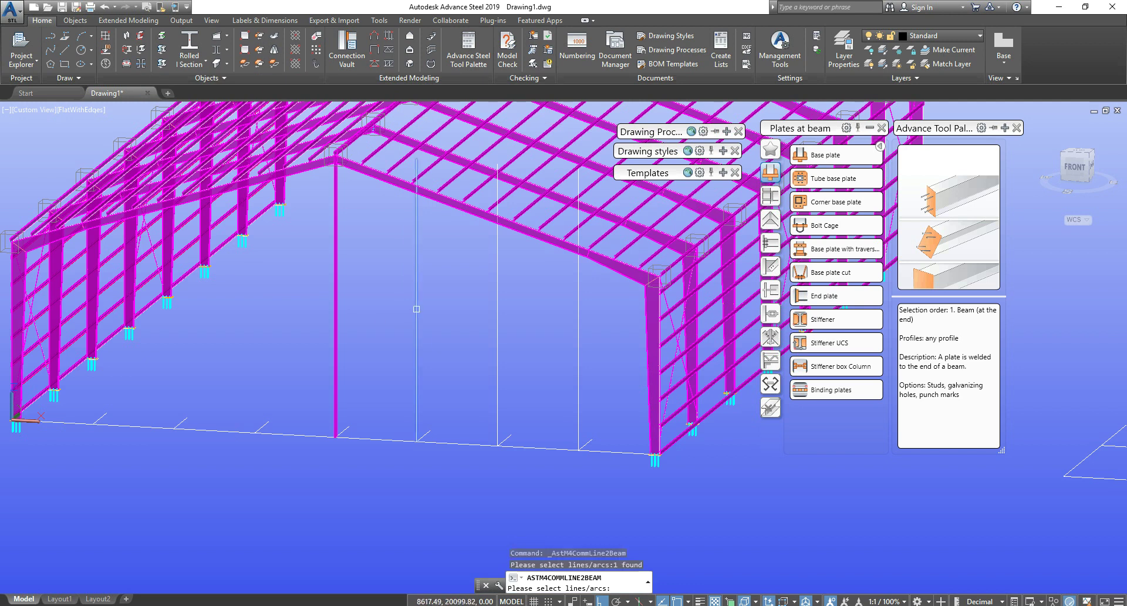
left_click(501, 323)
left_click(580, 315)
key("Return")
key("Return")
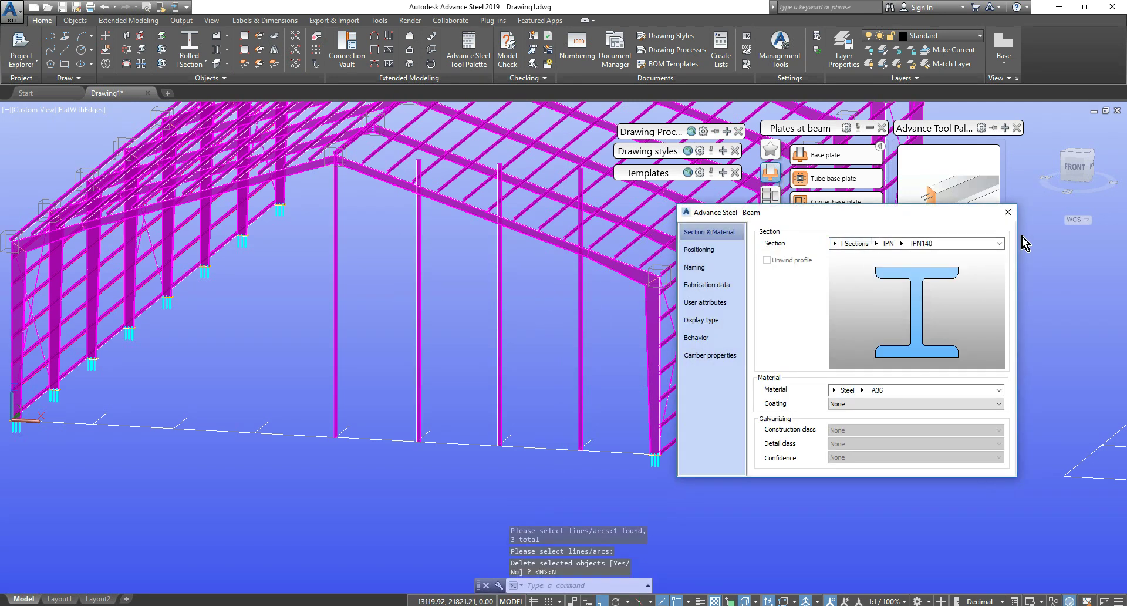
left_click(1008, 214)
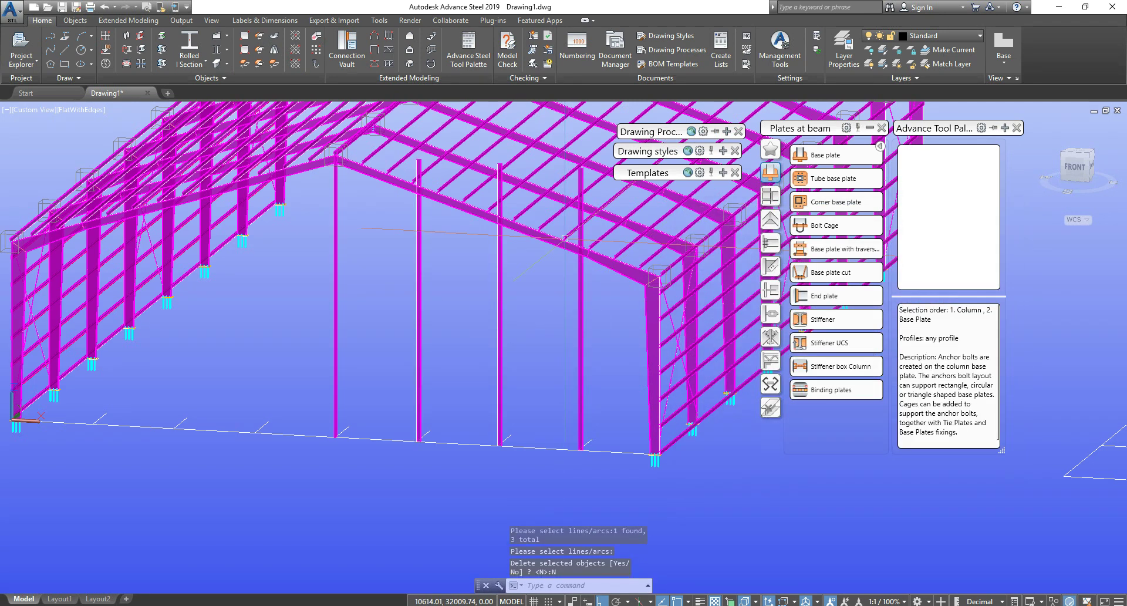
Step: Try to trim the three columns between the ridge and the eave against the front rafter using a flange saw cut
scroll(624, 365, "up", 6)
key("Escape")
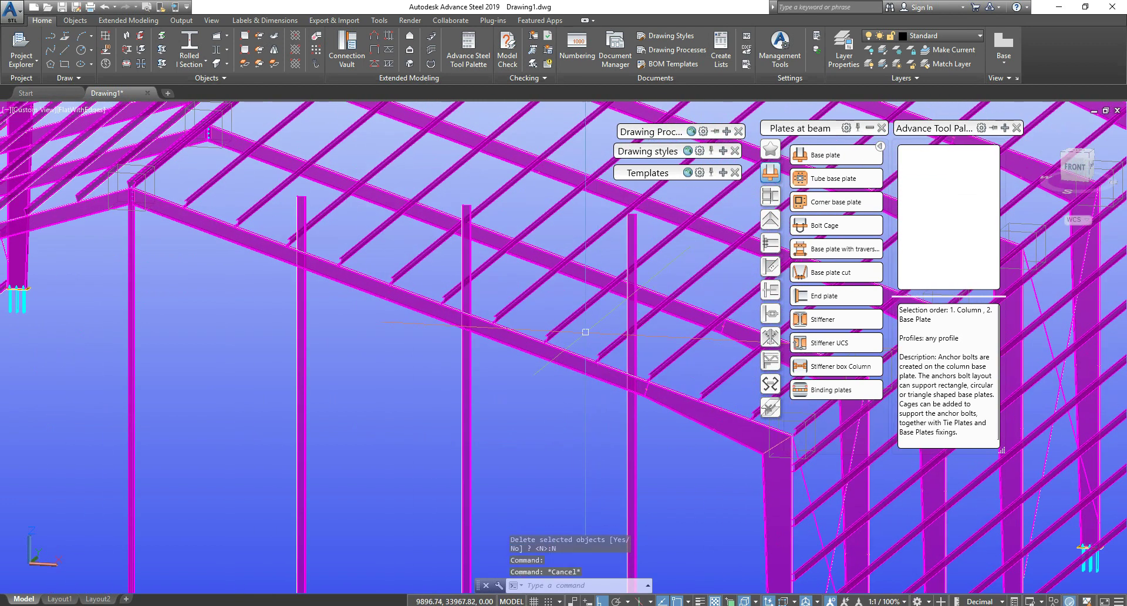
scroll(606, 326, "up", 3)
middle_click_drag(605, 326, 579, 337)
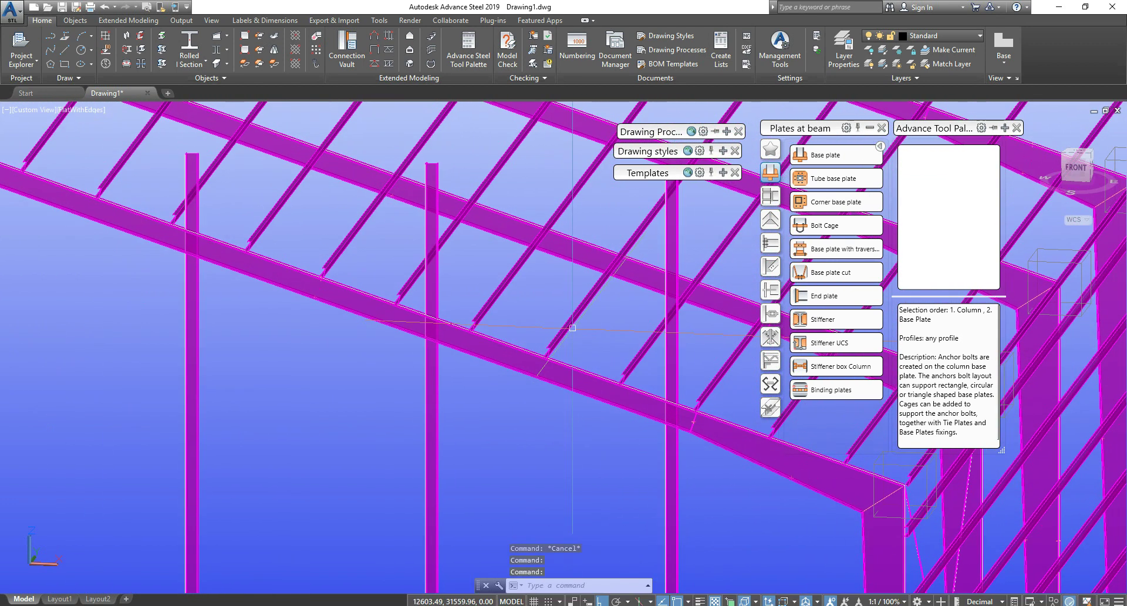
scroll(352, 293, "down", 3)
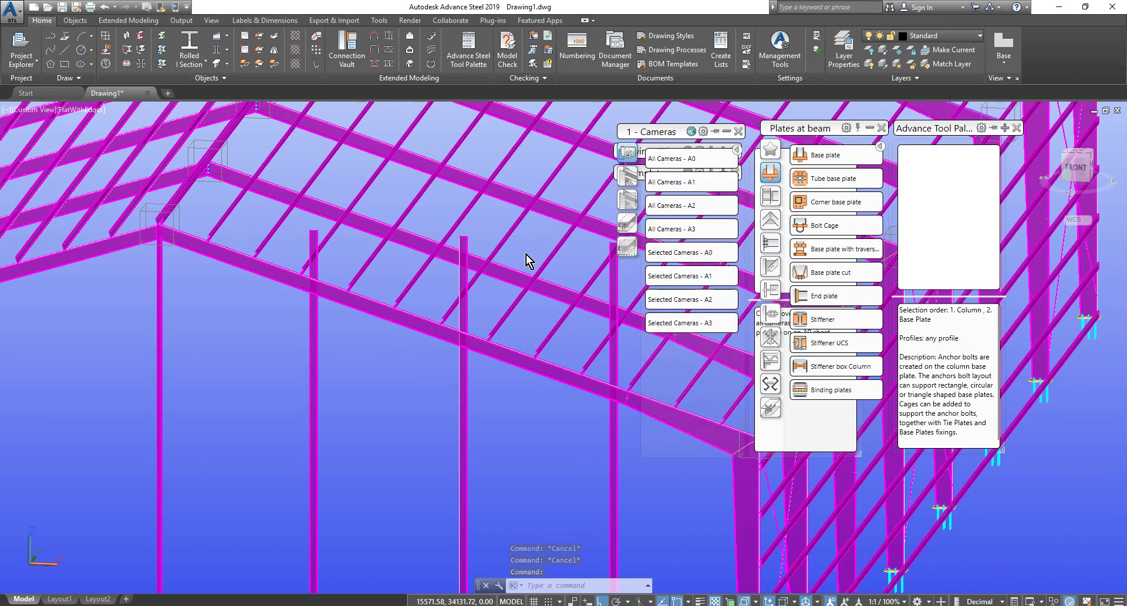
key("Escape")
key("Escape")
mouse_move(977, 127)
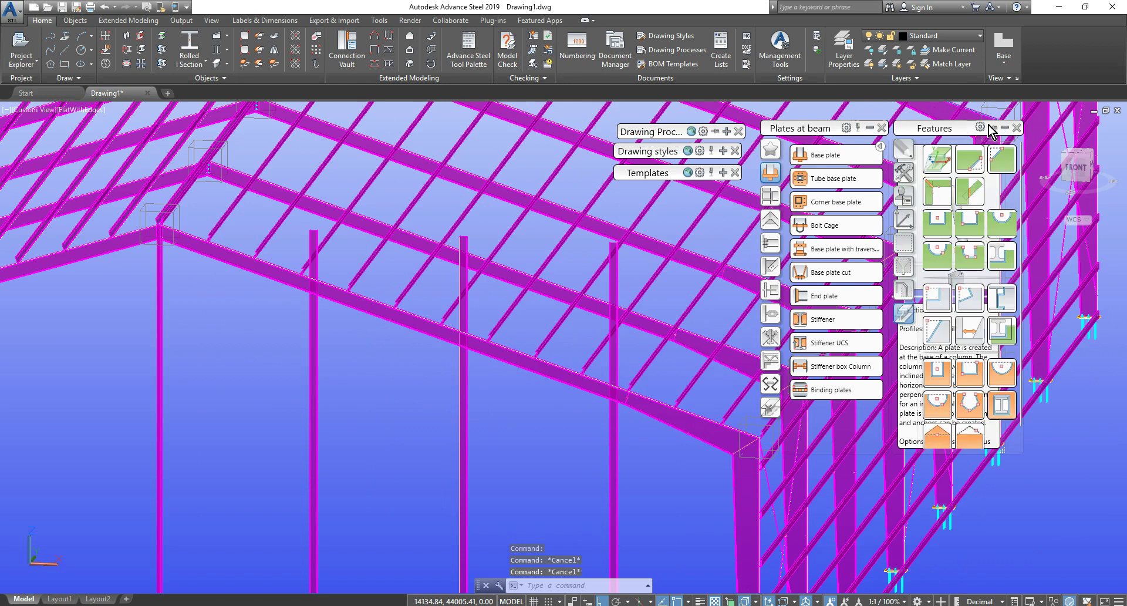
left_click(966, 193)
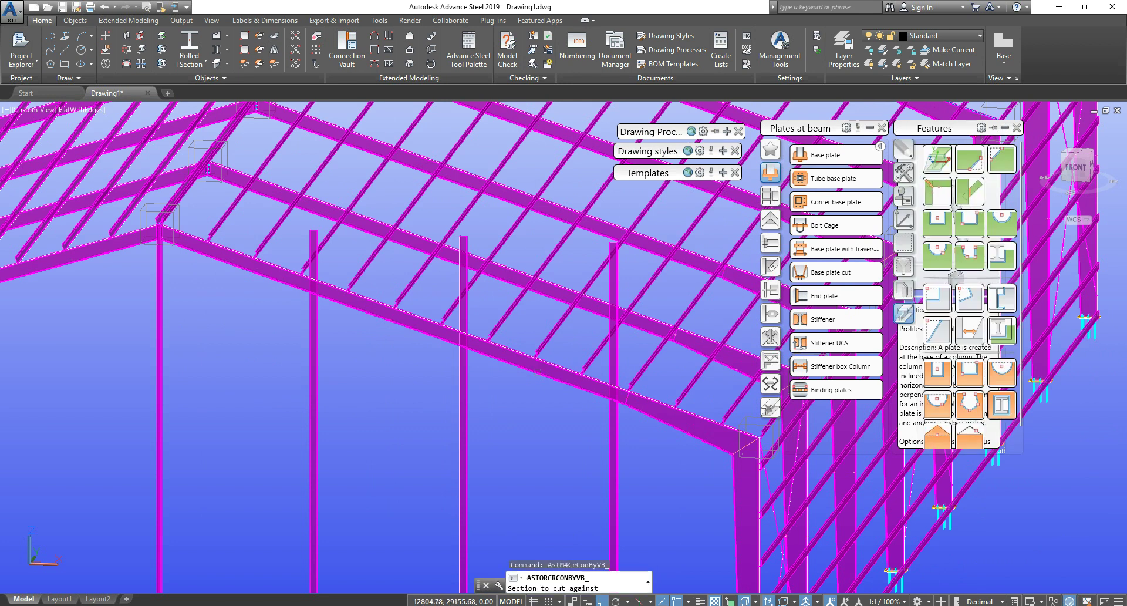
left_click(521, 350)
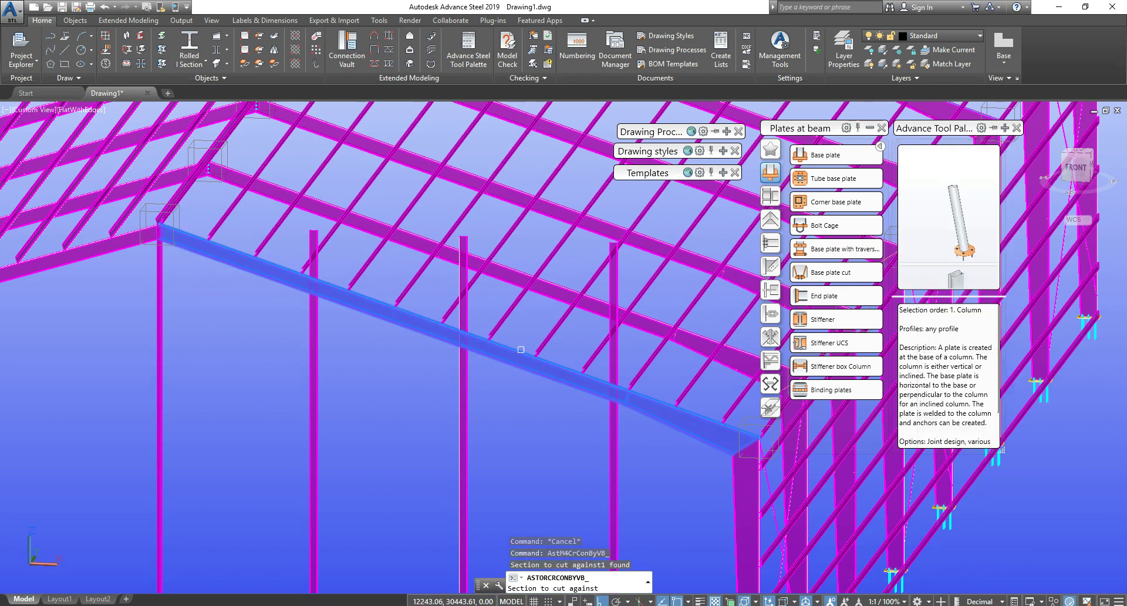
key("Return")
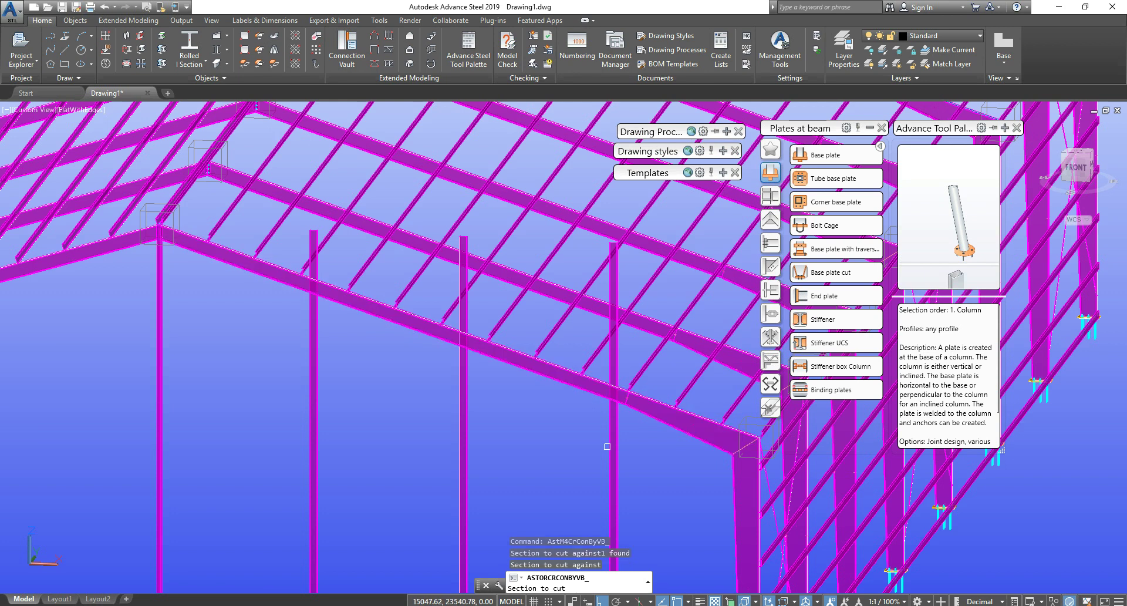
left_click(613, 429)
left_click(458, 377)
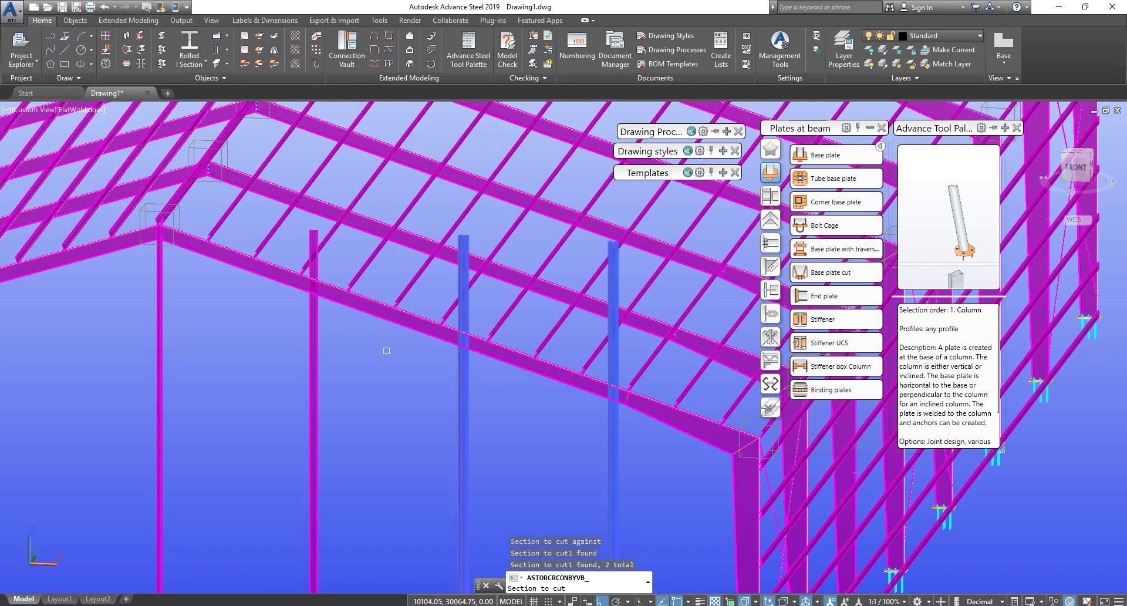
key("Escape")
key("Escape")
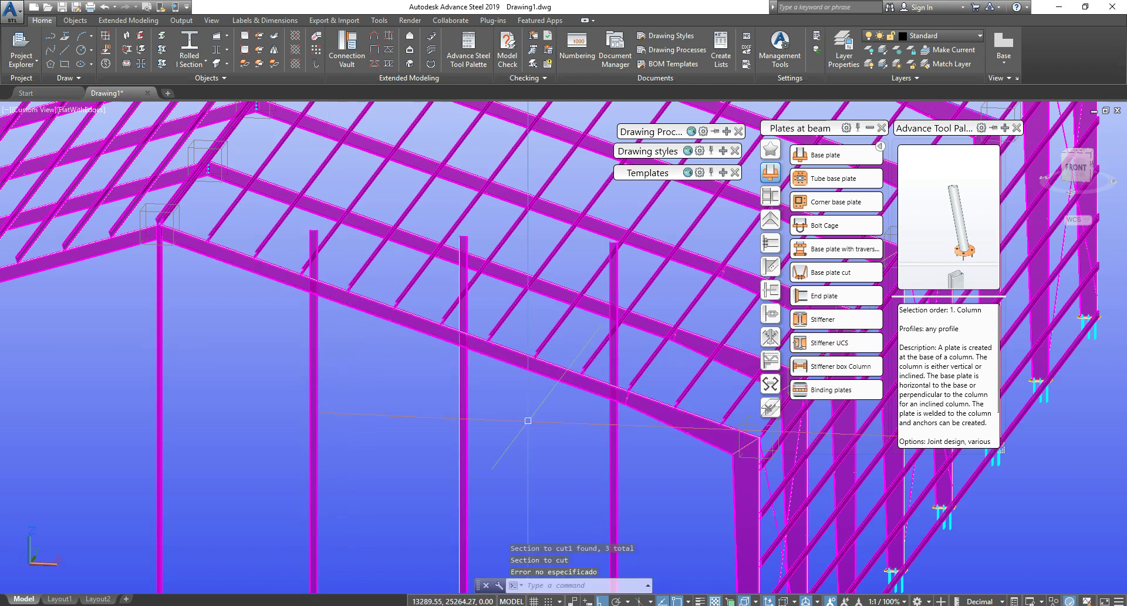
Step: Retry the flange saw cut against the front rafter with the same three columns selected together
key("Return")
left_click(555, 374)
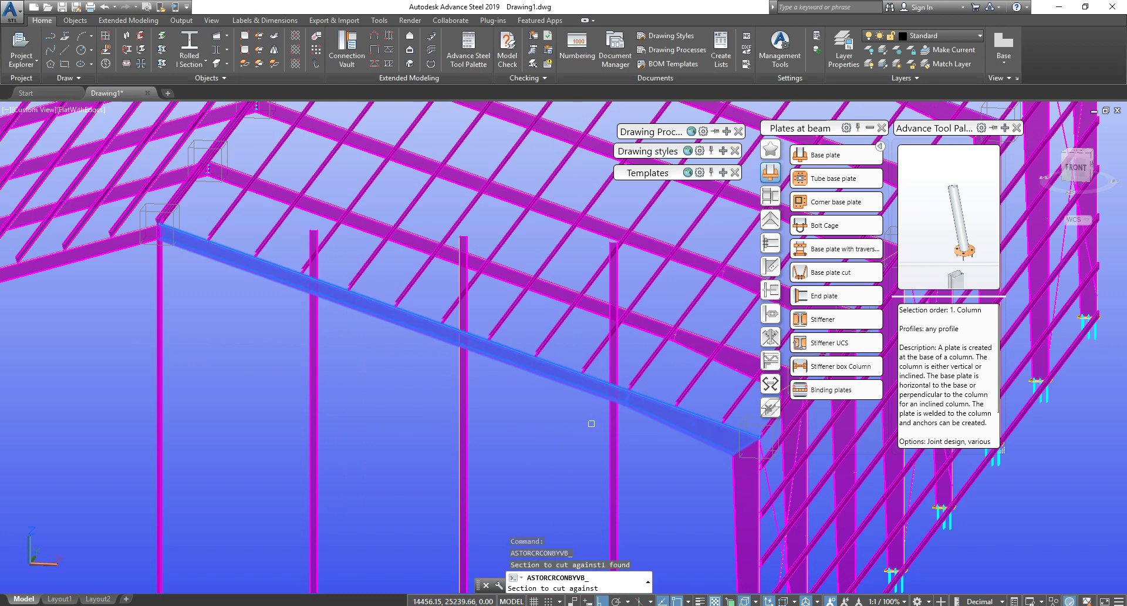
key("Return")
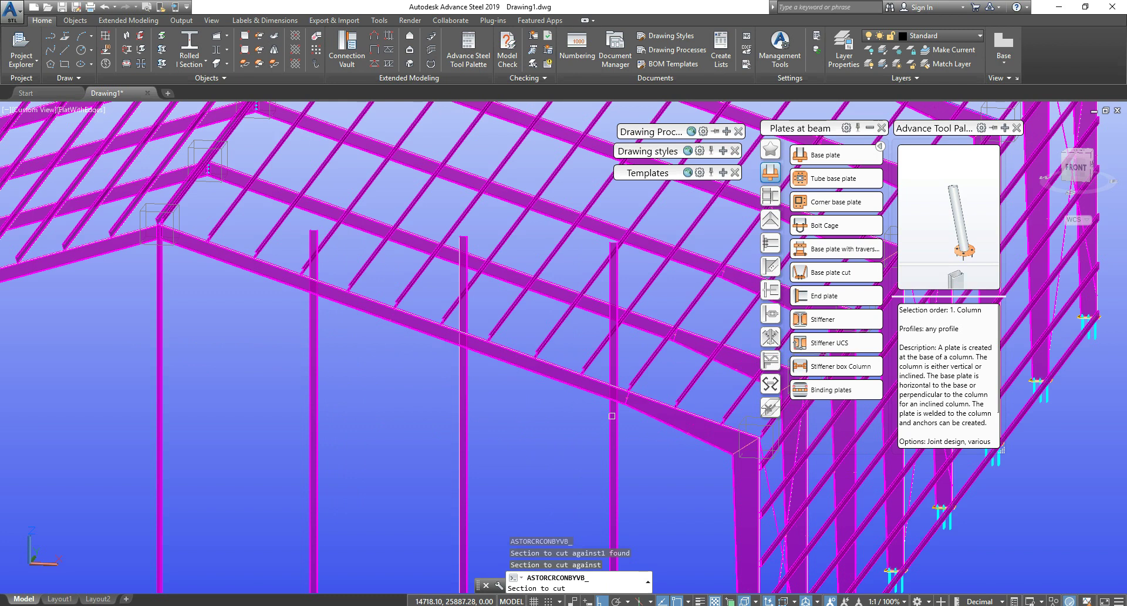
left_click(614, 417)
left_click(465, 386)
left_click(315, 337)
key("Return")
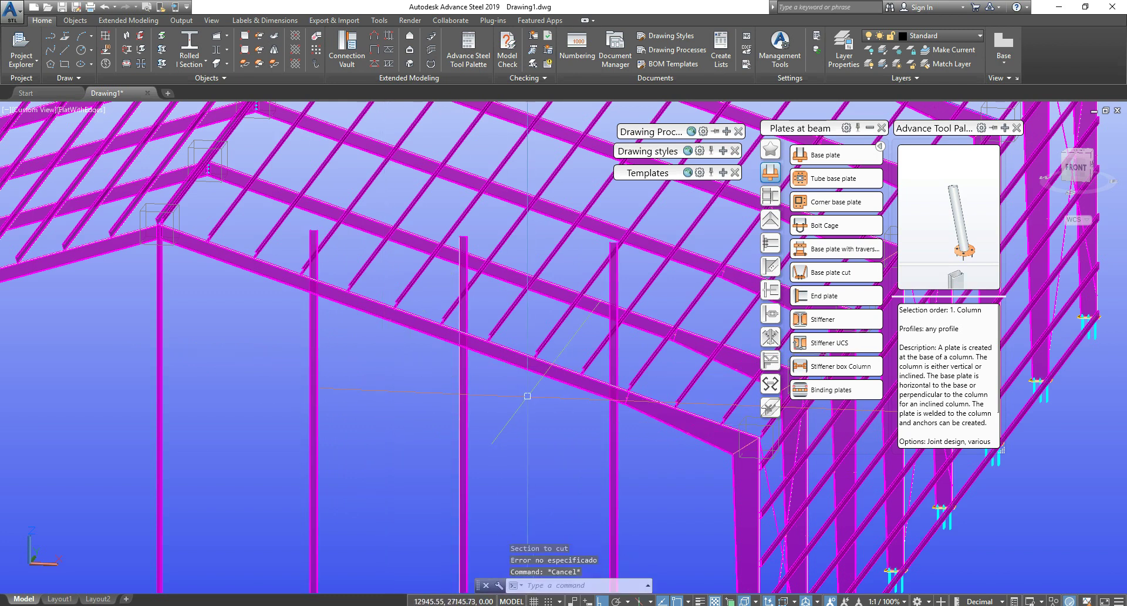
Step: Apply a flange saw cut to only the column nearest the eave, using the front rafter as the cutting section
key("Return")
left_click(611, 385)
key("Return")
left_click(614, 422)
key("Return")
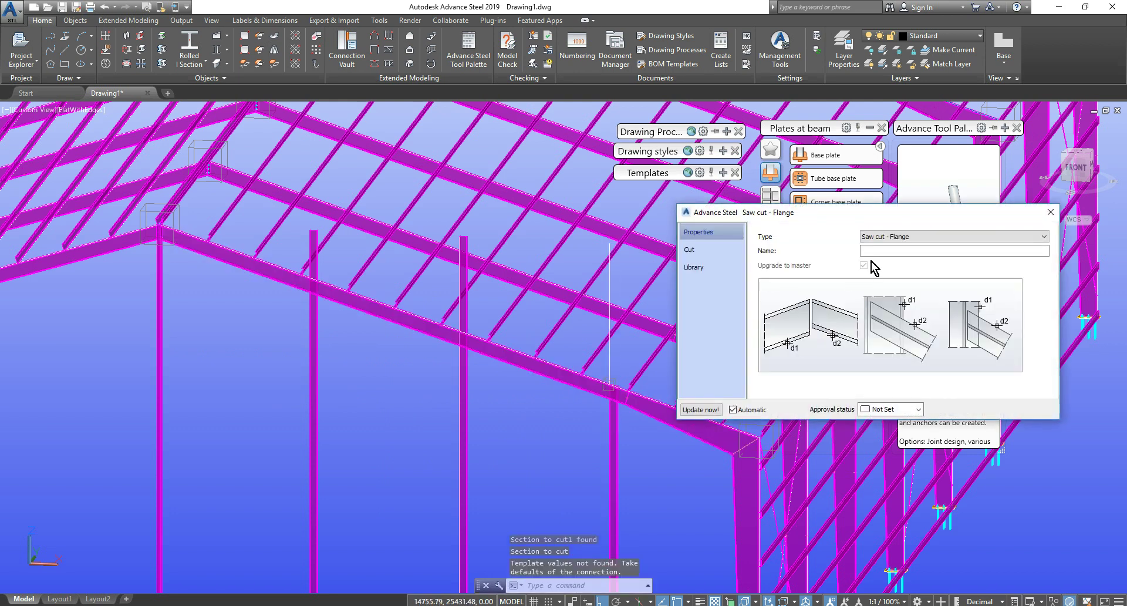
Step: Set the saw cut of the column nearest the eave to Rear so it ends at the rafter's underside
scroll(614, 400, "up", 4)
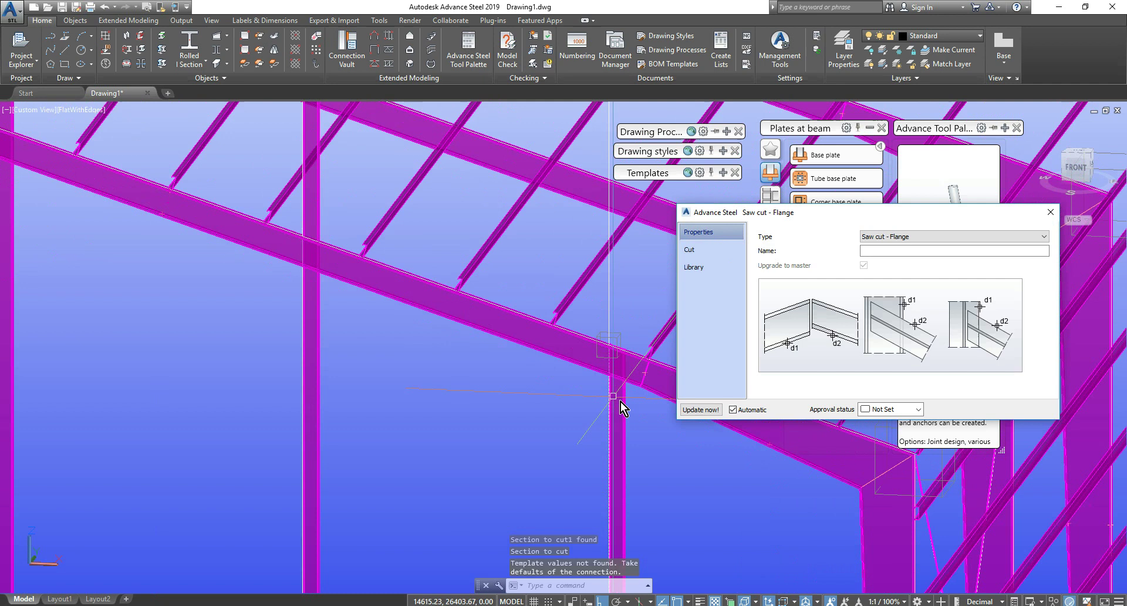
middle_click_drag(629, 397, 597, 328)
scroll(822, 282, "up", 2)
key("Escape")
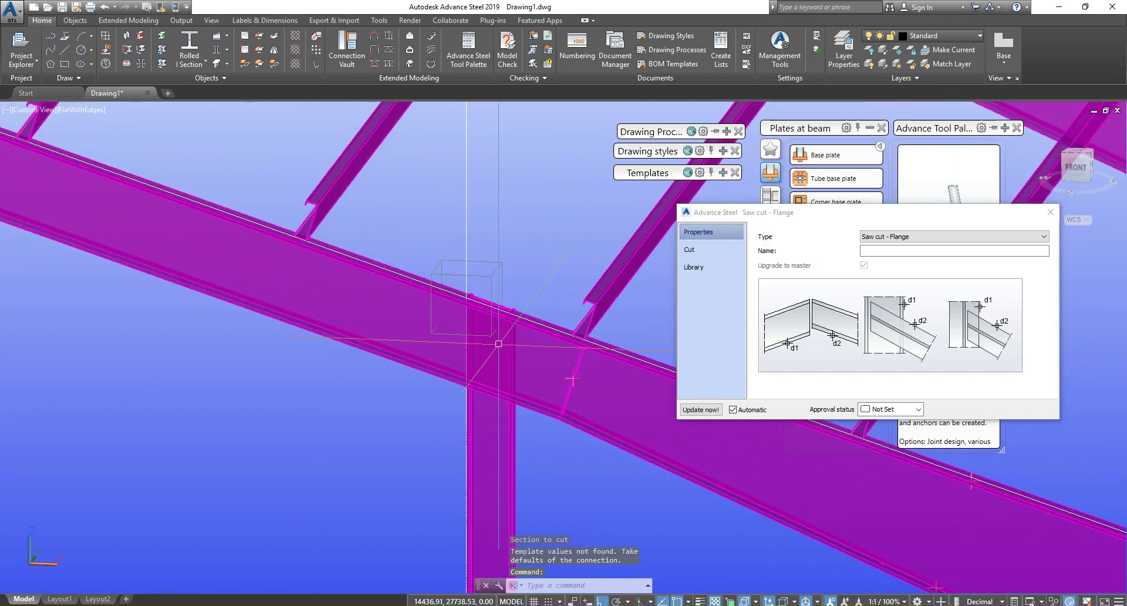
left_click(700, 253)
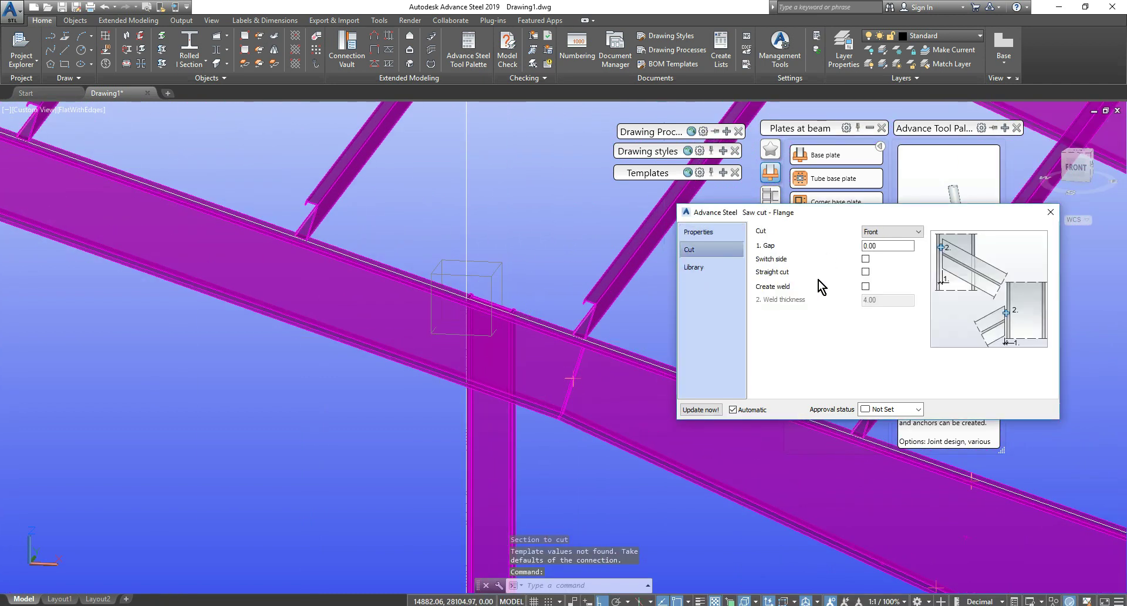
left_click(889, 232)
left_click(876, 252)
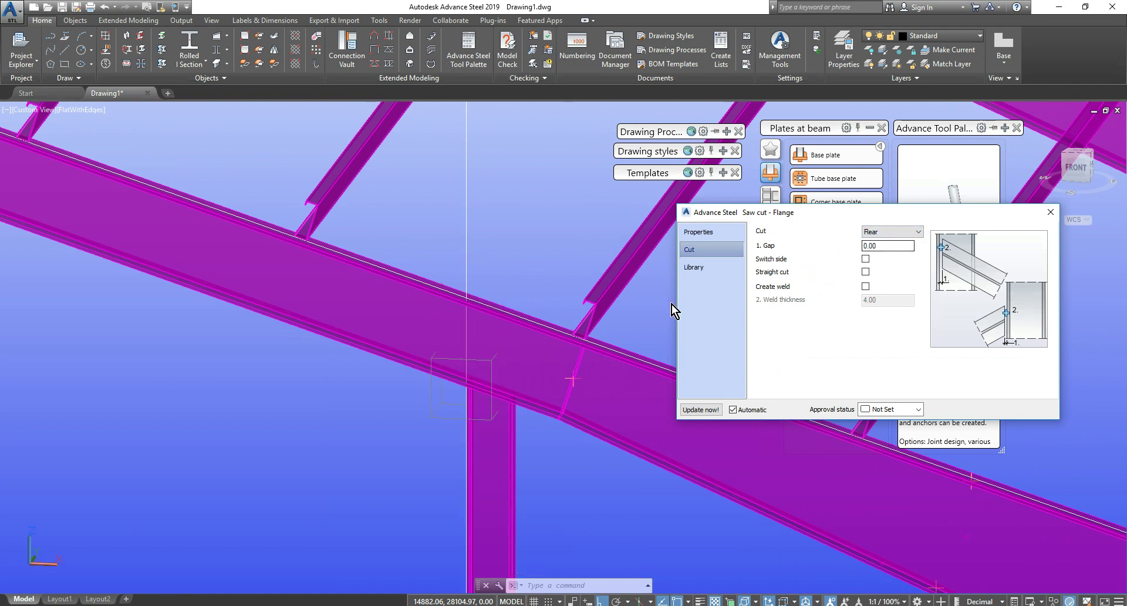
left_click(1057, 216)
Step: Saw-cut the middle of the three side columns against the front rafter and set the cut to Rear
scroll(674, 364, "down", 4)
key("Return")
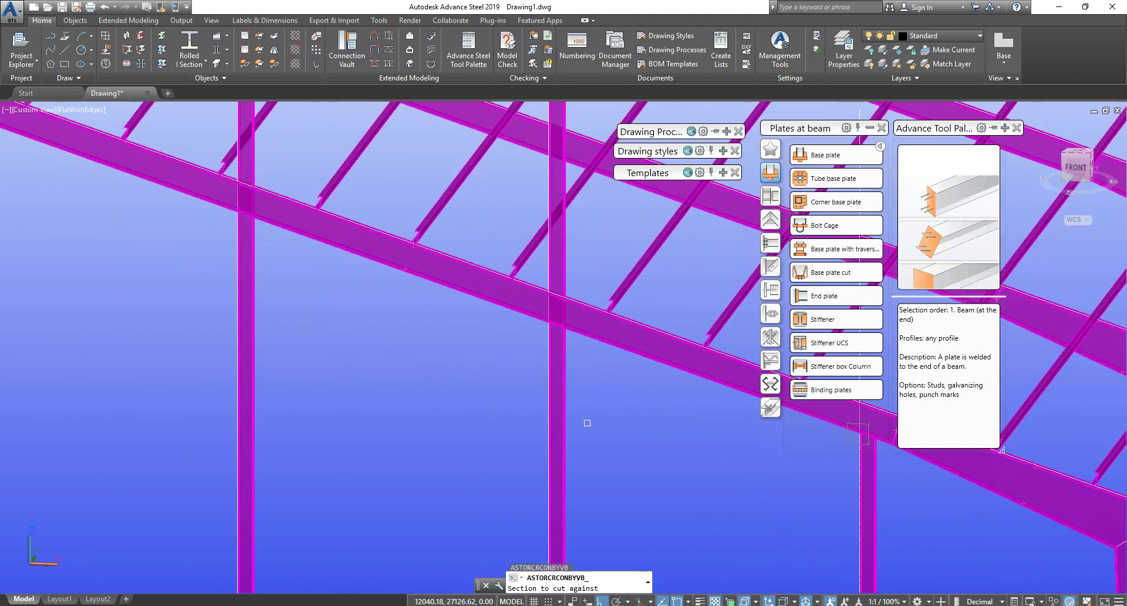
left_click(585, 320)
key("Return")
left_click(560, 356)
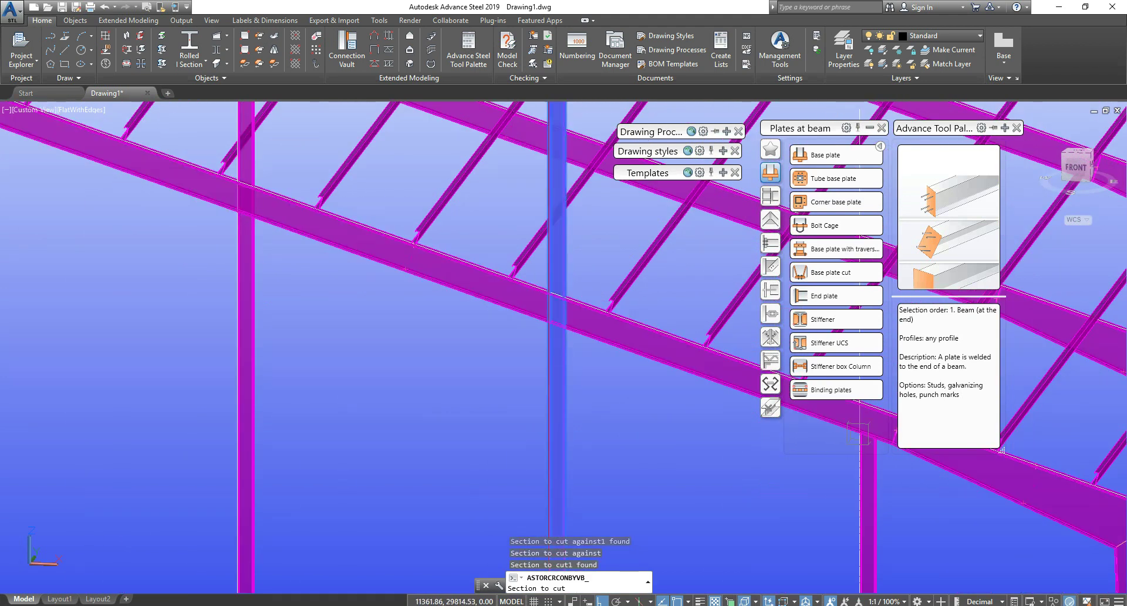
key("Return")
left_click(701, 247)
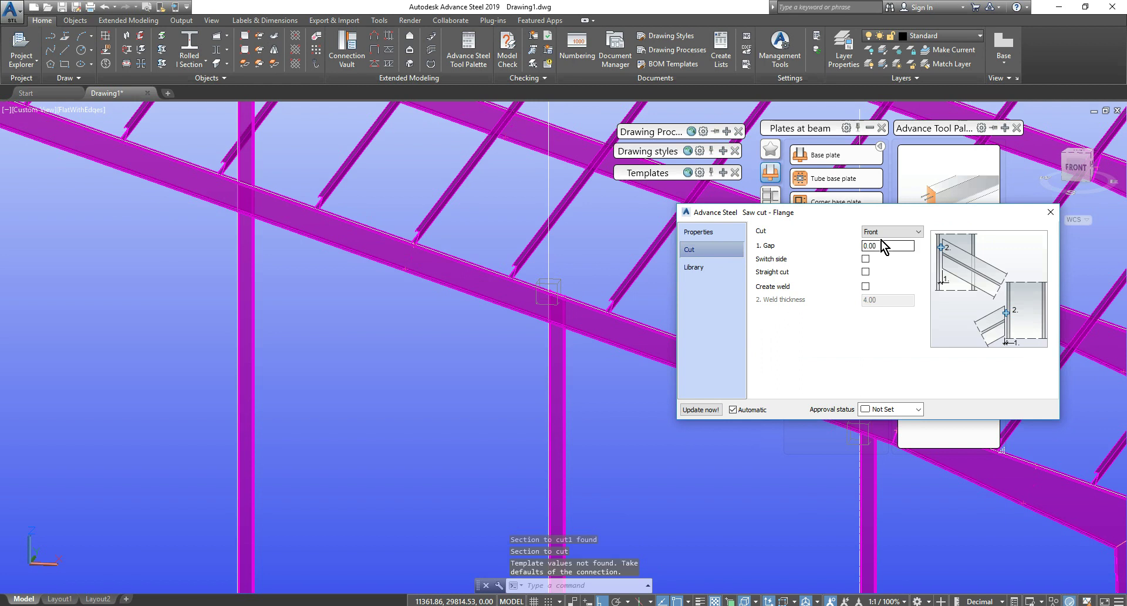
left_click(884, 248)
left_click(1051, 212)
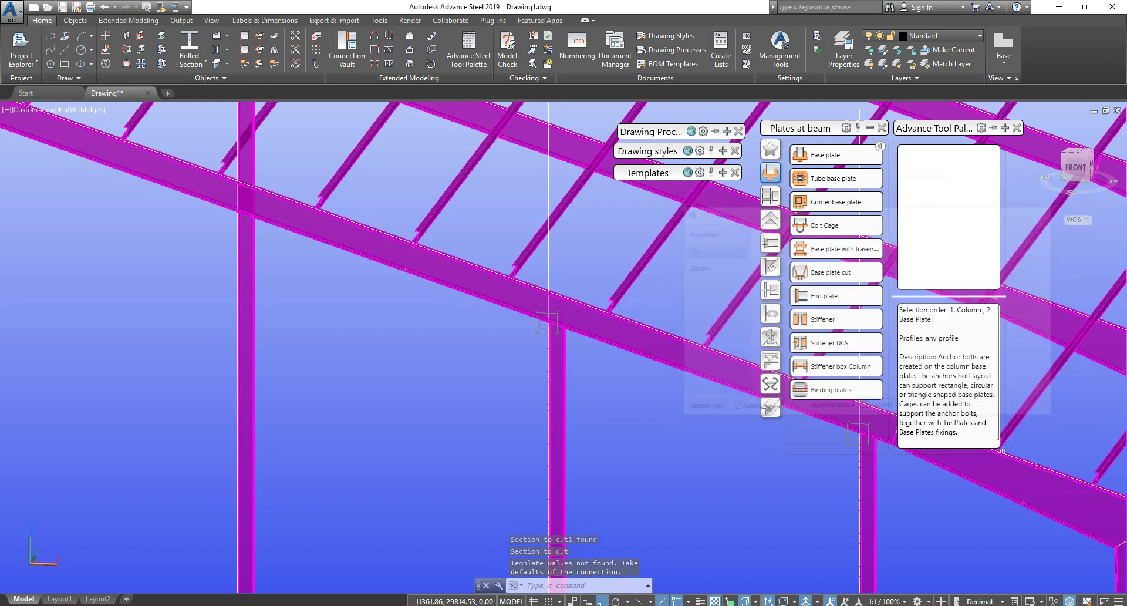
Step: Saw-cut the side column closest to the ridge against the front rafter and set the cut to Rear
key("Return")
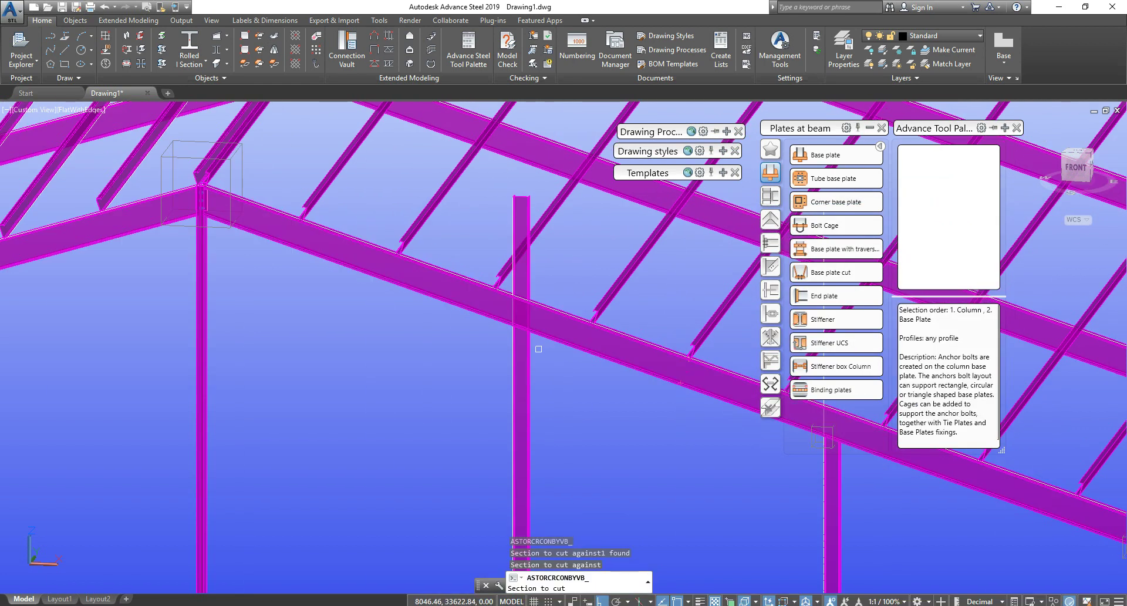
left_click(520, 364)
key("Return")
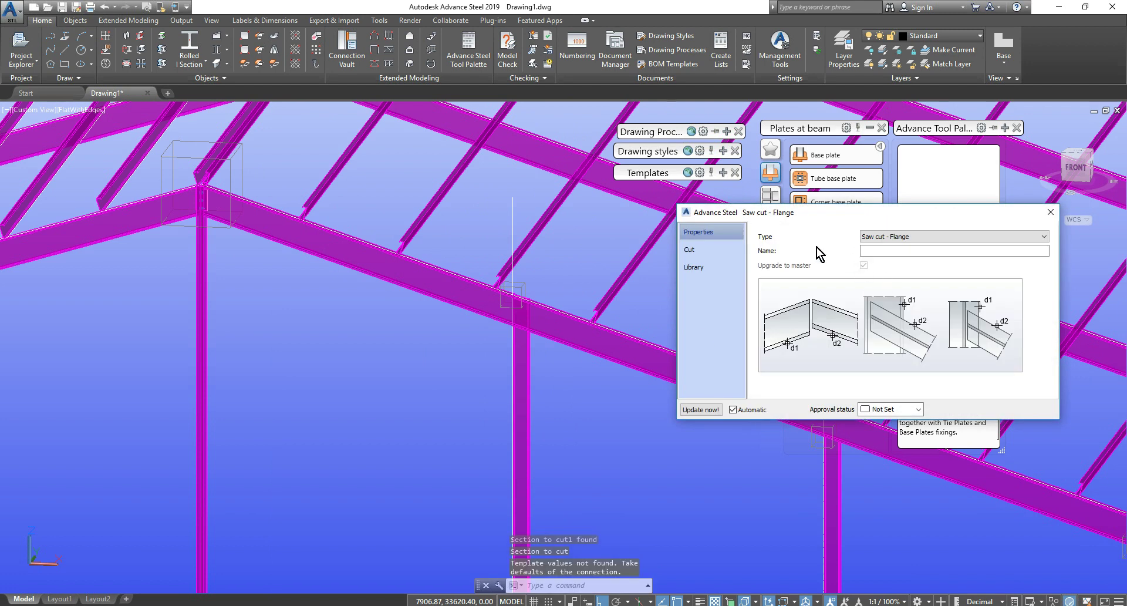
left_click(710, 253)
left_click(893, 233)
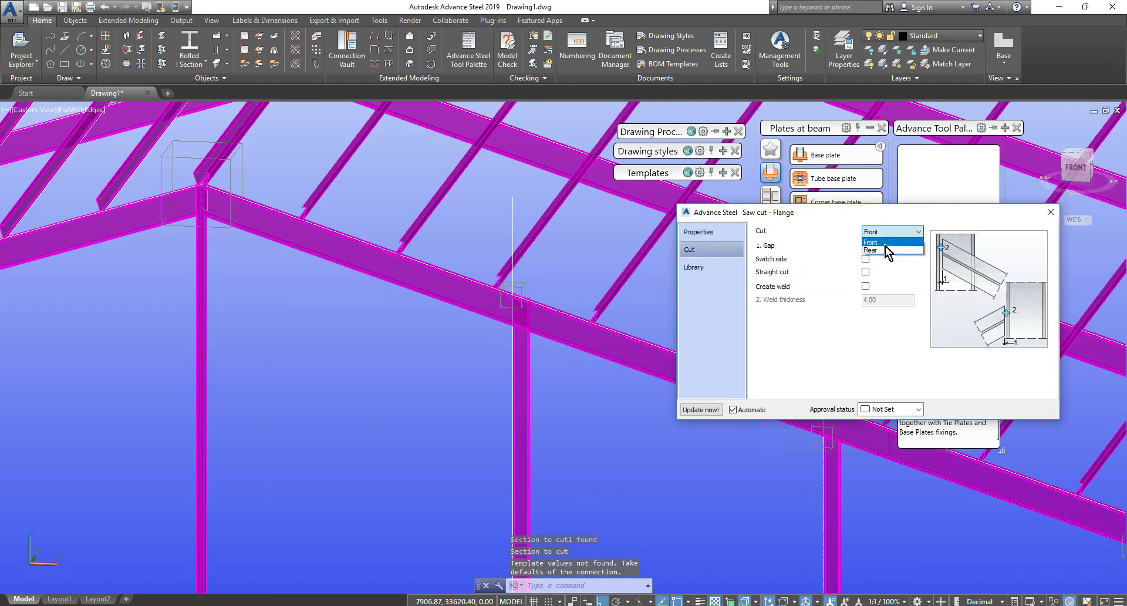
left_click(882, 252)
key("Escape")
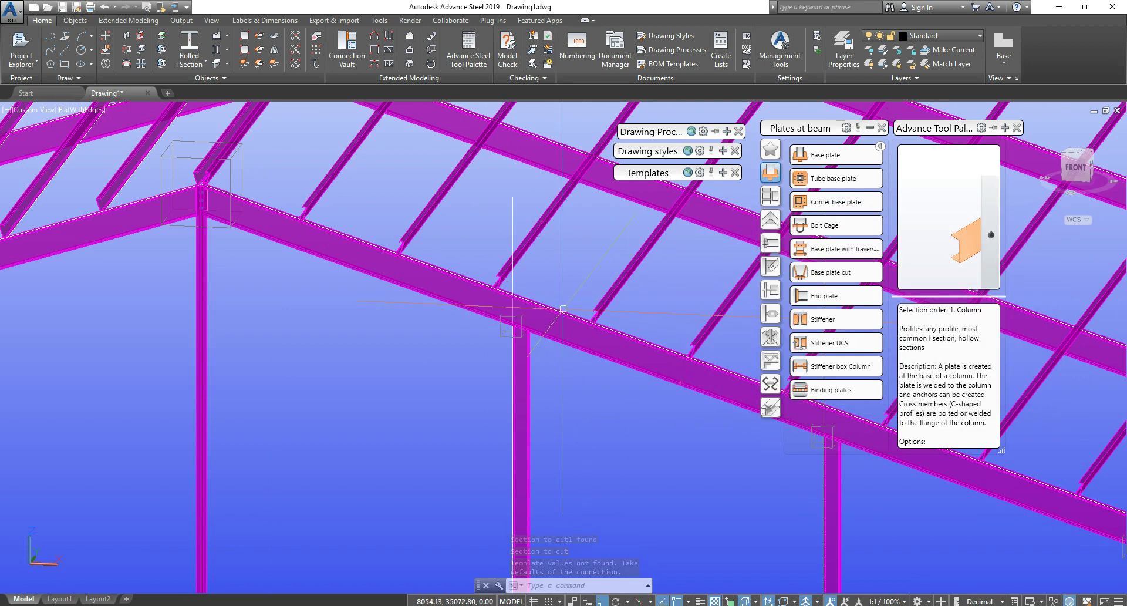
Step: Mirror the three trimmed side columns and their vertical lines about the central column's axis, keeping the originals
scroll(607, 324, "down", 5)
middle_click_drag(733, 435, 667, 414)
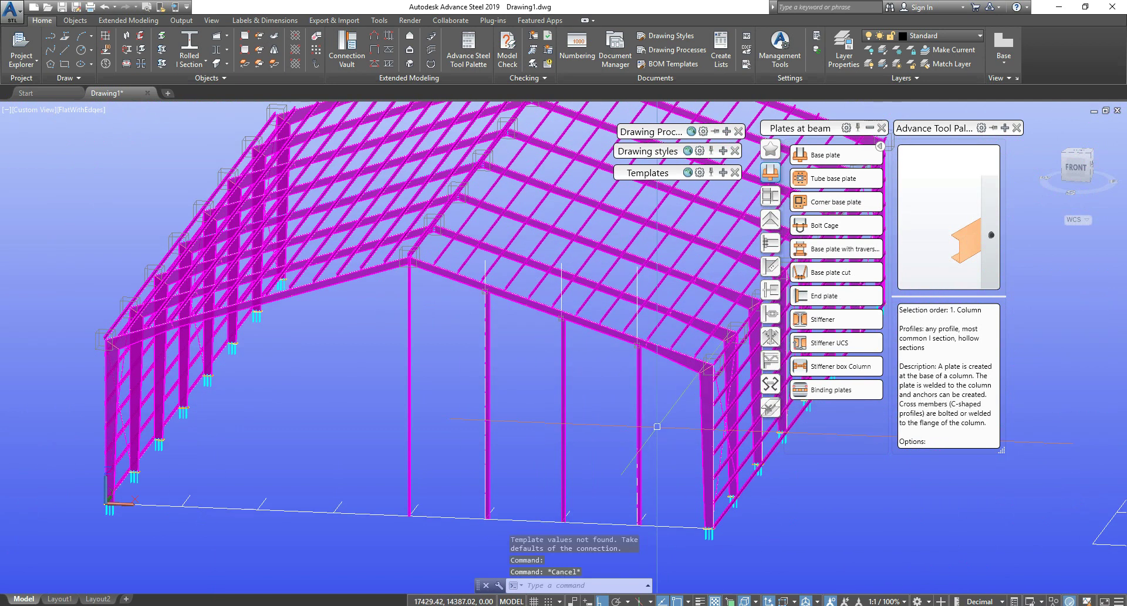
left_click(667, 414)
left_click(478, 386)
type("mi")
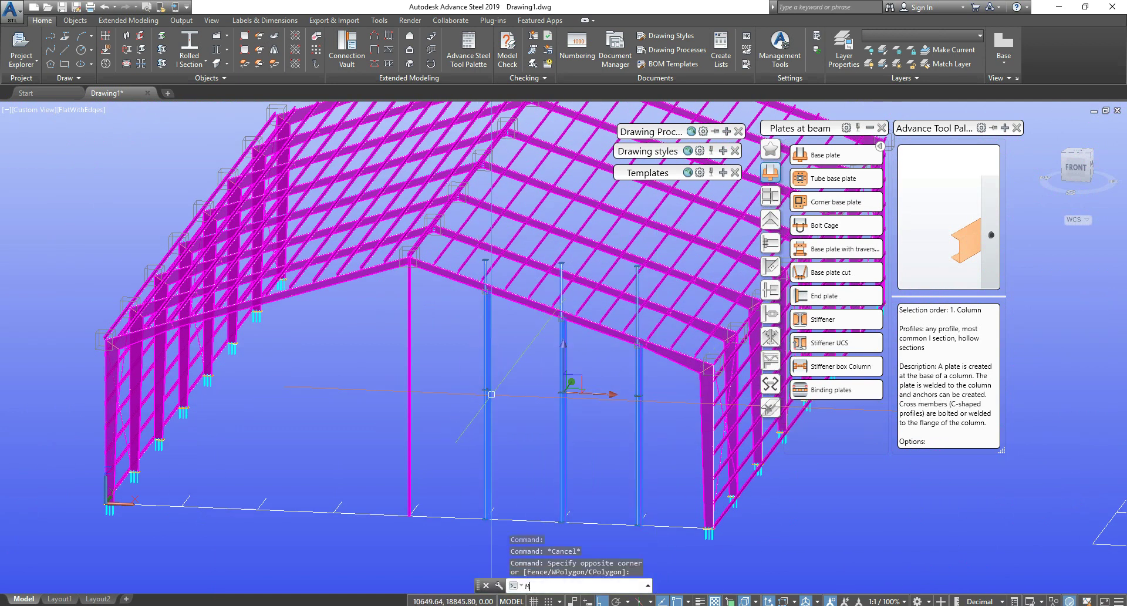
key("Return")
left_click(418, 504)
left_click(458, 422)
key("Return")
key("Escape")
key("Escape")
Step: Copy the horizontal base line of the front gable vertically upward by 2000
middle_click_drag(421, 365, 347, 326, "shift")
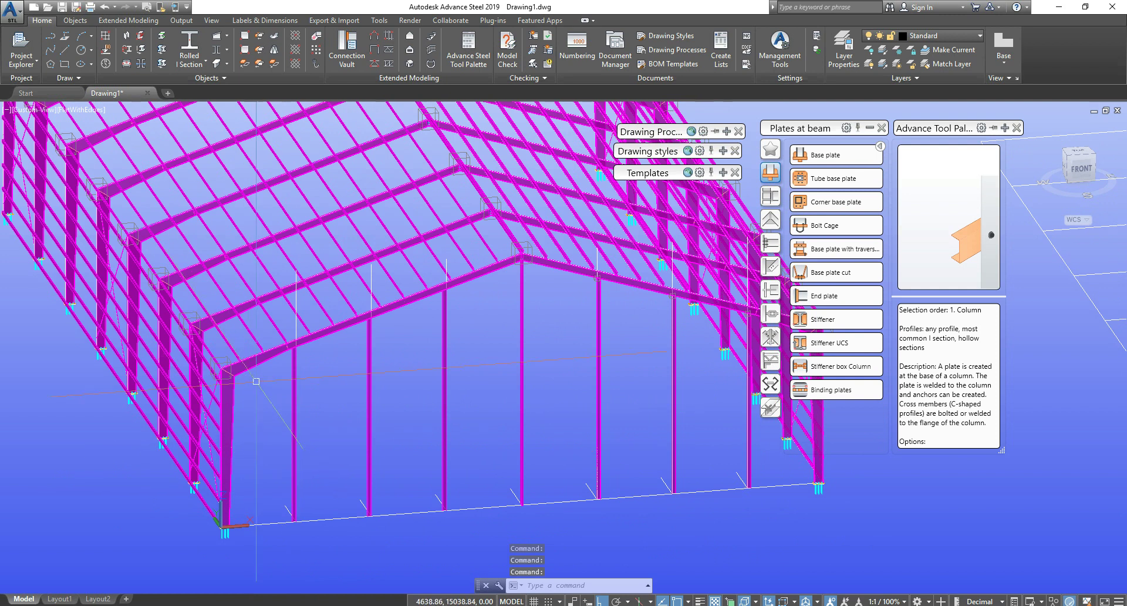
middle_click_drag(663, 382, 615, 363)
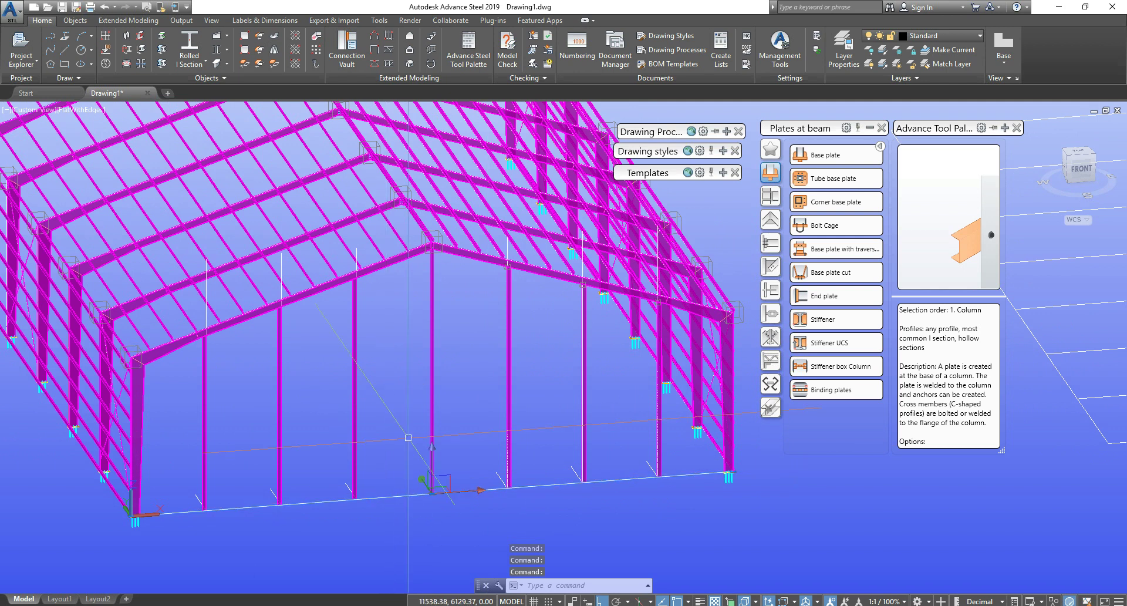
key("Escape")
key("Escape")
left_click(409, 511)
left_click(400, 465)
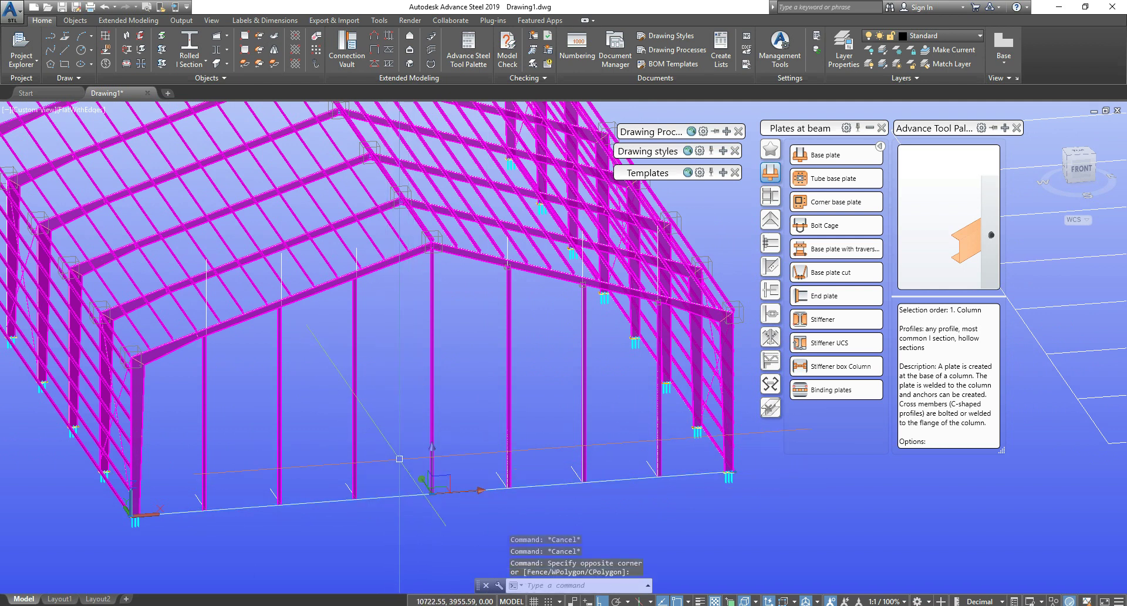
type("co")
key("Return")
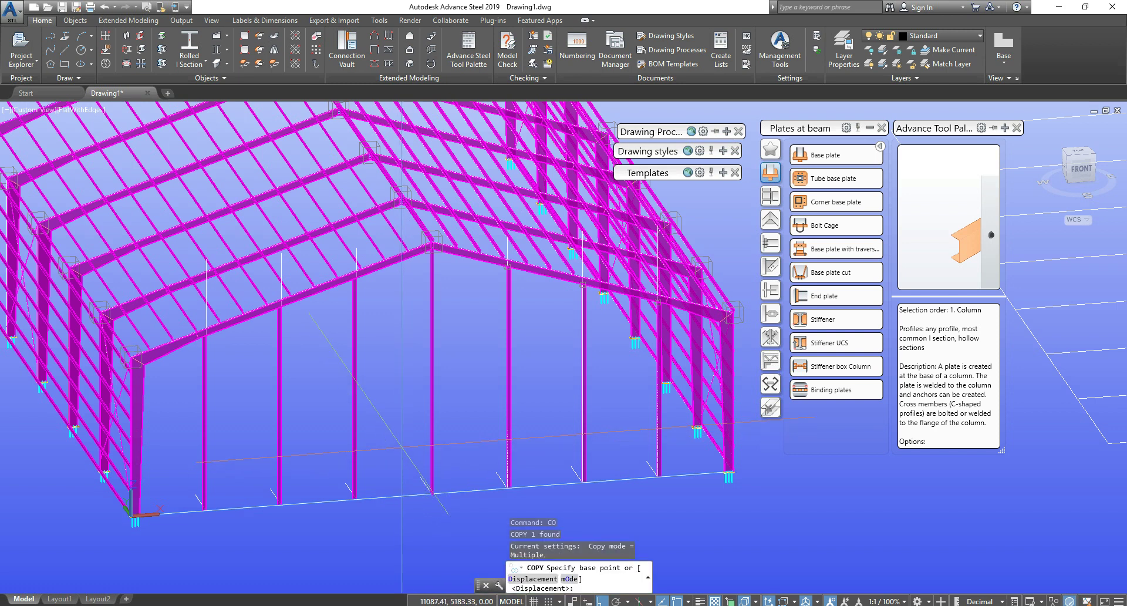
left_click(402, 444)
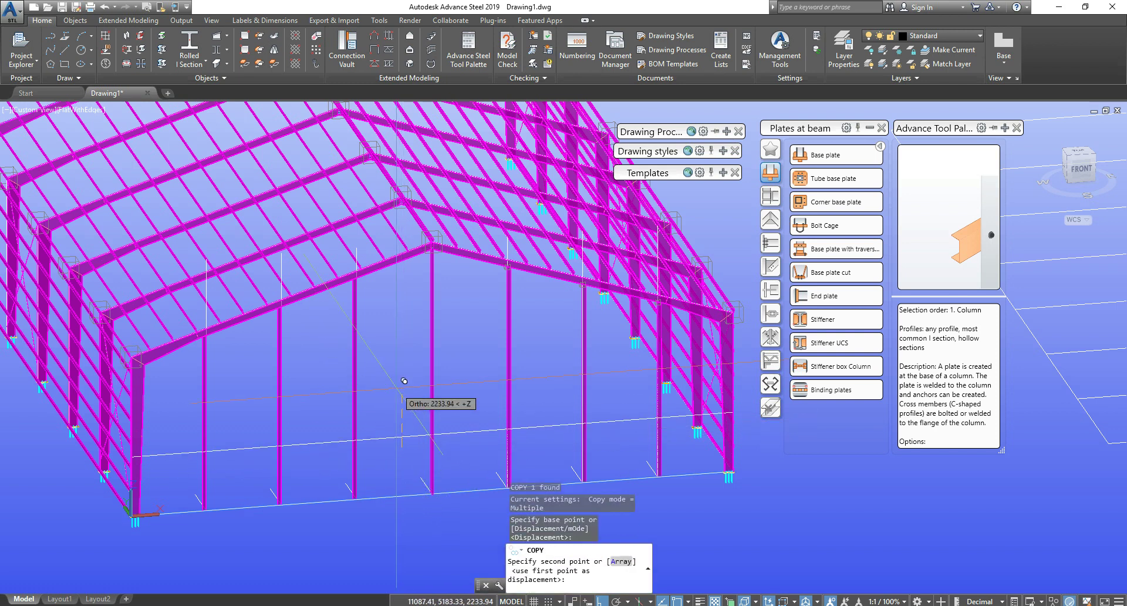
type("2")
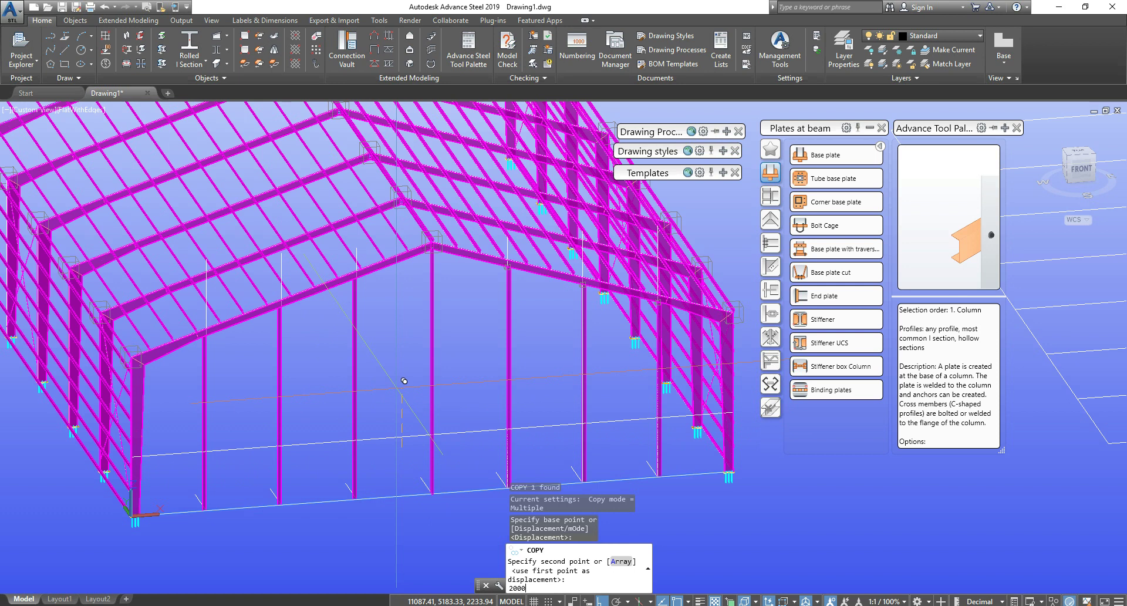
type("000")
key("Return")
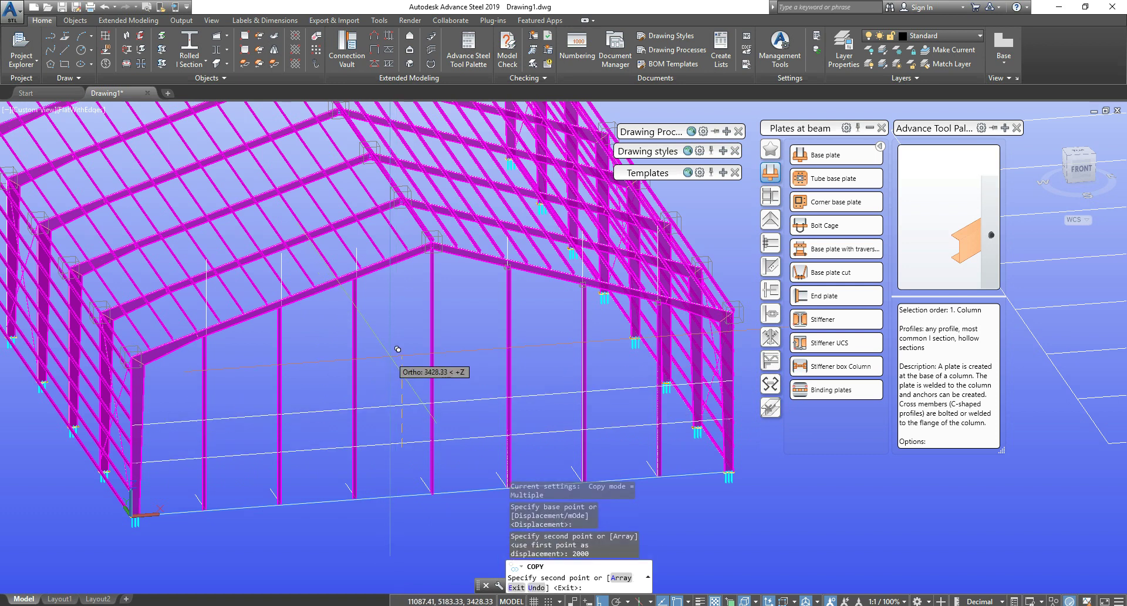
Step: Place two more copies of the gable base line, 4000 and 6000 above the original
type("400")
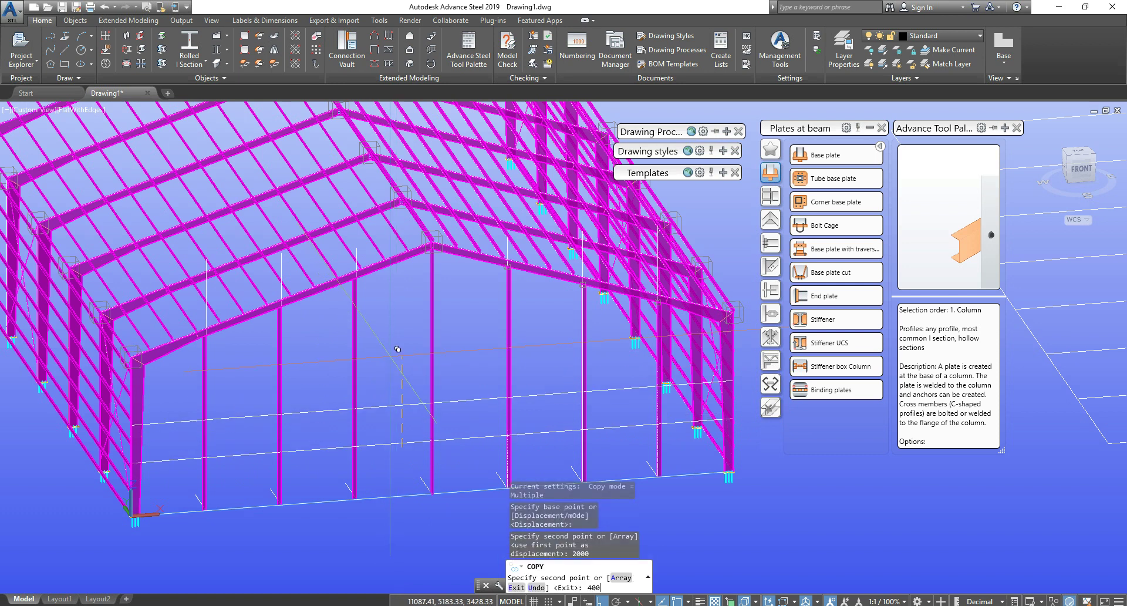
type("0")
key("Return")
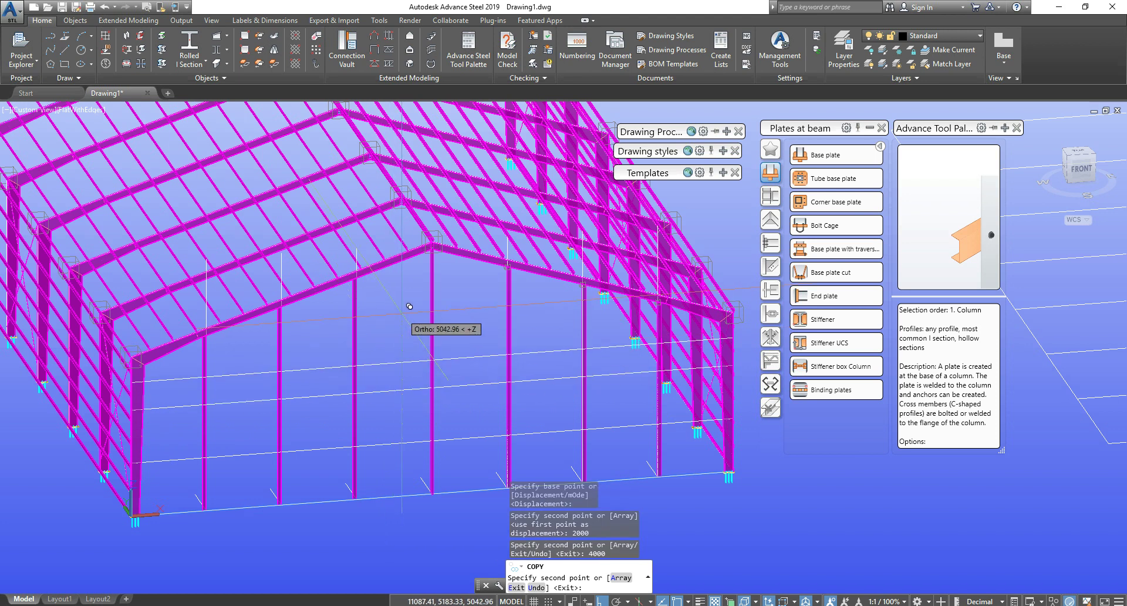
key("Return")
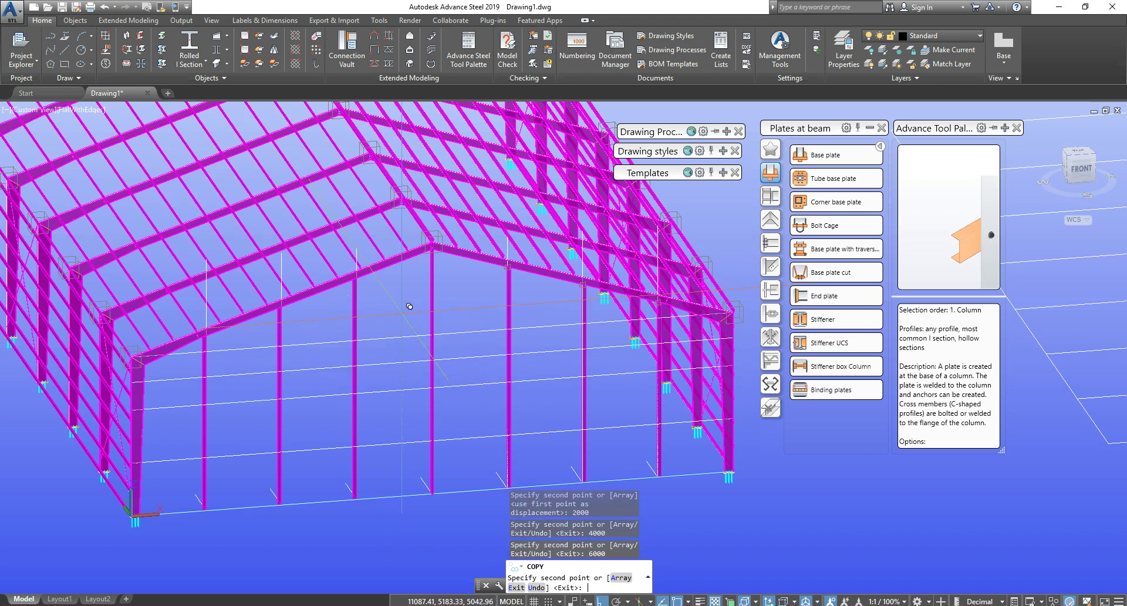
key("Escape")
Step: Convert the four horizontal lines across the front gable into rolled I-section beams, keeping the source lines
scroll(497, 359, "up", 3)
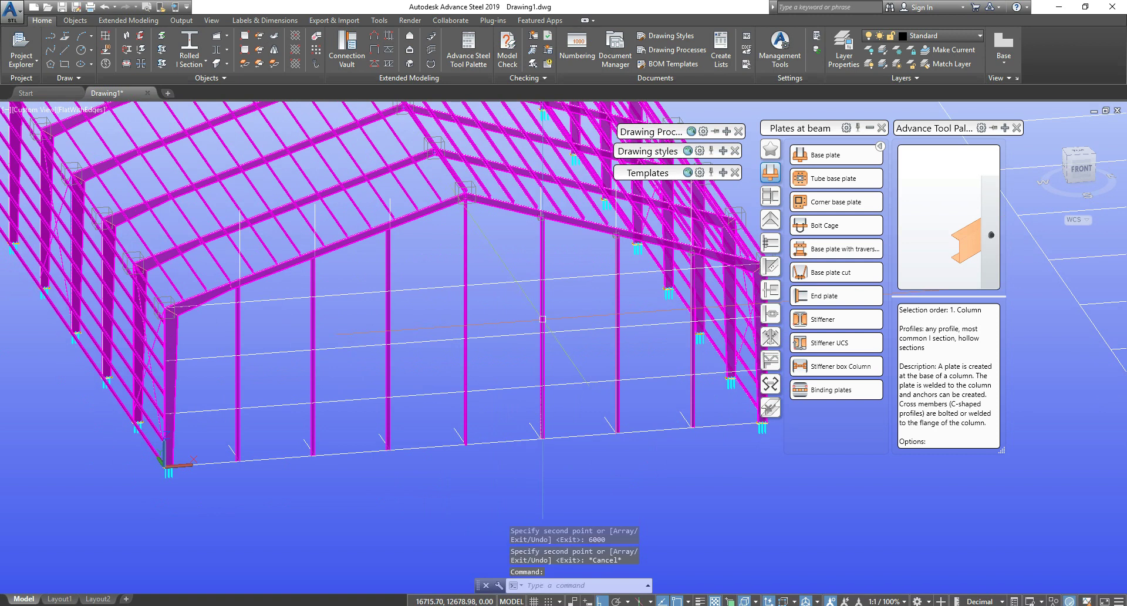
middle_click_drag(505, 347, 532, 318)
scroll(490, 308, "down", 2)
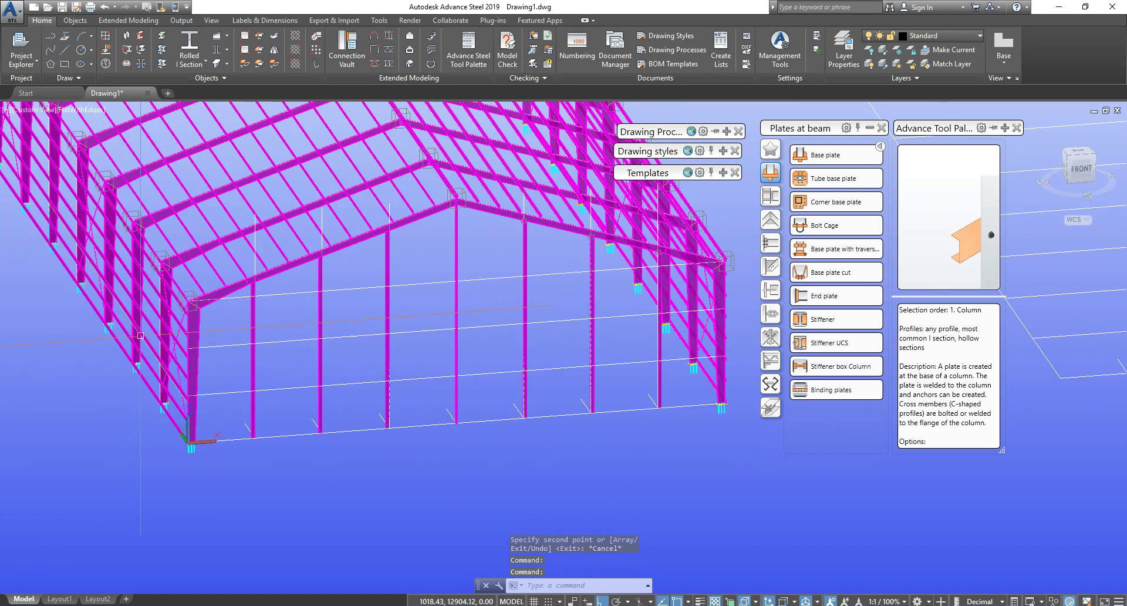
key("Escape")
key("Escape")
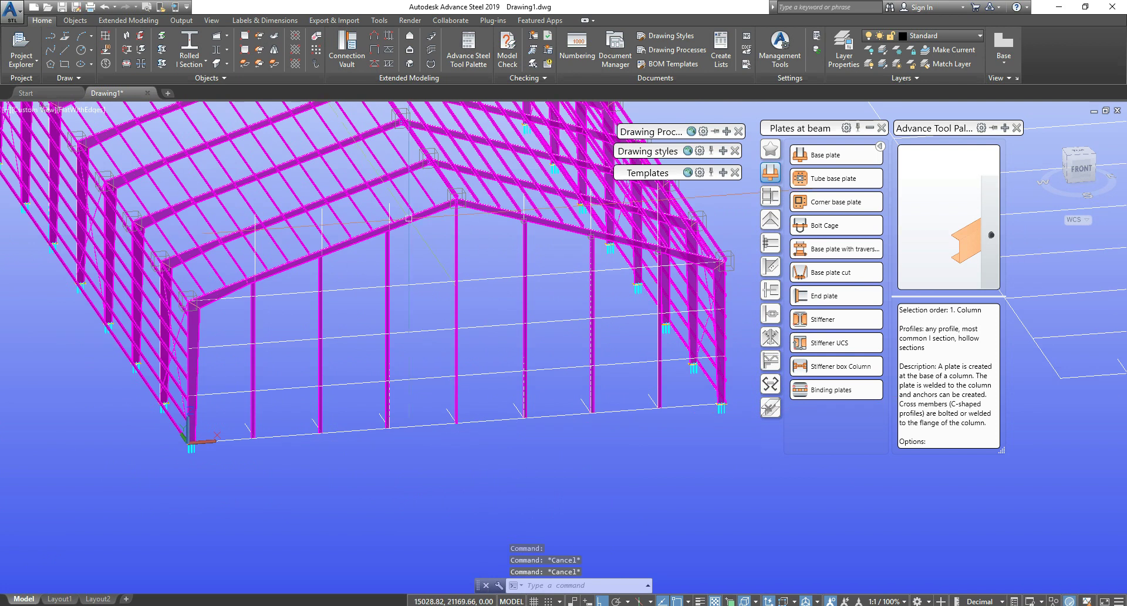
left_click(189, 47)
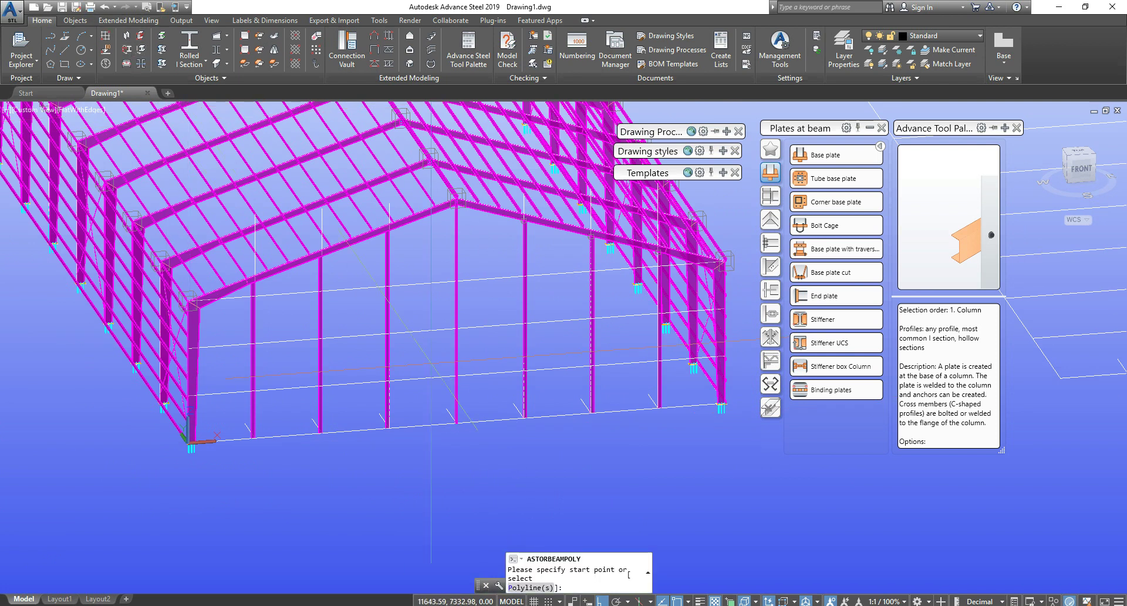
type("p")
key("Return")
left_click(490, 481)
left_click(478, 273)
key("Return")
type("N")
key("Return")
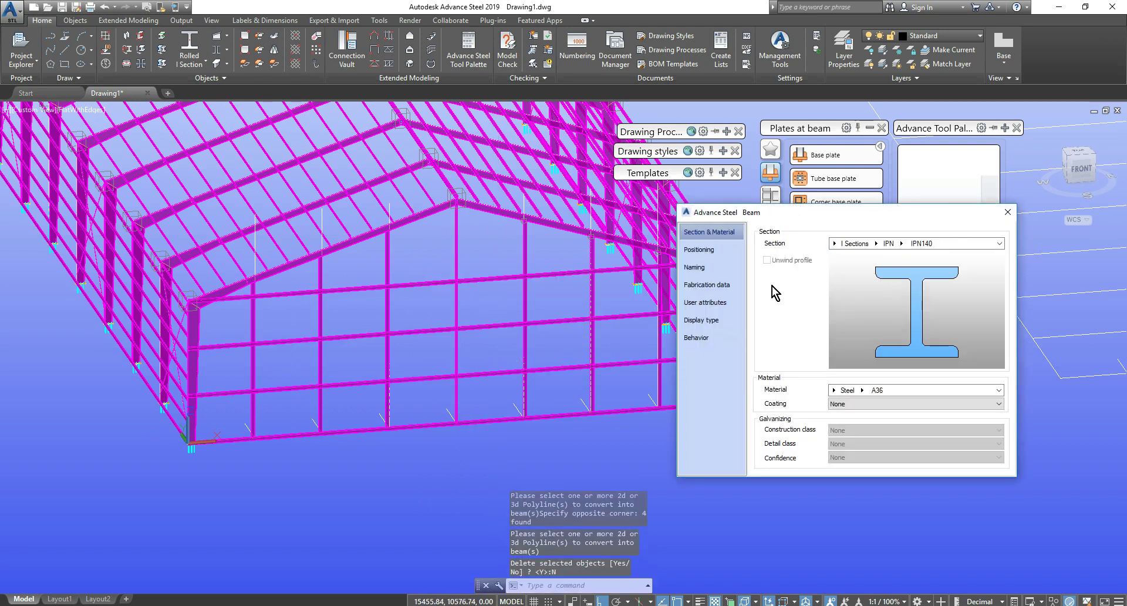
Step: Set the section of the new horizontal gable beams to C sections, C, C140X2
left_click(835, 243)
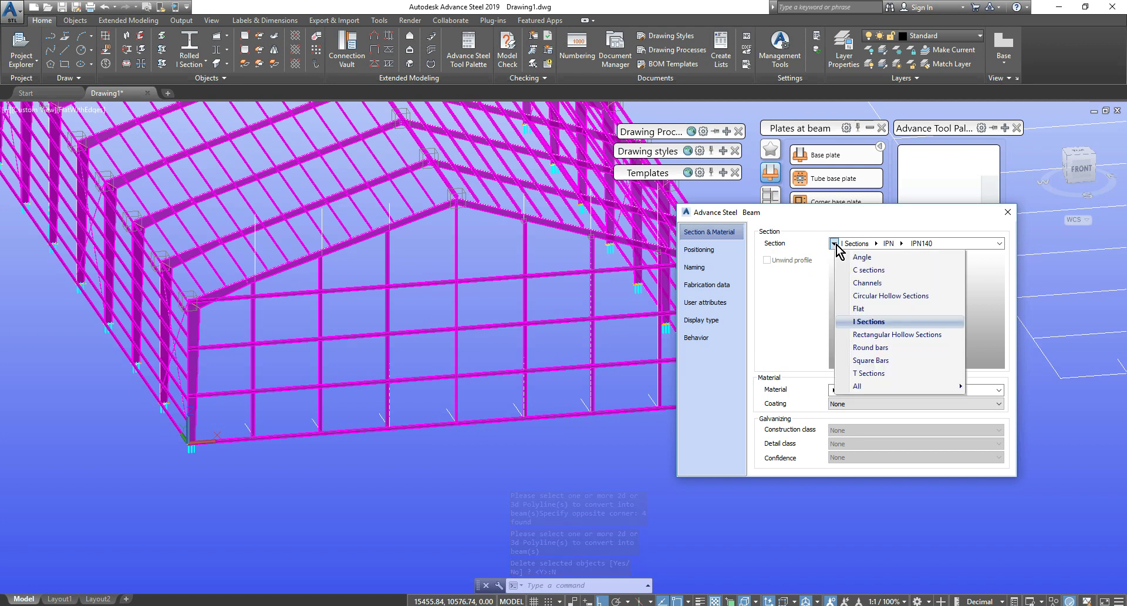
left_click(864, 283)
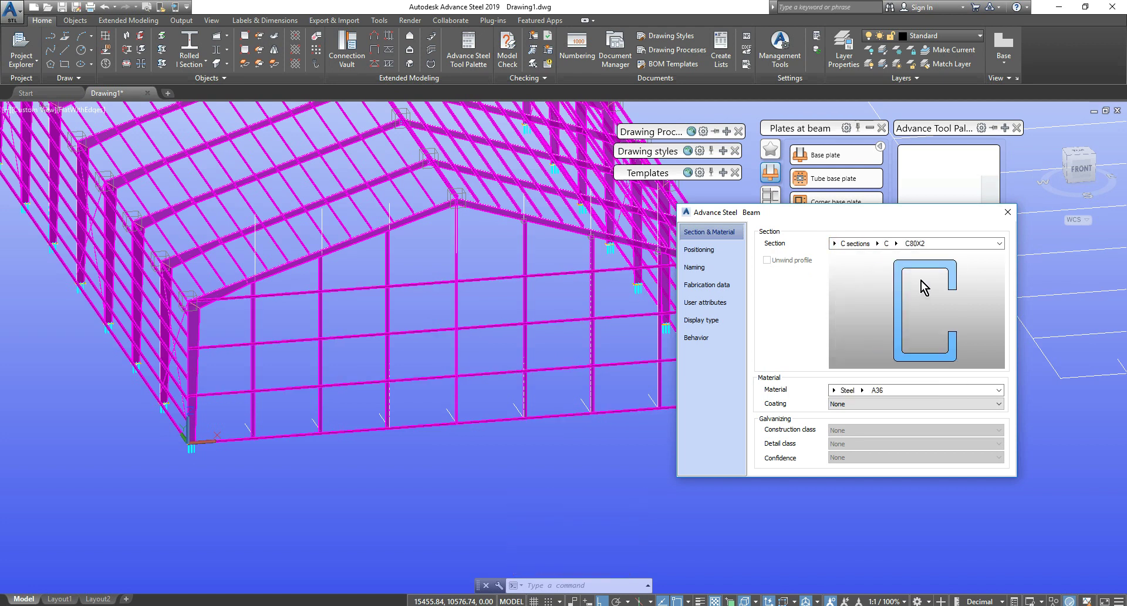
left_click(897, 243)
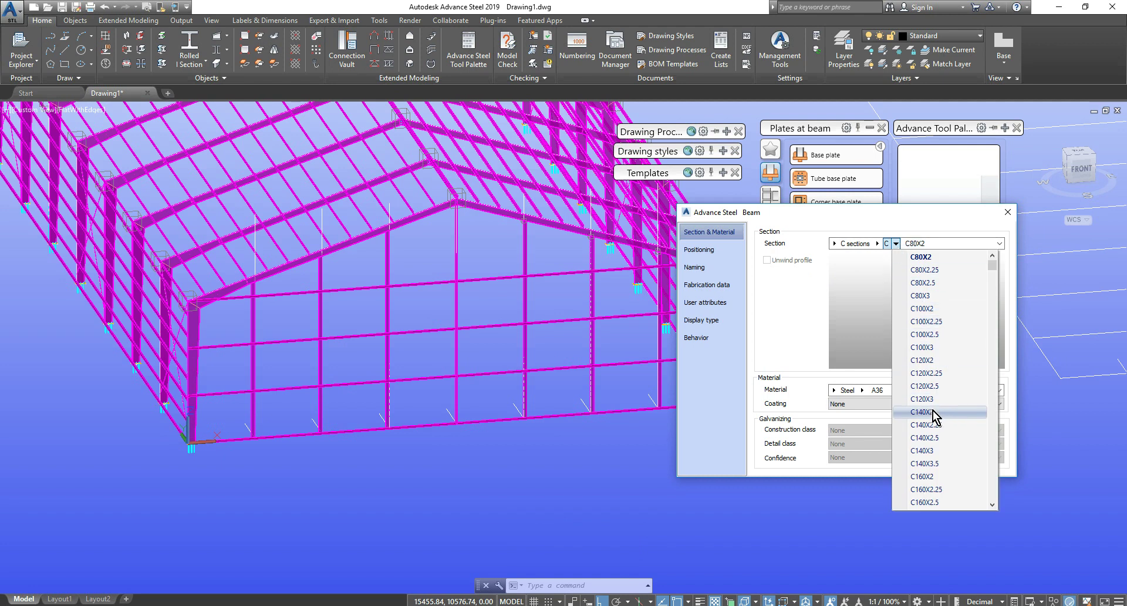
left_click(927, 412)
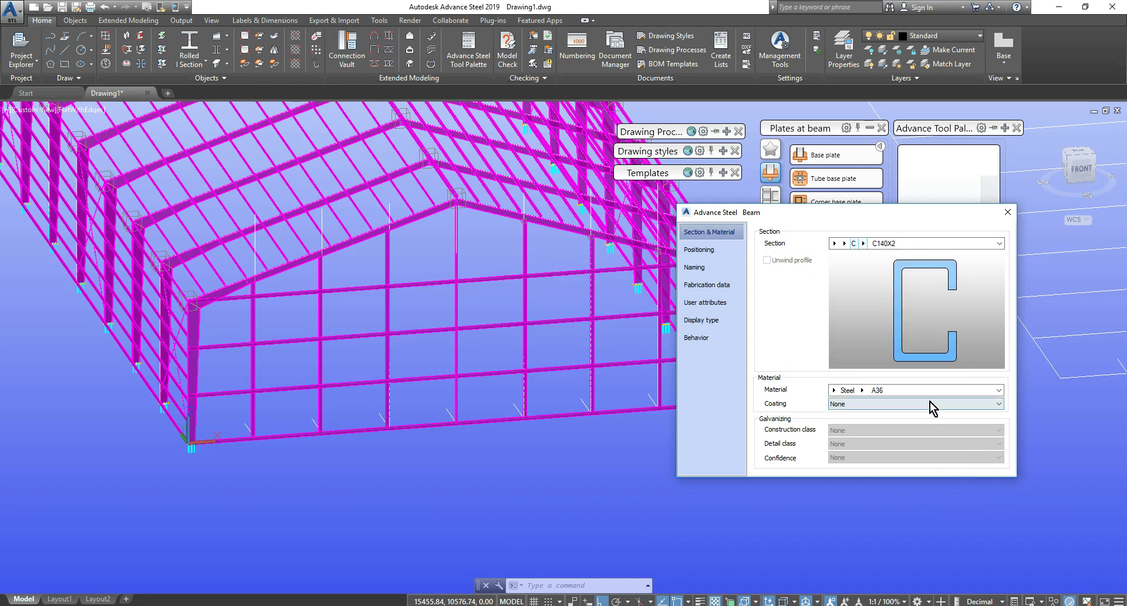
left_click(1007, 213)
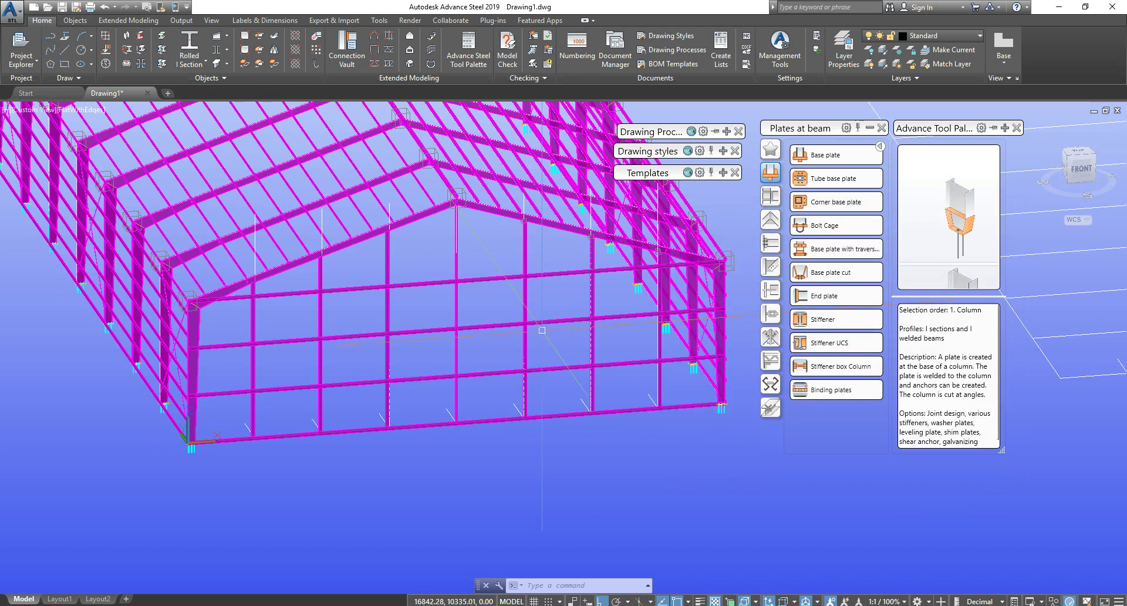
Step: Match the properties of a side-wall girt onto the horizontal gable beams with MATCHPROP
key("Escape")
key("Escape")
middle_click_drag(203, 335, 416, 335, "shift")
scroll(420, 330, "up", 6)
scroll(654, 303, "up", 5)
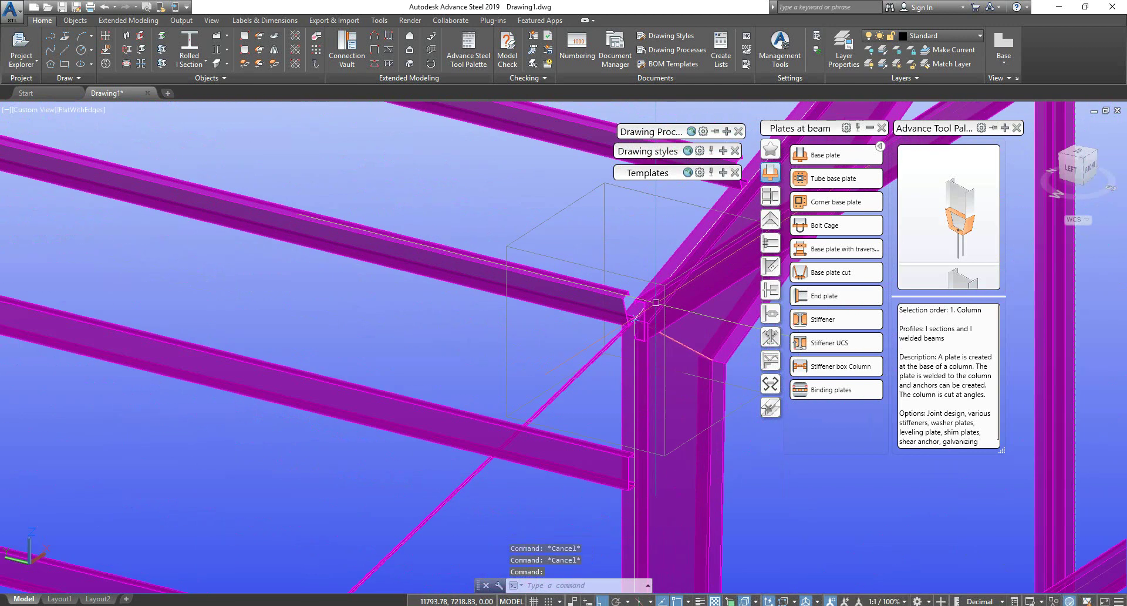
middle_click_drag(679, 383, 539, 339)
scroll(460, 331, "down", 8)
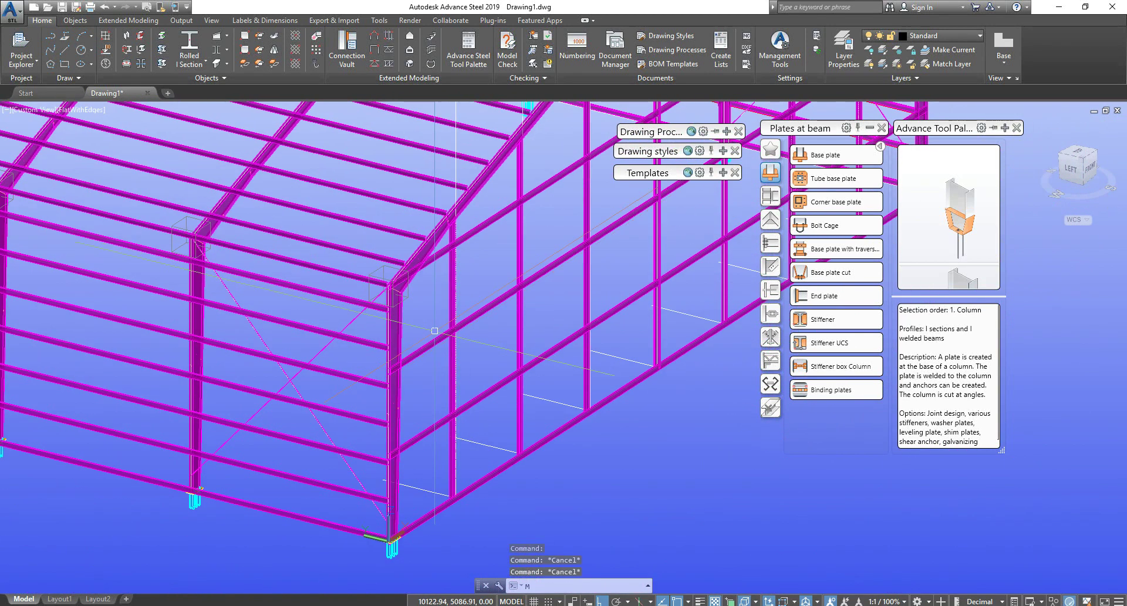
type("ma")
key("Return")
left_click(355, 378)
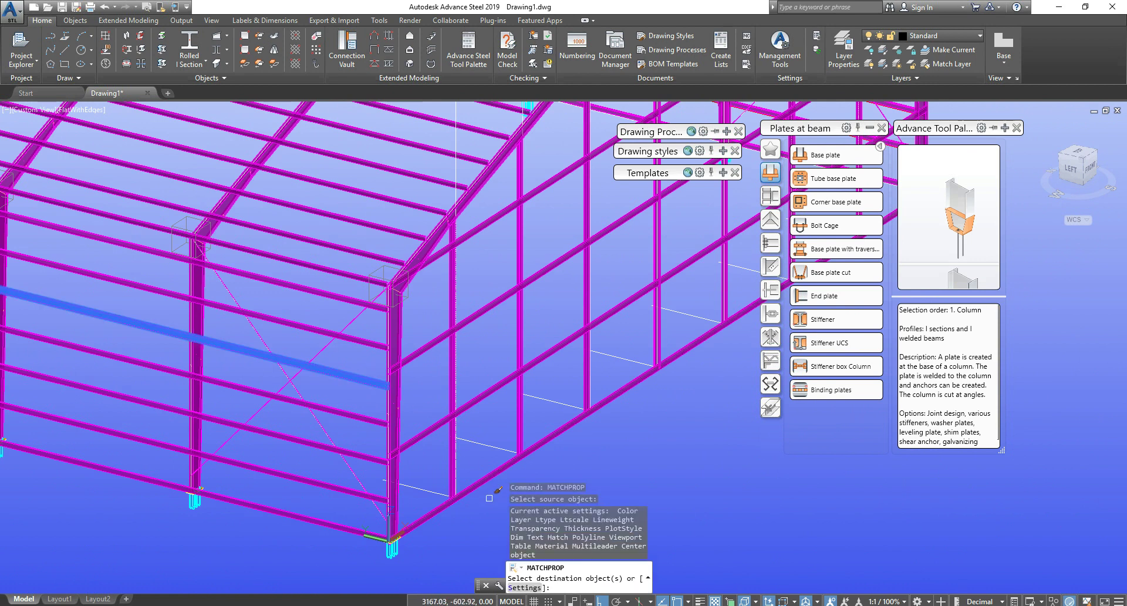
left_click(484, 329)
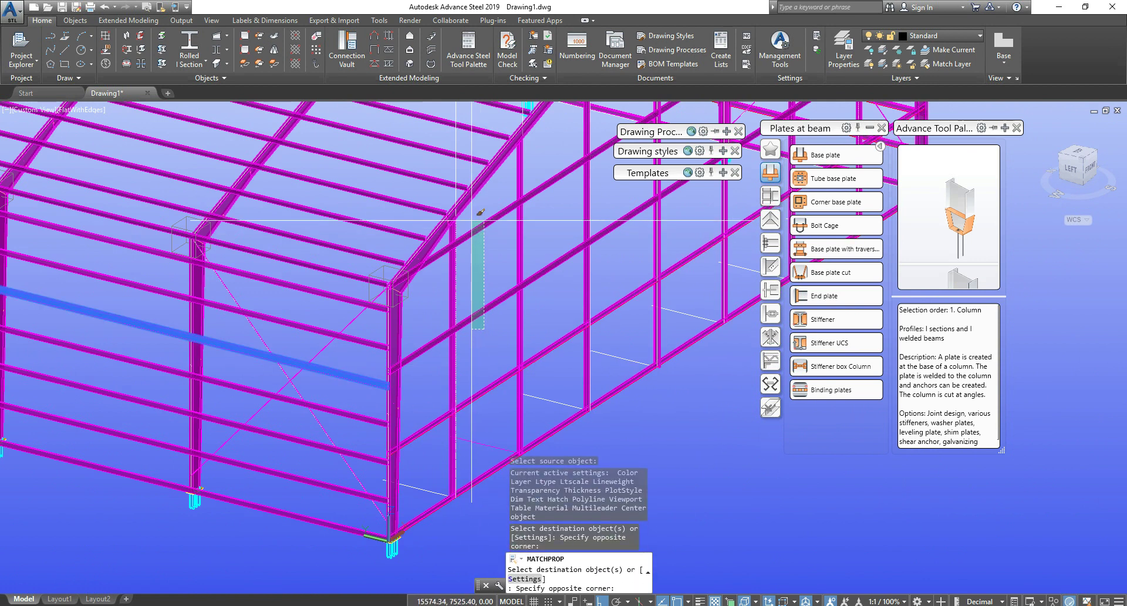
key("Escape")
Step: Set the lowest gable beam's offset to the middle of its web side and its rotation angle to 180
scroll(388, 543, "up", 4)
middle_click_drag(443, 496, 468, 451, "shift")
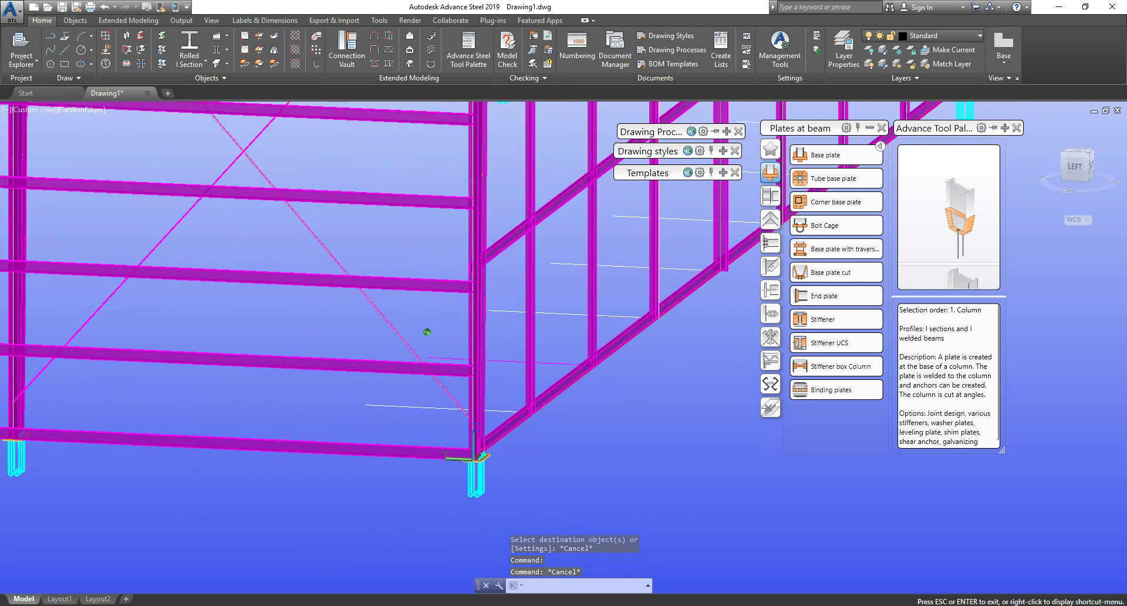
scroll(499, 423, "up", 5)
left_click(523, 410)
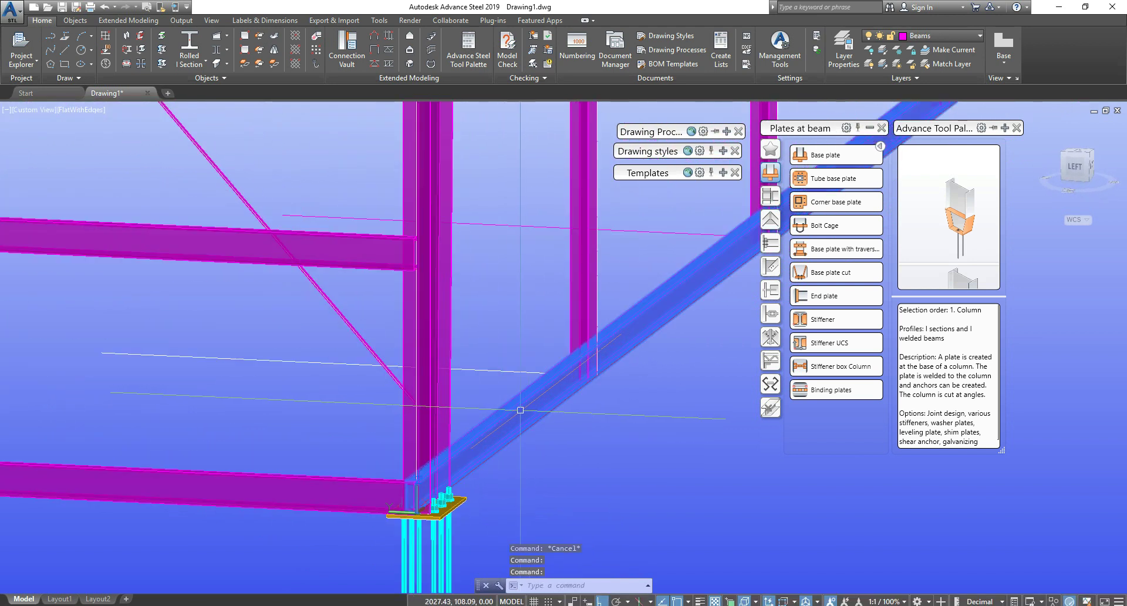
double_click(500, 421)
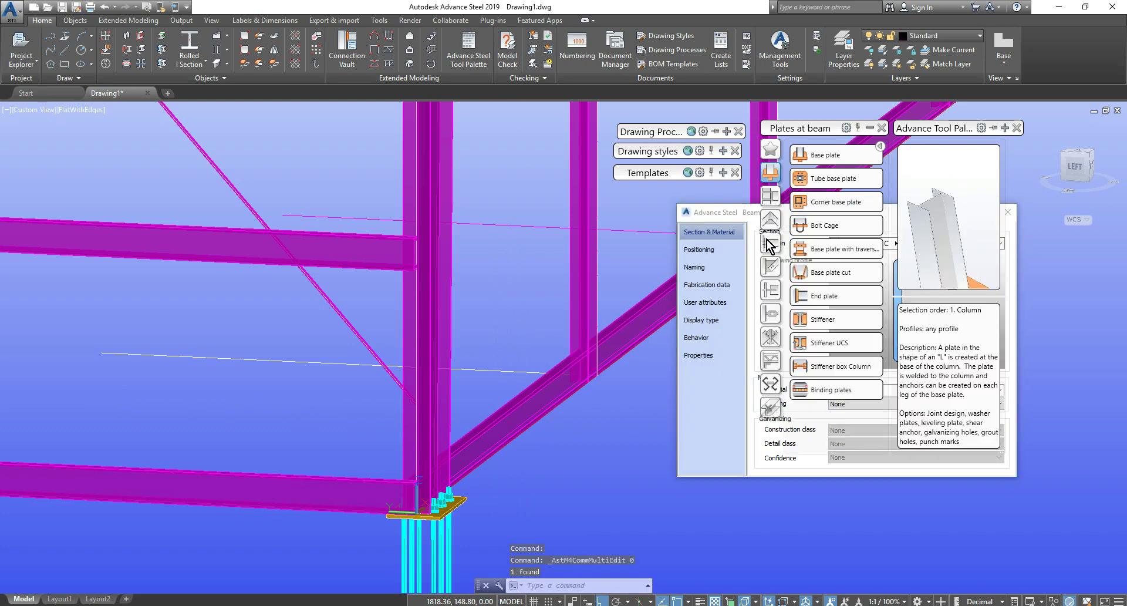
left_click(705, 251)
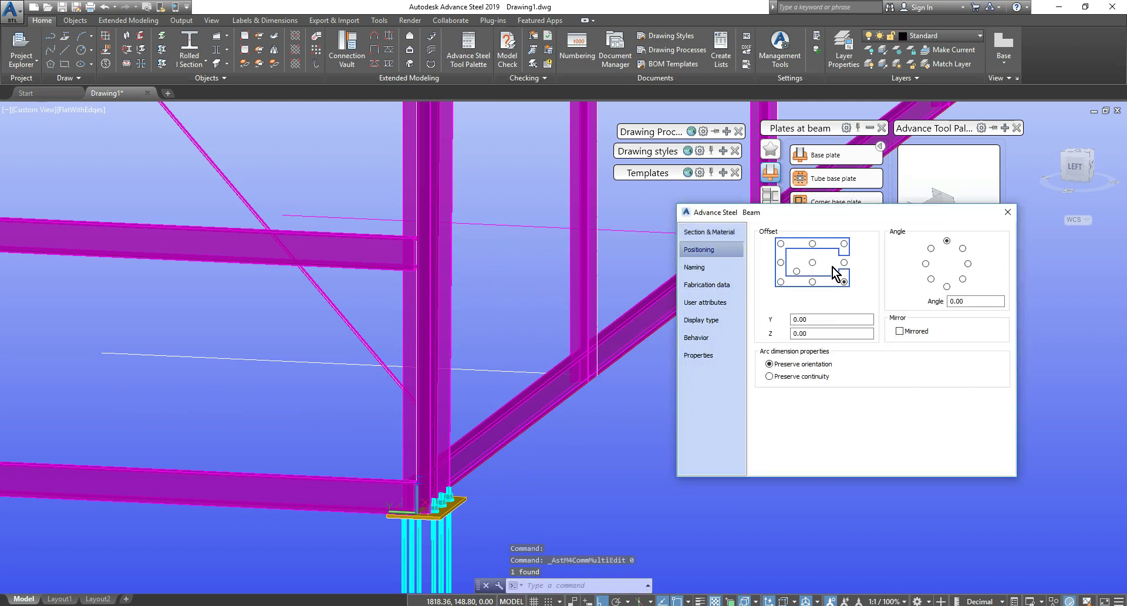
left_click(781, 262)
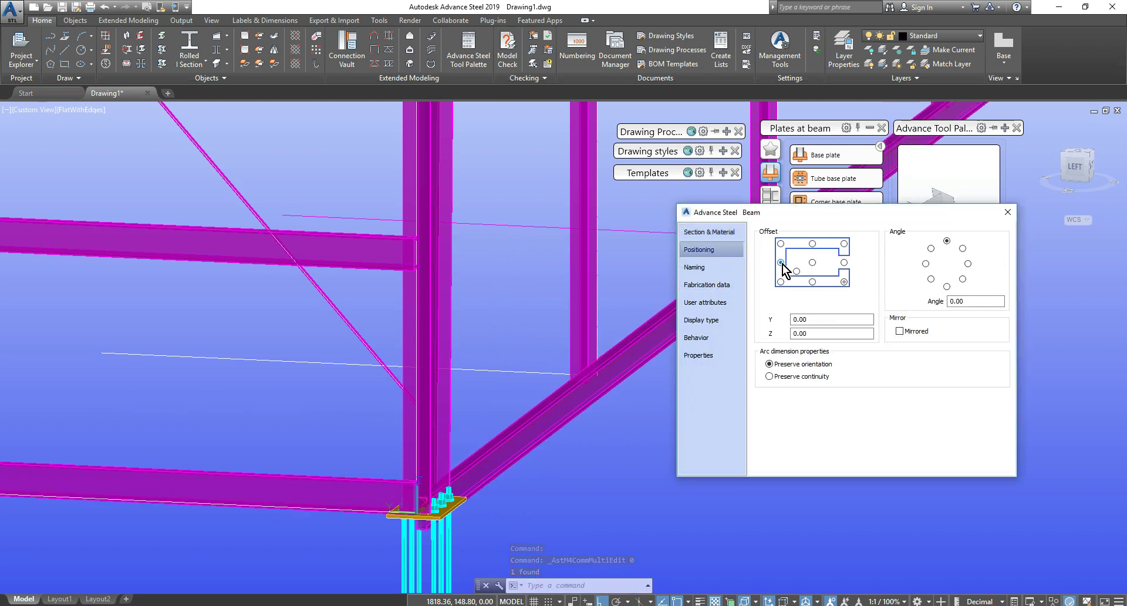
left_click(947, 286)
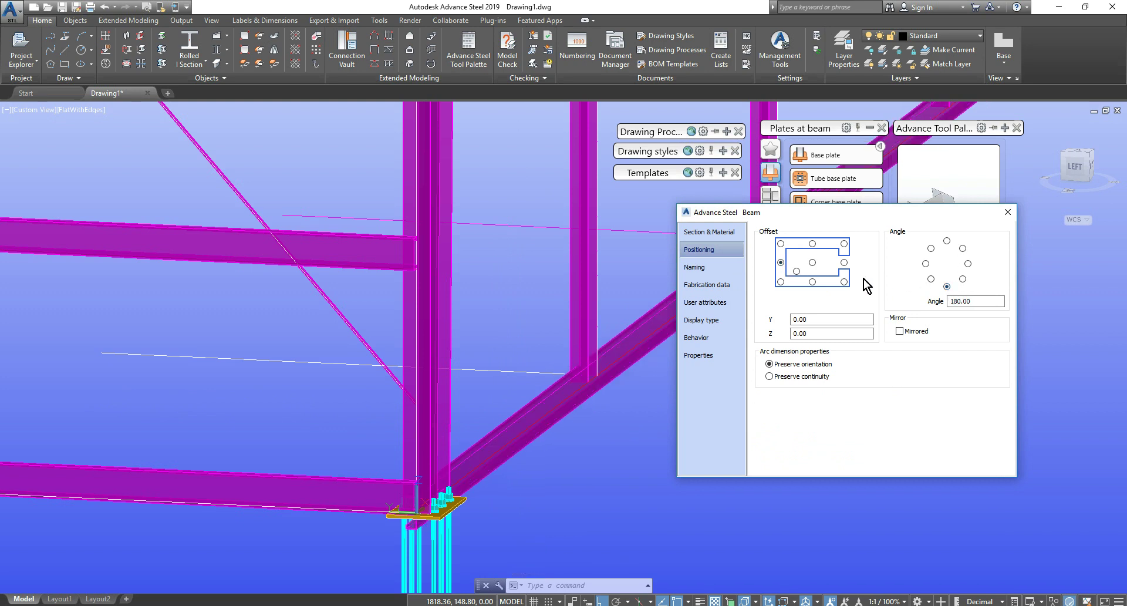
Step: Try other offset reference points for the lowest gable beam and set it to the profile's upper open-side corner
left_click(814, 283)
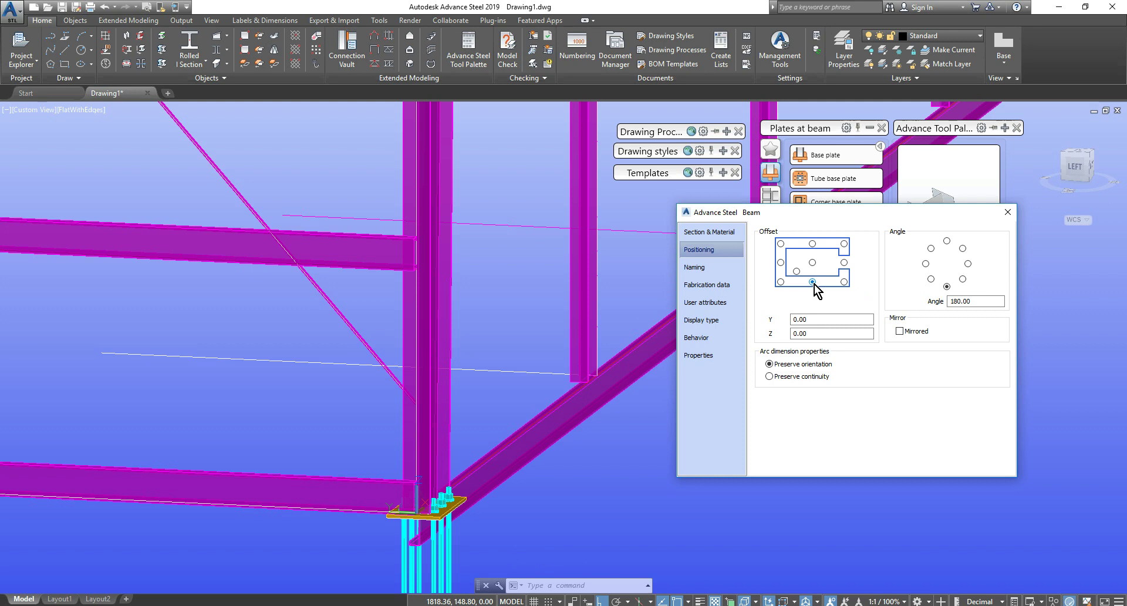
left_click(781, 283)
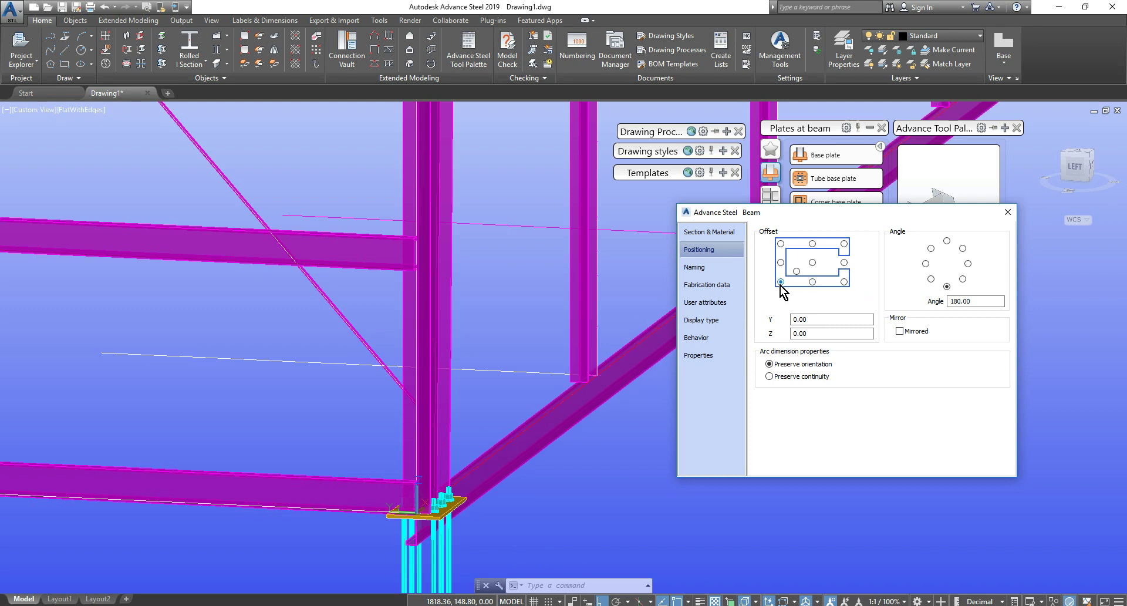
left_click(845, 282)
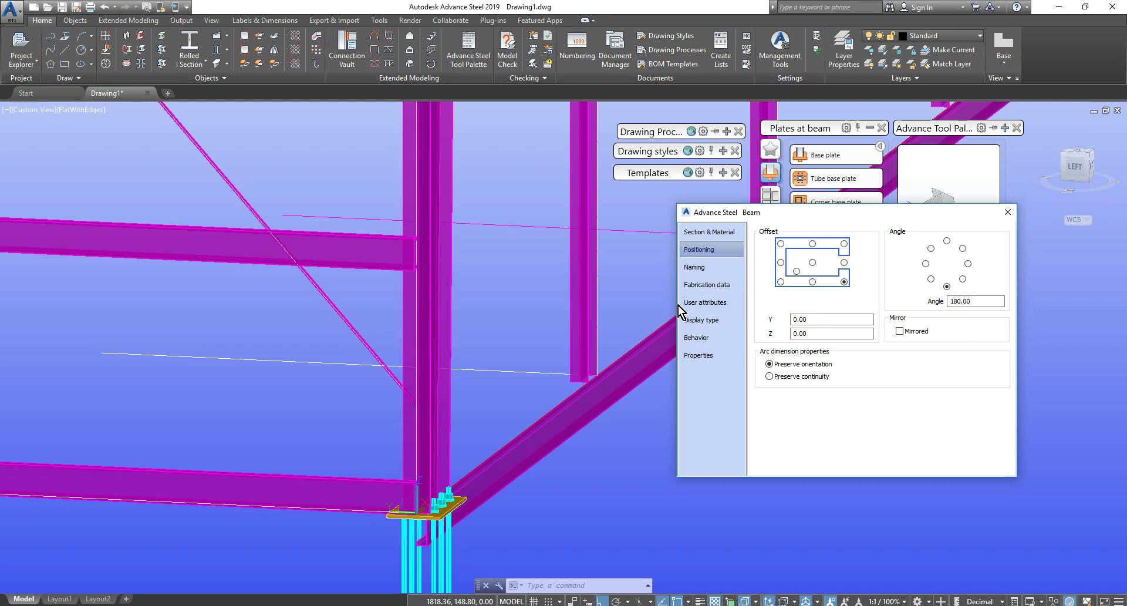
left_click(844, 244)
left_click(524, 353)
key("Escape")
key("Escape")
Step: Match the properties of the lowest gable beam onto the horizontal gable beams above it with MATCHPROP
mouse_move(498, 364)
middle_mouse_down("shift")
mouse_move(537, 344)
mouse_move(522, 349)
mouse_move(531, 379)
mouse_move(564, 362)
middle_mouse_up("shift")
scroll(522, 350, "down", 5)
mouse_move(836, 202)
key("Escape")
key("Escape")
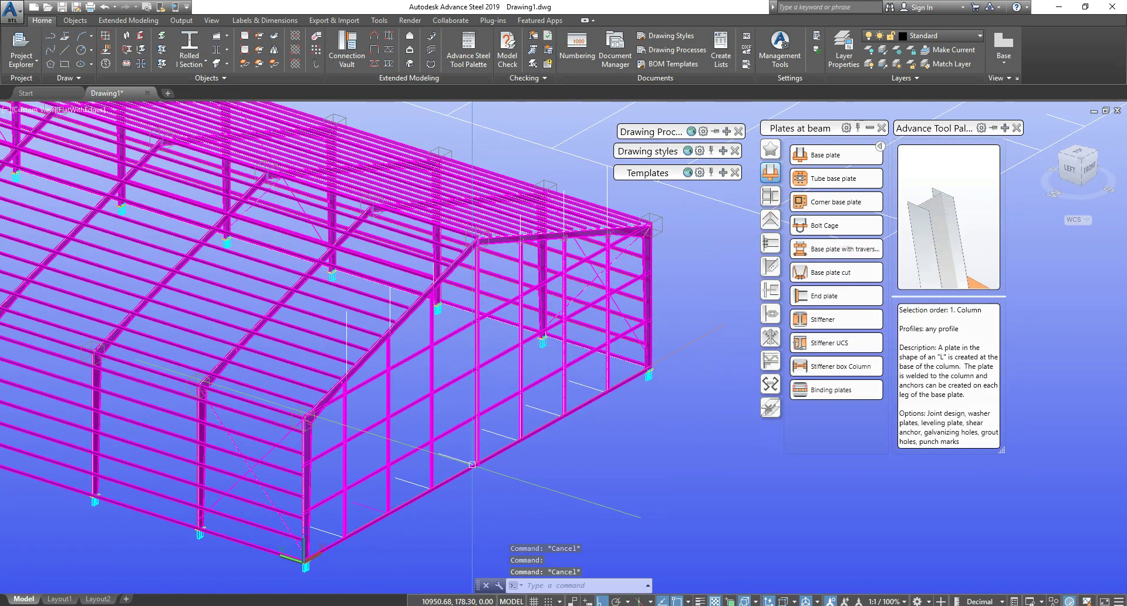
type("ma")
key("Return")
left_click(447, 476)
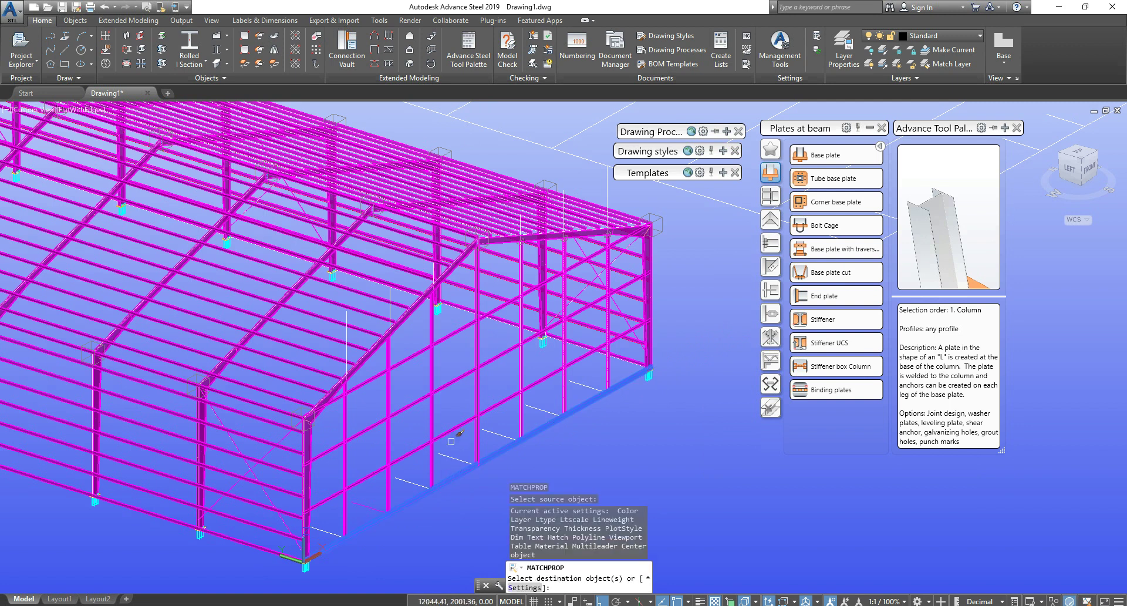
left_click(460, 435)
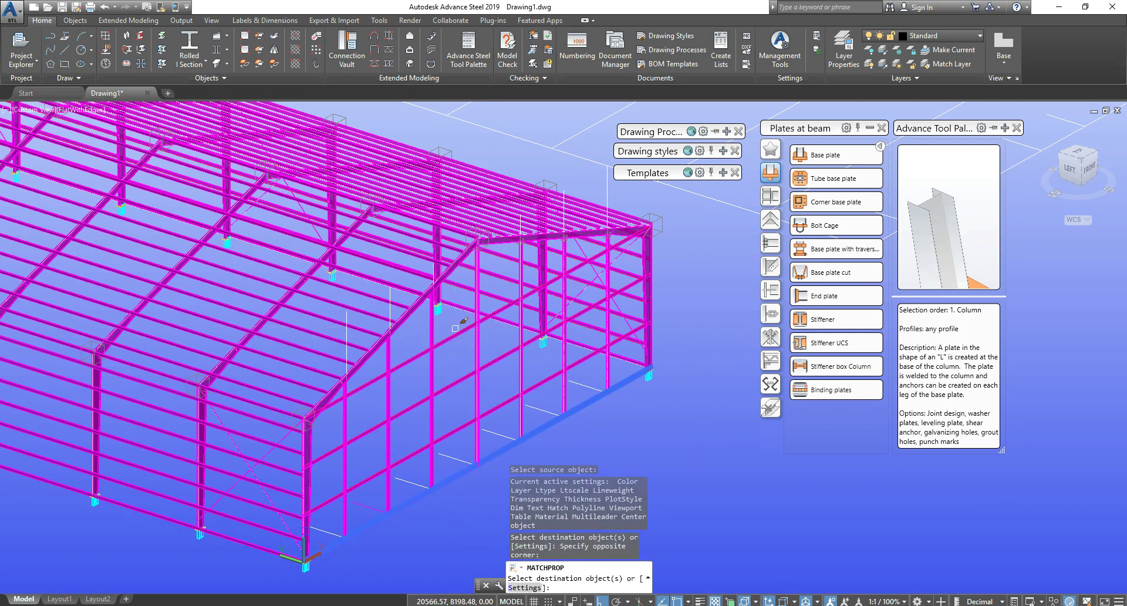
key("Escape")
key("Escape")
key("Escape")
Step: Erase the short construction lines lying on the ground at the front gable column bases
middle_click_drag(519, 351, 576, 272, "shift")
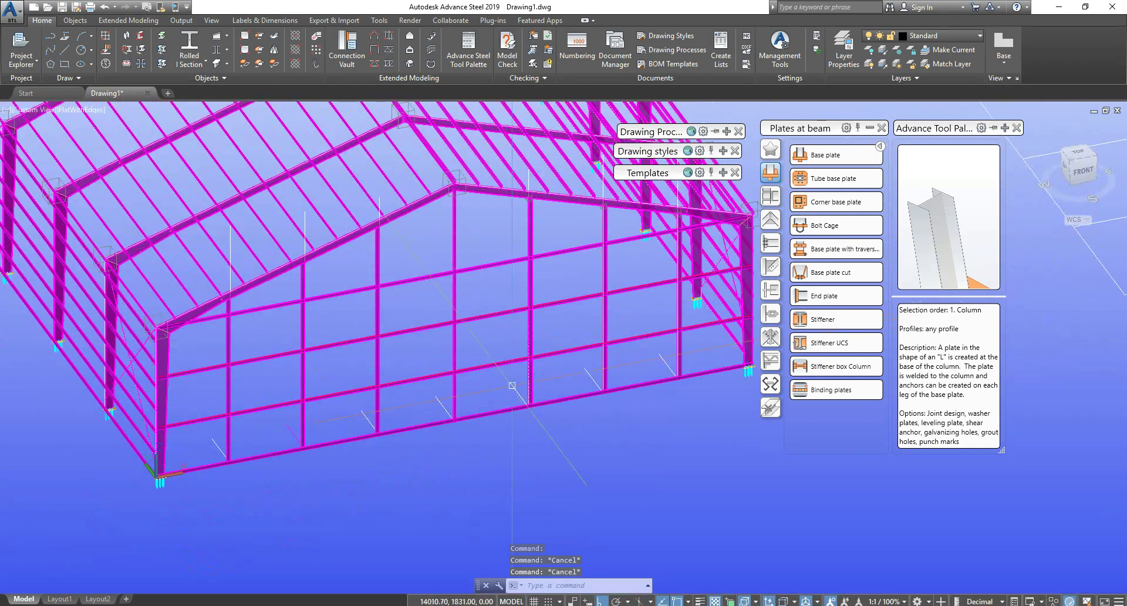
key("Delete")
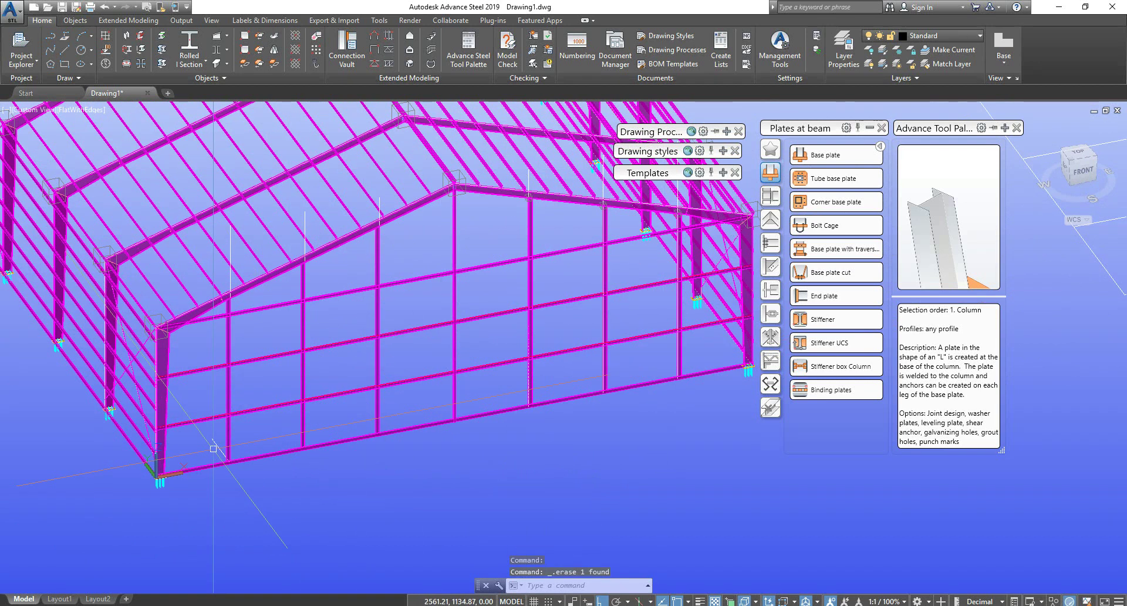
key("Delete")
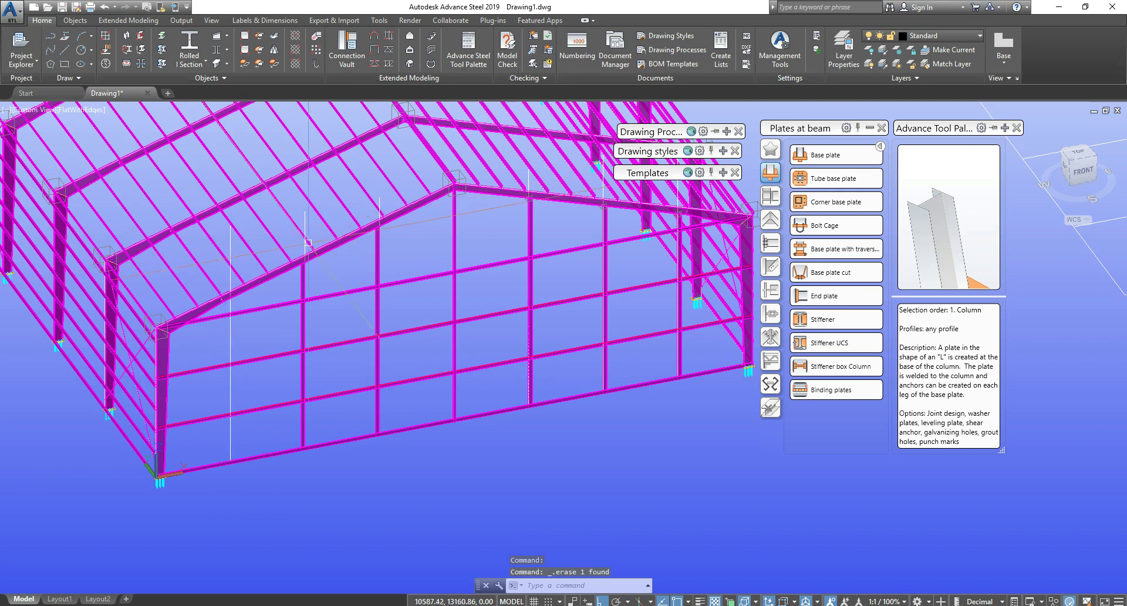
left_click(308, 220)
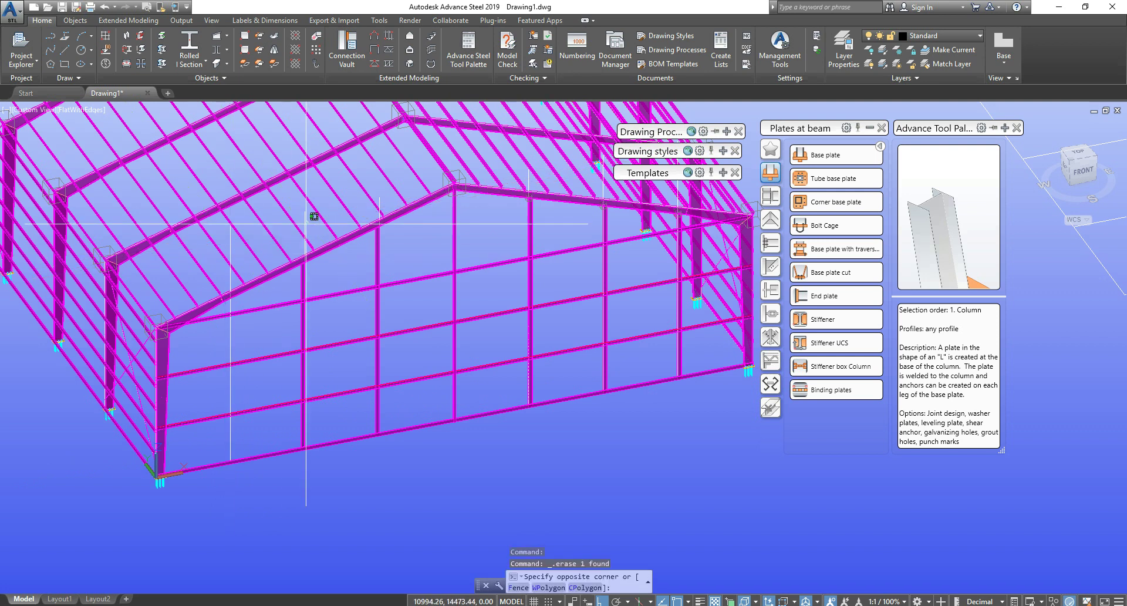
key("Escape")
type("u")
key("Return")
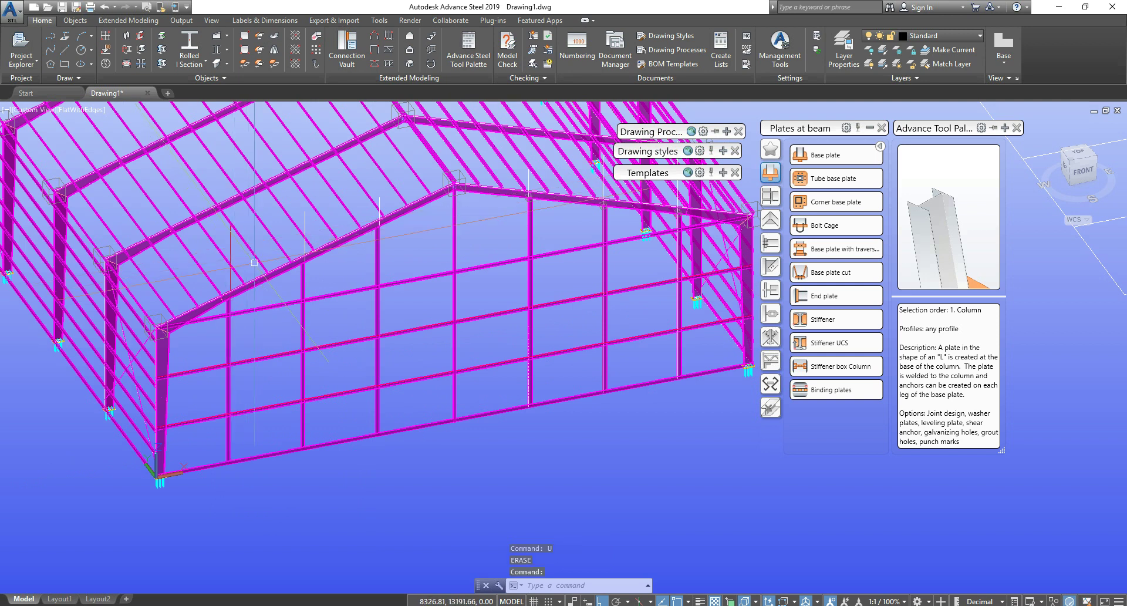
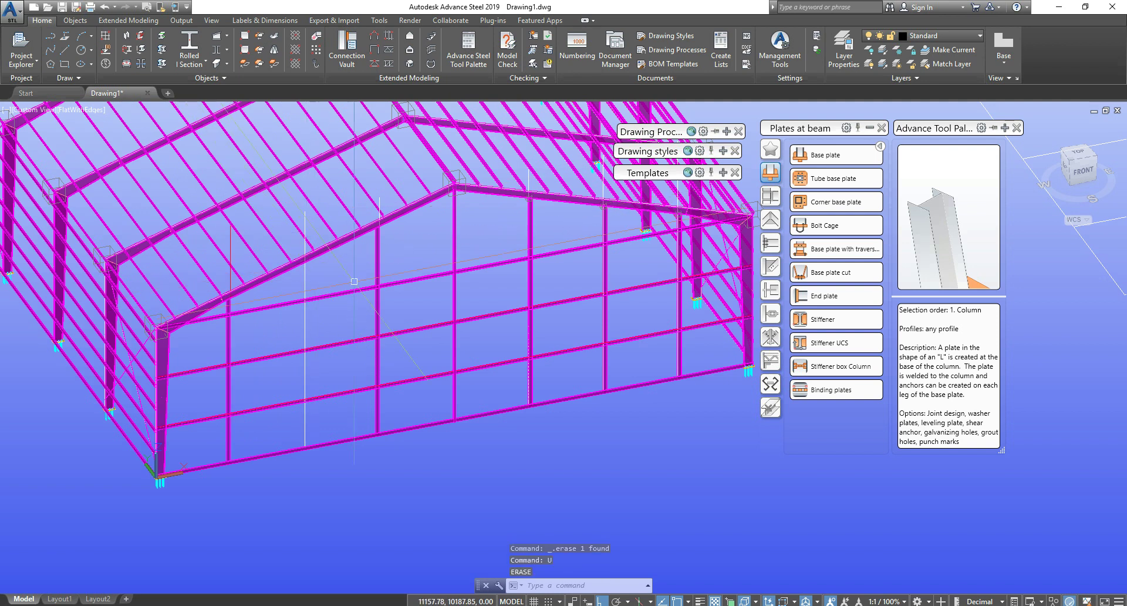
Step: Mirror the front gable's columns and horizontal beams to the rear end, using a crosswise mirror line through the midpoint of the grid's long side
middle_click_drag(498, 266, 504, 279, "shift")
middle_click_drag(610, 342, 620, 438, "shift")
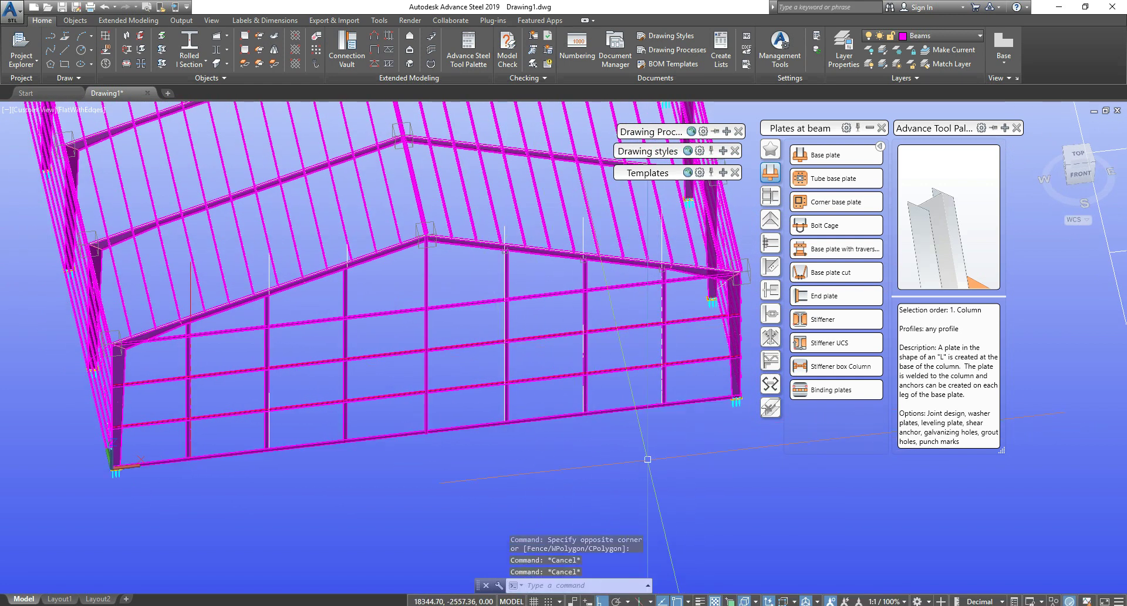
left_click(474, 354)
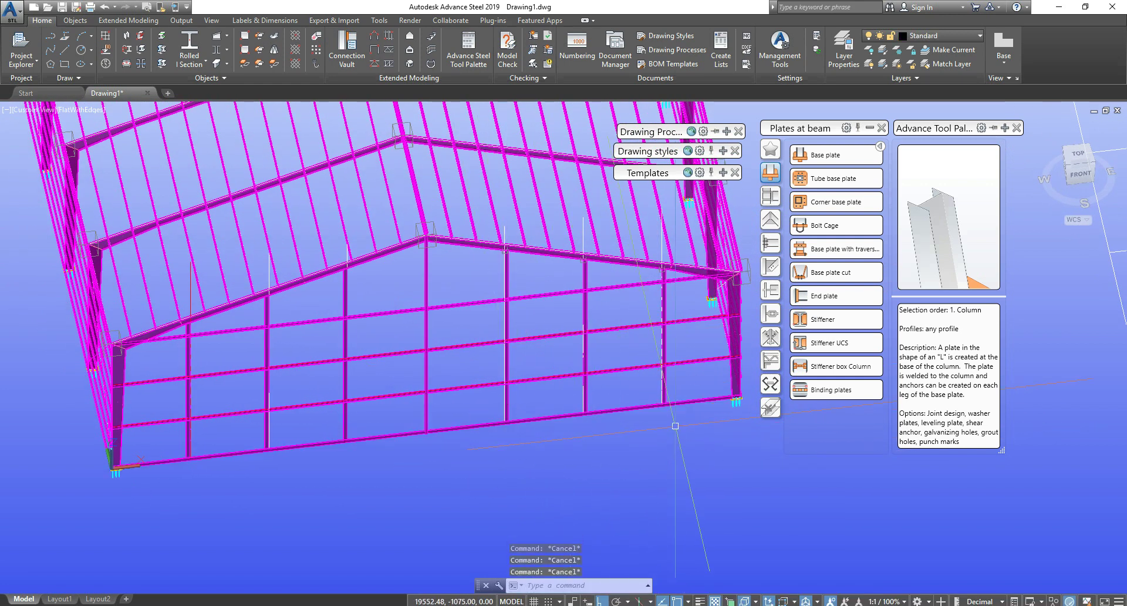
key("Escape")
middle_click_drag(592, 411, 541, 340)
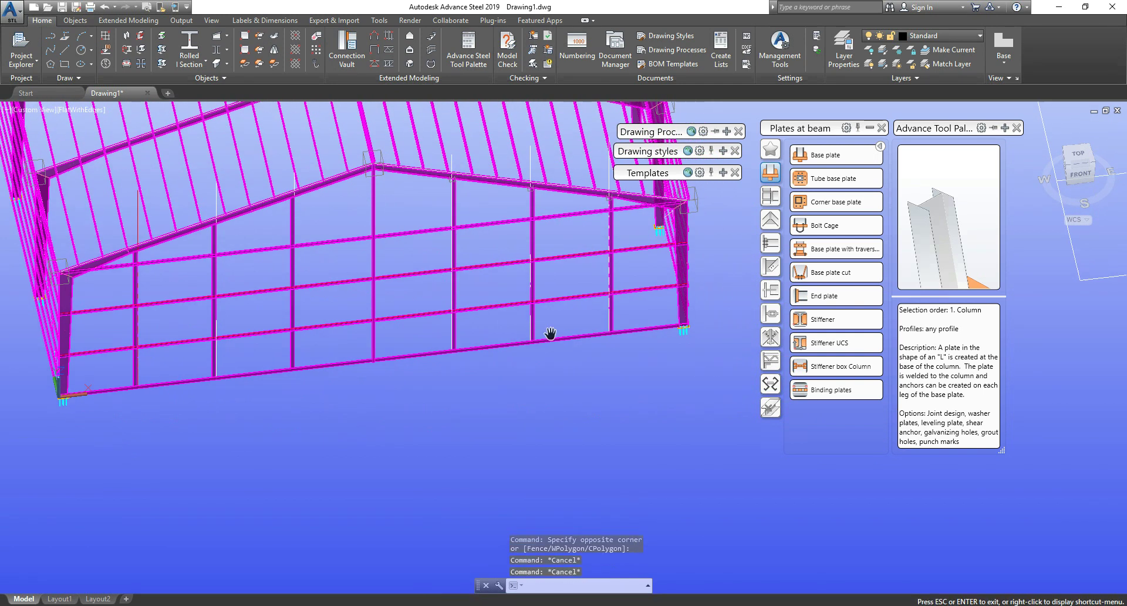
left_click(643, 383)
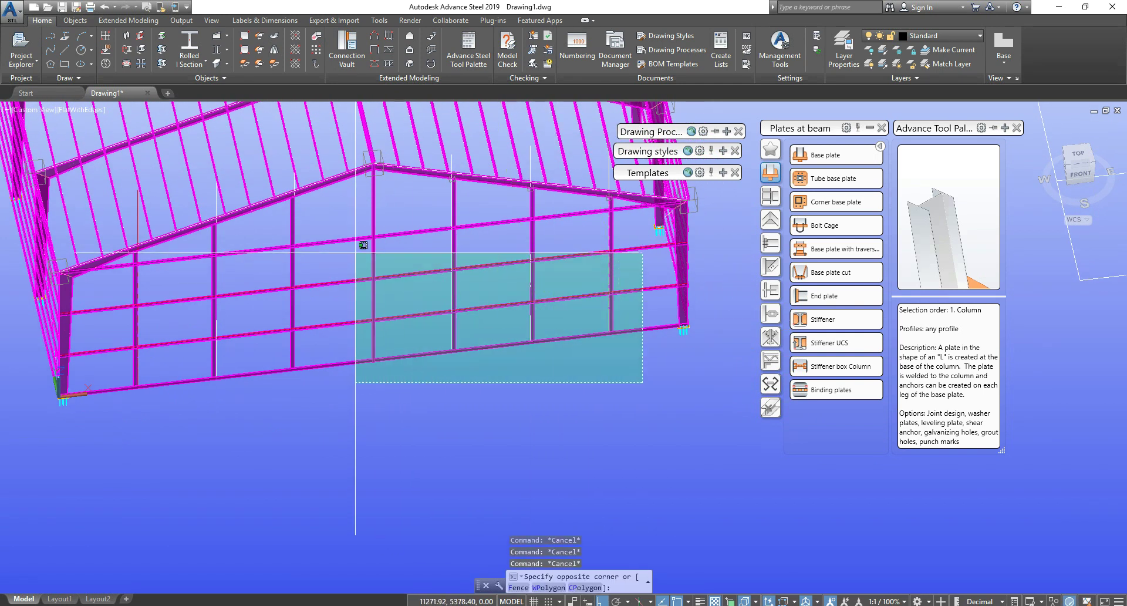
left_click(361, 243)
left_click(448, 427)
left_click(152, 299)
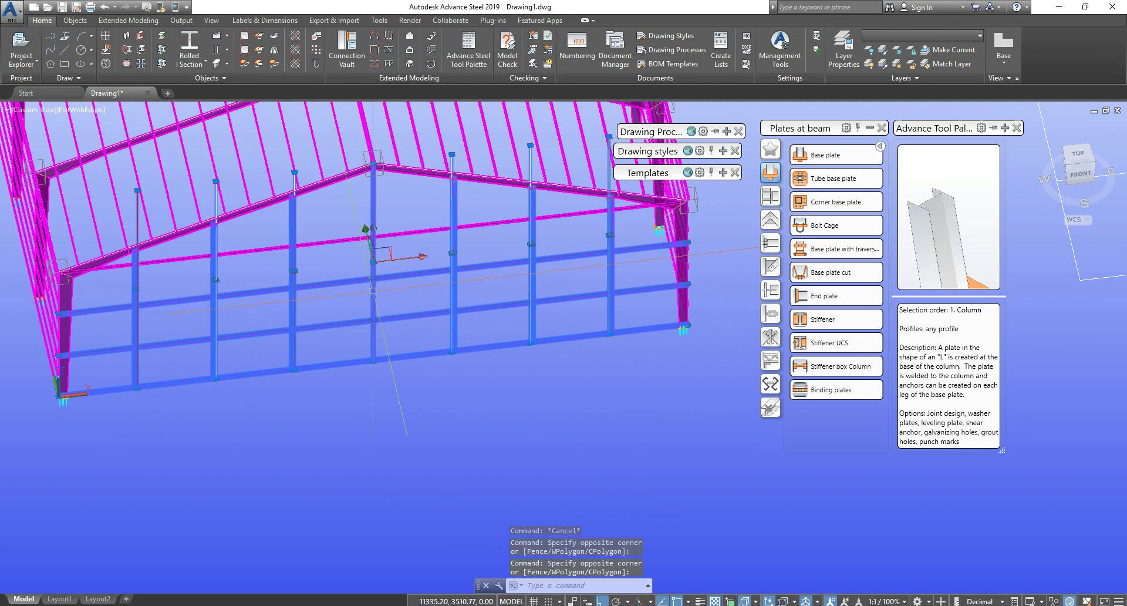
middle_click_drag(389, 219, 394, 295, "shift")
scroll(395, 295, "down", 3)
type("mi")
key("Return")
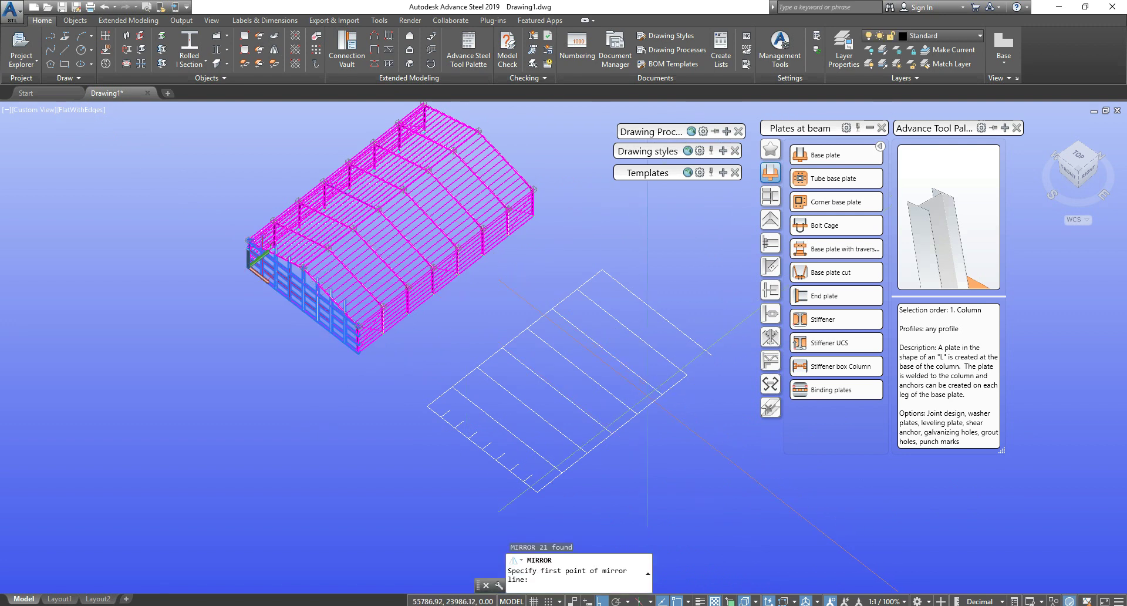
right_click(625, 423, "shift")
left_click(652, 182)
left_click(624, 423)
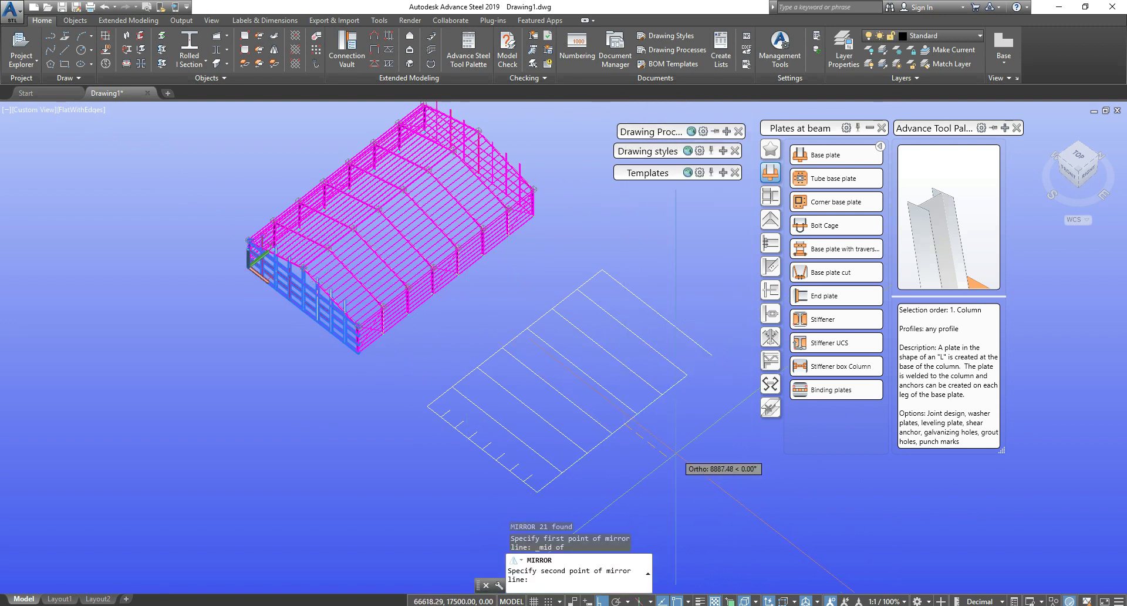
left_click(679, 448)
key("Escape")
key("Escape")
Step: Examine the mirrored rear gable framing and the front bay's rafters up to the ridge
mouse_move(440, 327)
middle_mouse_down()
mouse_move(446, 337)
mouse_move(386, 224)
mouse_move(472, 366)
mouse_move(487, 362)
mouse_move(363, 368)
mouse_move(356, 390)
middle_mouse_up()
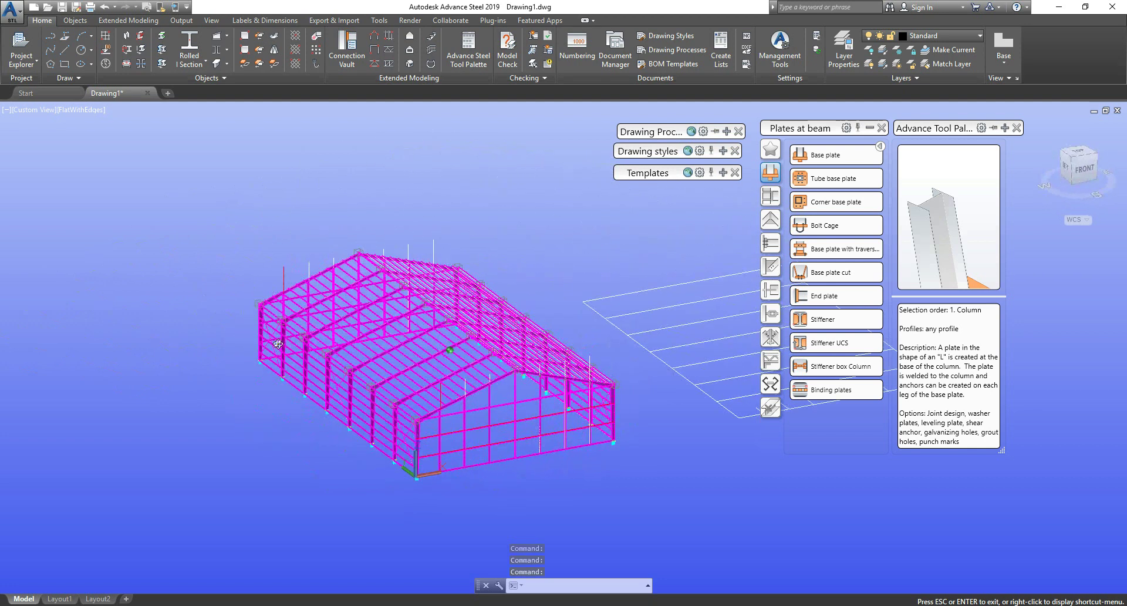
scroll(460, 399, "up", 5)
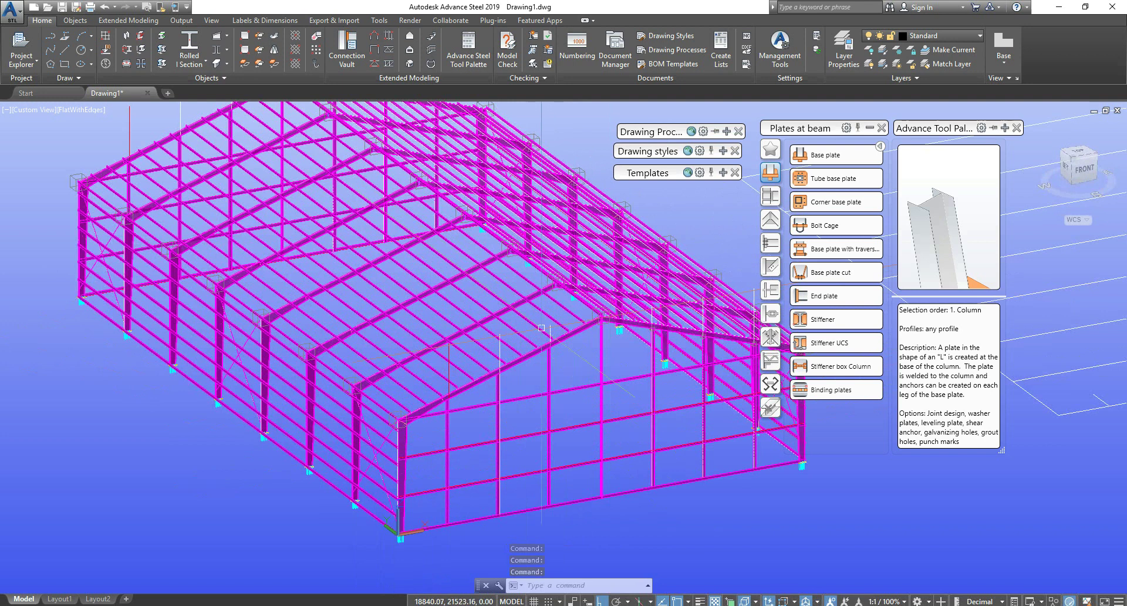
scroll(486, 333, "down", 3)
middle_click_drag(476, 329, 492, 368, "shift")
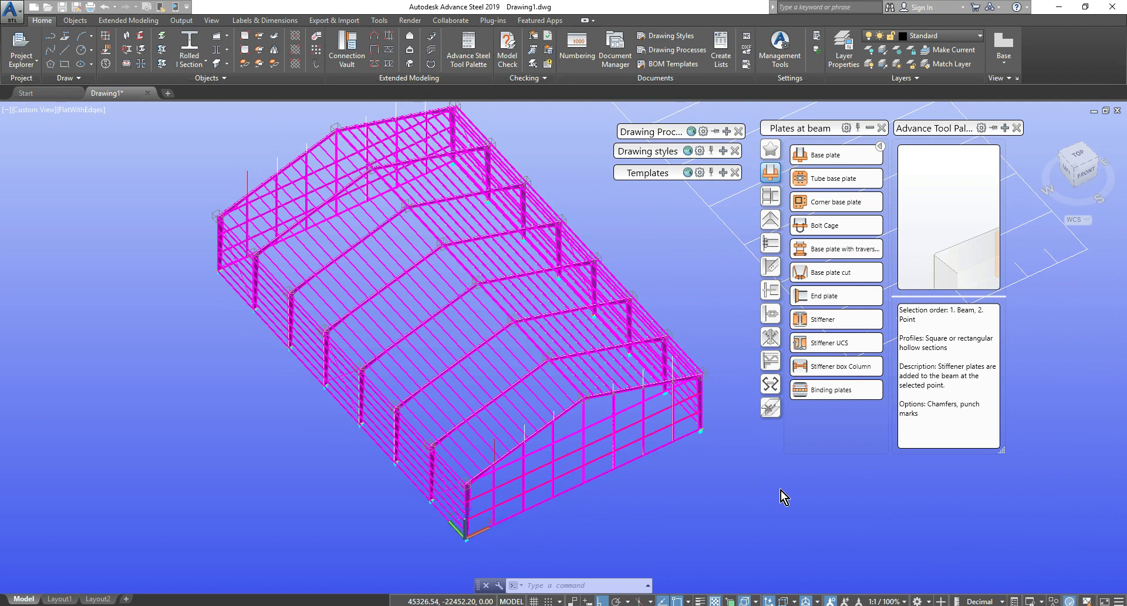
scroll(578, 387, "up", 4)
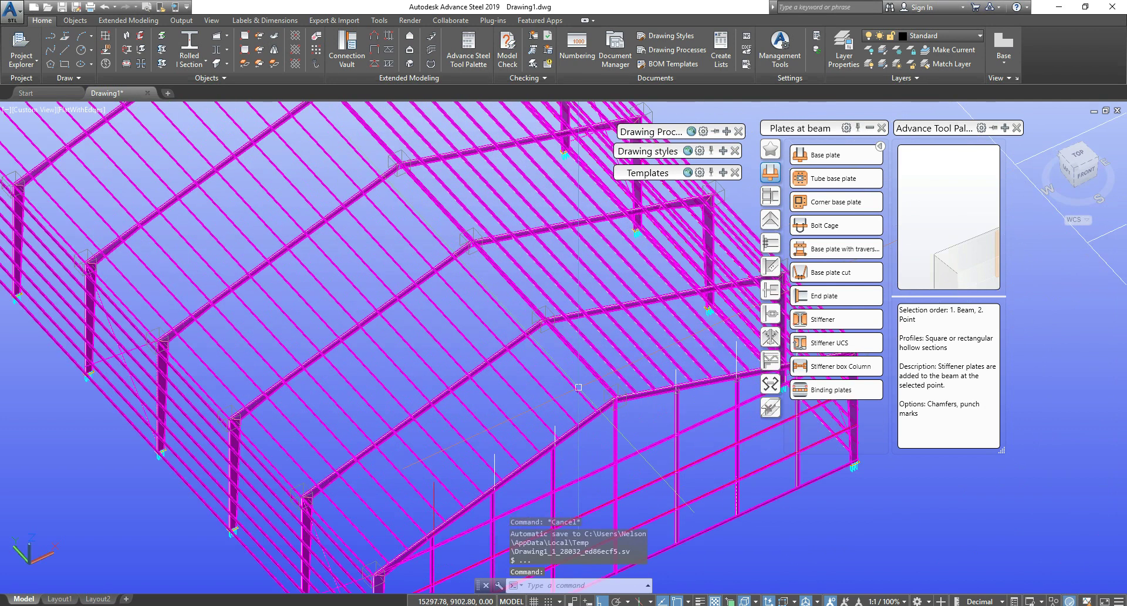
middle_click_drag(579, 384, 542, 340)
scroll(560, 352, "up", 2)
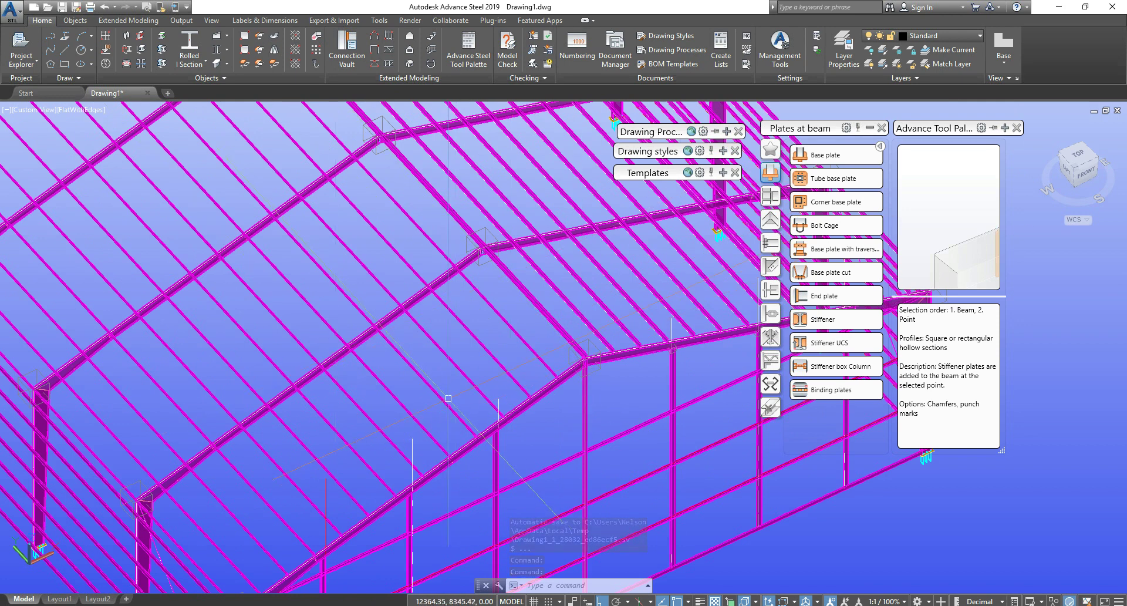
scroll(456, 403, "down", 5)
scroll(475, 373, "up", 5)
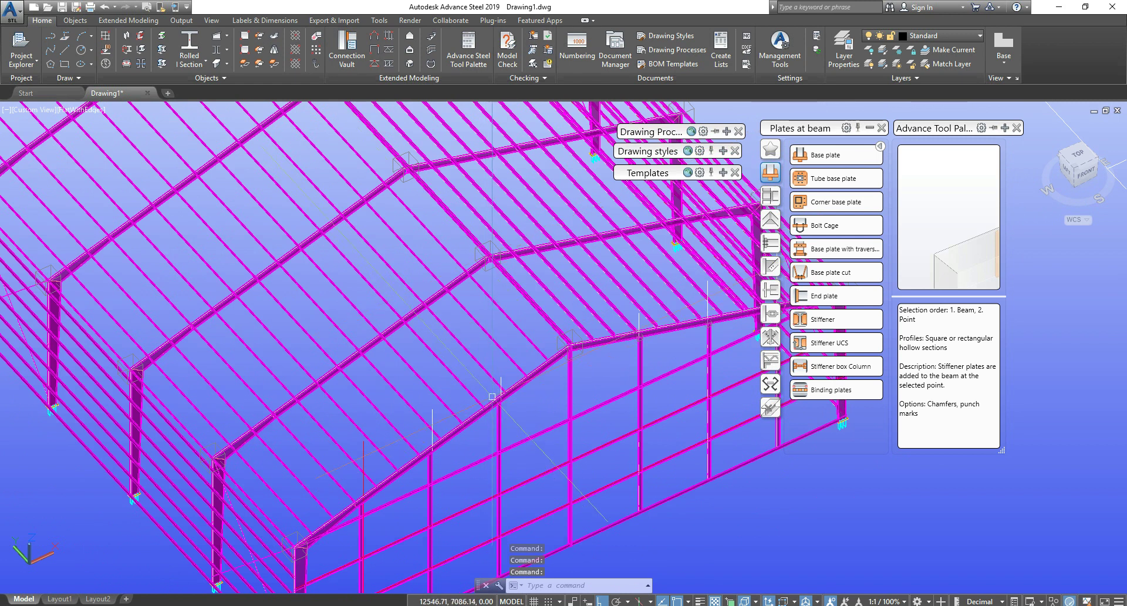
scroll(493, 277, "up", 6)
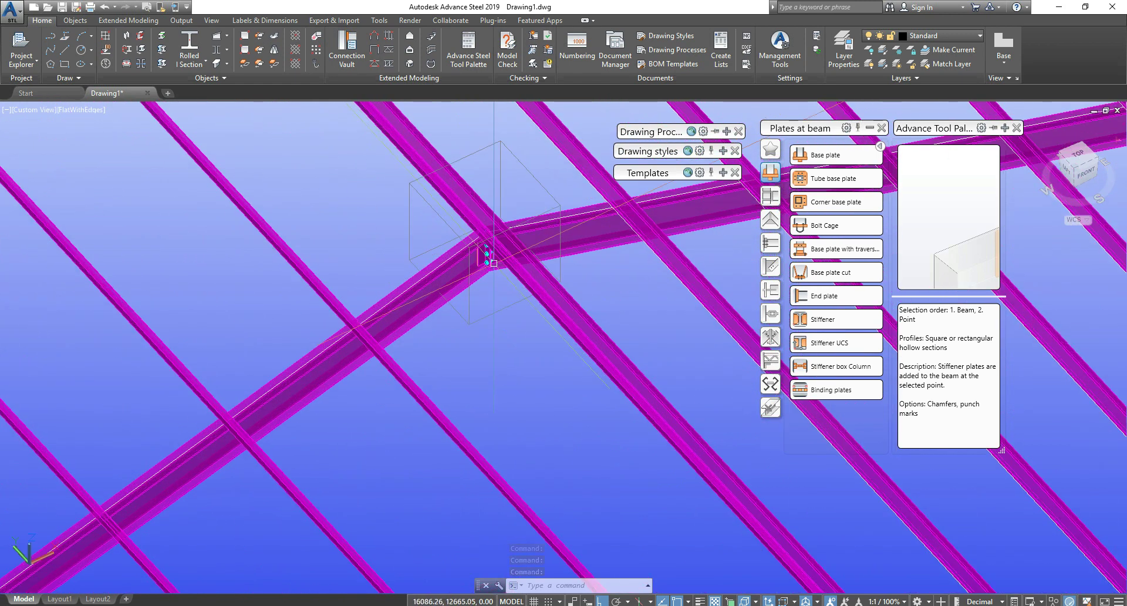
Step: Draw a line from the ridge of the front gable frame to the midpoint of the adjacent frame's rafter
type("l")
key("Return")
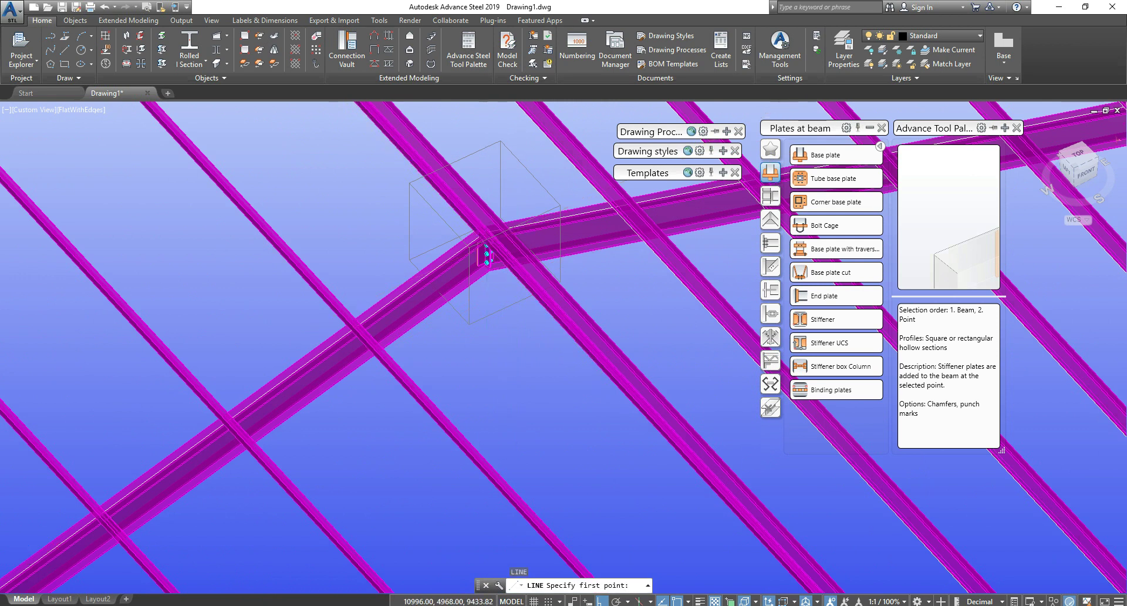
scroll(487, 244, "down", 5)
scroll(662, 413, "up", 5)
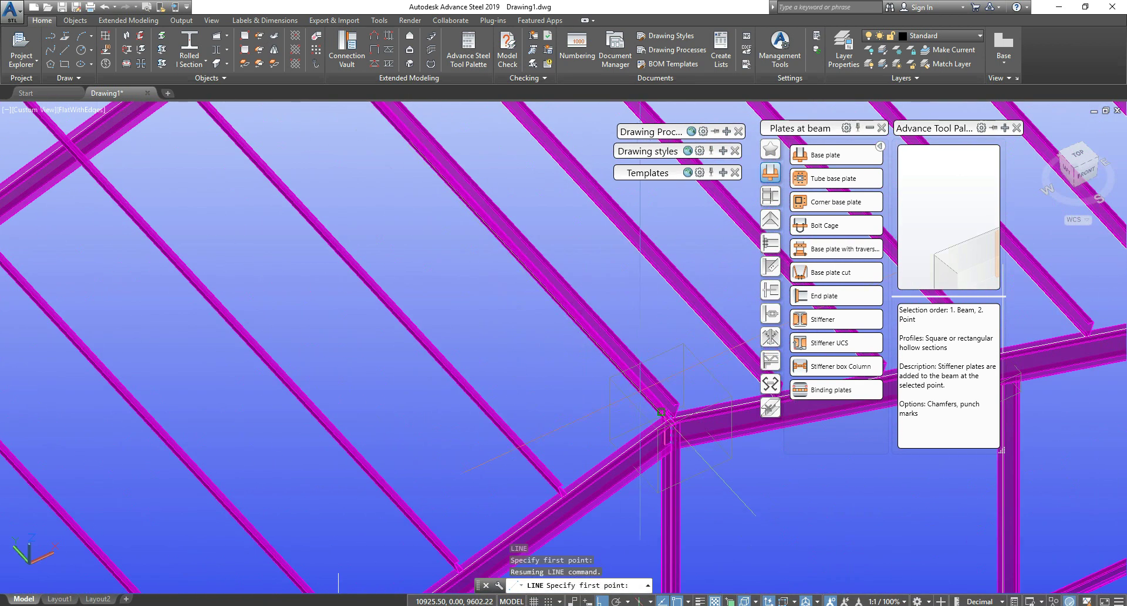
scroll(662, 412, "up", 4)
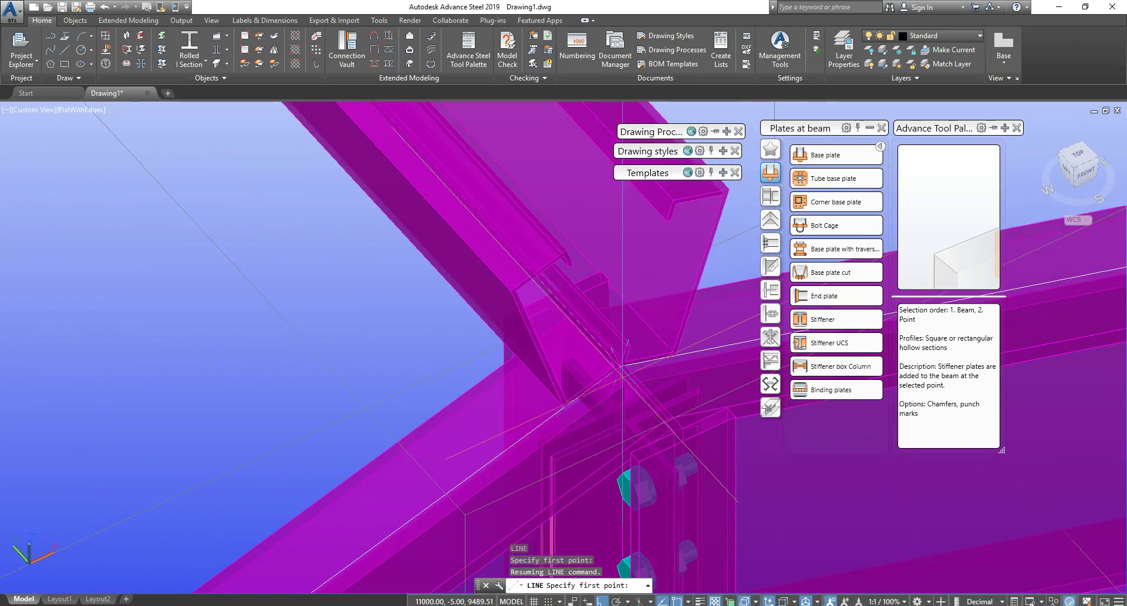
left_click(620, 366)
scroll(620, 366, "down", 7)
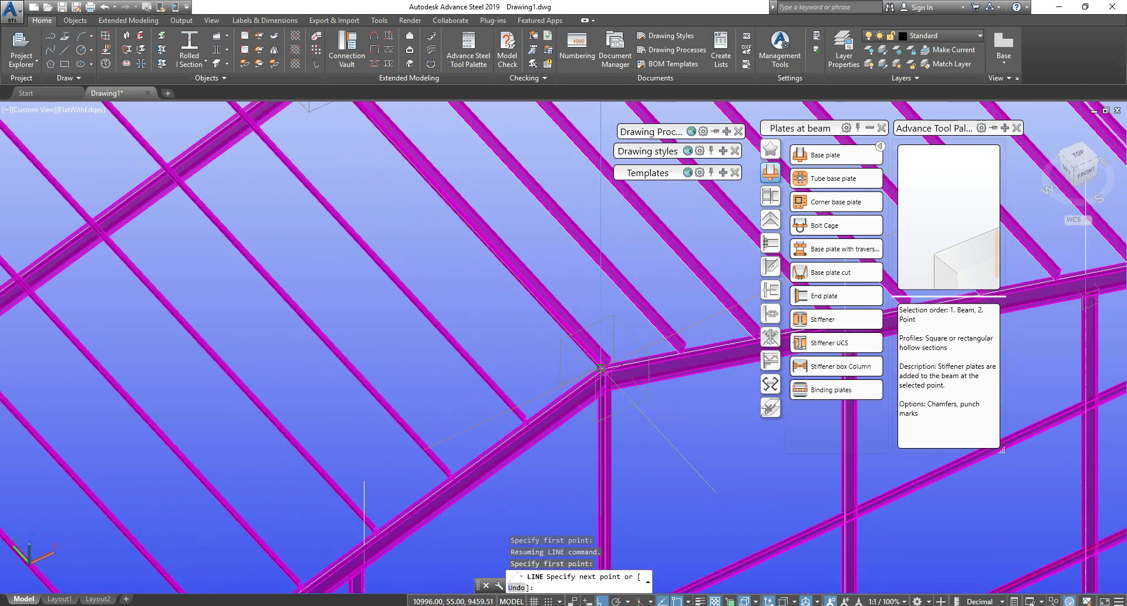
scroll(486, 347, "up", 6)
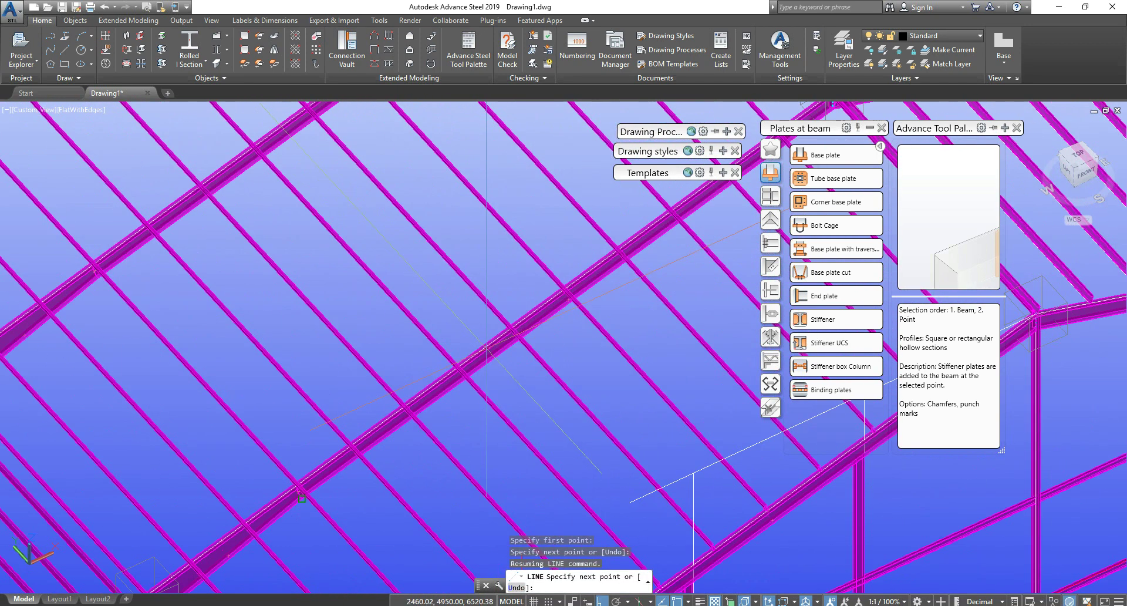
scroll(468, 368, "down", 3)
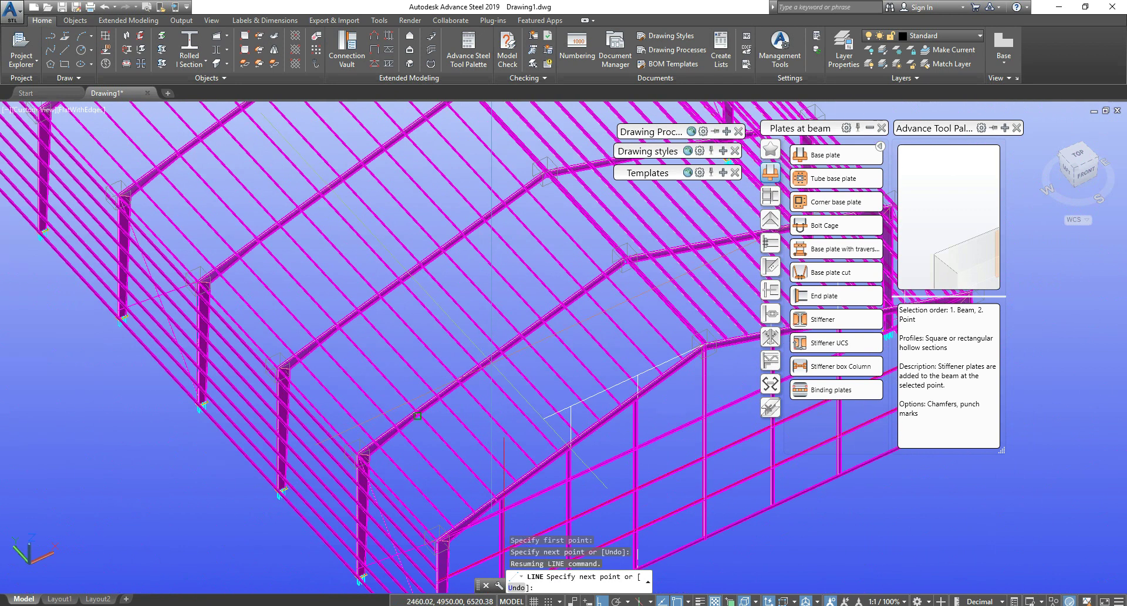
right_click(501, 376, "shift")
left_click(505, 131)
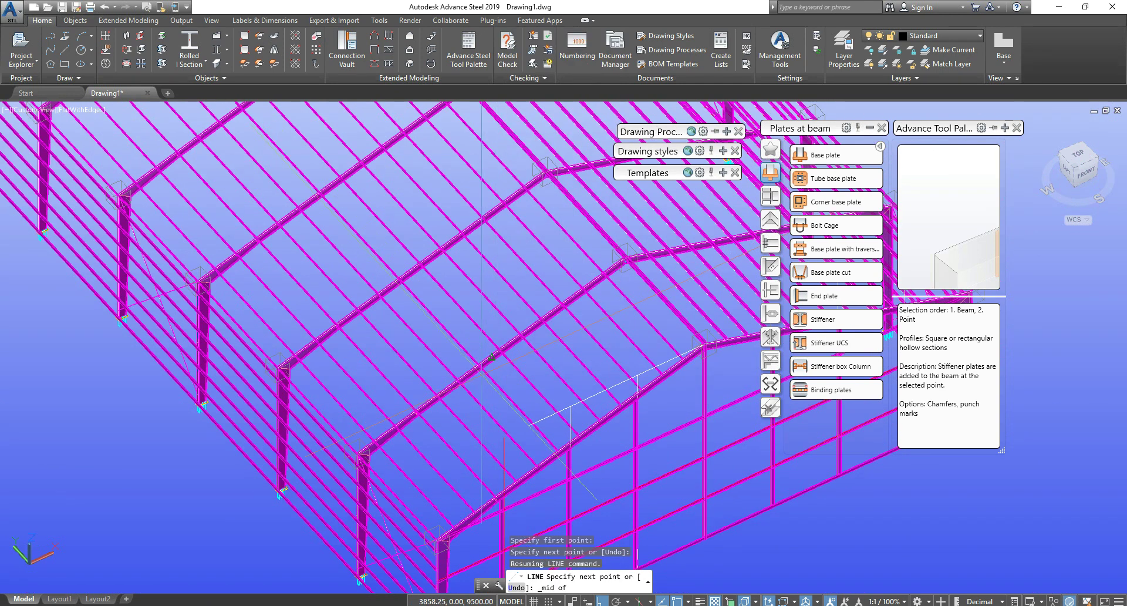
scroll(489, 355, "up", 5)
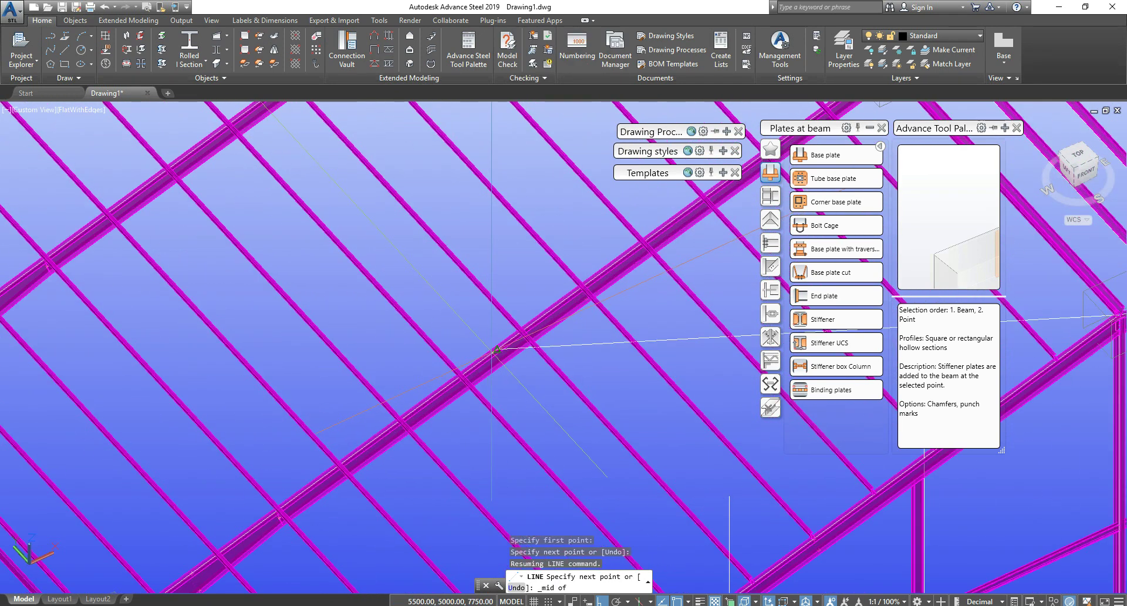
left_click(497, 348)
scroll(497, 349, "down", 6)
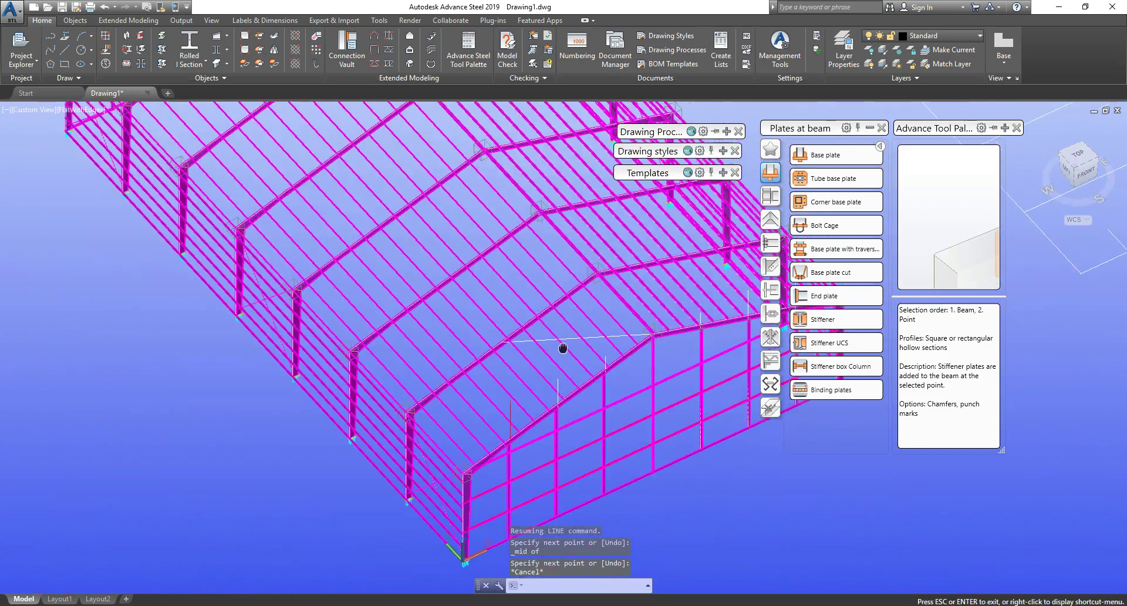
key("Escape")
key("Escape")
Step: Extend the first short tick line on the ground grid's front edge up to the next crosswise grid line
middle_click_drag(578, 322, 569, 291, "shift")
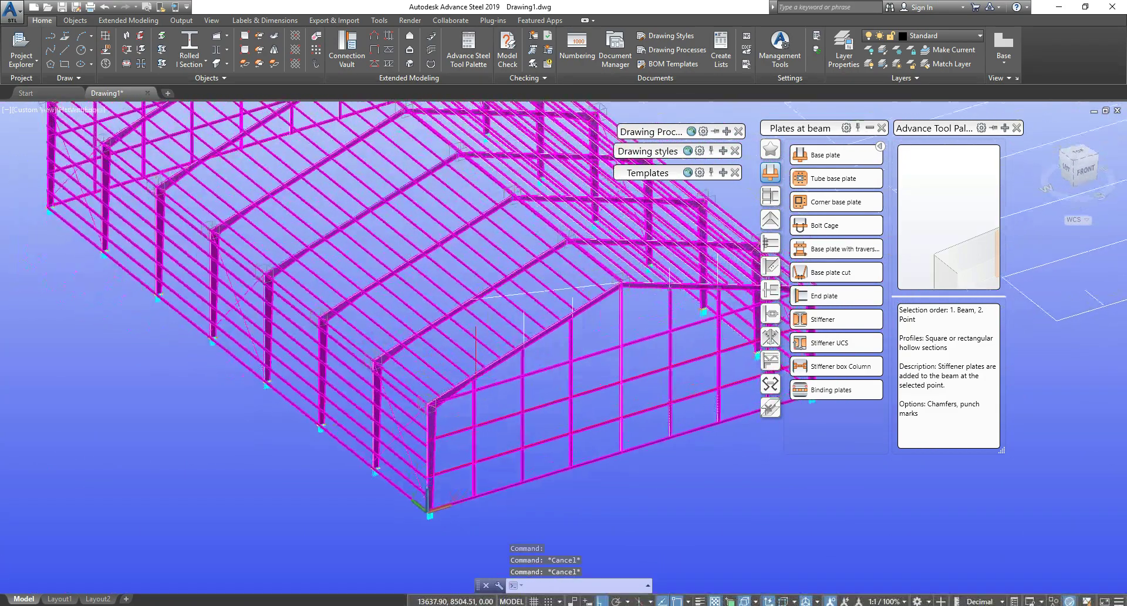
scroll(569, 290, "up", 4)
scroll(569, 290, "down", 6)
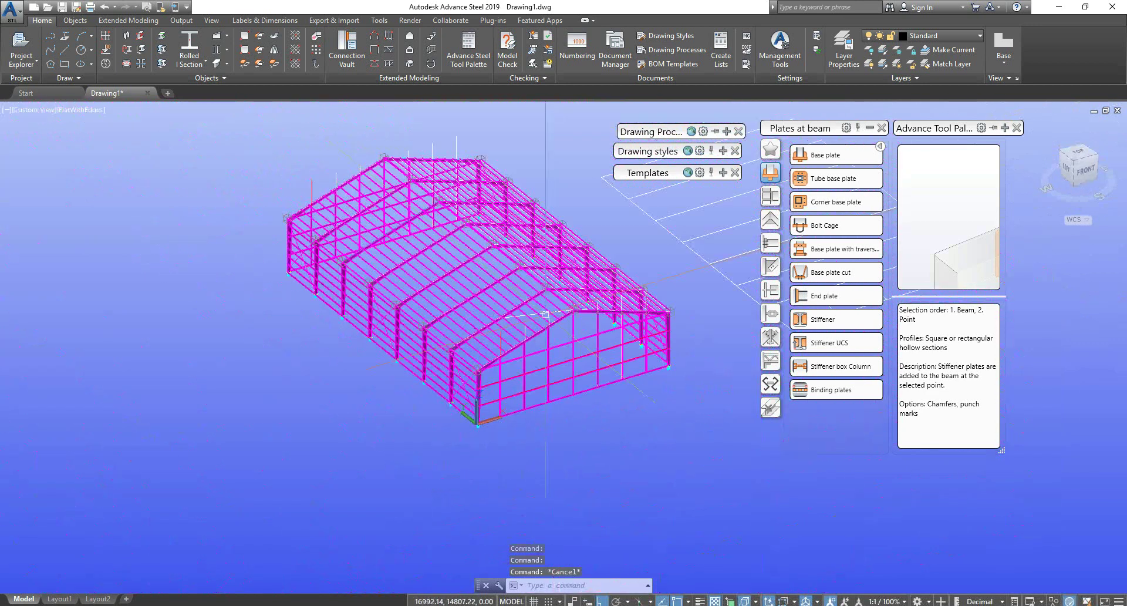
middle_click_drag(555, 316, 394, 363)
type("ex")
key("Return")
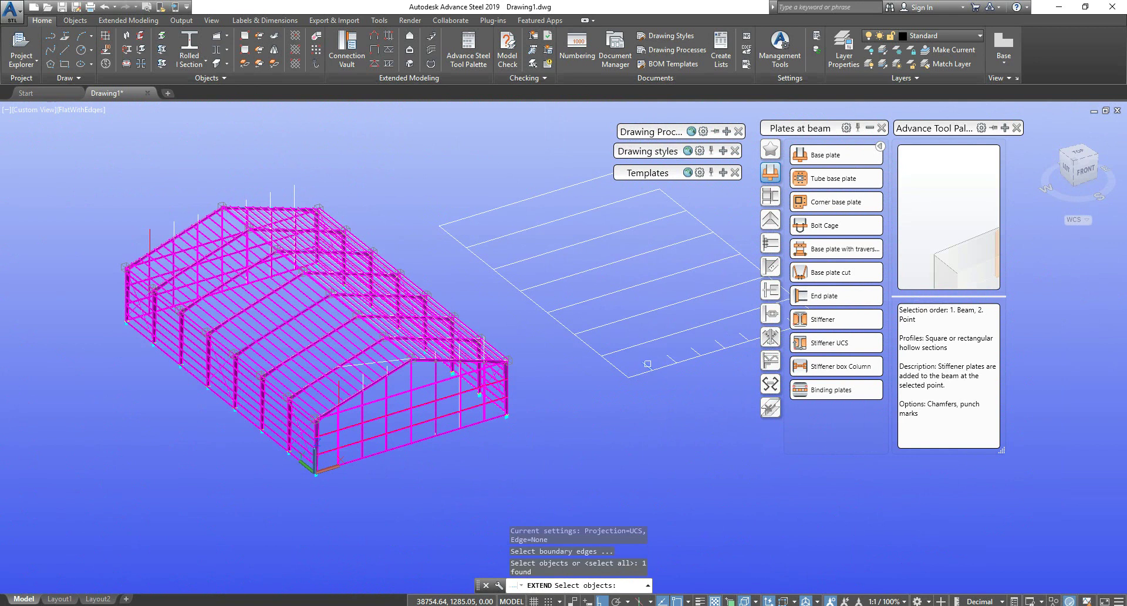
left_click(636, 352)
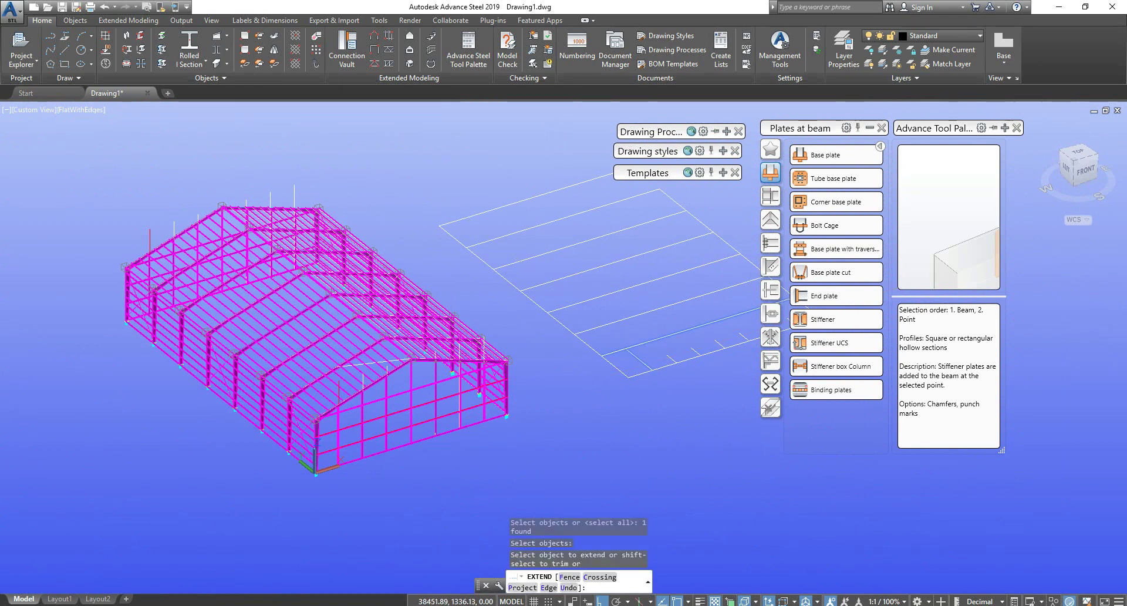
Step: Mirror the diagonal roof line within the front bay, using a crosswise mirror line through the midpoint of the extended ground line
left_click(372, 376)
key("Escape")
scroll(372, 375, "up", 3)
key("Escape")
key("Escape")
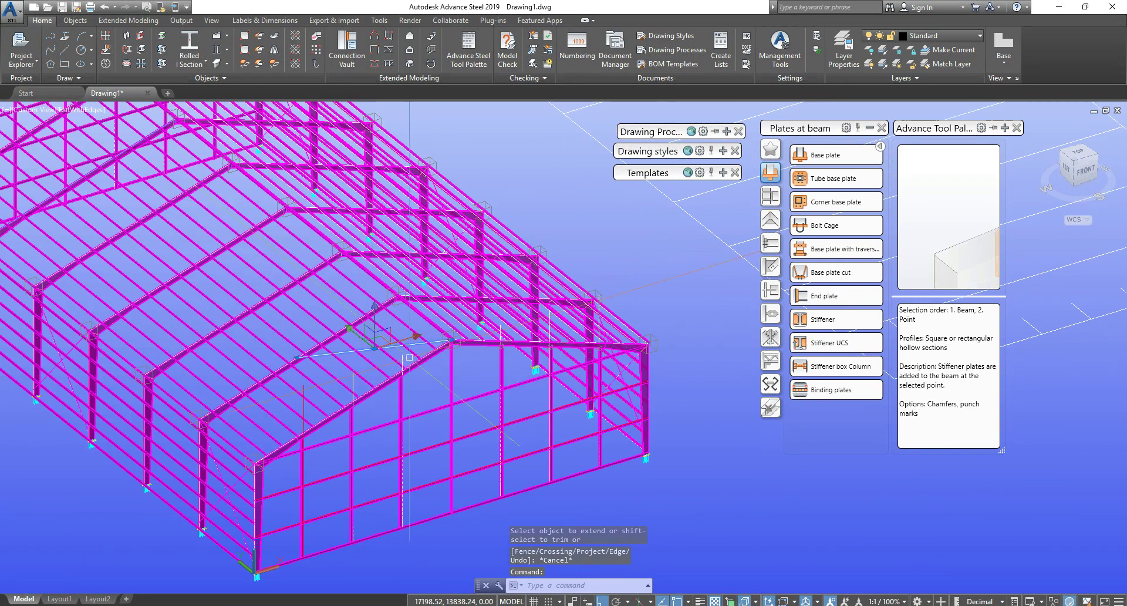
scroll(373, 352, "down", 2)
middle_click_drag(485, 382, 436, 382)
type("mi")
key("Return")
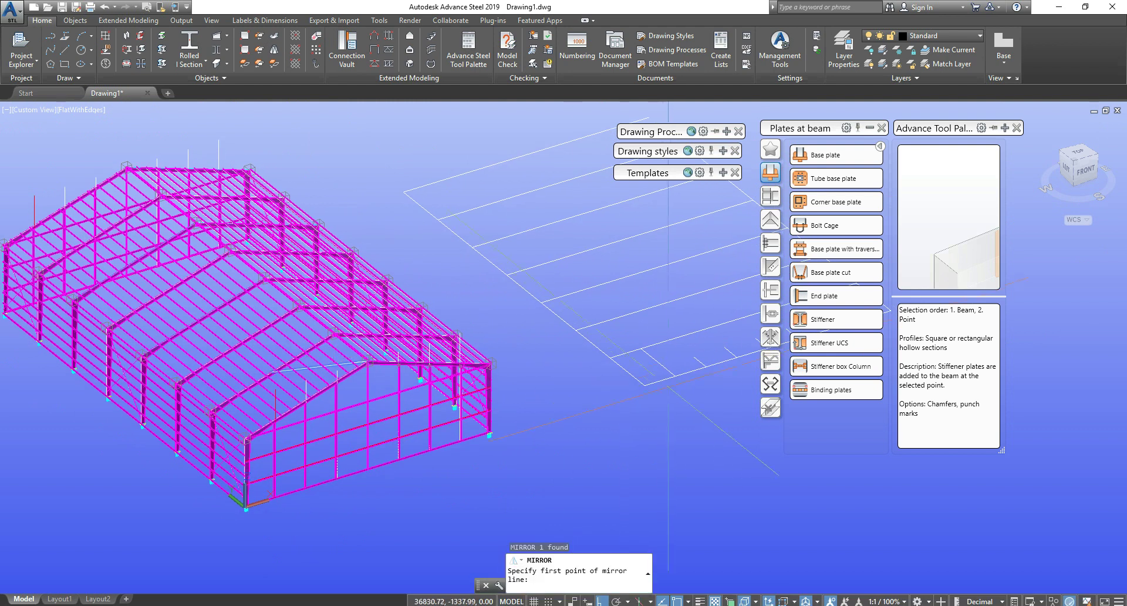
right_click(641, 348, "shift")
left_click(684, 118)
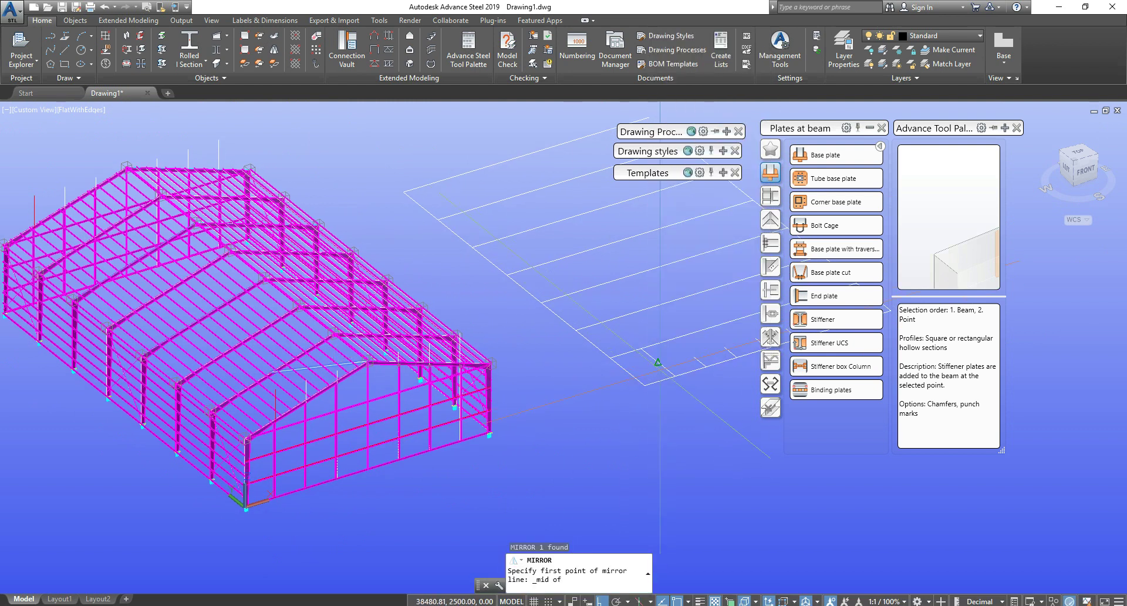
left_click(590, 386)
key("Escape")
scroll(323, 364, "up", 3)
scroll(324, 364, "up", 2)
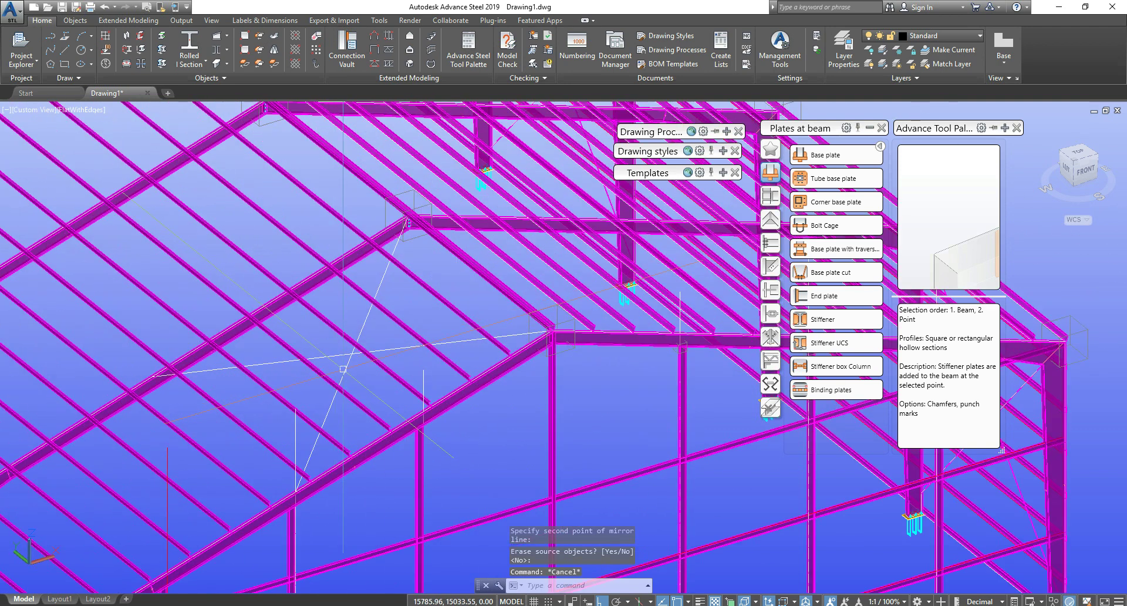
left_click(344, 368)
scroll(399, 357, "down", 6)
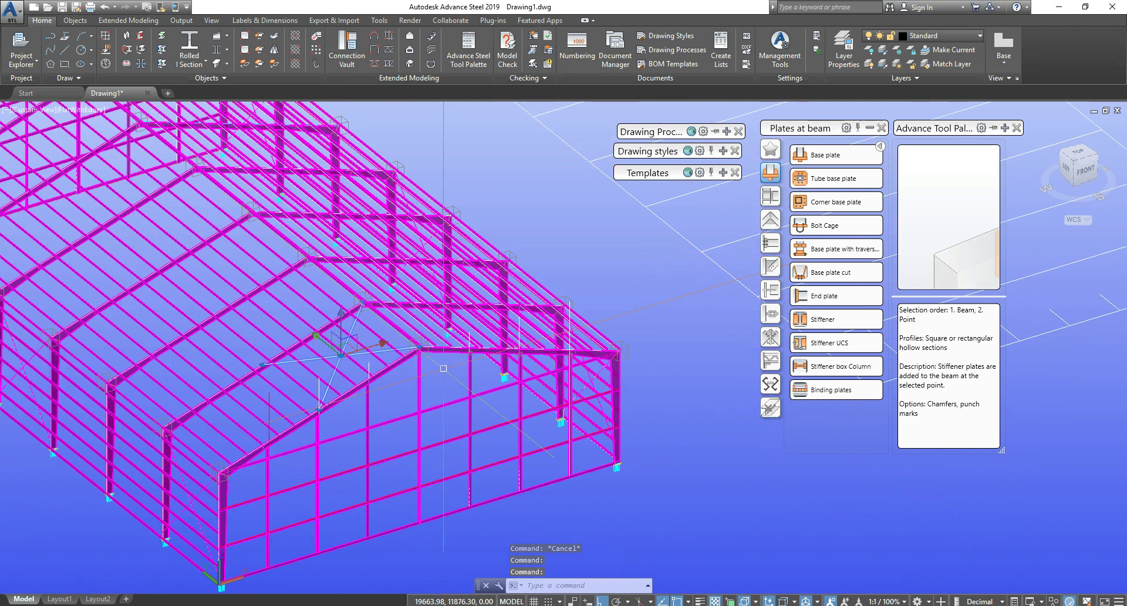
scroll(435, 368, "up", 4)
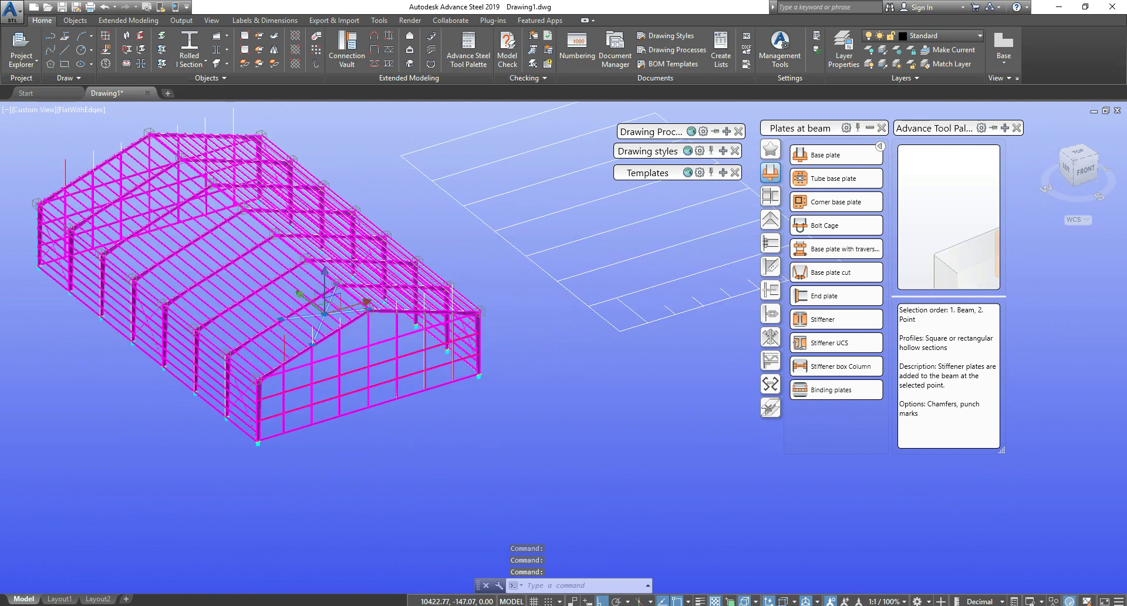
type("mi")
key("Return")
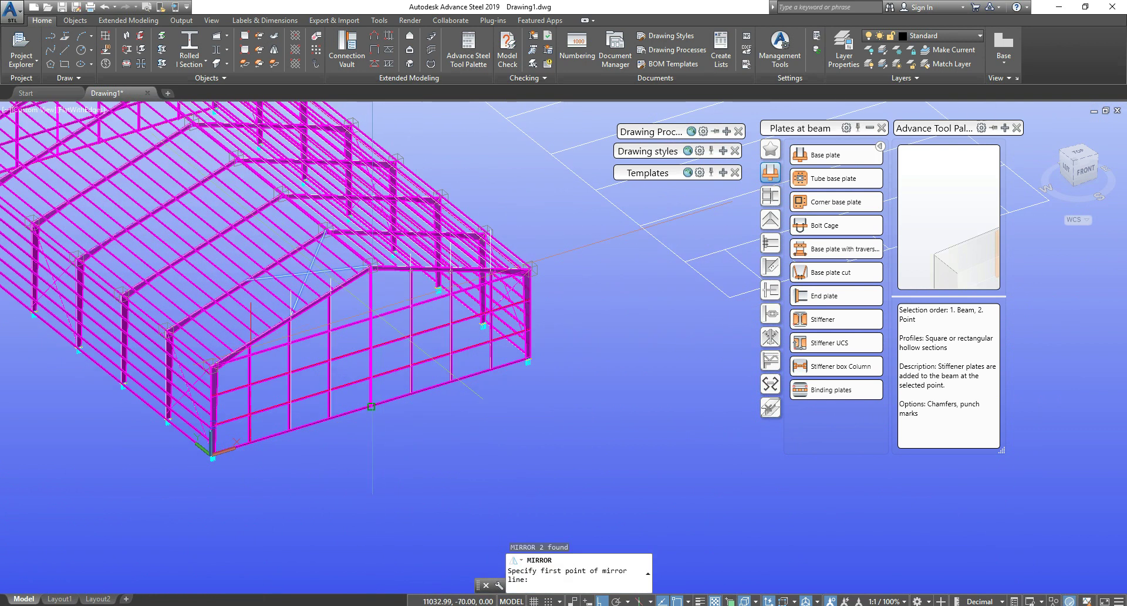
scroll(372, 406, "up", 10)
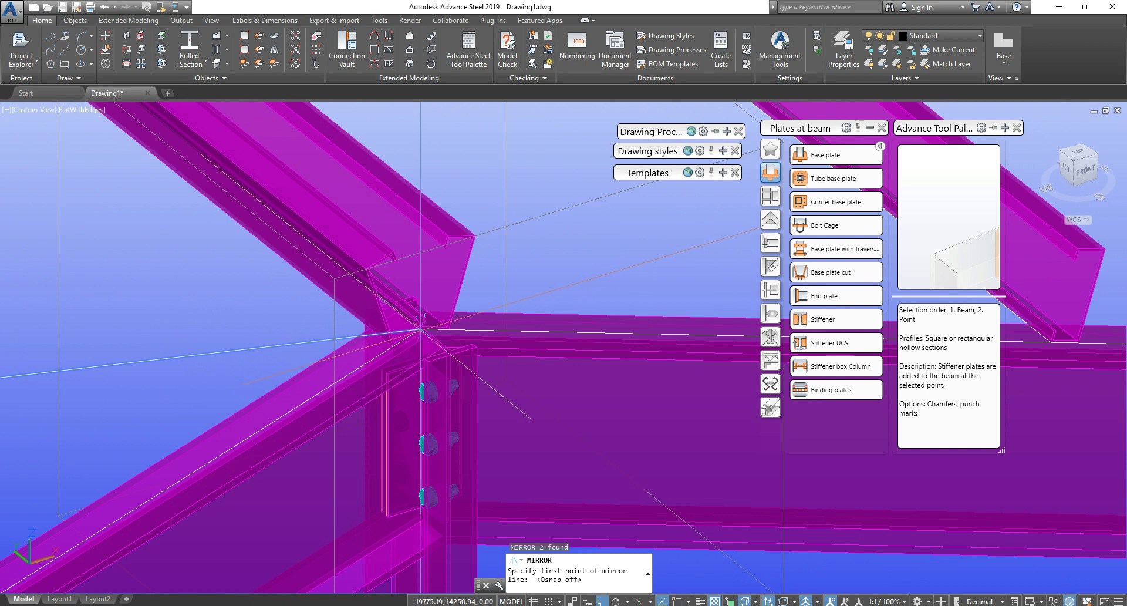
scroll(421, 330, "down", 3)
scroll(421, 330, "down", 7)
middle_click_drag(421, 330, 428, 136)
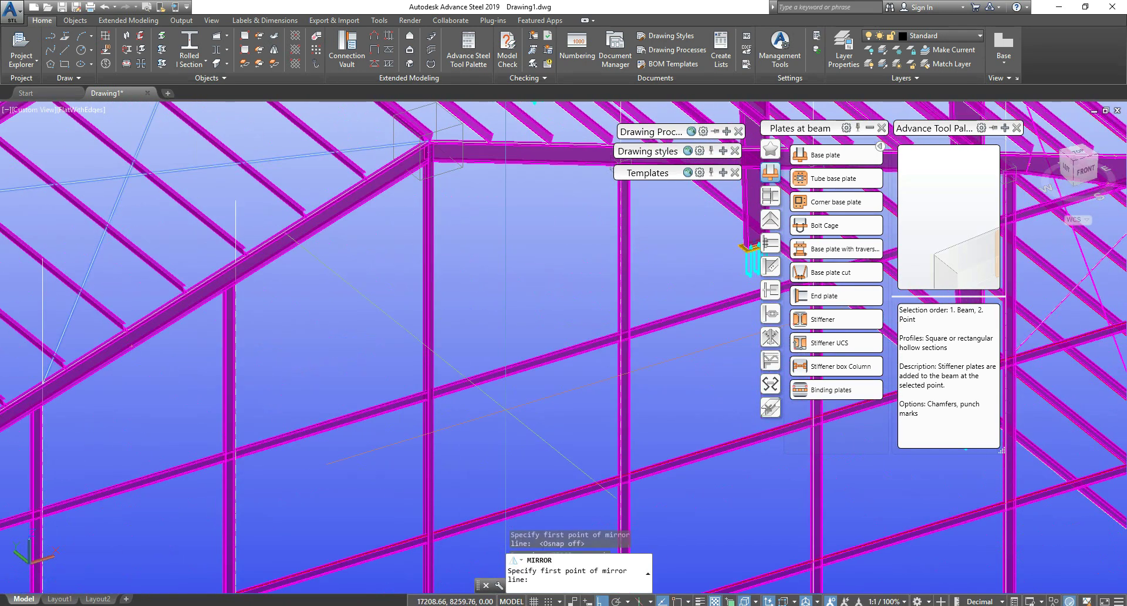
middle_click_drag(478, 376, 521, 126)
scroll(461, 496, "up", 6)
middle_click_drag(461, 496, 485, 410)
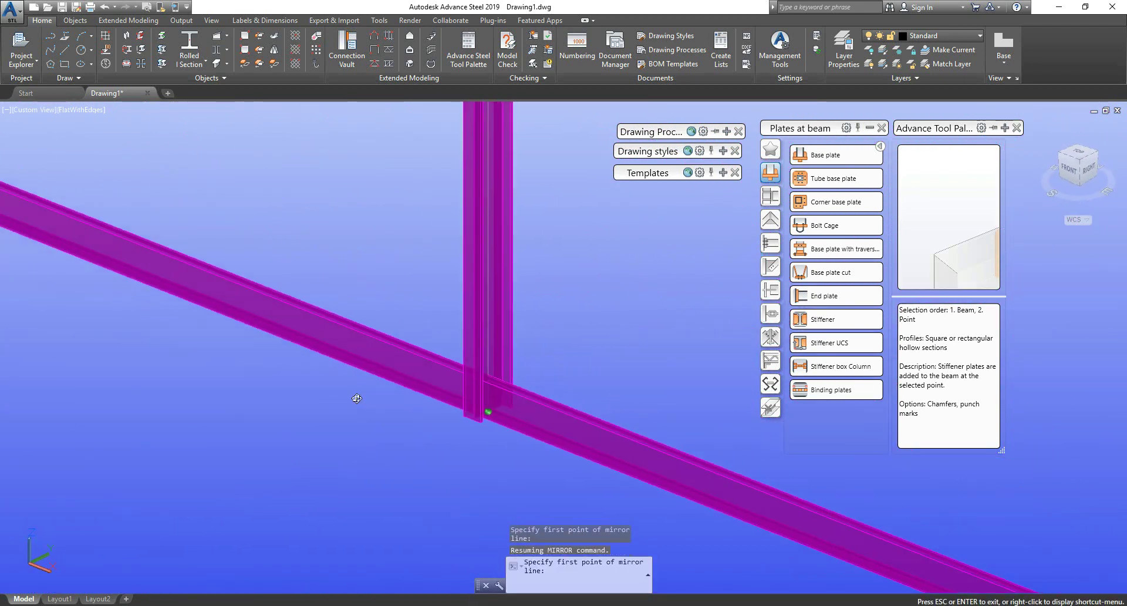
scroll(470, 414, "up", 4)
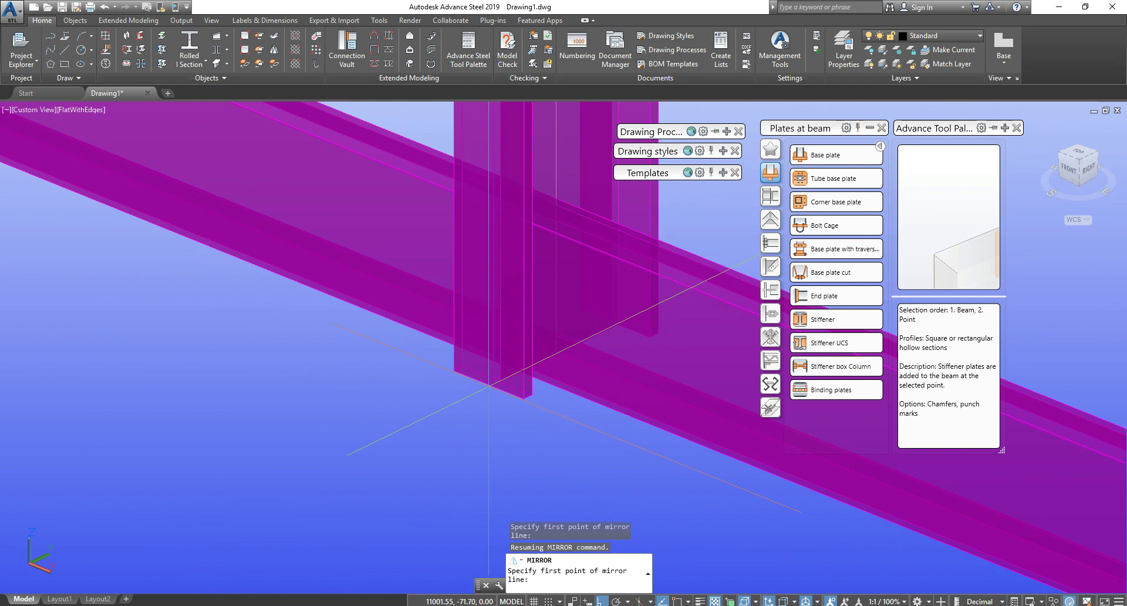
key("Escape")
key("Escape")
key("Escape")
type("ucs")
key("Return")
key("Return")
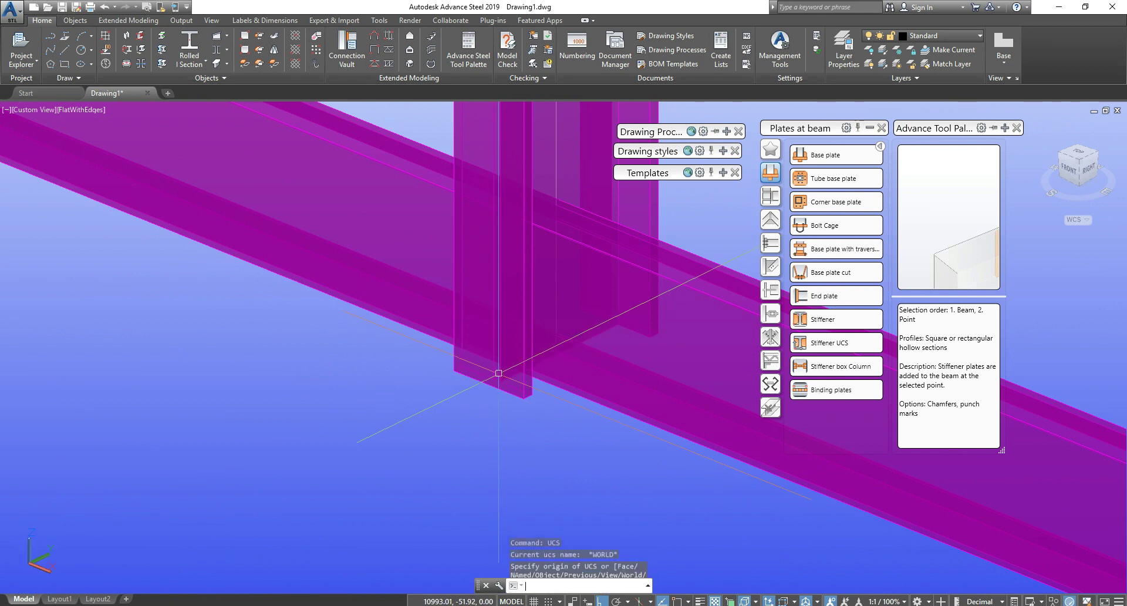
type("l")
key("Return")
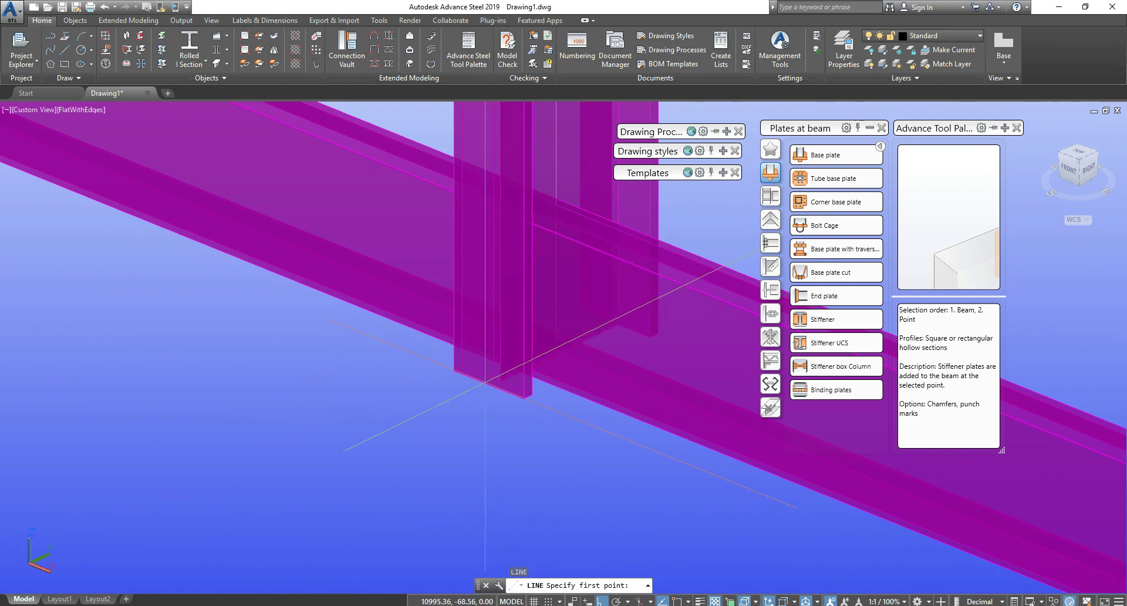
scroll(485, 382, "down", 8)
key("Escape")
Step: Mirror the two crossed roof lines to the other roof slope, with the mirror line through a midpoint at the central gable column's base
scroll(535, 236, "up", 5)
left_click(558, 267)
scroll(650, 288, "down", 6)
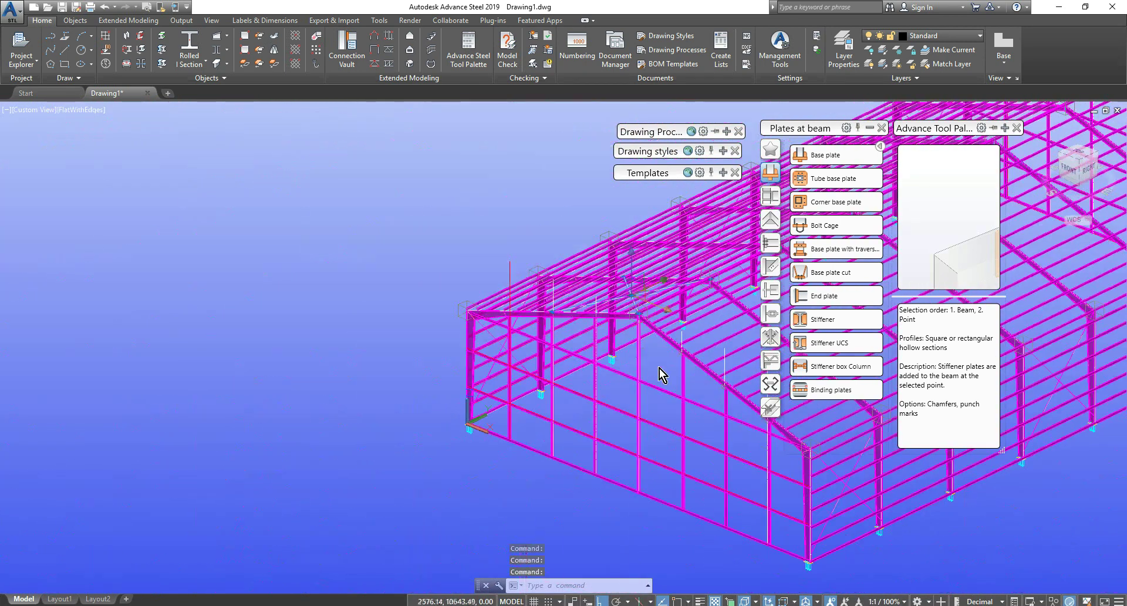
scroll(634, 478, "up", 6)
type("i")
key("Return")
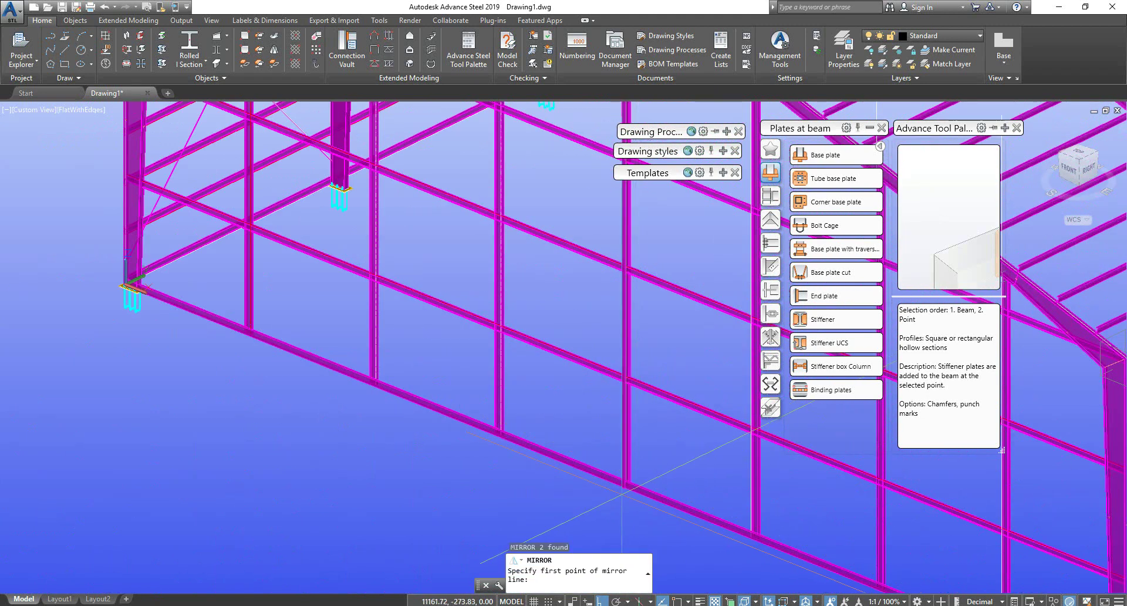
scroll(631, 481, "up", 5)
right_click(624, 486, "shift")
left_click(658, 242)
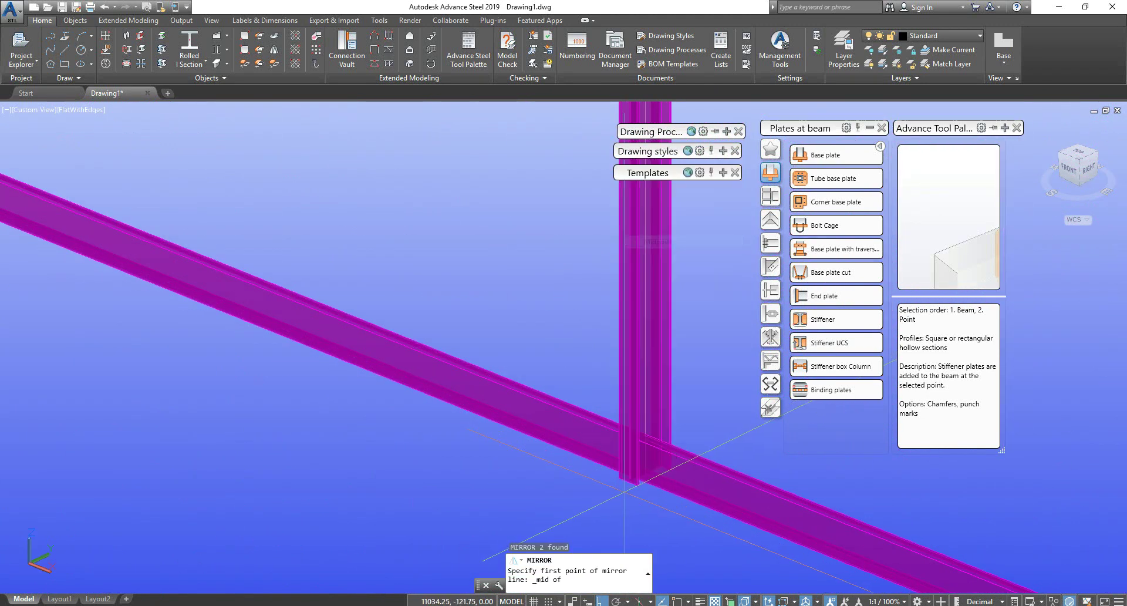
left_click(625, 464)
scroll(583, 515, "down", 5)
scroll(388, 428, "up", 3)
left_click(387, 428)
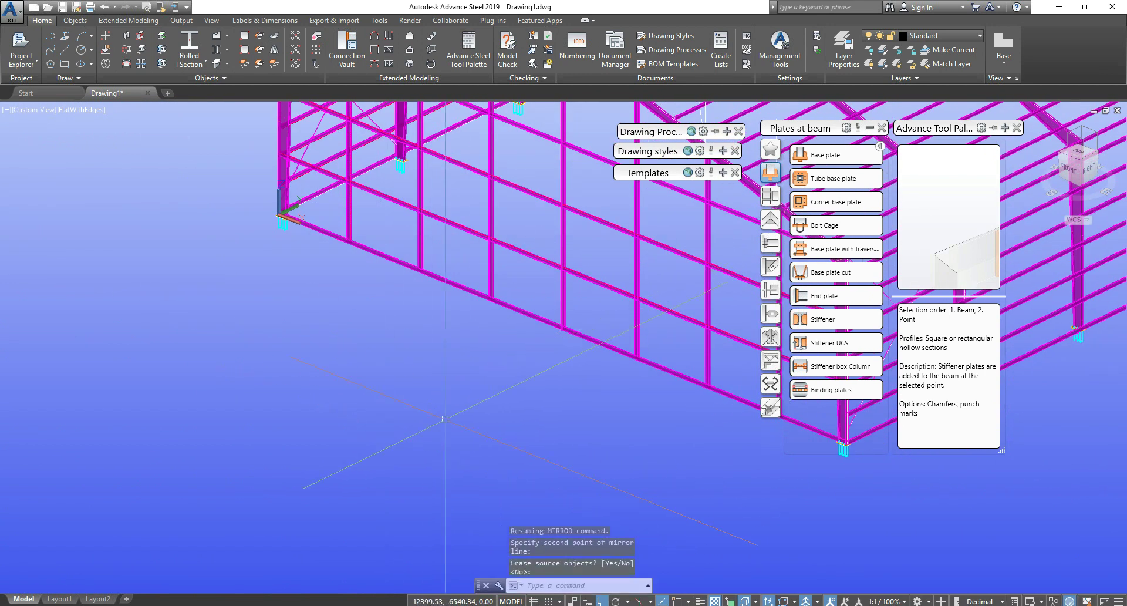
scroll(578, 302, "down", 5)
key("Escape")
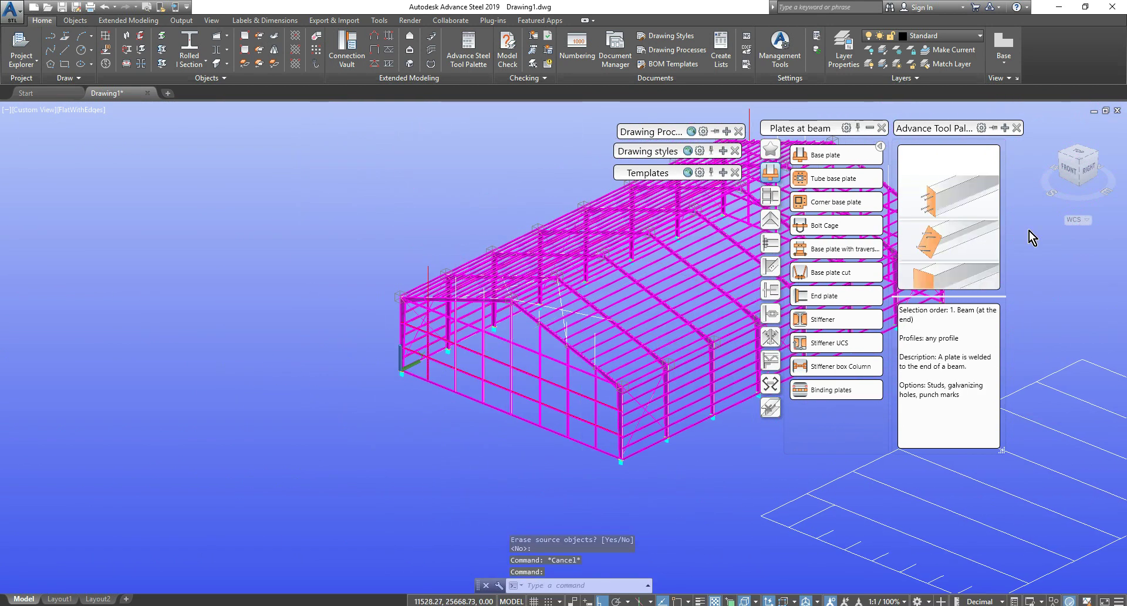
Step: In top view, try to copy the four crossed roof lines from the front bay into the following bays, using the ground grid as reference
left_click(1079, 157)
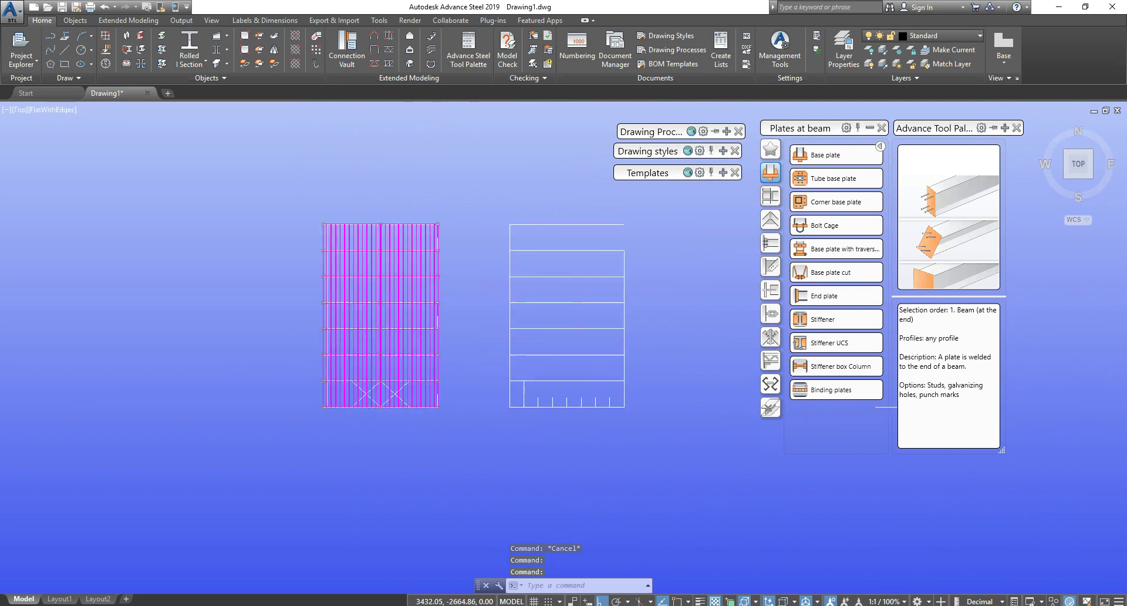
scroll(416, 363, "up", 6)
scroll(543, 157, "up", 2)
left_click(529, 375)
left_click(338, 410)
left_click(326, 368)
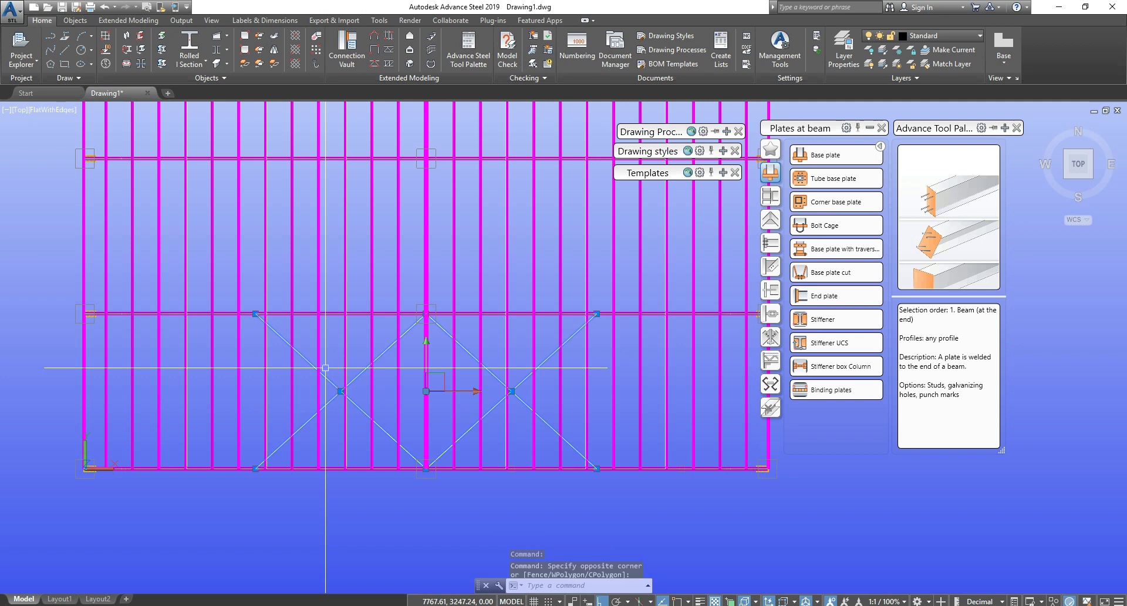
type("co")
key("Return")
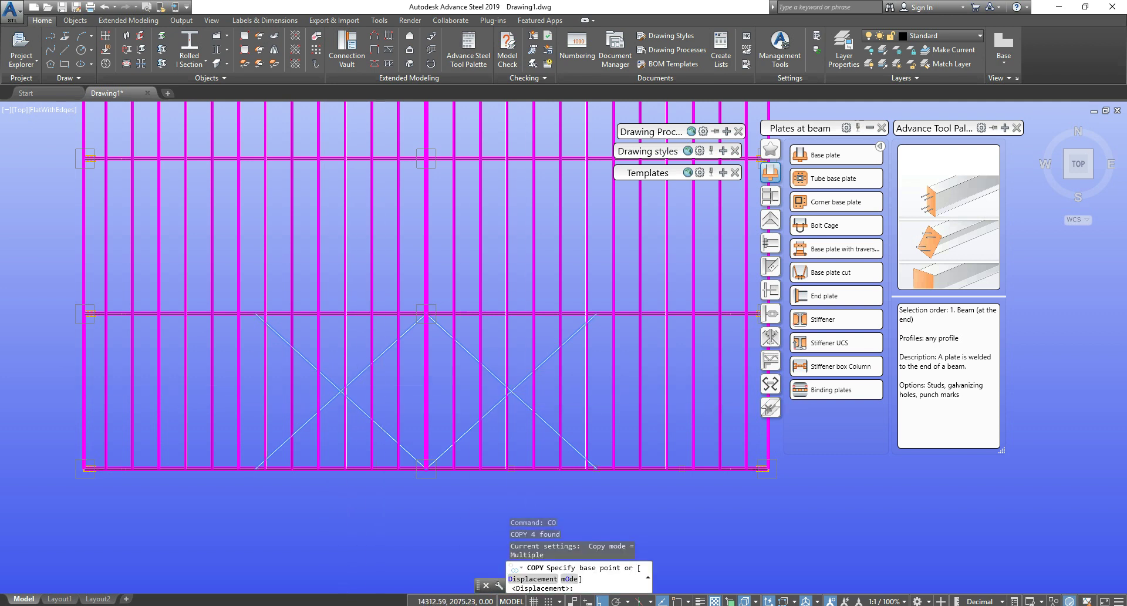
scroll(529, 406, "down", 3)
scroll(662, 378, "down", 2)
middle_click_drag(707, 357, 502, 414)
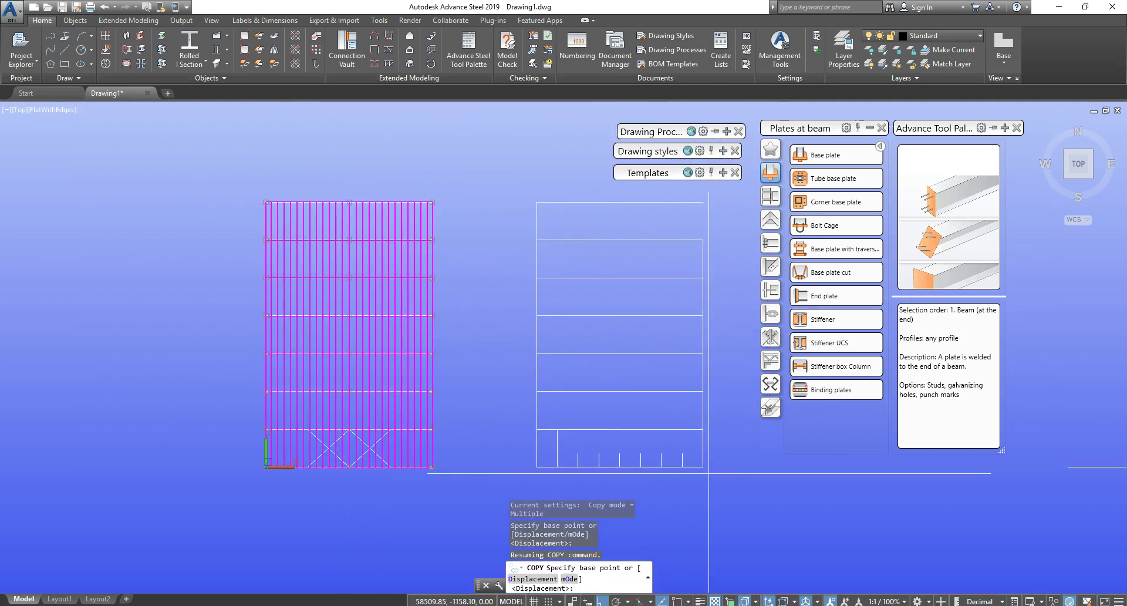
key("F3")
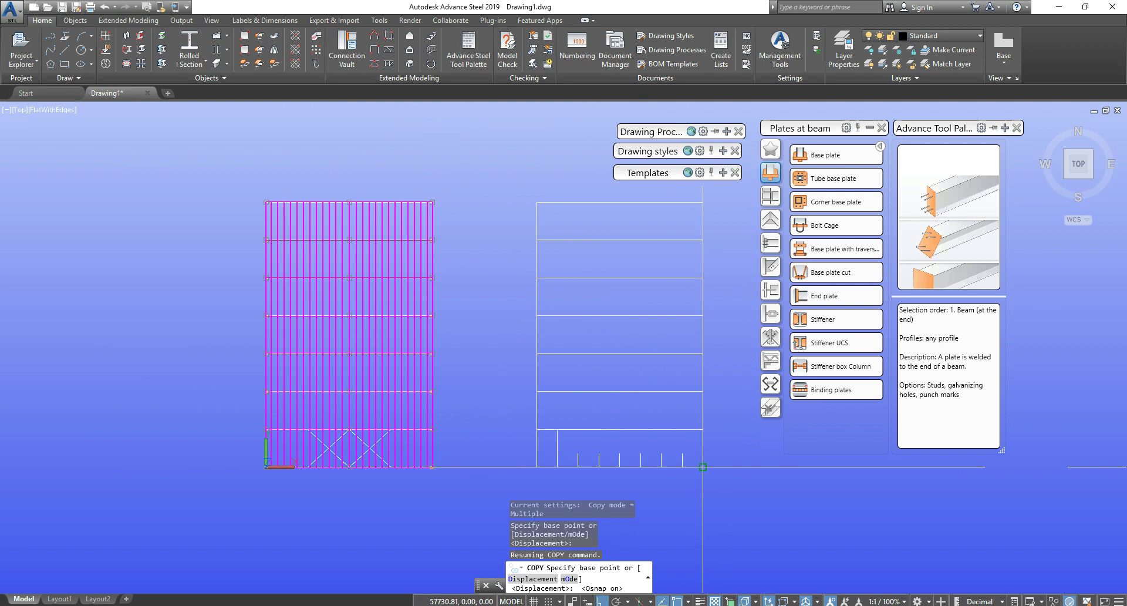
left_click(703, 467)
left_click(703, 391)
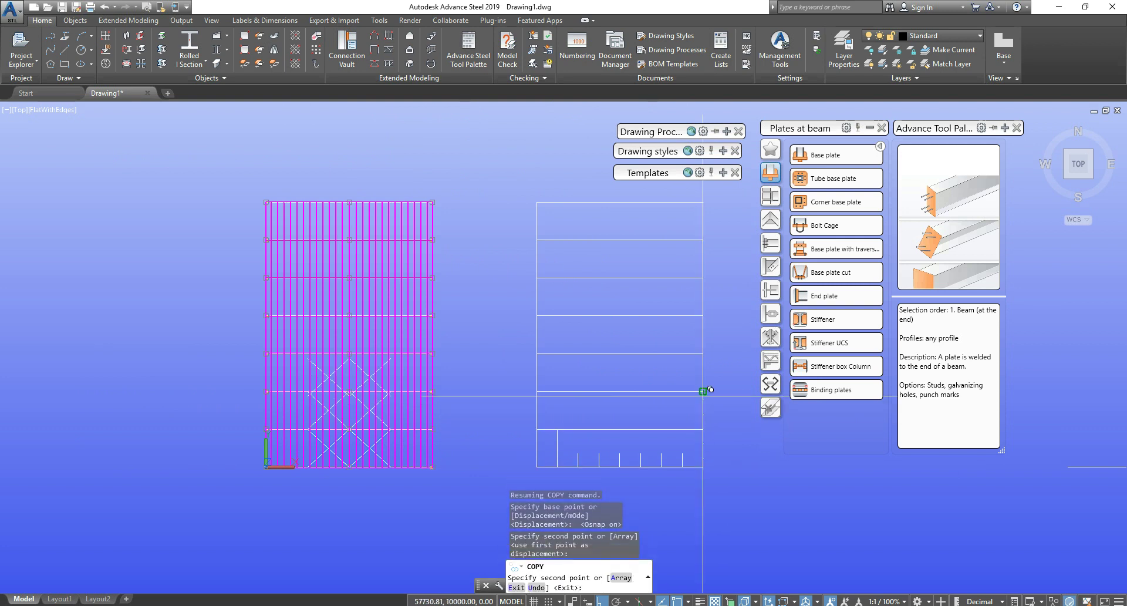
Step: End the copy command and undo the copied roof lines
key("Escape")
type("u")
key("Return")
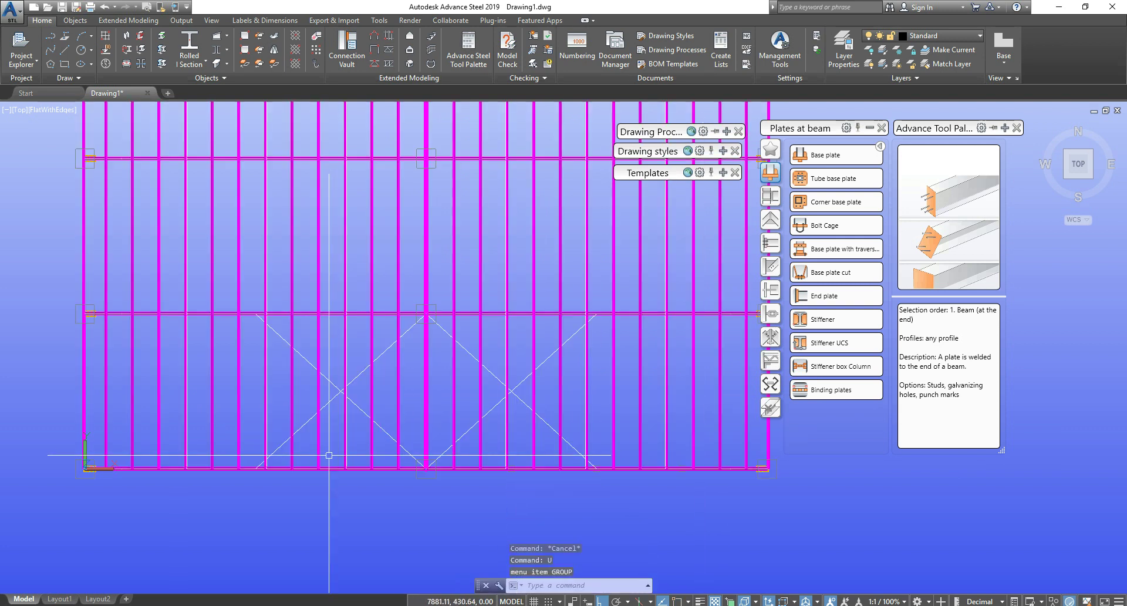
key("Escape")
Step: Convert the four crossed roof lines of the front bay into beams, without deleting the source lines
middle_click_drag(593, 402, 568, 327, "shift")
scroll(569, 337, "down", 3)
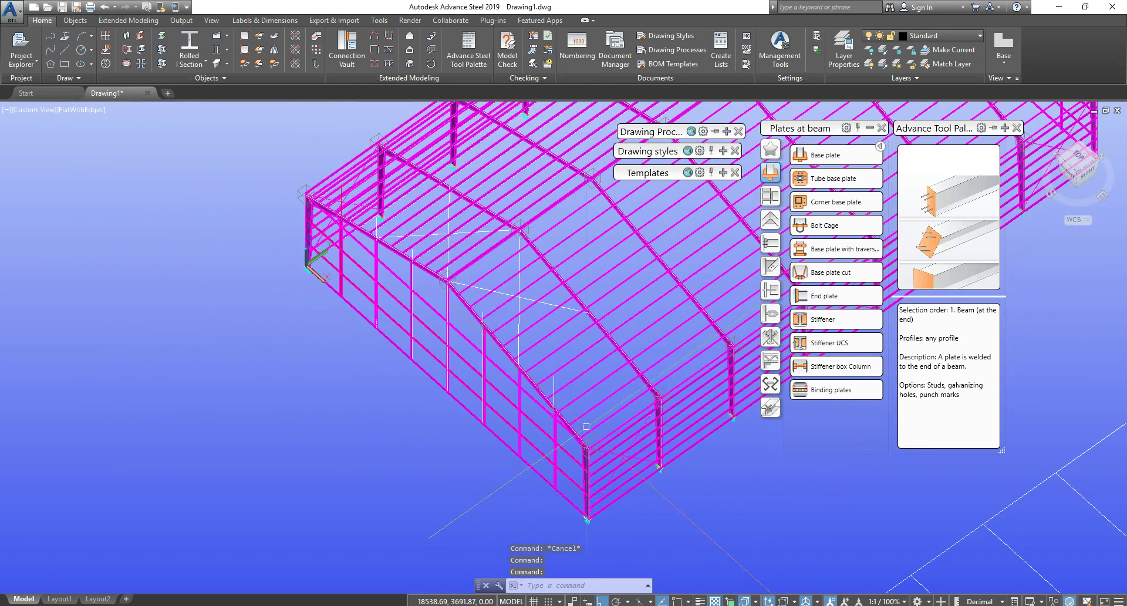
scroll(515, 266, "up", 2)
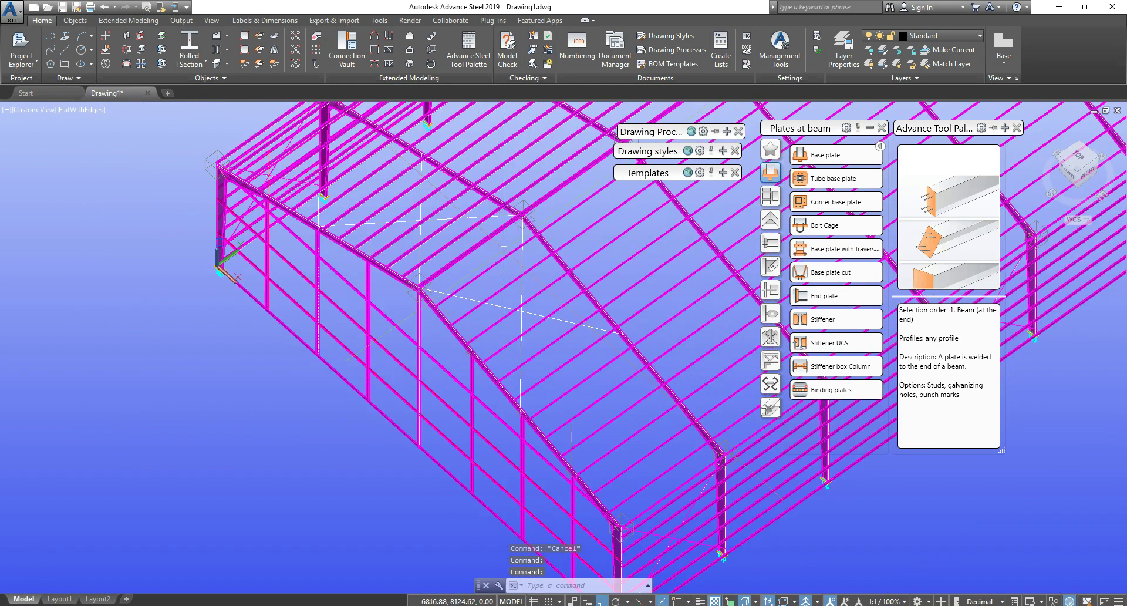
left_click(127, 50)
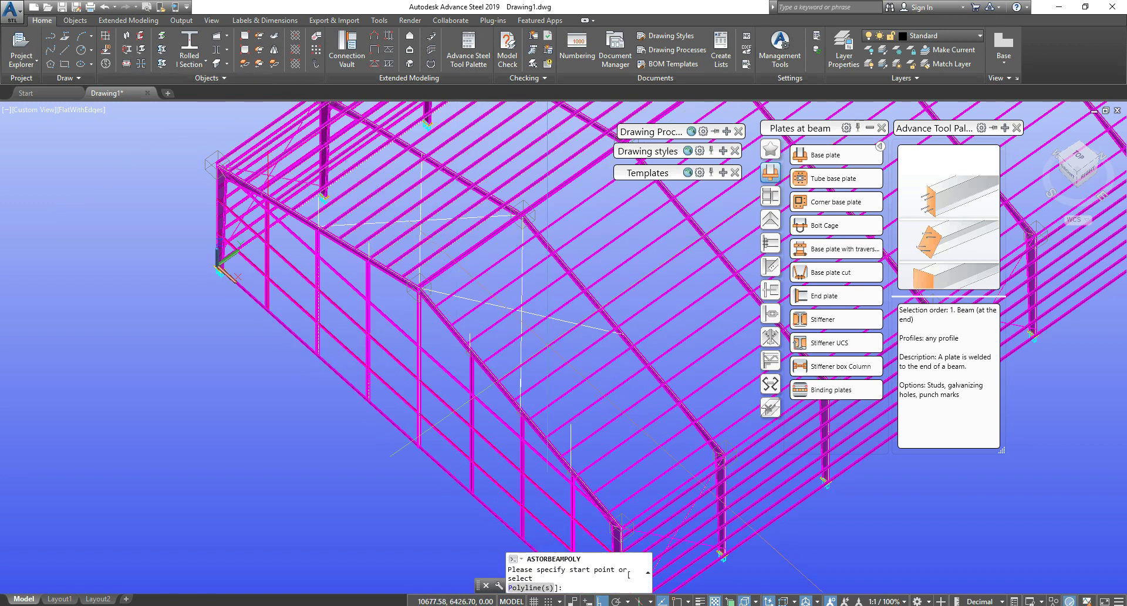
left_click(530, 587)
left_click(527, 316)
left_click(522, 319)
left_click(465, 218)
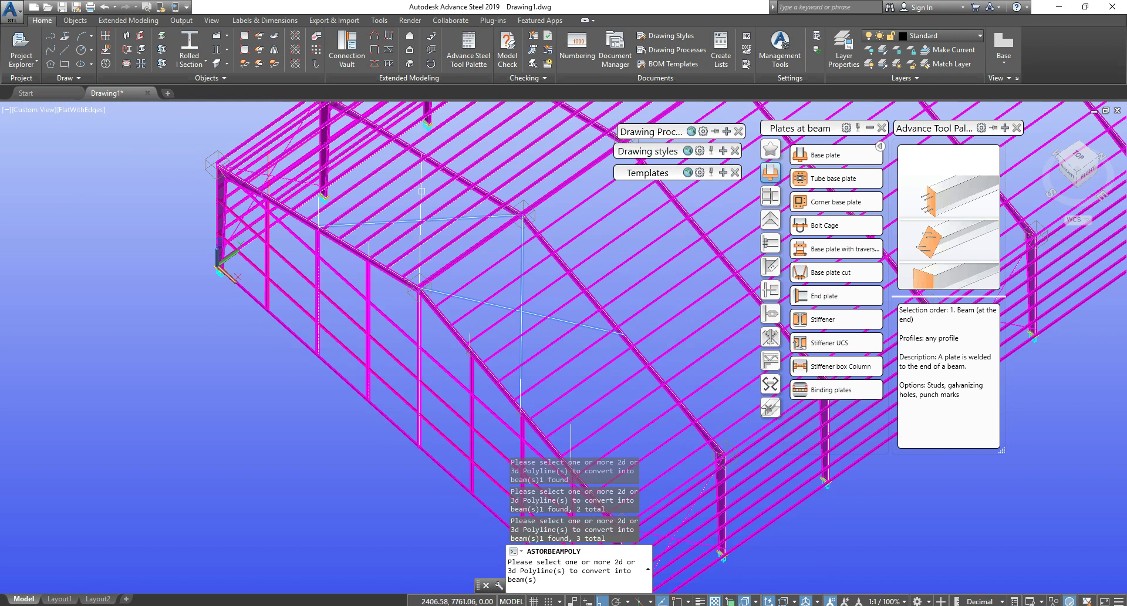
left_click(422, 190)
key("Return")
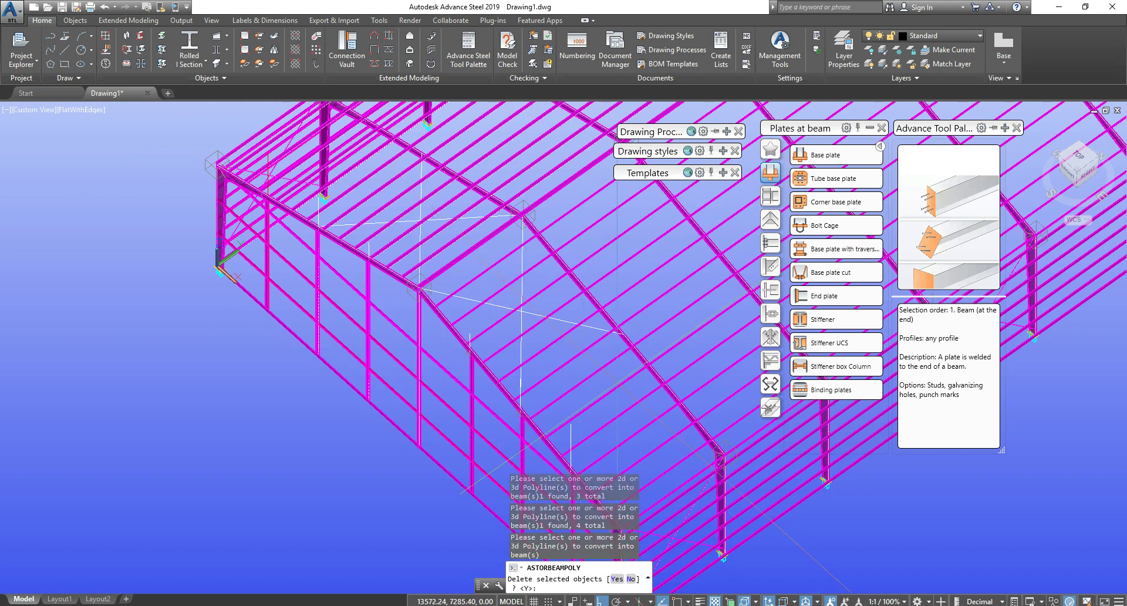
type("n")
key("Return")
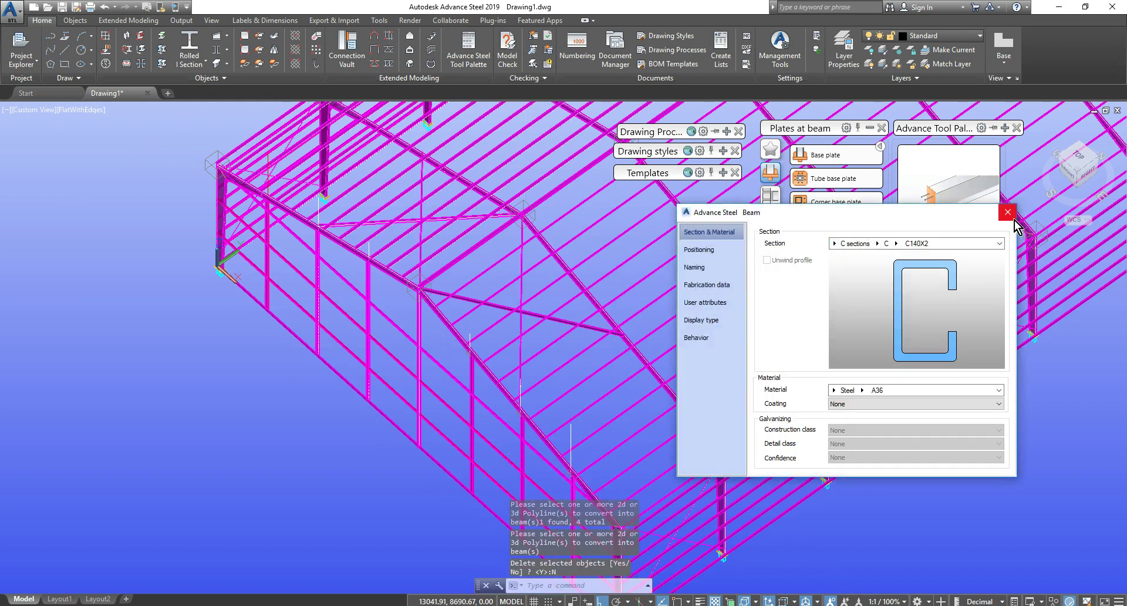
Step: Match the properties of the diagonal side-wall brace to the crossed roof bracing beams in the front bay
left_click(1008, 212)
scroll(671, 372, "up", 5)
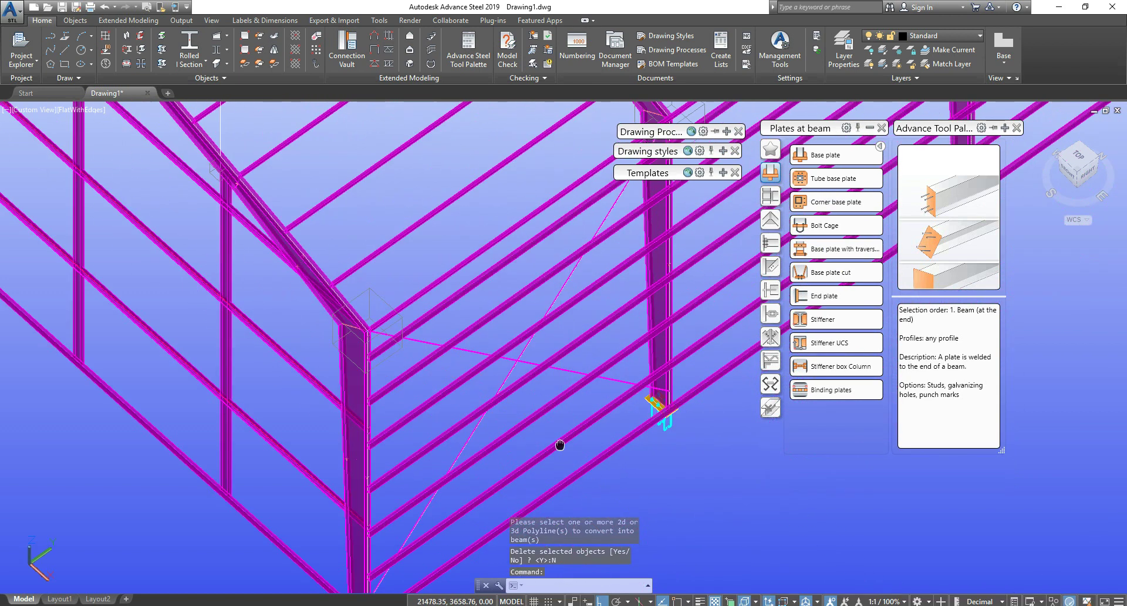
middle_click_drag(560, 444, 594, 409)
type("ma")
key("Return")
left_click(497, 411)
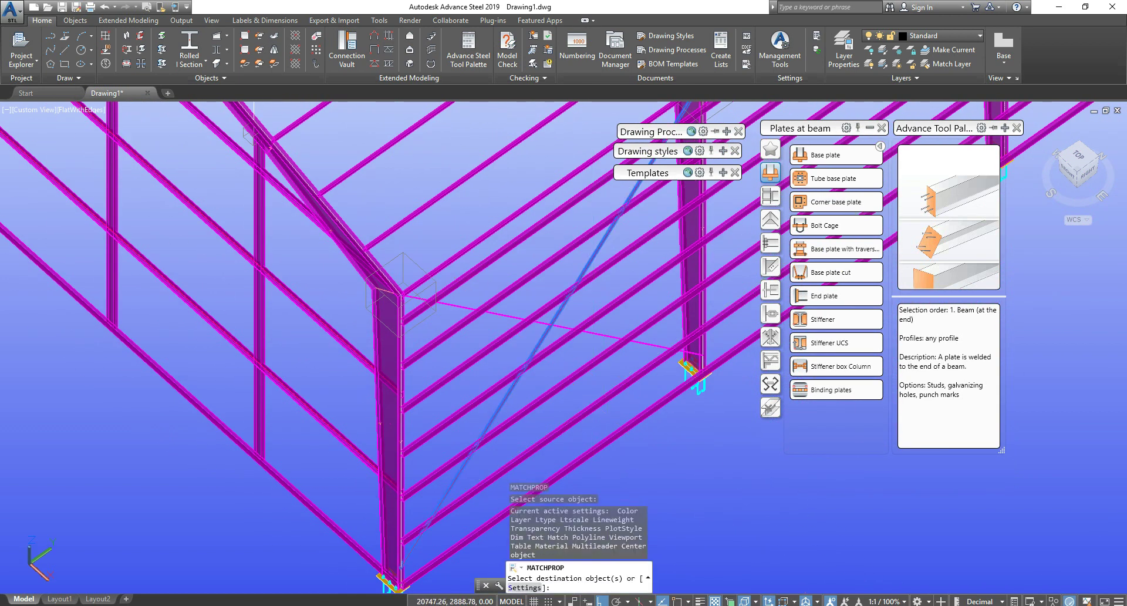
scroll(438, 225, "down", 5)
scroll(481, 311, "up", 6)
left_click(482, 312)
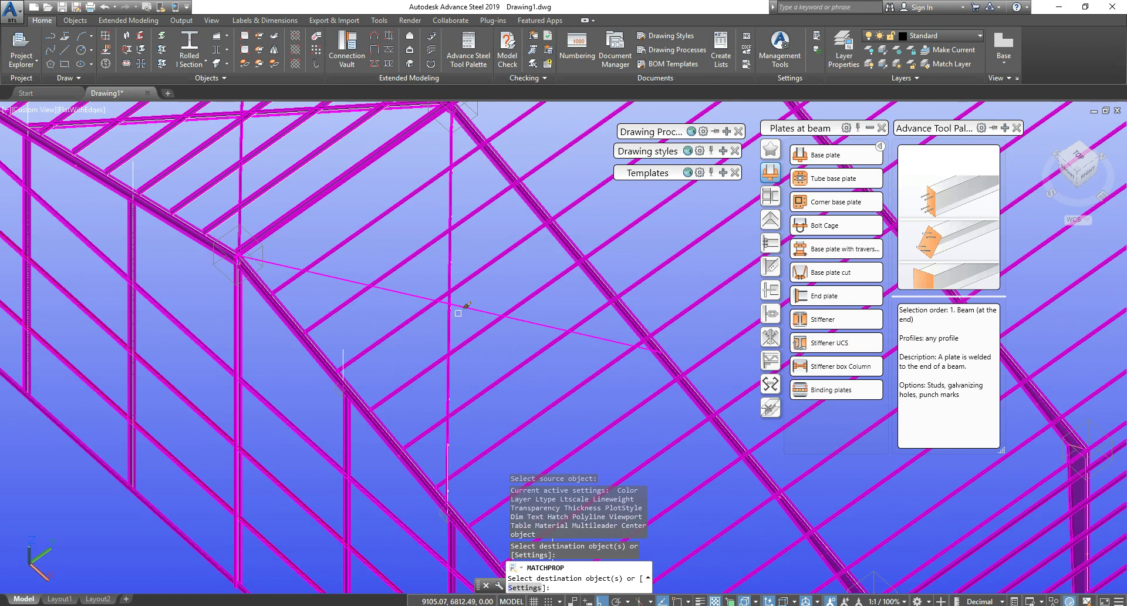
left_click(446, 323)
middle_click_drag(344, 180, 486, 329)
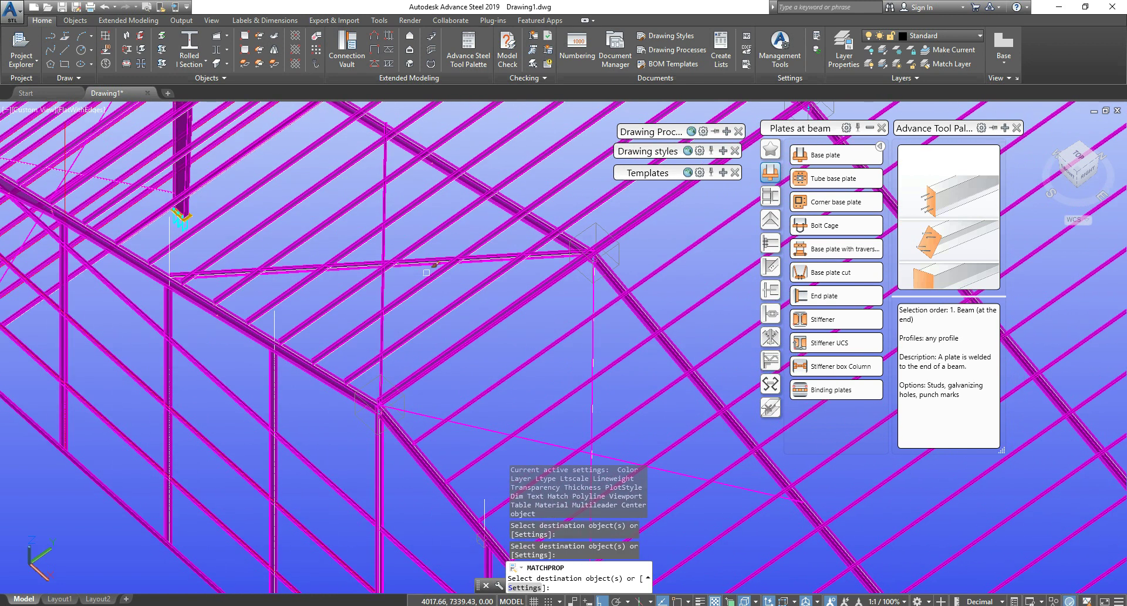
left_click(418, 265)
scroll(383, 298, "down", 5)
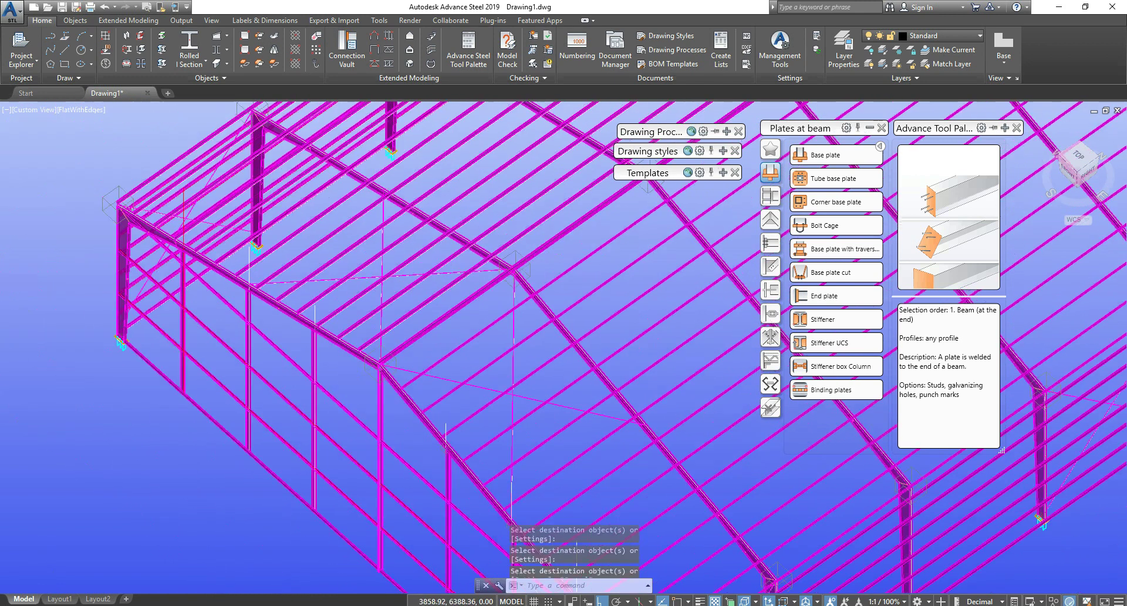
key("Escape")
Step: In top view, copy the front bay's crossed roof braces into the following bays, using the ground grid's edge intersections as reference points
left_click(1084, 159)
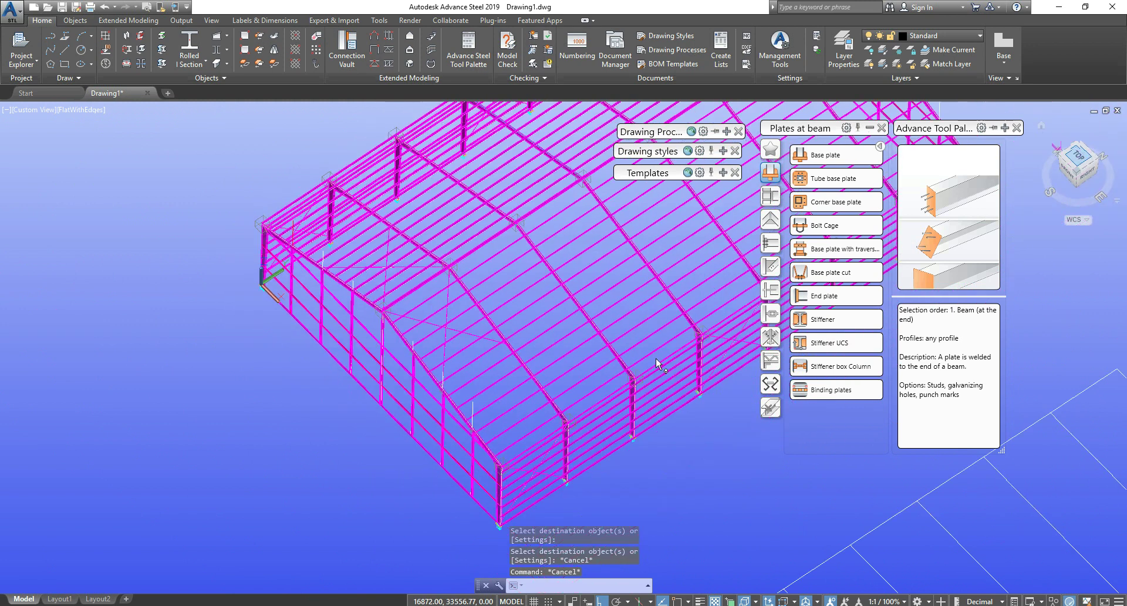
left_click(1109, 129)
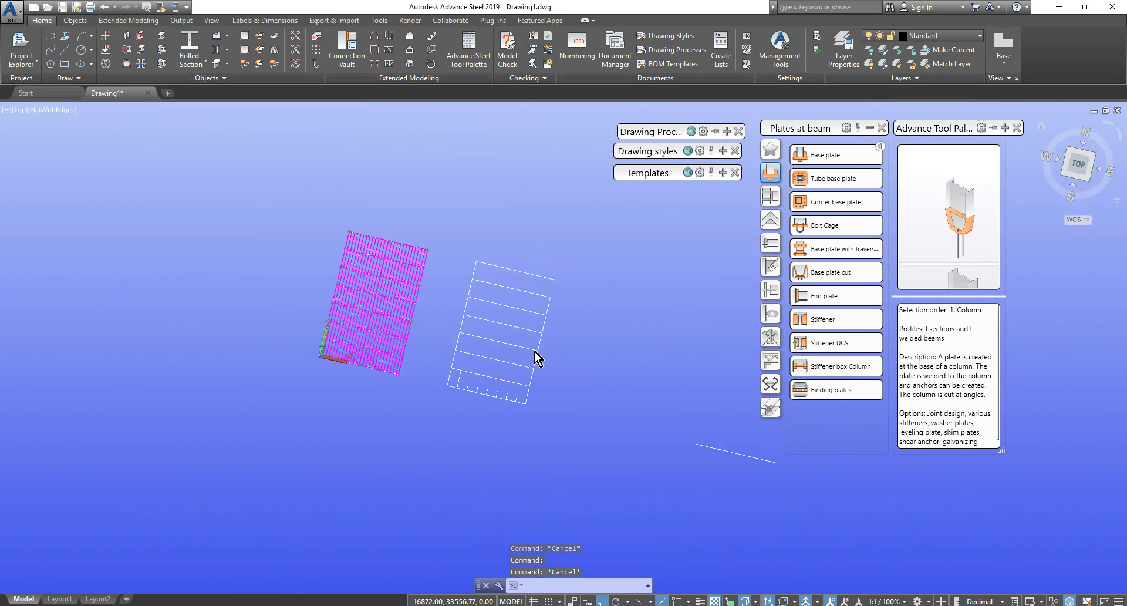
scroll(359, 410, "up", 3)
left_click(360, 313)
left_click(587, 349)
scroll(576, 287, "down", 6)
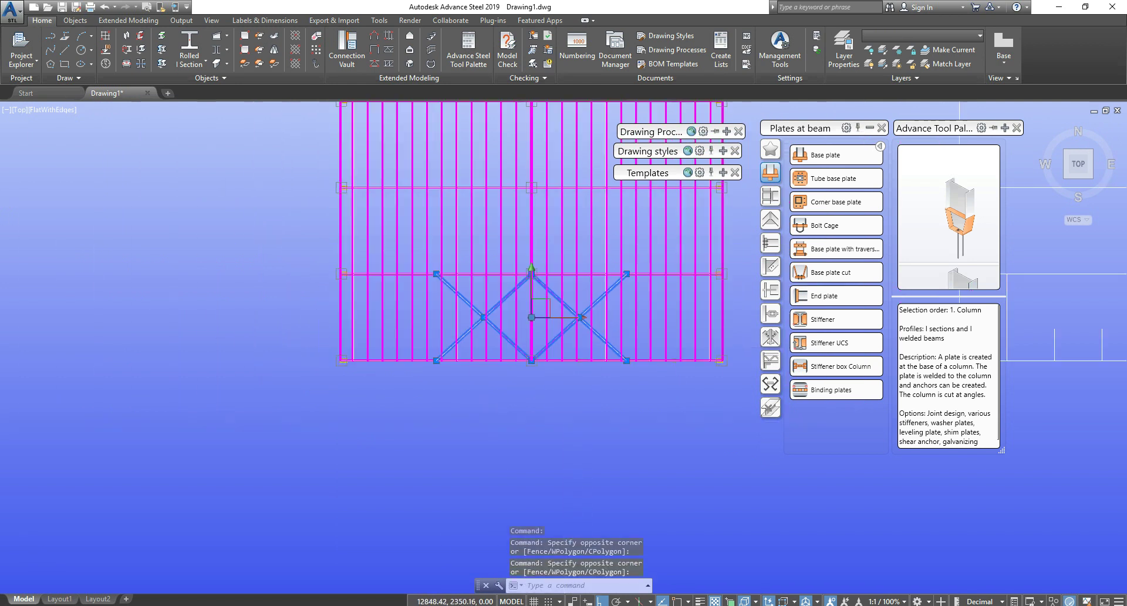
left_click(622, 432)
type("CO")
key("Return")
key("F3")
left_click(648, 437)
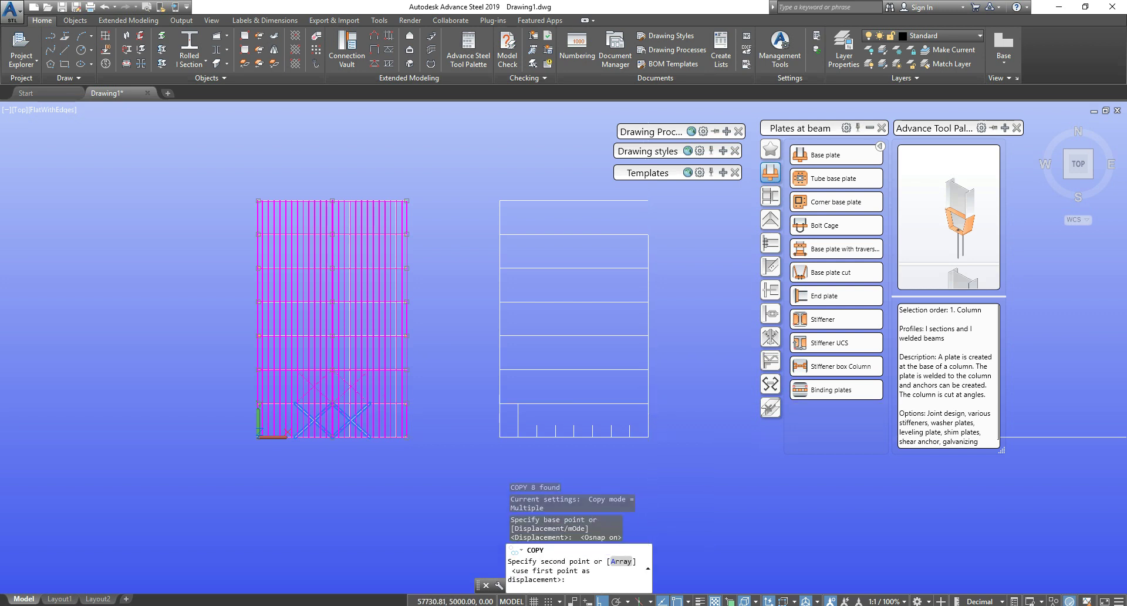
left_click(648, 369)
left_click(649, 369)
left_click(648, 336)
left_click(649, 302)
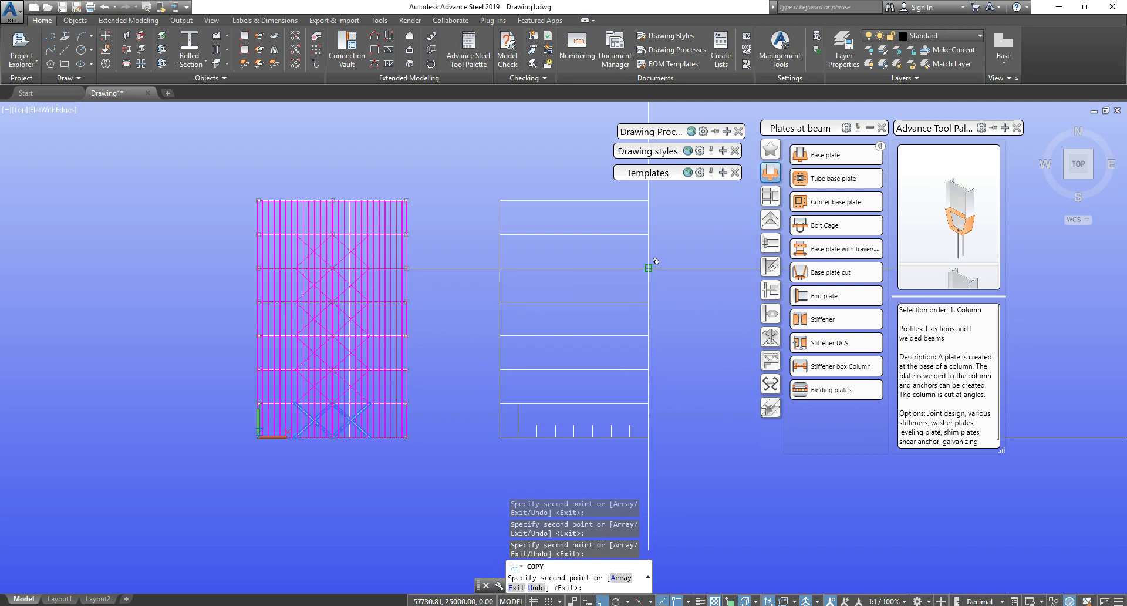
left_click(648, 268)
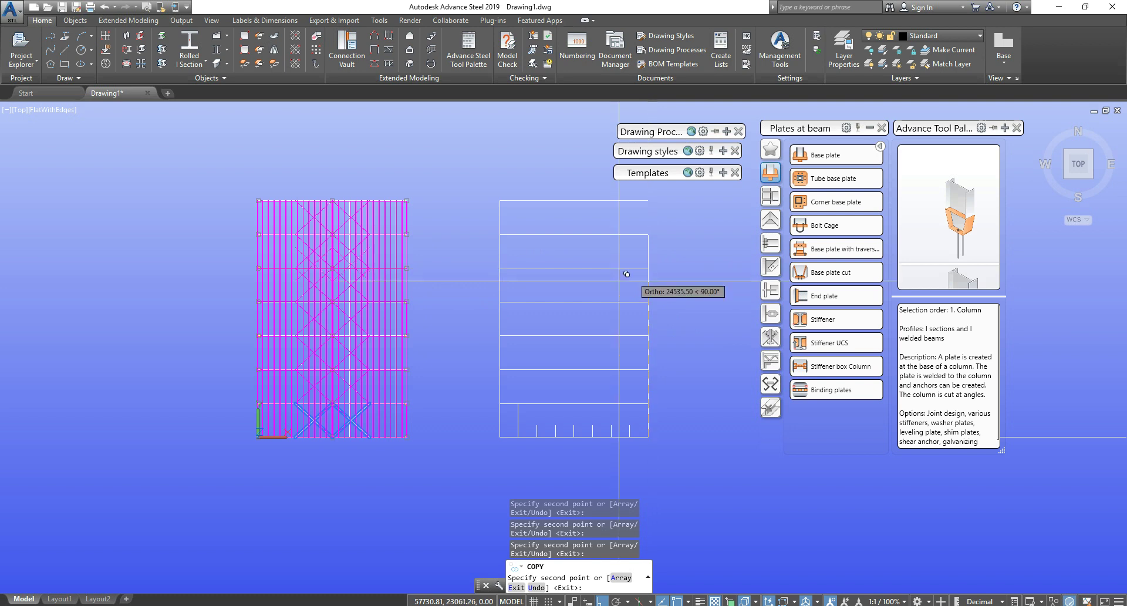
key("Escape")
key("Escape")
Step: Examine the copied roof bracing along the whole building in 3D from several angles
middle_click_drag(353, 320, 432, 376, "shift")
scroll(433, 404, "up", 5)
middle_click_drag(551, 399, 383, 428)
key("Escape")
scroll(411, 464, "down", 2)
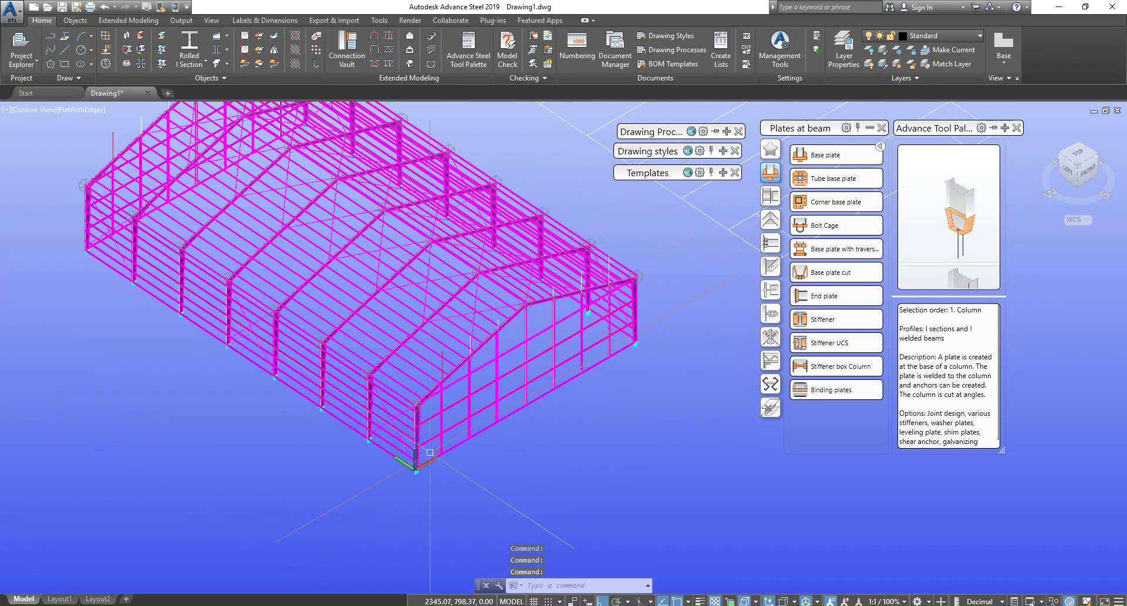
scroll(461, 466, "up", 5)
scroll(418, 470, "up", 1)
scroll(419, 469, "down", 3)
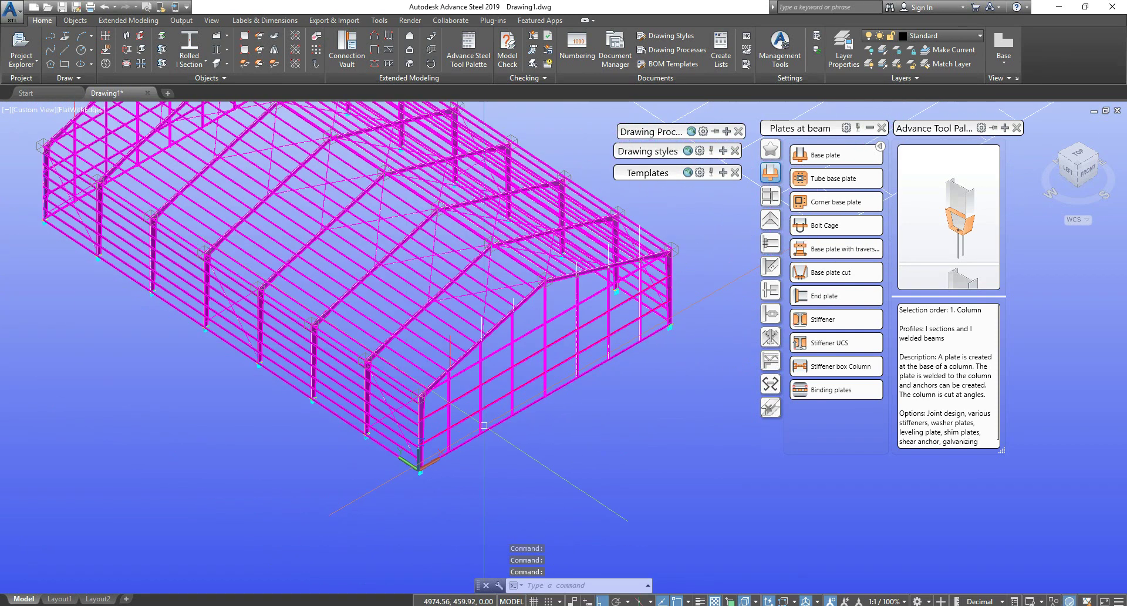
scroll(504, 381, "down", 3)
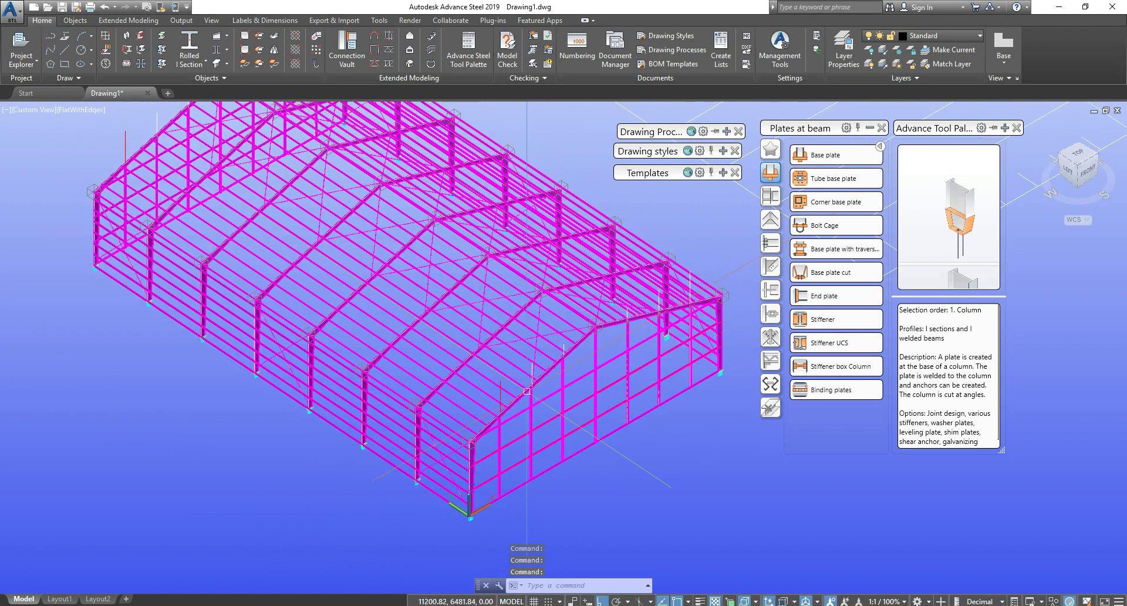
mouse_move(572, 380)
middle_mouse_down("shift")
mouse_move(593, 361)
mouse_move(417, 306)
middle_mouse_up("shift")
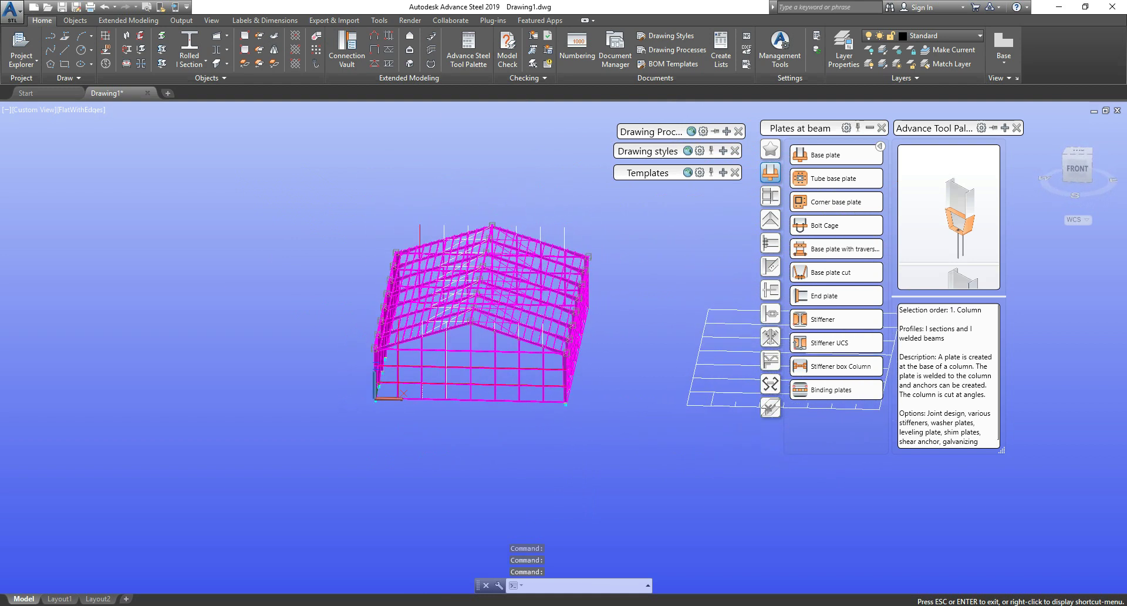
Step: Switch the view to perspective projection and inspect the whole building from the front corner
left_click(40, 111)
left_click(102, 300)
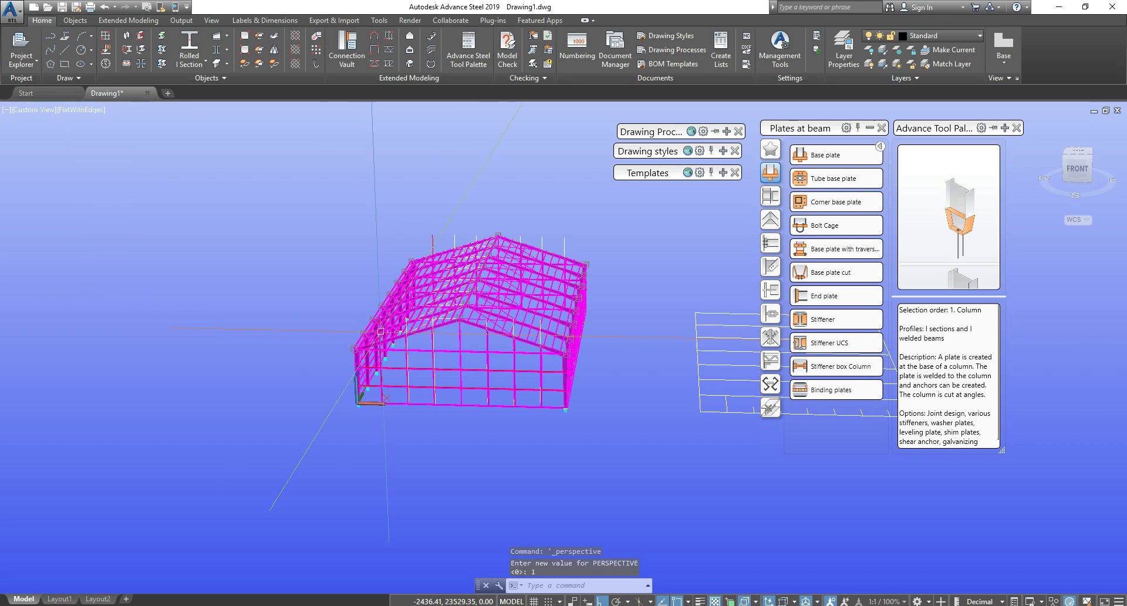
mouse_move(518, 358)
middle_mouse_down("shift")
mouse_move(529, 360)
mouse_move(516, 364)
middle_mouse_up("shift")
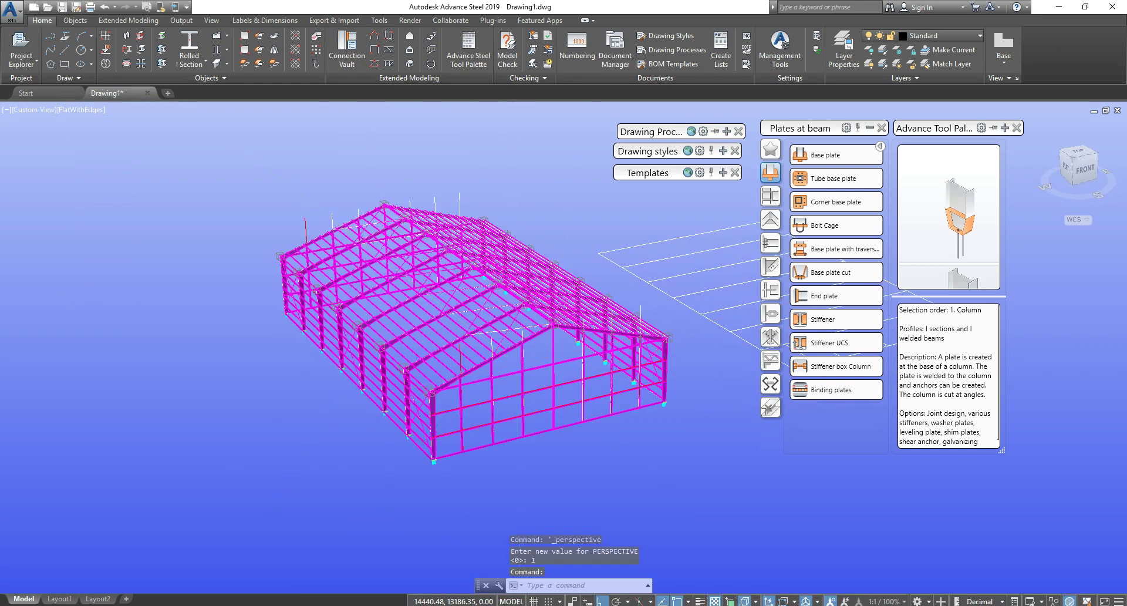
scroll(517, 364, "up", 2)
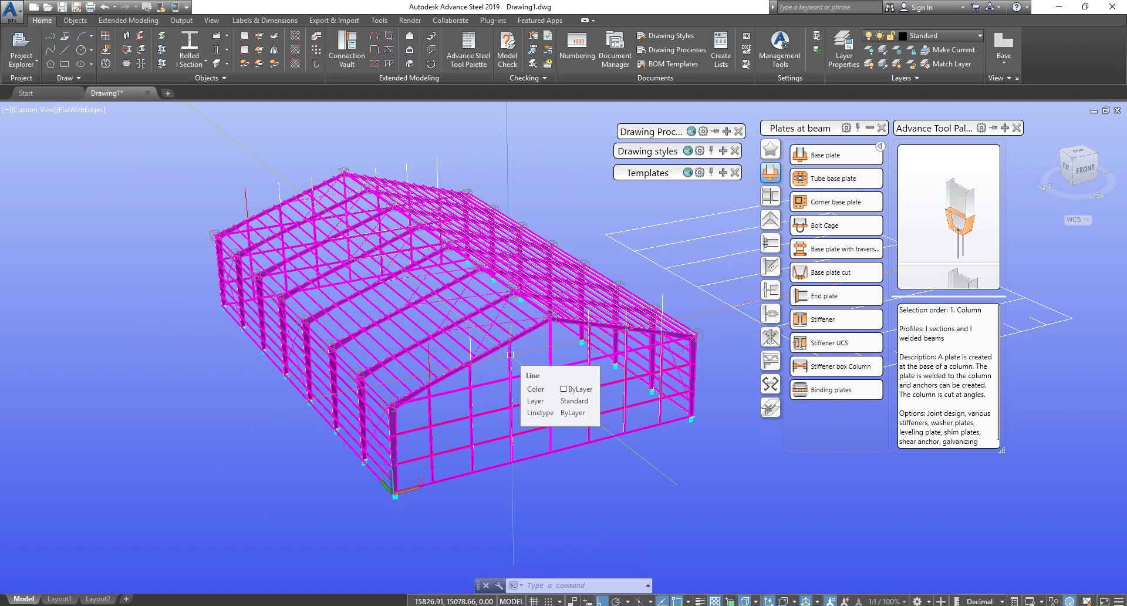
scroll(510, 355, "down", 2)
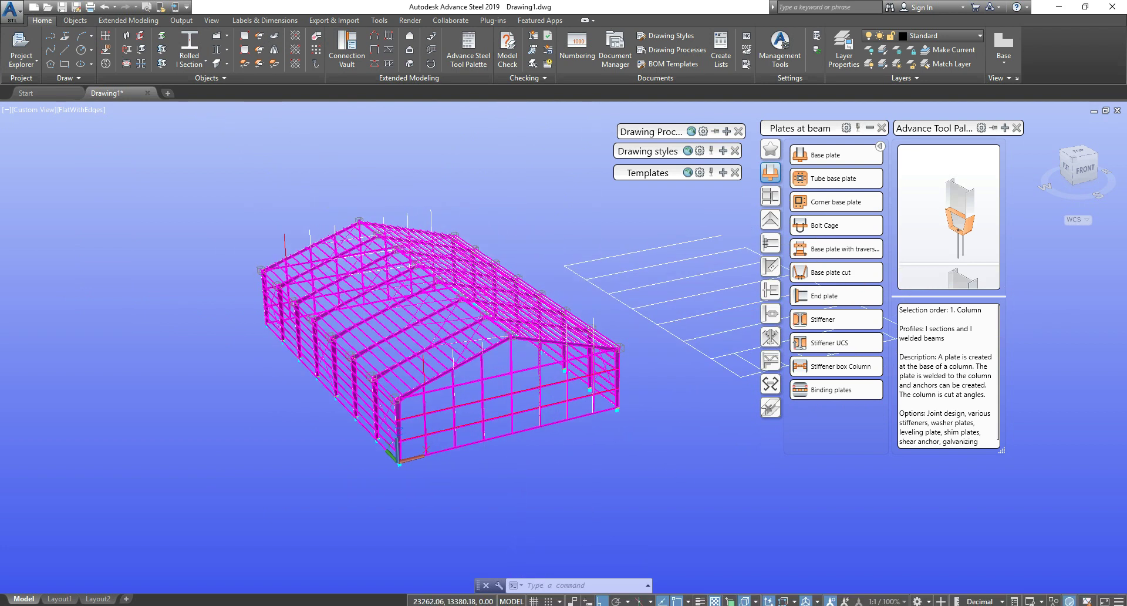
Step: Delete the complete ground grid of reference lines beside the building
middle_click_drag(560, 352, 699, 435, "shift")
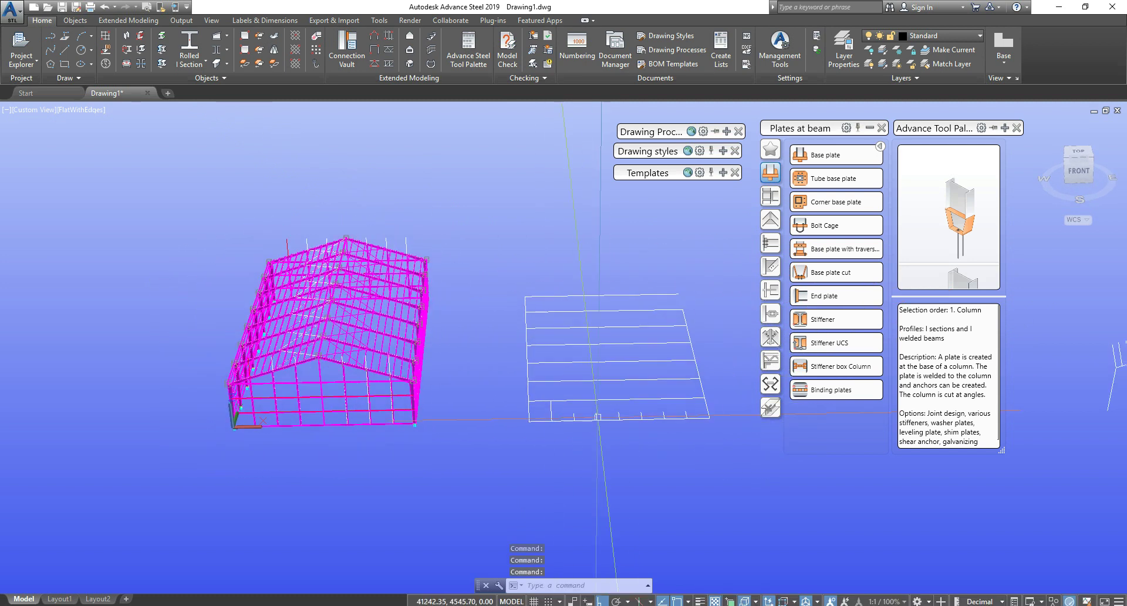
left_click(725, 447)
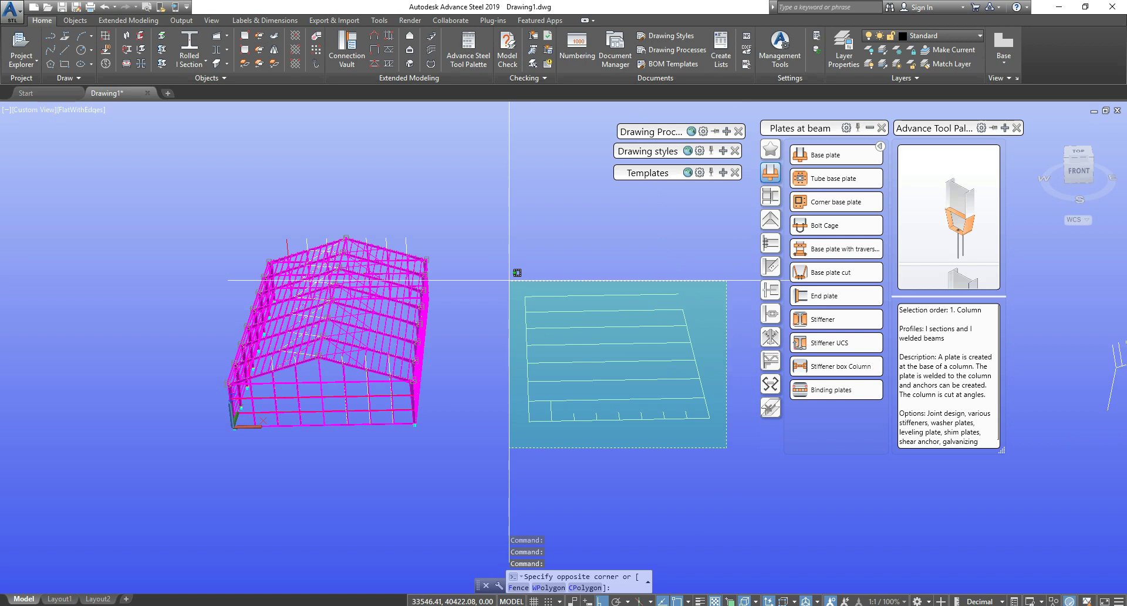
left_click(509, 280)
key("Delete")
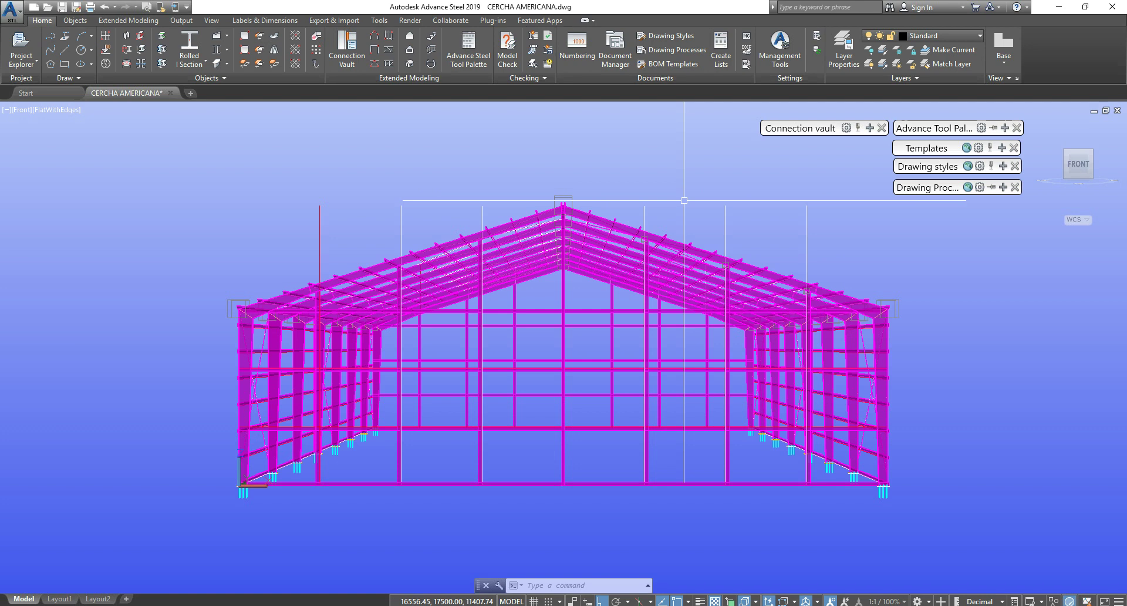
Step: Examine the finished steel frame in perspective, from the overall building down to the front corner column
middle_click_drag(684, 201, 543, 417, "shift")
scroll(533, 350, "up", 2)
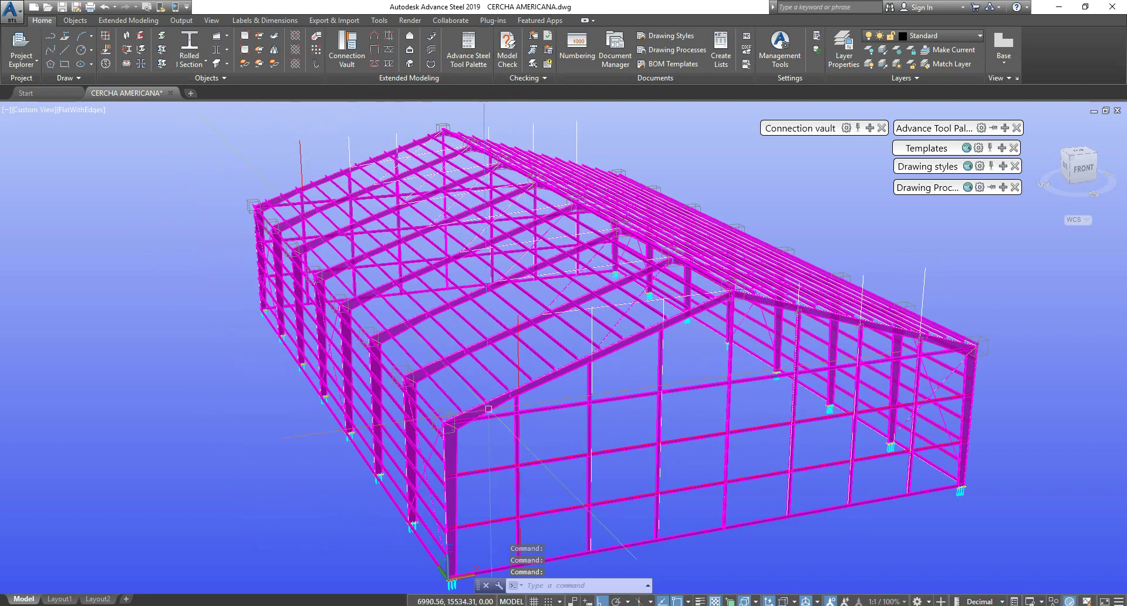
scroll(547, 427, "up", 4)
scroll(546, 428, "down", 8)
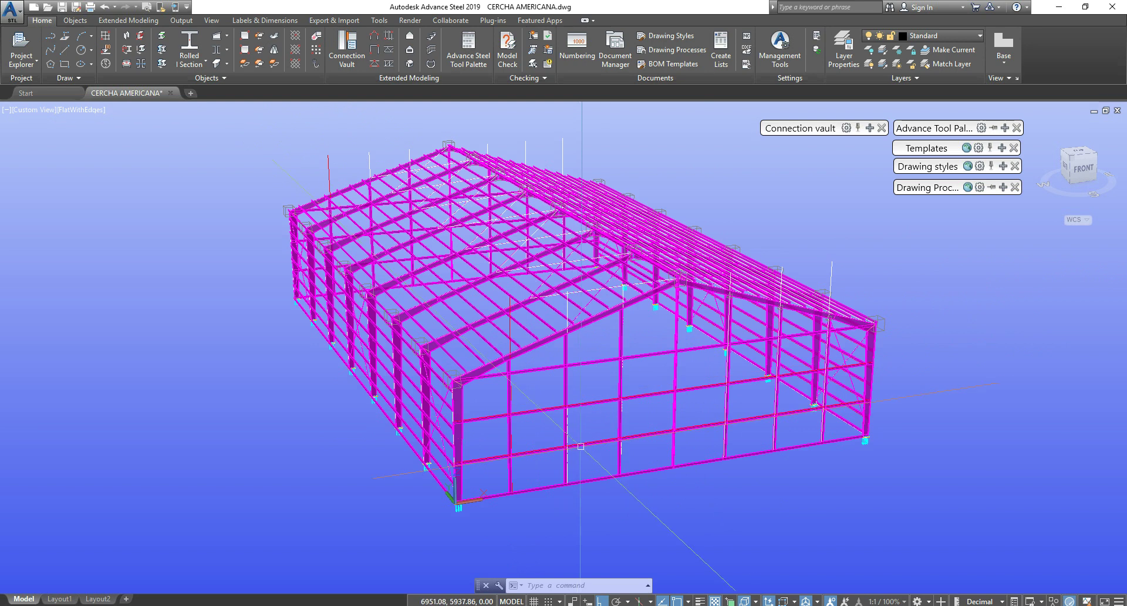
middle_click_drag(617, 441, 660, 402)
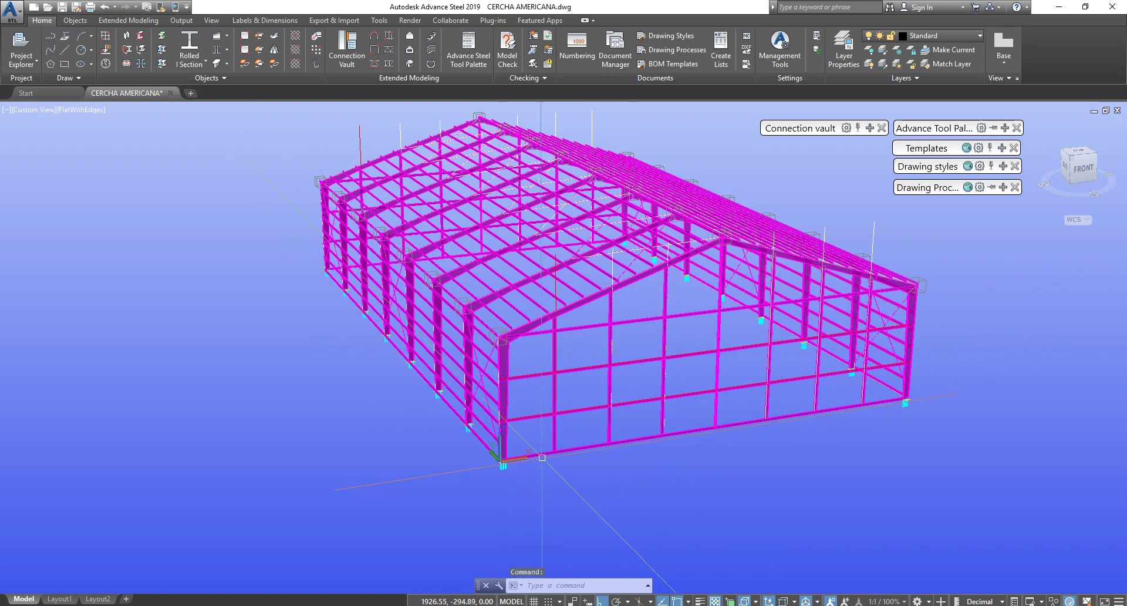
scroll(546, 481, "down", 1)
scroll(522, 414, "up", 2)
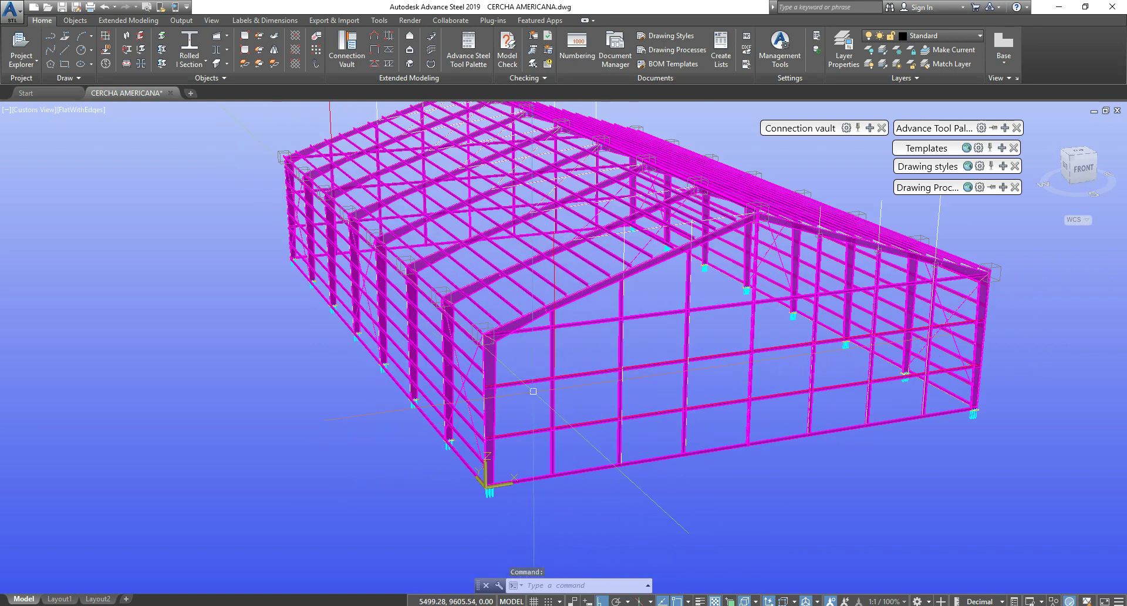
scroll(496, 488, "up", 5)
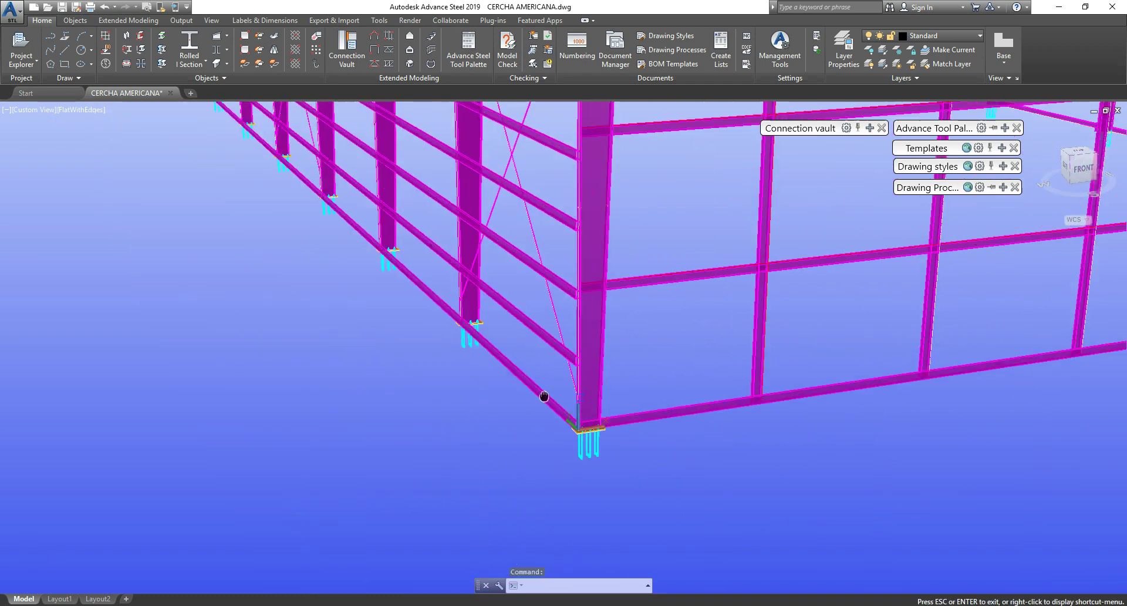
Step: Switch the view to parallel projection and inspect the base plate and anchors of the front corner column
left_click(42, 118)
left_click(71, 289)
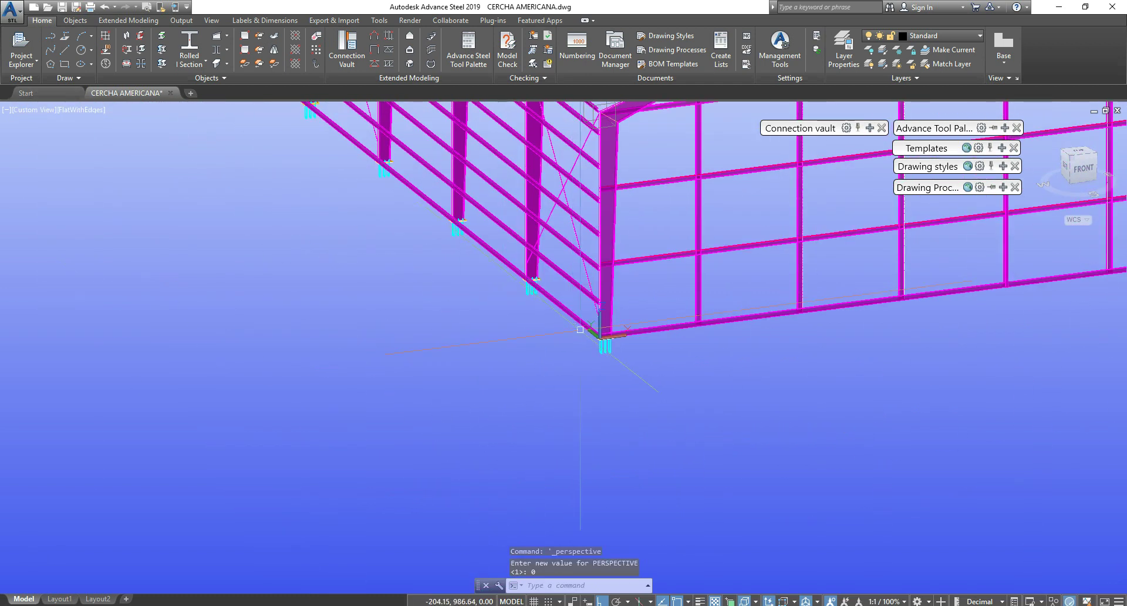
scroll(580, 330, "up", 3)
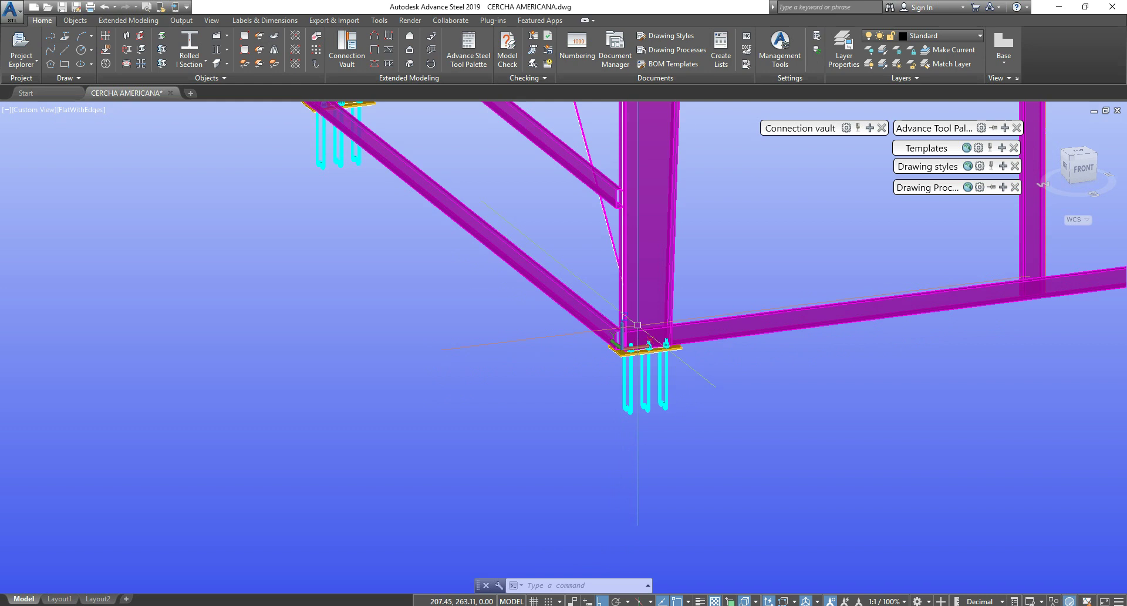
mouse_move(621, 349)
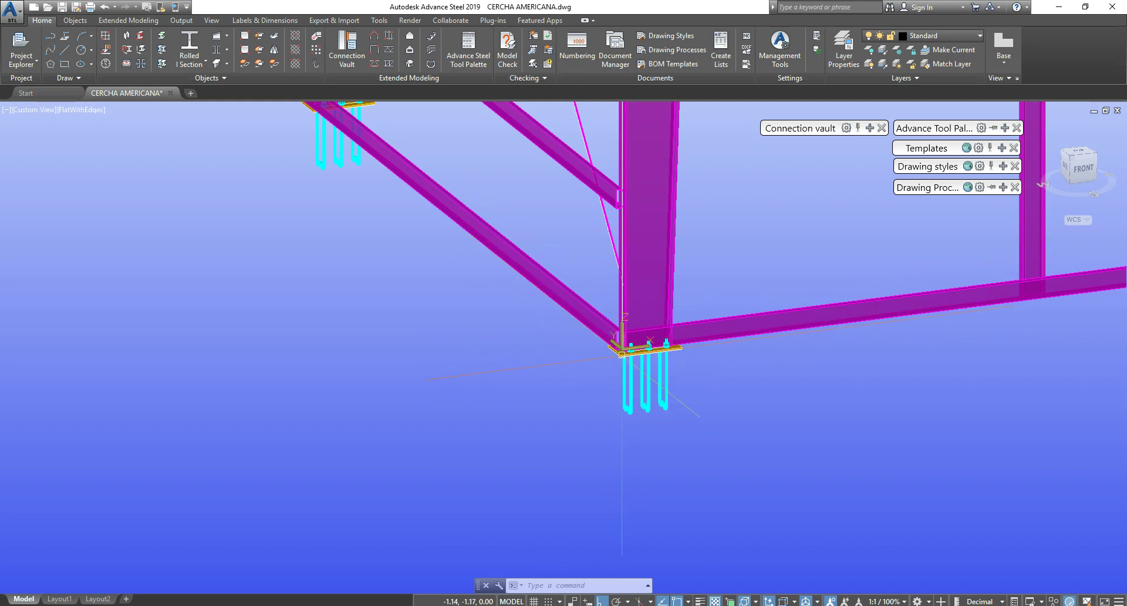
scroll(649, 387, "down", 10)
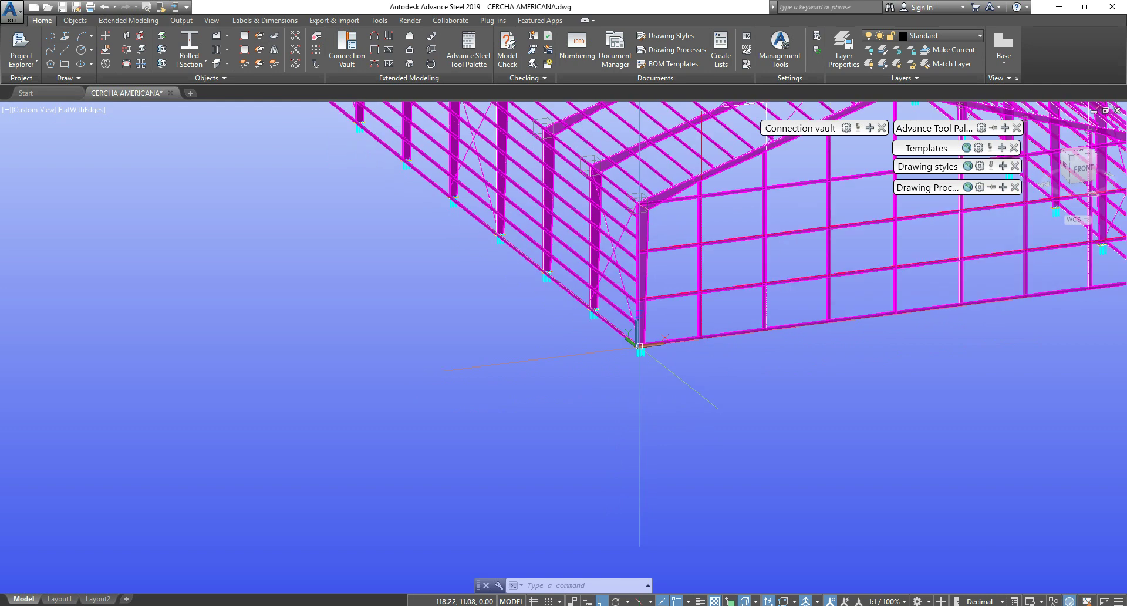
middle_click_drag(671, 330, 599, 398)
scroll(599, 399, "up", 3)
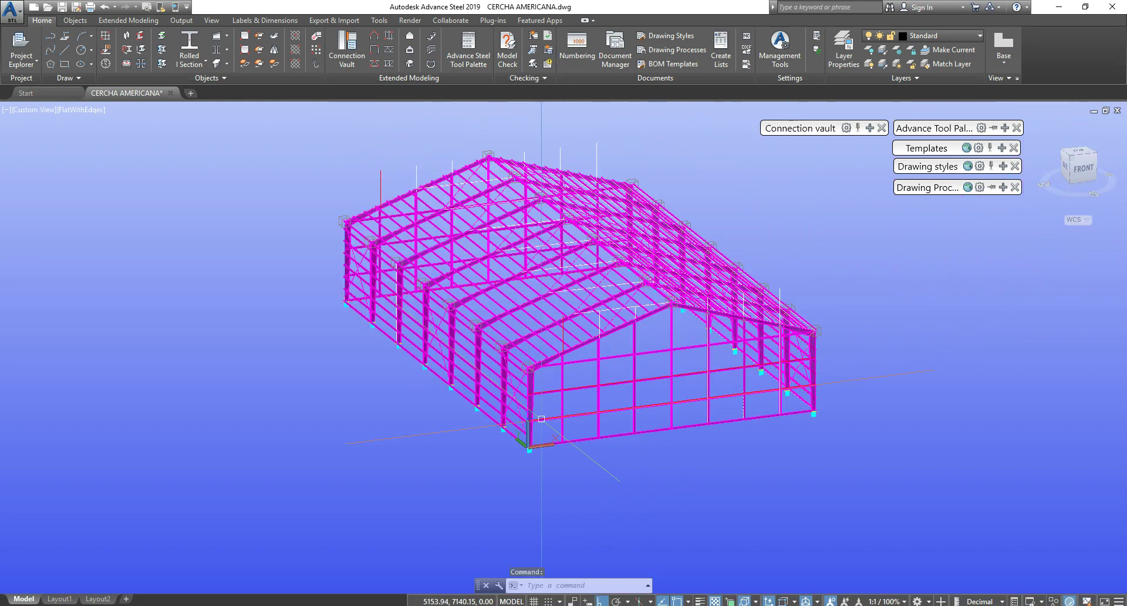
scroll(517, 453, "up", 4)
scroll(581, 429, "up", 2)
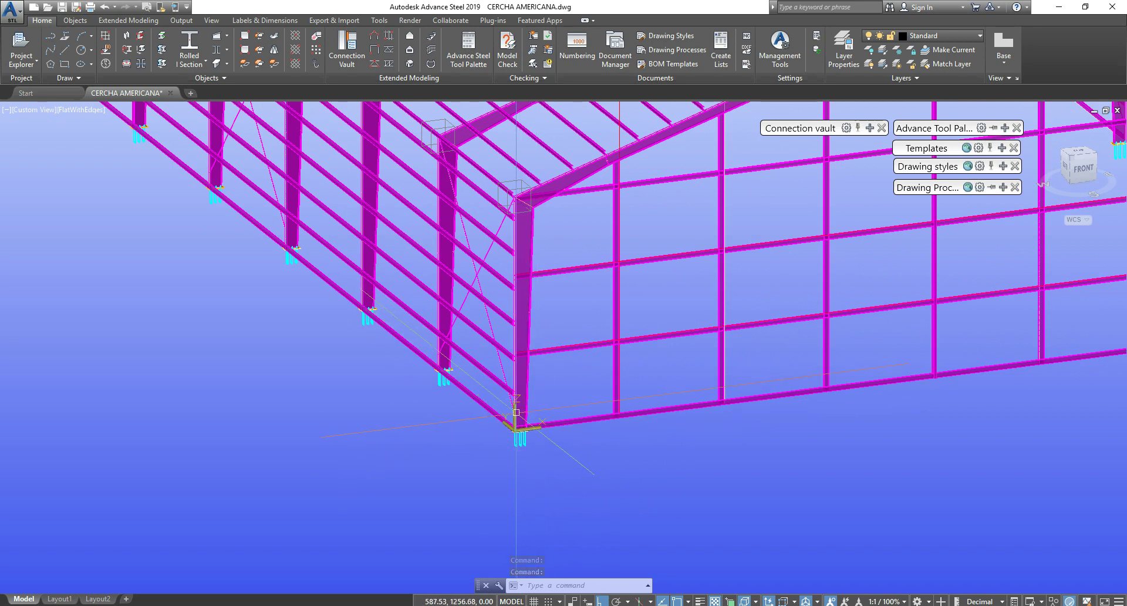
scroll(517, 417, "up", 2)
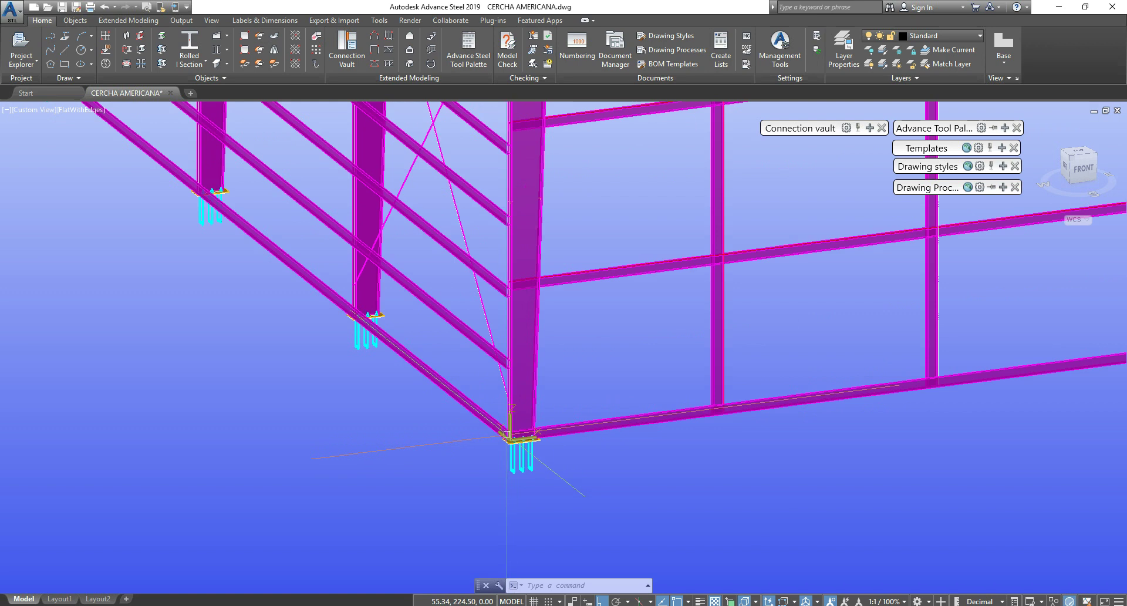
scroll(521, 438, "up", 1)
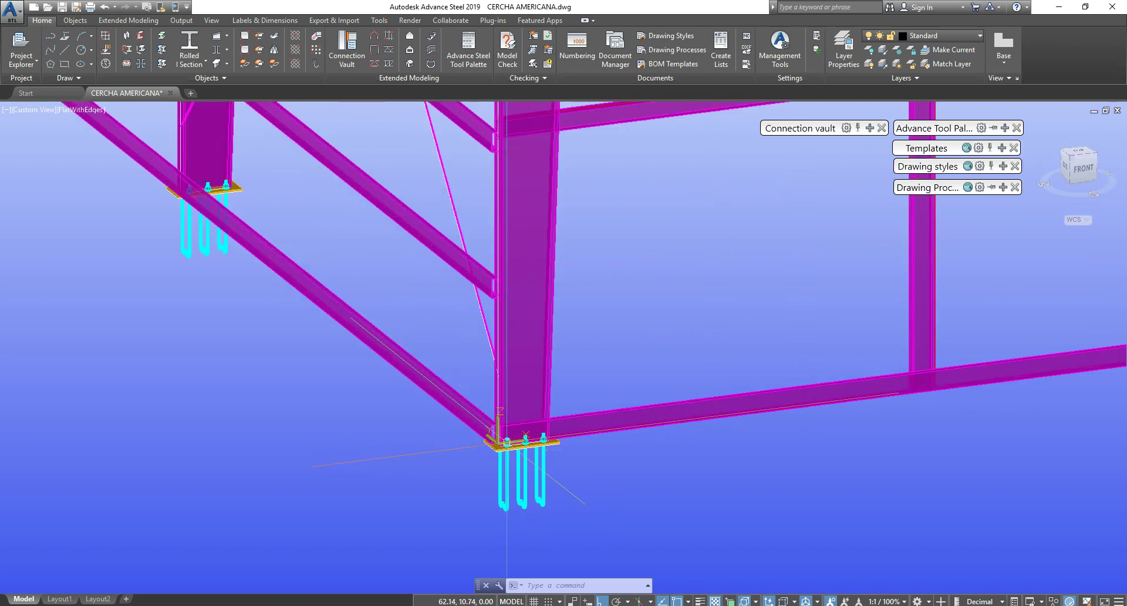
Step: Show the whole building in top view and display the Engineering drawing styles
scroll(502, 431, "down", 2)
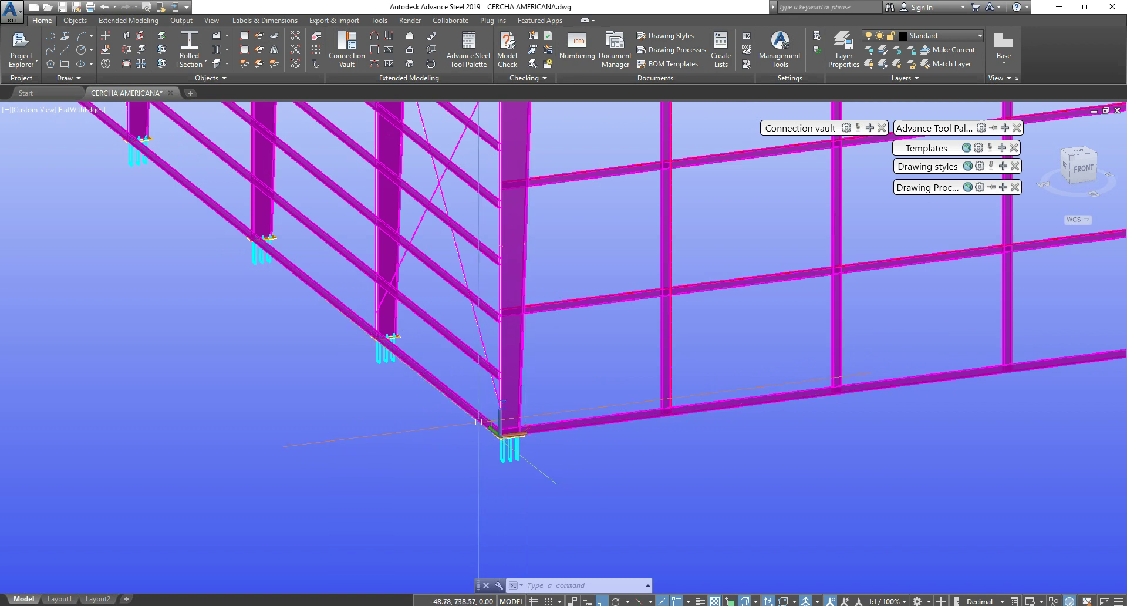
scroll(509, 414, "down", 3)
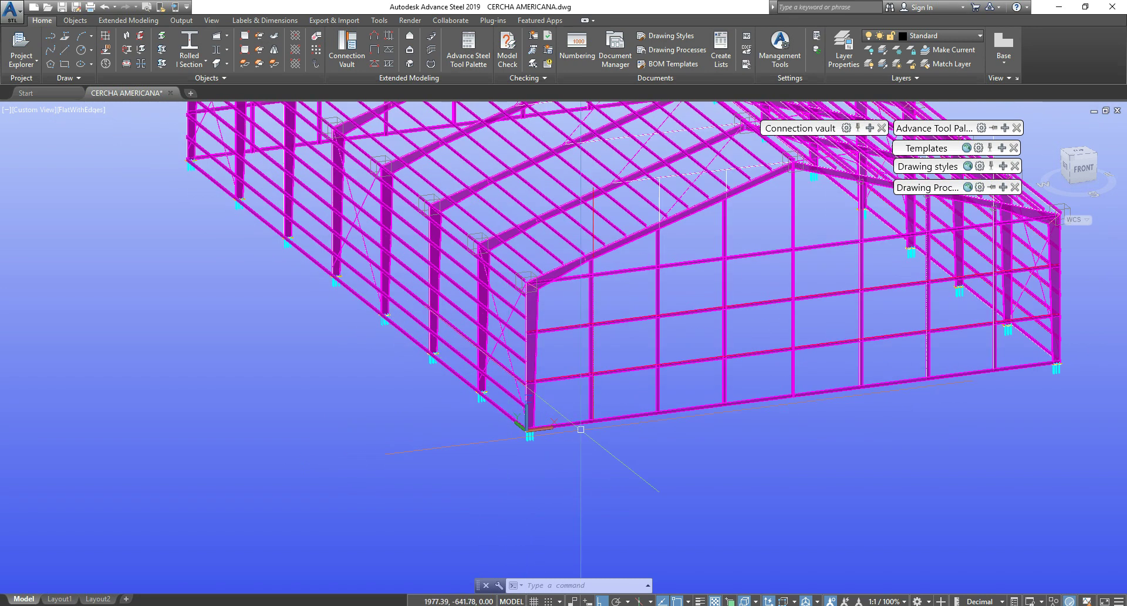
scroll(551, 429, "down", 2)
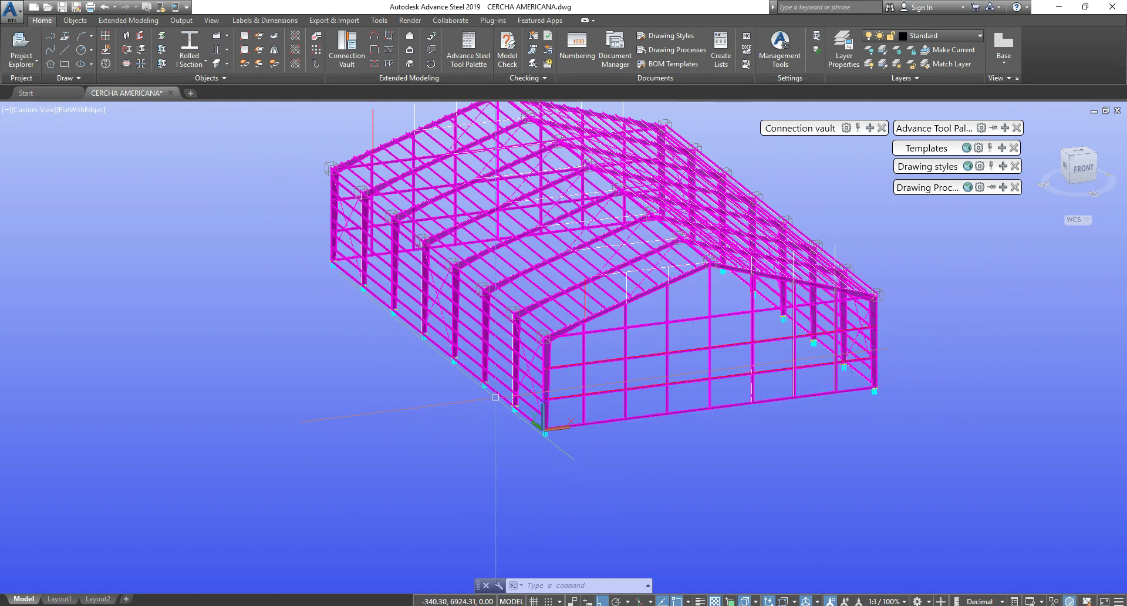
mouse_move(931, 193)
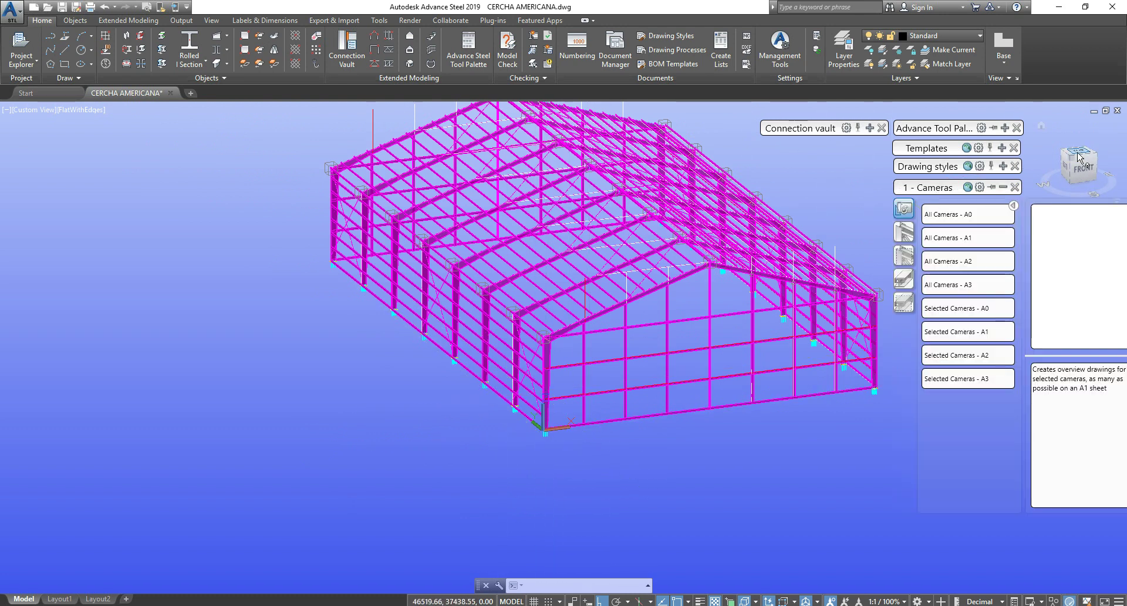
left_click(1079, 156)
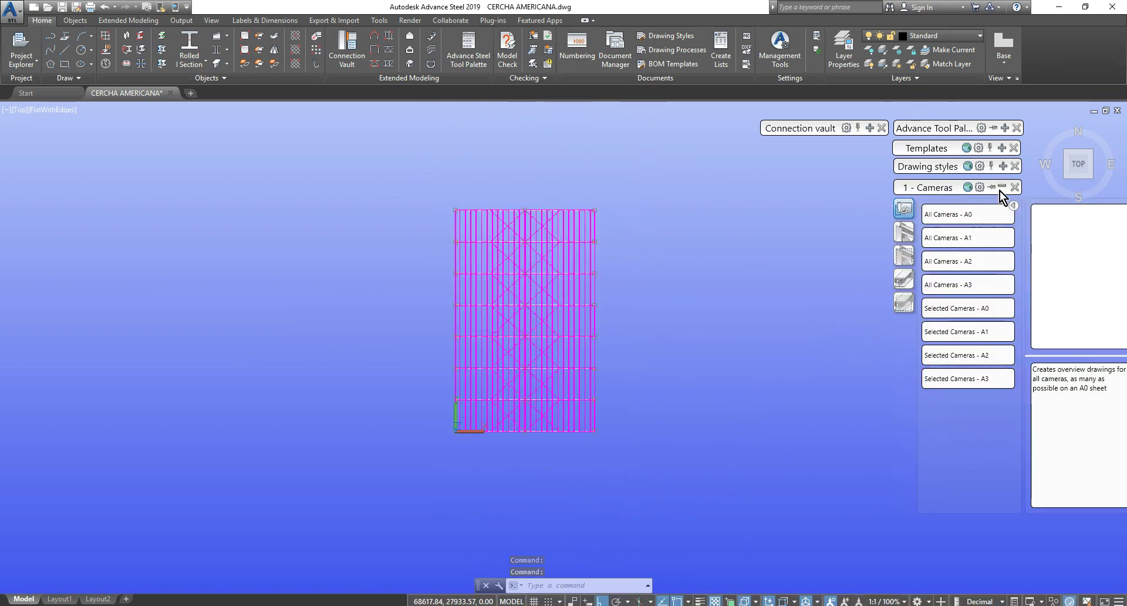
left_click(1001, 189)
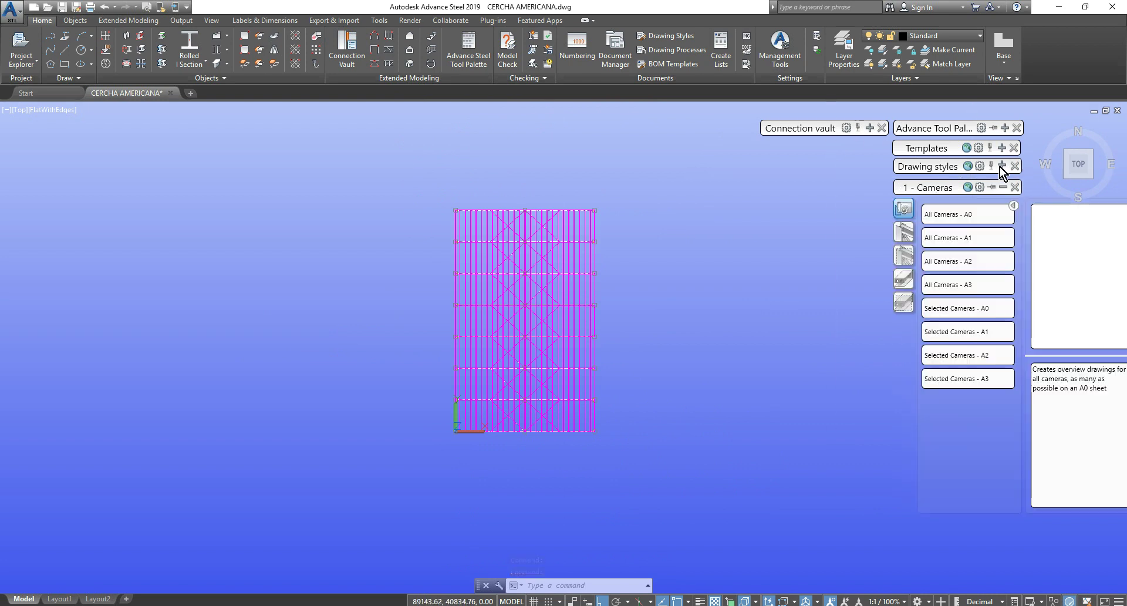
left_click(1003, 166)
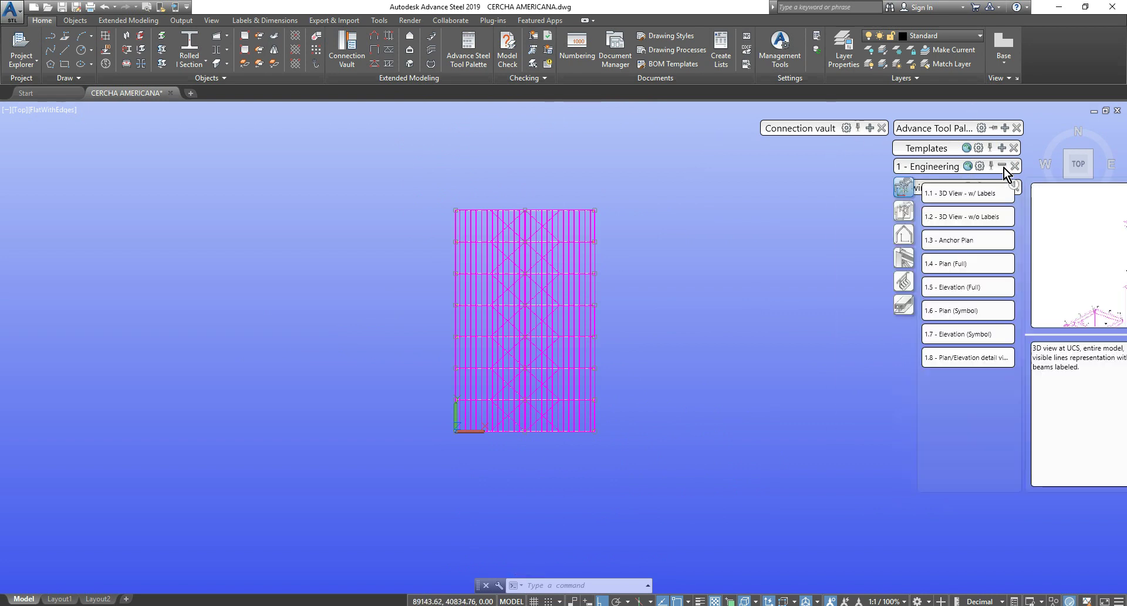
left_click(942, 310)
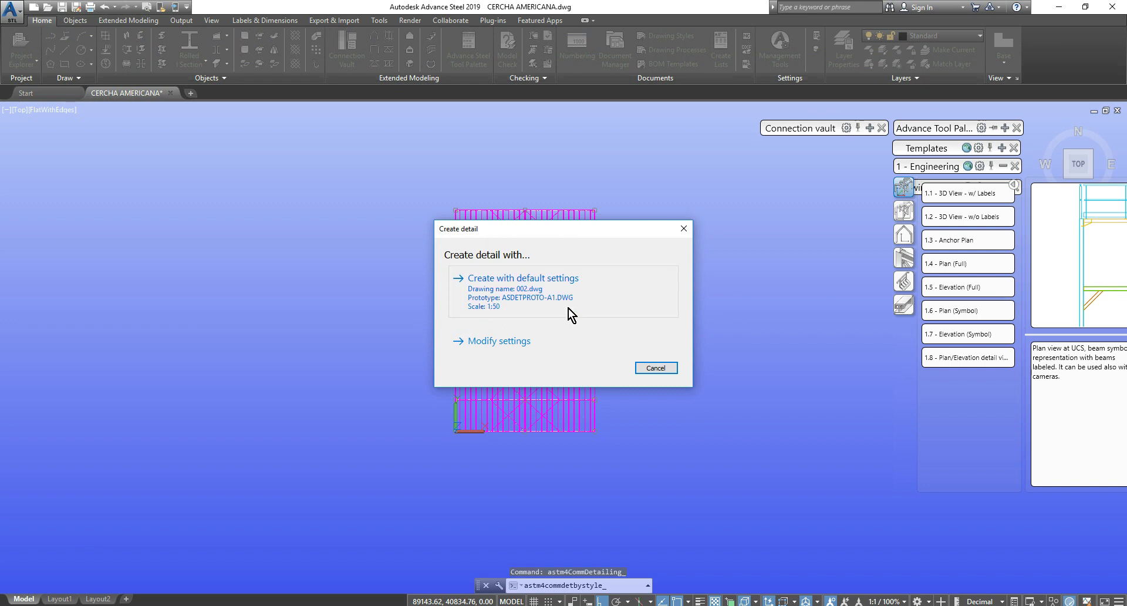
left_click(505, 341)
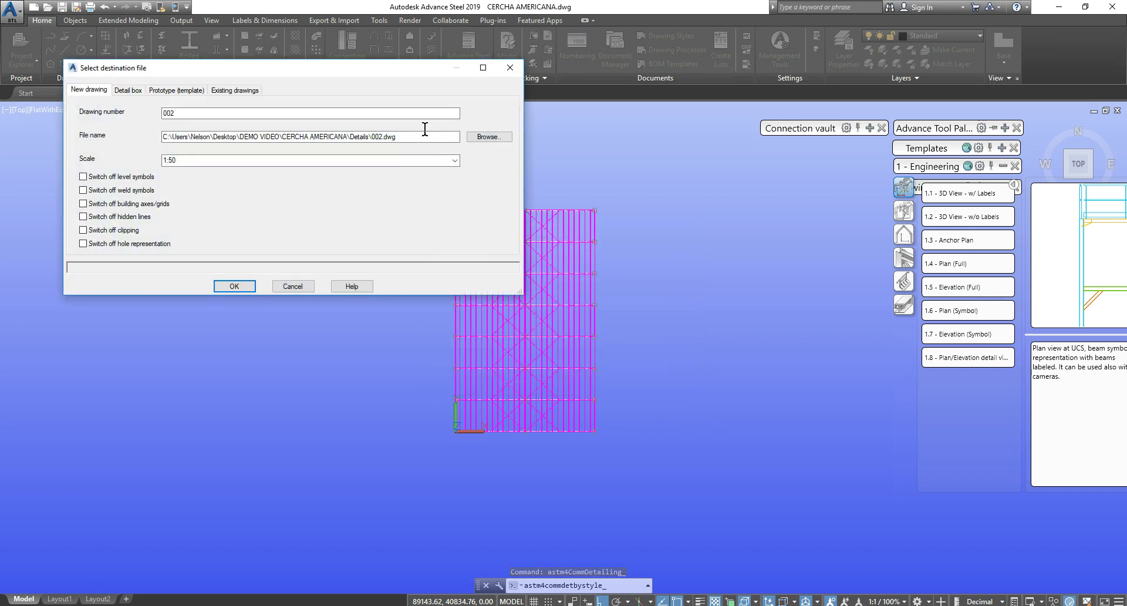
double_click(184, 113)
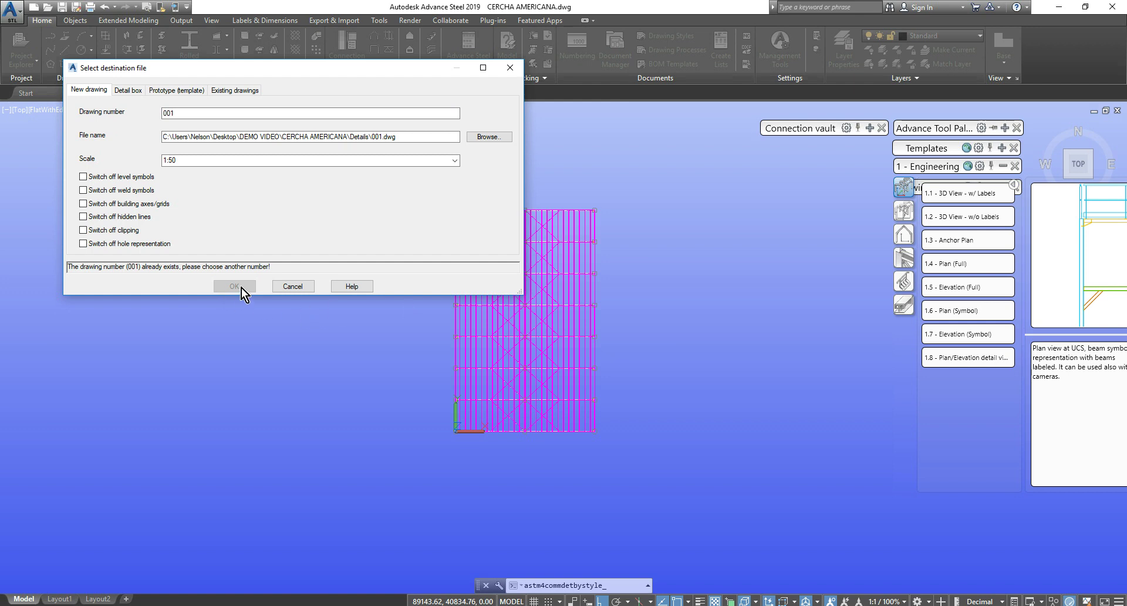
left_click(293, 287)
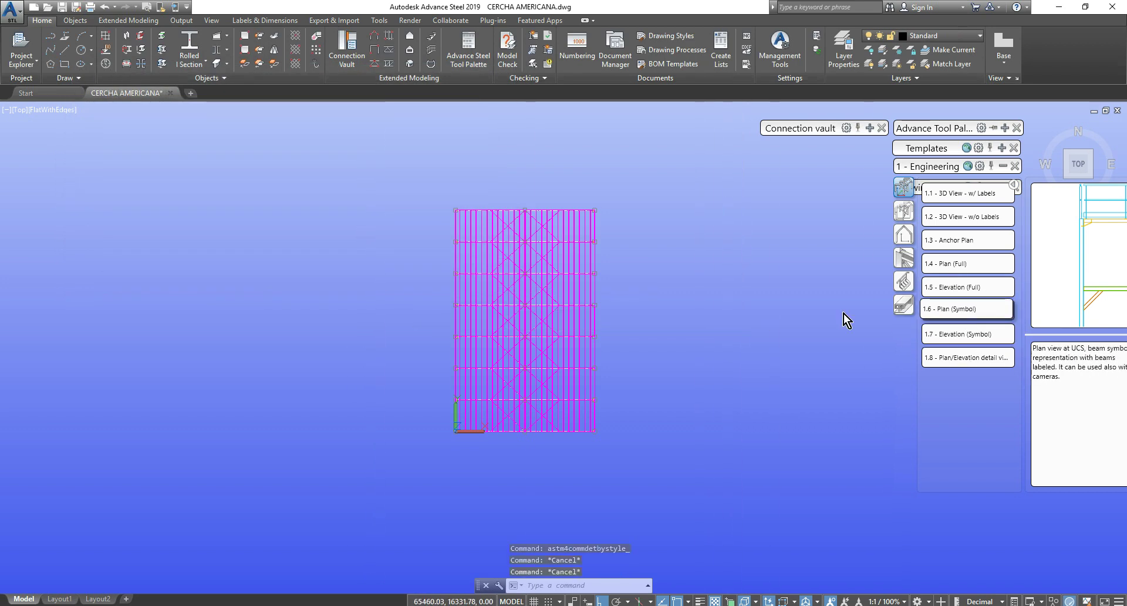
Step: Create a 1.6 - Plan (Symbol) detail of the model with default settings and open the drawing 002.dwg
left_click(928, 310)
left_click(550, 289)
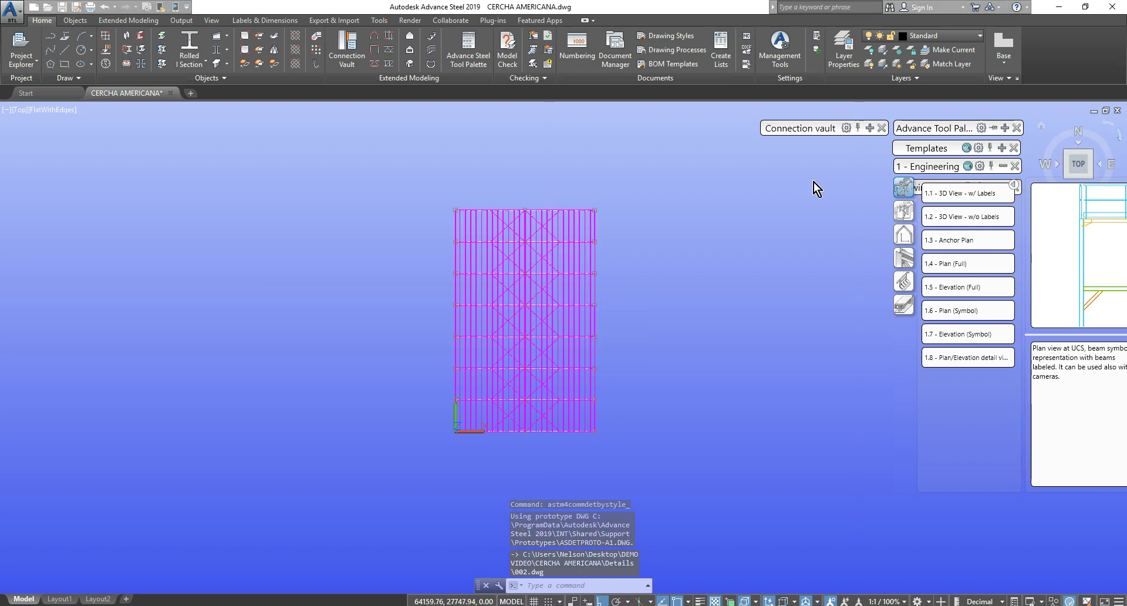
left_click(1007, 128)
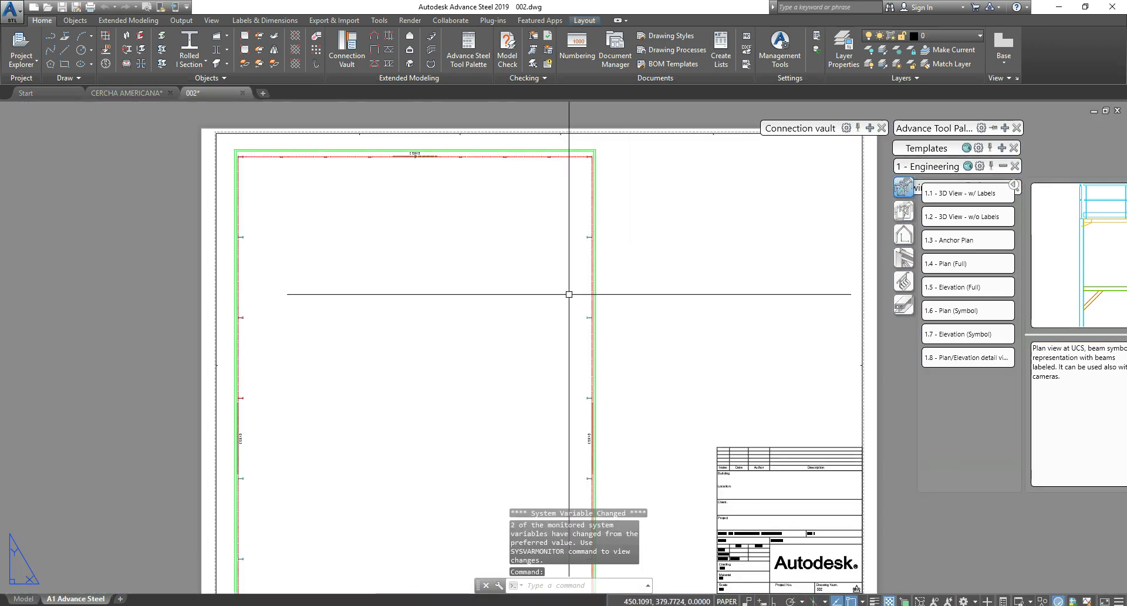
Step: Examine how the plan detail fits on the A1 sheet, checking its frame against the sheet border and title block
middle_click_drag(628, 318, 593, 252)
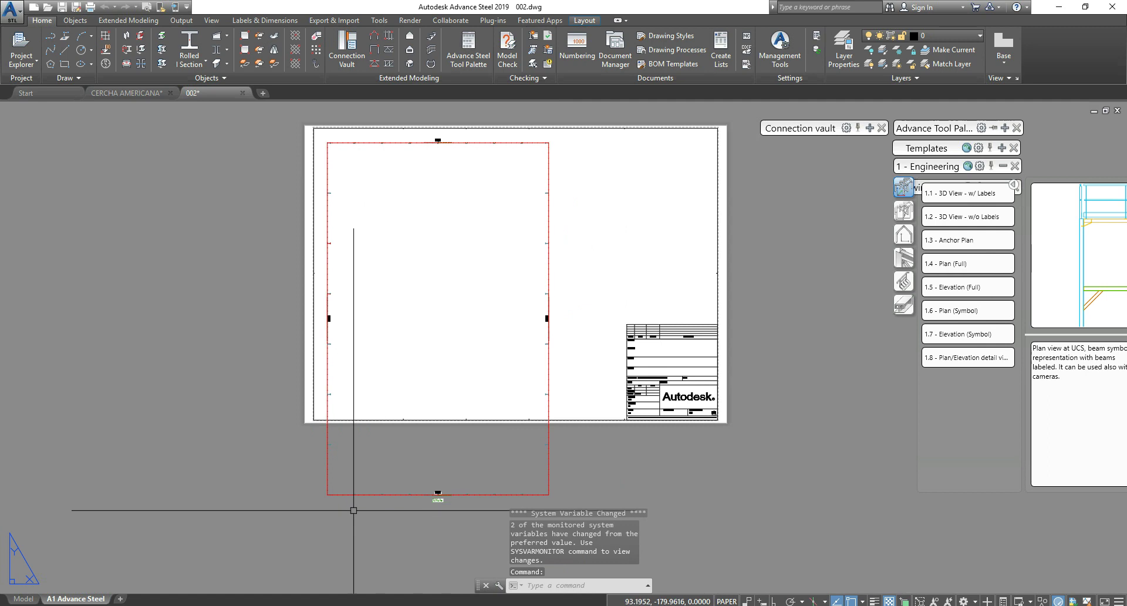
scroll(349, 497, "up", 3)
scroll(448, 465, "down", 2)
scroll(709, 378, "up", 1)
scroll(709, 378, "down", 5)
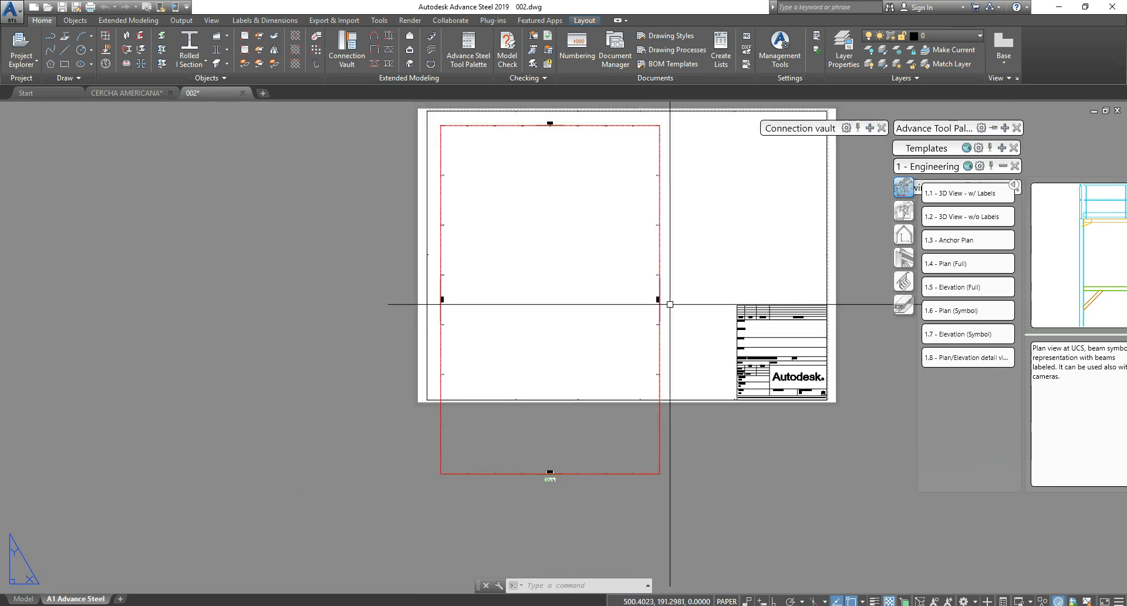
scroll(658, 124, "up", 5)
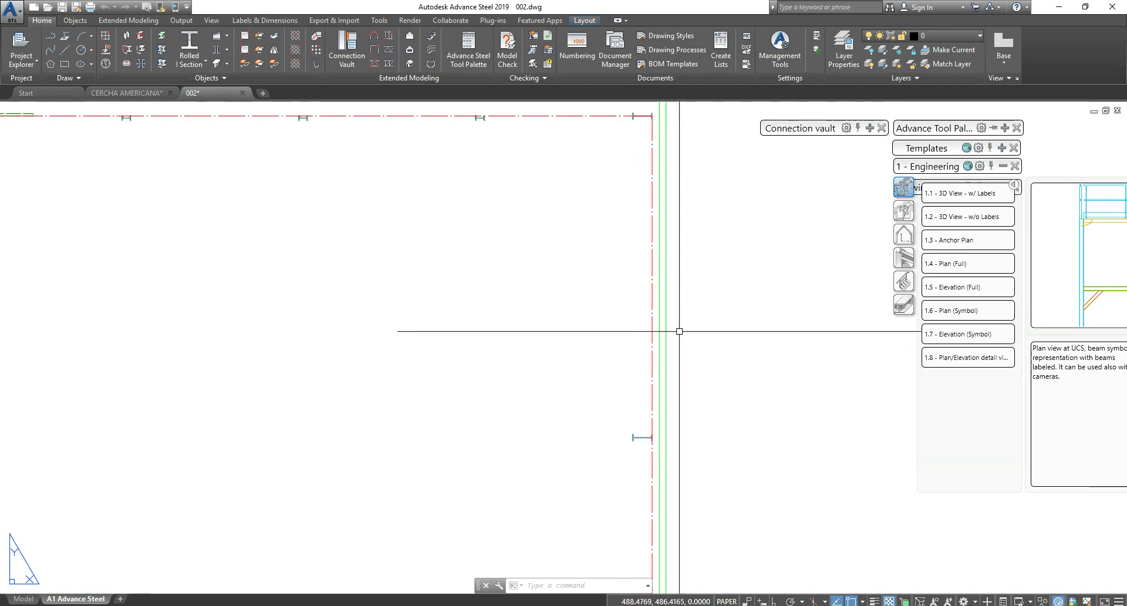
scroll(639, 440, "down", 5)
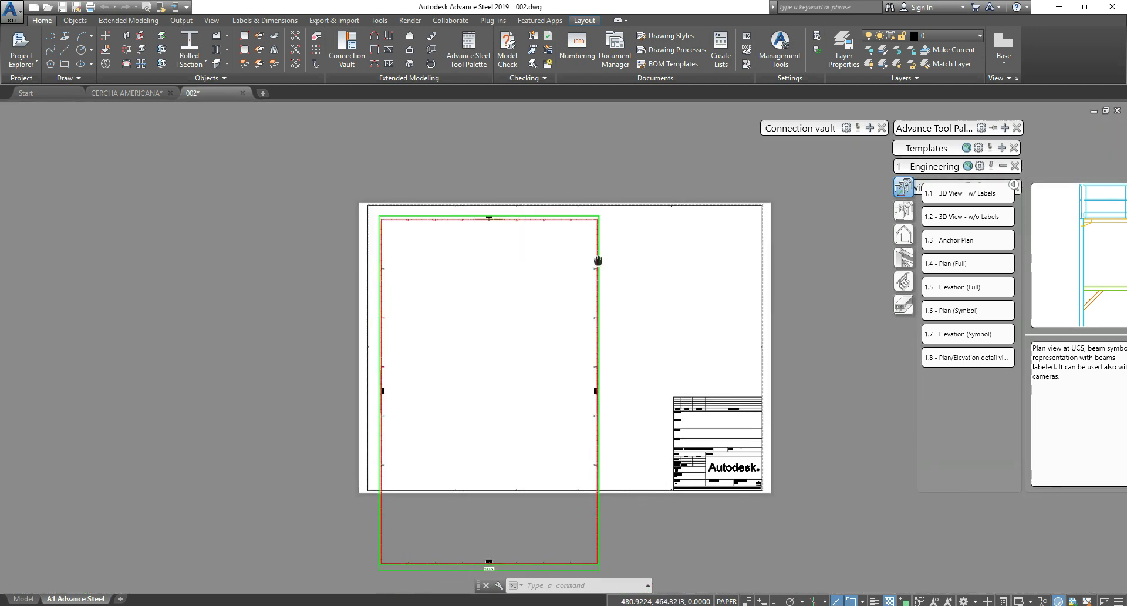
scroll(596, 391, "up", 5)
scroll(594, 385, "down", 6)
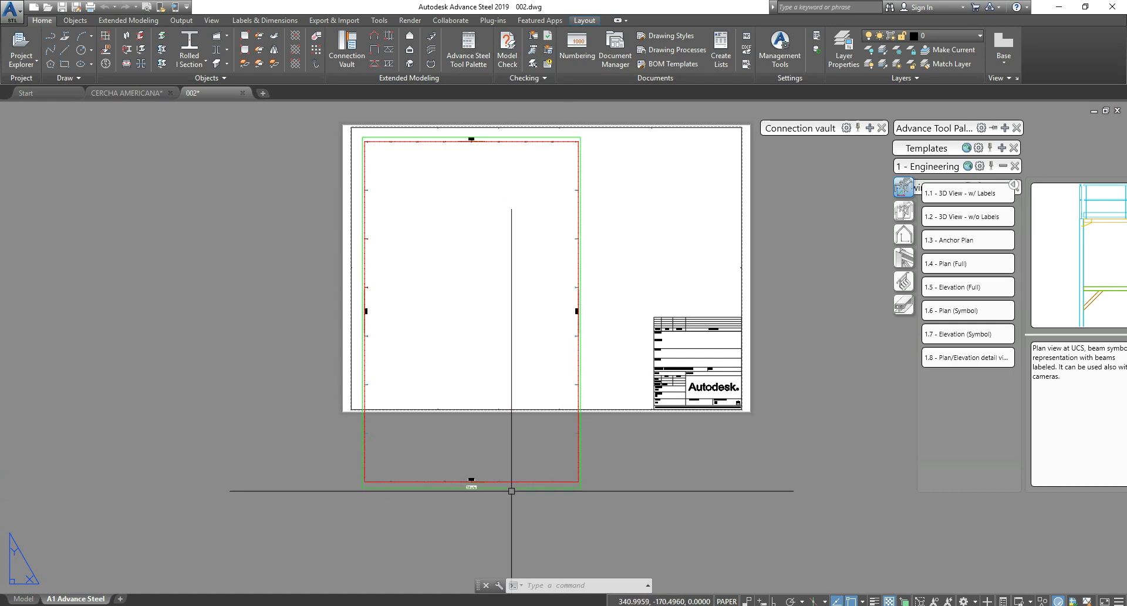
Step: Edit the plan detail through its outer frame and set its view scale to 1:100
scroll(522, 489, "up", 4)
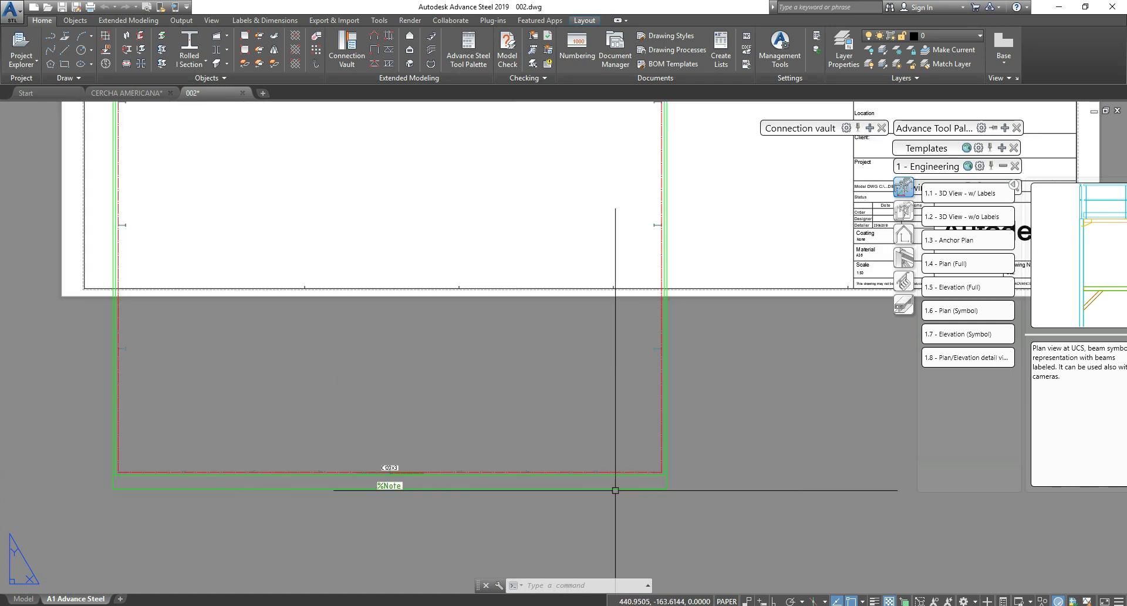
left_click(639, 476)
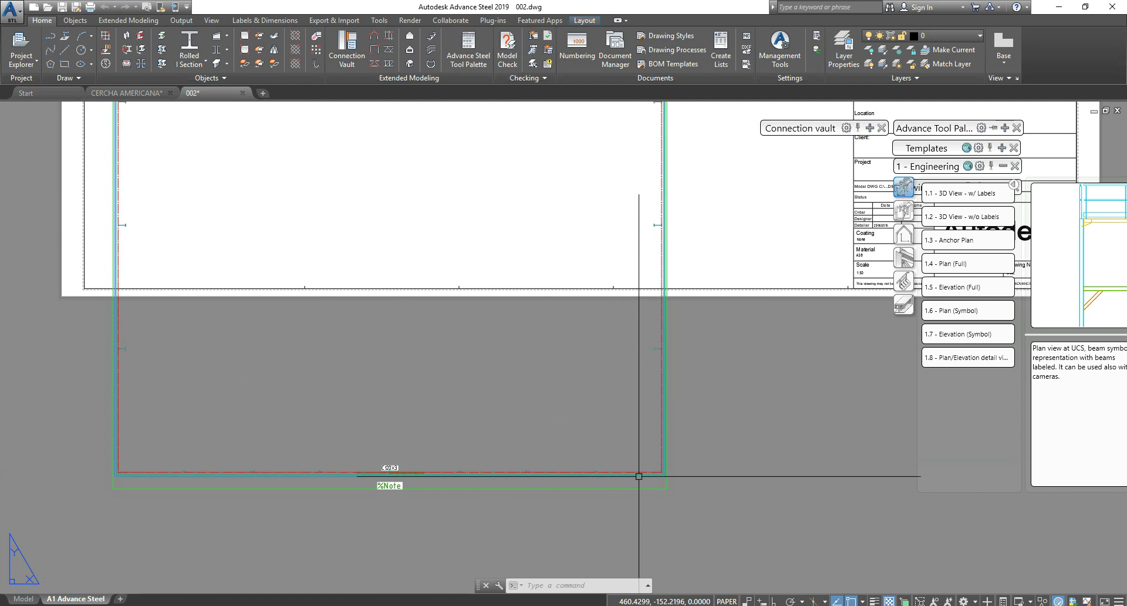
key("Escape")
key("Escape")
double_click(626, 490)
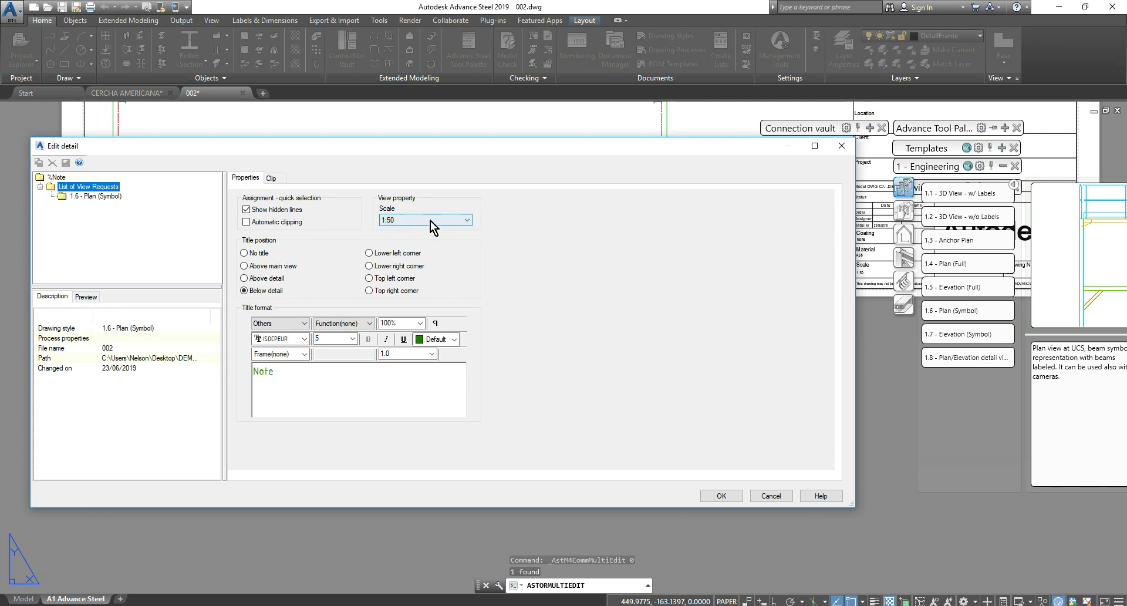
left_click(431, 221)
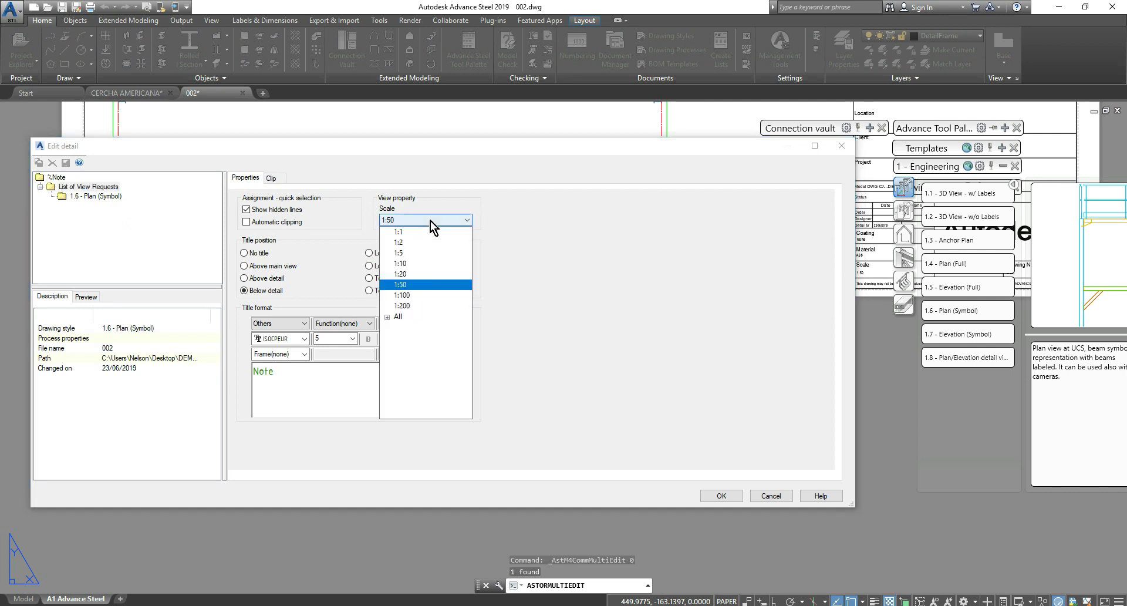
left_click(429, 293)
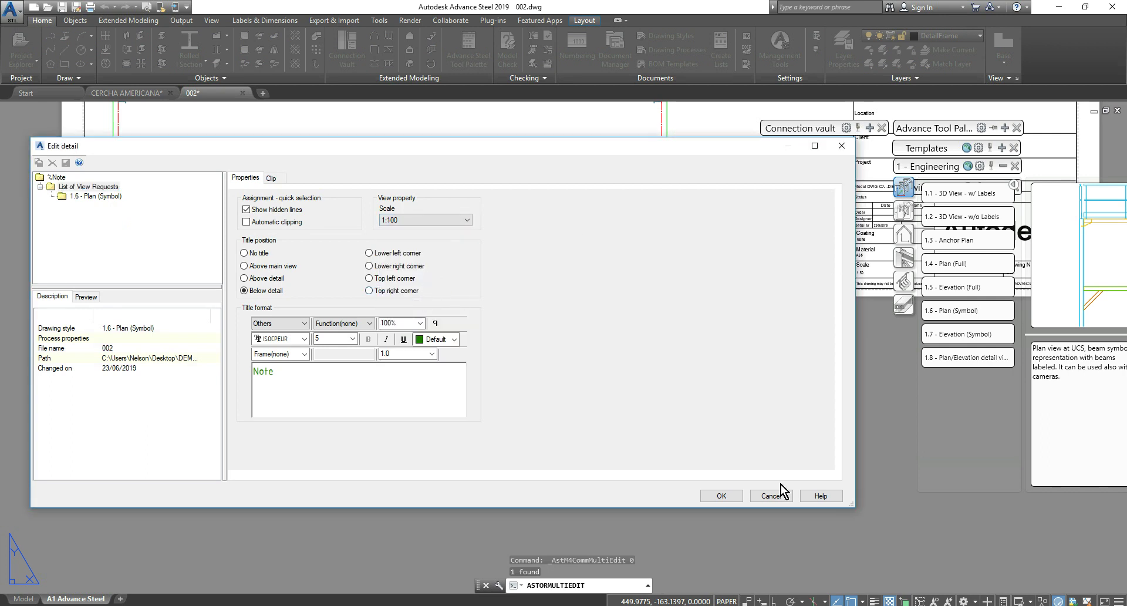
left_click(723, 496)
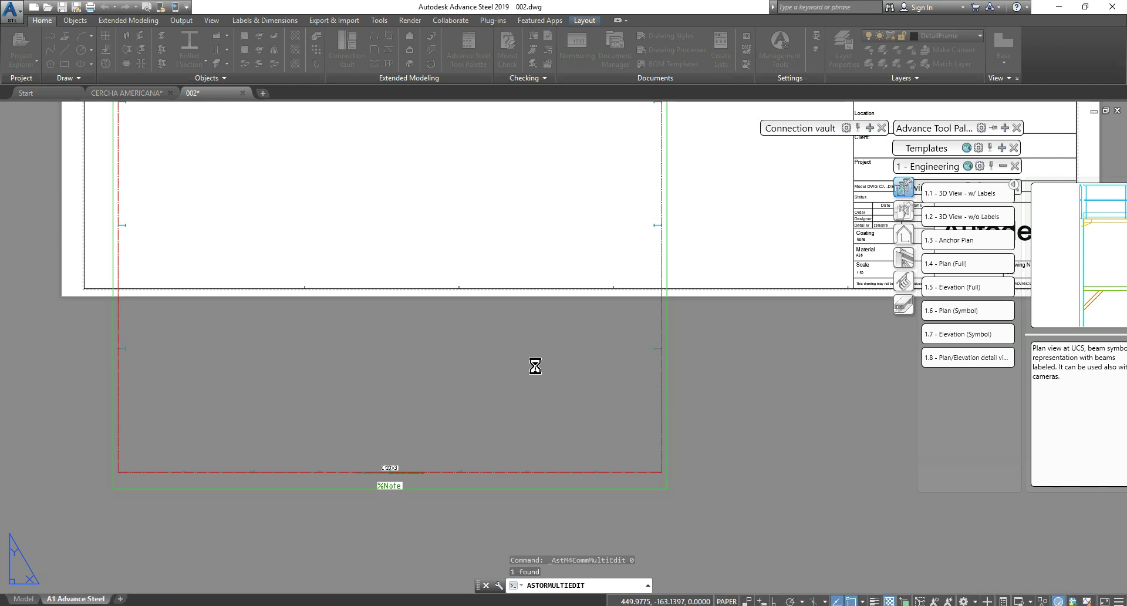
Step: Move the rescaled plan detail with its frame and labels into the upper-left area of the A1 sheet and check its placement
scroll(556, 279, "down", 4)
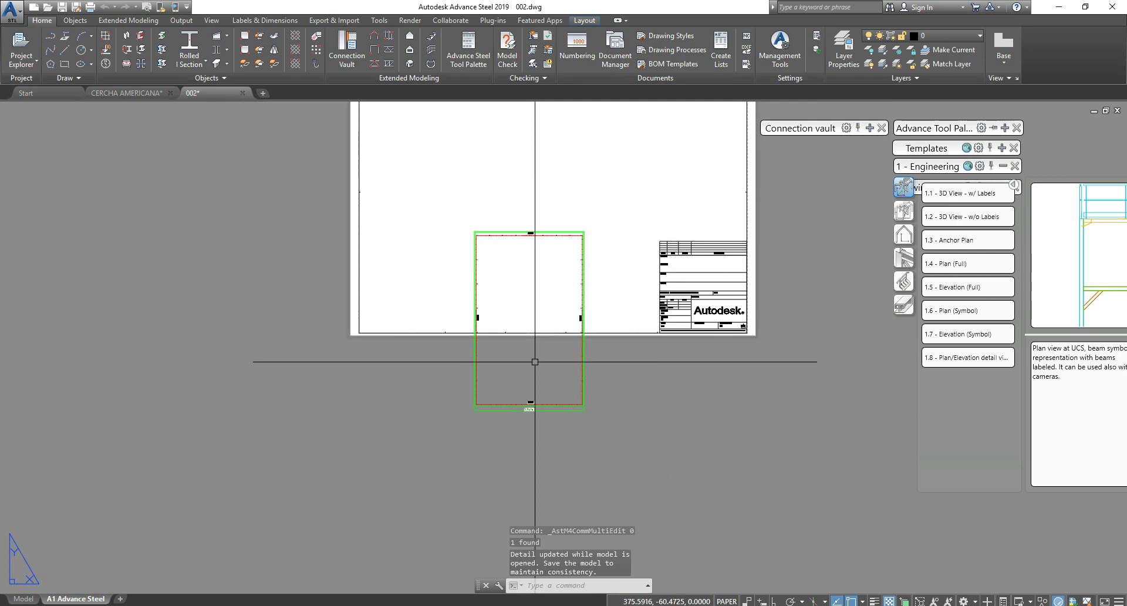
middle_click_drag(556, 280, 565, 335)
left_click(543, 414)
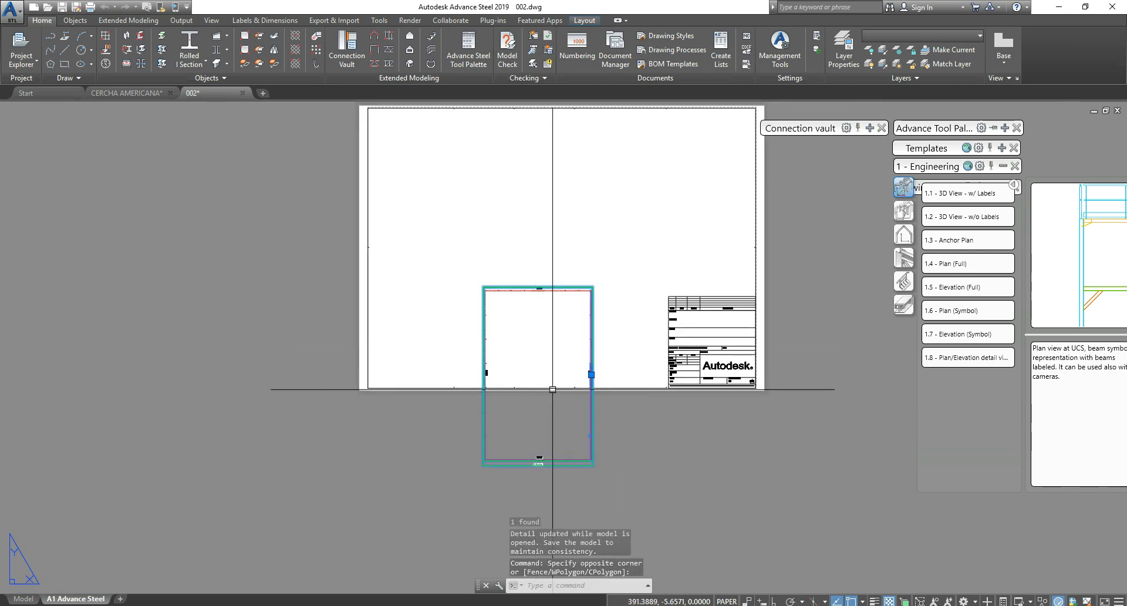
left_click(562, 357)
type("m")
key("Return")
left_click(547, 338)
middle_click_drag(538, 204, 558, 285)
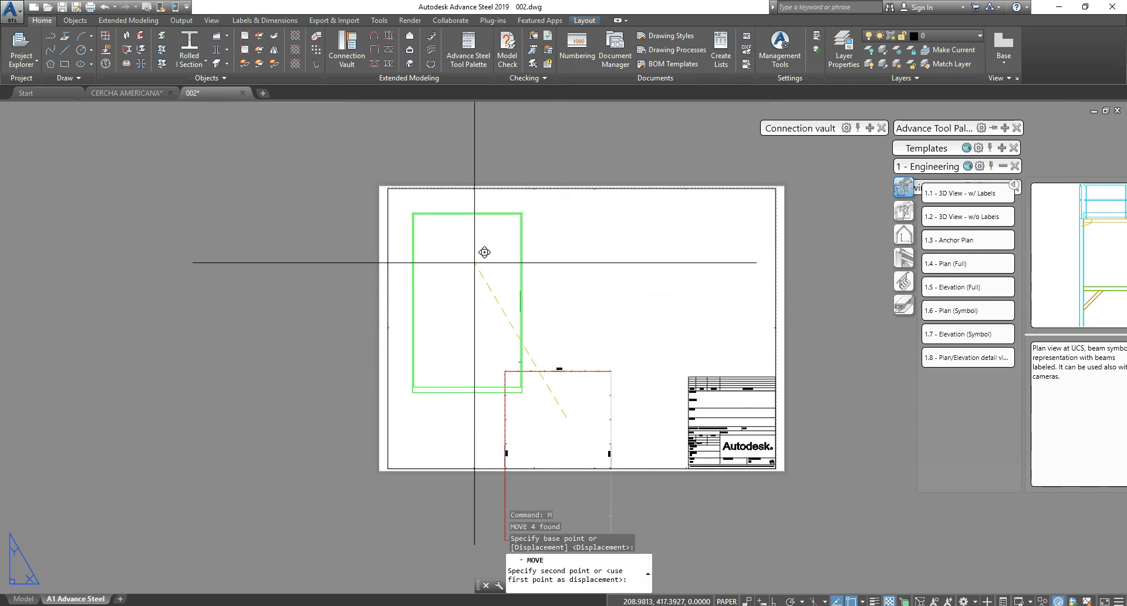
key("Escape")
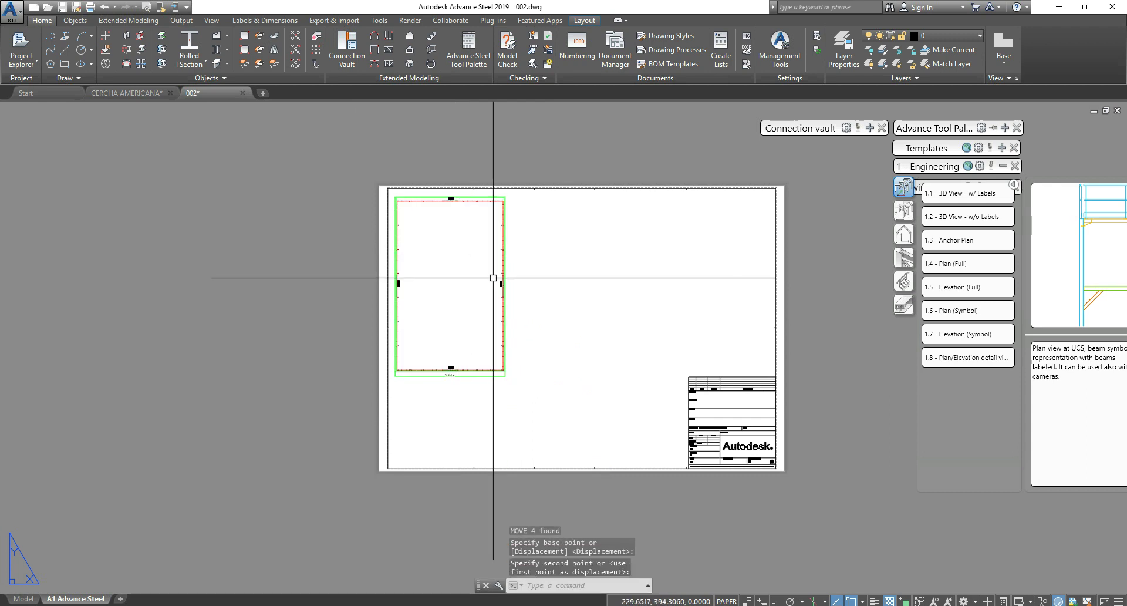
scroll(451, 321, "up", 2)
key("Escape")
middle_click_drag(451, 320, 467, 346)
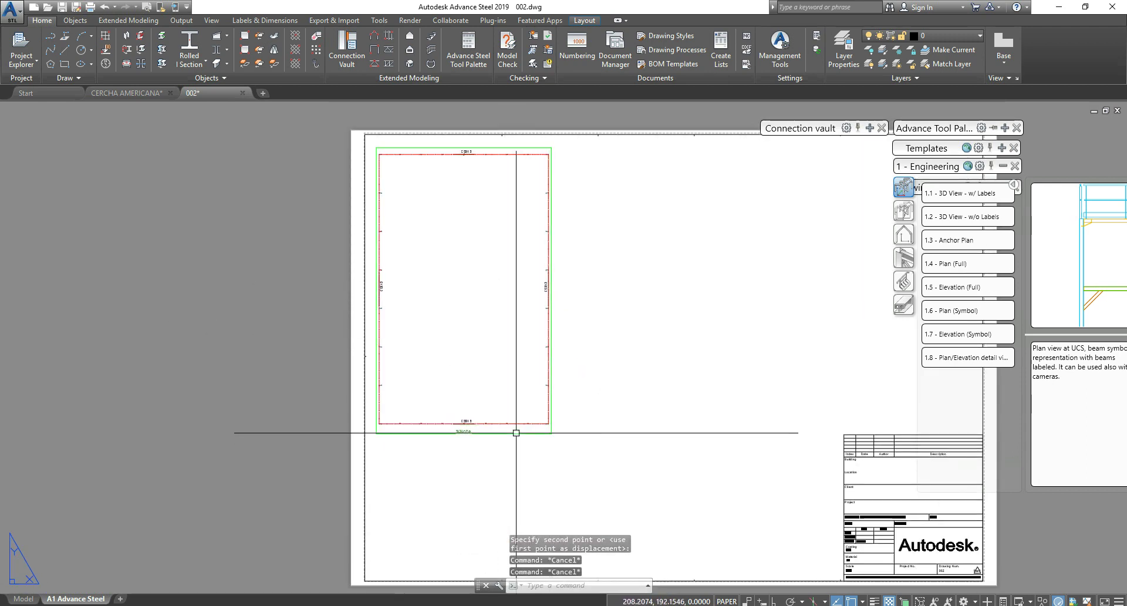
scroll(516, 432, "up", 2)
scroll(515, 432, "up", 2)
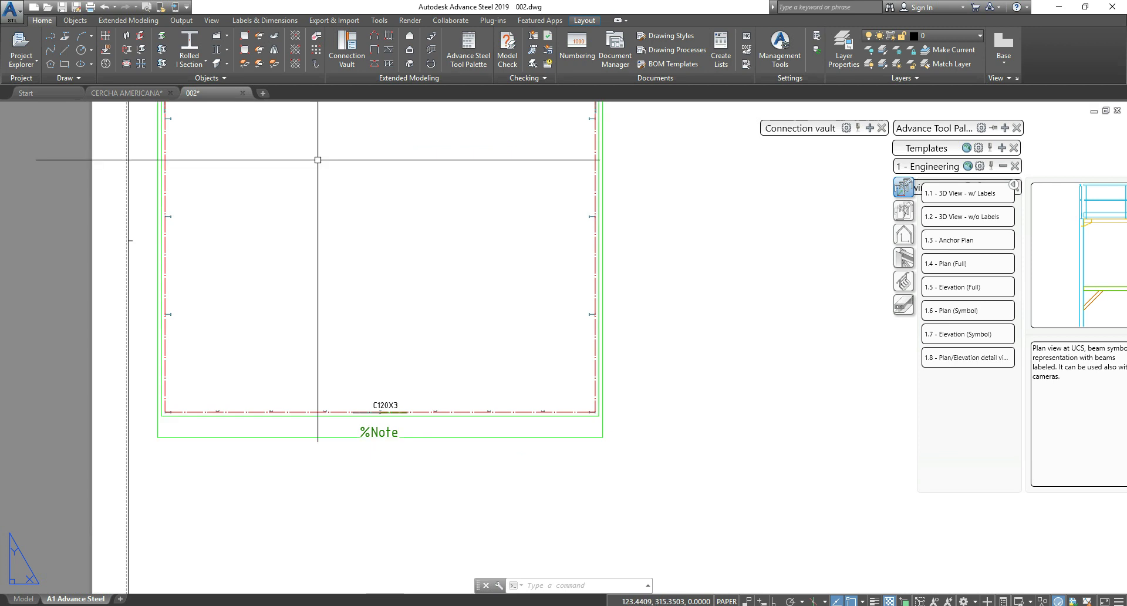
Step: Return to the CERCHA AMERICANA model and inspect the front corner column's base plate and anchors in 3D
left_click(134, 94)
scroll(482, 435, "up", 5)
middle_click_drag(402, 416, 519, 376, "shift")
scroll(526, 373, "up", 5)
scroll(567, 352, "up", 5)
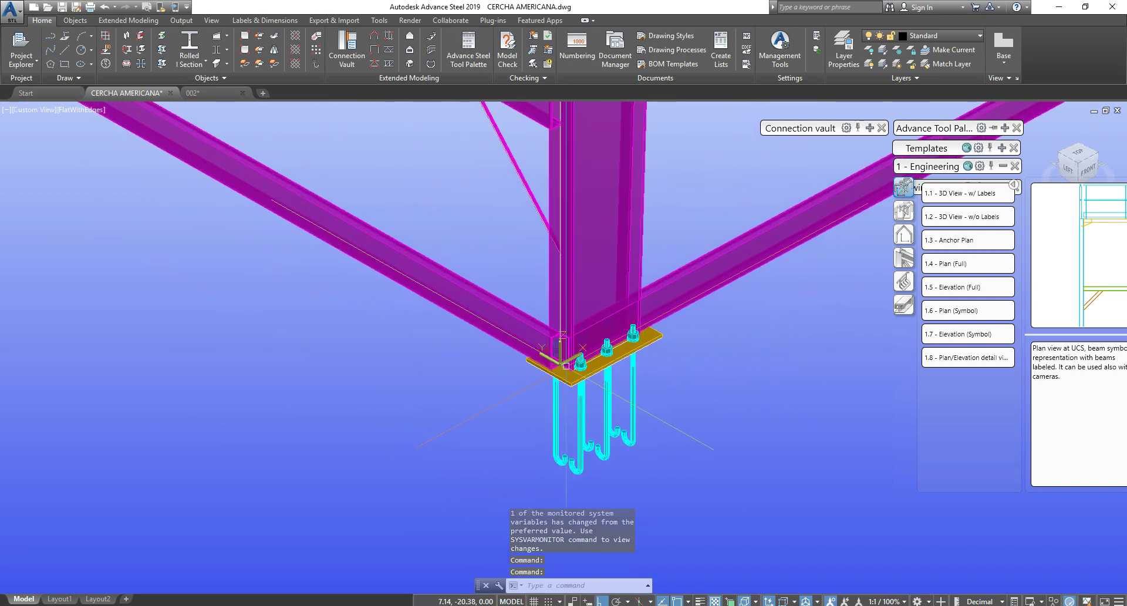
middle_click_drag(563, 364, 564, 365, "shift")
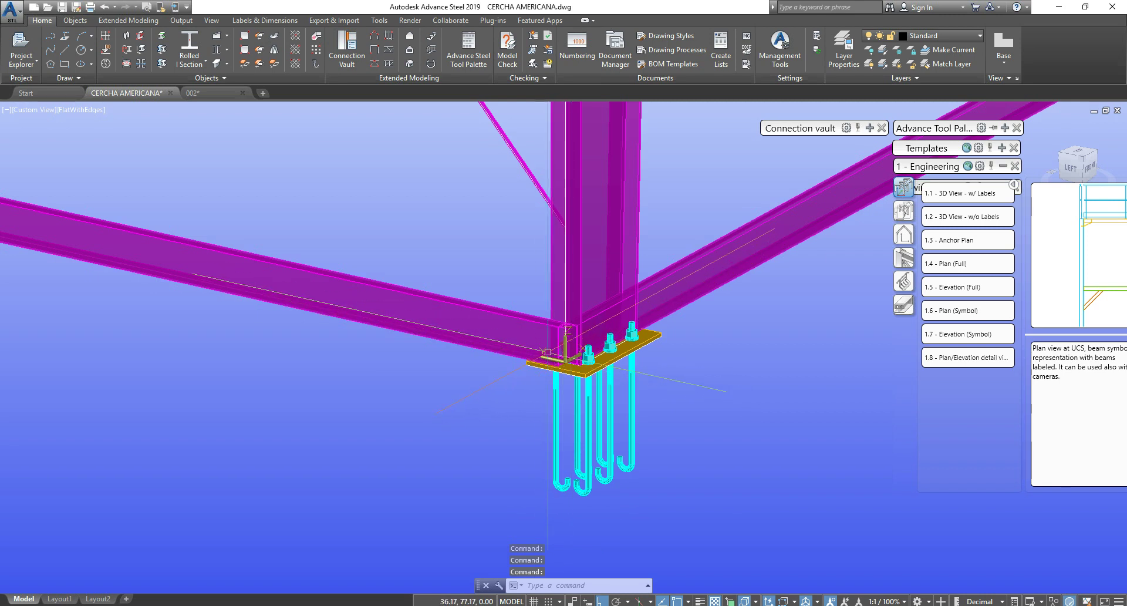
Step: Draw a ground-level rectangle about 37,900 by 55,400 from the front corner column's base point, extending beyond the building's footprint
type("rec")
key("Return")
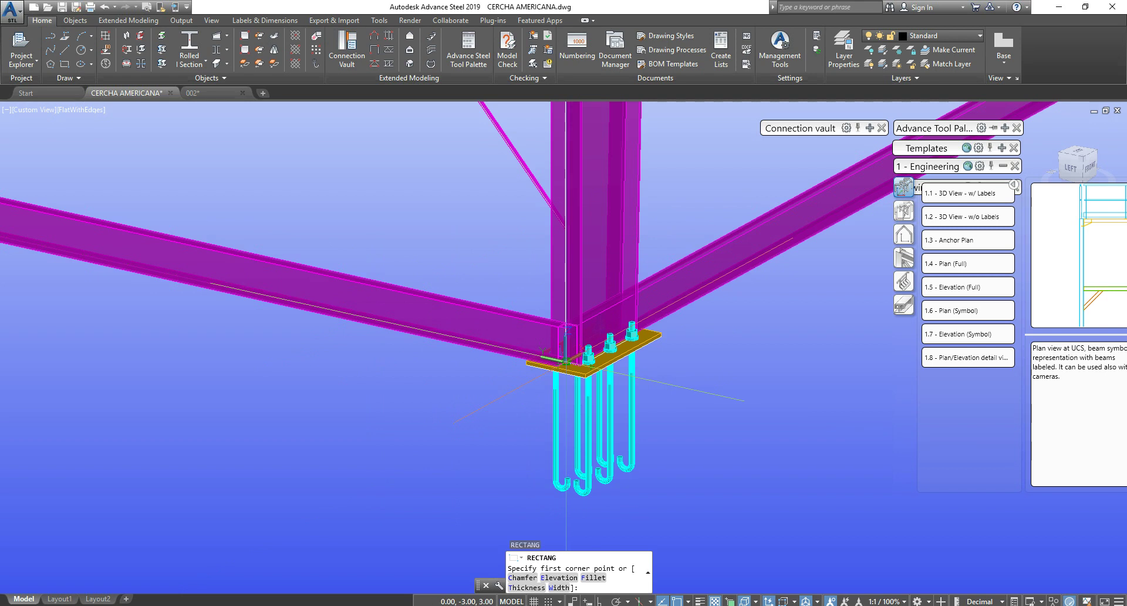
left_click(567, 360)
scroll(566, 359, "down", 4)
scroll(384, 250, "down", 6)
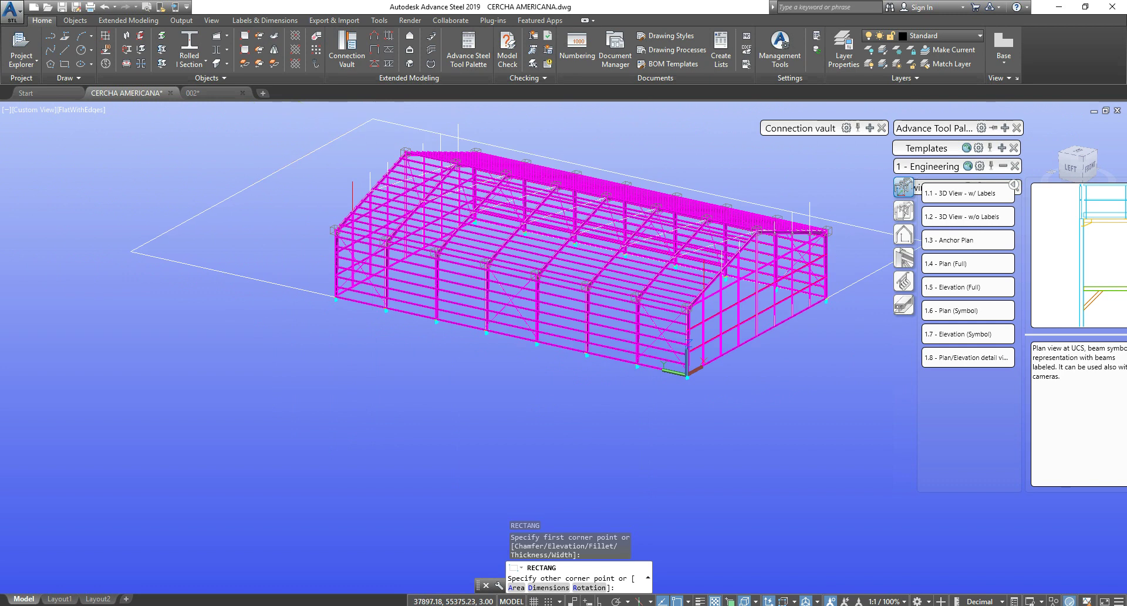
key("Escape")
middle_click_drag(675, 223, 626, 290)
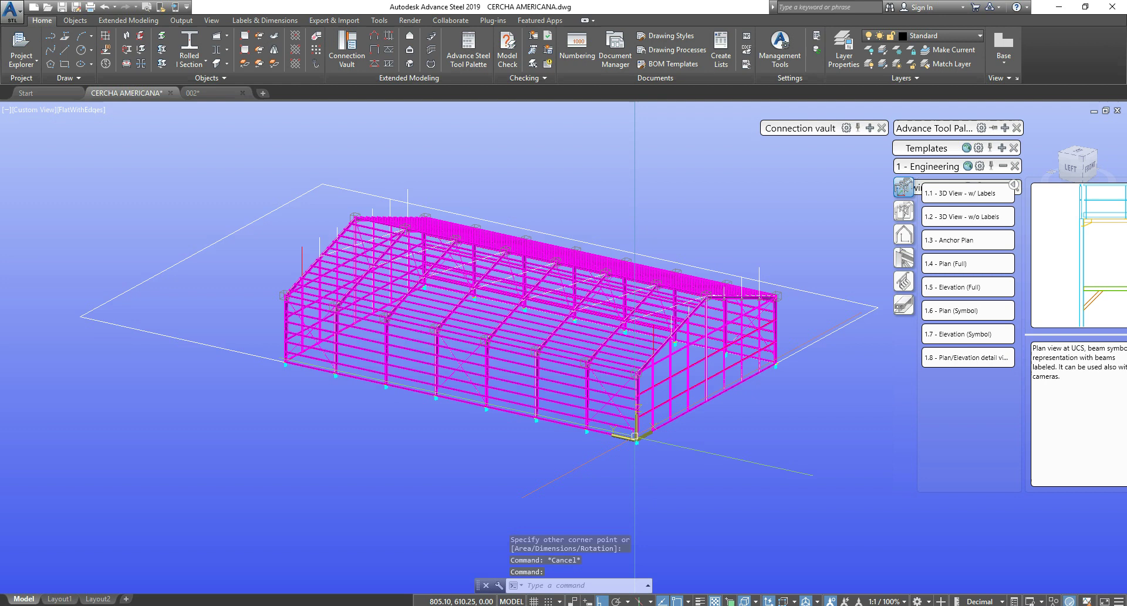
Step: Draw two vertical lines from the ground rectangle's outer corner, one going up and one going down
middle_click_drag(708, 363, 539, 370)
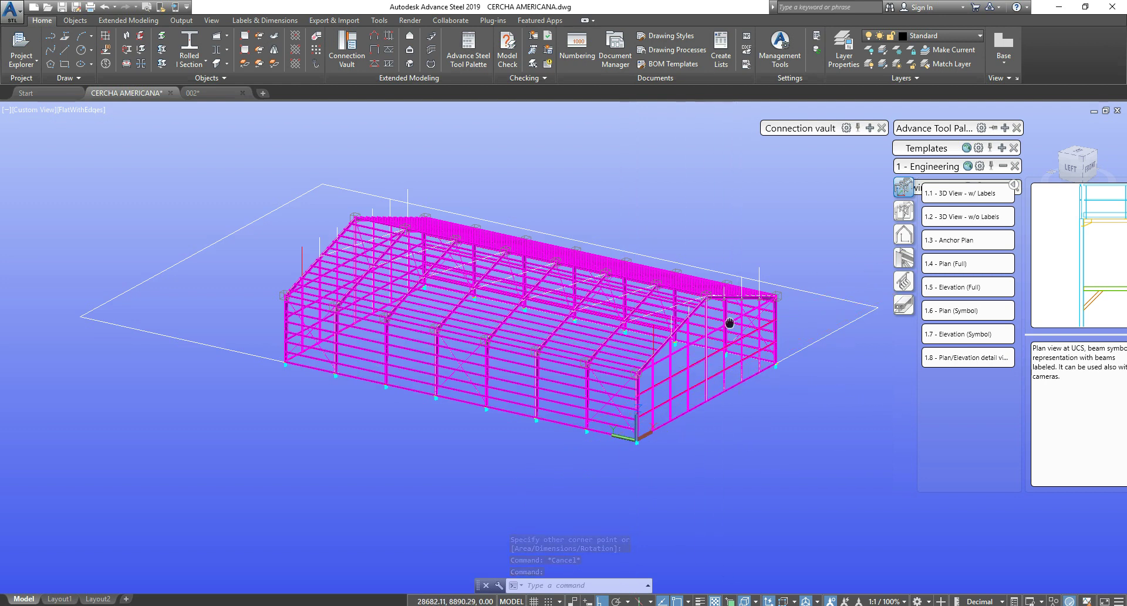
type("l")
key("Return")
left_click(709, 315)
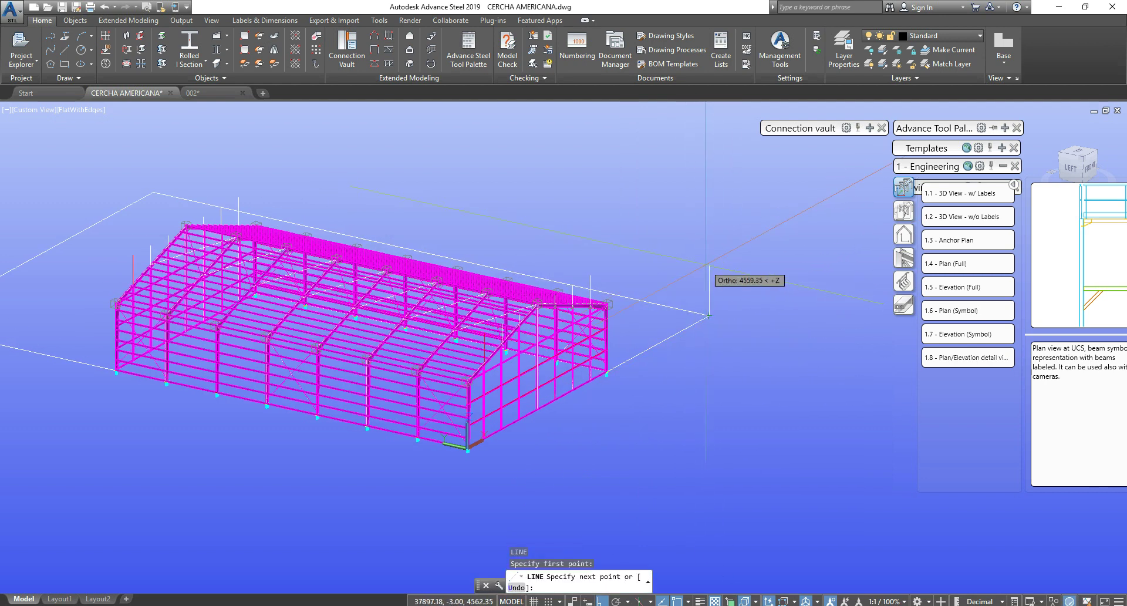
left_click(709, 166)
key("Return")
key("Return")
left_click(709, 315)
left_click(712, 402)
key("Escape")
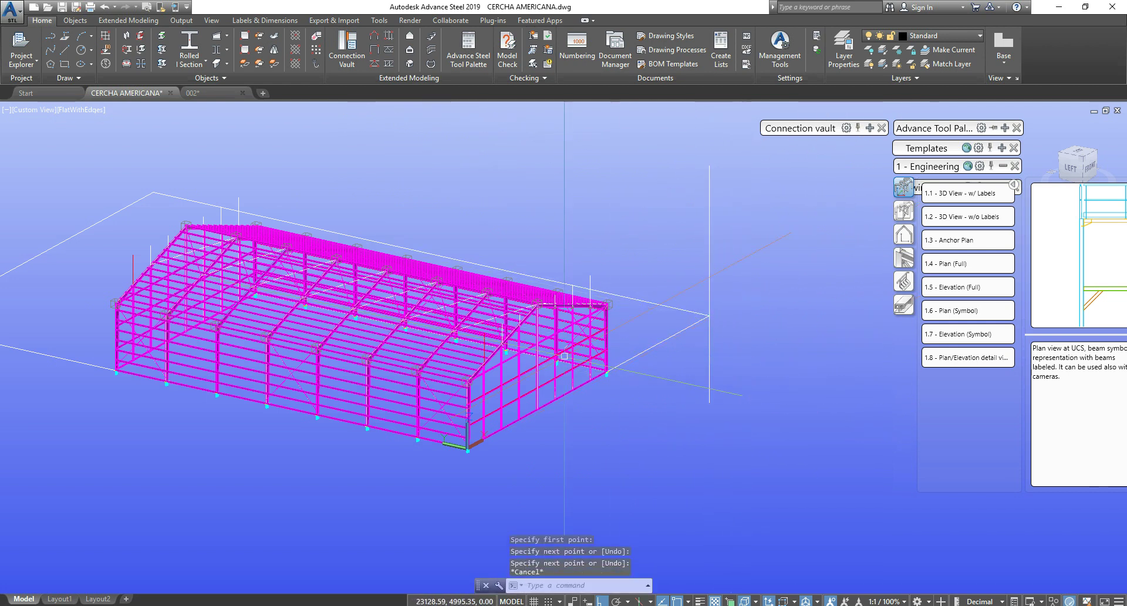
Step: In drawing 002, set the plan view's front depth to 10000 and rear depth to 500, and check the updated plan
left_click(224, 93)
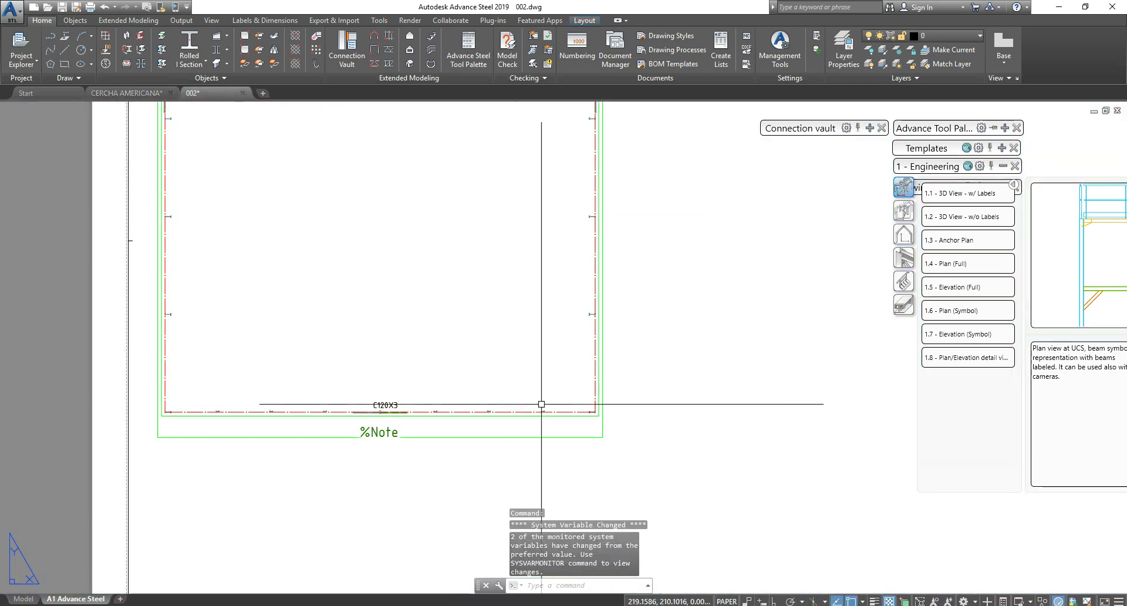
scroll(579, 438, "up", 4)
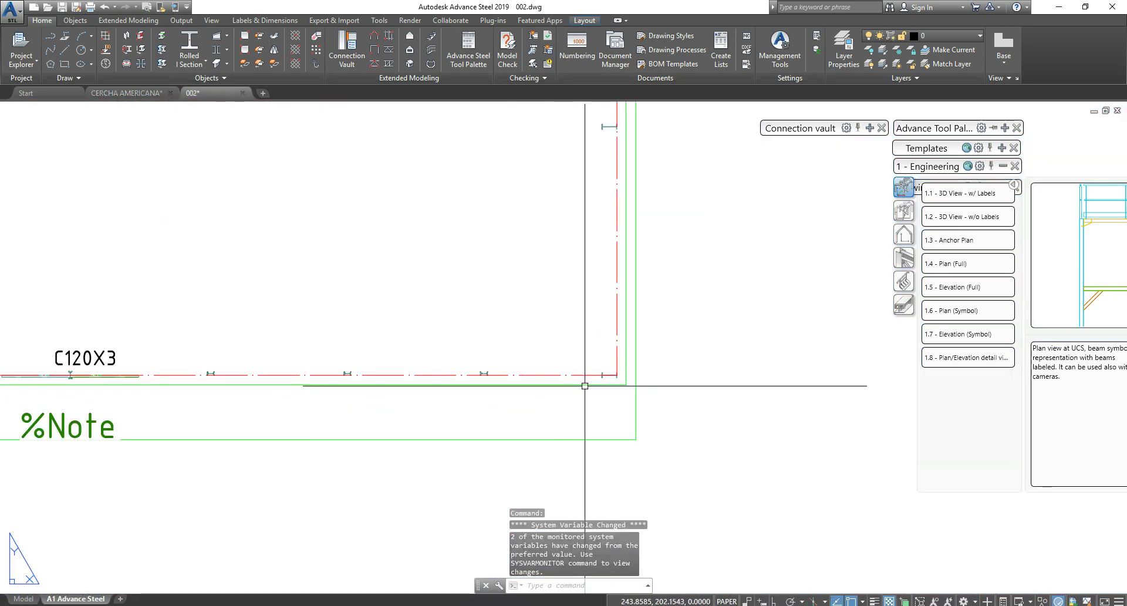
double_click(584, 384)
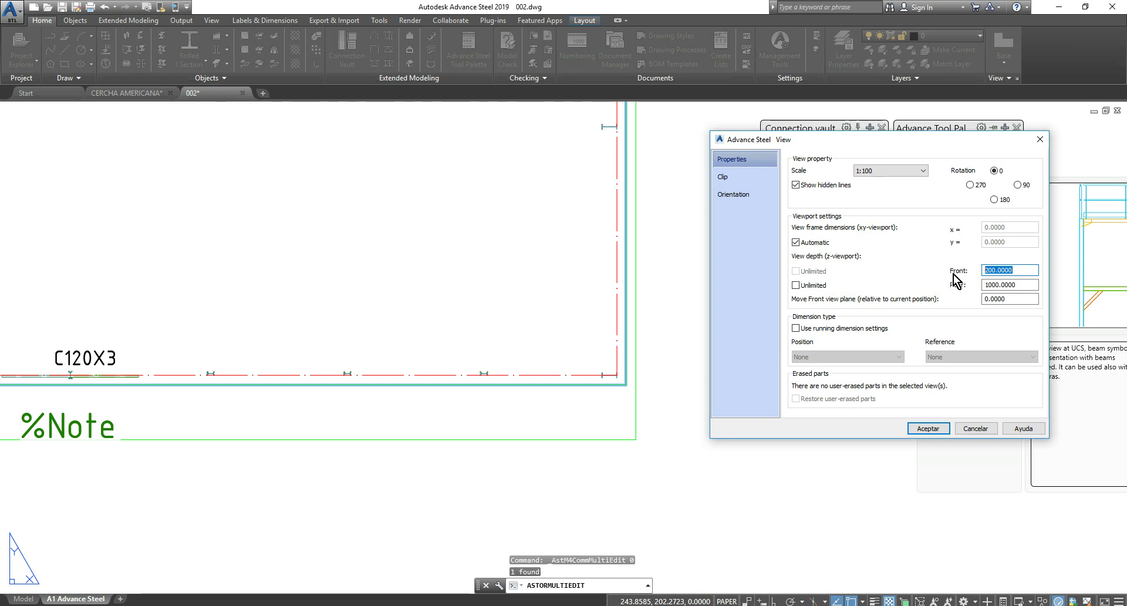
type("10000")
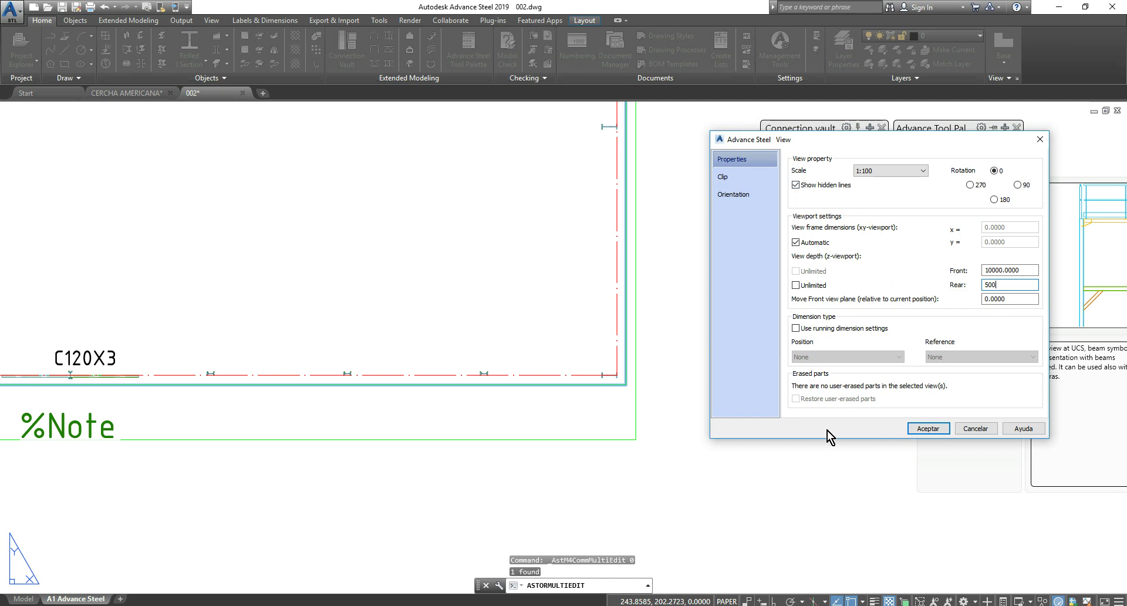
left_click(926, 429)
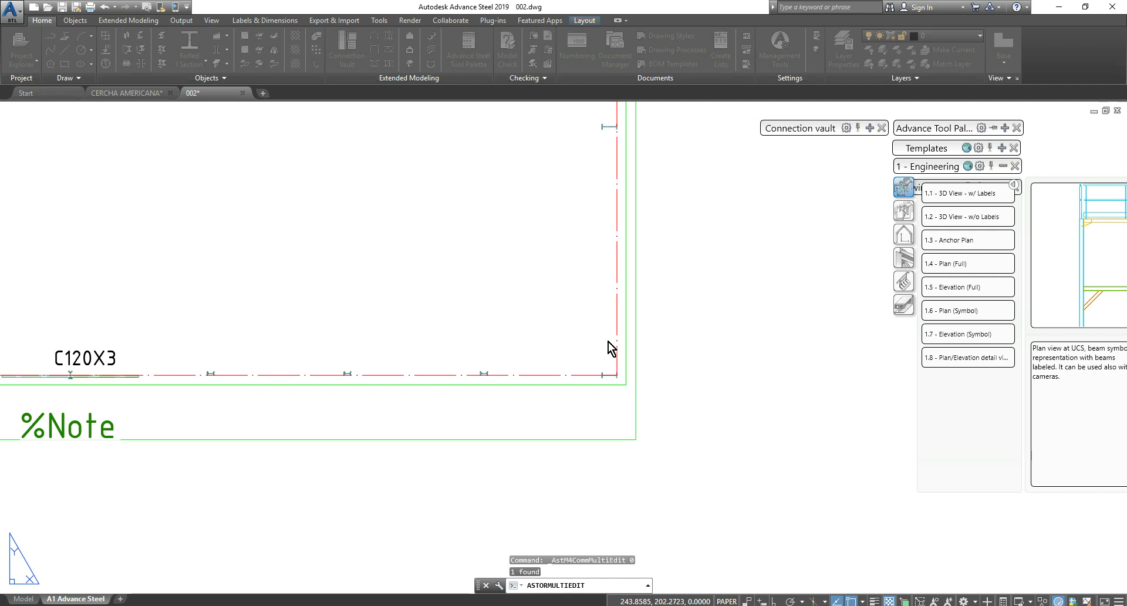
scroll(611, 348, "down", 10)
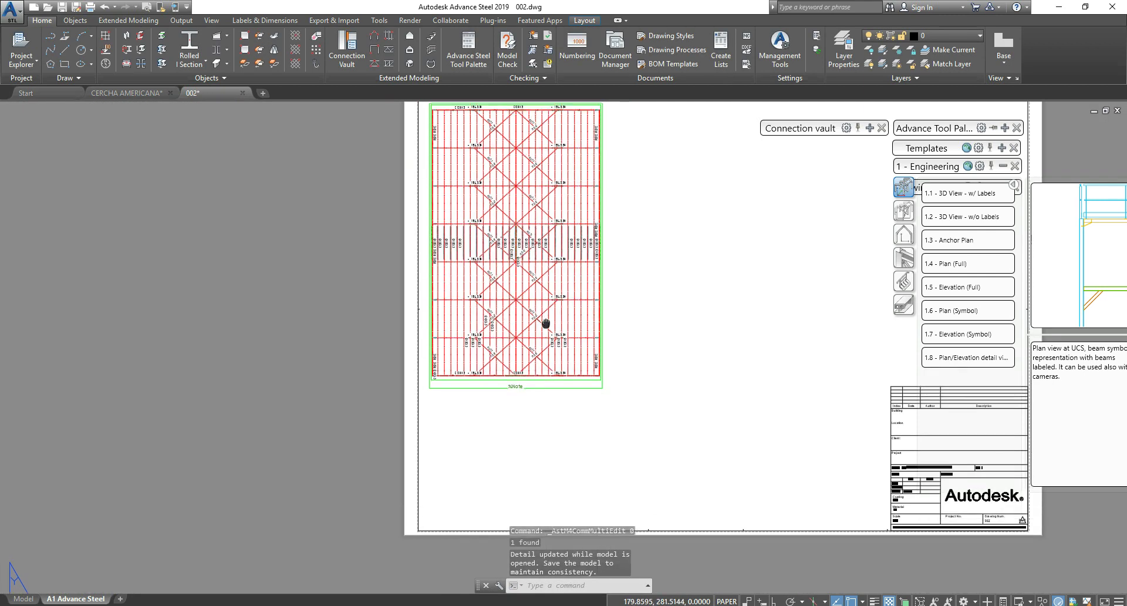
scroll(513, 322, "up", 6)
scroll(513, 321, "down", 3)
middle_click_drag(360, 312, 523, 360)
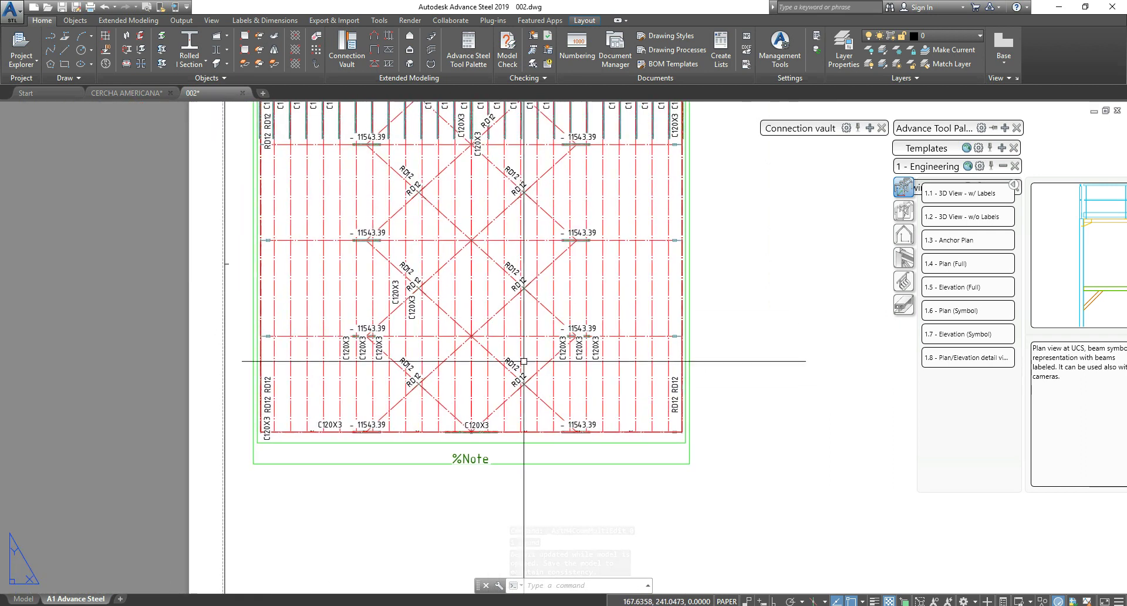
scroll(523, 352, "down", 4)
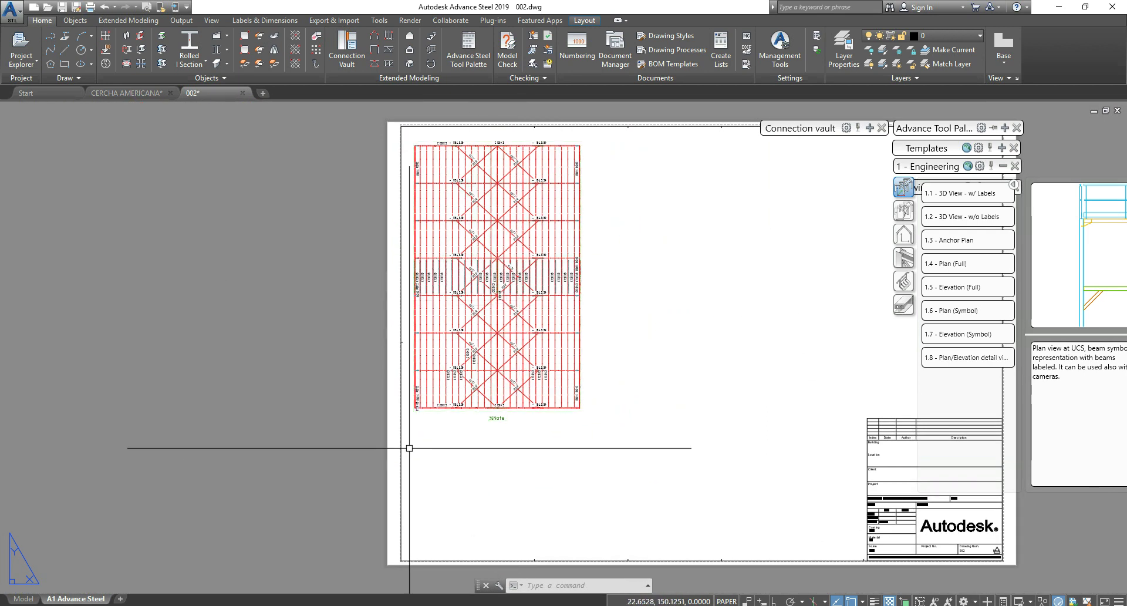
Step: Return to the CERCHA AMERICANA model and draw a 10000 line straight up from the rectangle's outer corner
left_click(154, 93)
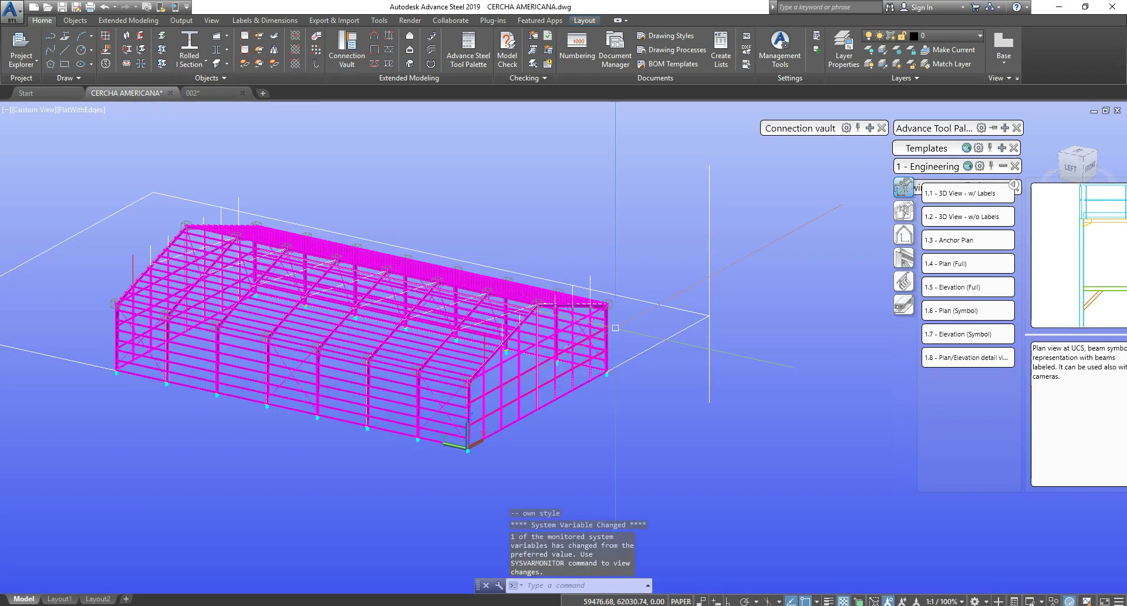
type("line")
key("Return")
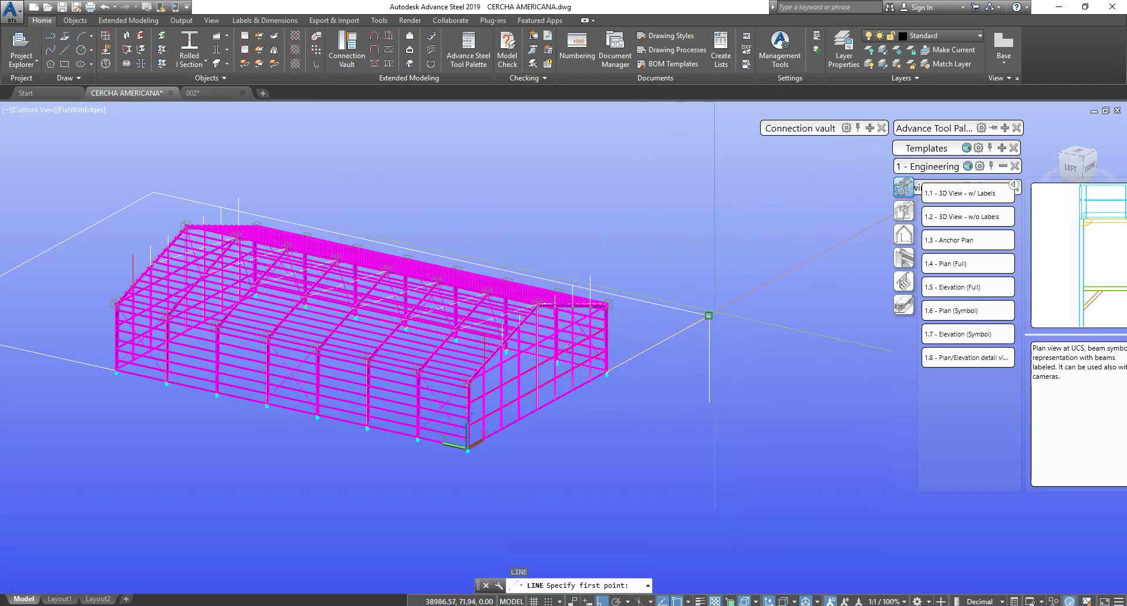
left_click(709, 316)
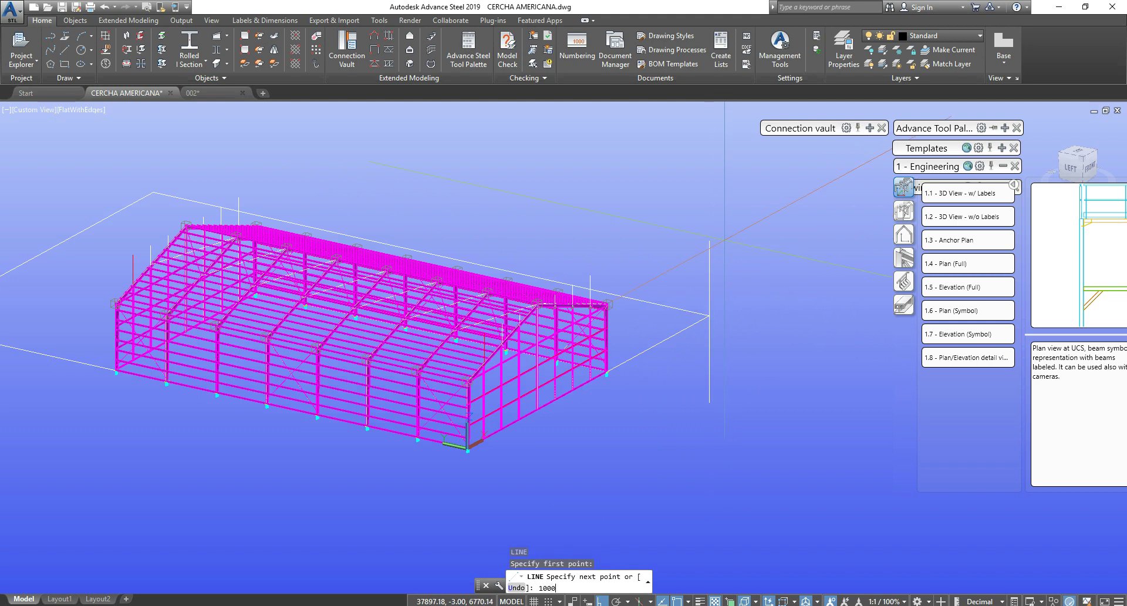
type("10000")
key("Return")
key("Escape")
Step: Delete the old downward line at the rectangle's outer corner and draw a 500 line straight down from it
left_click(692, 361)
key("Escape")
key("Return")
left_click(710, 316)
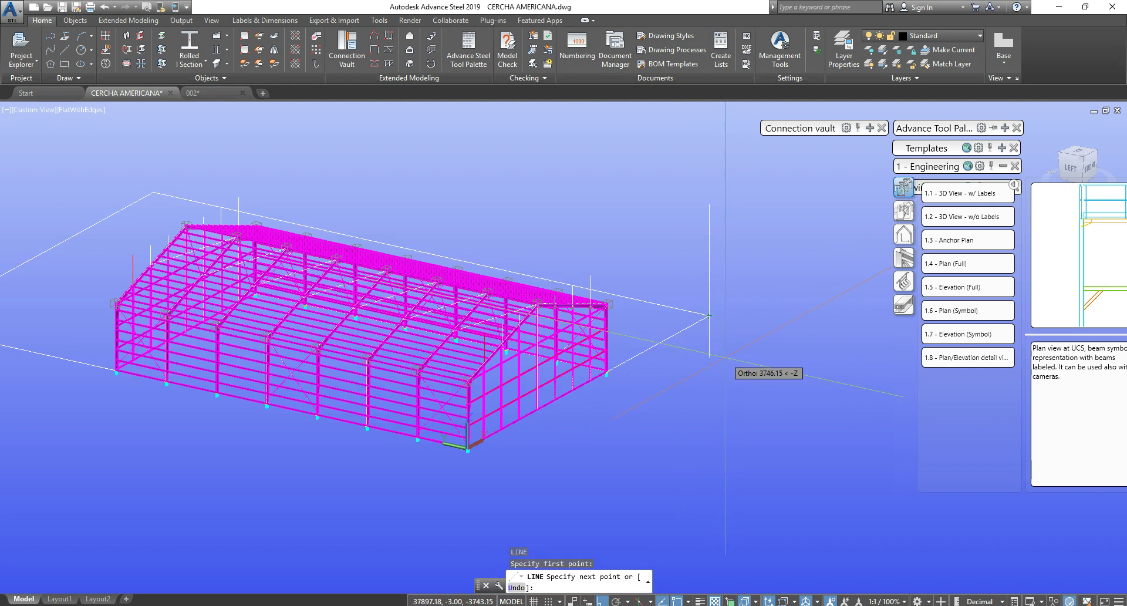
key("Escape")
key("Escape")
key("Escape")
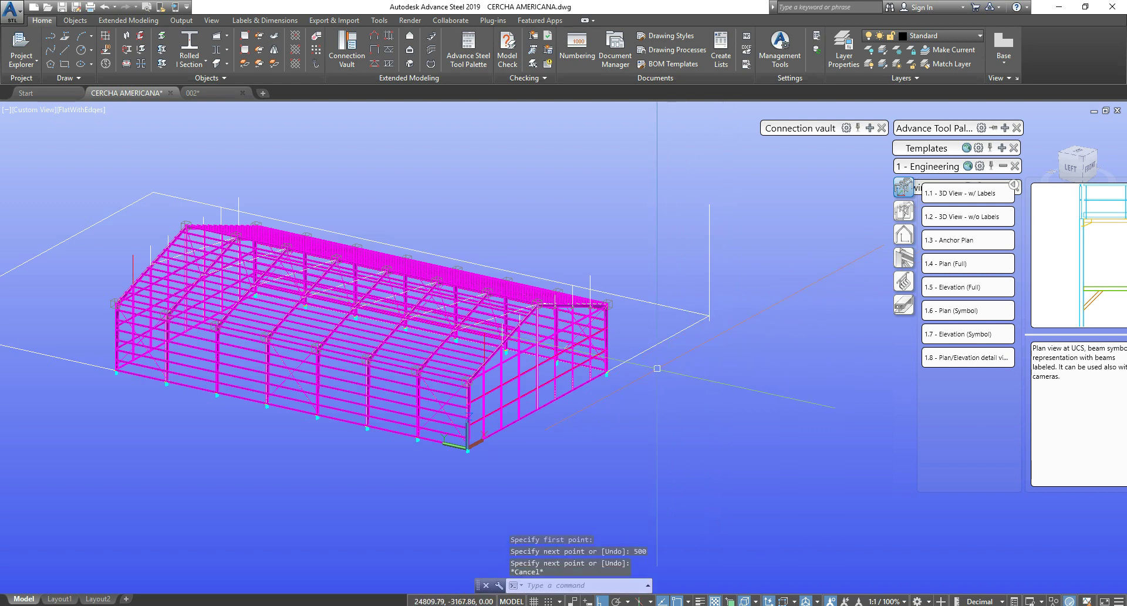
scroll(711, 318, "up", 2)
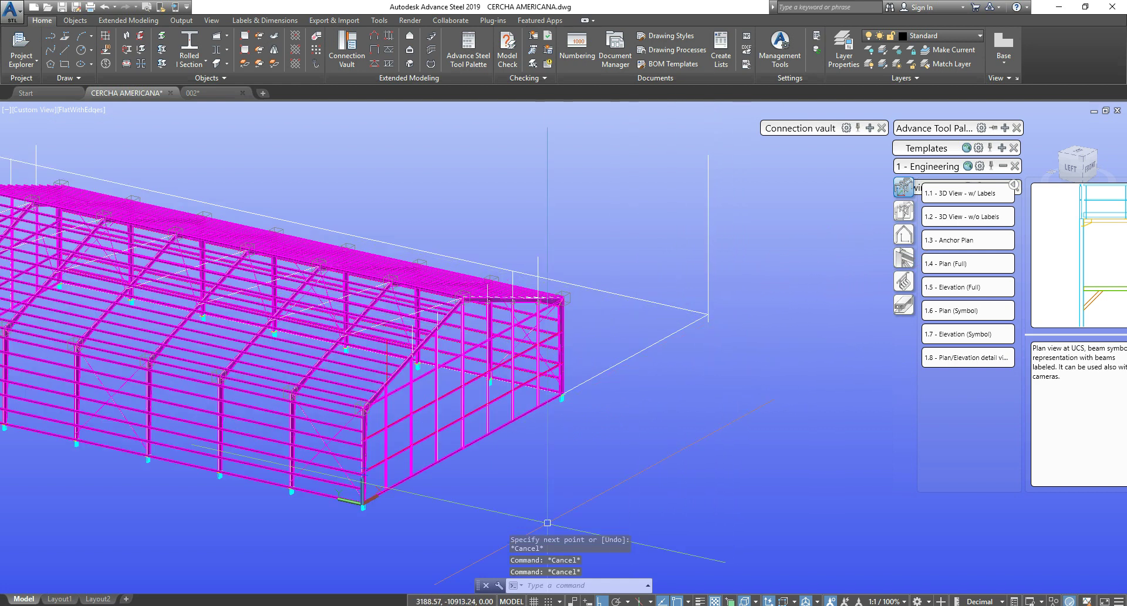
Step: Return to drawing 002 and examine the plan's edge columns, lower corners and member labels
left_click(207, 90)
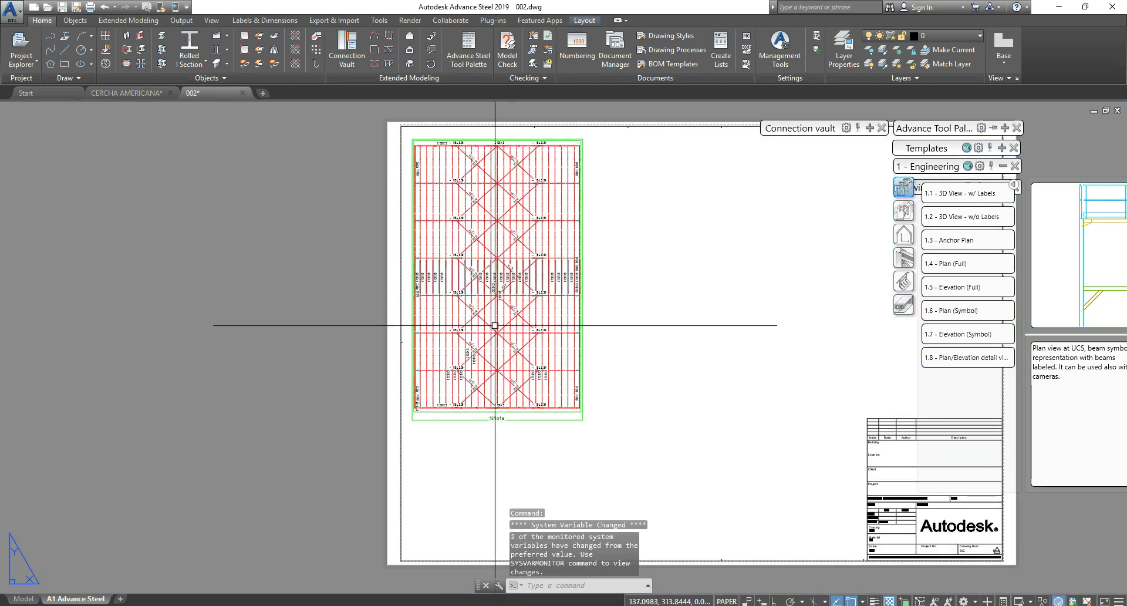
scroll(499, 415, "up", 3)
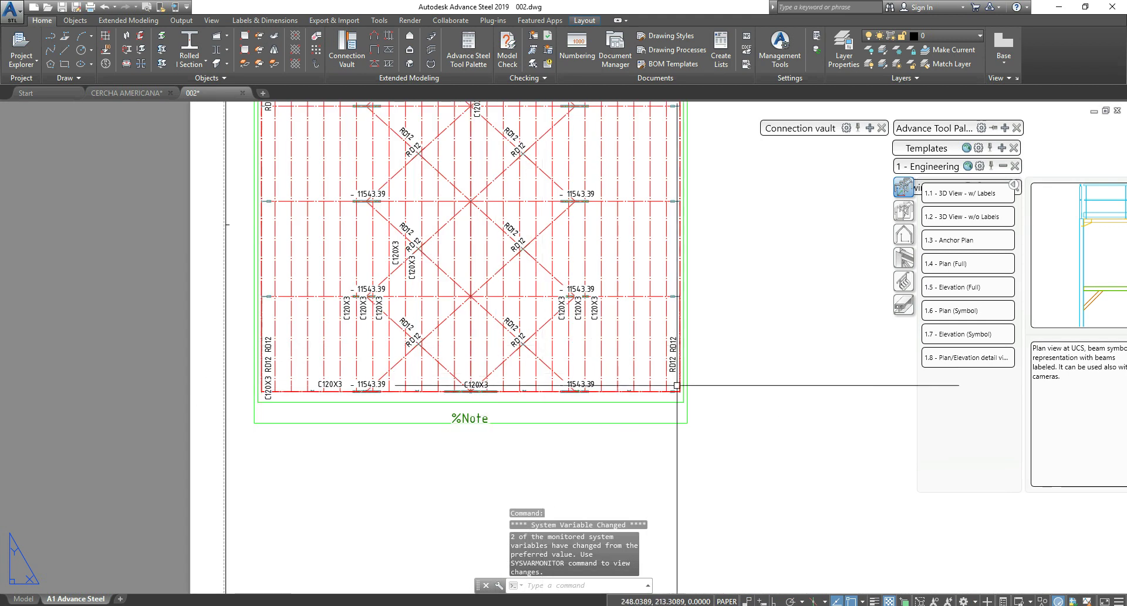
scroll(675, 391, "up", 5)
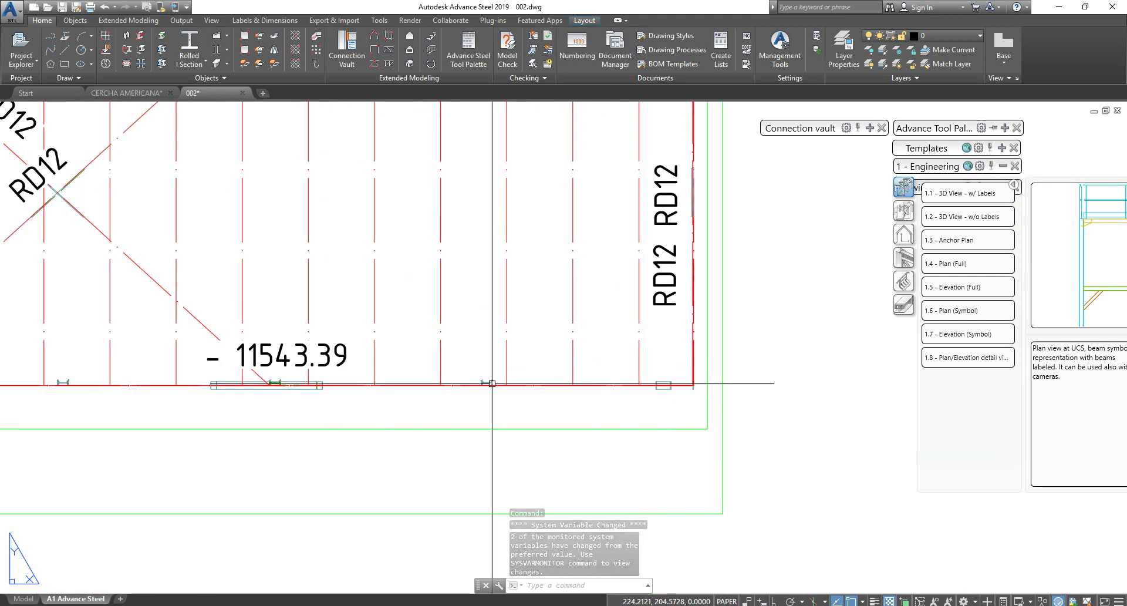
scroll(482, 384, "up", 3)
scroll(470, 388, "down", 5)
scroll(622, 318, "up", 2)
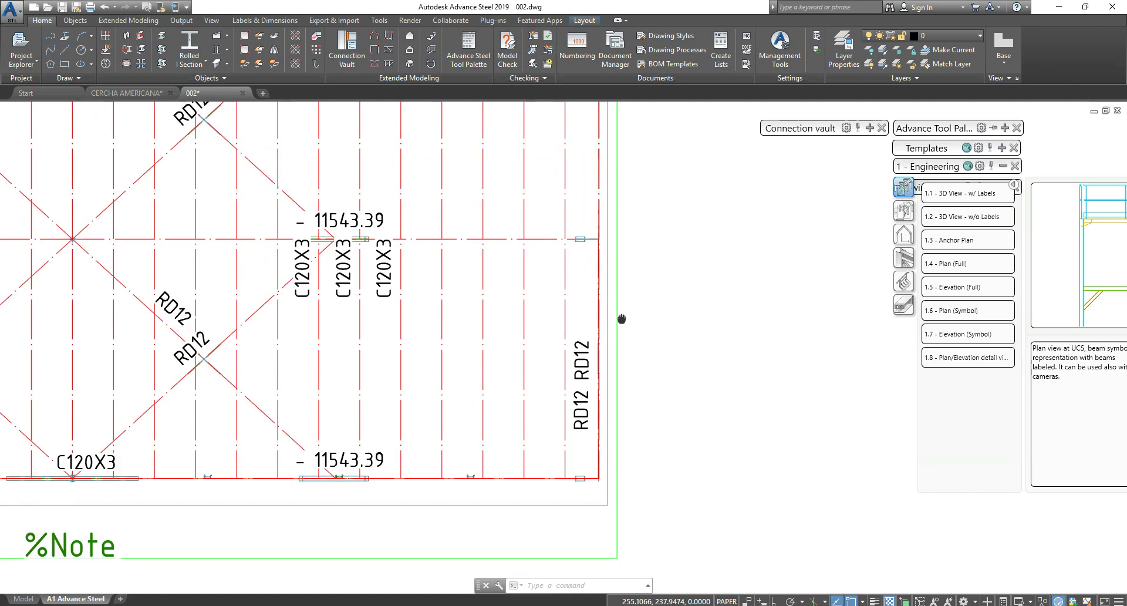
scroll(597, 241, "up", 4)
scroll(599, 241, "down", 3)
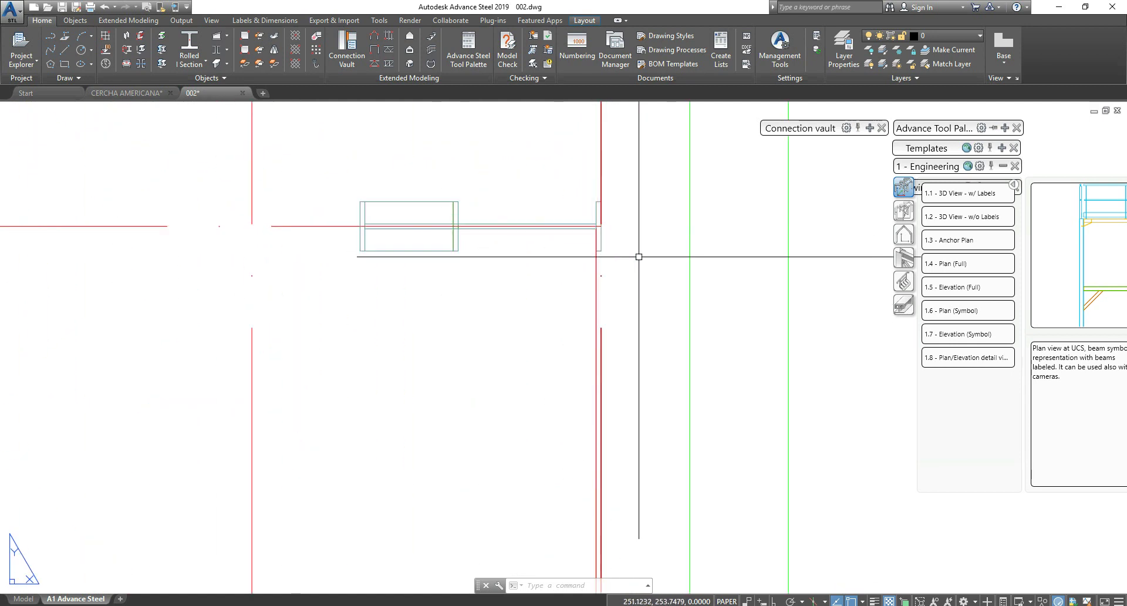
scroll(636, 257, "down", 4)
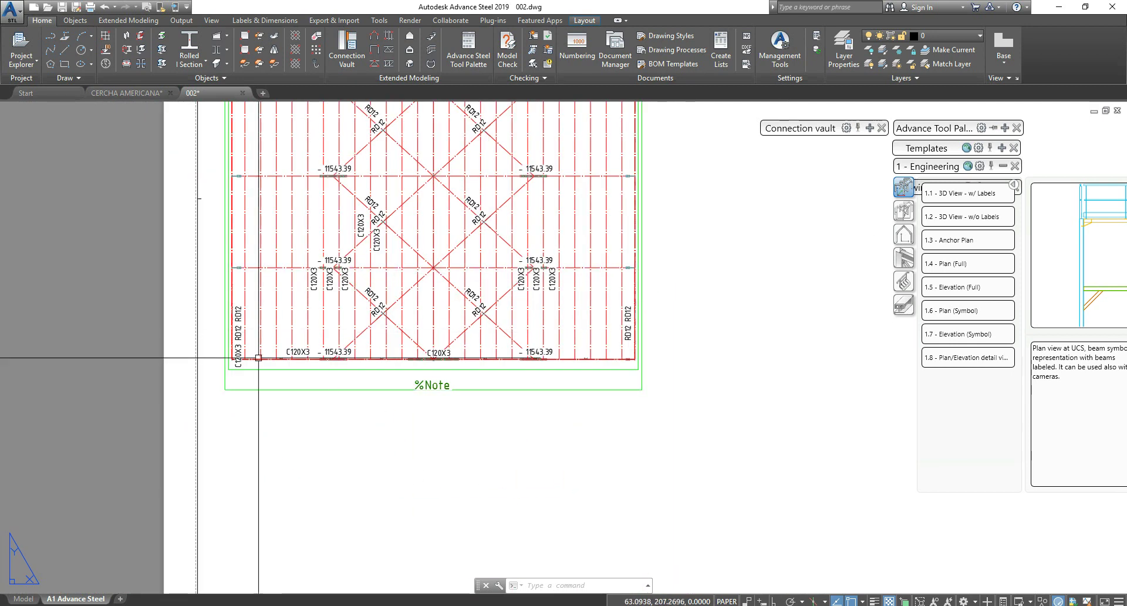
scroll(254, 251, "up", 5)
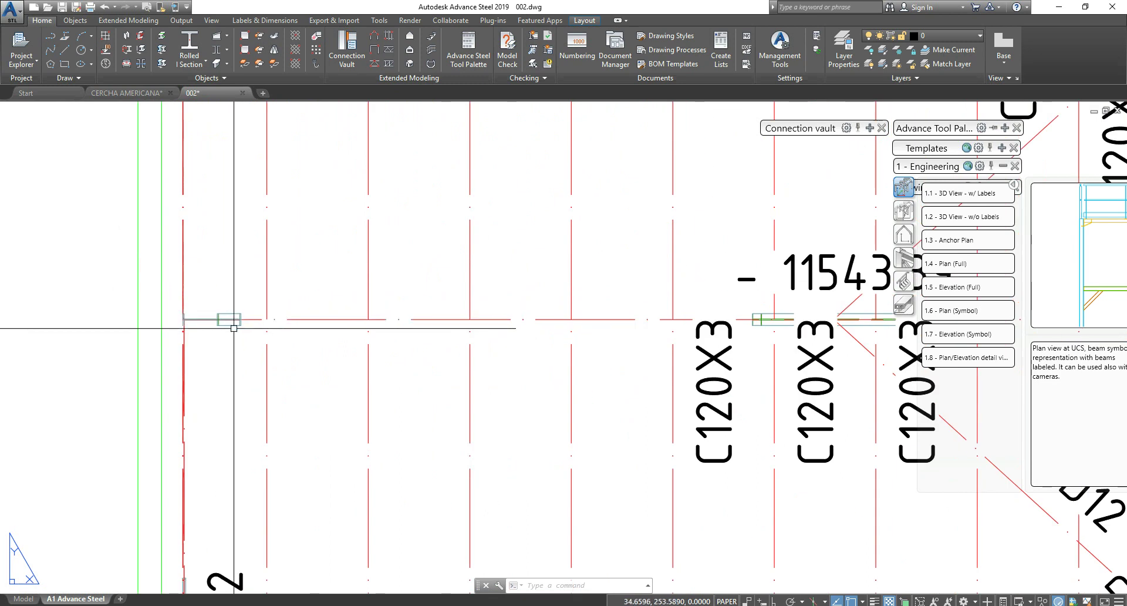
scroll(228, 320, "down", 5)
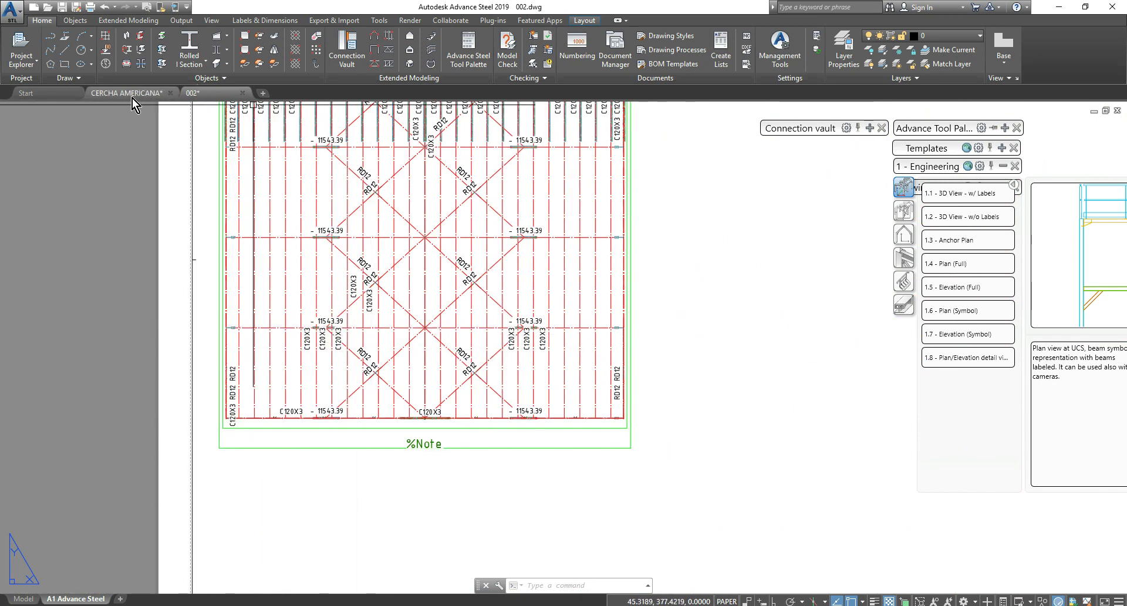
Step: Edit the plan view through its inner frame and set its rear depth to -500
scroll(587, 433, "up", 3)
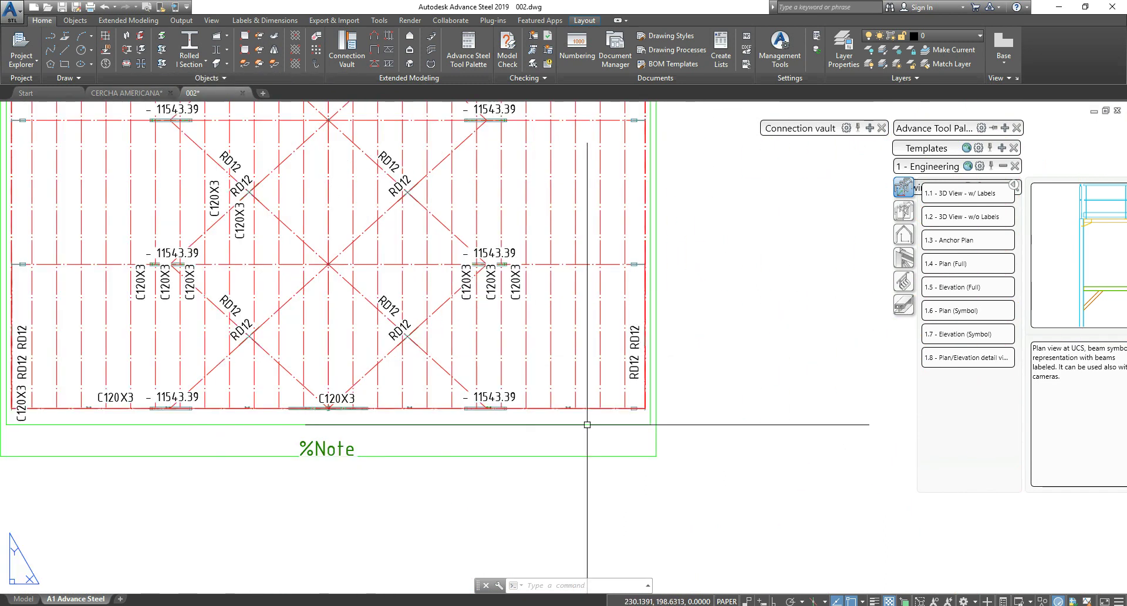
double_click(587, 429)
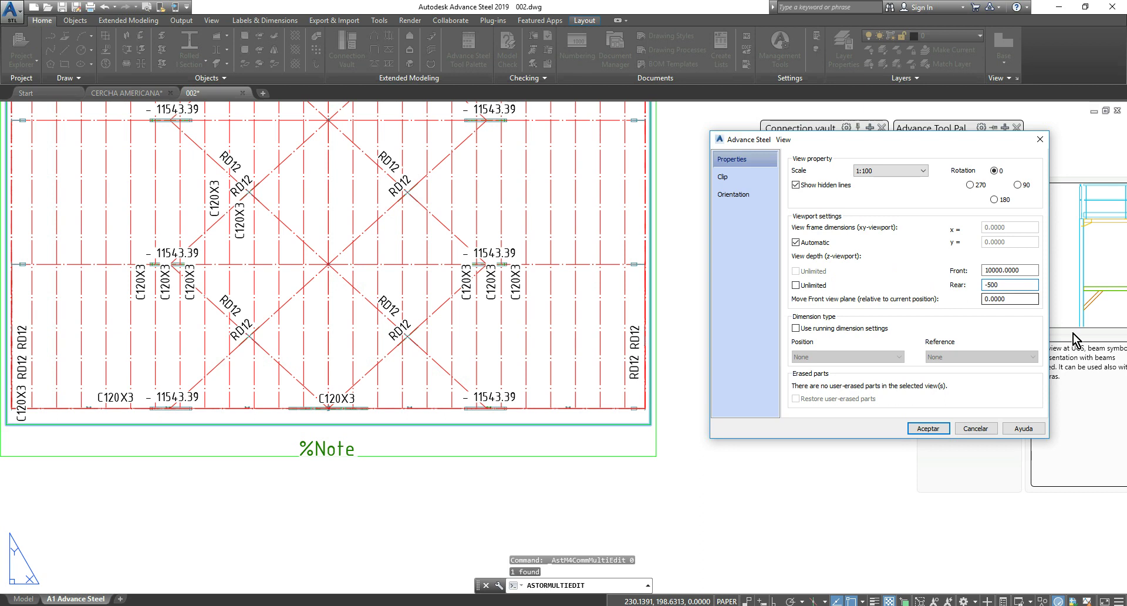
left_click(930, 428)
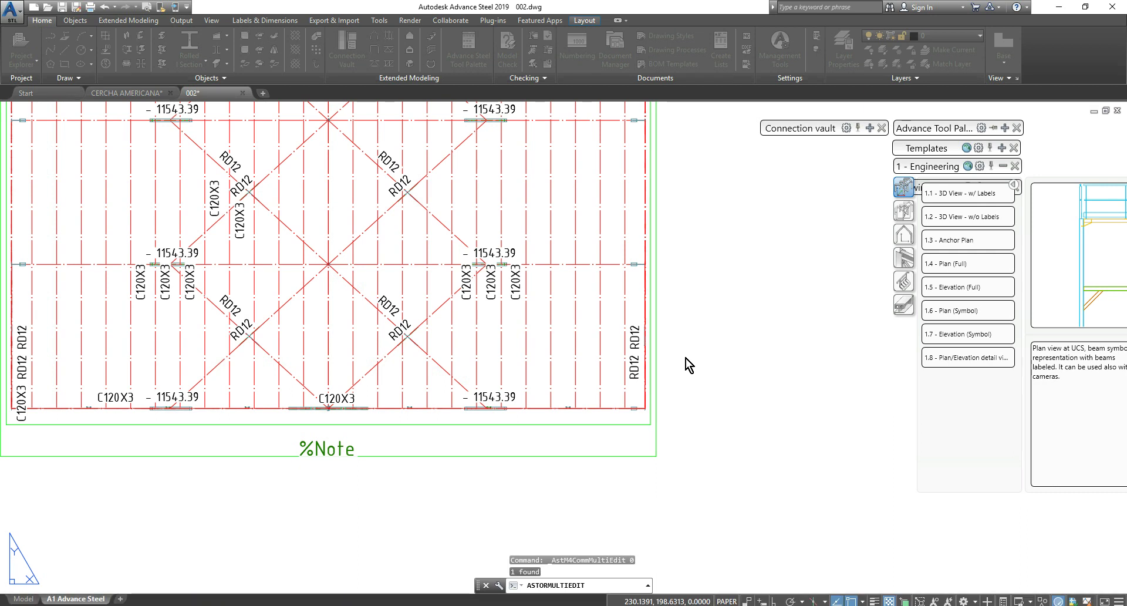
left_click(690, 388)
key("Escape")
key("Escape")
scroll(658, 390, "down", 4)
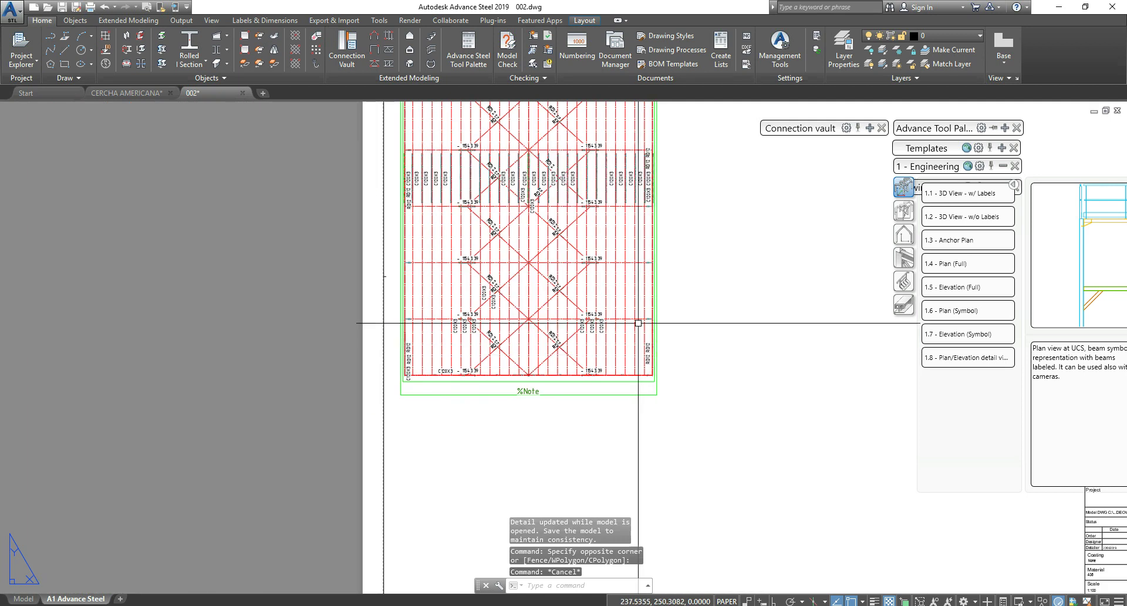
Step: Set the plan view's front depth to 11000 and rear depth to 1000, review its clip and orientation settings, and check the plan
double_click(634, 392)
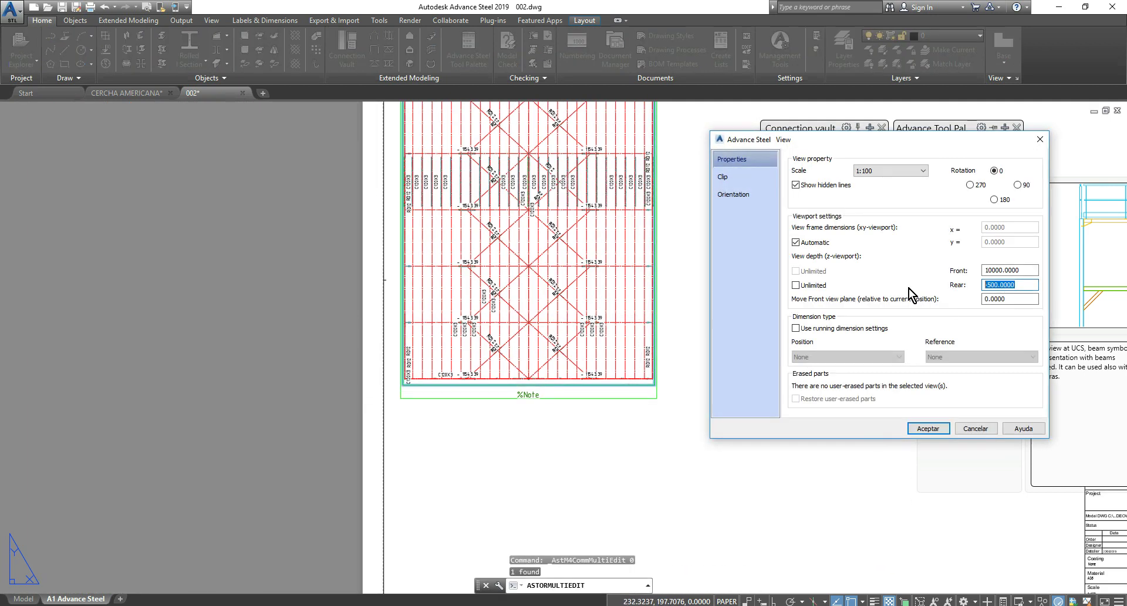
type("1000")
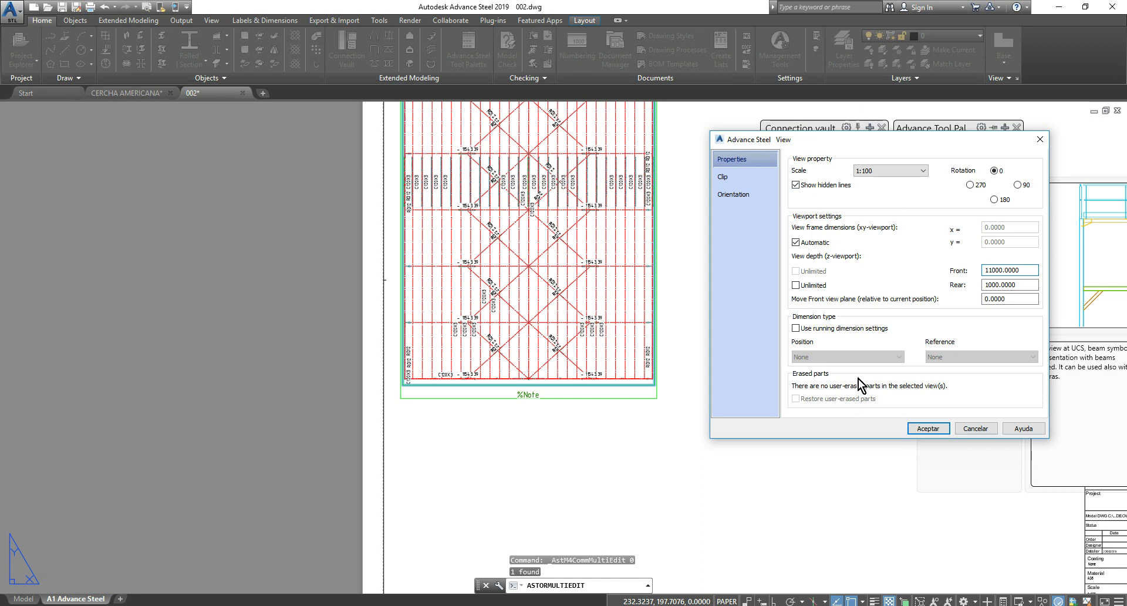
left_click(745, 177)
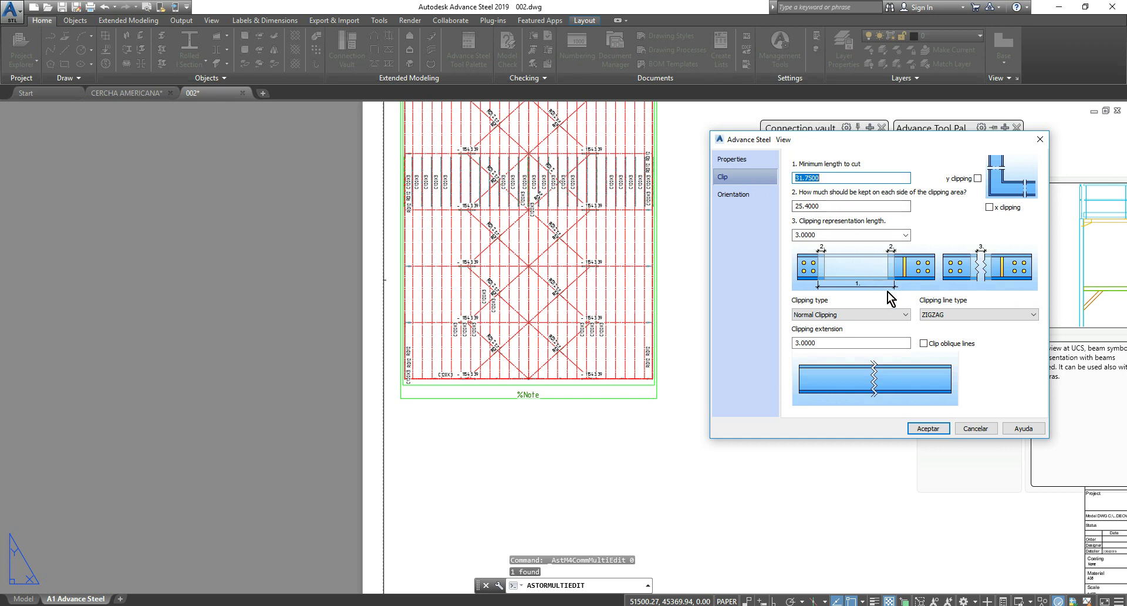
left_click(750, 196)
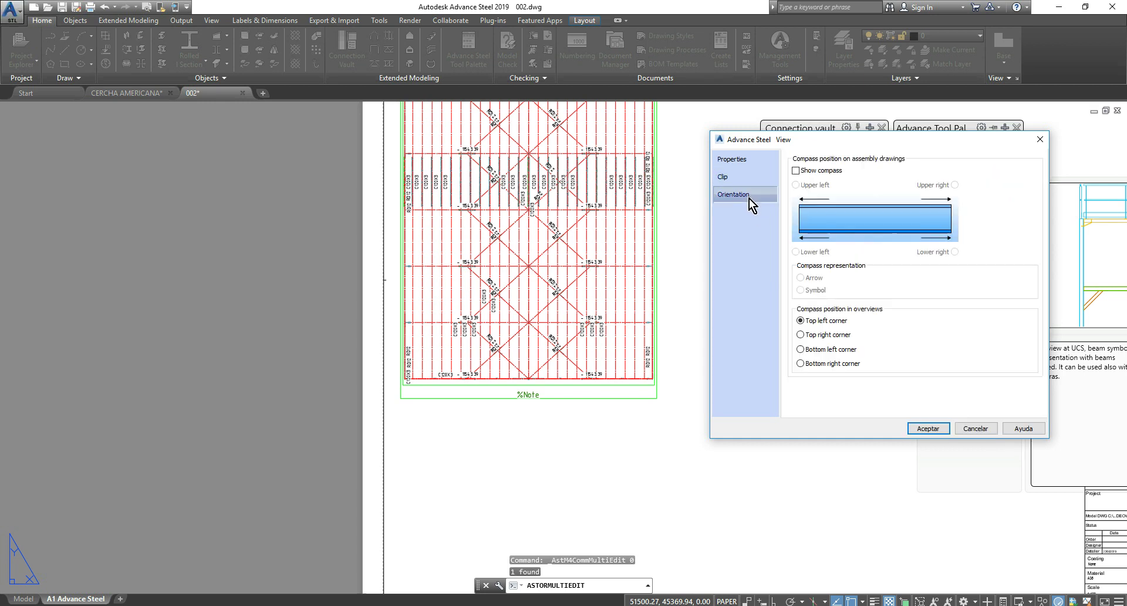
left_click(907, 428)
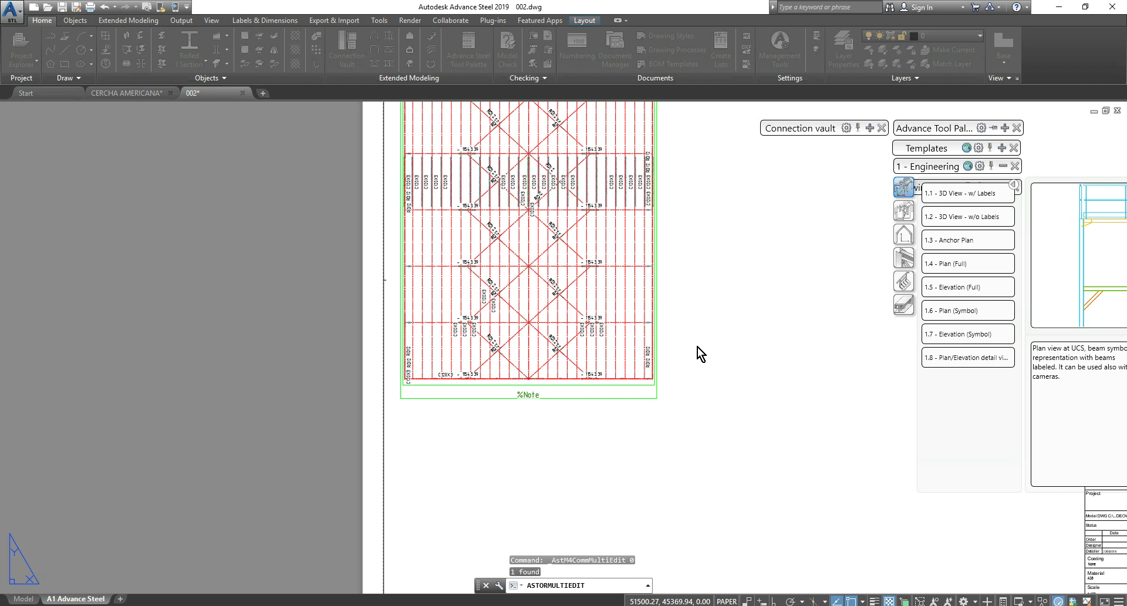
scroll(651, 336, "up", 5)
scroll(652, 336, "down", 6)
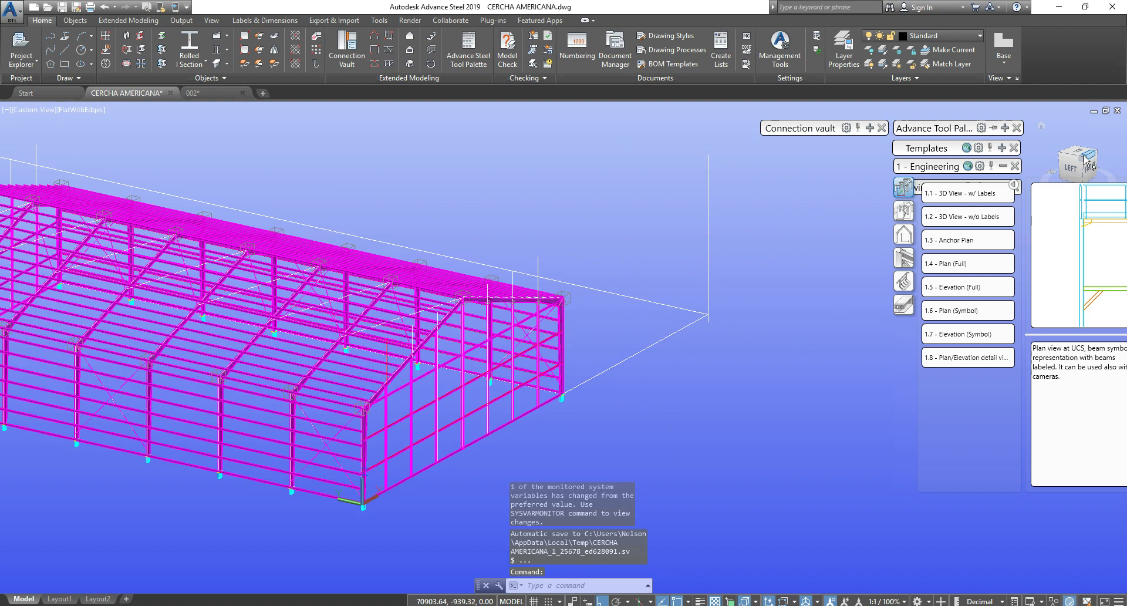
Step: Orient the model to a north-up top view and create a labelled 3D view (1.1 - 3D View - w/ Labels) with default settings
left_click(1082, 154)
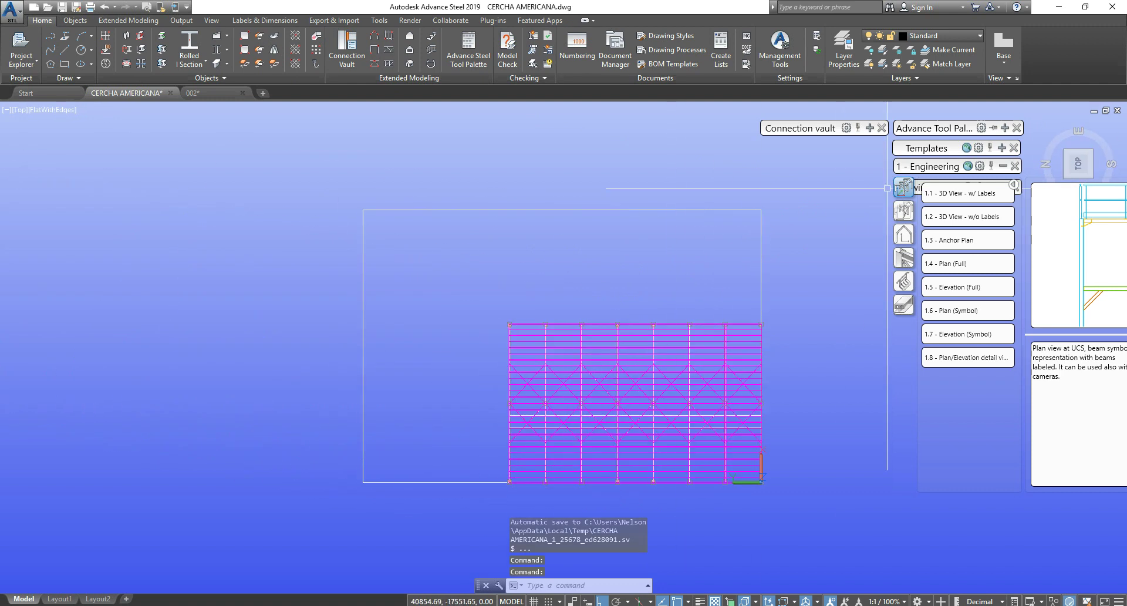
left_click(1119, 137)
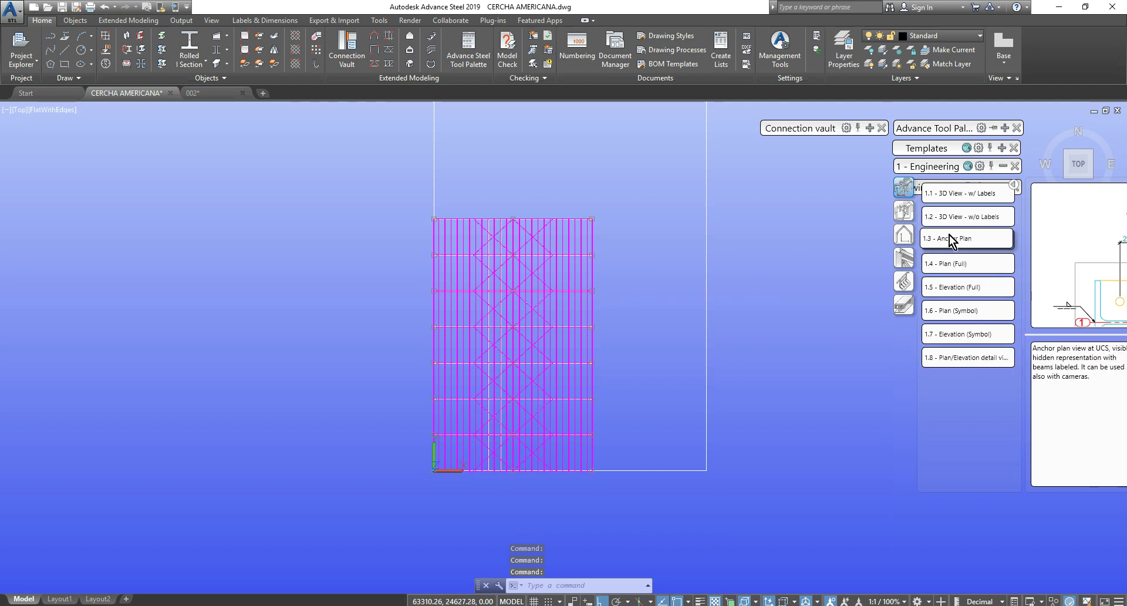
left_click(974, 195)
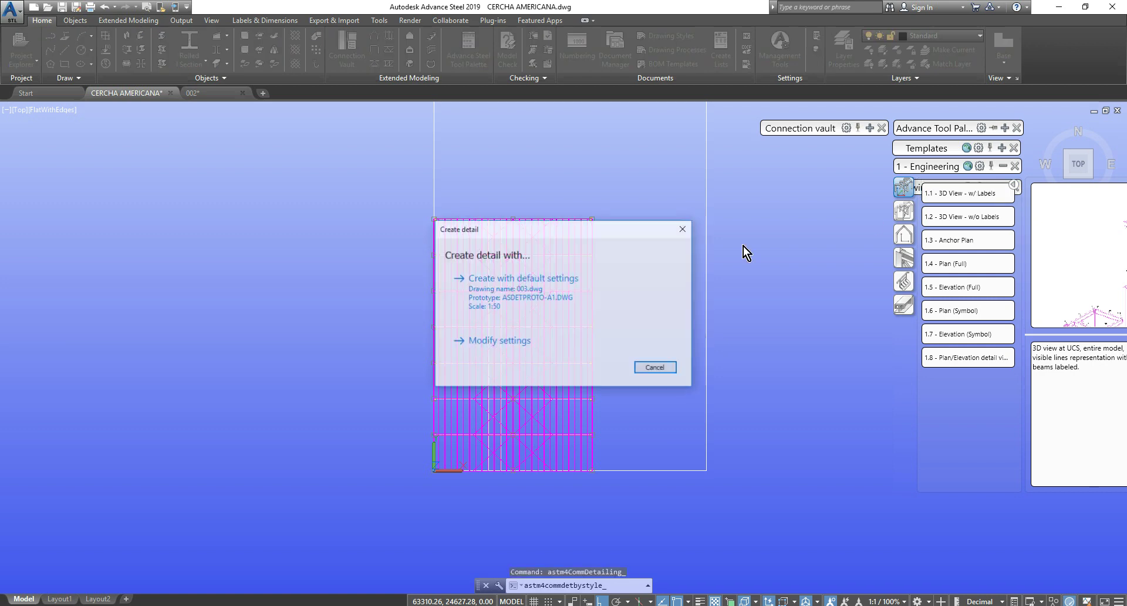
left_click(522, 292)
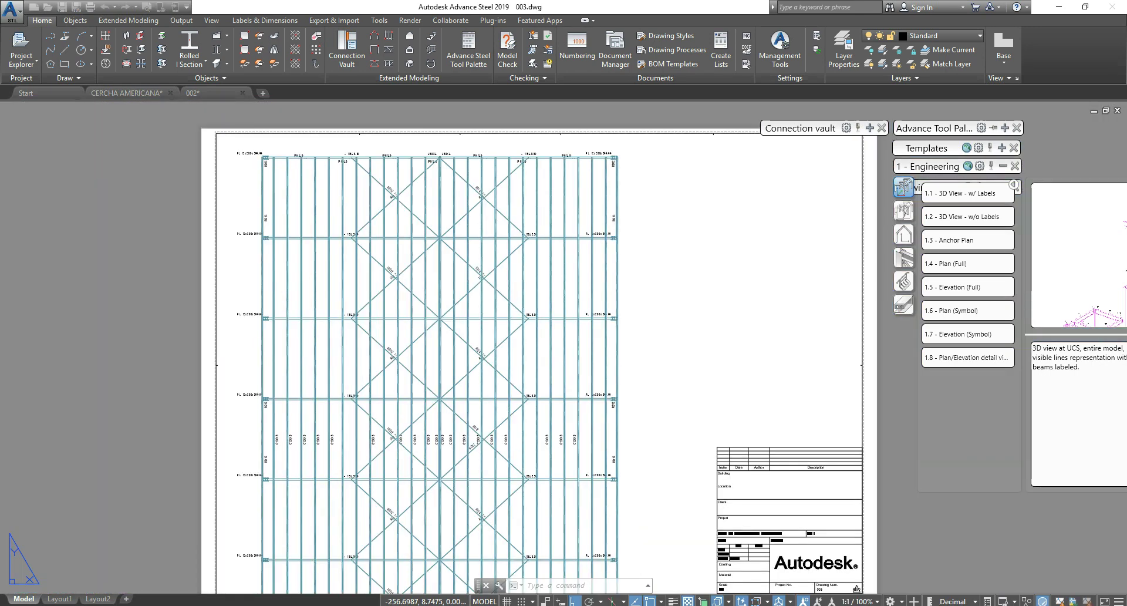
Step: Edit the 3D view in drawing 003 through its frame and set its scale to 1:100
scroll(502, 335, "up", 5)
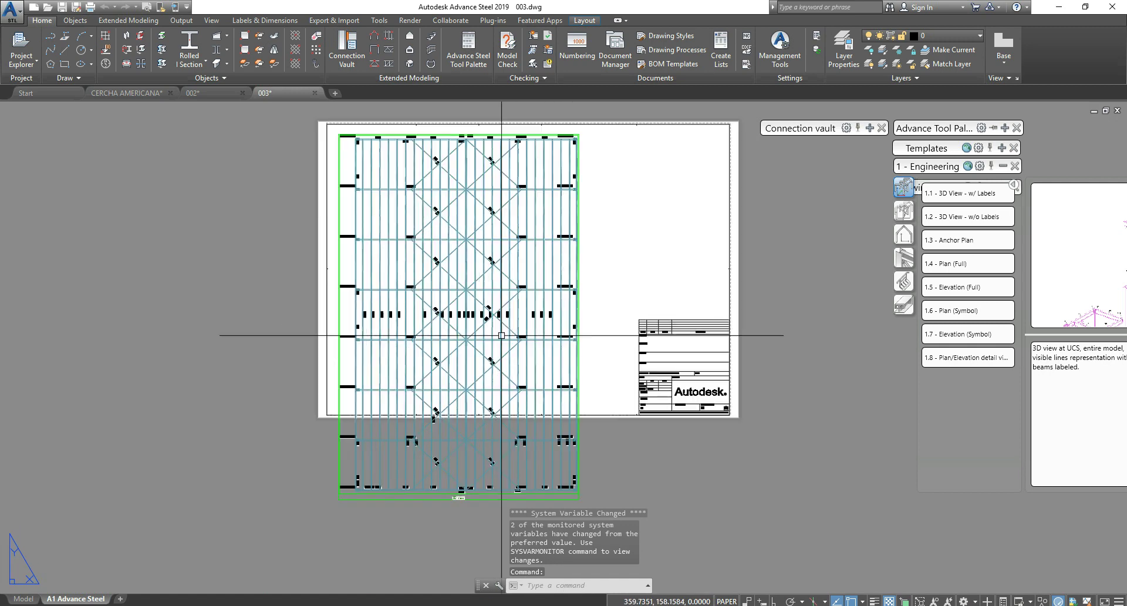
scroll(601, 306, "down", 4)
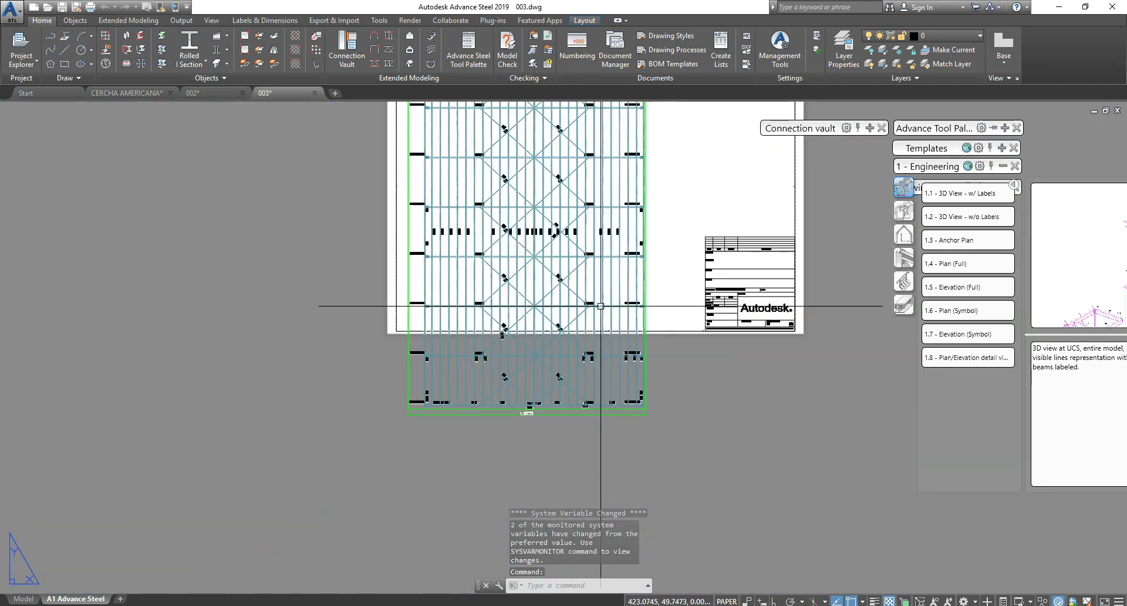
middle_click_drag(599, 320, 556, 326)
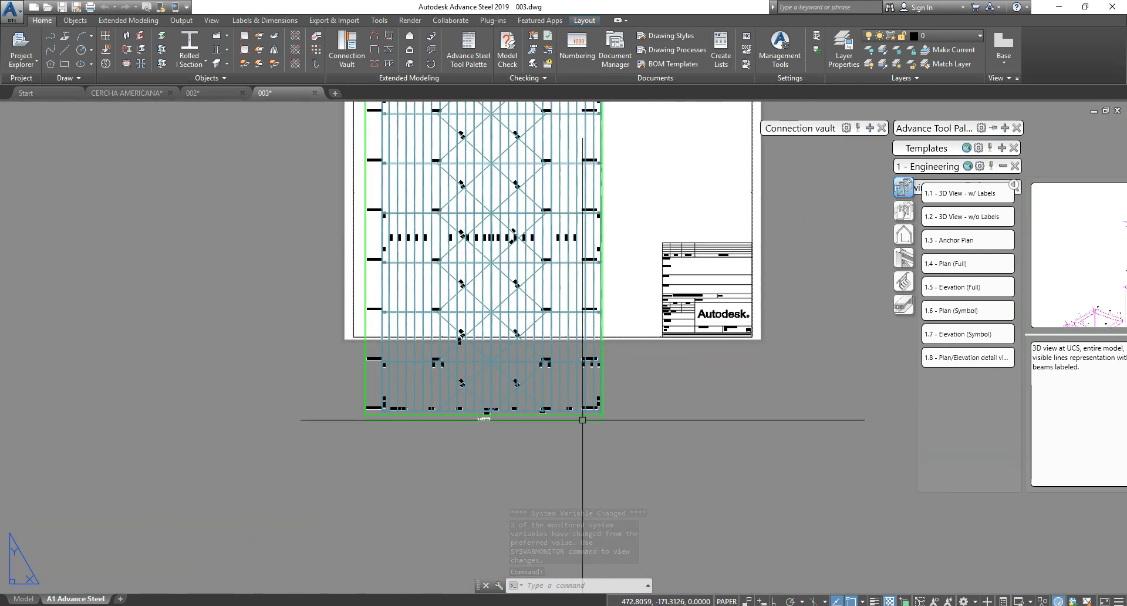
double_click(583, 421)
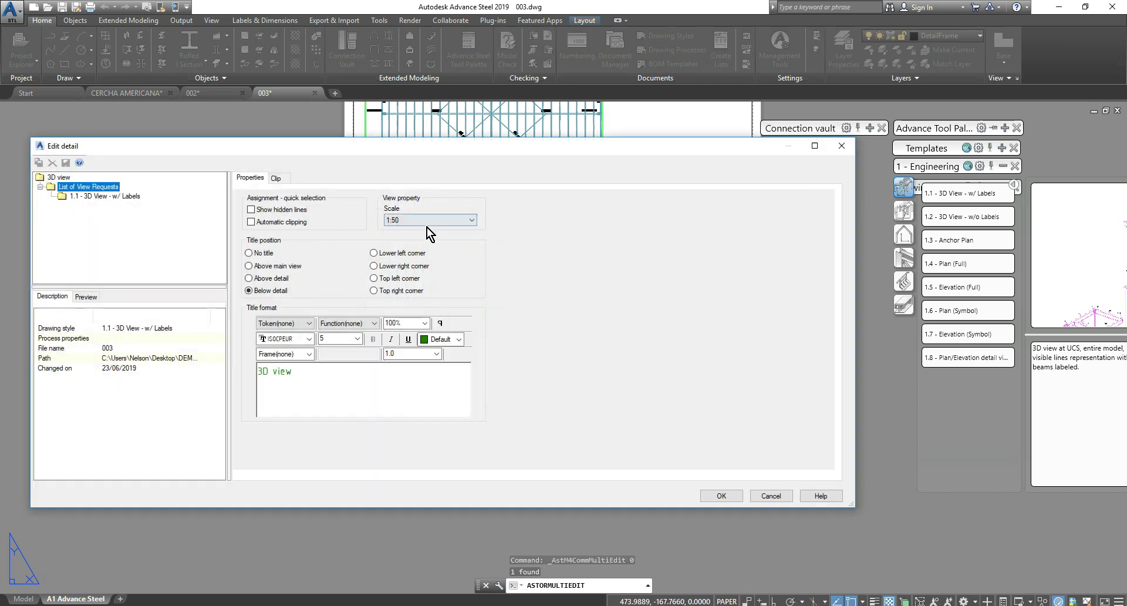
left_click(430, 221)
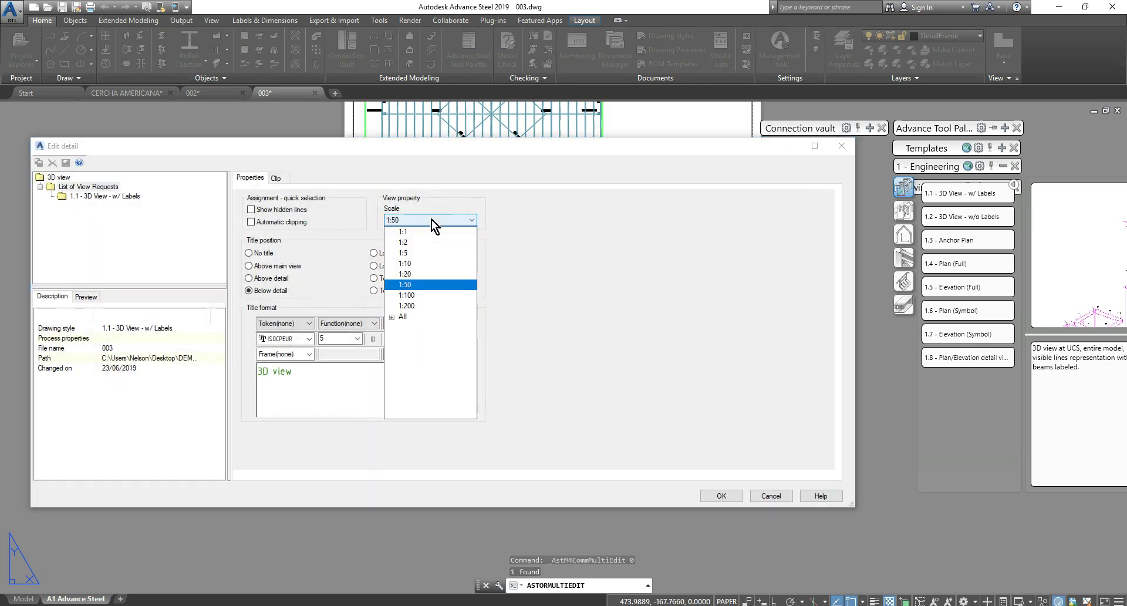
left_click(435, 297)
left_click(713, 496)
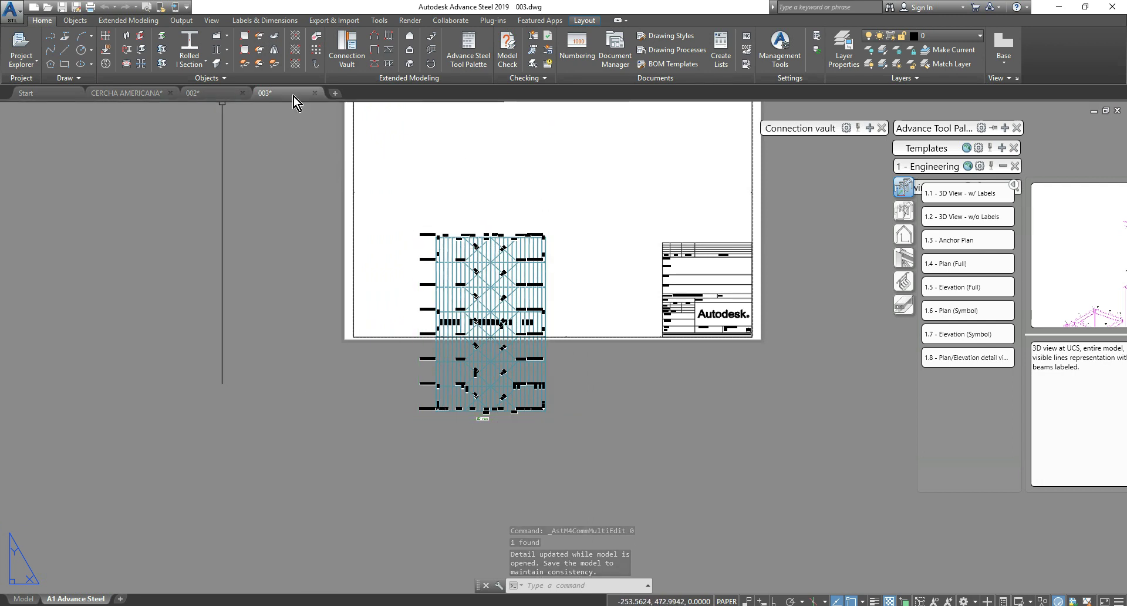
Step: Copy the whole 3D view from drawing 003 and paste it into drawing 002 beside the red plan
left_click(284, 201)
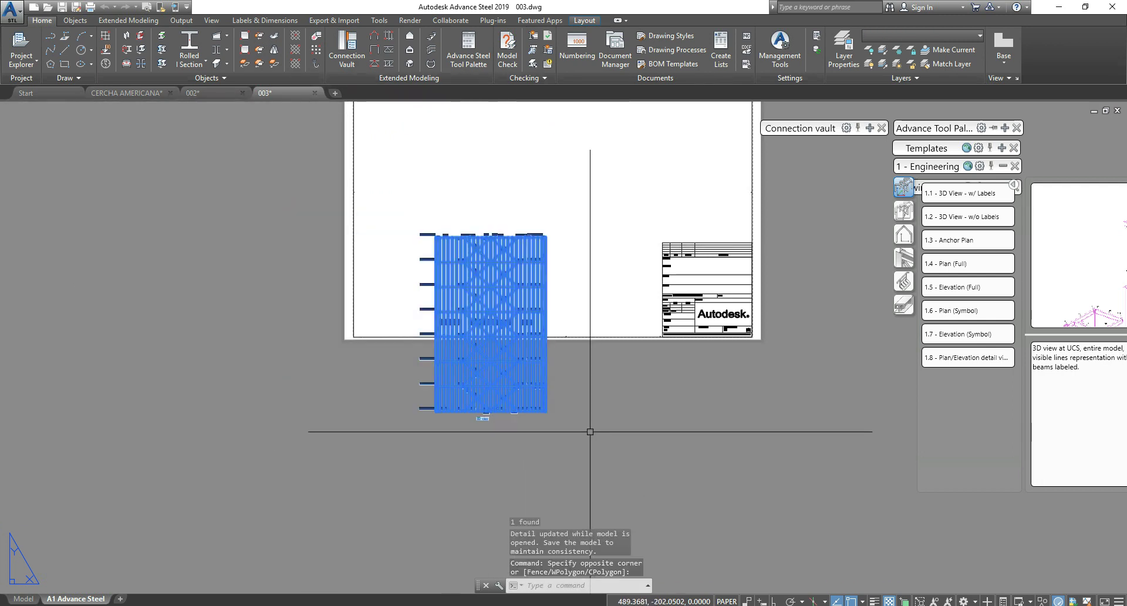
left_click(213, 92)
key("ctrl+v")
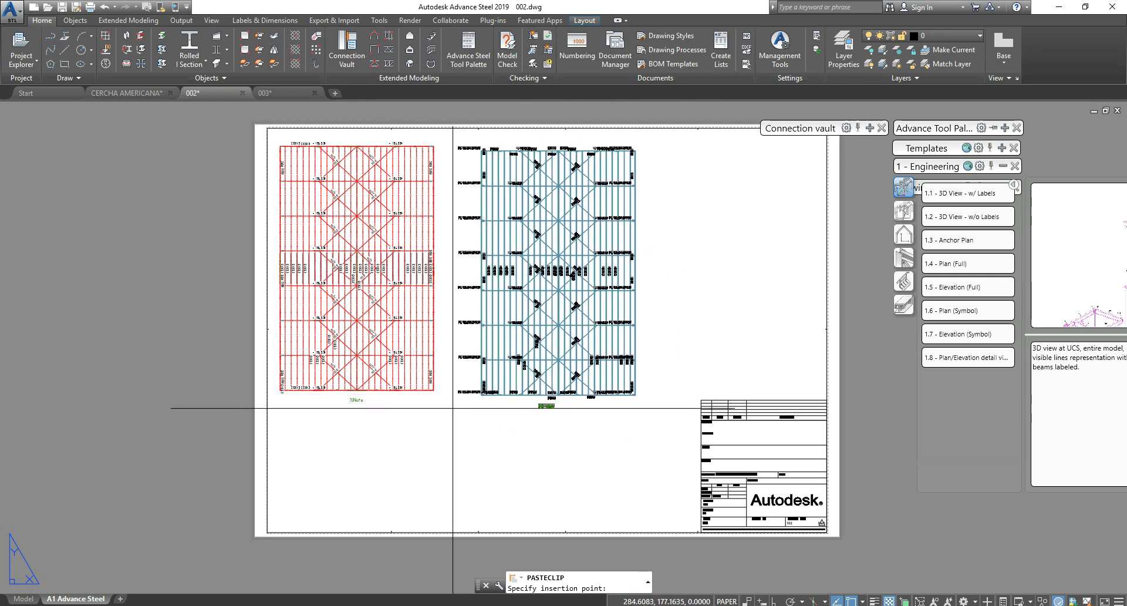
left_click(452, 406)
key("Escape")
Step: Compare the two plans along their lower edges and examine the pasted view's lower-left column base, plate labels and mid-span column
scroll(437, 399, "up", 6)
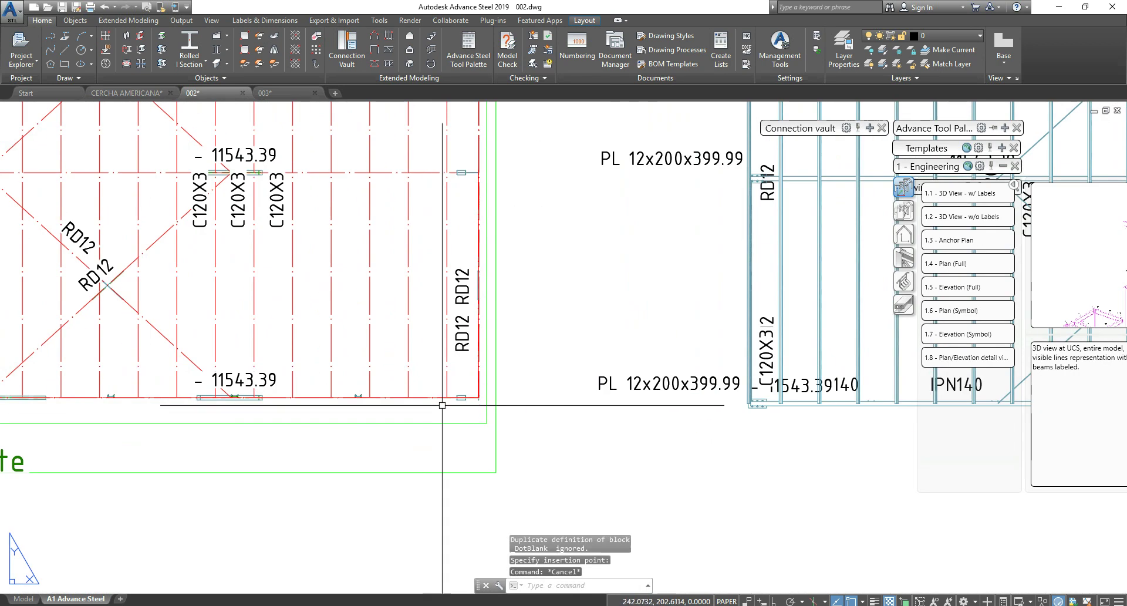
scroll(312, 292, "down", 3)
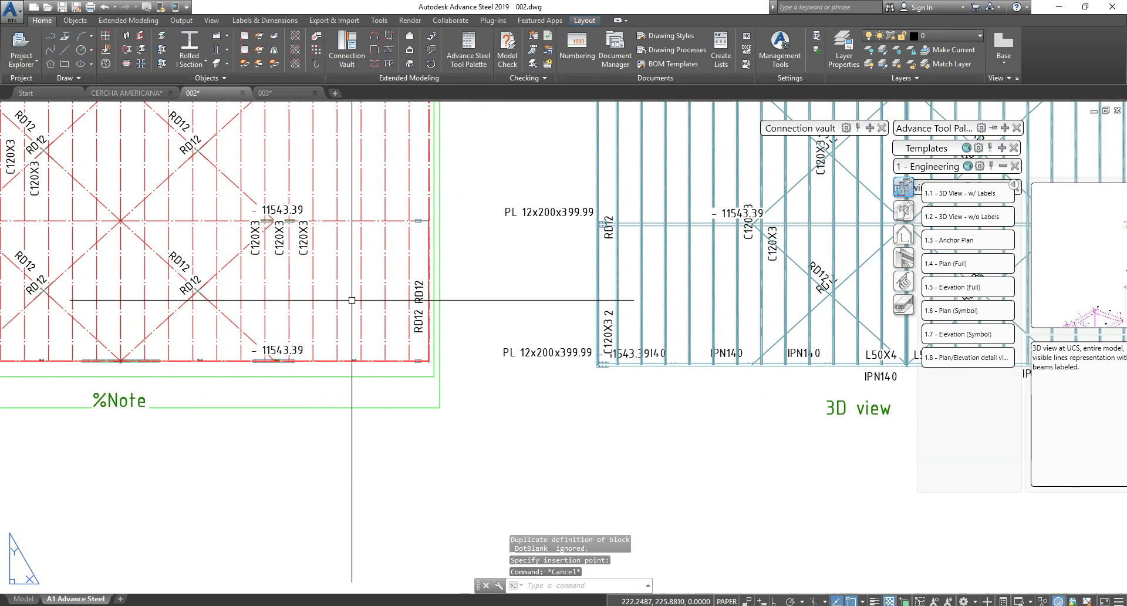
scroll(513, 366, "up", 1)
scroll(513, 367, "up", 3)
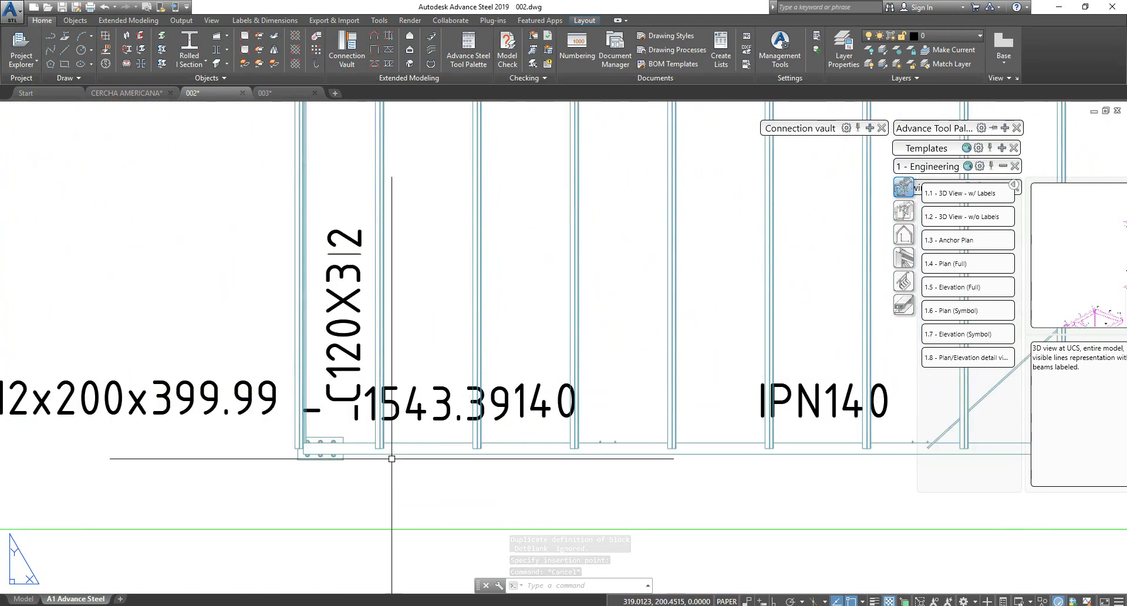
scroll(309, 451, "up", 1)
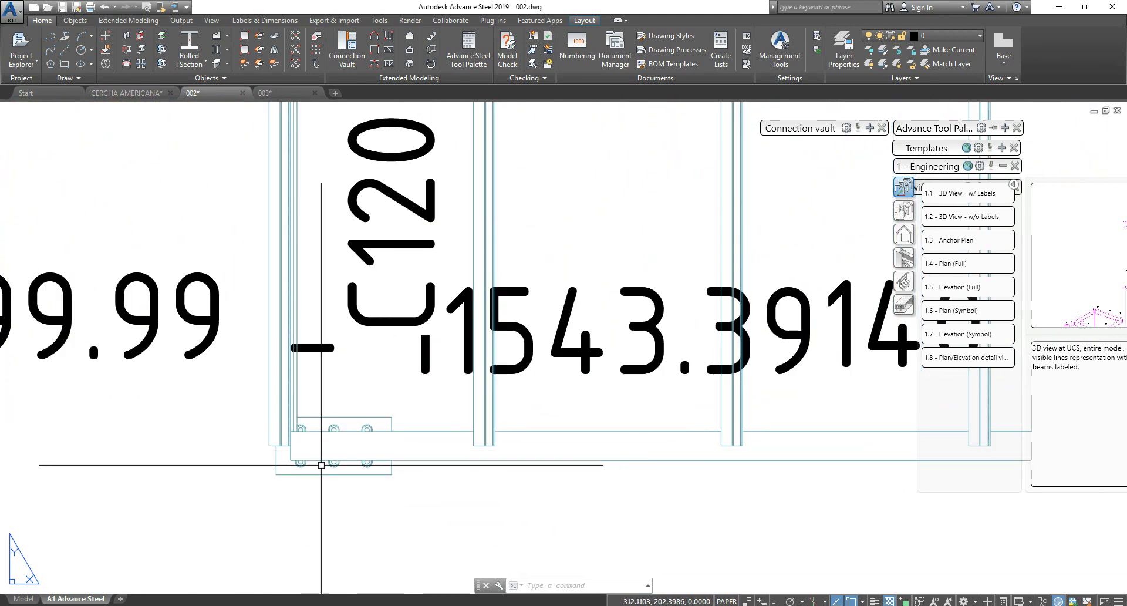
scroll(387, 453, "down", 2)
scroll(333, 411, "down", 3)
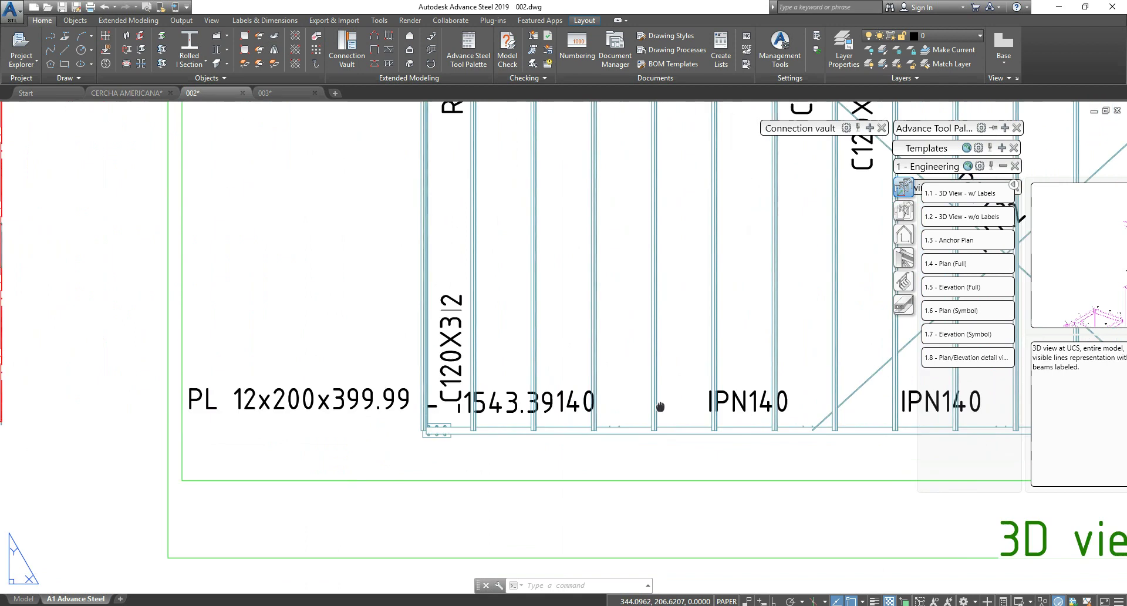
scroll(333, 411, "up", 1)
scroll(676, 452, "down", 3)
scroll(552, 417, "up", 2)
scroll(557, 414, "up", 6)
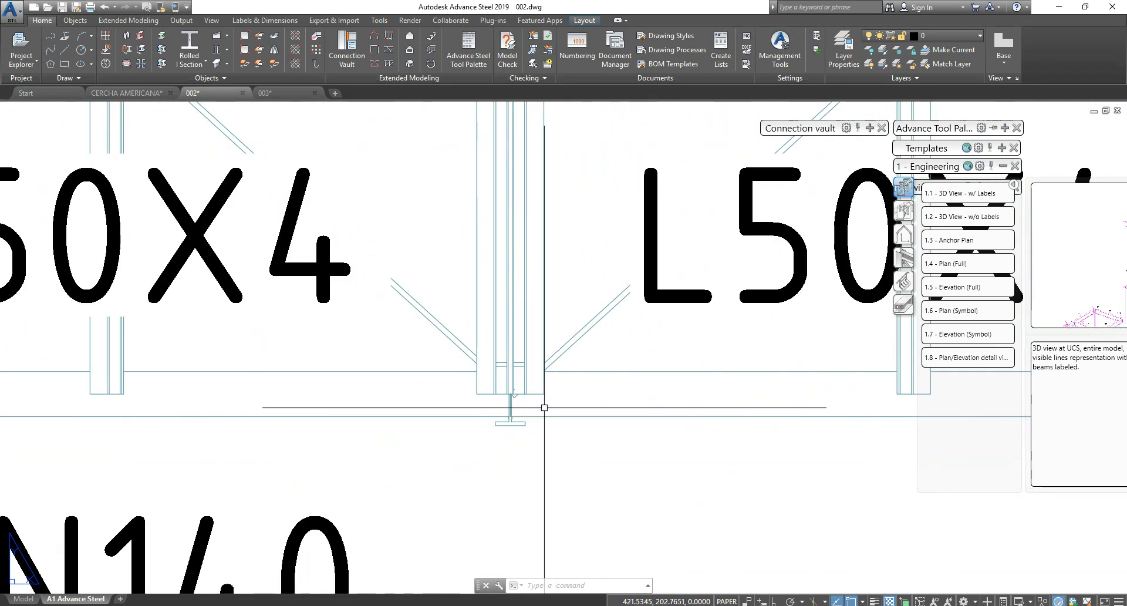
Step: Examine the pasted view's lower-right corner, purlins and RD12 cross bracing, then compare both plans on the sheet
scroll(527, 389, "down", 2)
middle_click_drag(516, 377, 247, 392)
middle_click_drag(617, 411, 190, 408)
scroll(190, 408, "down", 1)
middle_click_drag(818, 453, 536, 453)
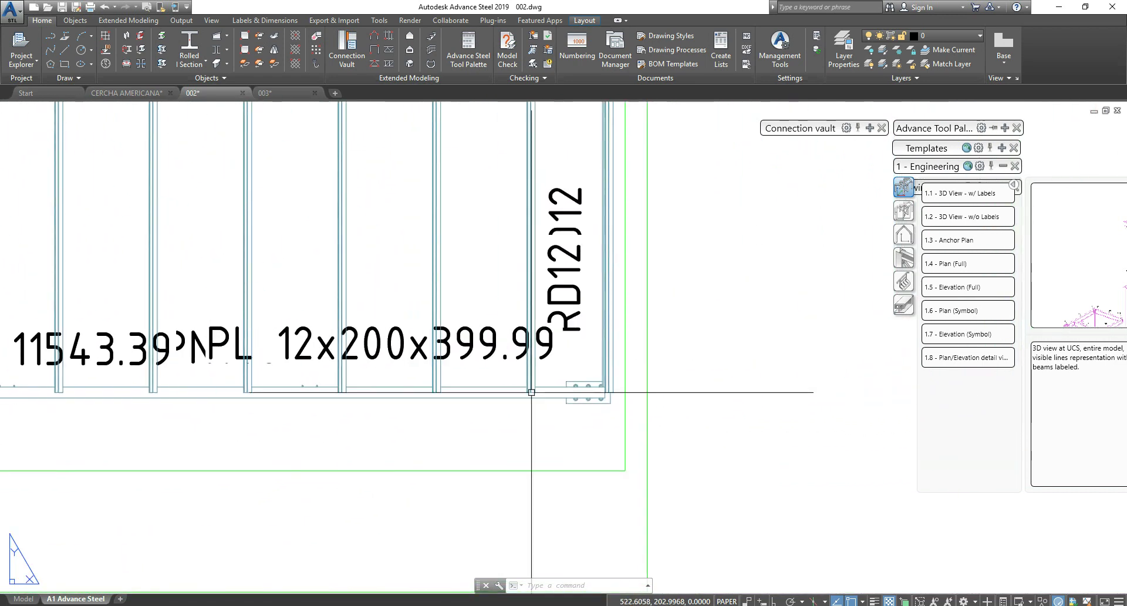
scroll(587, 233, "down", 2)
scroll(469, 312, "down", 2)
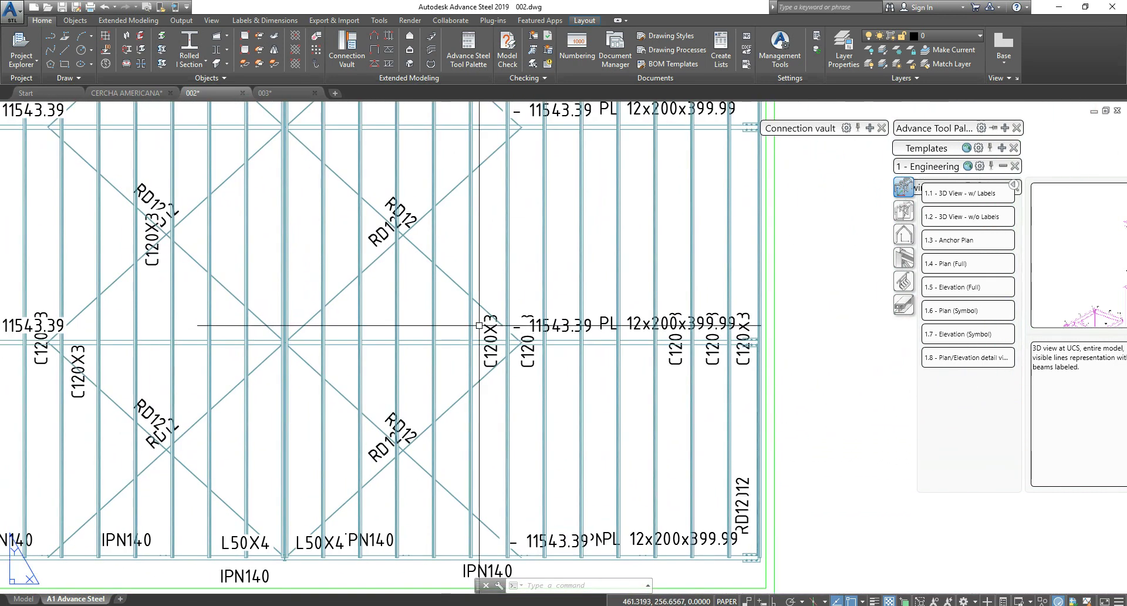
scroll(490, 304, "down", 2)
scroll(490, 305, "up", 4)
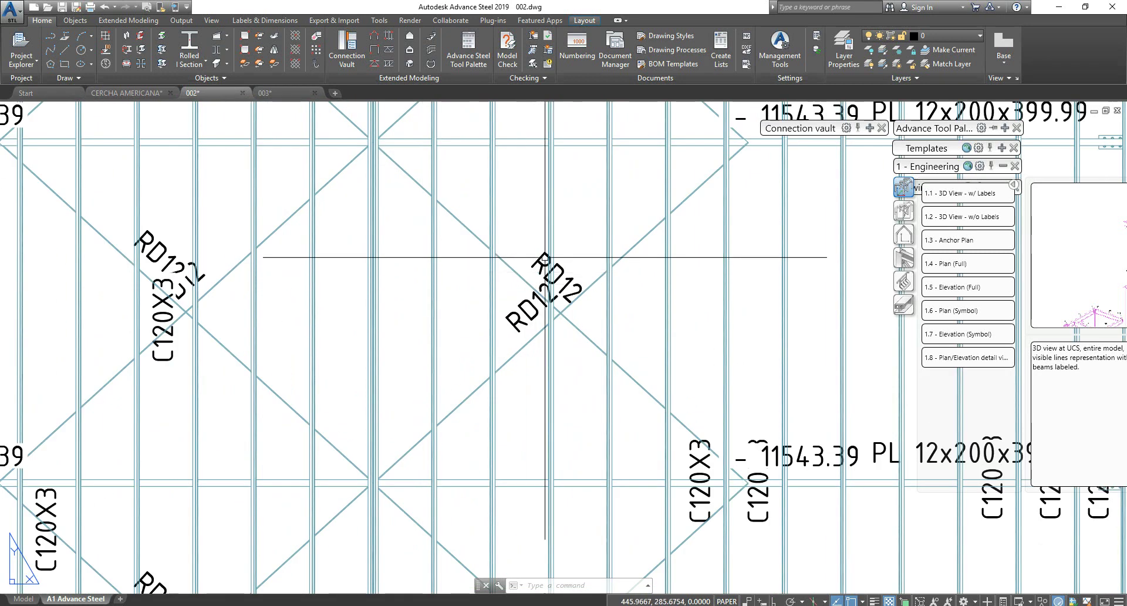
scroll(558, 326, "down", 4)
scroll(560, 326, "down", 1)
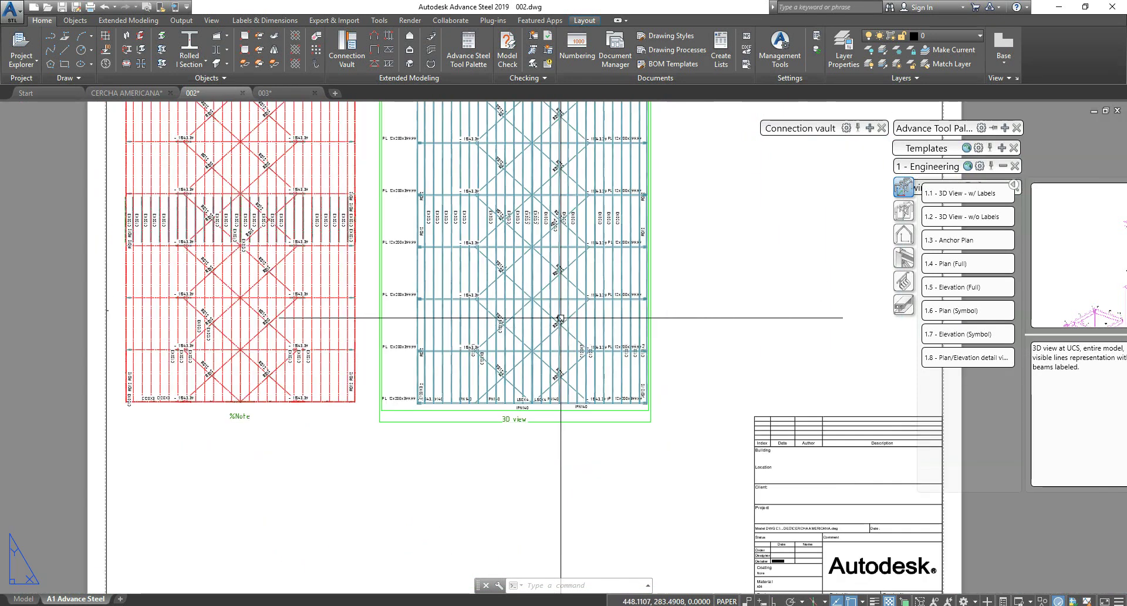
middle_click_drag(562, 317, 523, 284)
scroll(574, 323, "down", 3)
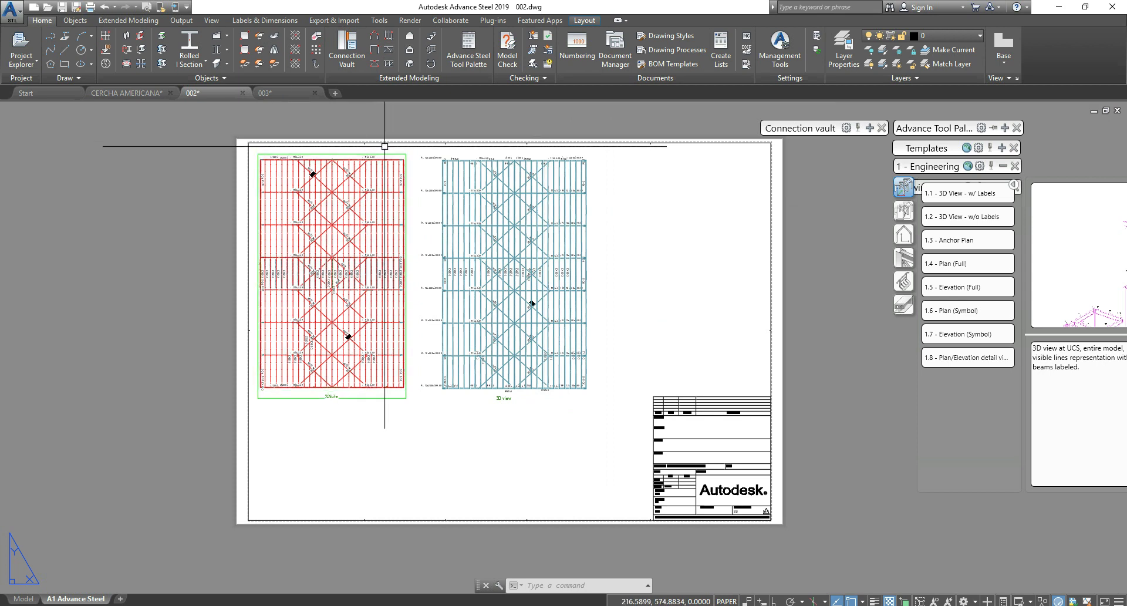
Step: Create a cut view from the 3D view with a horizontal section line across its full width just below the second frame from the bottom
left_click(74, 20)
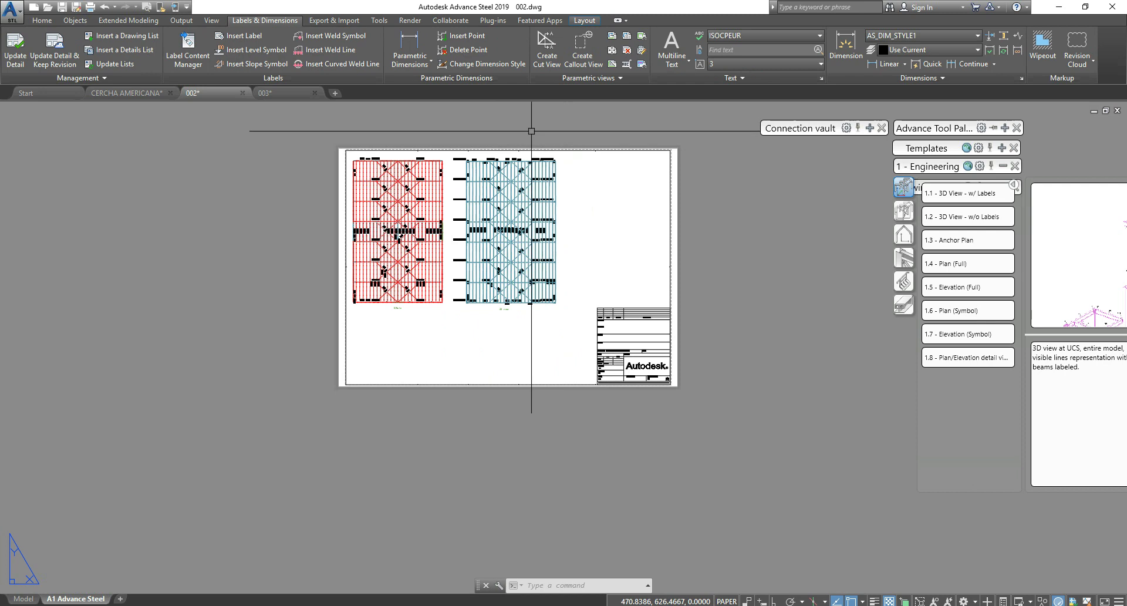
left_click(547, 59)
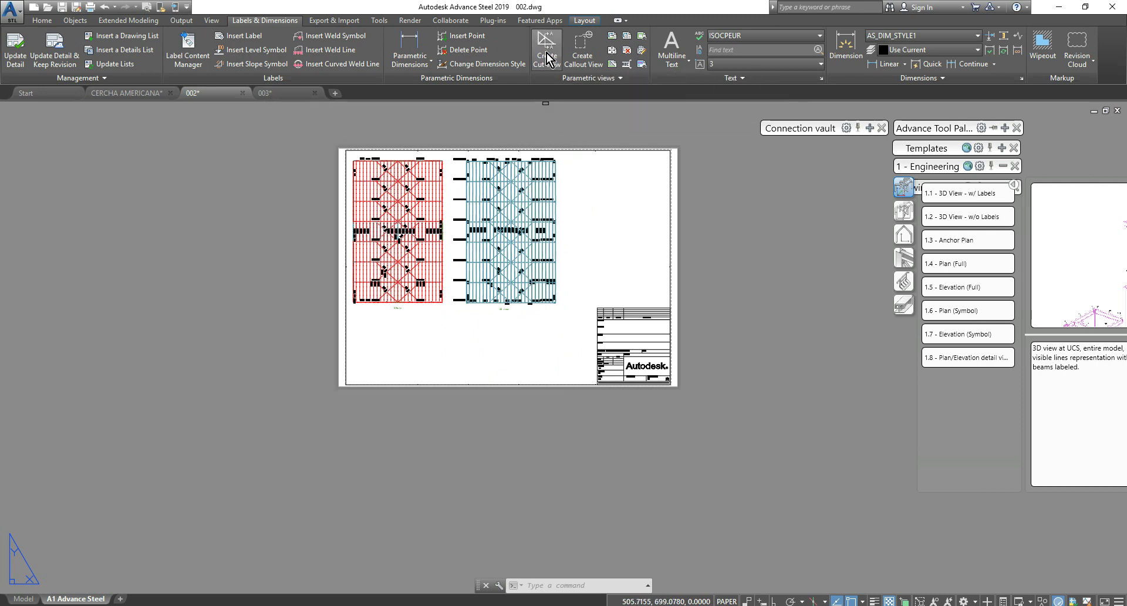
scroll(521, 337, "up", 4)
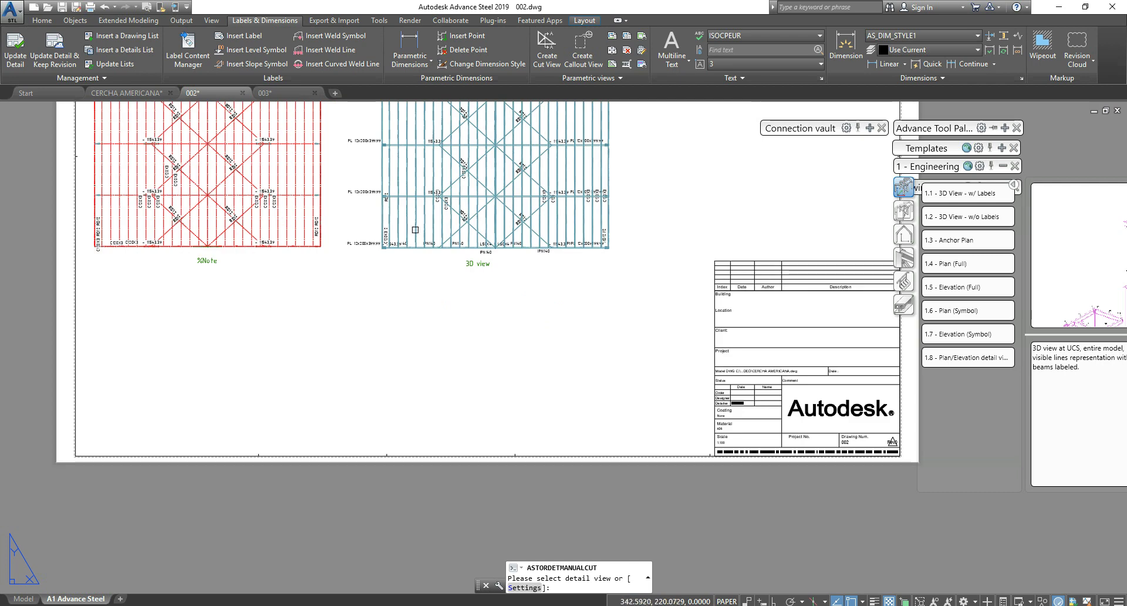
left_click(408, 218)
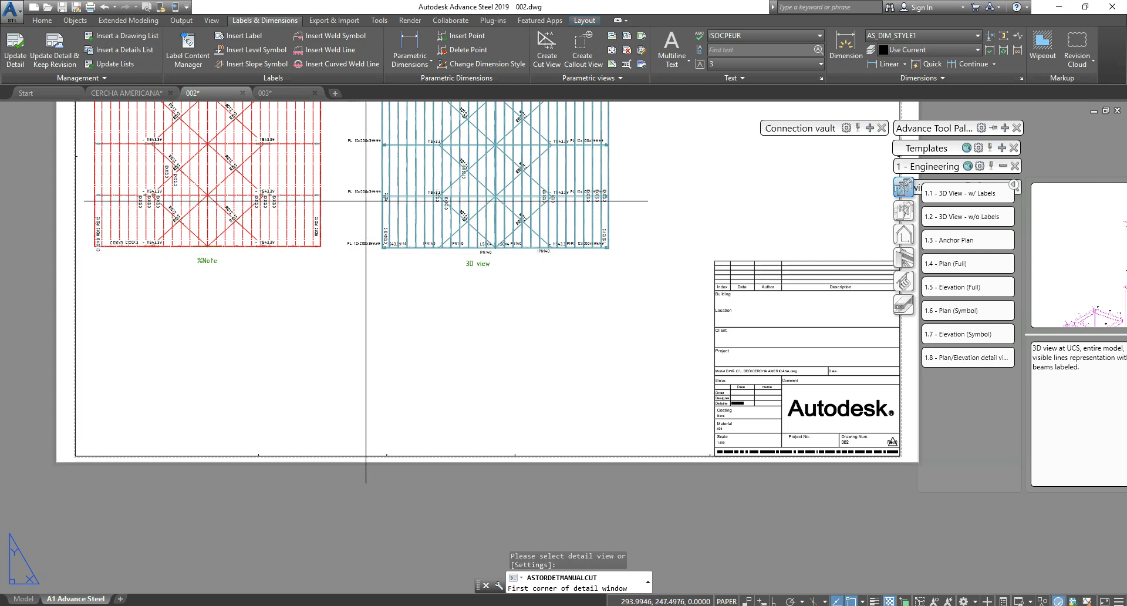
left_click(369, 201)
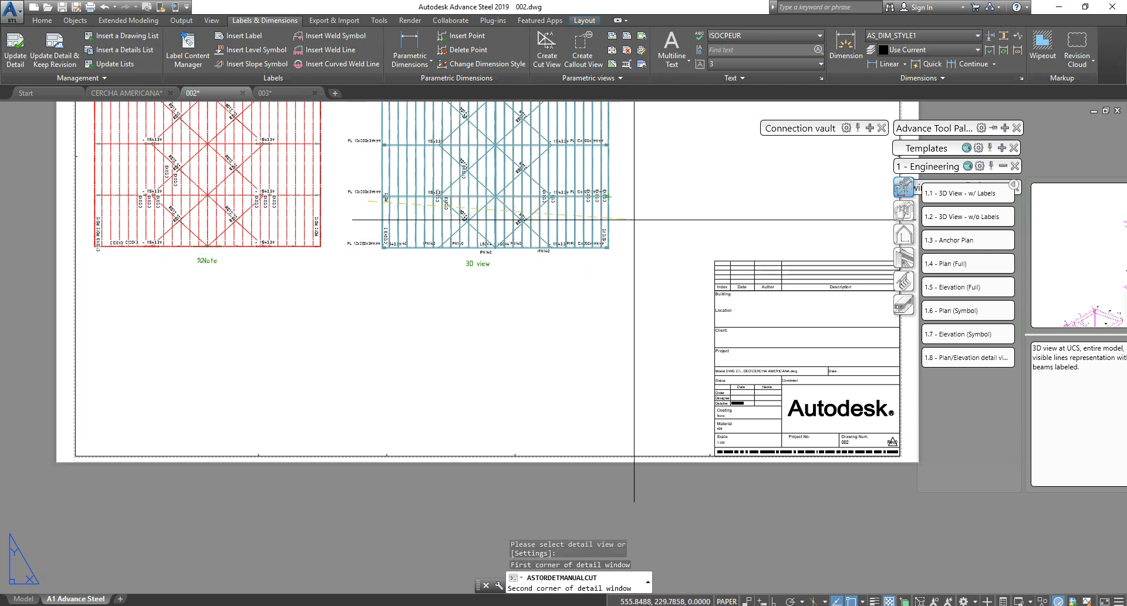
key("F8")
left_click(624, 205)
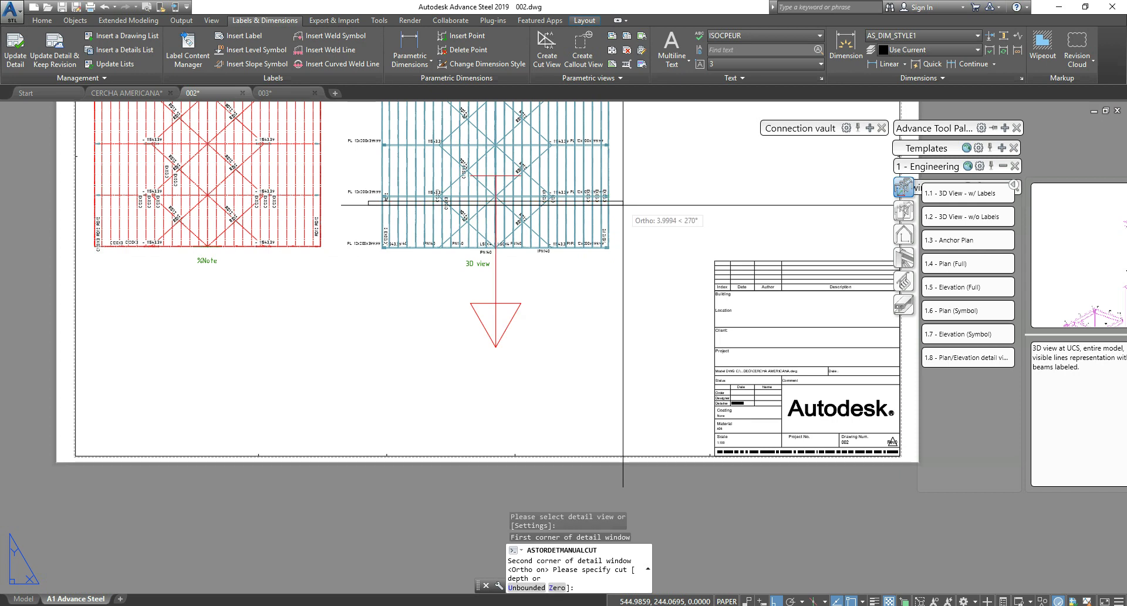
middle_click_drag(623, 195, 630, 321)
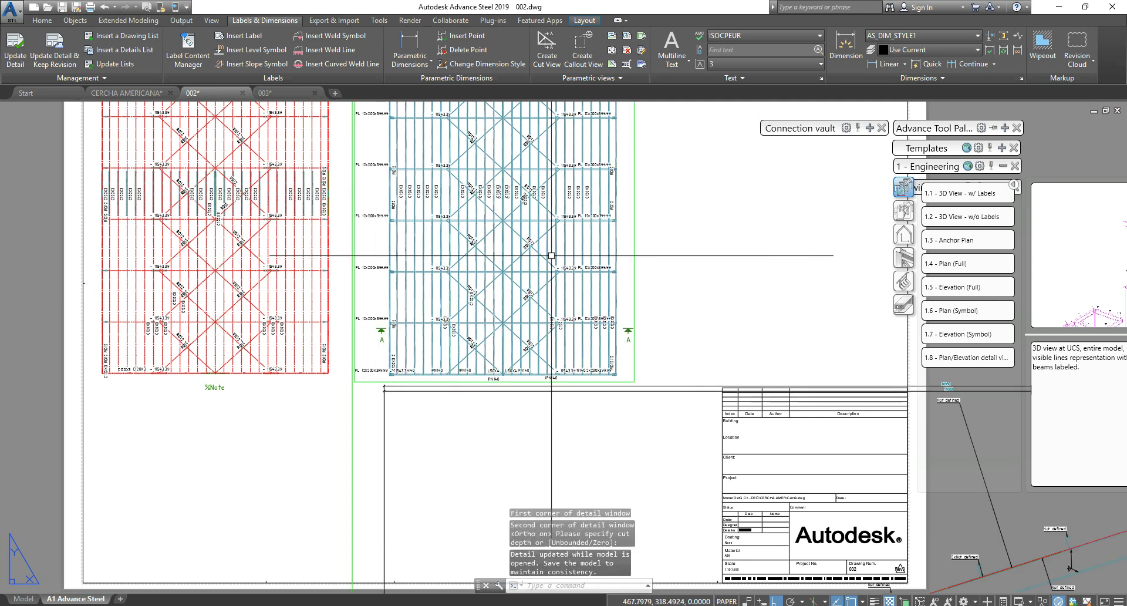
Step: Set the scale of the 3D view detail containing section A-A to 1:100 for all its views
scroll(552, 253, "down", 6)
middle_click_drag(620, 273, 404, 229)
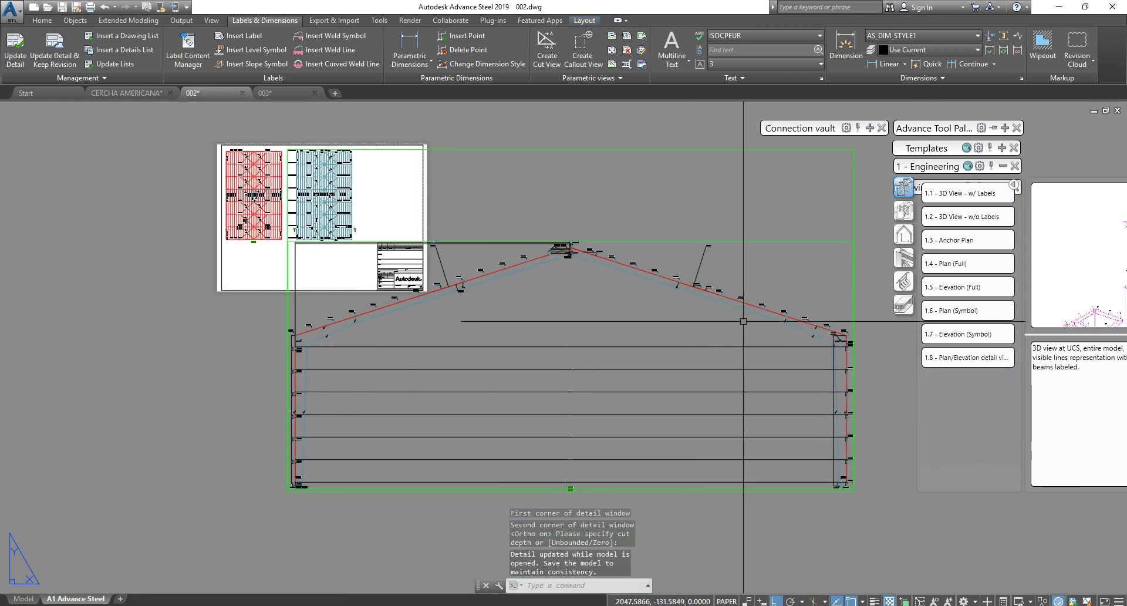
middle_click_drag(864, 346, 798, 345)
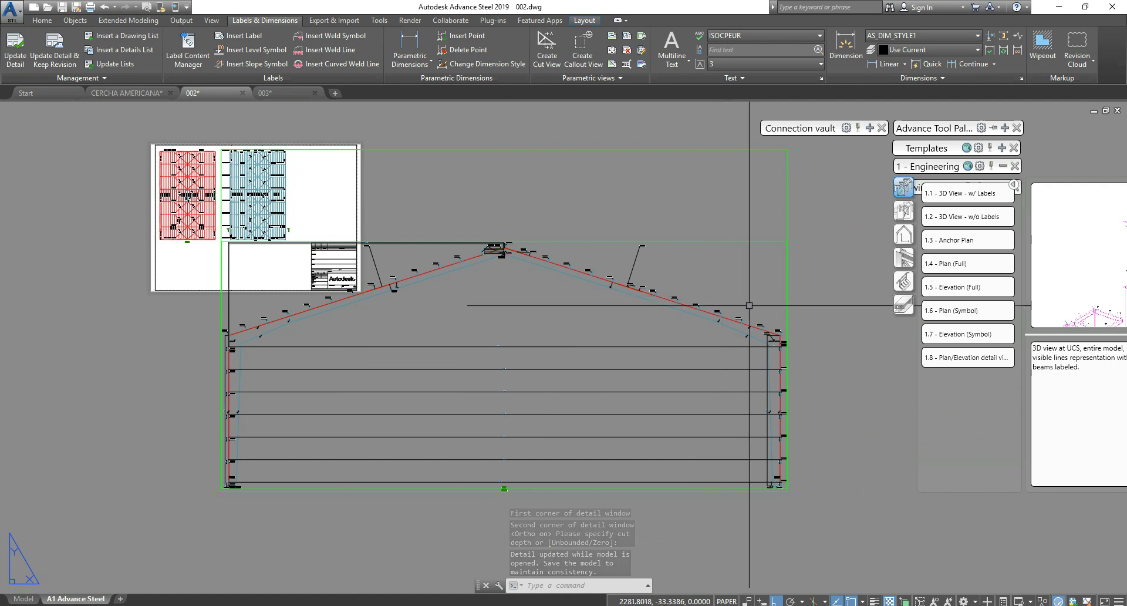
double_click(790, 176)
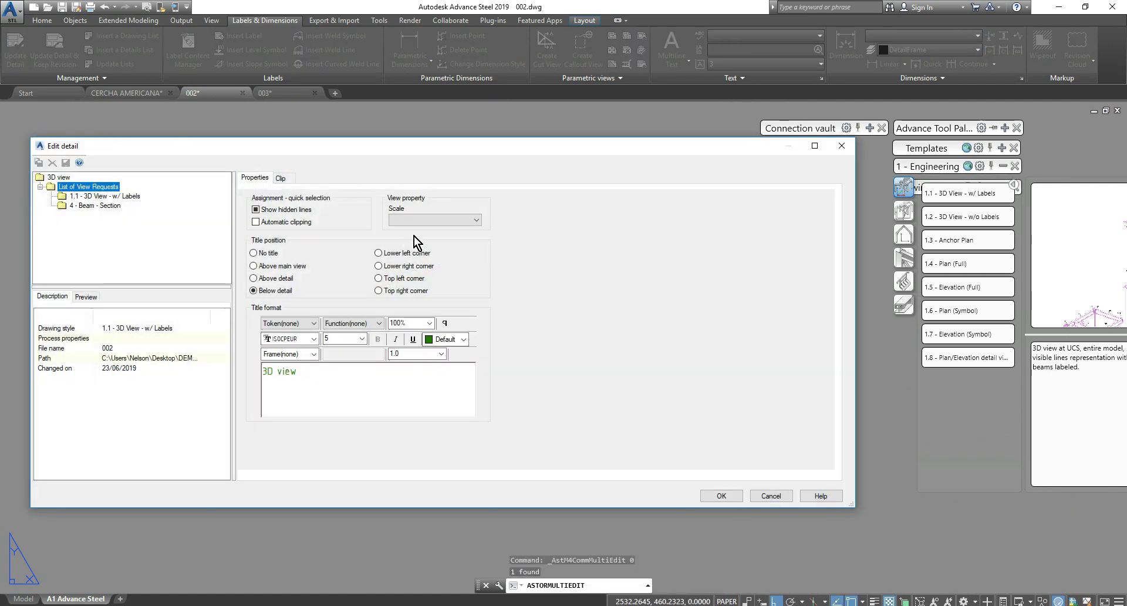
left_click(425, 220)
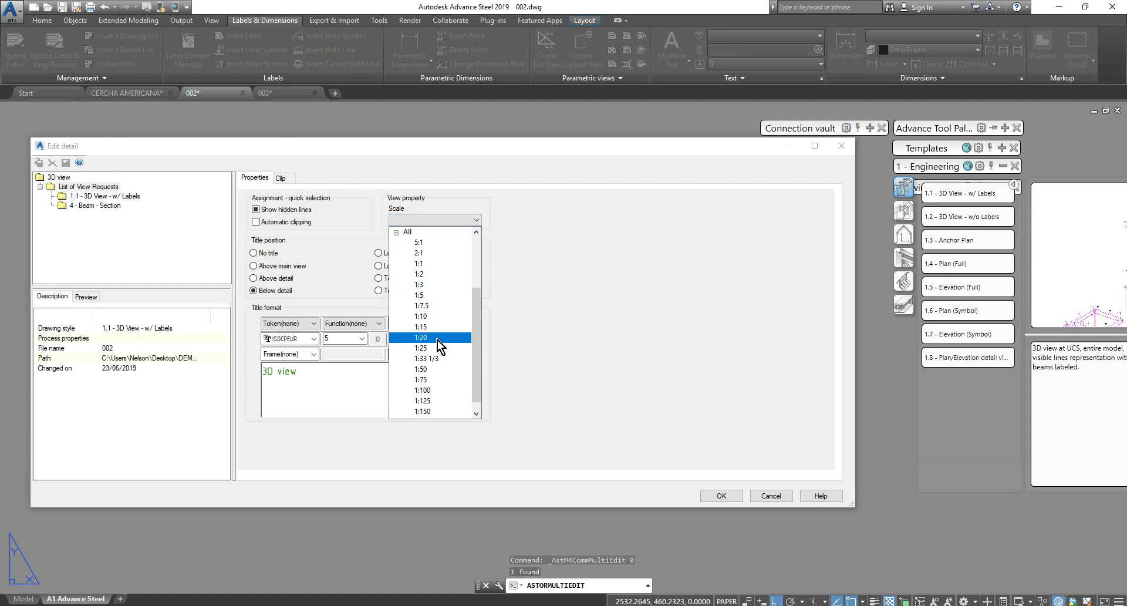
left_click(423, 391)
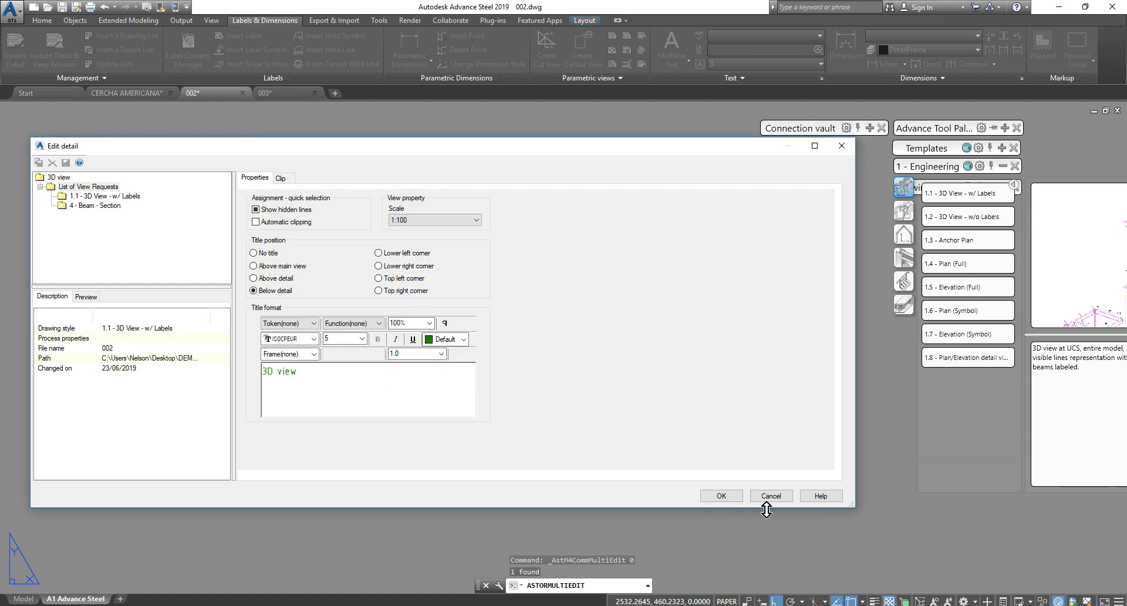
left_click(722, 497)
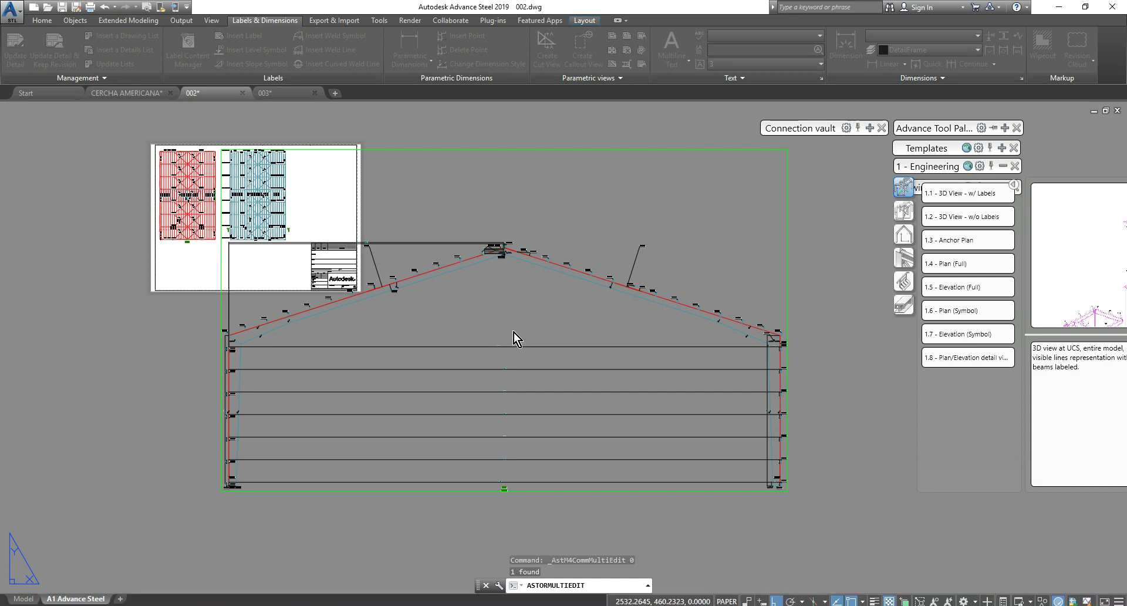
Step: Try to move the complete 3D view detail, including section A-A, straight up so it fits within the sheet
scroll(229, 327, "up", 5)
middle_click_drag(300, 275, 585, 305)
scroll(584, 304, "up", 2)
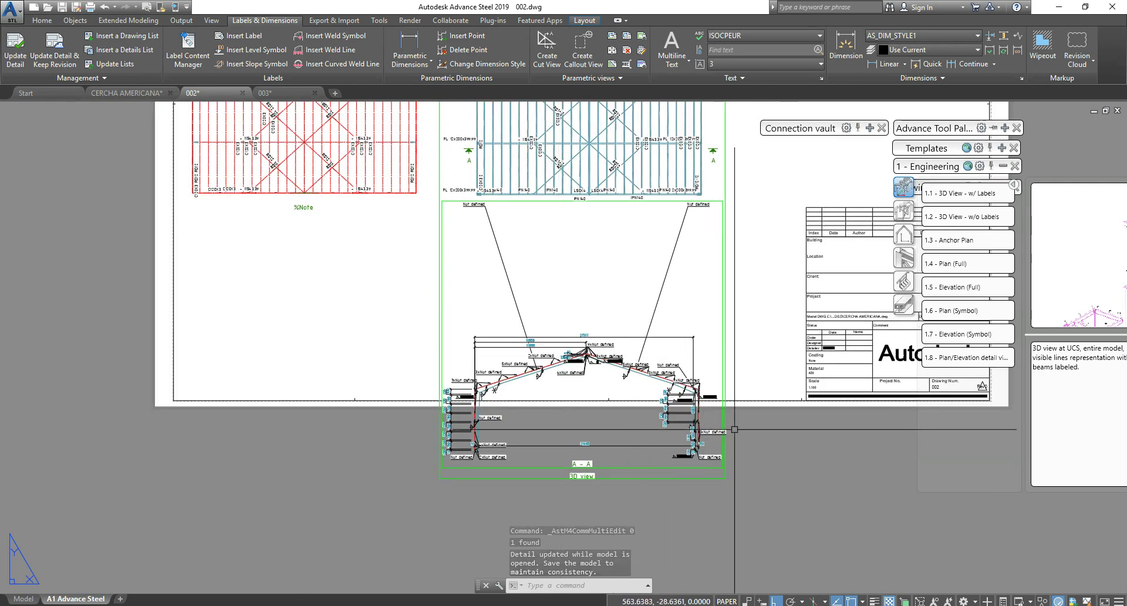
type("m")
key("Return")
left_click(762, 360)
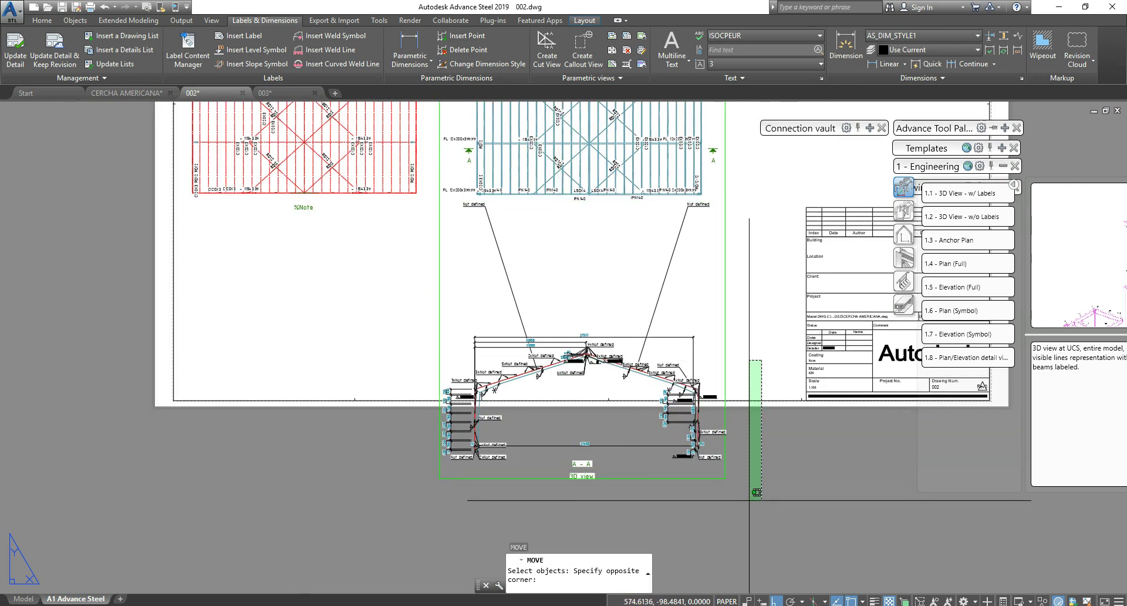
key("Escape")
left_click(777, 498)
left_click(673, 430)
type("m")
key("Return")
left_click(748, 434)
key("Escape")
key("Escape")
key("Escape")
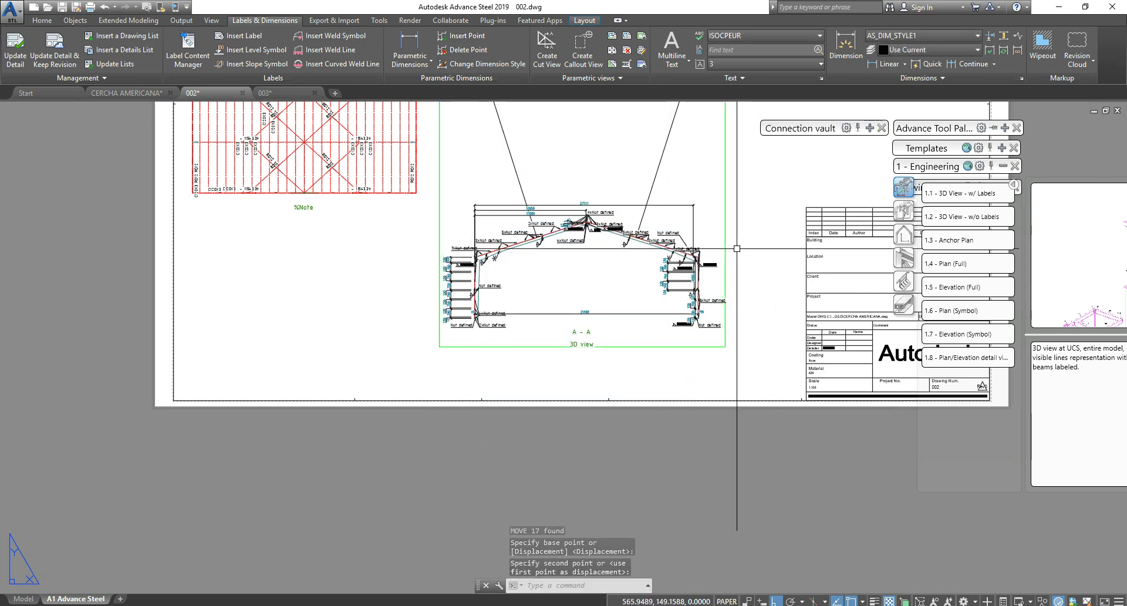
Step: Undo the last move of the 3D view detail
scroll(734, 243, "down", 7)
scroll(630, 305, "up", 6)
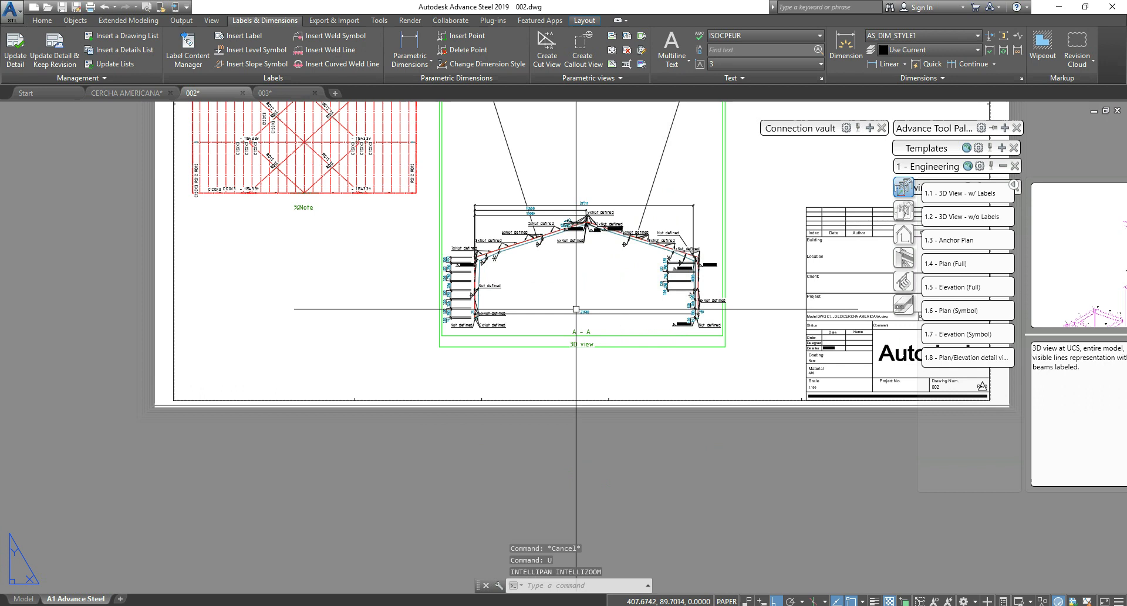
type("u")
key("Return")
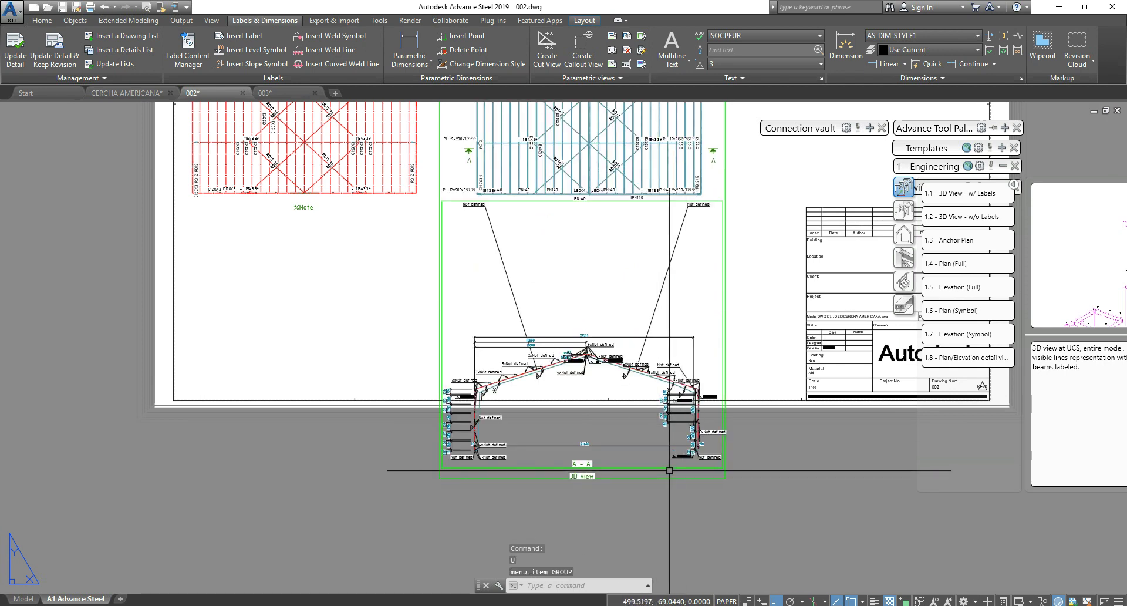
Step: Move only the section A-A view straight up so it sits inside the sheet just below the blue plan
type("m")
key("Return")
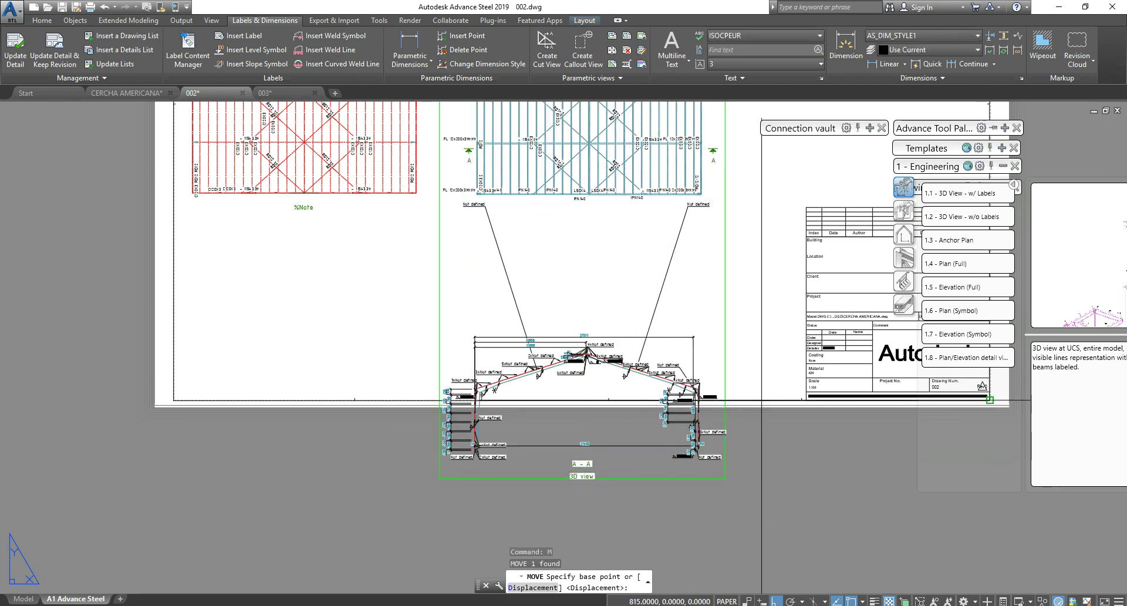
left_click(759, 383)
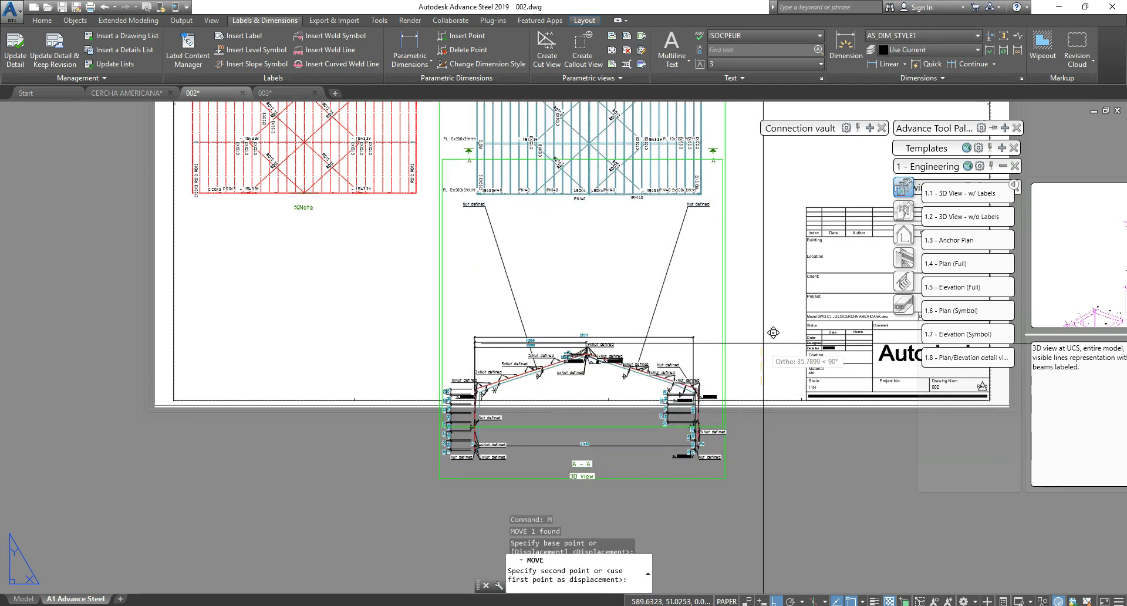
left_click(760, 262)
scroll(574, 262, "up", 3)
key("Escape")
Step: Examine section A-A's portal frame, dimensions and part labels, and check the scale and depth in its view properties
middle_click_drag(574, 262, 505, 315)
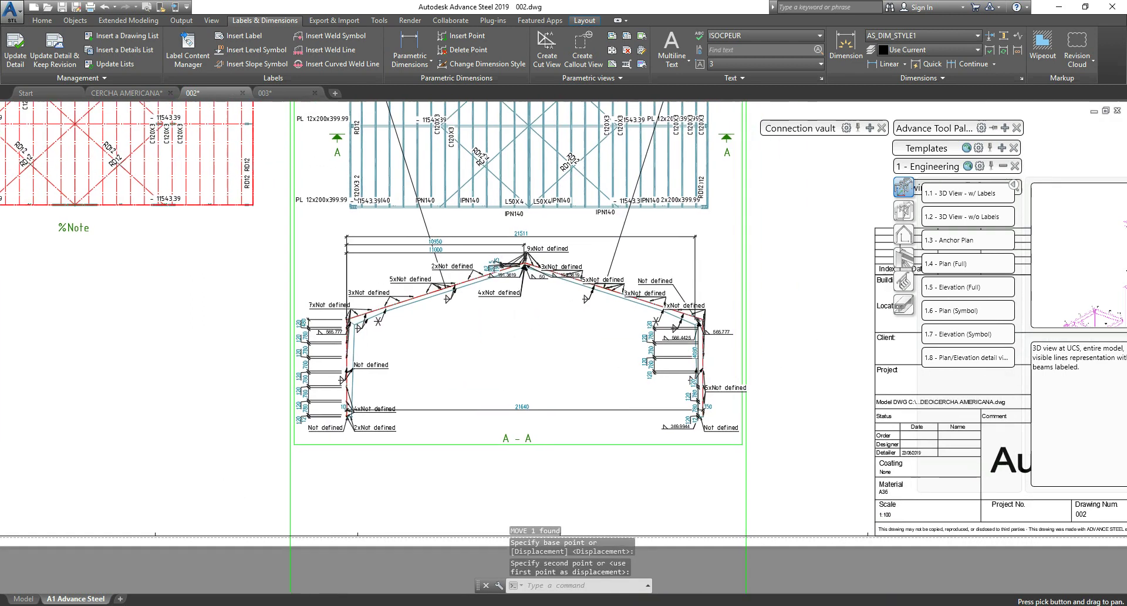
scroll(502, 305, "down", 2)
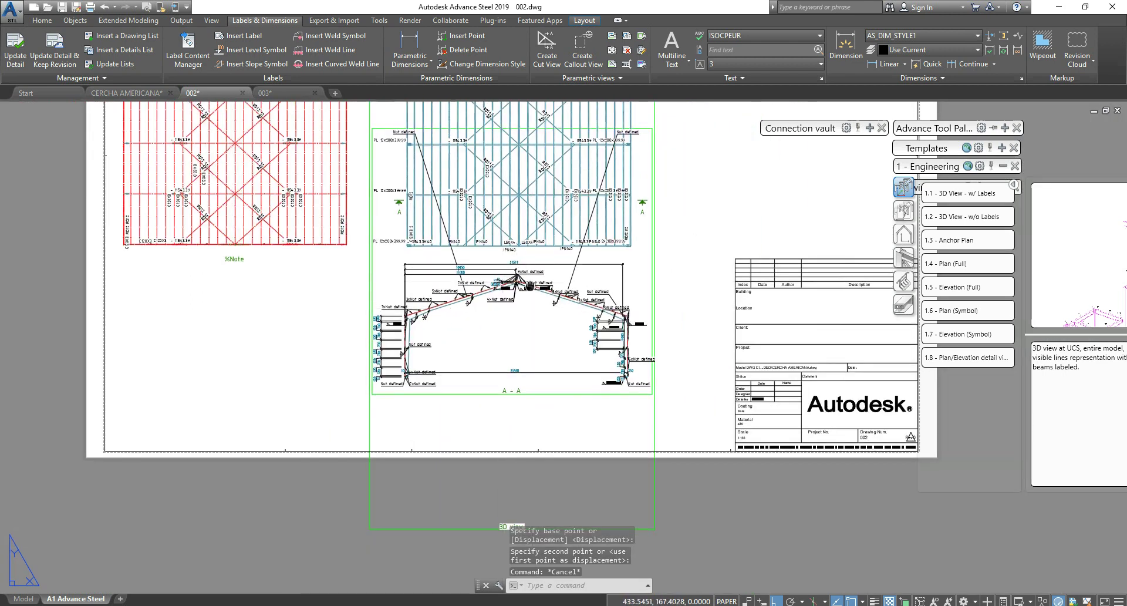
scroll(481, 352, "up", 5)
middle_click_drag(423, 391, 434, 320)
scroll(434, 320, "down", 5)
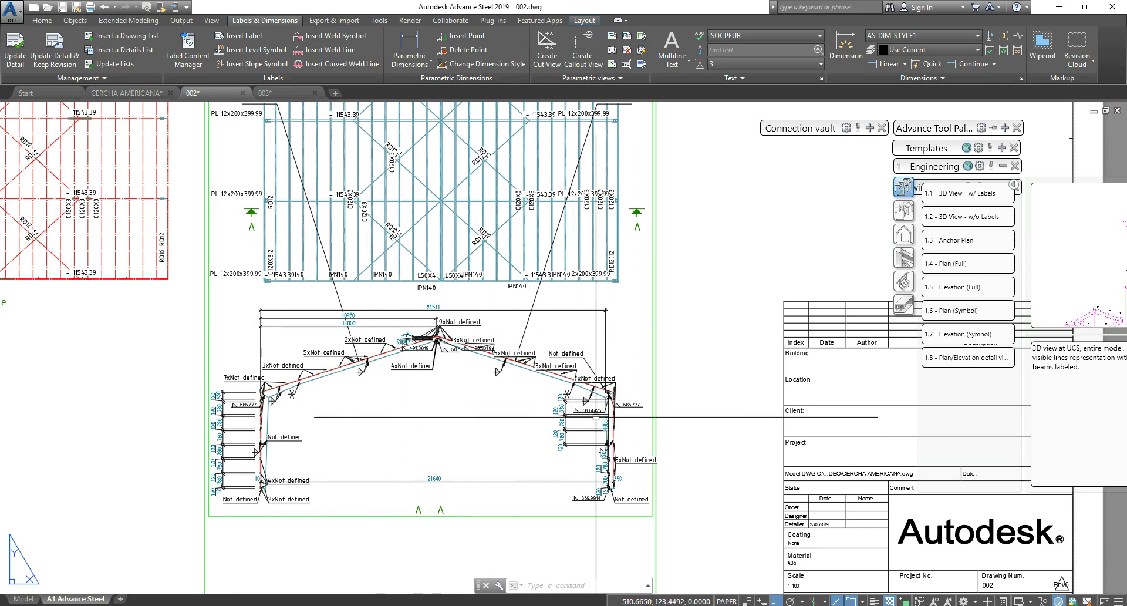
middle_click_drag(684, 377, 721, 292)
scroll(605, 358, "down", 4)
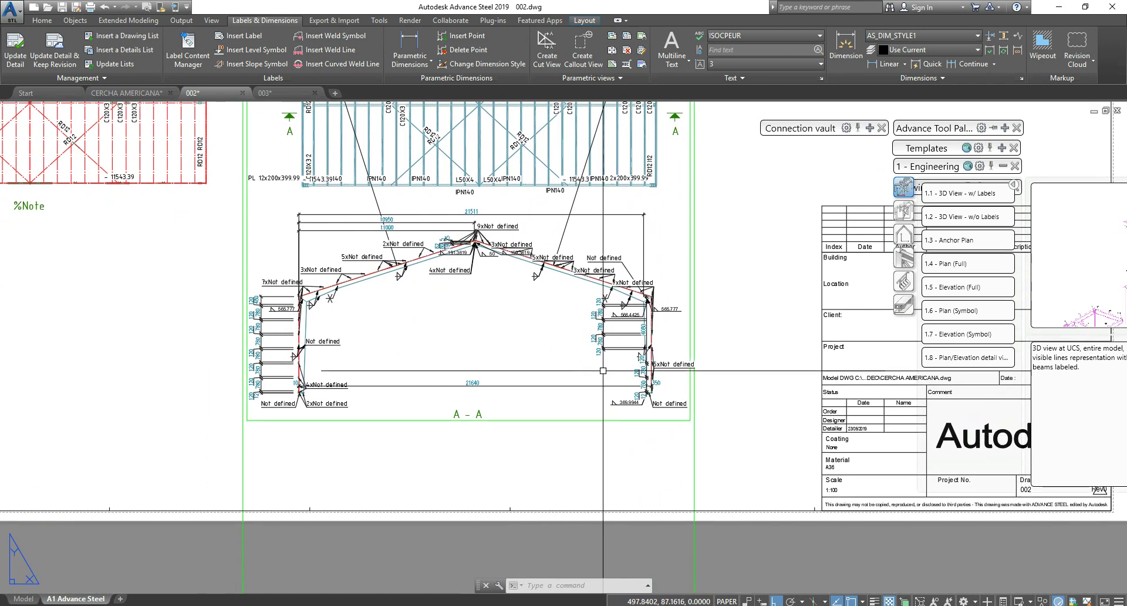
double_click(585, 400)
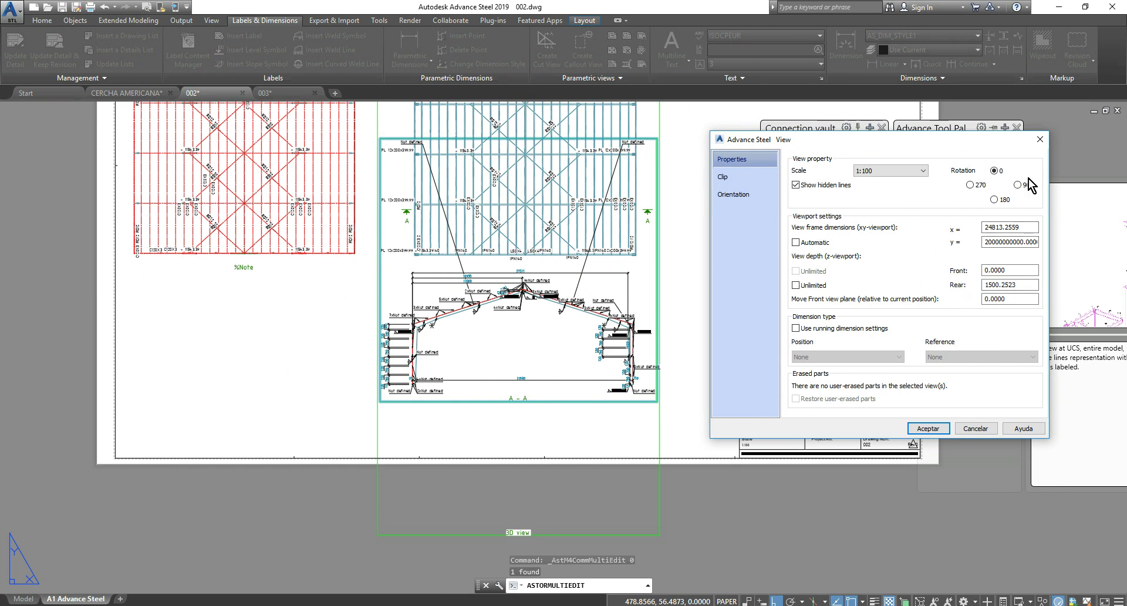
left_click(1038, 141)
scroll(516, 452, "down", 2)
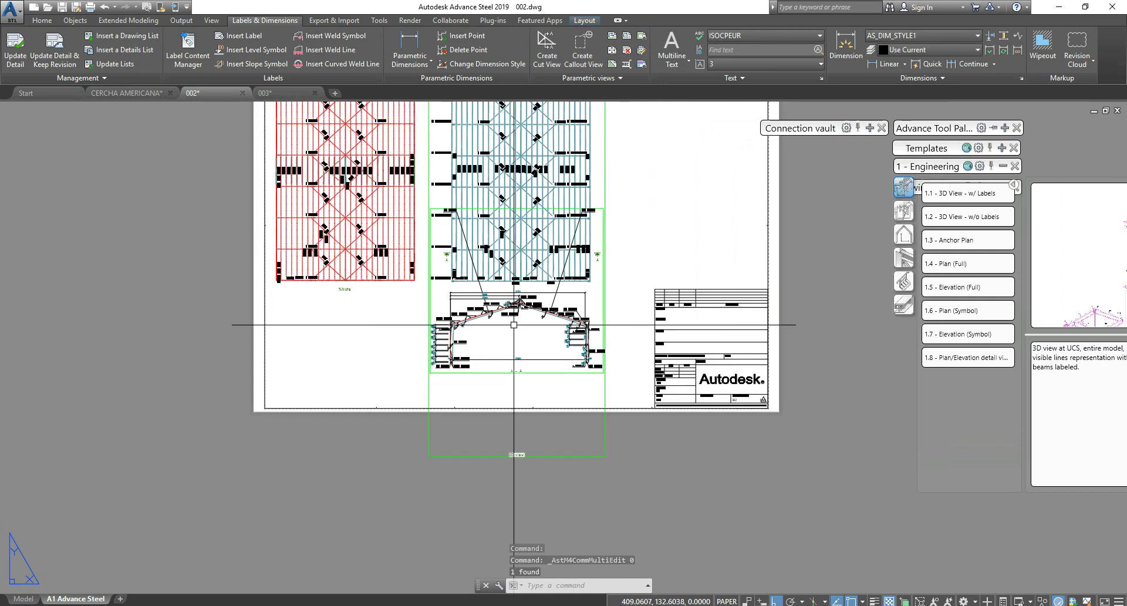
Step: Create a second cut view with a vertical section line along the blue plan's full right side, with its depth extending to about the ridge
middle_click_drag(561, 341, 546, 376)
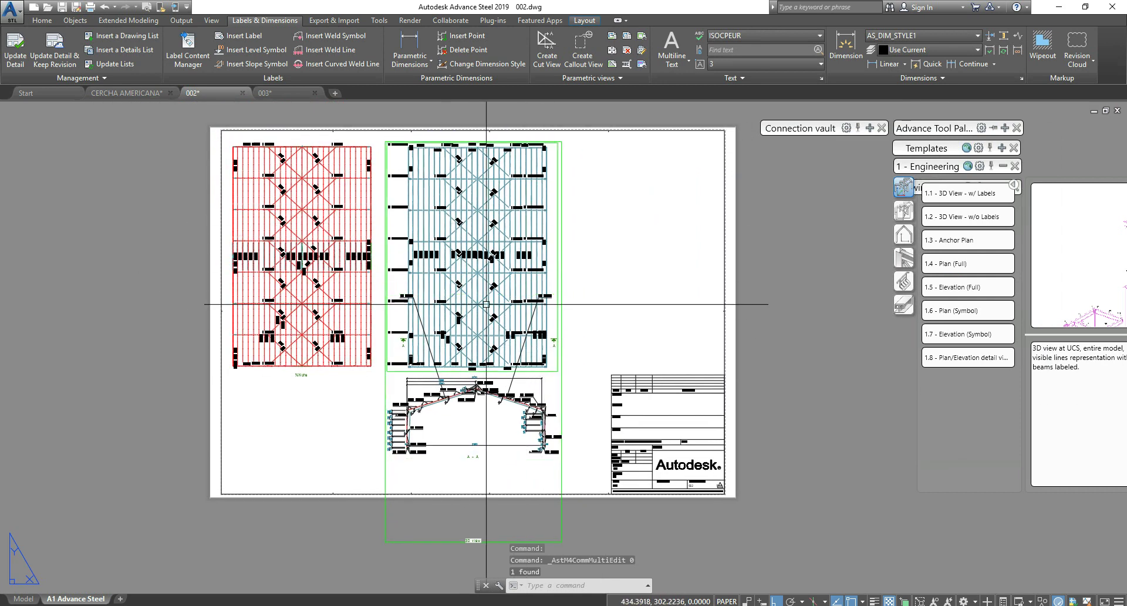
scroll(452, 396, "up", 4)
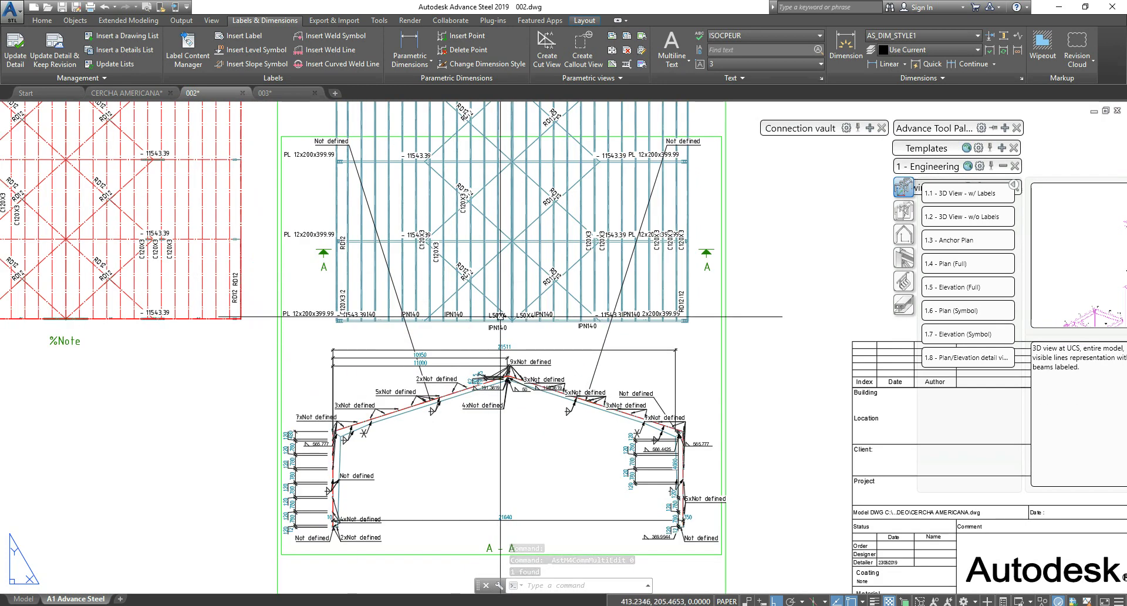
scroll(500, 317, "down", 4)
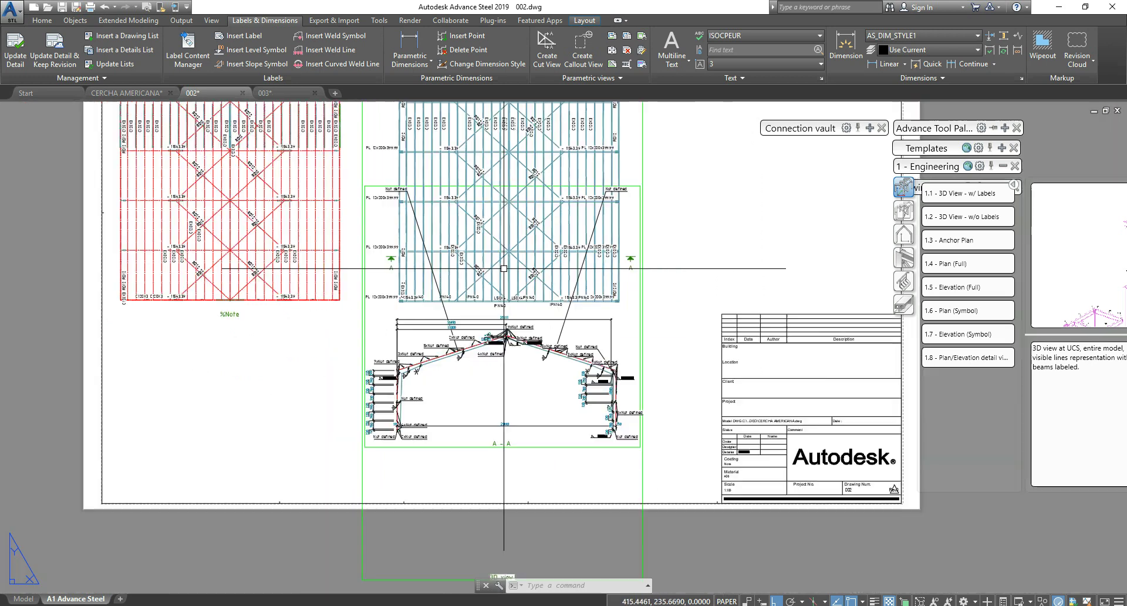
middle_click_drag(510, 339, 490, 370)
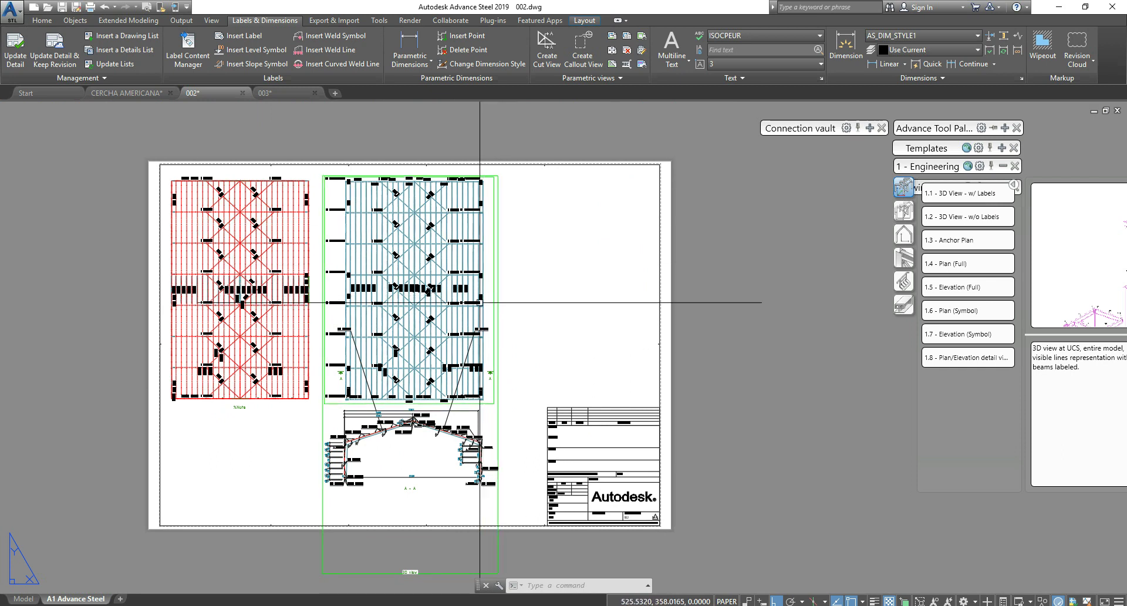
left_click(547, 58)
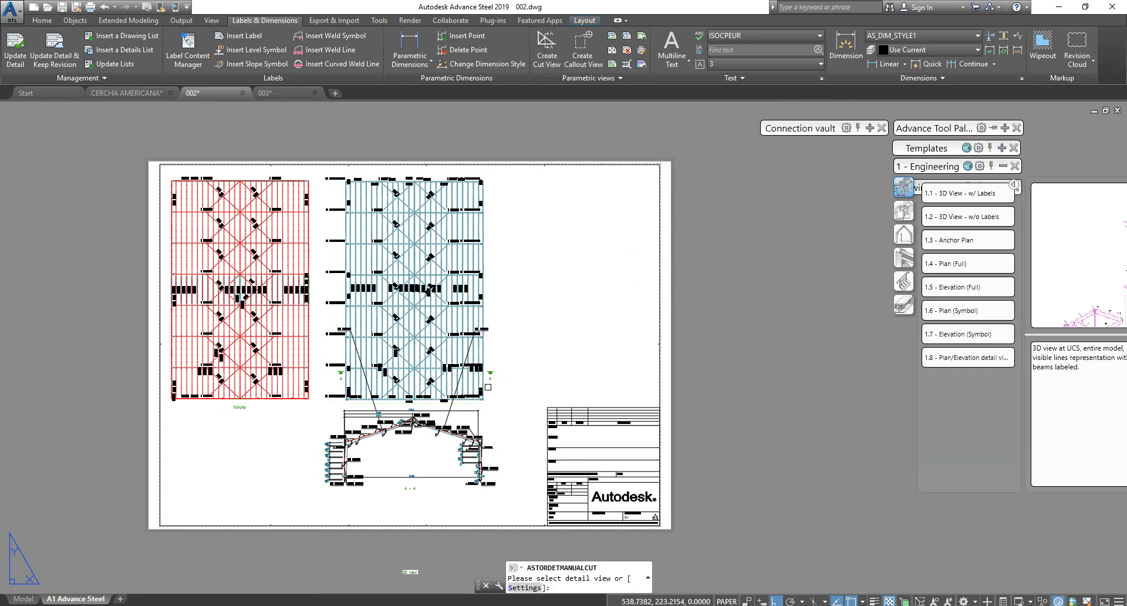
left_click(476, 380)
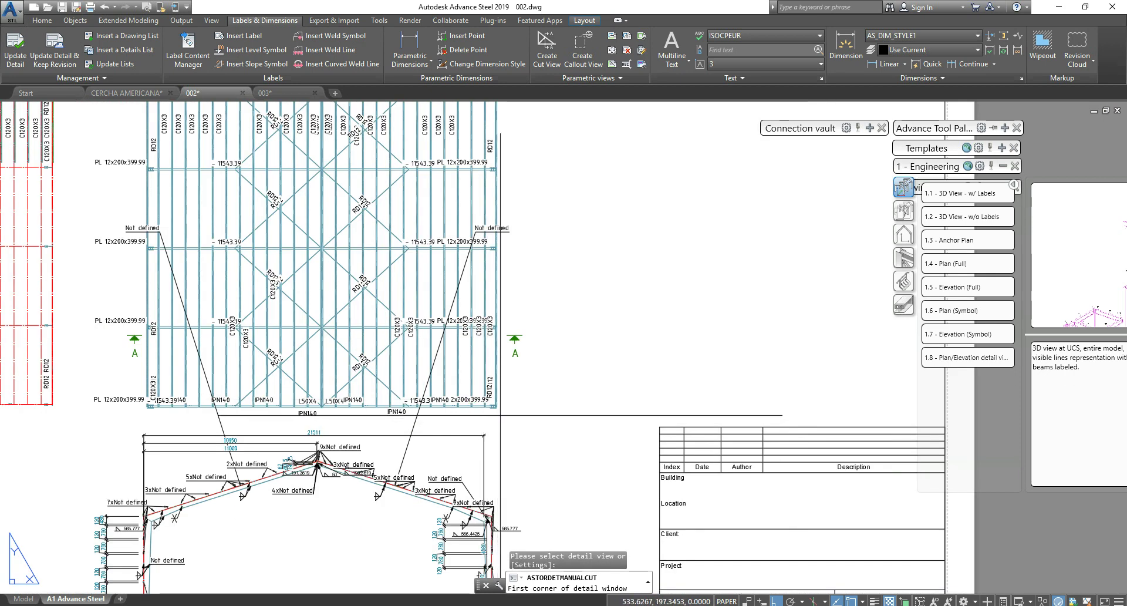
left_click(500, 415)
scroll(573, 244, "down", 4)
scroll(533, 141, "up", 5)
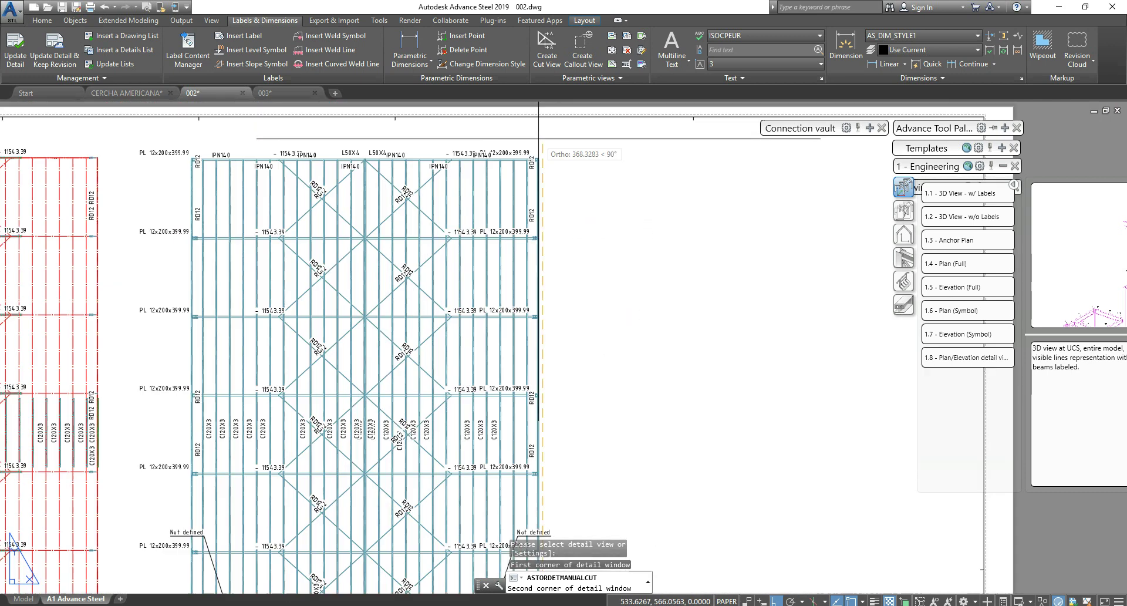
left_click(543, 141)
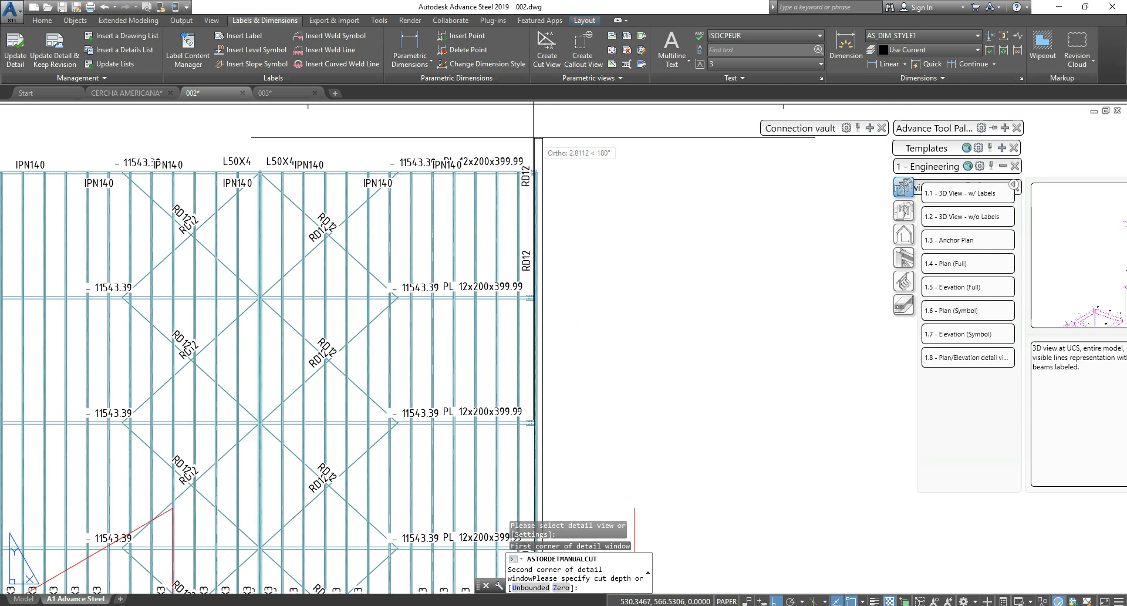
scroll(521, 138, "down", 4)
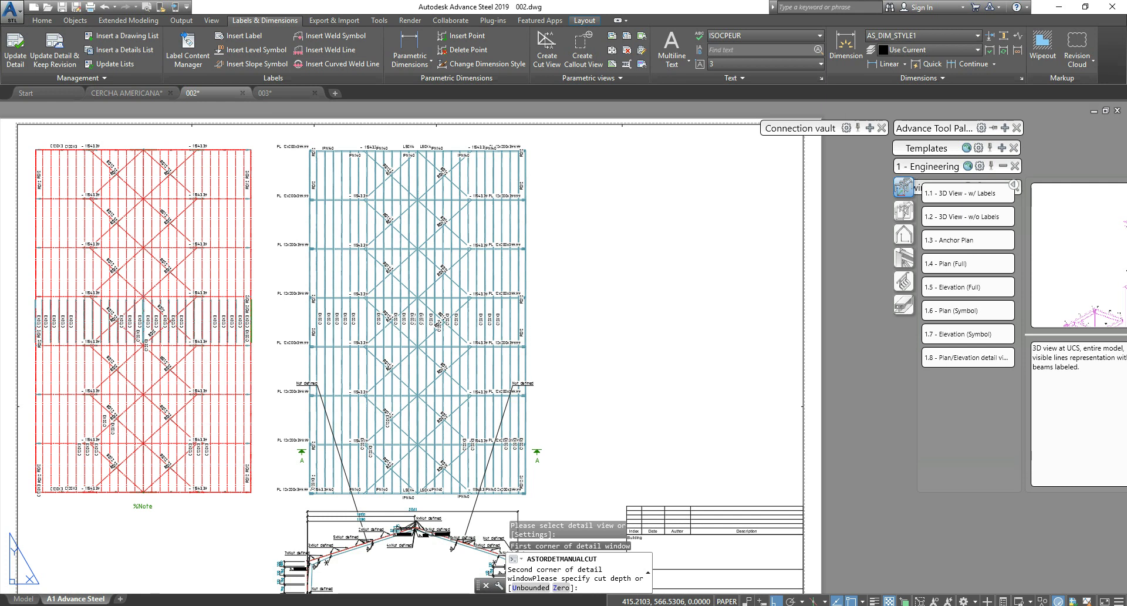
key("Return")
Step: Set the scale of the enlarged 3D view detail, including its new longitudinal cut view, to 1:100
scroll(645, 317, "down", 5)
middle_click_drag(645, 317, 528, 170)
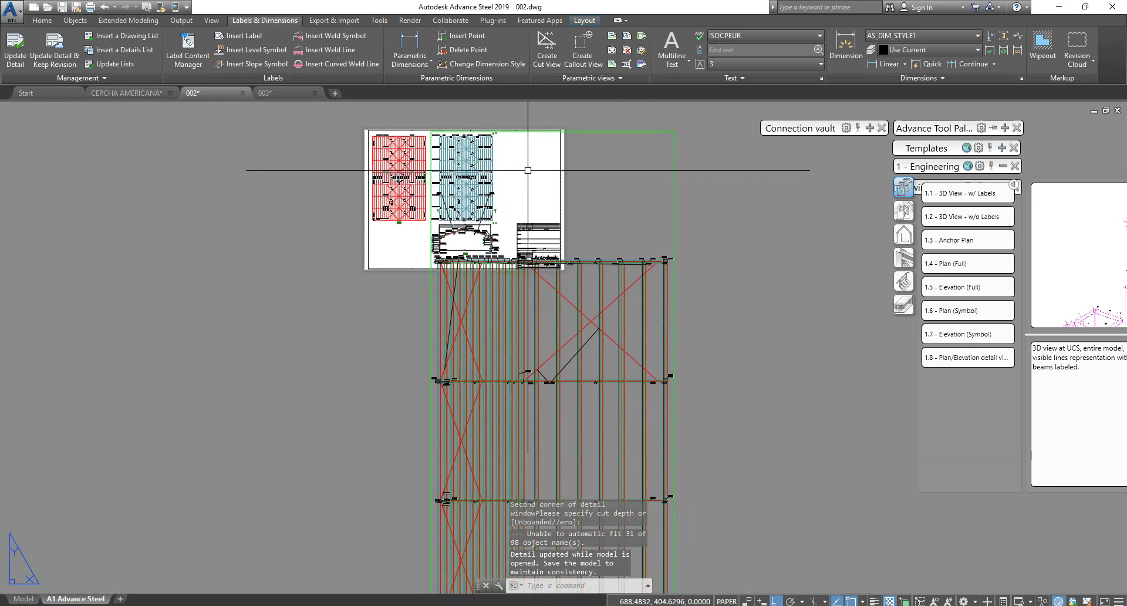
scroll(507, 317, "down", 5)
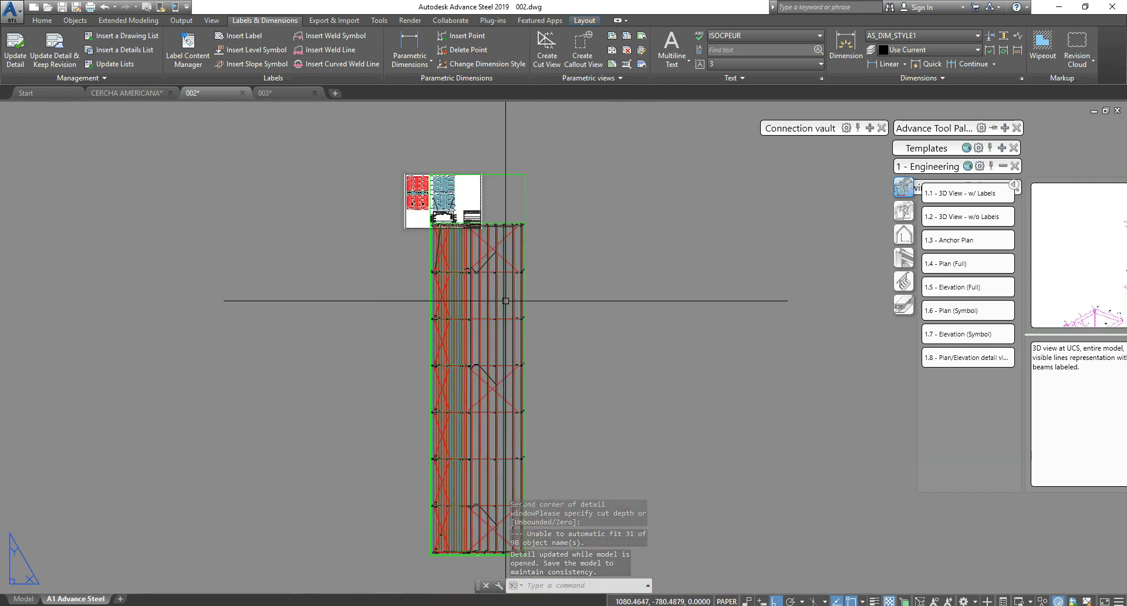
scroll(523, 206, "up", 2)
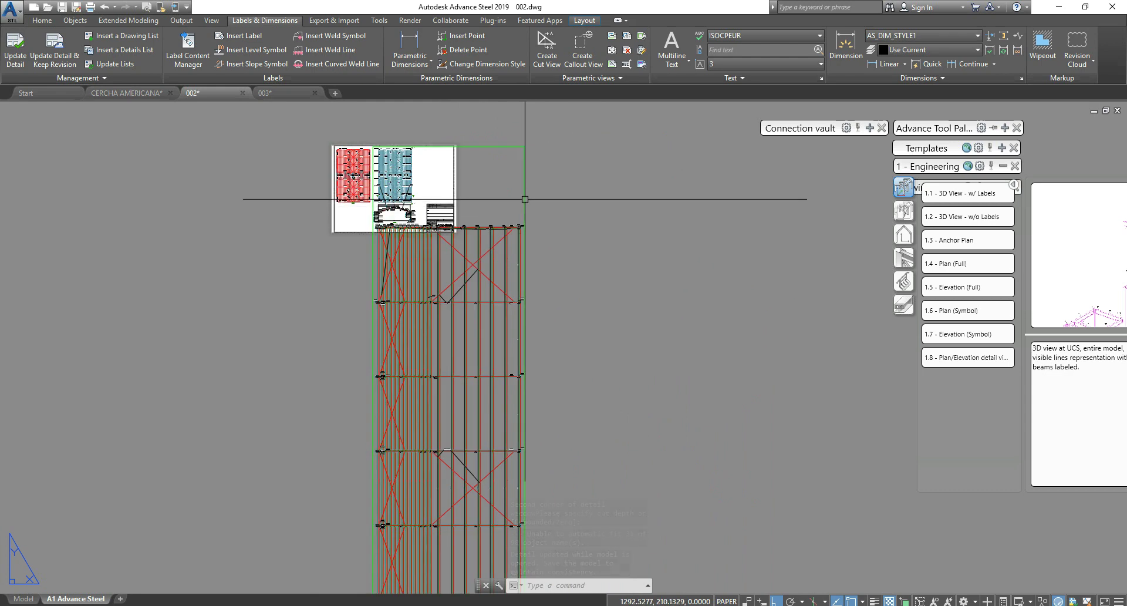
double_click(525, 216)
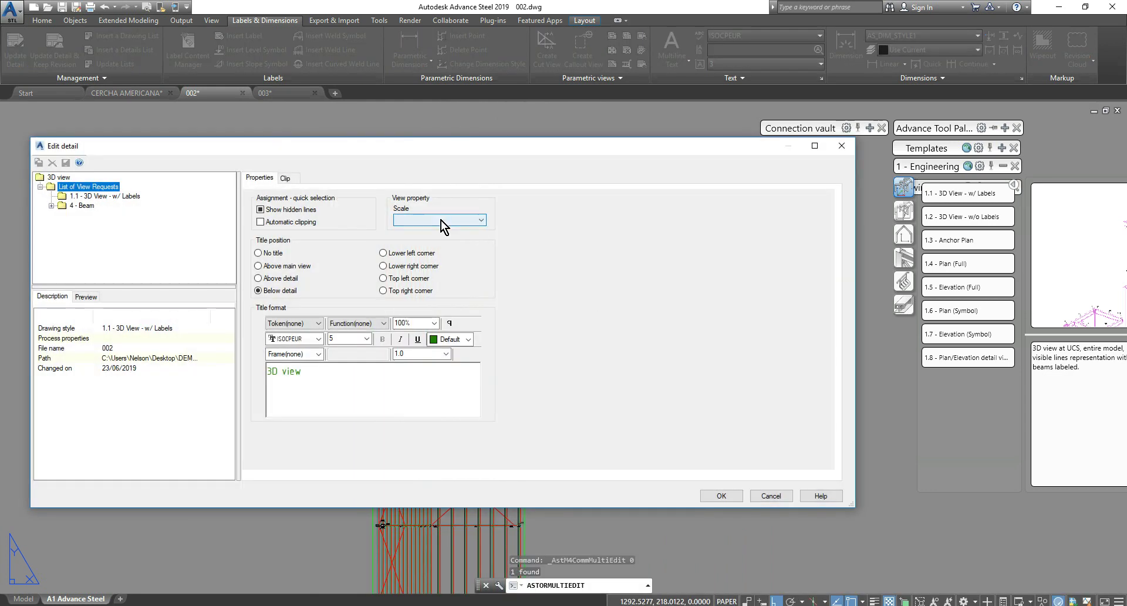
left_click(443, 221)
left_click(453, 389)
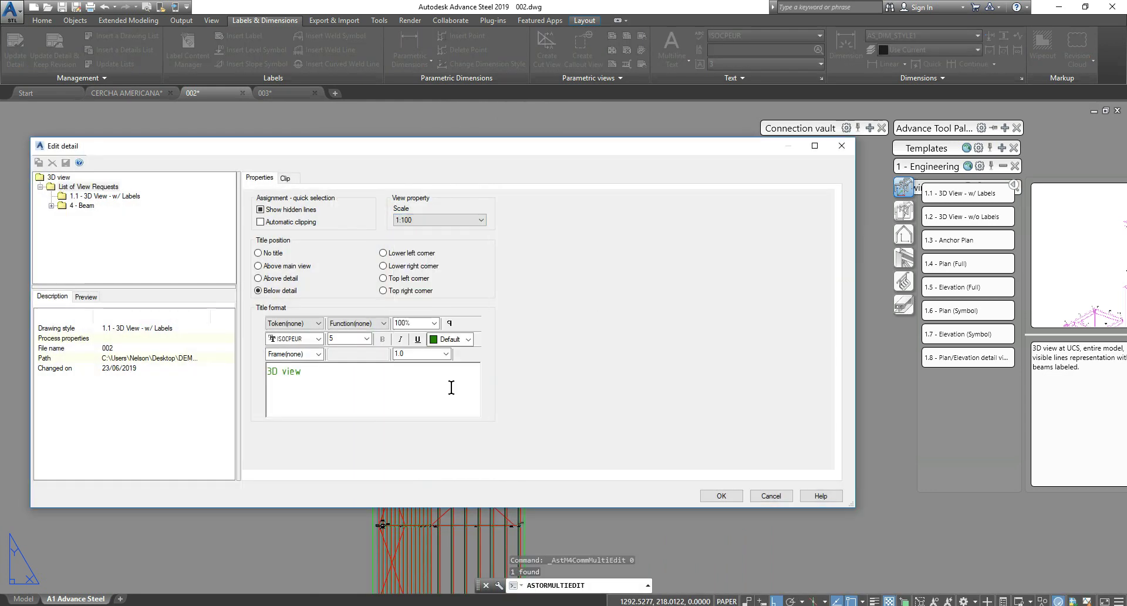
left_click(718, 497)
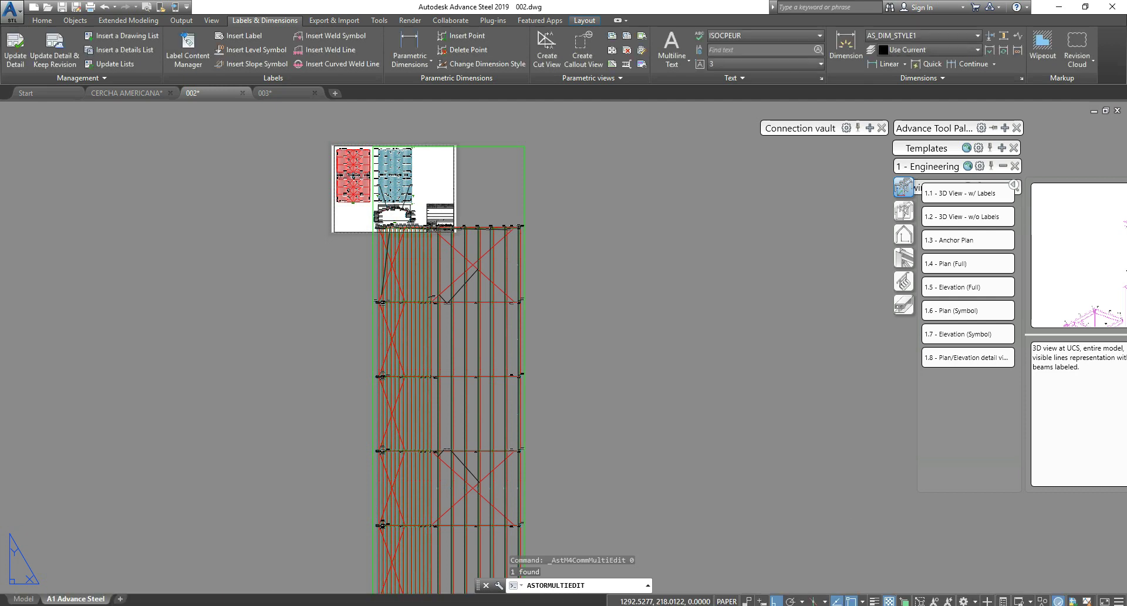
scroll(499, 282, "down", 2)
scroll(505, 318, "up", 4)
scroll(504, 317, "up", 4)
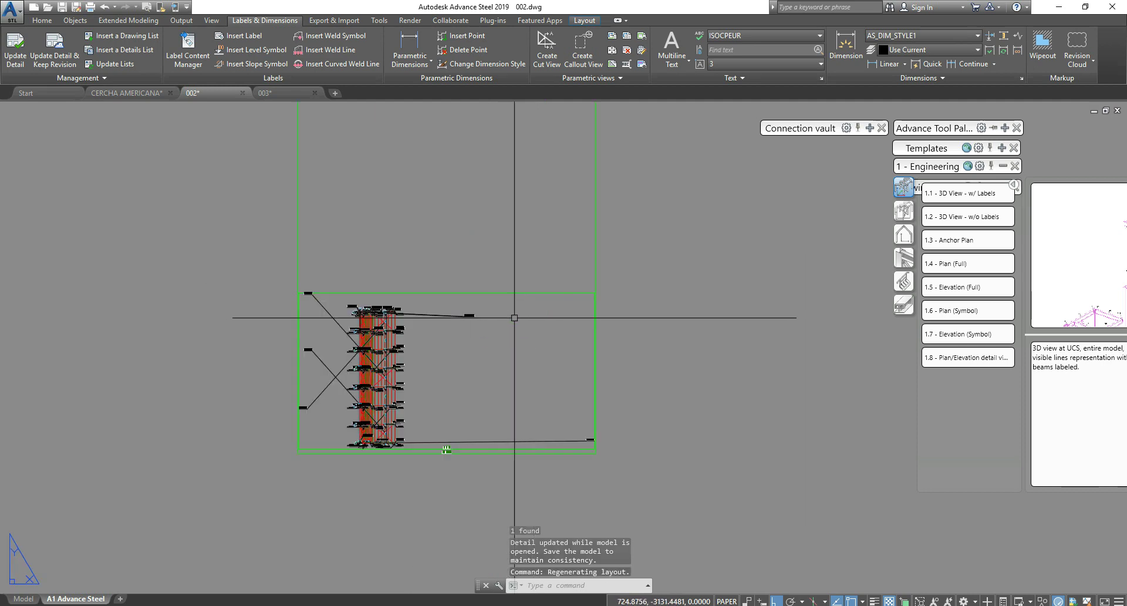
Step: Rotate the B-B longitudinal section view by 90 degrees in its view properties and inspect the horizontal result
double_click(524, 291)
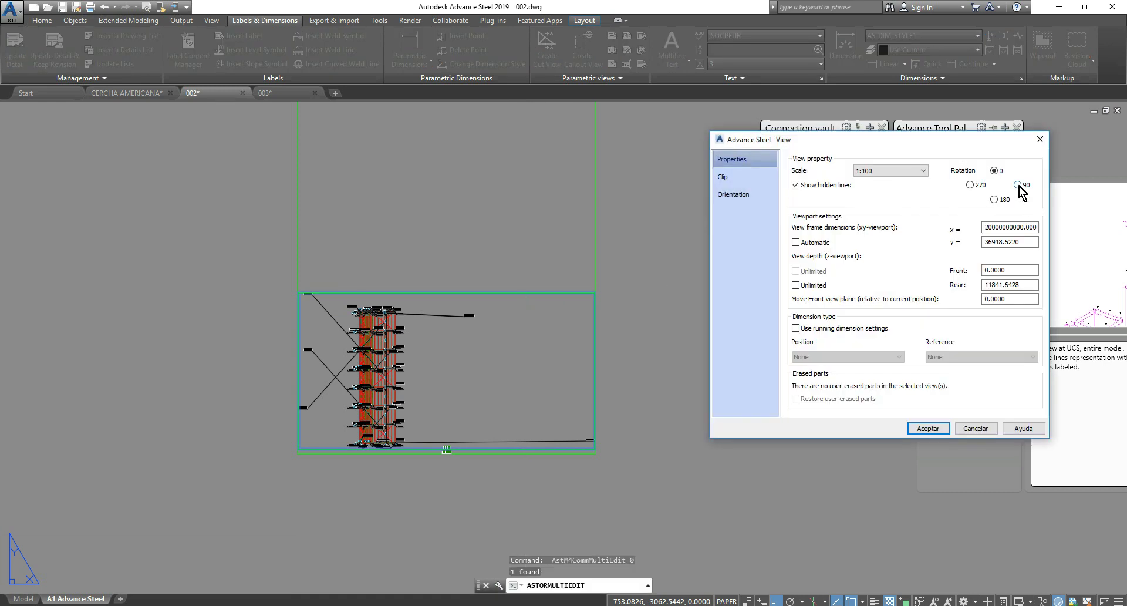
left_click(1019, 186)
left_click(928, 428)
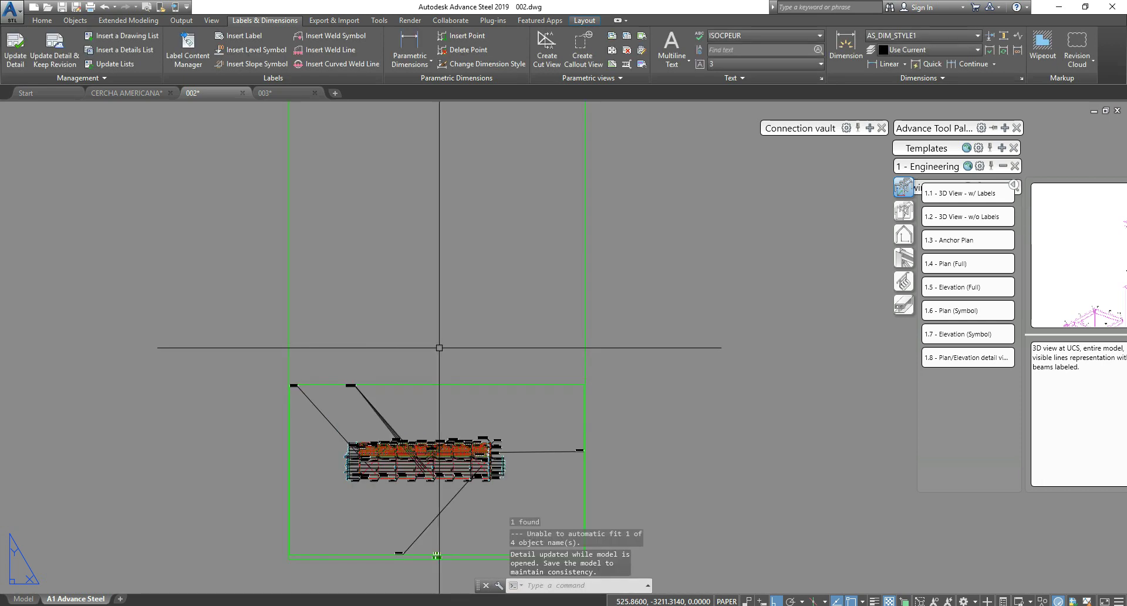
scroll(440, 348, "up", 5)
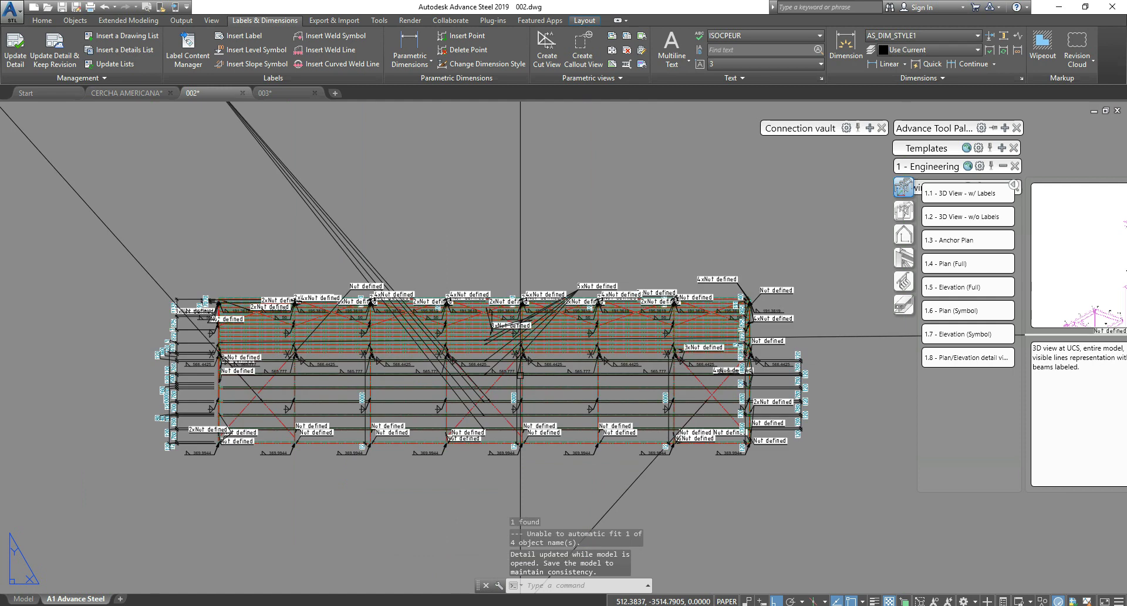
scroll(584, 299, "down", 6)
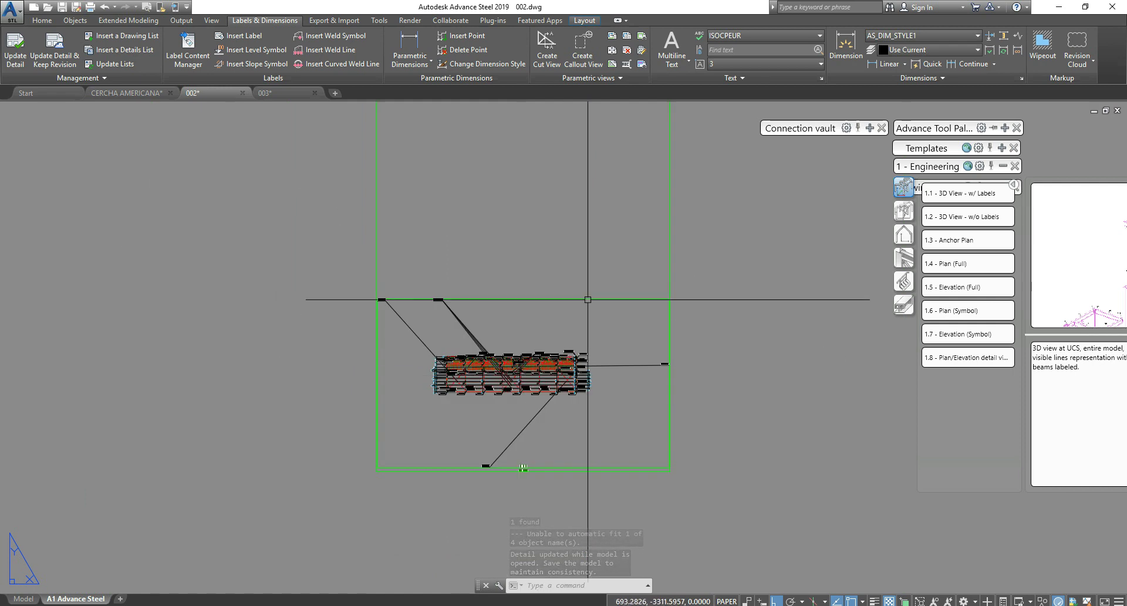
Step: Move the B-B section view freely from far below the sheet up to the area beside the blue plan
type("M")
key("Return")
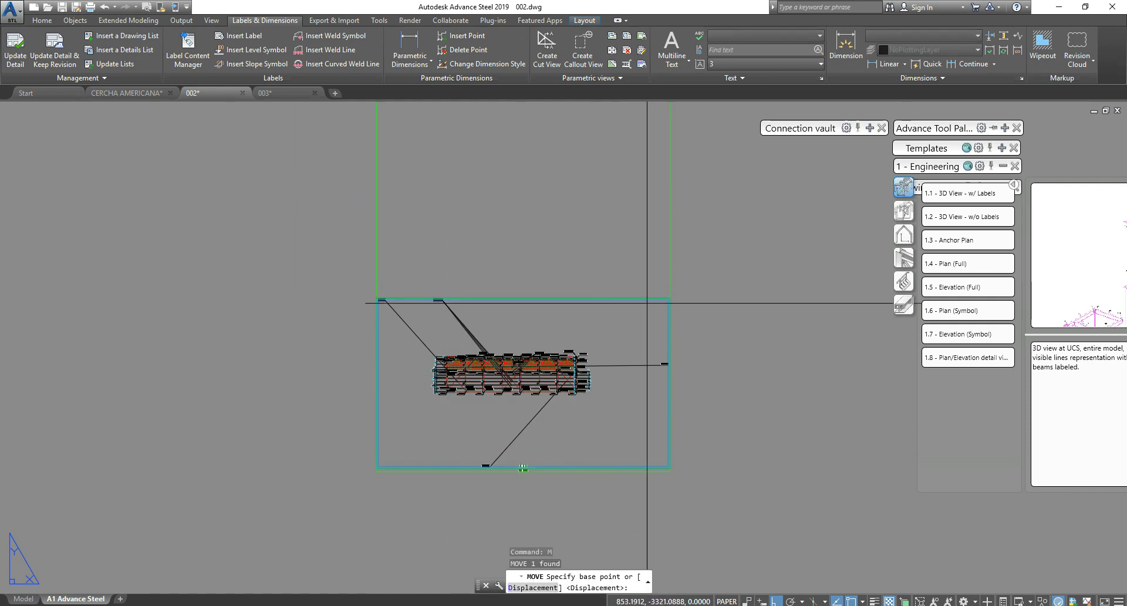
left_click(643, 300)
scroll(635, 282, "down", 8)
scroll(561, 249, "up", 5)
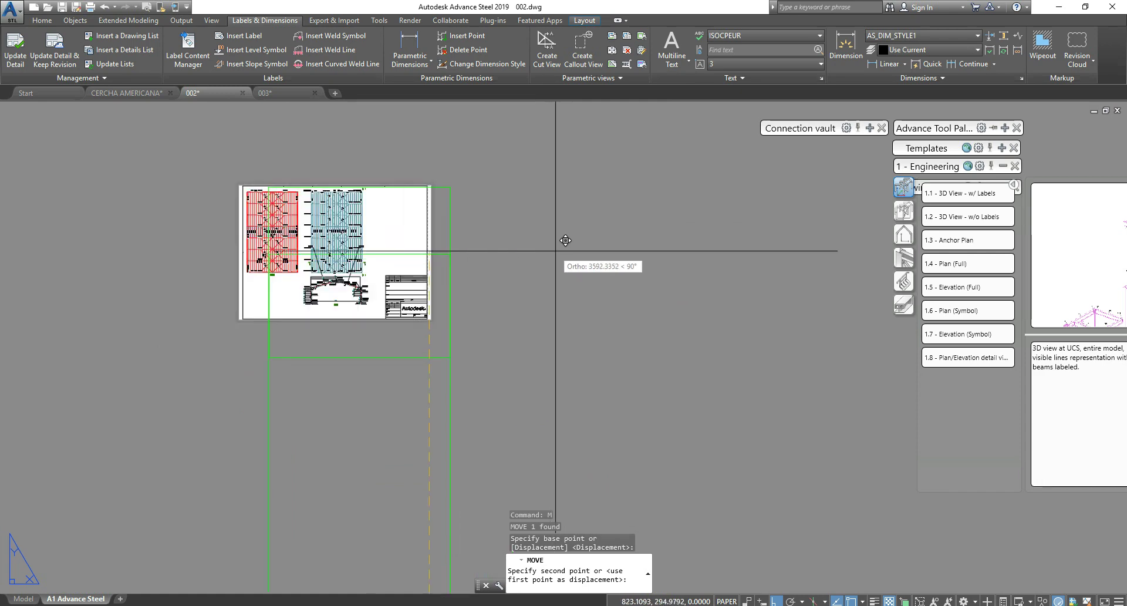
key("F8")
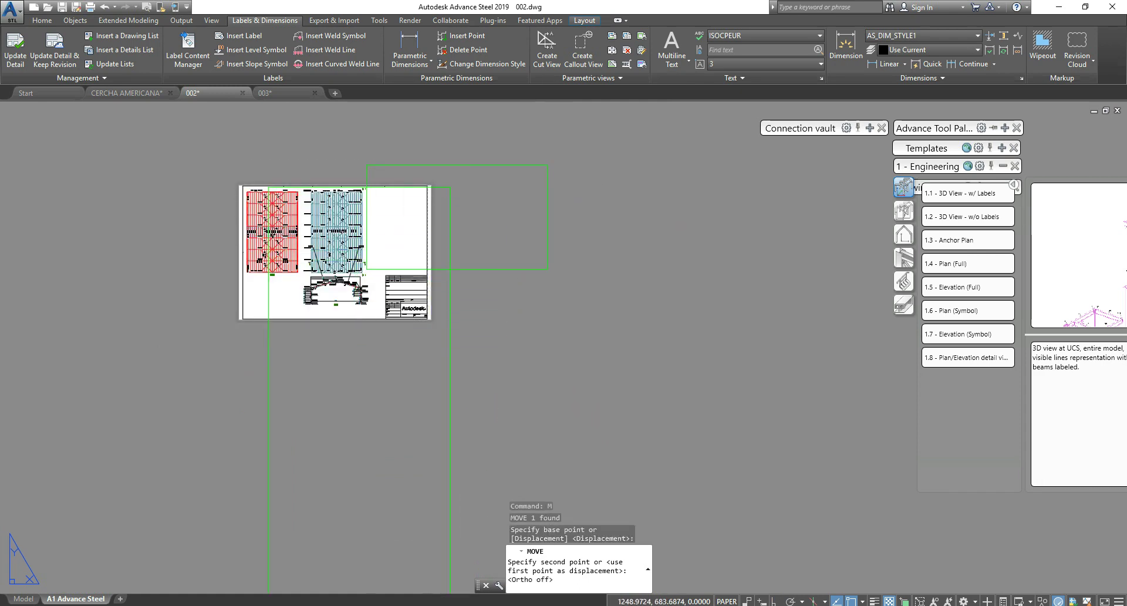
left_click(531, 172)
scroll(532, 176, "up", 5)
middle_click_drag(402, 112, 452, 208)
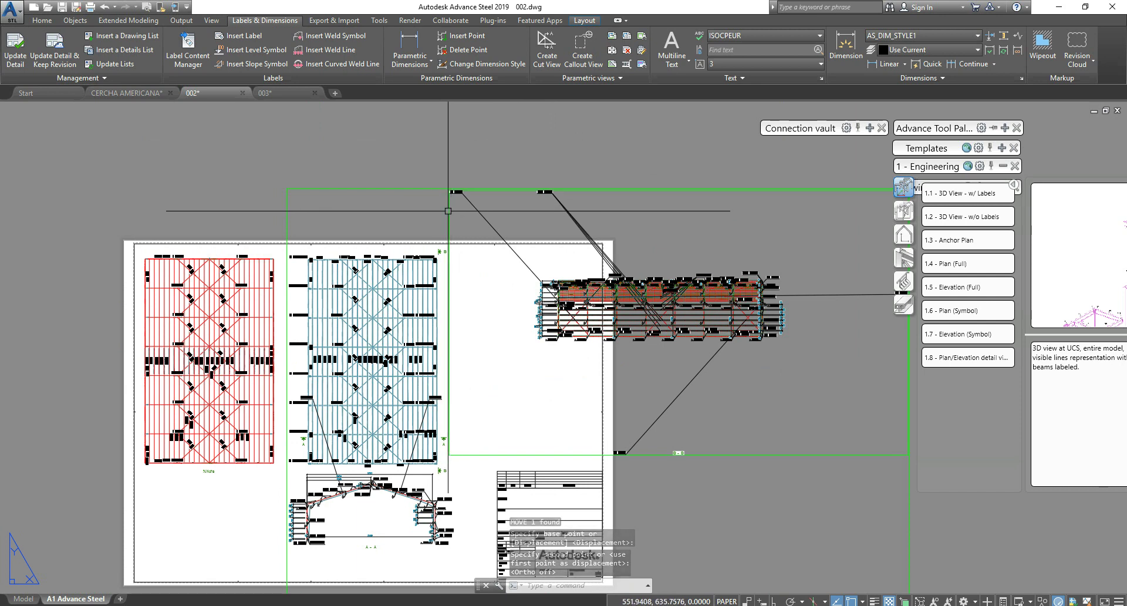
Step: Shift the B-B section view left so its drawing starts just right of the blue plan
type("m")
key("Return")
left_click(657, 157)
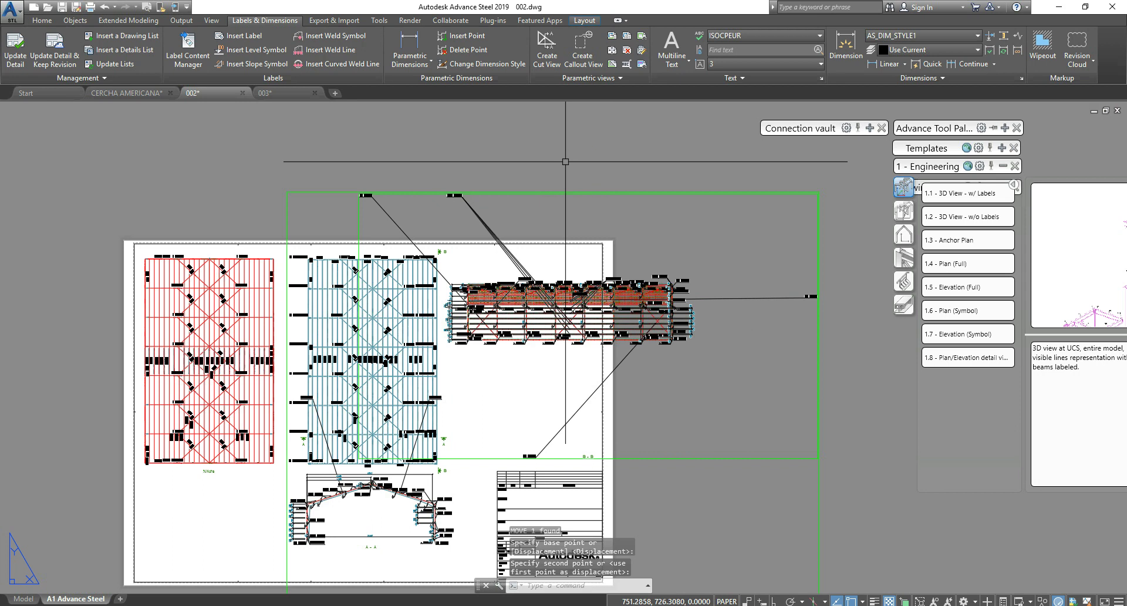
scroll(594, 186, "down", 2)
middle_click_drag(599, 197, 587, 187)
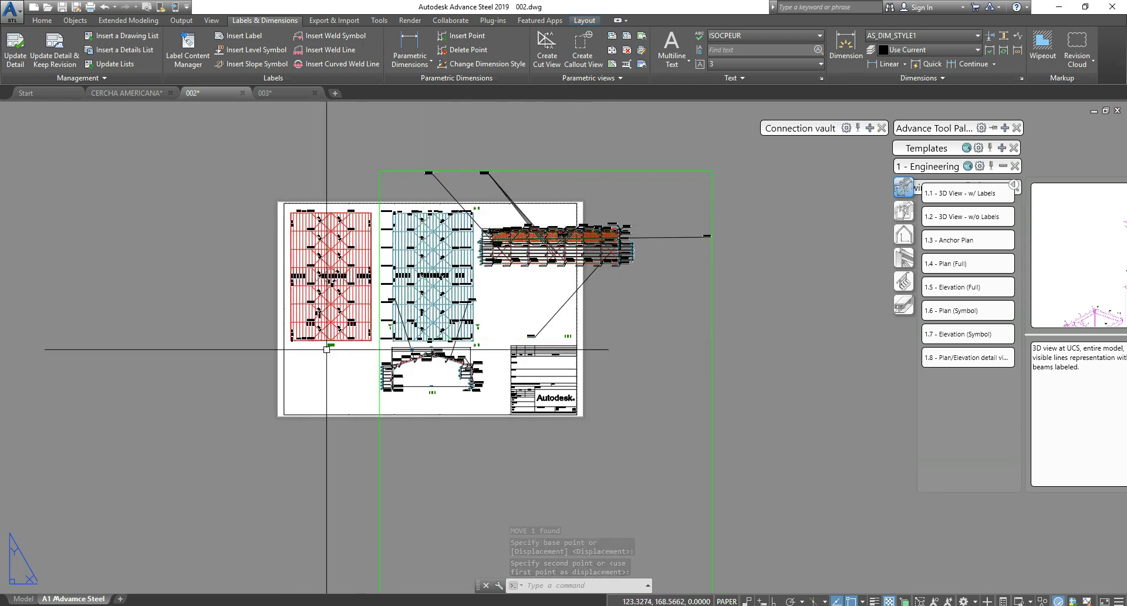
Step: Move the whole red plan view off the sheet, into the empty area to its left
left_click(327, 281)
left_click(312, 308)
key("space")
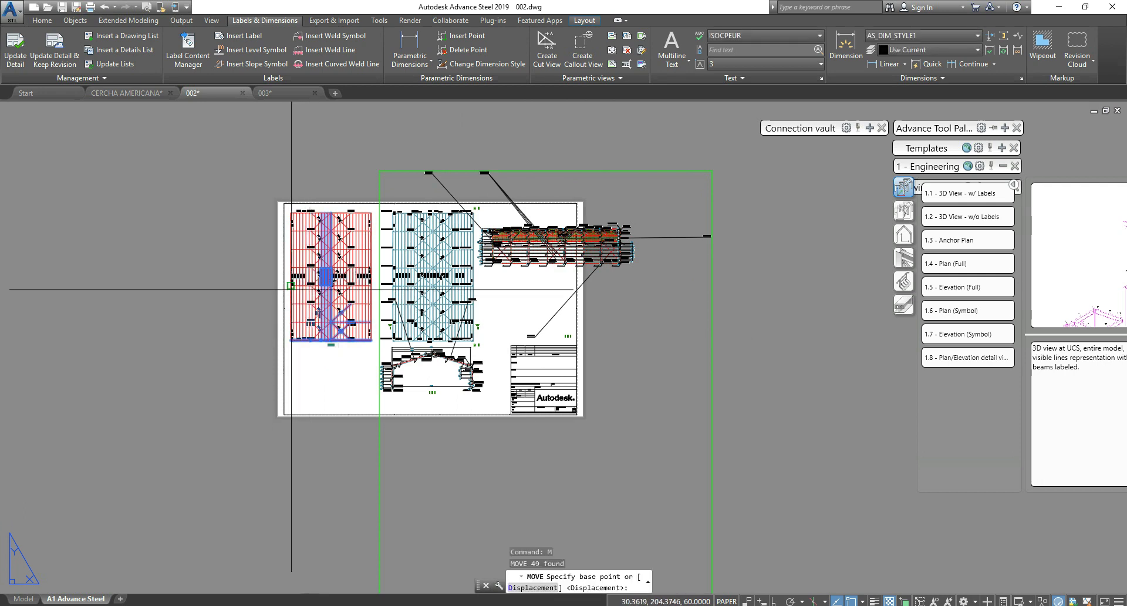
left_click(372, 277)
left_click(212, 275)
key("Escape")
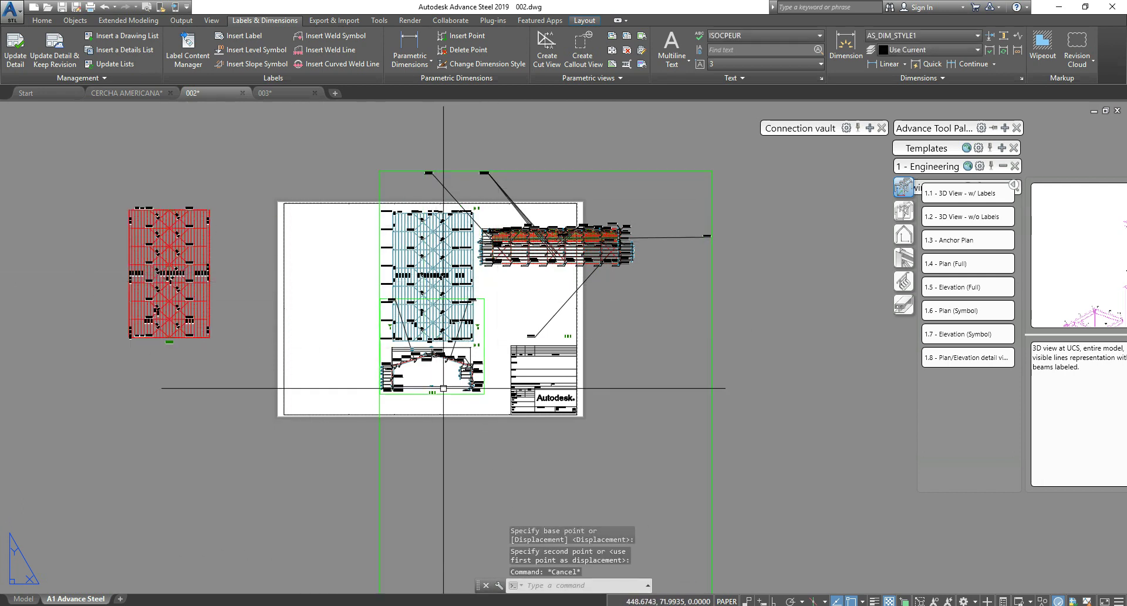
Step: Move the blue plan view horizontally left into the space at the sheet's left border
left_click(457, 248)
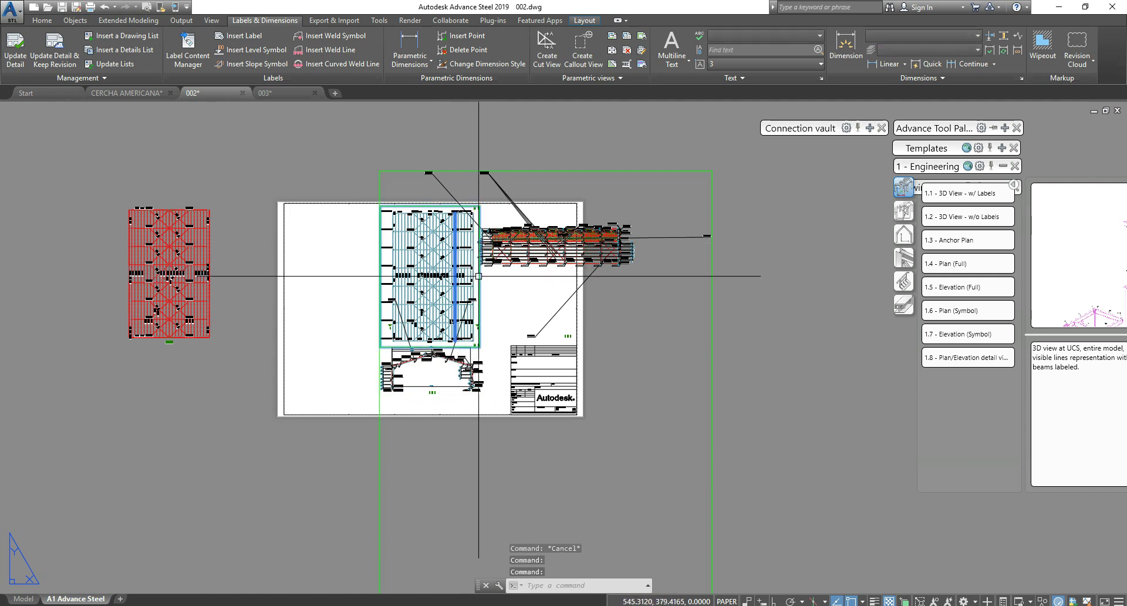
type("m")
key("Return")
left_click(470, 151)
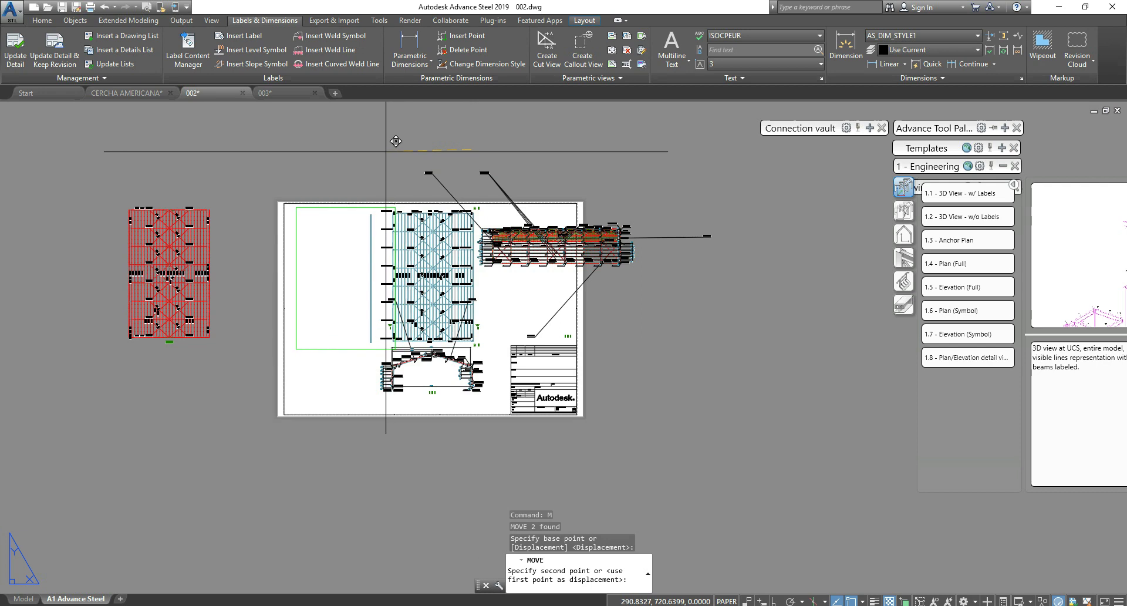
key("F8")
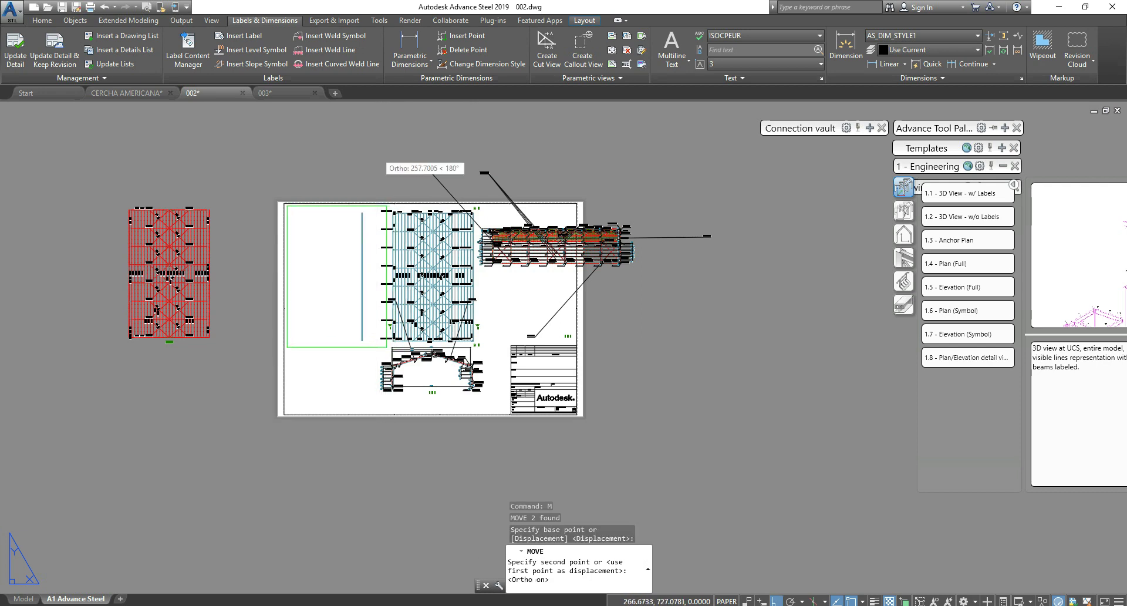
left_click(378, 153)
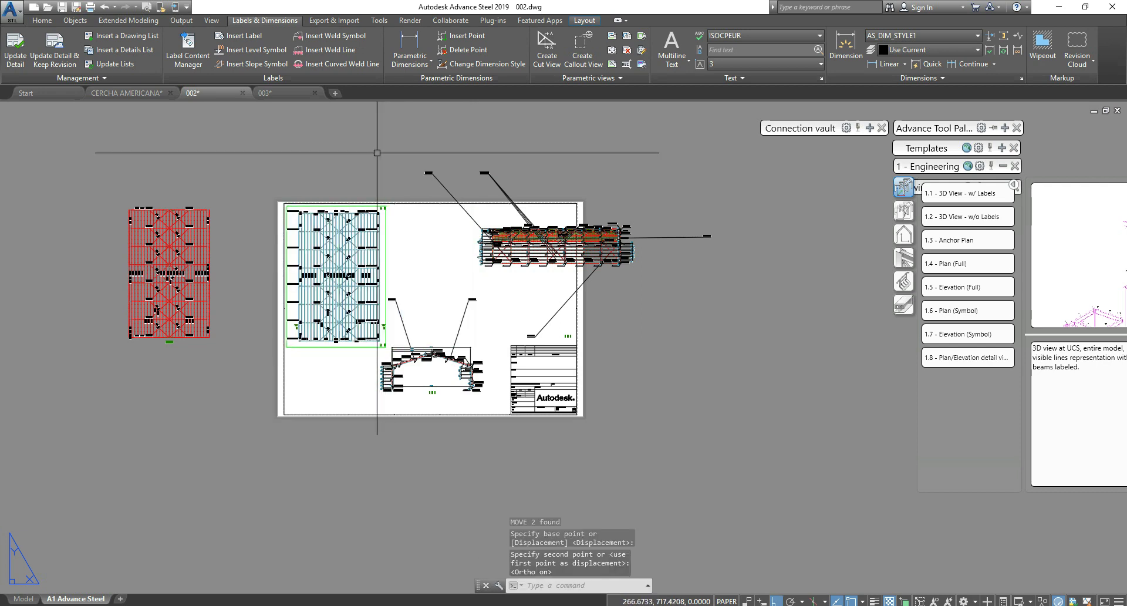
Step: Move the B-B section view horizontally left until its elevation lies within the sheet frame
left_click(421, 261)
type("m")
key("Return")
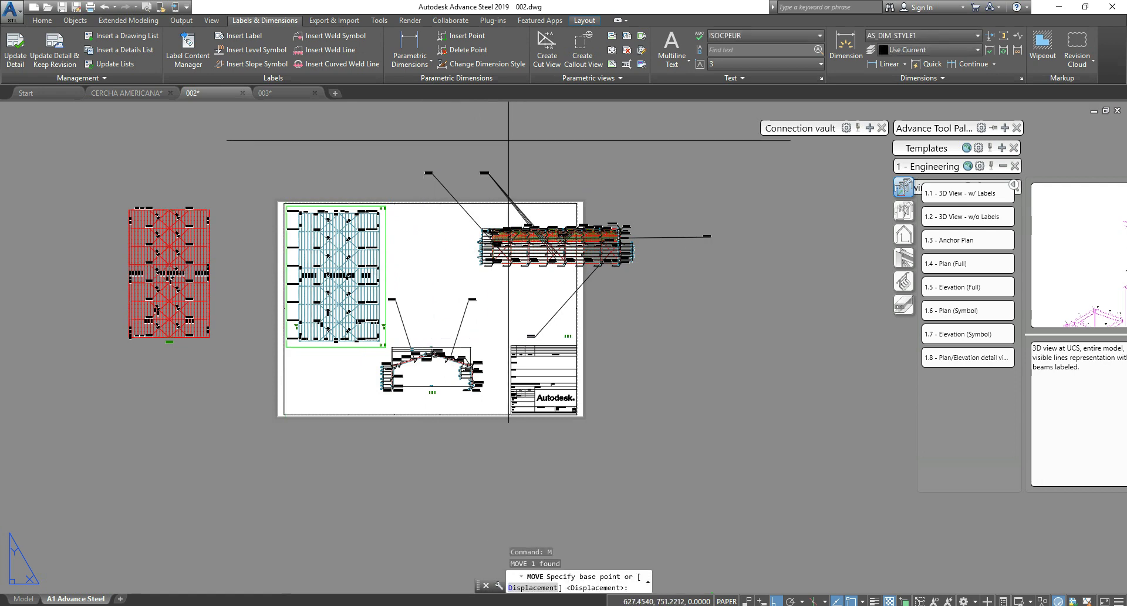
left_click(509, 141)
left_click(432, 141)
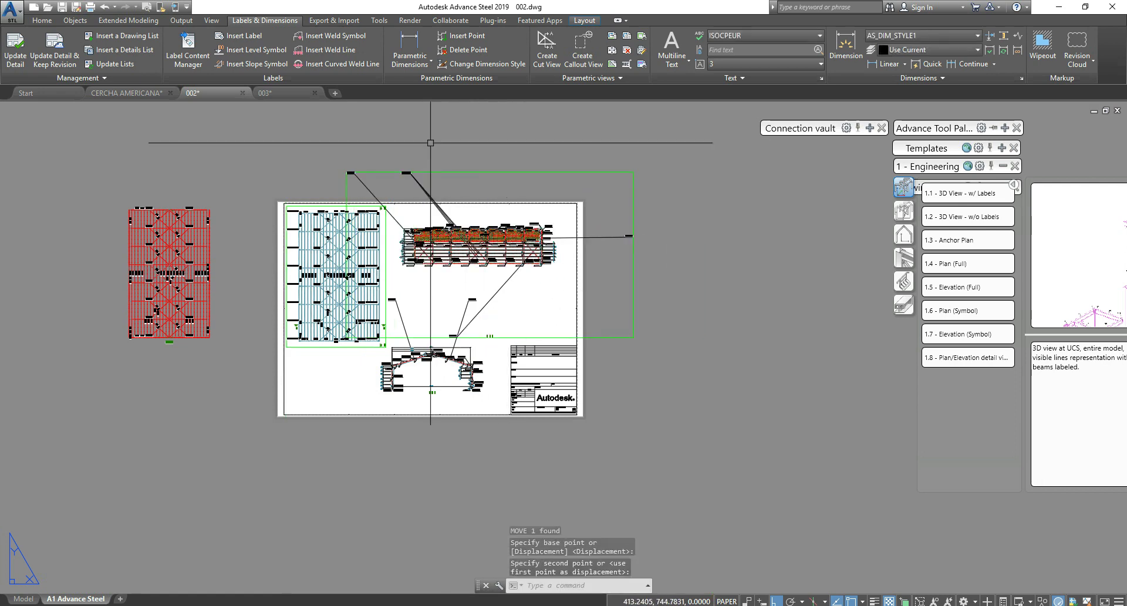
Step: Move the section A-A view to directly below the blue plan, then raise it slightly to clear the sheet's lower border
left_click(442, 394)
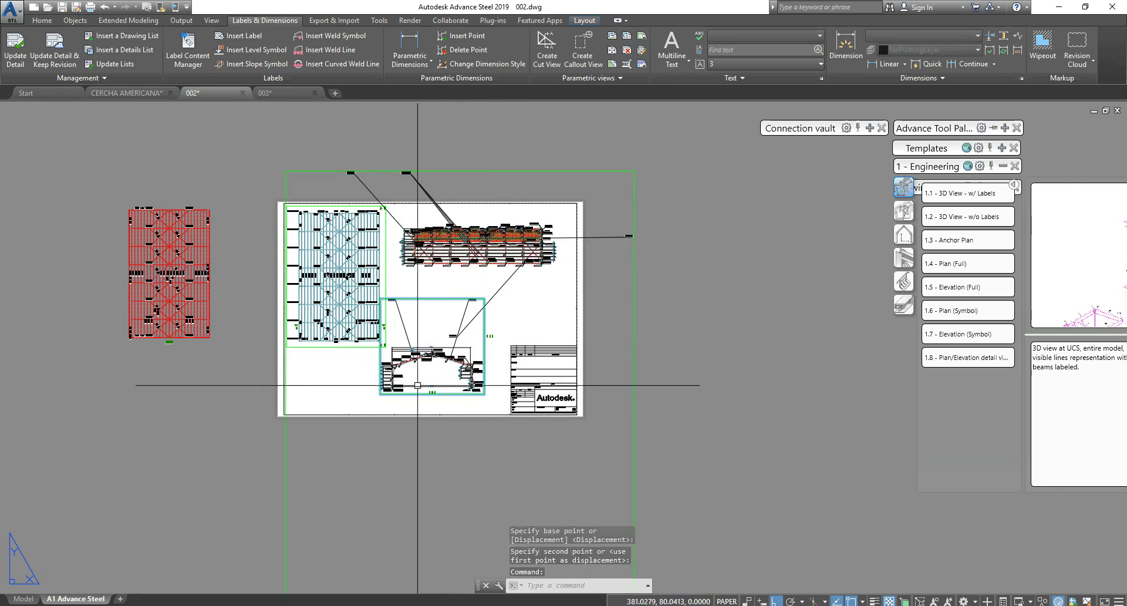
scroll(449, 376, "up", 4)
type("m")
key("Return")
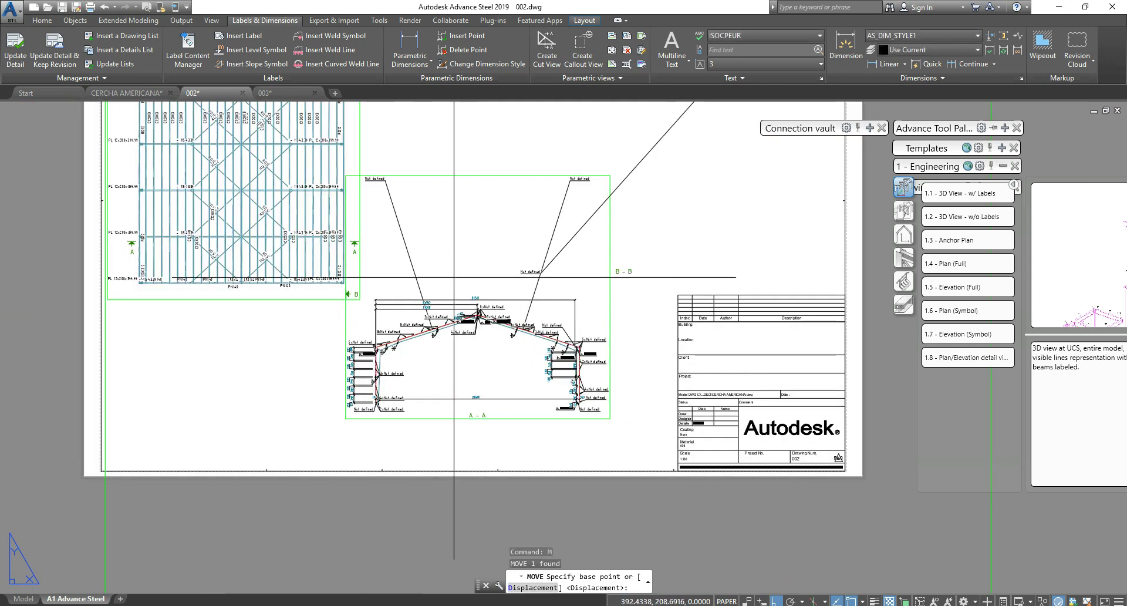
left_click(478, 259)
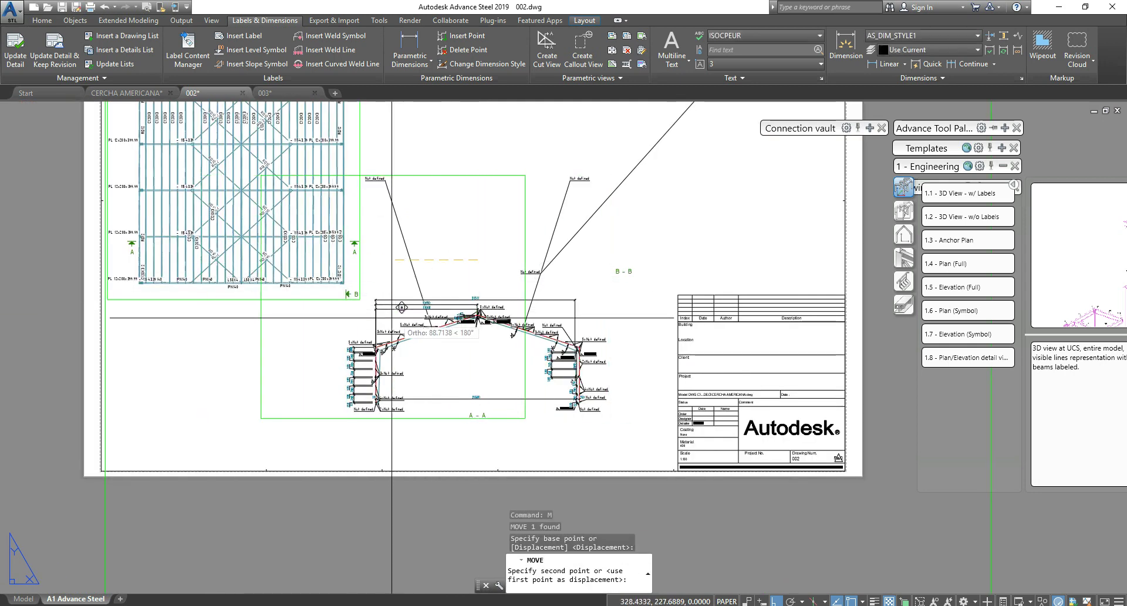
key("F8")
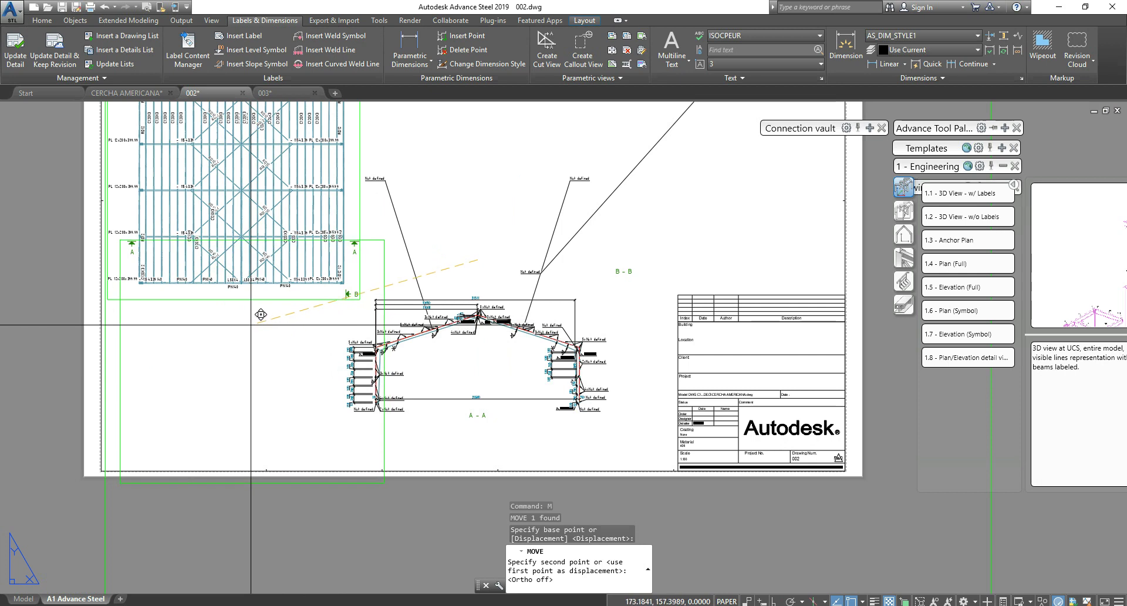
left_click(259, 385)
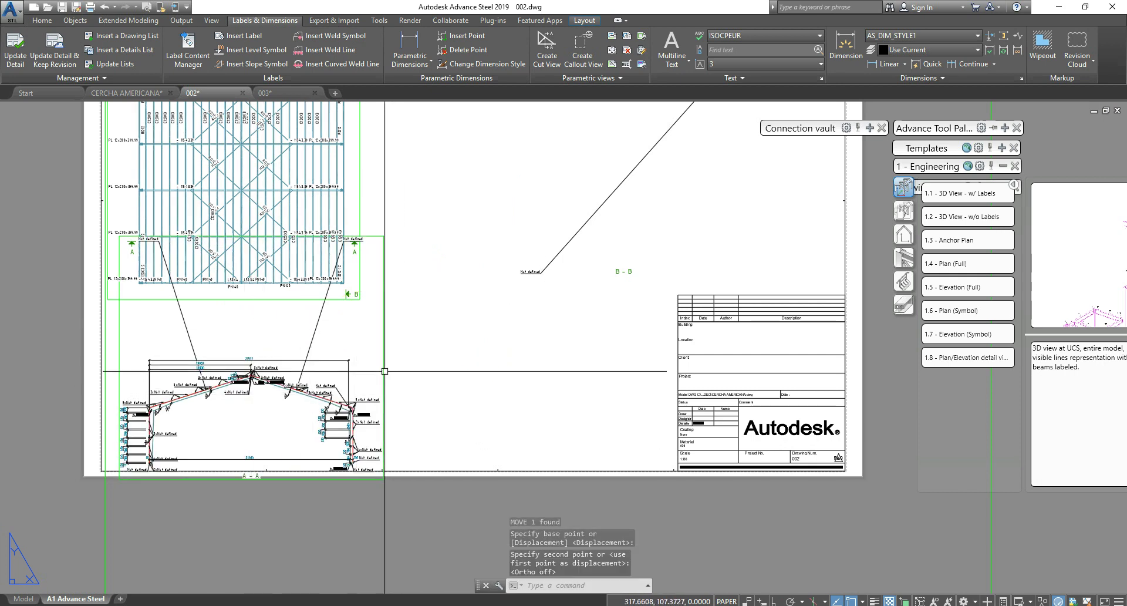
key("space")
left_click(458, 377)
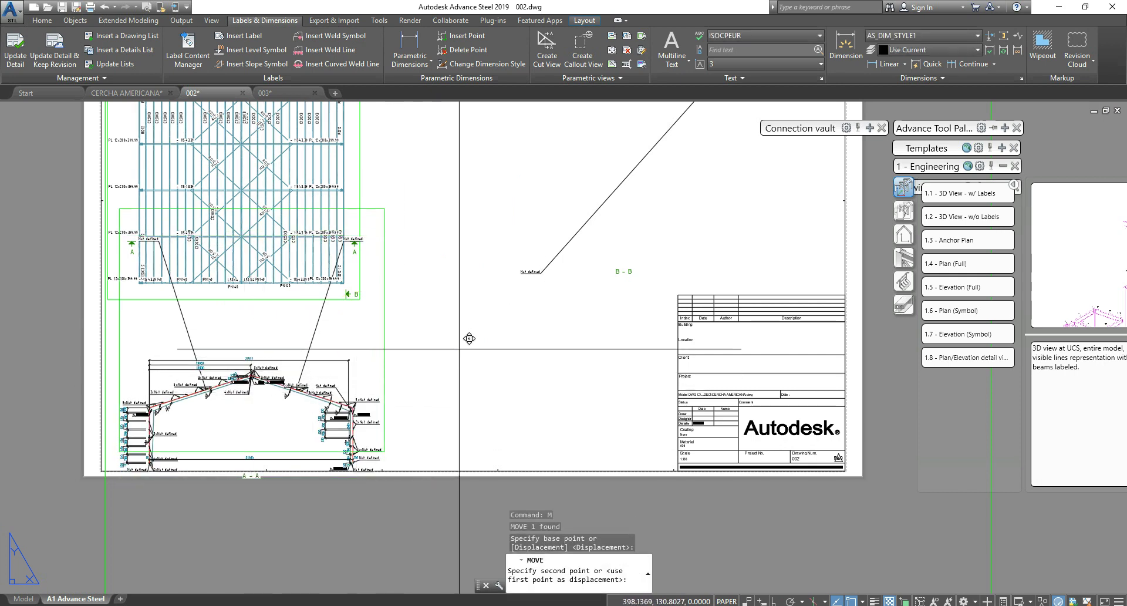
left_click(458, 340)
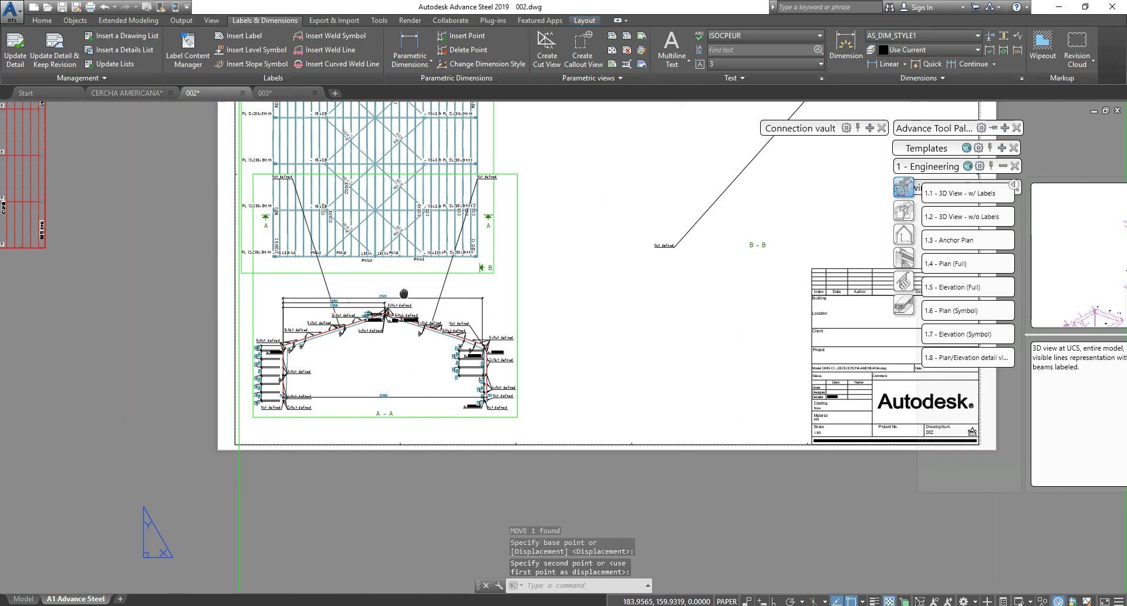
Step: Draw a vertical guide line from the midpoint of the blue plan's lower ridge end down past section A-A
scroll(405, 234, "up", 6)
scroll(405, 234, "up", 3)
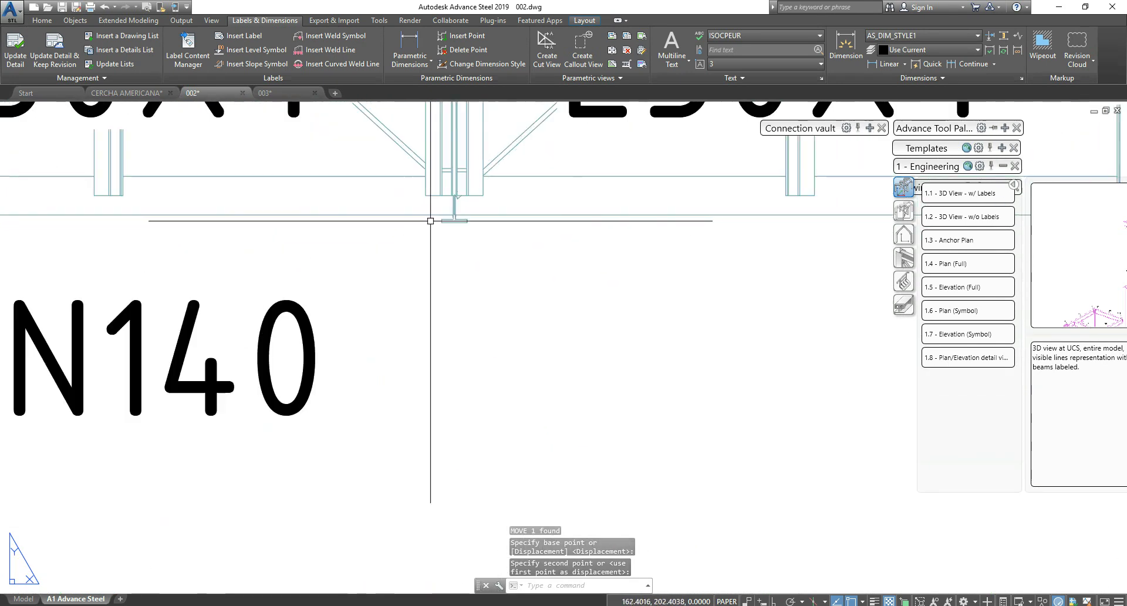
type("l")
key("space")
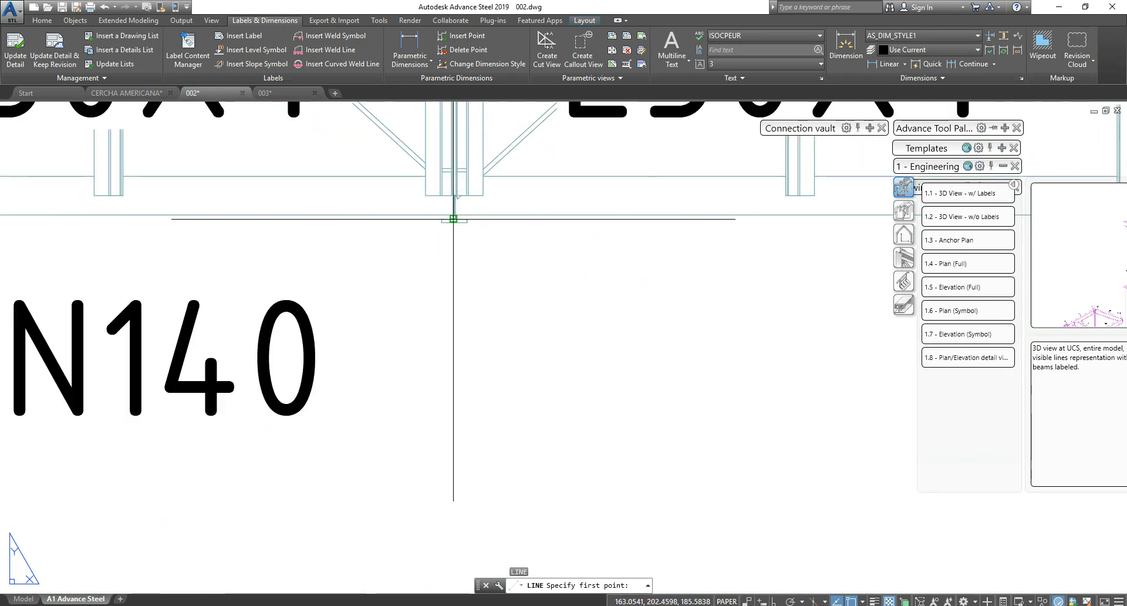
scroll(454, 223, "up", 5)
right_click(453, 223, "shift")
left_click(503, 329)
left_click(453, 223)
scroll(453, 224, "down", 5)
scroll(454, 220, "down", 6)
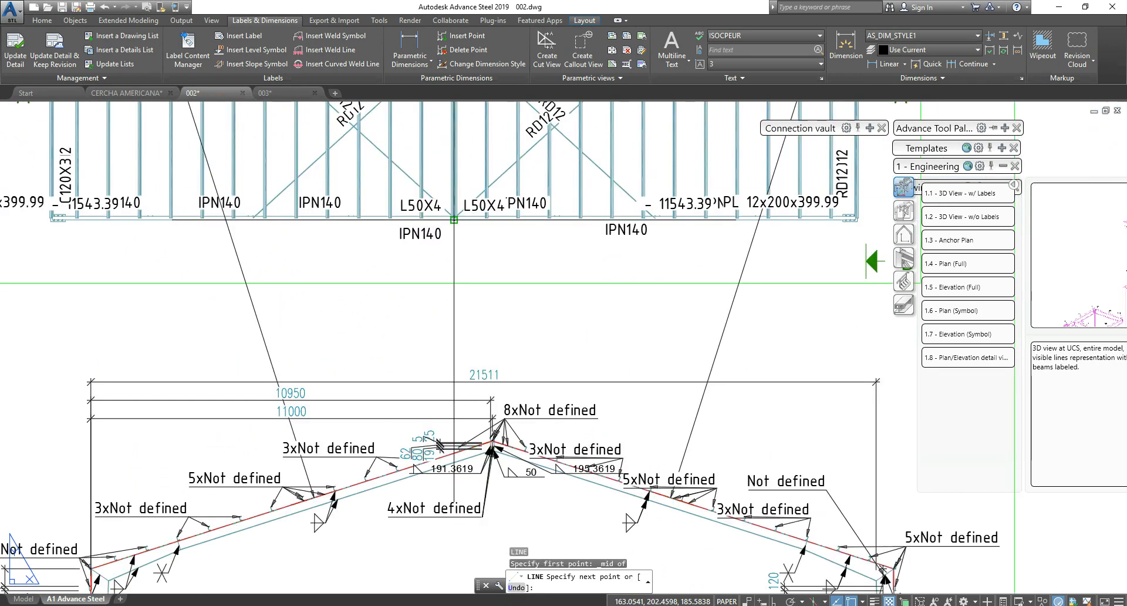
key("F8")
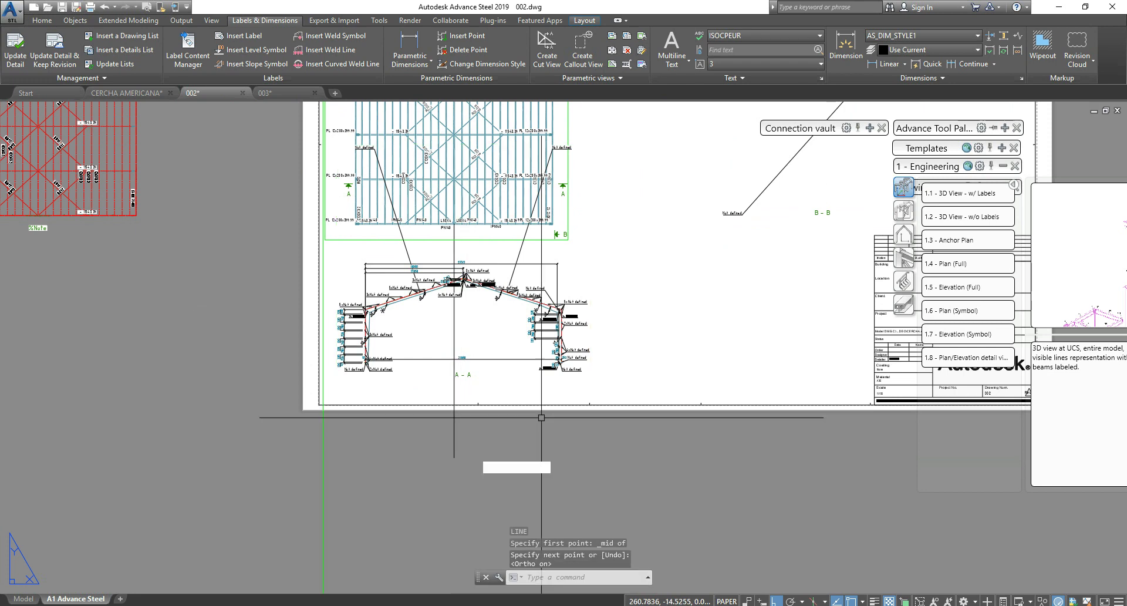
scroll(476, 279, "up", 4)
key("Escape")
left_click(475, 278)
key("Escape")
Step: Move the section A-A view by its frame's ridge point onto the nearest point of the vertical guide line
scroll(781, 298, "down", 6)
scroll(691, 302, "up", 4)
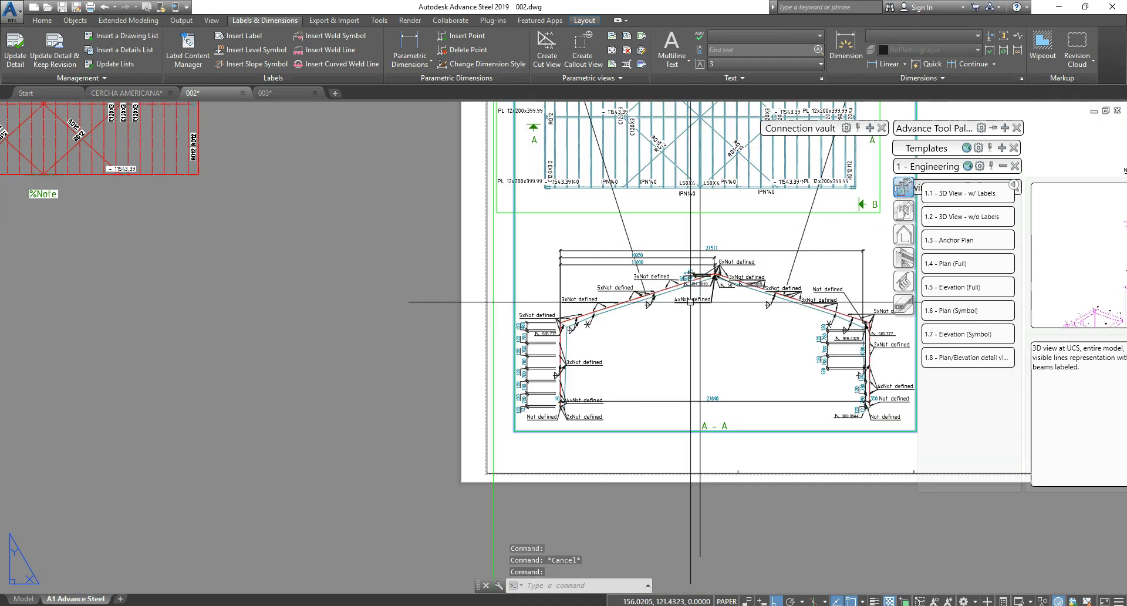
left_click(706, 299)
type("M")
key("Return")
scroll(706, 301, "up", 6)
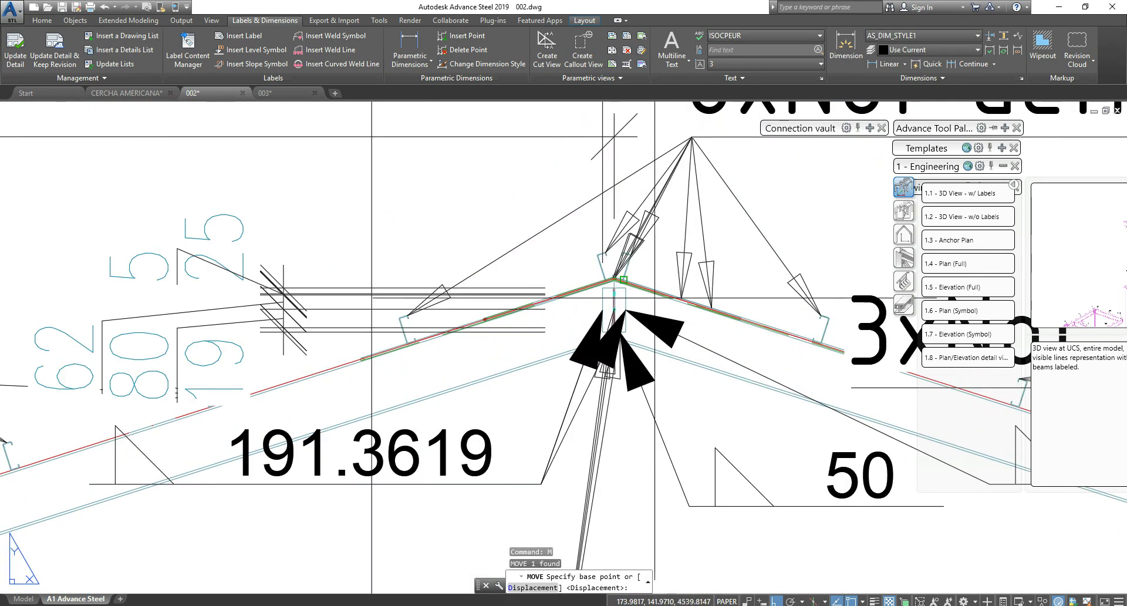
scroll(589, 268, "up", 3)
left_click(583, 268)
scroll(583, 268, "down", 8)
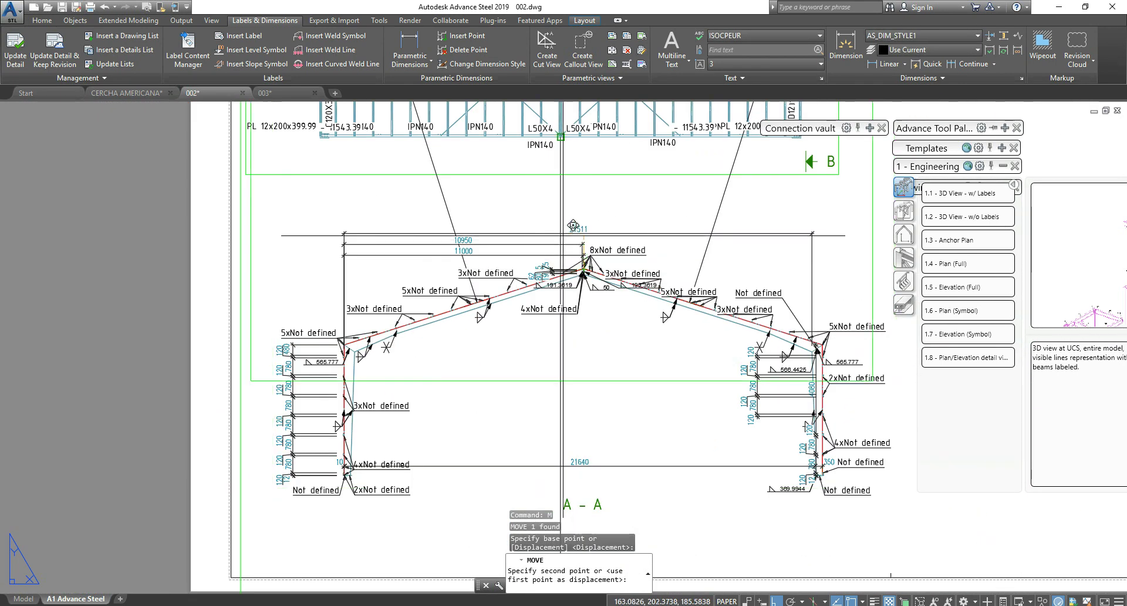
right_click(559, 219, "shift")
key("r")
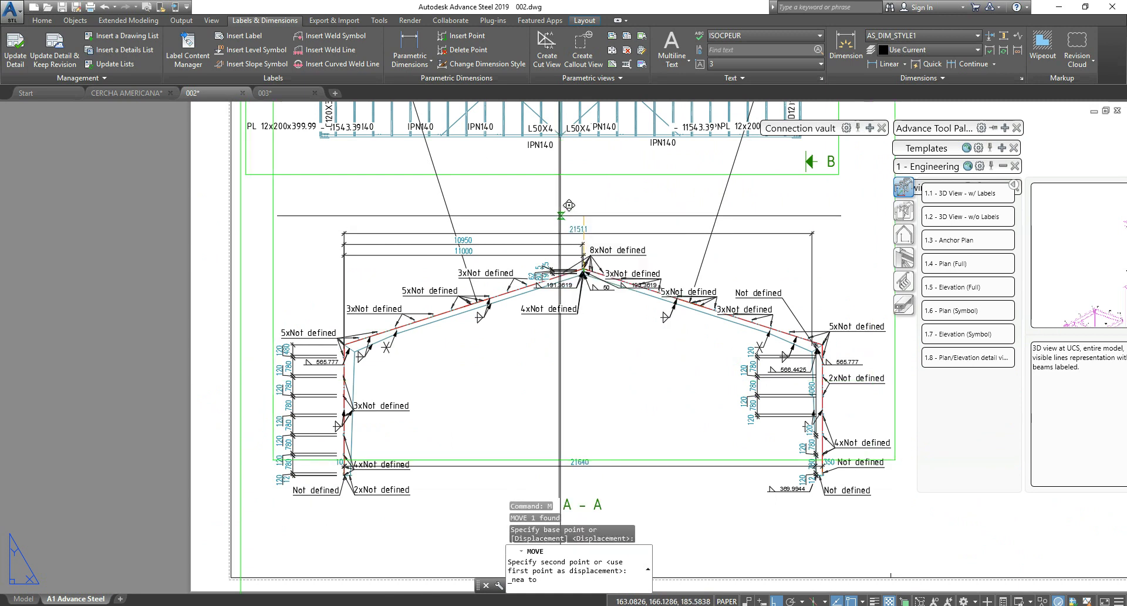
left_click(559, 217)
scroll(576, 226, "down", 5)
key("Escape")
Step: Erase the vertical guide line running through section A-A
left_click(586, 340)
left_click(549, 337)
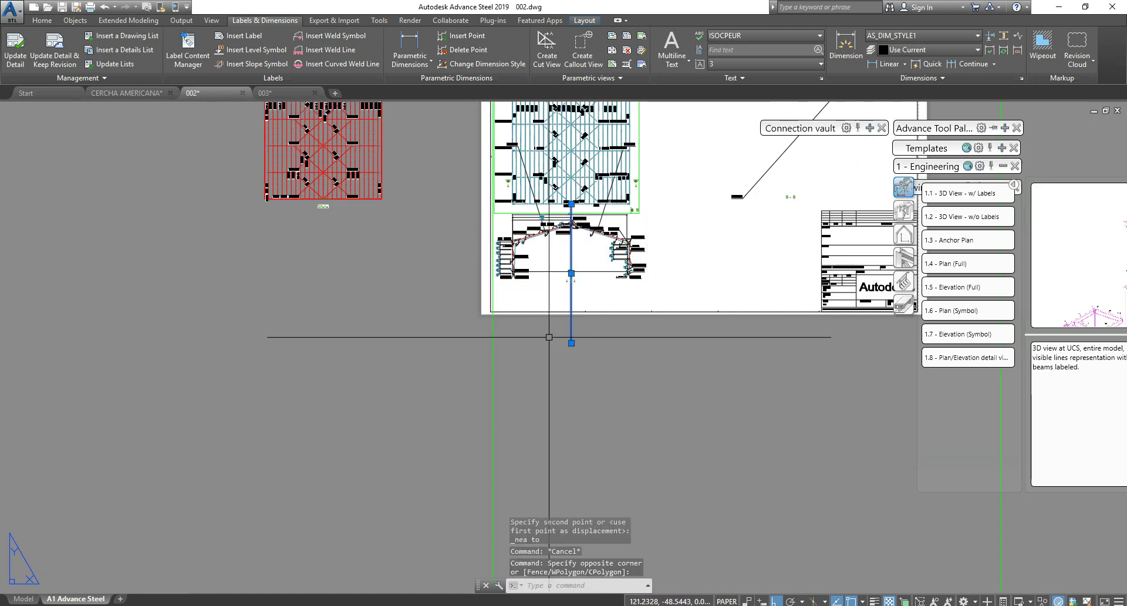
key("Delete")
scroll(616, 314, "down", 2)
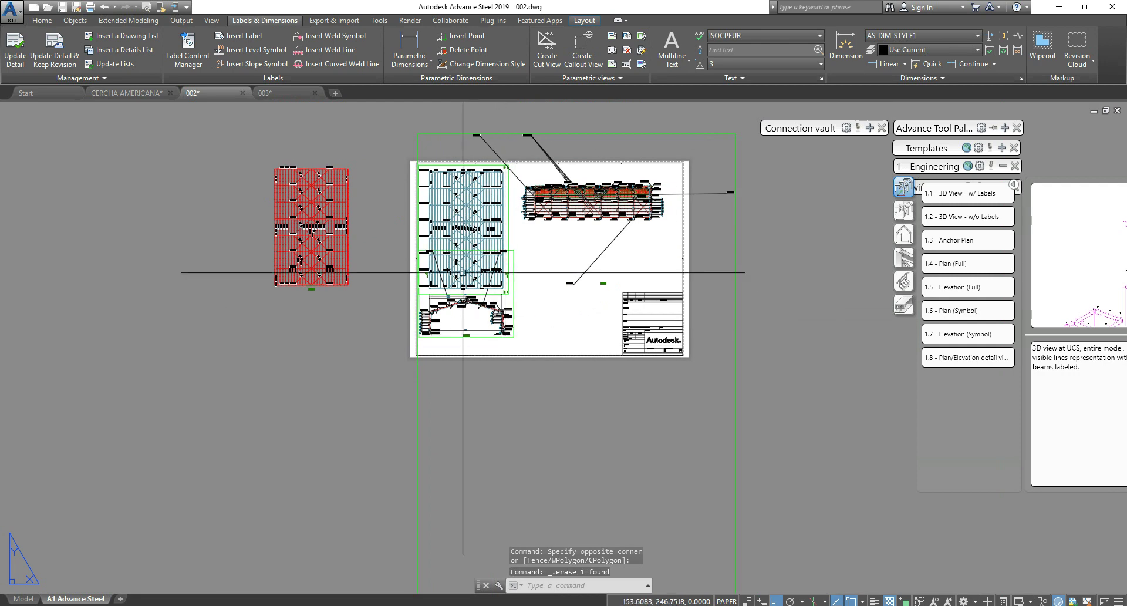
Step: Examine the sheet layout and the alignment of section A-A with the blue plan above it
scroll(534, 278, "up", 2)
middle_click_drag(534, 279, 522, 299)
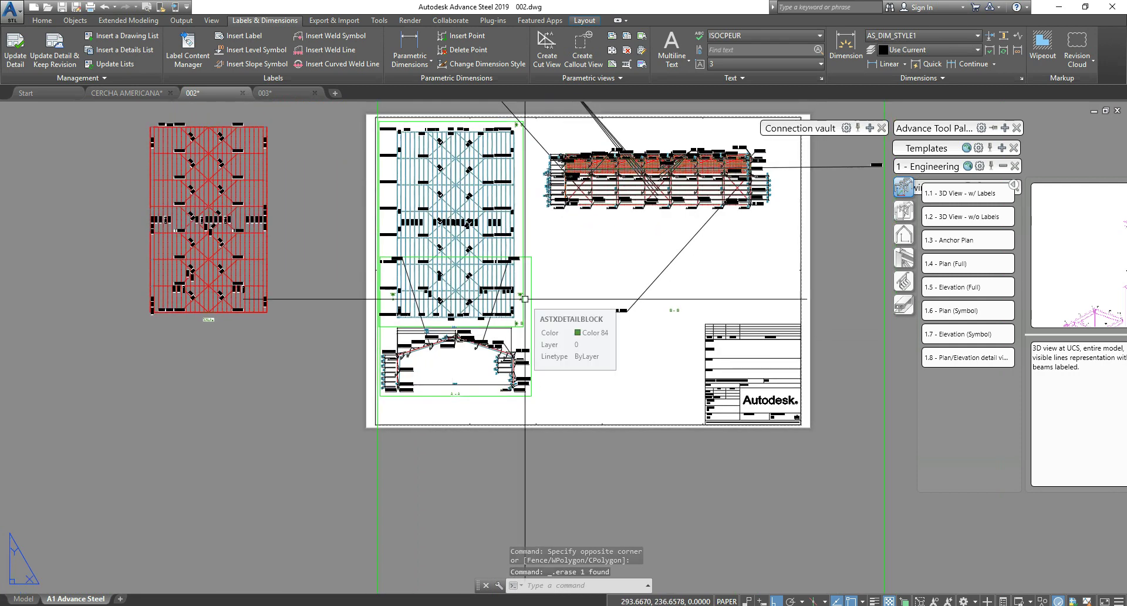
middle_click_drag(579, 262, 547, 278)
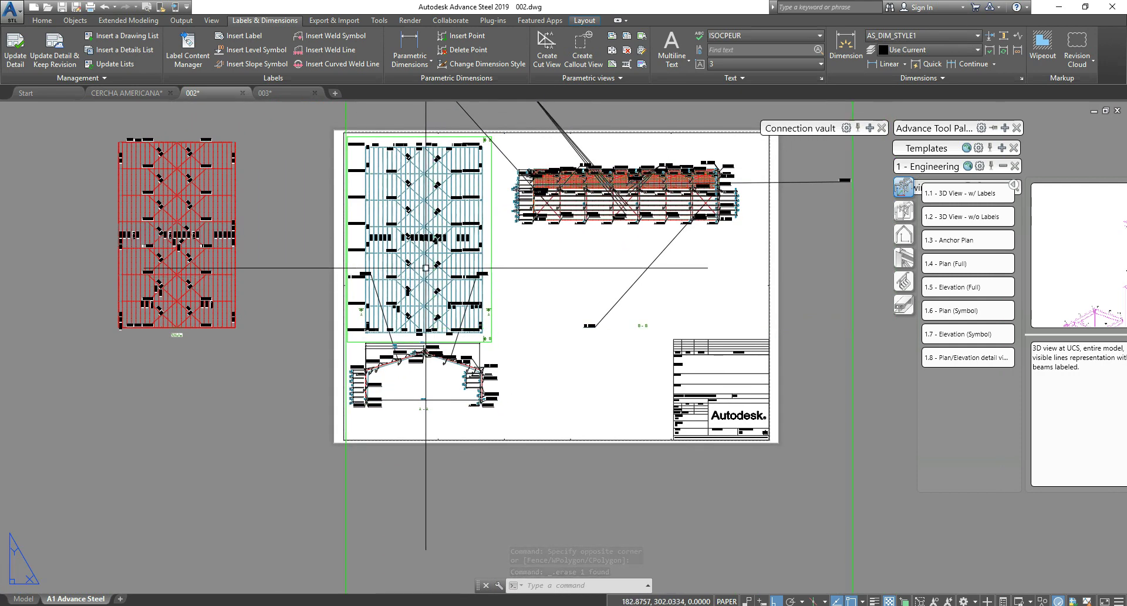
scroll(422, 395, "up", 4)
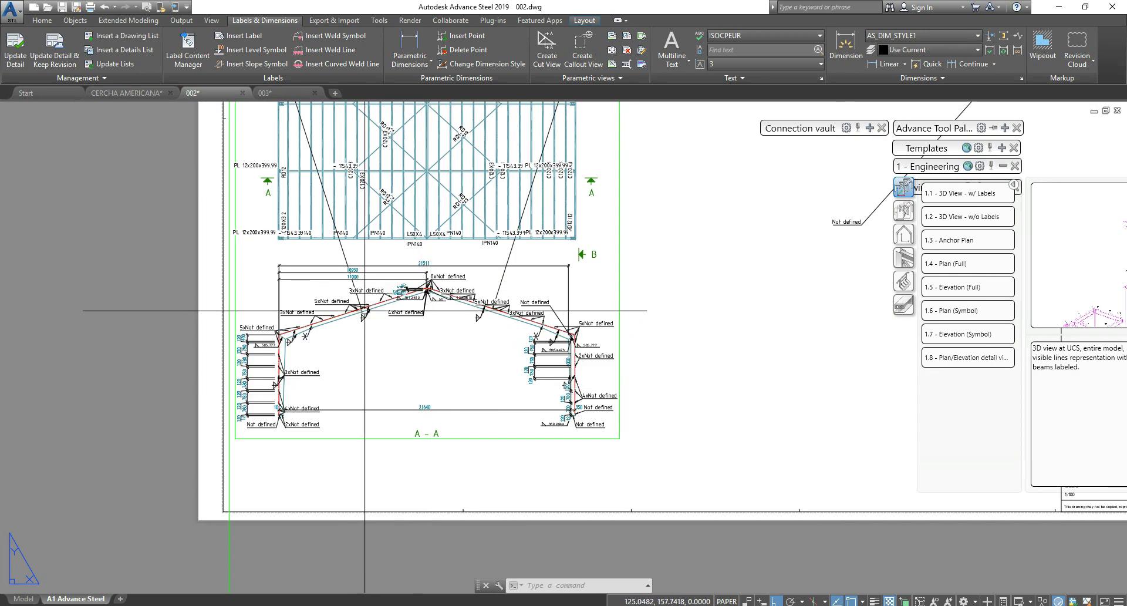
middle_click_drag(385, 328, 362, 372)
scroll(361, 372, "up", 2)
scroll(395, 378, "down", 2)
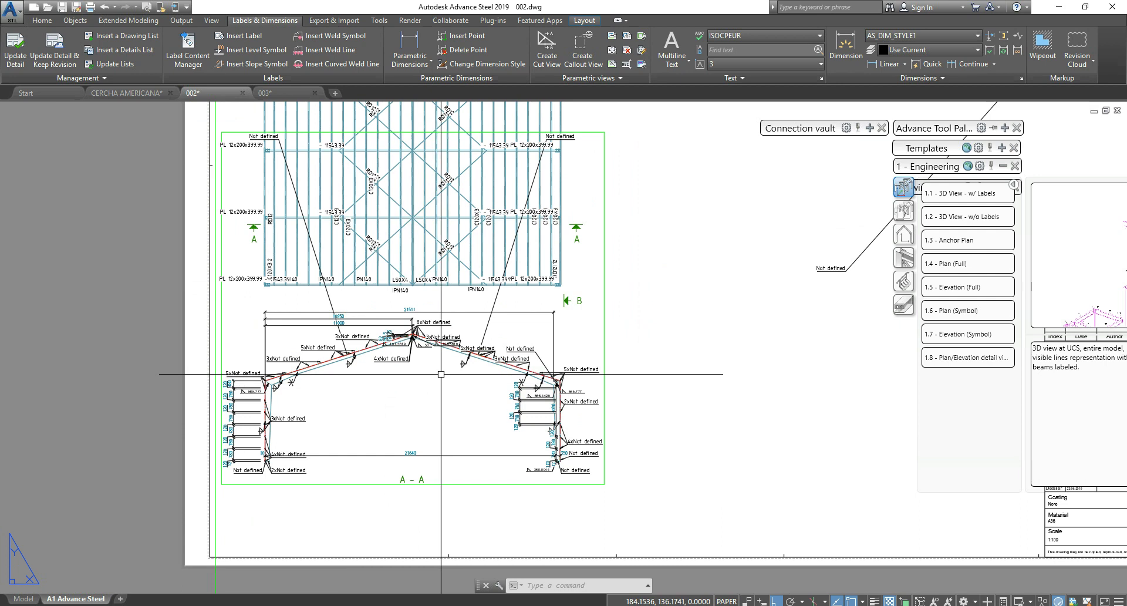
Step: Examine the labels and column base plates along the lower edge of section B-B
scroll(469, 247, "down", 4)
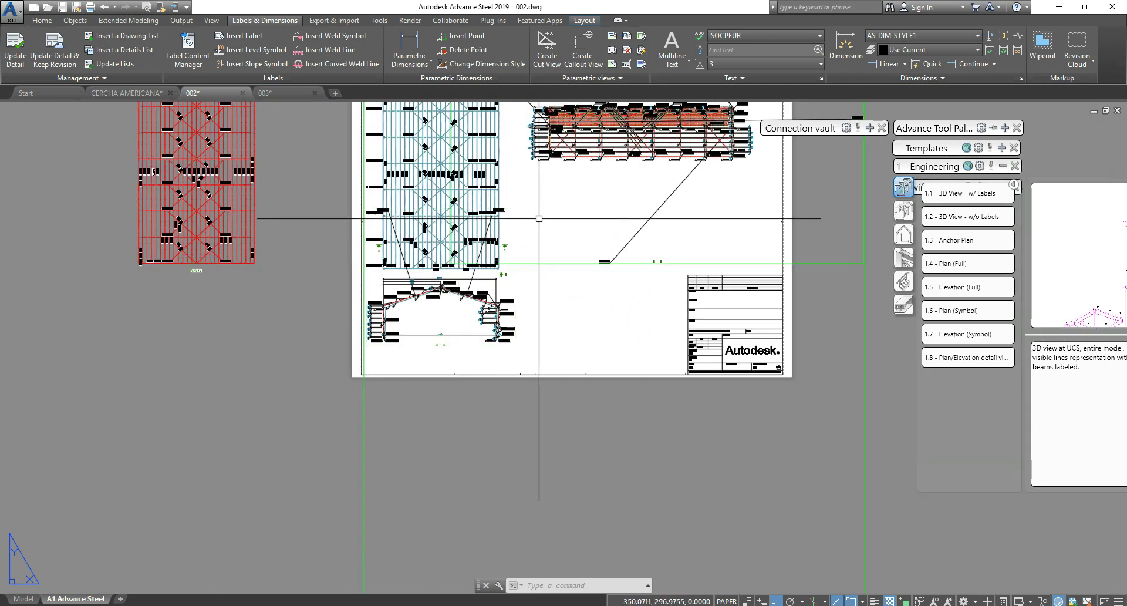
scroll(499, 263, "up", 5)
scroll(324, 256, "up", 2)
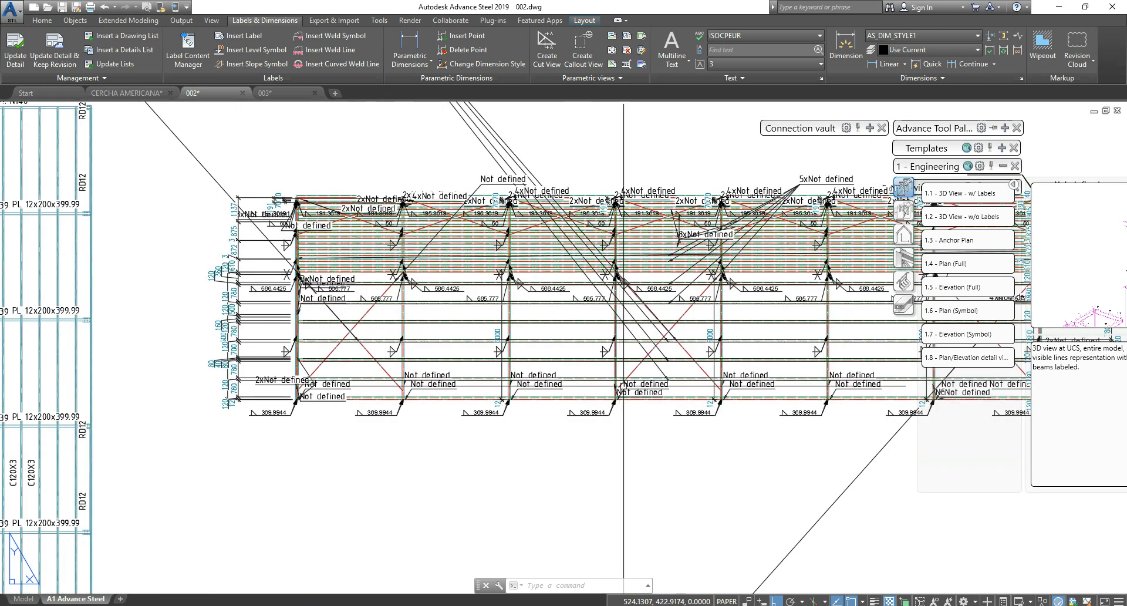
scroll(542, 397, "up", 4)
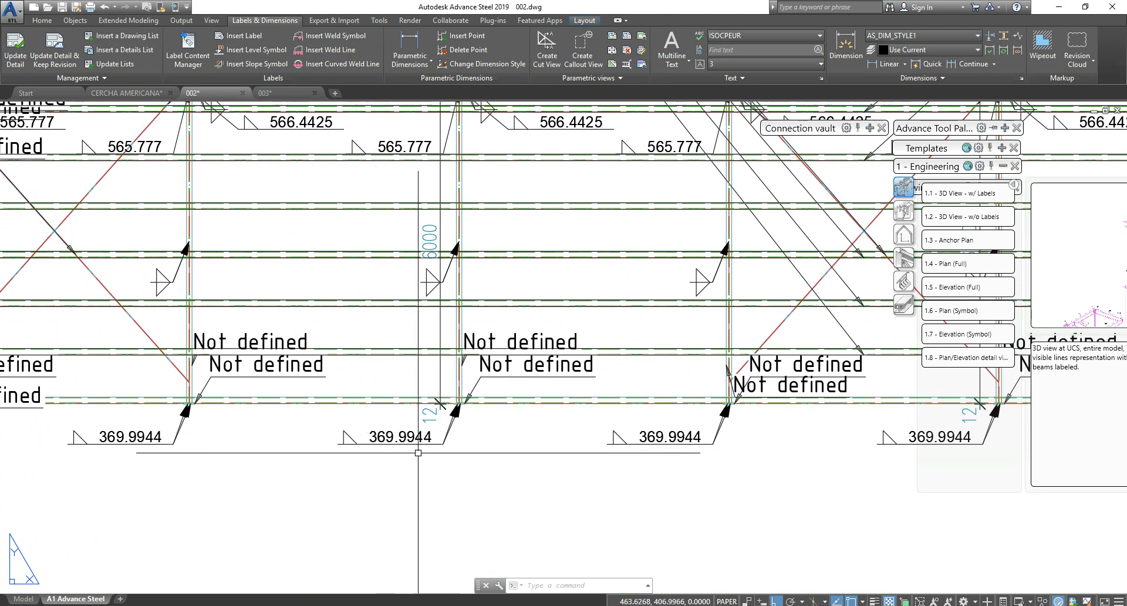
scroll(411, 446, "up", 4)
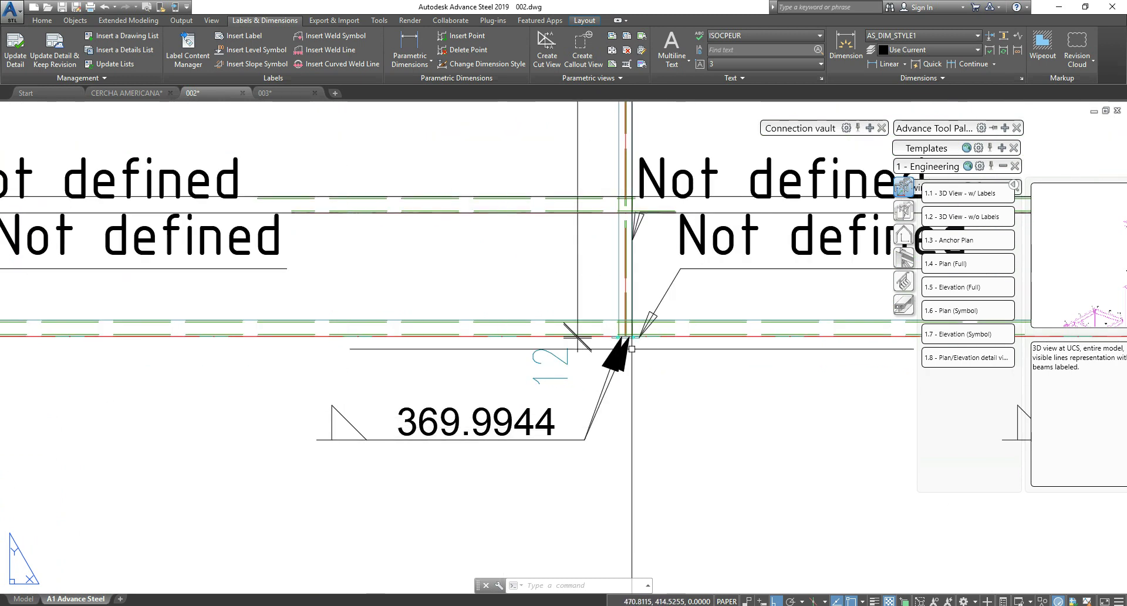
scroll(620, 340, "up", 8)
scroll(619, 341, "down", 8)
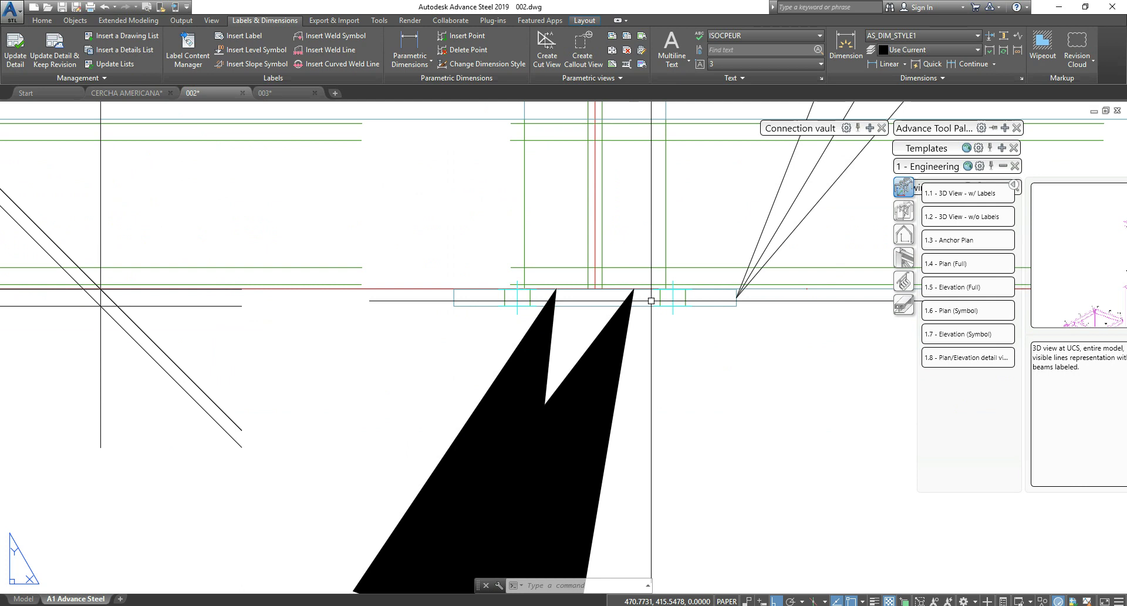
scroll(593, 347, "down", 10)
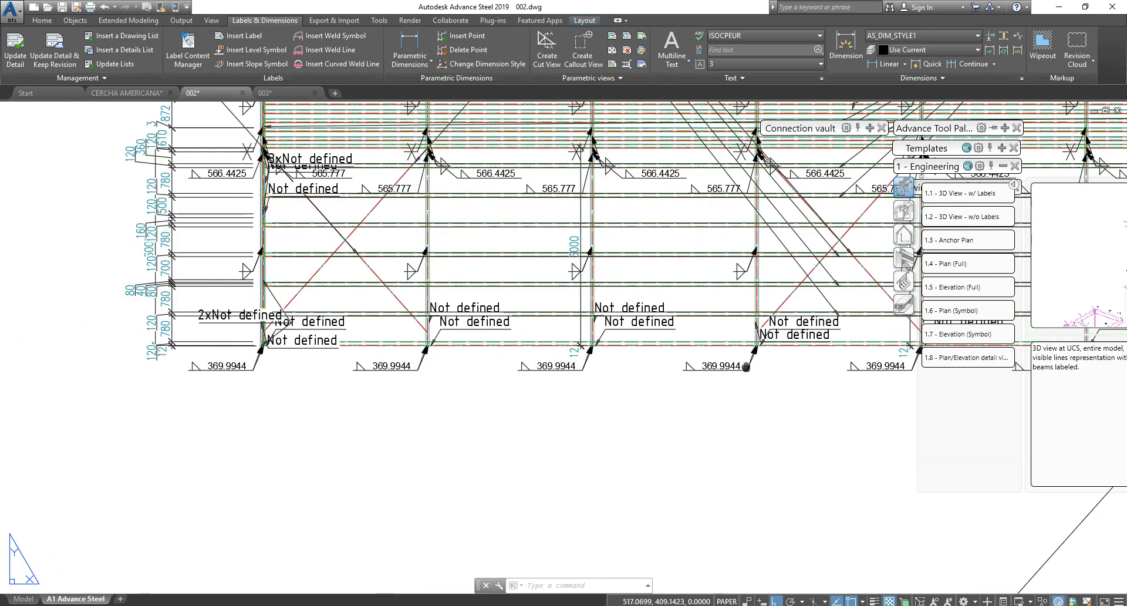
scroll(520, 314, "up", 5)
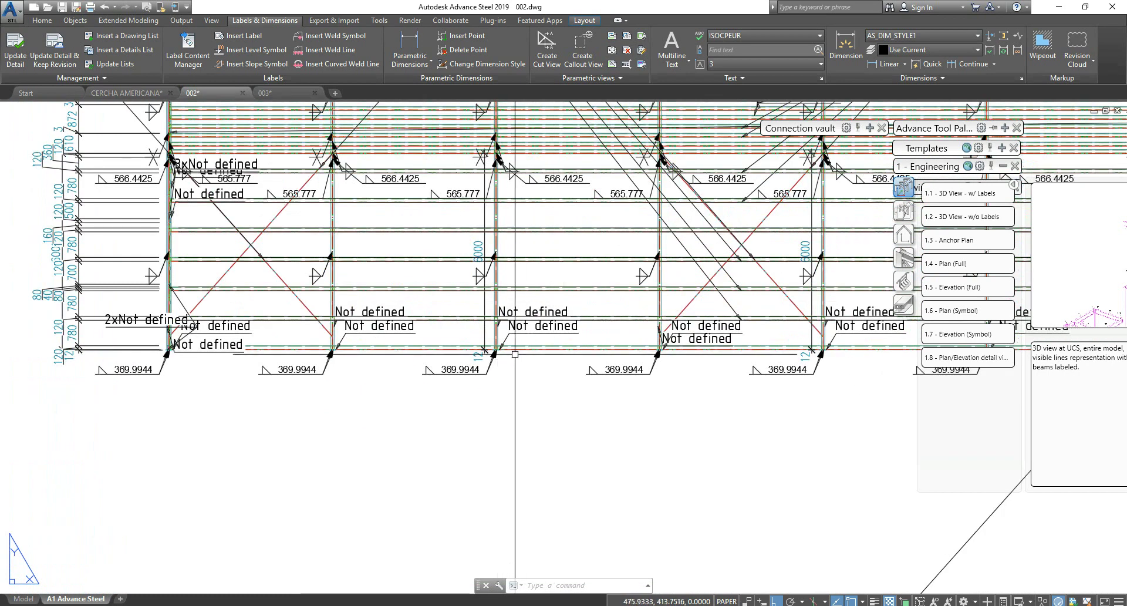
Step: Set the front view depth of section B-B to 1000 in its view properties
scroll(664, 351, "down", 8)
middle_click_drag(664, 351, 544, 294)
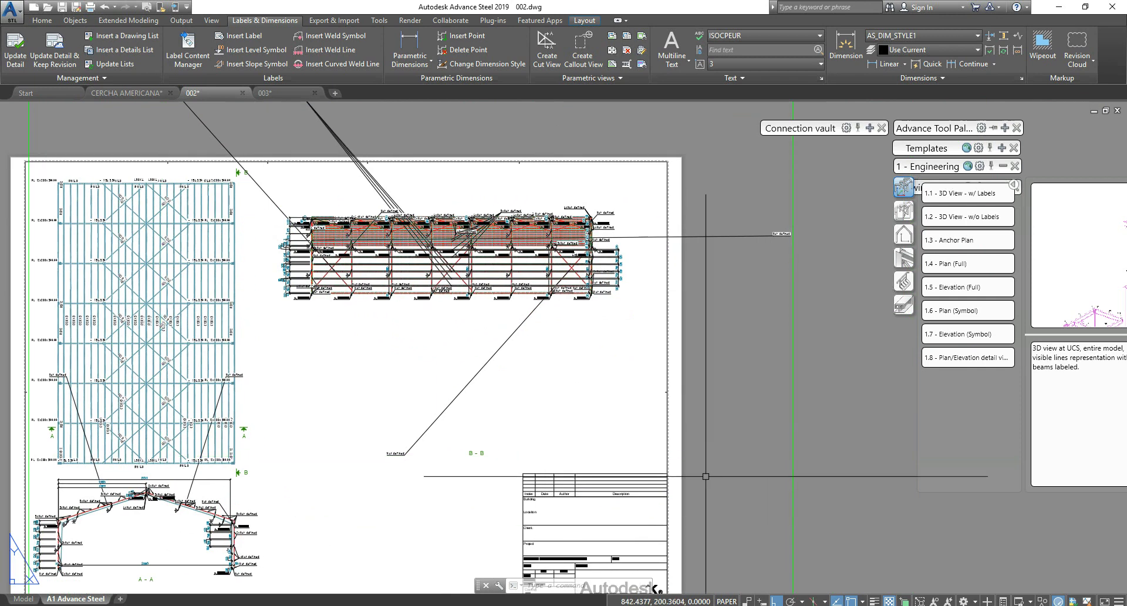
double_click(732, 455)
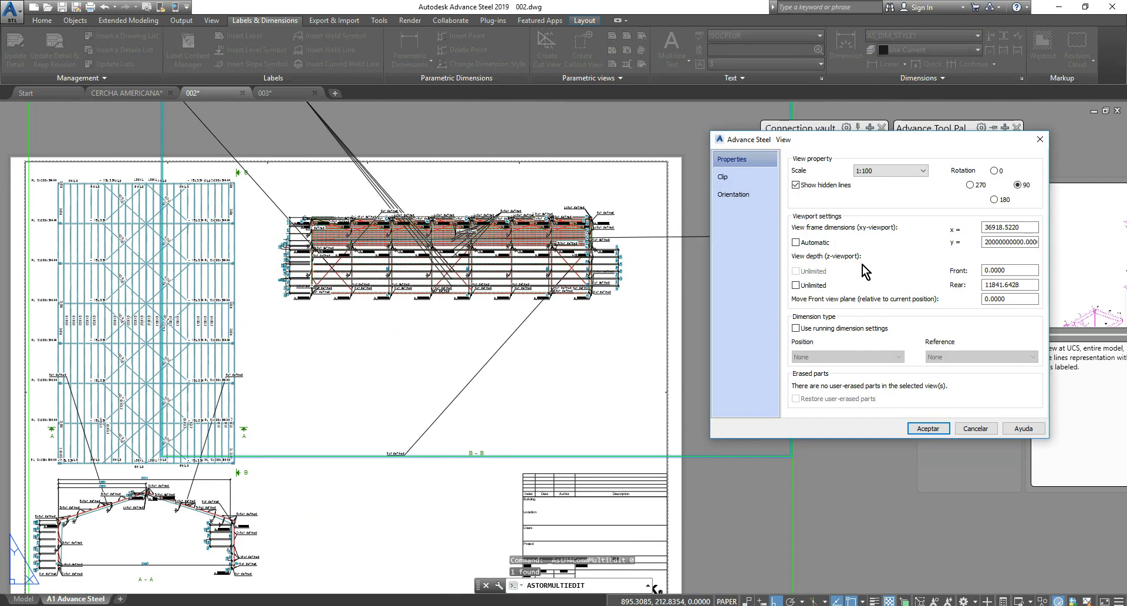
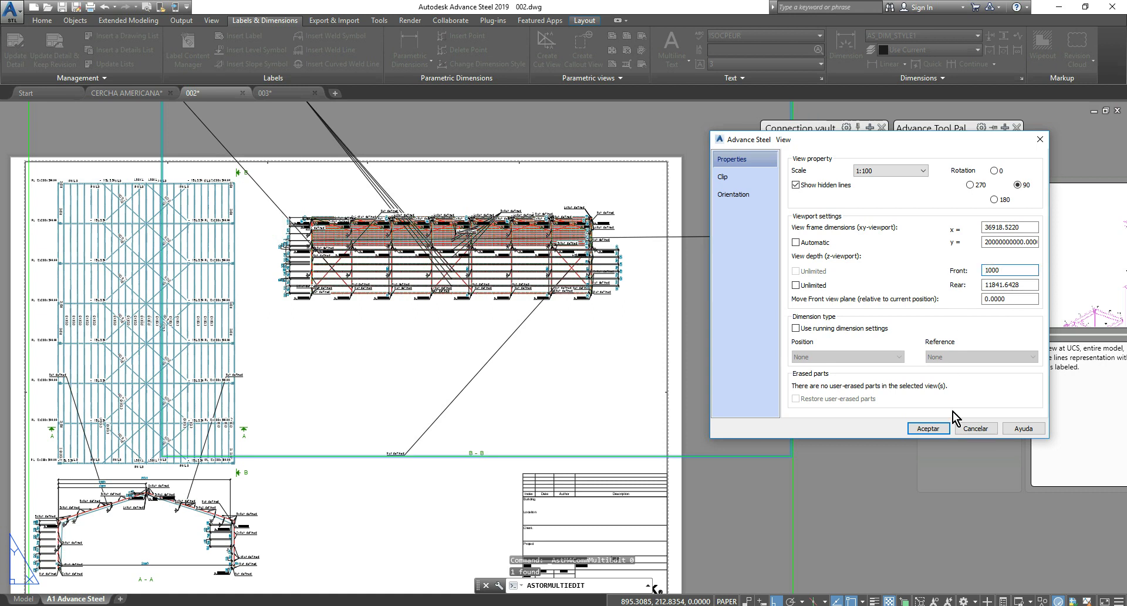
left_click(926, 428)
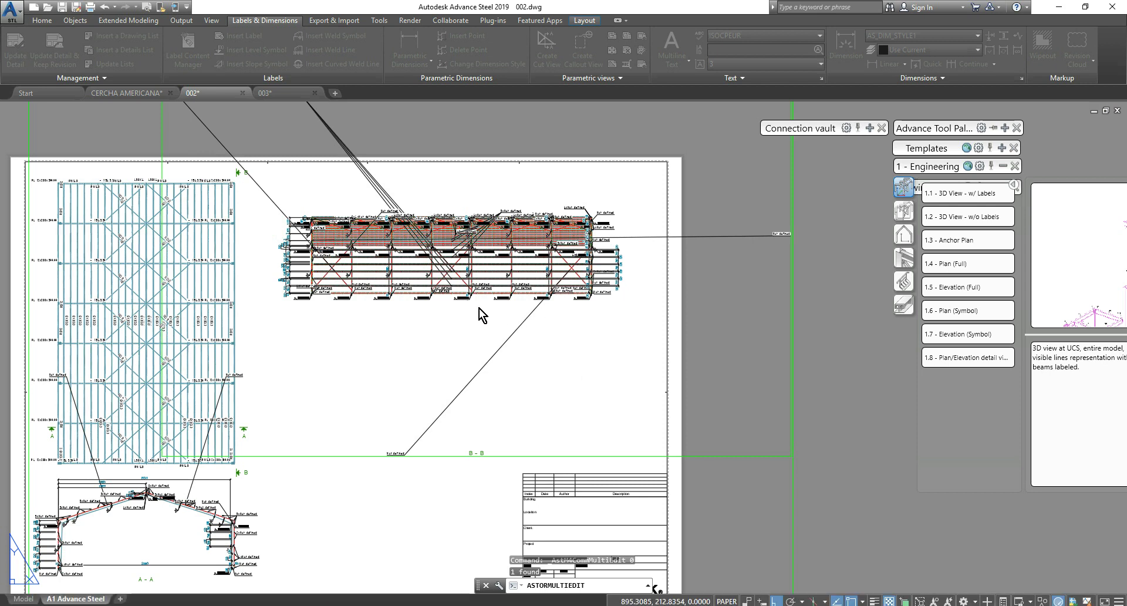
Step: Inspect the updated section B-B, checking the column base labels, weld symbols and bracing
scroll(481, 310, "up", 8)
scroll(519, 302, "down", 10)
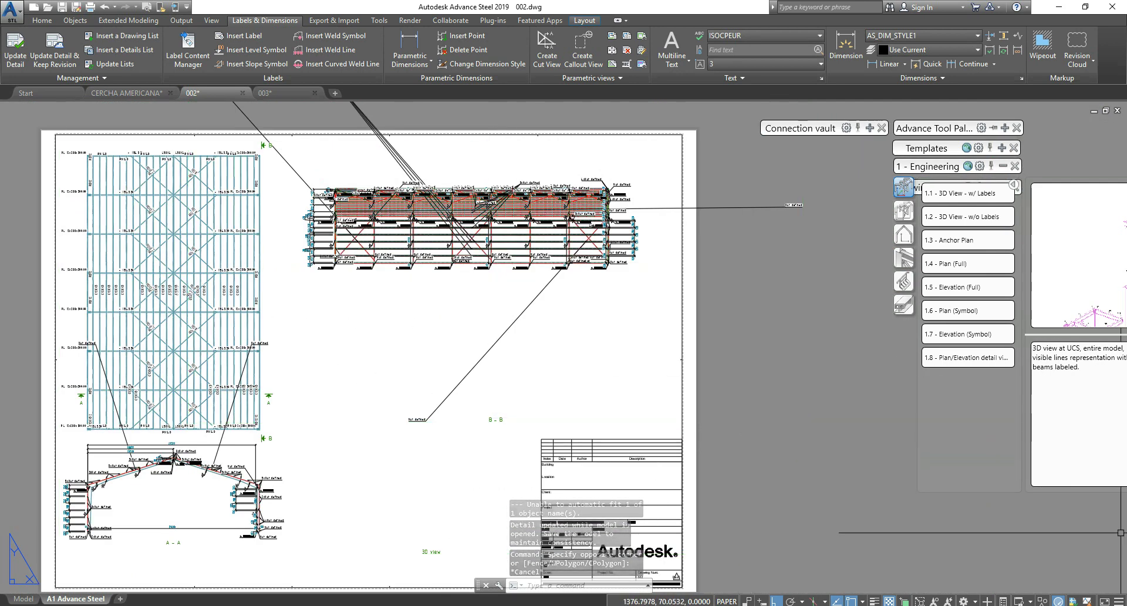
middle_click(331, 333)
middle_click(331, 333)
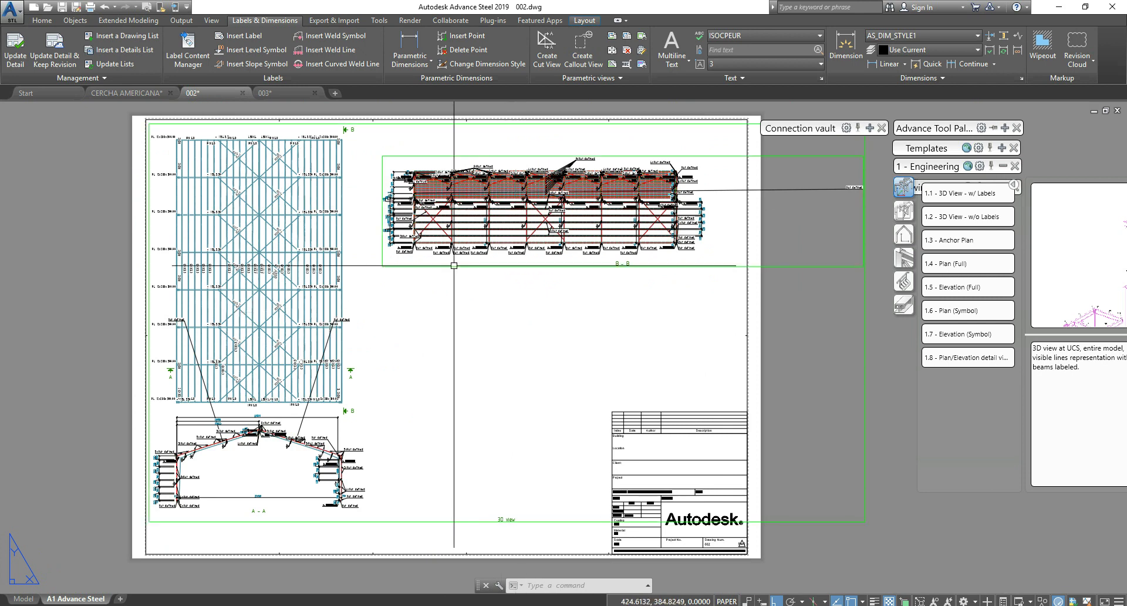
scroll(424, 258, "up", 4)
scroll(421, 266, "up", 4)
scroll(345, 244, "down", 4)
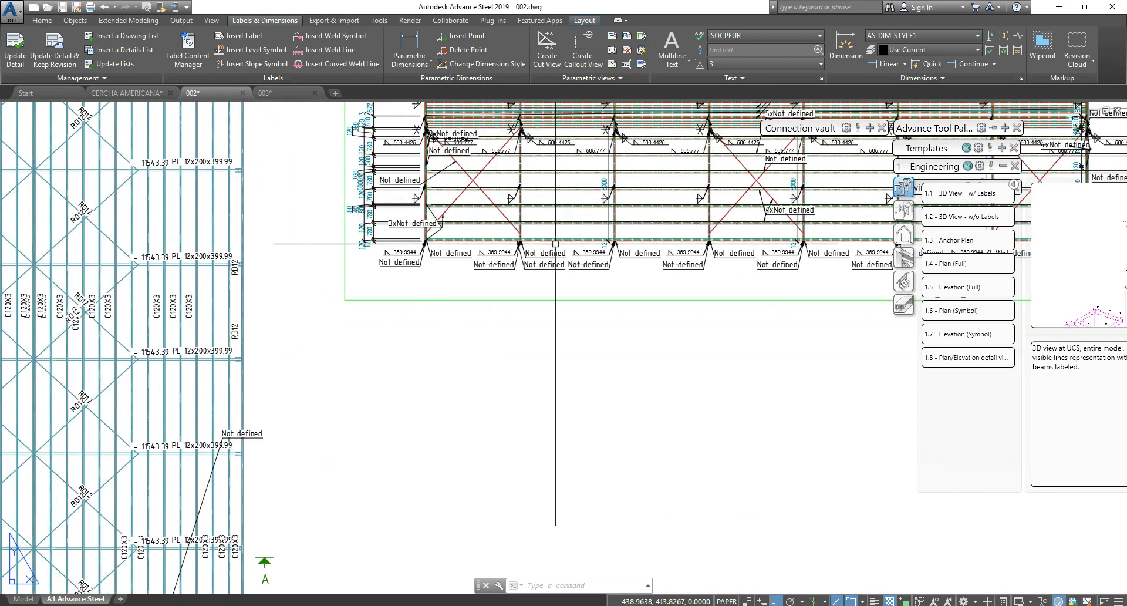
scroll(539, 288, "up", 4)
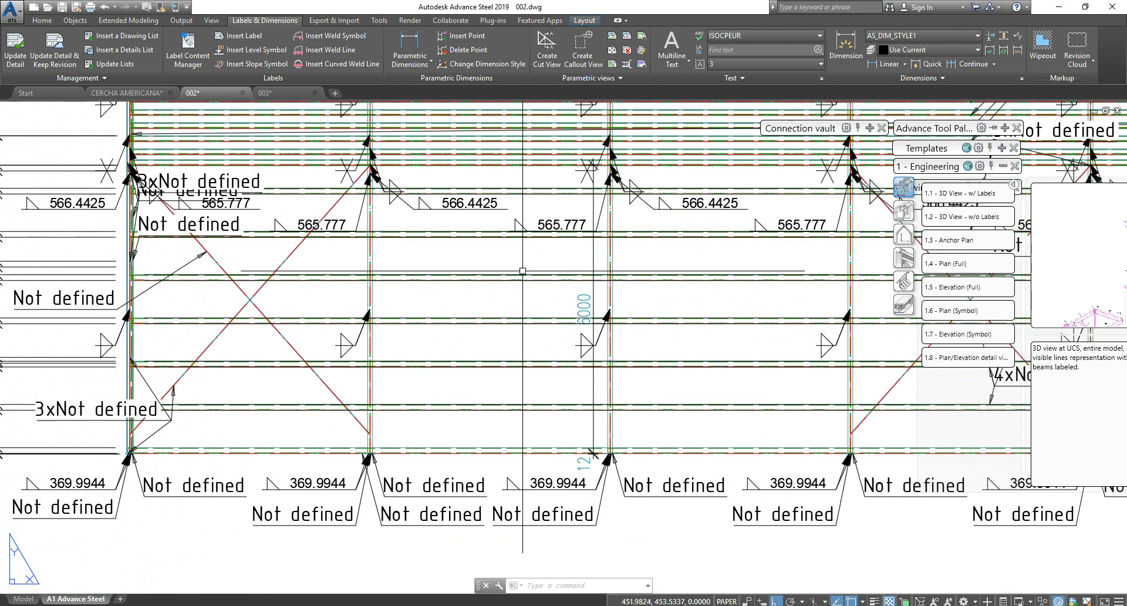
scroll(402, 205, "up", 2)
scroll(383, 198, "down", 4)
scroll(631, 434, "down", 2)
Step: Examine the purlin, bracing and plate labels in the roof plan view
middle_click_drag(631, 434, 866, 278)
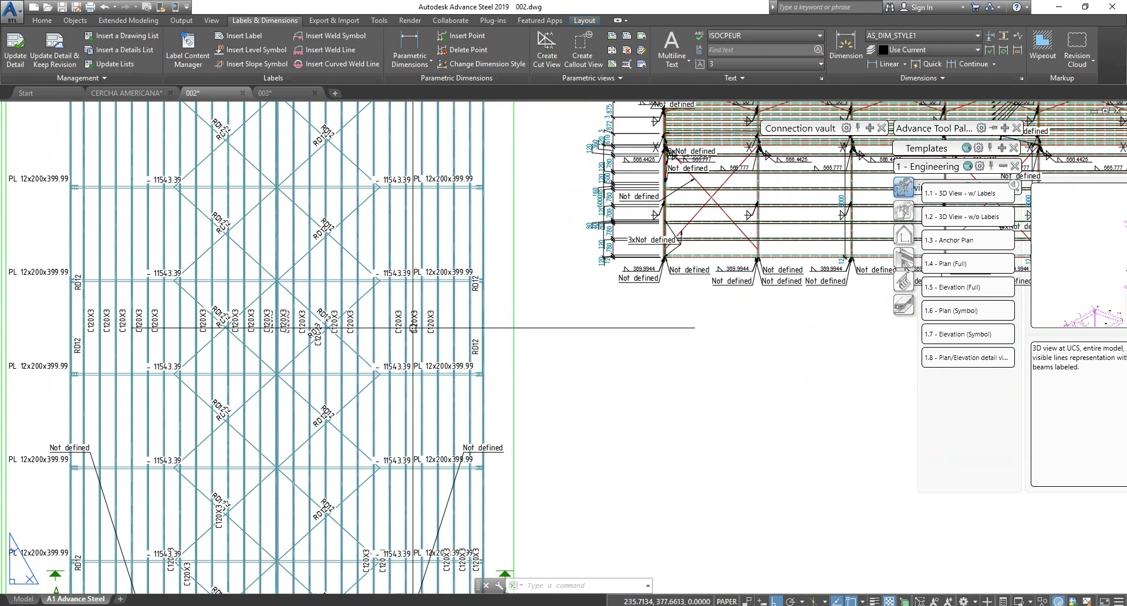
scroll(414, 328, "up", 2)
scroll(391, 314, "up", 2)
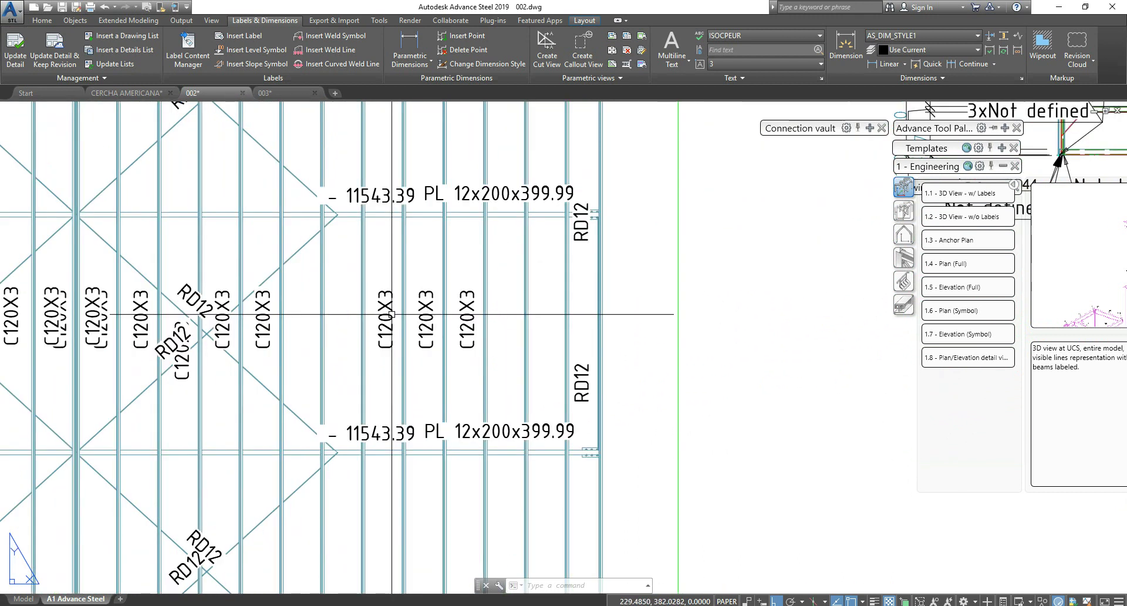
scroll(453, 306, "down", 2)
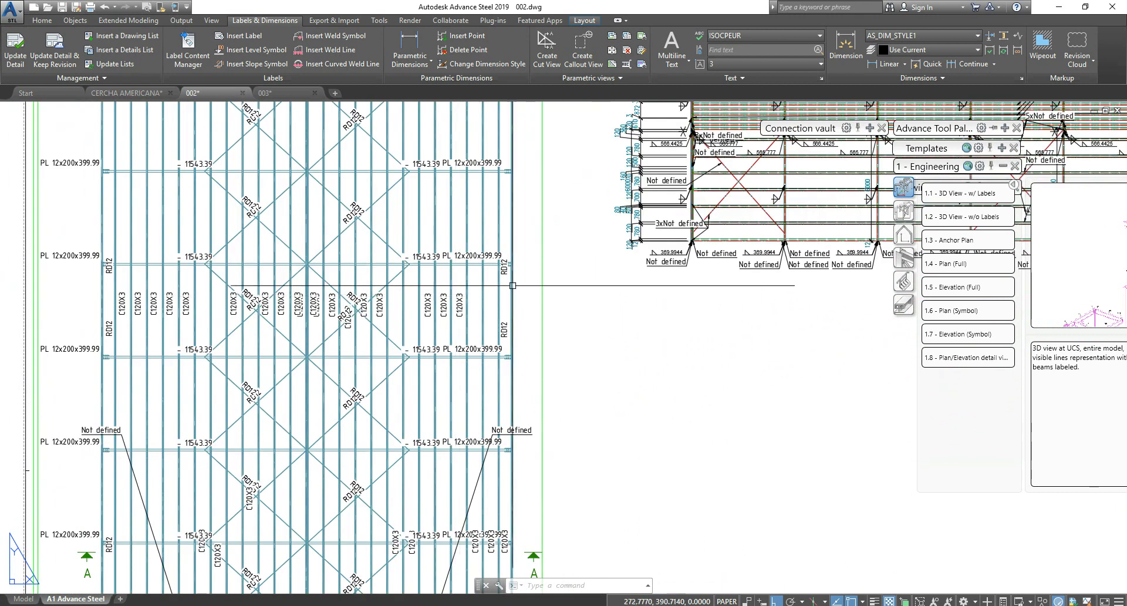
scroll(470, 281, "down", 3)
scroll(432, 452, "up", 2)
scroll(431, 452, "up", 1)
scroll(529, 448, "down", 3)
Step: Create a manual cut view C-C of the roof plan, with a horizontal cut line across its full width just below the lower edge
middle_click_drag(592, 259, 479, 281)
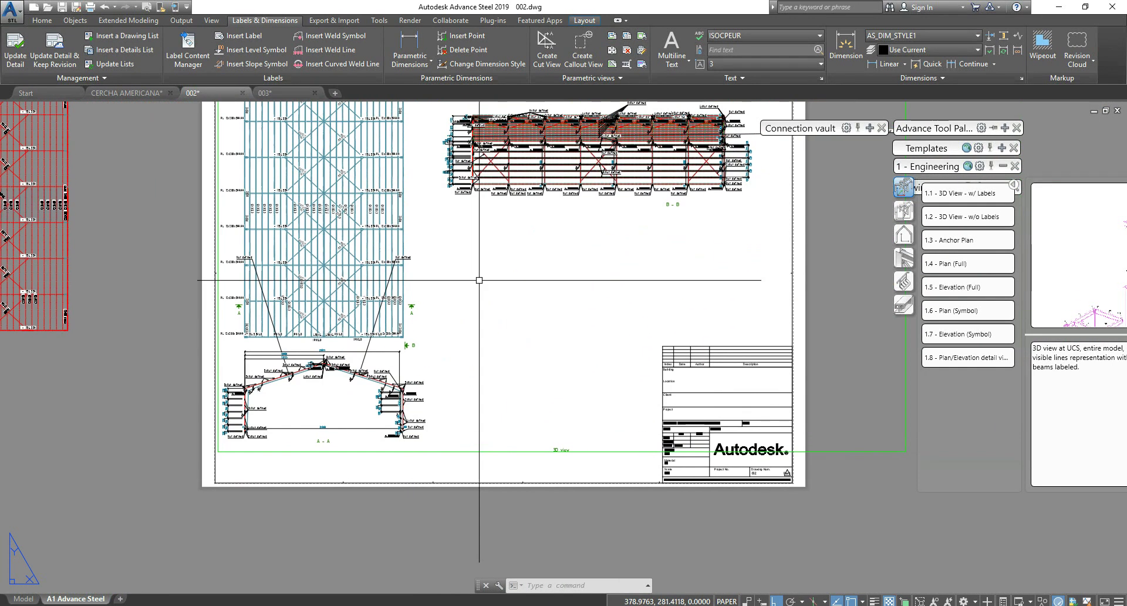
middle_click_drag(479, 242, 492, 273)
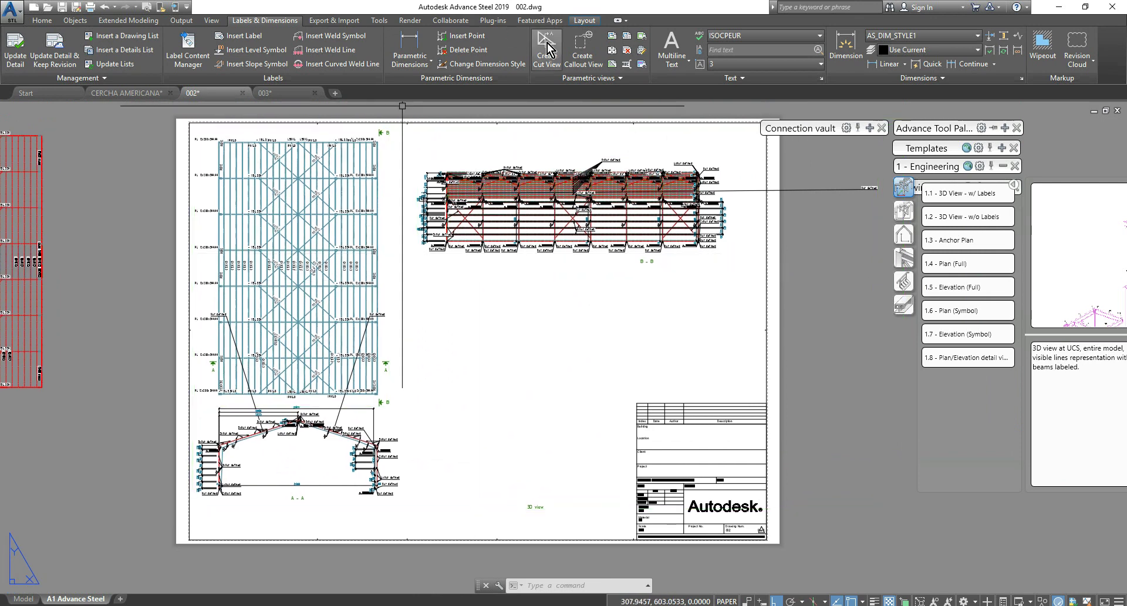
left_click(583, 59)
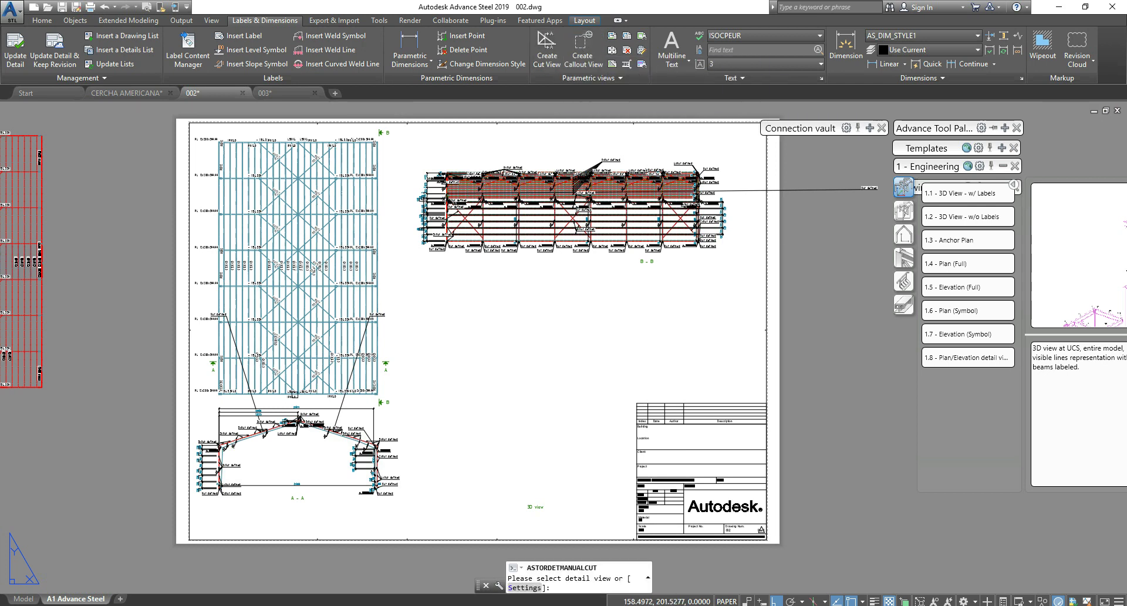
left_click(295, 396)
scroll(261, 394, "up", 6)
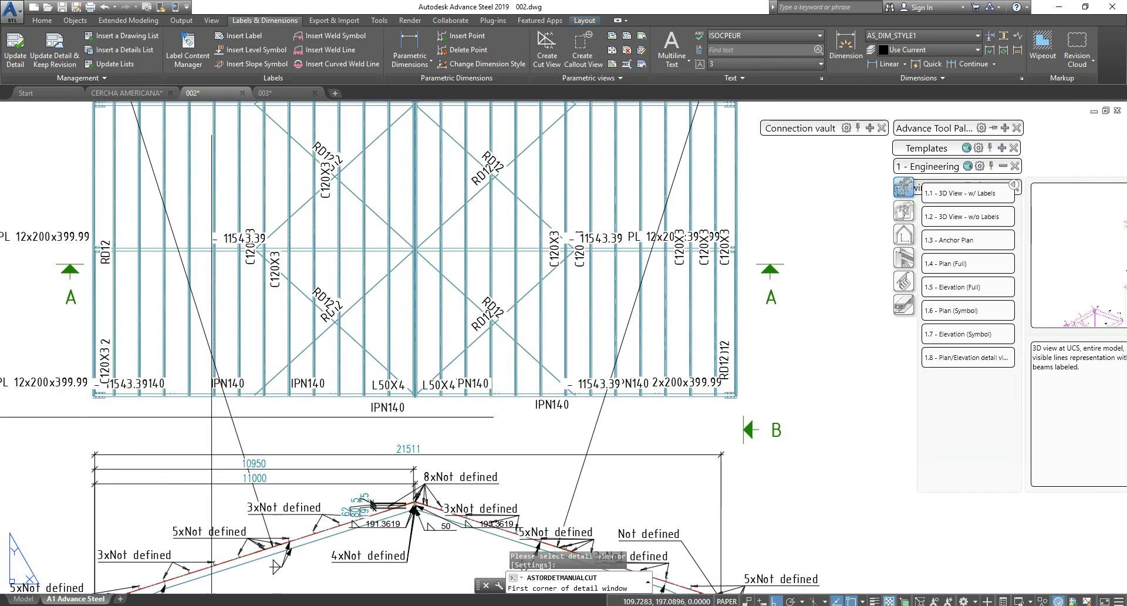
left_click(68, 407)
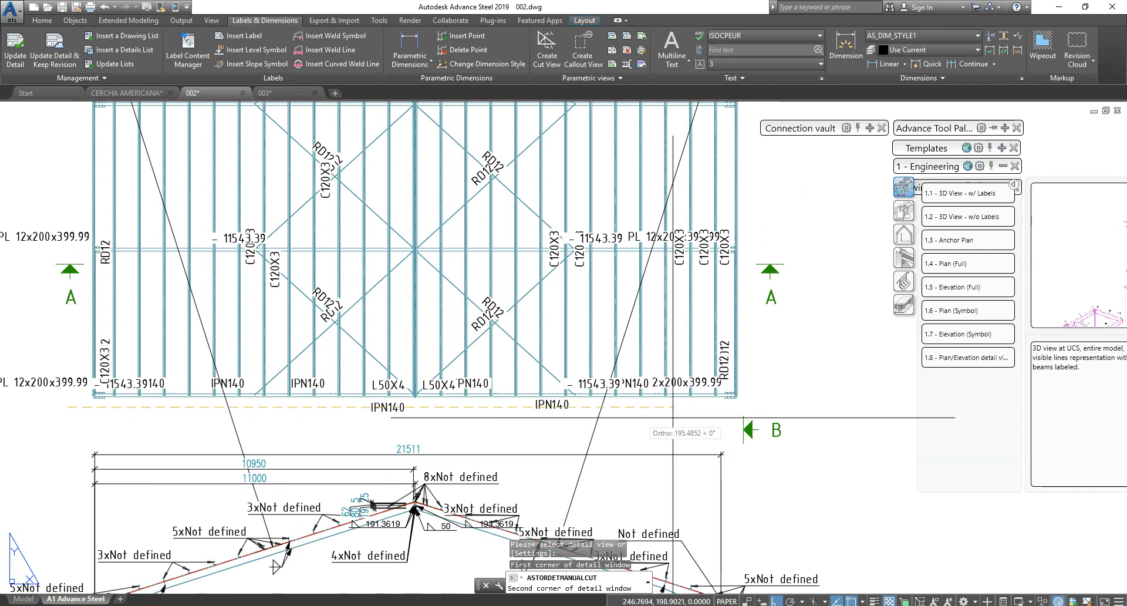
left_click(771, 404)
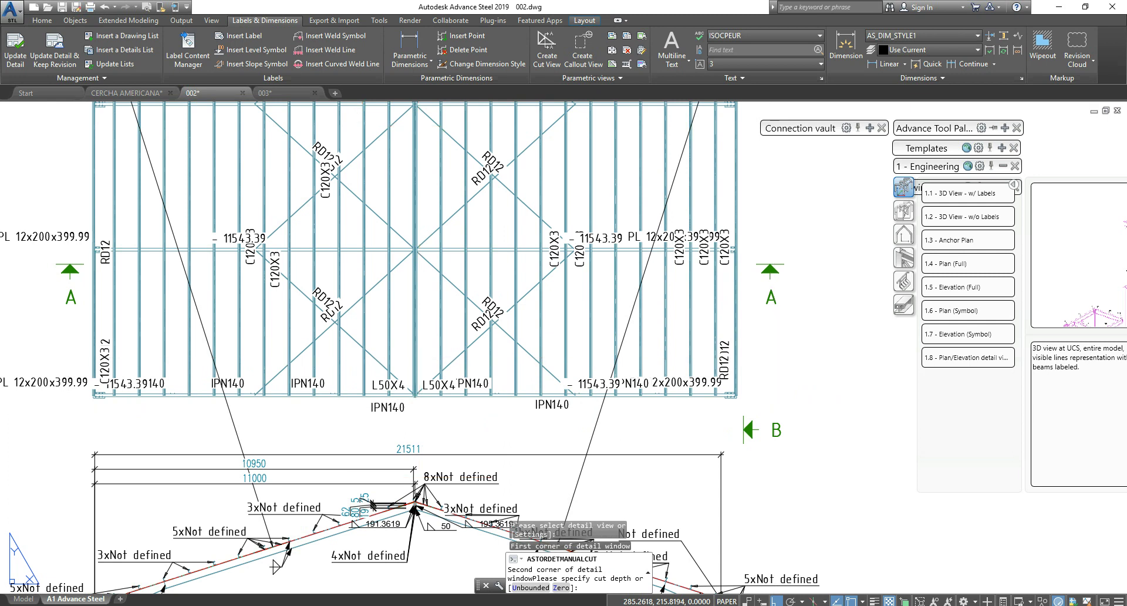
key("Return")
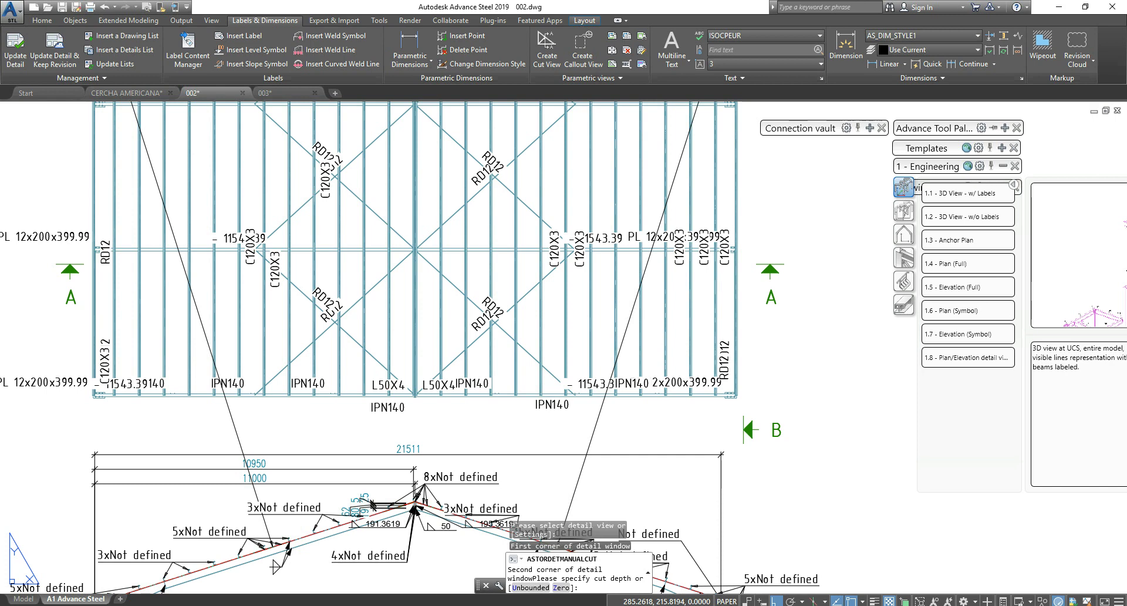
key("Return")
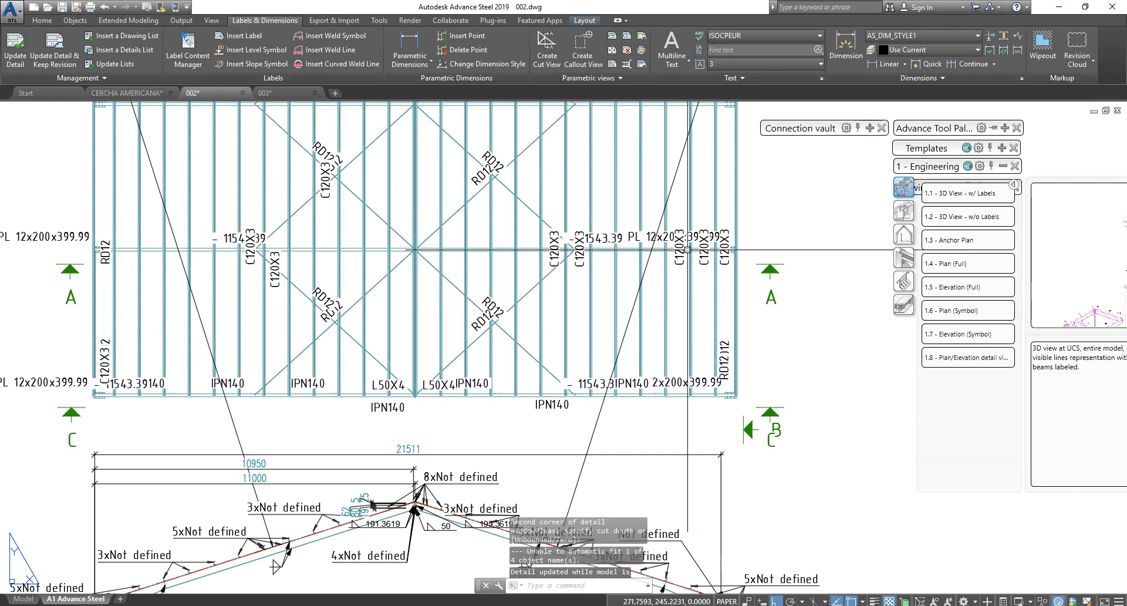
Step: Set the scale for all view requests of the 3D view detail to 1:100, including the new cut C-C
scroll(515, 318, "down", 8)
middle_click_drag(641, 328, 516, 239)
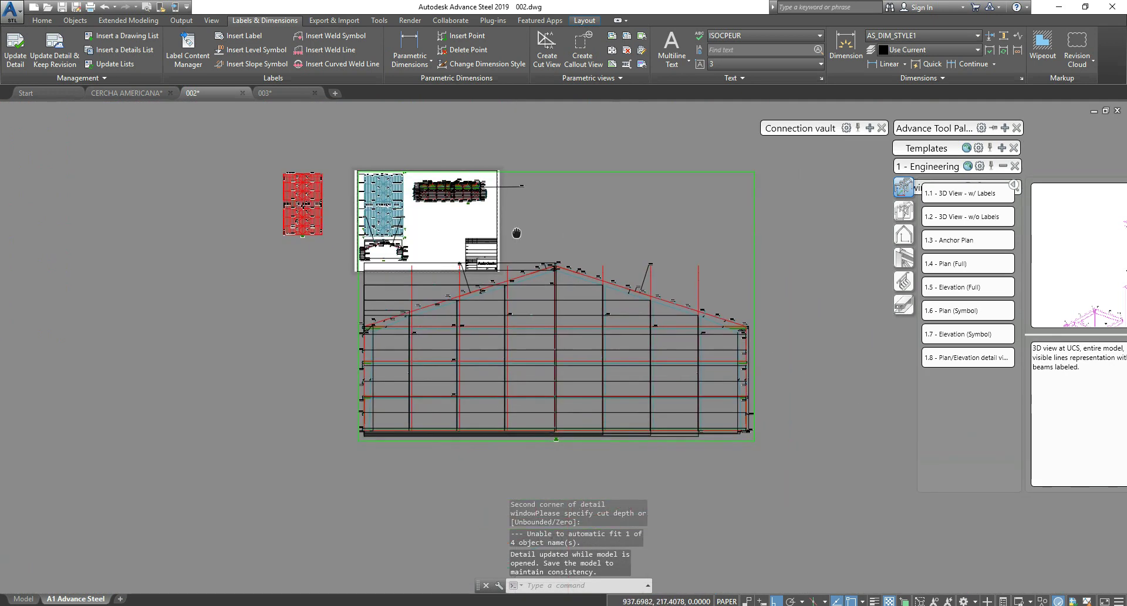
scroll(654, 299, "up", 2)
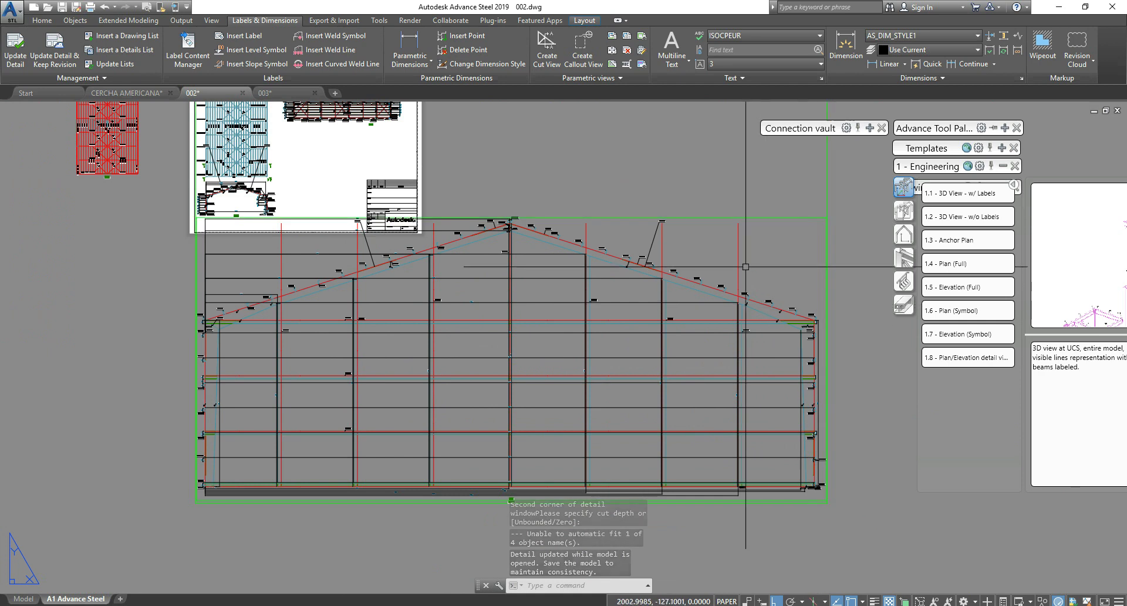
double_click(788, 224)
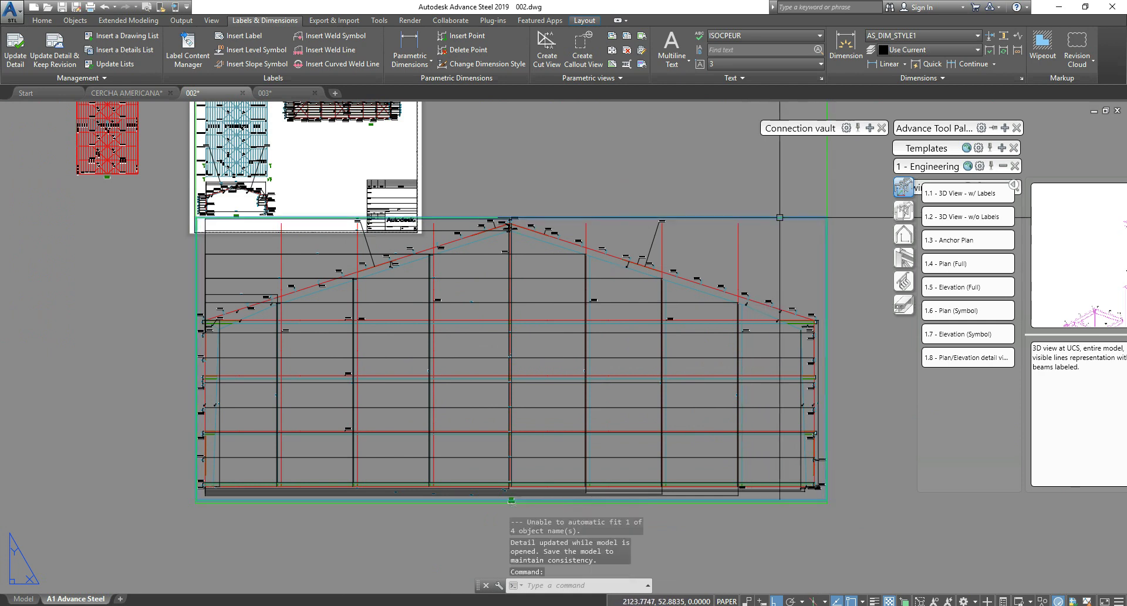
key("Return")
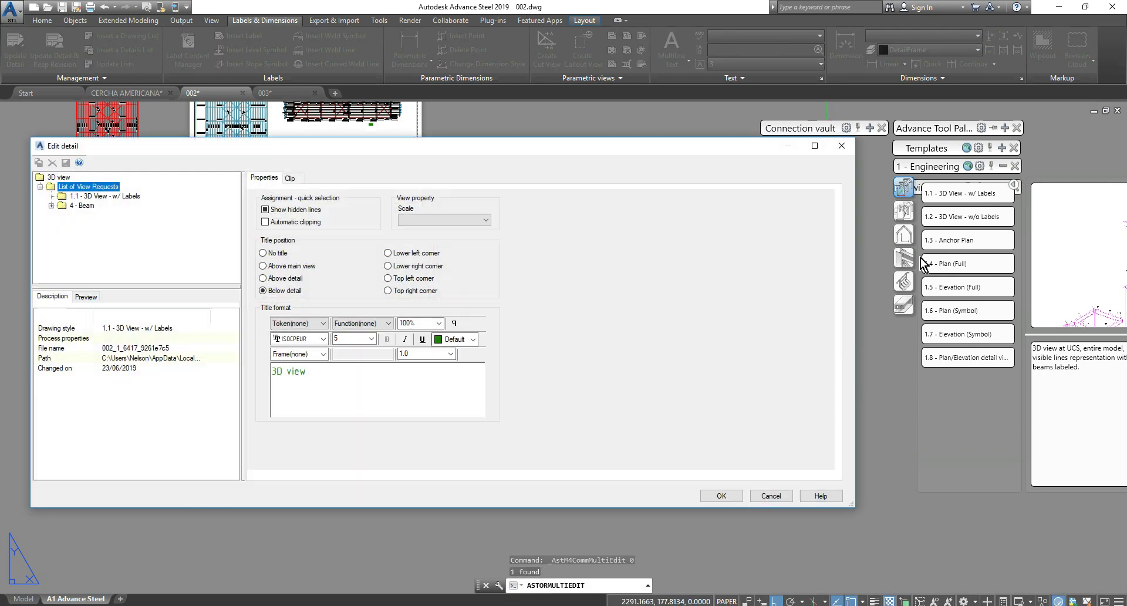
left_click(447, 221)
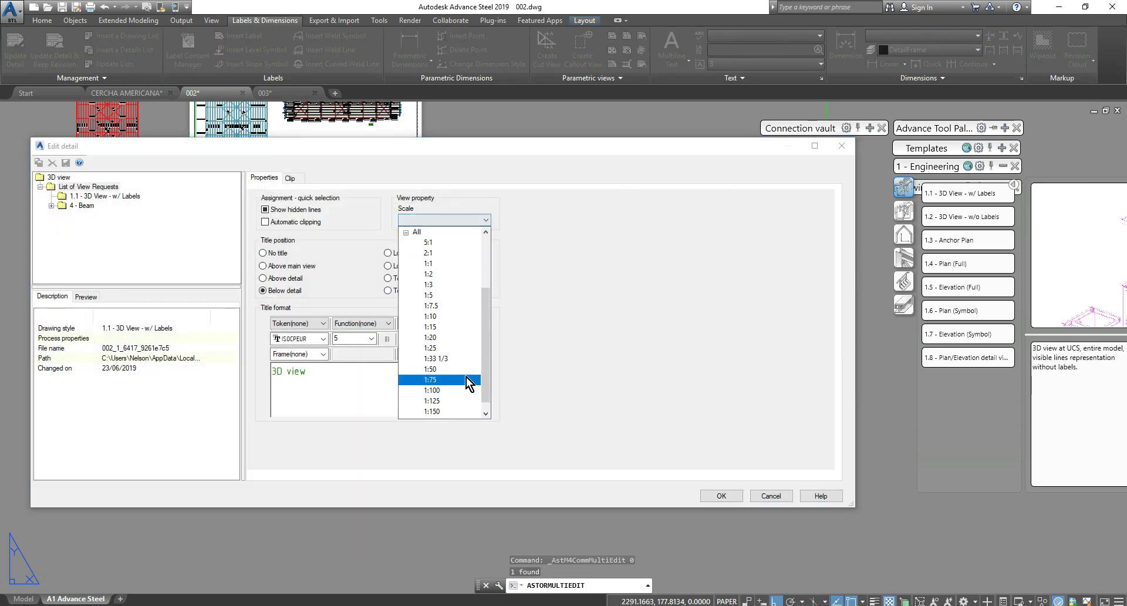
left_click(449, 391)
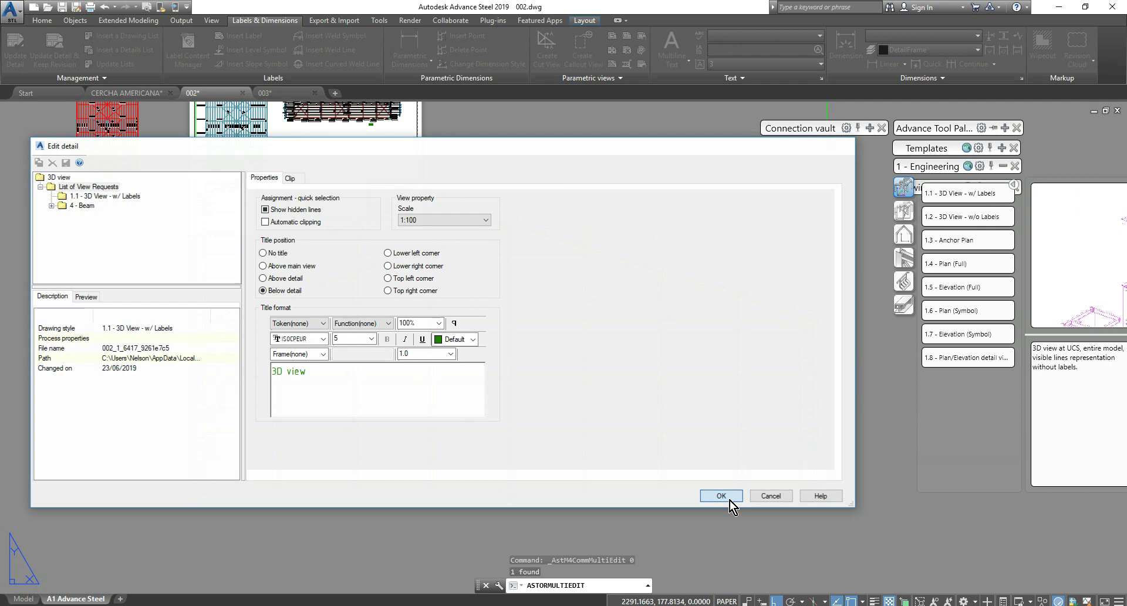
left_click(729, 498)
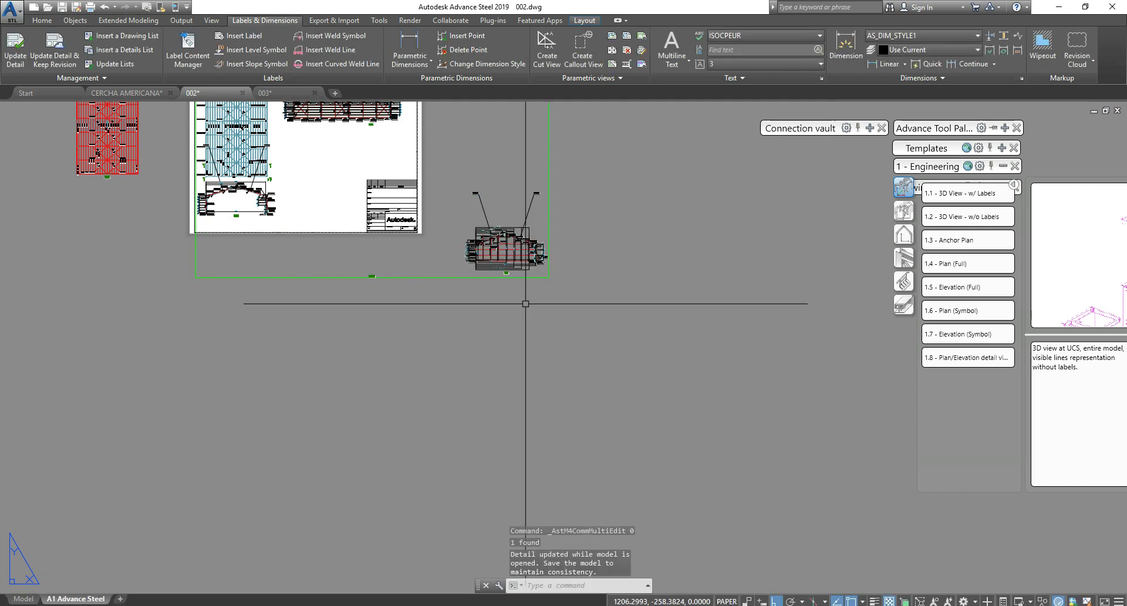
scroll(511, 241, "up", 5)
scroll(511, 241, "down", 3)
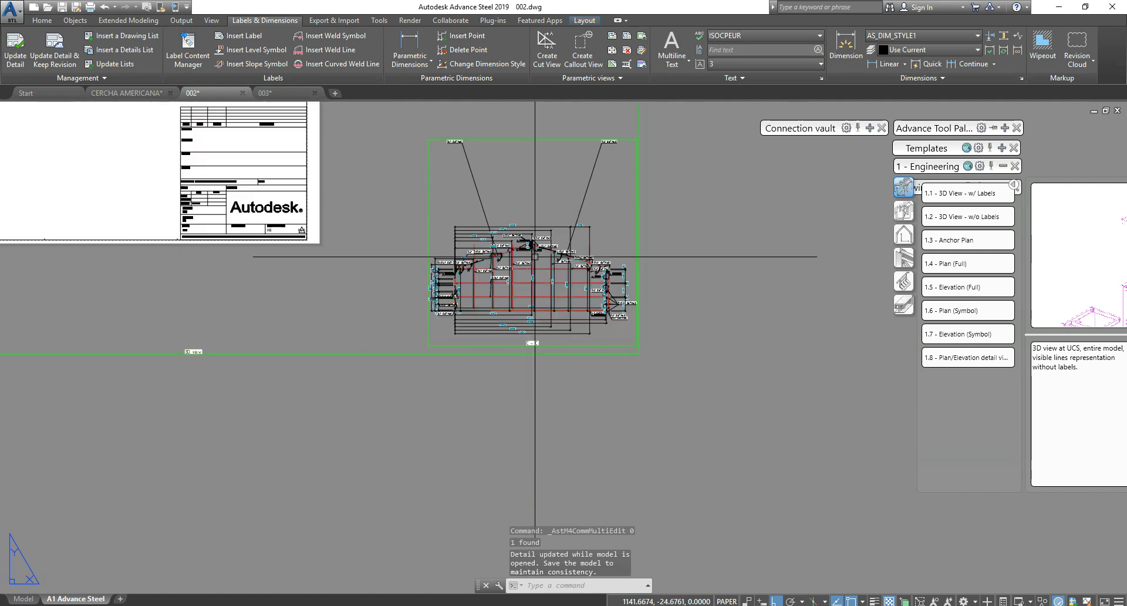
middle_click_drag(509, 260, 664, 320)
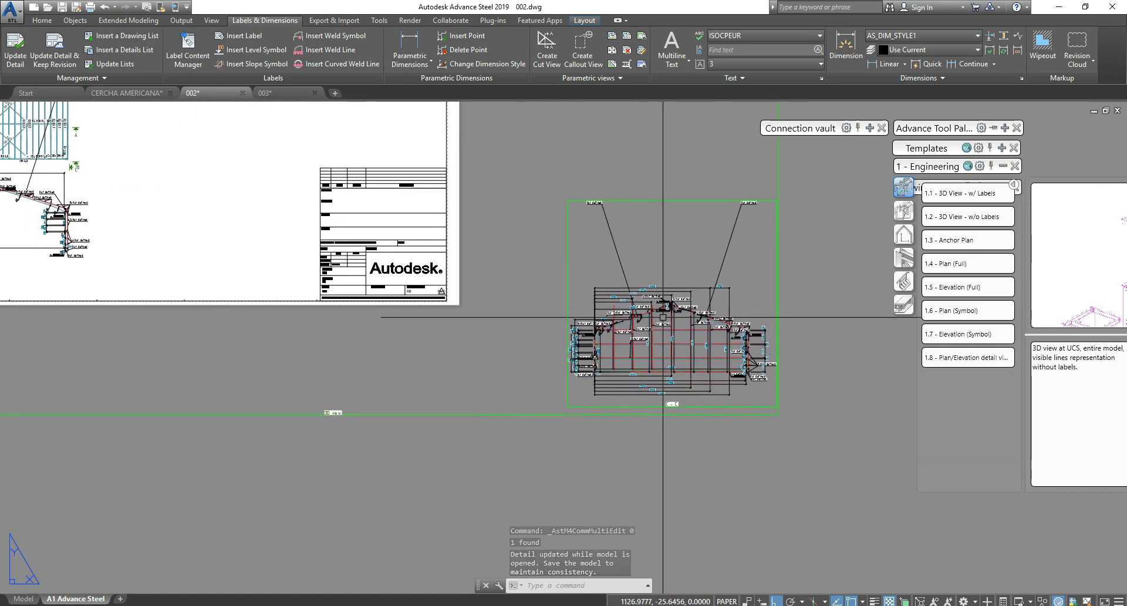
Step: Move section C-C onto the sheet, below section B-B and beside section A-A, with Ortho off
scroll(664, 319, "up", 8)
scroll(742, 356, "down", 6)
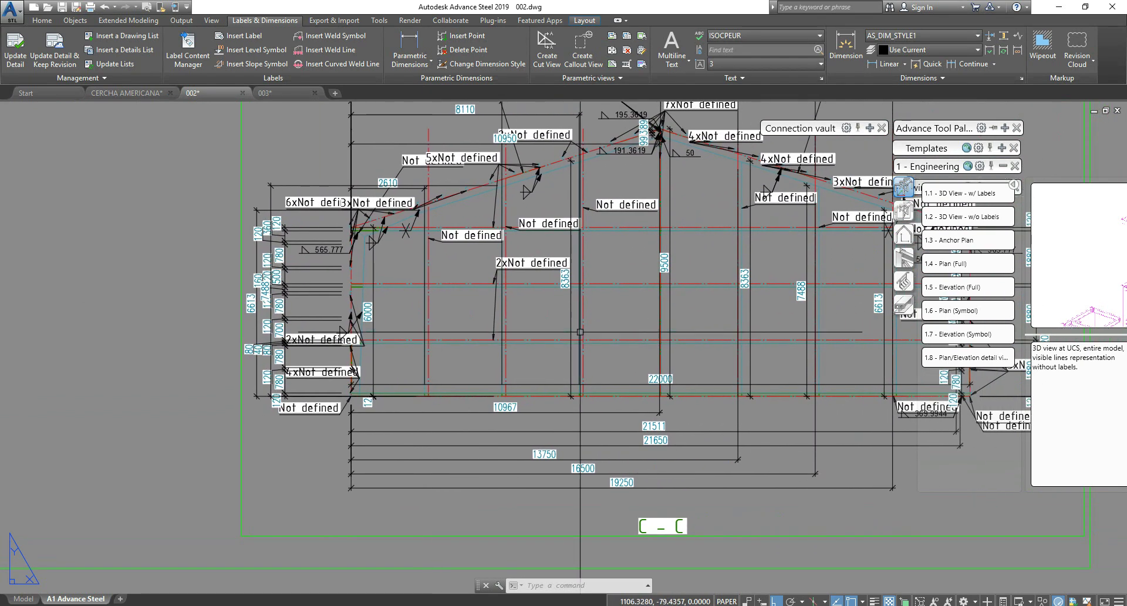
scroll(580, 332, "down", 5)
scroll(639, 333, "down", 3)
middle_click_drag(639, 332, 739, 356)
scroll(687, 307, "down", 4)
left_click(687, 308)
type("m")
key("Return")
left_click(657, 293)
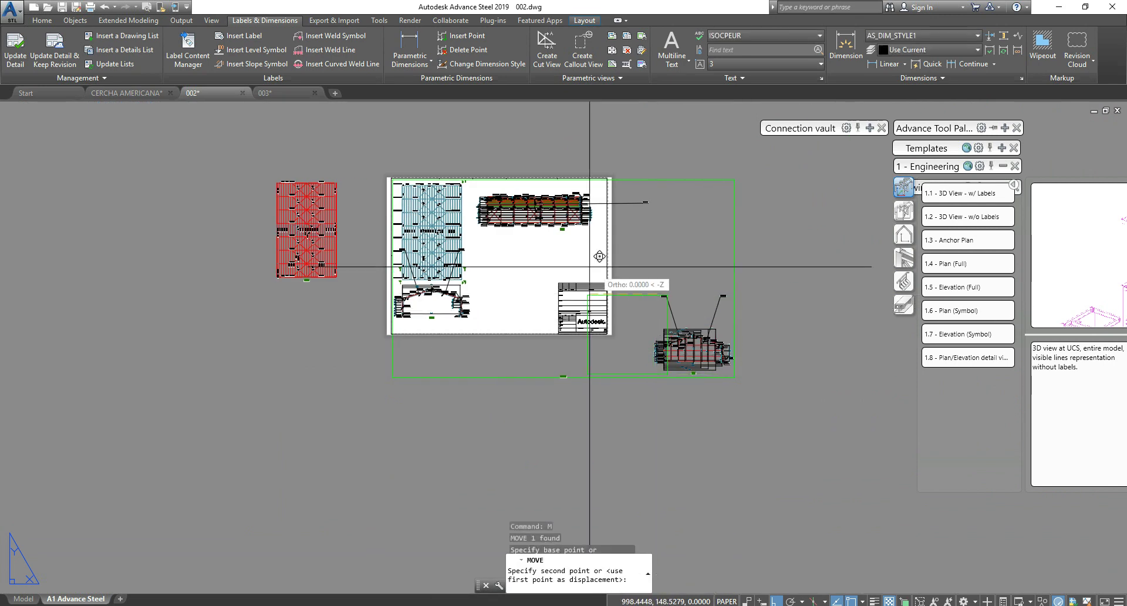
key("F8")
scroll(479, 241, "up", 2)
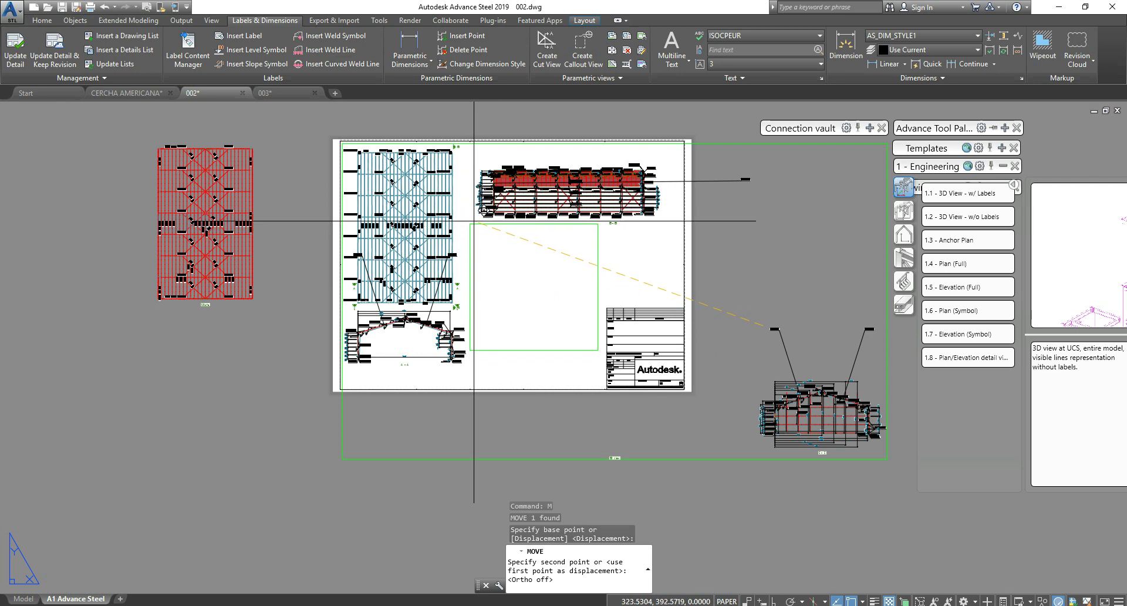
key("Escape")
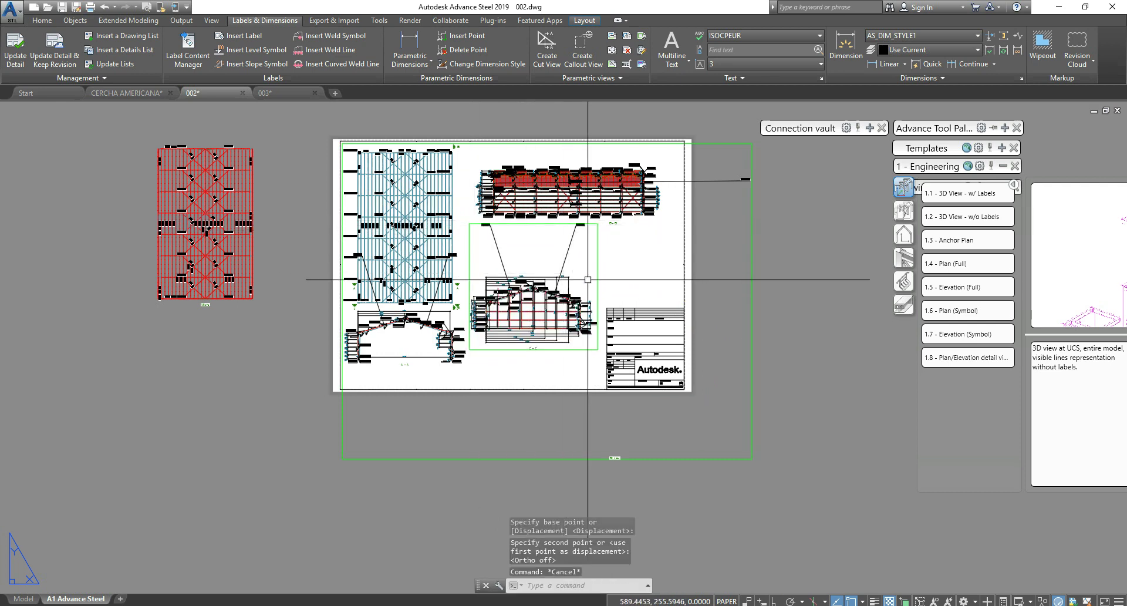
Step: Check the placement, labels and dimensions of section C-C on the sheet, and preview the sheet's plot
scroll(584, 280, "up", 2)
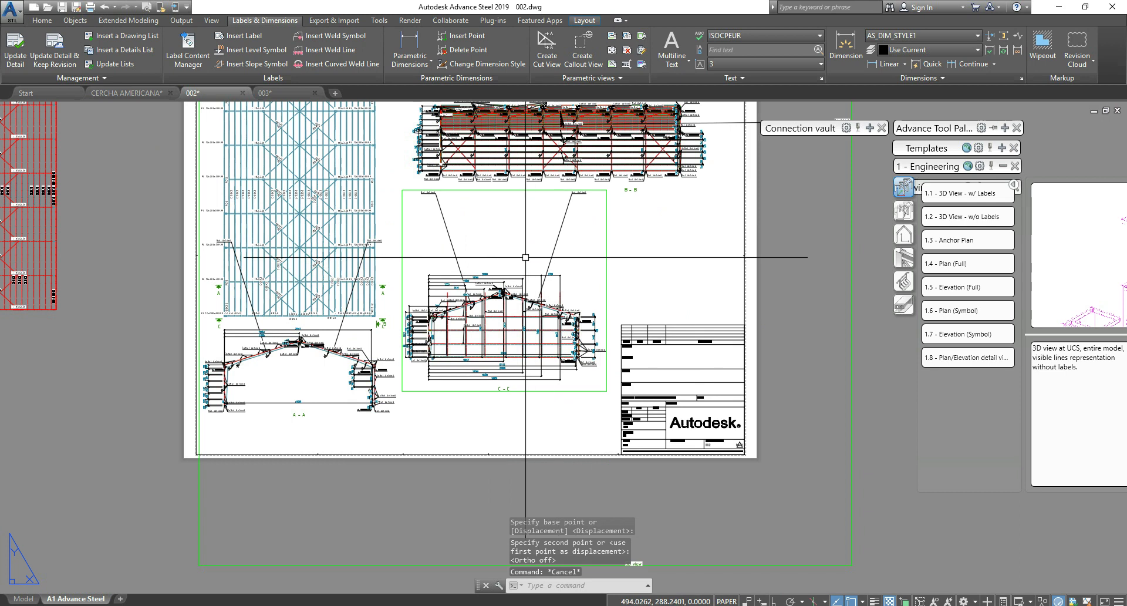
scroll(558, 254, "up", 3)
scroll(566, 242, "down", 3)
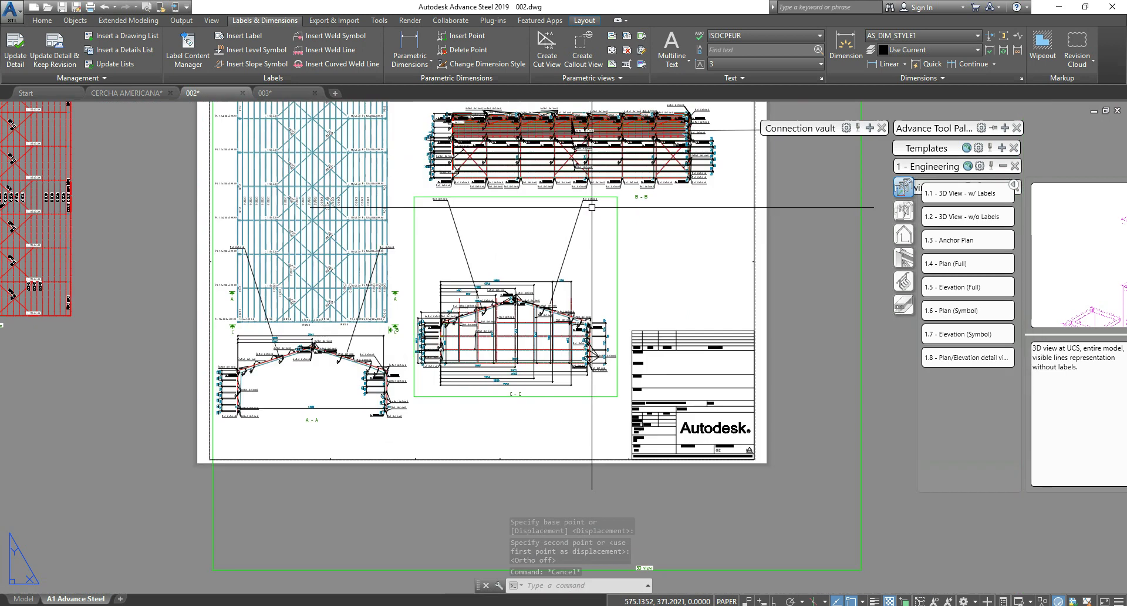
scroll(487, 328, "up", 3)
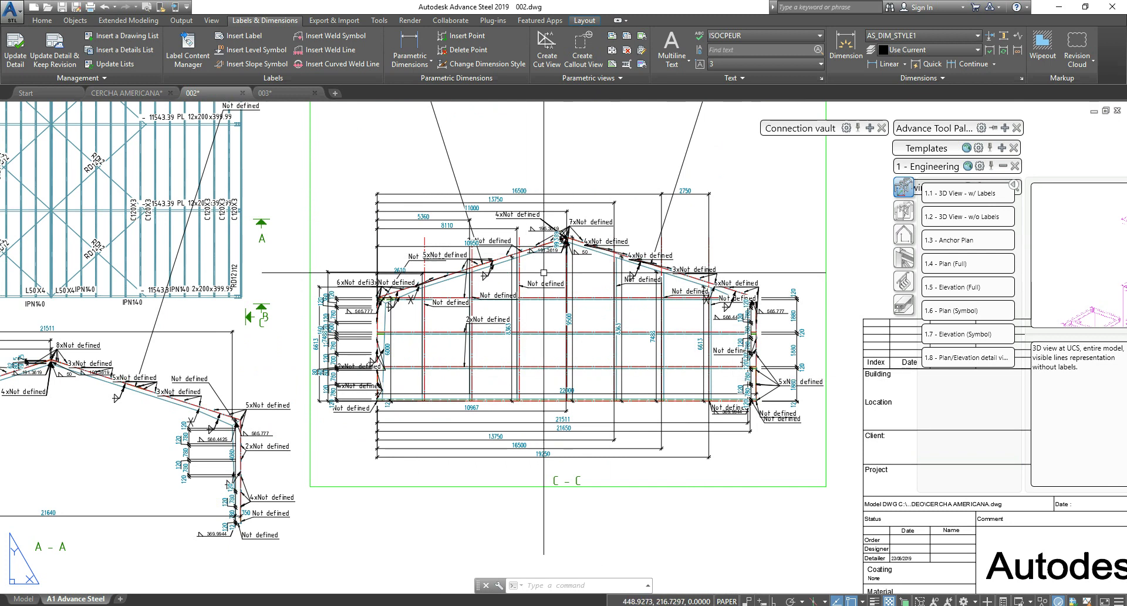
scroll(562, 372, "down", 3)
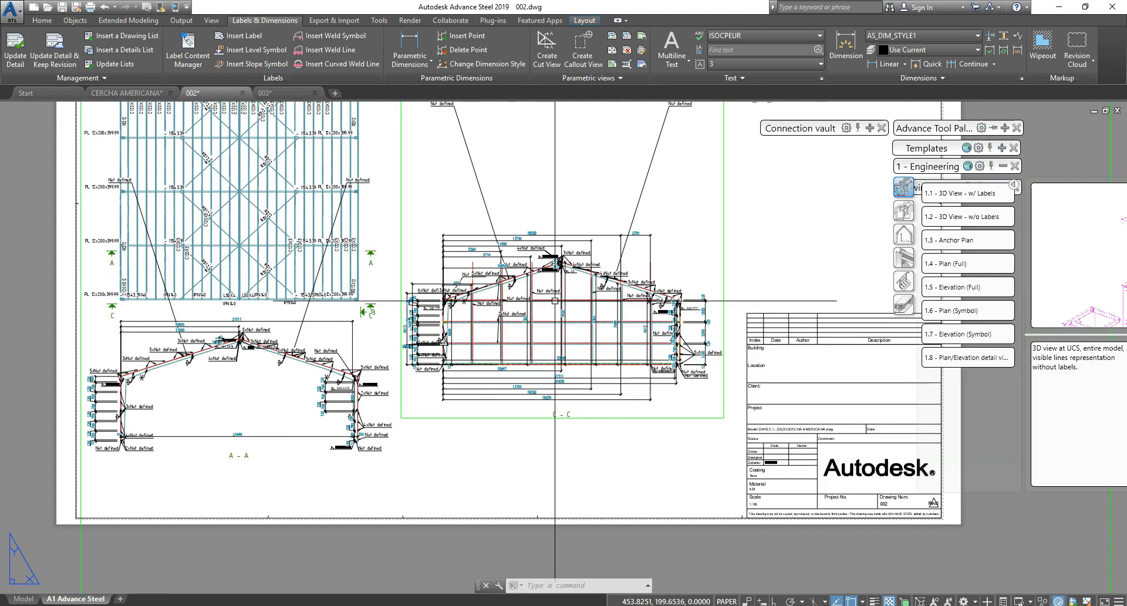
scroll(569, 284, "down", 2)
key("Escape")
key("Escape")
left_click(147, 8)
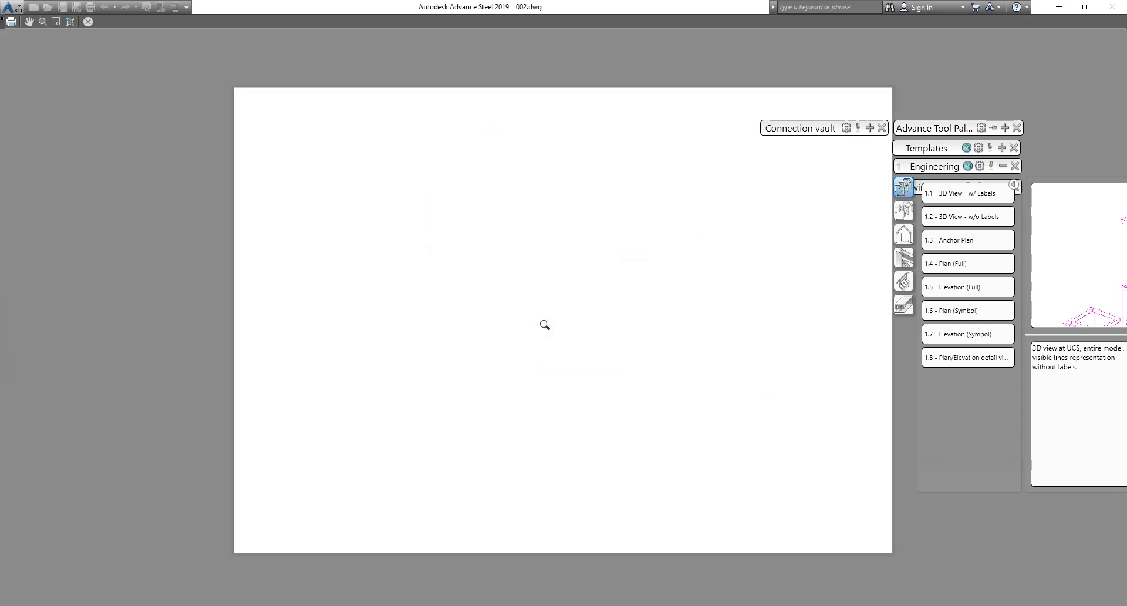
key("Escape")
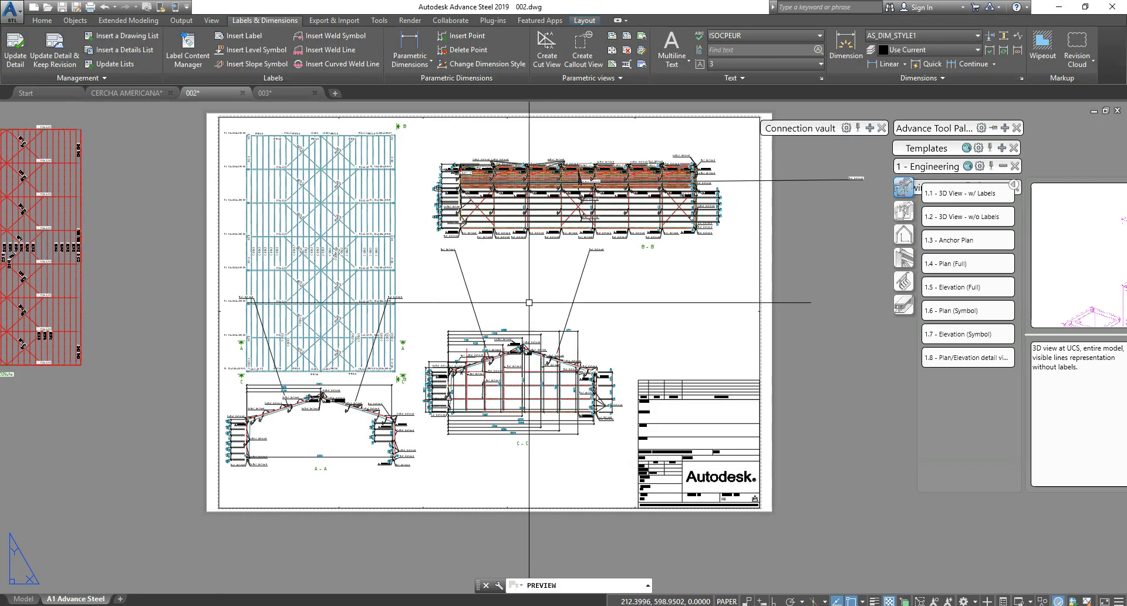
scroll(123, 569, "down", 3)
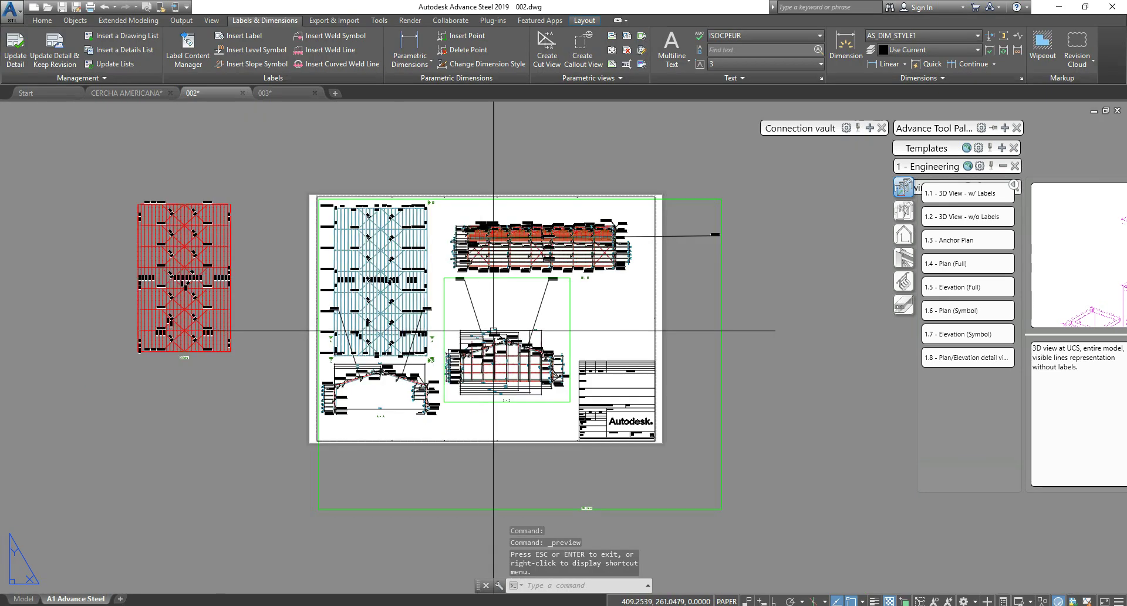
Step: Change the plot area of the A1 Advance Steel page setup to Layout
right_click(98, 599)
left_click(177, 514)
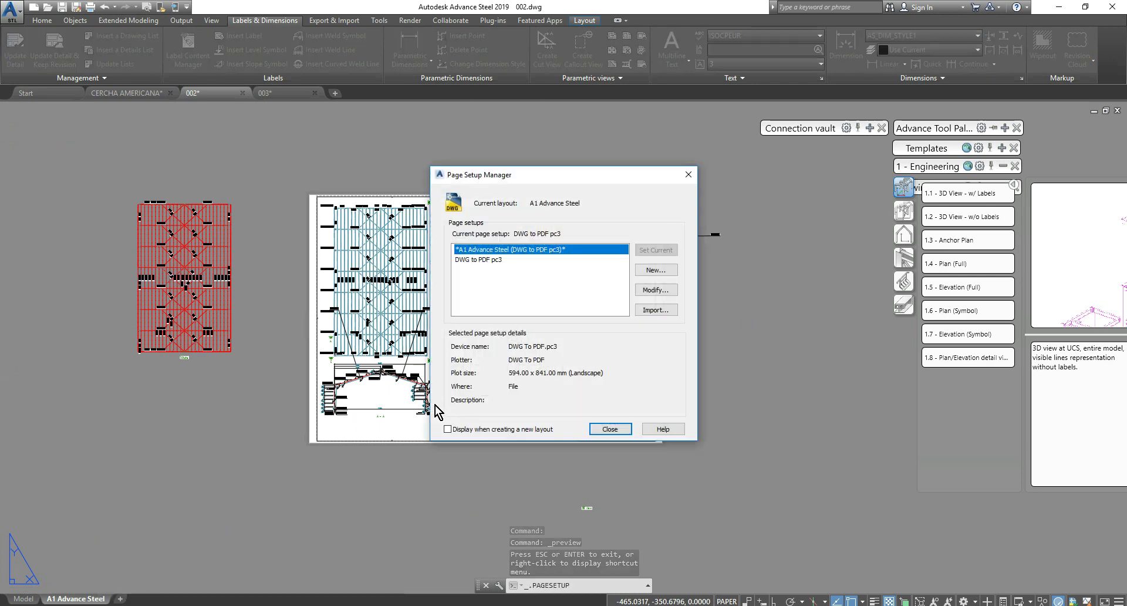
left_click(655, 290)
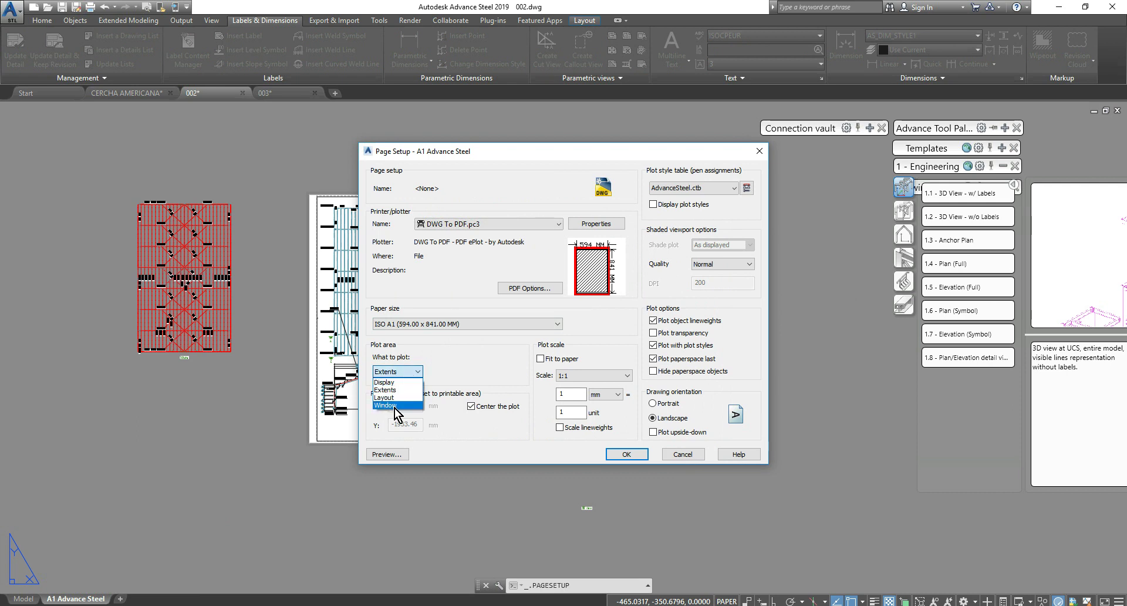
left_click(414, 398)
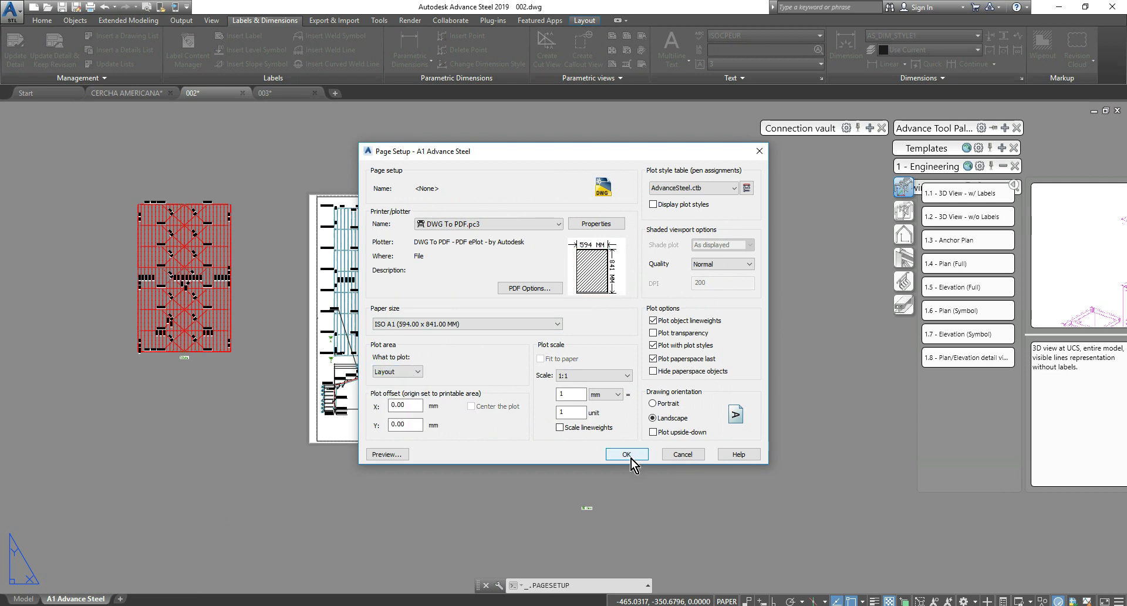
left_click(631, 456)
left_click(614, 426)
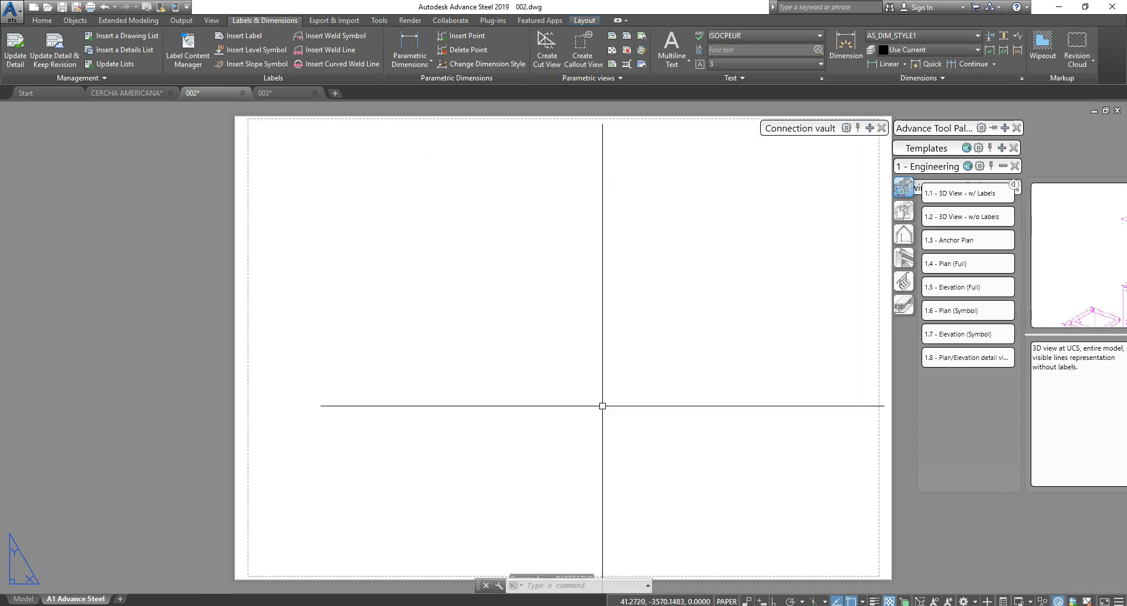
Step: Preview the sheet's plot and undo the plot area change in the page setup
key("Escape")
key("Escape")
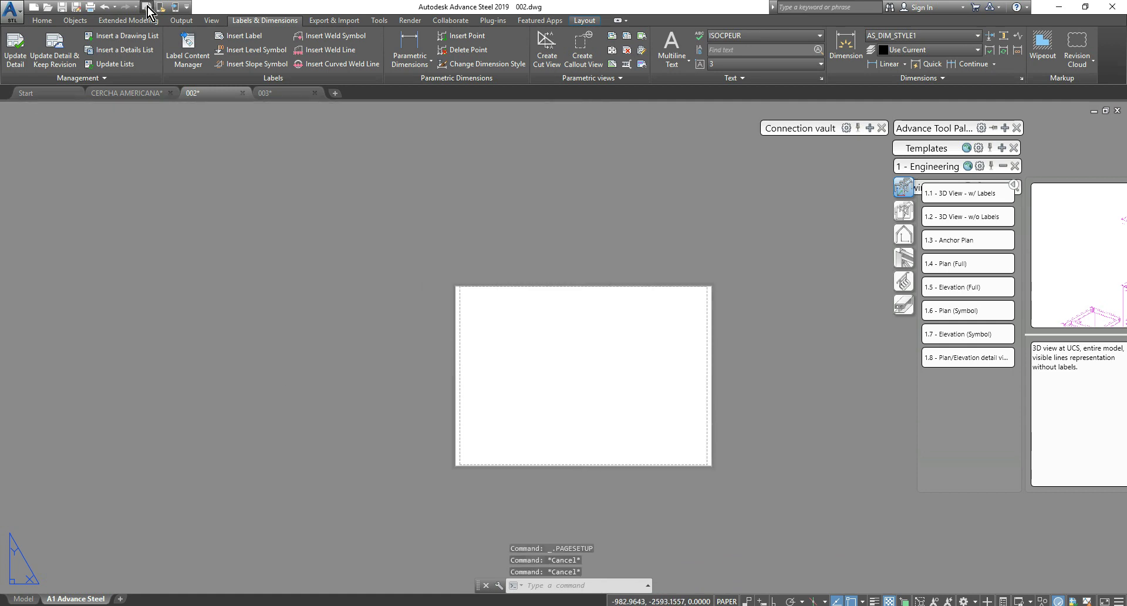
left_click(148, 10)
key("Escape")
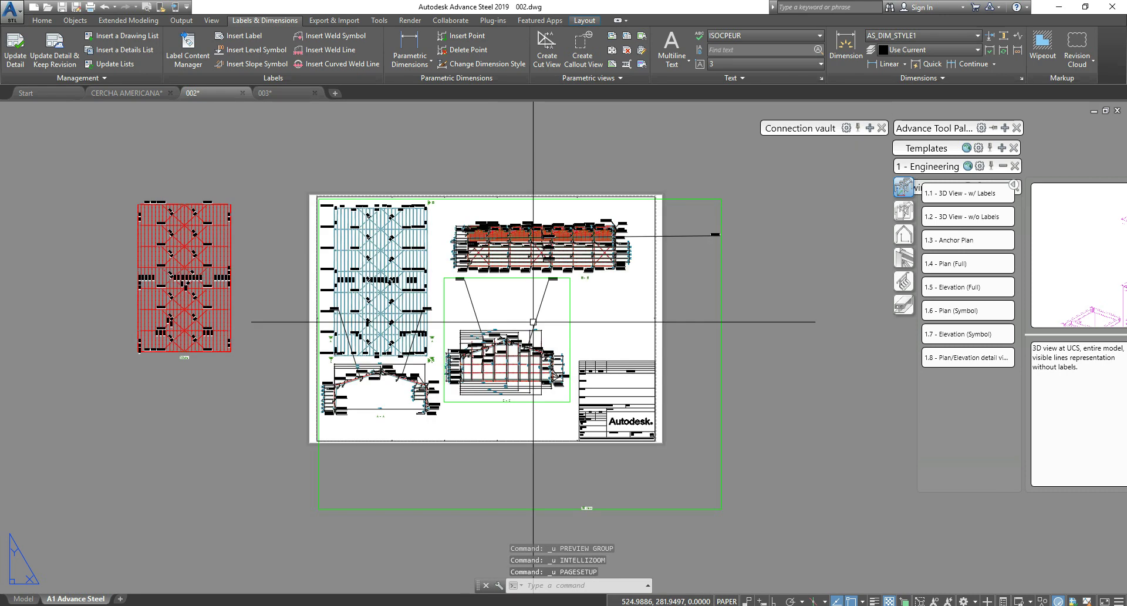
middle_click_drag(642, 301, 642, 277)
key("Escape")
key("Escape")
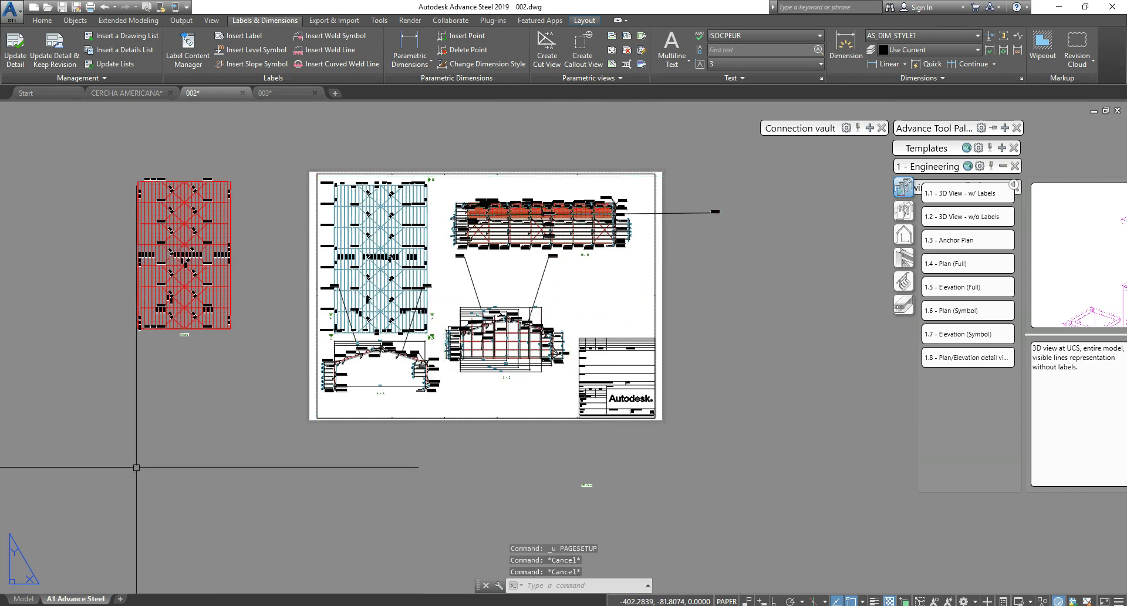
Step: Set the plotter of the A1 Advance Steel page setup to AutoCAD PDF (High Quality Print).pc3
right_click(98, 599)
left_click(147, 511)
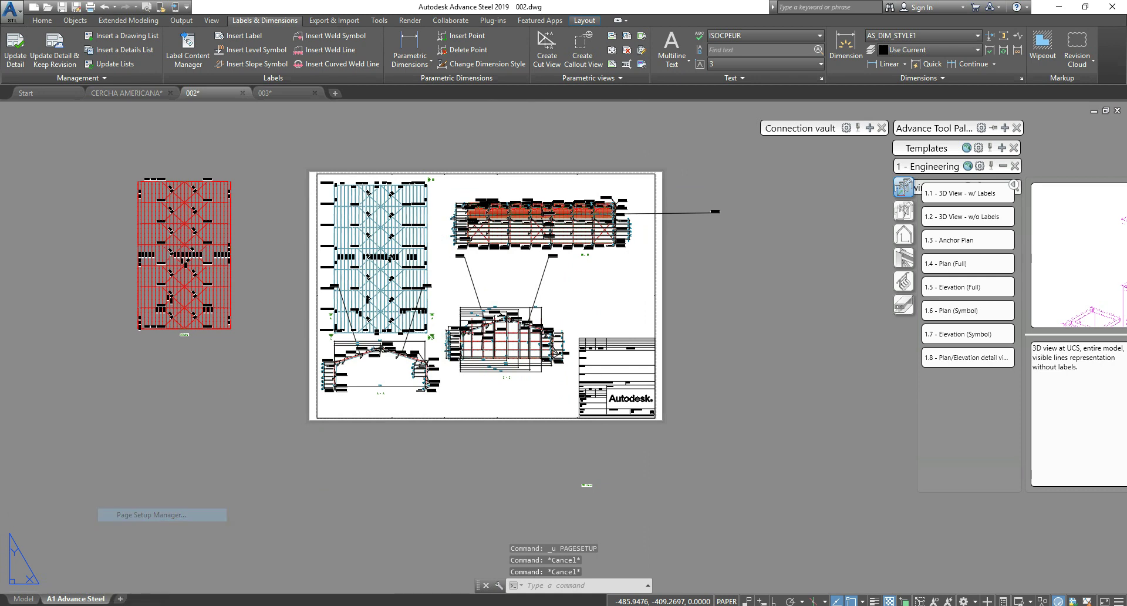
left_click(652, 292)
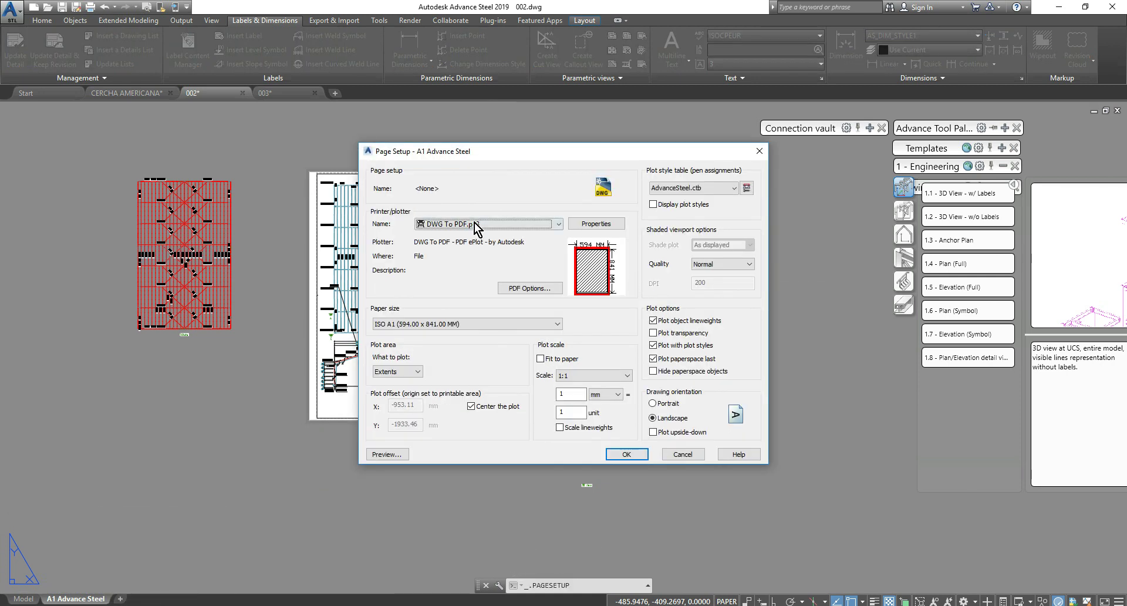
left_click(474, 223)
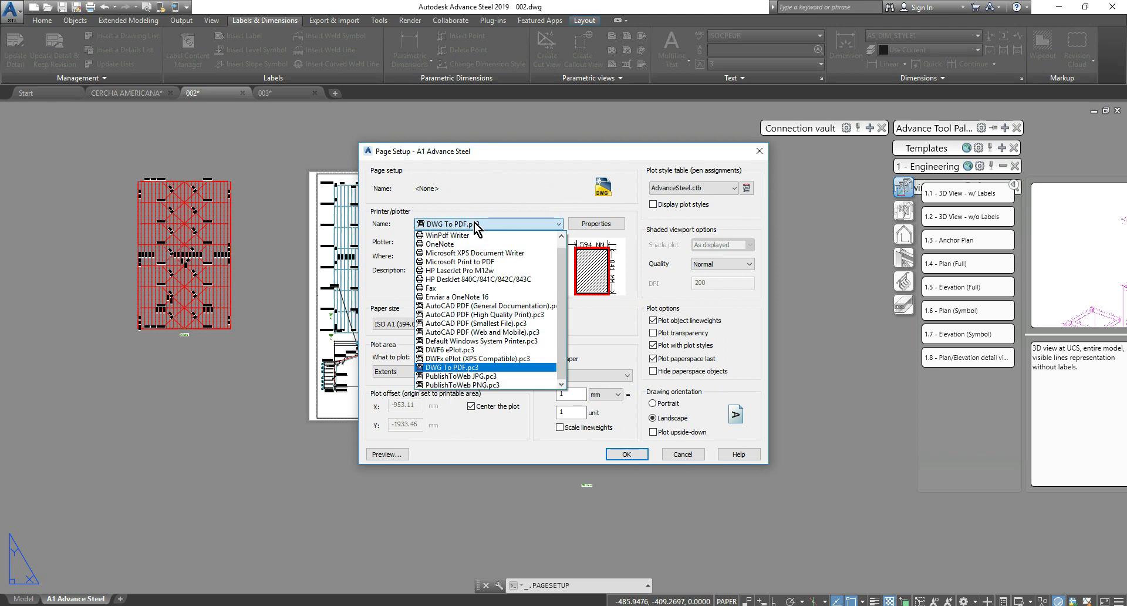
left_click(470, 314)
left_click_drag(618, 158, 685, 160)
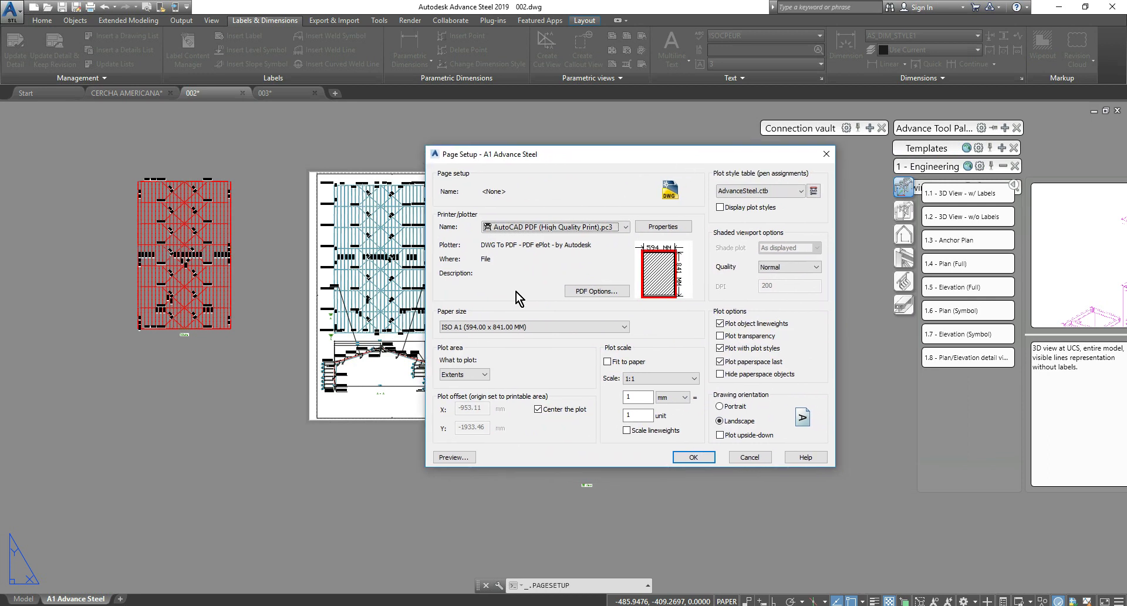
Step: Set the plot area to a window spanning the sheet from its lower-left frame corner to its opposite upper-right corner
left_click(469, 373)
left_click(462, 408)
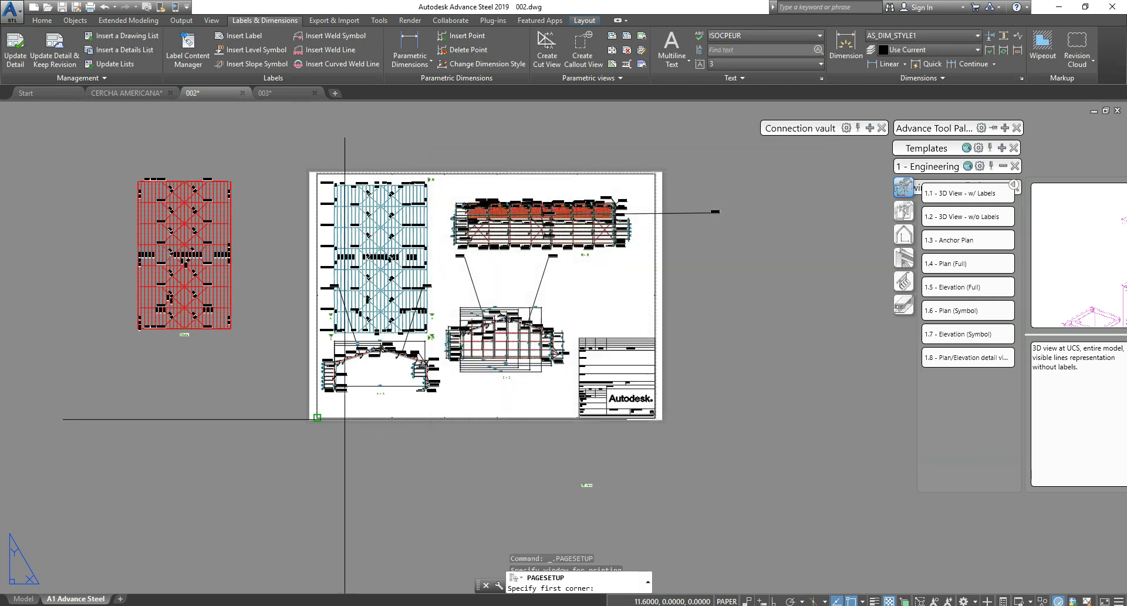
left_click(317, 418)
left_click(659, 176)
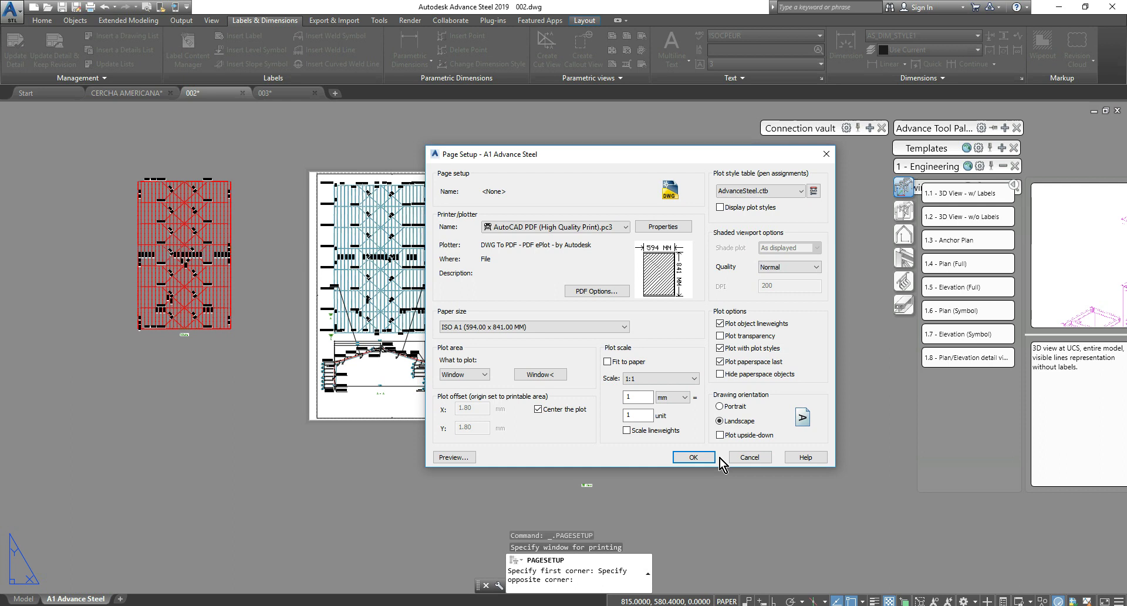
Step: Preview the full sheet from the page setup and accept the new plot settings
left_click(457, 457)
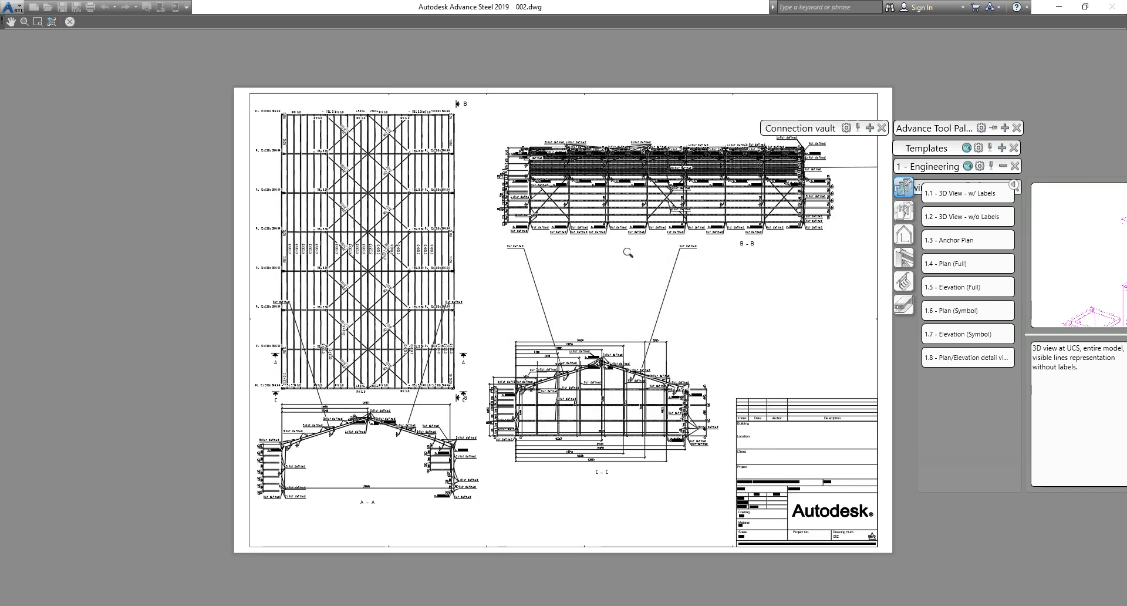
scroll(638, 162, "up", 4)
scroll(639, 162, "down", 4)
right_click(568, 295)
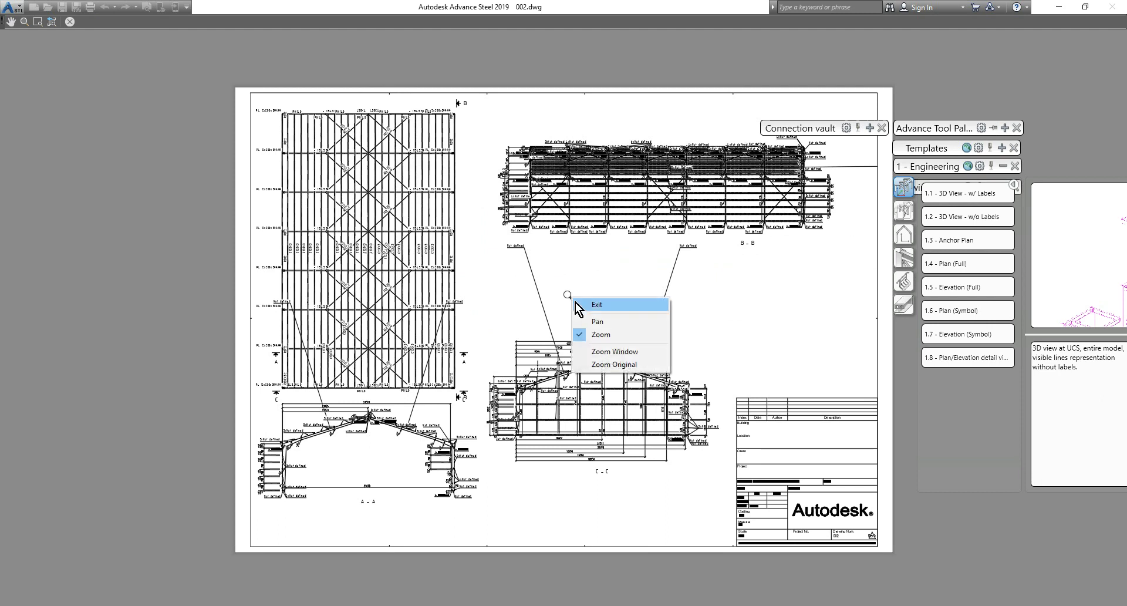
left_click(605, 306)
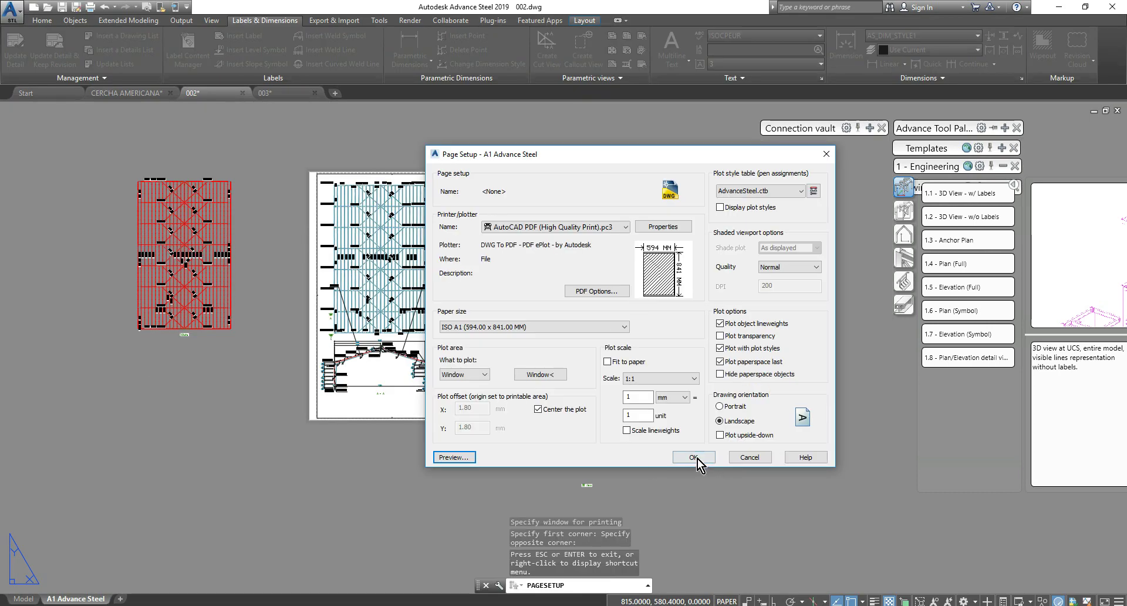
left_click(694, 458)
left_click(617, 428)
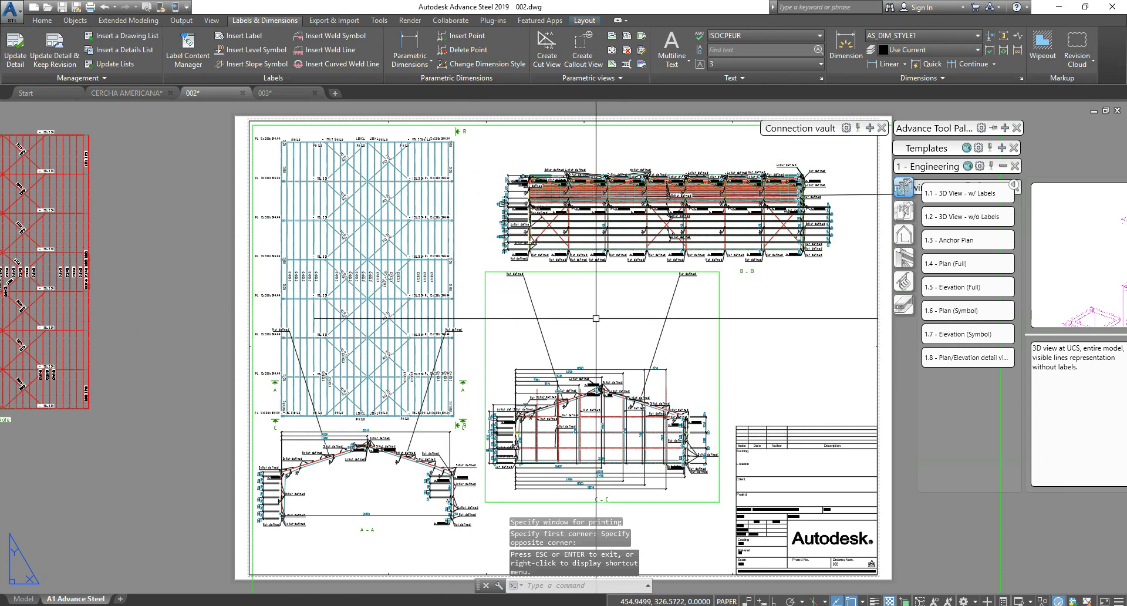
scroll(572, 325, "down", 5)
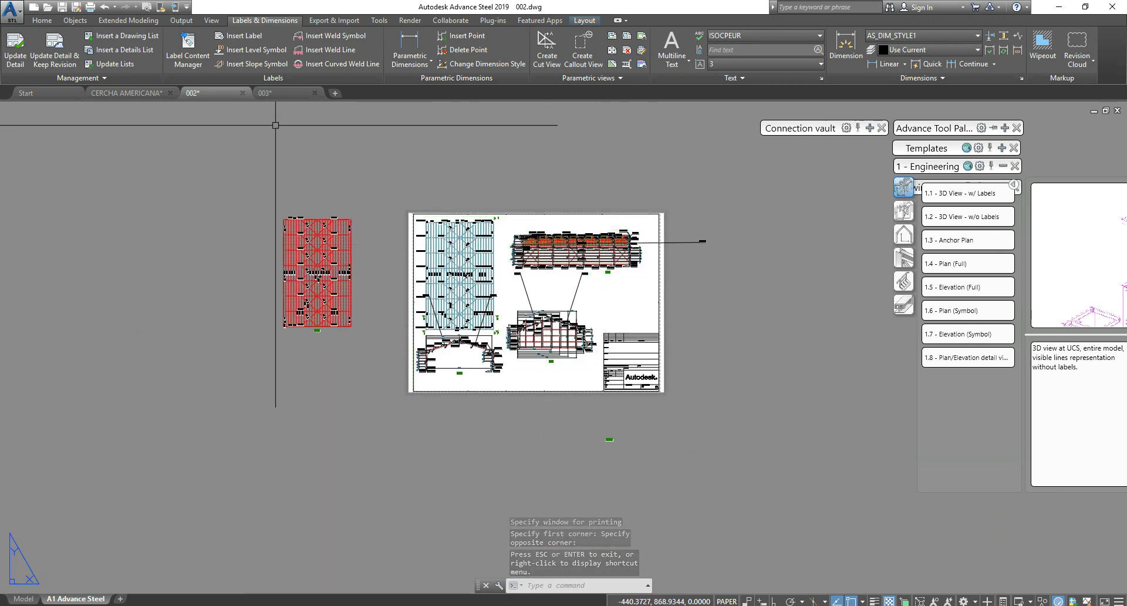
Step: Switch to the CERCHA AMERICANA model and delete the rectangular outline extending beyond the structure in the top view
left_click(132, 93)
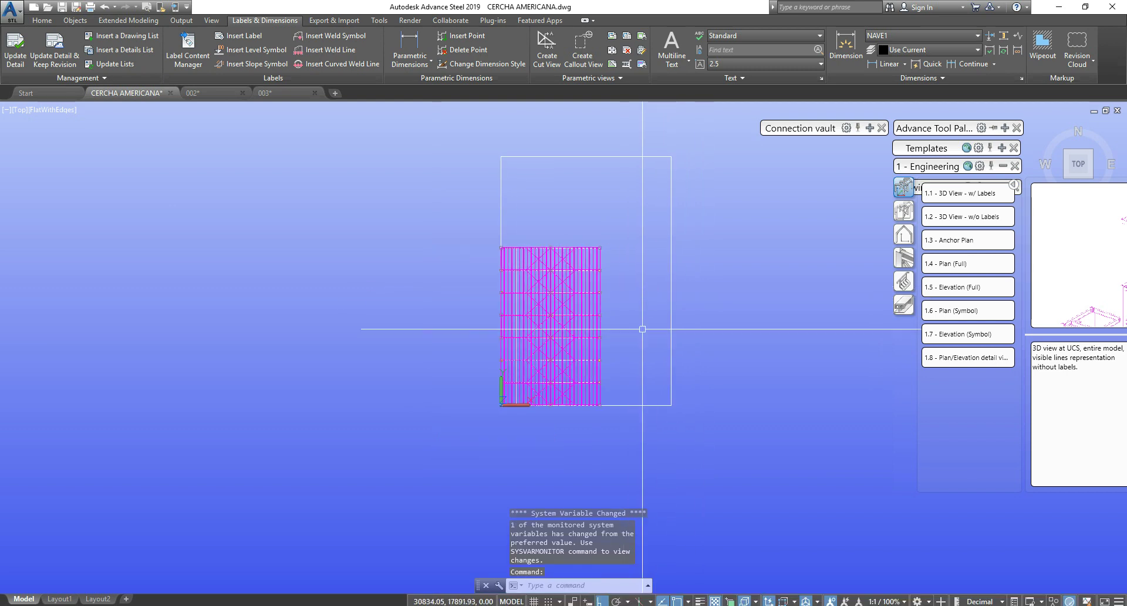
left_click(704, 399)
left_click(579, 208)
key("Delete")
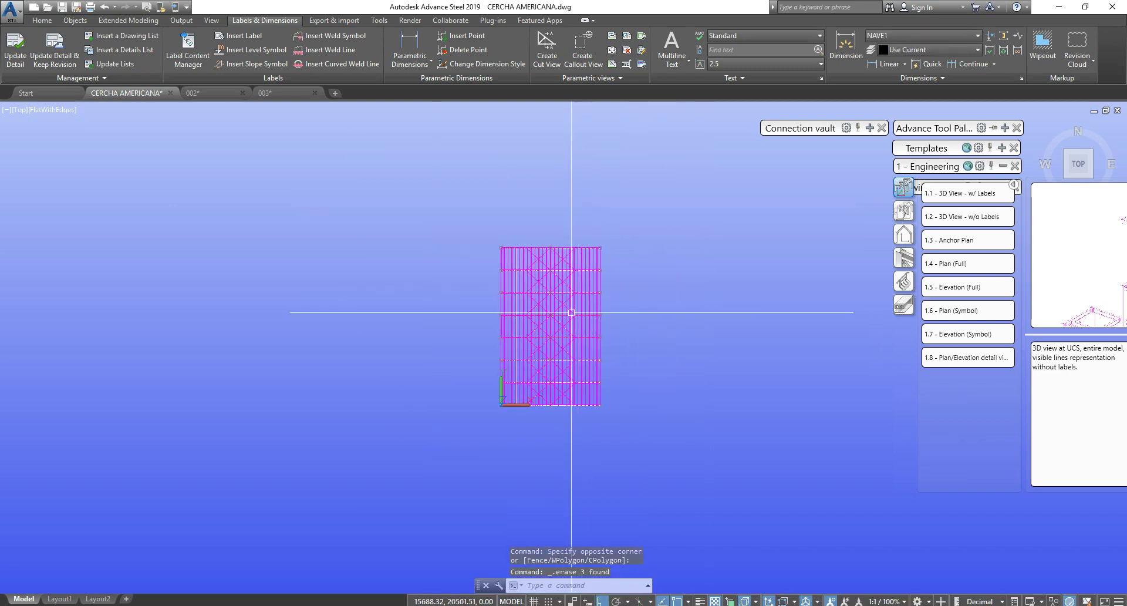
Step: Run Numbering on the model's single parts with start 1 and increment 1, and show the single-part marks
left_click(41, 21)
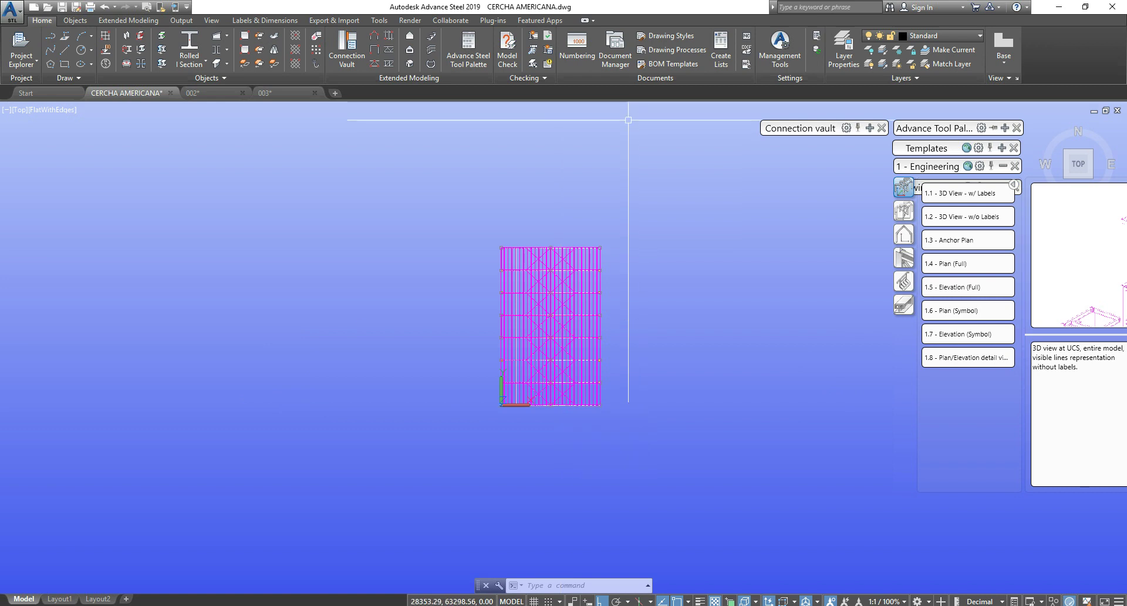
left_click(577, 53)
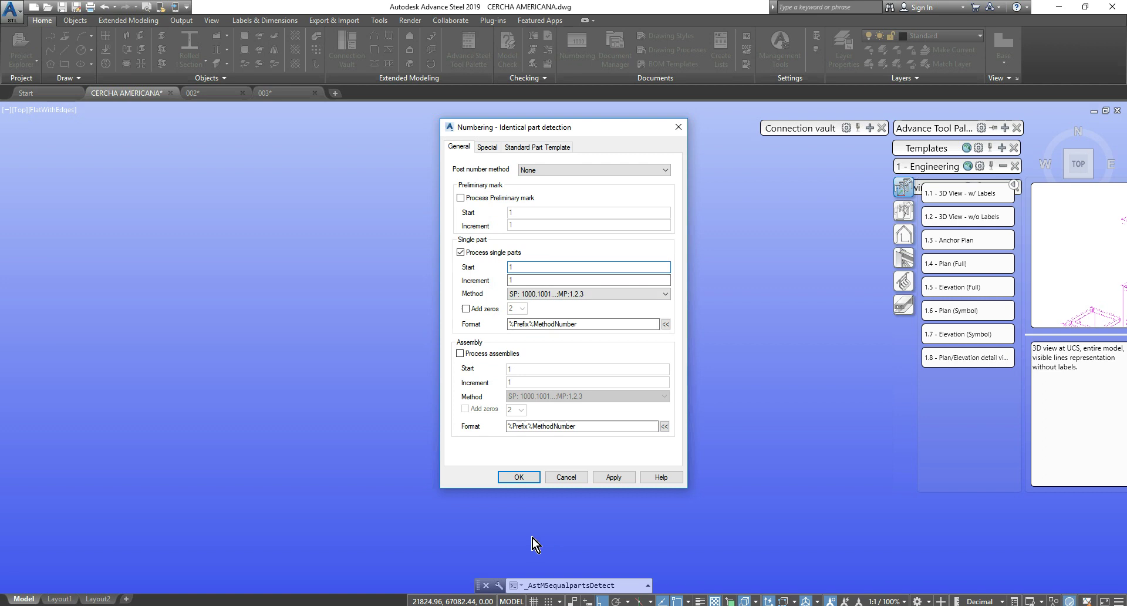
left_click(519, 478)
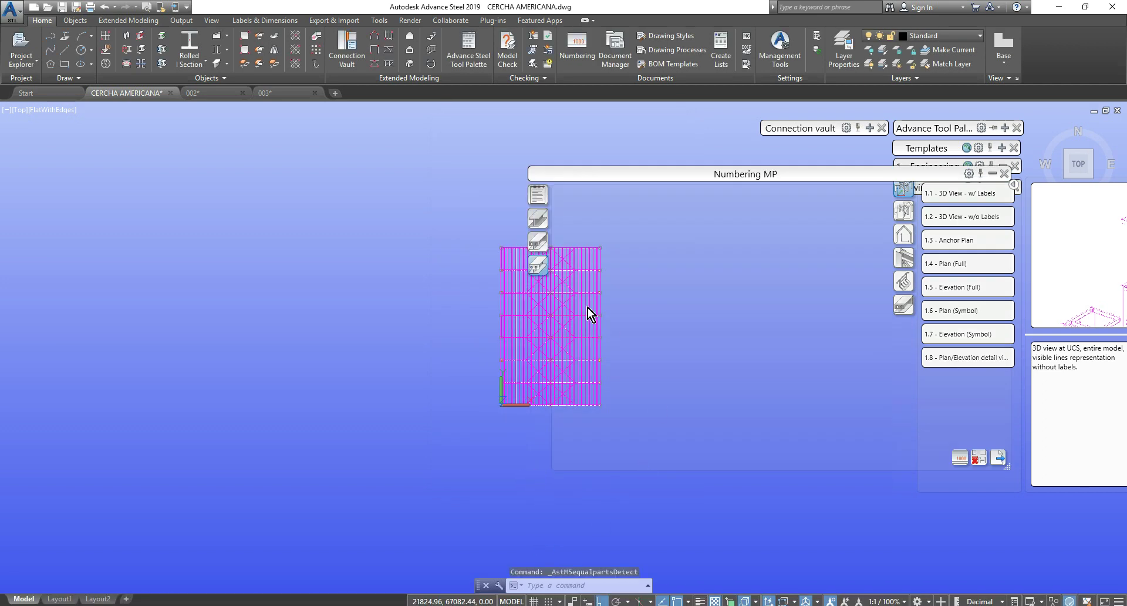
left_click(538, 241)
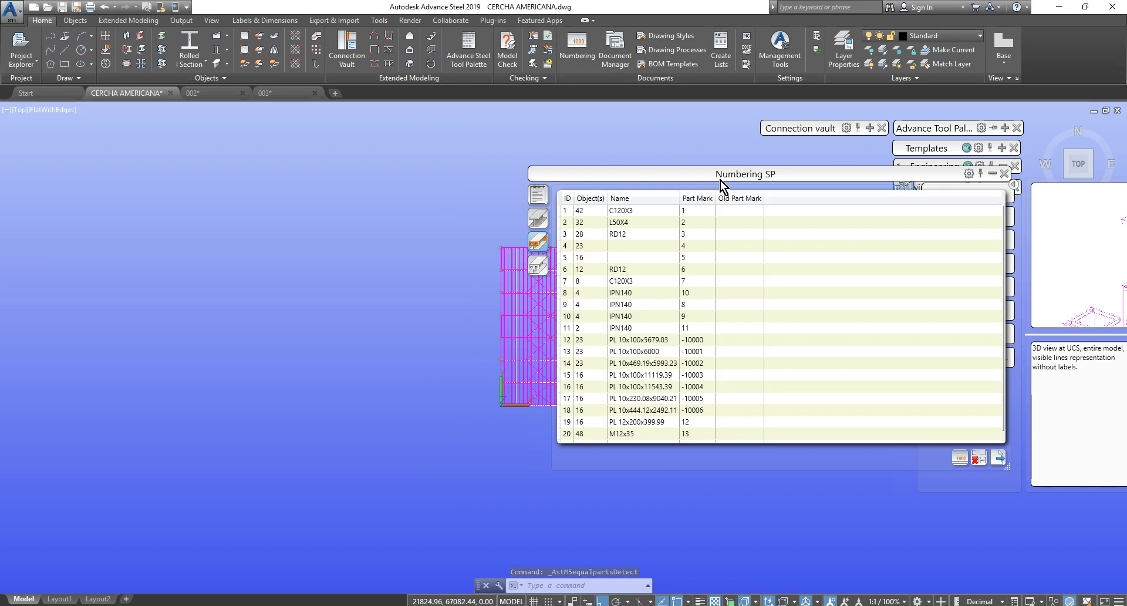
Step: Review the single-part marks assigned to each profile, plate and bolt group, and close the numbering list
left_click_drag(685, 171, 375, 162)
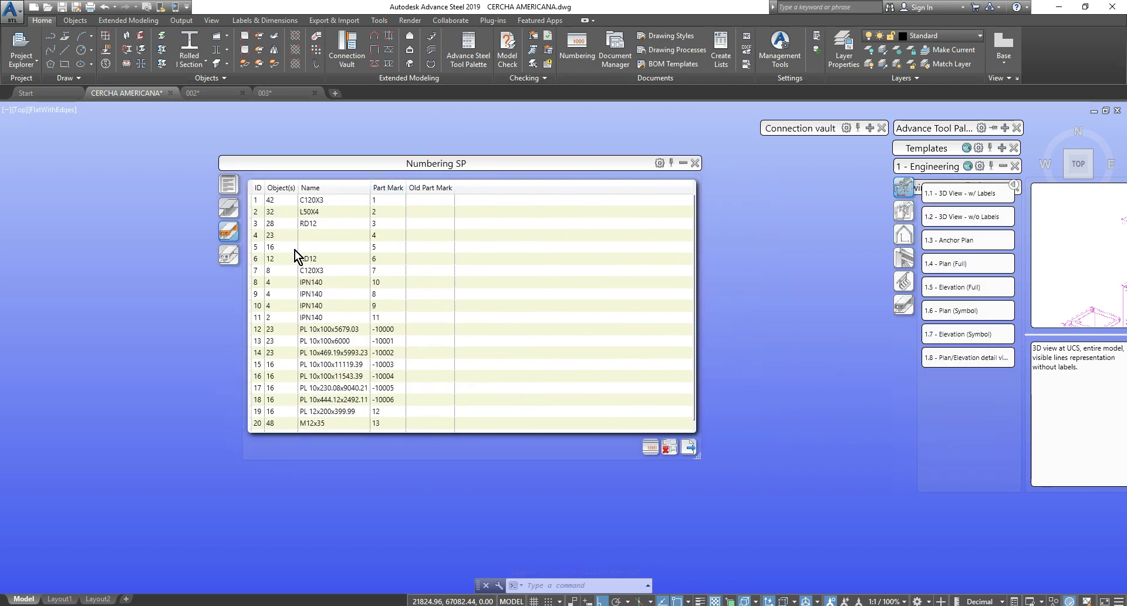
scroll(323, 220, "down", 1)
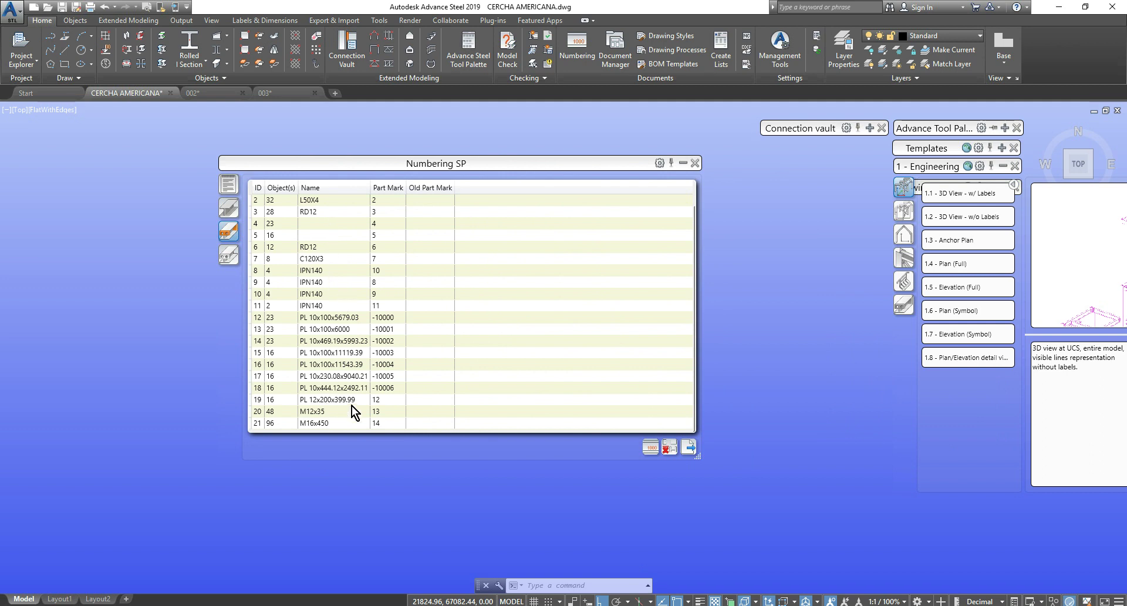
scroll(320, 312, "up", 1)
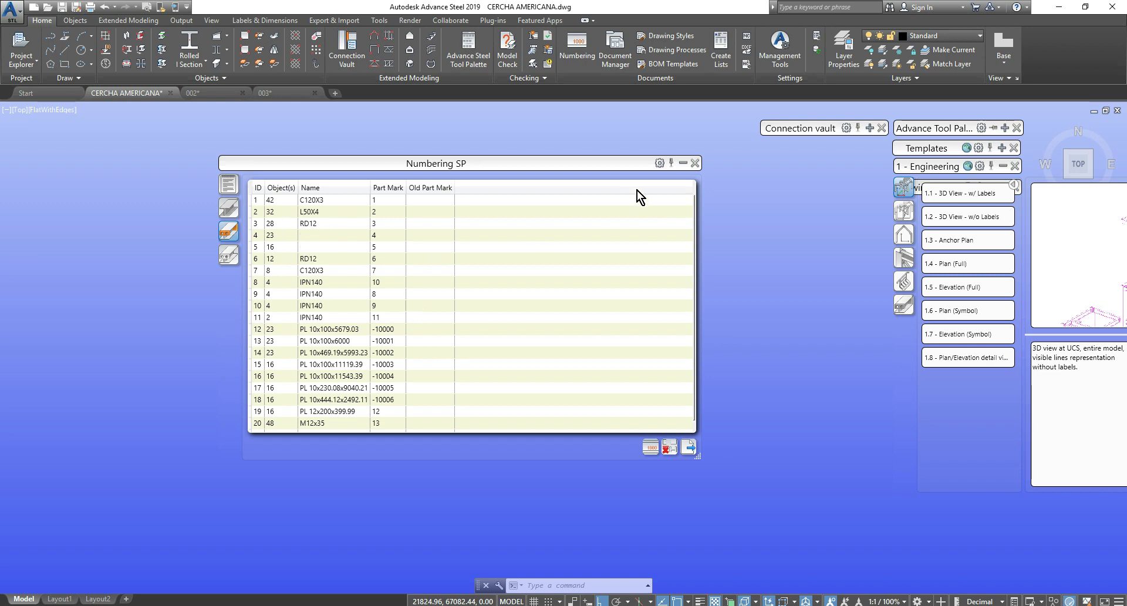
left_click(695, 162)
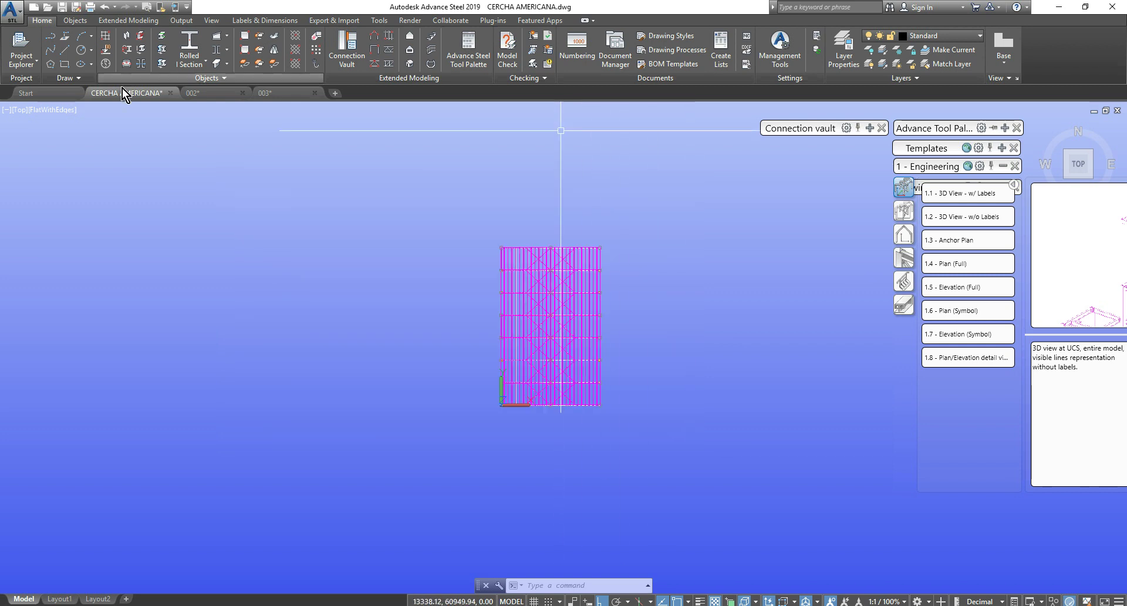
Step: Switch to drawing 002 and update the main detail with Update Detail so its labels take the new part marks
left_click(211, 94)
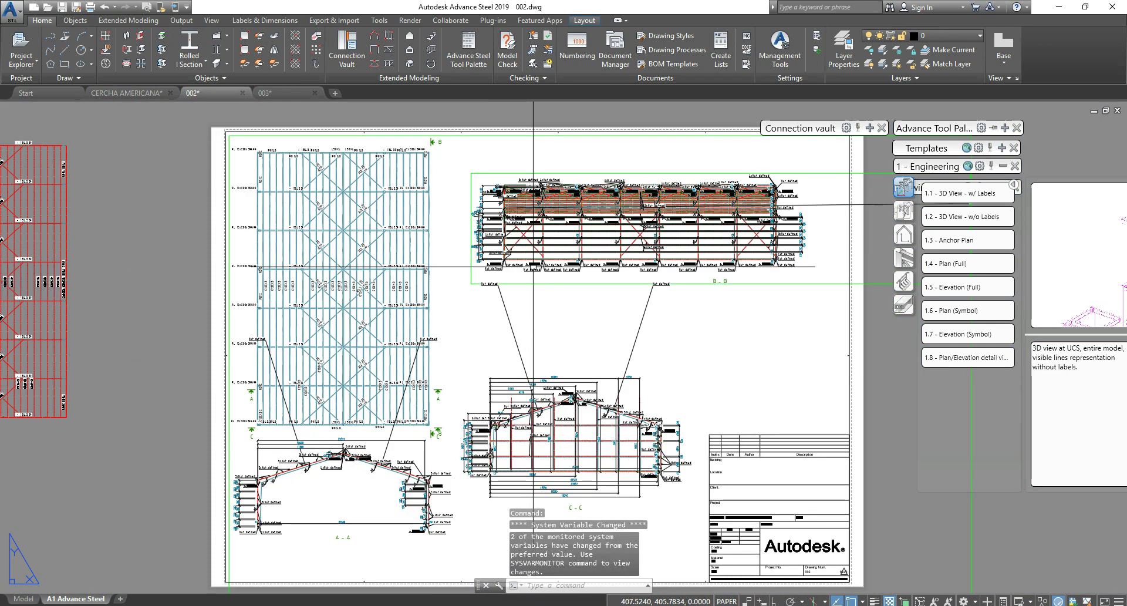
scroll(645, 264, "down", 3)
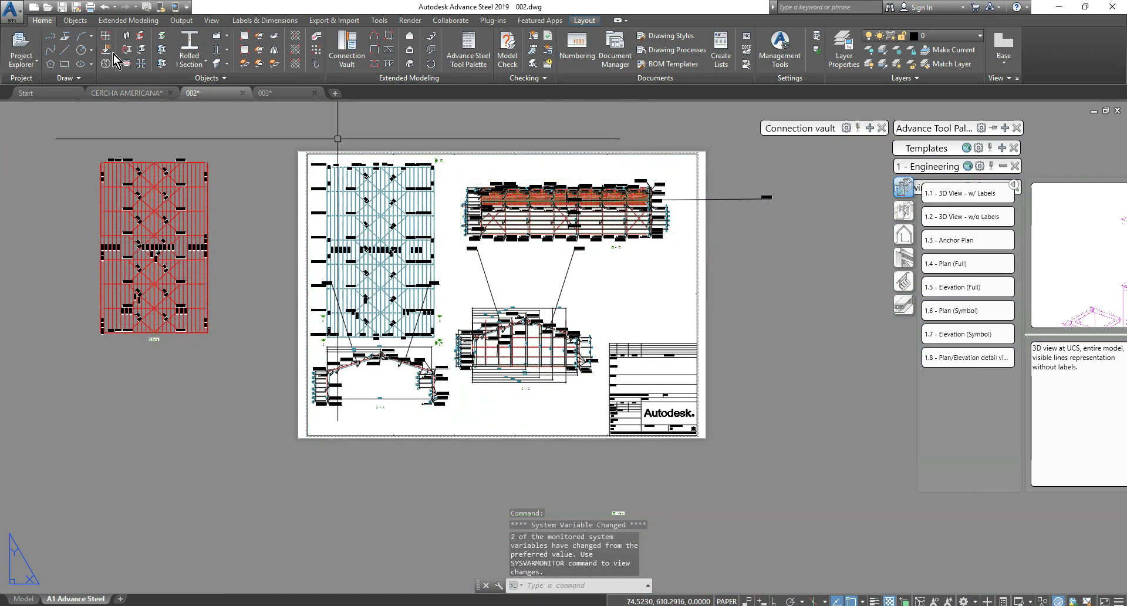
left_click(265, 20)
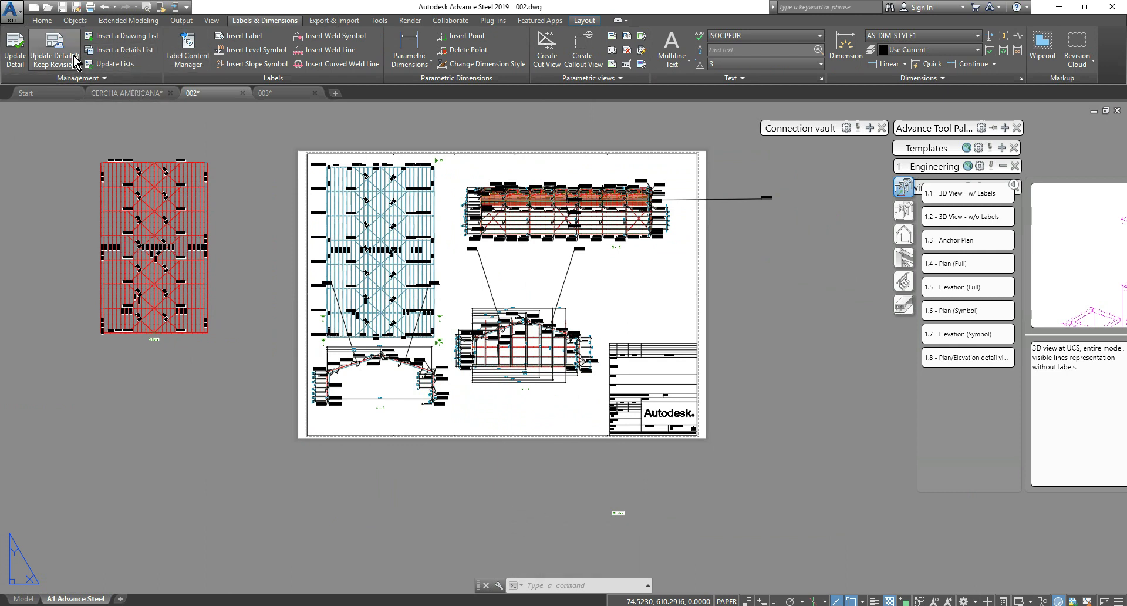
left_click(16, 53)
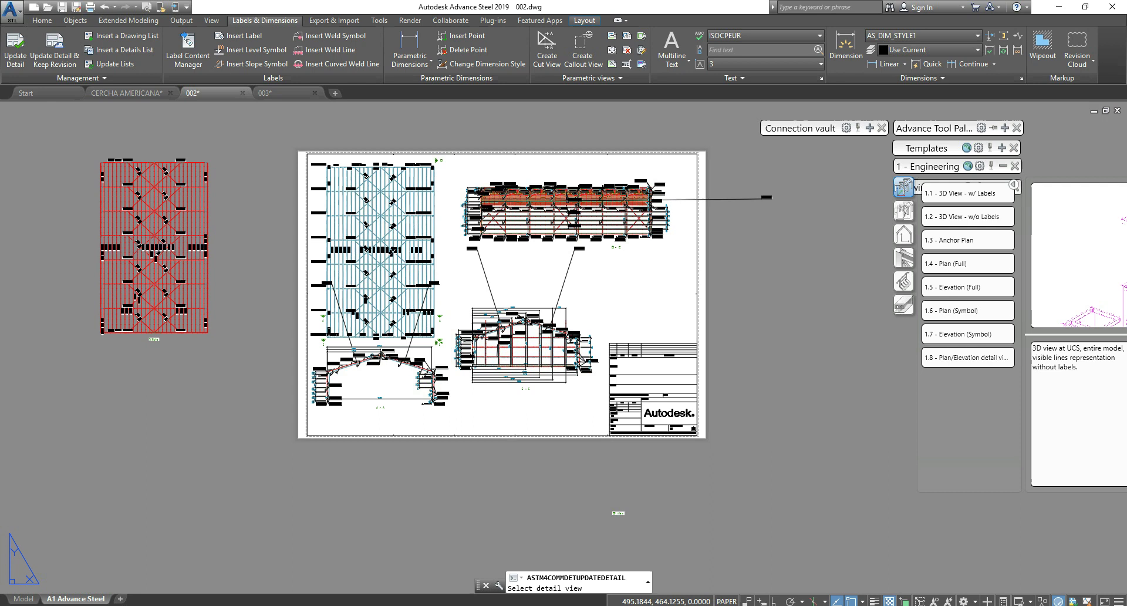
left_click(756, 206)
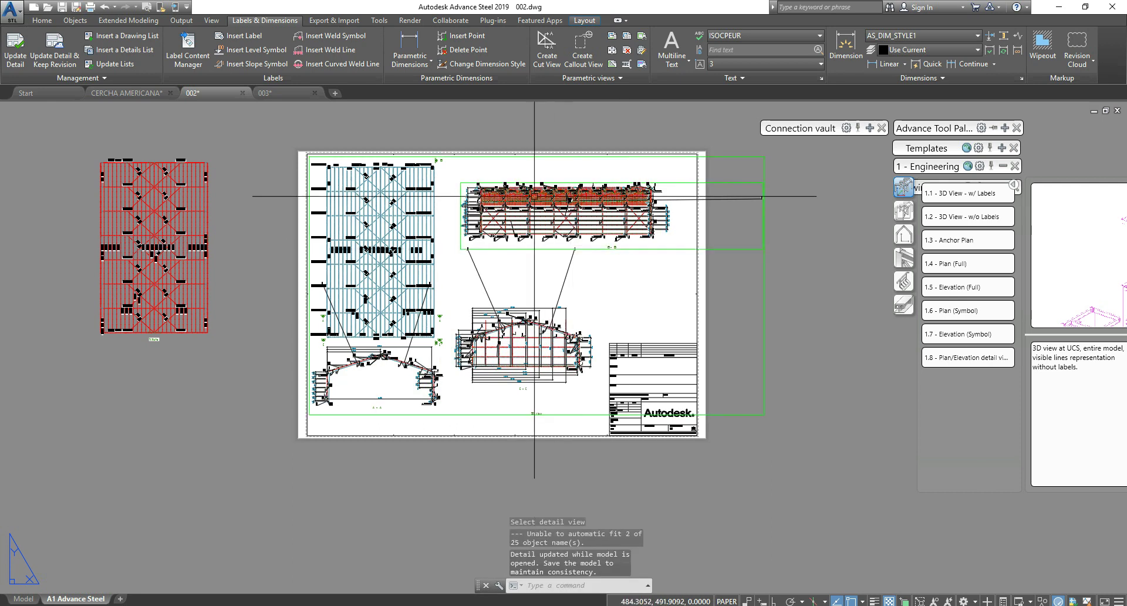
Step: Examine the part-mark labels on the columns, bracing and base plates in section B-B
scroll(568, 217, "up", 6)
scroll(541, 231, "up", 2)
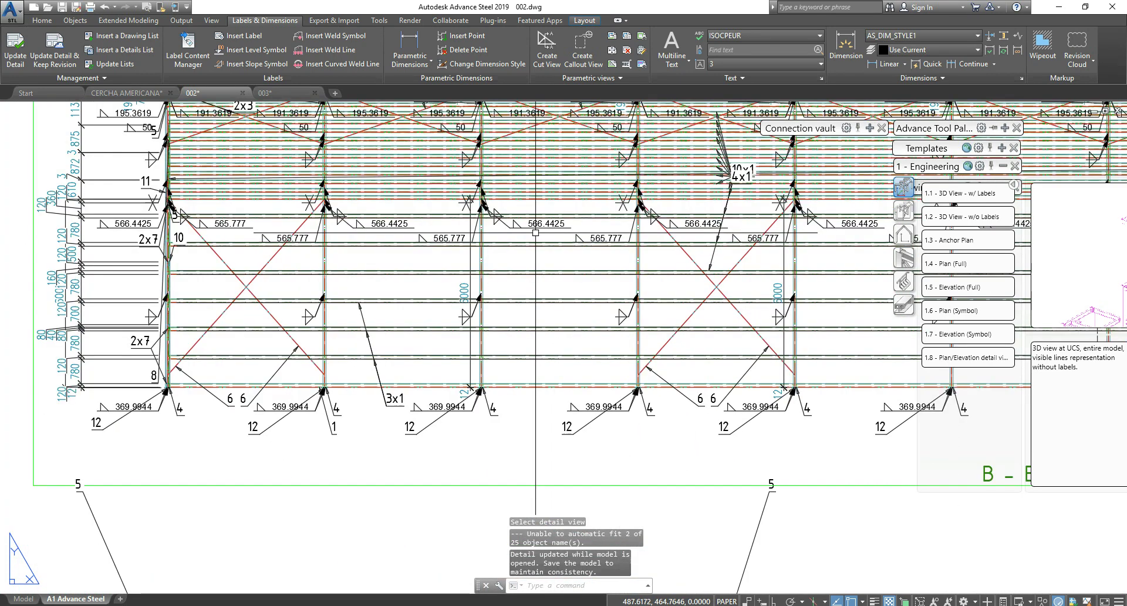
scroll(724, 387, "up", 4)
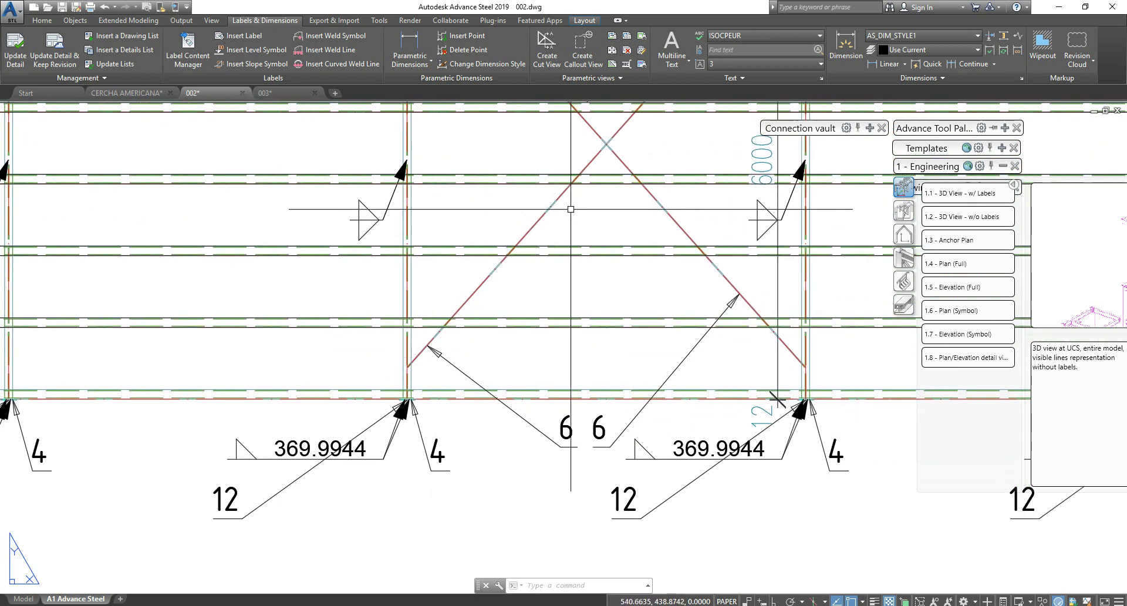
scroll(546, 211, "up", 2)
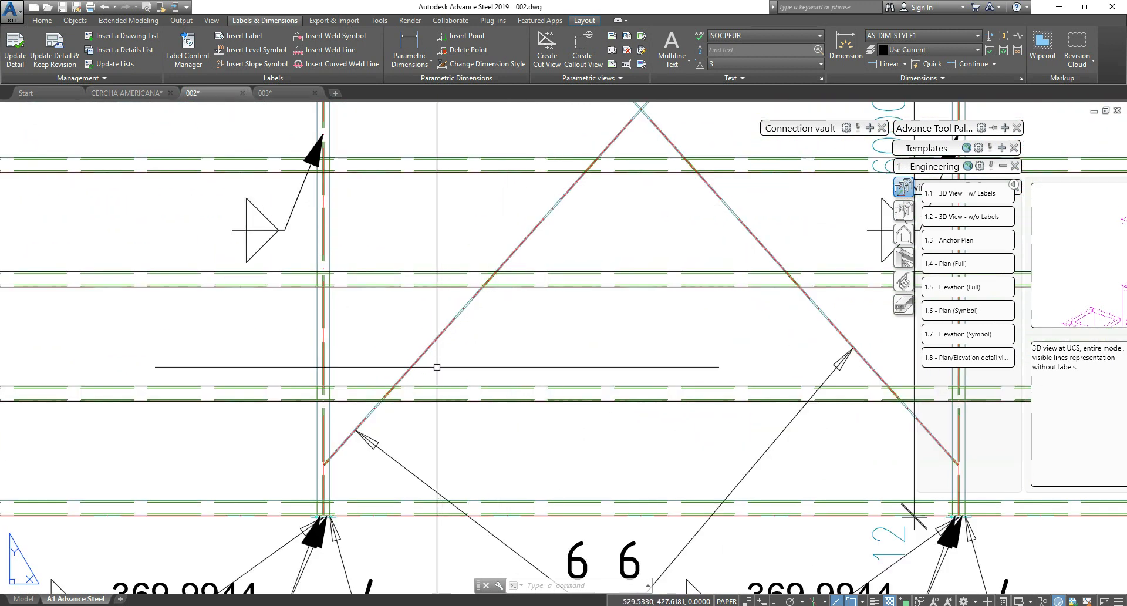
scroll(563, 452, "down", 1)
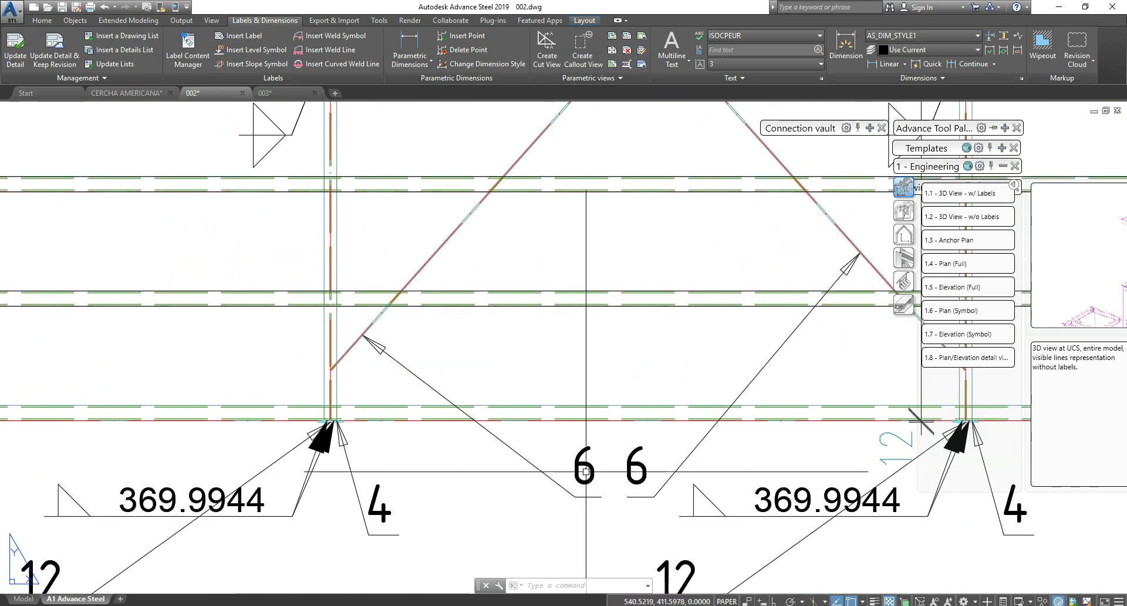
scroll(579, 464, "down", 3)
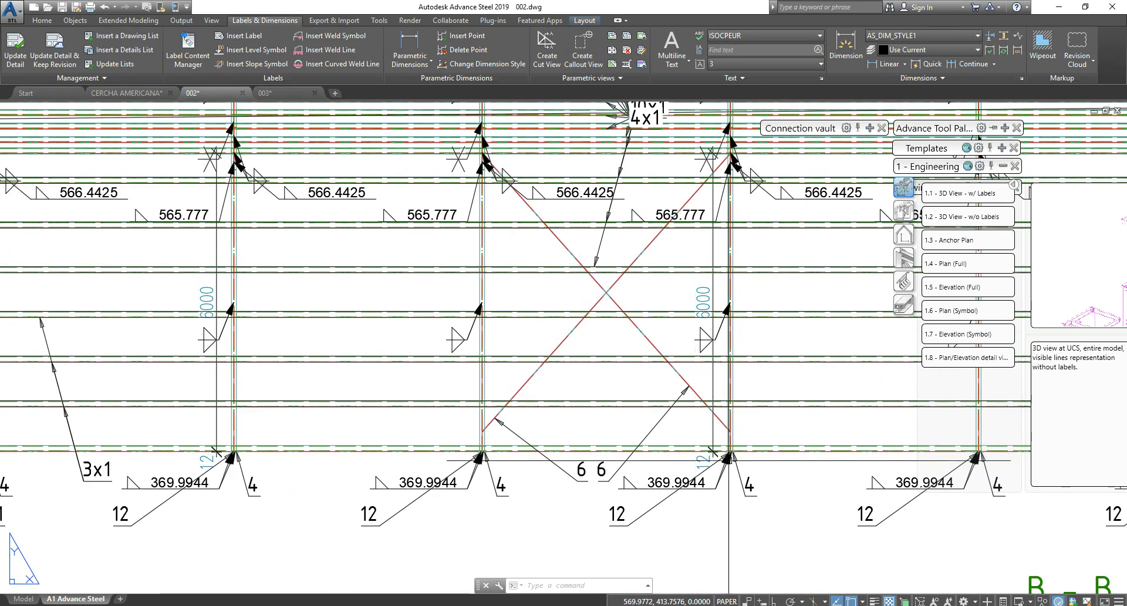
scroll(731, 464, "up", 3)
scroll(751, 465, "down", 3)
scroll(751, 465, "down", 8)
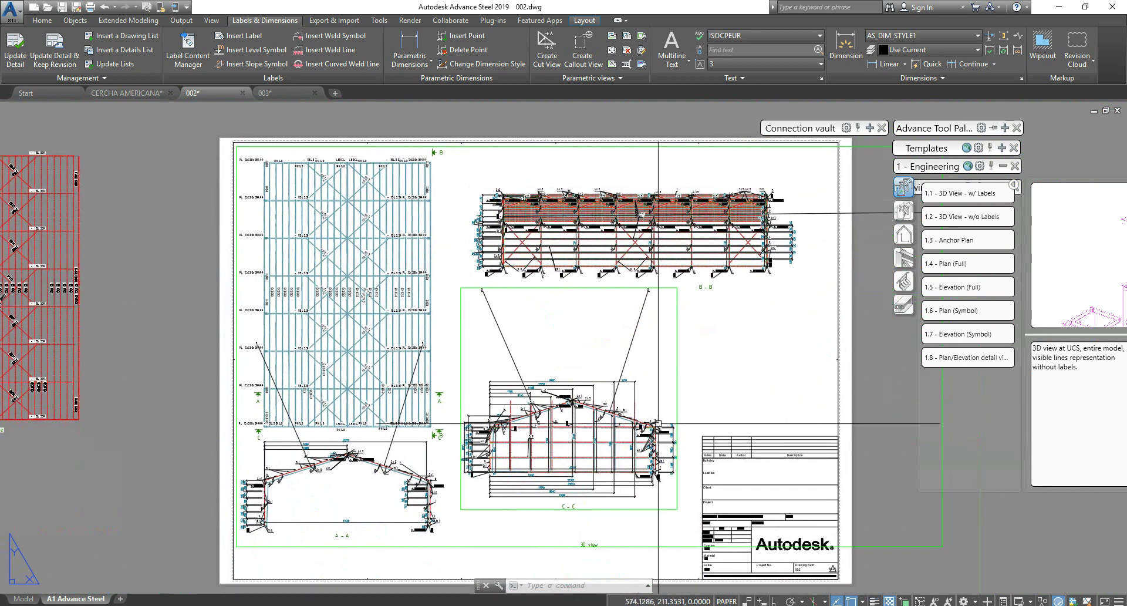
Step: Update the section A-A detail with Update Detail & Keep Revision and check its part-mark labels
middle_click_drag(658, 423, 692, 336)
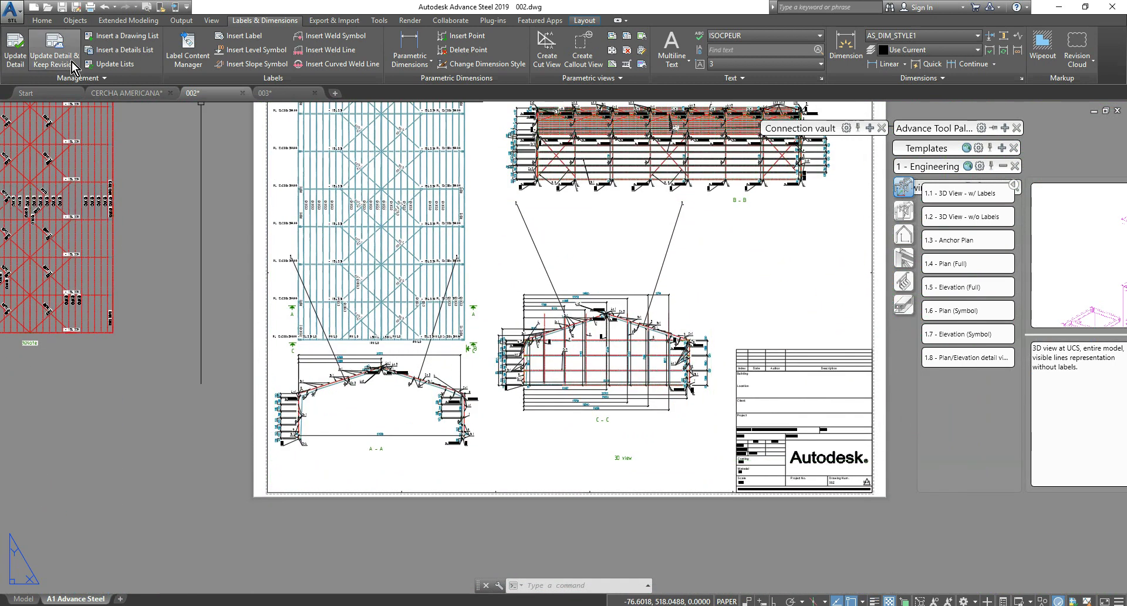
left_click(50, 68)
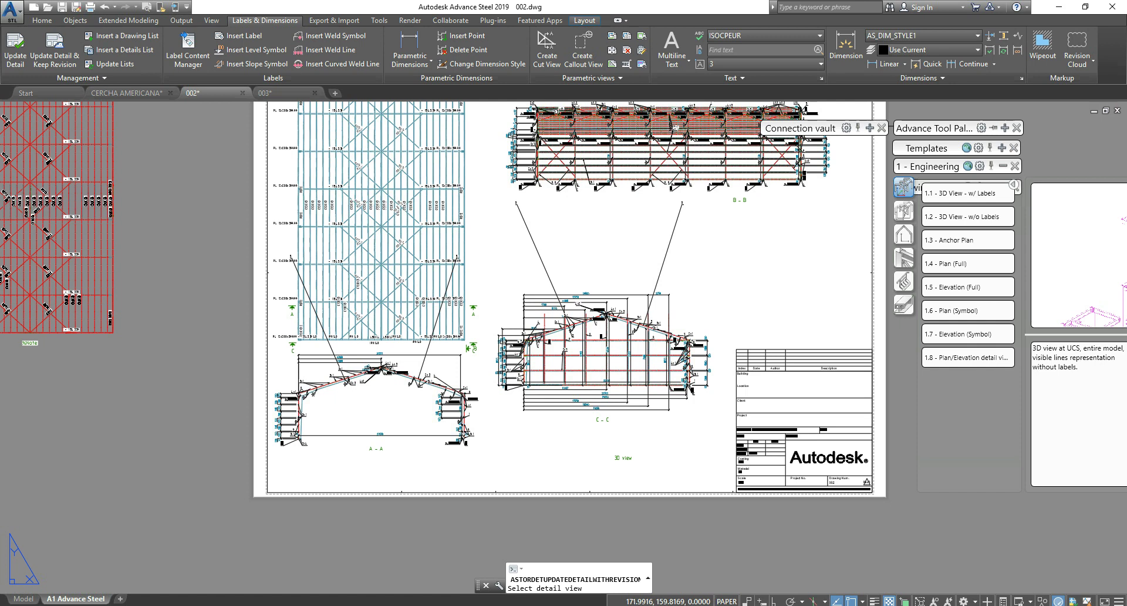
scroll(373, 373, "up", 6)
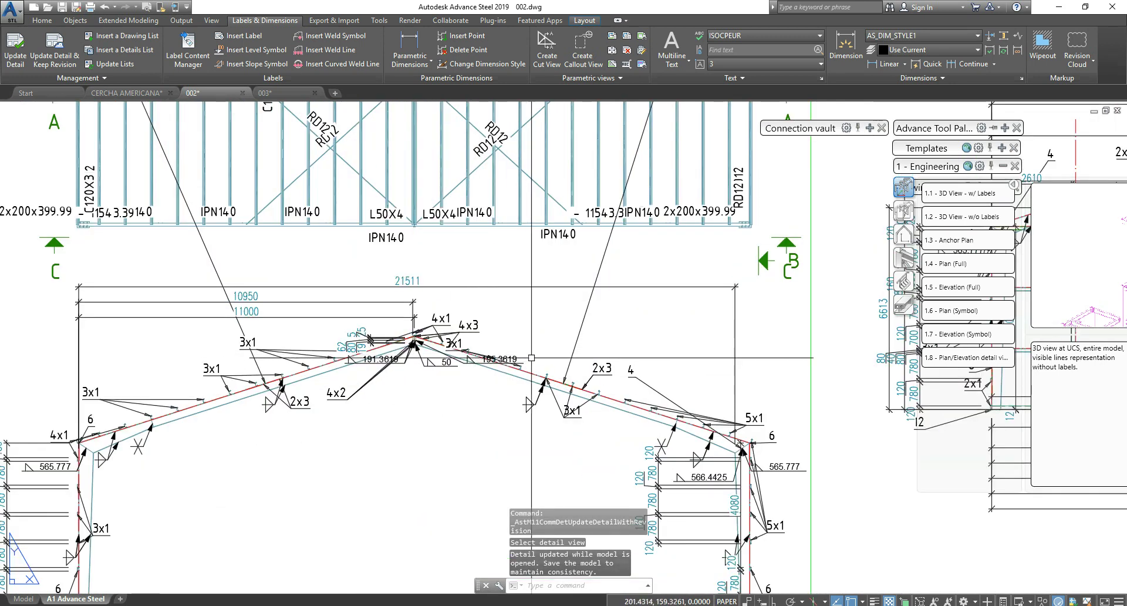
scroll(475, 356, "down", 3)
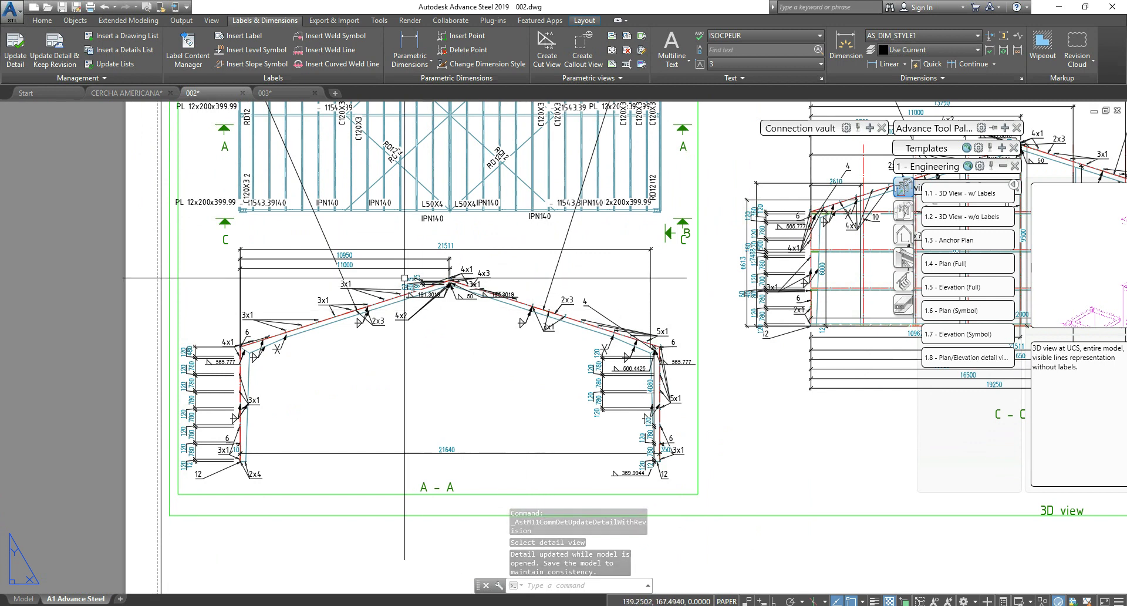
scroll(475, 266, "down", 3)
mouse_move(546, 272)
middle_mouse_down()
mouse_move(311, 296)
mouse_move(309, 323)
middle_mouse_up()
Step: Update the plan view with Update Detail and check its member labels
left_click(26, 62)
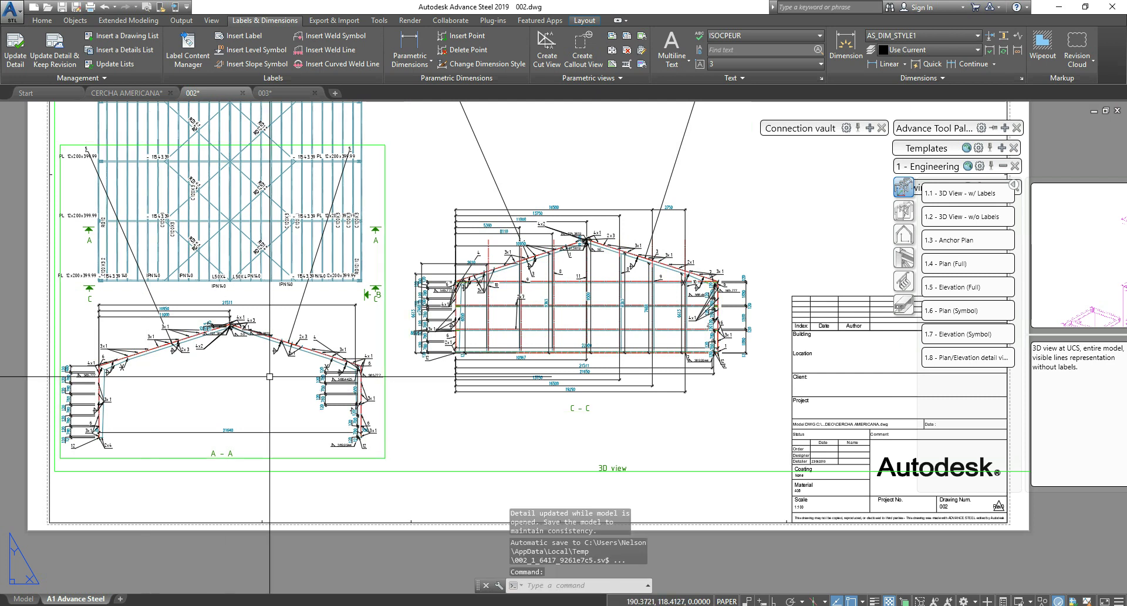
left_click(14, 61)
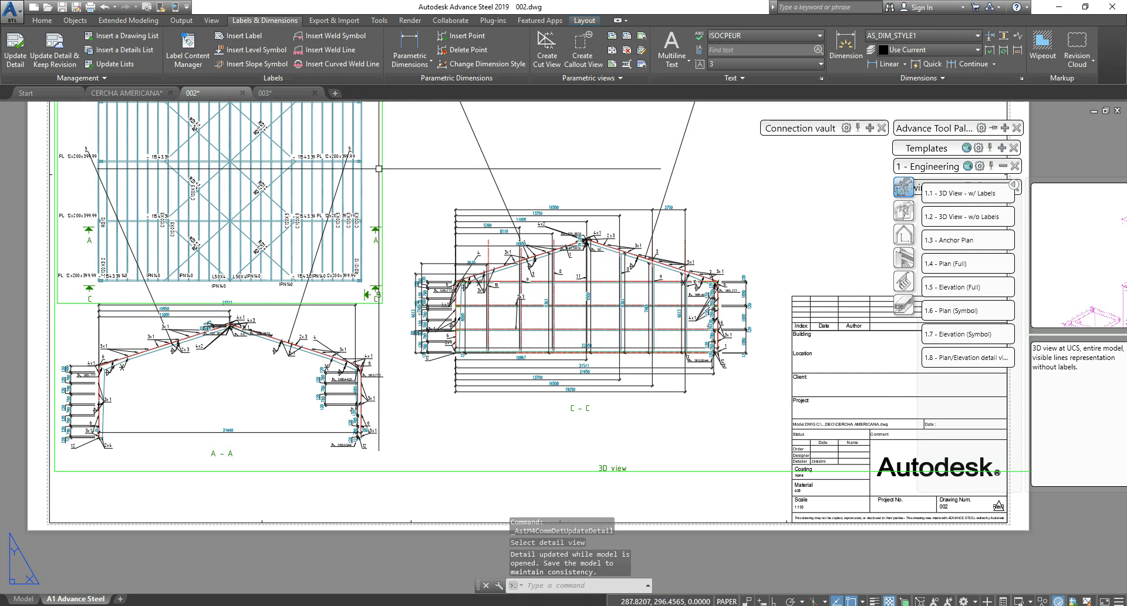
scroll(195, 199, "up", 4)
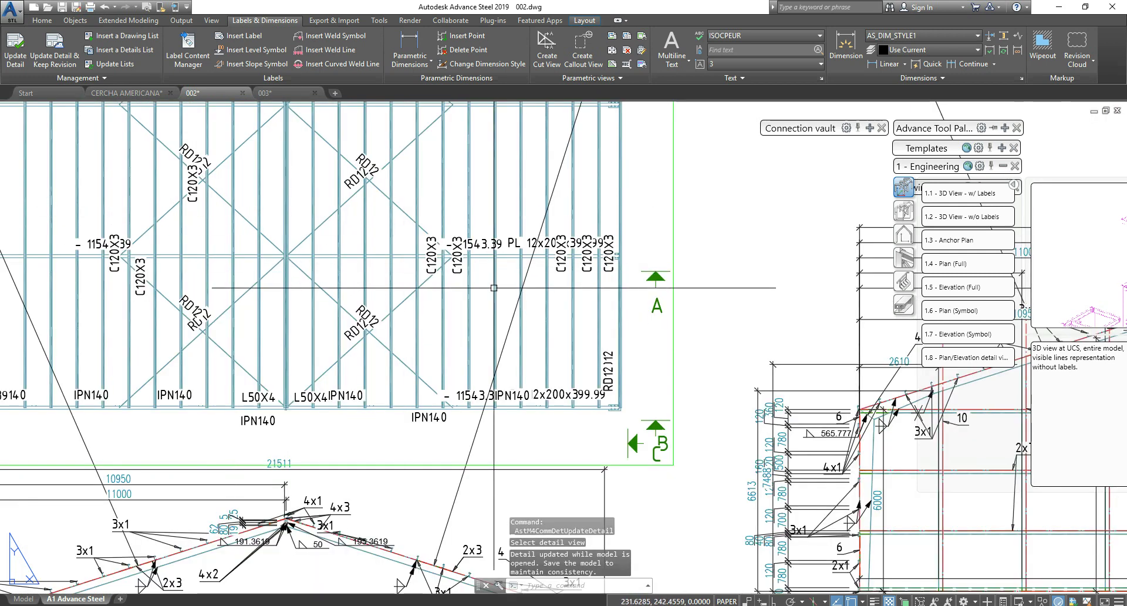
scroll(509, 296, "down", 3)
scroll(508, 296, "down", 4)
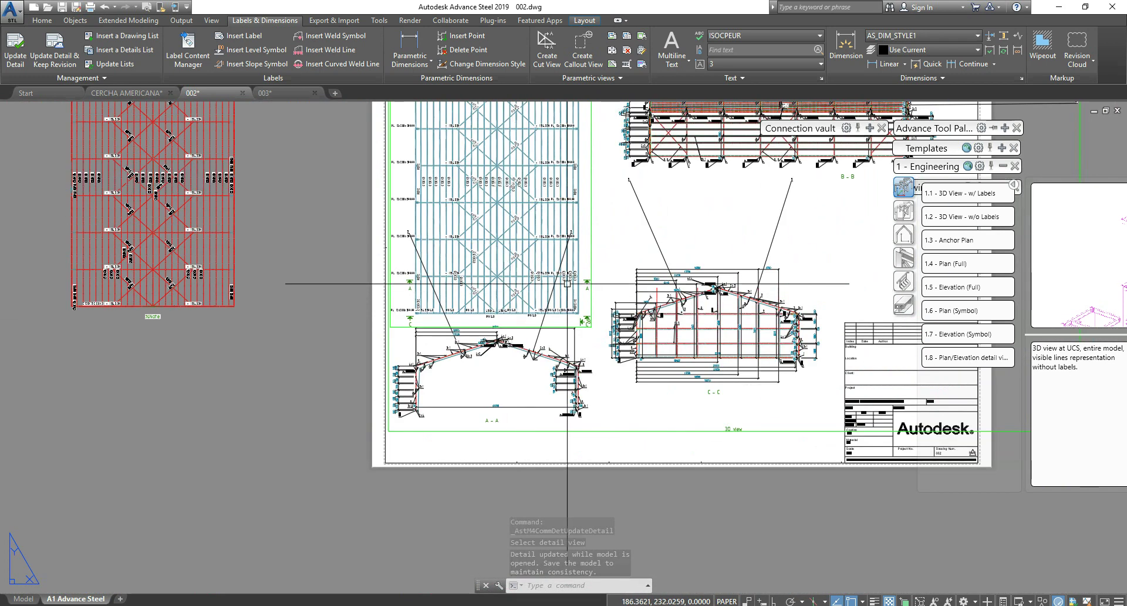
Step: Try to insert a part-mark label on a purlin in the upper right bay of the plan view
scroll(464, 257, "up", 6)
scroll(464, 257, "up", 2)
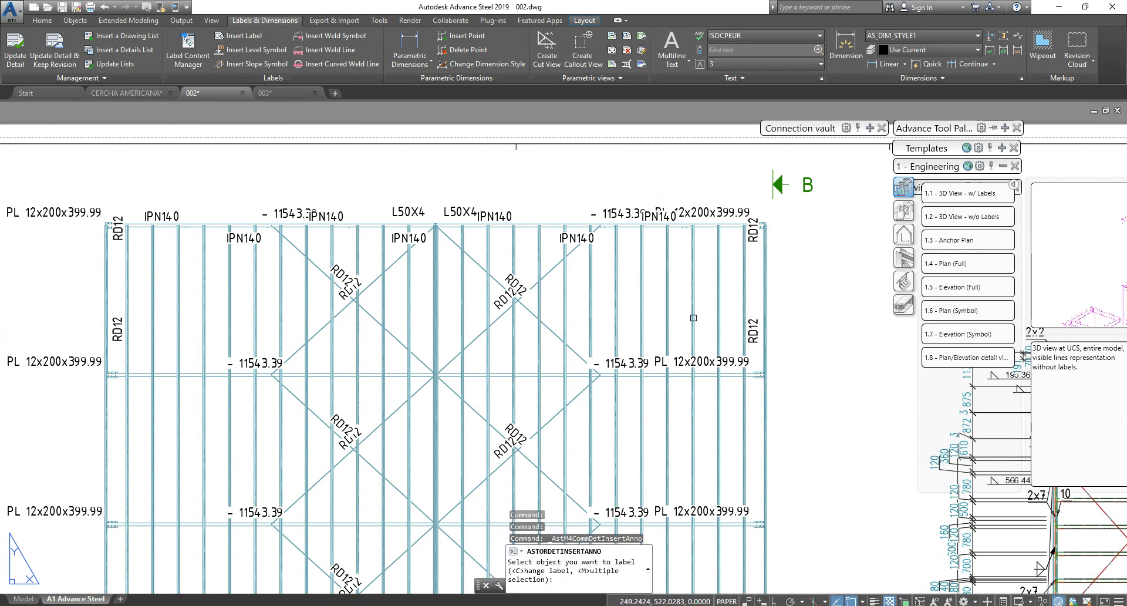
left_click(721, 297)
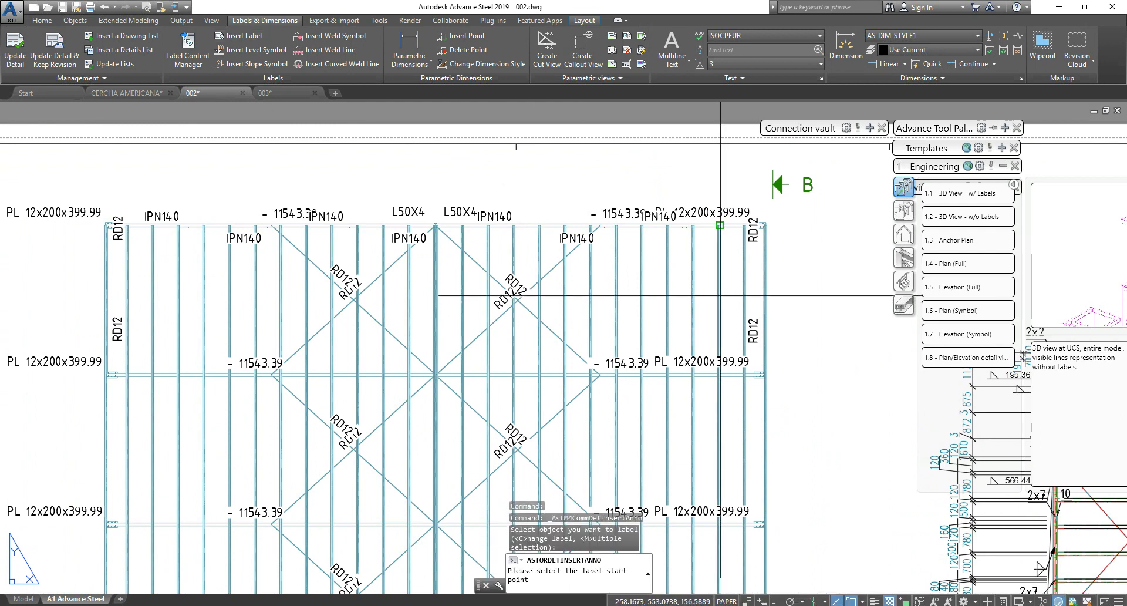
left_click(721, 293)
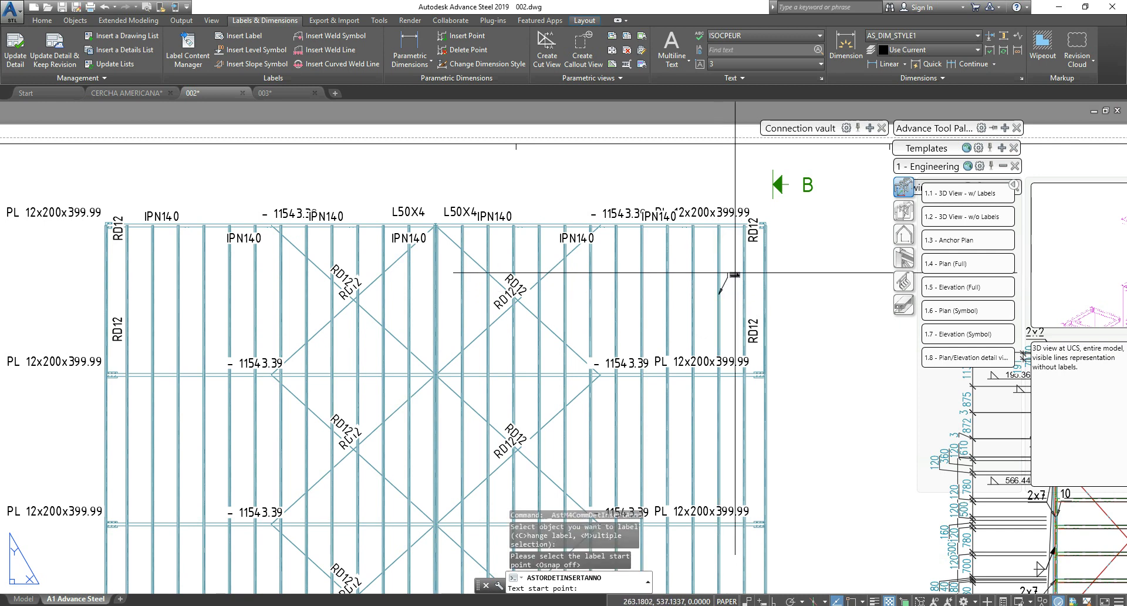
scroll(737, 289, "up", 4)
left_click(735, 272)
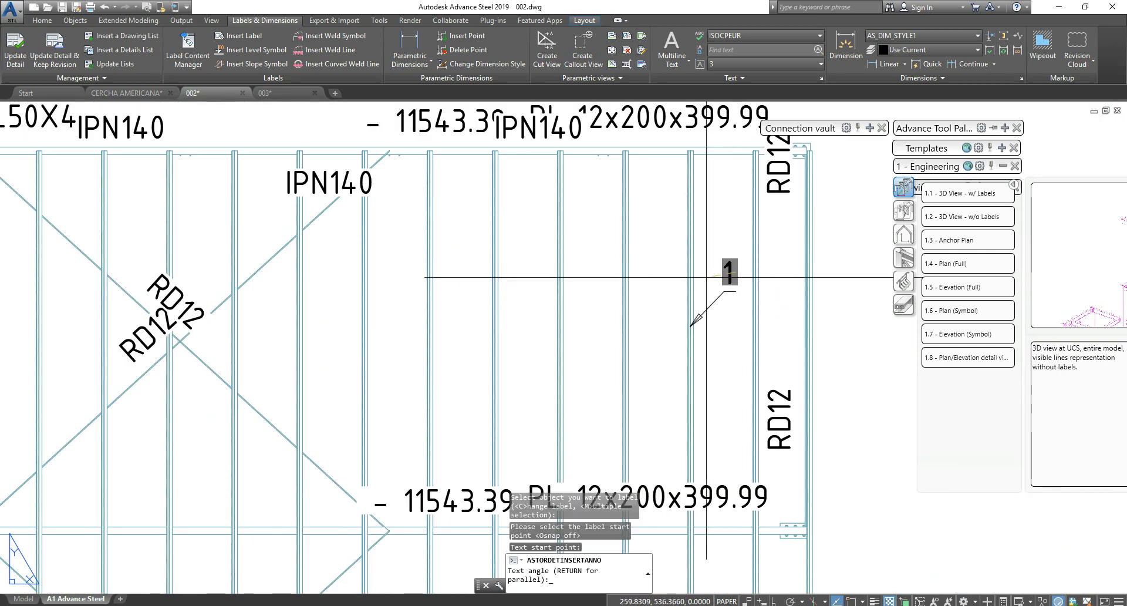
left_click(708, 280)
scroll(731, 330, "down", 4)
key("Escape")
key("Escape")
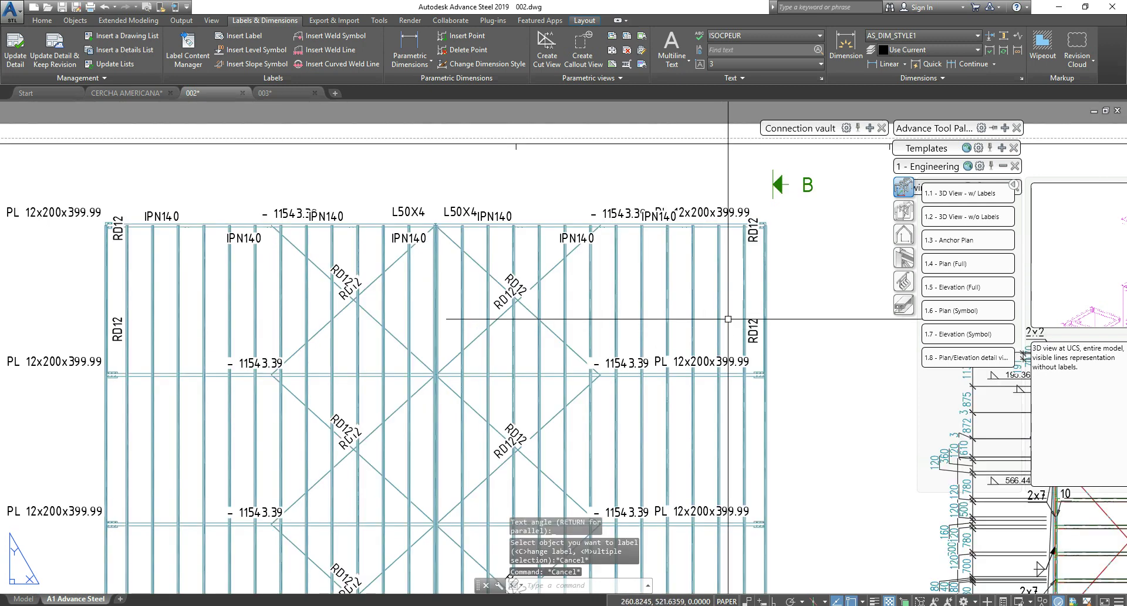
Step: Insert a parallel part-mark label on the purlin next to the plan view's right edge, with its text beyond the upper right corner
scroll(730, 315, "up", 4)
mouse_move(730, 315)
middle_mouse_down()
mouse_move(598, 330)
mouse_move(514, 361)
middle_mouse_up()
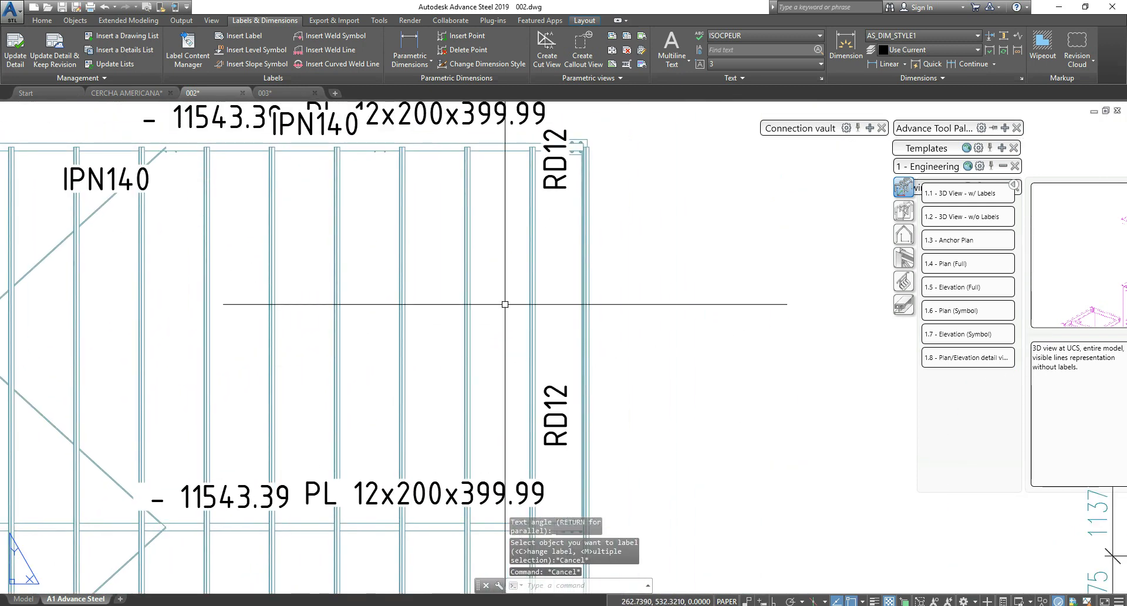
left_click(248, 38)
left_click(532, 281)
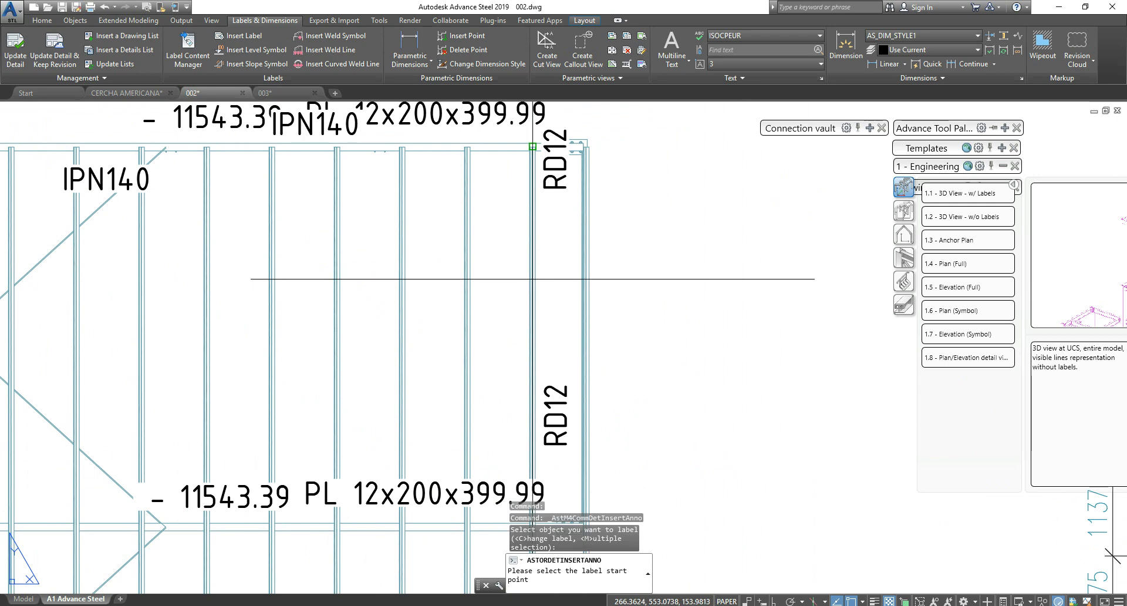
left_click(532, 279)
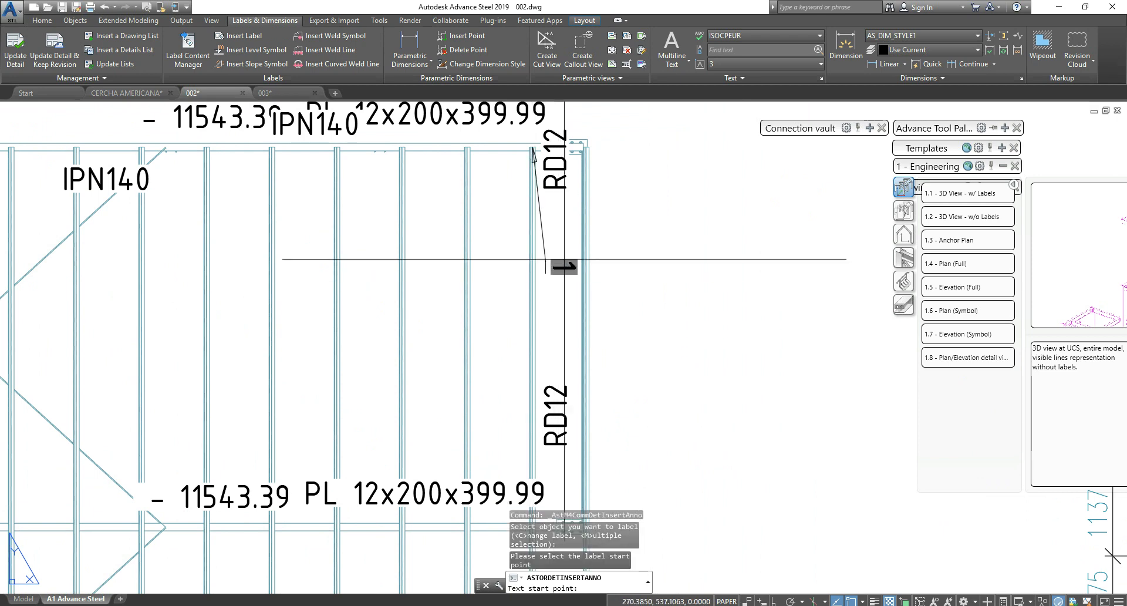
middle_click_drag(629, 150, 617, 399)
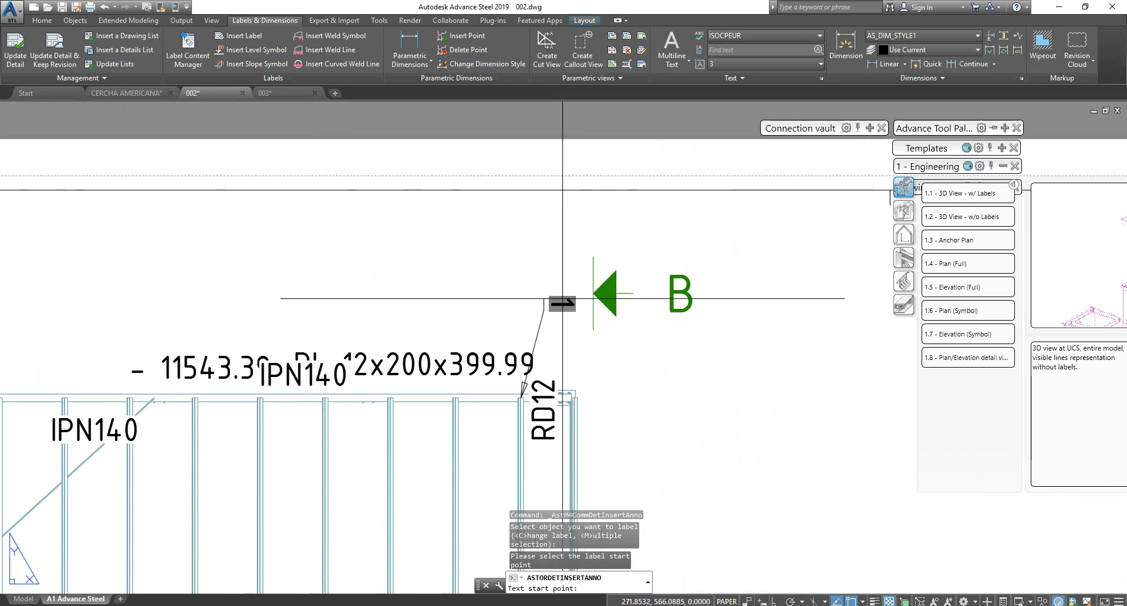
left_click(584, 350)
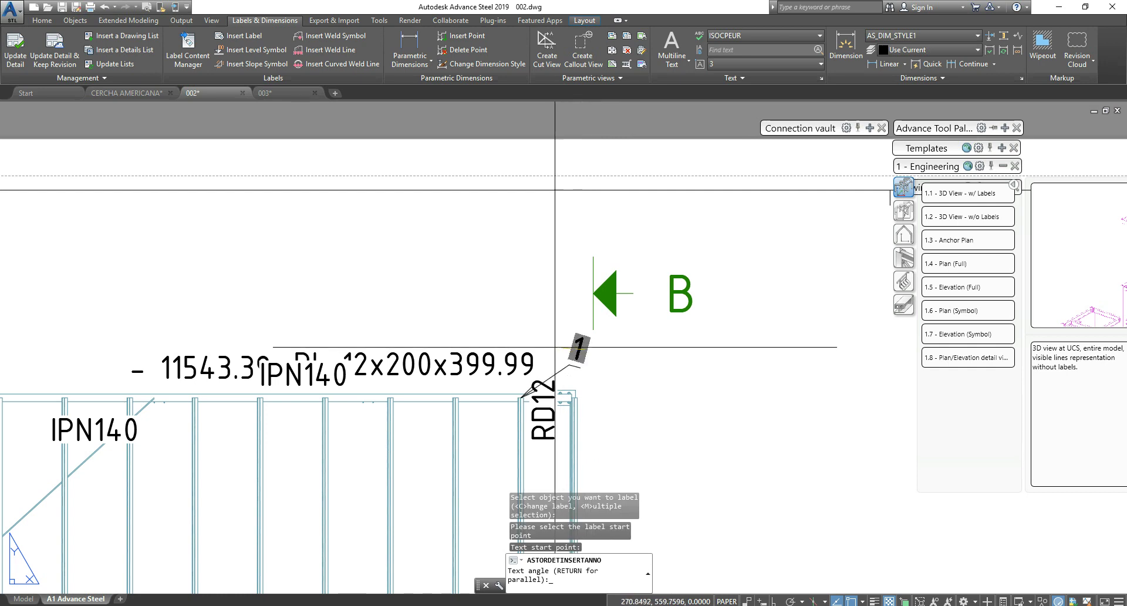
key("Return")
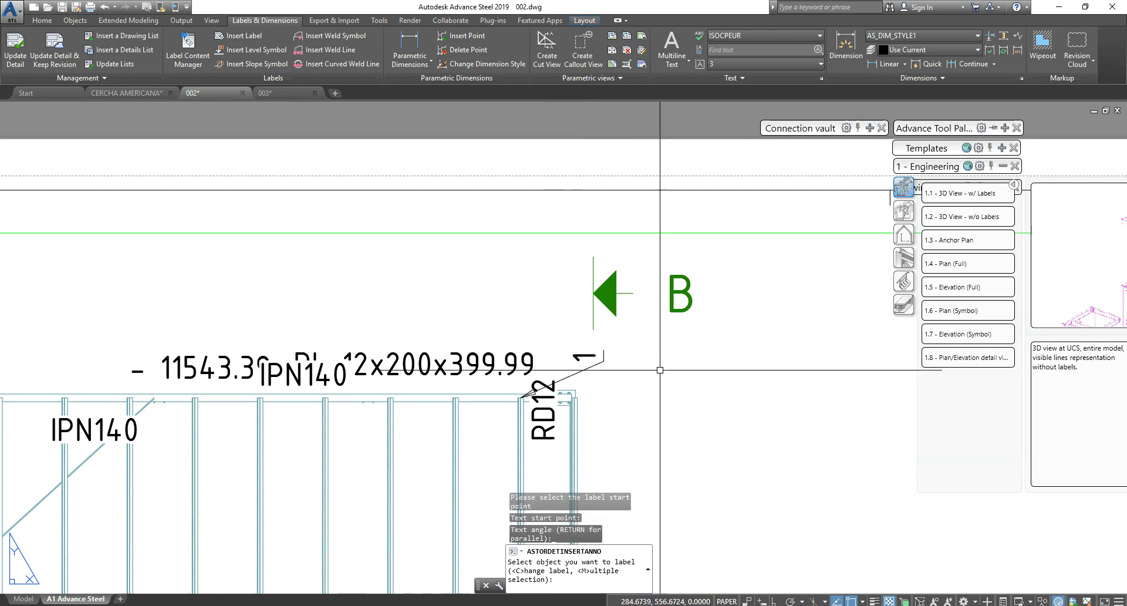
key("Escape")
key("Escape")
scroll(612, 438, "down", 5)
middle_click_drag(611, 397, 614, 288)
scroll(532, 266, "down", 4)
middle_click_drag(484, 191, 458, 180)
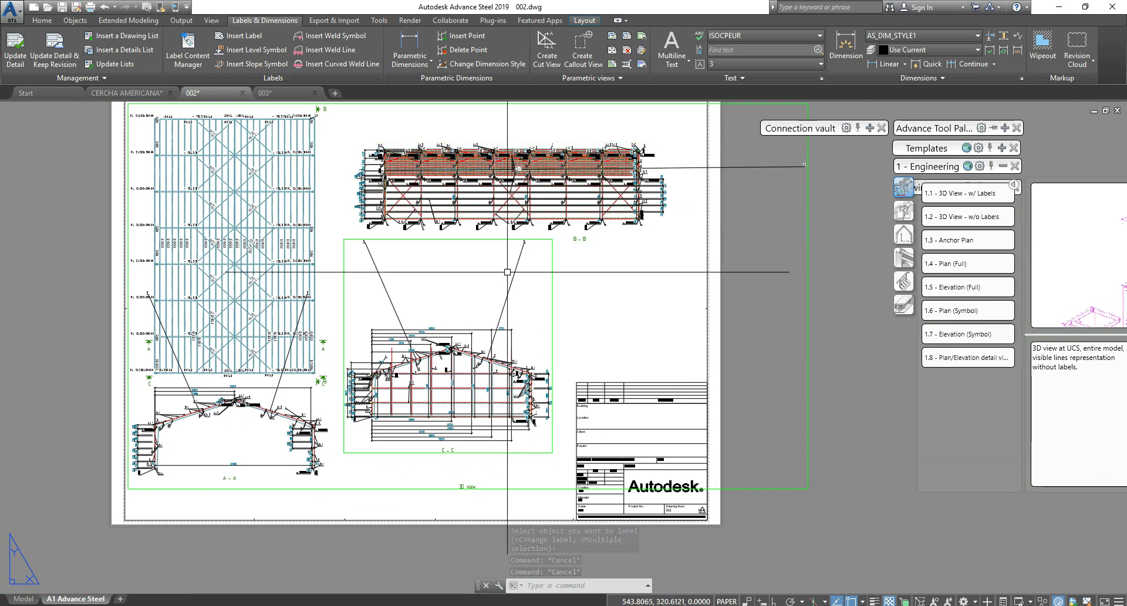
Step: Delete the long-leader part-mark labels above sections C-C and A-A
scroll(515, 274, "up", 4)
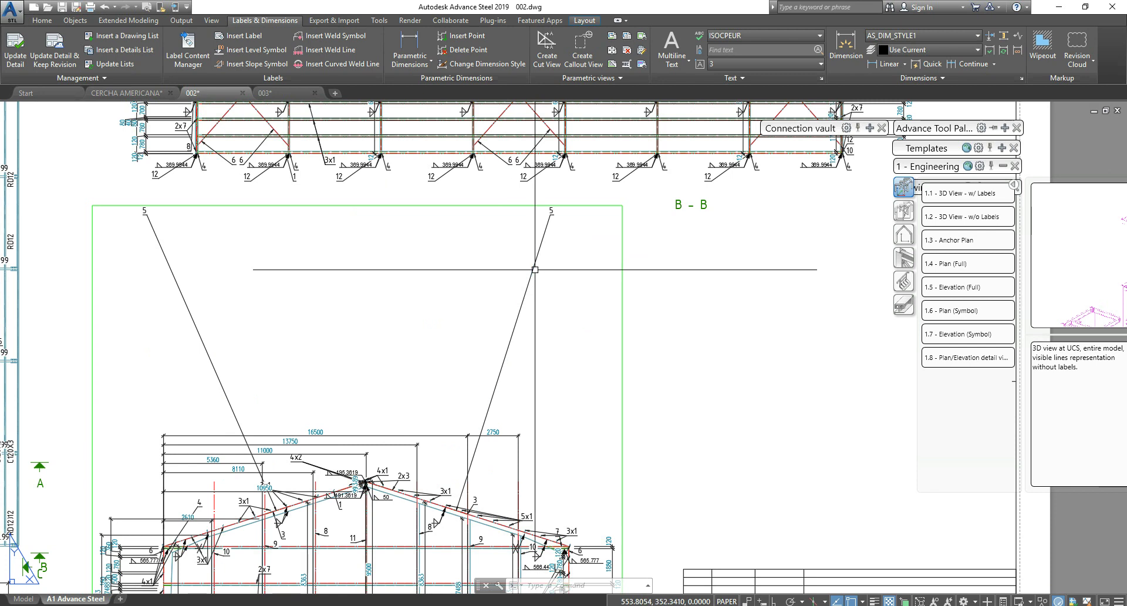
left_click(535, 274)
key("Delete")
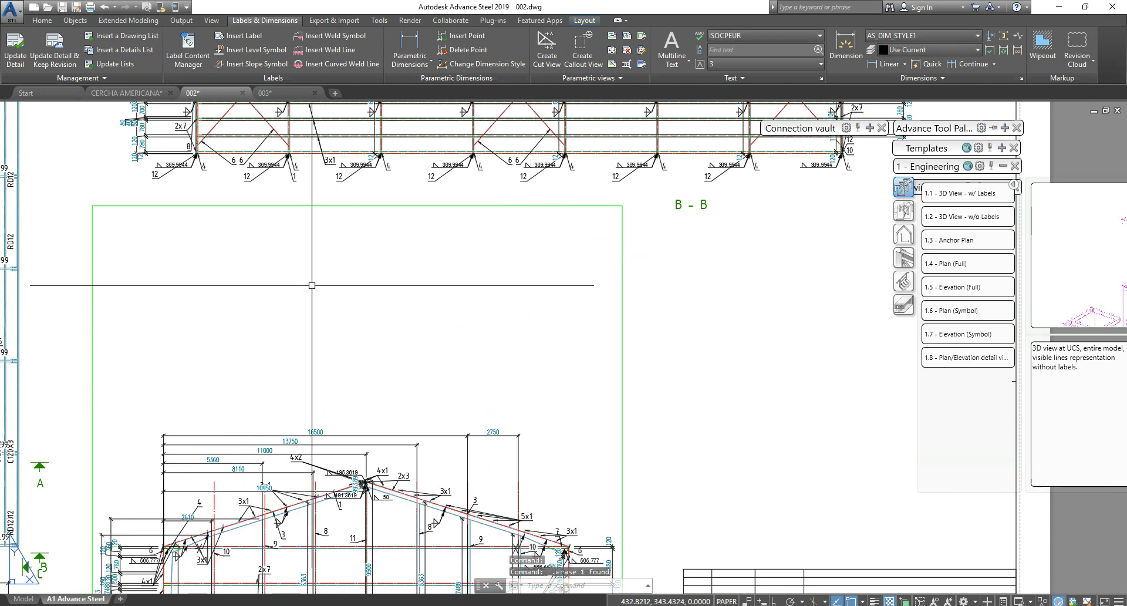
scroll(364, 323, "down", 3)
left_click(359, 340)
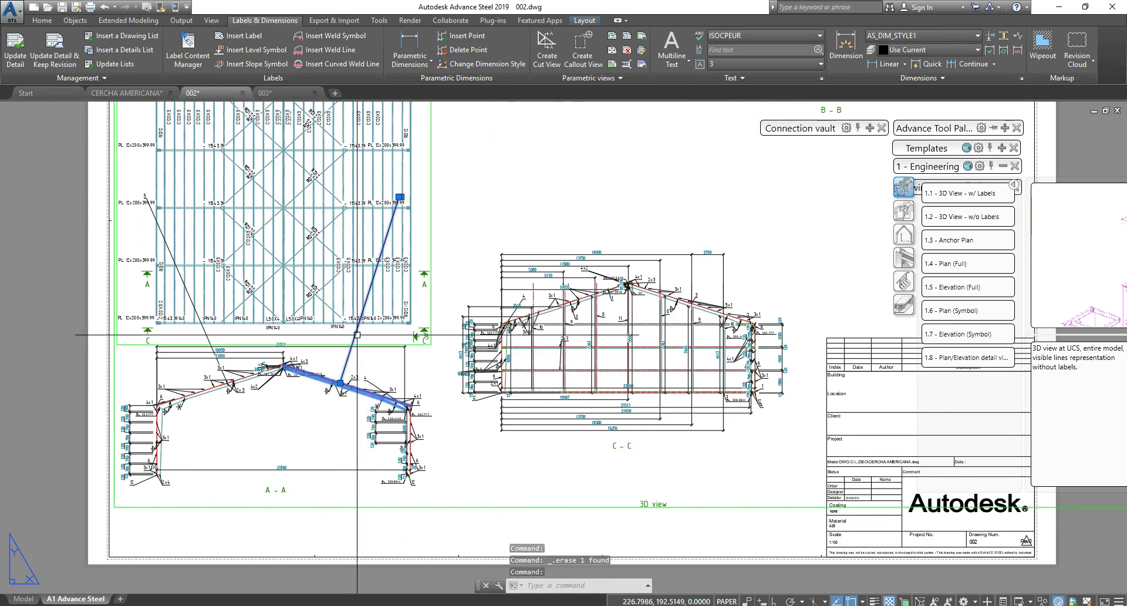
key("Delete")
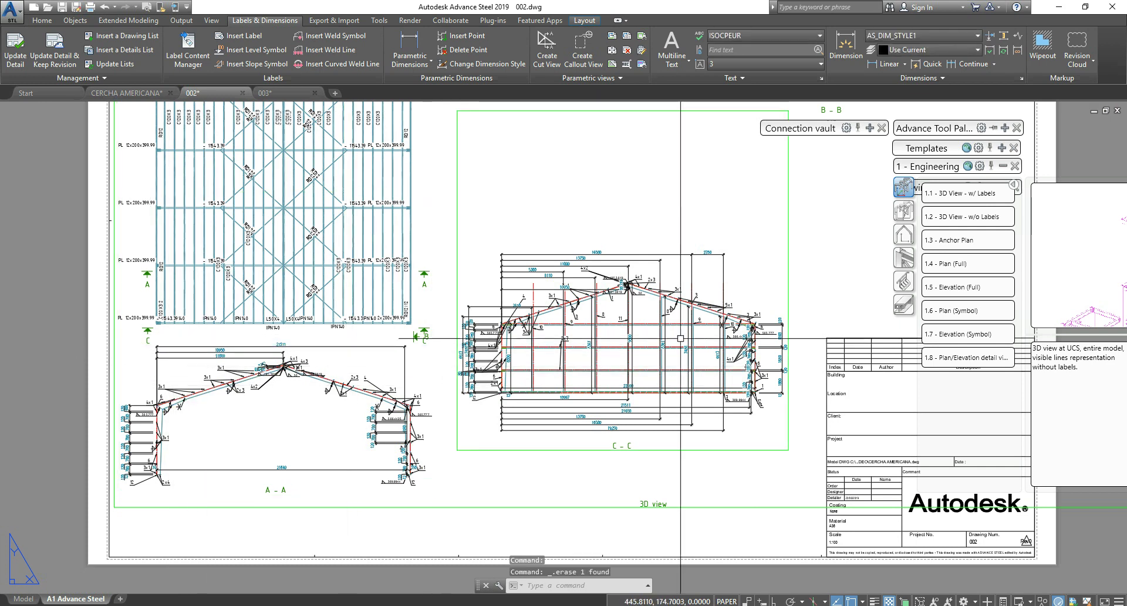
Step: Check the part-mark labels in section C-C and review the overall sheet layout
middle_click_drag(706, 334, 572, 311)
scroll(572, 311, "up", 2)
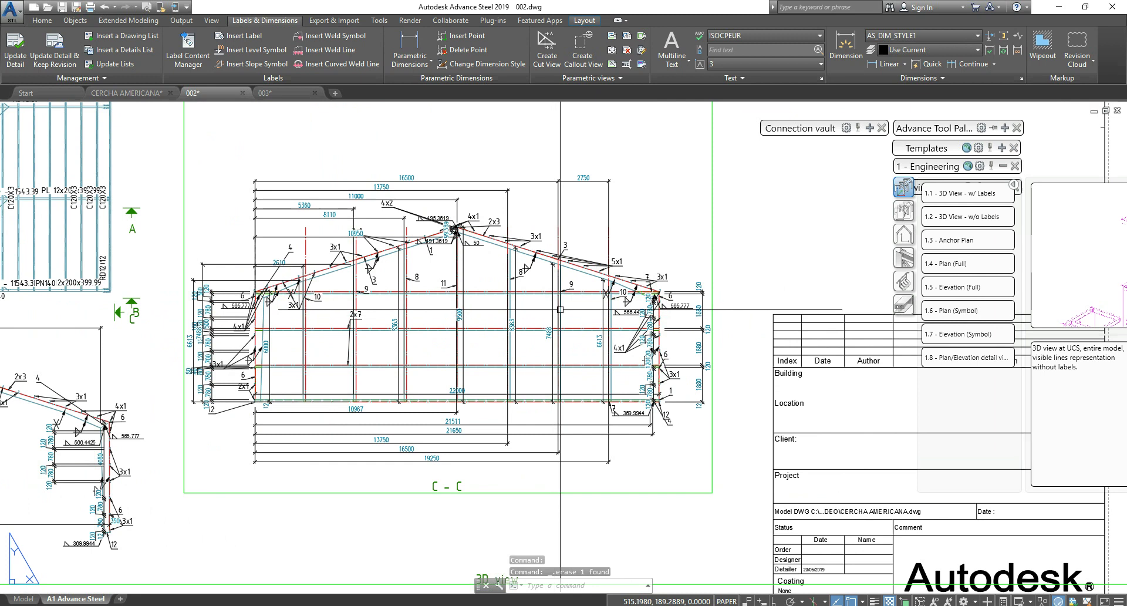
scroll(683, 391, "up", 2)
scroll(683, 391, "up", 3)
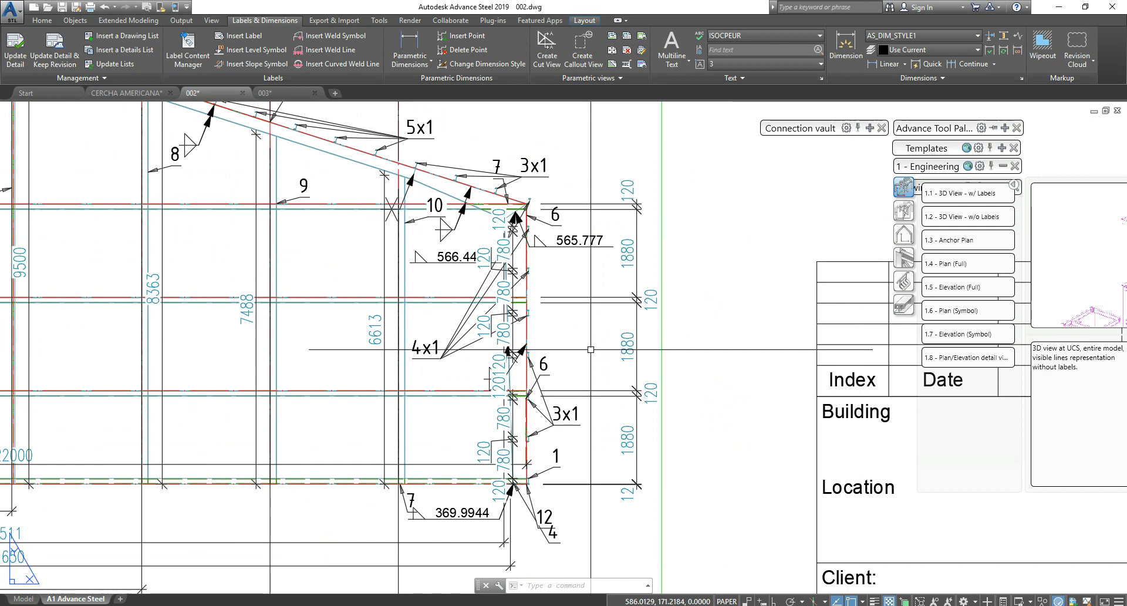
scroll(504, 342, "down", 5)
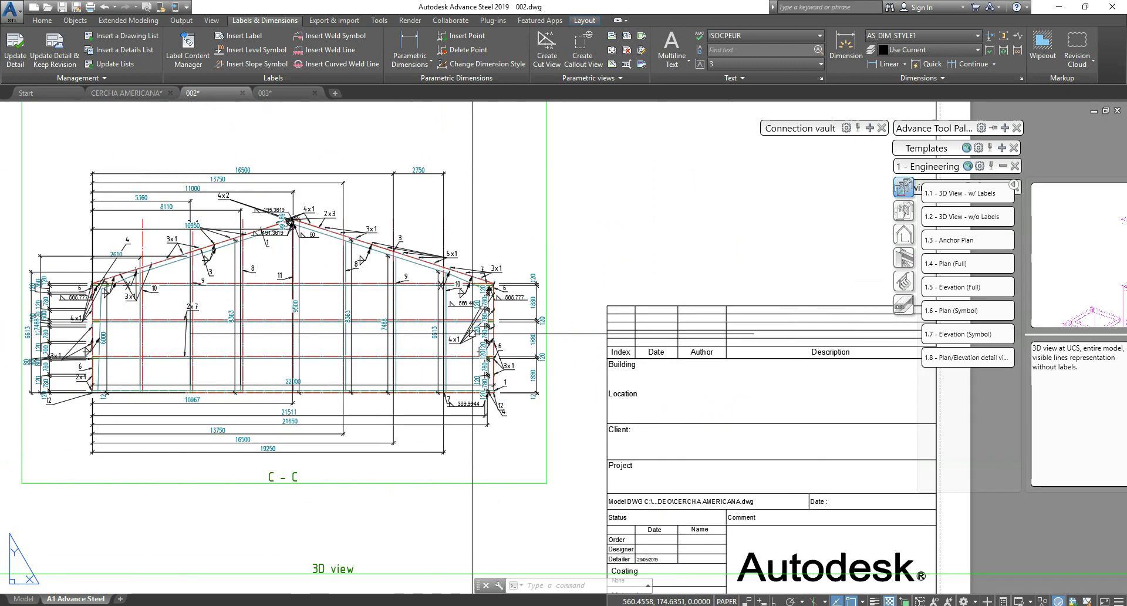
scroll(433, 301, "down", 8)
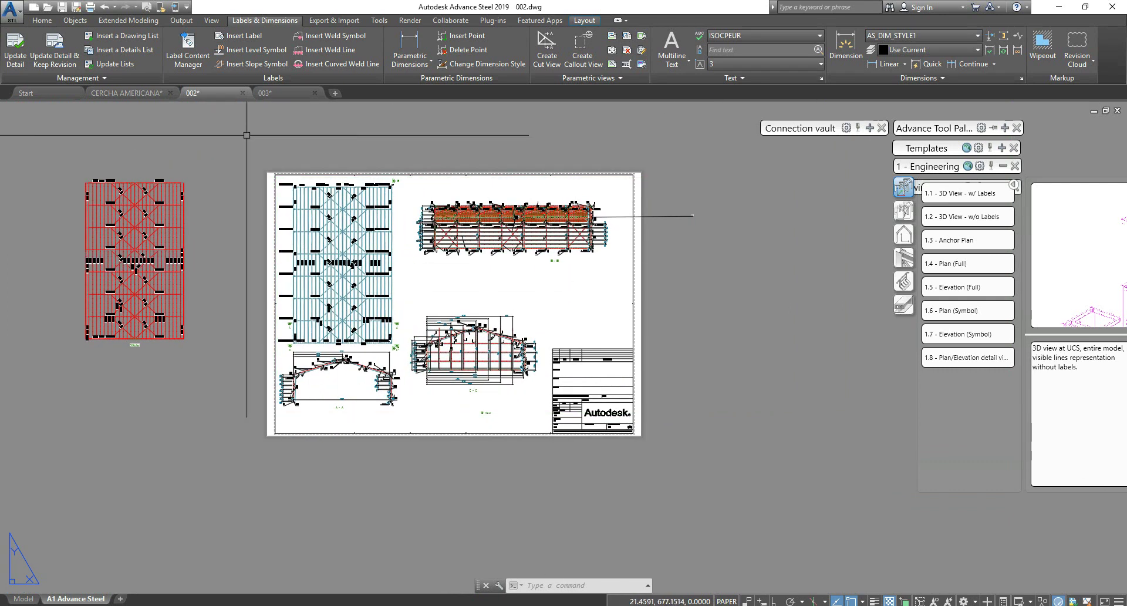
Step: Insert a drawing list in the area between section B-B and the sheet's lower right corner, using the Drawing - Material list.dwg template
left_click(118, 36)
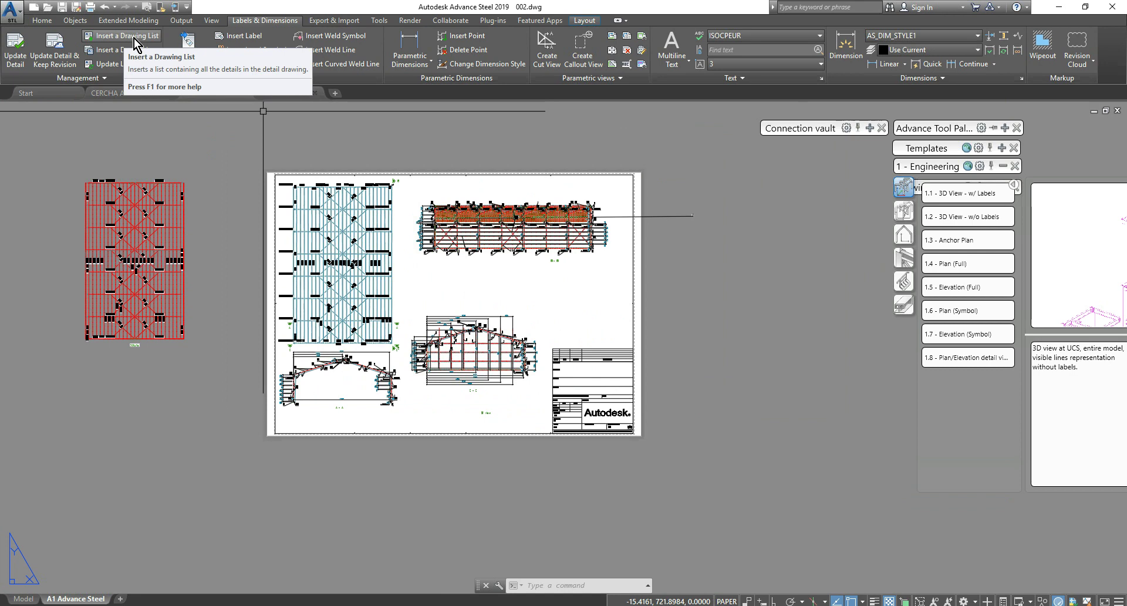
scroll(564, 297, "up", 2)
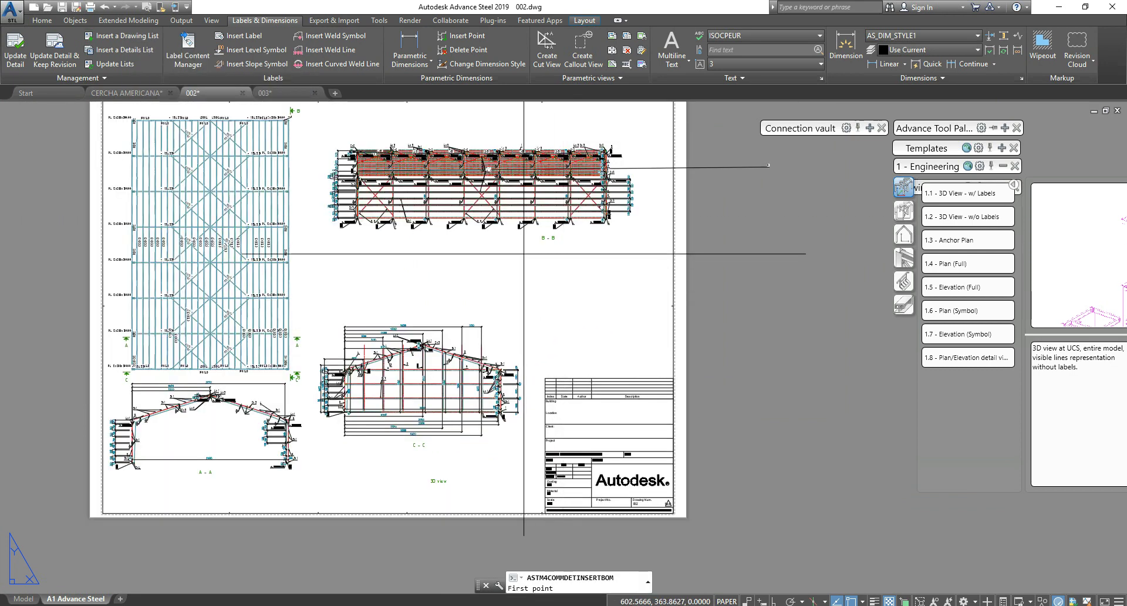
left_click(528, 248)
left_click(674, 512)
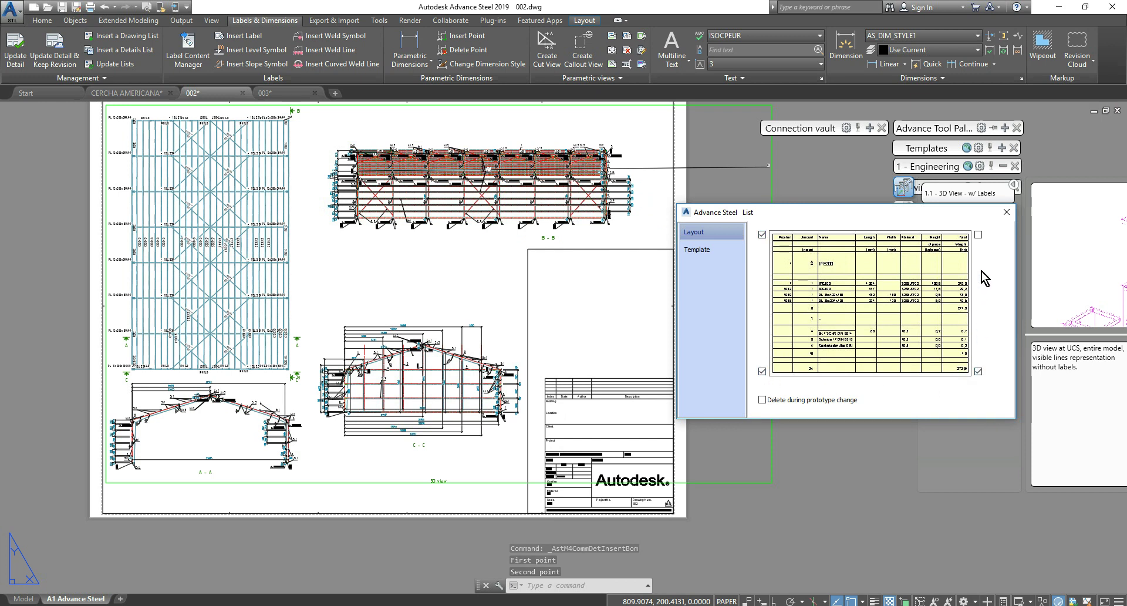
left_click(722, 251)
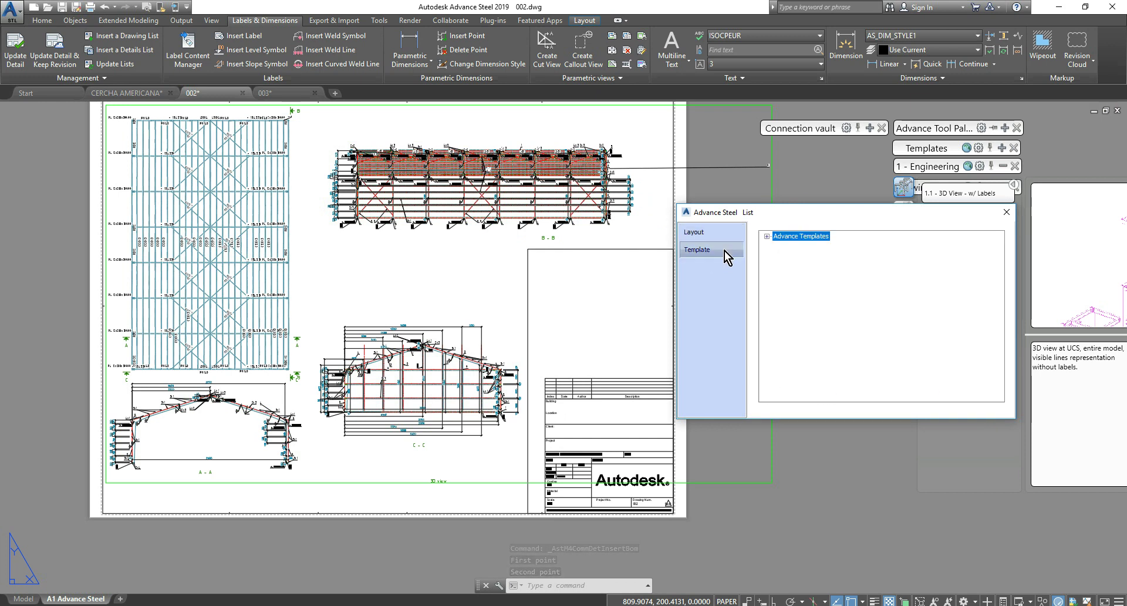
left_click(767, 236)
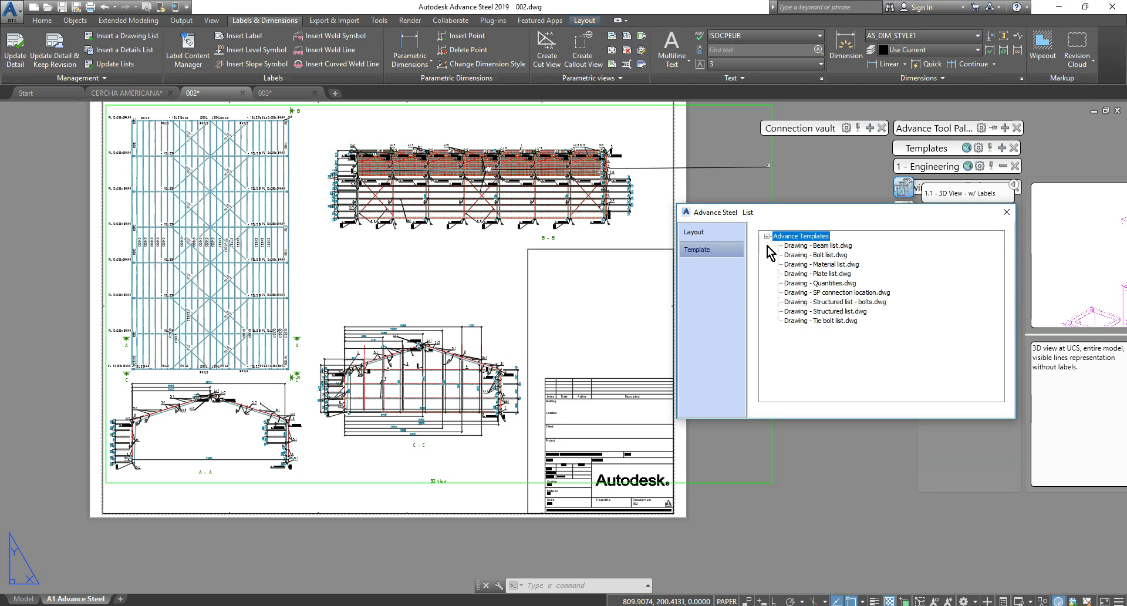
left_click(825, 265)
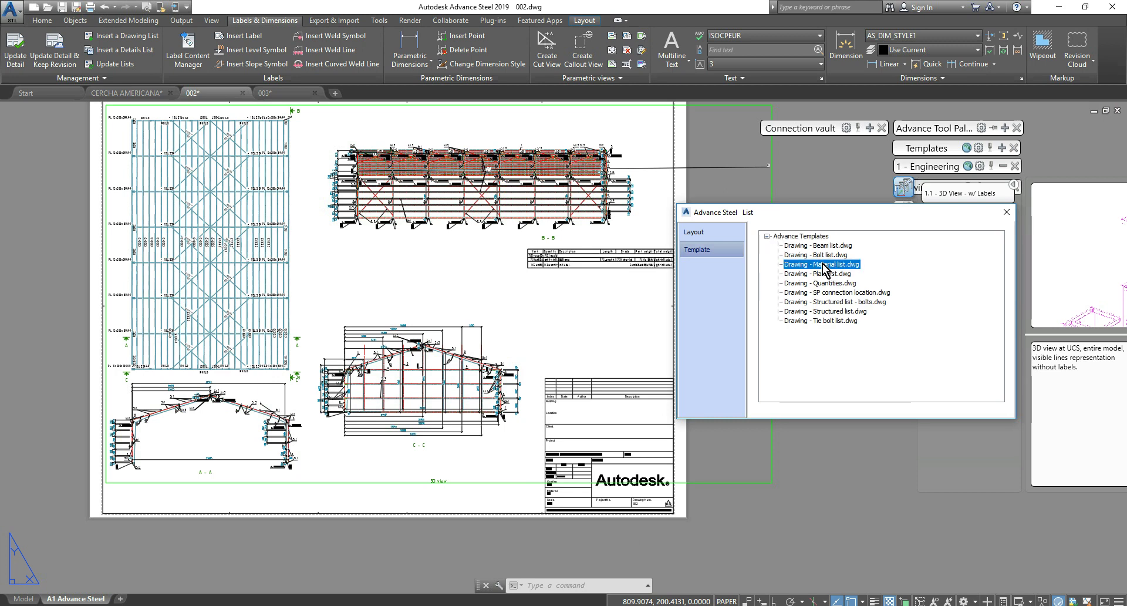
left_click(1007, 212)
Step: Run Update Lists to fill the material list below section B-B with the model data
scroll(664, 269, "up", 4)
left_click(520, 259)
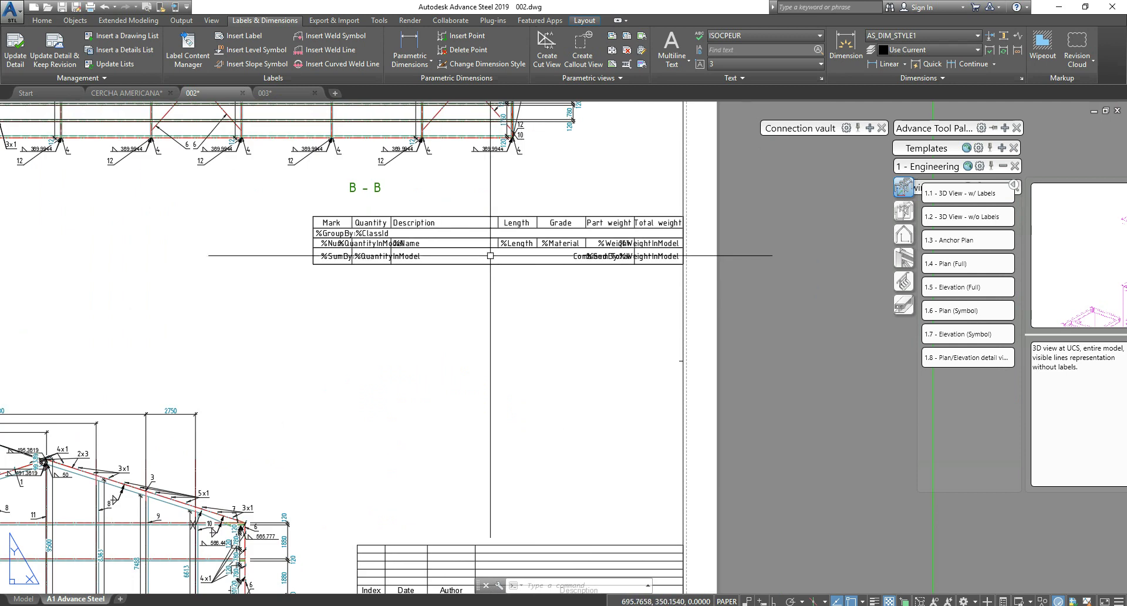
left_click(115, 65)
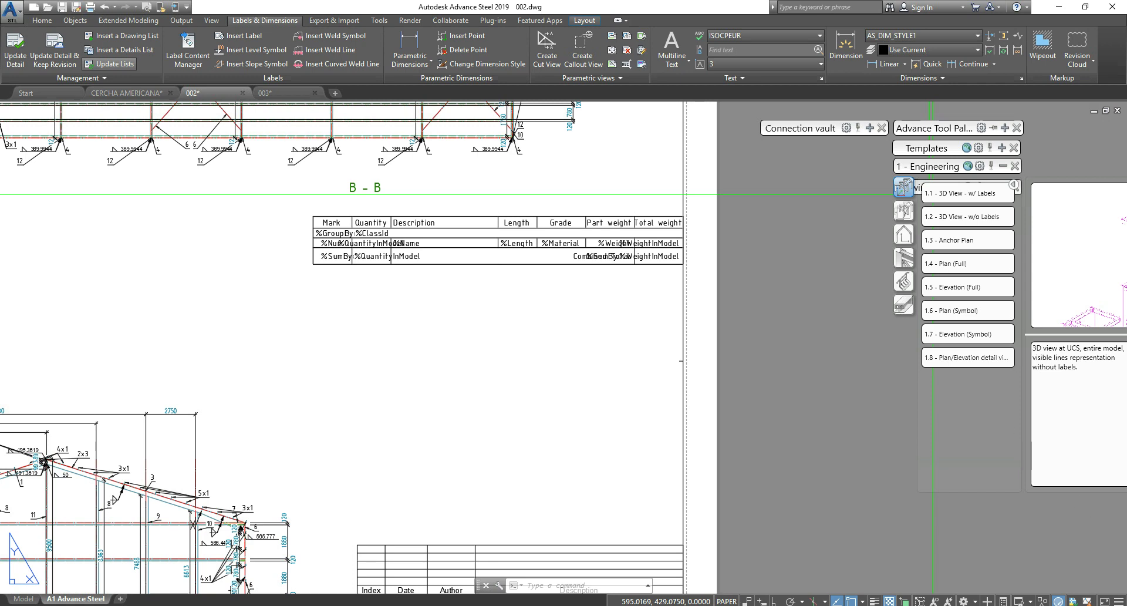
Step: Enlarge the material list from its lower right corner to about four-fifths of the title block's width
scroll(863, 336, "down", 10)
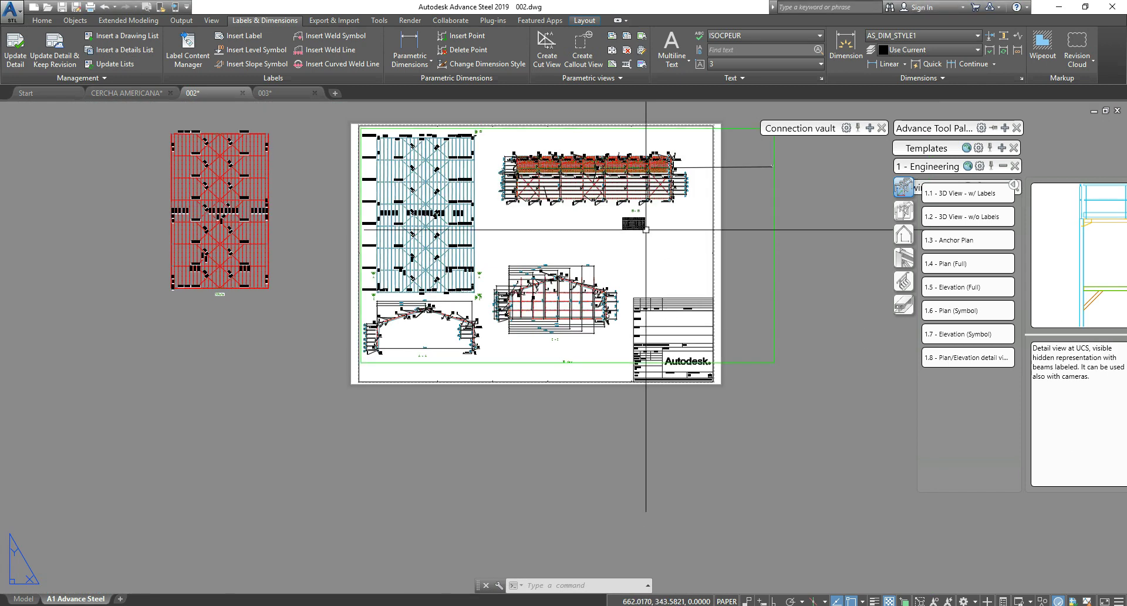
scroll(652, 229, "up", 4)
scroll(625, 225, "down", 5)
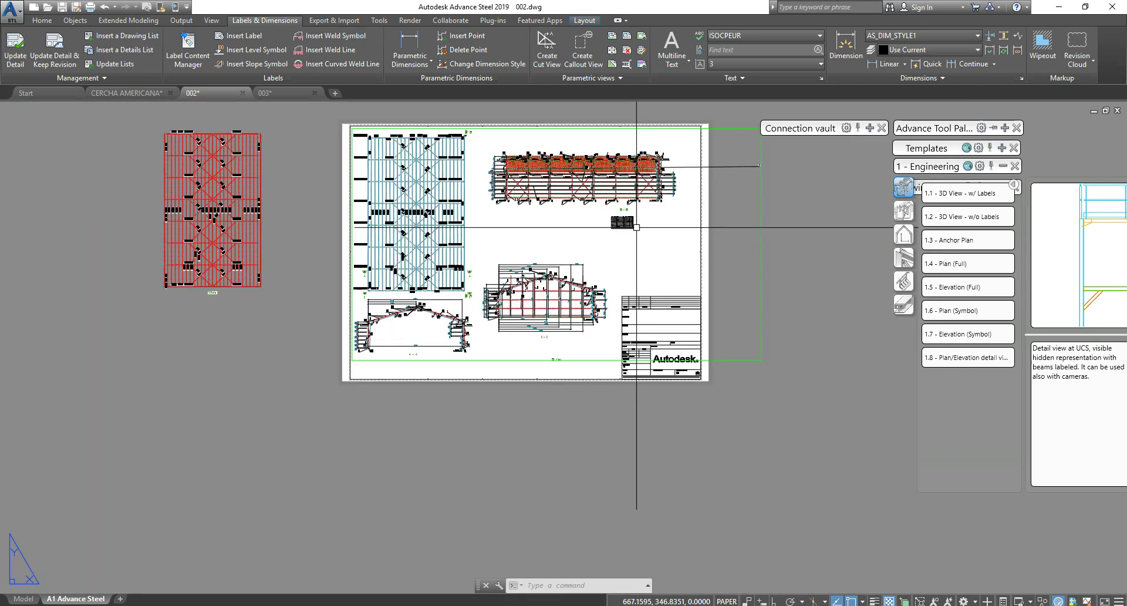
scroll(624, 225, "up", 3)
left_click(635, 242)
key("Escape")
key("Escape")
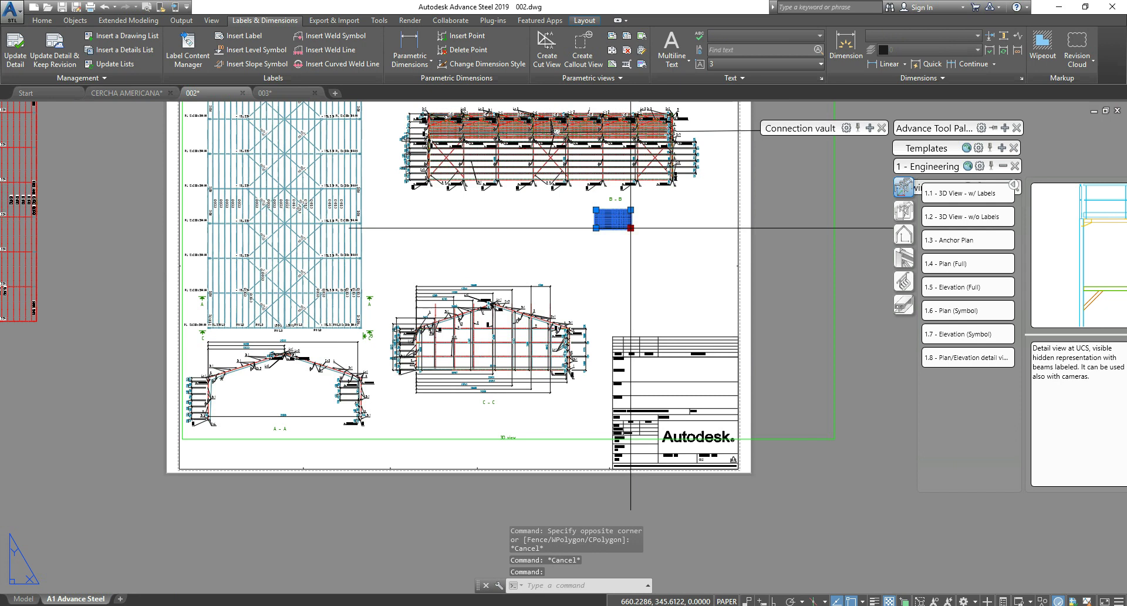
left_click(633, 229)
key("Escape")
Step: Examine the marks, quantities, descriptions, lengths and weights in the material list below section B-B
scroll(697, 274, "up", 8)
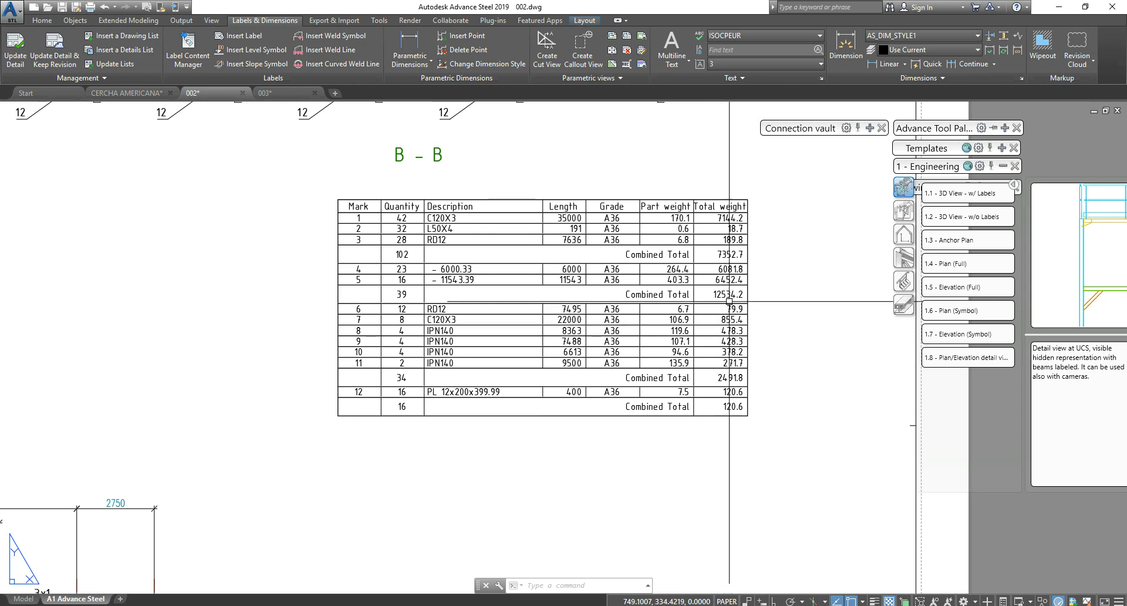
middle_click_drag(729, 296, 683, 277)
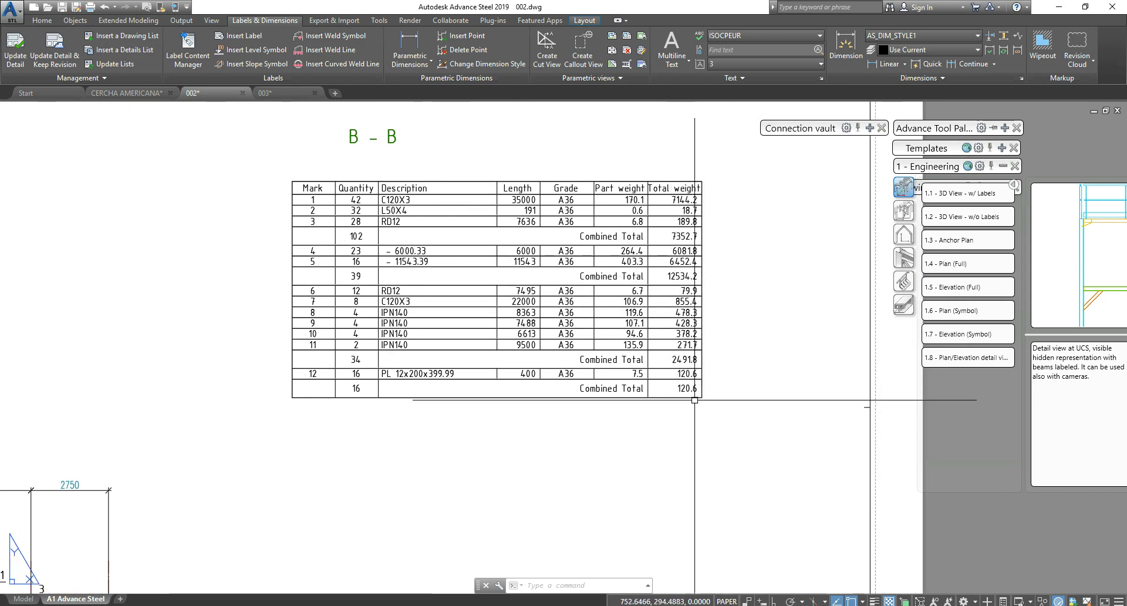
scroll(690, 309, "up", 3)
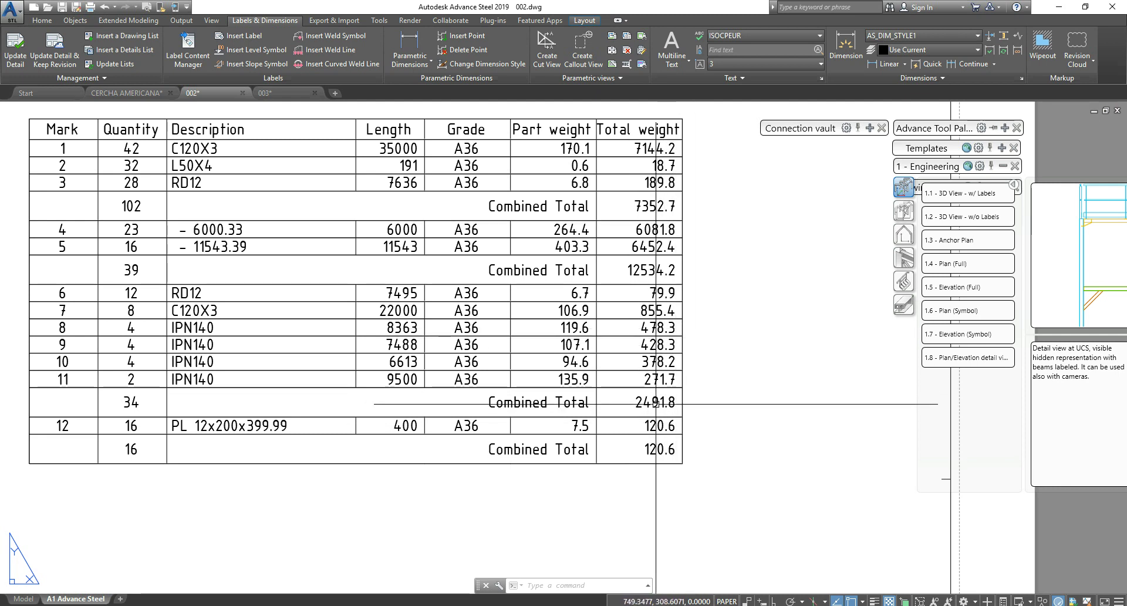
scroll(642, 398, "down", 2)
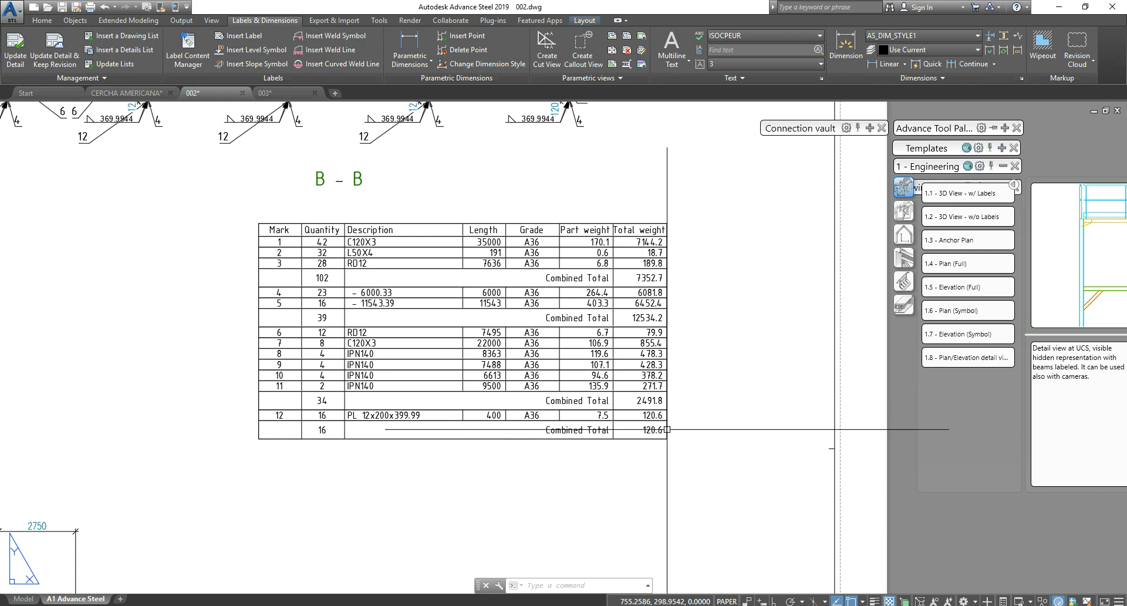
scroll(592, 393, "down", 3)
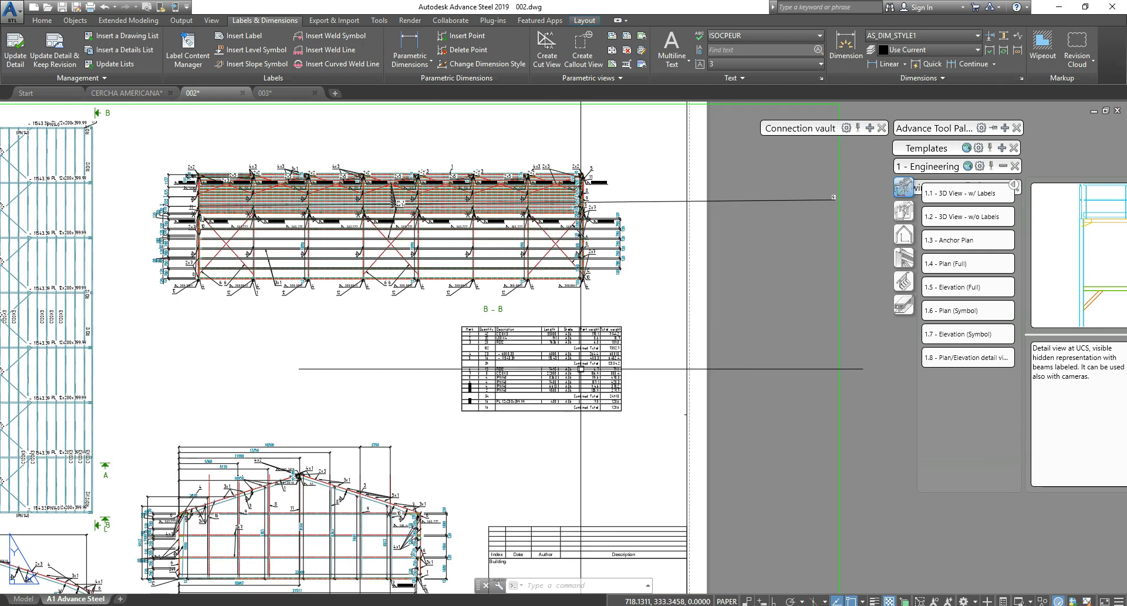
scroll(581, 369, "down", 1)
scroll(581, 364, "up", 5)
middle_click_drag(565, 357, 653, 339)
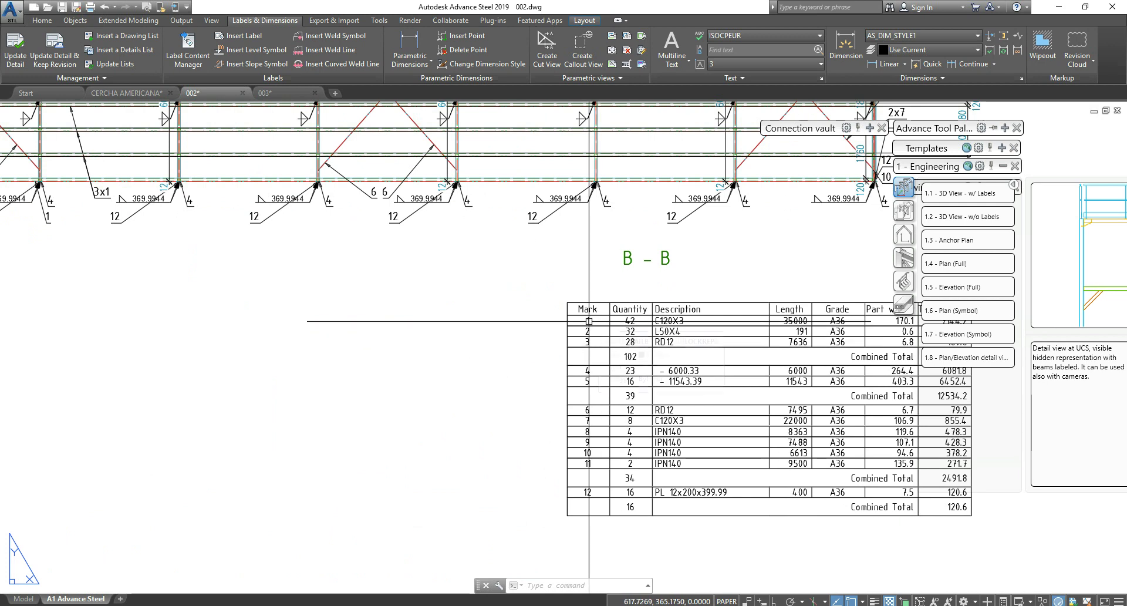
scroll(664, 324, "up", 2)
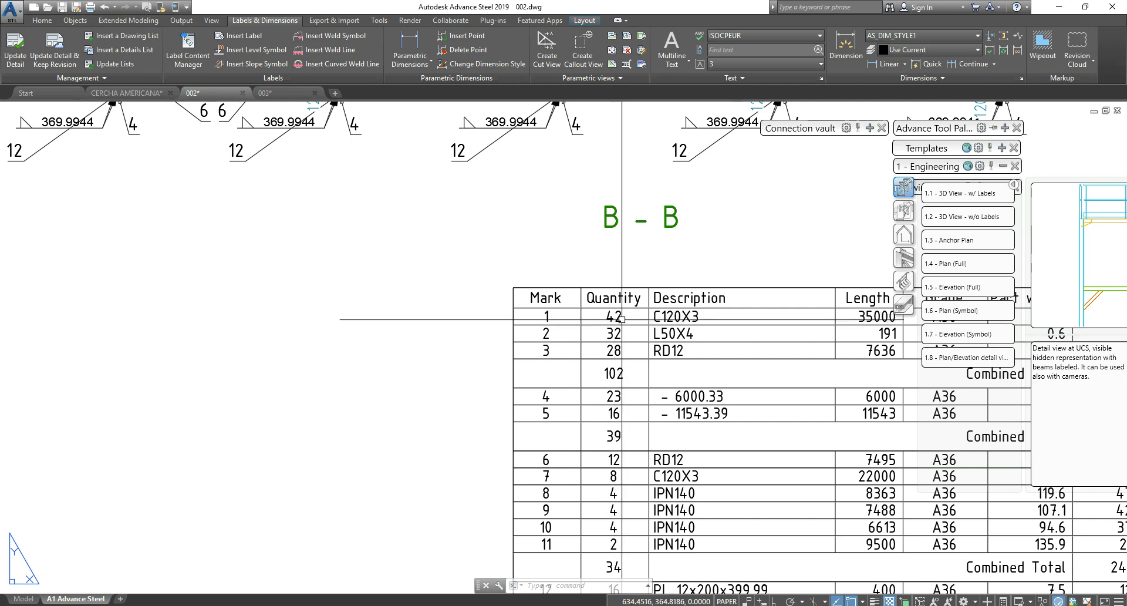
Step: Insert part-mark labels with multiple selection on the purlins, bracing rods and edge members crossing the plan view's top bay
scroll(623, 319, "down", 6)
middle_click_drag(369, 228, 681, 258)
scroll(593, 198, "up", 6)
scroll(531, 232, "down", 3)
scroll(681, 259, "up", 3)
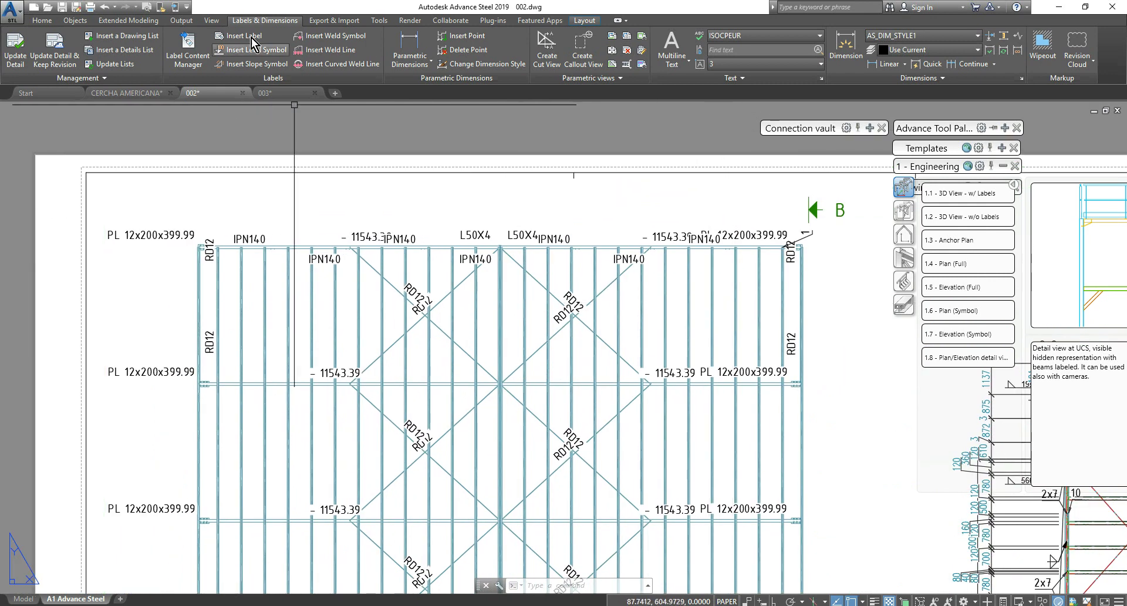
left_click(241, 36)
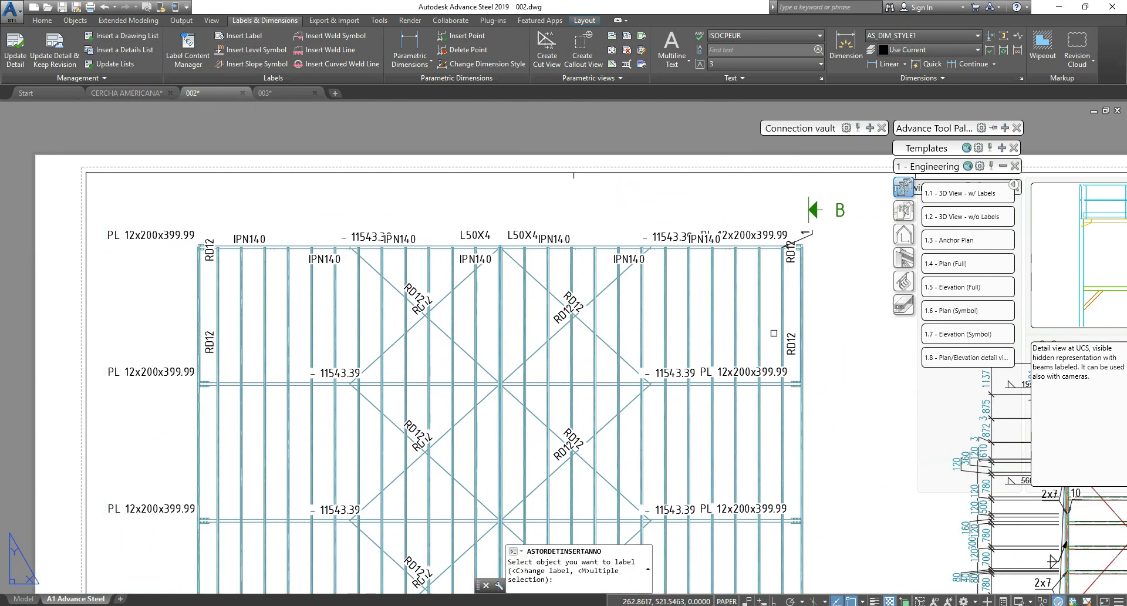
key("Return")
left_click(791, 316)
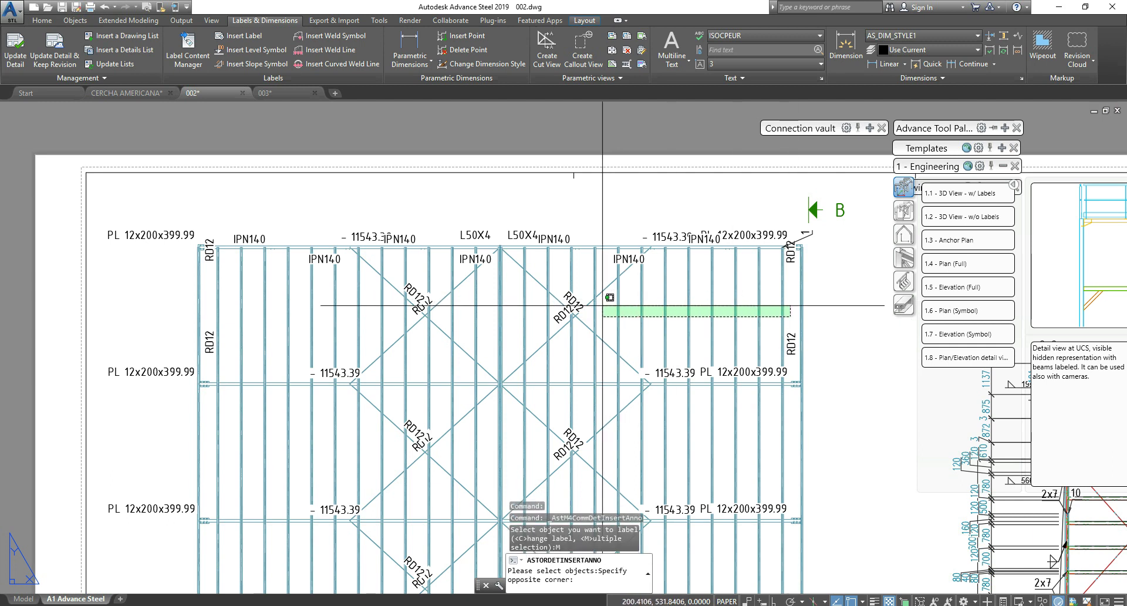
left_click(197, 311)
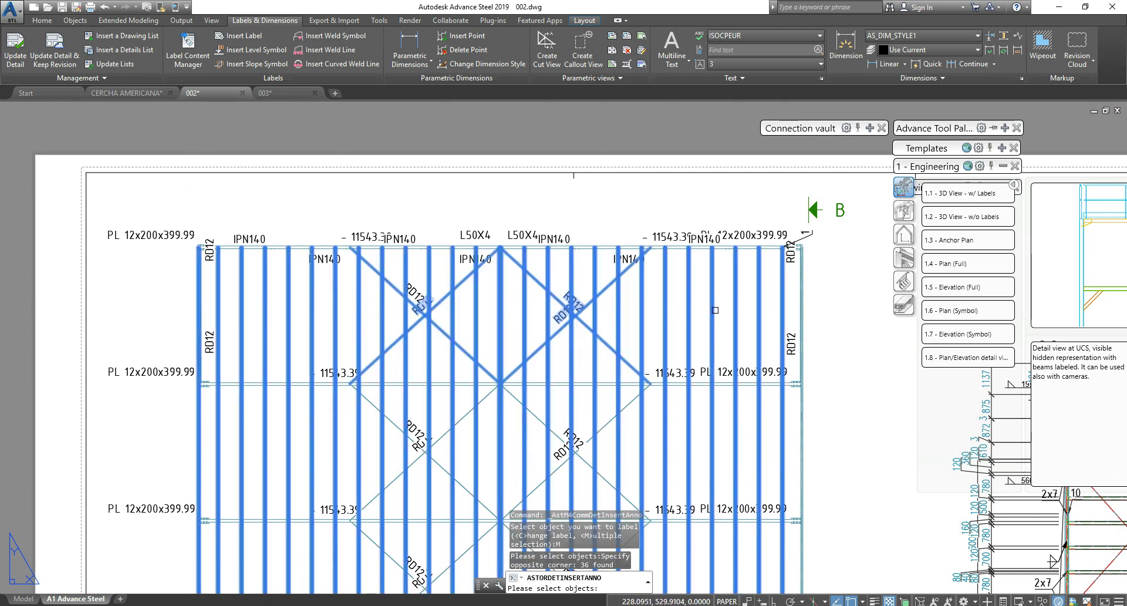
left_click(835, 309)
left_click(747, 295)
key("Return")
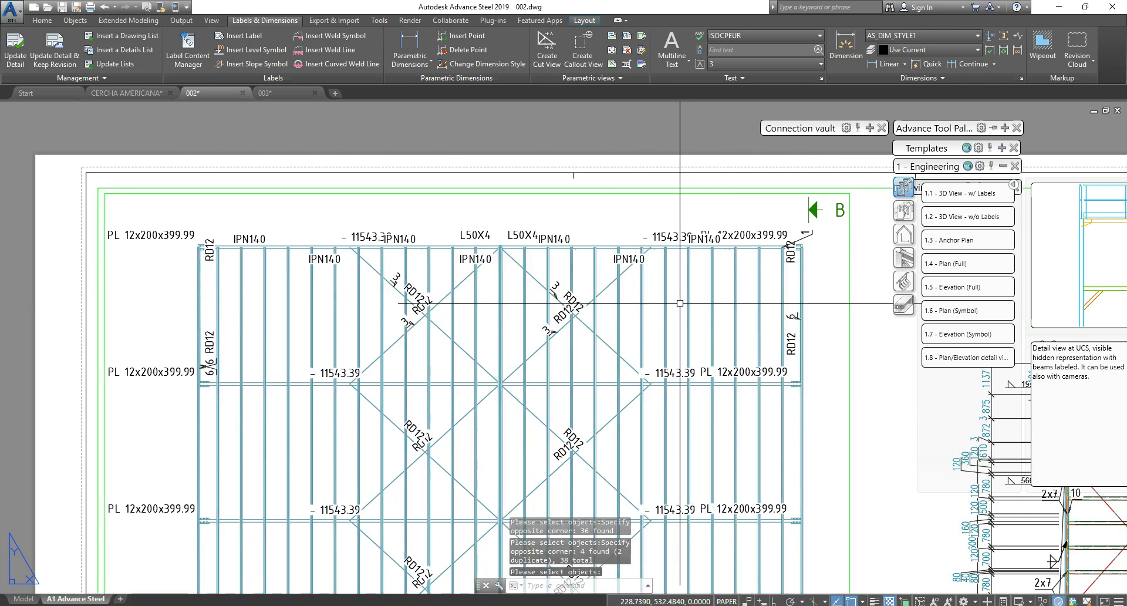
Step: Examine the new part-mark labels on the purlins along the lower end of the plan view
scroll(712, 342, "down", 5)
scroll(360, 340, "up", 8)
middle_click_drag(623, 347, 622, 219)
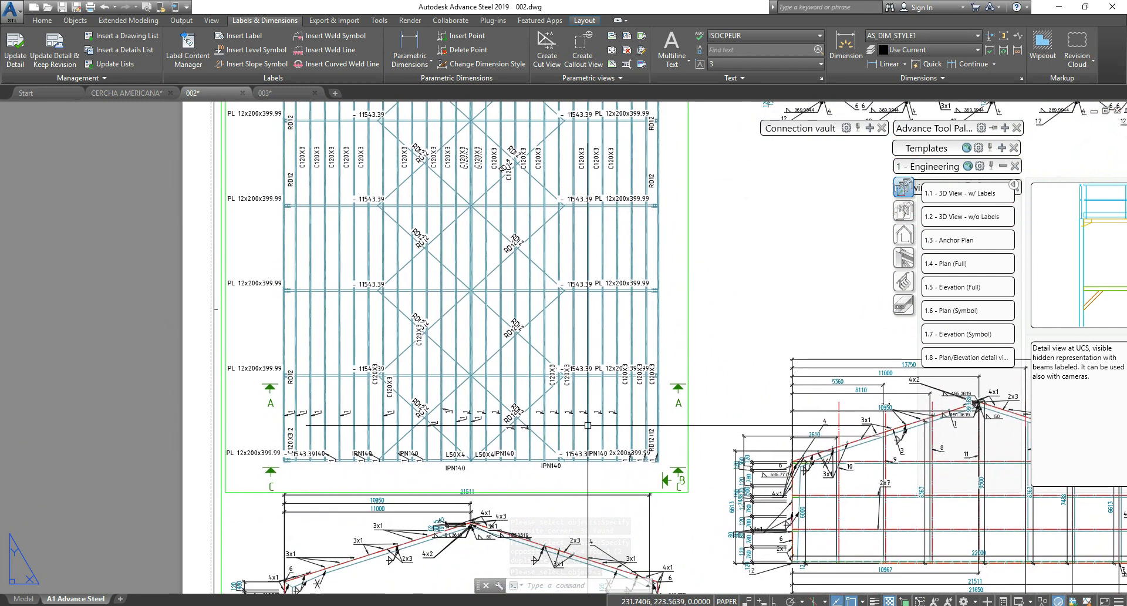
scroll(607, 398, "up", 3)
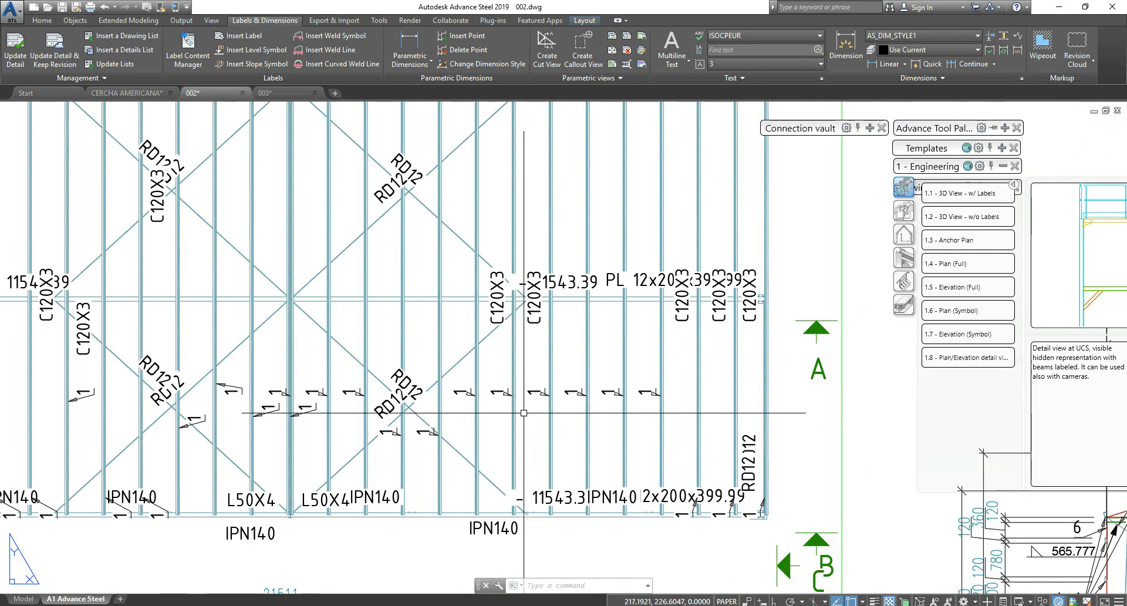
scroll(350, 419, "down", 2)
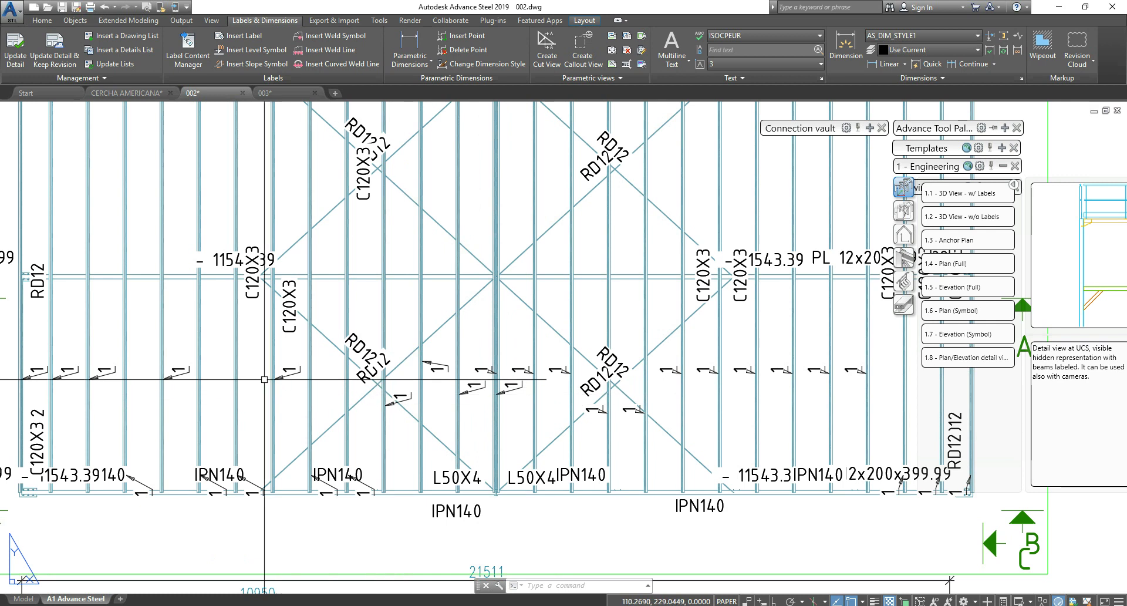
scroll(498, 350, "up", 2)
mouse_move(498, 350)
middle_mouse_down()
mouse_move(508, 341)
mouse_move(462, 390)
middle_mouse_up()
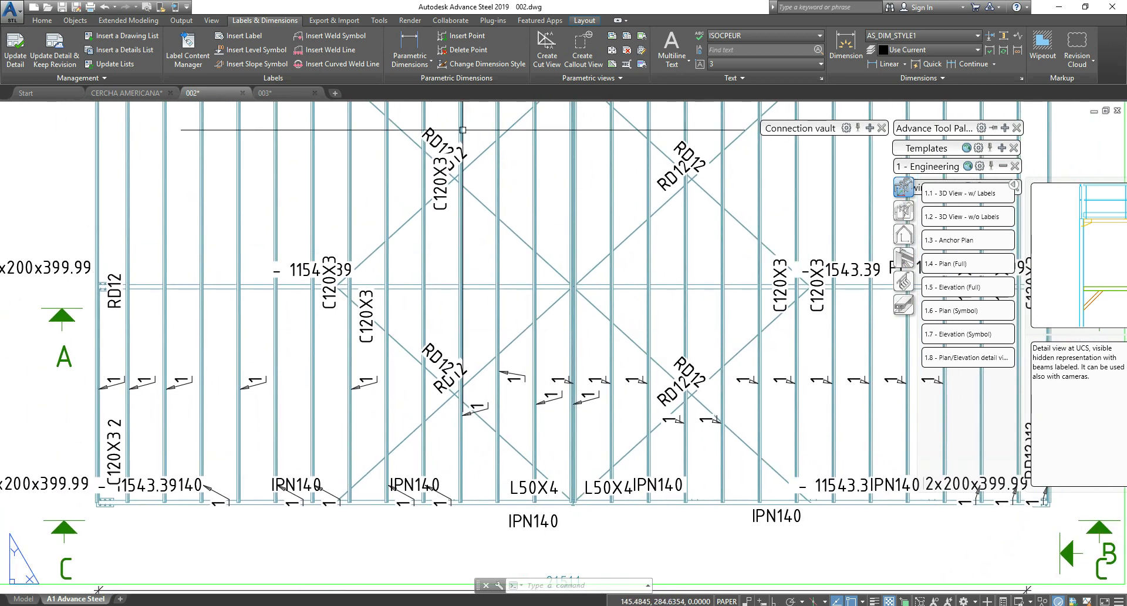
Step: Try to insert a part-mark label on the diagonal RD12 bracing rod up and right of the plan view's central crossing
left_click(237, 37)
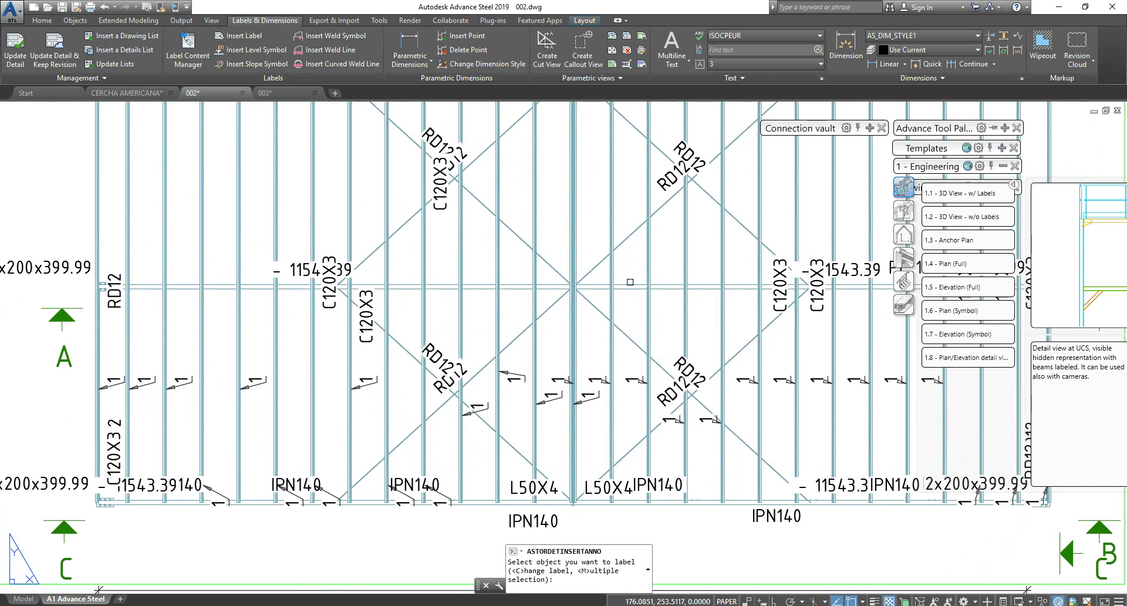
left_click(648, 219)
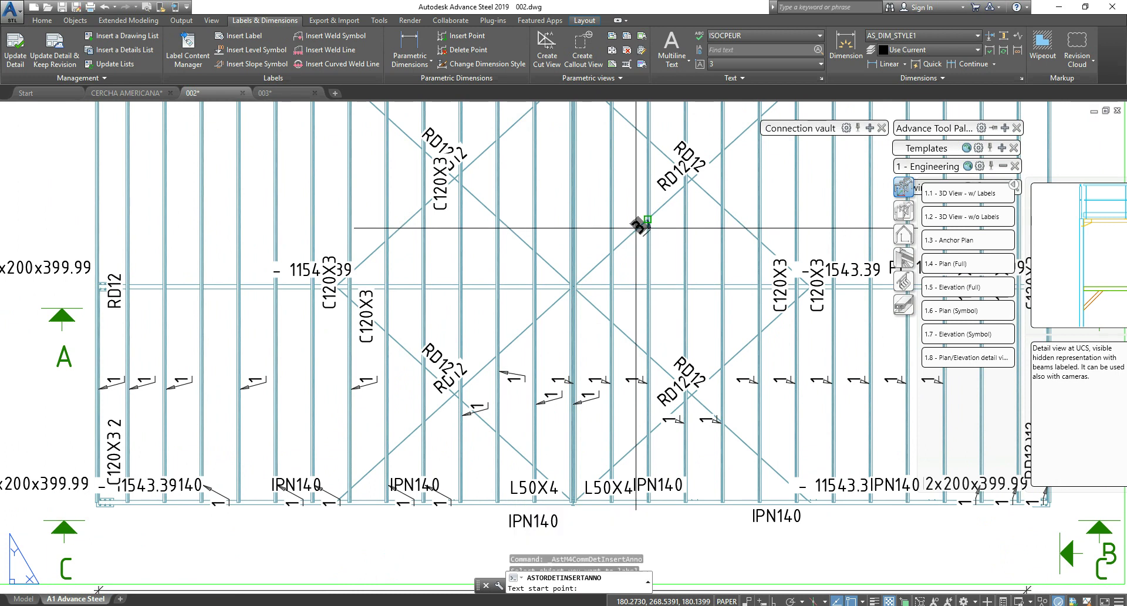
left_click(669, 240)
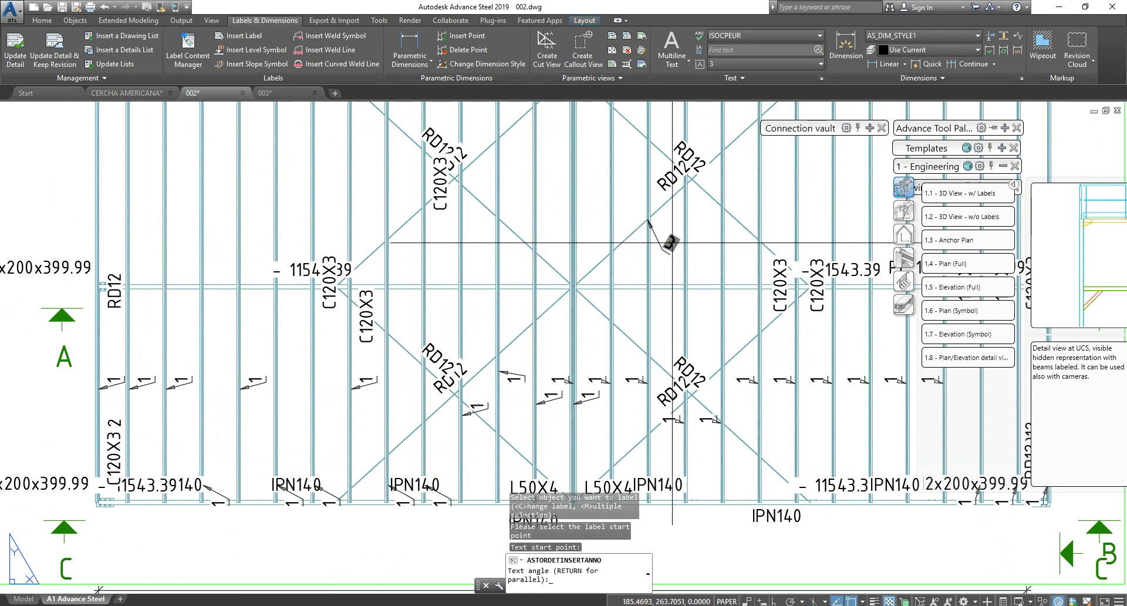
key("F3")
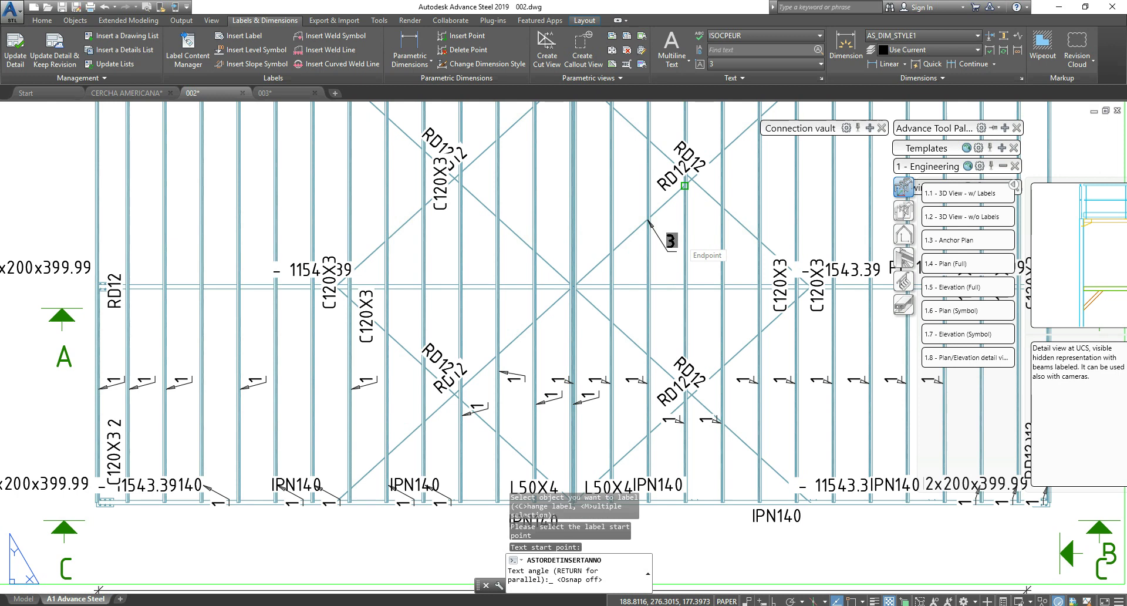
left_click(687, 237)
scroll(668, 252, "down", 2)
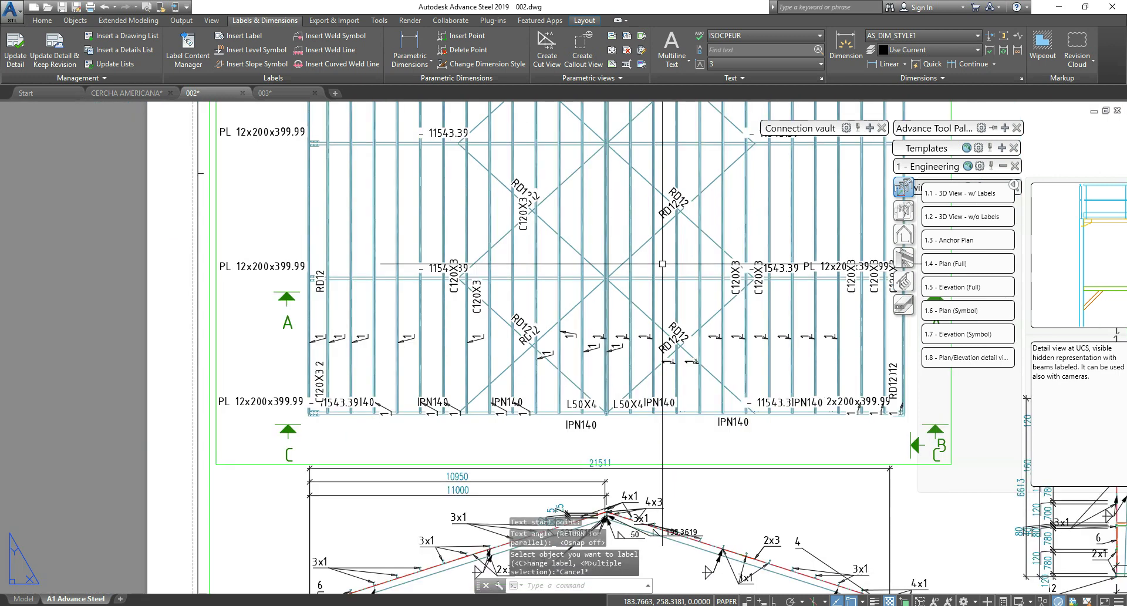
key("Escape")
key("Escape")
scroll(669, 253, "up", 4)
middle_click_drag(672, 252, 539, 273)
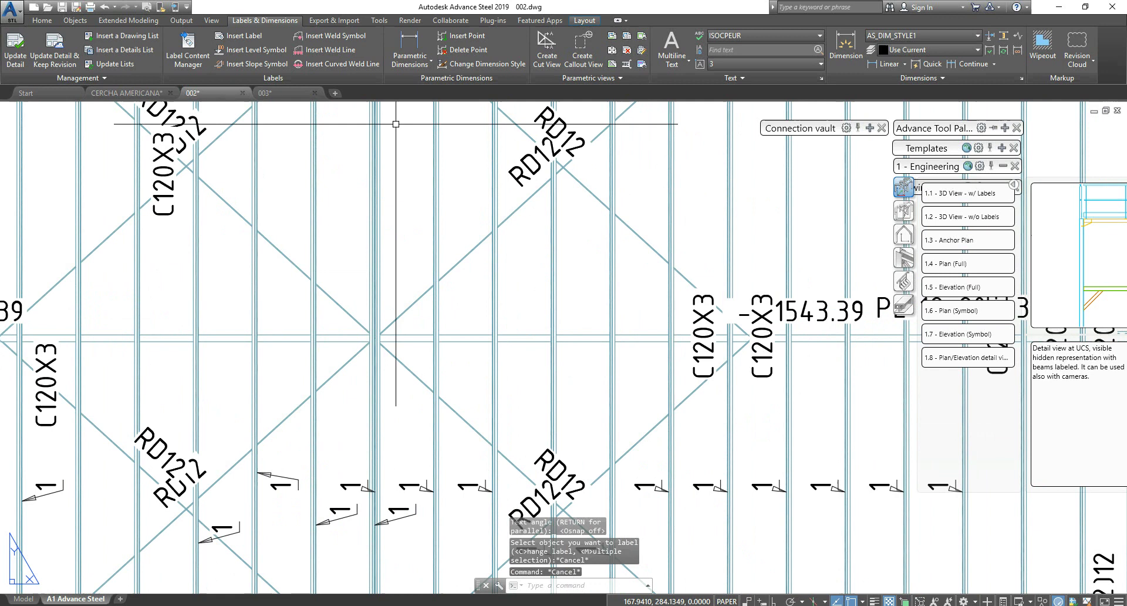
left_click(243, 35)
left_click(454, 263)
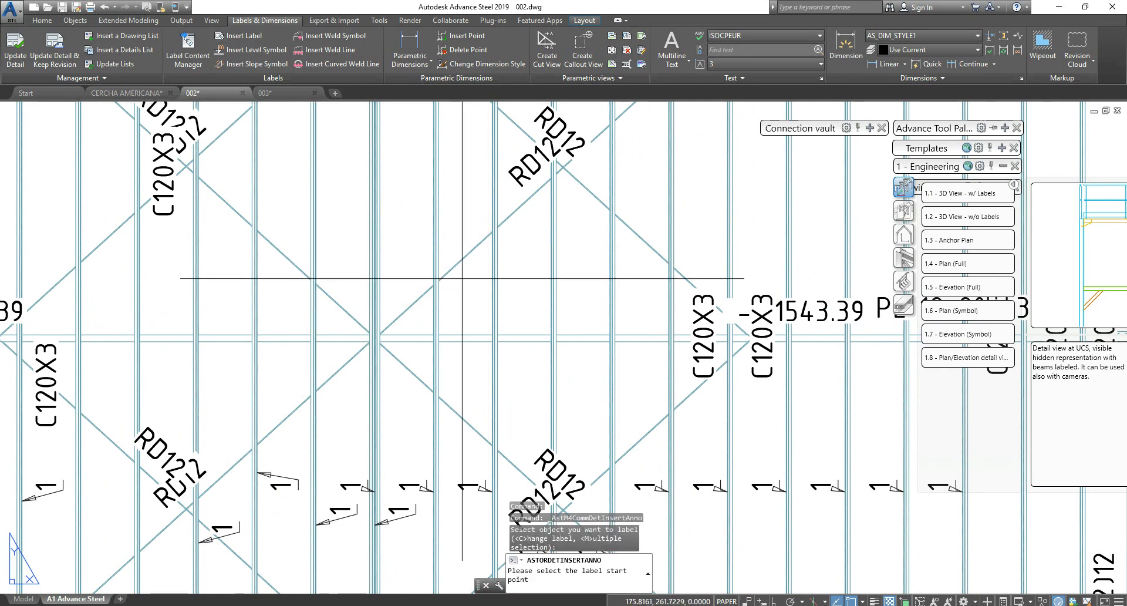
key("Escape")
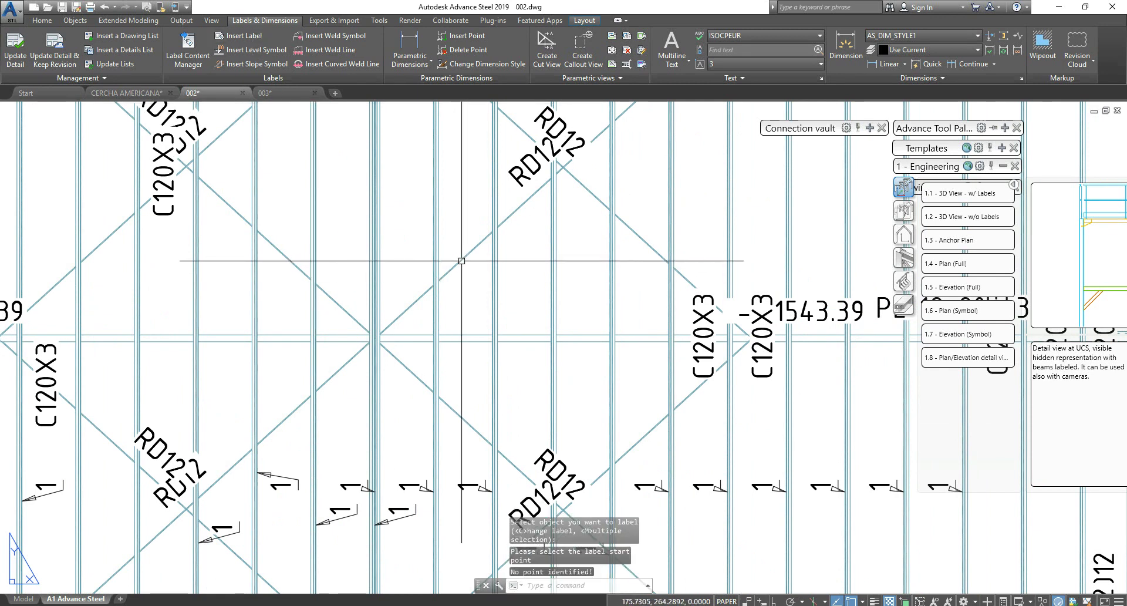
Step: Insert a part-mark label below the diagonal RD12 bracing rod right of the plan view's central crossing, with its text parallel to the rod
key("Return")
left_click(457, 264)
left_click(439, 282)
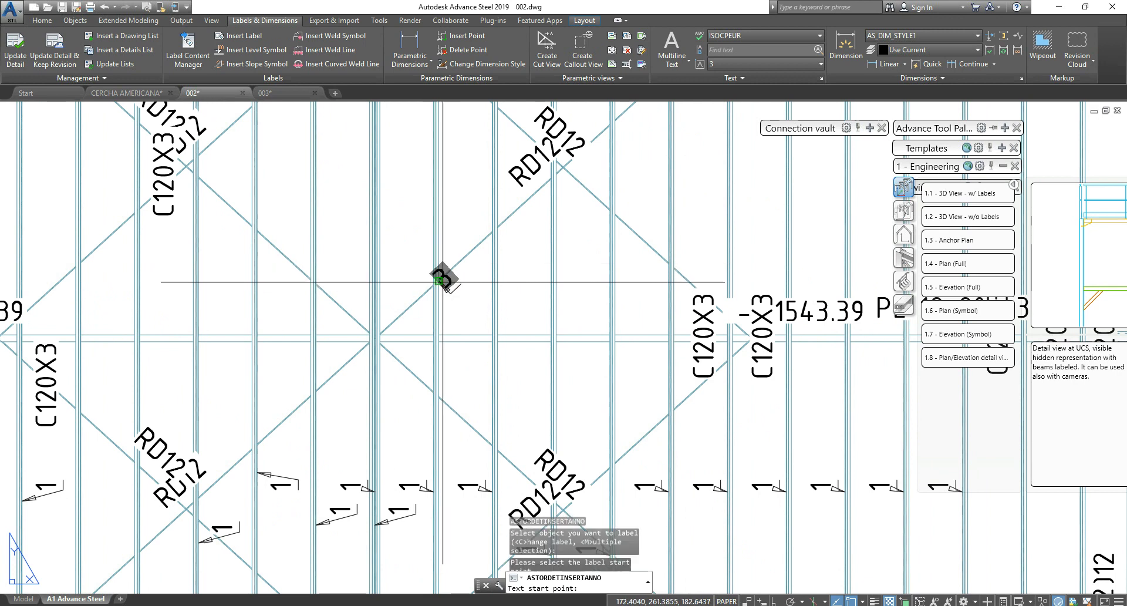
left_click(464, 308)
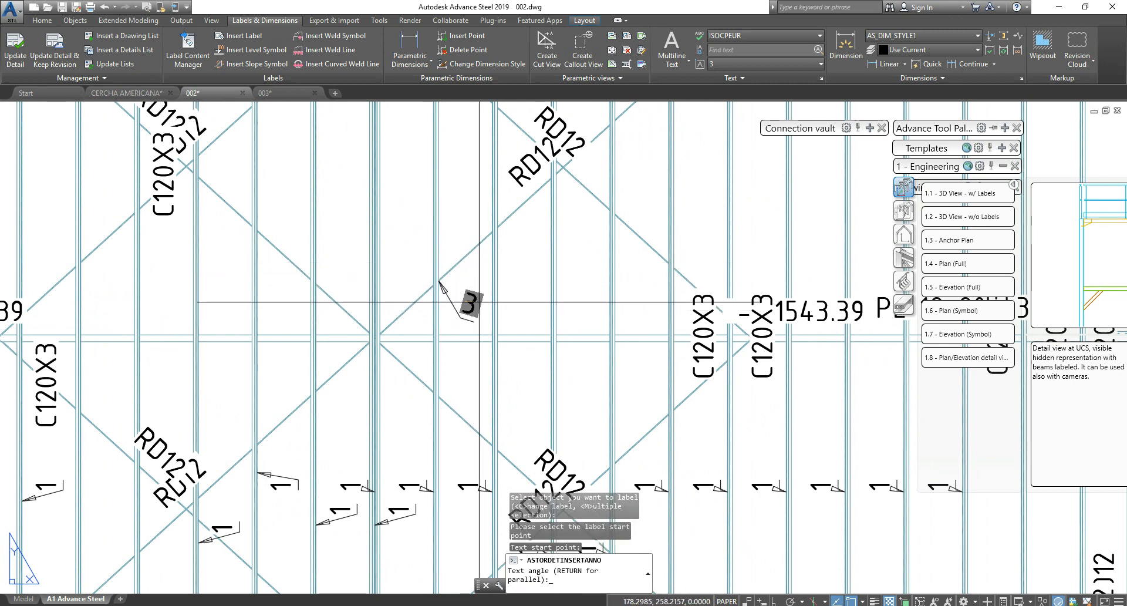
key("Return")
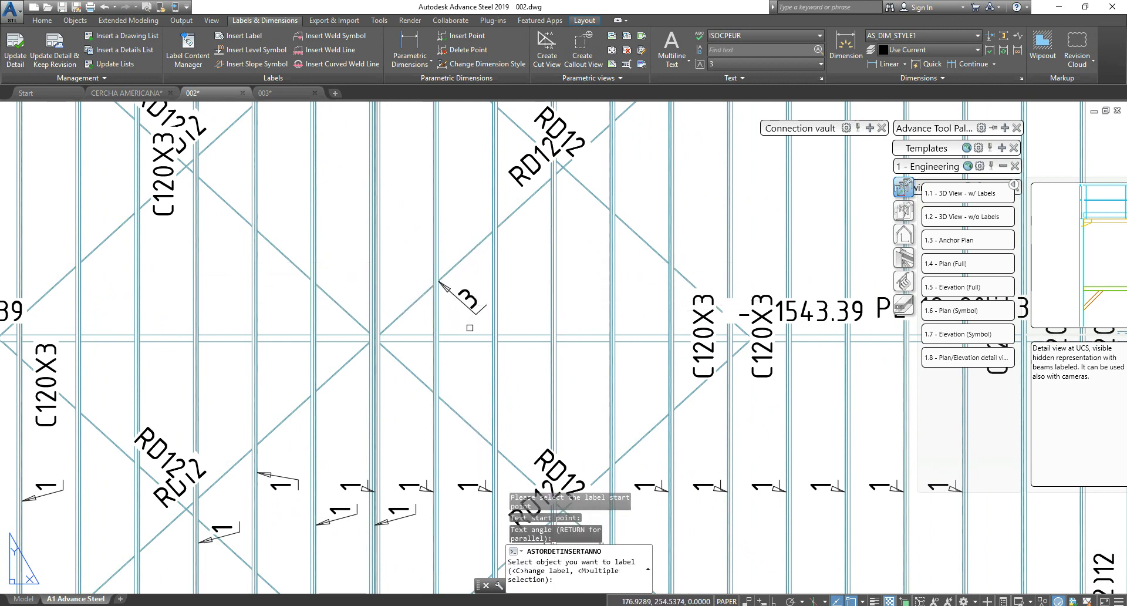
key("Return")
Step: Examine the RD12 entry for mark 3 in the material list below section B-B, including its quantity and length
scroll(466, 299, "down", 8)
scroll(468, 300, "up", 4)
scroll(494, 311, "down", 2)
middle_click_drag(637, 333, 226, 205)
middle_click_drag(715, 237, 260, 343)
middle_click_drag(366, 121, 417, 269)
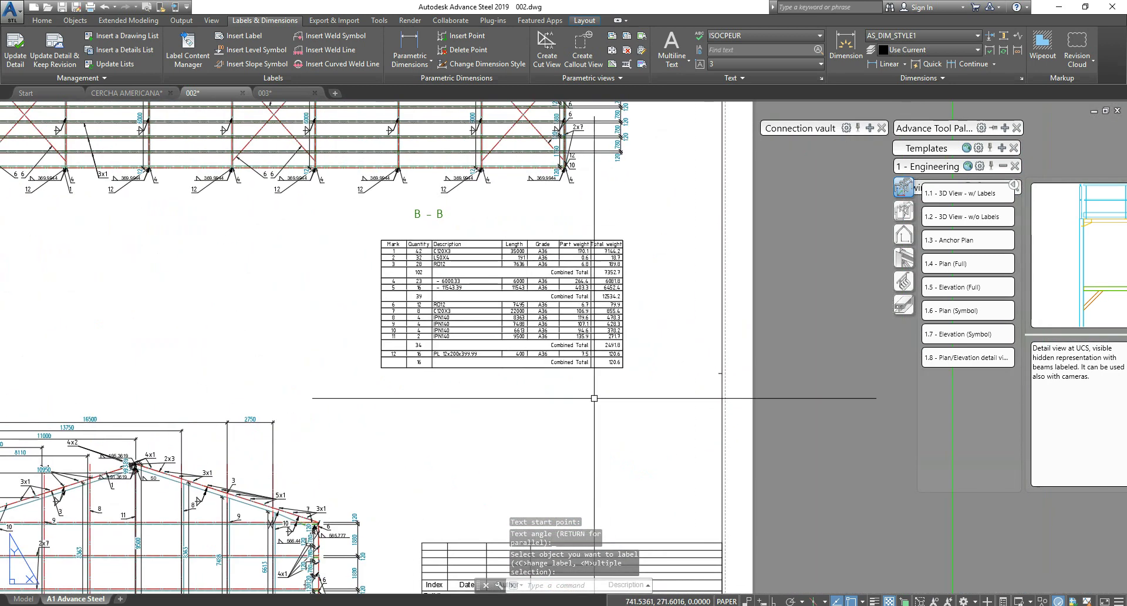
scroll(417, 270, "up", 2)
scroll(533, 261, "down", 2)
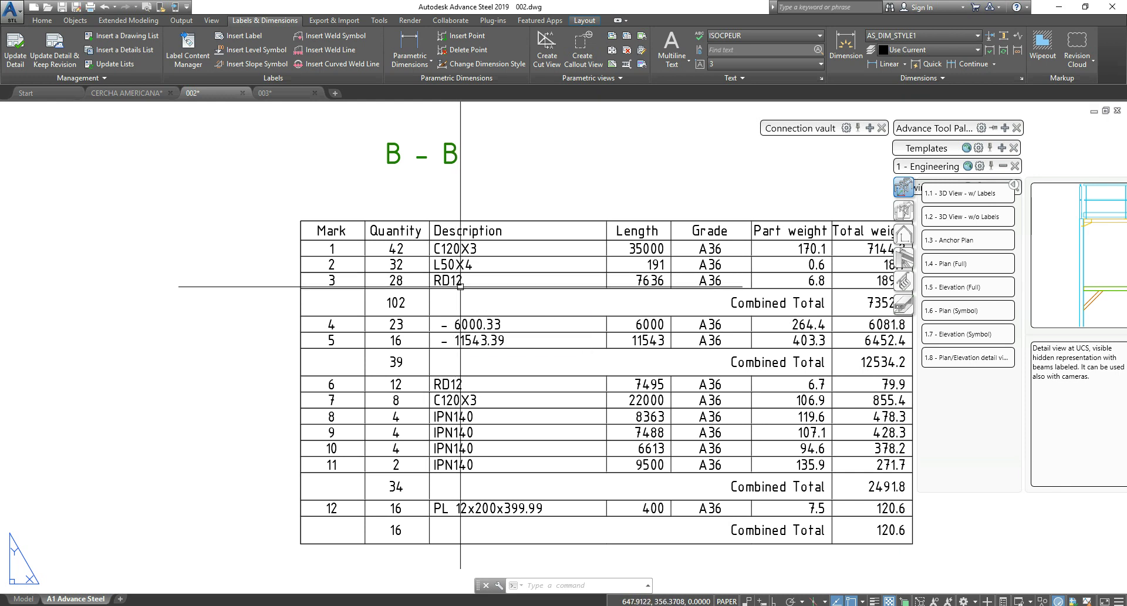
scroll(442, 282, "up", 2)
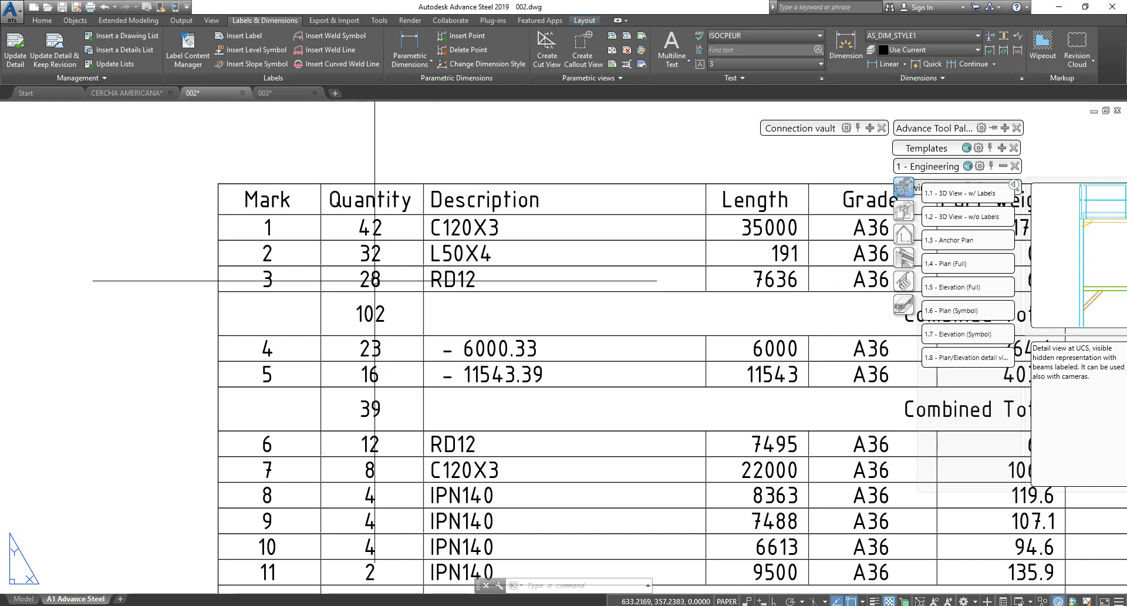
scroll(338, 277, "down", 10)
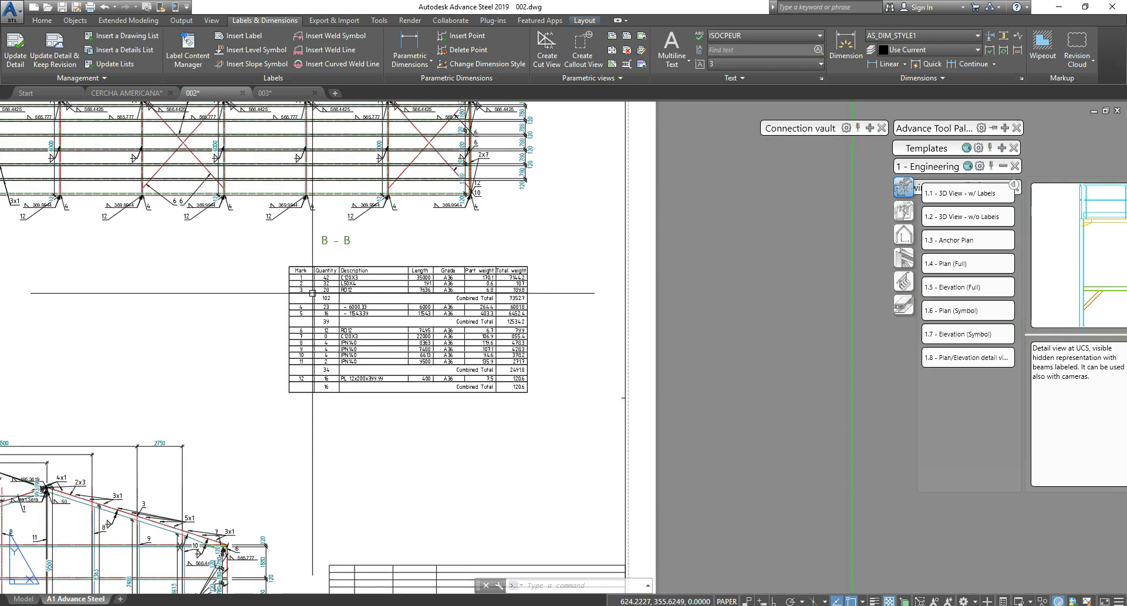
middle_click_drag(338, 277, 617, 327)
scroll(446, 336, "up", 5)
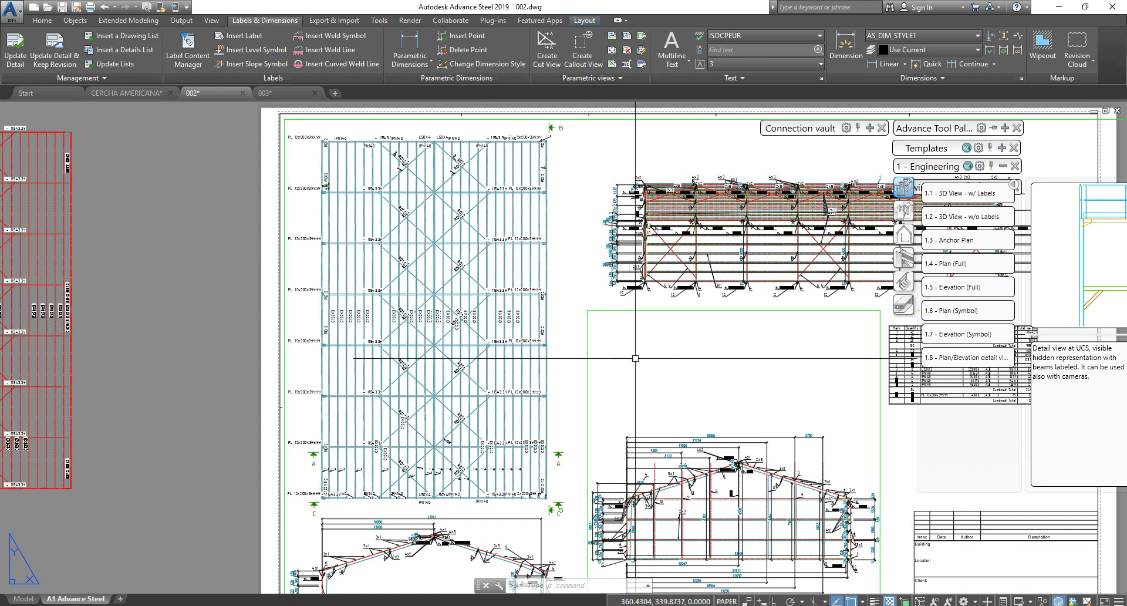
middle_click_drag(592, 359, 509, 359)
scroll(831, 341, "up", 6)
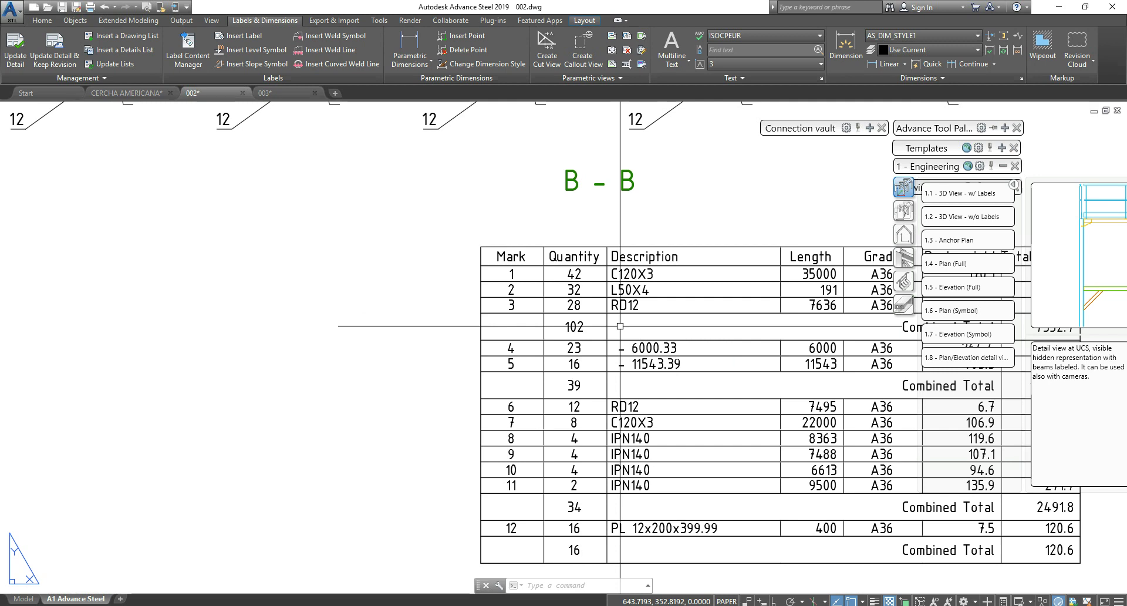
Step: Try to insert a part-mark label on the lower chord of the truss's right slope in section A-A
scroll(620, 326, "down", 8)
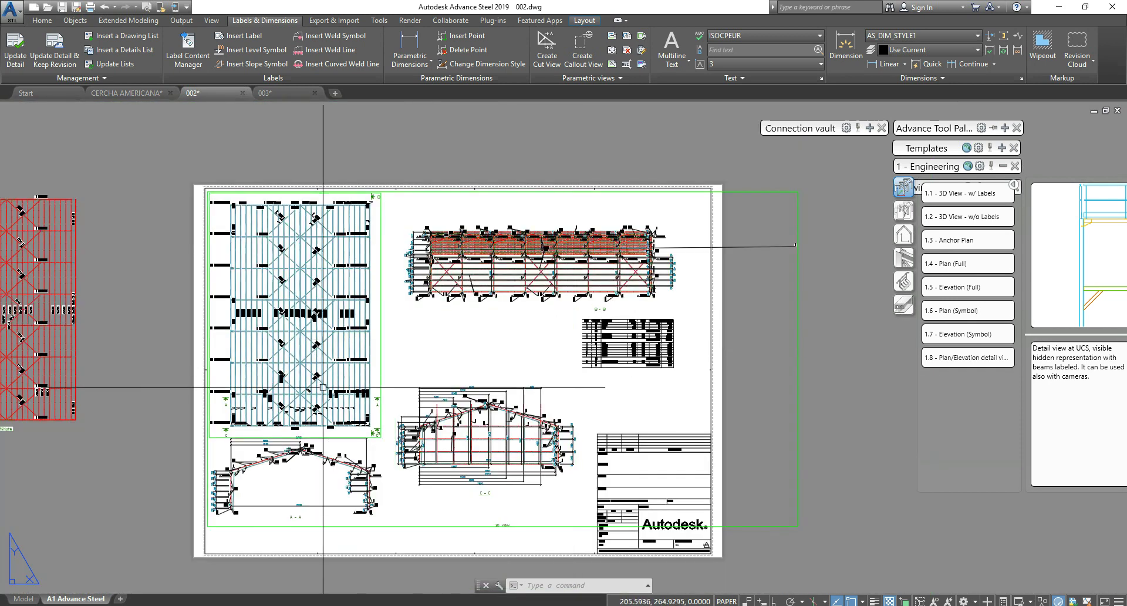
middle_click_drag(323, 387, 502, 253)
scroll(502, 350, "up", 4)
scroll(488, 335, "up", 2)
scroll(555, 335, "up", 2)
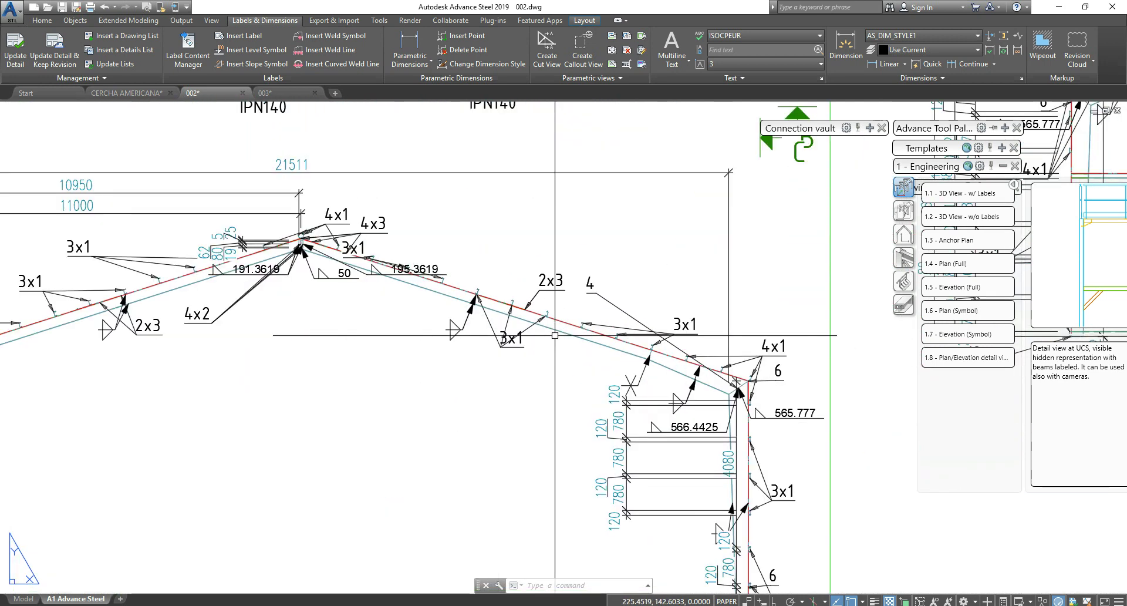
middle_click_drag(537, 282, 547, 283)
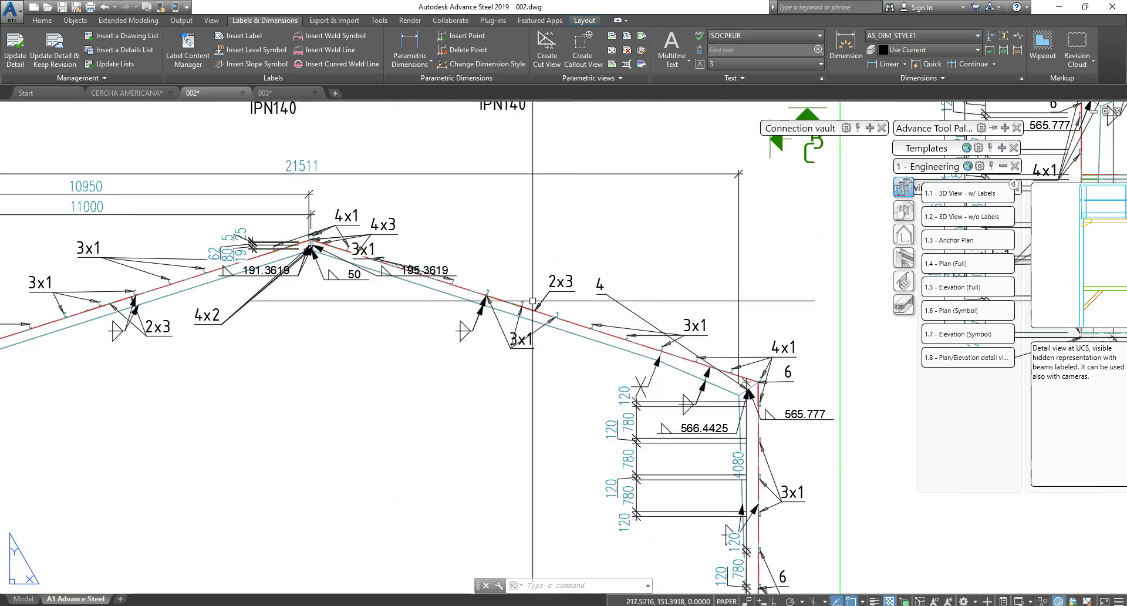
left_click(241, 35)
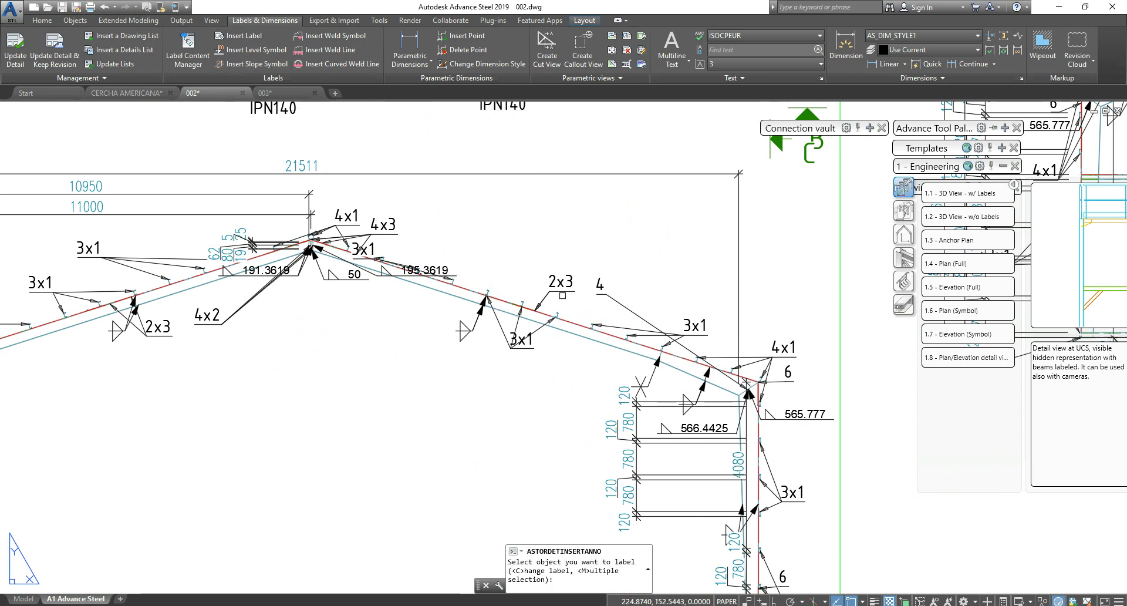
middle_click_drag(702, 359, 597, 269)
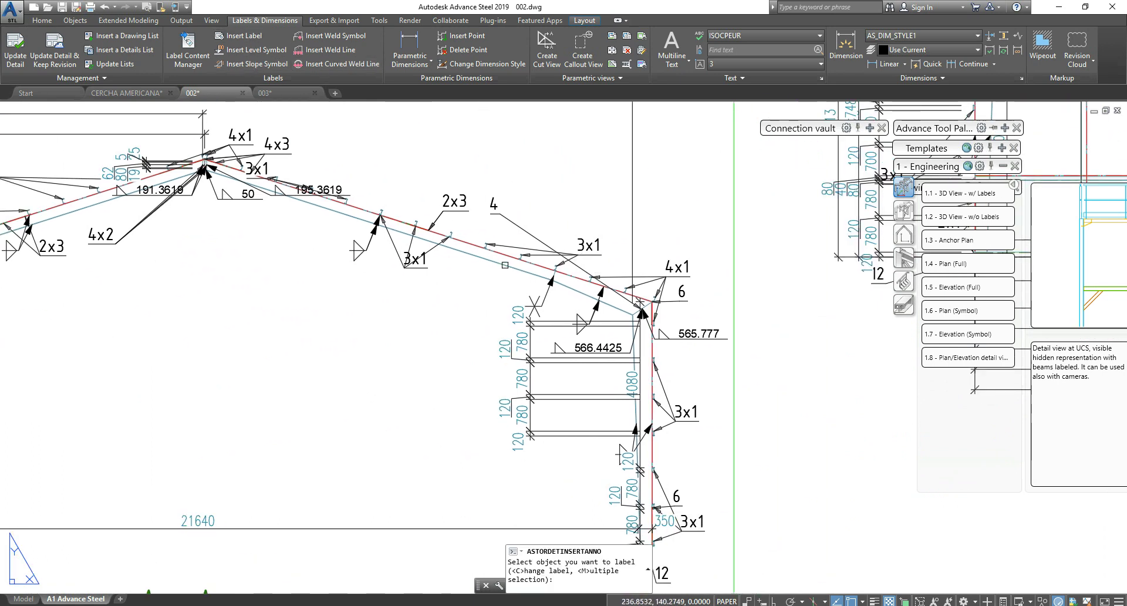
left_click(505, 266)
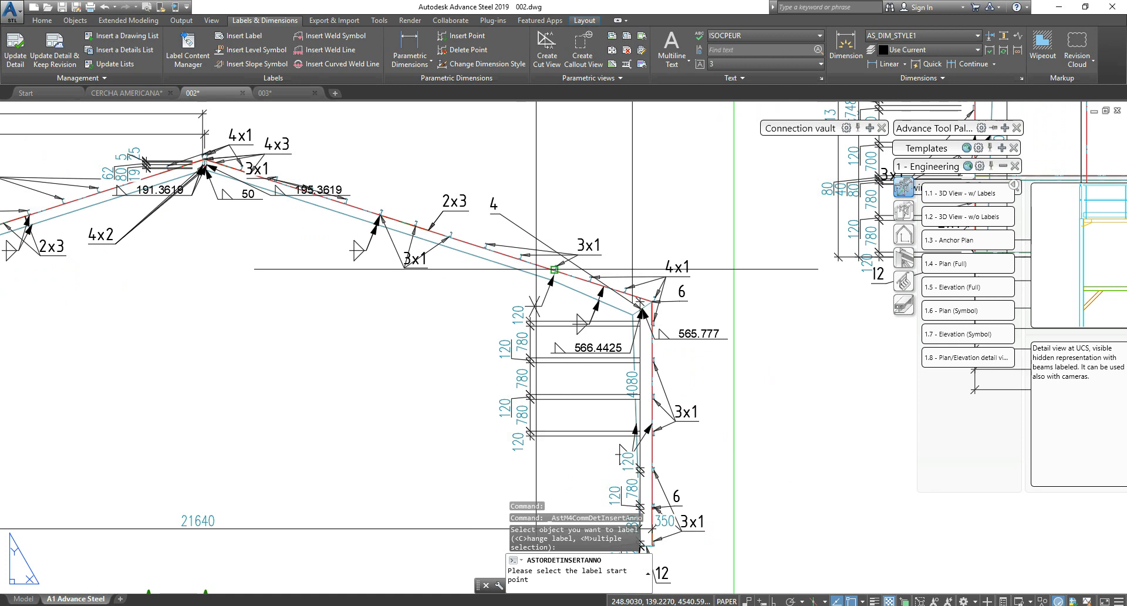
scroll(504, 265, "up", 4)
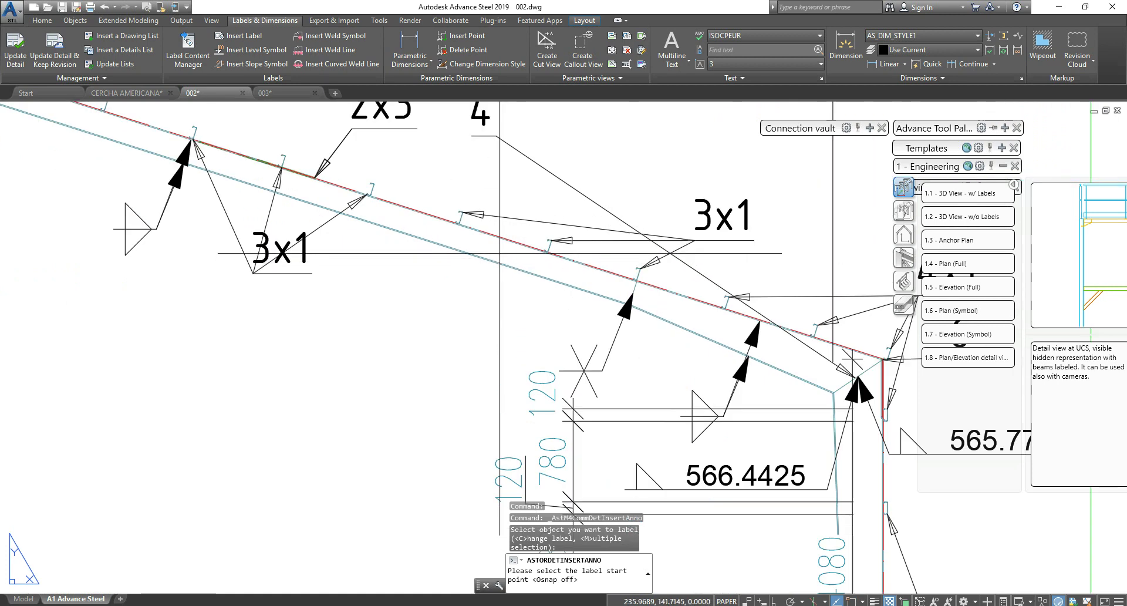
left_click(502, 261)
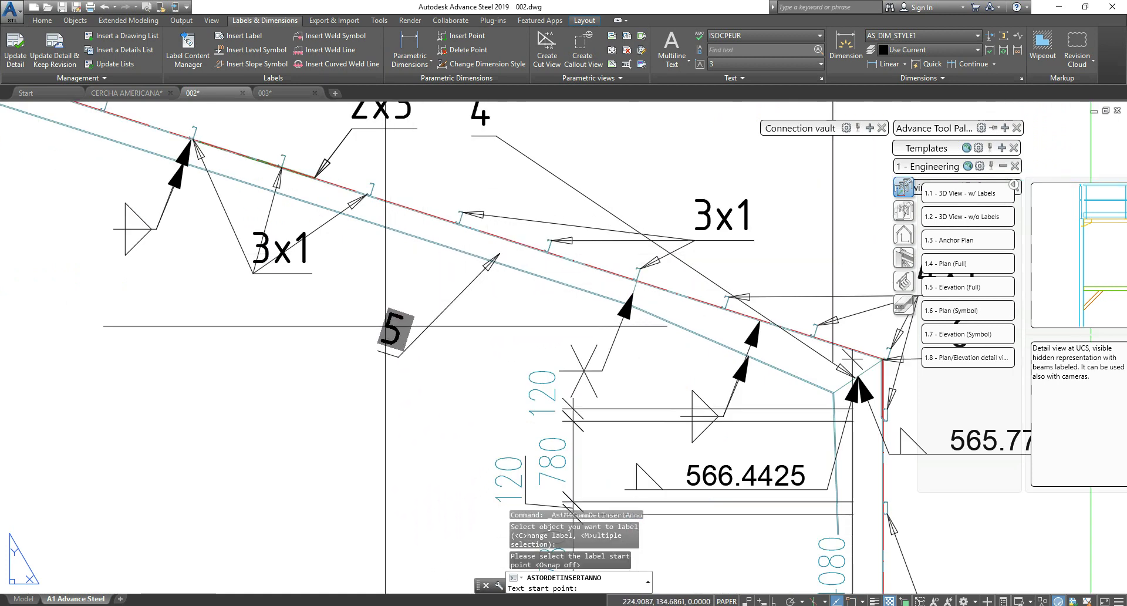
left_click(388, 338)
left_click(355, 331)
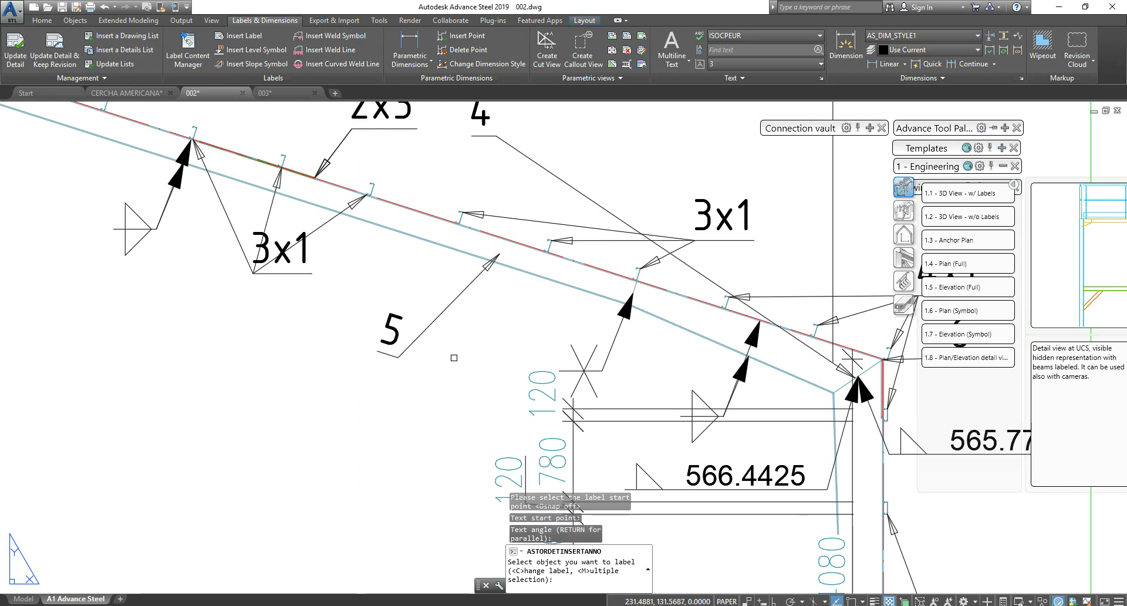
scroll(511, 354, "down", 4)
scroll(422, 299, "up", 2)
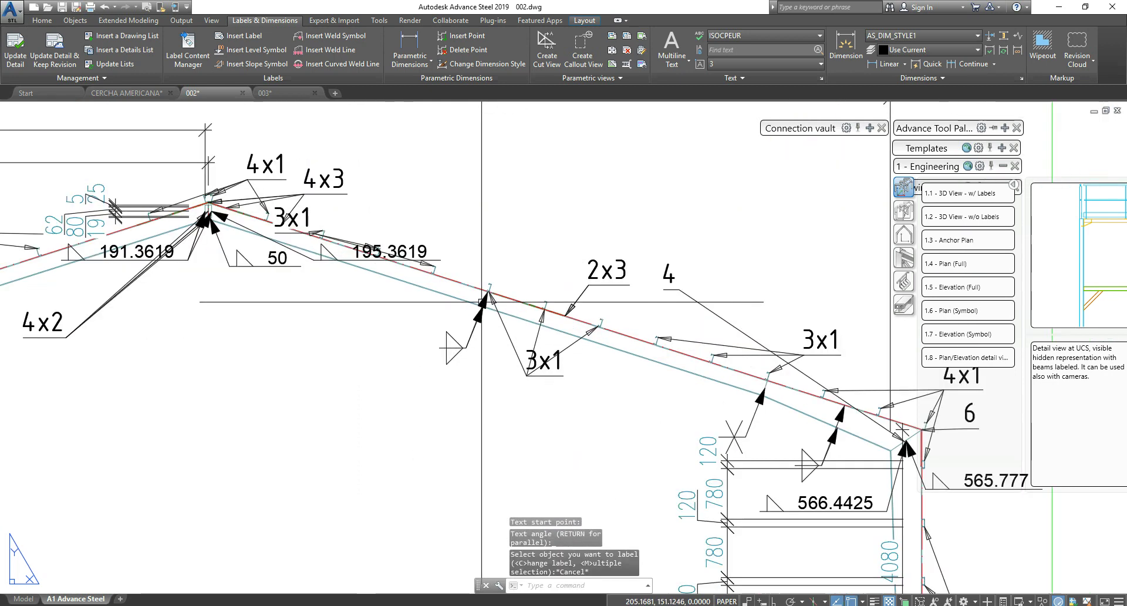
left_click(434, 291)
key("Escape")
scroll(376, 306, "up", 2)
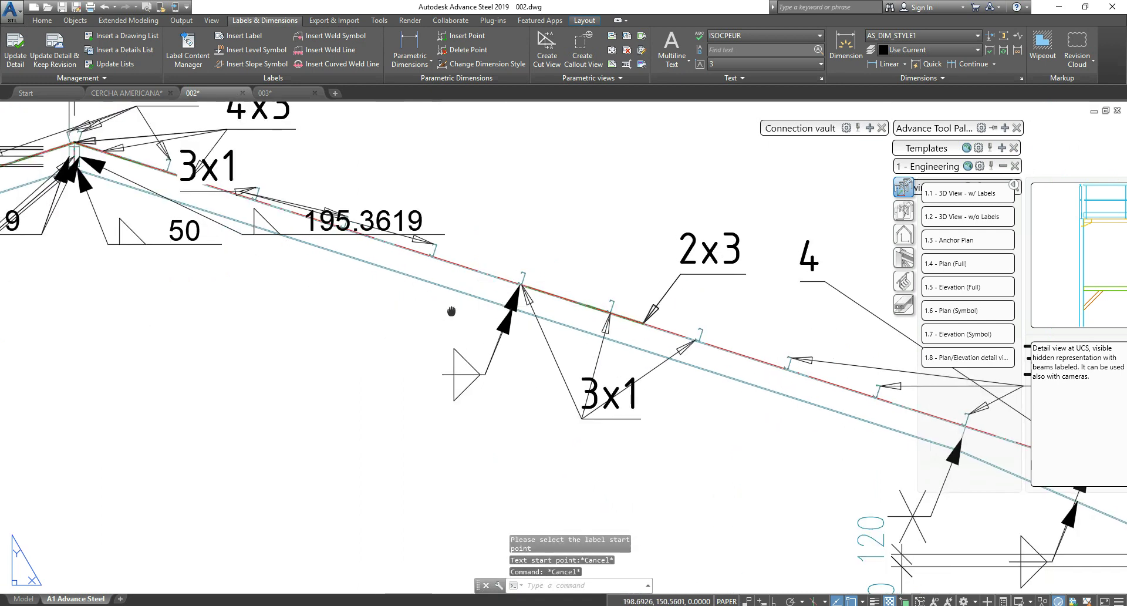
Step: Insert a part-mark label with parallel text below the lower chord of section A-A's right slope, between the ridge and the weld symbol
key("F3")
left_click(240, 35)
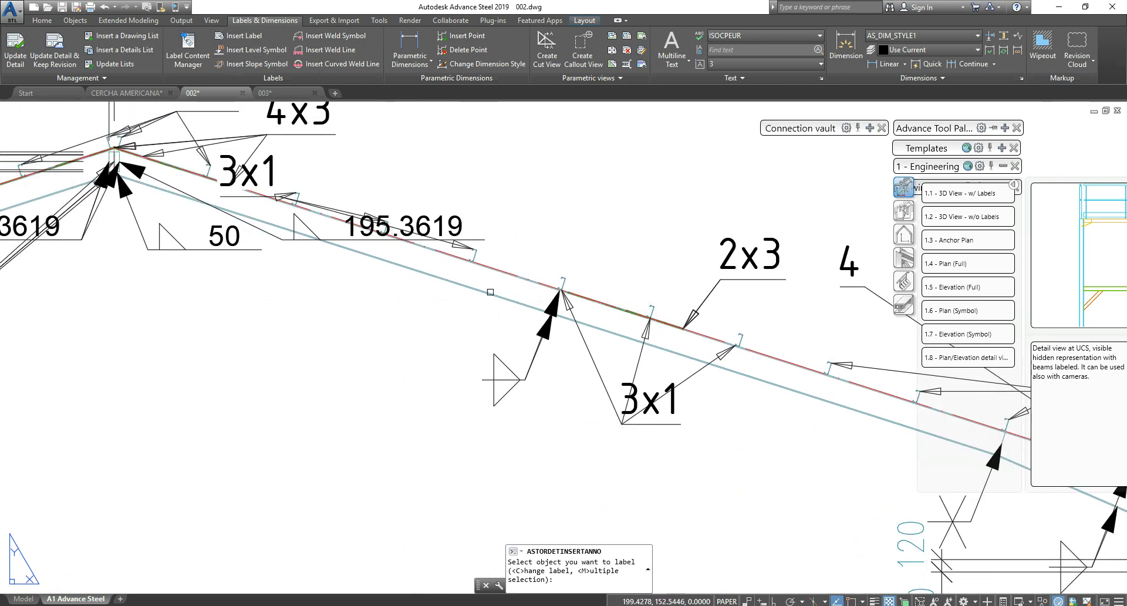
left_click(517, 303)
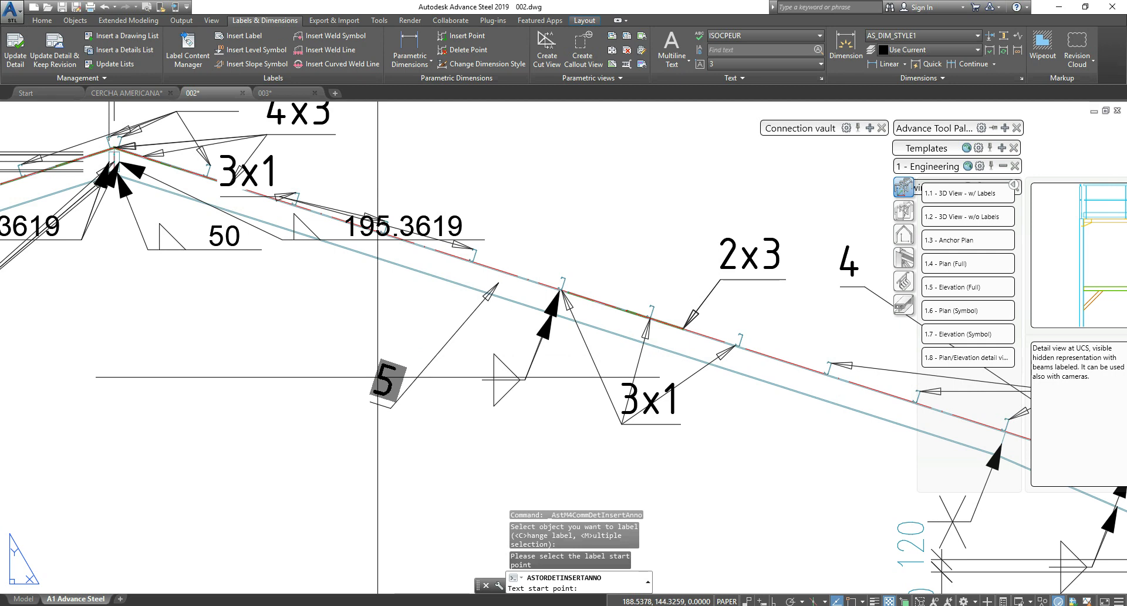
left_click(344, 385)
key("Return")
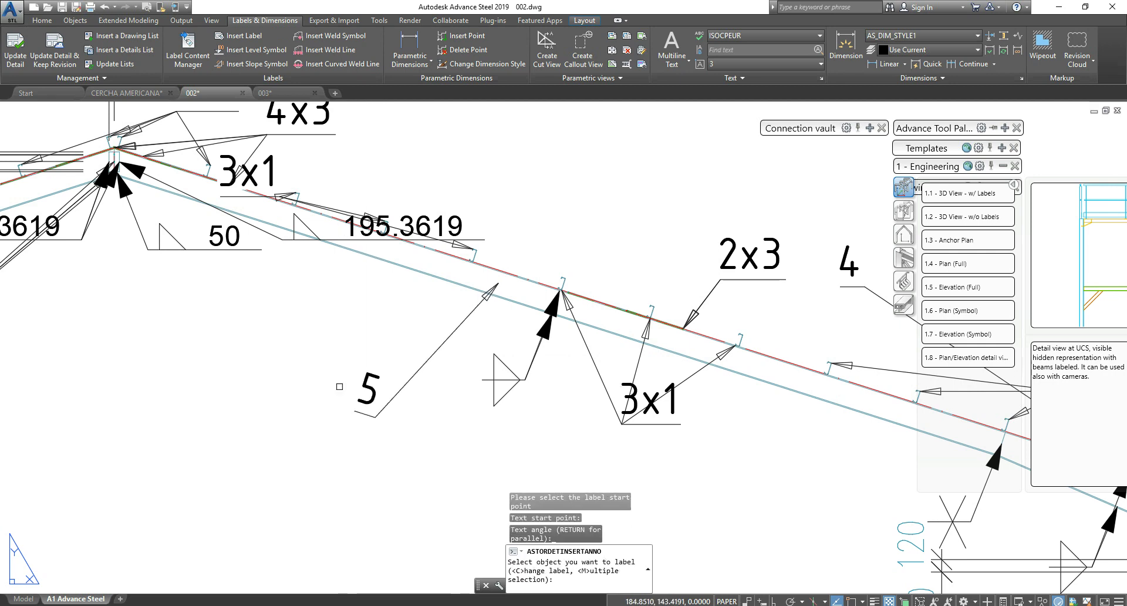
key("Escape")
Step: Examine the rows for marks 4 and 5 in the material list below section B-B
scroll(435, 370, "down", 6)
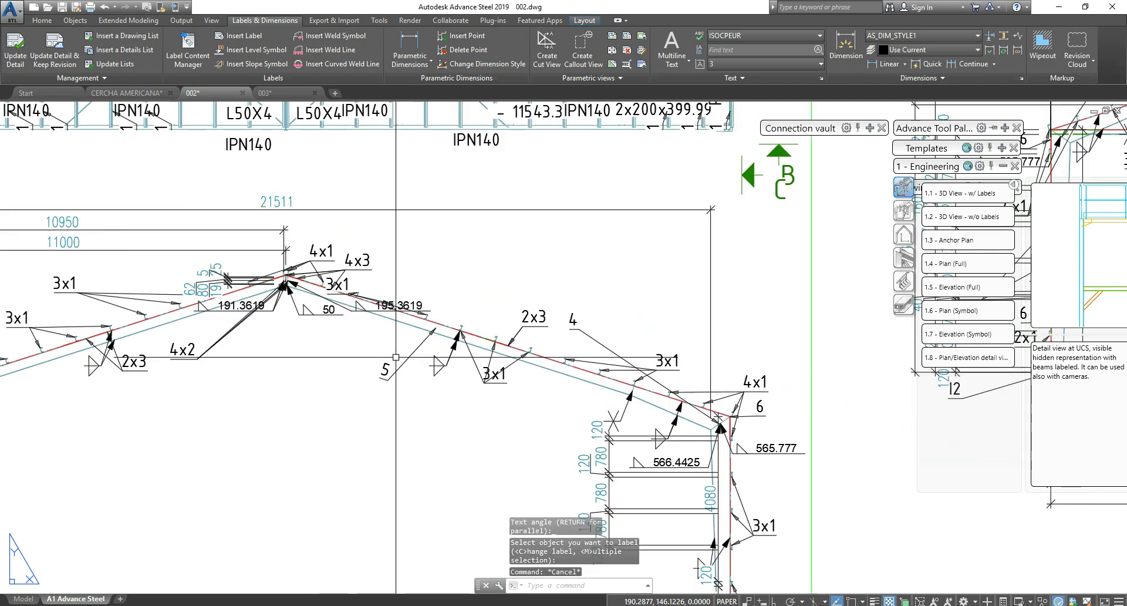
scroll(542, 322, "up", 6)
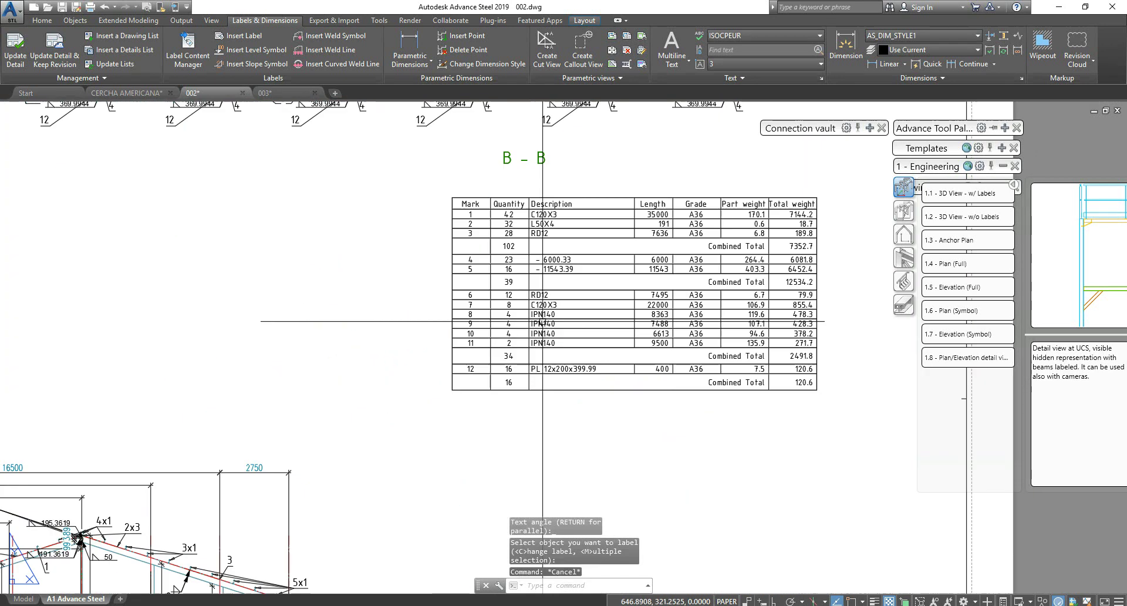
scroll(505, 288, "up", 2)
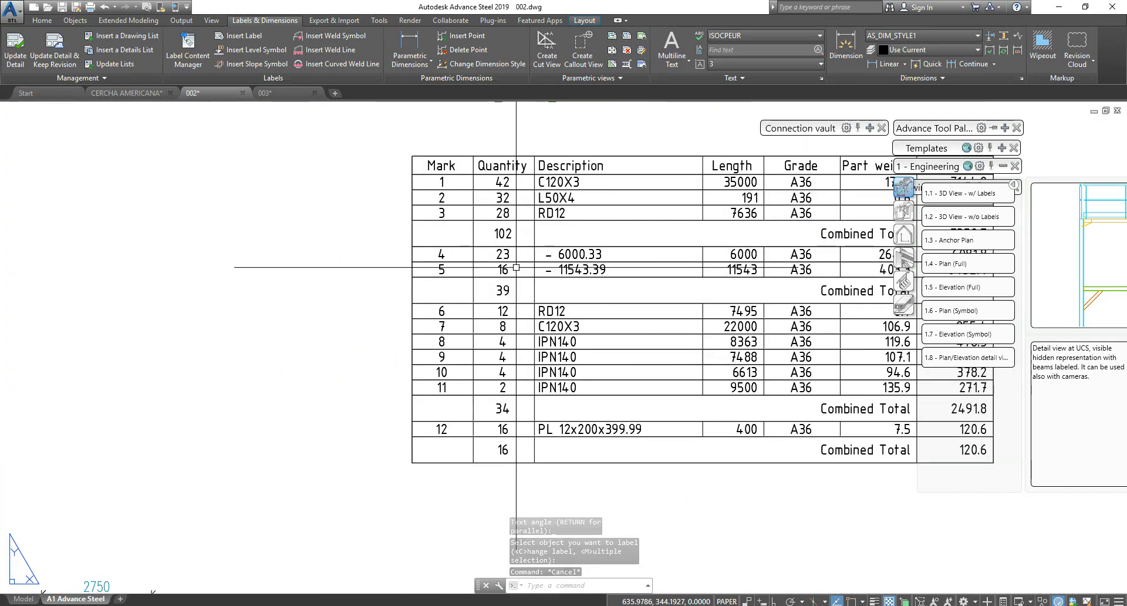
middle_click_drag(612, 271, 500, 312)
key("Escape")
key("Escape")
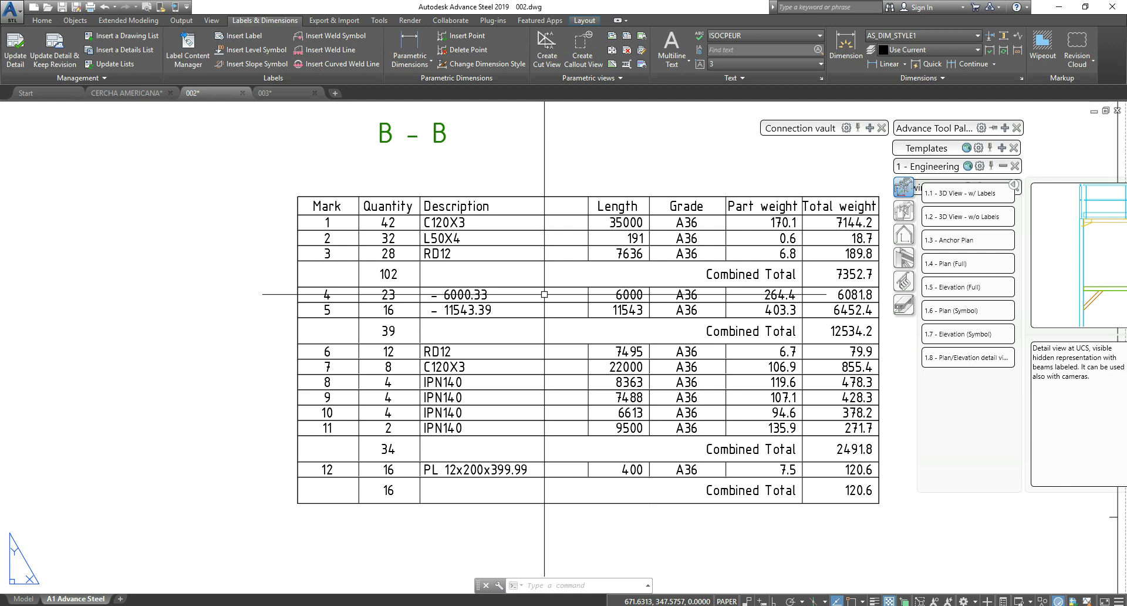
Step: Examine the remaining rows of the material list below section B-B, ending with the PL 12x200x399.99 plate entry for mark 12
middle_click_drag(667, 299, 639, 278)
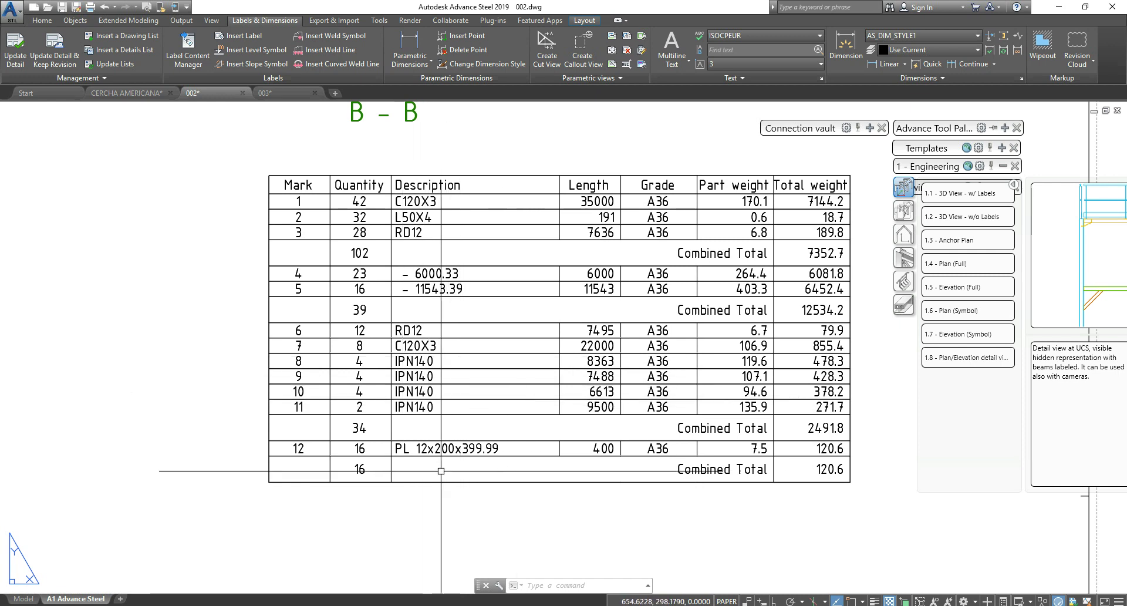
middle_click_drag(420, 450, 463, 432)
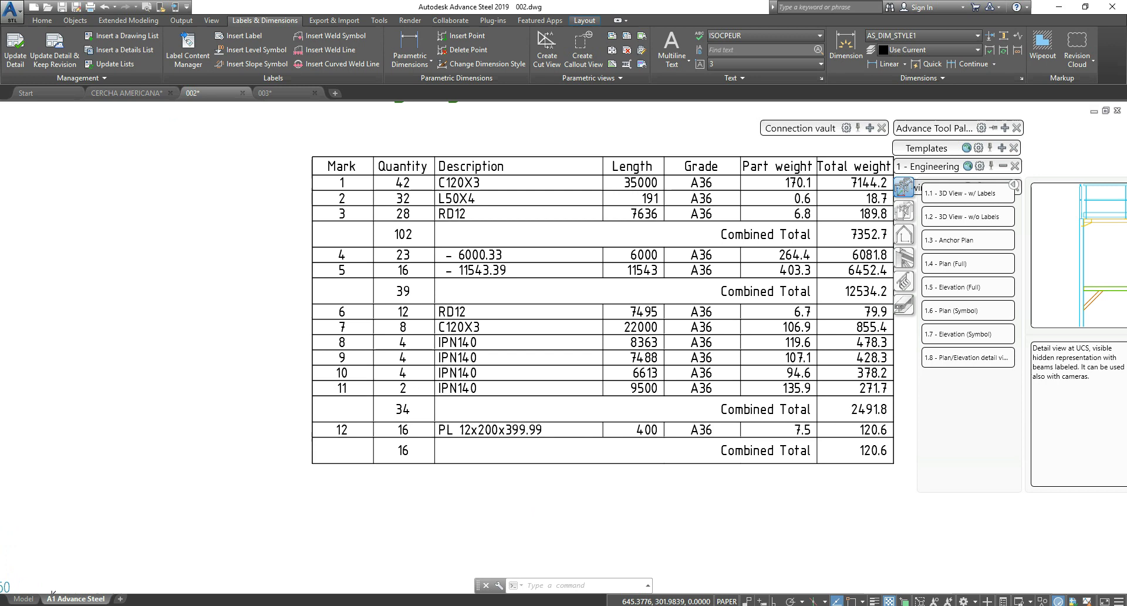
scroll(442, 439, "down", 6)
scroll(580, 331, "up", 2)
scroll(580, 331, "down", 4)
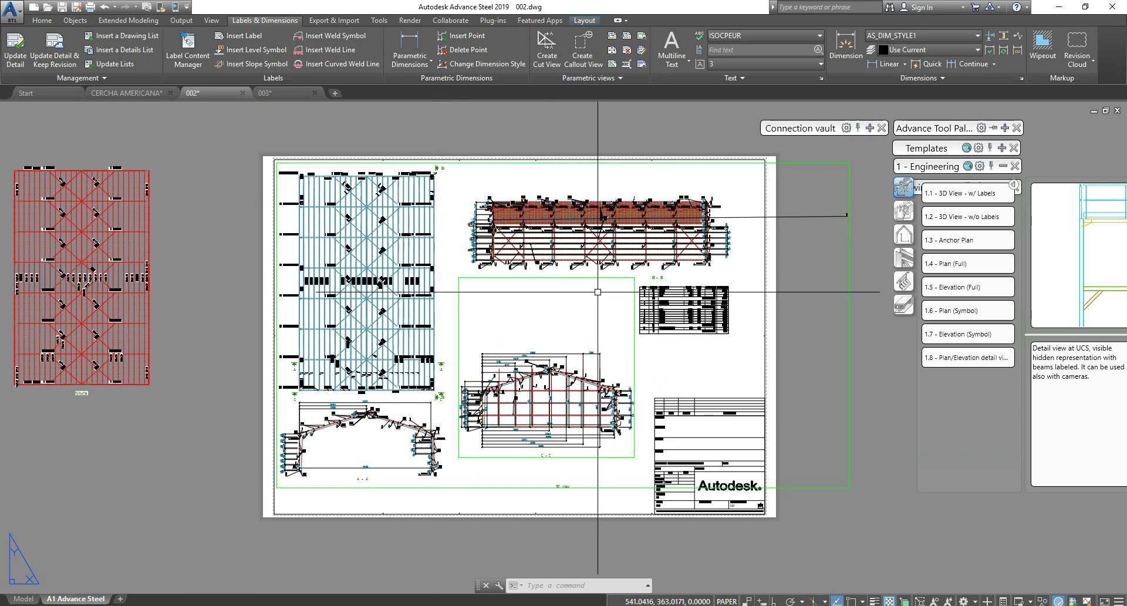
scroll(659, 332, "up", 8)
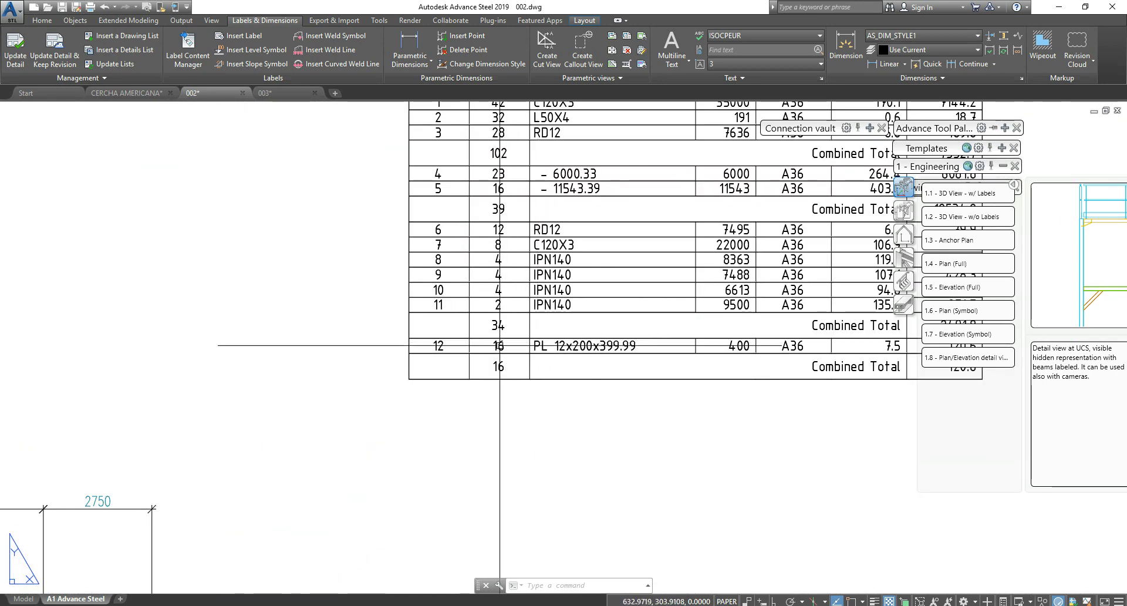
scroll(505, 351, "down", 6)
middle_click_drag(421, 333, 718, 356)
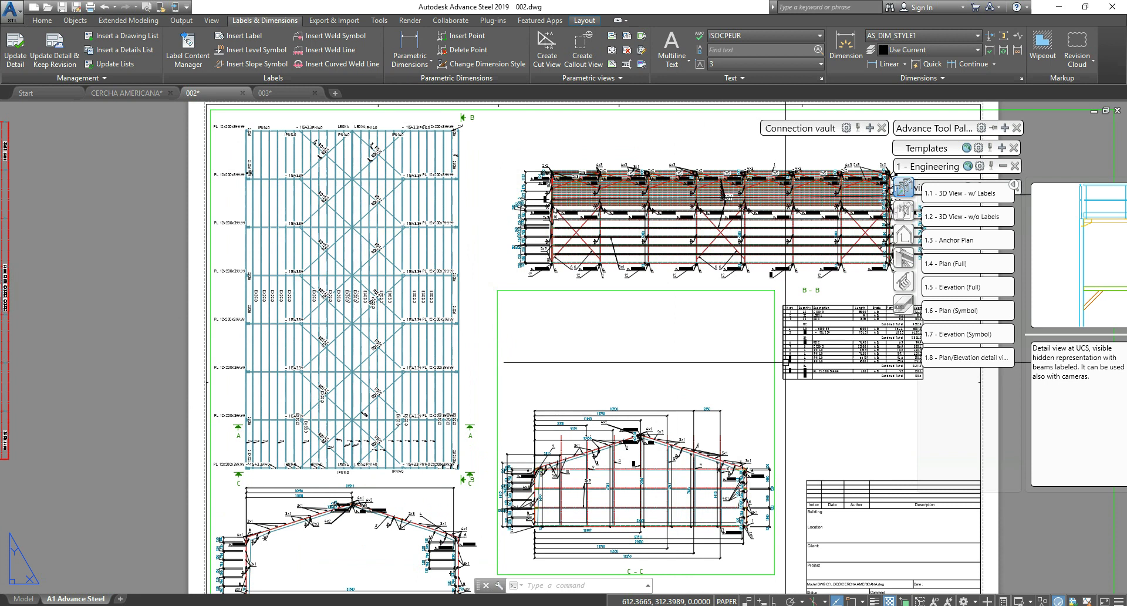
scroll(822, 347, "up", 6)
middle_click_drag(622, 390, 268, 397)
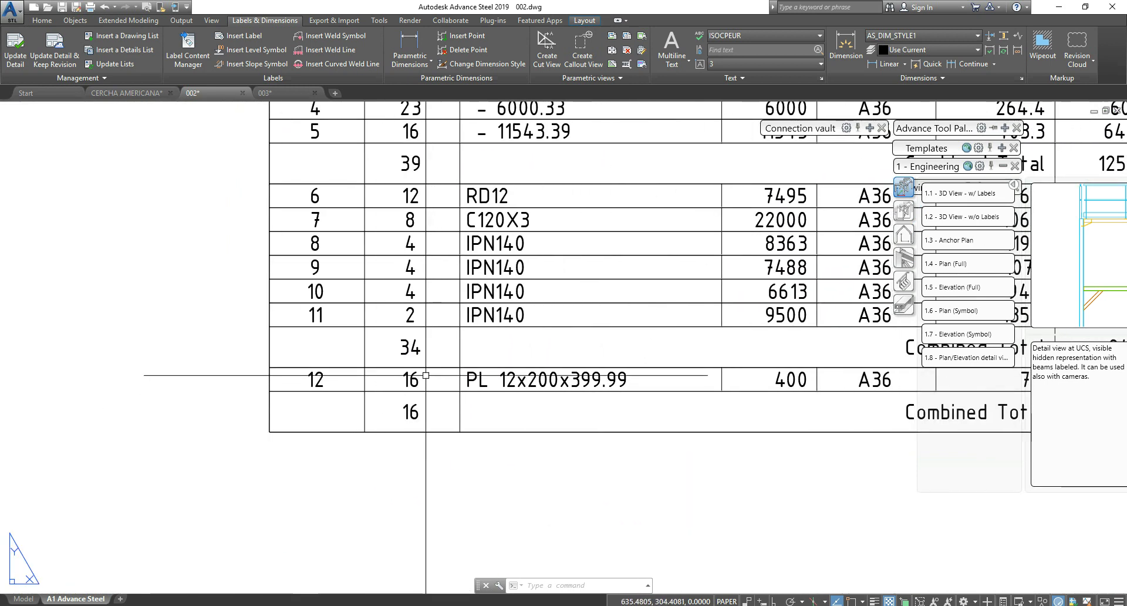
scroll(417, 376, "down", 8)
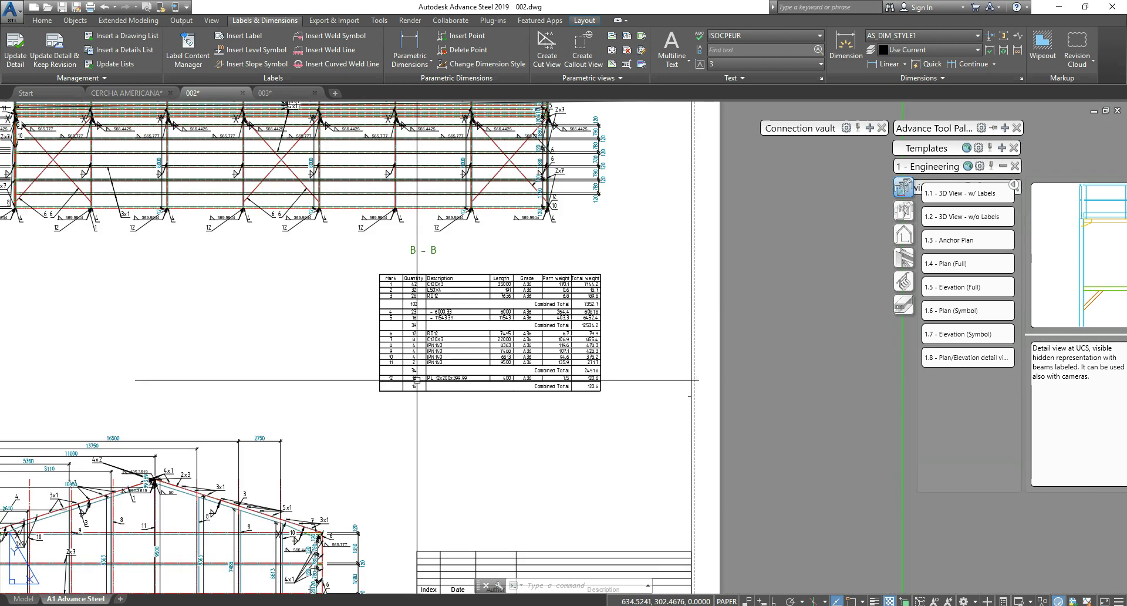
Step: Inspect the mark 12 labels and the base plates they point to at the column bases in section B-B
scroll(553, 280, "up", 4)
scroll(552, 280, "up", 6)
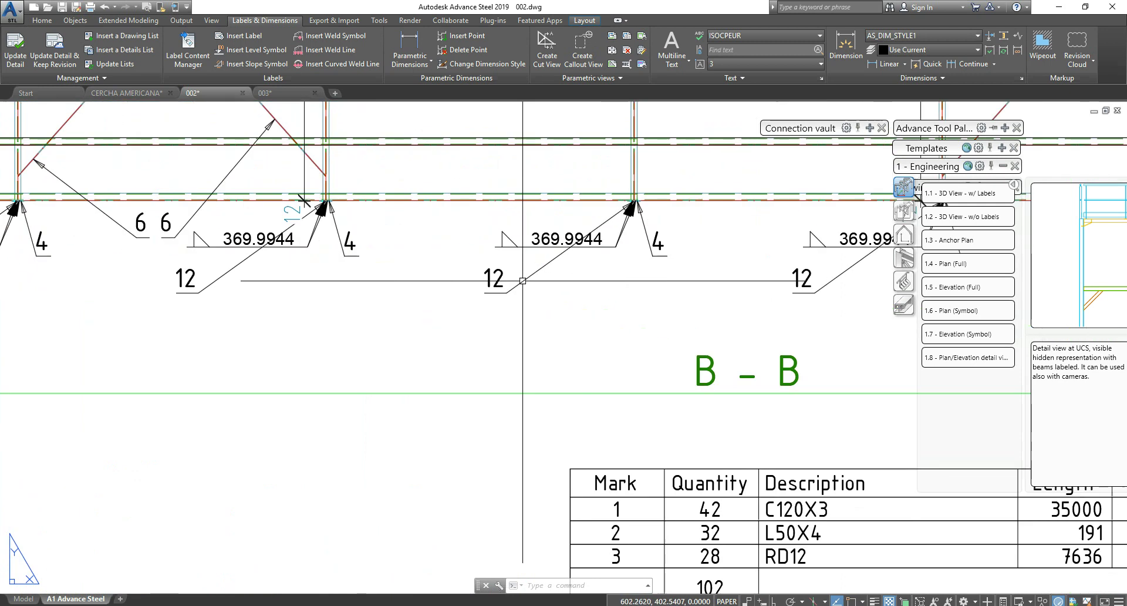
scroll(619, 219, "up", 3)
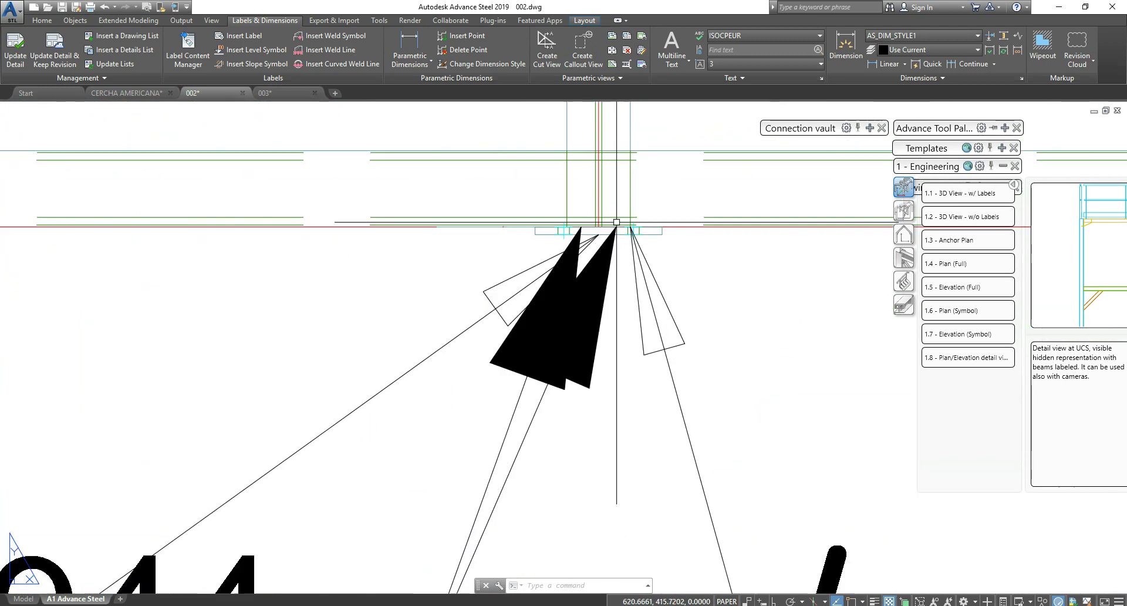
scroll(599, 231, "down", 3)
scroll(599, 231, "down", 2)
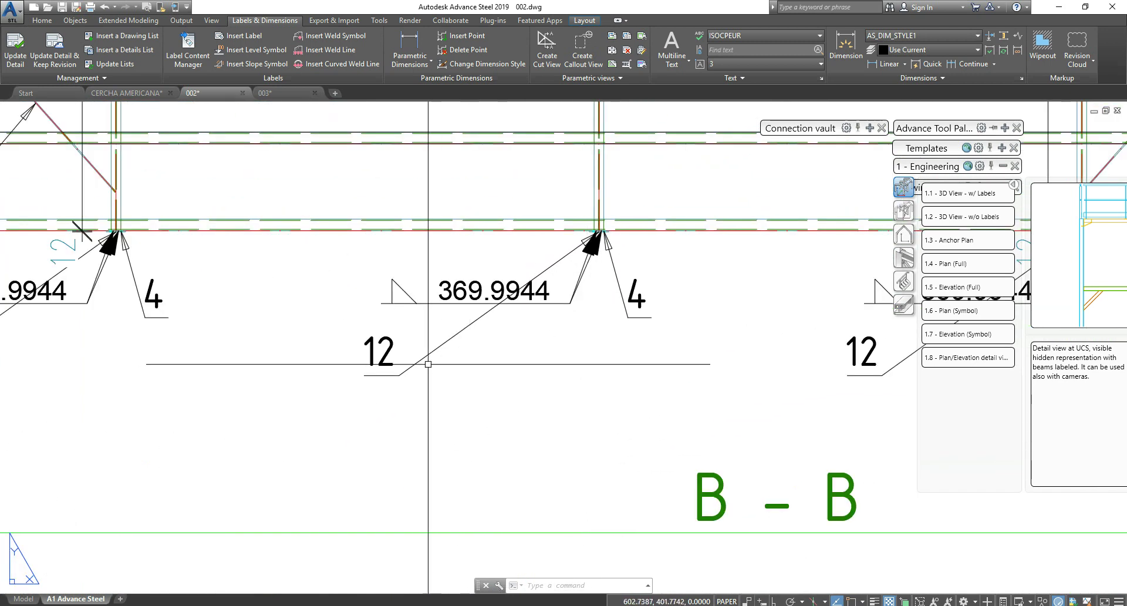
Step: Erase the overlapping RD12 text and the mark 1 label covering the plan view's corner beside section markers B and C
scroll(82, 231, "down", 8)
scroll(544, 370, "up", 5)
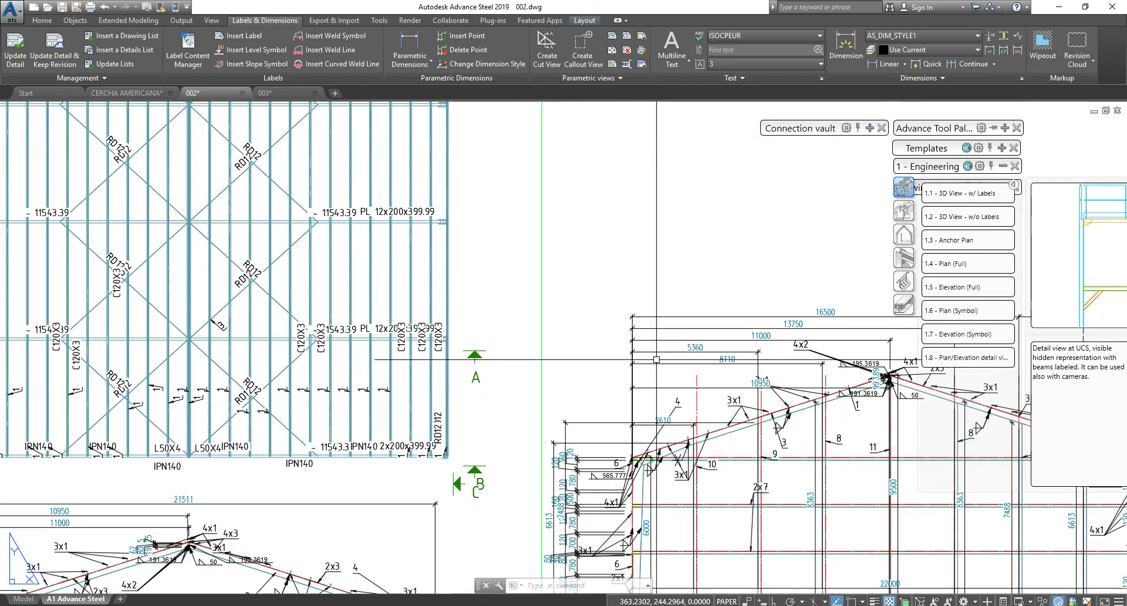
scroll(545, 370, "up", 4)
scroll(479, 320, "down", 3)
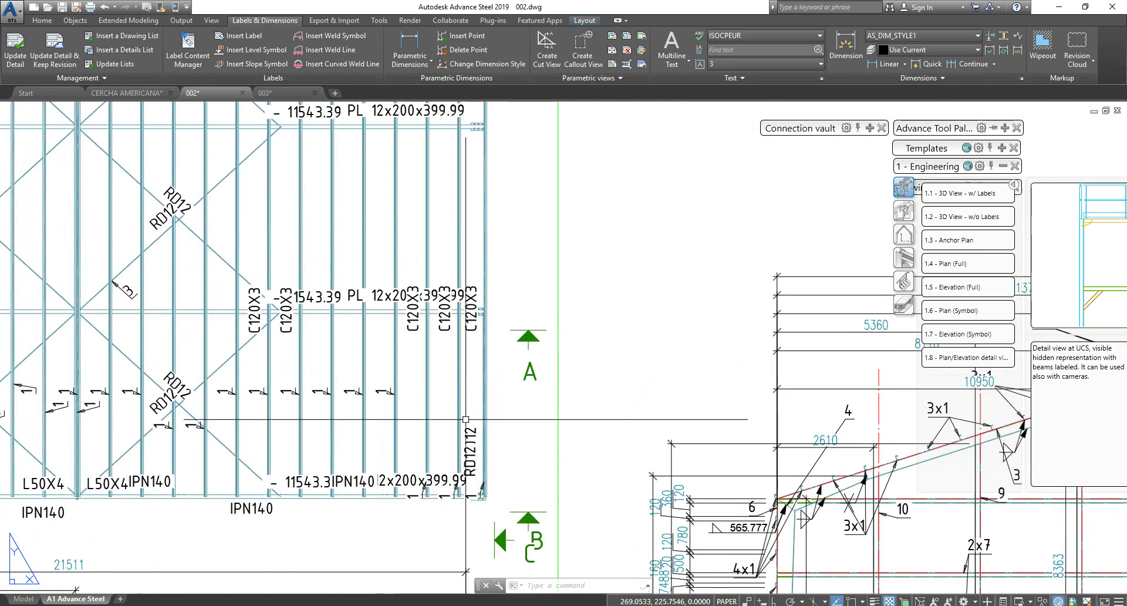
middle_click_drag(390, 411, 575, 336)
scroll(599, 411, "up", 4)
scroll(604, 377, "down", 4)
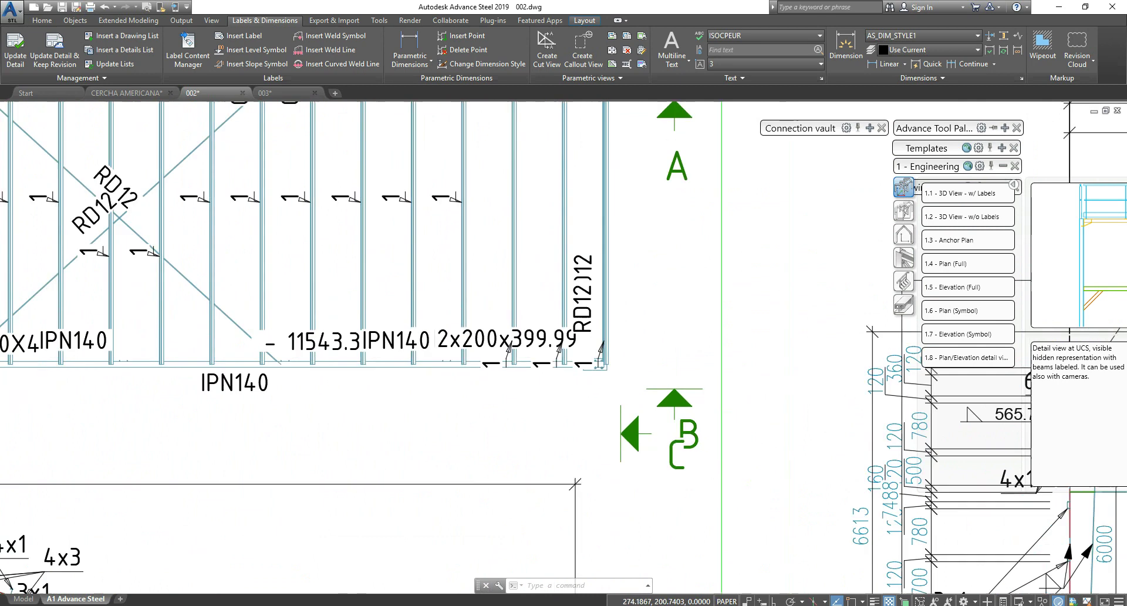
middle_click_drag(563, 396, 578, 389)
scroll(604, 356, "up", 4)
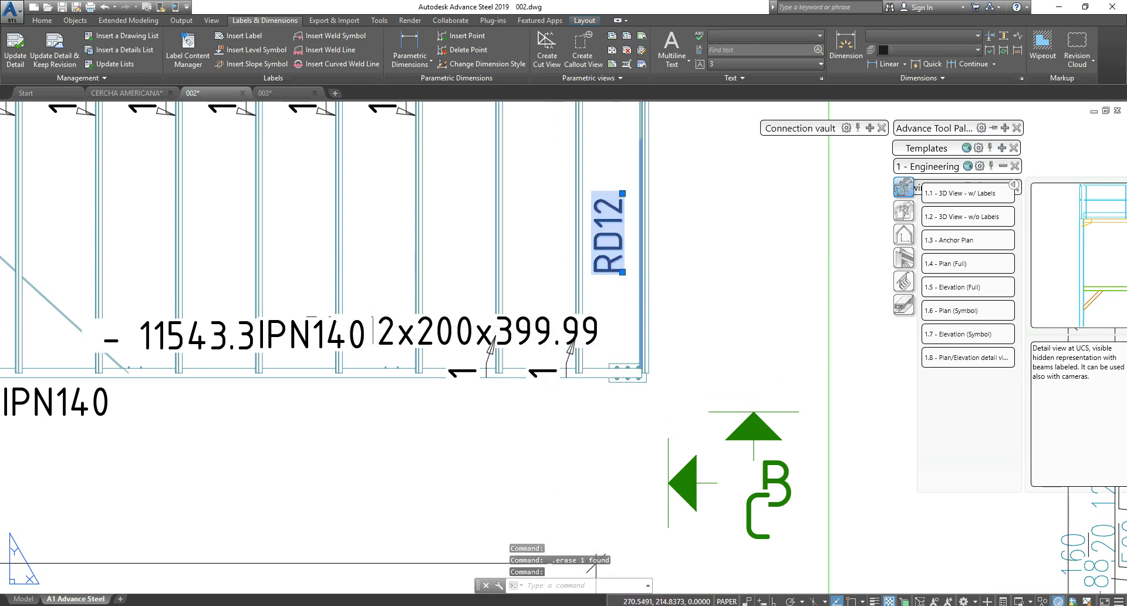
Step: Erase the outer vertical dimension chain and the 565.777 weld symbol beside the right column in section C-C
scroll(614, 300, "down", 4)
middle_click_drag(606, 299, 430, 231)
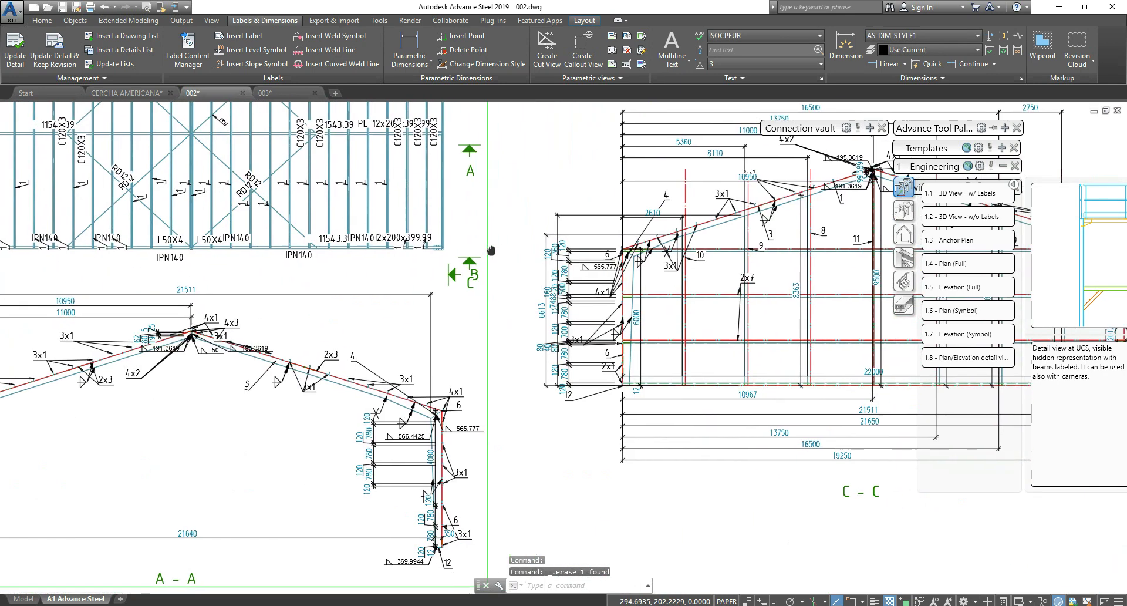
middle_click_drag(596, 337, 217, 366)
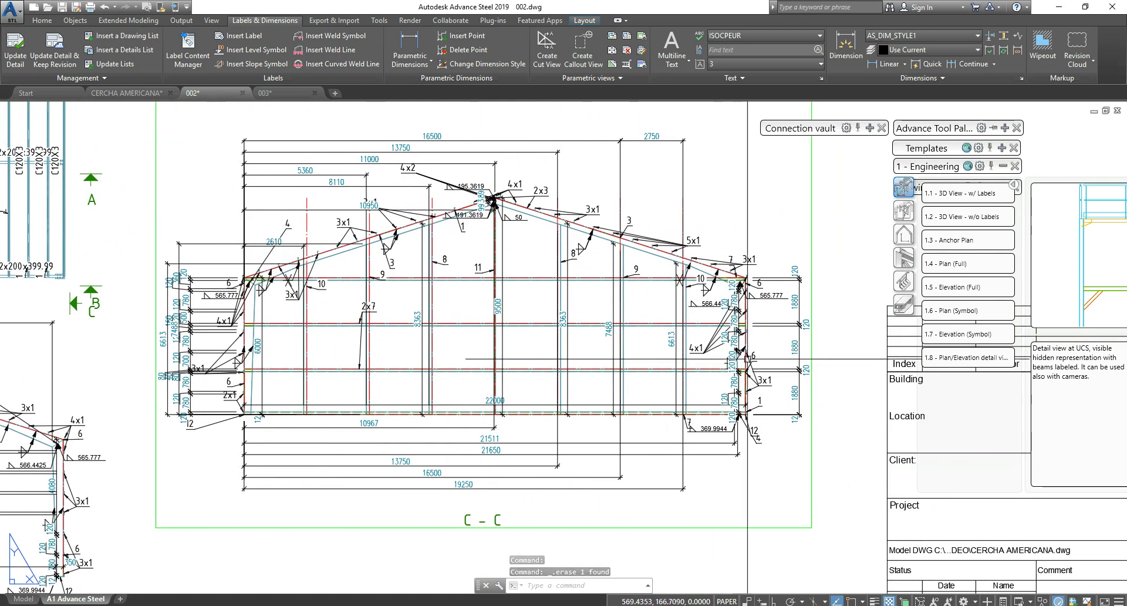
left_click_drag(800, 402, 767, 239)
key("Delete")
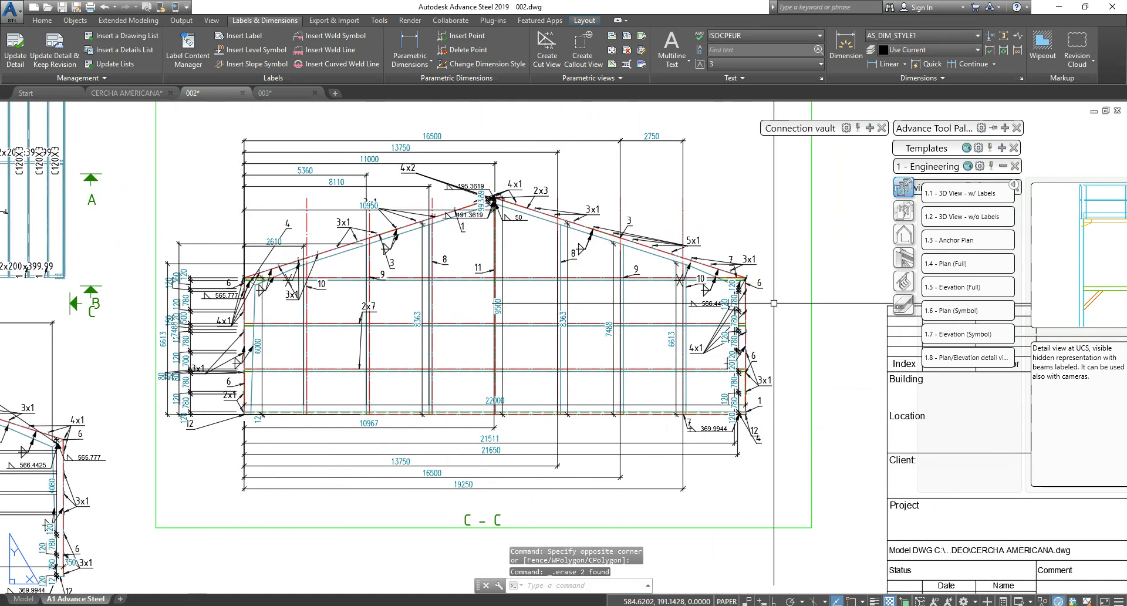
Step: Try to label the bolted base plate at the plan view's lower right corner with its part mark, using parallel text
scroll(220, 233, "down", 5)
scroll(506, 372, "up", 10)
scroll(517, 369, "up", 2)
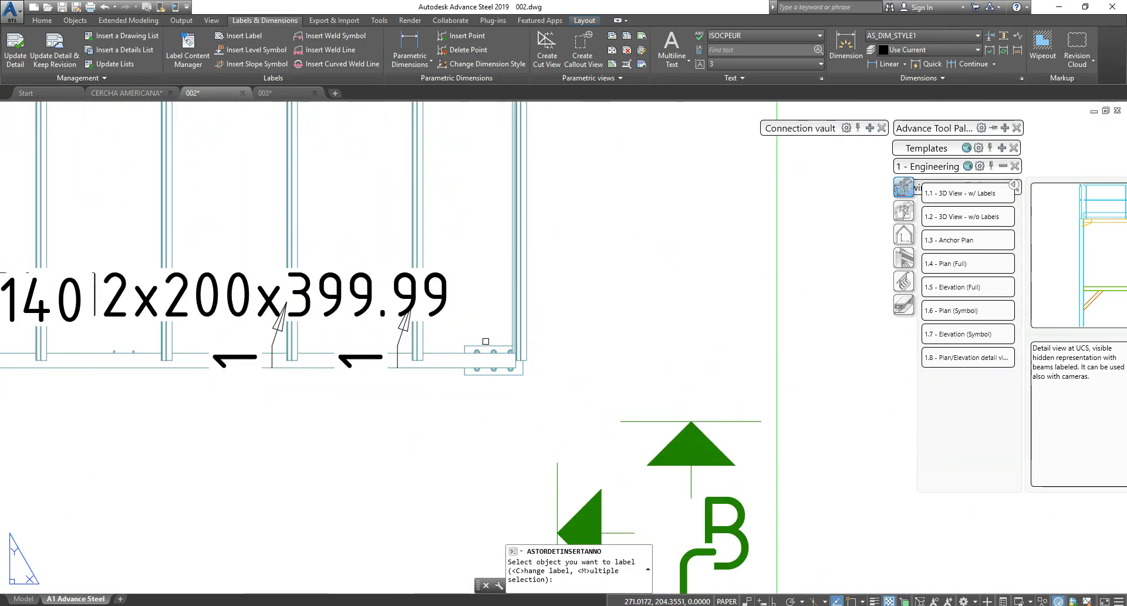
scroll(486, 352, "up", 4)
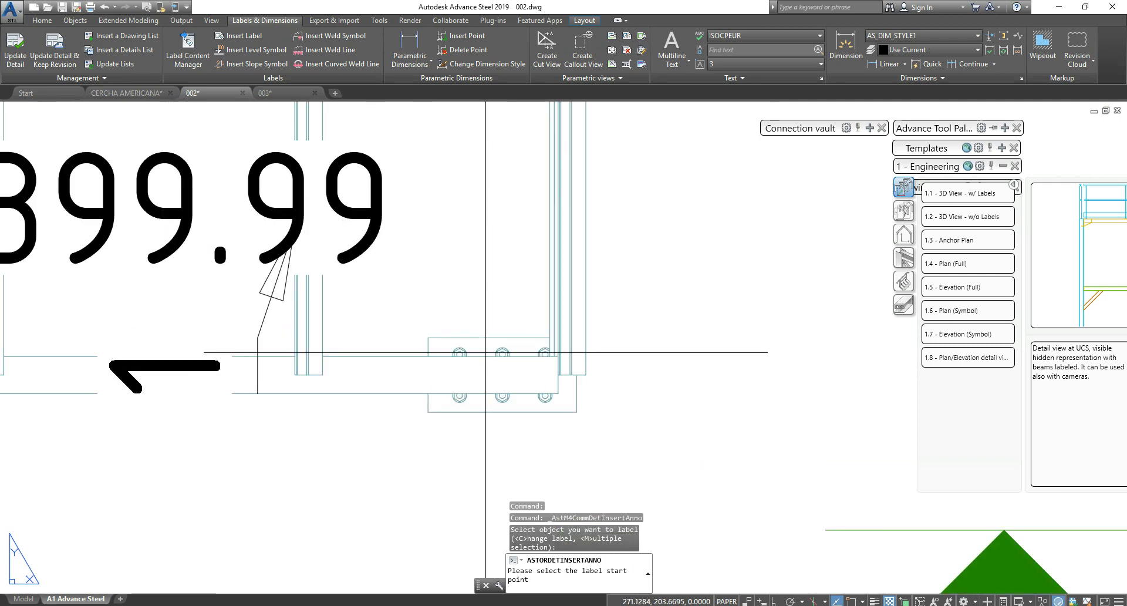
left_click(485, 347)
scroll(554, 340, "down", 4)
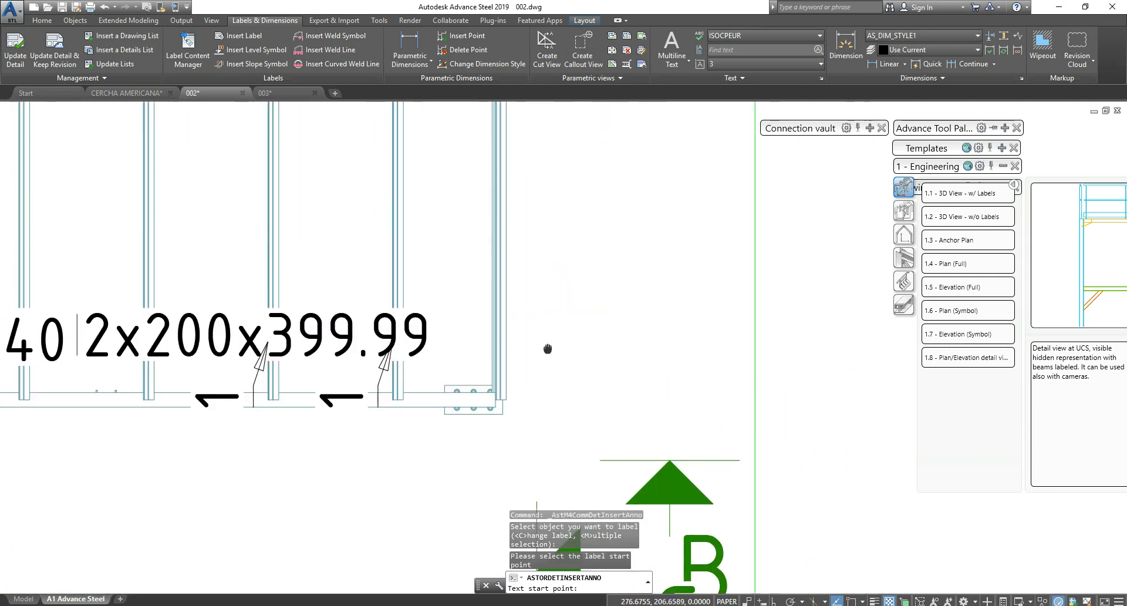
left_click(598, 292)
key("Return")
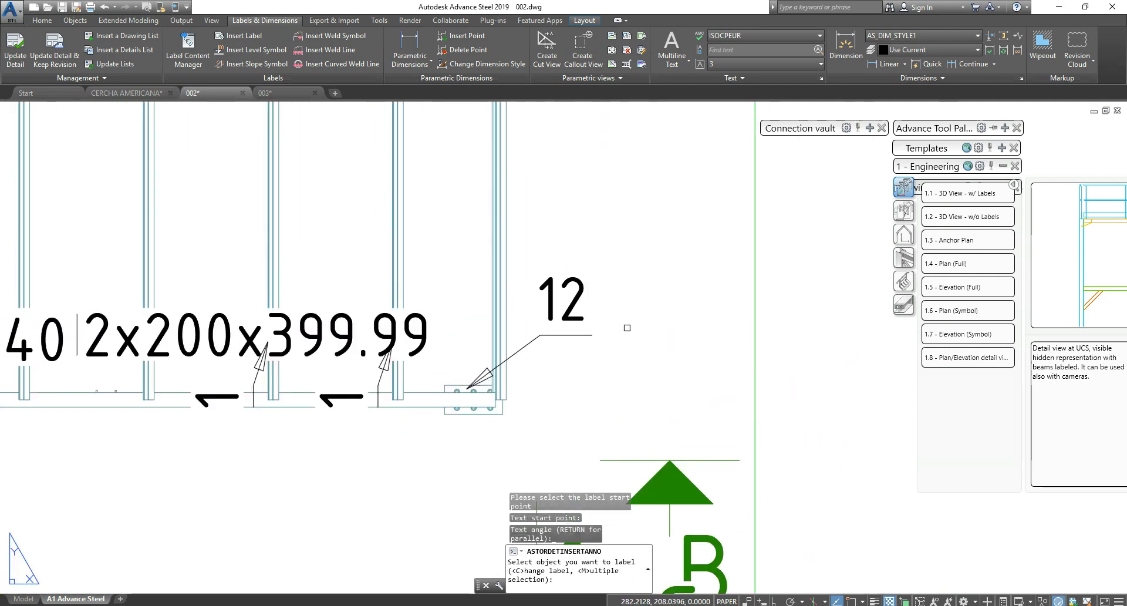
scroll(647, 320, "down", 3)
scroll(577, 344, "up", 4)
key("Escape")
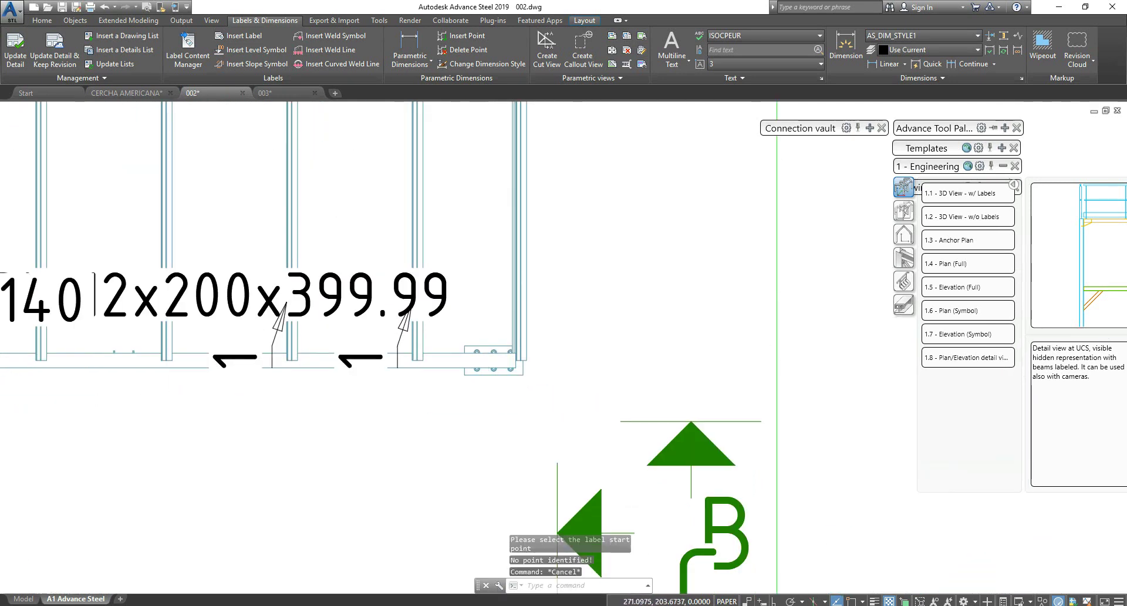
Step: Insert a horizontal part-mark label 12 above and outside the bolted base plate at the plan view's lower right corner
scroll(490, 349, "up", 5)
left_click(480, 329)
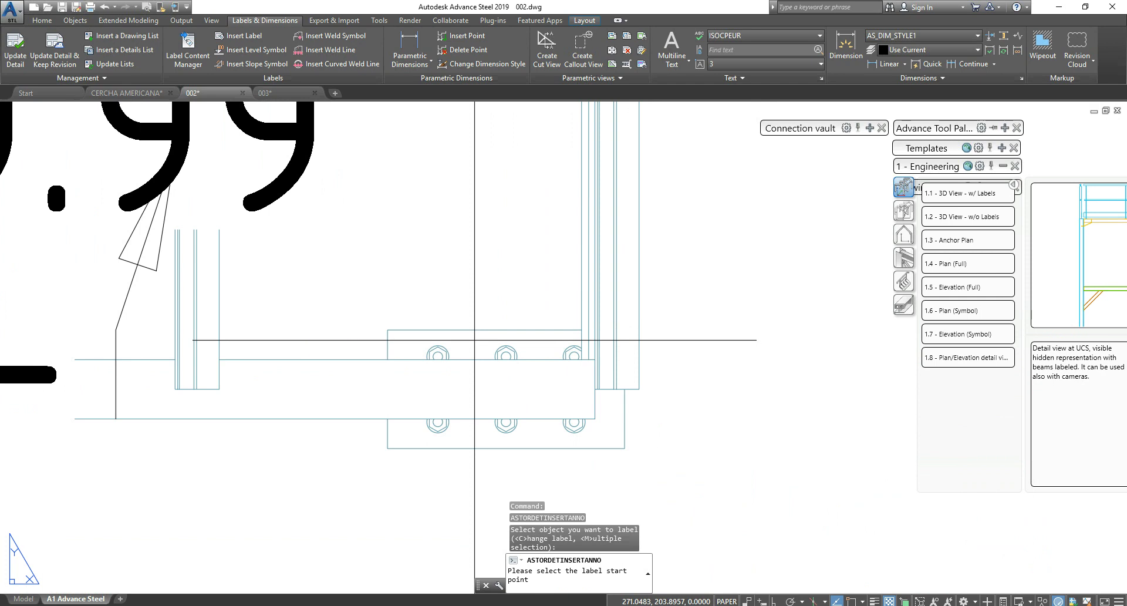
scroll(517, 309, "down", 8)
left_click(562, 233)
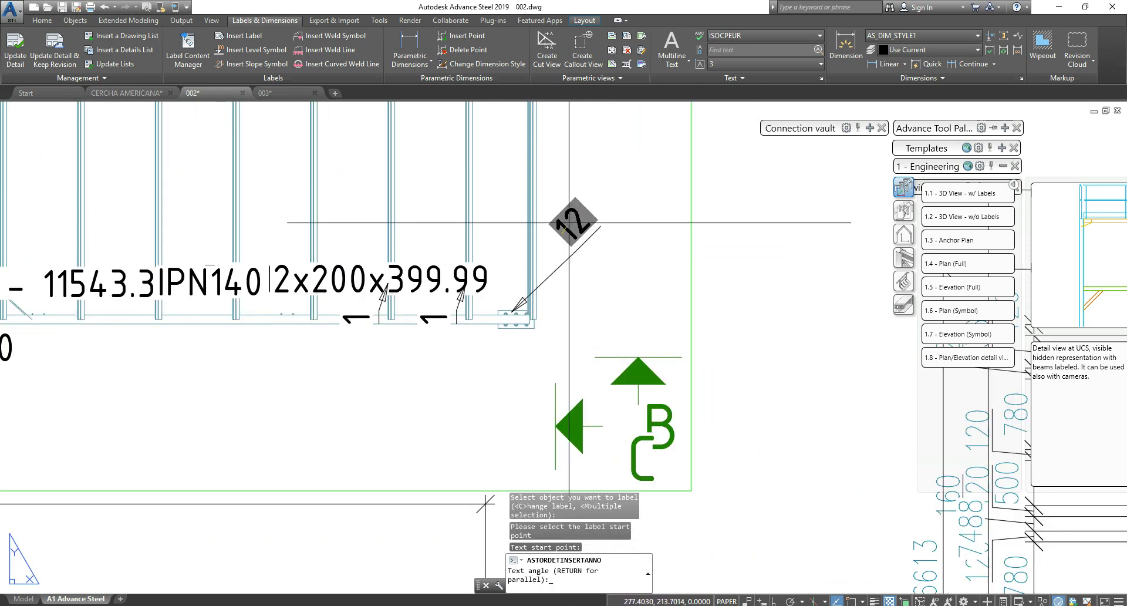
left_click(643, 232)
key("Escape")
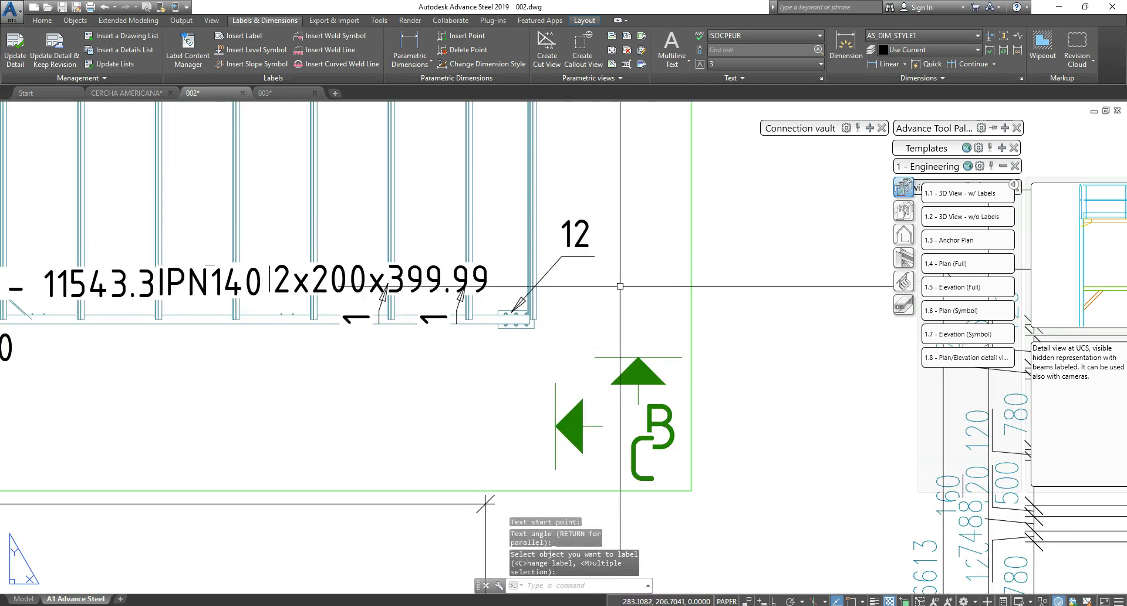
Step: Erase the vertical 120/780 dimension chain on the inner side of the right column's upper part in section A-A
scroll(516, 297, "down", 5)
scroll(472, 324, "up", 3)
scroll(473, 324, "down", 5)
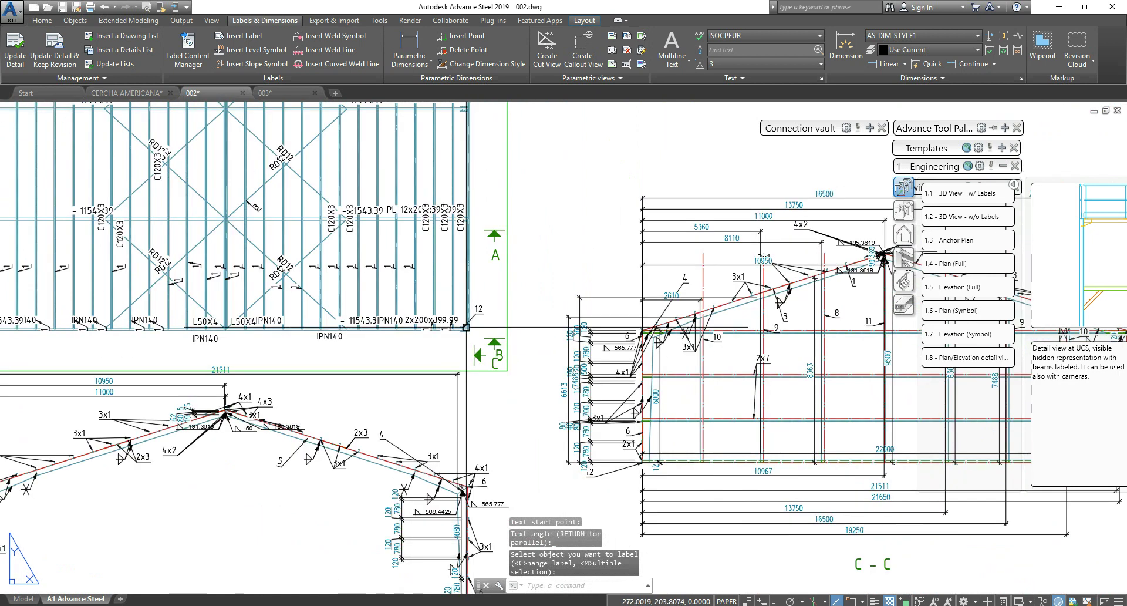
scroll(489, 373, "up", 2)
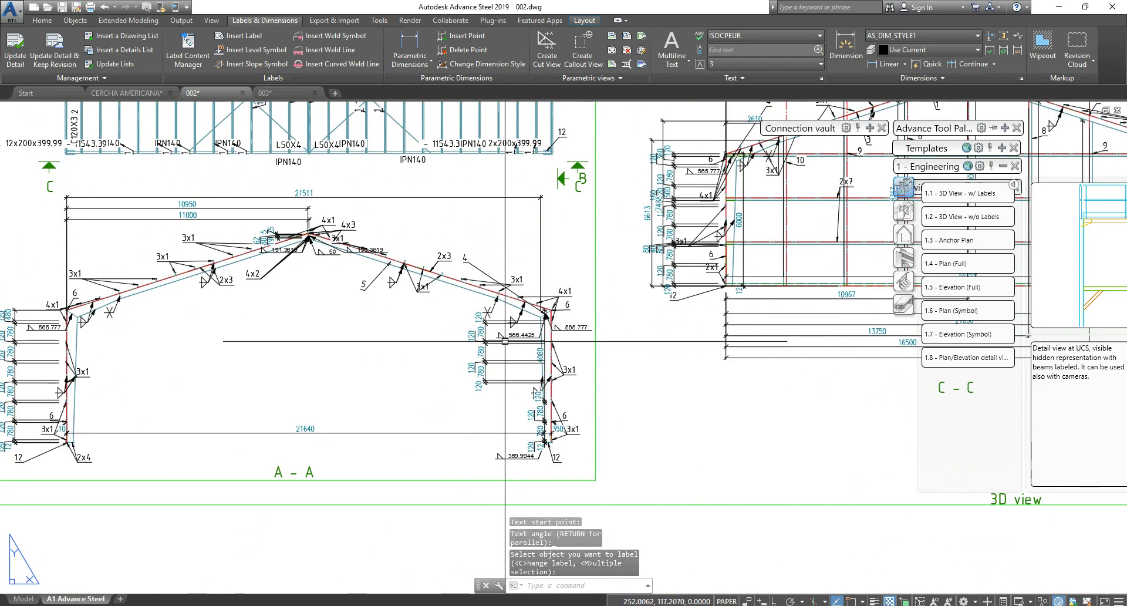
left_click(491, 402)
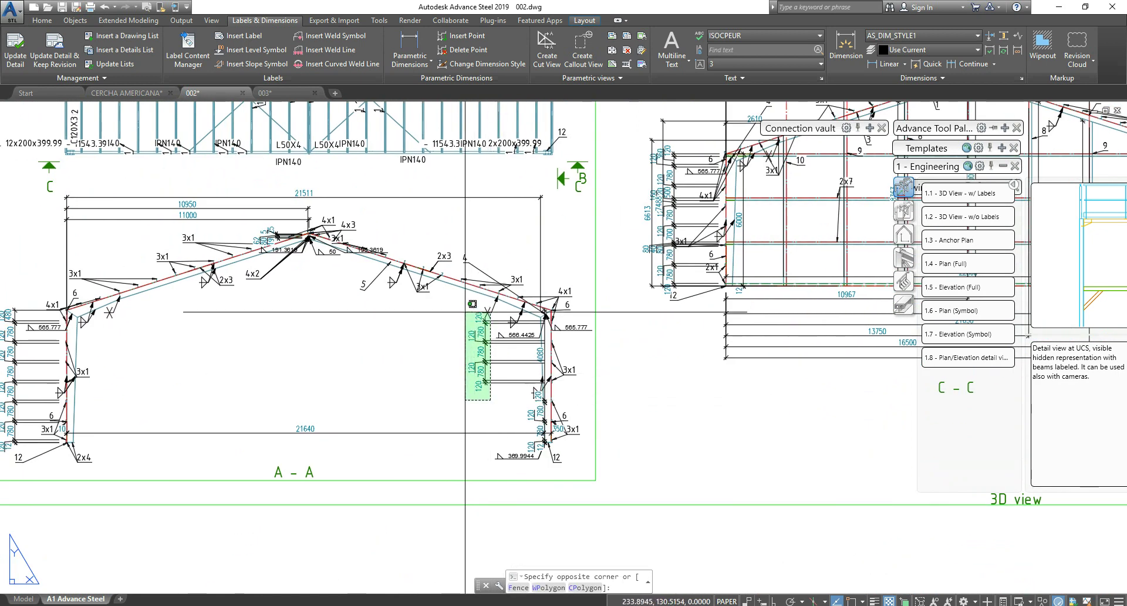
left_click(466, 307)
key("Delete")
Step: Move the weld symbol beside the 2x3 label on section A-A's left slope to the open area below the 4x2 label
middle_click_drag(482, 324, 635, 347)
middle_click_drag(322, 367, 375, 390)
scroll(424, 318, "up", 6)
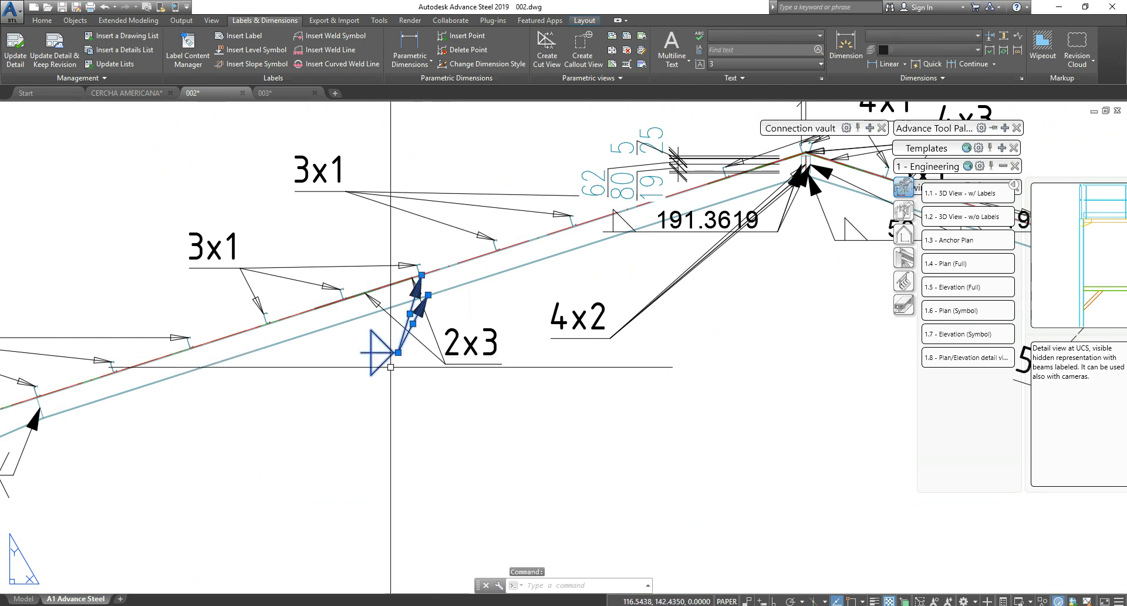
left_click(398, 353)
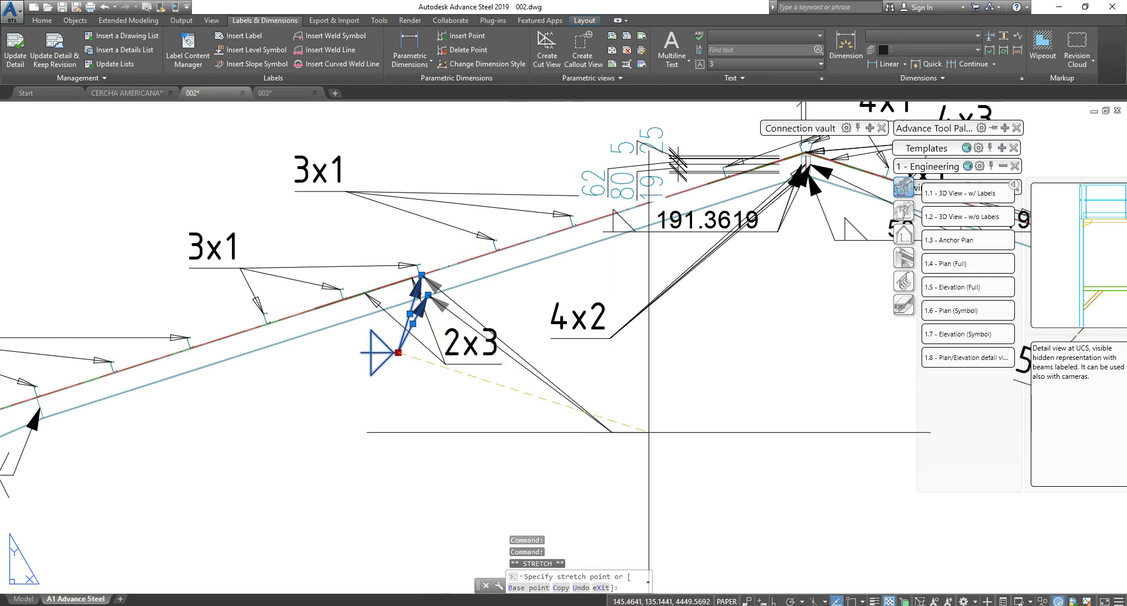
left_click(669, 404)
scroll(799, 400, "up", 2)
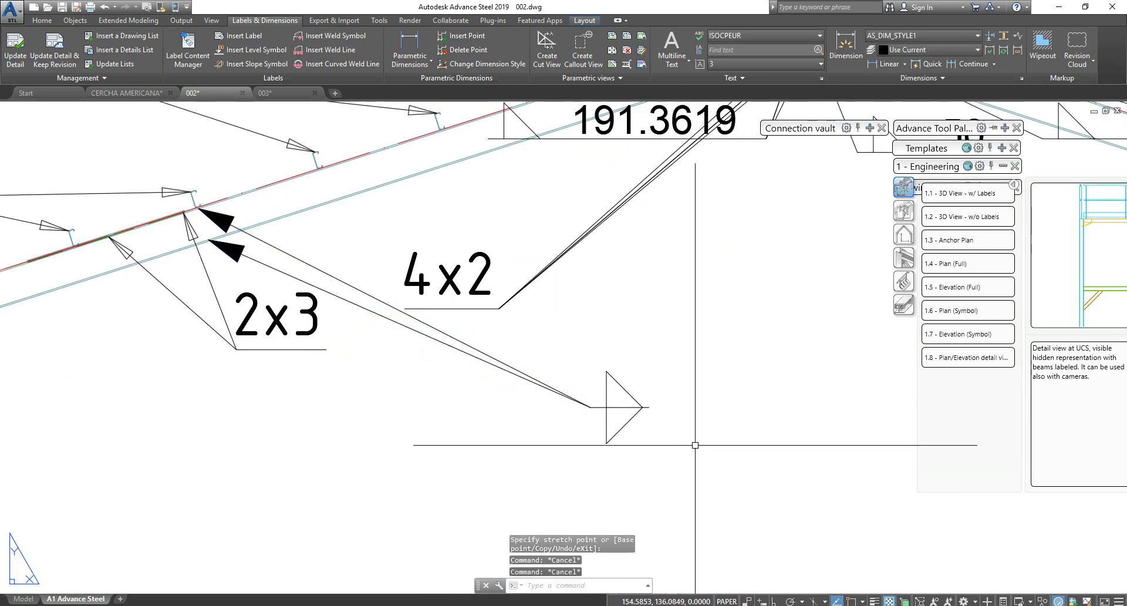
key("Escape")
Step: Erase the two-arrow weld symbol located below the 4x2 label in section A-A
left_click(629, 393)
left_click(583, 409)
key("Delete")
scroll(546, 345, "down", 5)
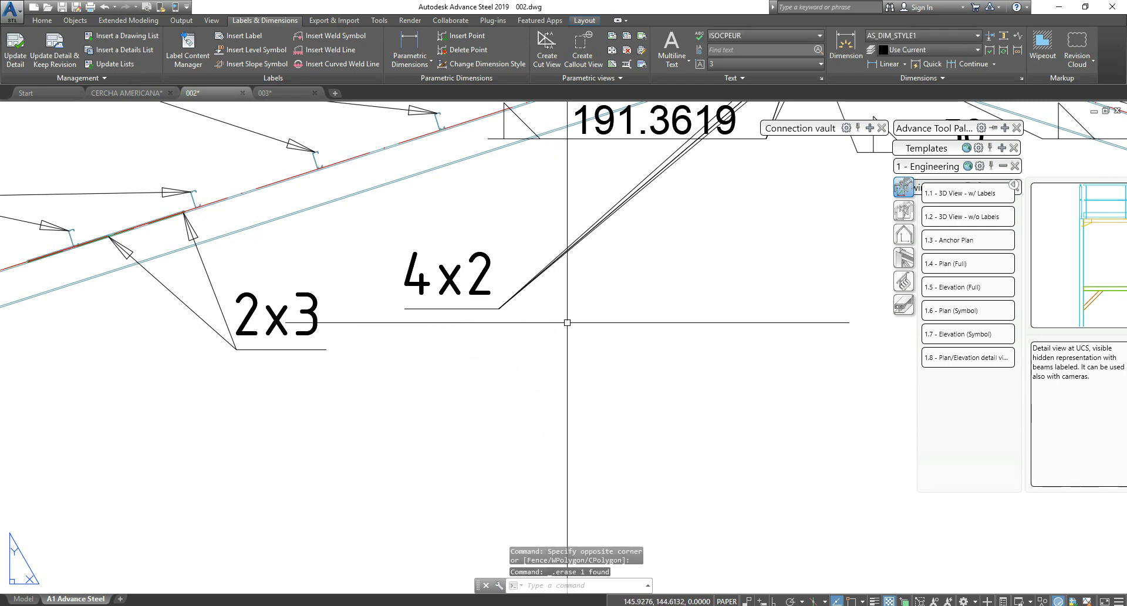
middle_click_drag(628, 299, 603, 289)
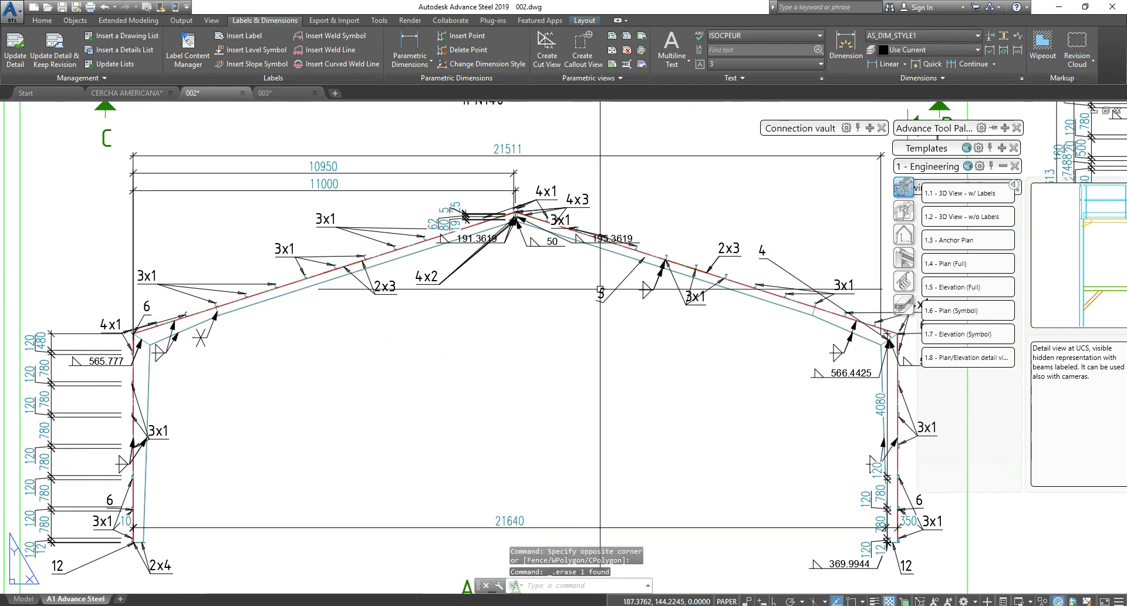
scroll(448, 340, "down", 5)
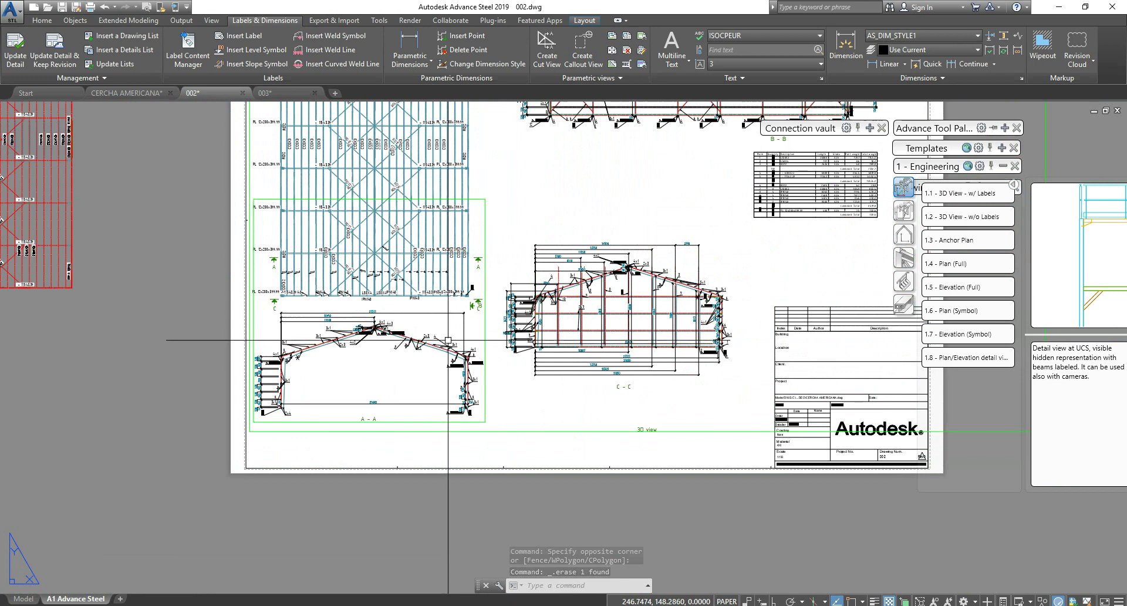
middle_click_drag(448, 340, 293, 417)
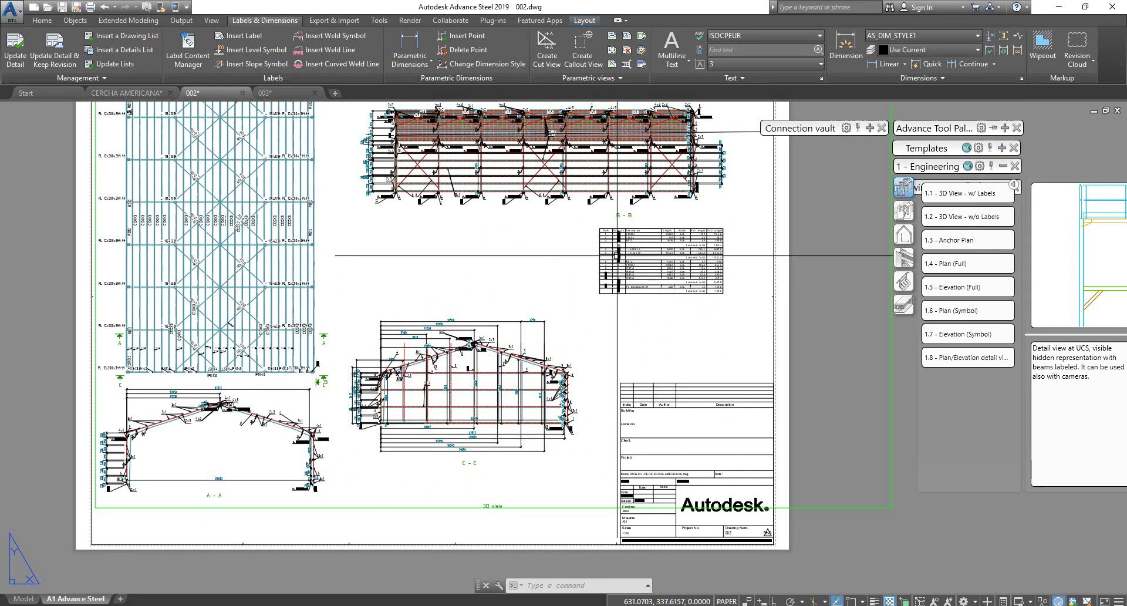
Step: Switch to the CERCHA AMERICANA model and generate a single-part drawing of the column's base plate with the 6.10 - Sp Plate style
middle_click_drag(542, 314, 548, 360)
scroll(368, 307, "down", 2)
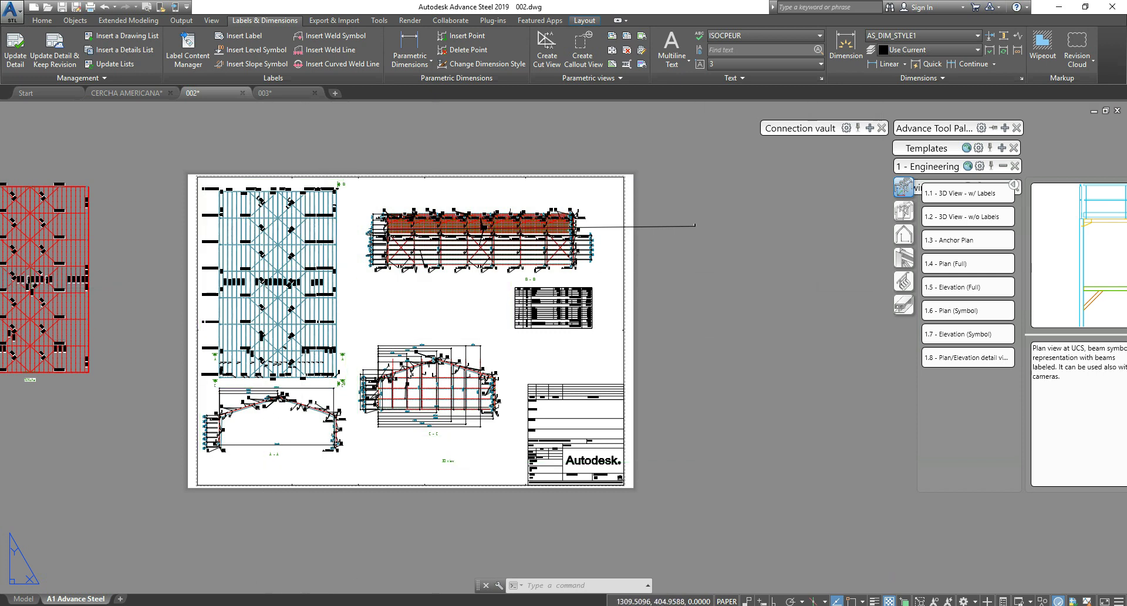
key("ctrl+shift+Tab")
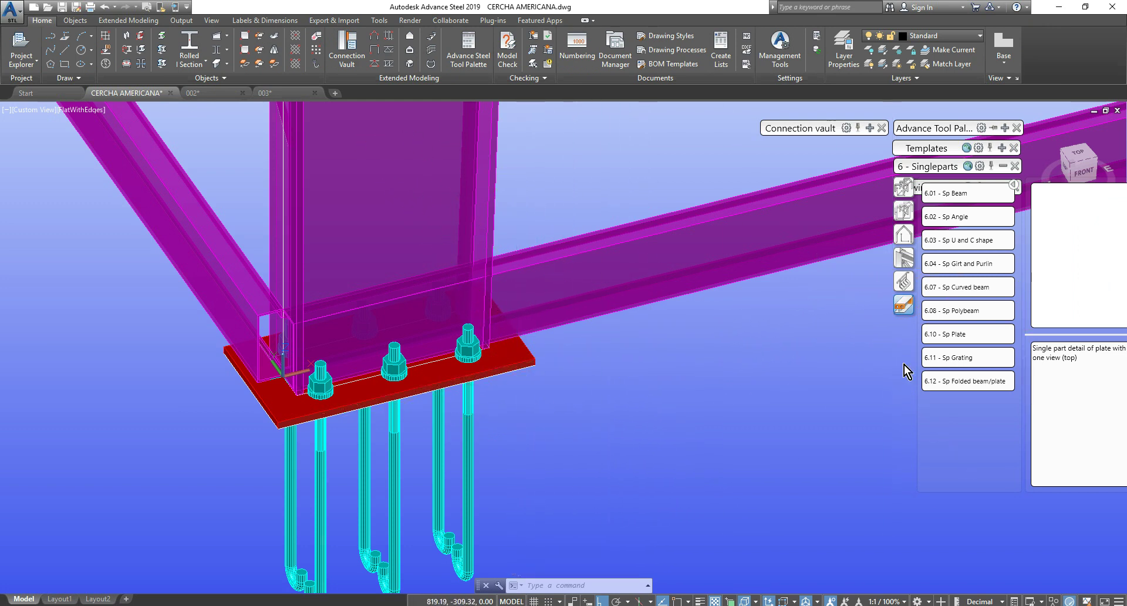
left_click(488, 367)
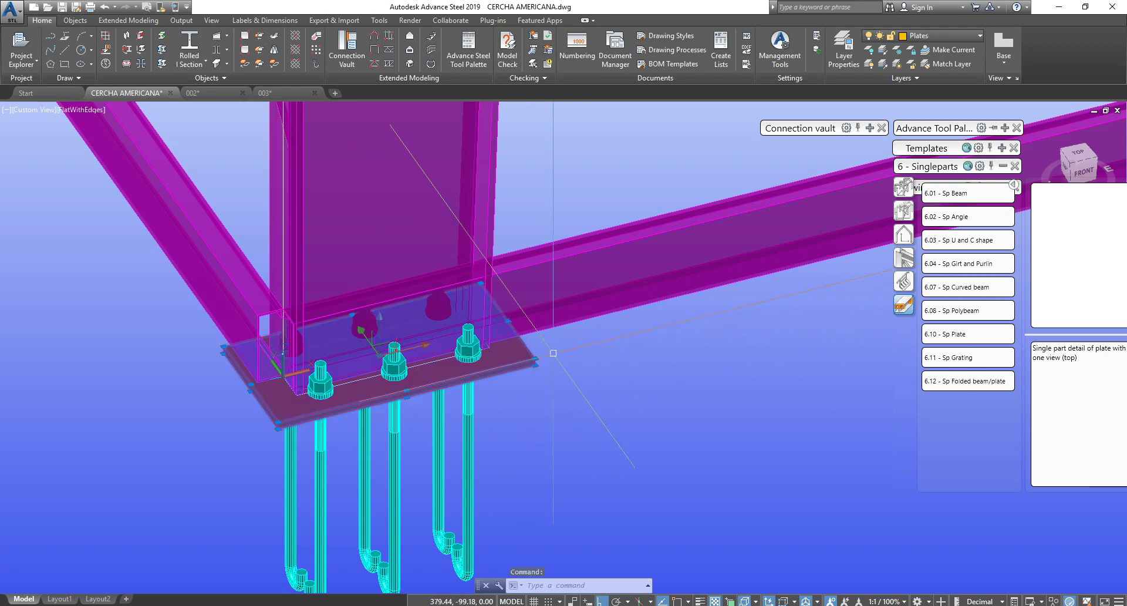
left_click(964, 334)
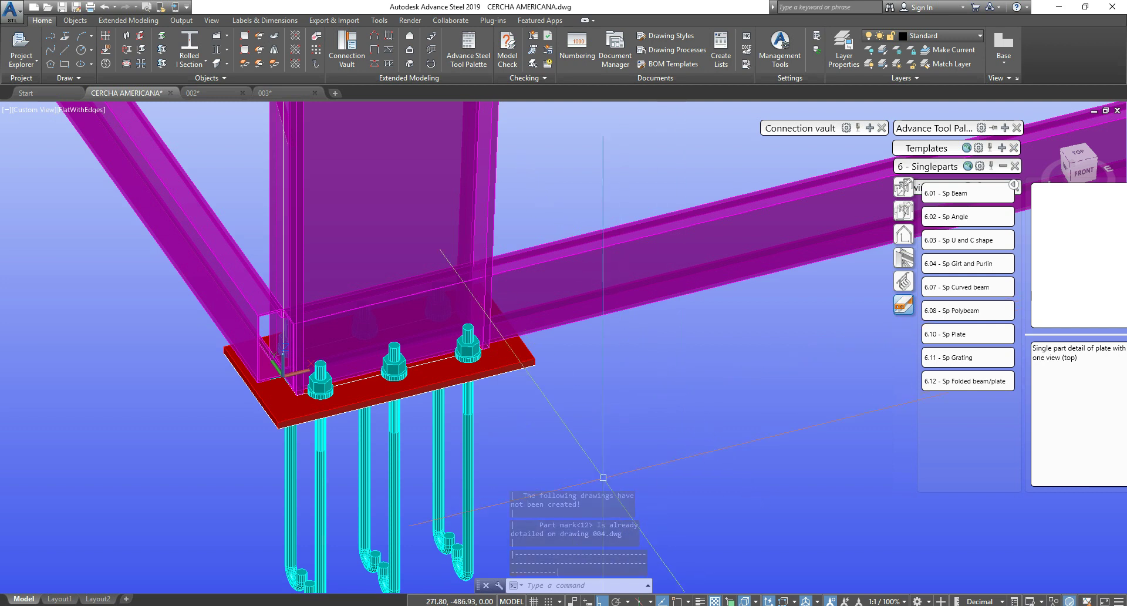
left_click(754, 376)
key("Escape")
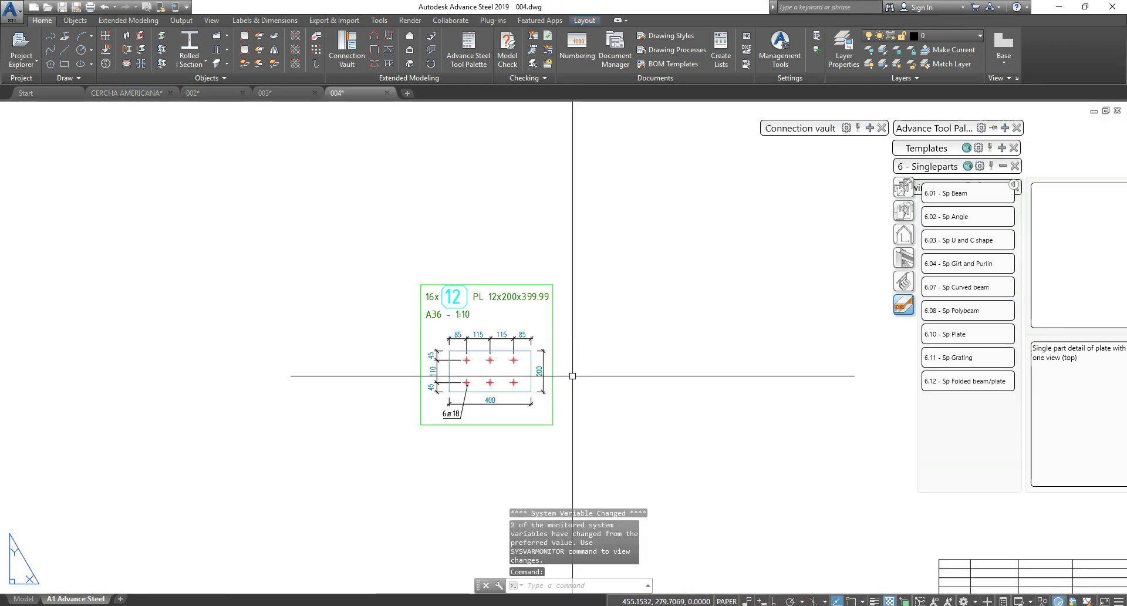
Step: Copy the part 12 plate detail from drawing 004 and paste it into sheet 002 in the free area above section C-C
left_click(348, 252)
left_click(573, 420)
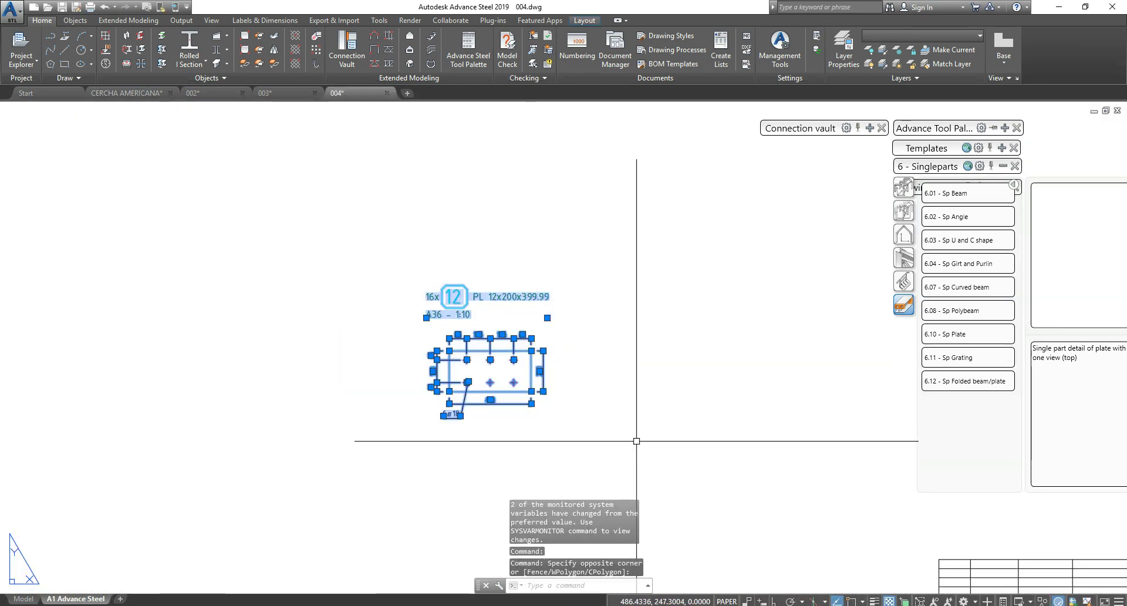
key("ctrl+c")
left_click(211, 93)
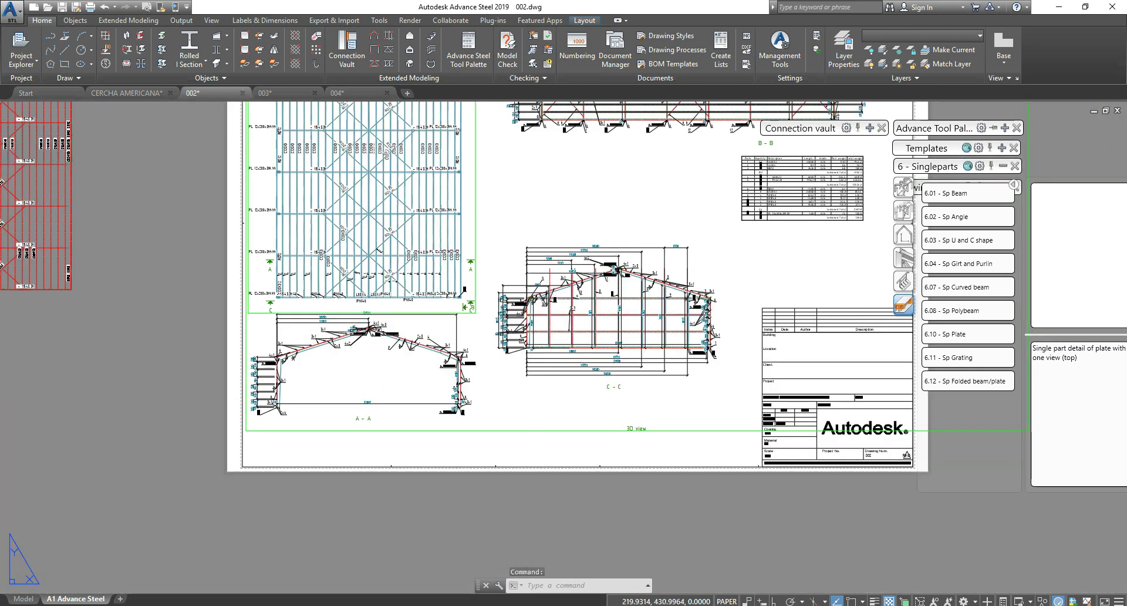
scroll(501, 293, "up", 2)
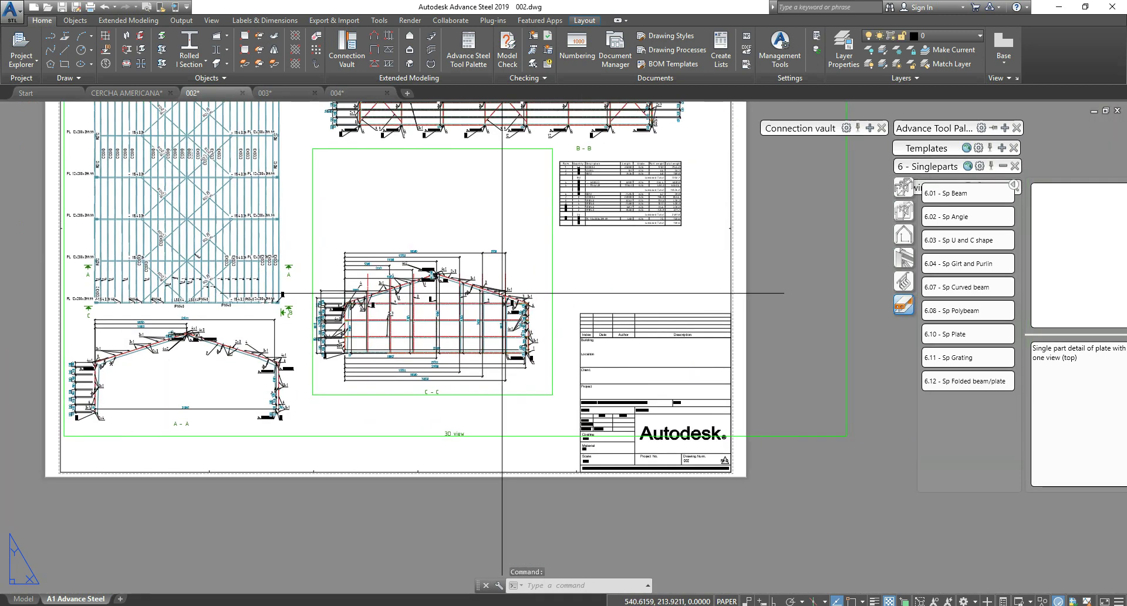
key("ctrl+v")
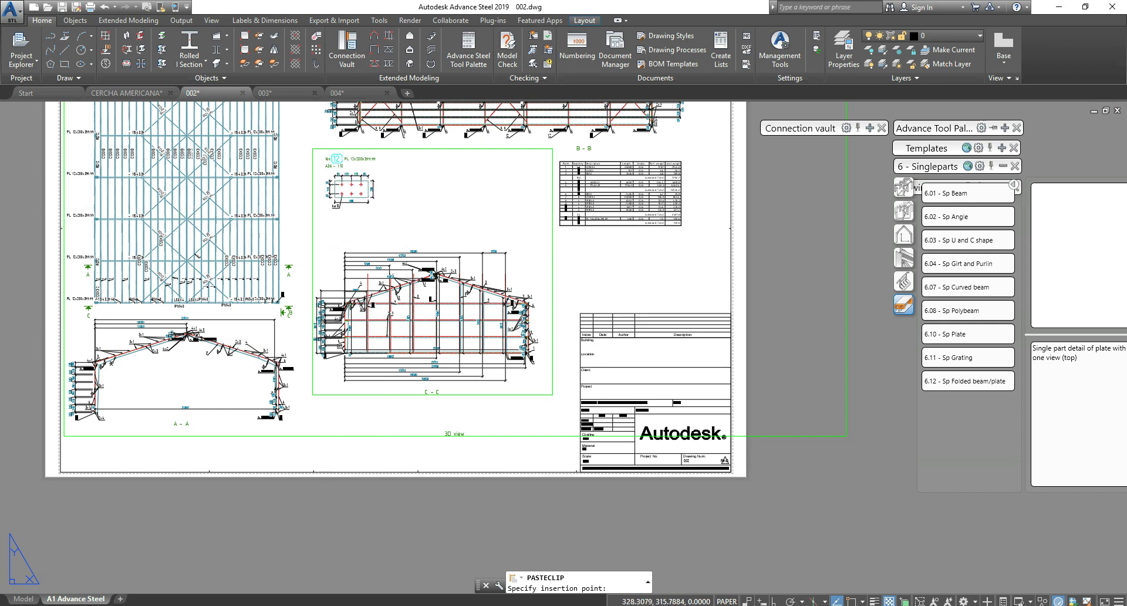
key("Escape")
Step: Examine the pasted part 12 plate detail, the base plate labels in section B-B and the overall layout of sheet 002
scroll(470, 222, "up", 7)
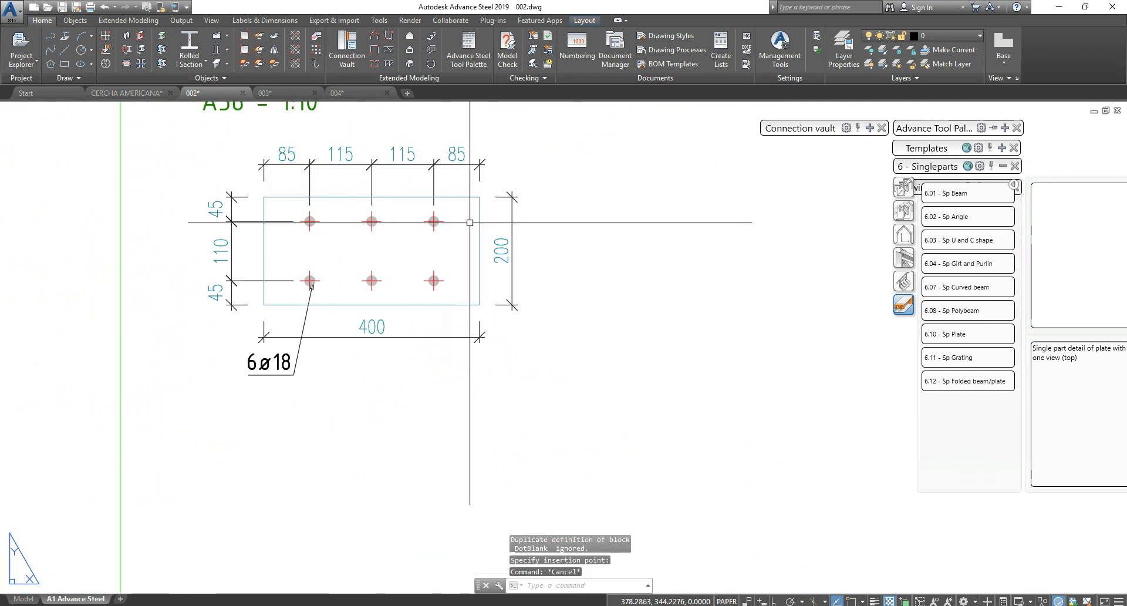
middle_click_drag(470, 223, 611, 329)
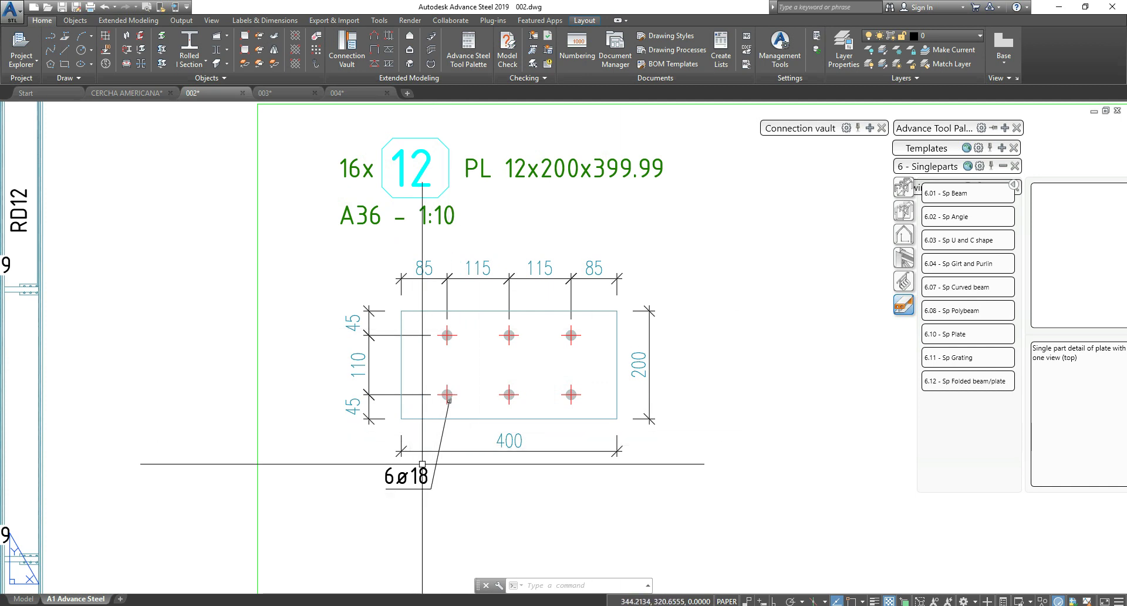
scroll(552, 370, "down", 4)
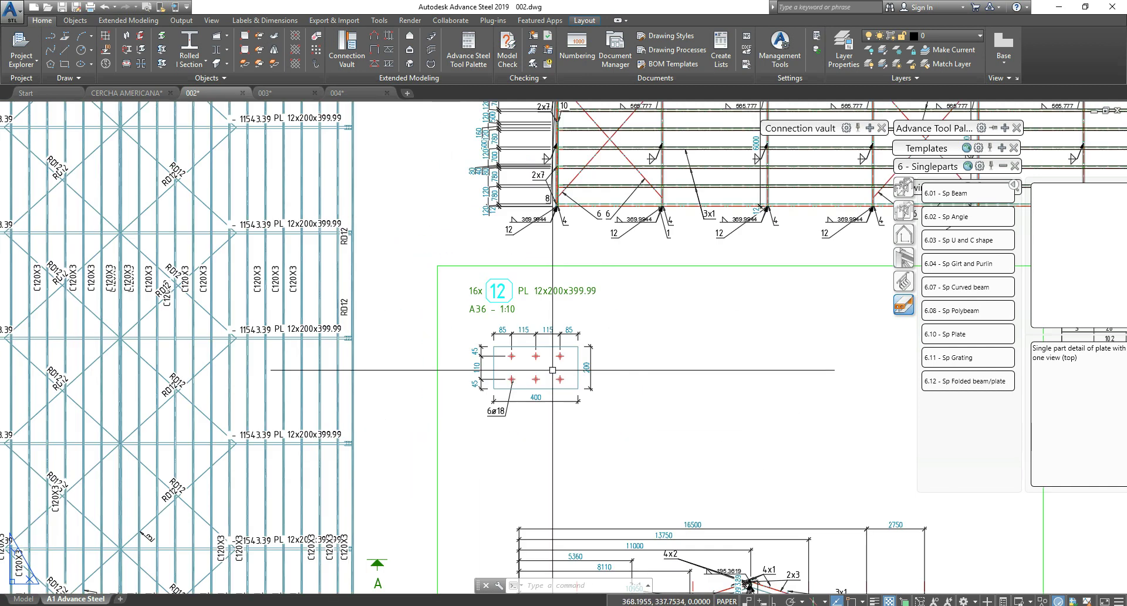
scroll(548, 223, "up", 4)
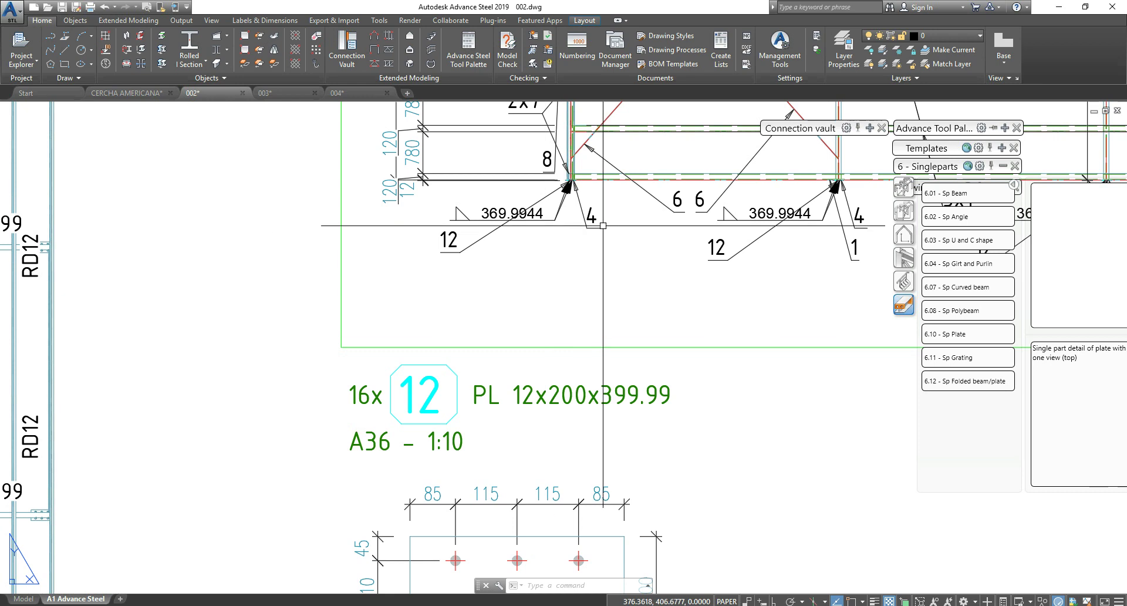
scroll(583, 174, "up", 5)
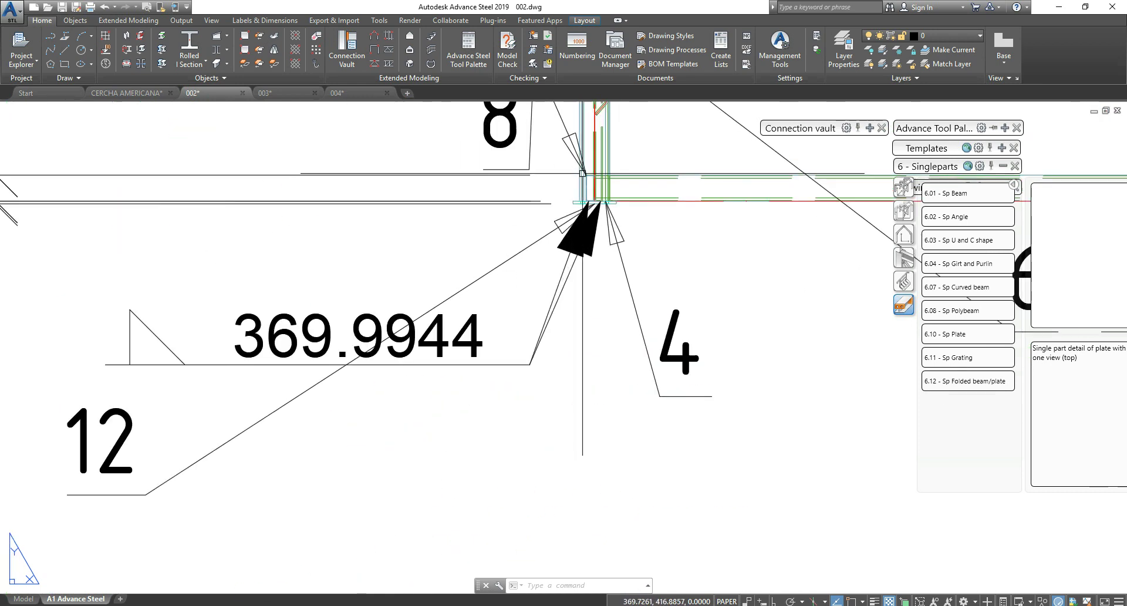
scroll(582, 174, "up", 5)
scroll(469, 203, "down", 12)
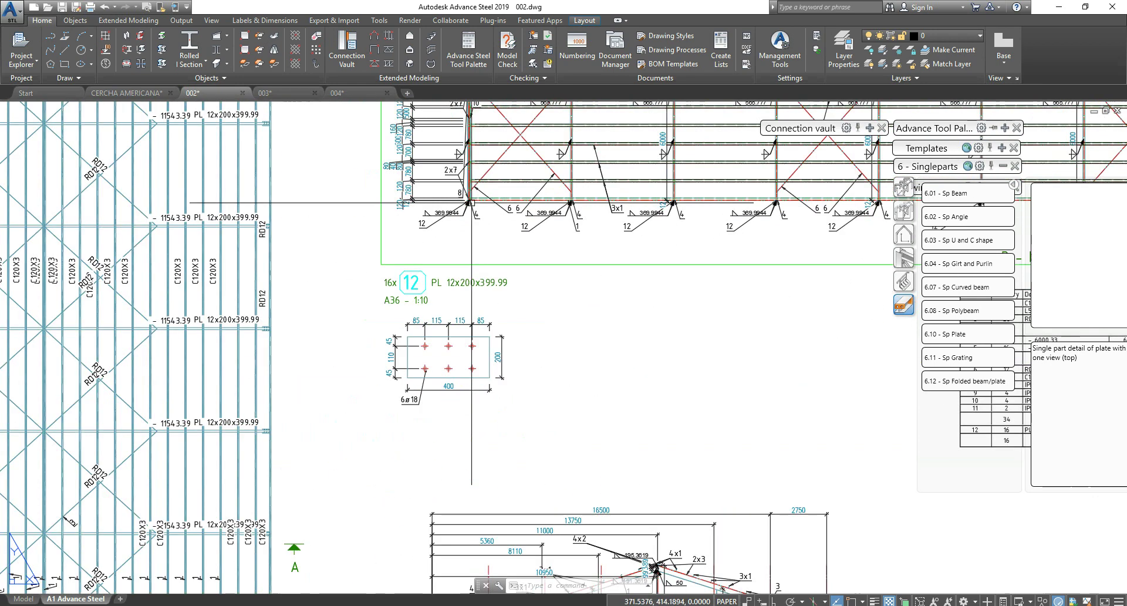
scroll(592, 282, "down", 6)
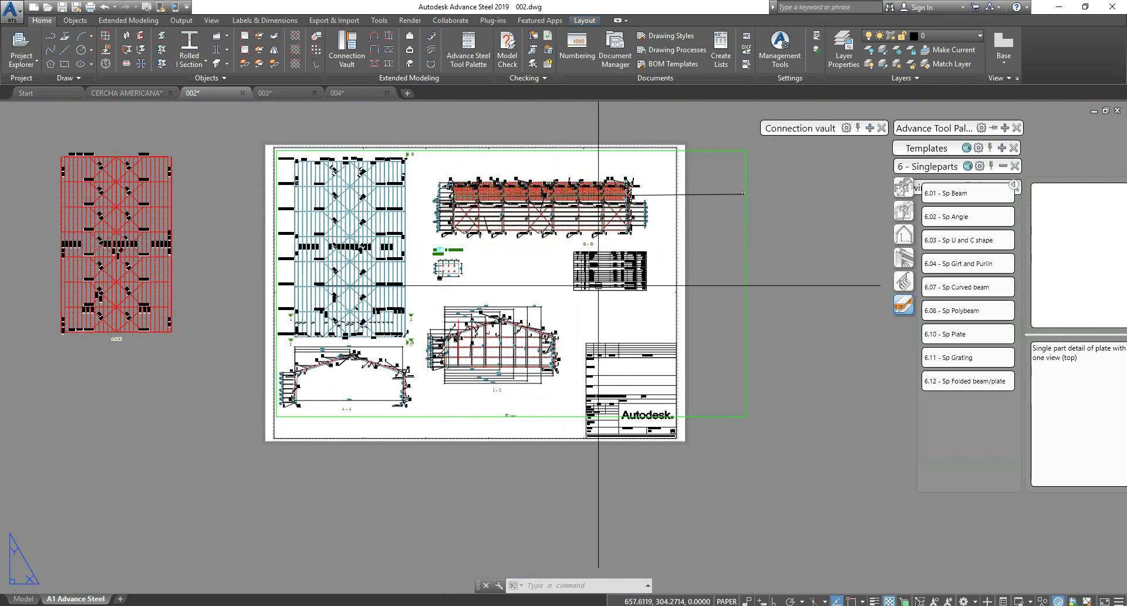
scroll(595, 285, "up", 3)
scroll(595, 285, "down", 1)
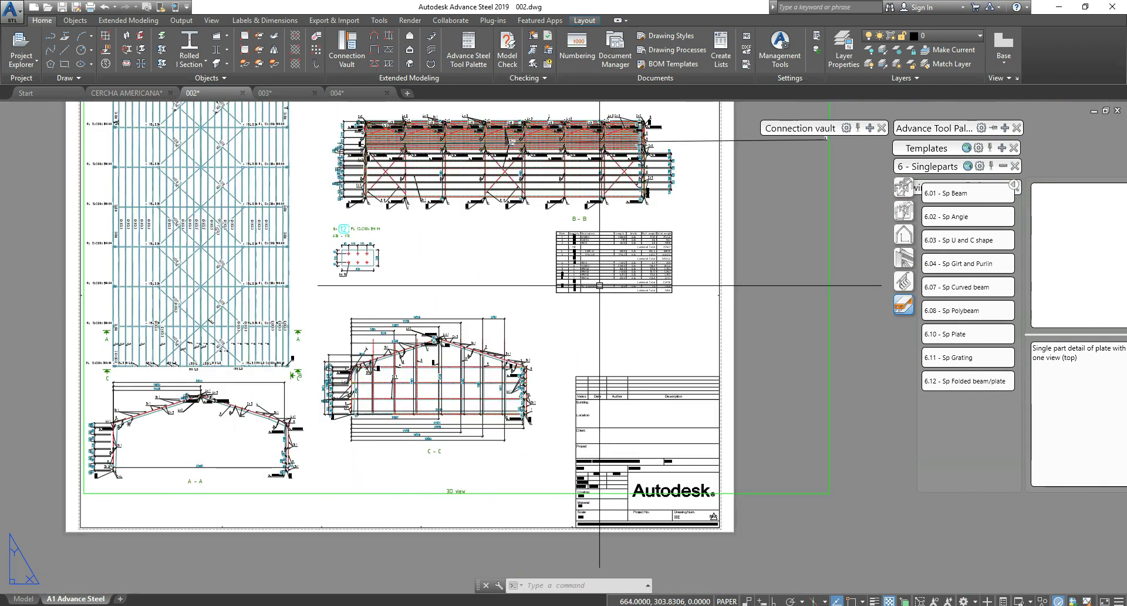
Step: In the CERCHA AMERICANA model, generate a single-part drawing of the base plate's anchor bolts with the 6.11 - Sp Grating style
left_click(125, 93)
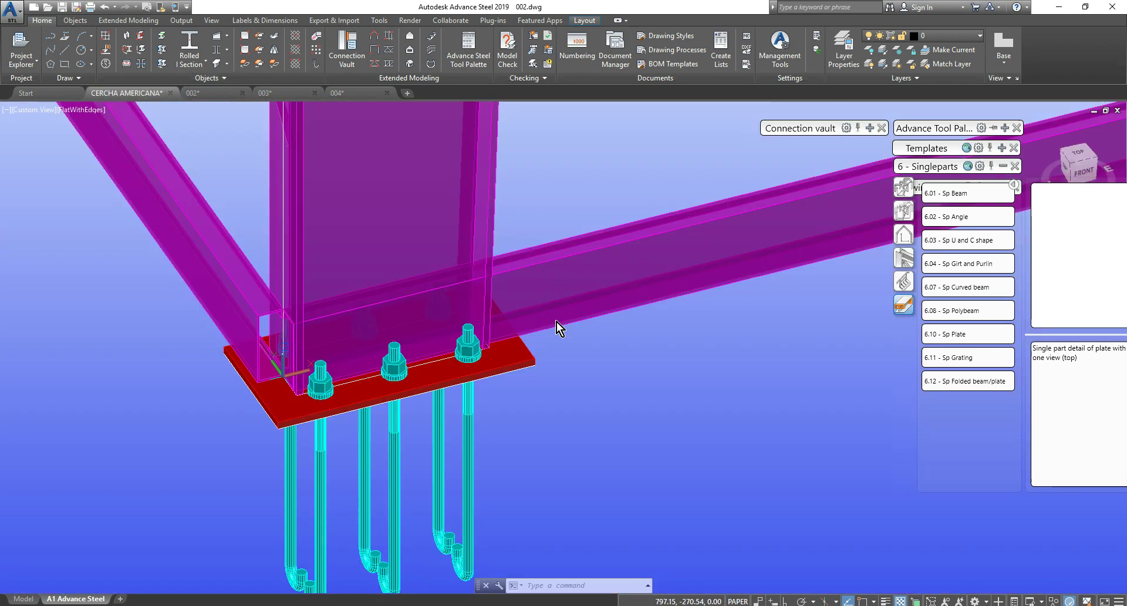
left_click(467, 421)
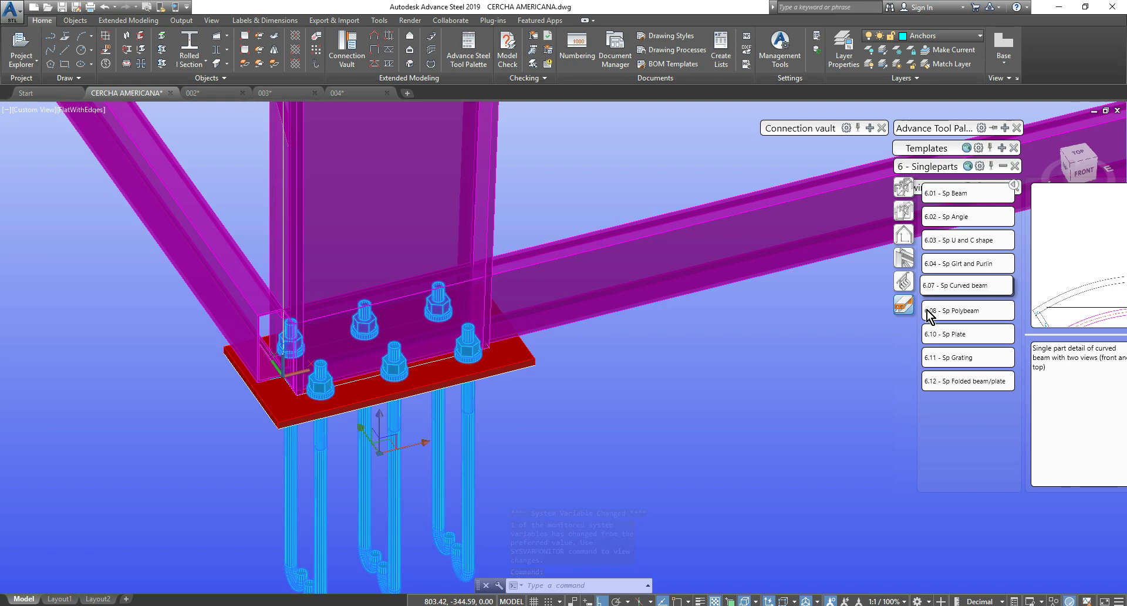
left_click(907, 282)
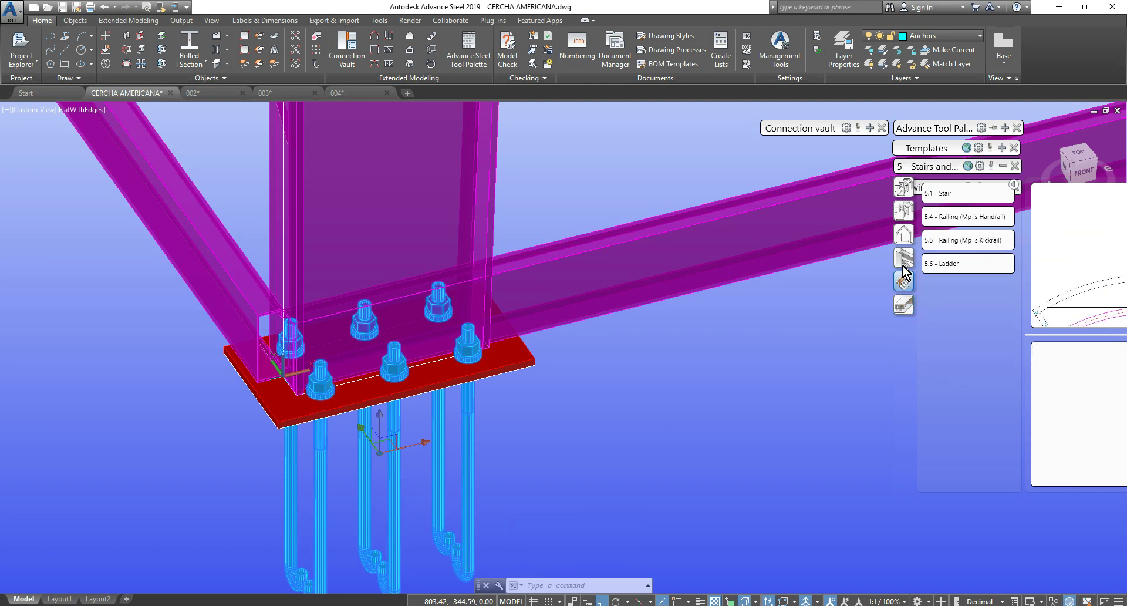
left_click(906, 262)
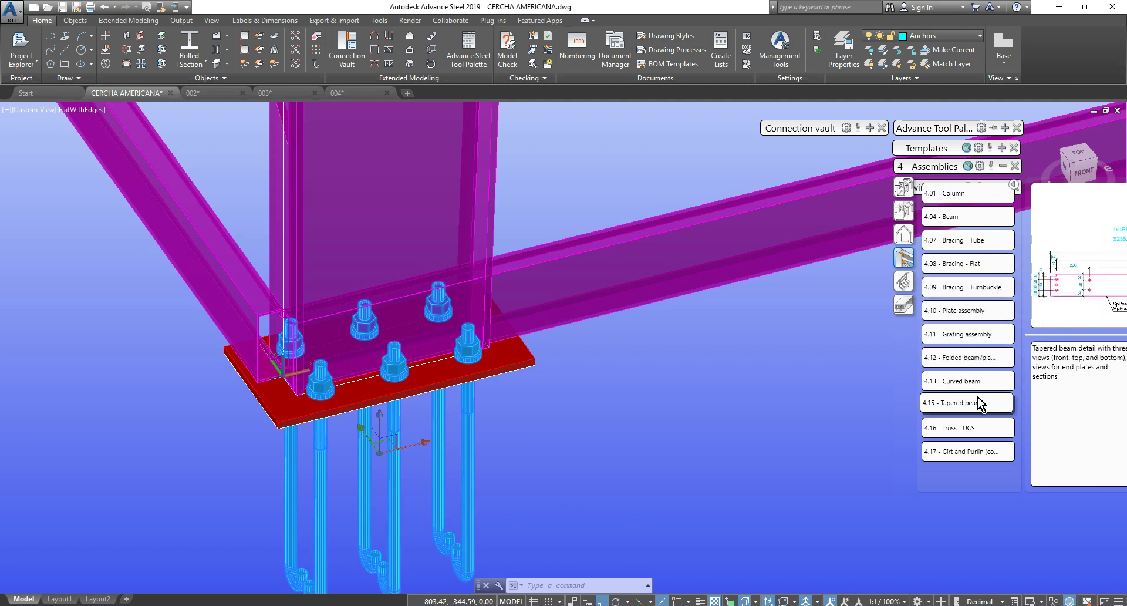
left_click(905, 236)
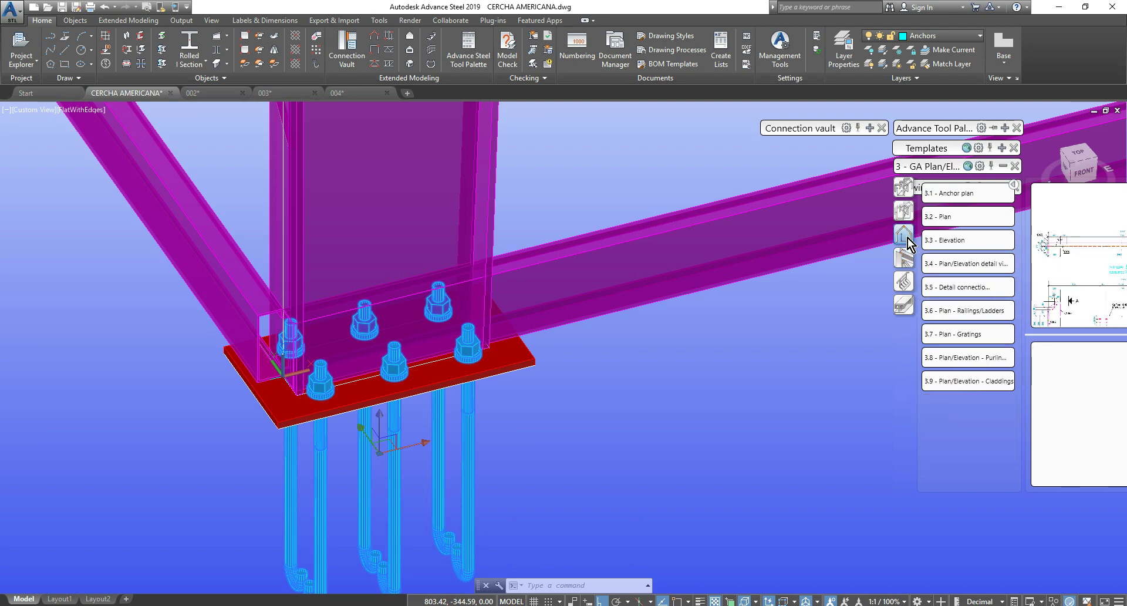
left_click(905, 211)
left_click(910, 188)
left_click(903, 305)
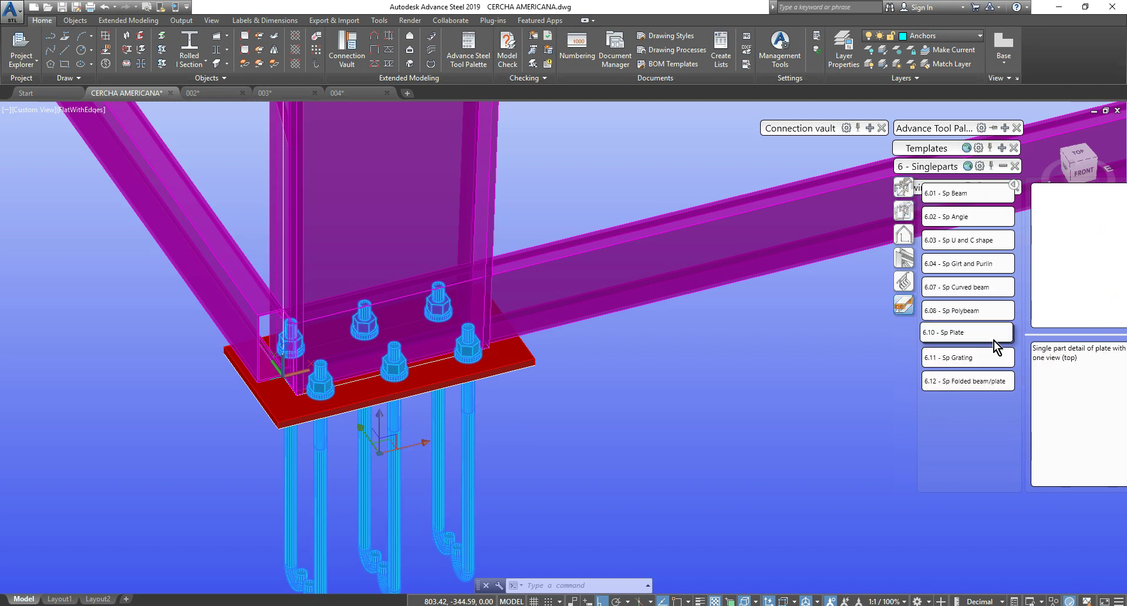
left_click(963, 358)
left_click(528, 294)
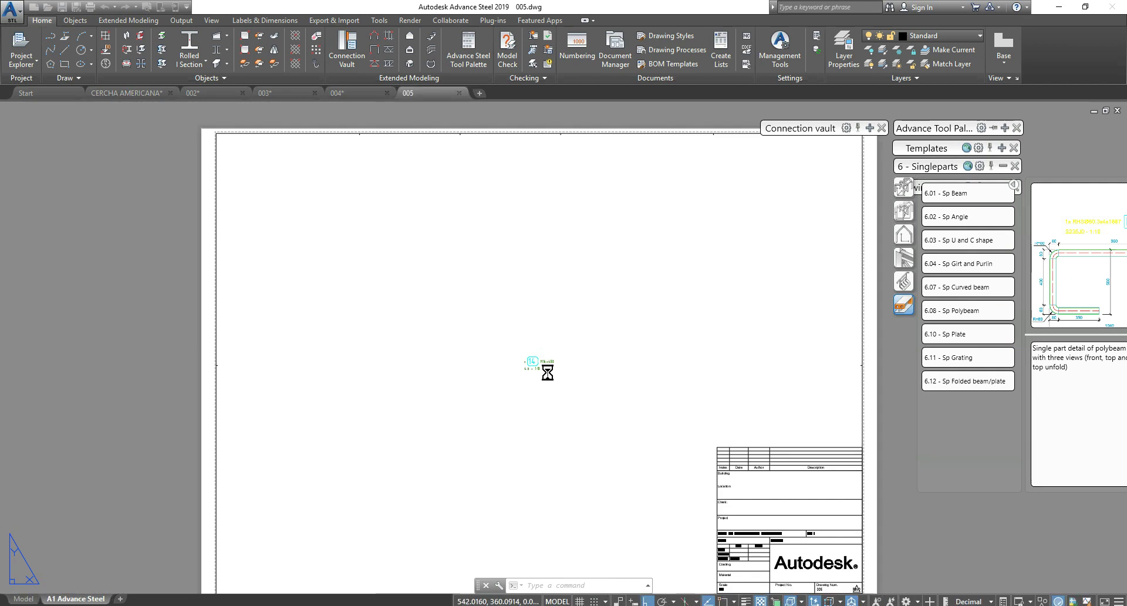
Step: Inspect the anchor detail in drawing 005 and the scale options in its detail properties
scroll(513, 373, "up", 8)
scroll(602, 367, "up", 3)
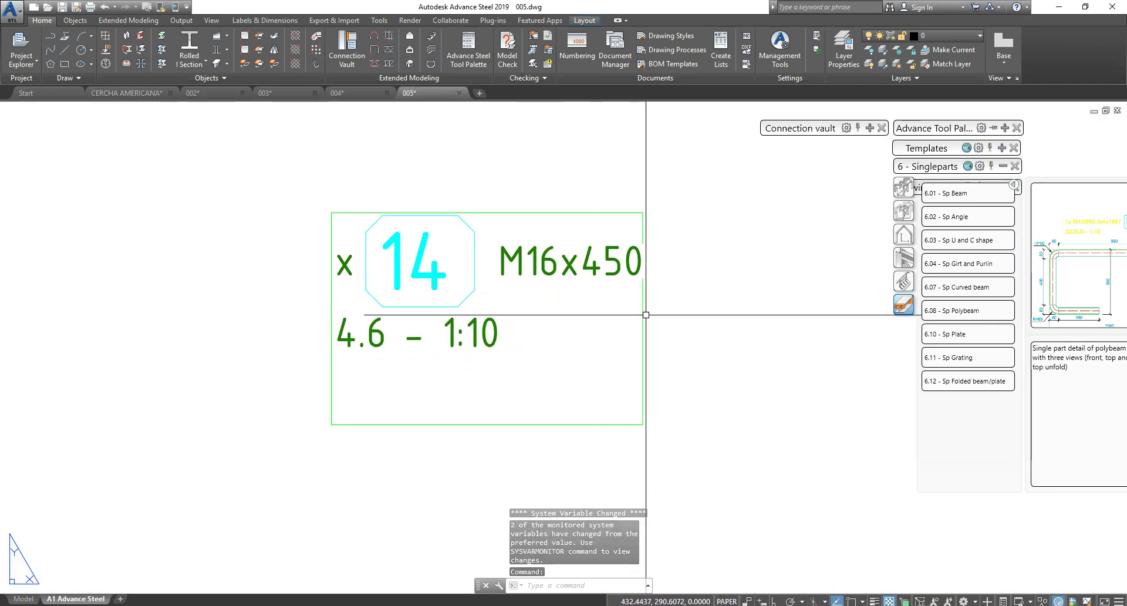
scroll(646, 315, "down", 15)
scroll(610, 317, "up", 12)
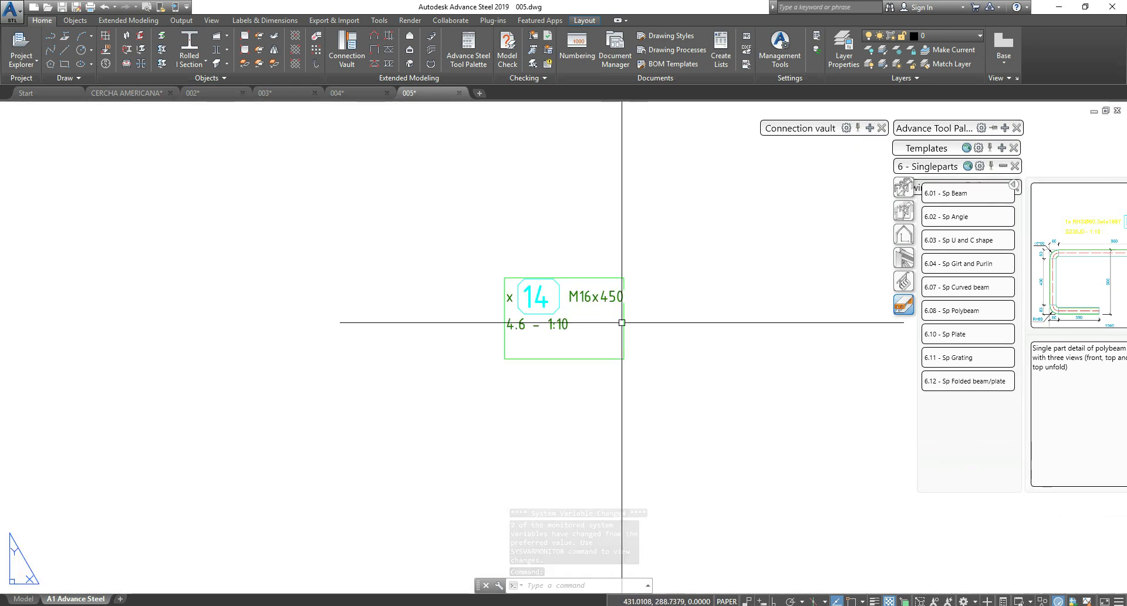
double_click(622, 322)
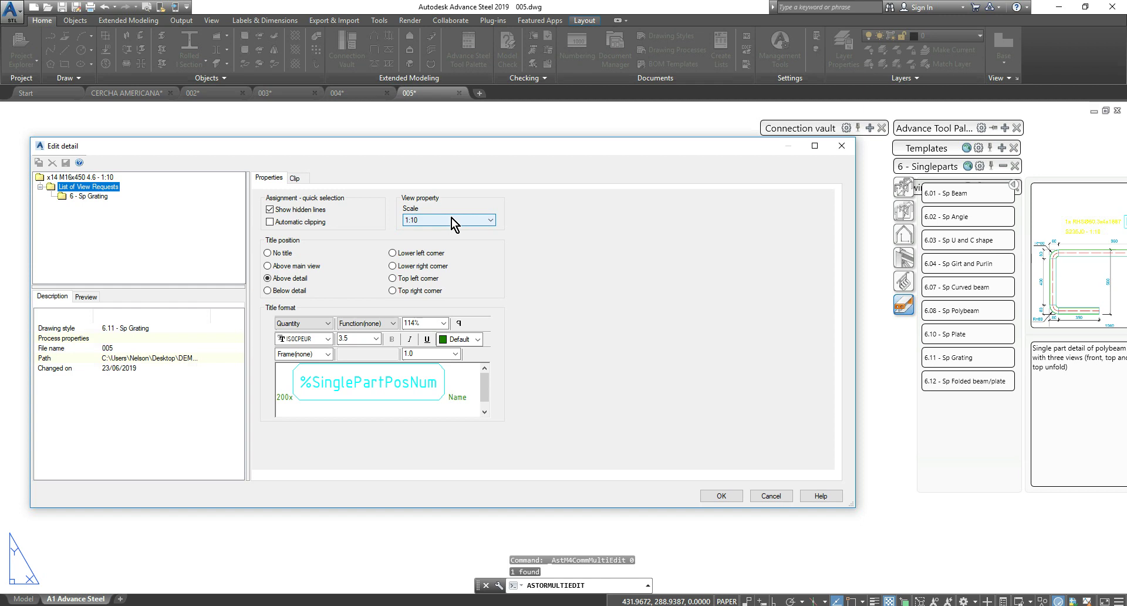
left_click(445, 223)
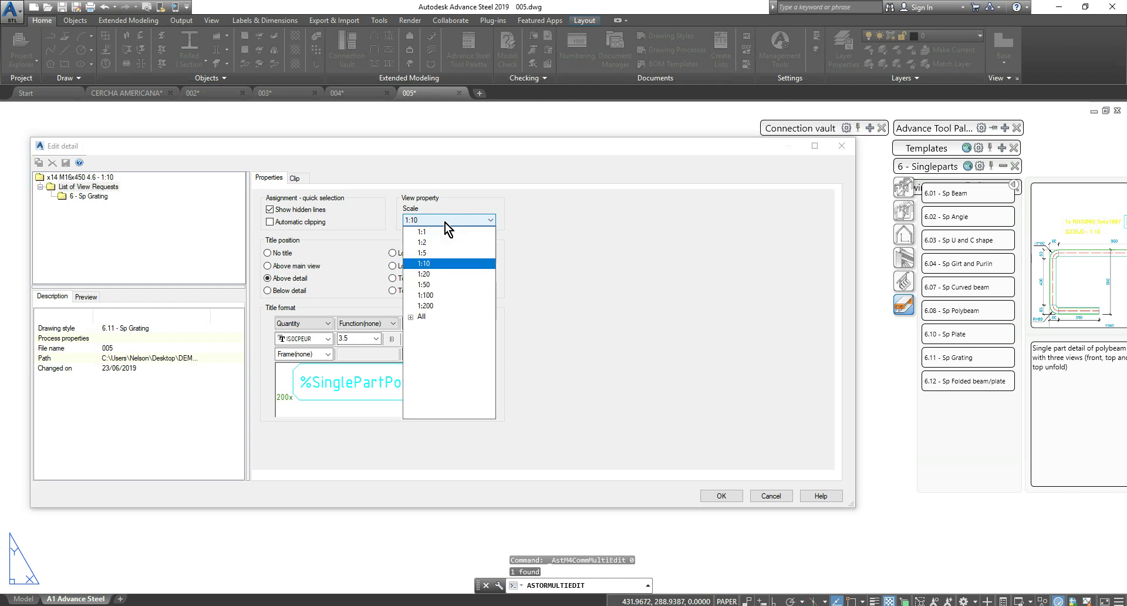
left_click(293, 223)
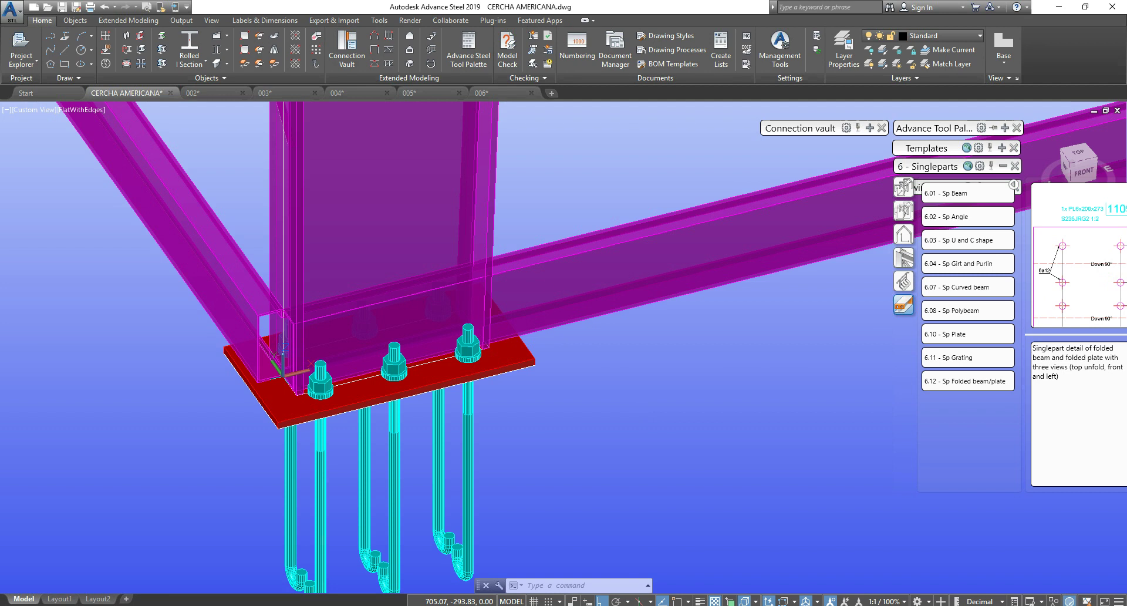
Step: Place an Advance Steel camera at the right front corner of the column's base plate in the CERCHA AMERICANA model
scroll(661, 422, "down", 4)
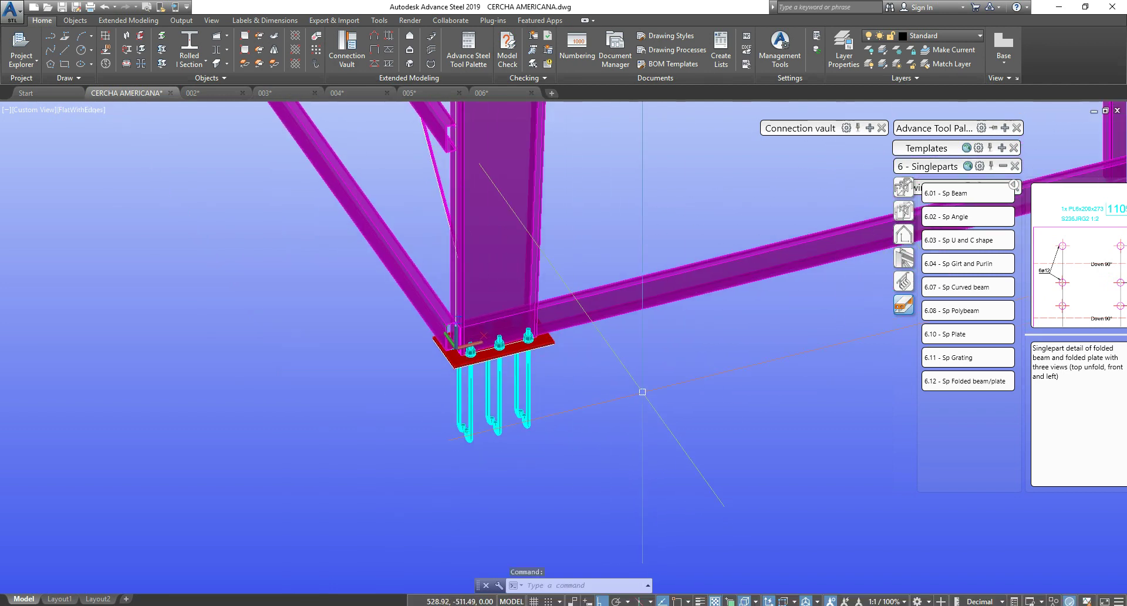
left_click(628, 391)
key("Escape")
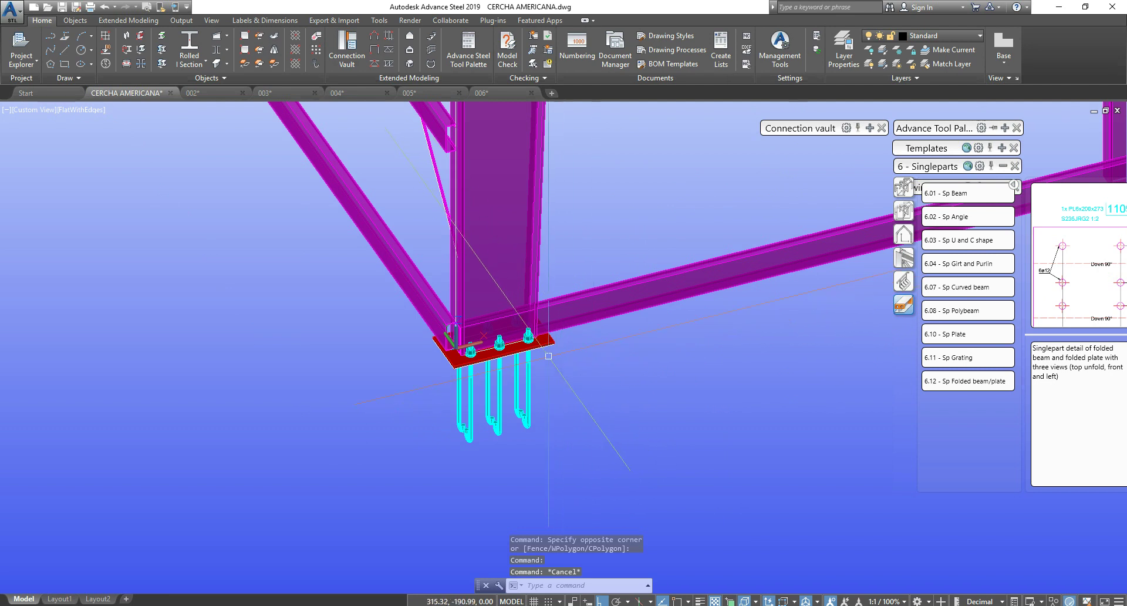
scroll(479, 340, "up", 3)
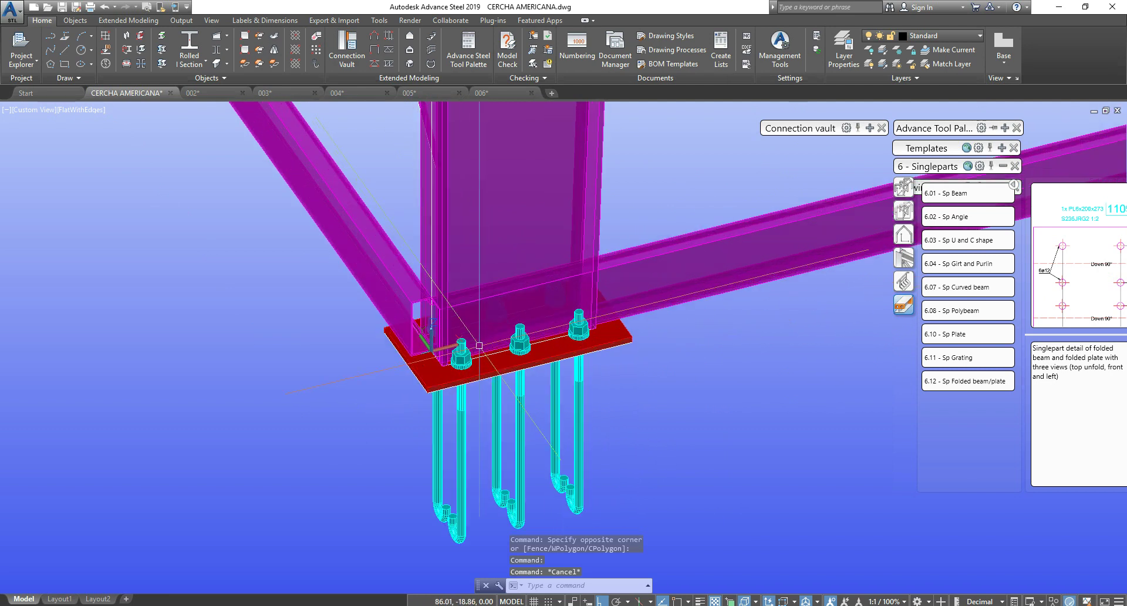
left_click(1005, 166)
left_click(1007, 130)
left_click(903, 172)
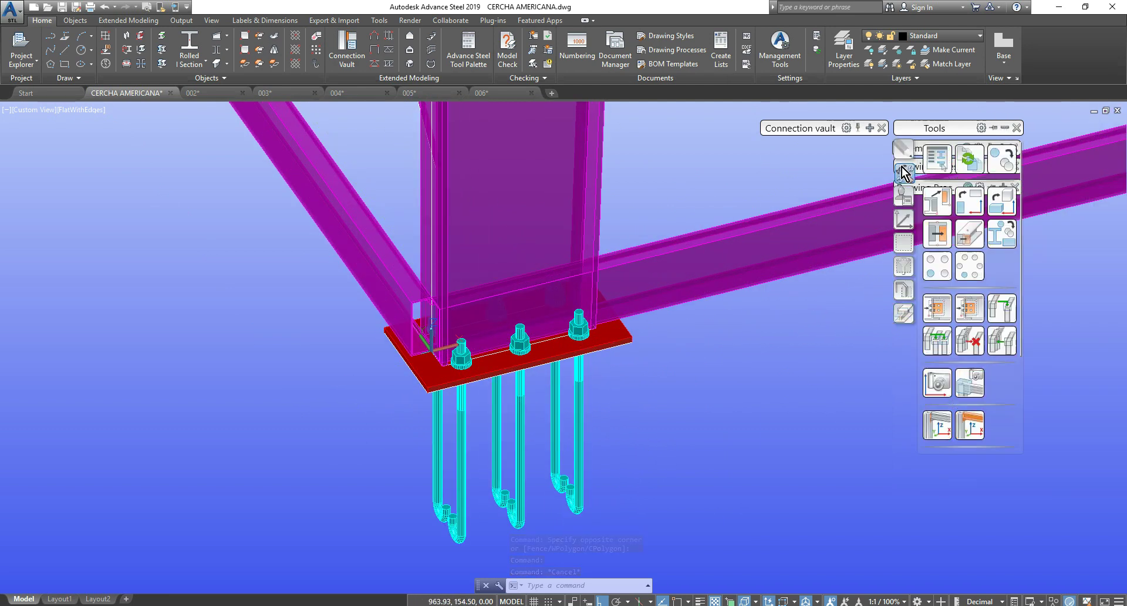
left_click(938, 385)
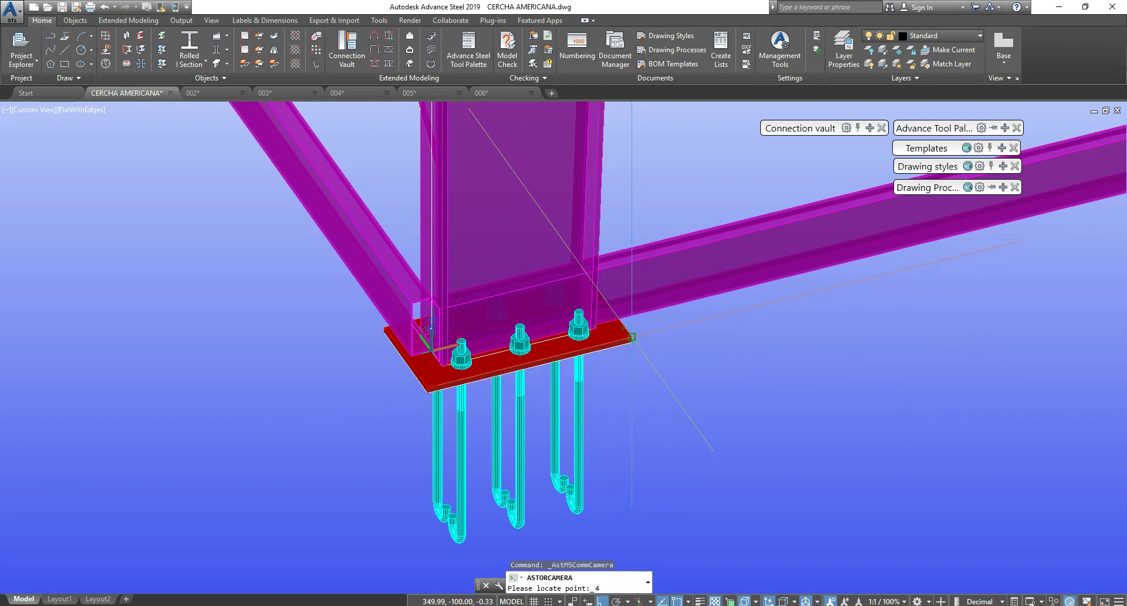
left_click(678, 342)
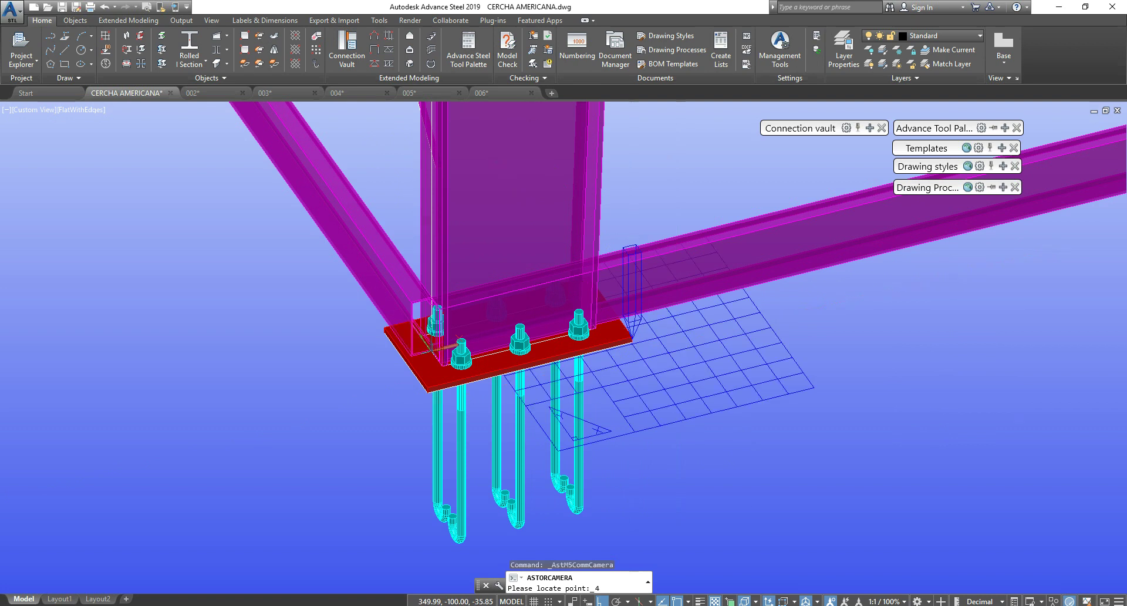
Step: Delete the camera placed at the right front corner of the column's base plate
key("Escape")
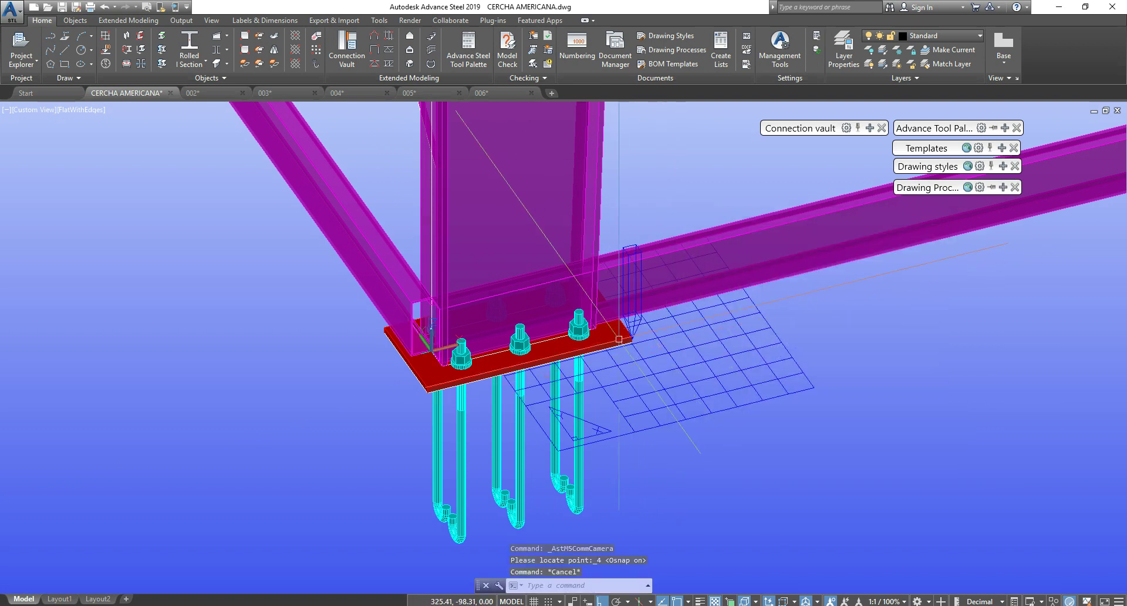
left_click(798, 409)
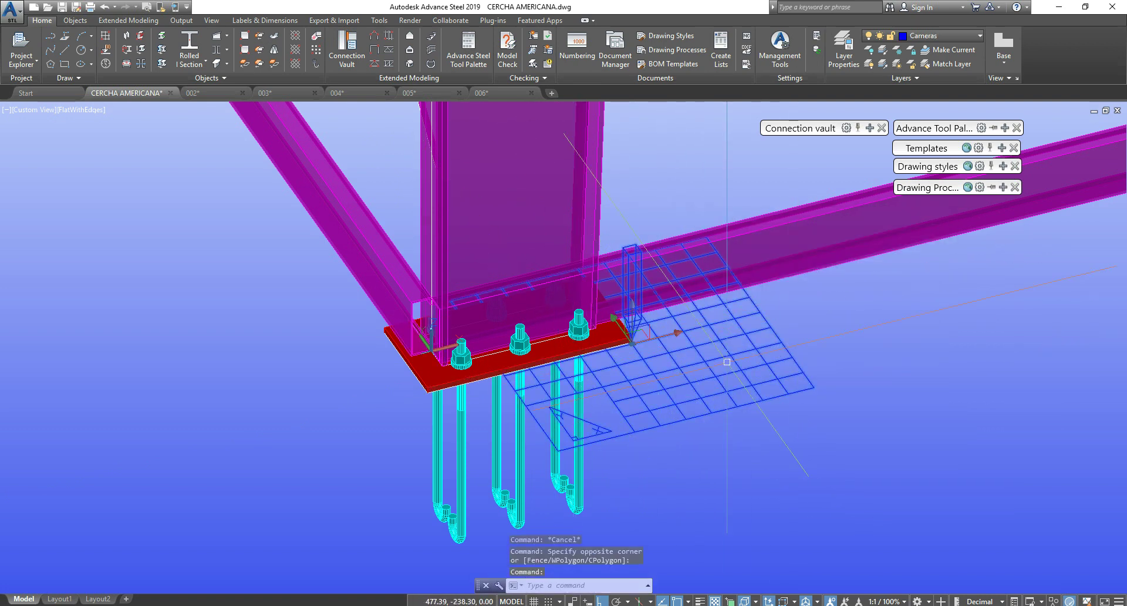
key("Delete")
middle_click_drag(523, 359, 527, 345)
key("Escape")
key("Escape")
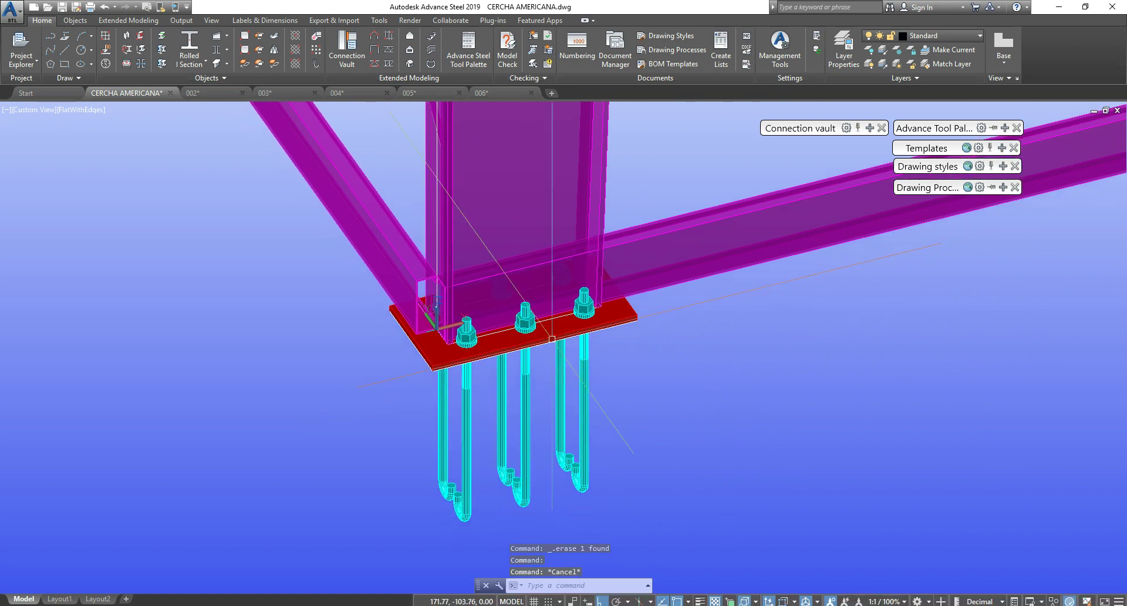
Step: Set a UCS at the base plate's lower front left corner, with X along the front edge and the XY plane vertical
type("ucs")
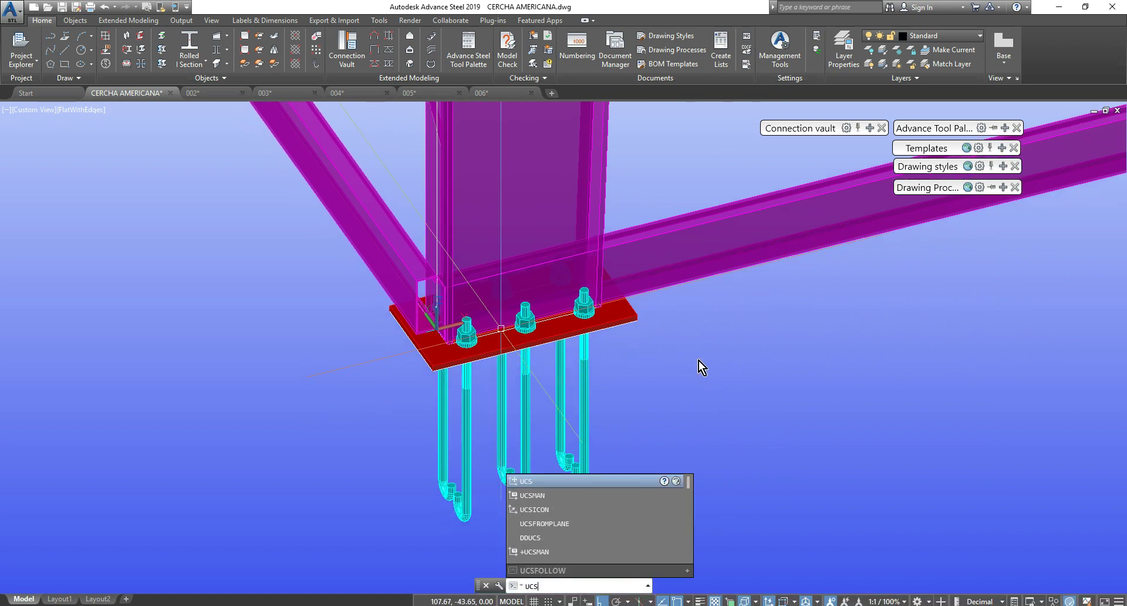
key("Return")
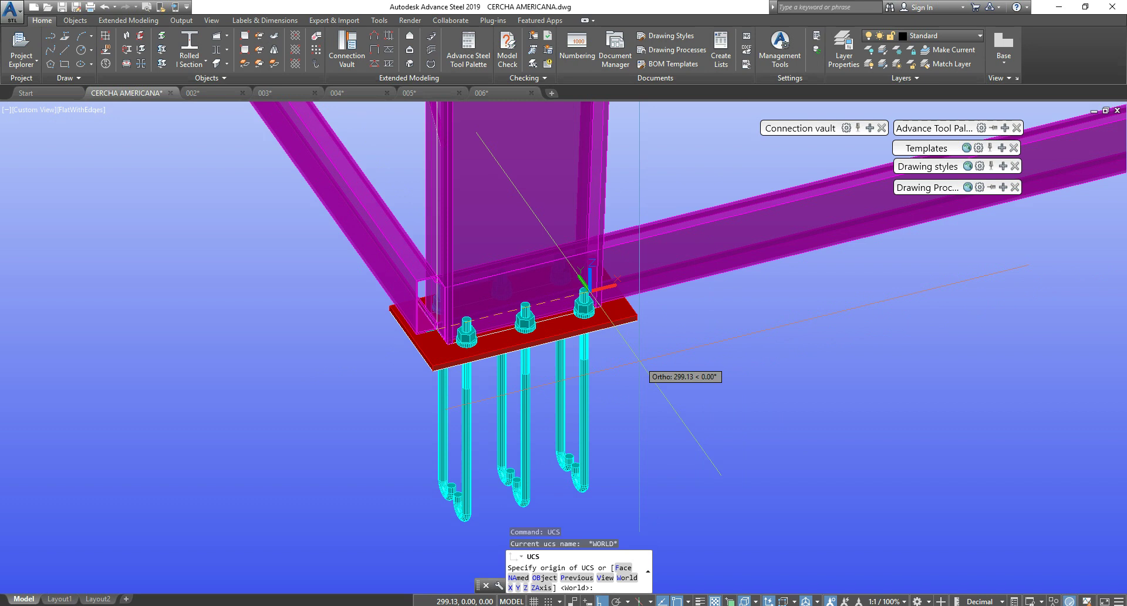
scroll(417, 396, "up", 3)
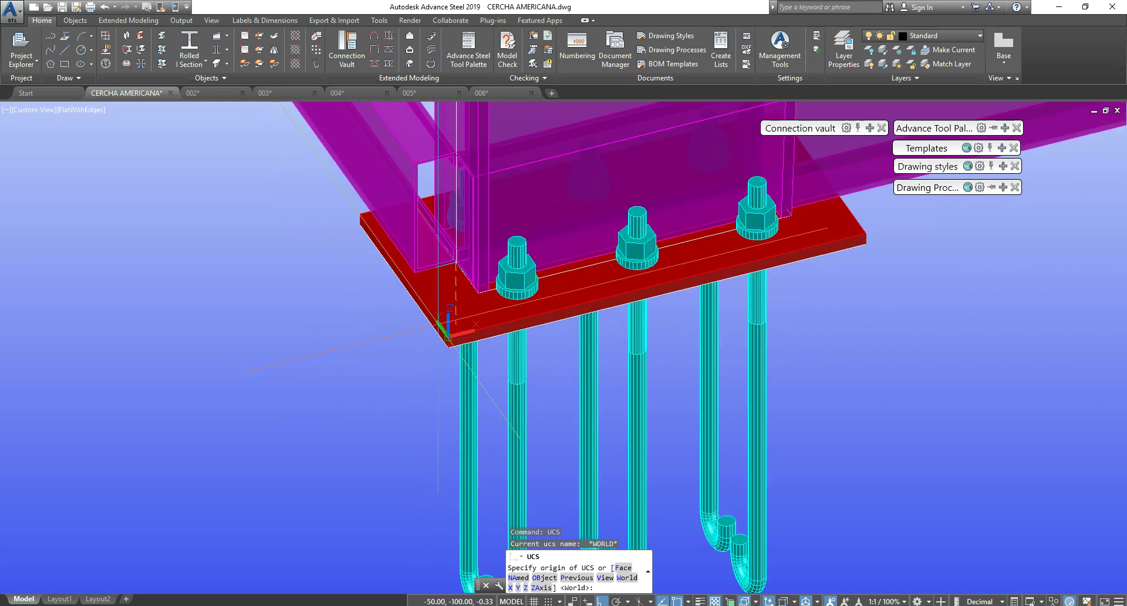
left_click(448, 346)
left_click(866, 244)
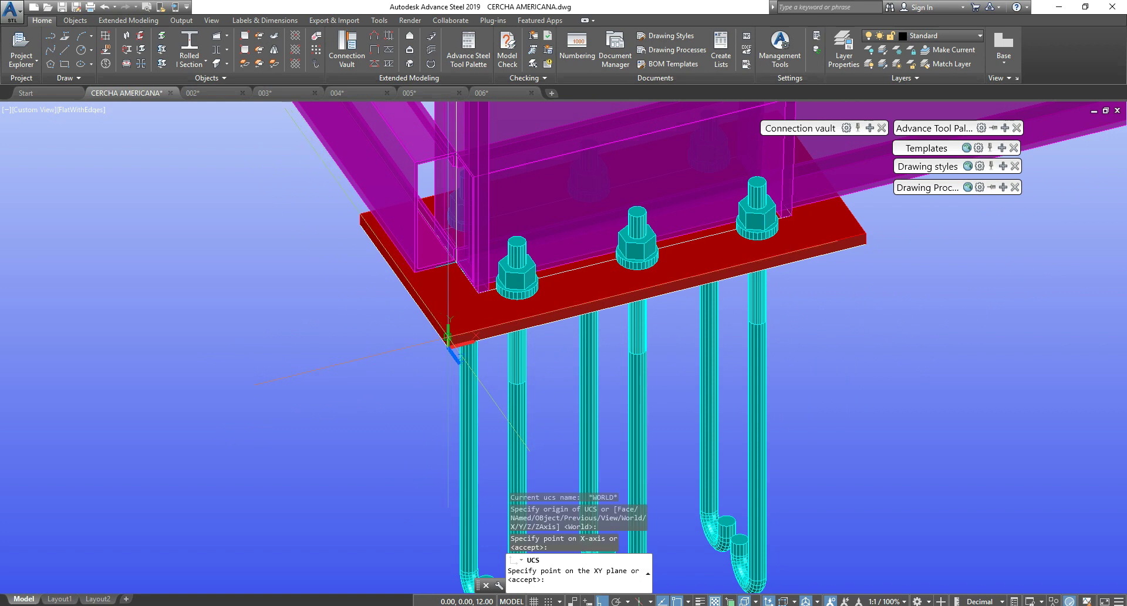
key("Return")
scroll(460, 293, "down", 3)
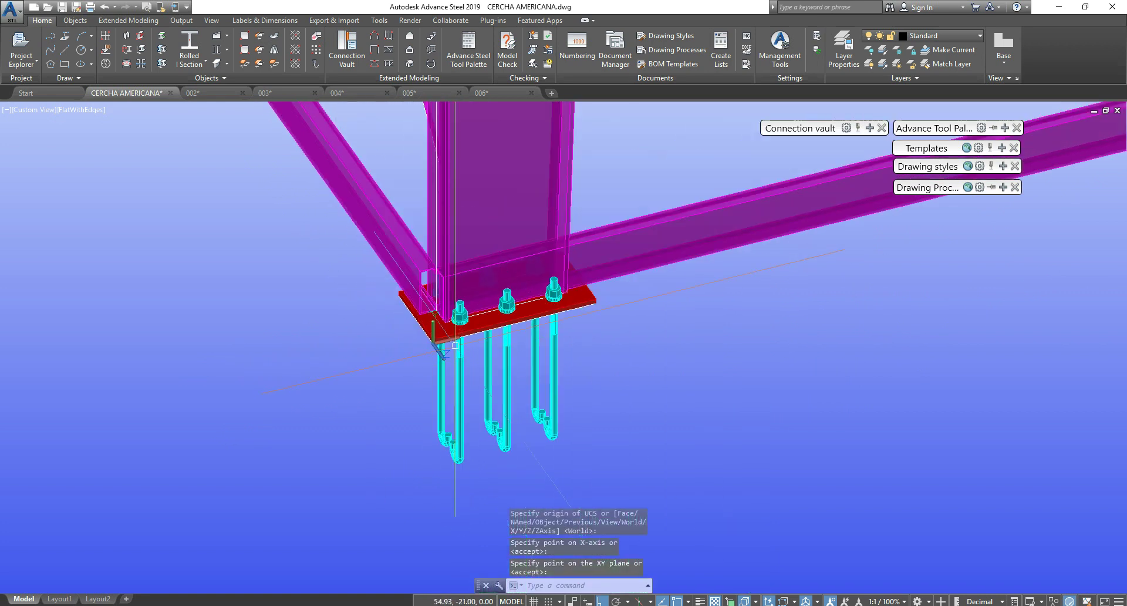
key("Escape")
Step: Place an Advance Steel camera at the middle of the base plate's front edge, facing the anchor bolts
mouse_move(933, 128)
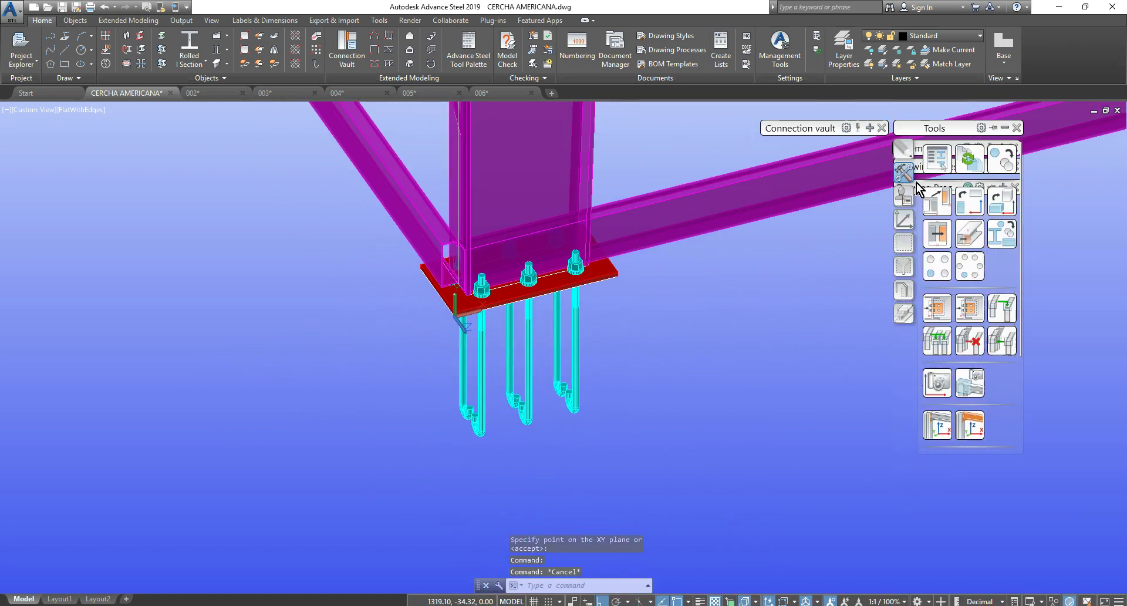
left_click(937, 382)
scroll(536, 300, "up", 2)
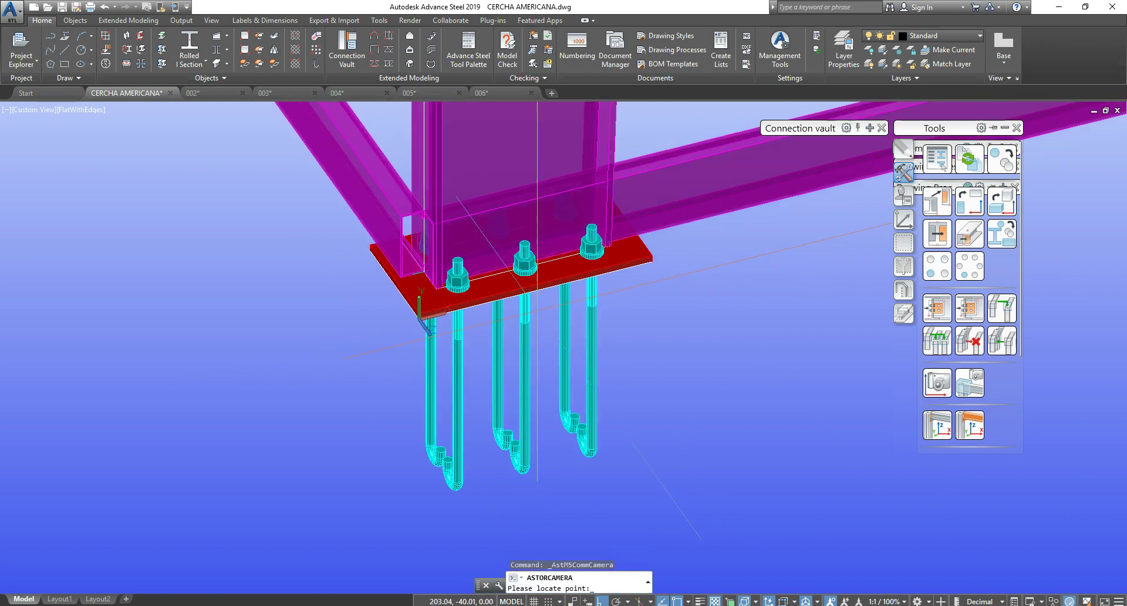
left_click(531, 276)
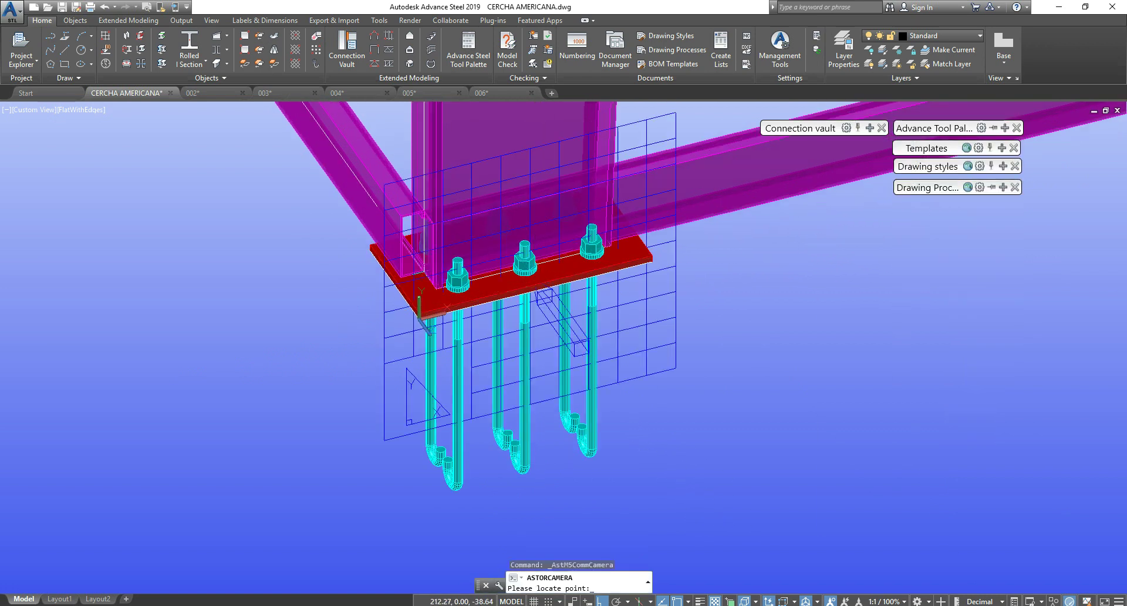
left_click(1009, 212)
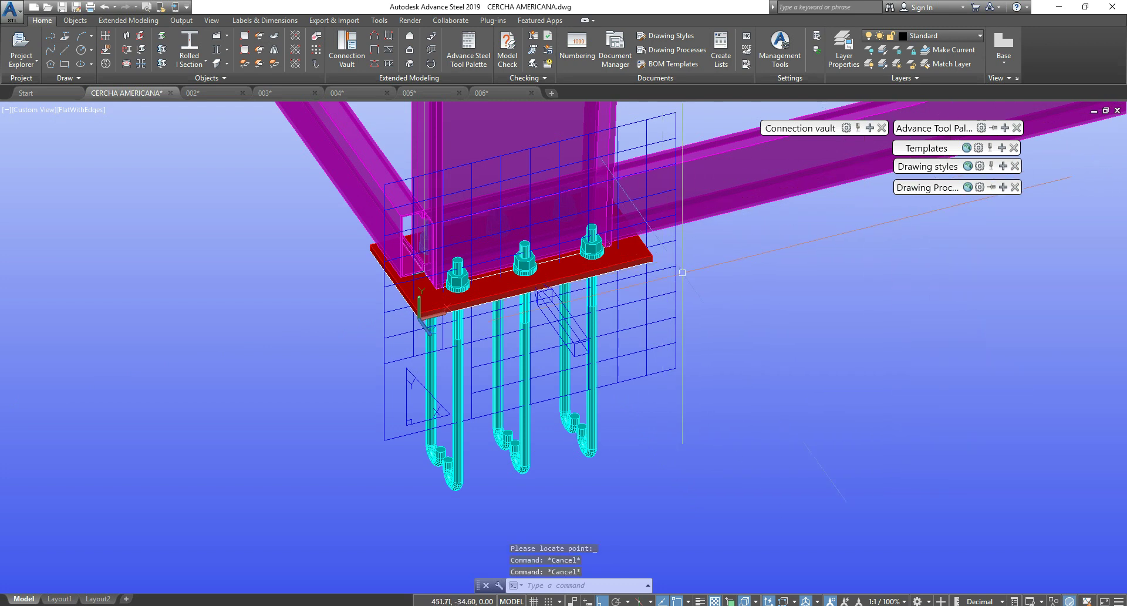
key("Escape")
Step: Set the model to the Front view, framed on the column base plate, anchor bolts and camera
middle_click_drag(758, 318, 705, 266, "shift")
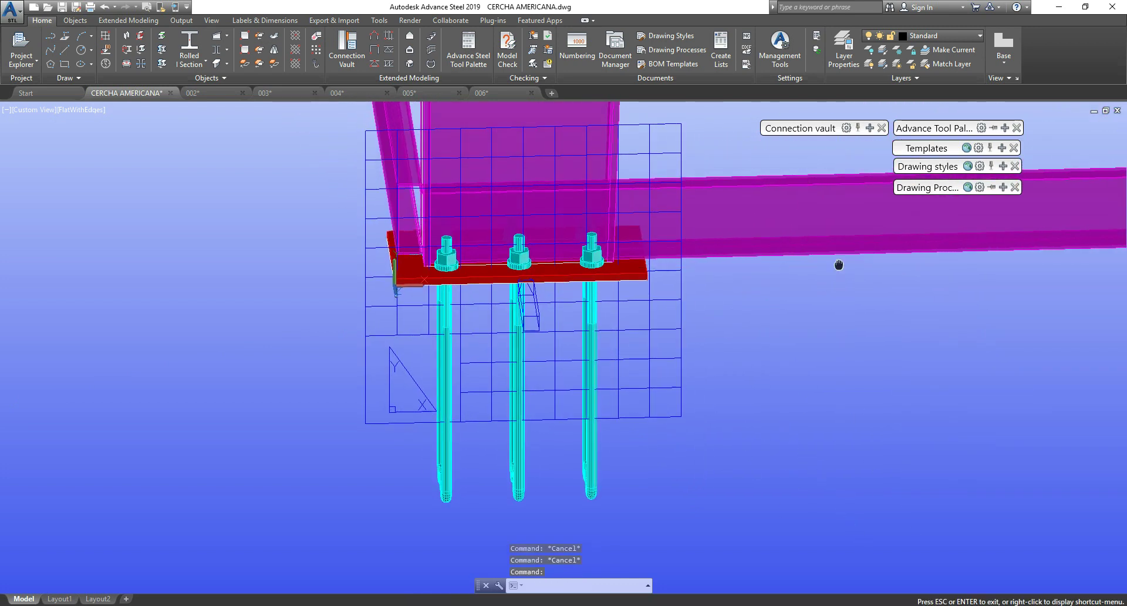
middle_click_drag(838, 262, 834, 295)
key("Escape")
left_click(37, 110)
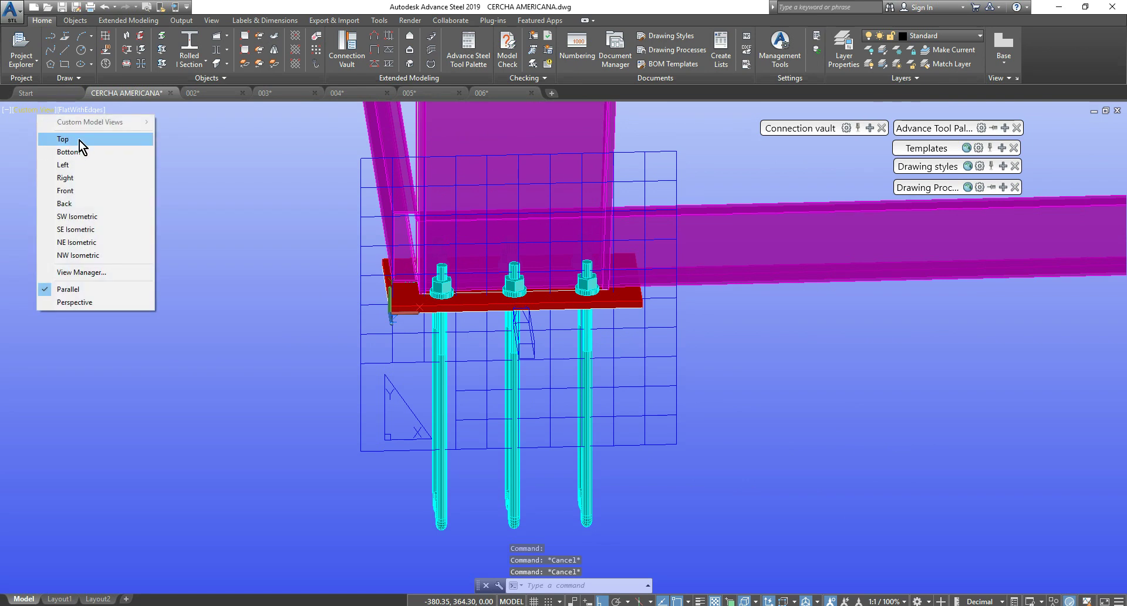
left_click(59, 141)
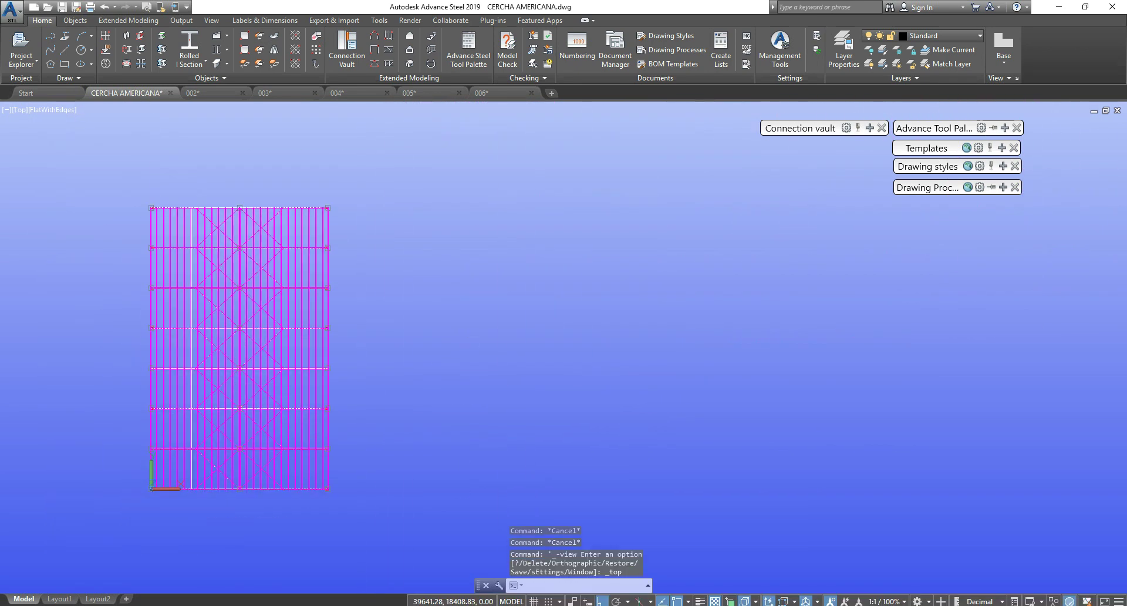
left_click(23, 110)
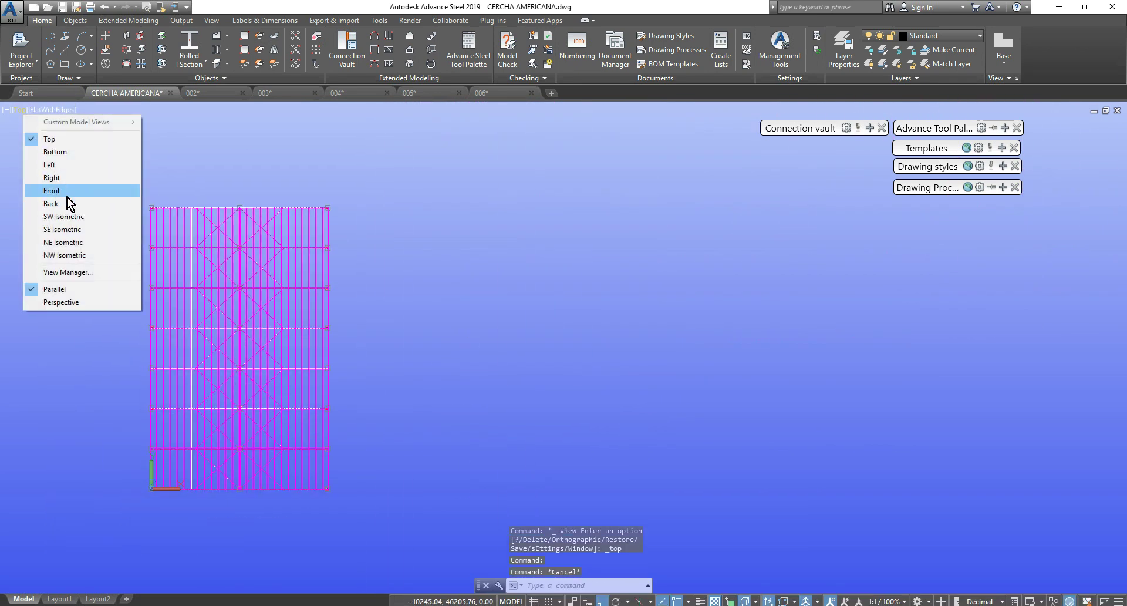
left_click(53, 191)
middle_click_drag(196, 349, 745, 330)
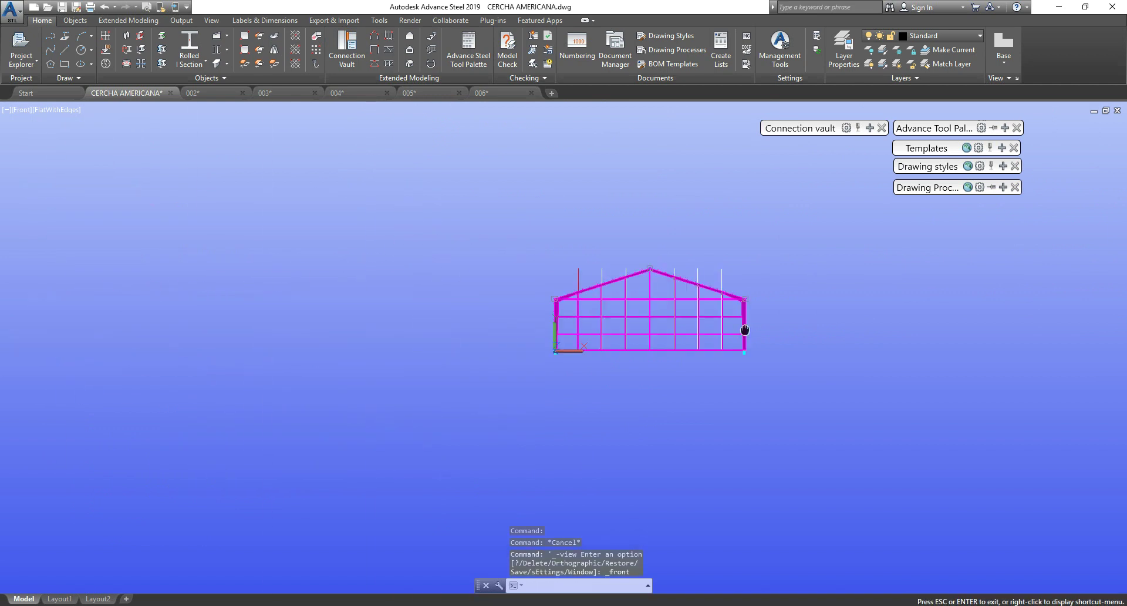
scroll(606, 338, "up", 15)
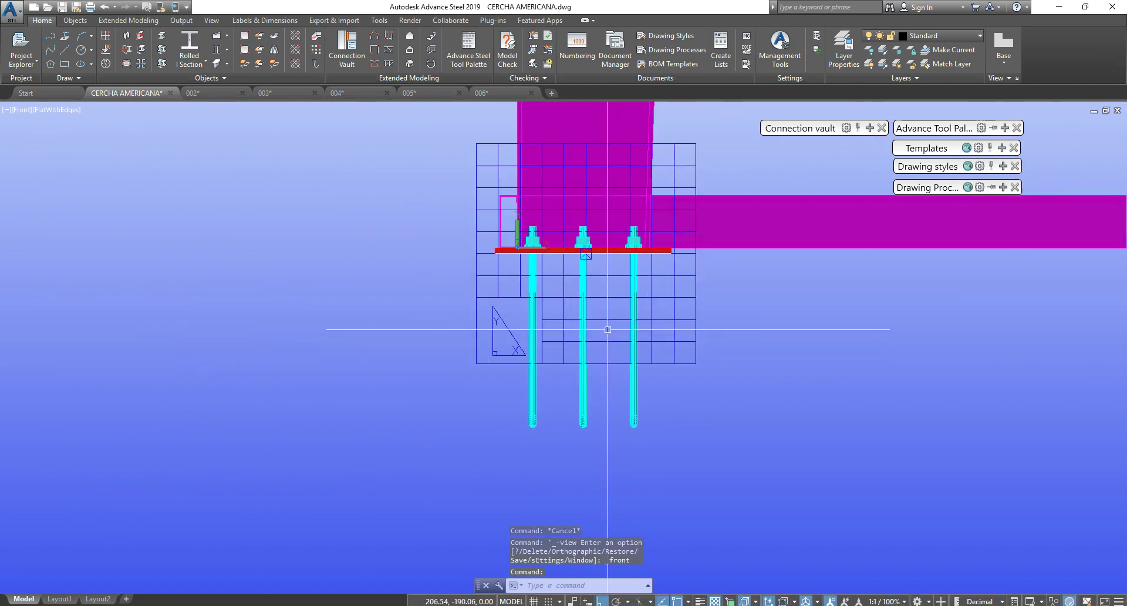
middle_click_drag(657, 281, 575, 334)
Step: Assign a type to the base plate camera and give it a fixed xy-viewport with X-delta and Y-delta of 500
left_click(615, 364)
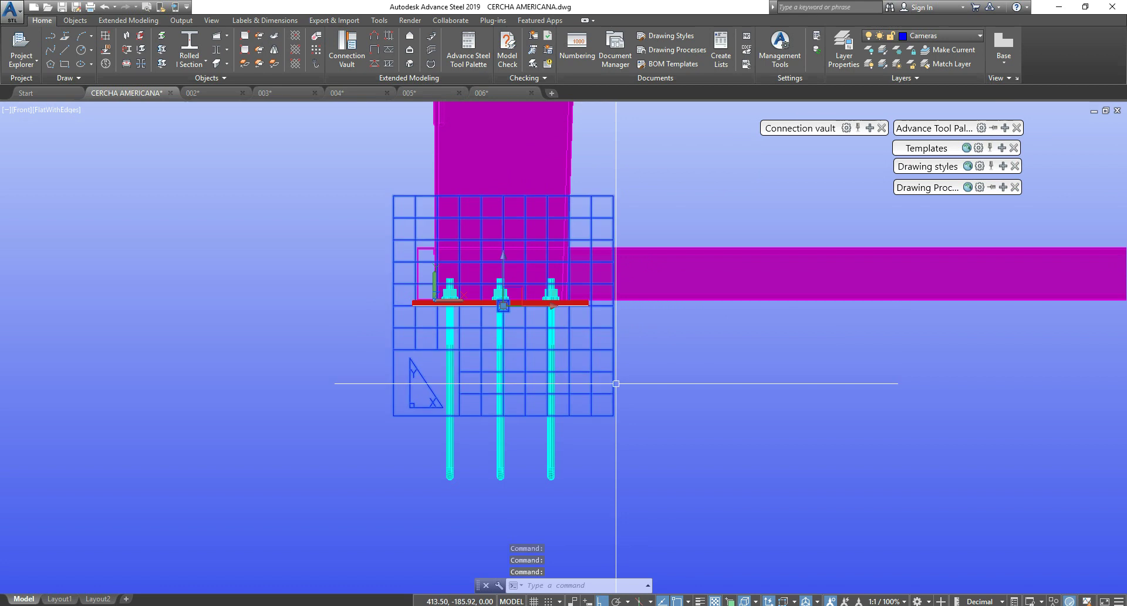
double_click(614, 319)
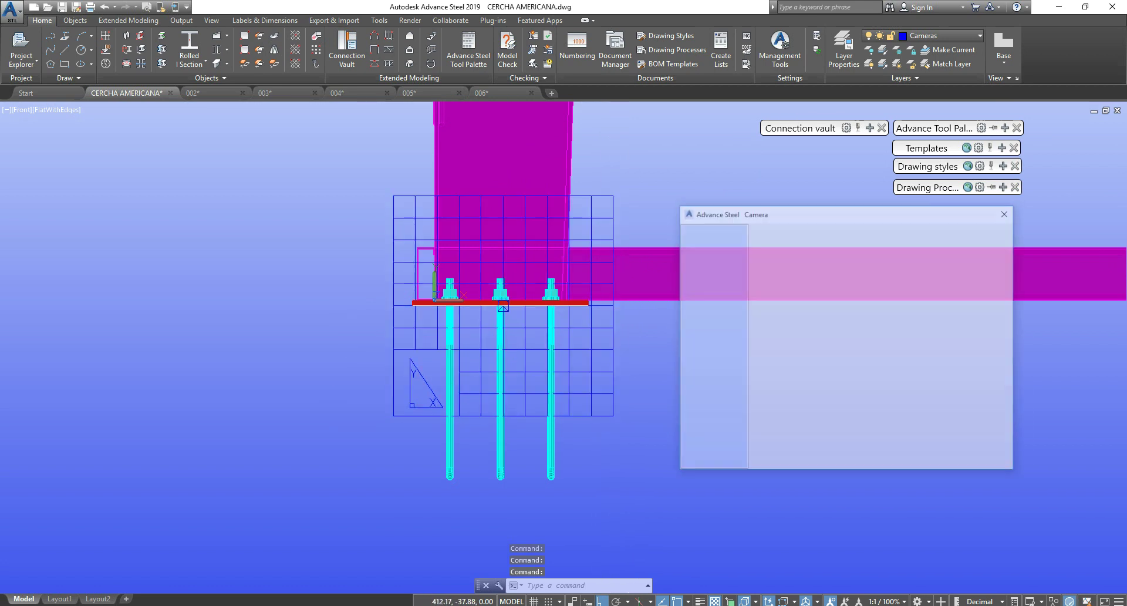
left_click(870, 241)
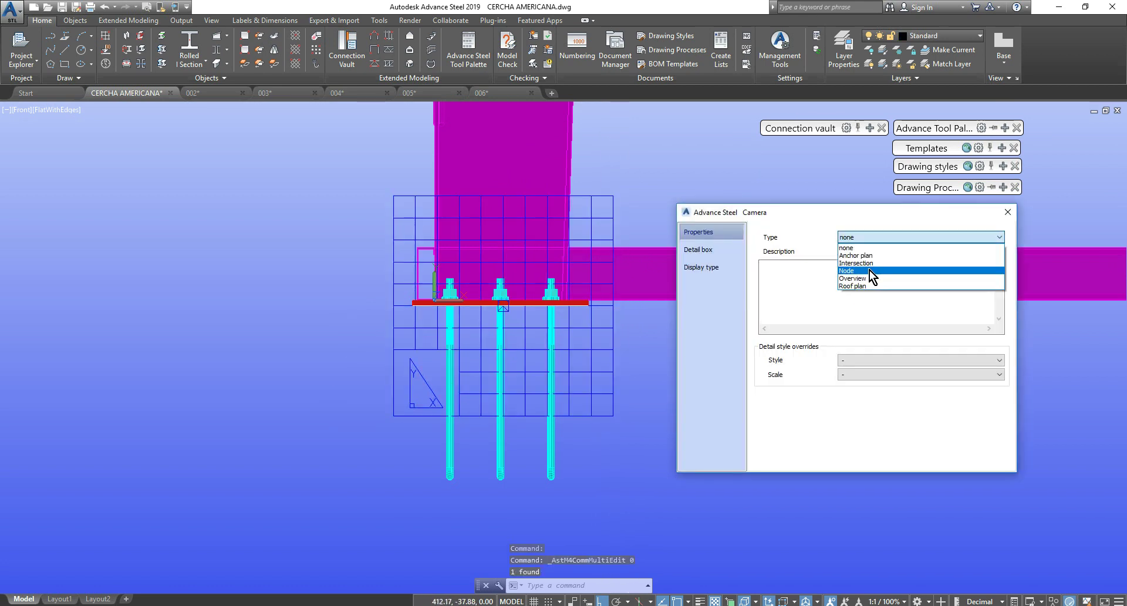
left_click(865, 279)
left_click(703, 249)
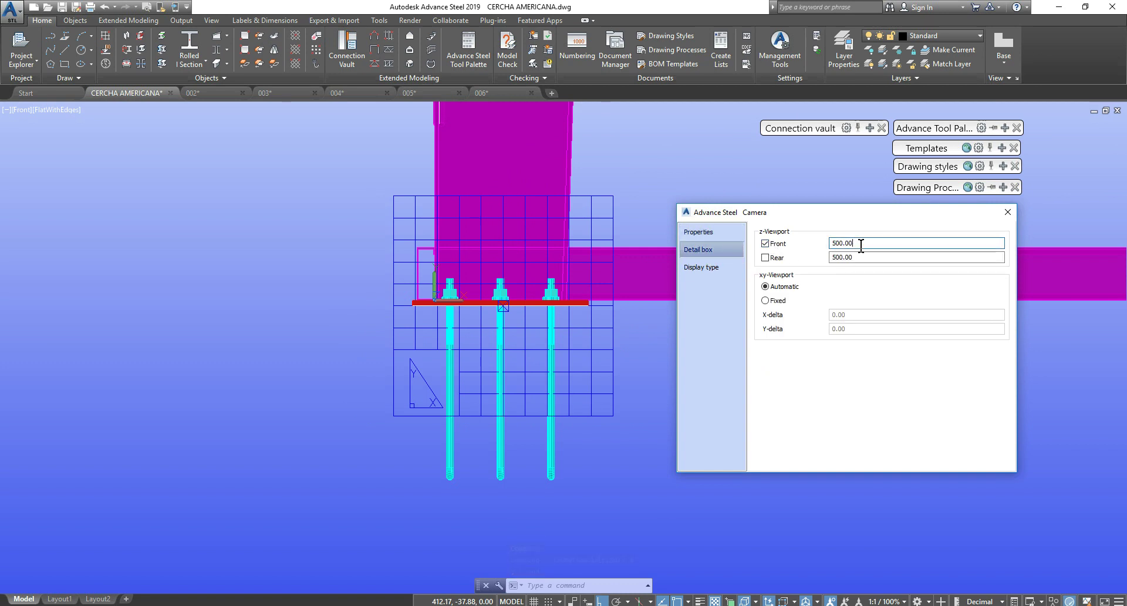
left_click(775, 300)
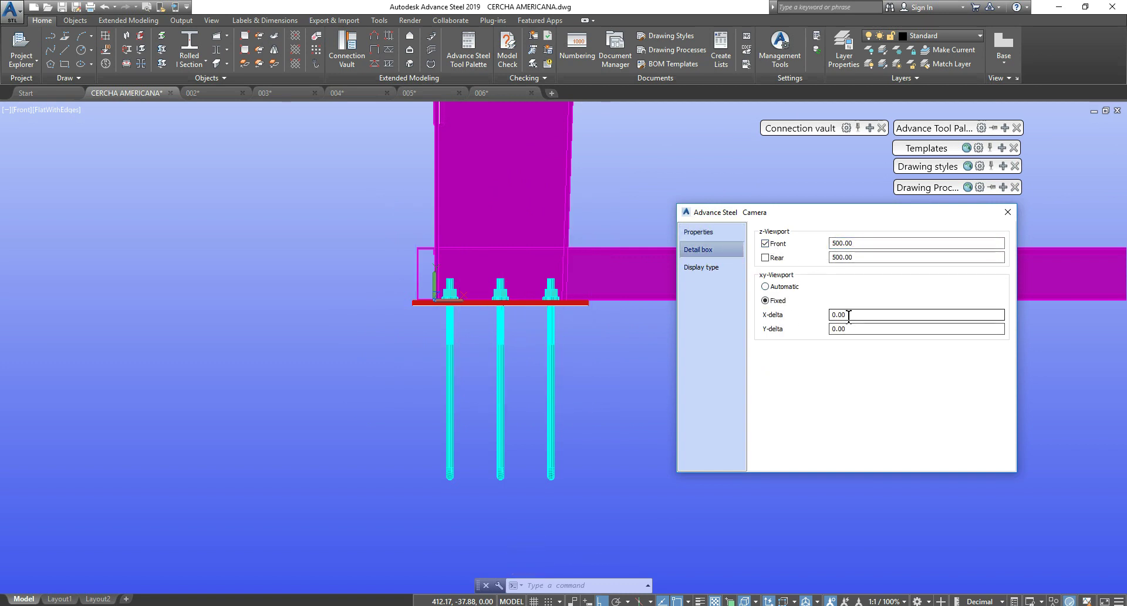
type("500")
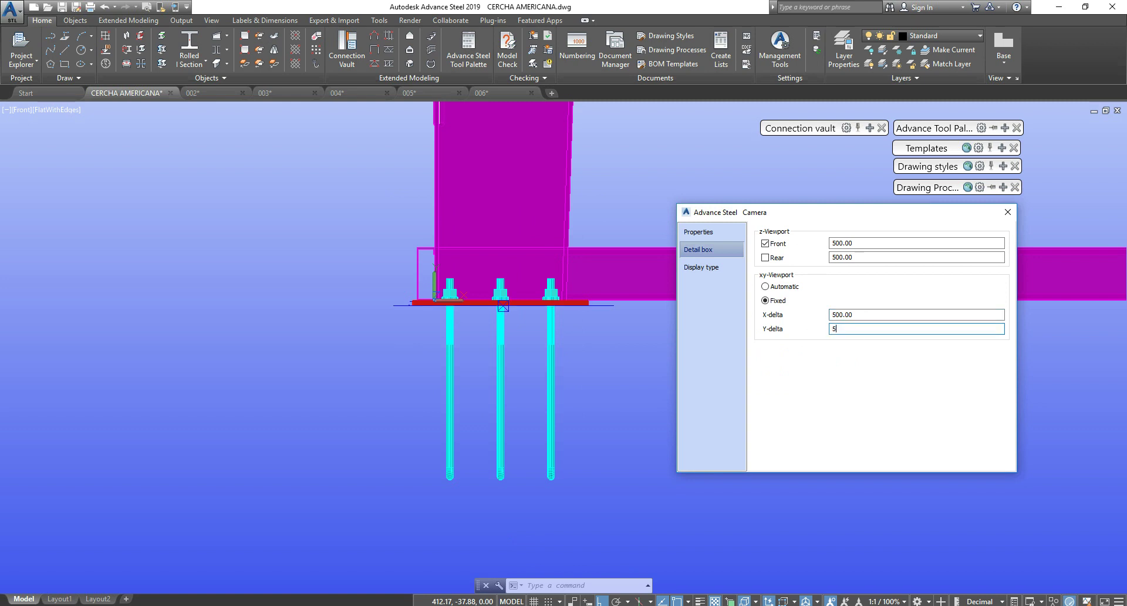
left_click(859, 257)
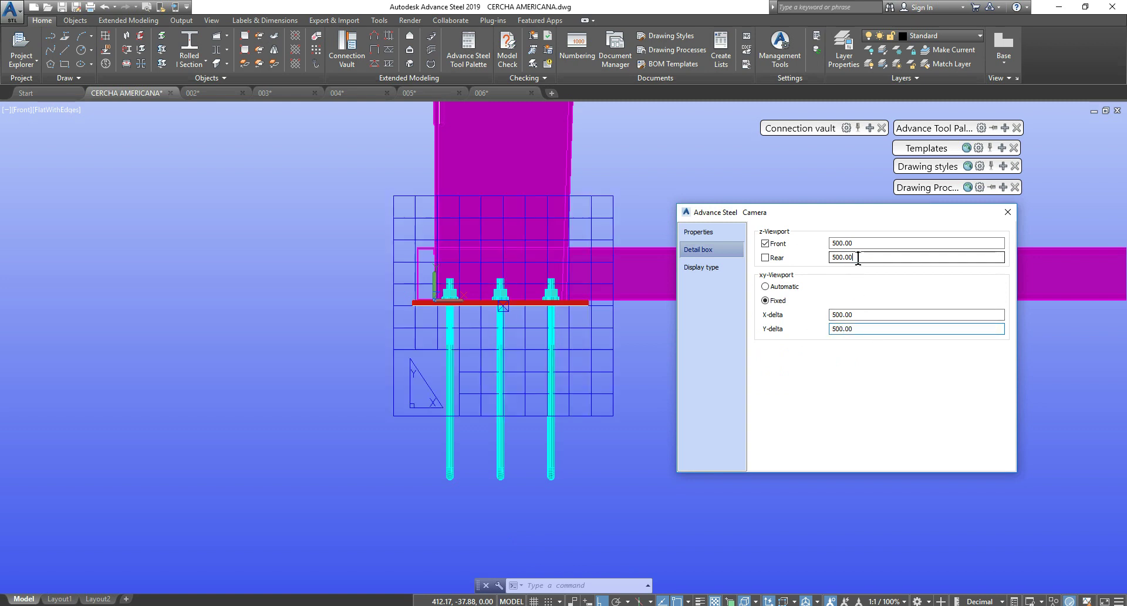
left_click(1008, 212)
Step: Stretch the camera's detail box to about 538 wide and taller, and move it down to cover the full anchor bolts
left_click(599, 414)
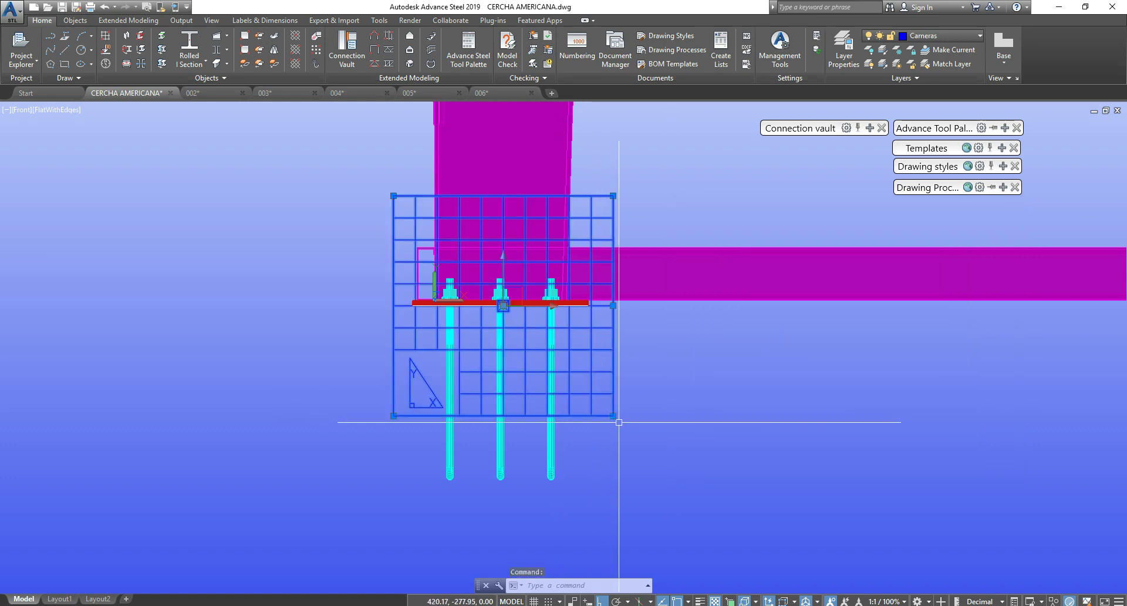
left_click(613, 415)
left_click(621, 417)
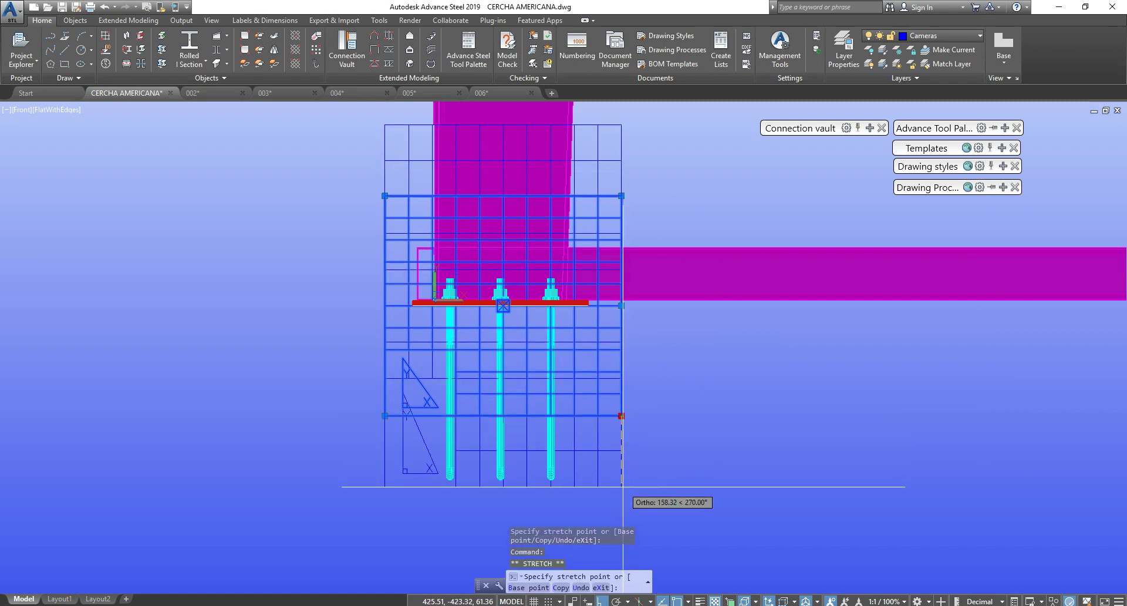
key("Escape")
type("m")
key("Return")
left_click(309, 277)
key("Escape")
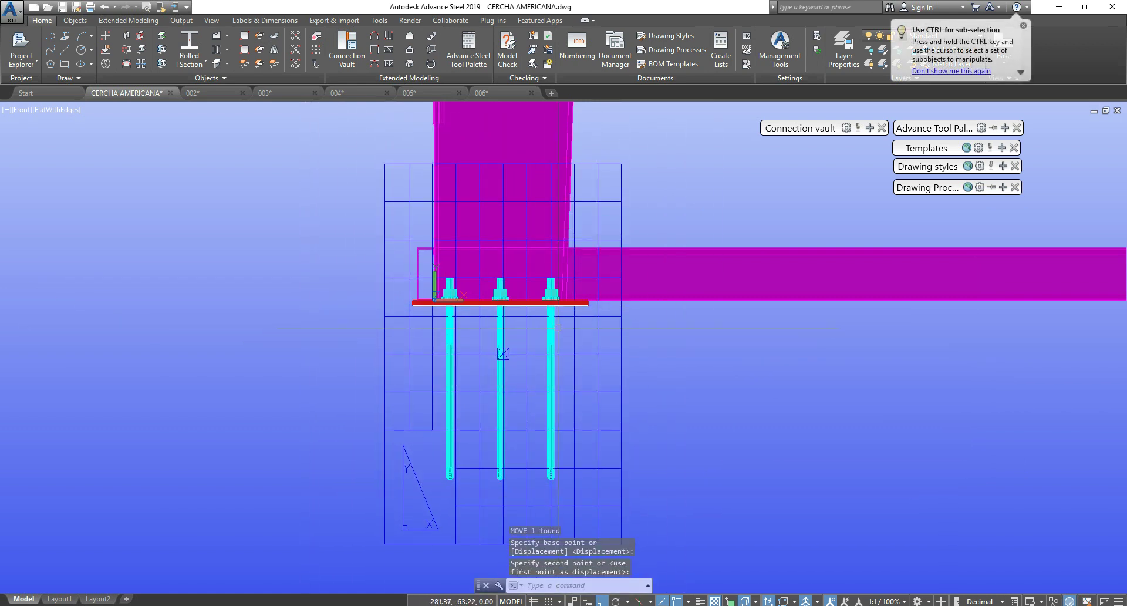
Step: Shorten the camera's detail box to about 647 high around the base plate and anchor bolts
scroll(587, 373, "down", 2)
left_click(599, 369)
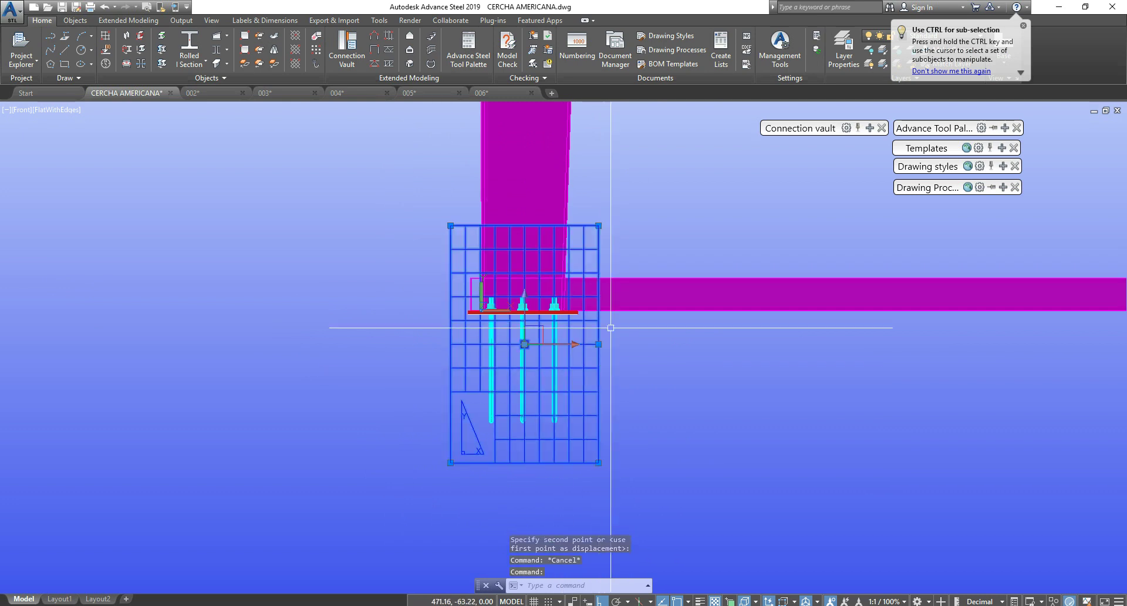
left_click(599, 227)
key("Escape")
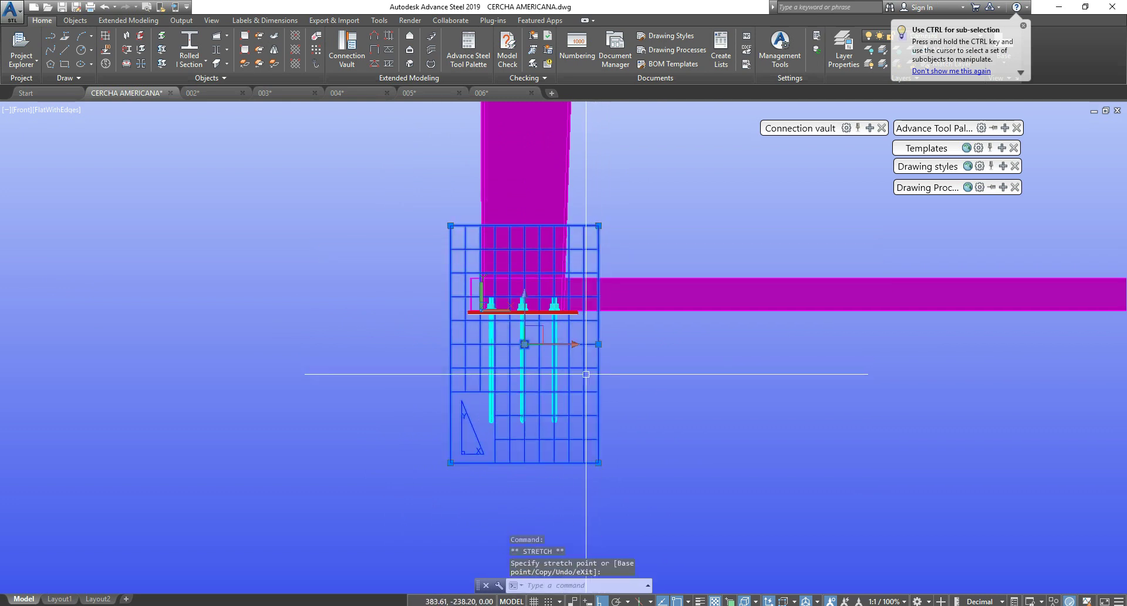
left_click(599, 463)
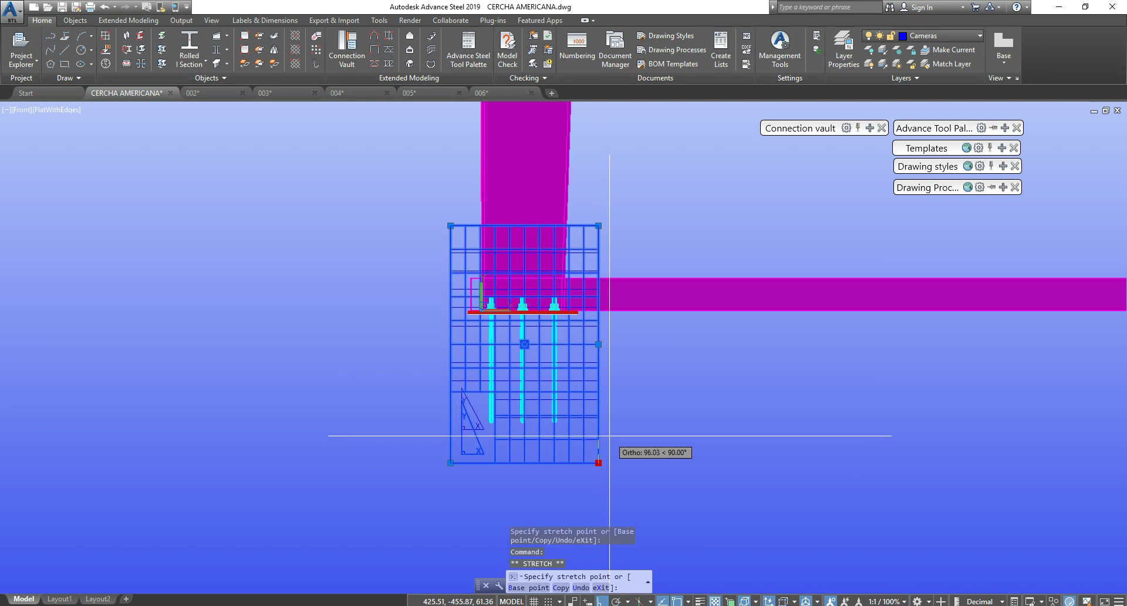
key("Escape")
key("Escape")
Step: Enable the camera's rear z-viewport limit at 500 so its detail box extends behind the base plate's front edge
middle_click_drag(523, 378, 716, 382, "shift")
scroll(733, 381, "up", 3)
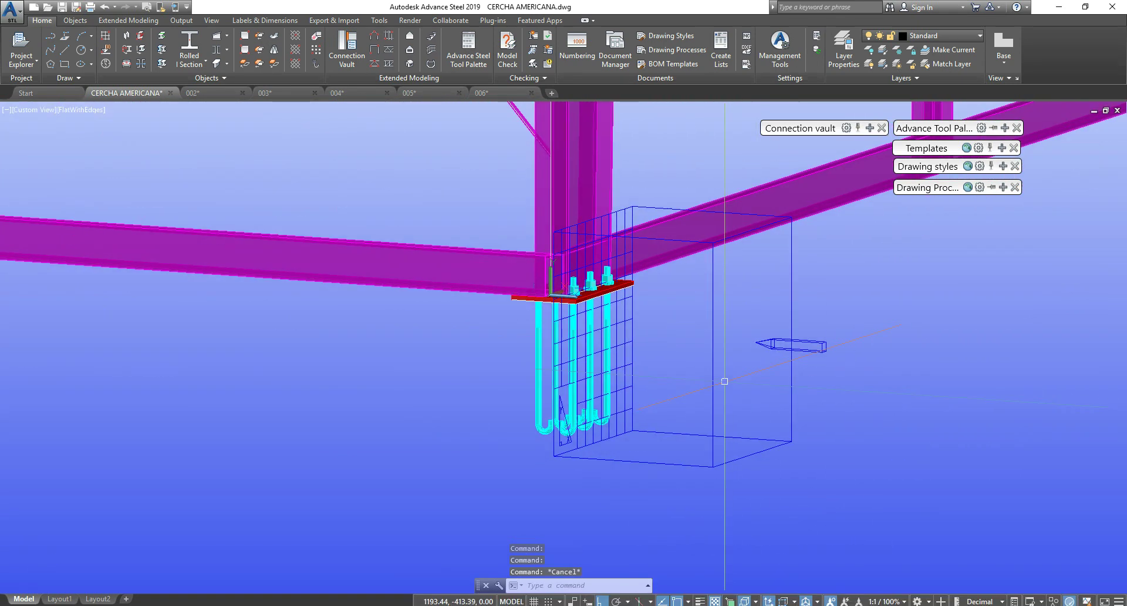
left_click(712, 378)
double_click(712, 376)
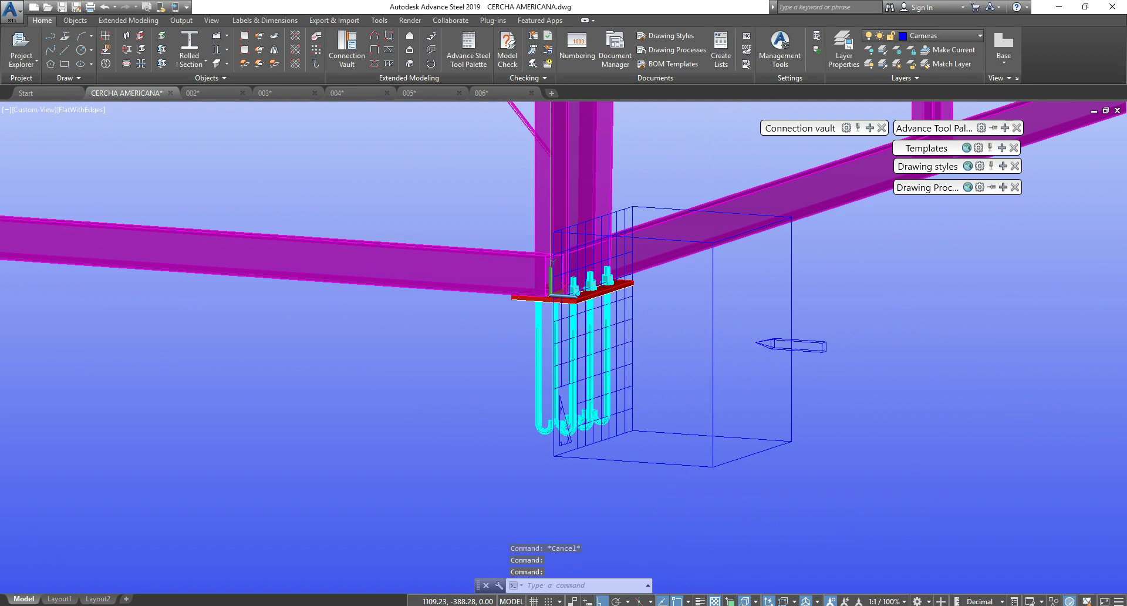
left_click(708, 250)
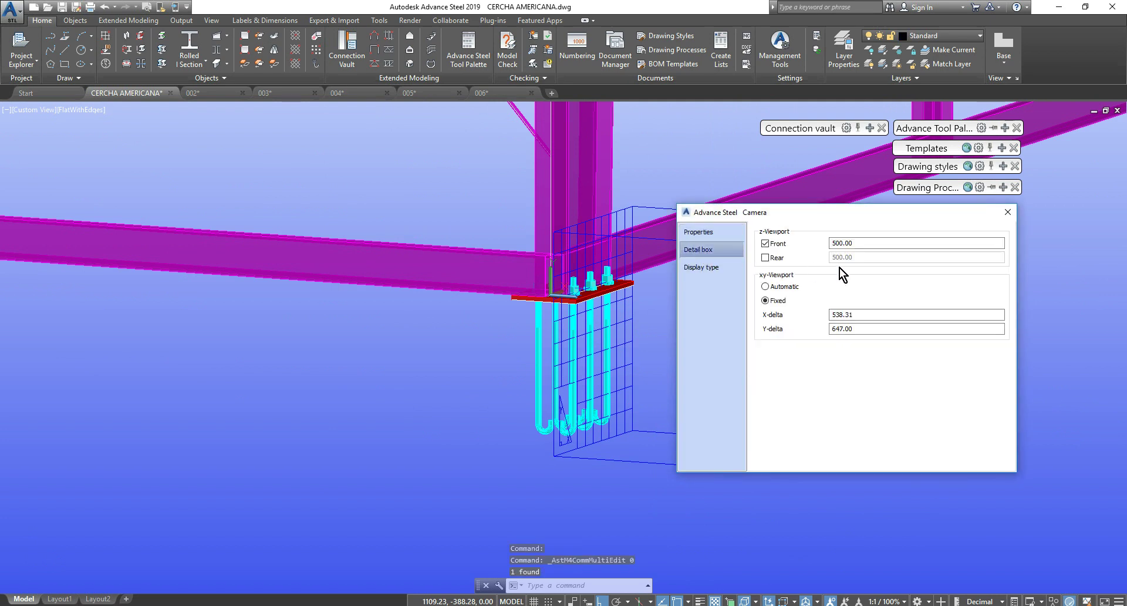
left_click(769, 258)
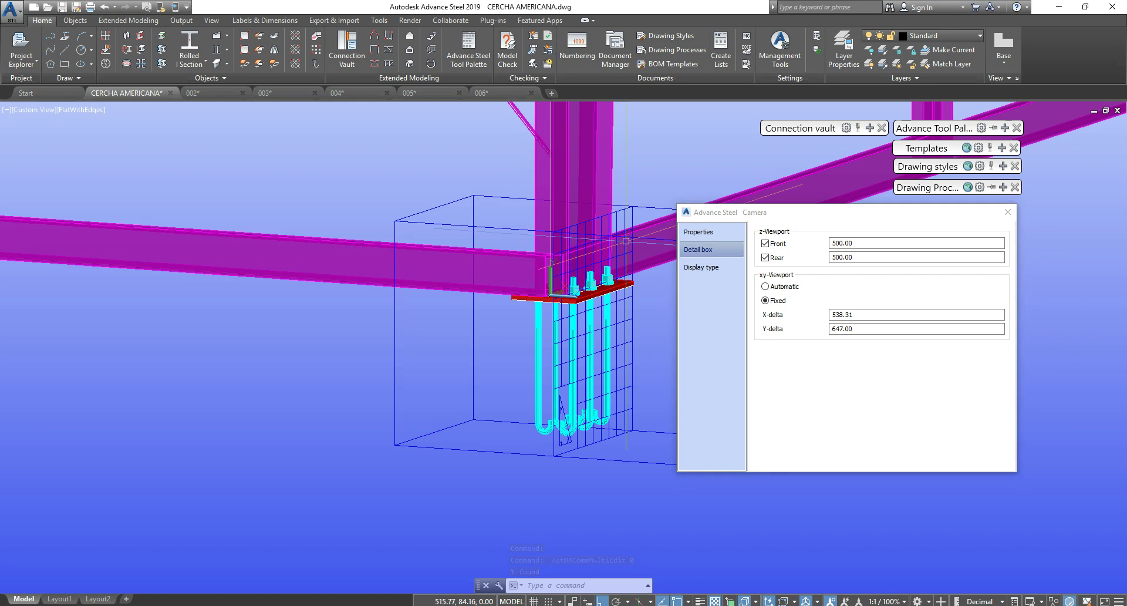
Step: Set both the front and rear z-viewport depths of the base plate camera's detail box to 200
middle_click_drag(626, 241, 440, 251)
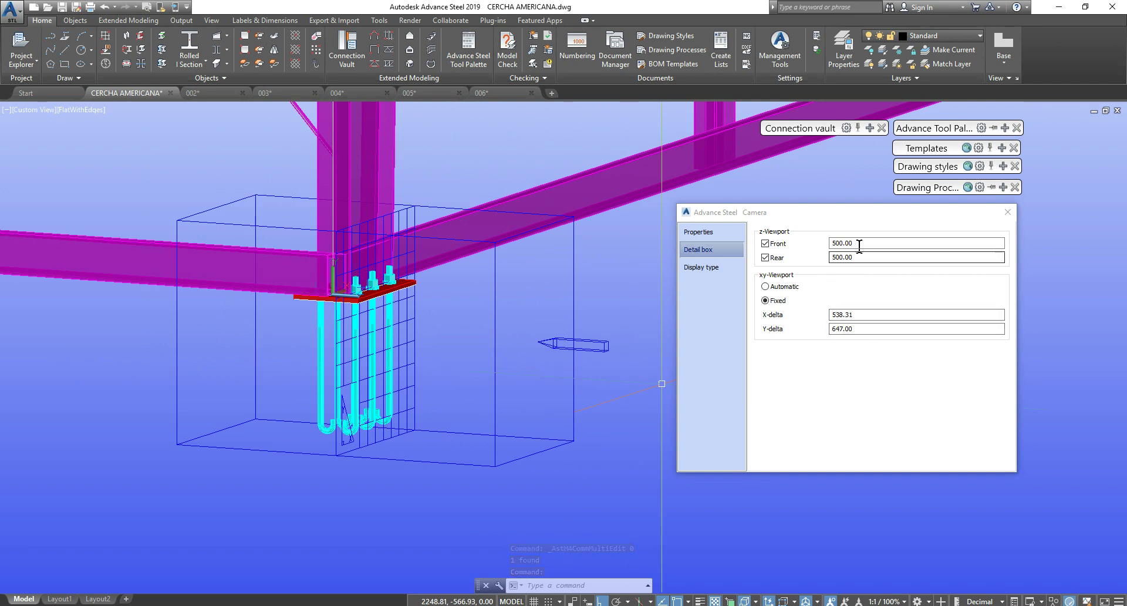
type("2")
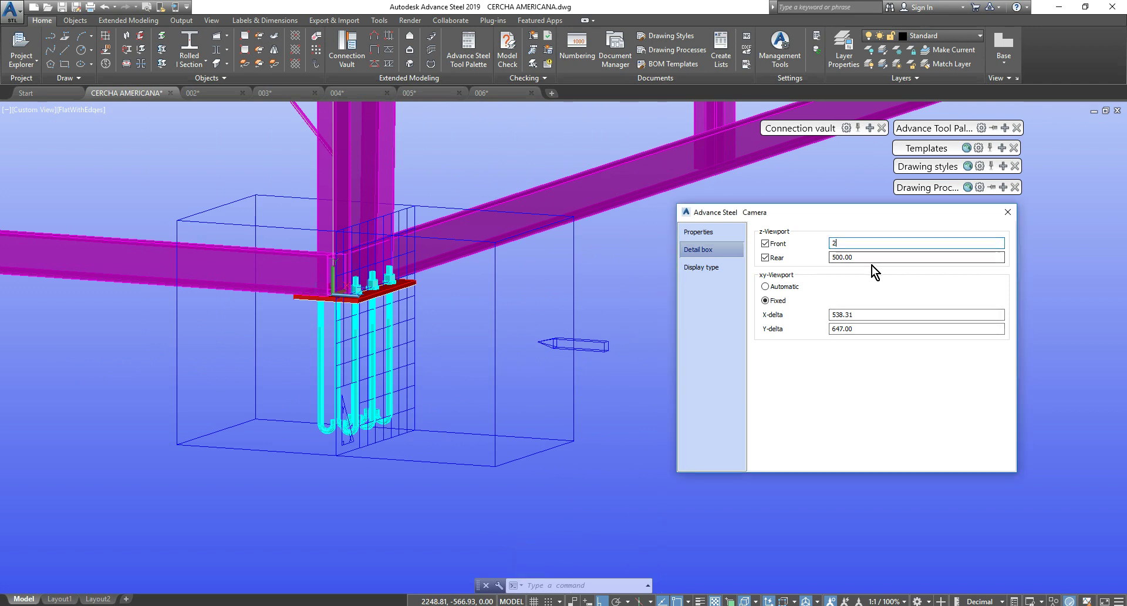
key("Tab")
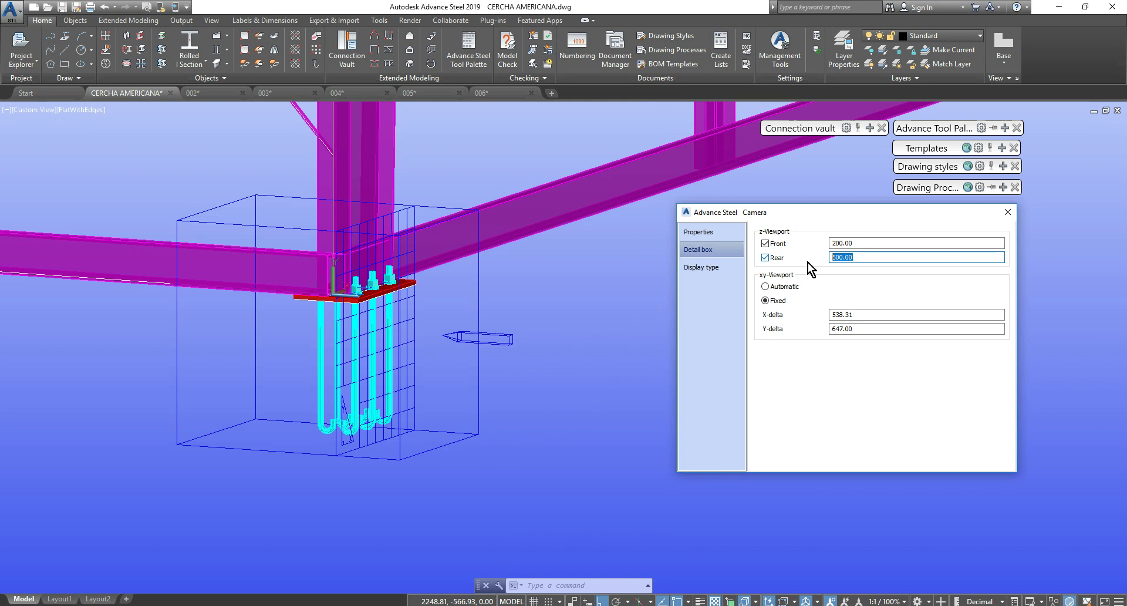
left_click(864, 244)
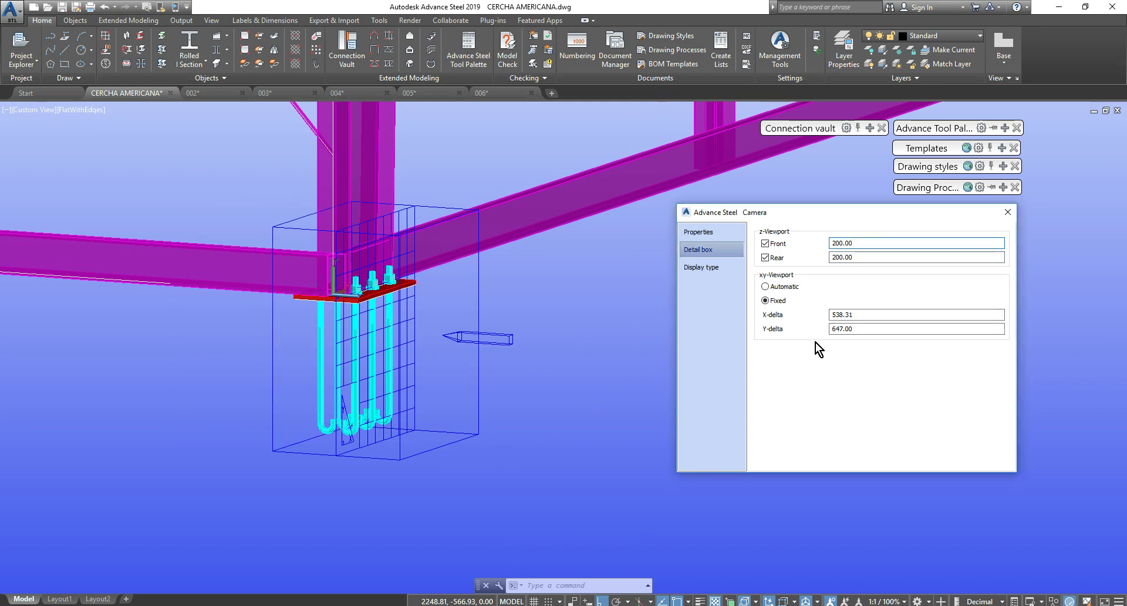
left_click(1006, 210)
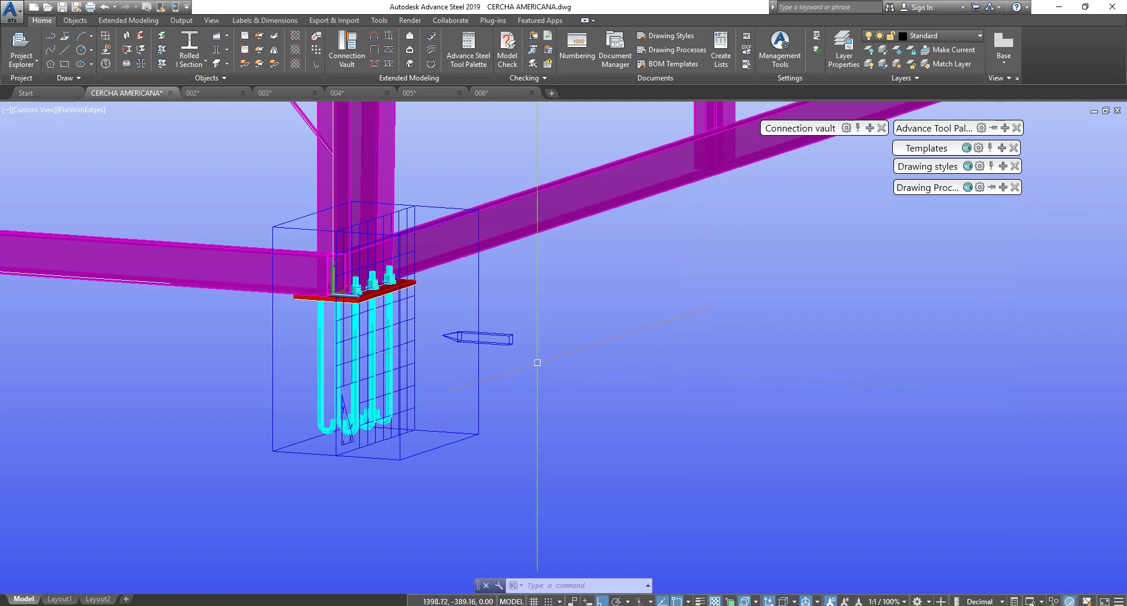
Step: Generate an A0 drawing from the selected base plate camera with the Selected Cameras - A0 process
left_click(479, 282)
mouse_move(1000, 193)
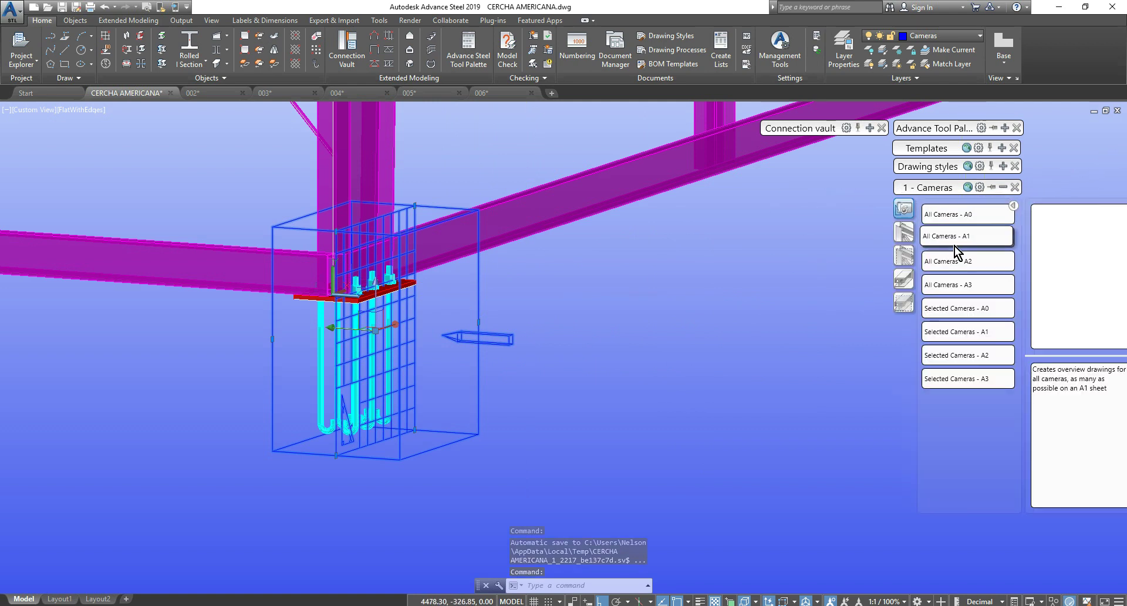
left_click(956, 313)
left_click(679, 444)
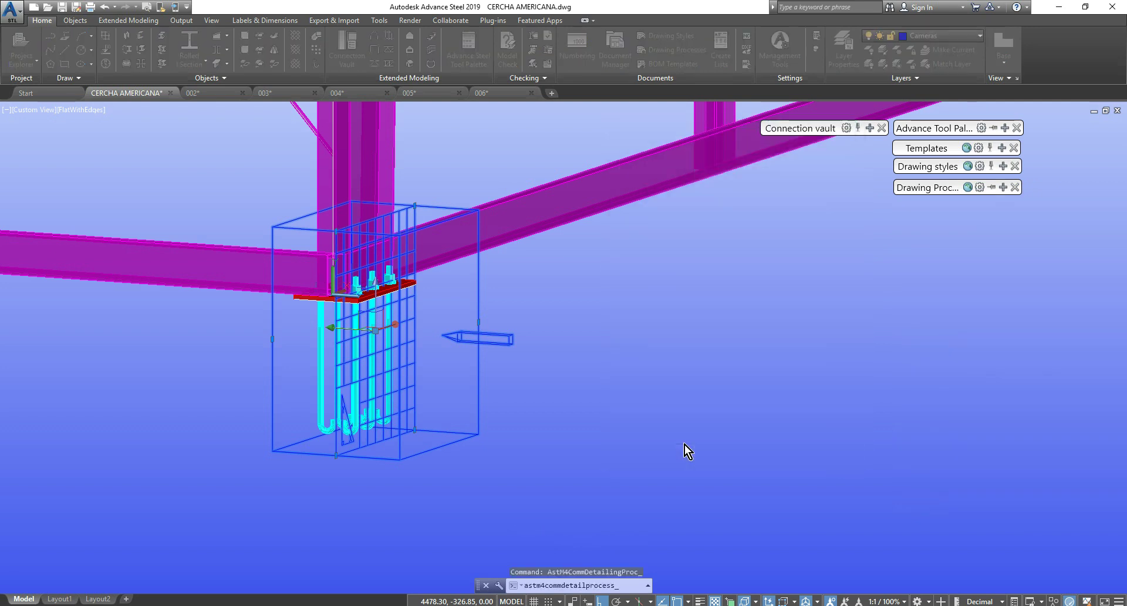
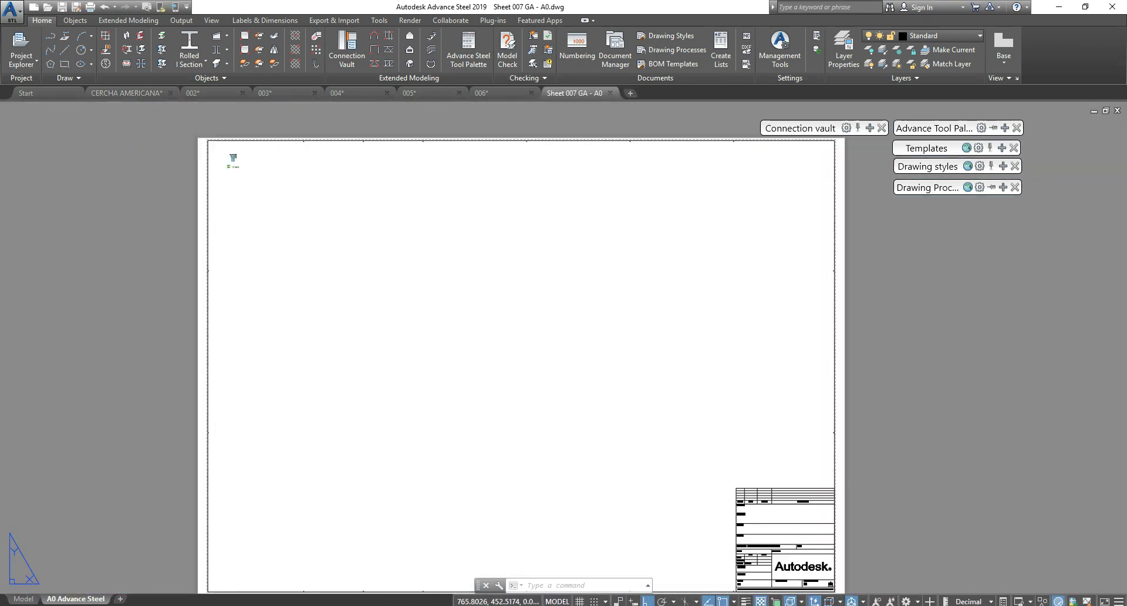
Step: Copy the base plate and anchor bolt detail with its 3D view title from the new A0 sheet to the clipboard
scroll(229, 159, "up", 10)
middle_click_drag(227, 260, 452, 306)
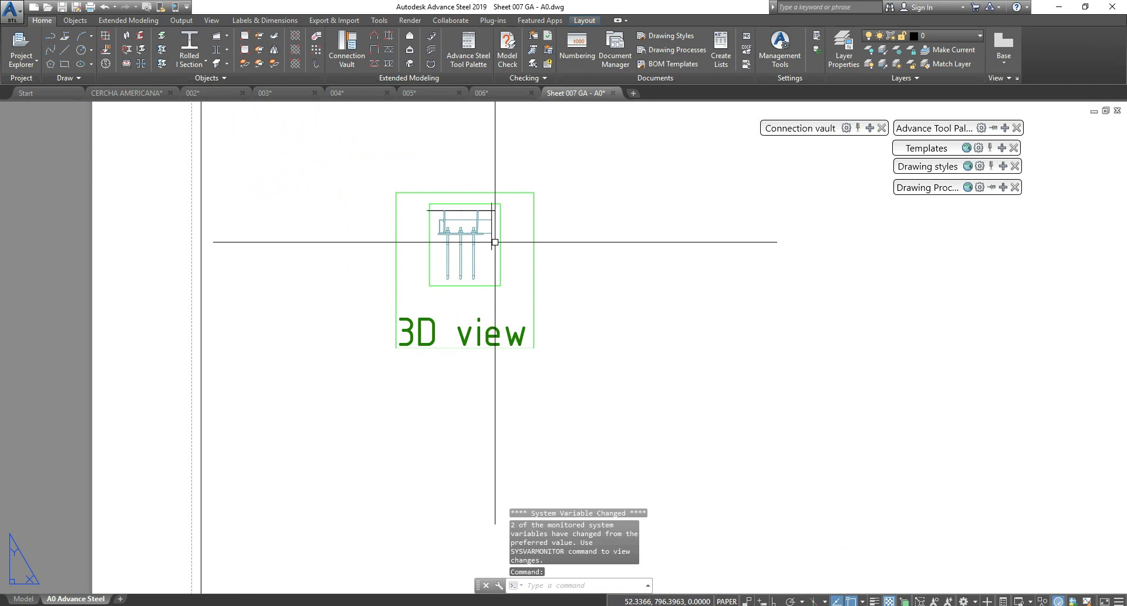
scroll(470, 231, "up", 4)
scroll(452, 199, "down", 2)
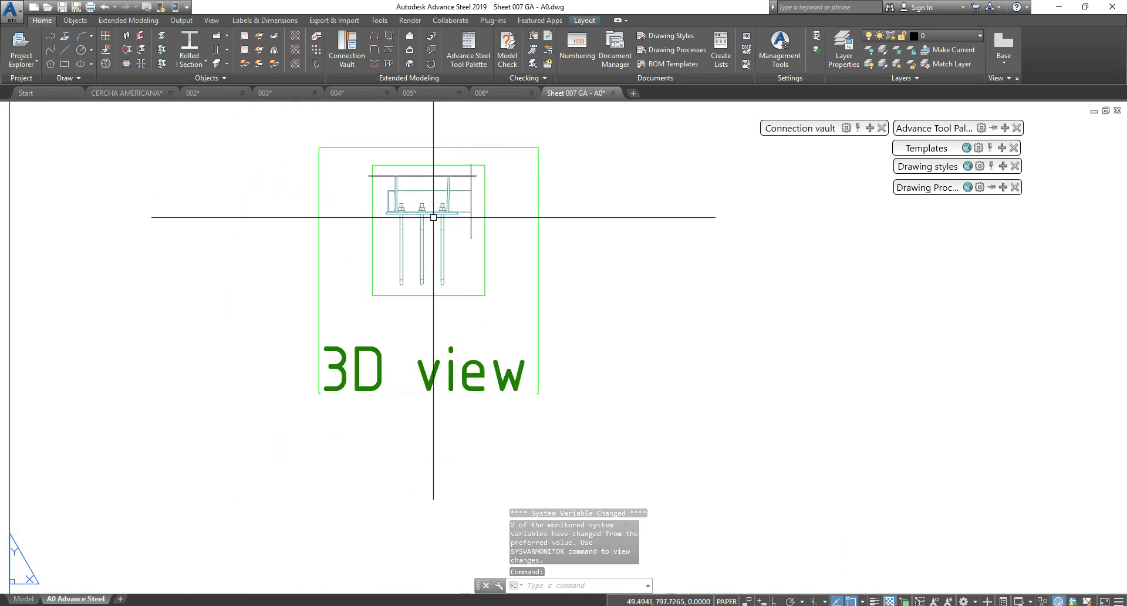
scroll(433, 219, "up", 2)
scroll(337, 169, "down", 4)
left_click(337, 169)
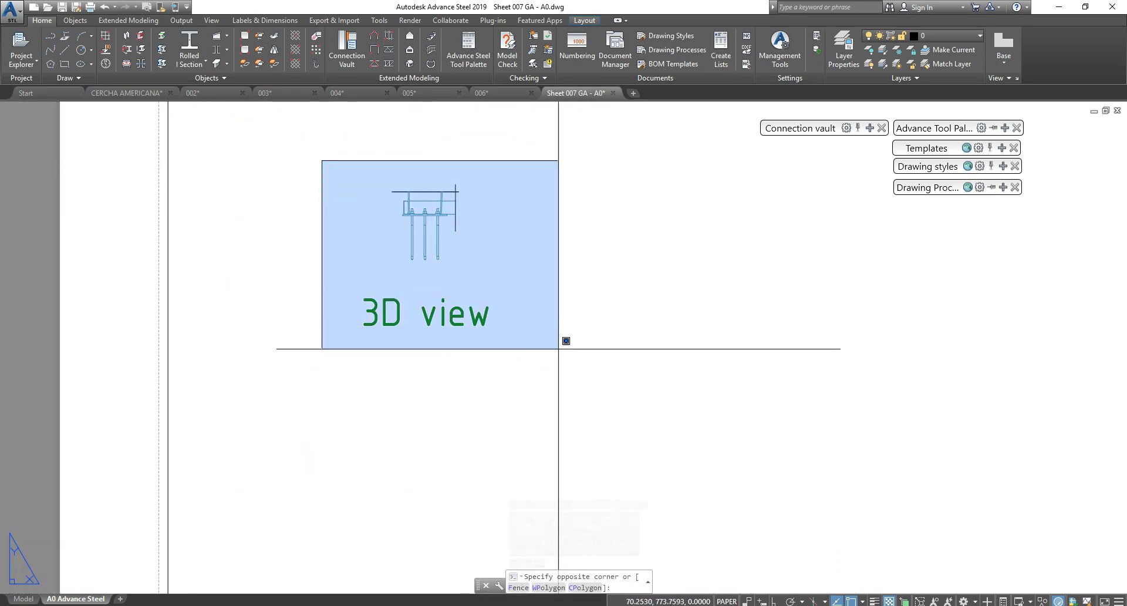
left_click(559, 349)
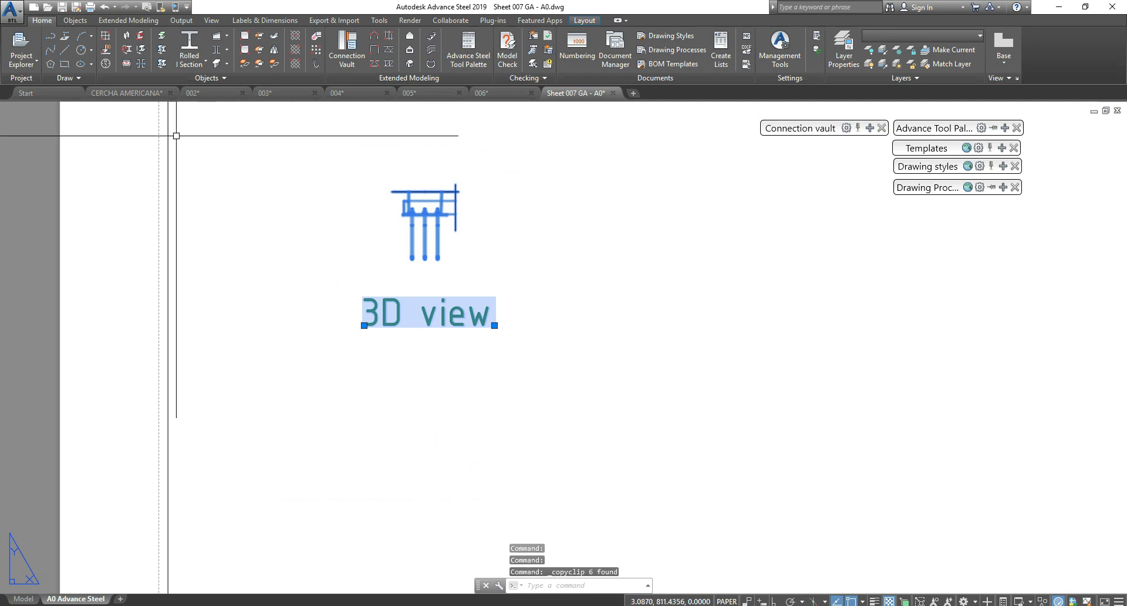
Step: Paste the copied anchor bolt detail into sheet 002, beside the base plate detail for mark 12
left_click(201, 93)
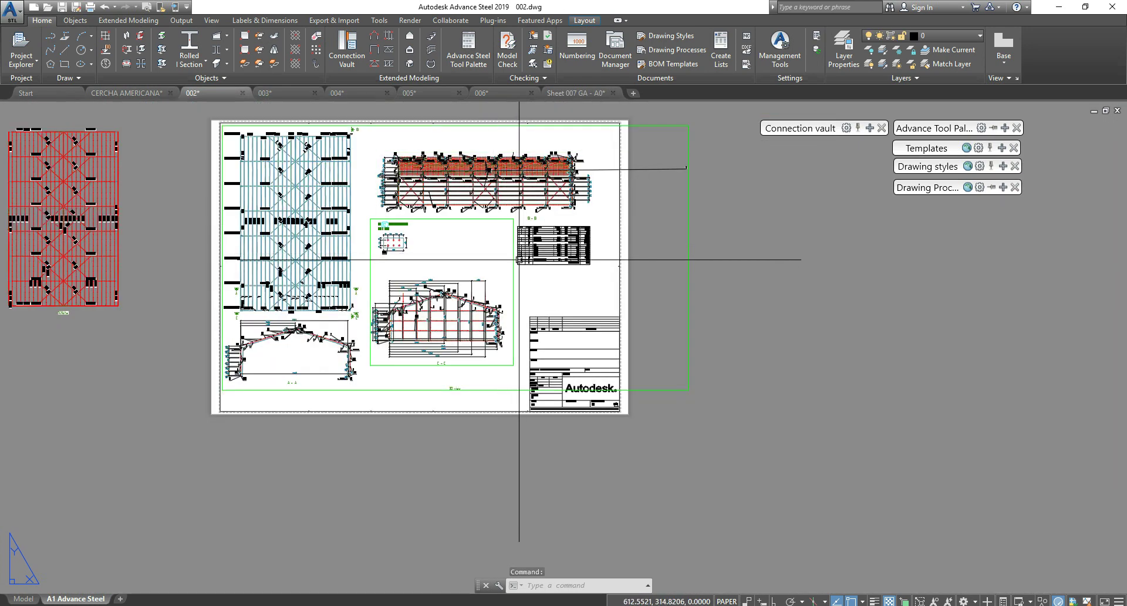
key("ctrl+v")
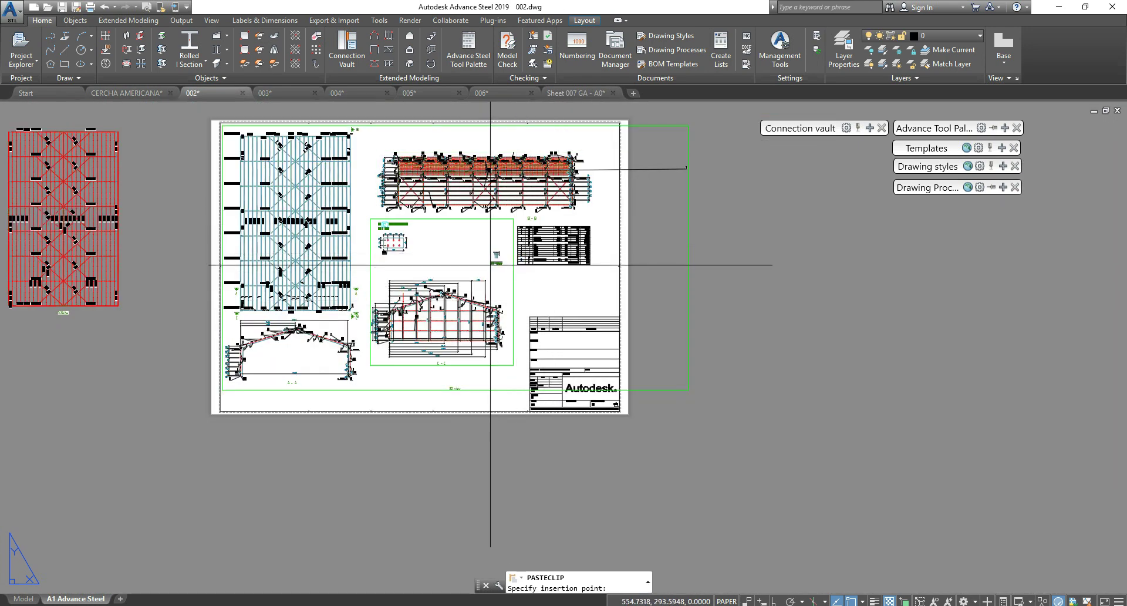
scroll(520, 253, "up", 6)
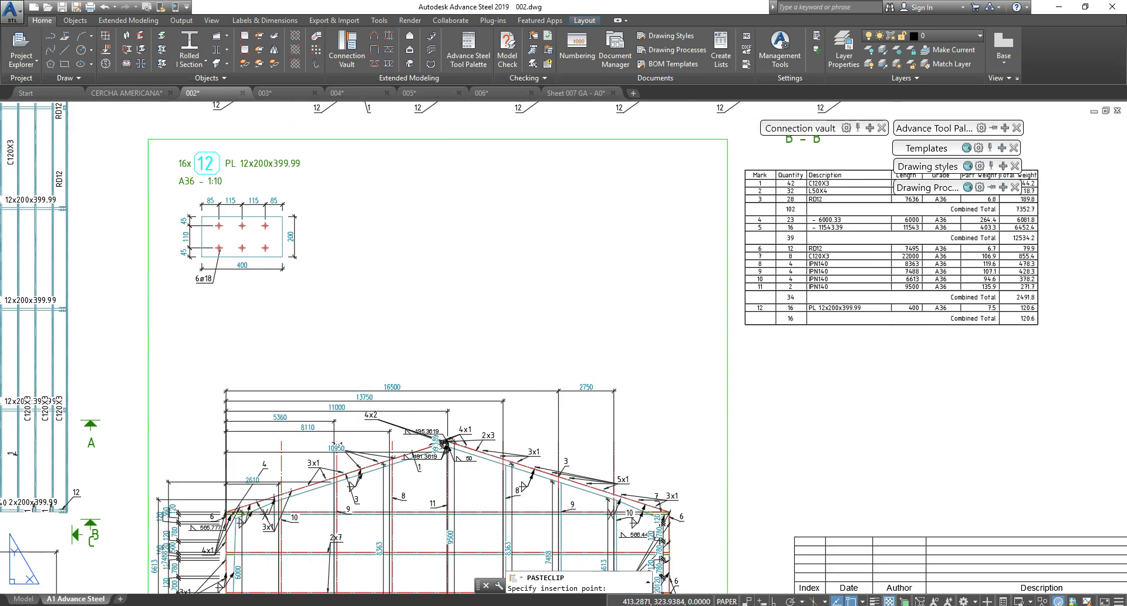
key("Escape")
scroll(471, 279, "down", 3)
scroll(471, 279, "up", 3)
left_click(442, 280)
key("Escape")
Step: Move the base plate detail and the pasted 3D view together to the empty area right of the sheet
scroll(483, 267, "down", 2)
middle_click_drag(445, 189, 420, 228)
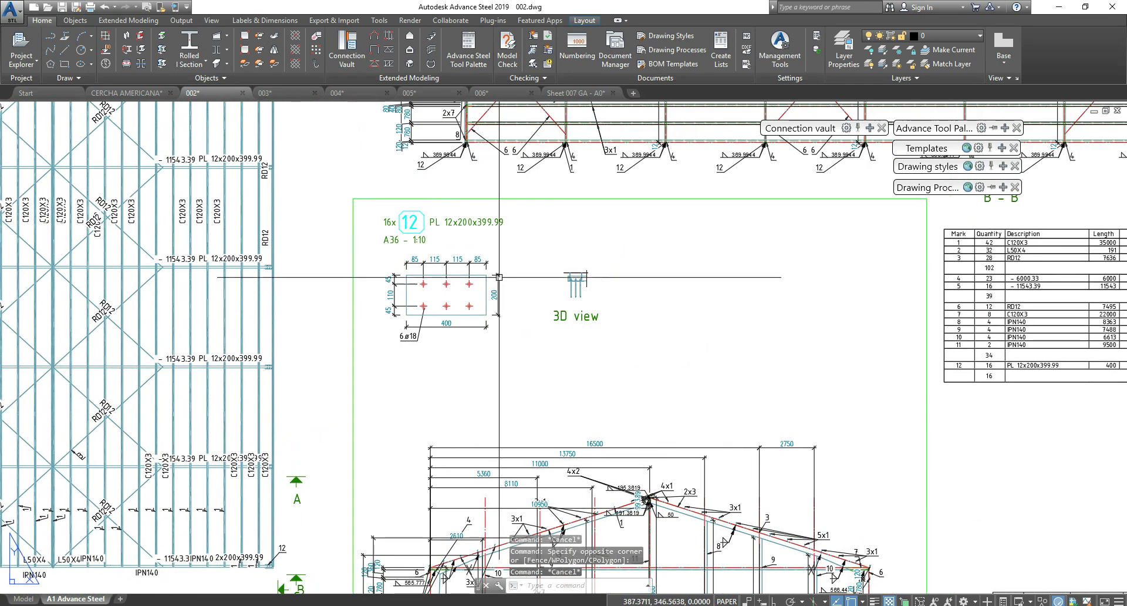
left_click(421, 228)
key("Escape")
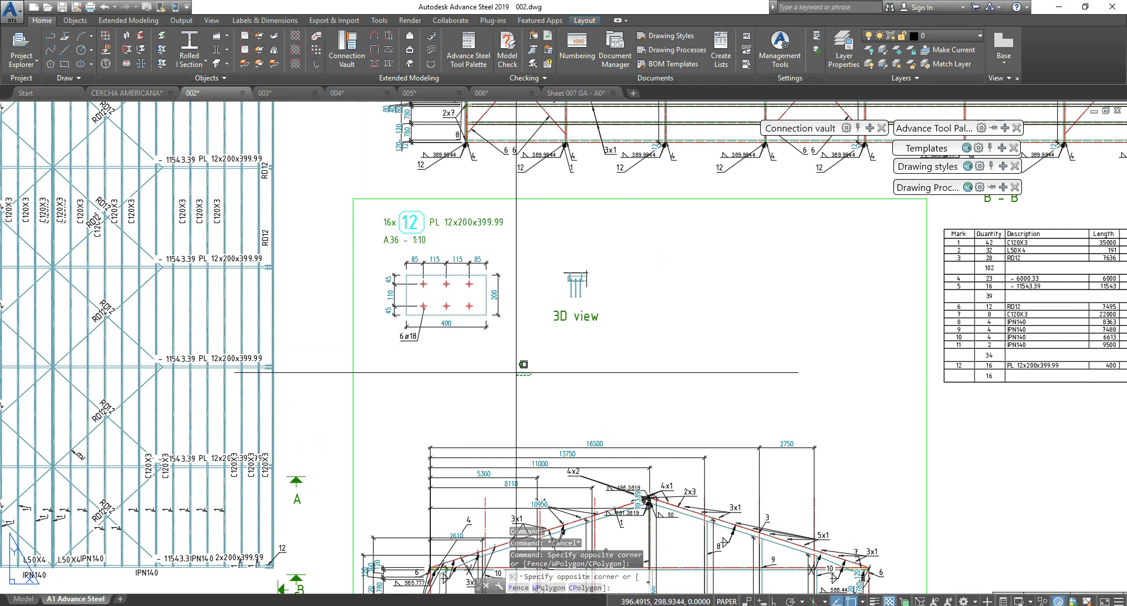
scroll(508, 359, "down", 4)
left_click(437, 285)
left_click(548, 365)
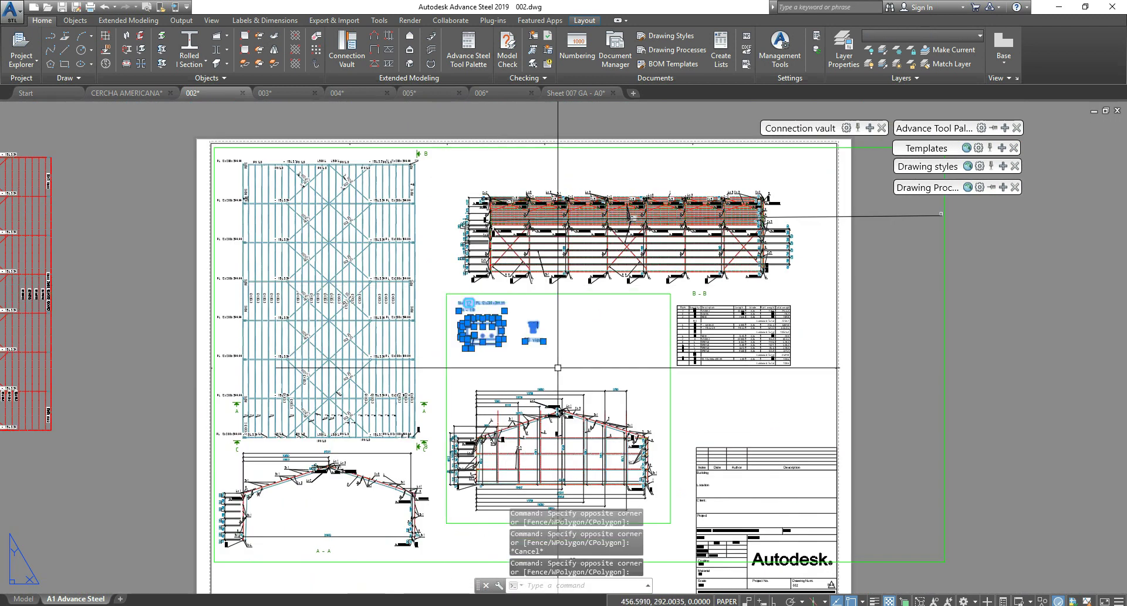
scroll(616, 331, "down", 4)
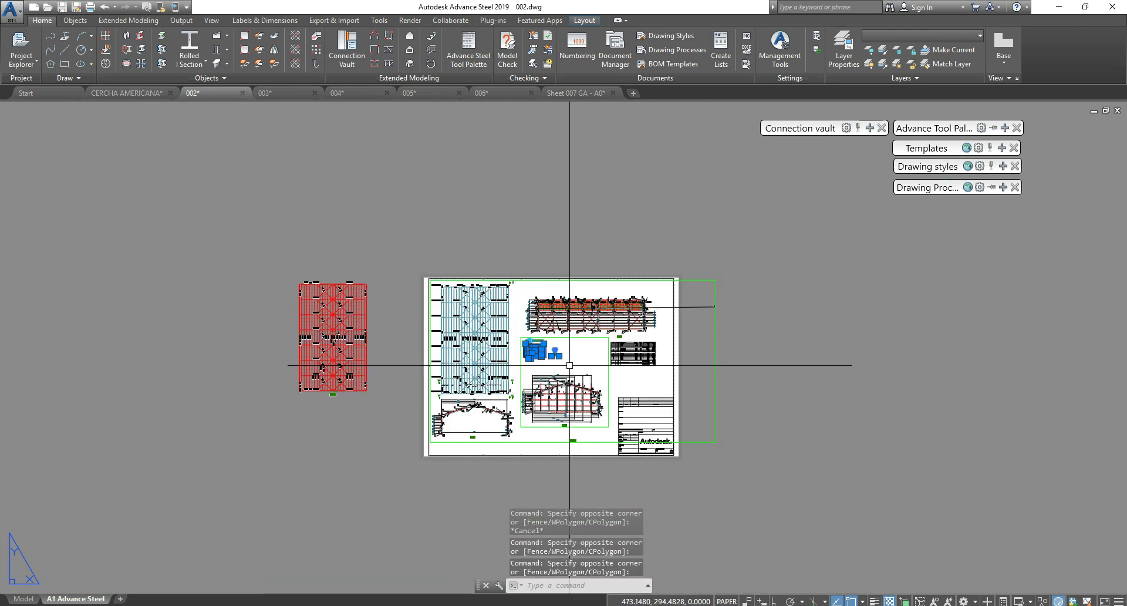
key("m")
key("Return")
left_click(478, 333)
left_click(724, 350)
key("Escape")
scroll(741, 367, "up", 6)
key("Escape")
scroll(675, 335, "up", 3)
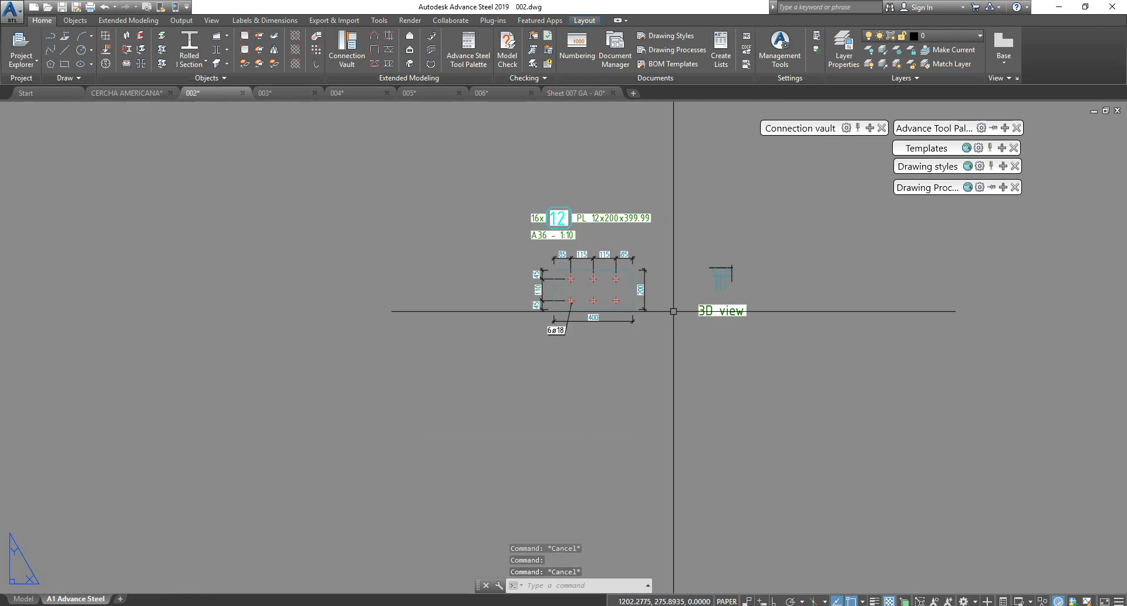
Step: Set the scale of the anchor bolt 3D view to 1:10 and update the detail
scroll(656, 322, "up", 7)
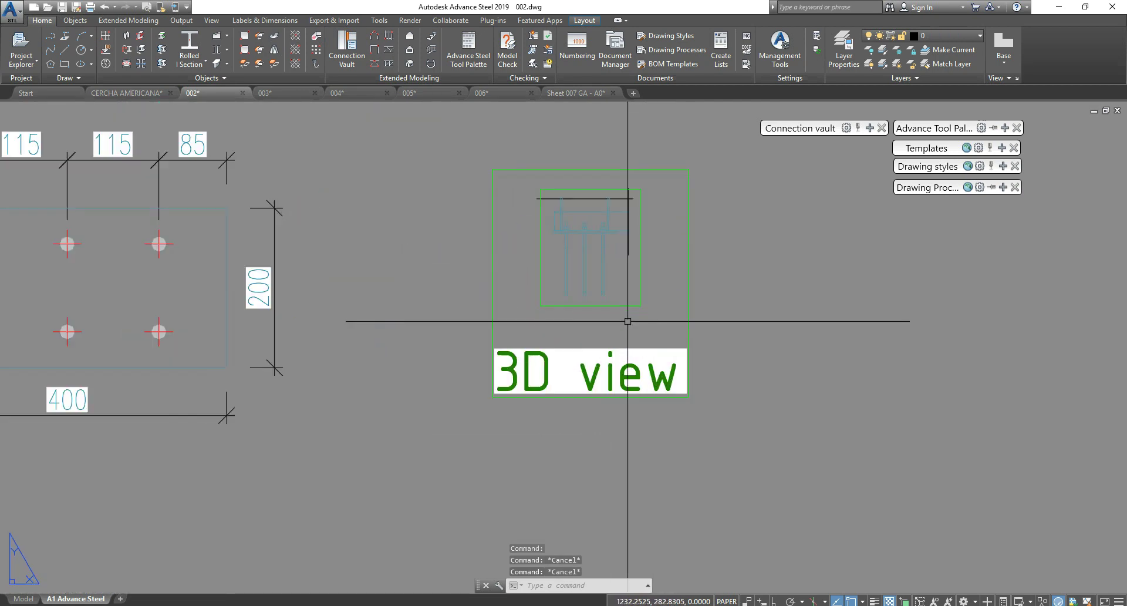
double_click(639, 305)
left_click(872, 172)
left_click(888, 215)
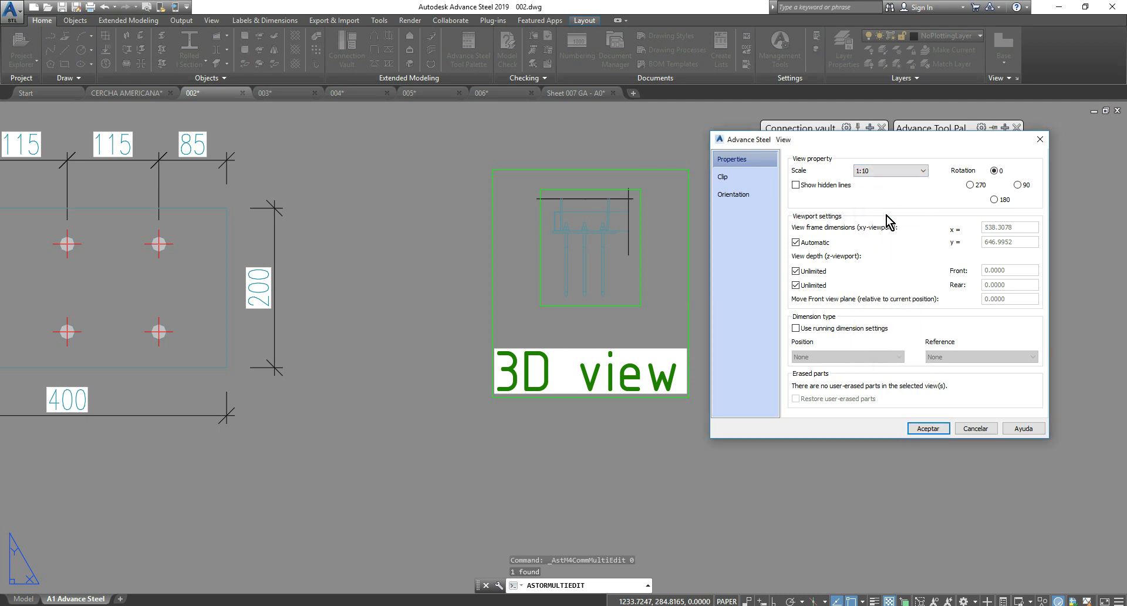
left_click(920, 429)
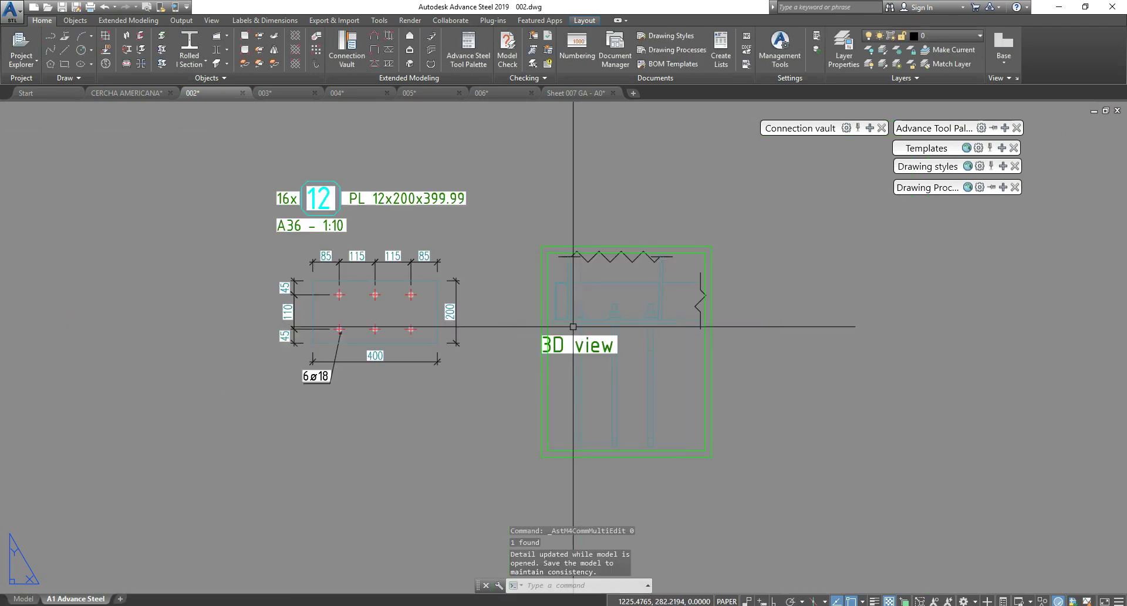
middle_click_drag(545, 341, 630, 307)
key("Escape")
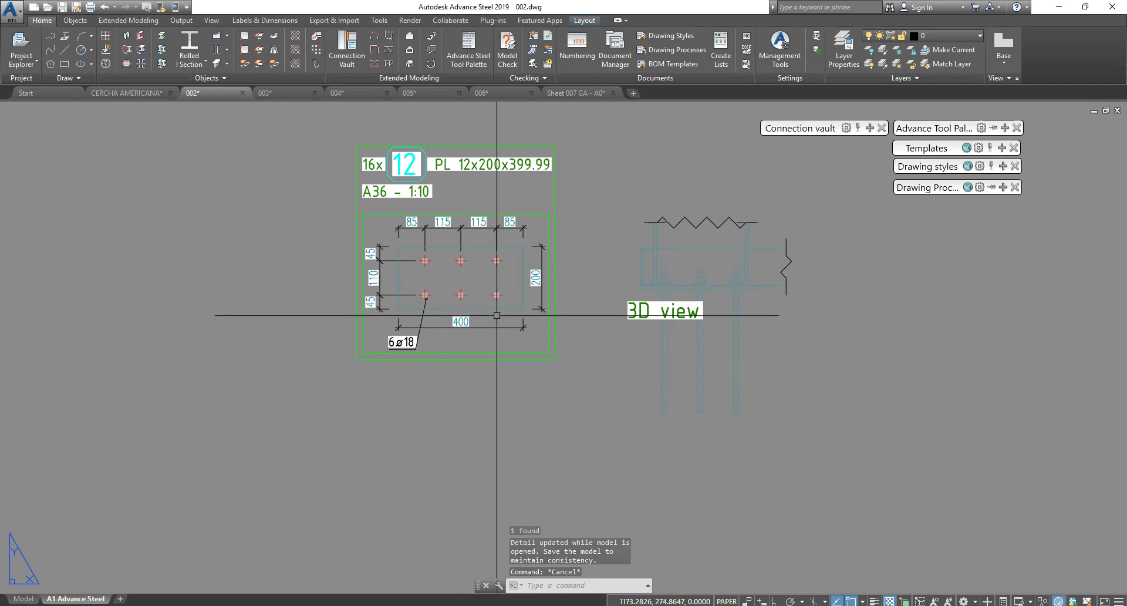
left_click(521, 356)
key("Escape")
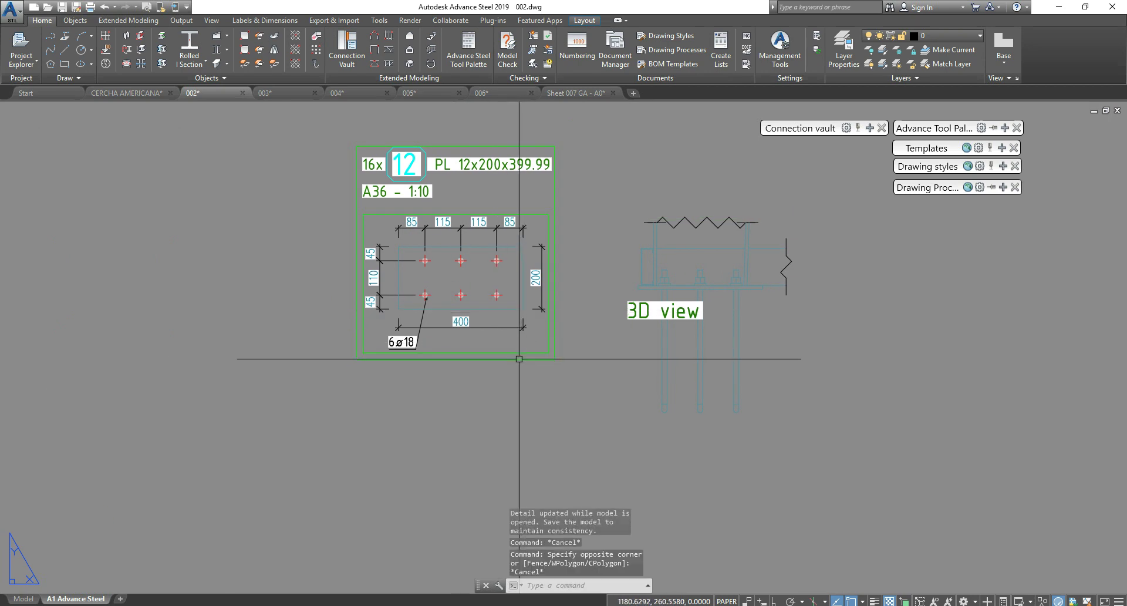
double_click(519, 353)
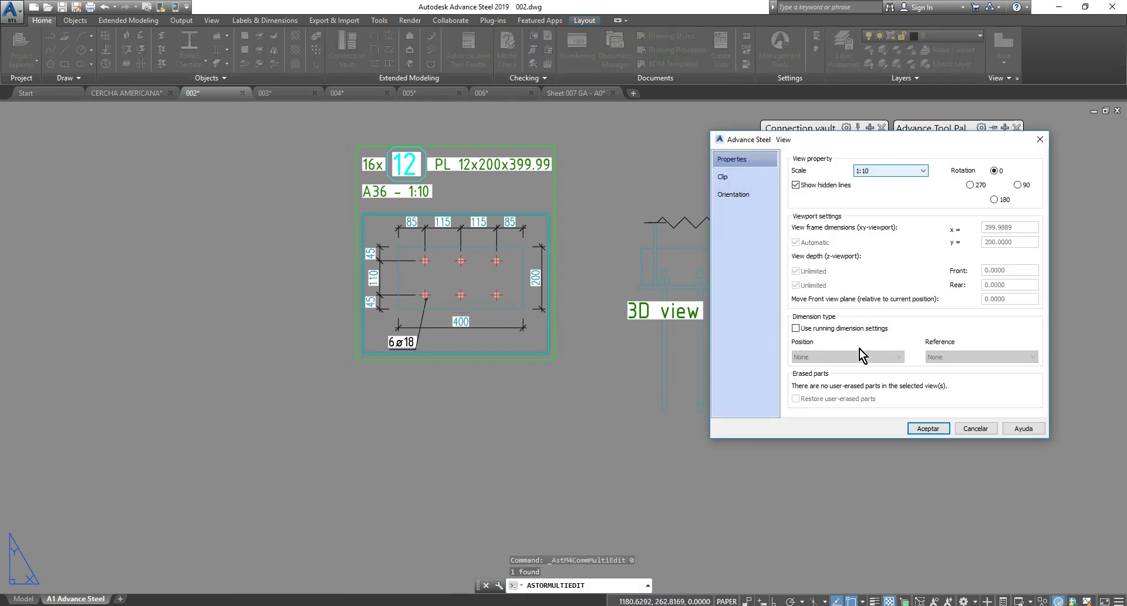
left_click(892, 172)
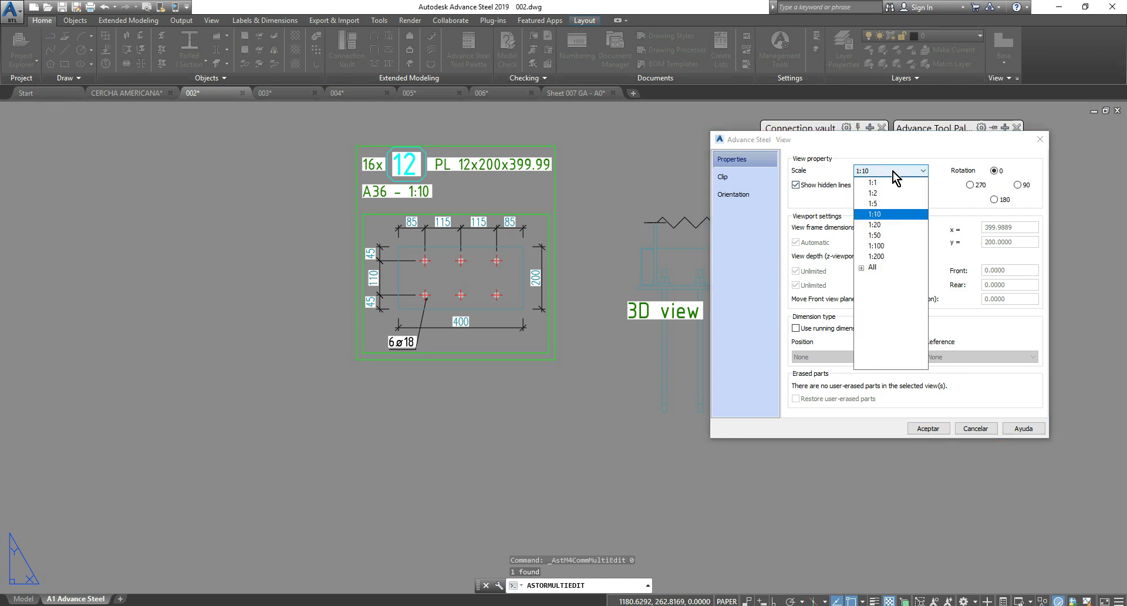
key("Escape")
key("Escape")
scroll(587, 327, "down", 4)
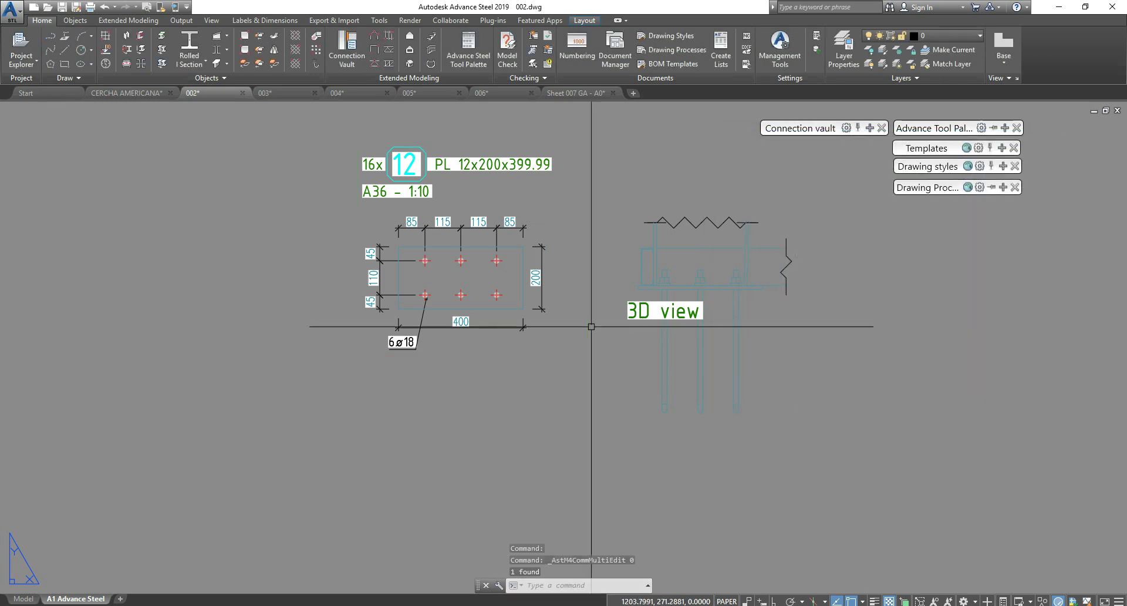
Step: Set the scale of the mark 12 base plate view to 1:5 and update the detail
middle_click_drag(582, 326, 708, 343)
scroll(708, 342, "down", 2)
middle_click_drag(572, 357, 713, 345)
key("Escape")
scroll(712, 345, "up", 6)
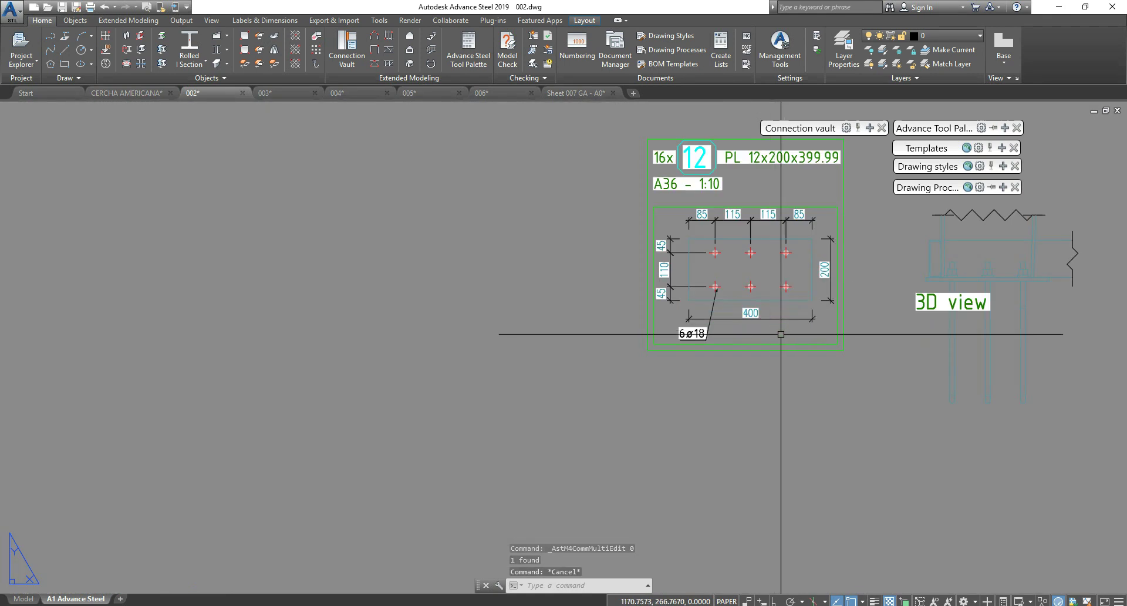
double_click(784, 351)
left_click(890, 171)
left_click(886, 203)
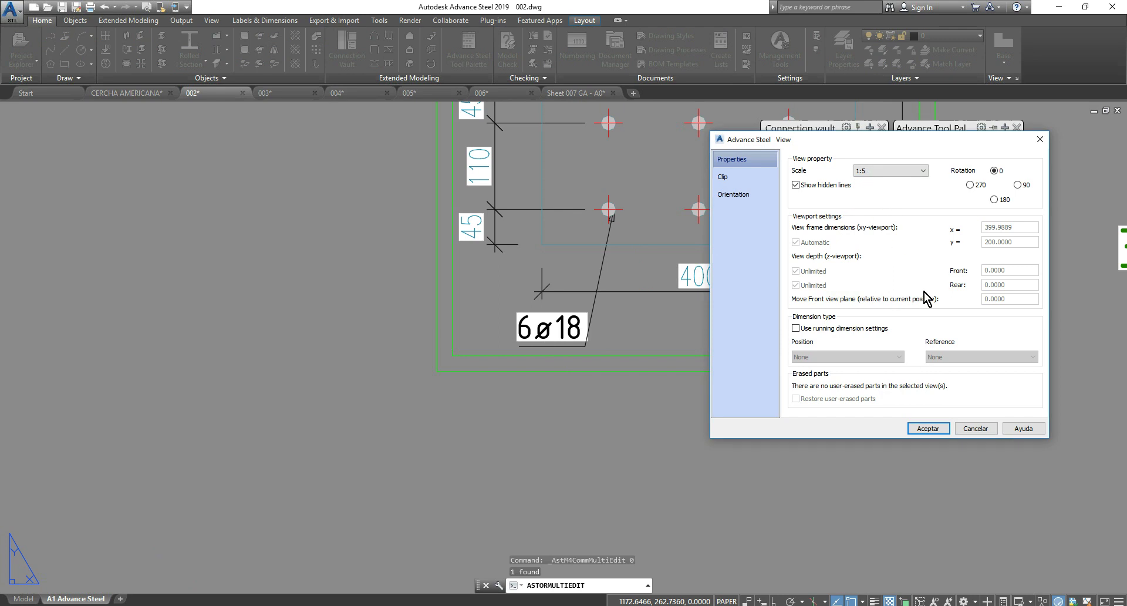
left_click(928, 429)
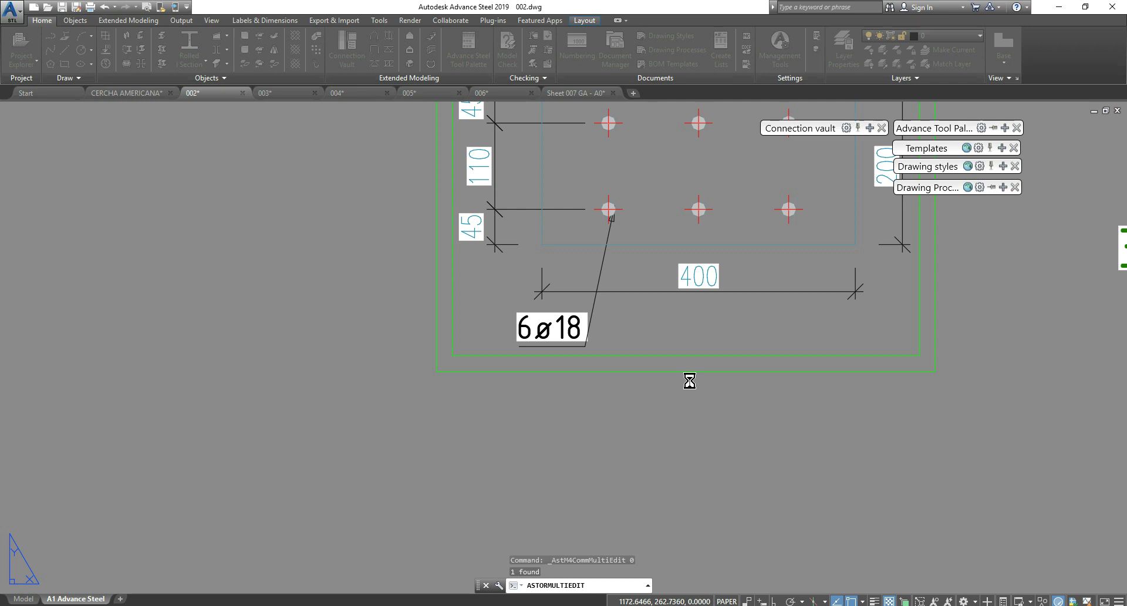
Step: Set the scale of the anchor bolt 3D view to 1:5 to match the base plate detail
scroll(690, 382, "down", 3)
mouse_move(690, 381)
middle_mouse_down()
mouse_move(291, 375)
mouse_move(482, 357)
middle_mouse_up()
scroll(296, 374, "down", 2)
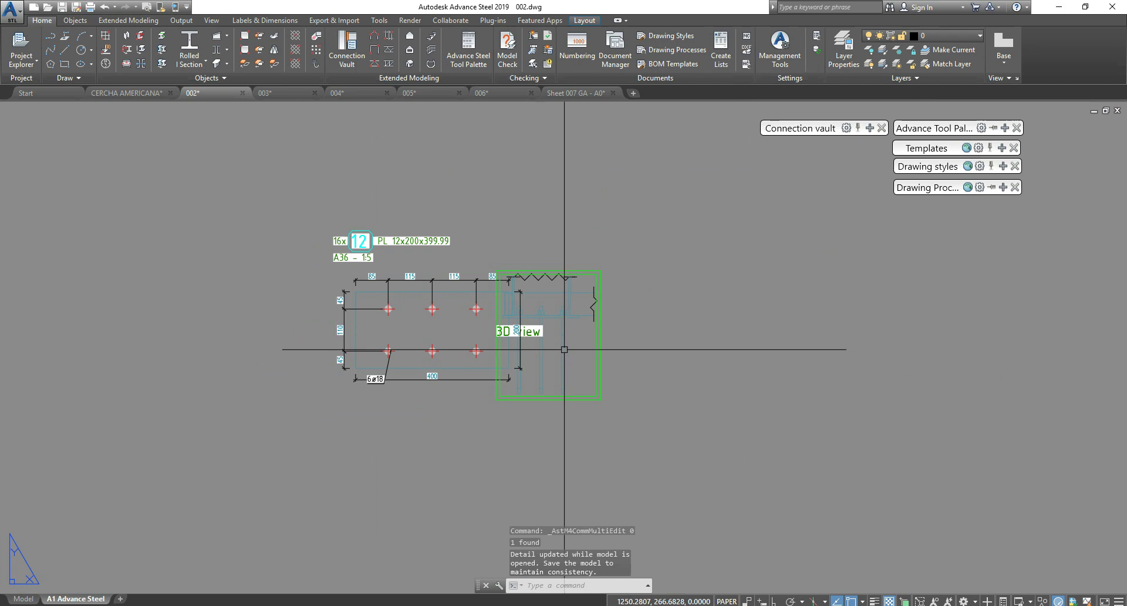
double_click(597, 356)
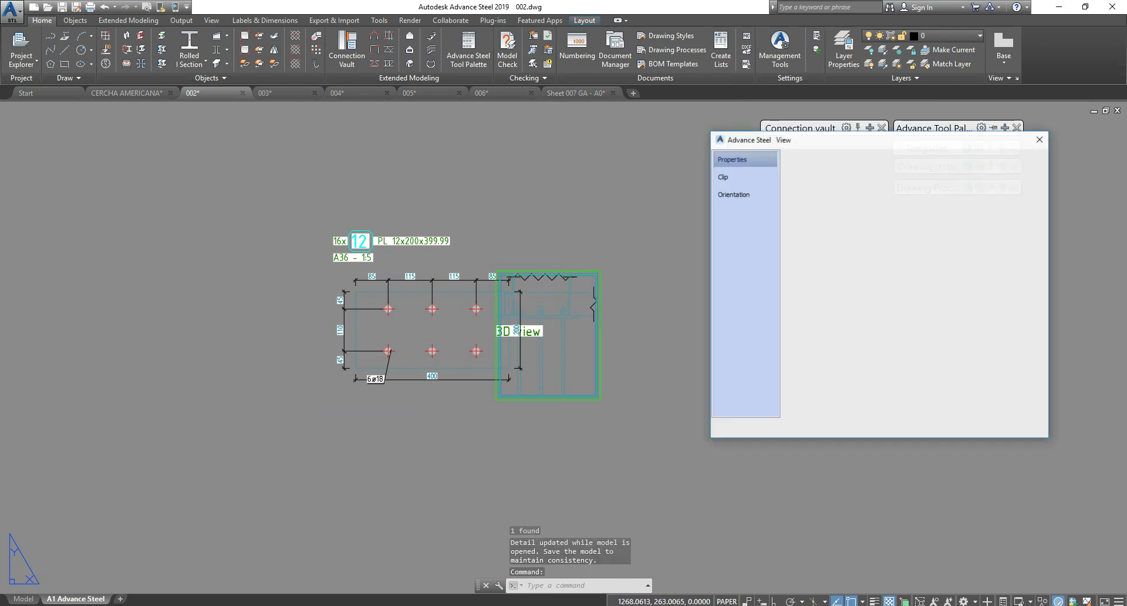
left_click(885, 171)
left_click(881, 212)
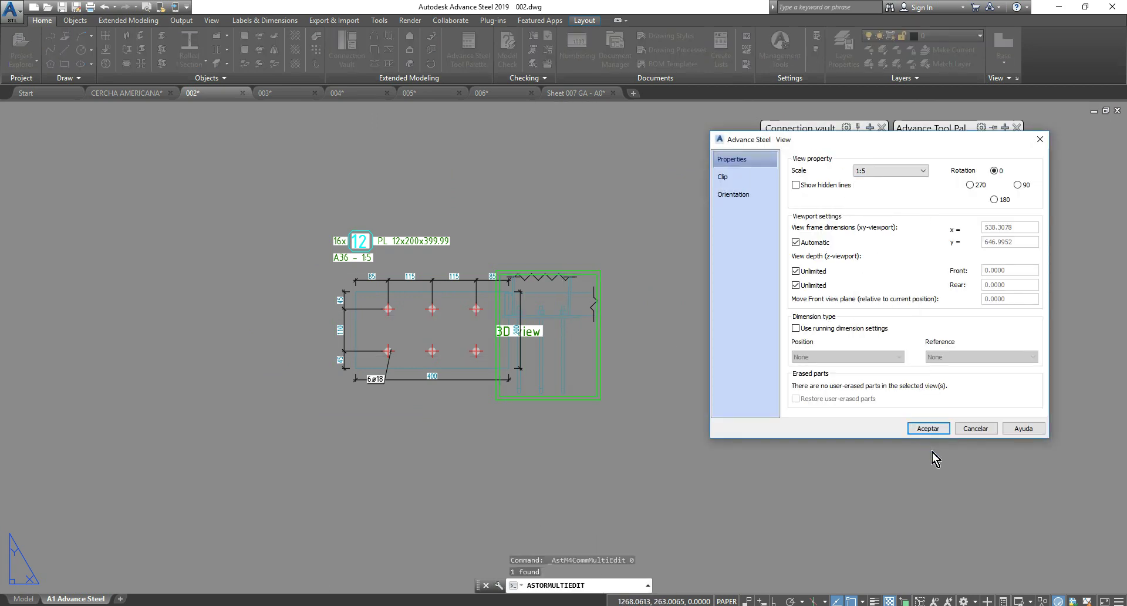
left_click(929, 429)
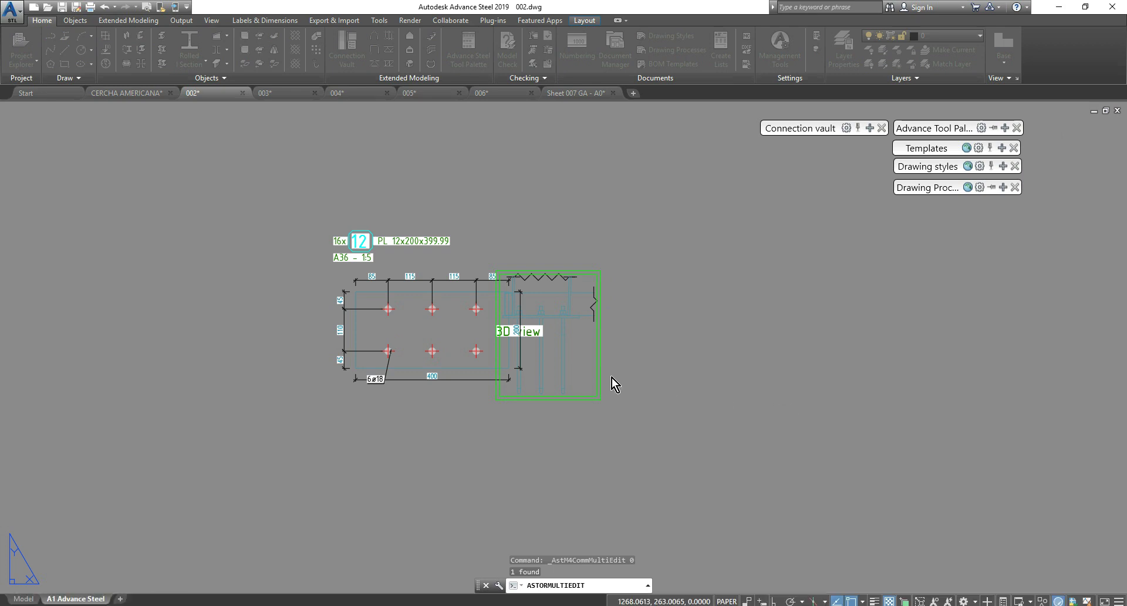
Step: Move the B-B elevation view up closer to the sheet's upper border, freeing space beneath it
left_click(424, 410)
scroll(374, 397, "down", 5)
mouse_move(390, 394)
middle_mouse_down()
mouse_move(688, 385)
mouse_move(779, 356)
middle_mouse_up()
key("Escape")
key("Escape")
middle_click_drag(608, 307, 714, 351)
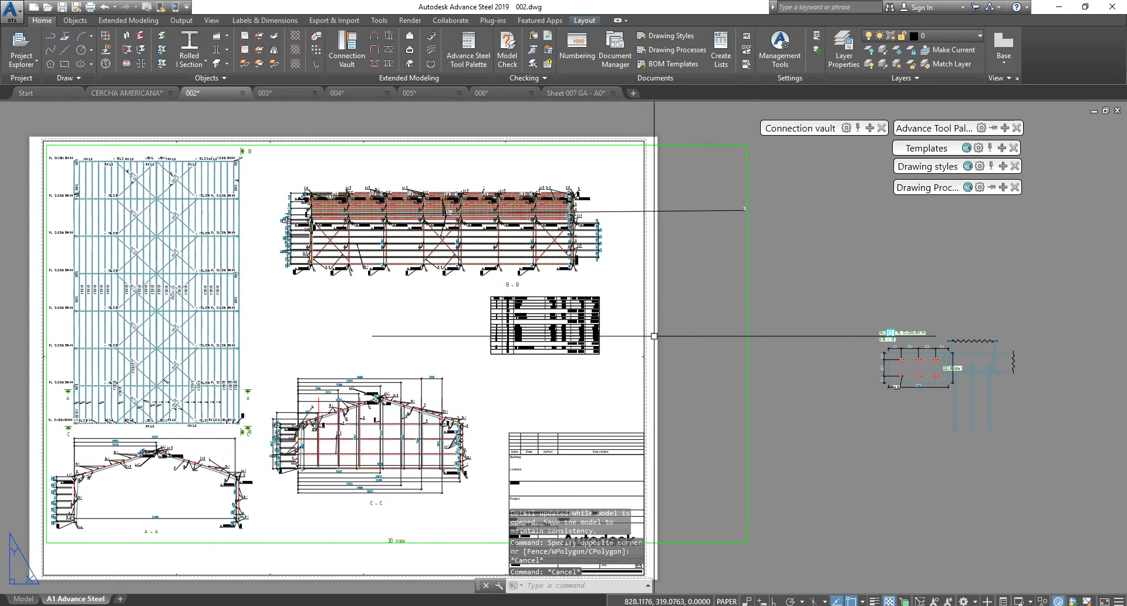
left_click(675, 186)
type("m")
key("Return")
left_click(847, 241)
left_click(836, 210)
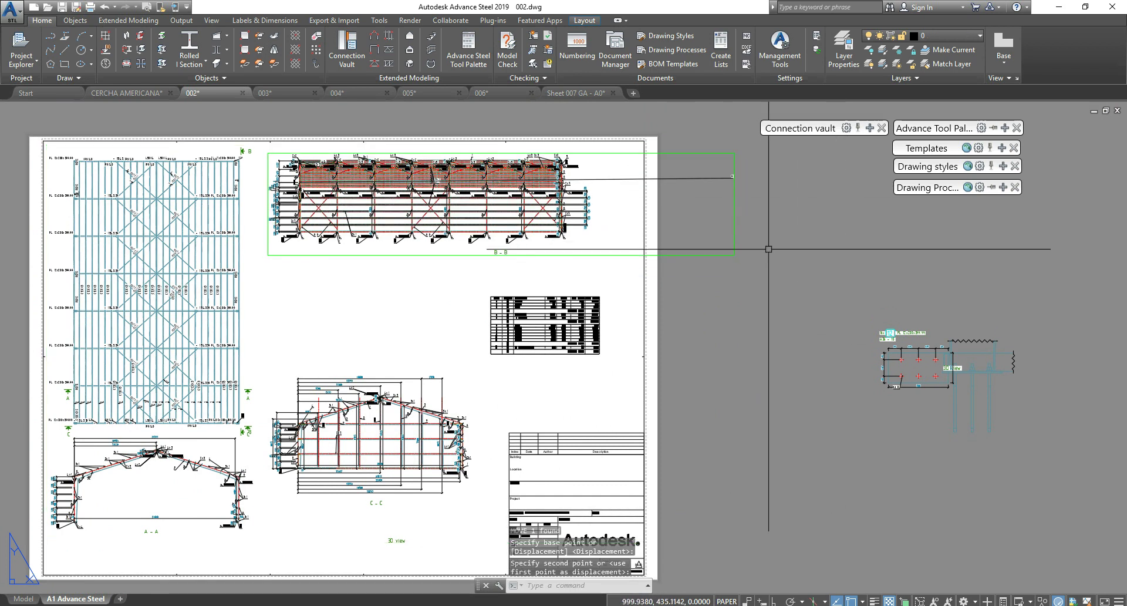
middle_click_drag(443, 452, 496, 378)
key("Escape")
key("Escape")
Step: Move the C-C section view straight down toward the sheet's lower border
left_click(480, 437)
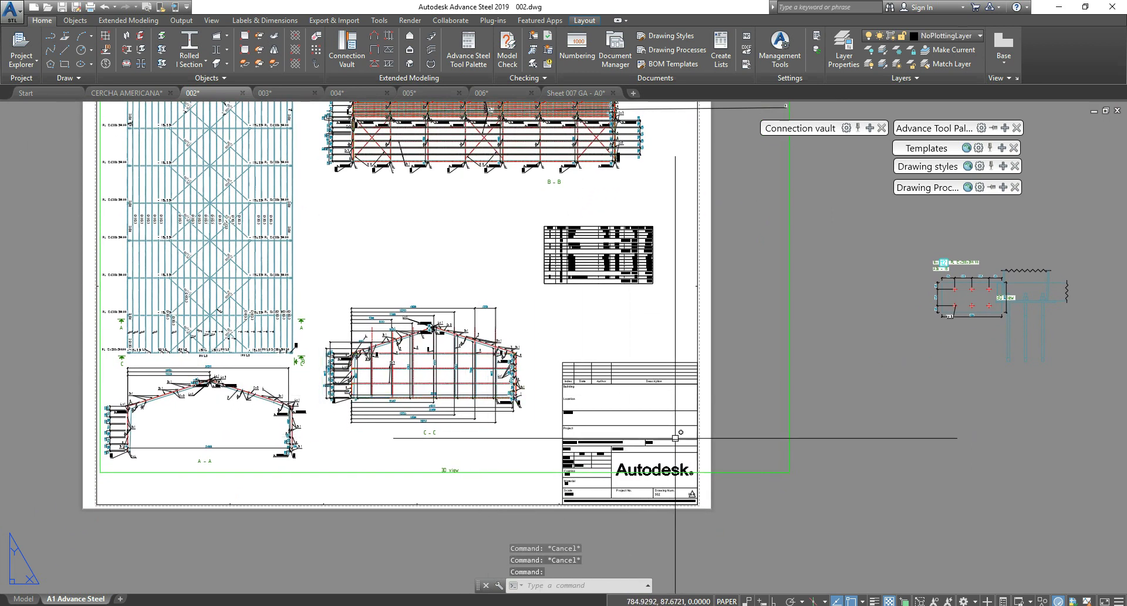
type("m")
key("Return")
left_click(877, 418)
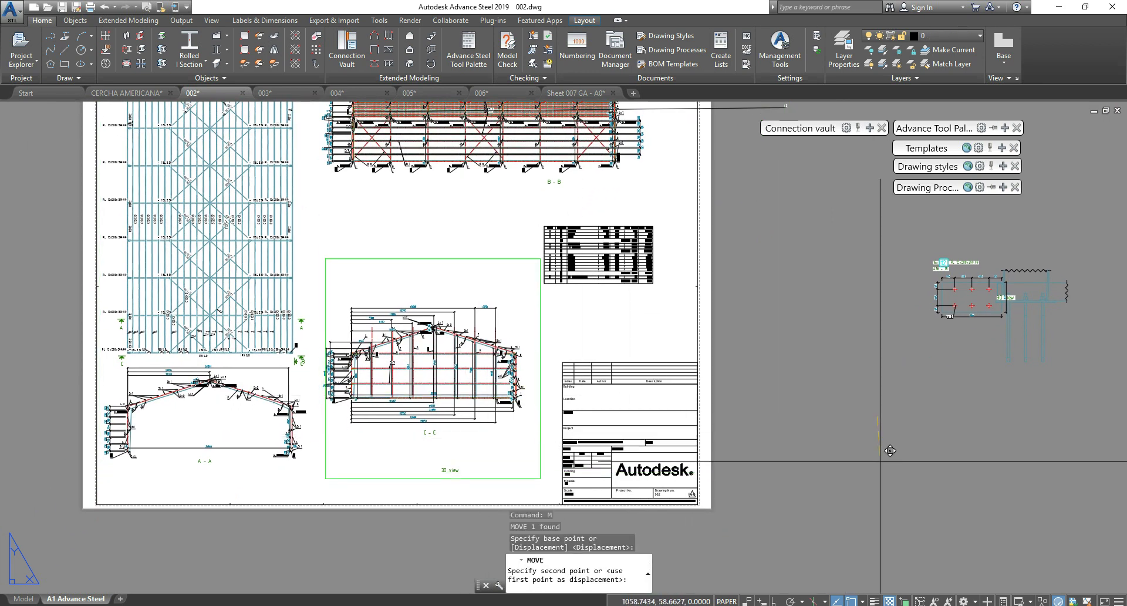
left_click(879, 440)
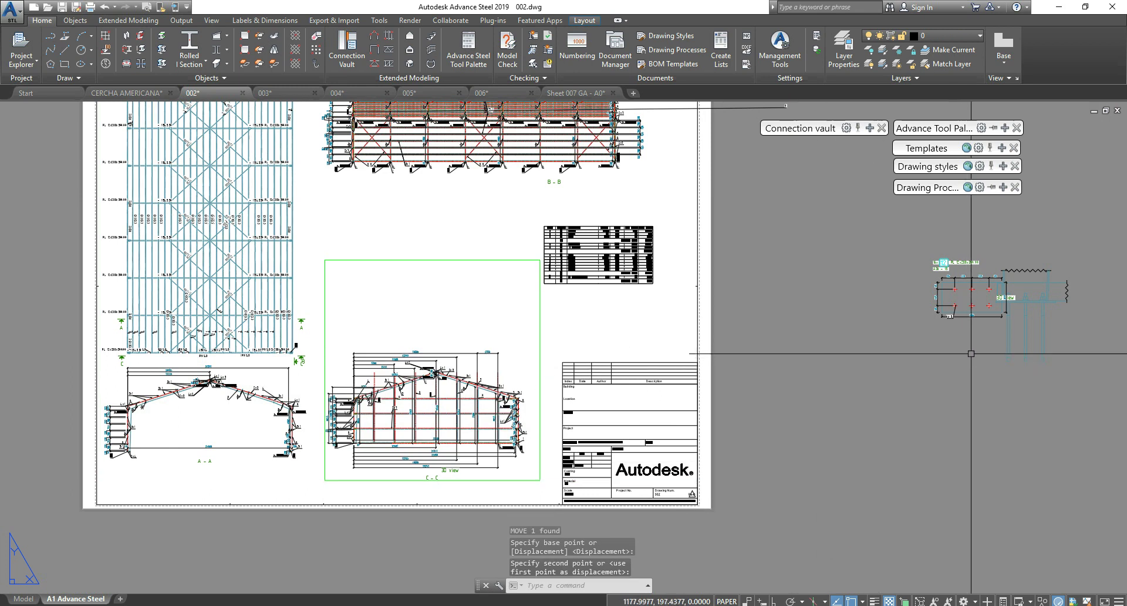
key("Escape")
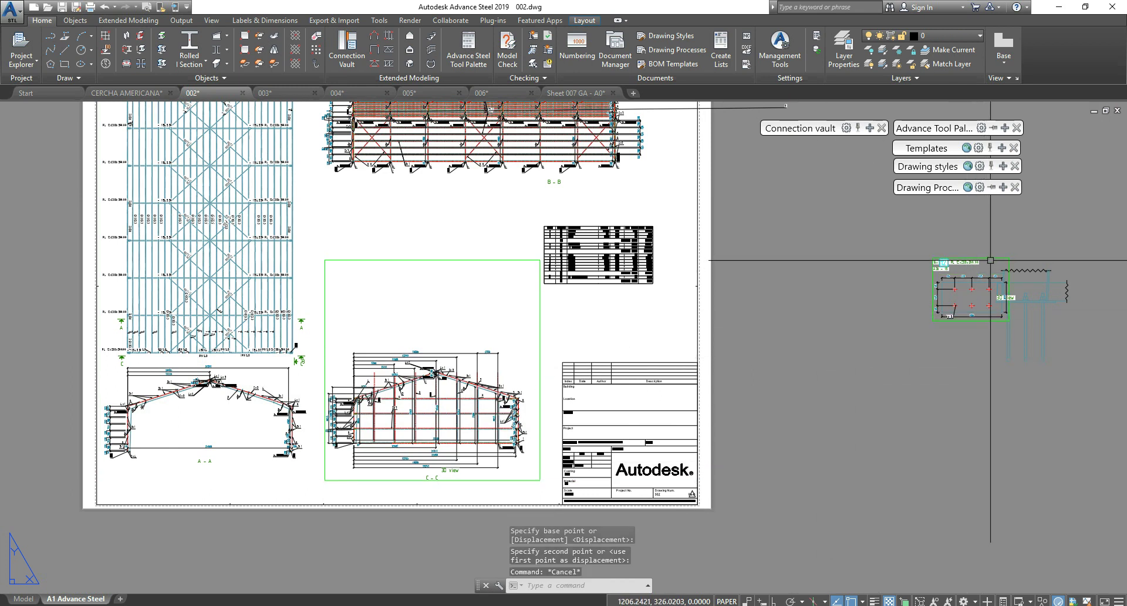
Step: Move the mark 12 base plate detail onto the sheet, between the B-B and C-C views beside the plan view
left_click(976, 275)
type("m")
key("Return")
left_click(975, 233)
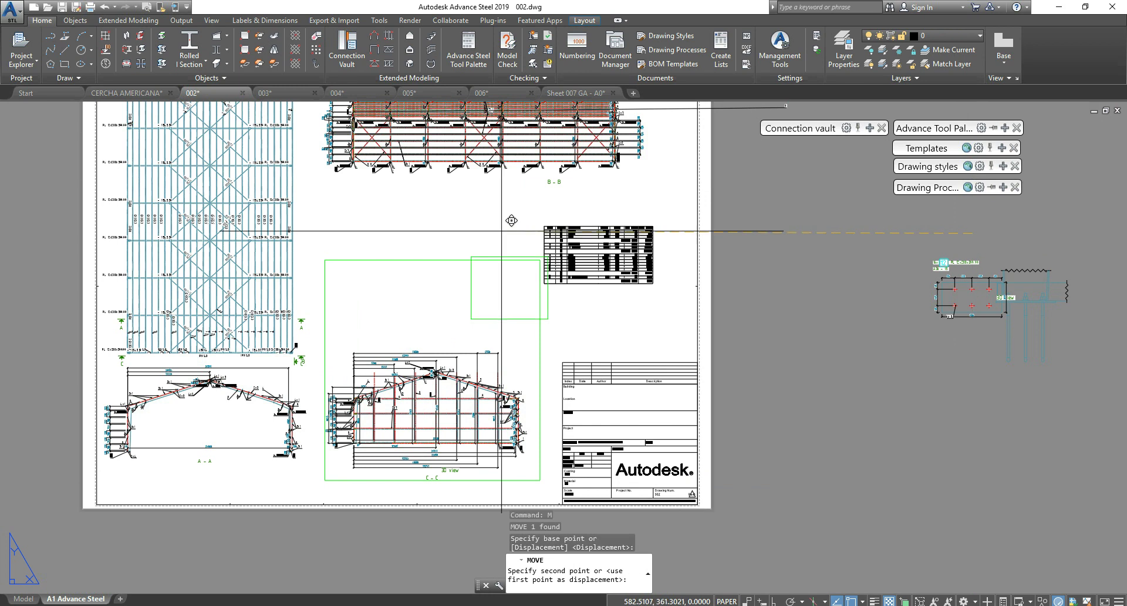
left_click(363, 176)
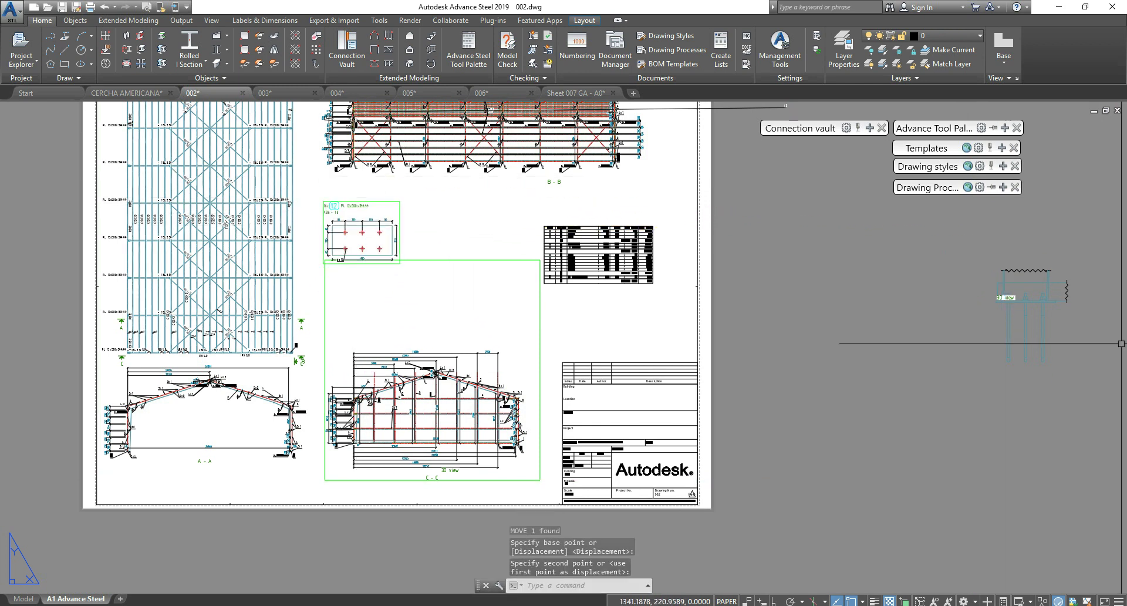
Step: Move the anchor bolt 3D view onto the sheet, just to the right of the base plate detail
left_click(1051, 421)
left_click(996, 303)
type("m")
key("Return")
left_click(1044, 315)
key("Escape")
scroll(545, 255, "up", 4)
middle_click_drag(545, 255, 552, 290)
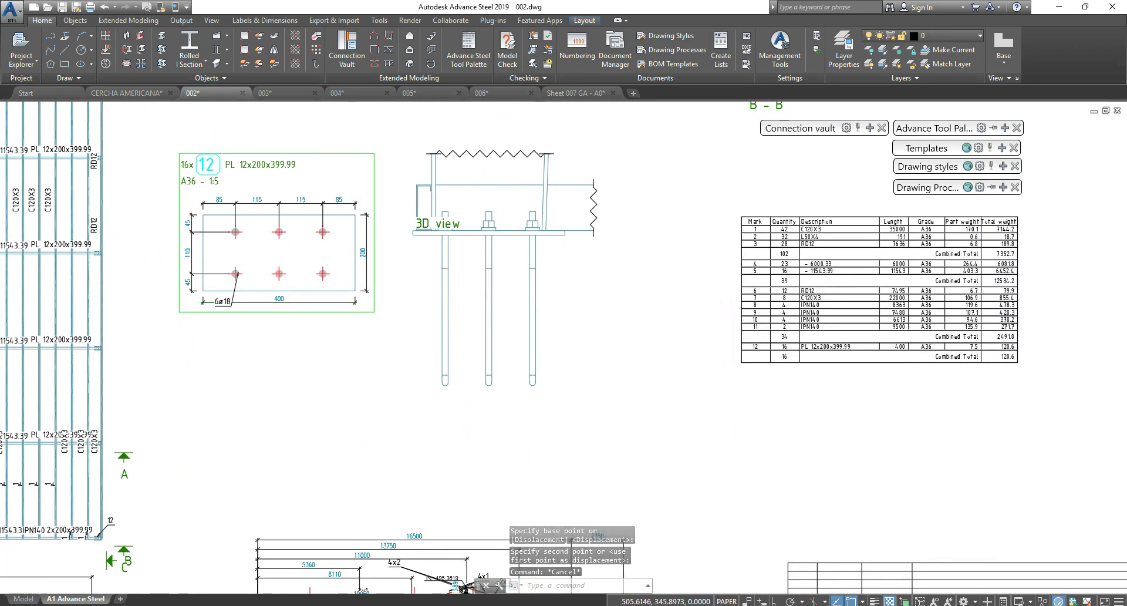
scroll(568, 276, "down", 3)
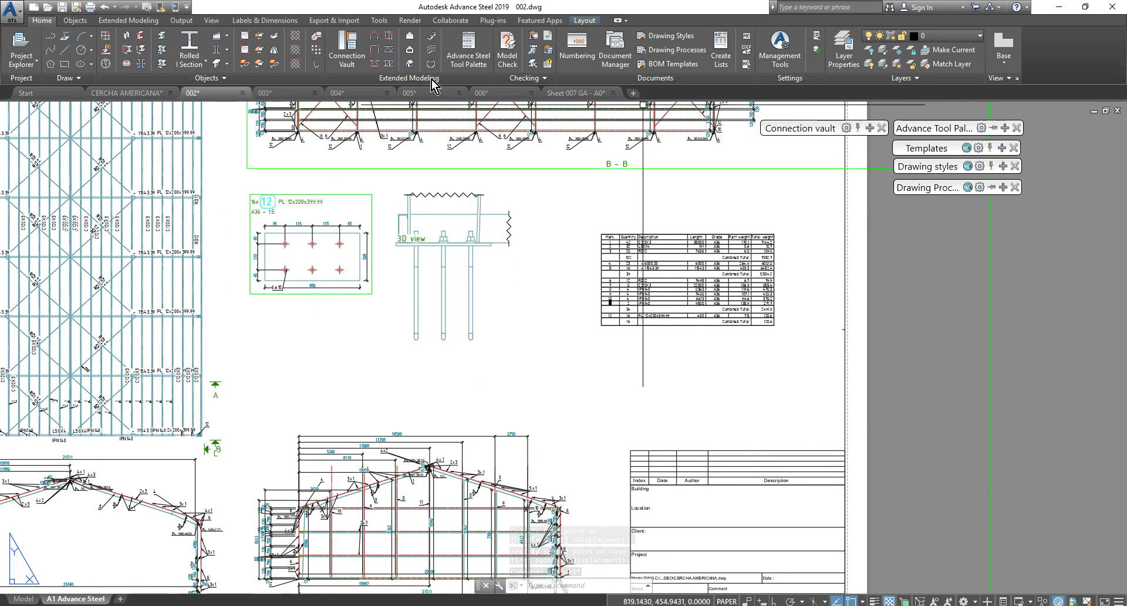
Step: Insert a drawing list below the anchor bolt view, adjust its layout anchors and assign the Drawing - Bolt list.dwg template
left_click(266, 20)
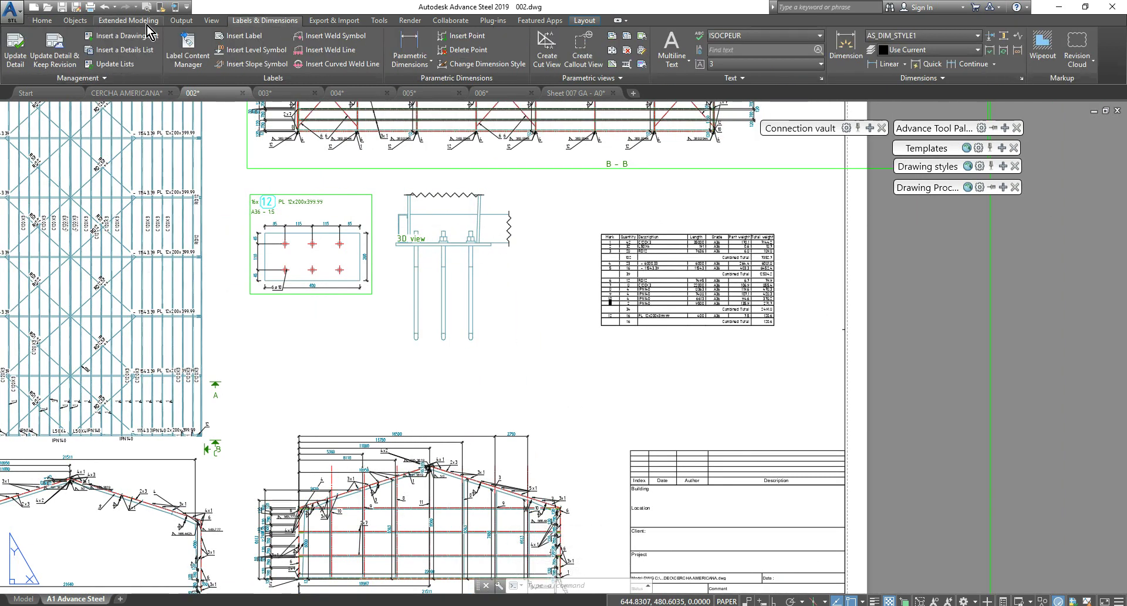
left_click(136, 35)
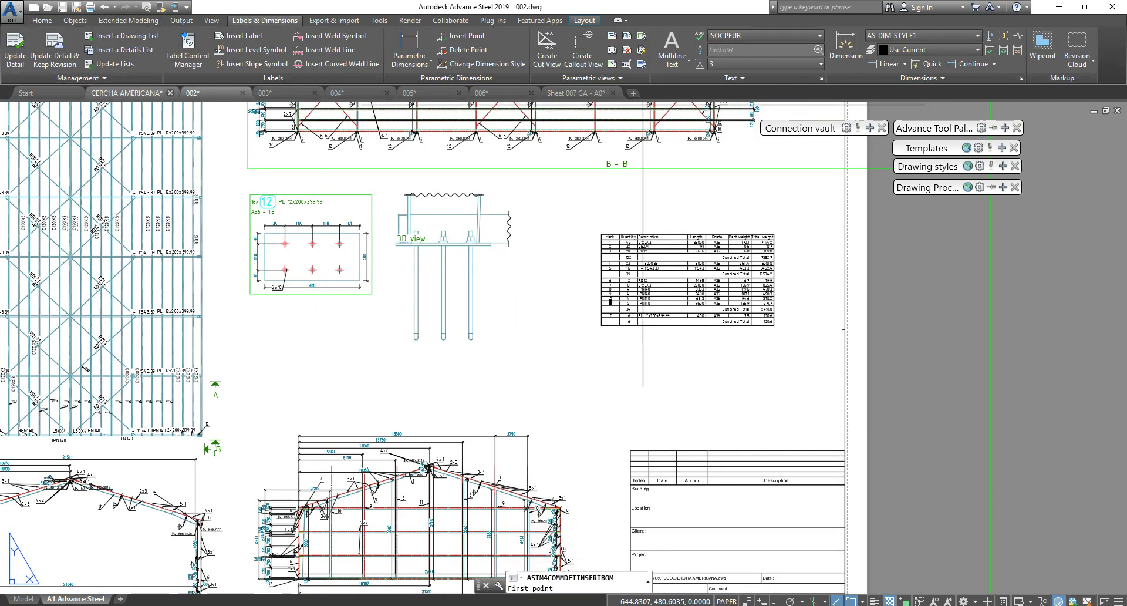
left_click(291, 347)
left_click(561, 413)
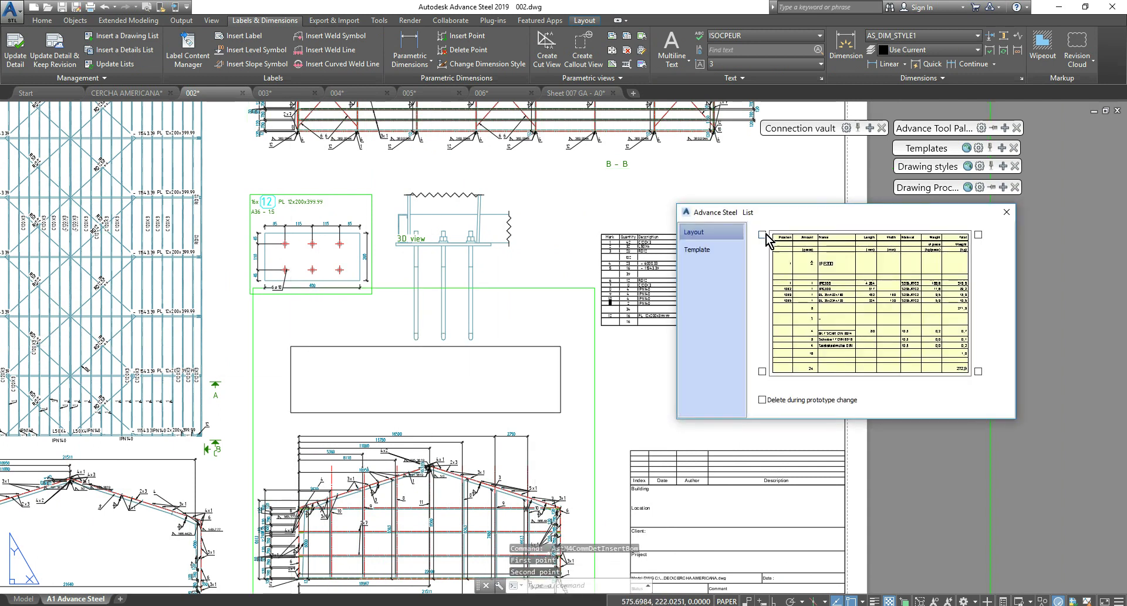
left_click(978, 235)
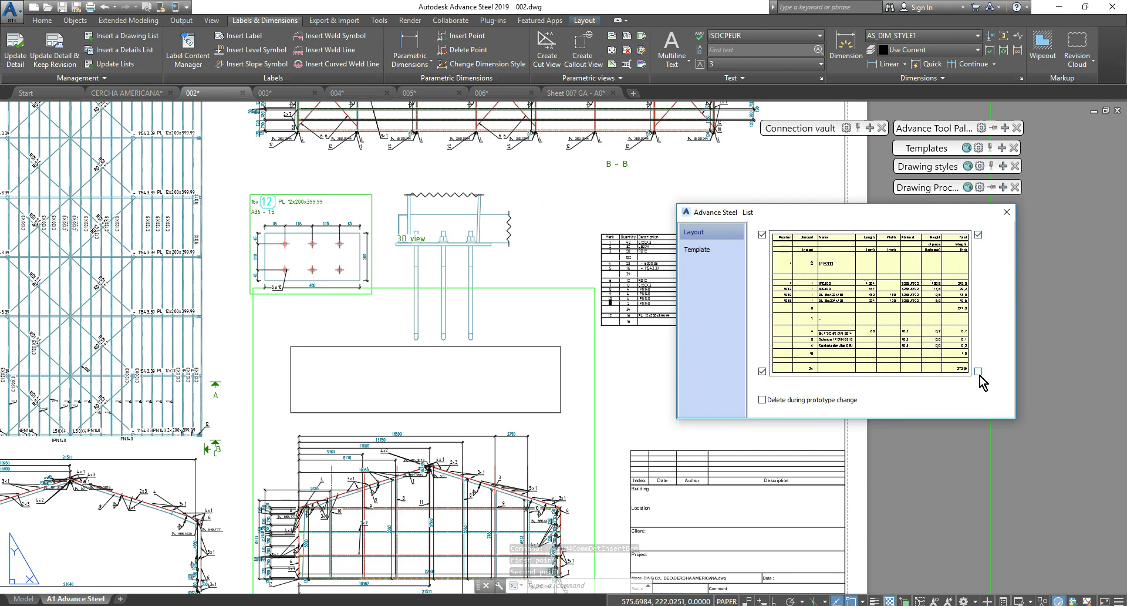
left_click(717, 254)
double_click(790, 237)
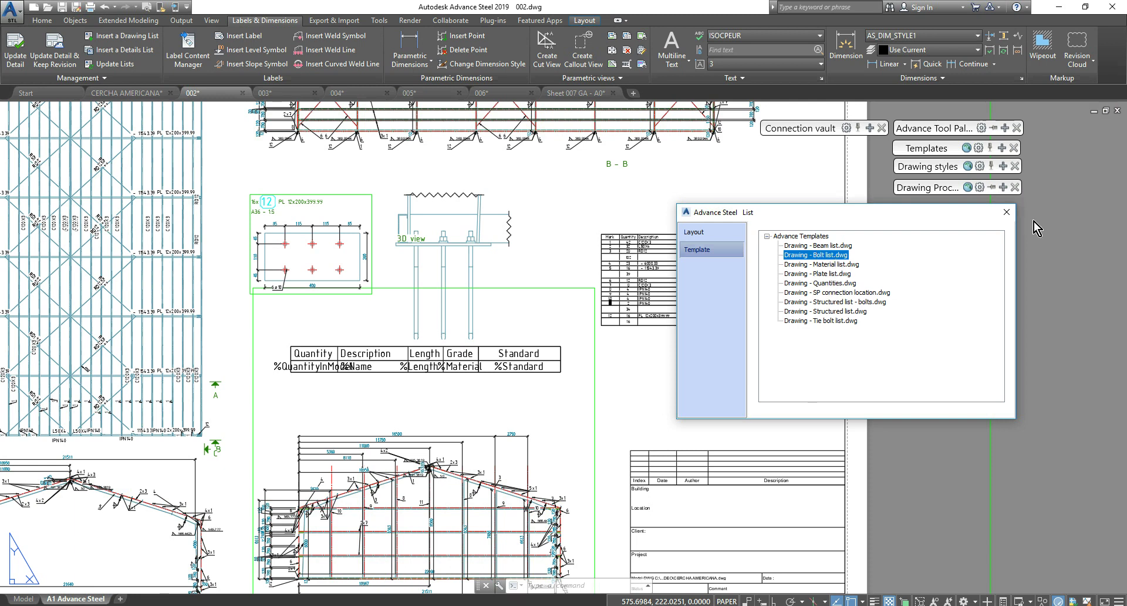
left_click(1006, 213)
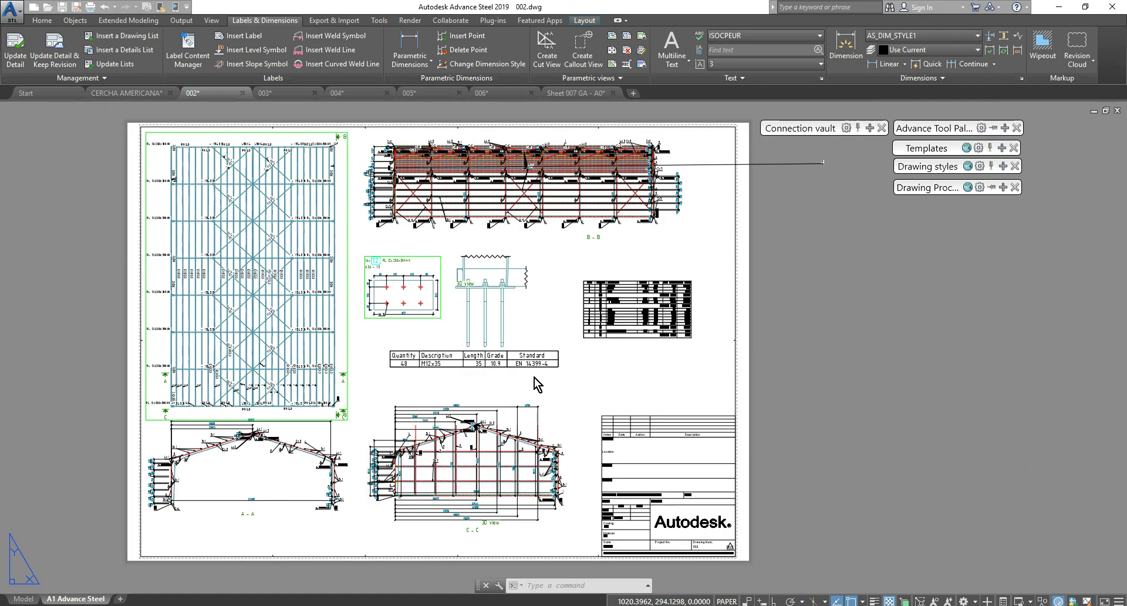
Step: Examine the bolt list's quantity, description, length and grade against the base plate and anchor bolt details
scroll(452, 358, "up", 4)
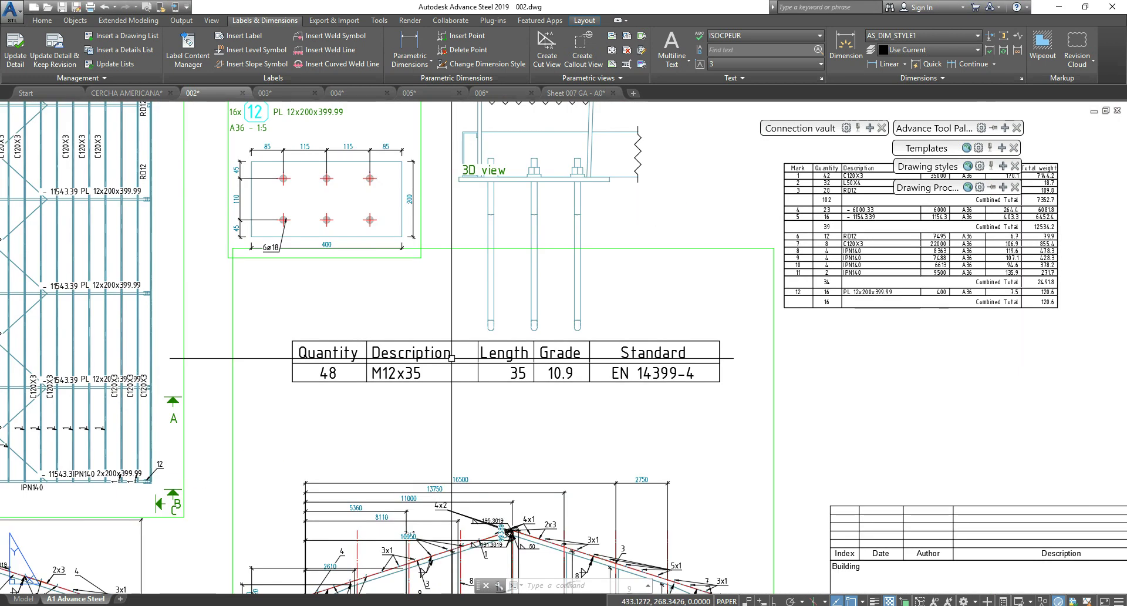
middle_click_drag(491, 326, 538, 391)
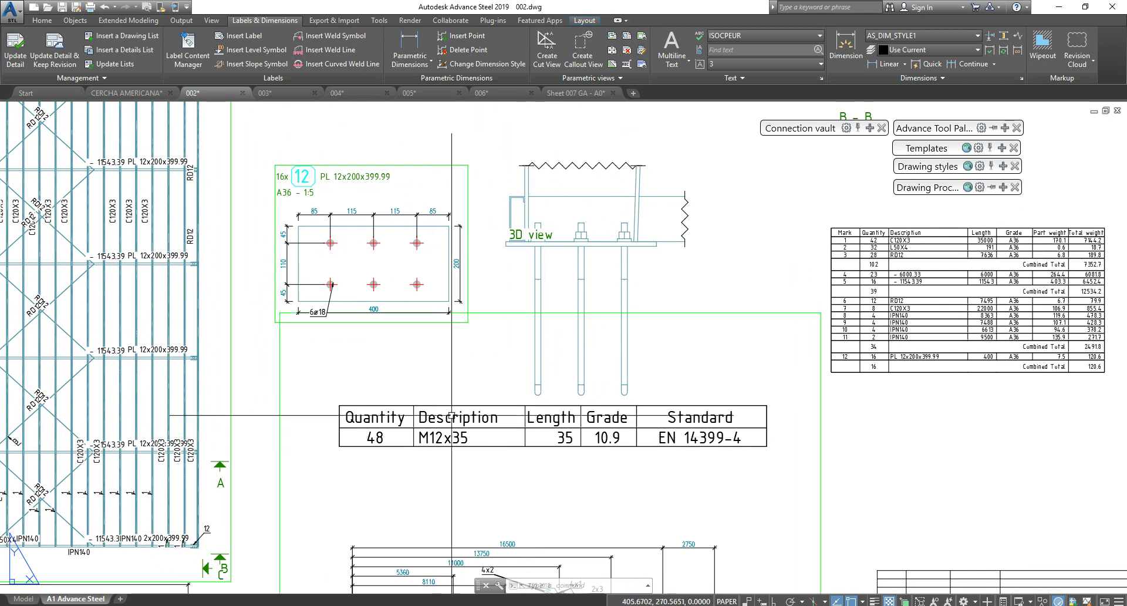
scroll(479, 363, "down", 3)
middle_click_drag(479, 363, 610, 365)
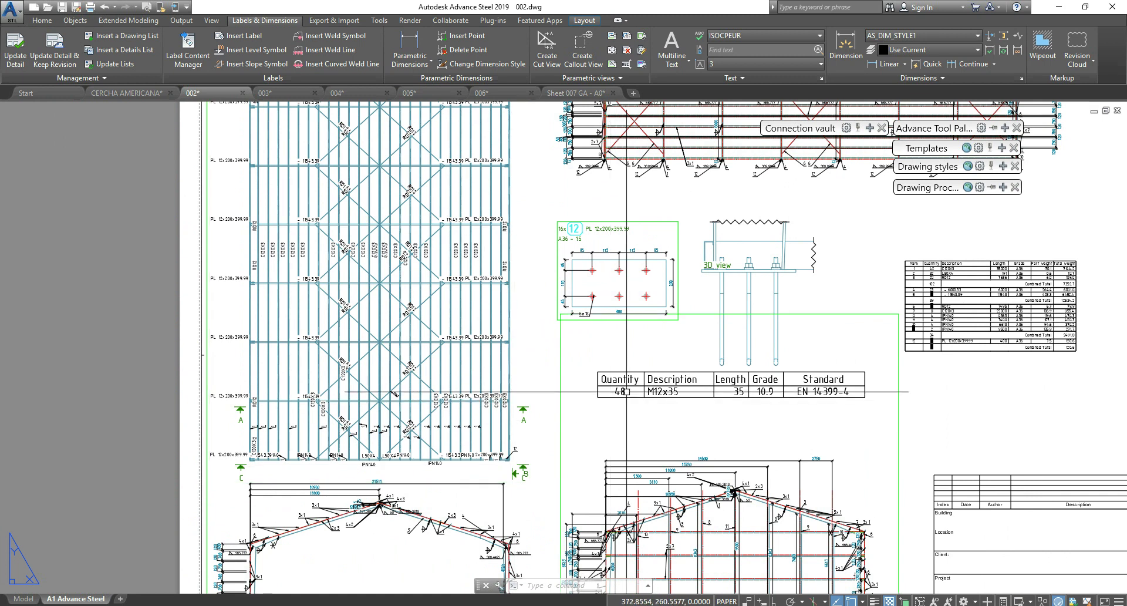
scroll(610, 400, "up", 4)
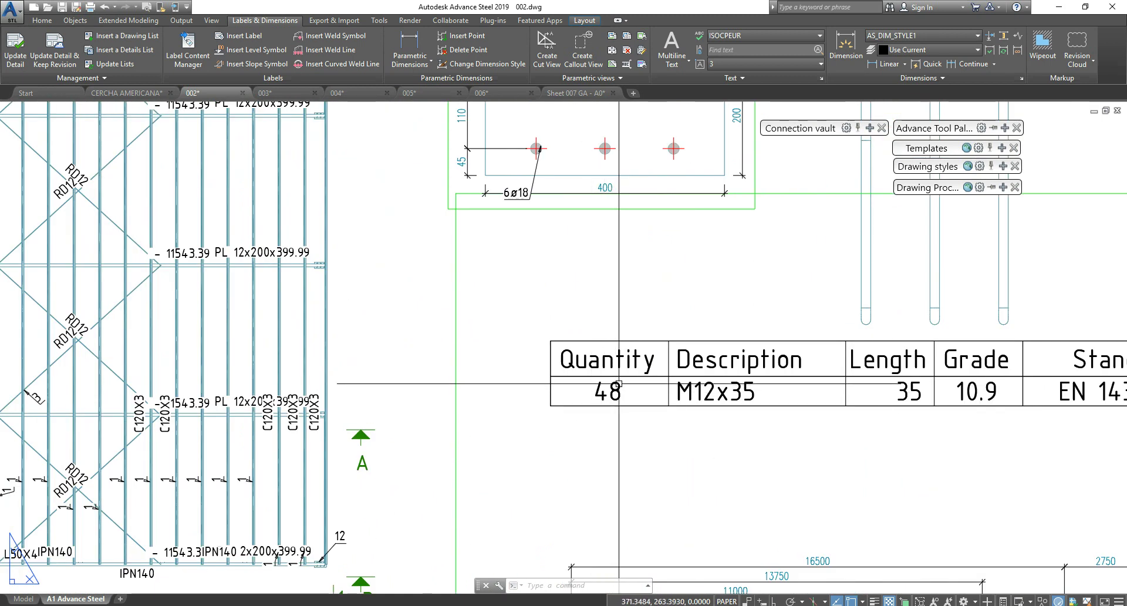
scroll(619, 384, "down", 2)
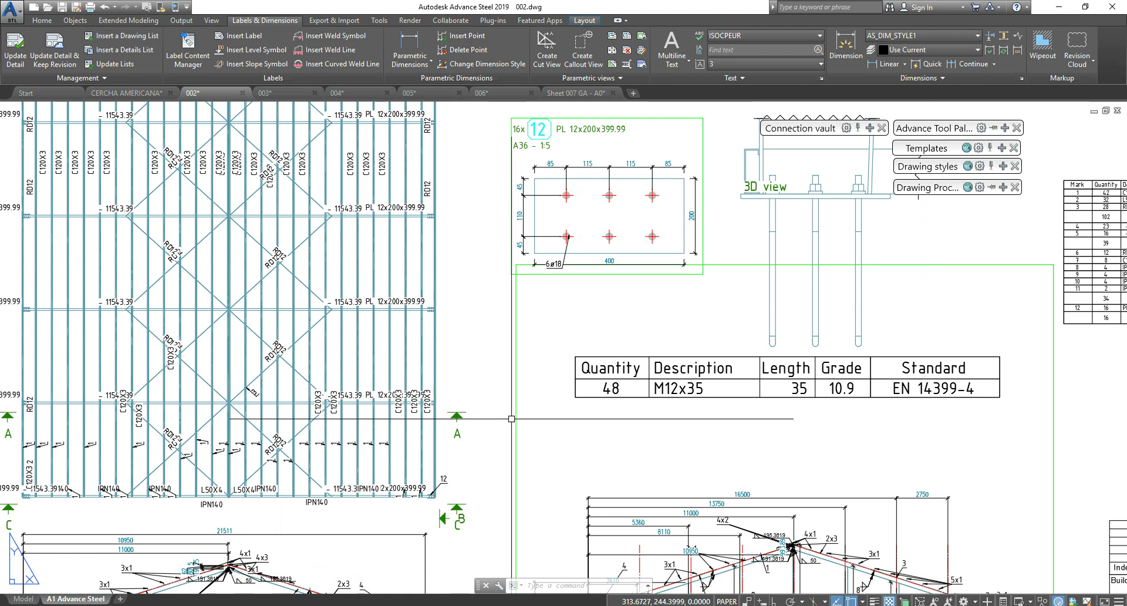
middle_click_drag(549, 413, 639, 394)
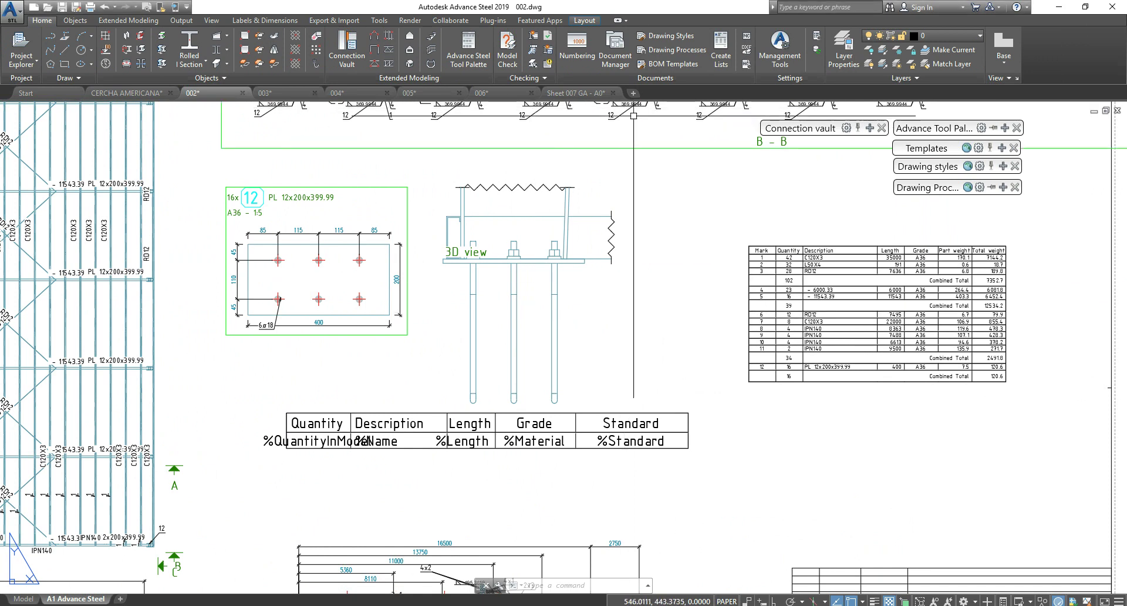
Step: Create a shallow vertical cut view through the anchor bolt 3D view, between its middle and right bolts, looking left
left_click(258, 21)
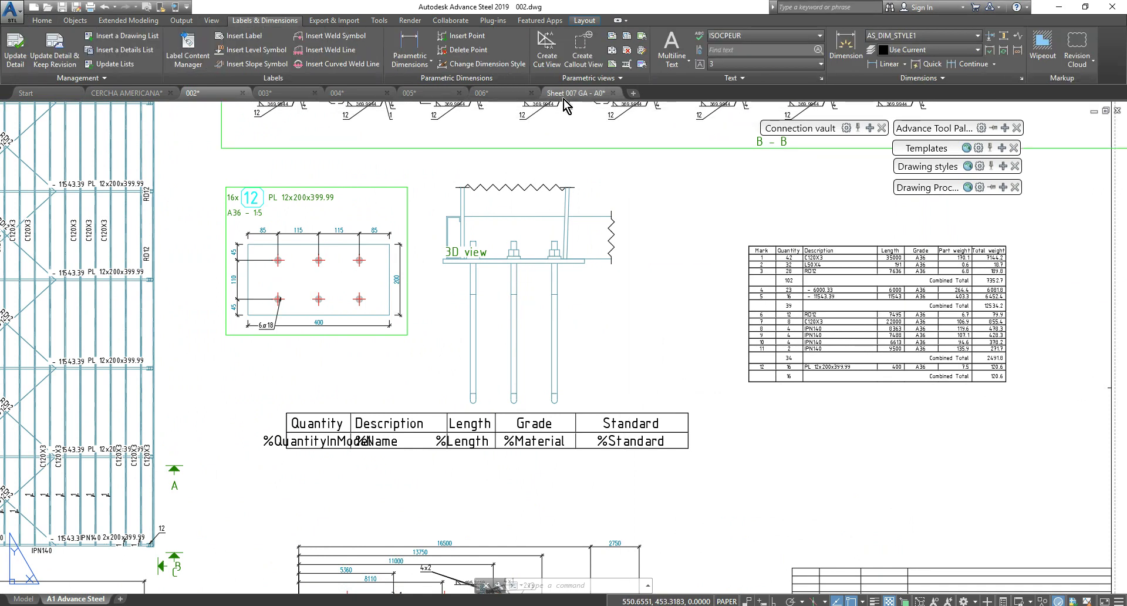
left_click(548, 53)
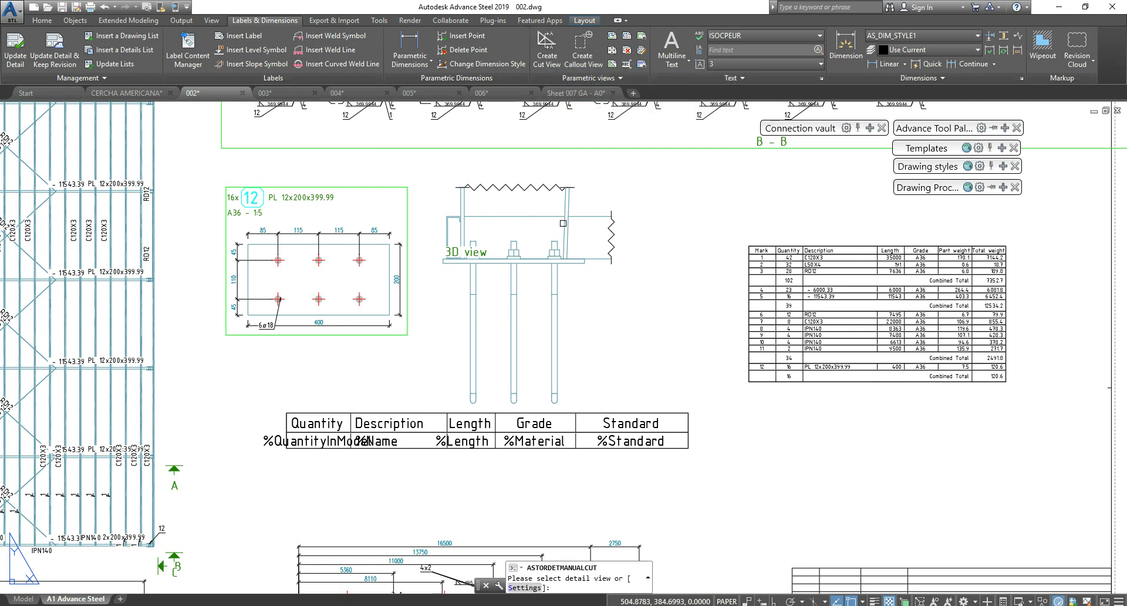
left_click(576, 262)
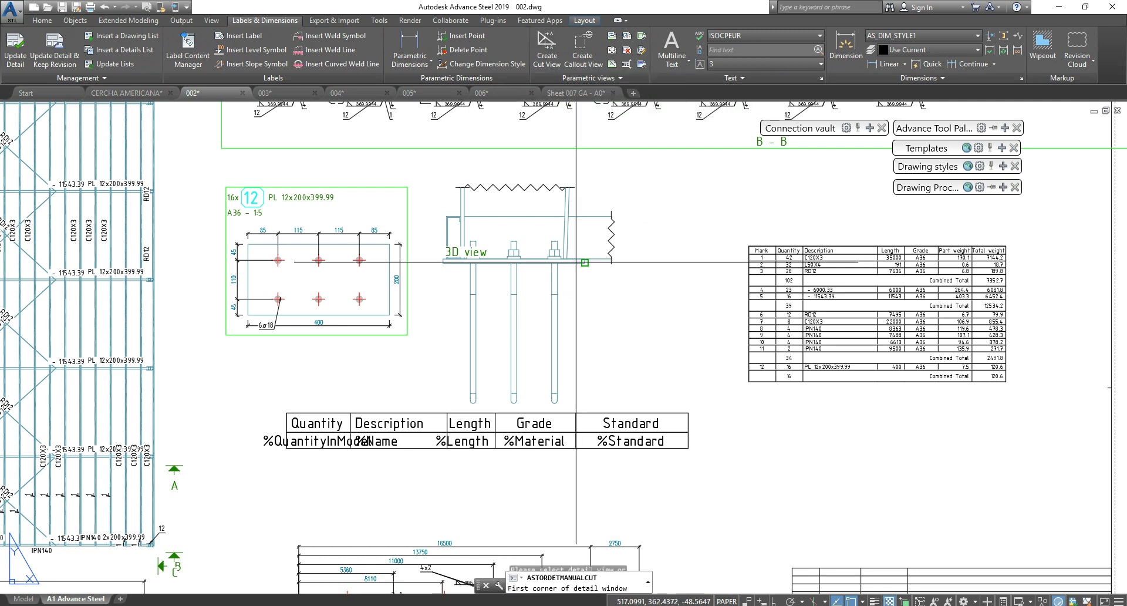
left_click(532, 398)
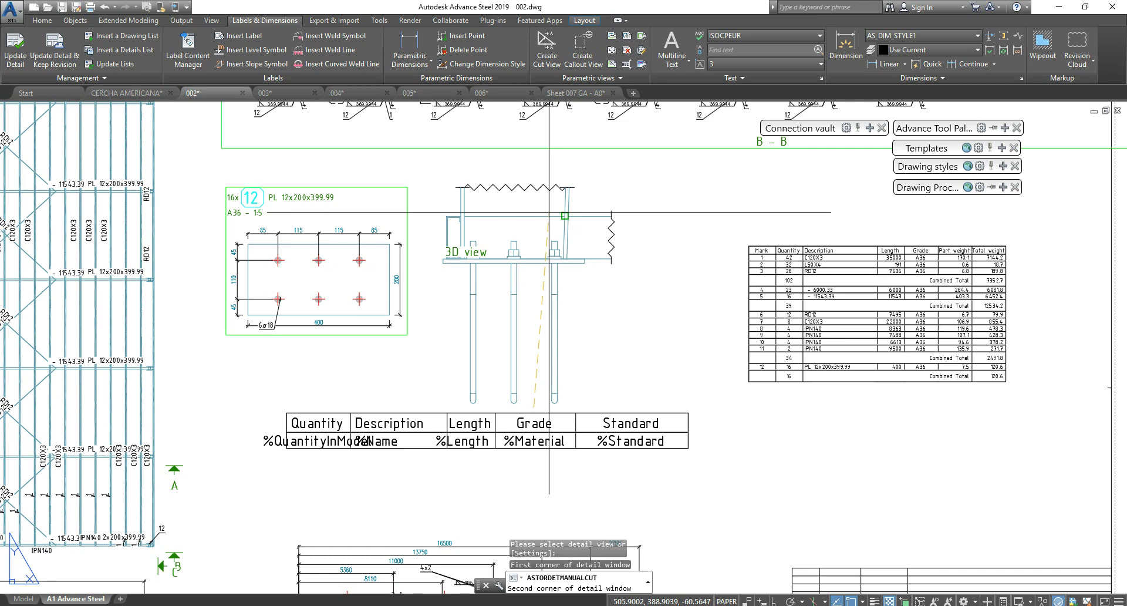
key("F8")
left_click(542, 167)
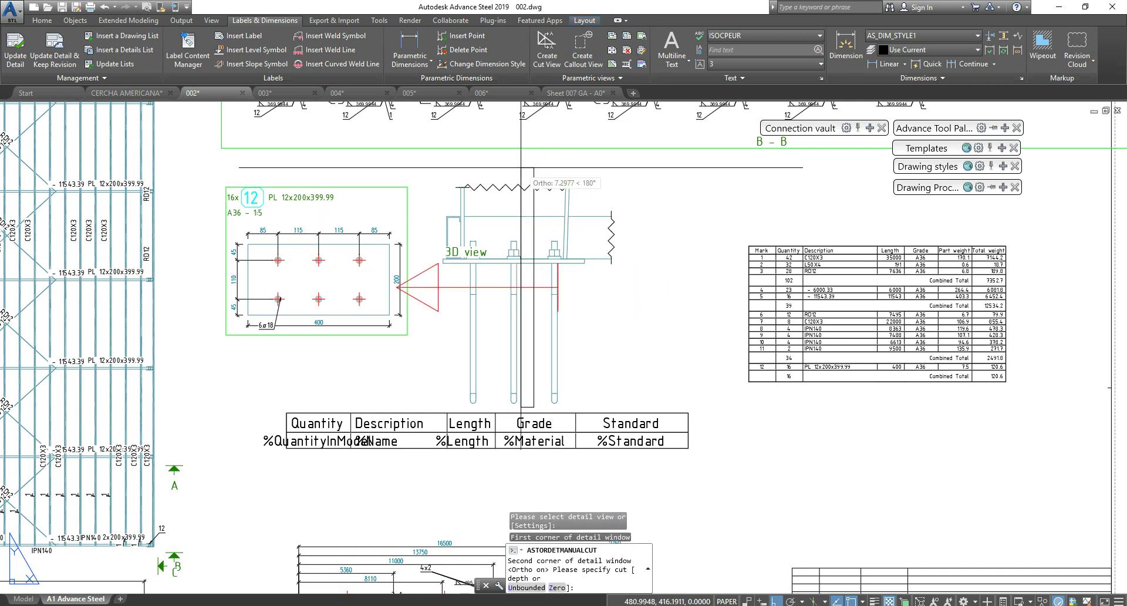
left_click(504, 168)
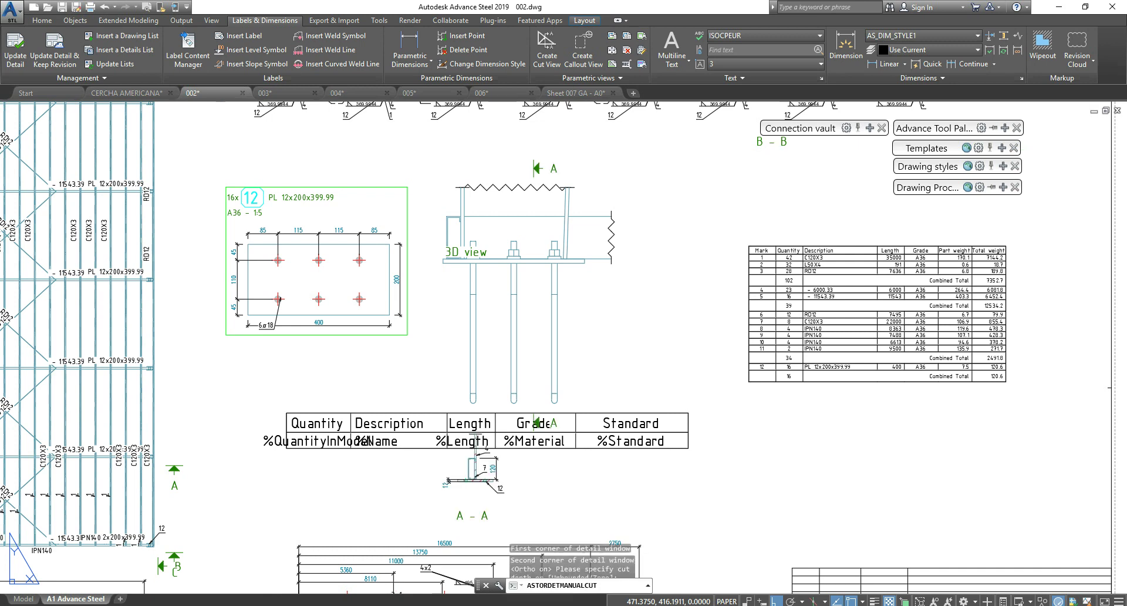
Step: Check the overall sheet layout and inspect the new A-A cut view below the bolt list
scroll(669, 328, "down", 8)
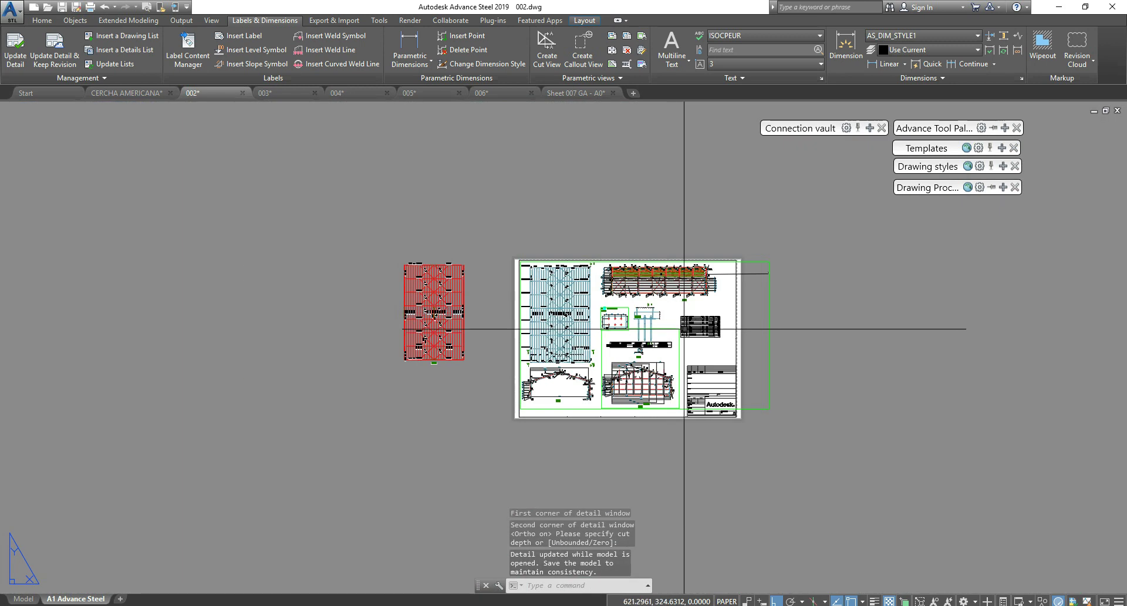
scroll(682, 329, "down", 5)
scroll(629, 327, "up", 3)
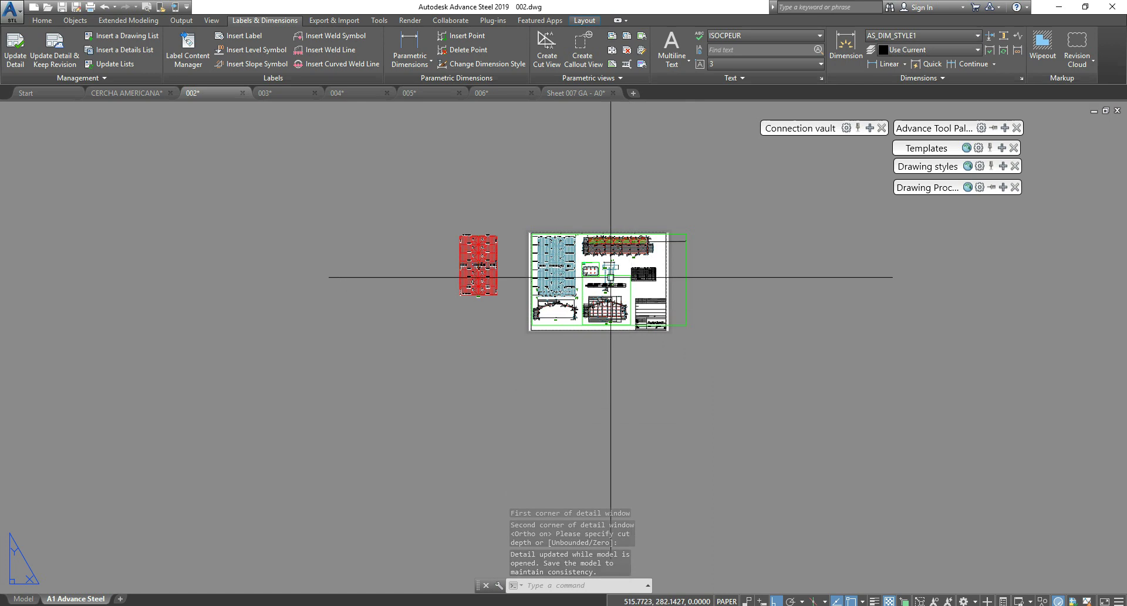
scroll(622, 296, "up", 5)
scroll(650, 294, "down", 10)
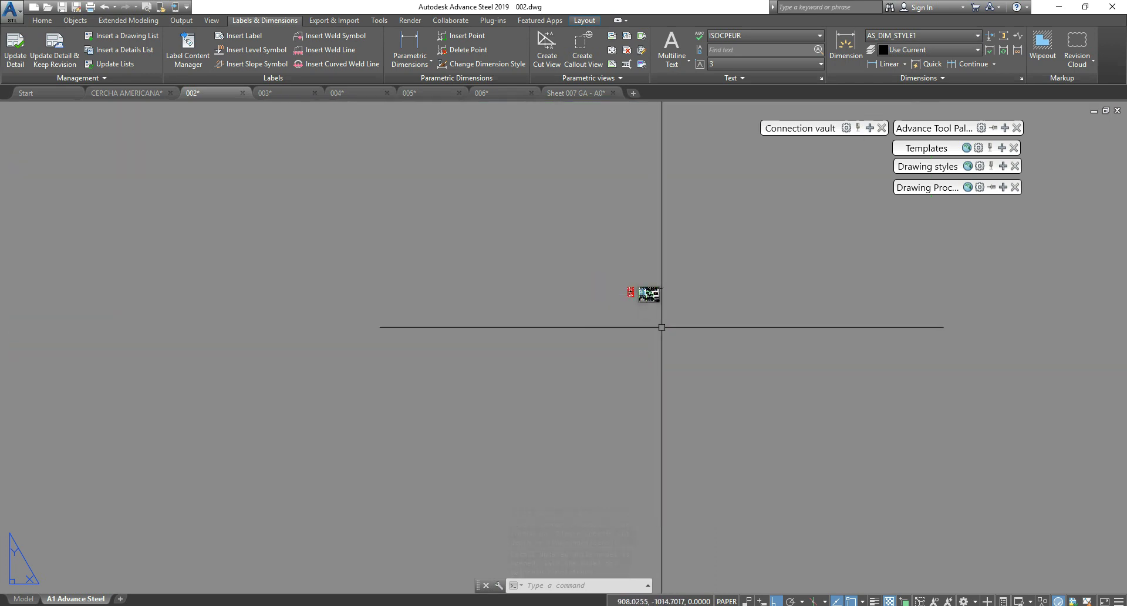
scroll(646, 335, "up", 5)
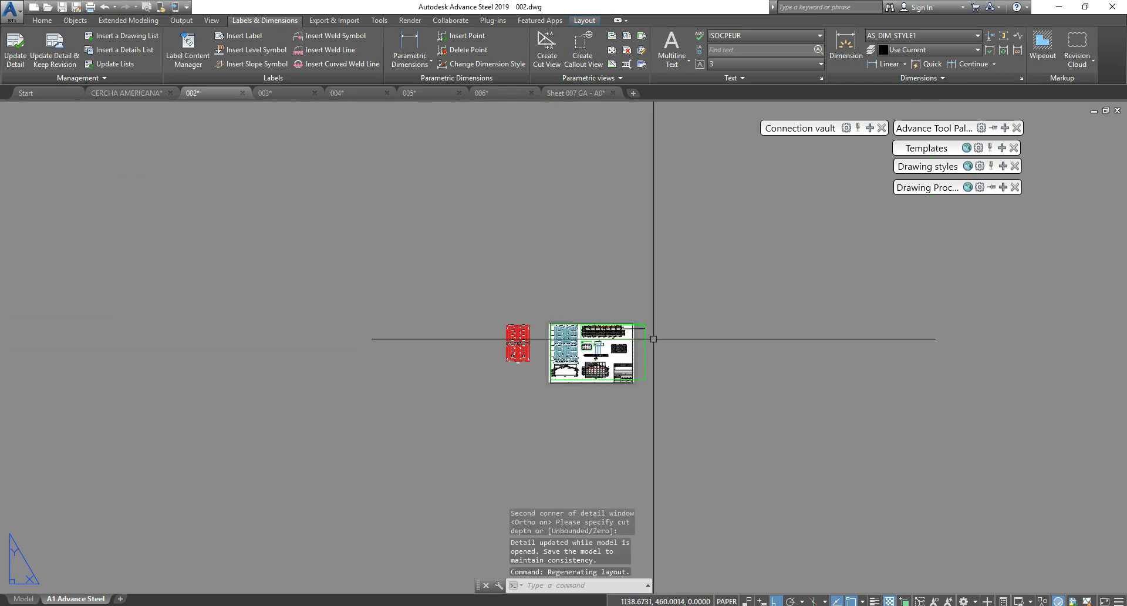
scroll(609, 348, "up", 5)
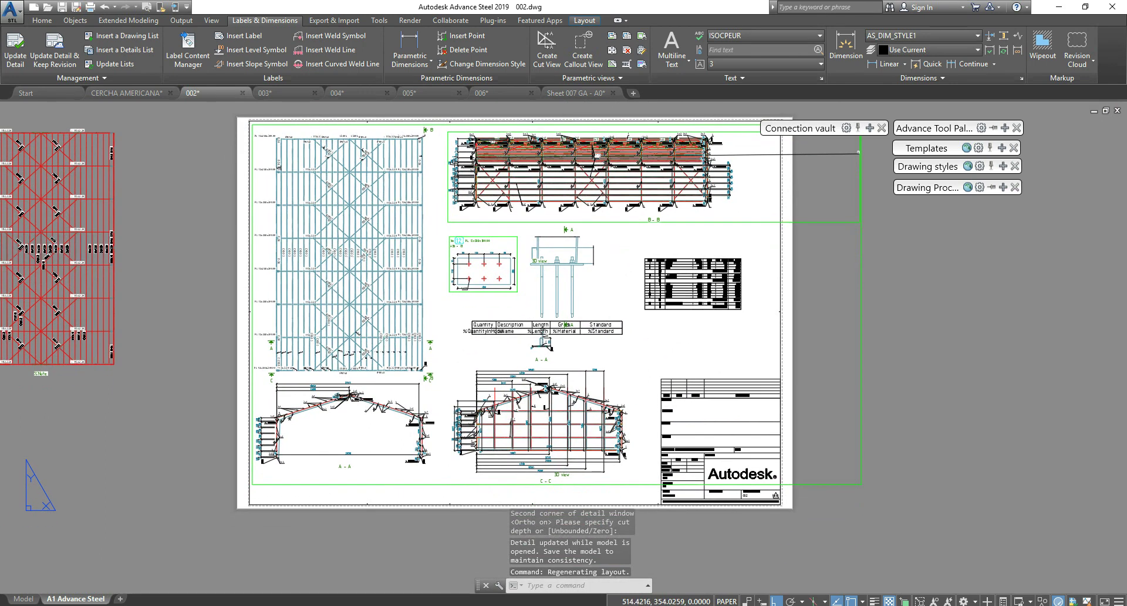
scroll(583, 342, "up", 4)
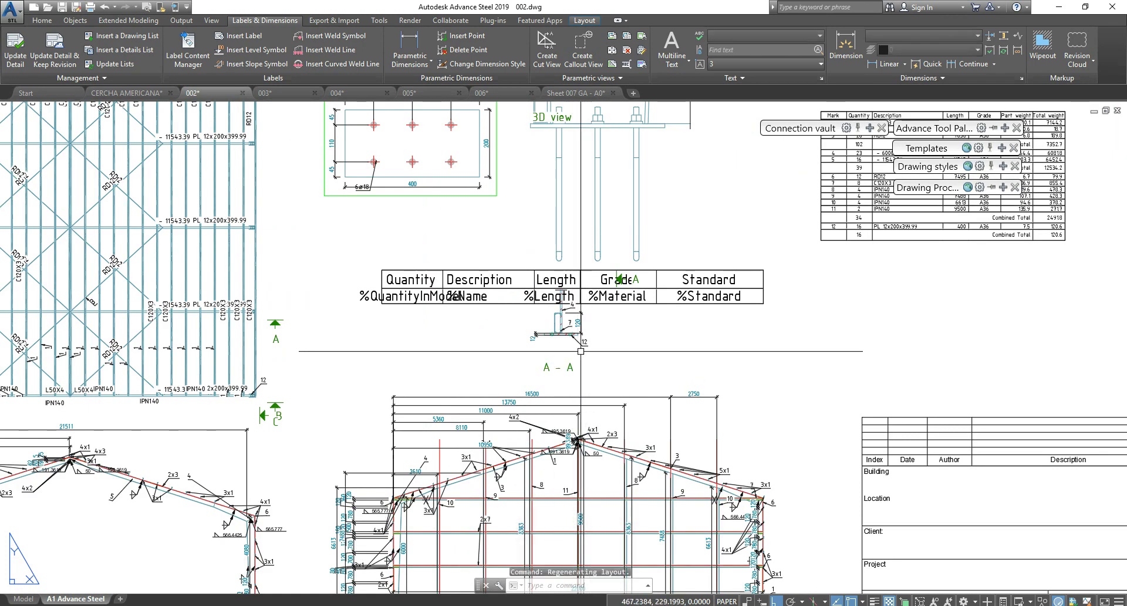
key("Escape")
left_click(570, 335)
scroll(601, 324, "up", 2)
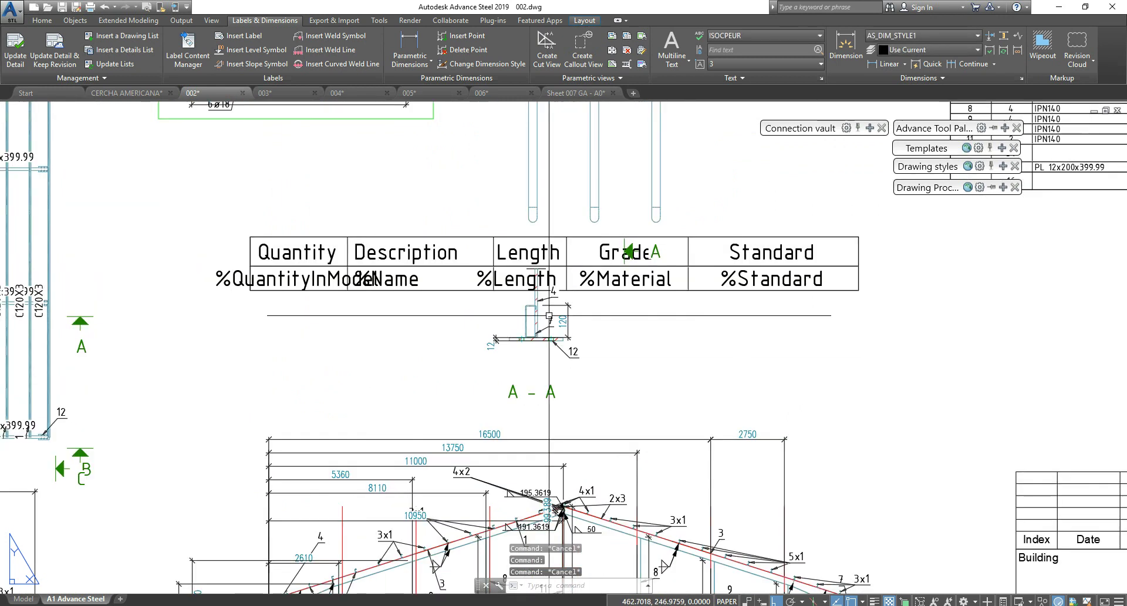
Step: Move the A-A cut view with its dimensions, labels and title into the free space between the anchor bolt 3D view and the parts list
left_click(417, 216)
left_click(637, 422)
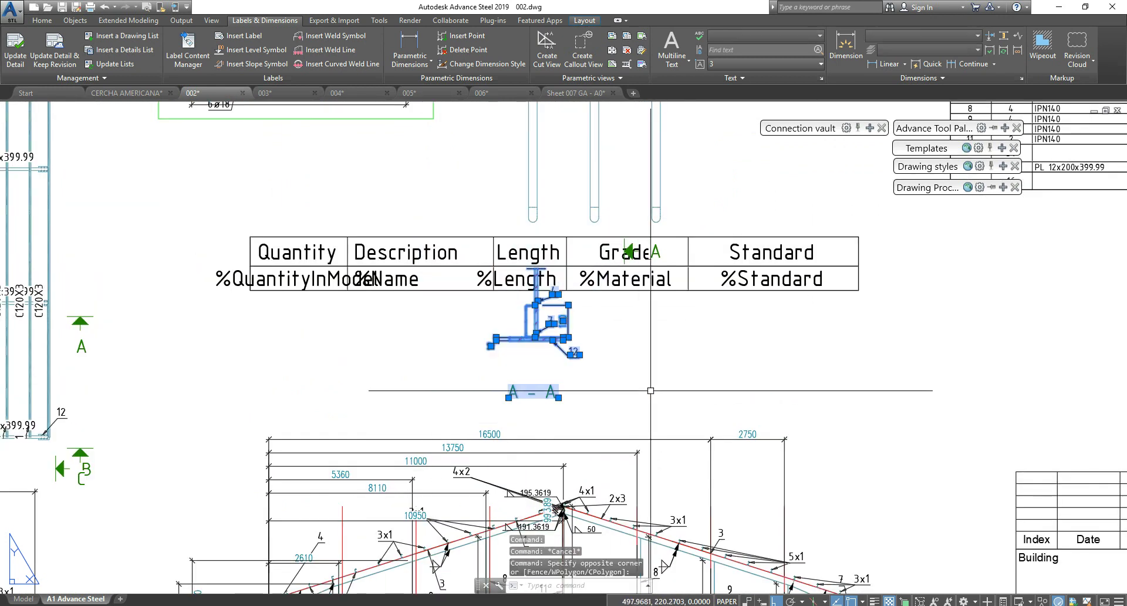
type("m")
key("Return")
left_click(599, 292)
middle_click_drag(706, 290, 525, 442)
key("F8")
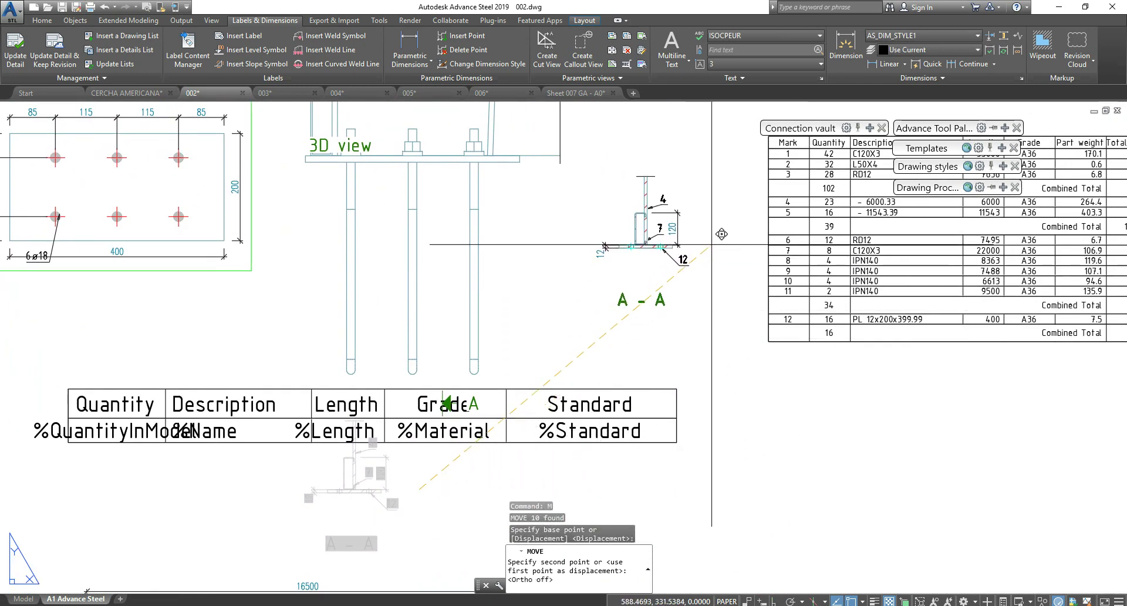
left_click(705, 253)
middle_click_drag(705, 256, 695, 393)
scroll(621, 404, "up", 2)
scroll(621, 375, "down", 5)
scroll(678, 366, "up", 3)
key("Escape")
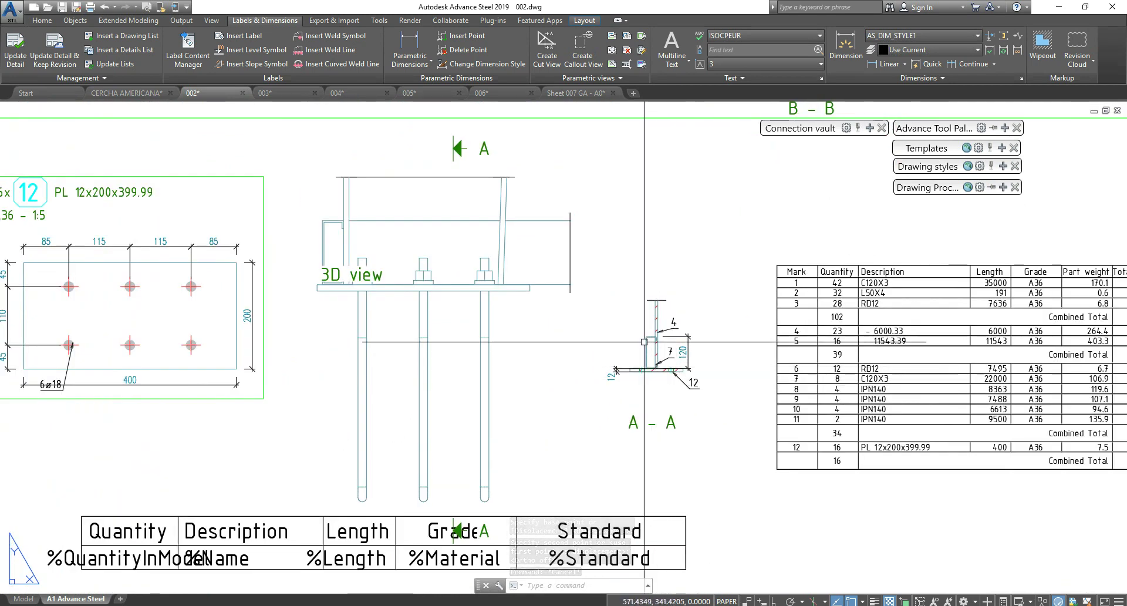
left_click(679, 370)
key("Escape")
left_click(678, 416)
left_click(798, 439)
left_click(656, 303)
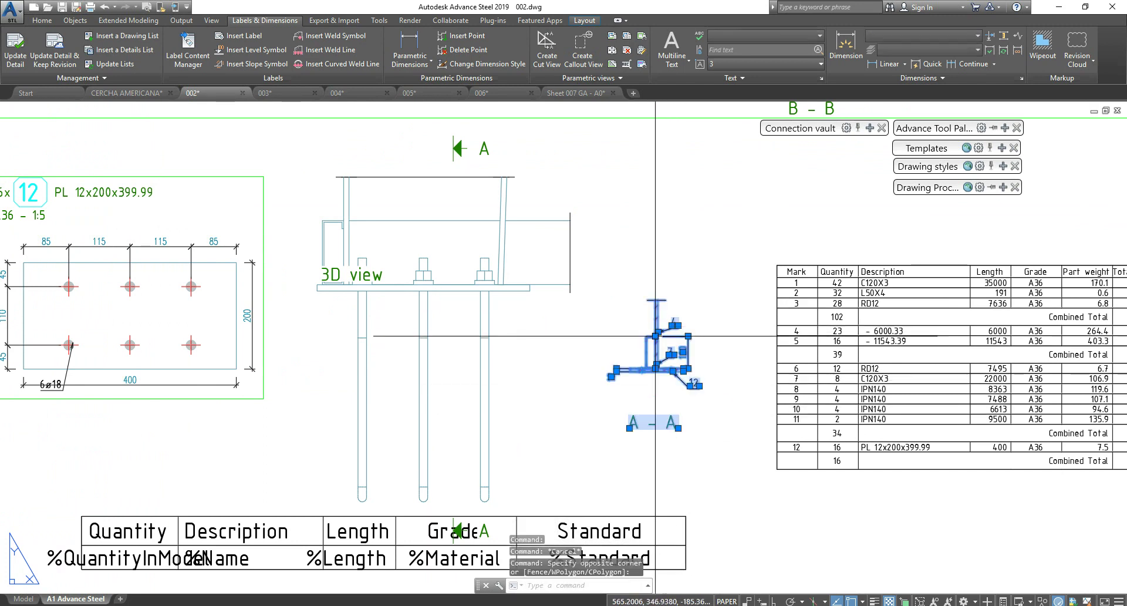
key("Escape")
Step: Erase the A-A cut view beside the anchor bolt 3D view, including its dimensions, part labels, title and leftover geometry
scroll(655, 340, "down", 4)
scroll(667, 365, "up", 3)
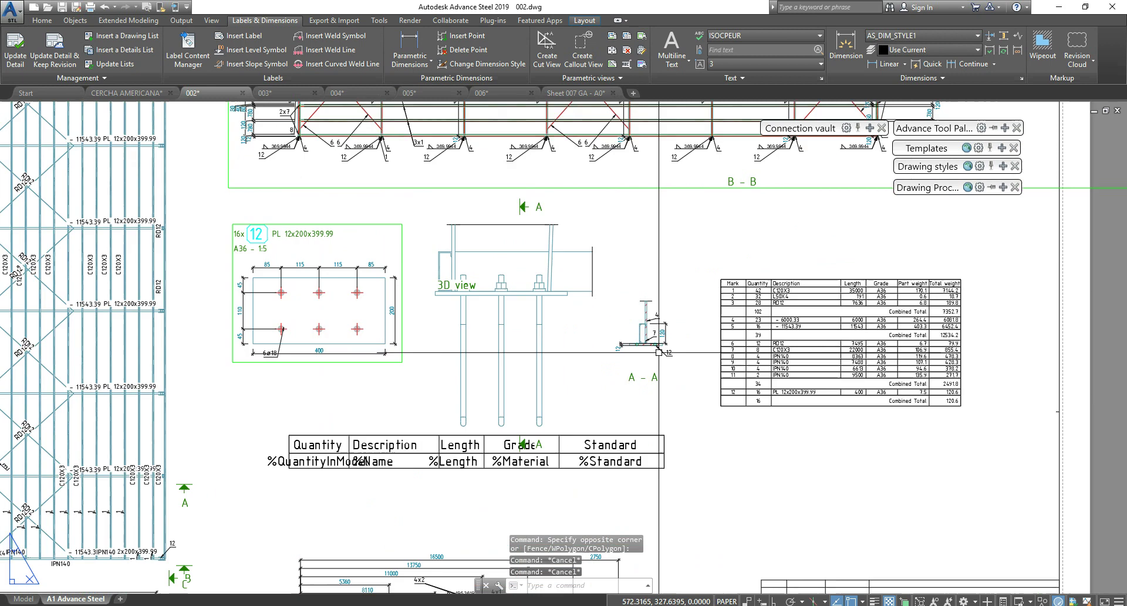
left_click(615, 279)
left_click(676, 392)
key("Delete")
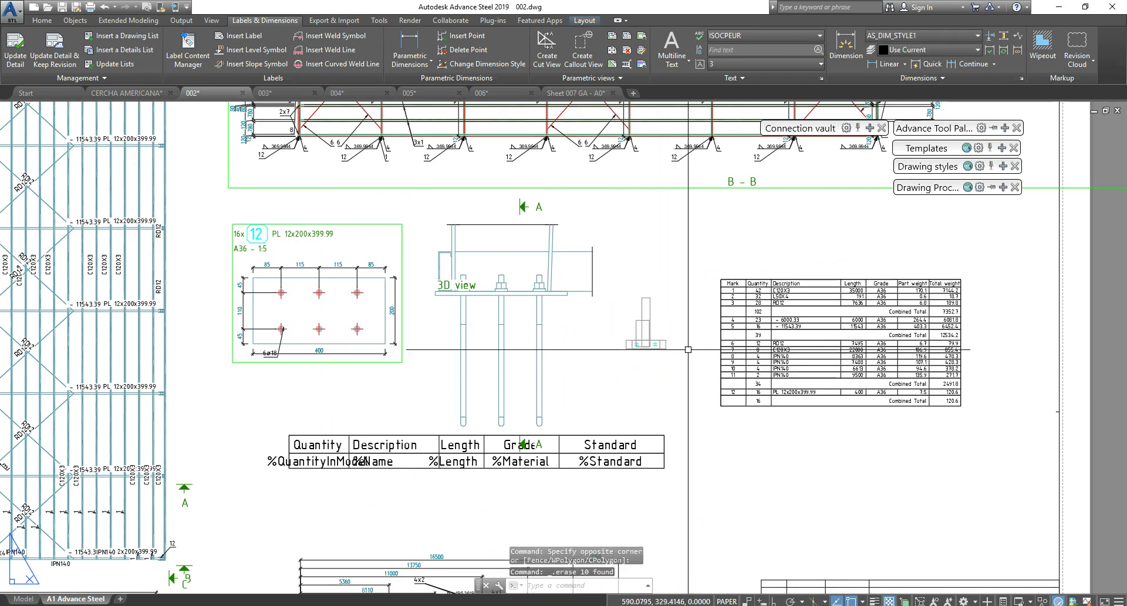
left_click(683, 367)
left_click(624, 318)
key("Delete")
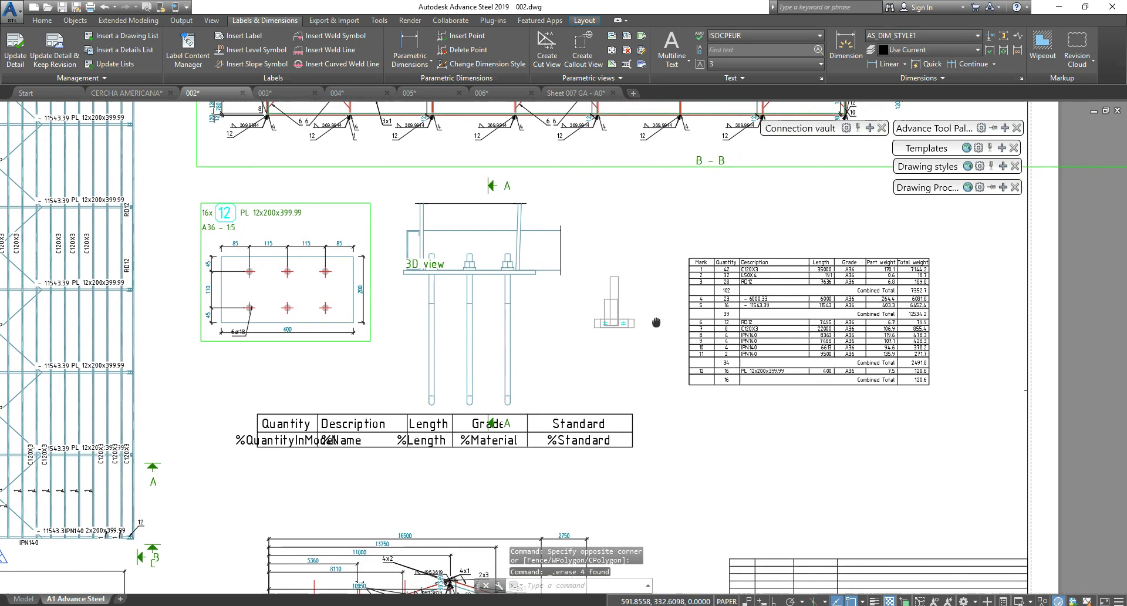
Step: Preview the sheet's plot and examine the A-A and C-C frame elevations and the bolt list as they print
scroll(622, 323, "down", 5)
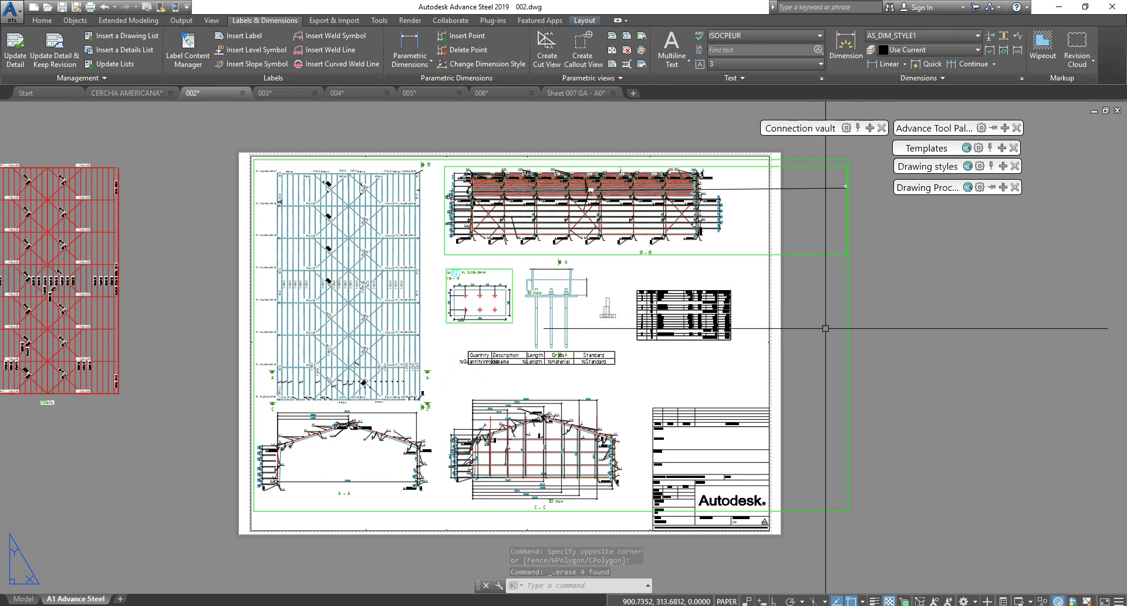
middle_click_drag(912, 307, 897, 305)
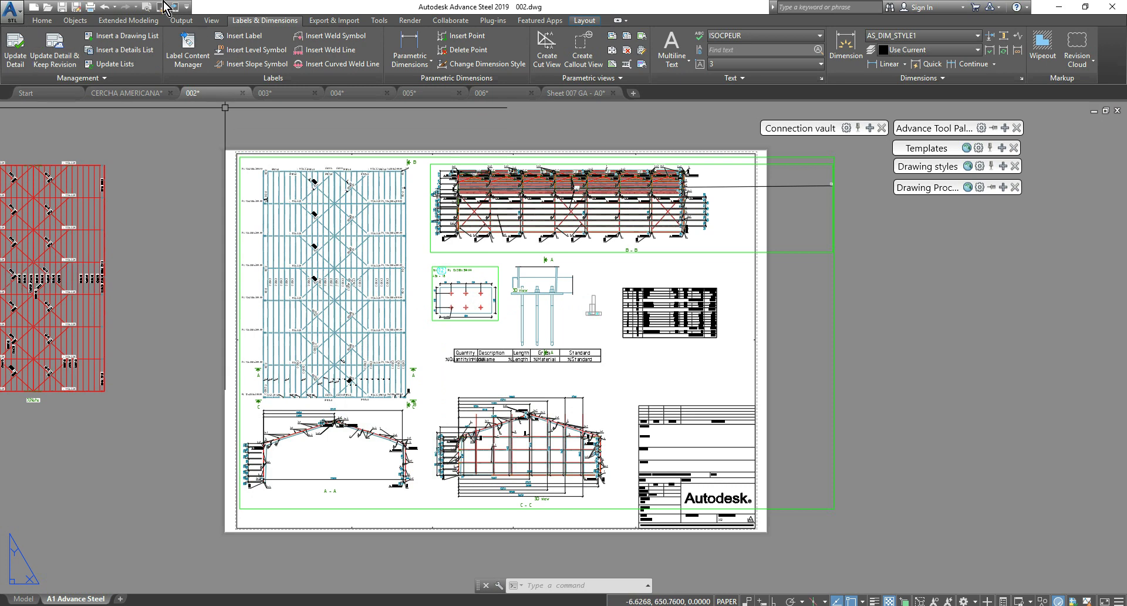
left_click(145, 8)
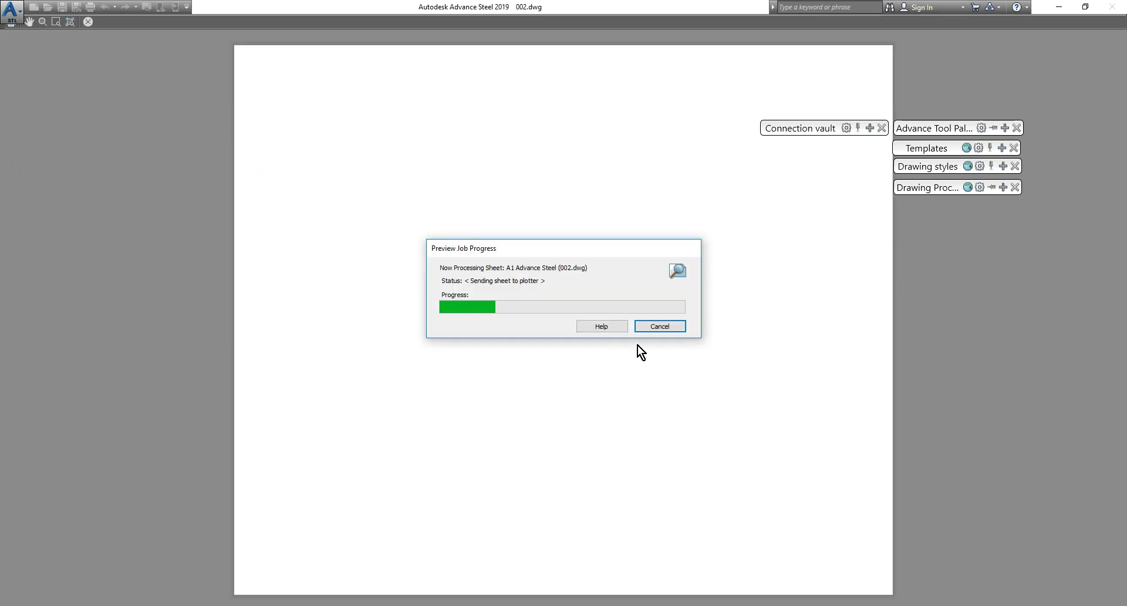
scroll(572, 411, "up", 7)
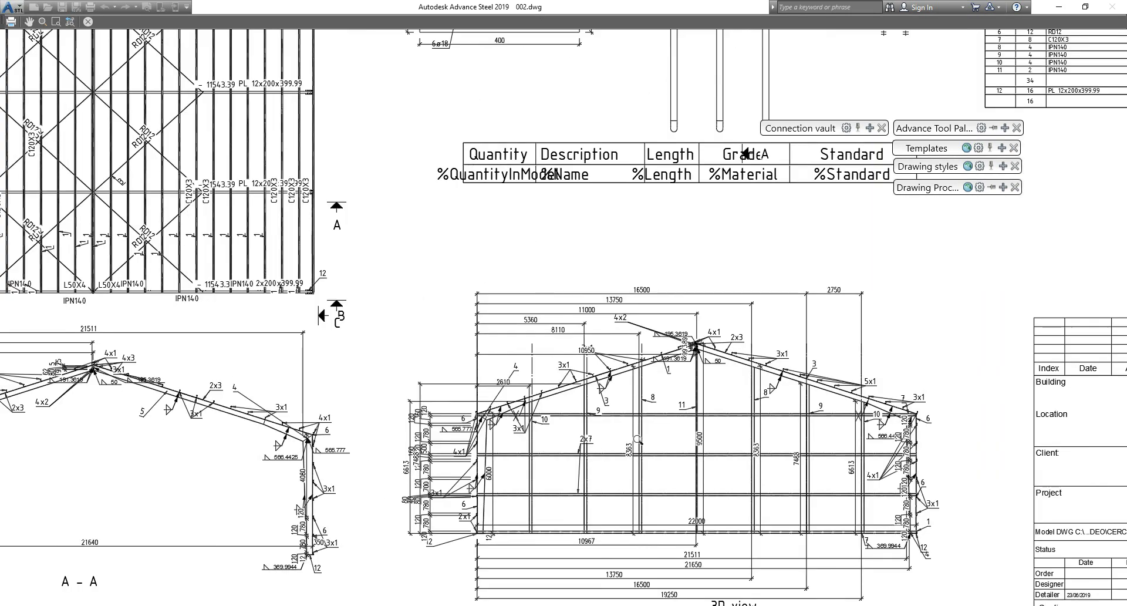
scroll(415, 404, "down", 5)
left_click_drag(388, 405, 696, 402)
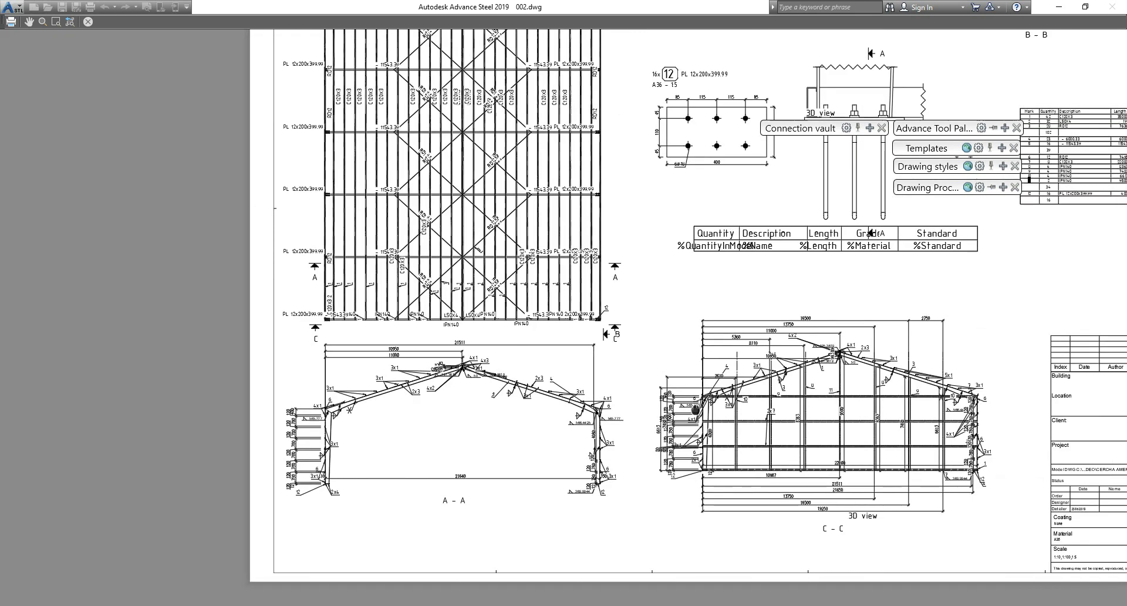
scroll(411, 391, "up", 4)
scroll(427, 384, "down", 4)
scroll(631, 225, "down", 3)
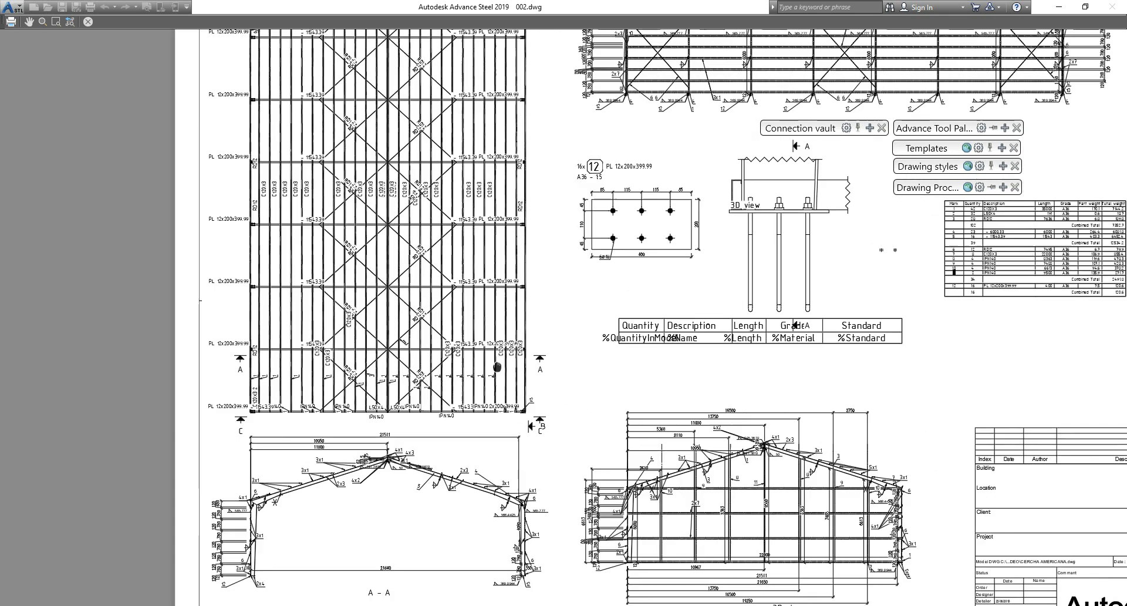
Step: Check the overall sheet layout and the B-B elevation in the plot preview, and exit the preview
left_click_drag(691, 310, 564, 301)
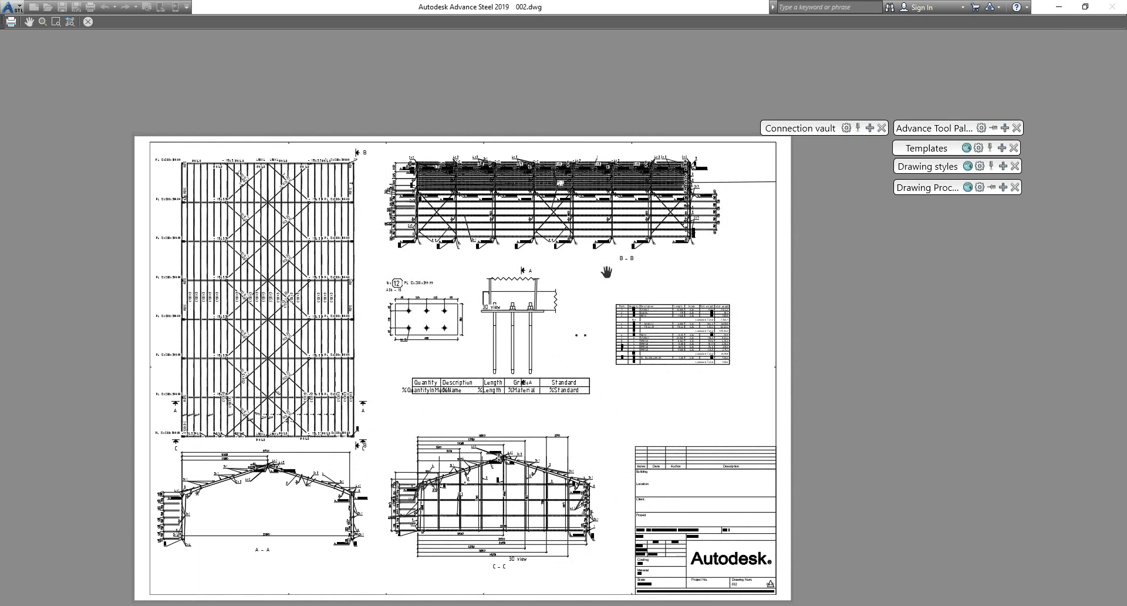
left_click_drag(607, 272, 654, 206)
scroll(504, 121, "up", 5)
scroll(543, 130, "down", 8)
scroll(550, 203, "up", 2)
left_click_drag(561, 170, 568, 193)
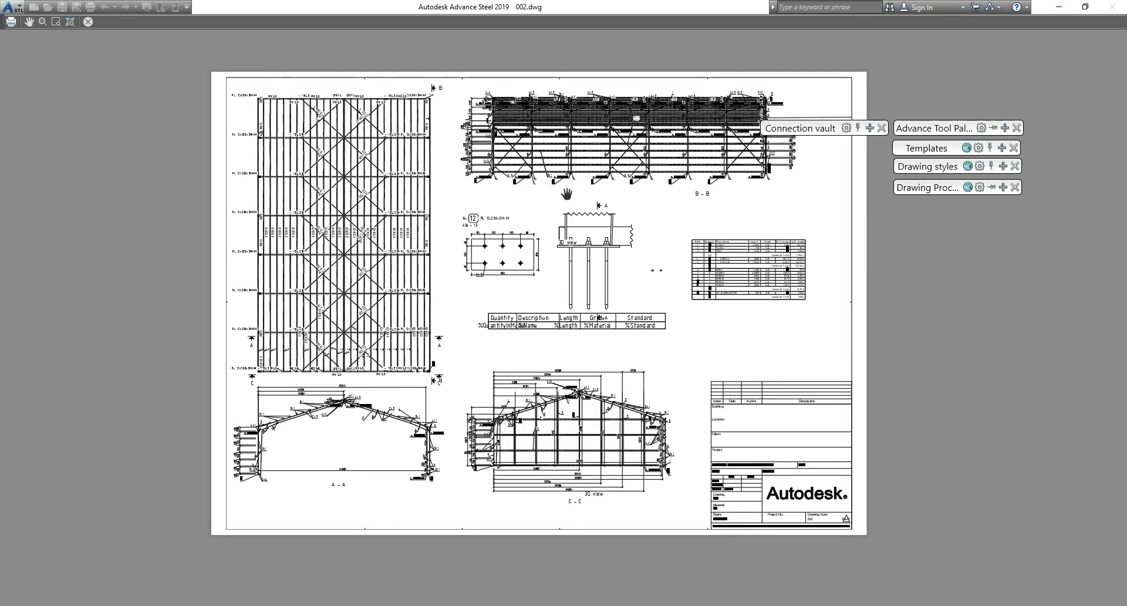
right_click(611, 254)
left_click(639, 259)
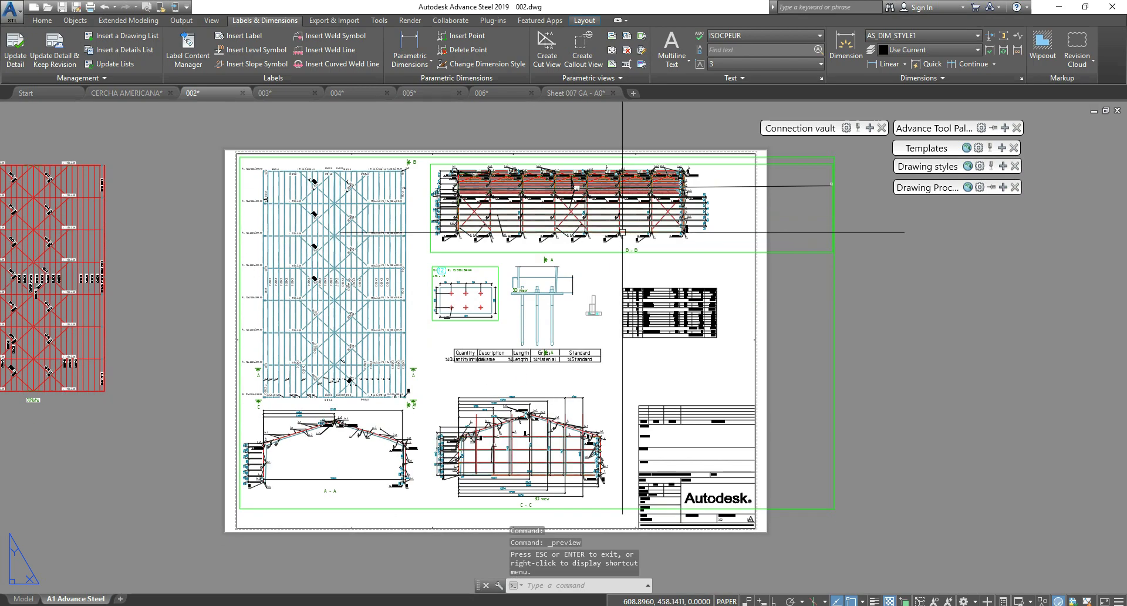